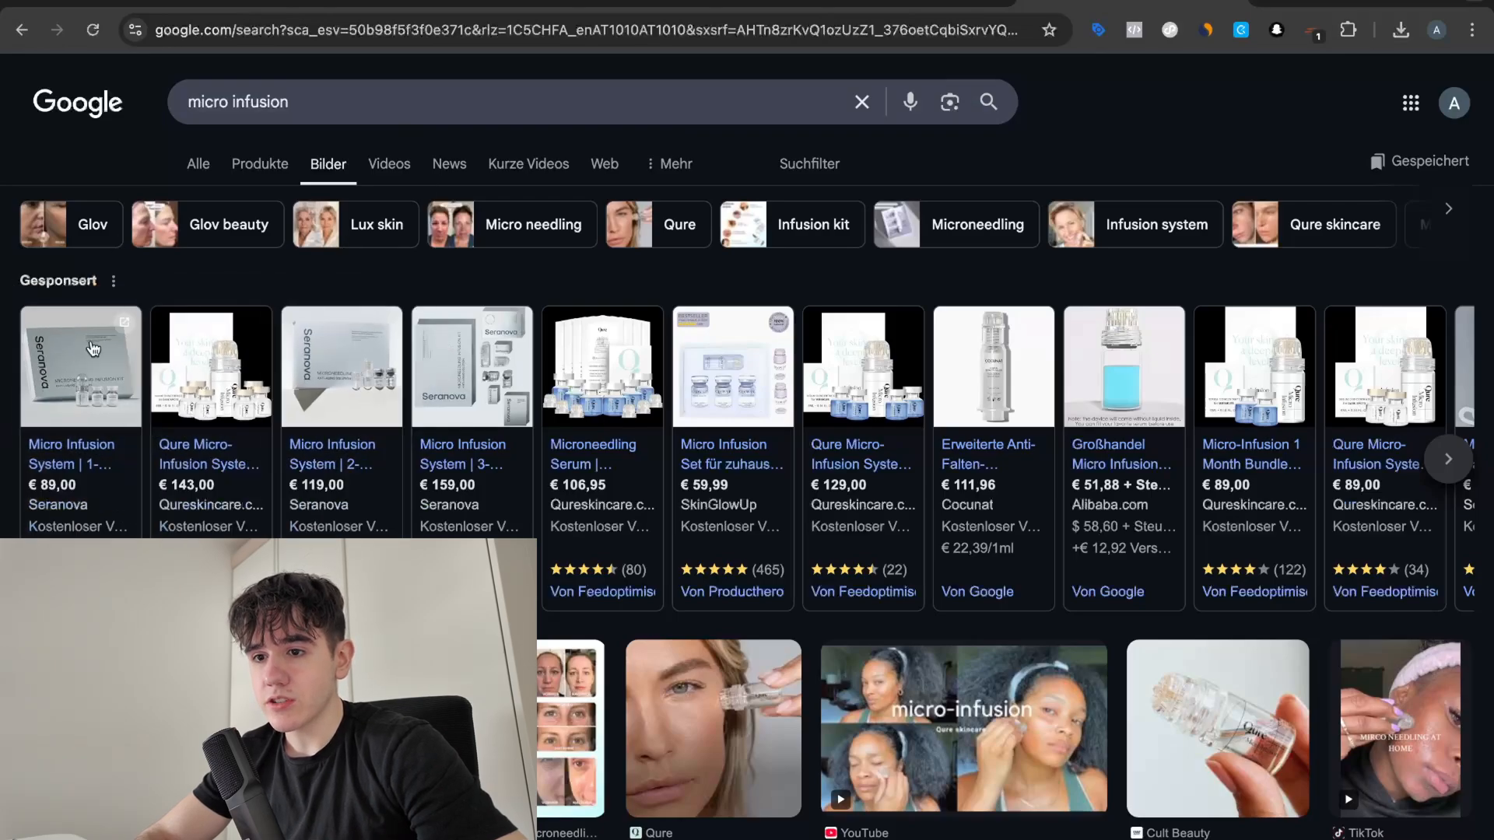
Step: Examine the product images on the three pages of the Canva design
mouse_move(767, 396)
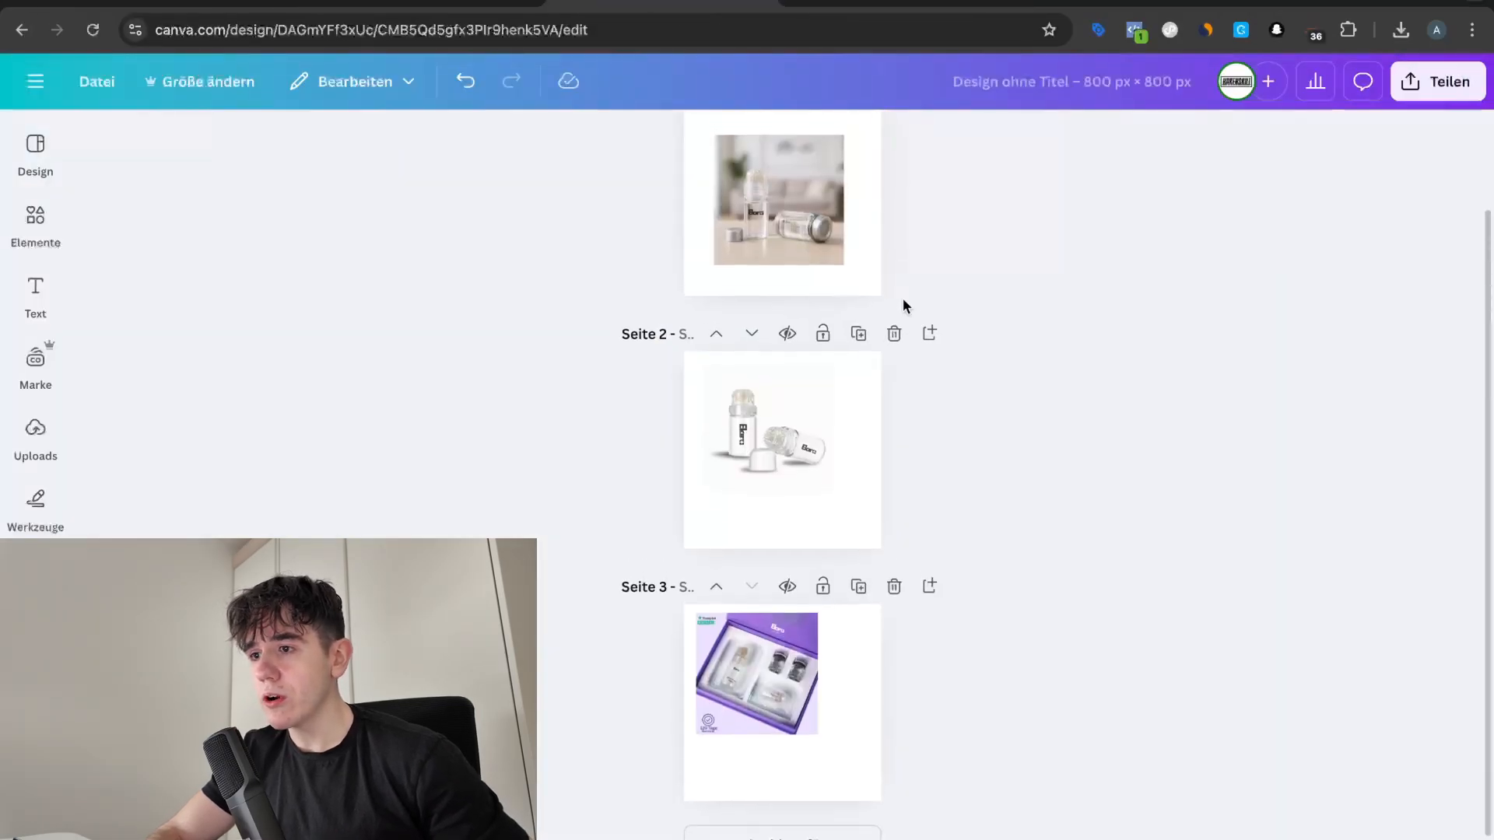
scroll(902, 303, "up", 2)
scroll(903, 303, "up", 6, "ctrl")
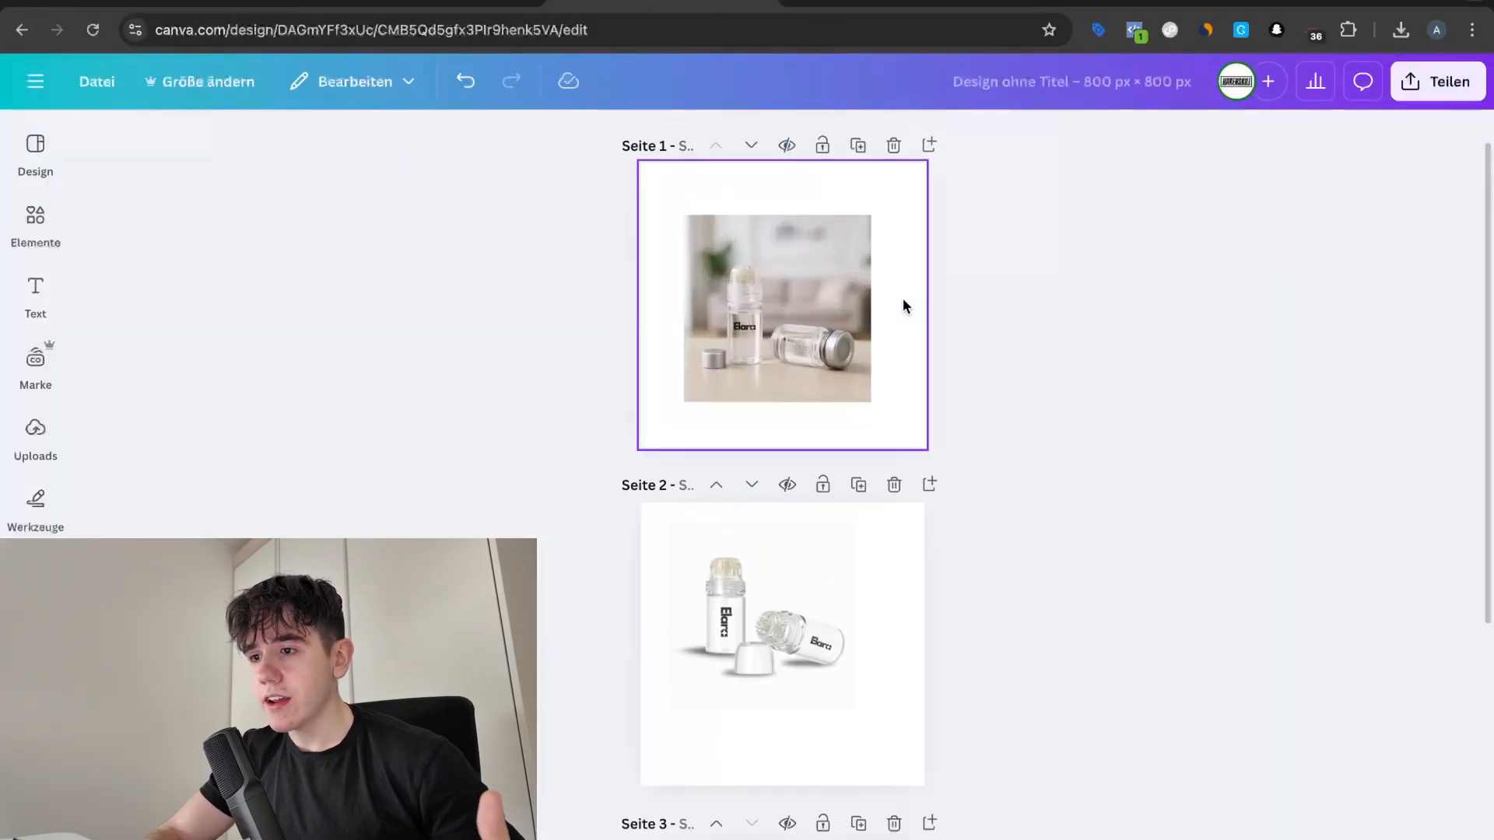
scroll(868, 347, "down", 10)
scroll(867, 347, "up", 9)
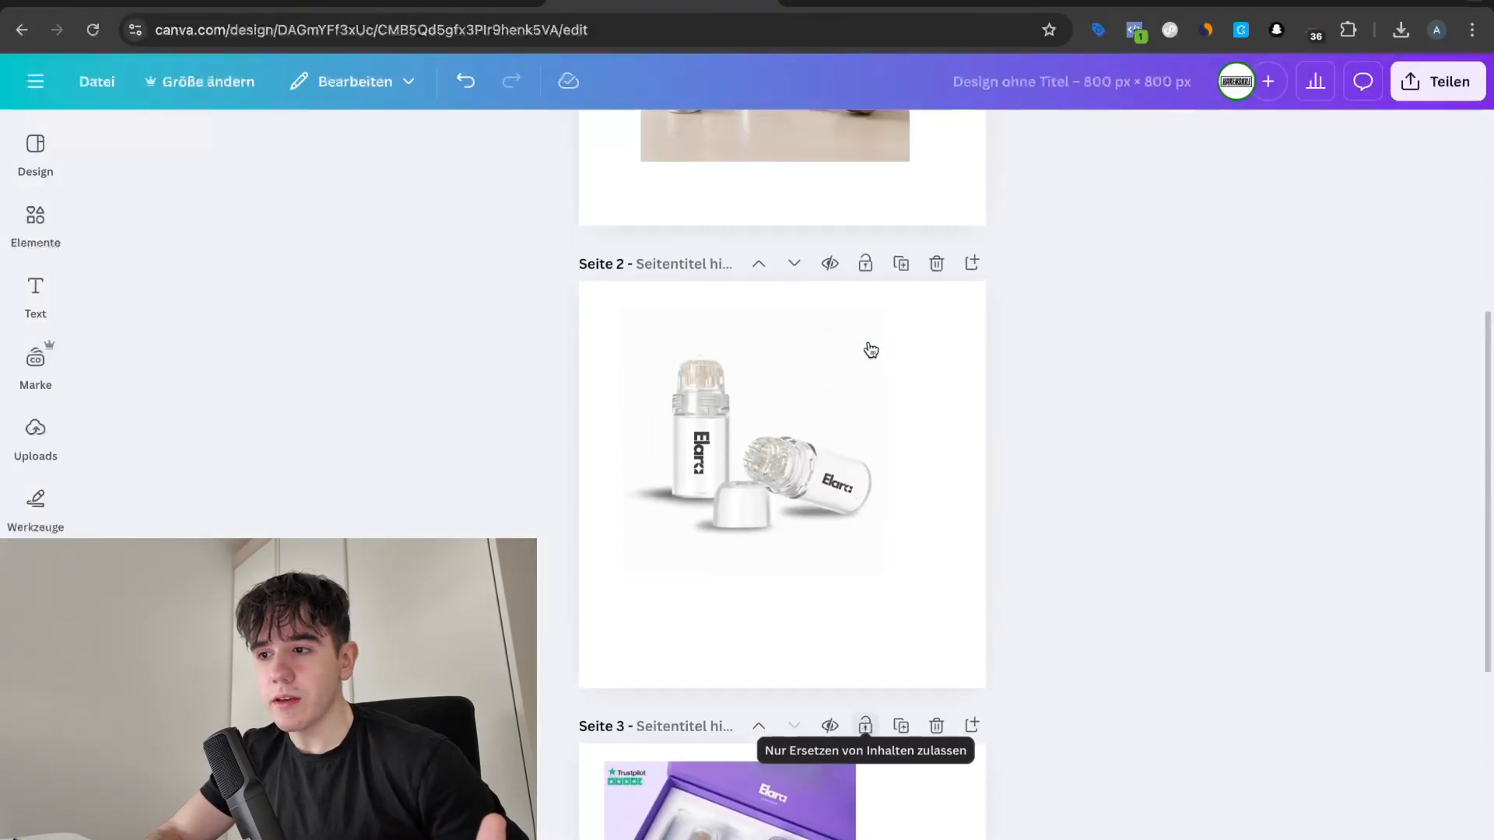
scroll(855, 436, "down", 7)
scroll(854, 465, "down", 2)
scroll(800, 543, "up", 8)
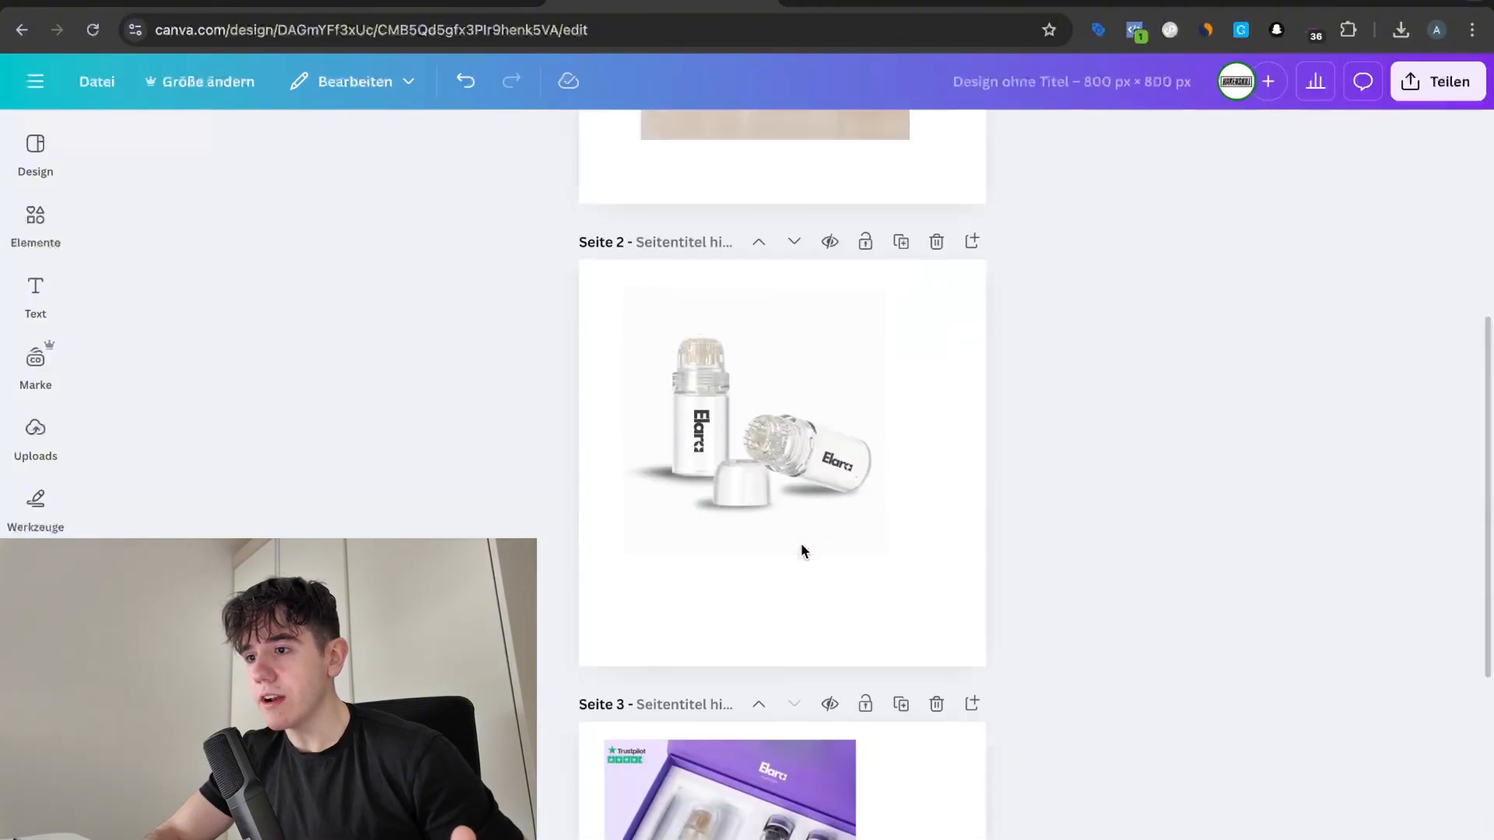
Step: Align the product photo on page 1 with the page's upper-left corner and enlarge it to fill the whole page
left_click(796, 473)
left_click_drag(796, 473, 739, 401)
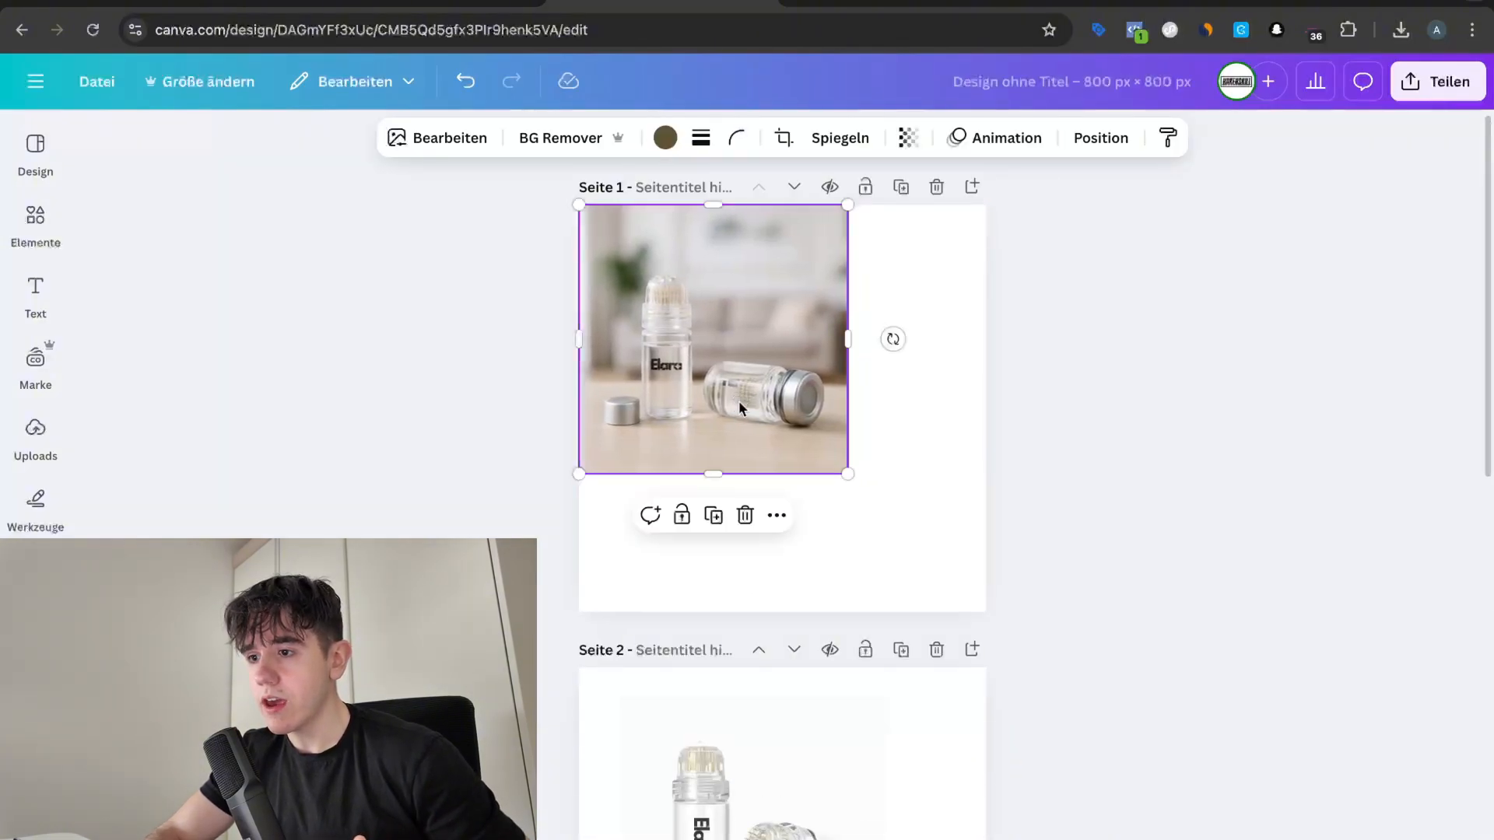
left_click(856, 473)
left_click(815, 464)
left_click_drag(849, 474, 987, 613)
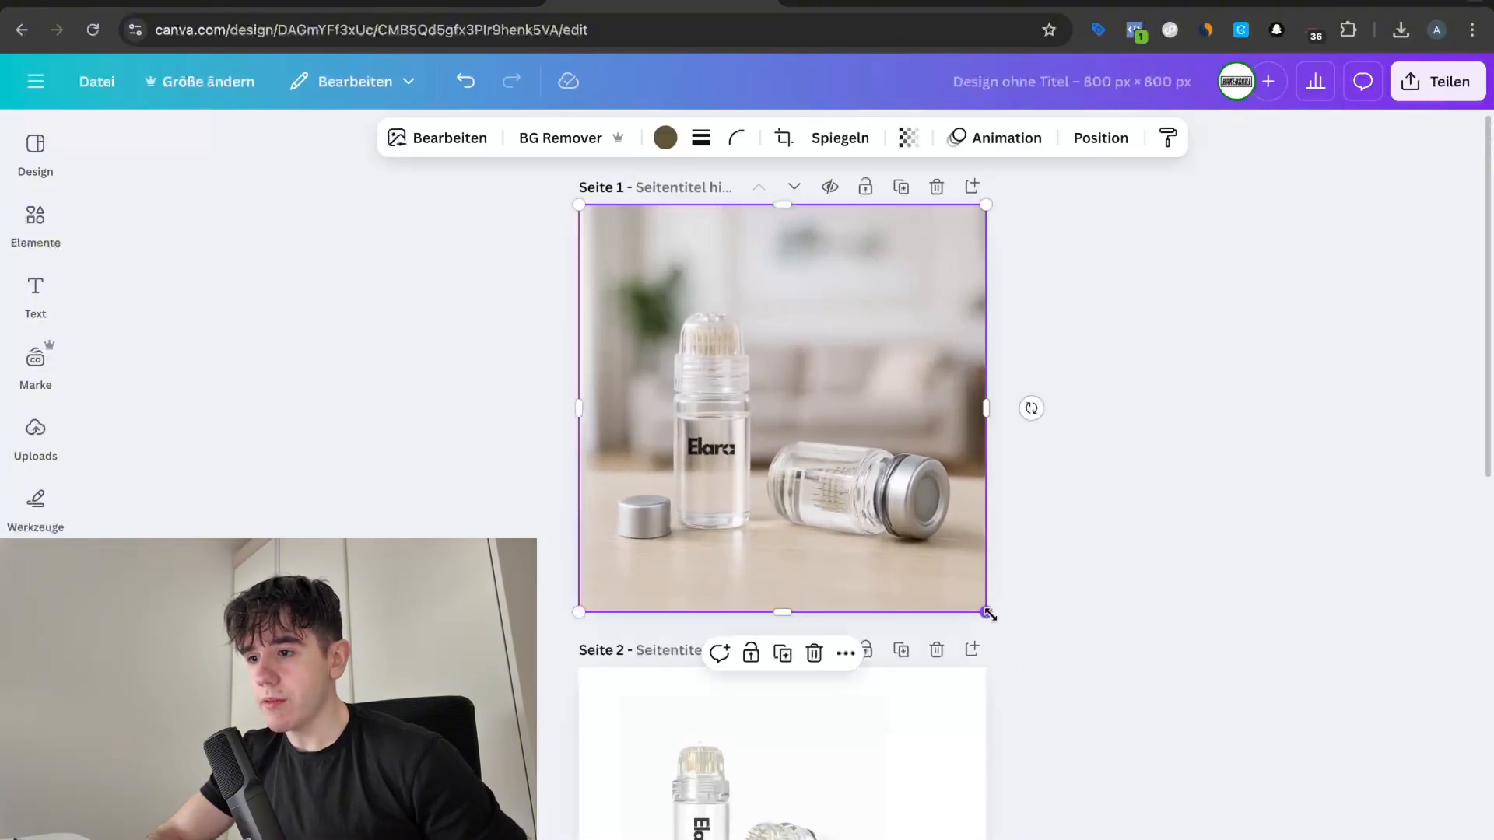
Step: Remove the background from page 1's product photo and compare the cut-out with the micro infusion image results in Google
left_click(602, 146)
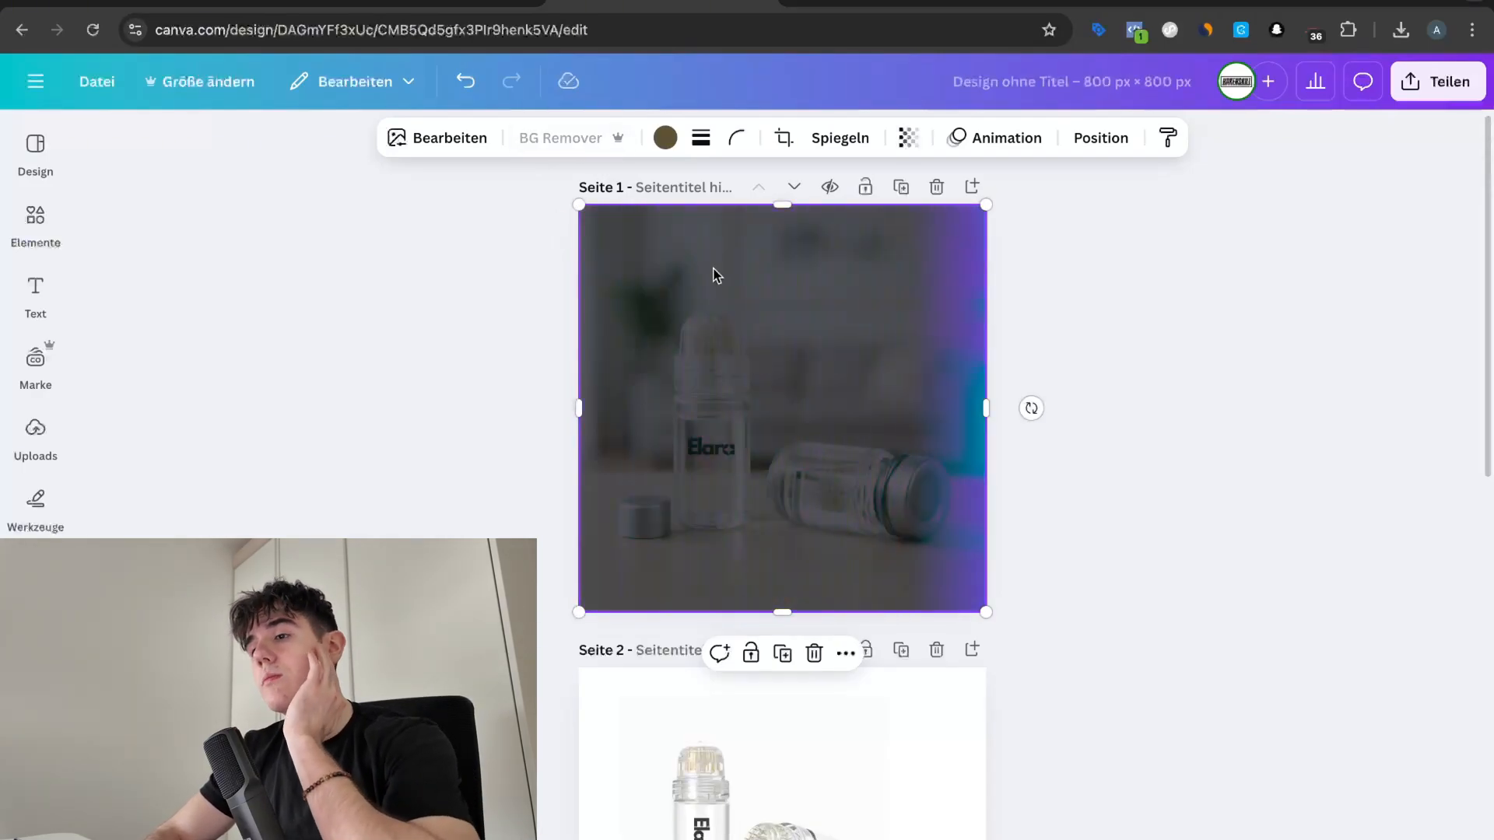
left_click(1112, 3)
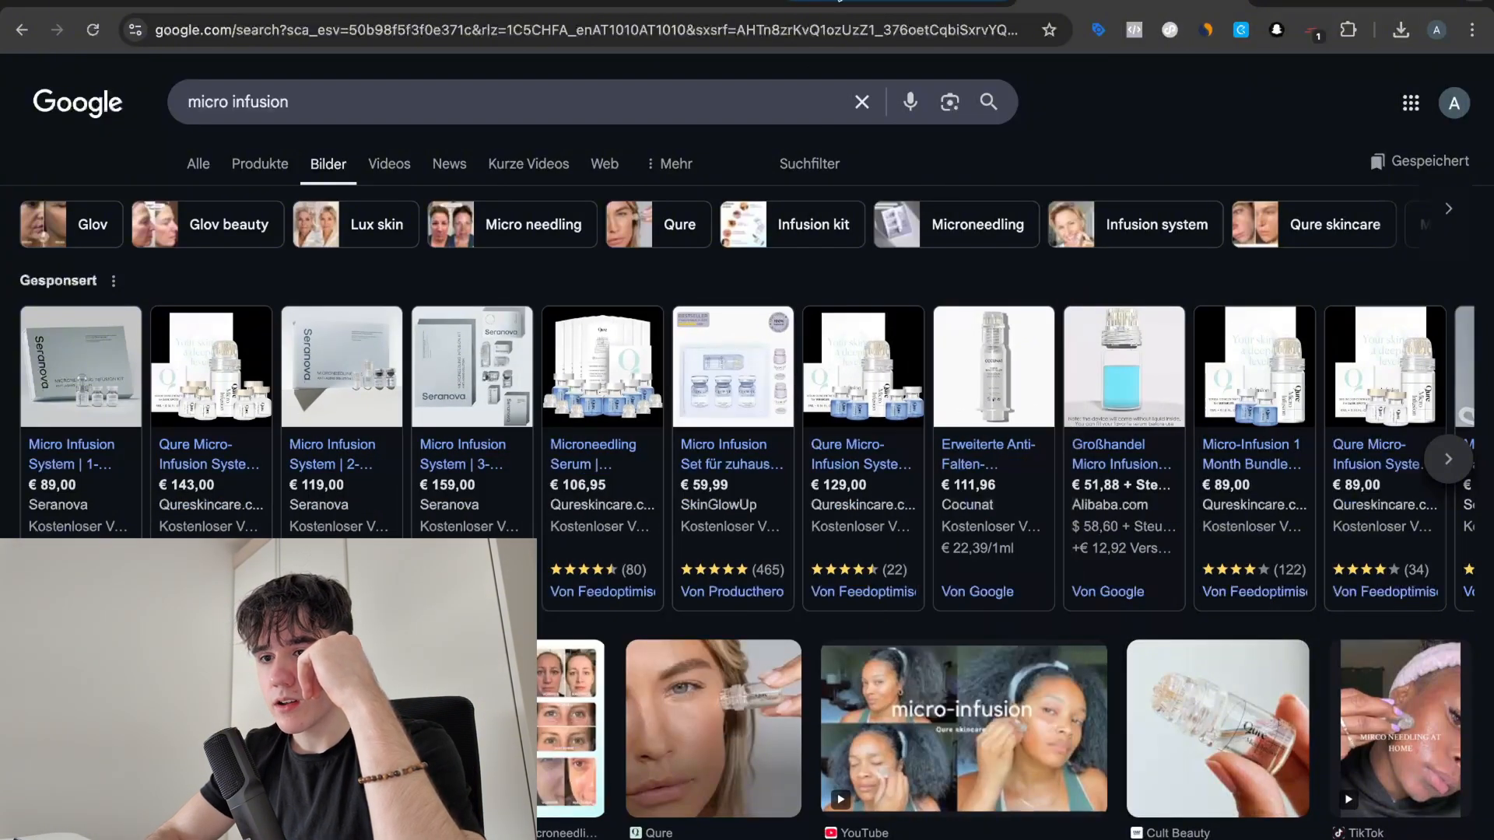
left_click(836, 7)
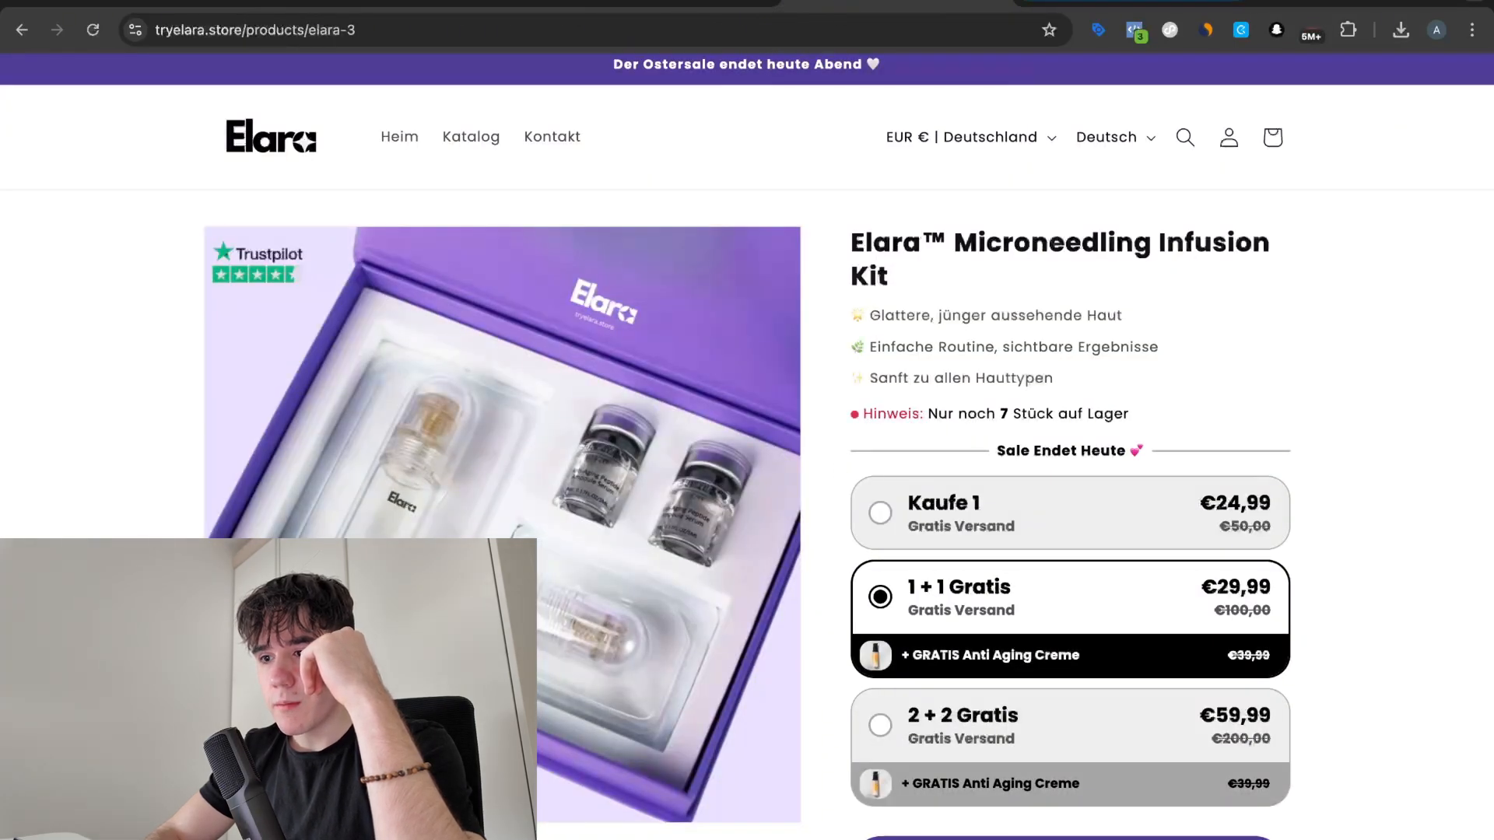
left_click(683, 4)
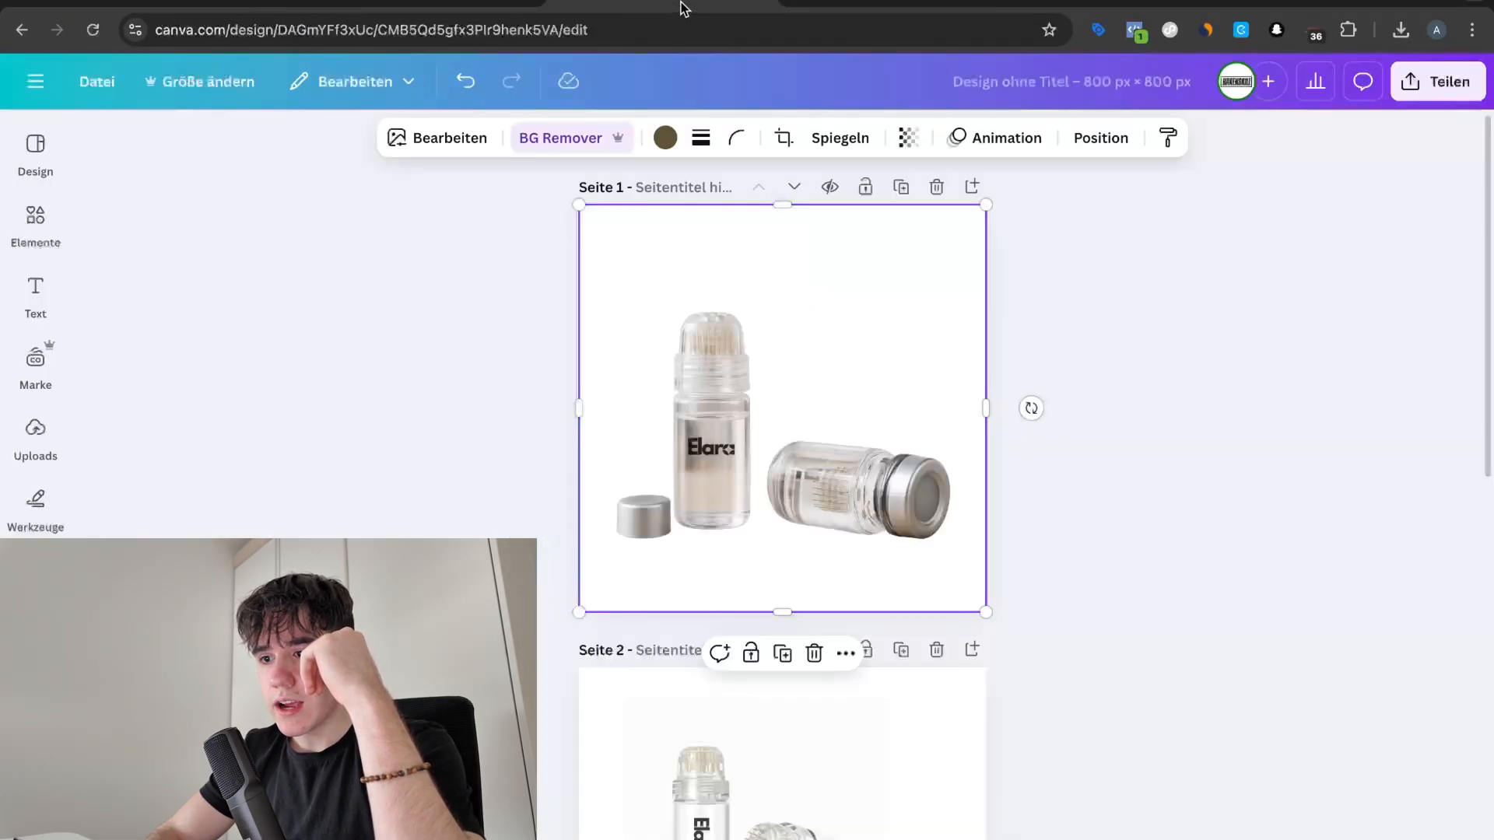
left_click(1042, 520)
scroll(818, 506, "up", 4)
scroll(579, 439, "up", 1)
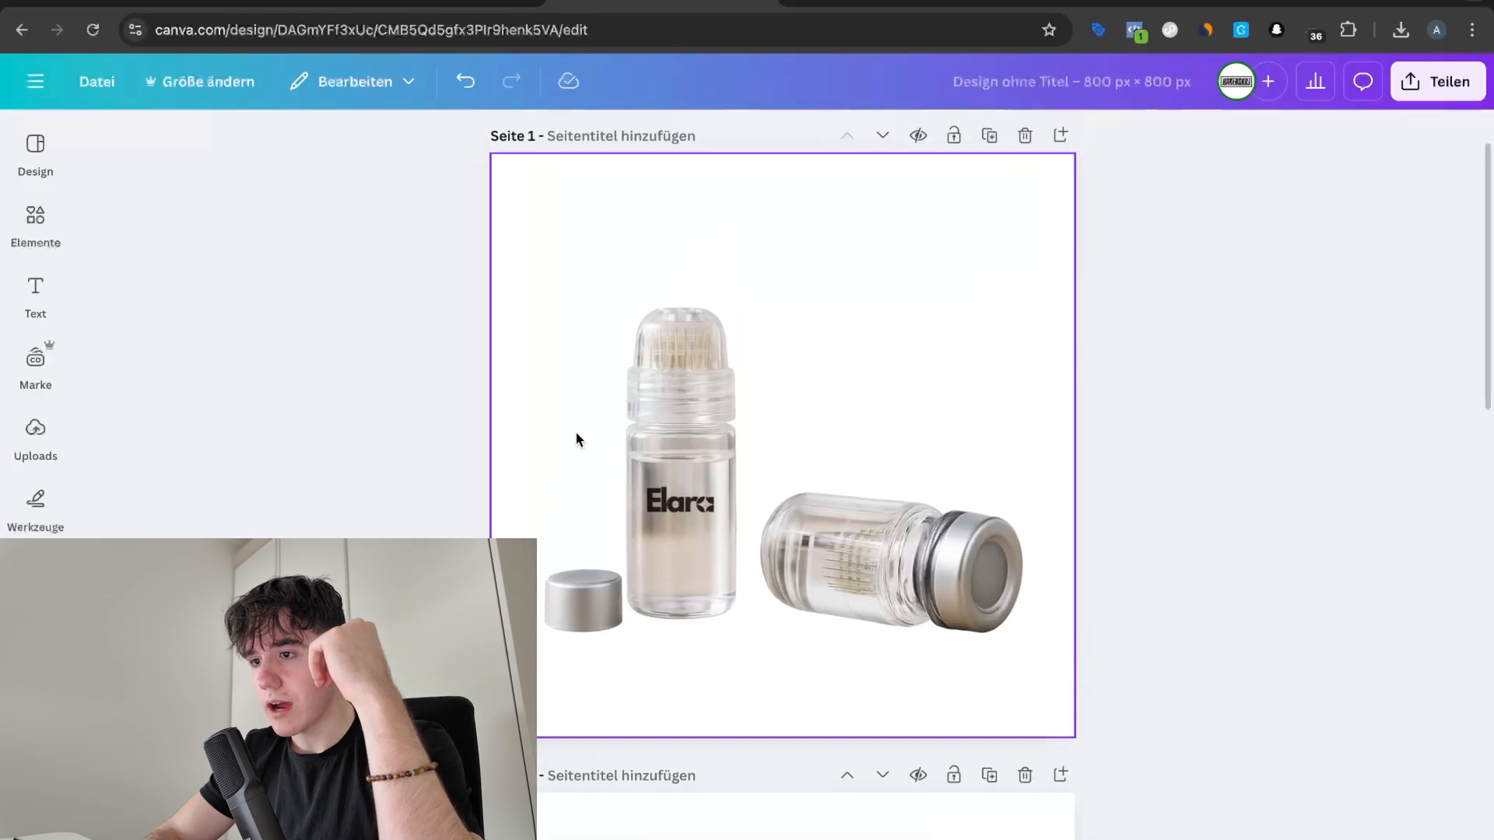
left_click(1117, 7)
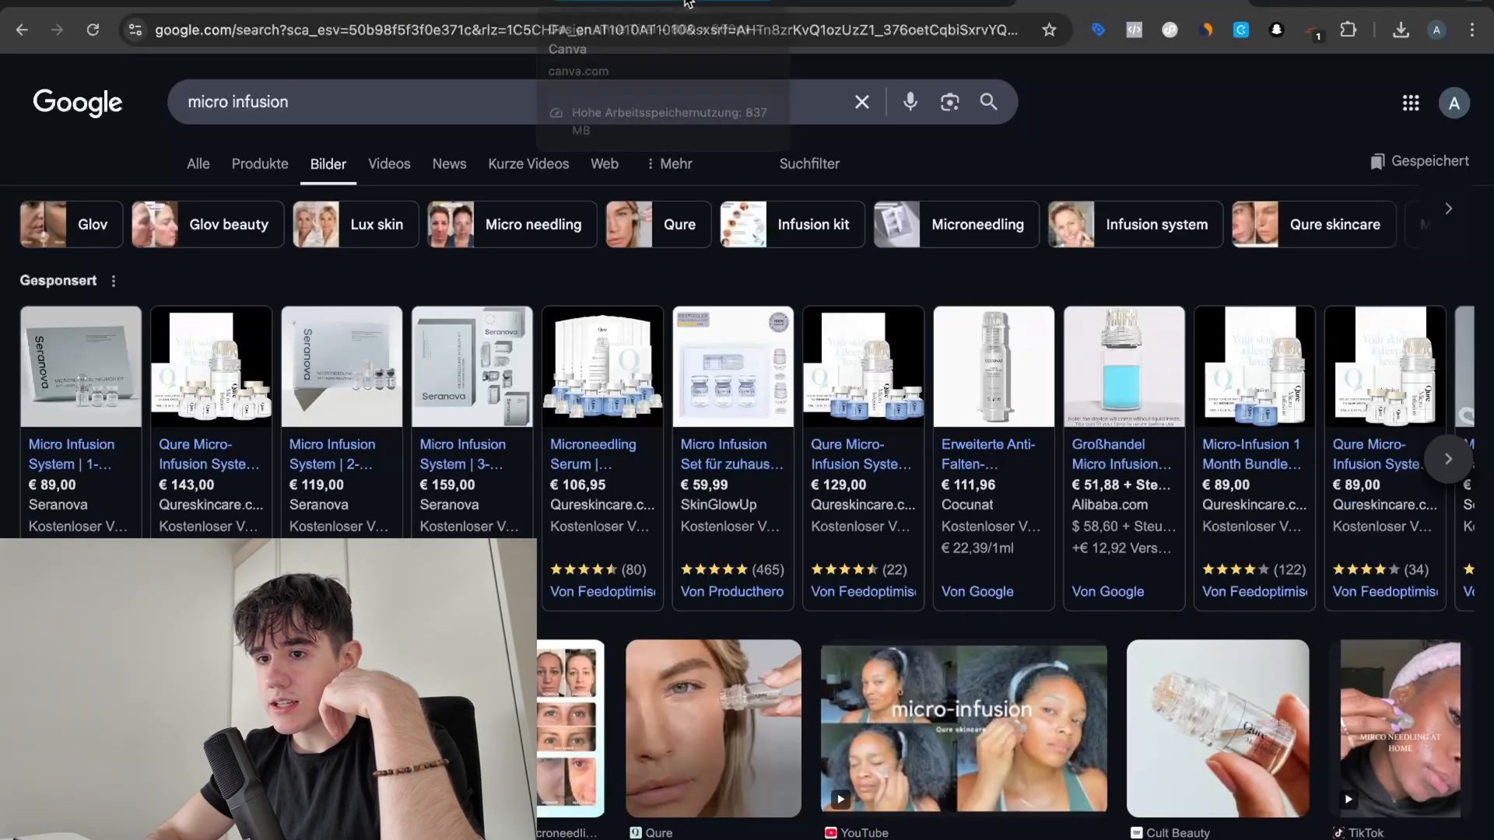
left_click(688, 3)
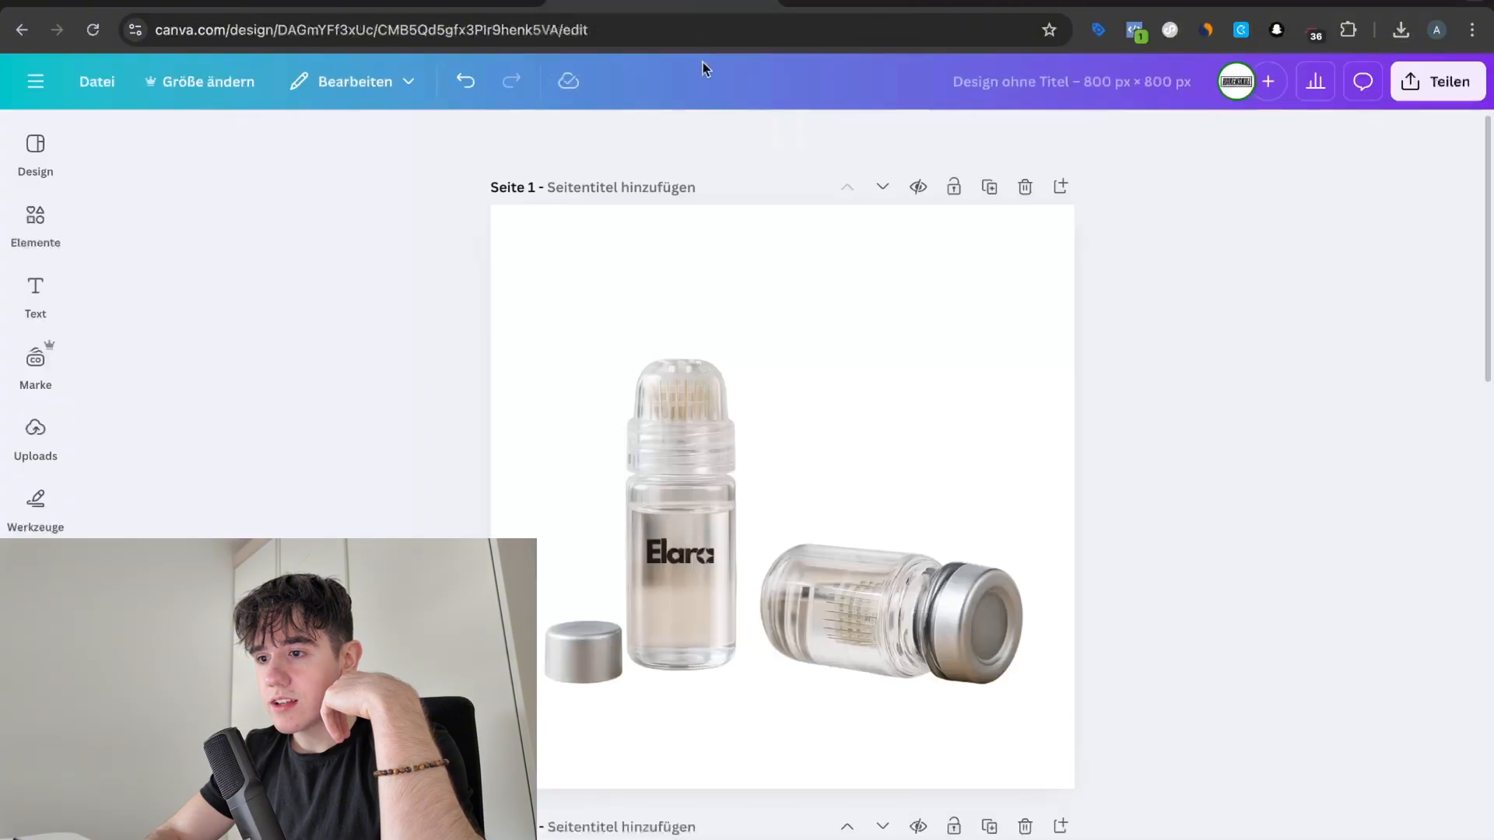
Step: Add a square shape to page 1 and enlarge it to cover the entire page
left_click(36, 226)
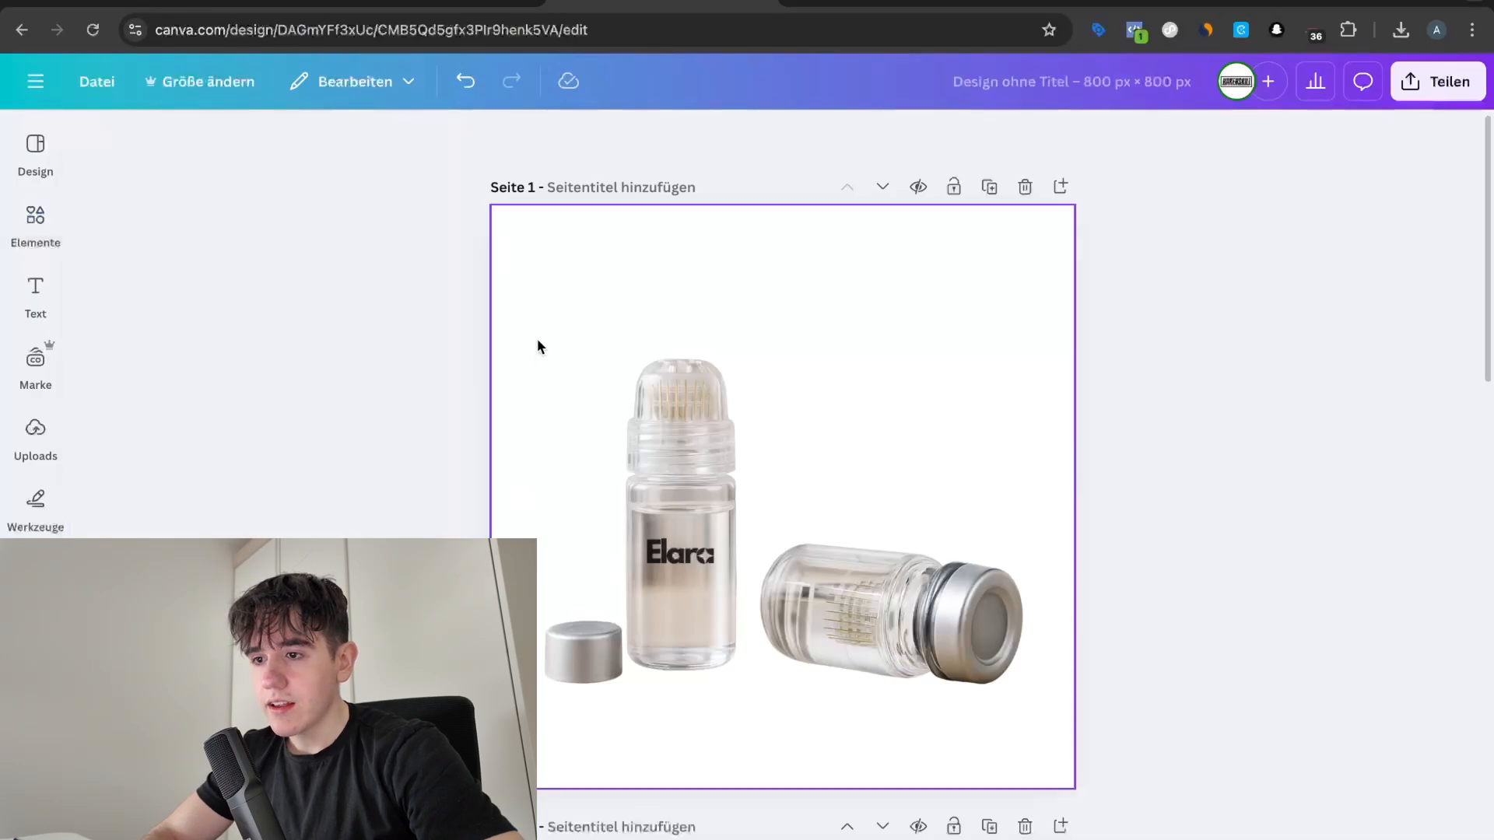
left_click(537, 340)
mouse_move(36, 226)
left_click(117, 435)
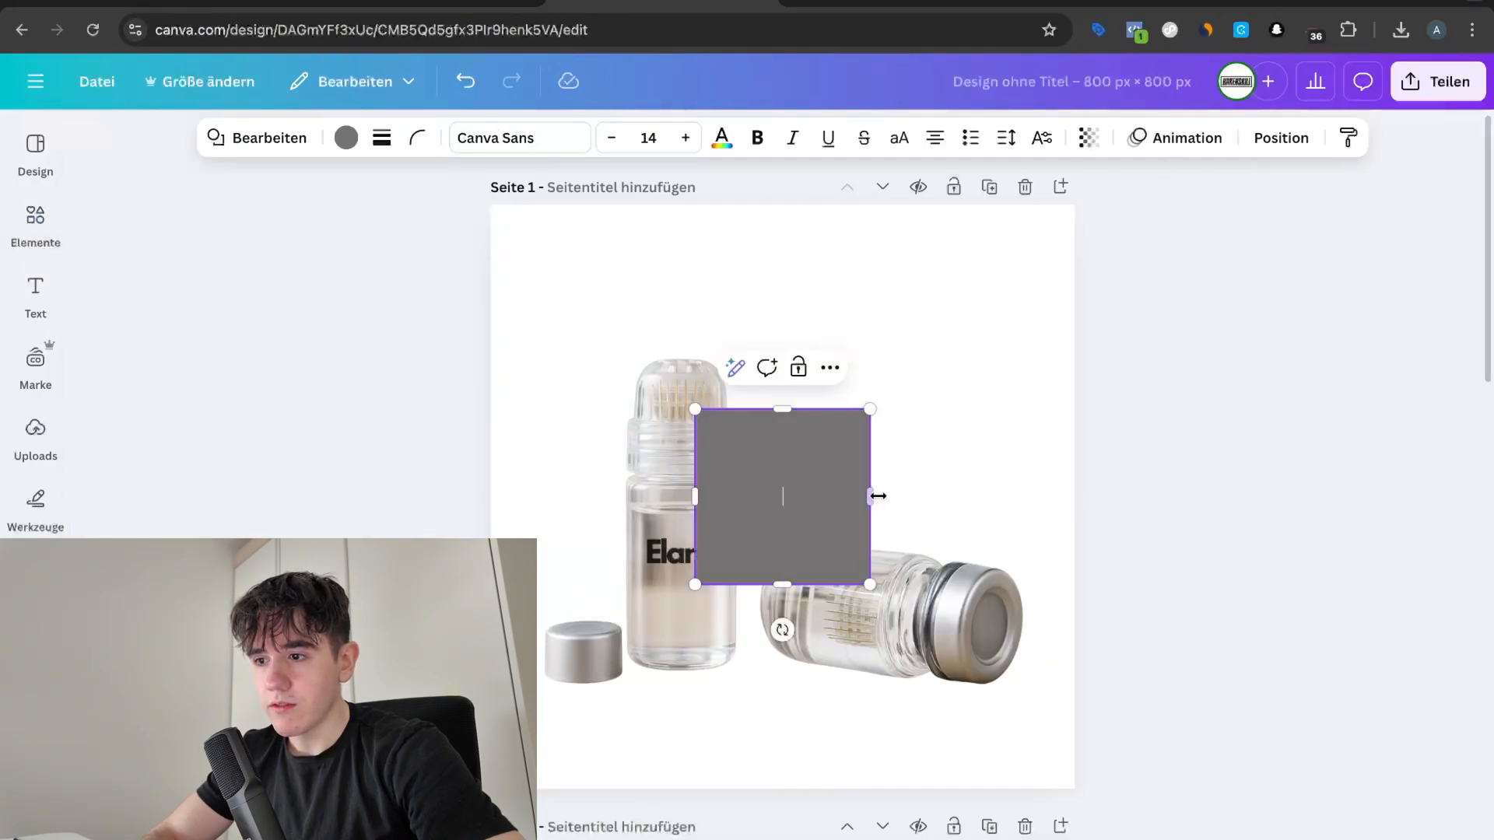
left_click_drag(765, 508, 561, 304)
left_click_drag(665, 379, 1074, 794)
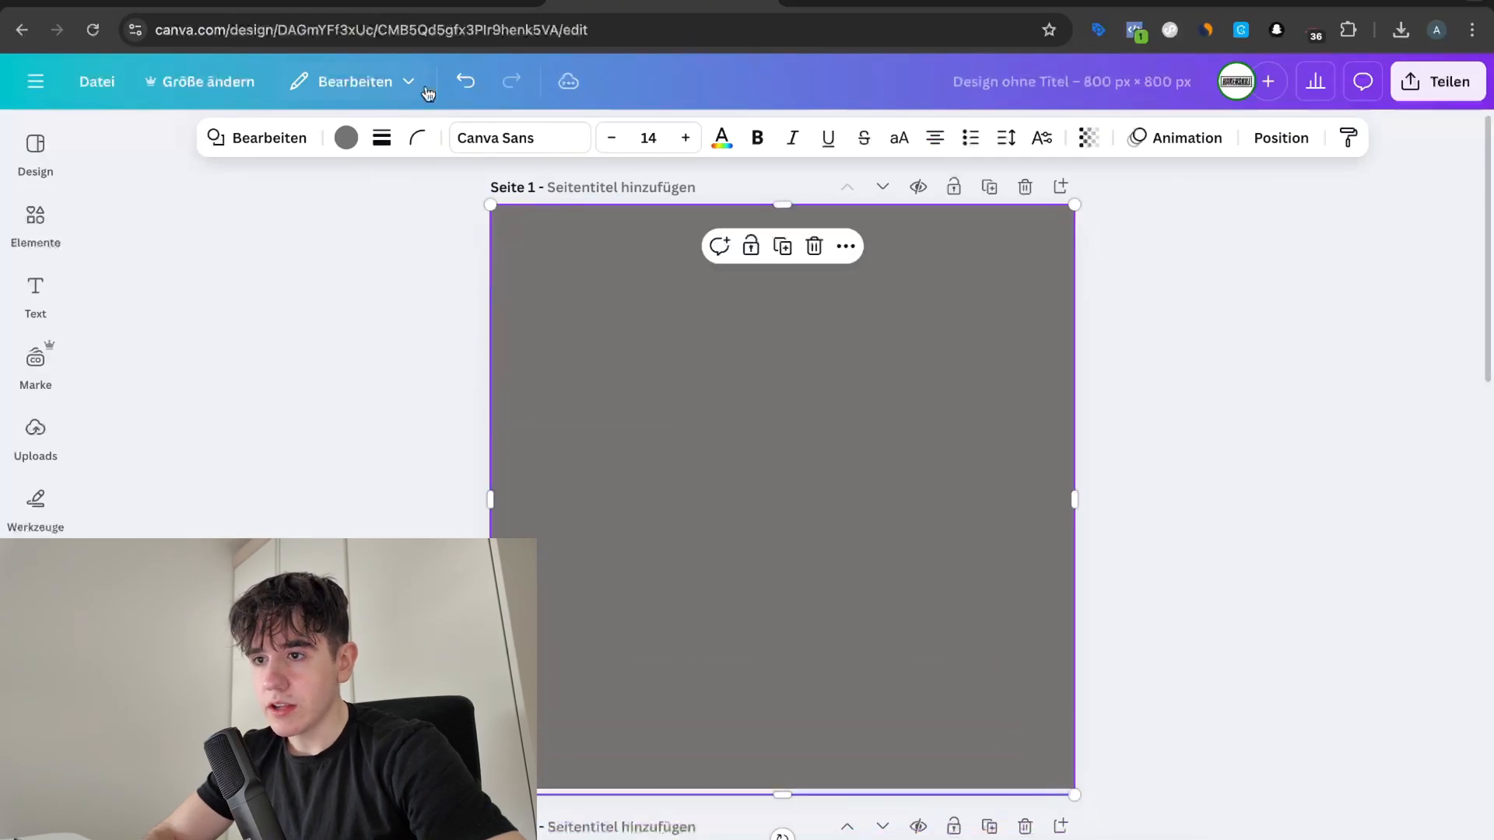
Step: Change the square's fill to a solid very light grey
left_click(346, 138)
left_click(223, 347)
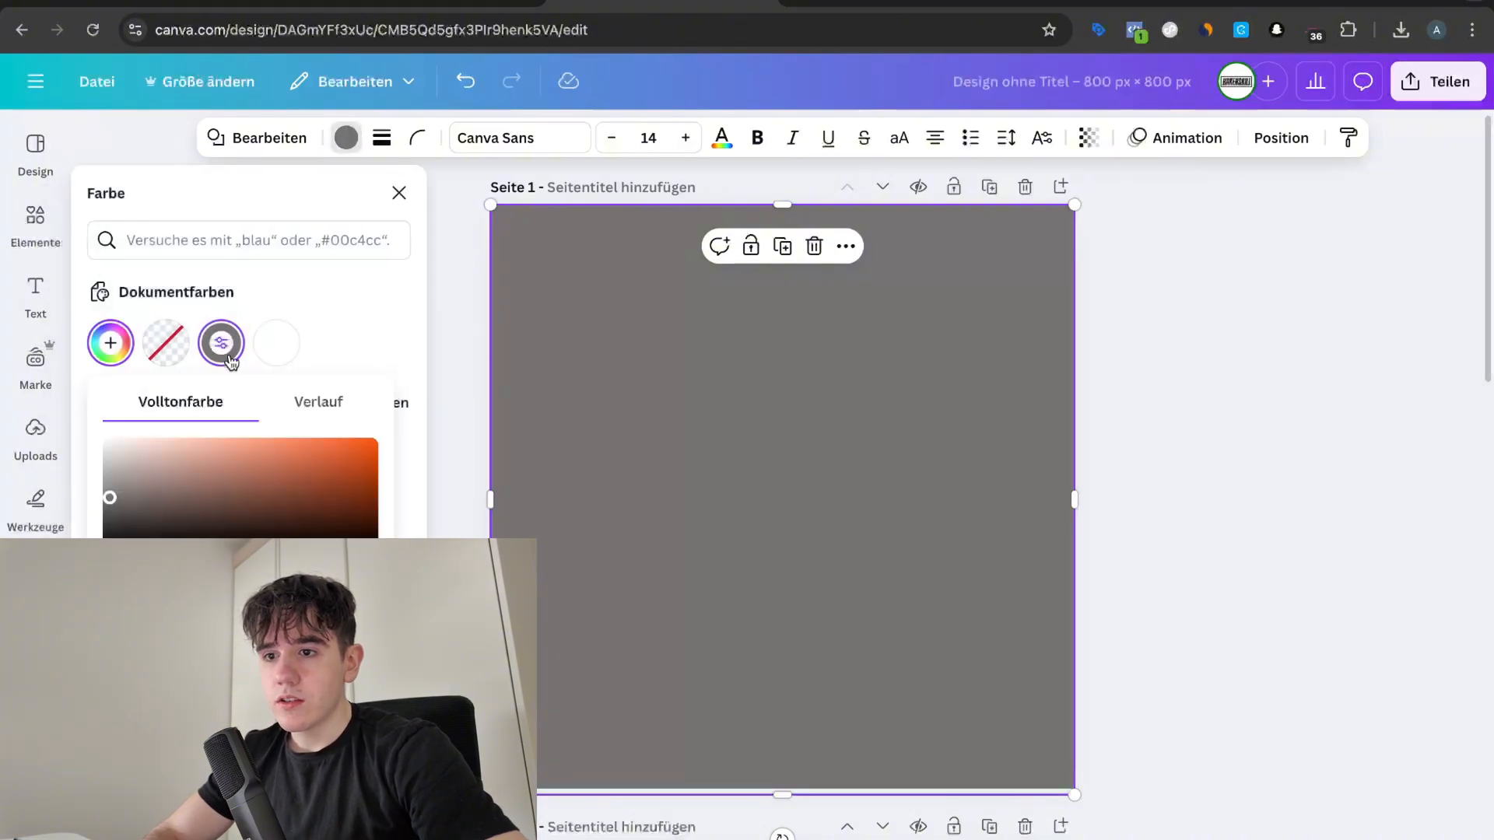
left_click_drag(113, 504, 82, 454)
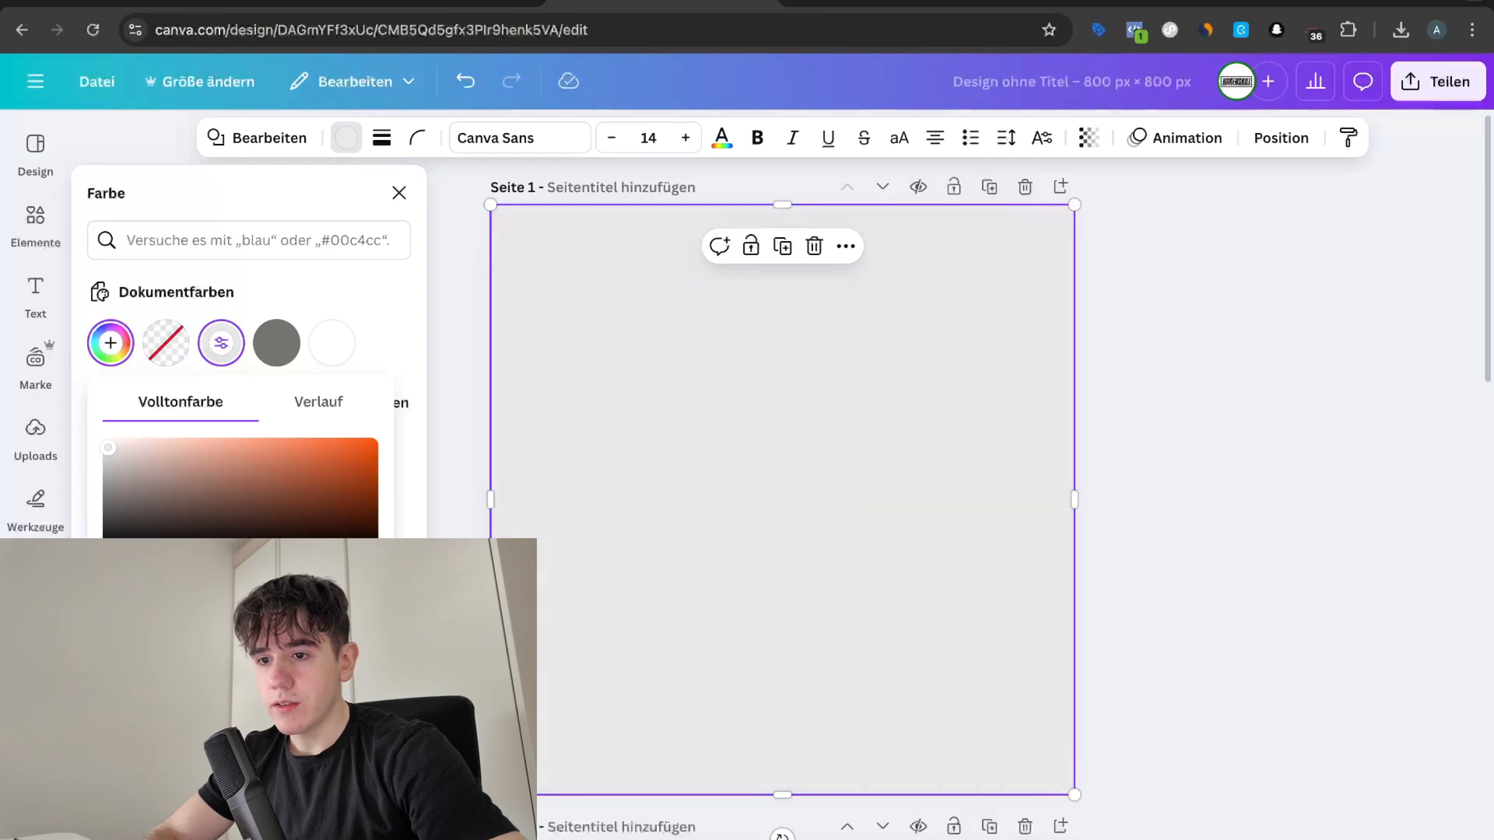
Step: Switch the square's fill to a top-to-bottom gradient and set its second colour to #e8e8e8
left_click(325, 406)
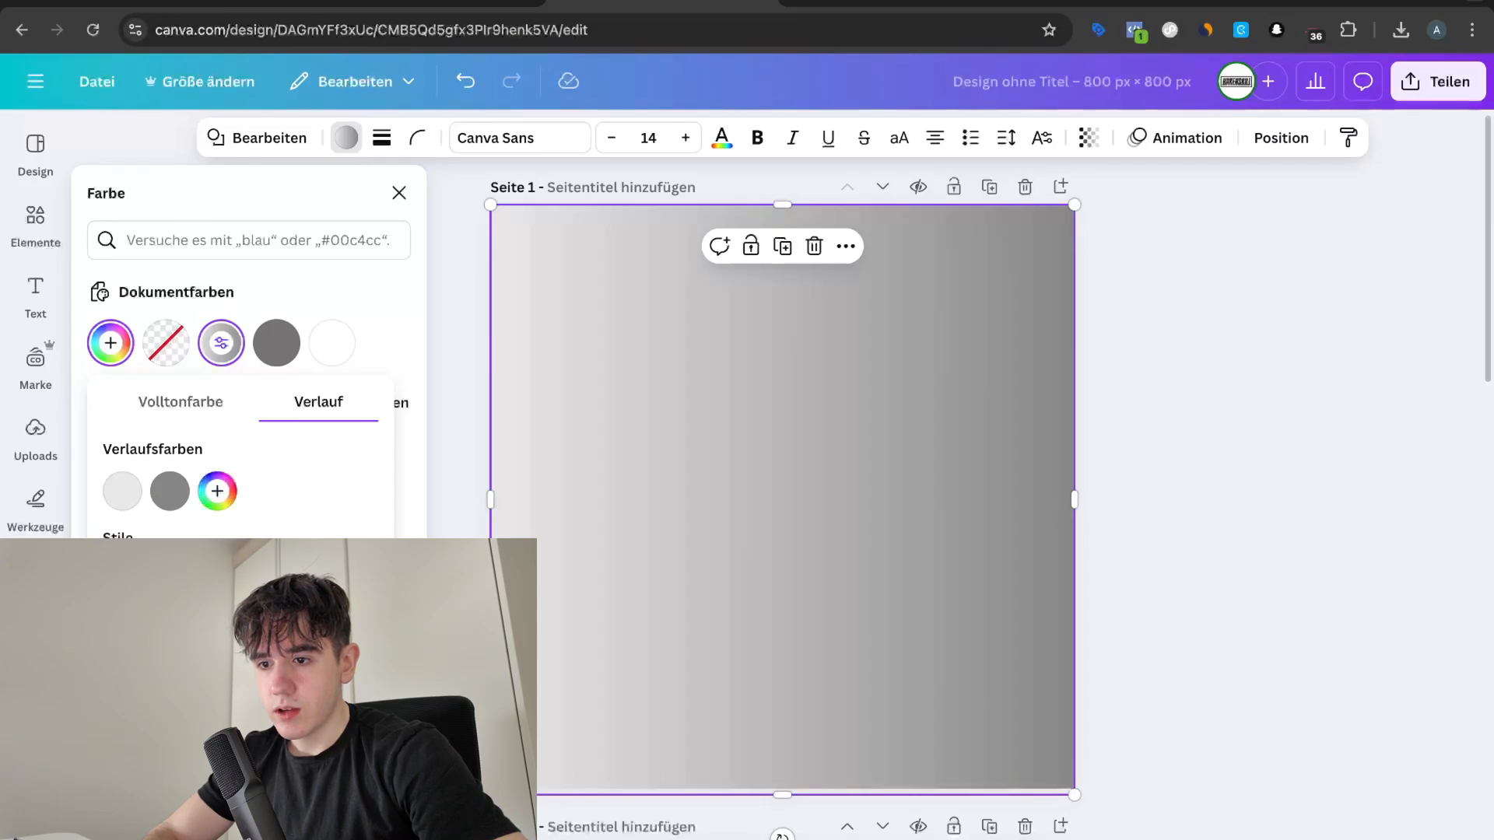
left_click(169, 579)
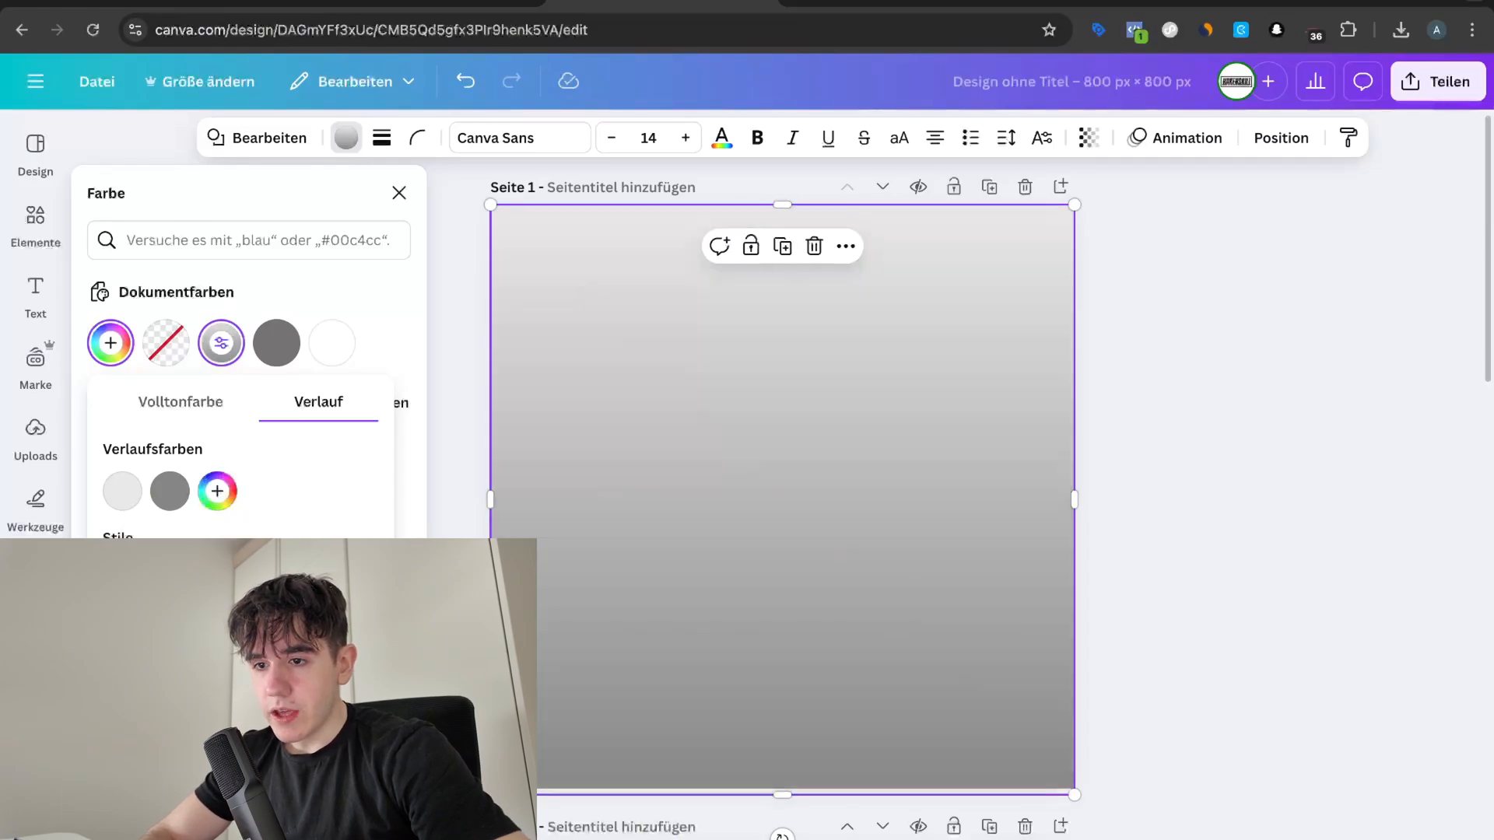
left_click(152, 501)
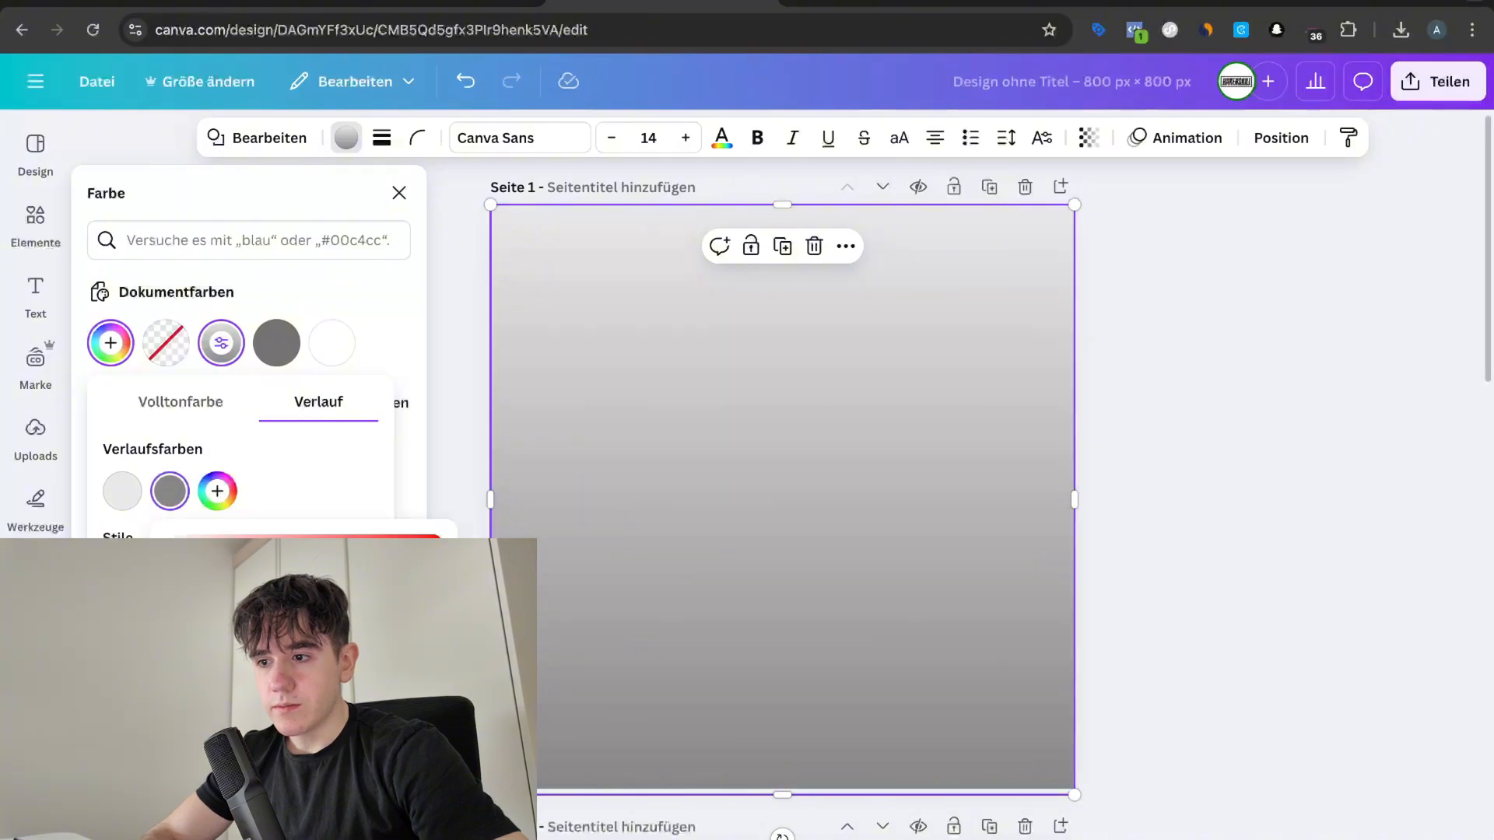
key("ctrl+v")
left_click(127, 499)
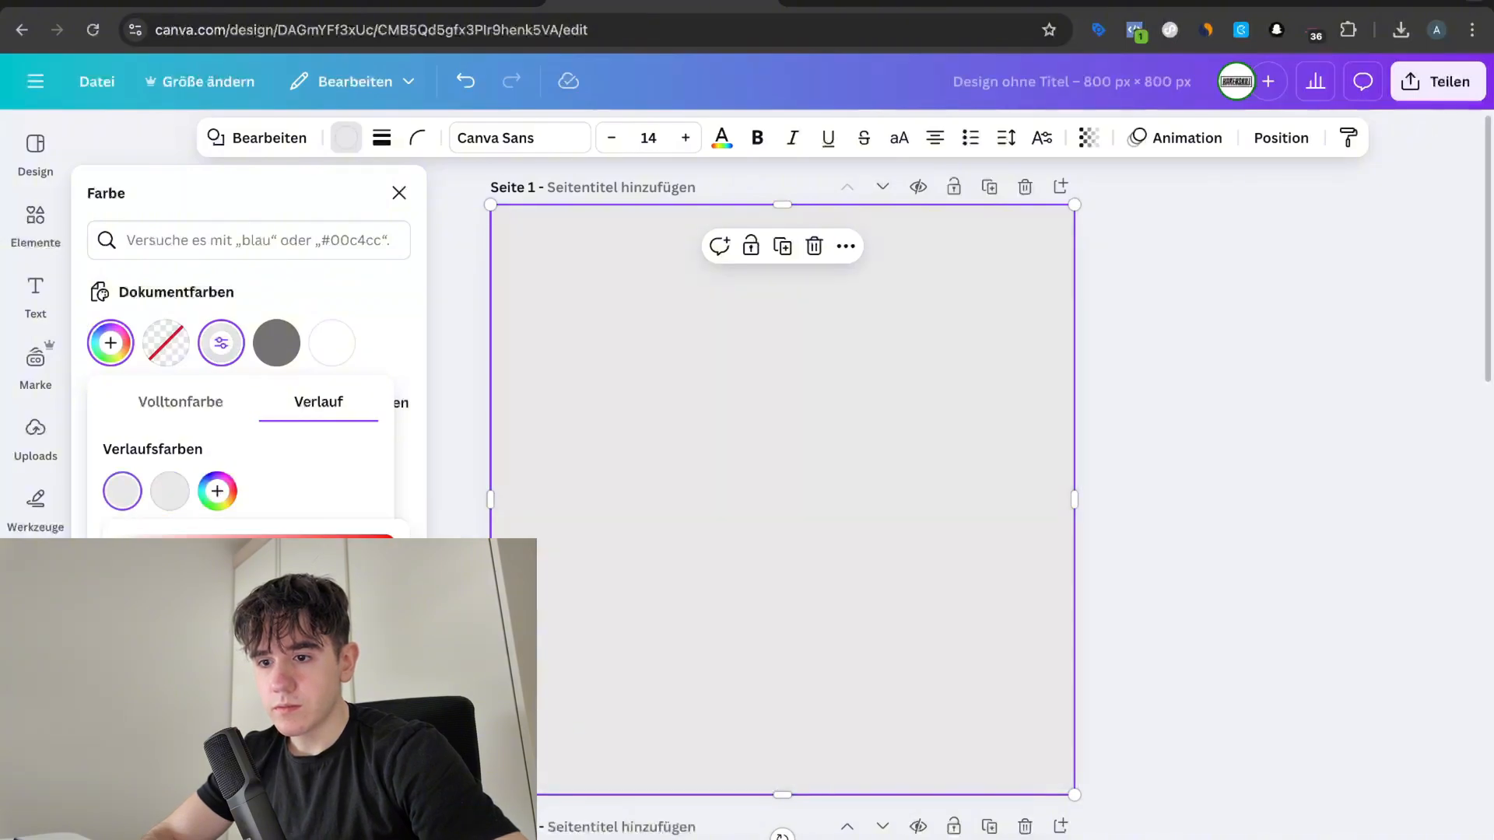
Step: Darken the gradient's second colour to a slightly deeper grey, keeping the first colour very light grey
left_click(122, 563)
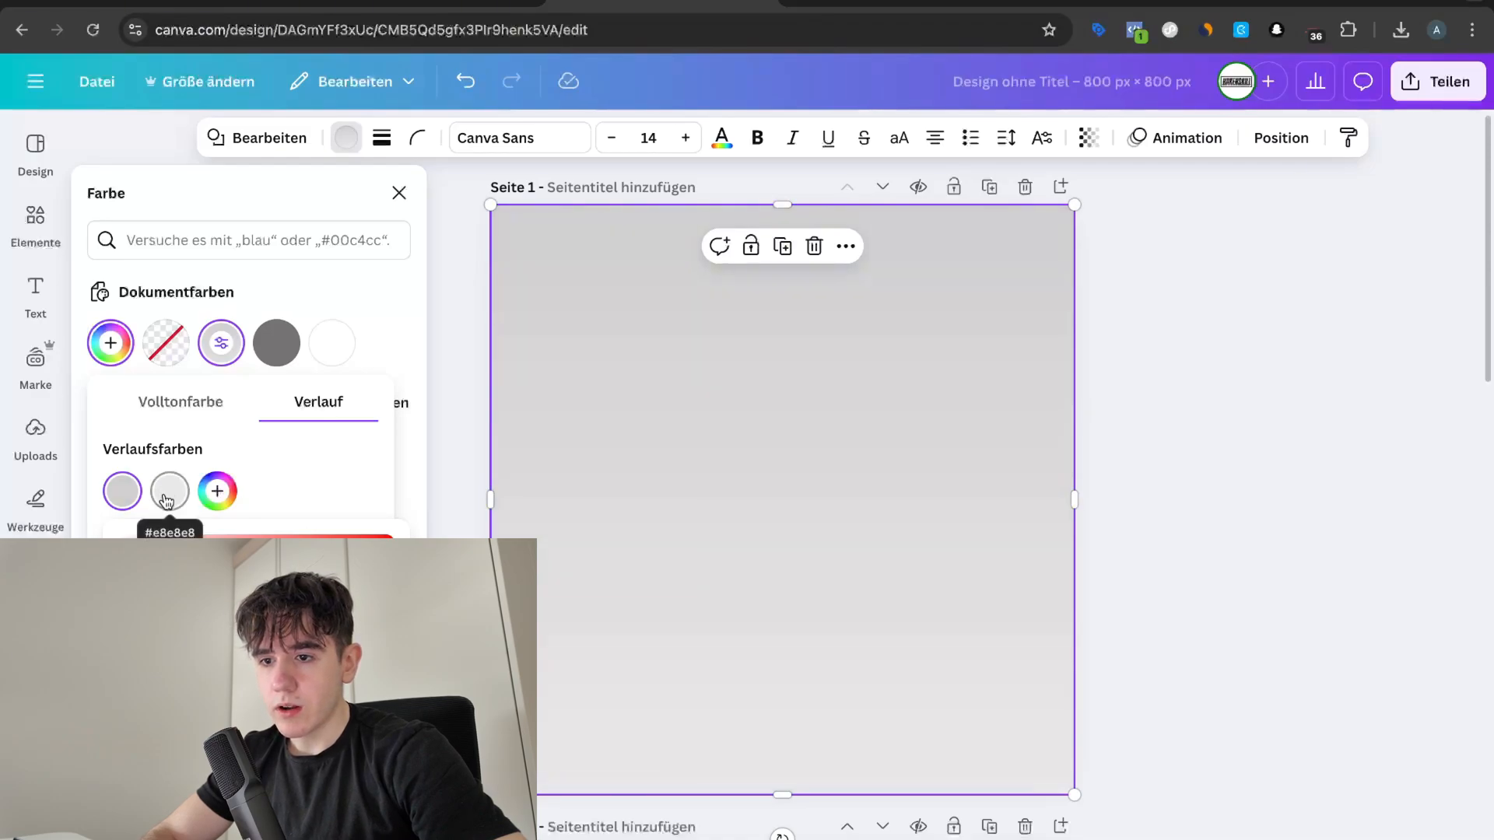
left_click(121, 549)
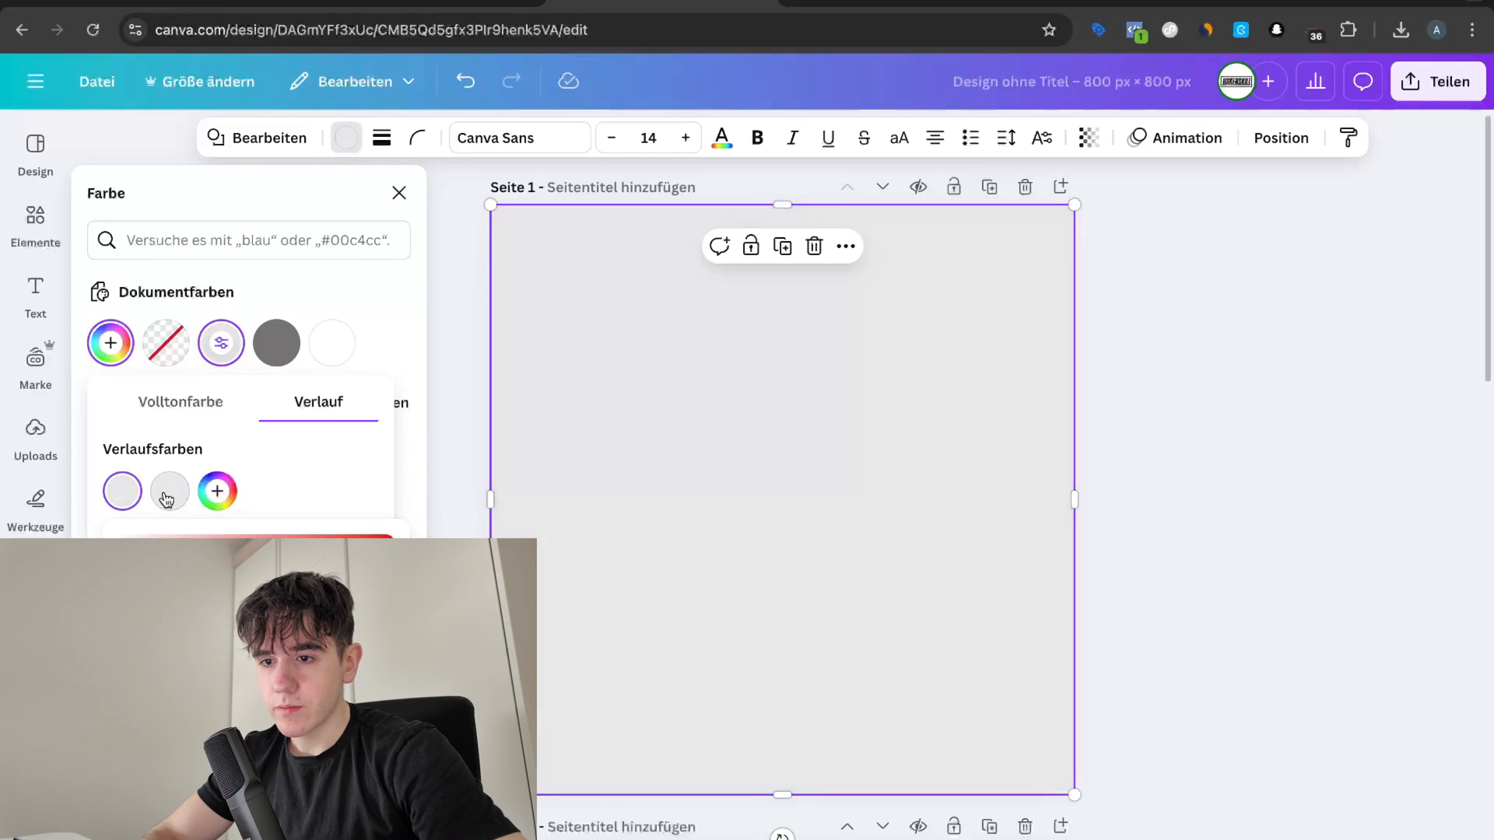
left_click(164, 496)
left_click(169, 568)
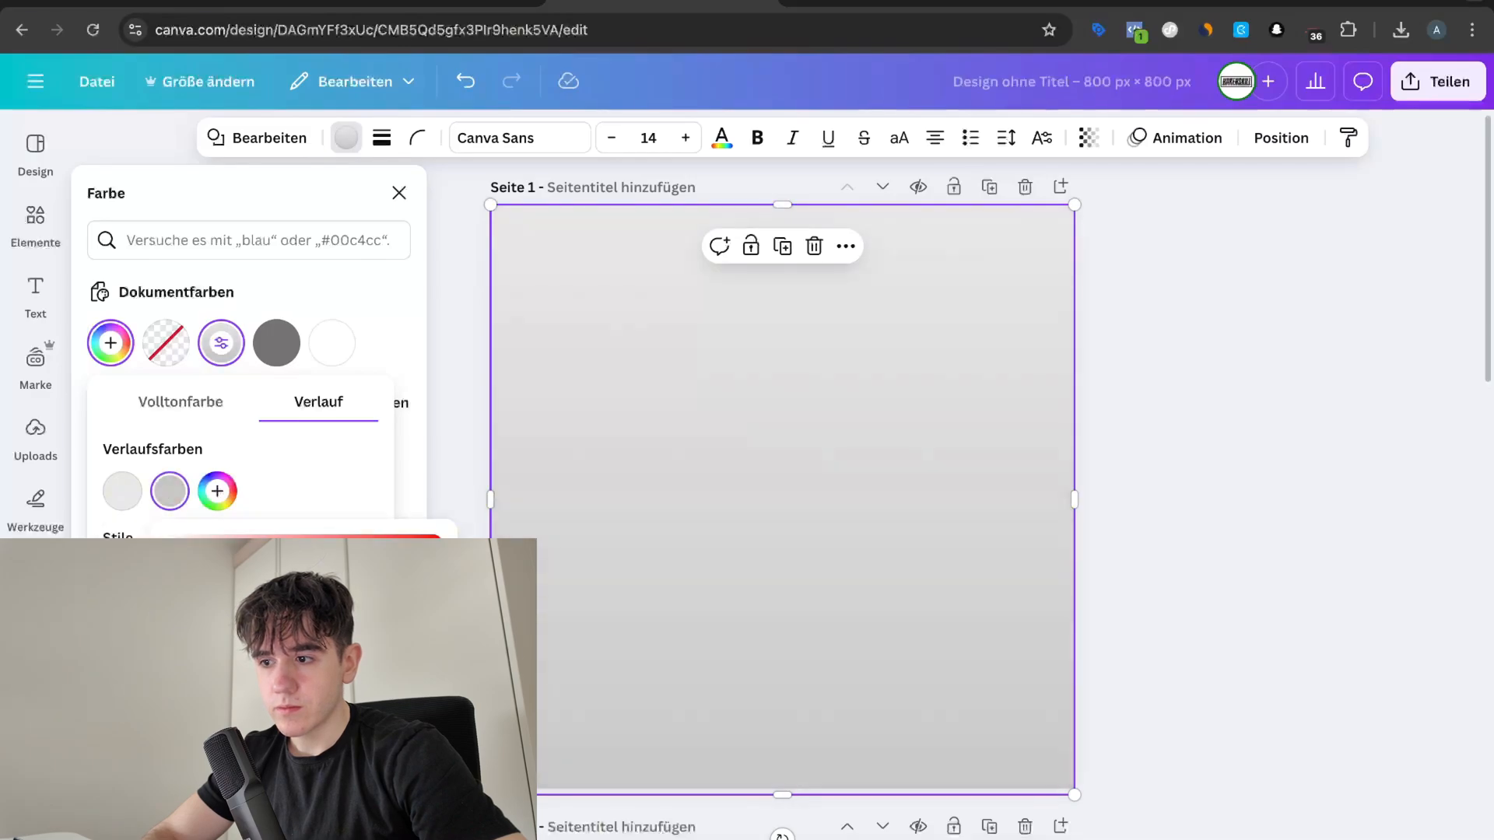
mouse_move(168, 569)
left_mouse_down()
mouse_move(168, 590)
mouse_move(170, 569)
left_mouse_up()
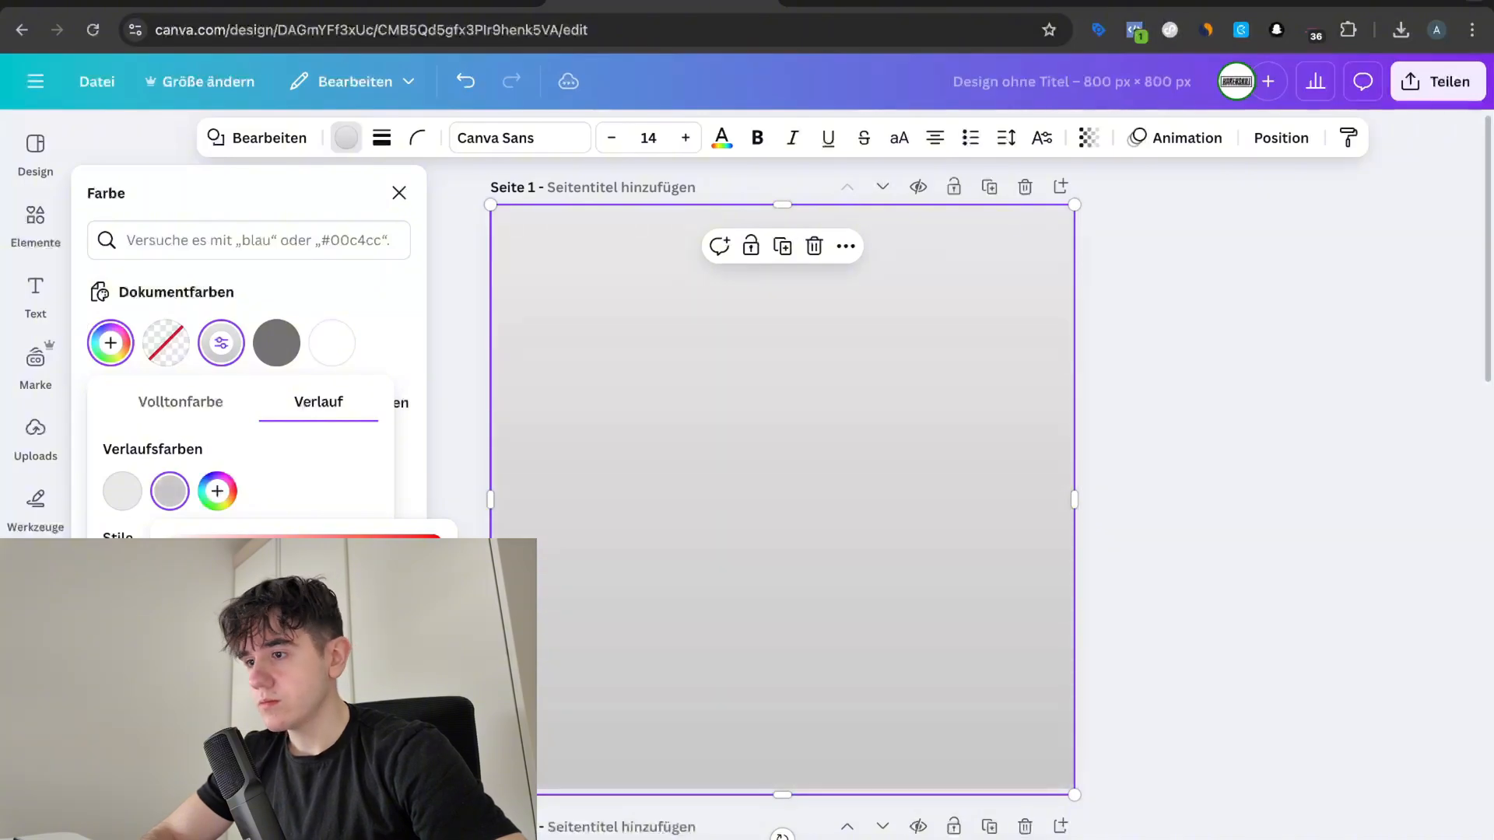
left_click(1010, 543)
left_click(1181, 658)
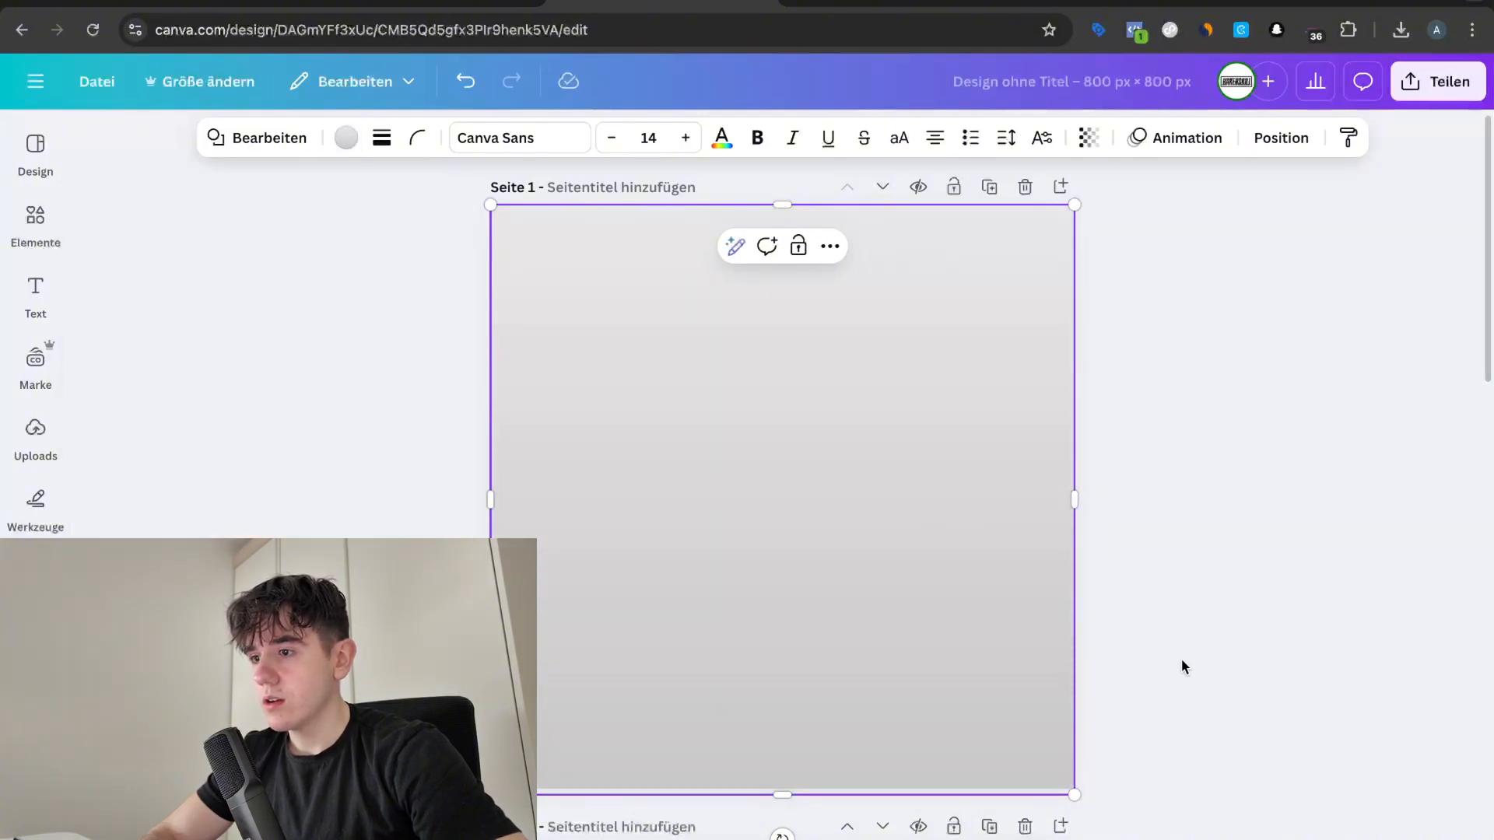
Step: Move the gradient square behind the product cut-out in page 1's layer order
left_click(962, 387)
left_click(1281, 137)
left_click_drag(315, 420, 330, 347)
left_click(860, 427)
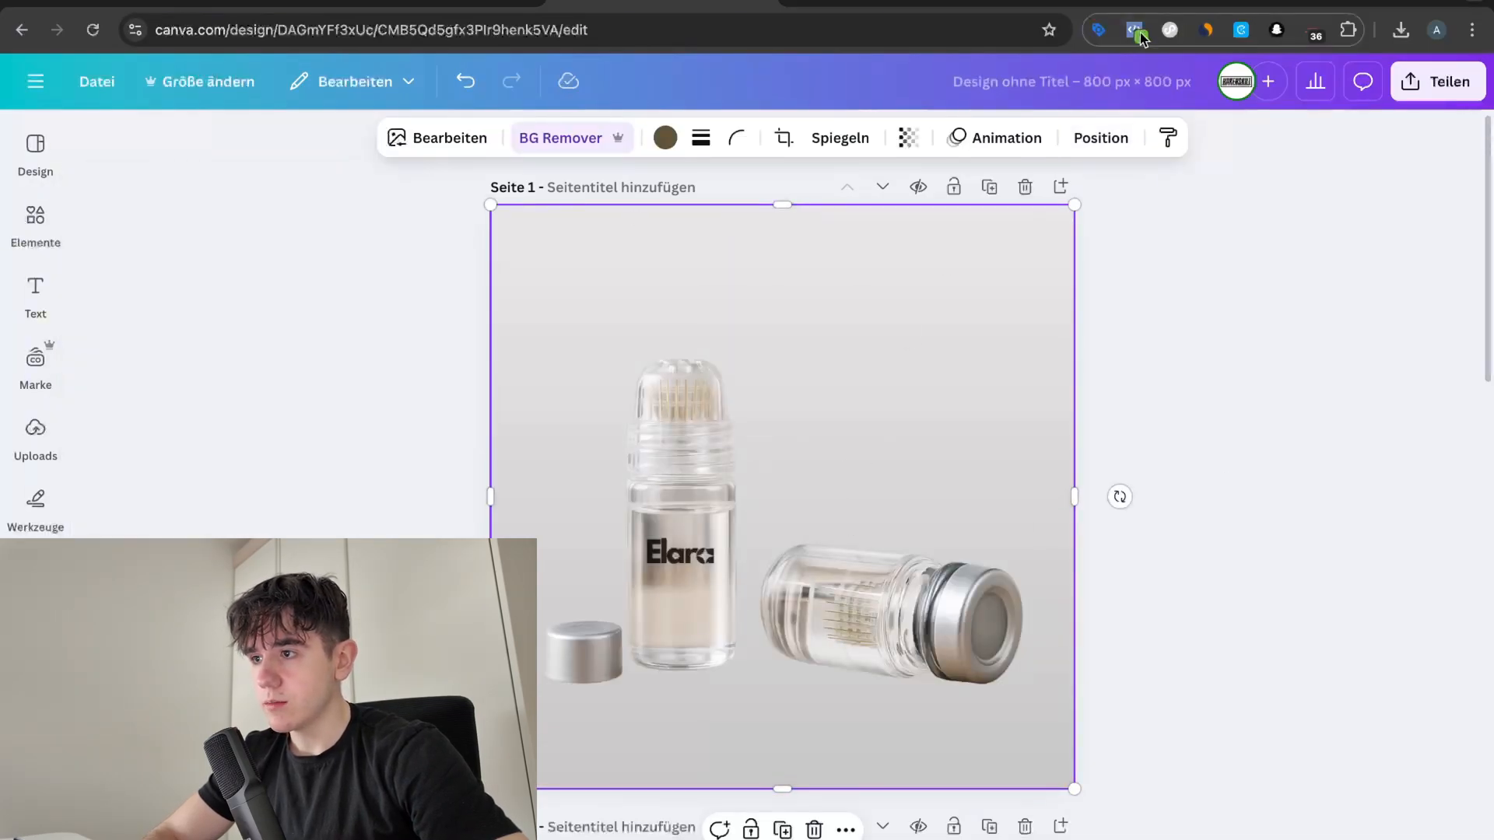
left_click(1198, 2)
left_click(701, 5)
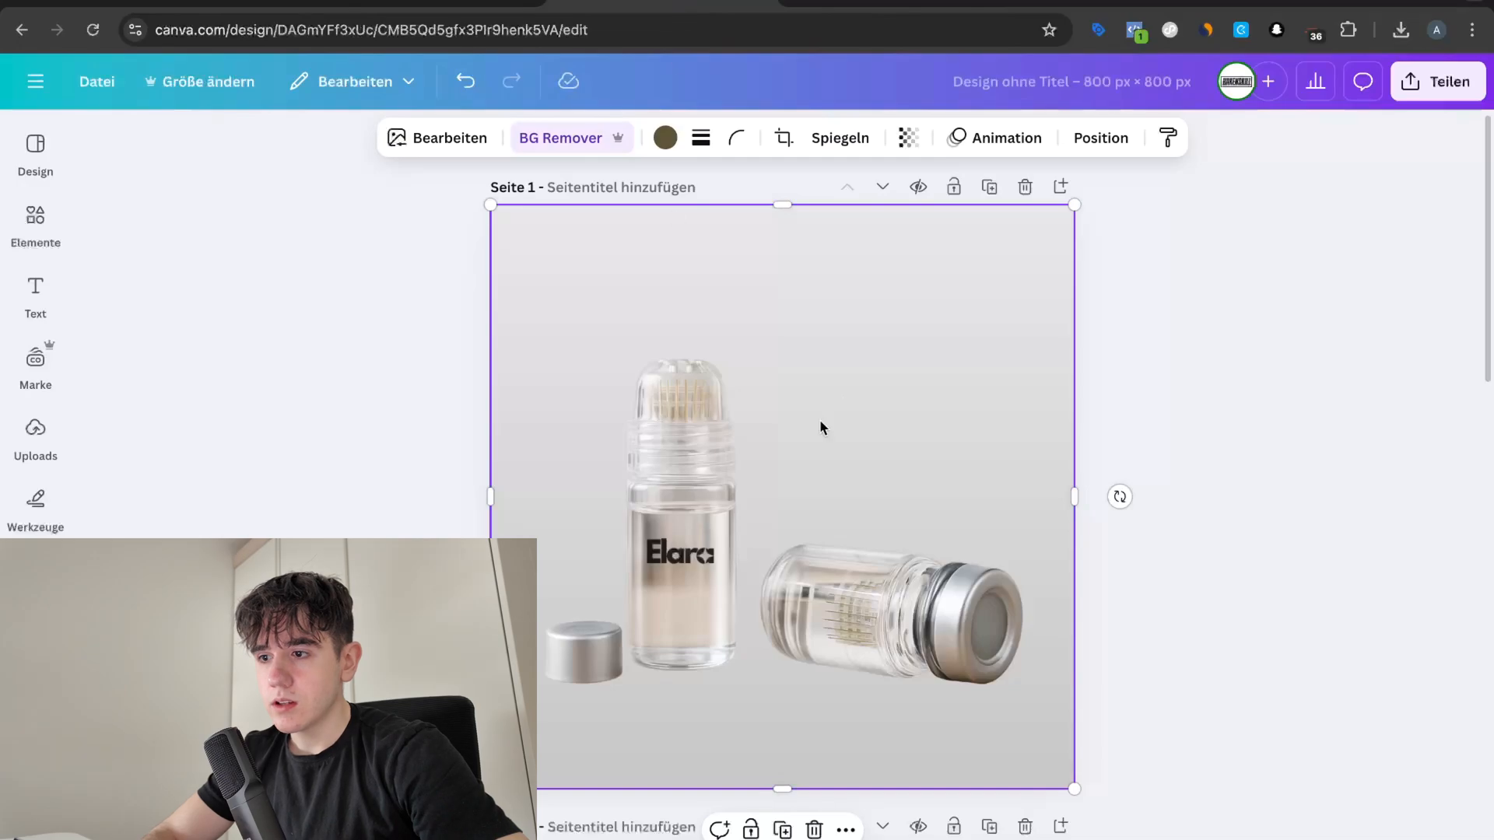
Step: Lighten the background square's gradient by making the second colour a slightly paler grey and the first colour white
left_click(1100, 138)
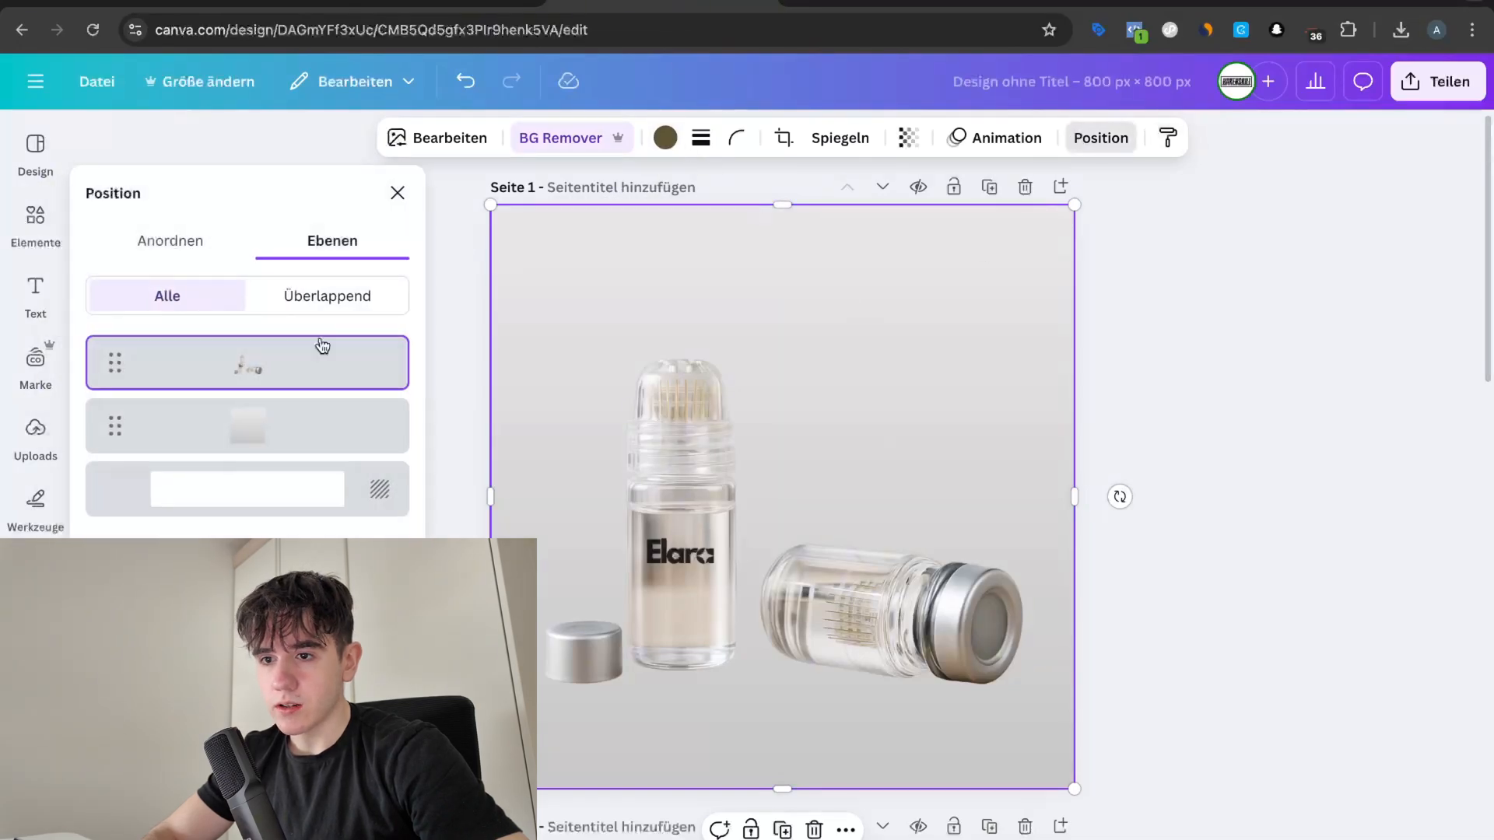
left_click(273, 437)
left_click(345, 138)
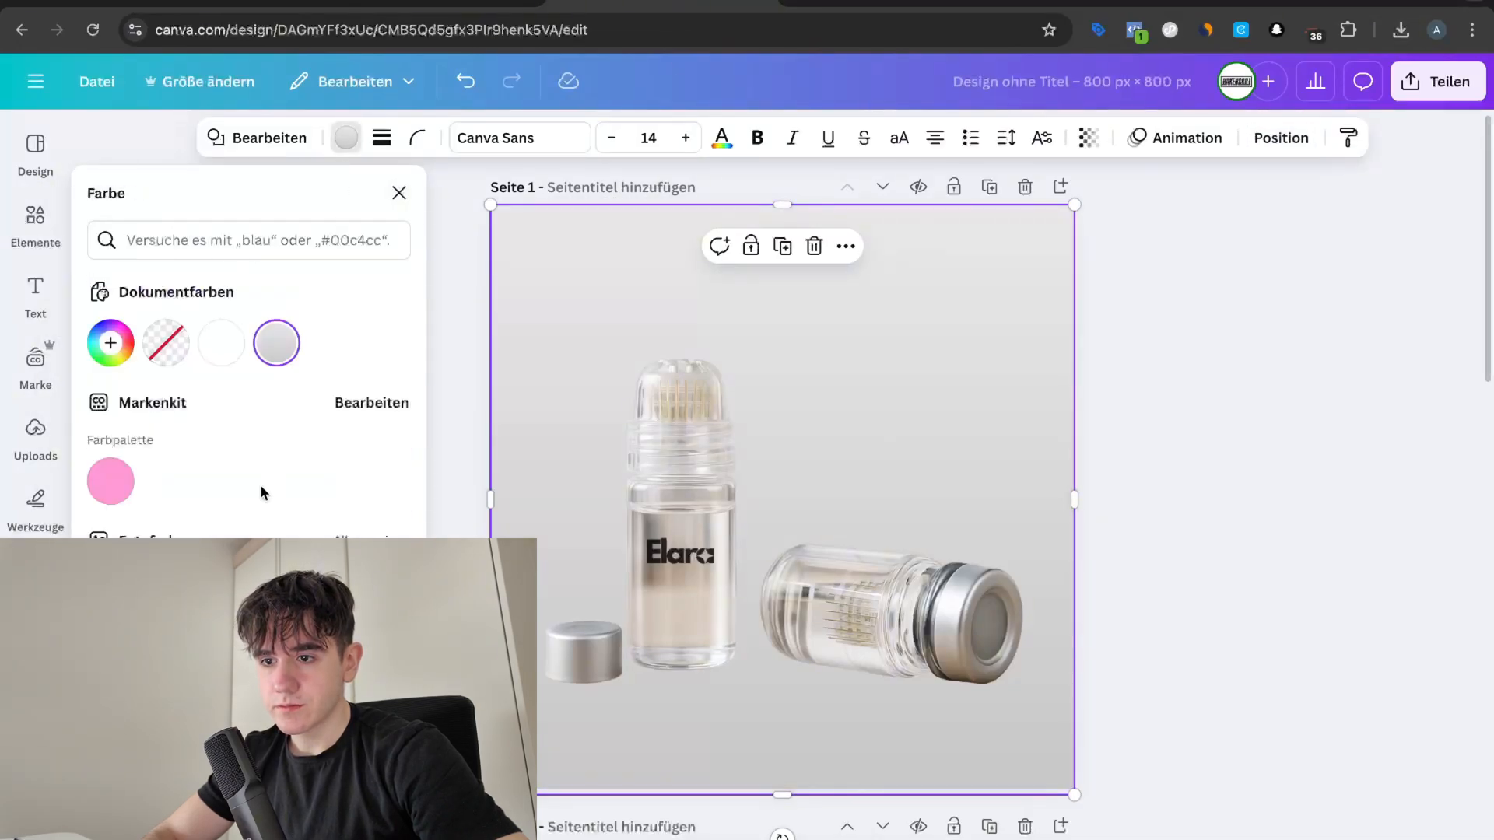
left_click(268, 354)
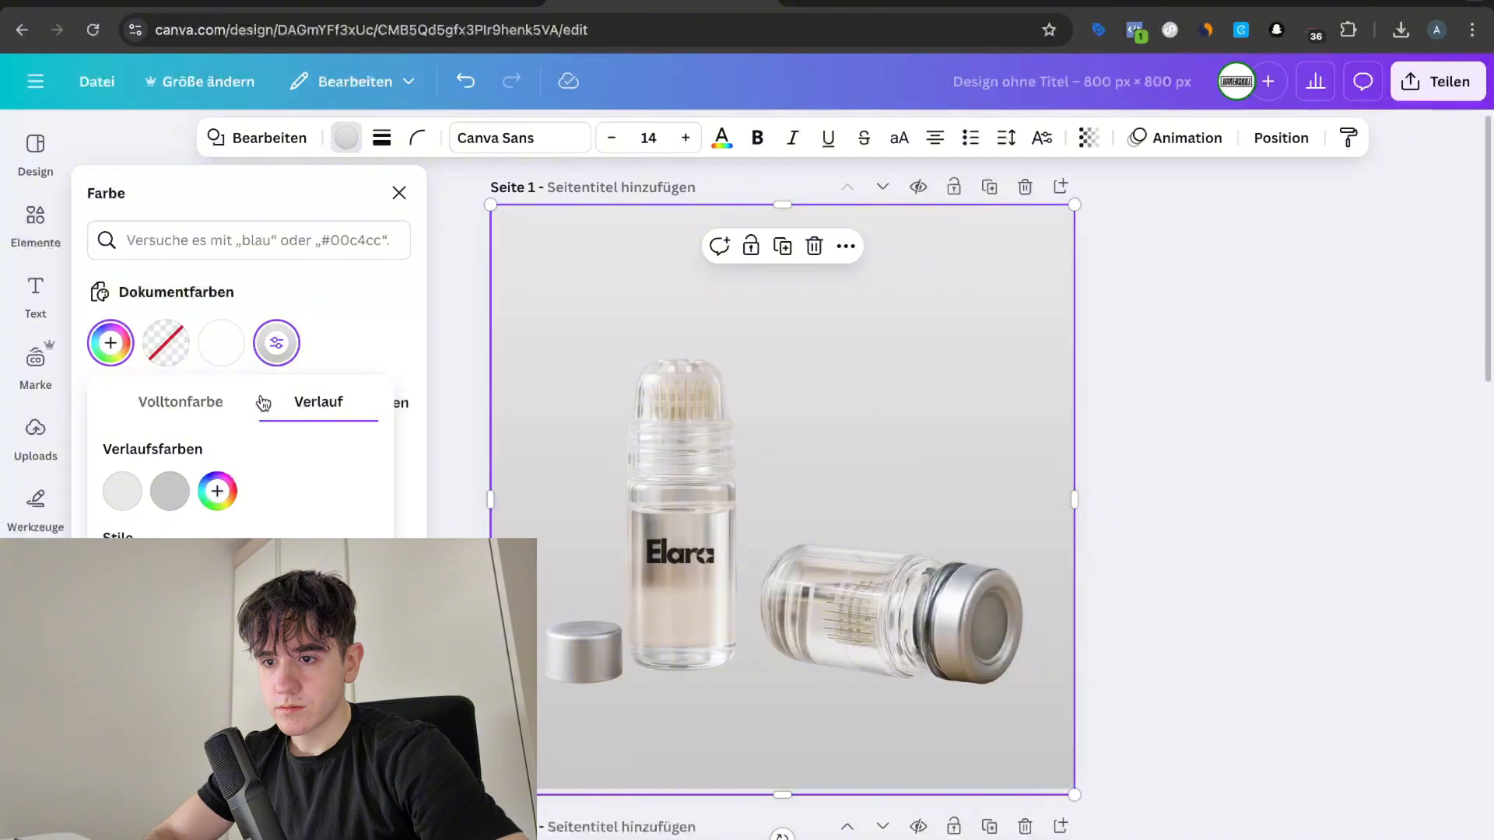
left_click(171, 506)
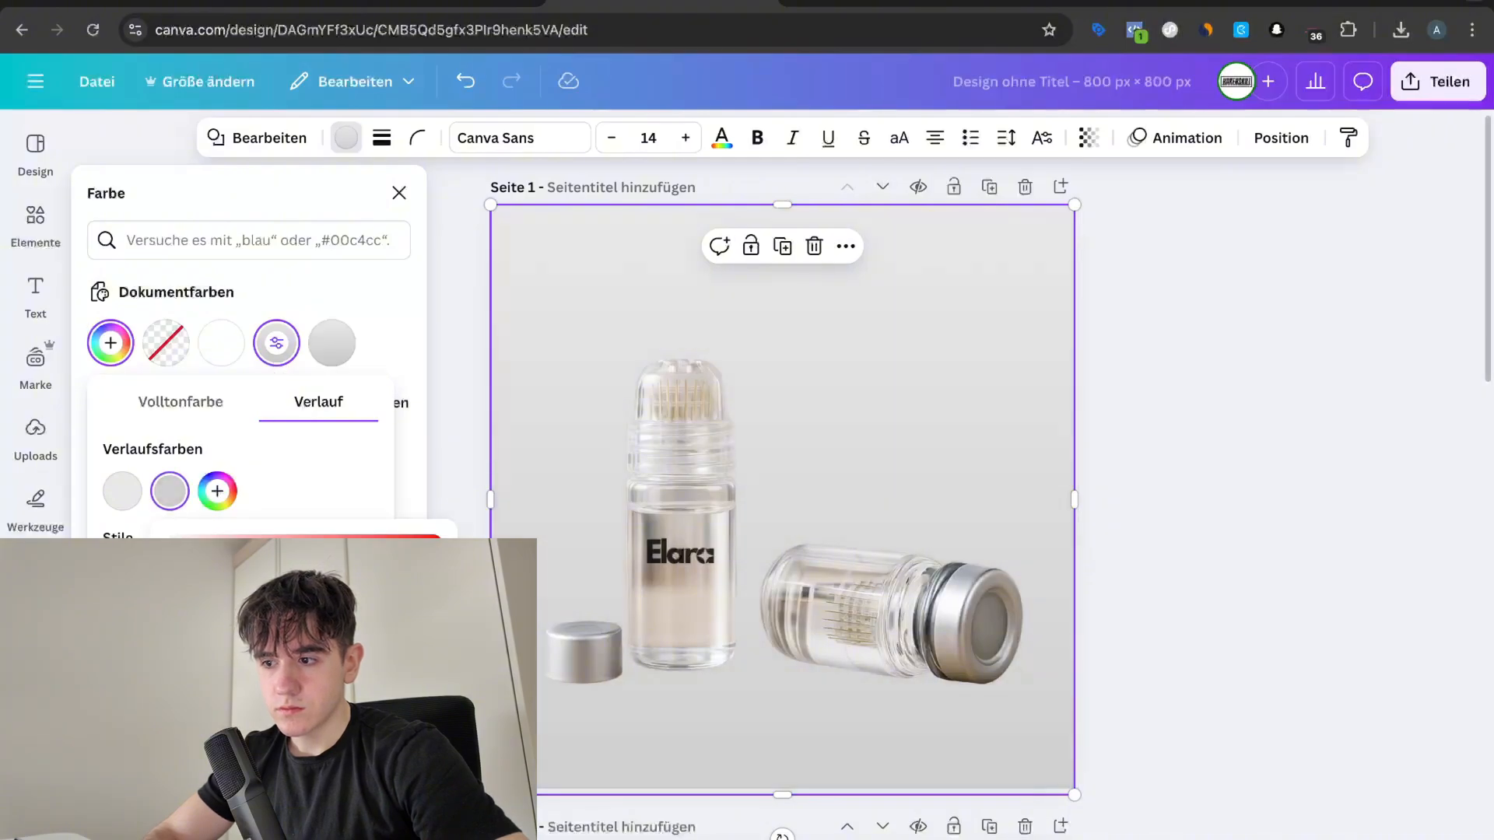
left_click(122, 500)
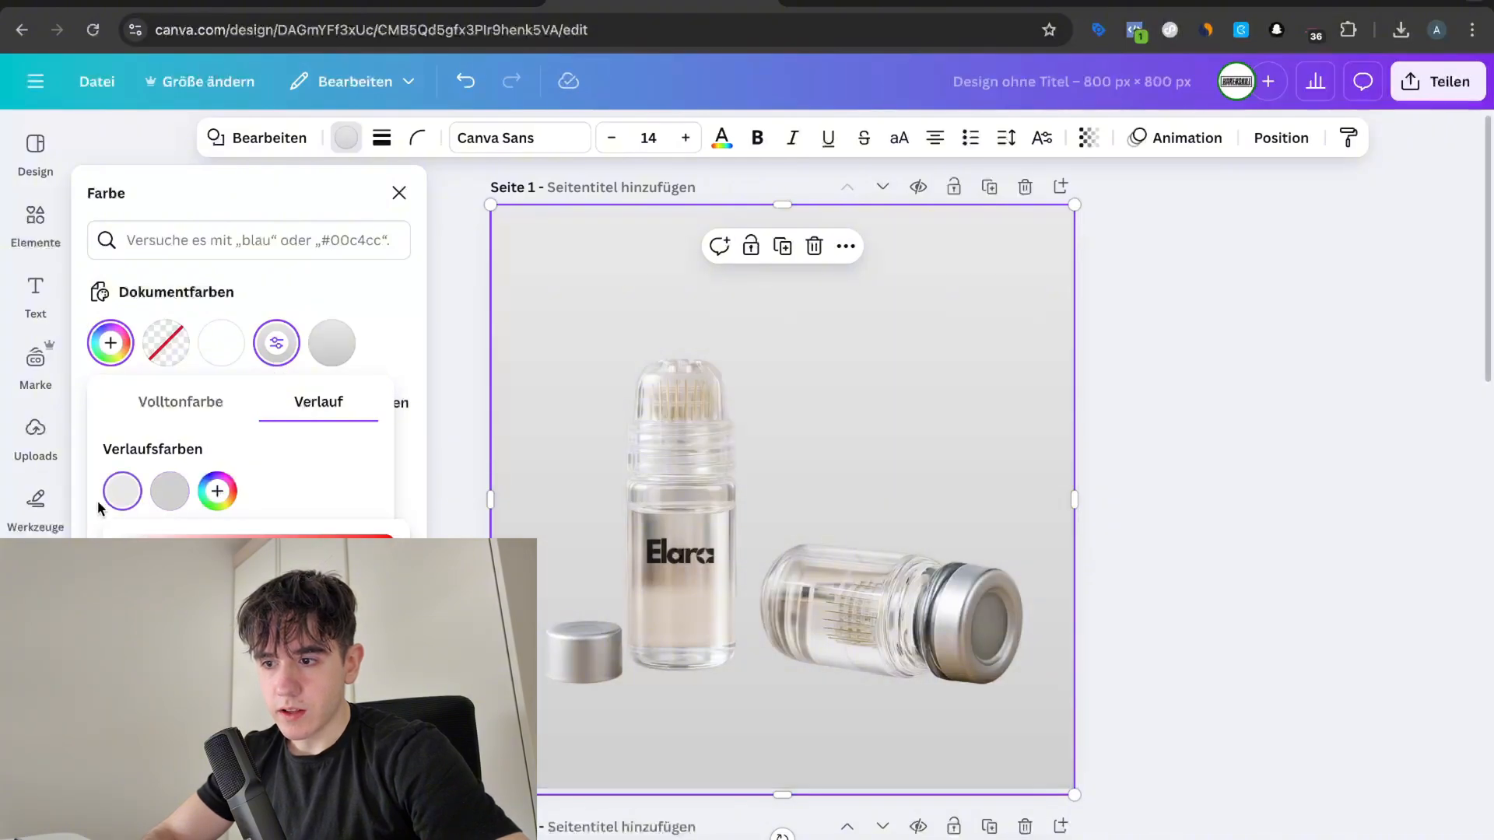
left_click_drag(114, 554, 92, 519)
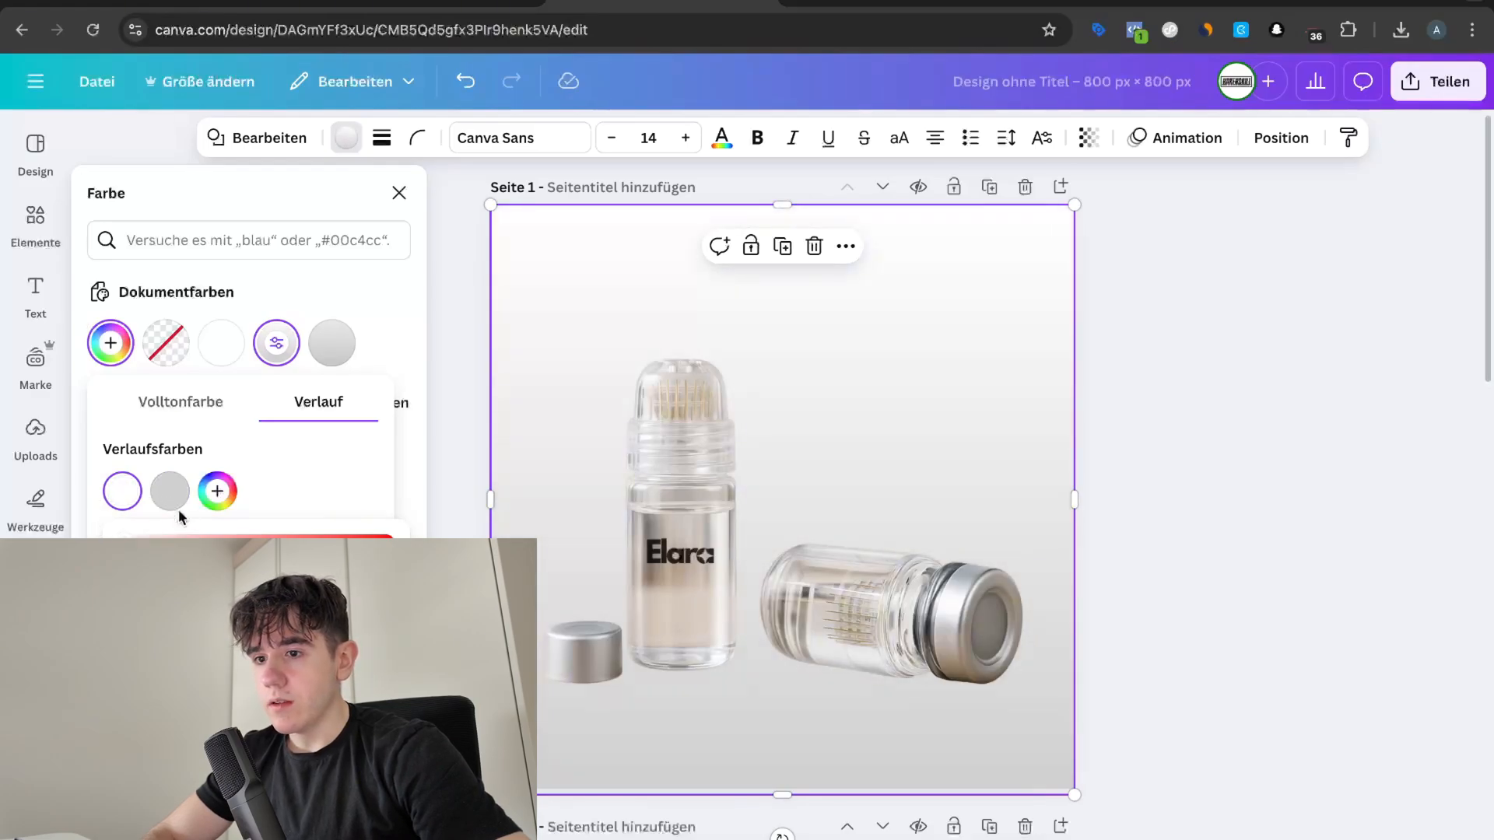
left_click(1127, 691)
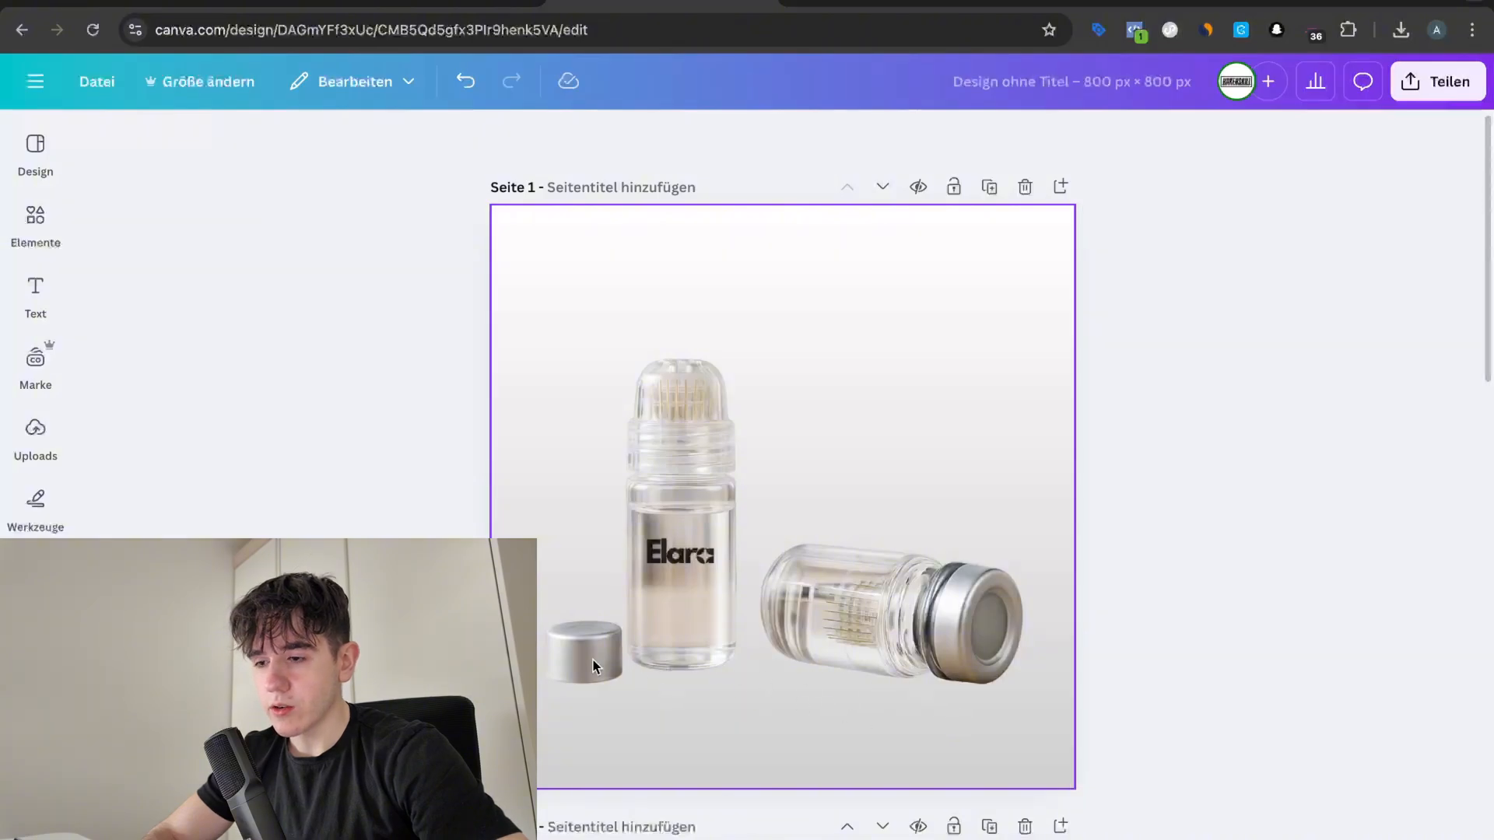
left_click(31, 227)
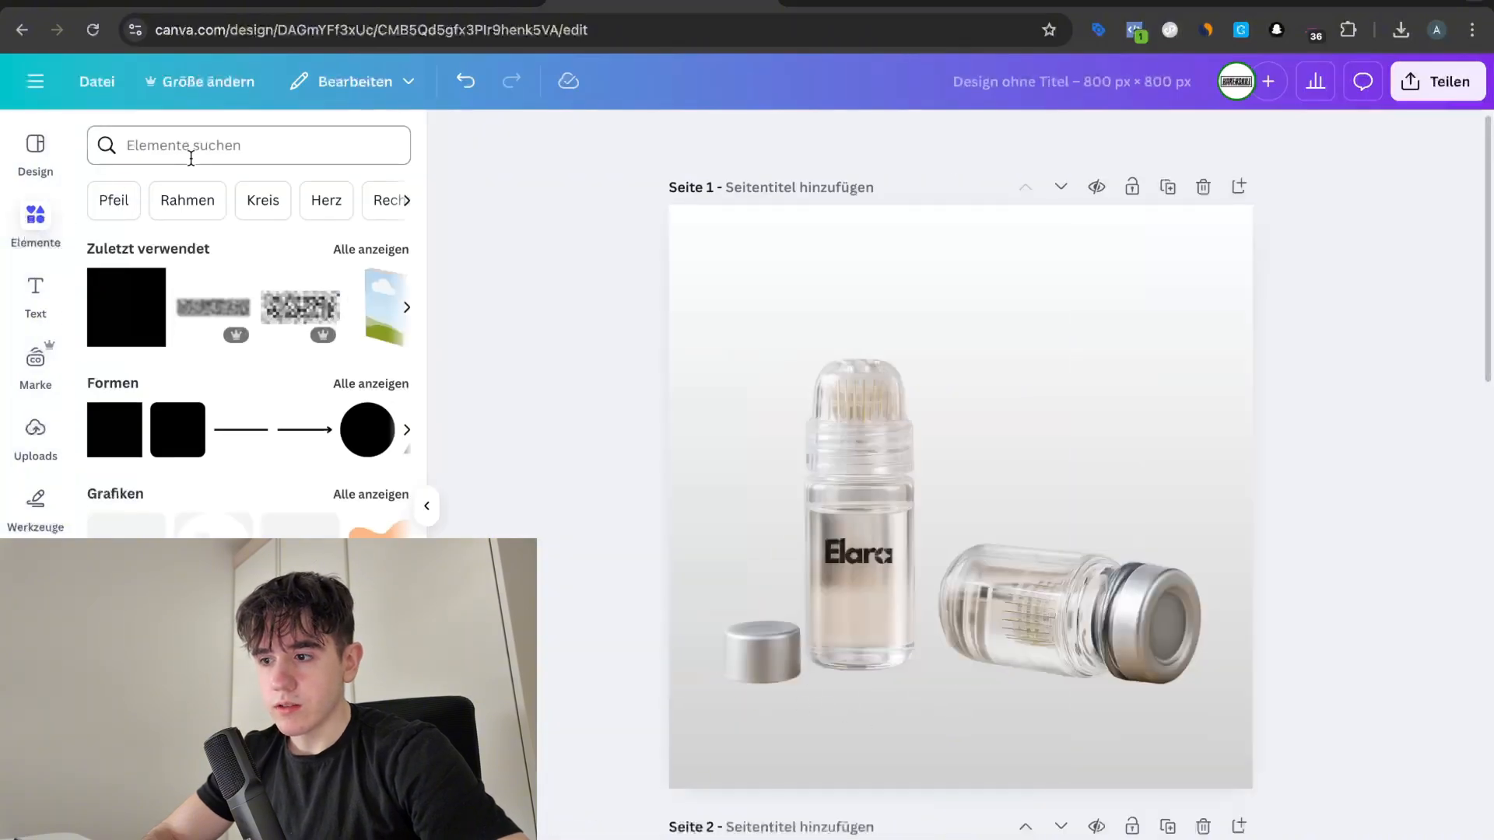
left_click(866, 572)
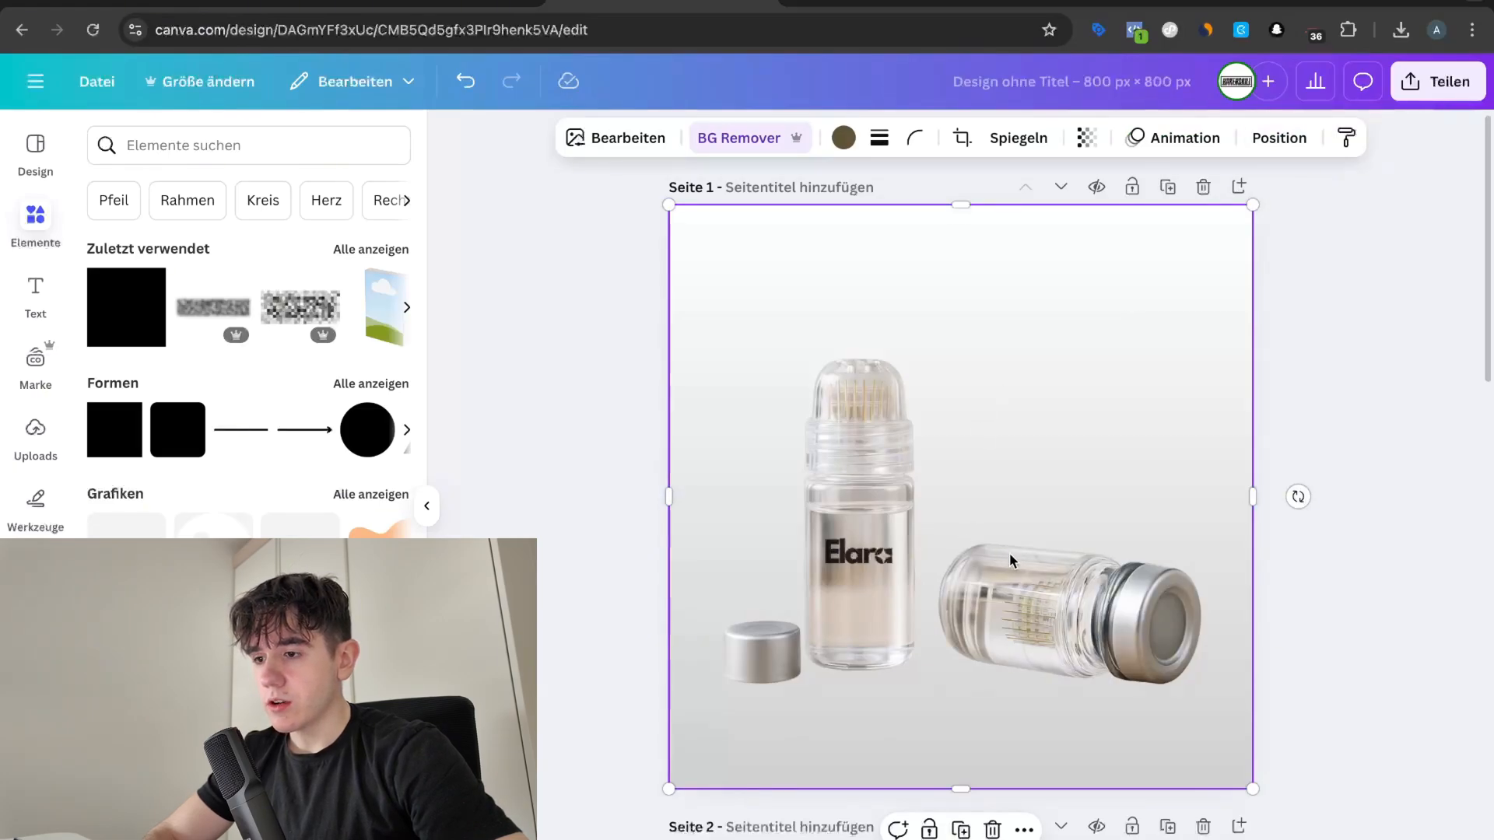
type("#e8e8e8")
left_click(1058, 520)
left_click(962, 504)
key("Delete")
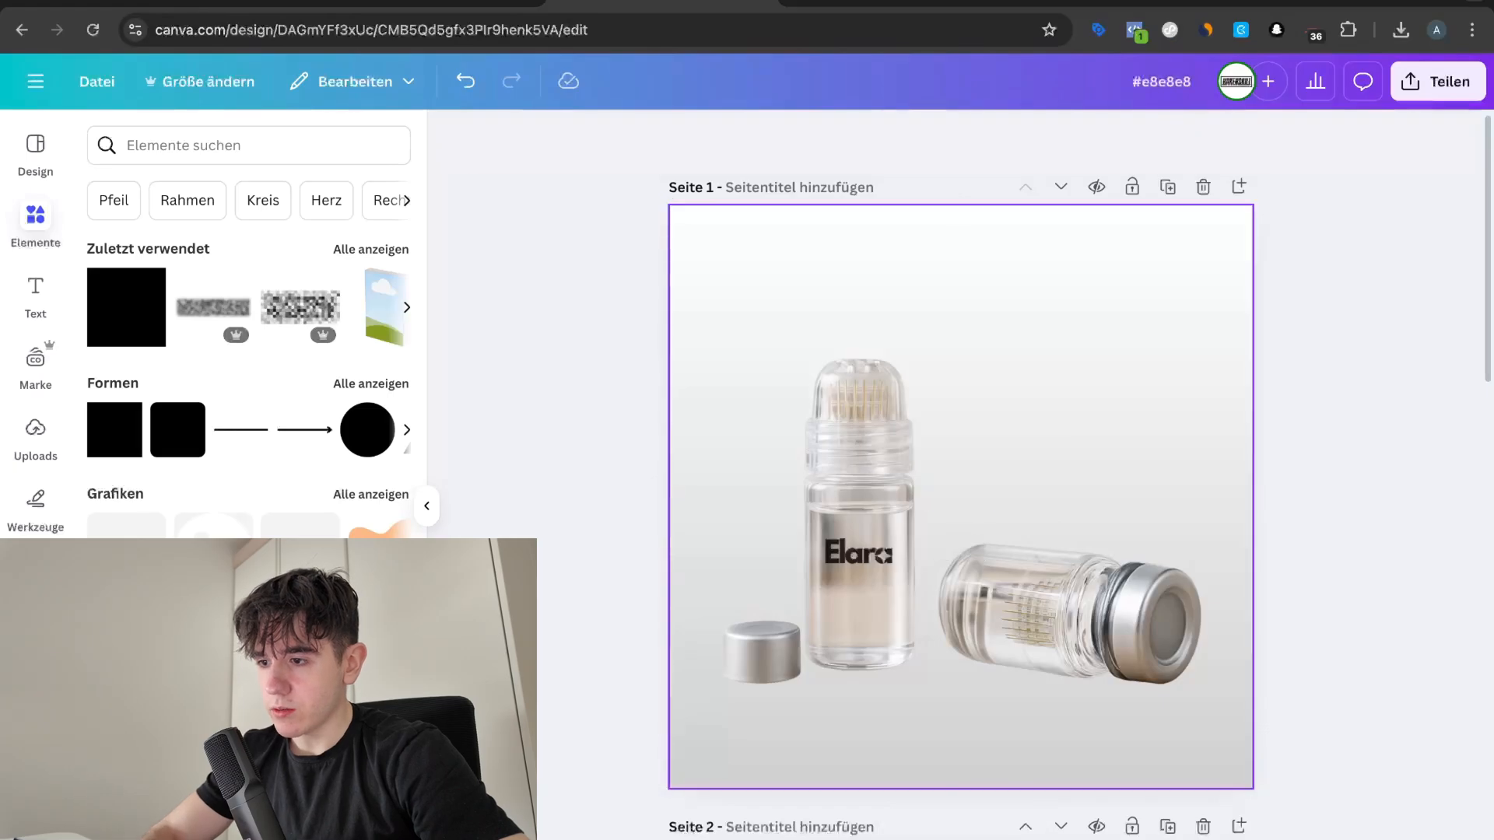
Step: Duplicate the product cut-out on page 1 and rotate the copy a quarter turn clockwise over the original
left_click(933, 535)
left_click_drag(919, 546, 1038, 535)
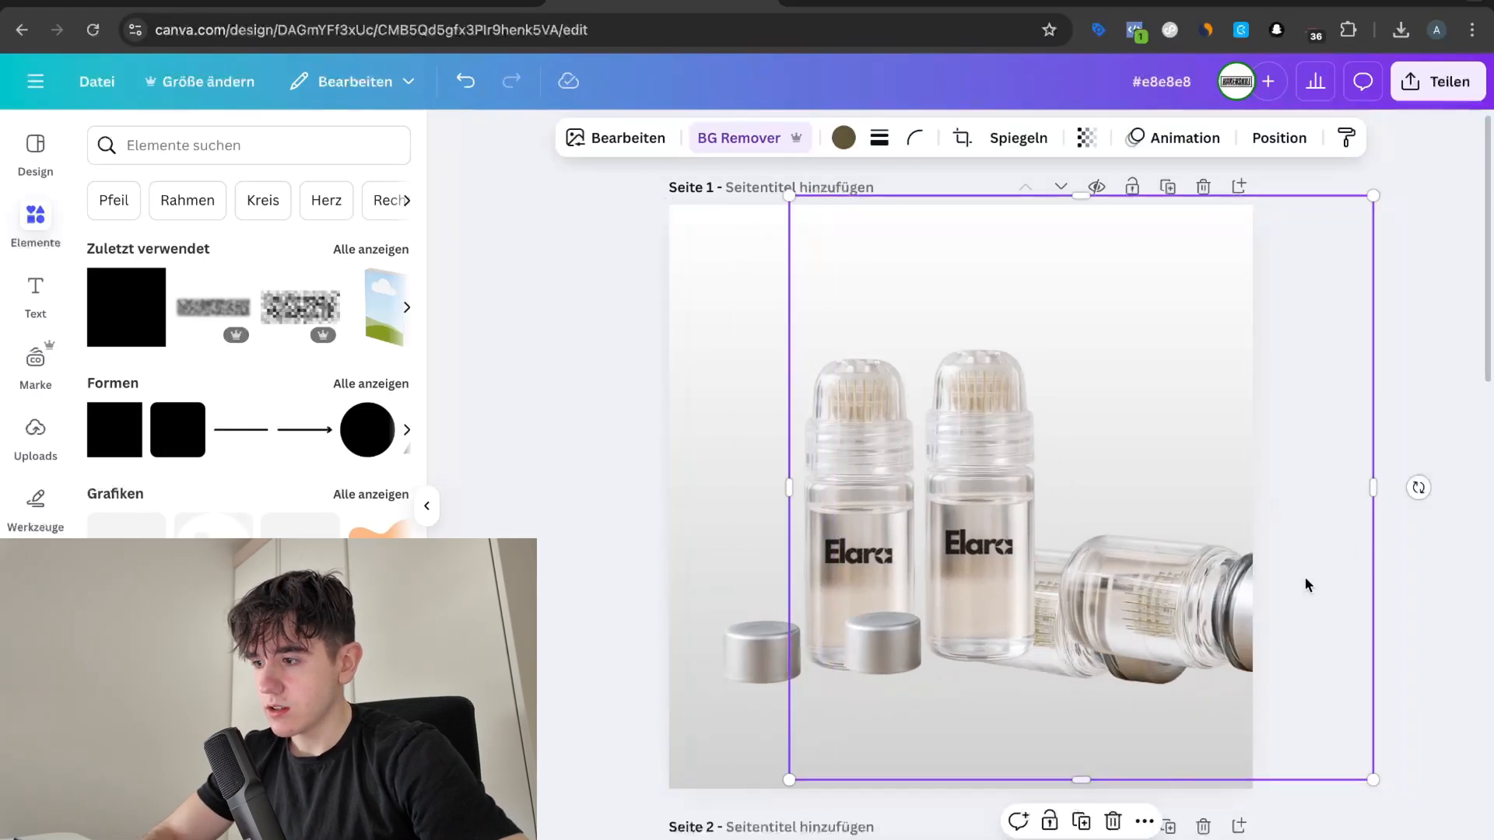
left_click_drag(1422, 492, 1069, 826)
key("ctrl+plus")
key("ctrl+z")
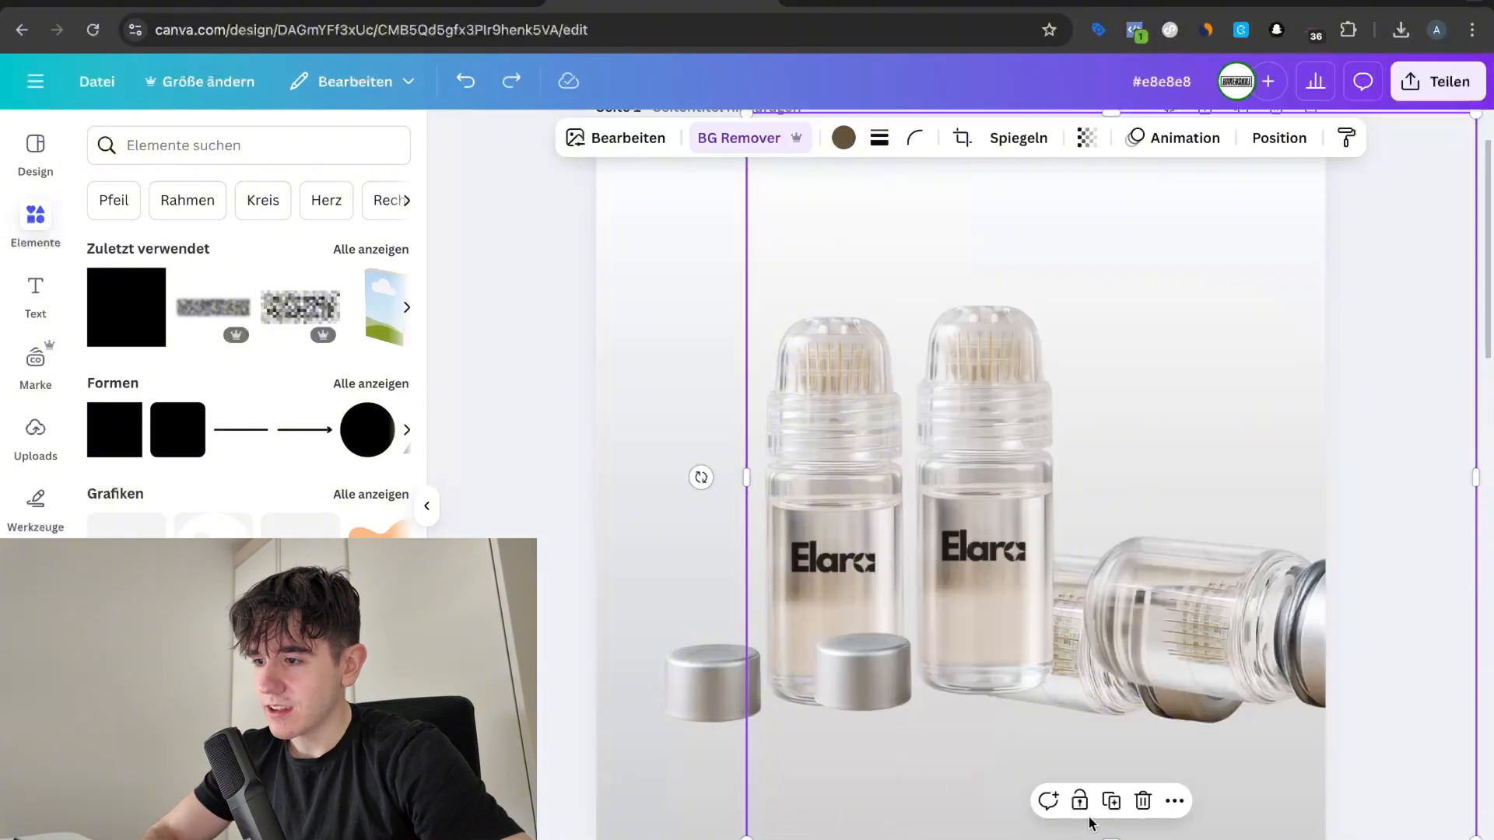
key("ctrl+minus")
left_click_drag(1128, 388, 1003, 435)
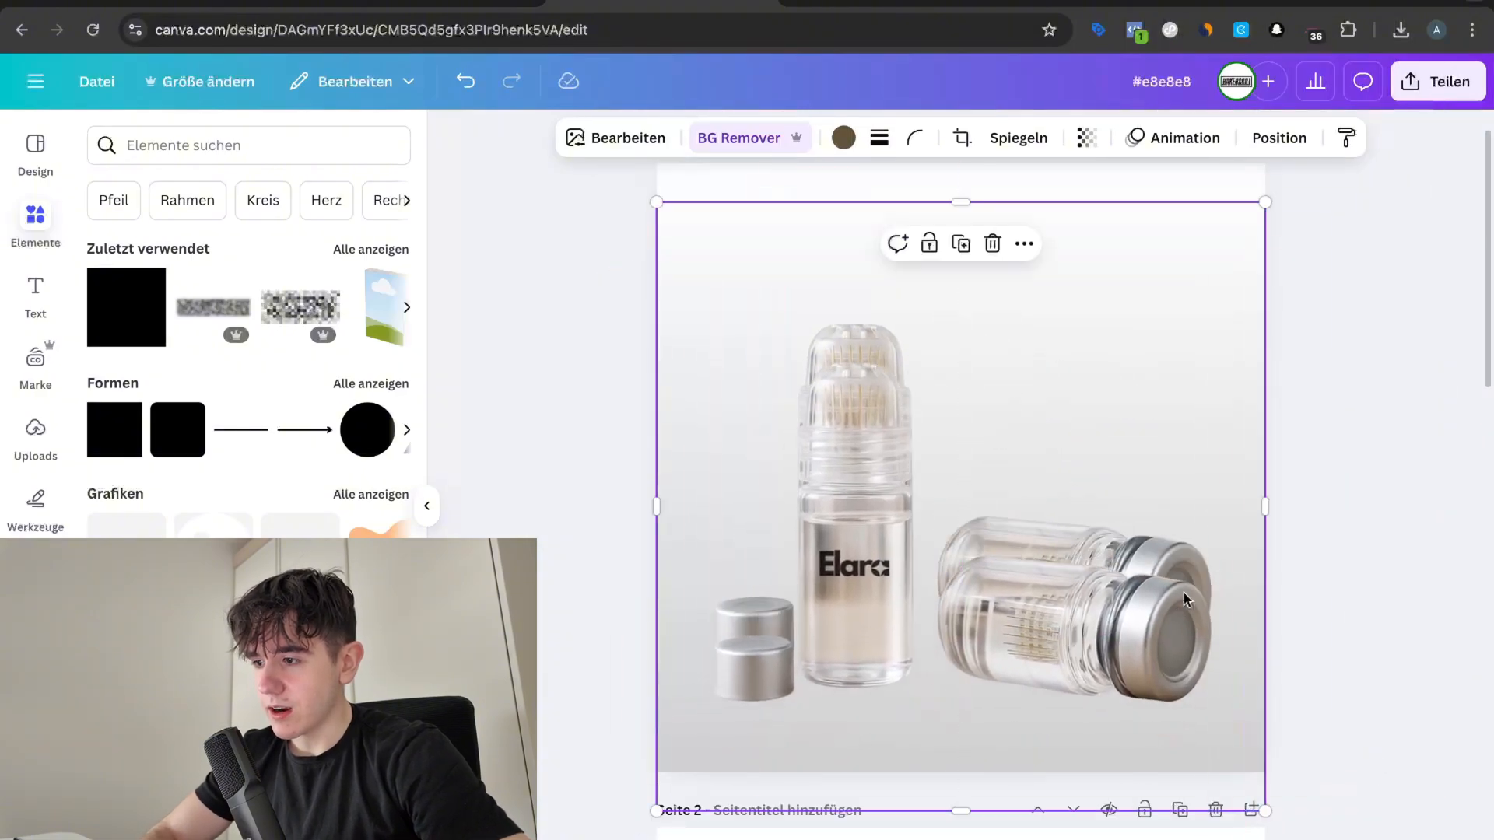
left_click_drag(961, 831, 607, 506)
scroll(939, 255, "down", 3)
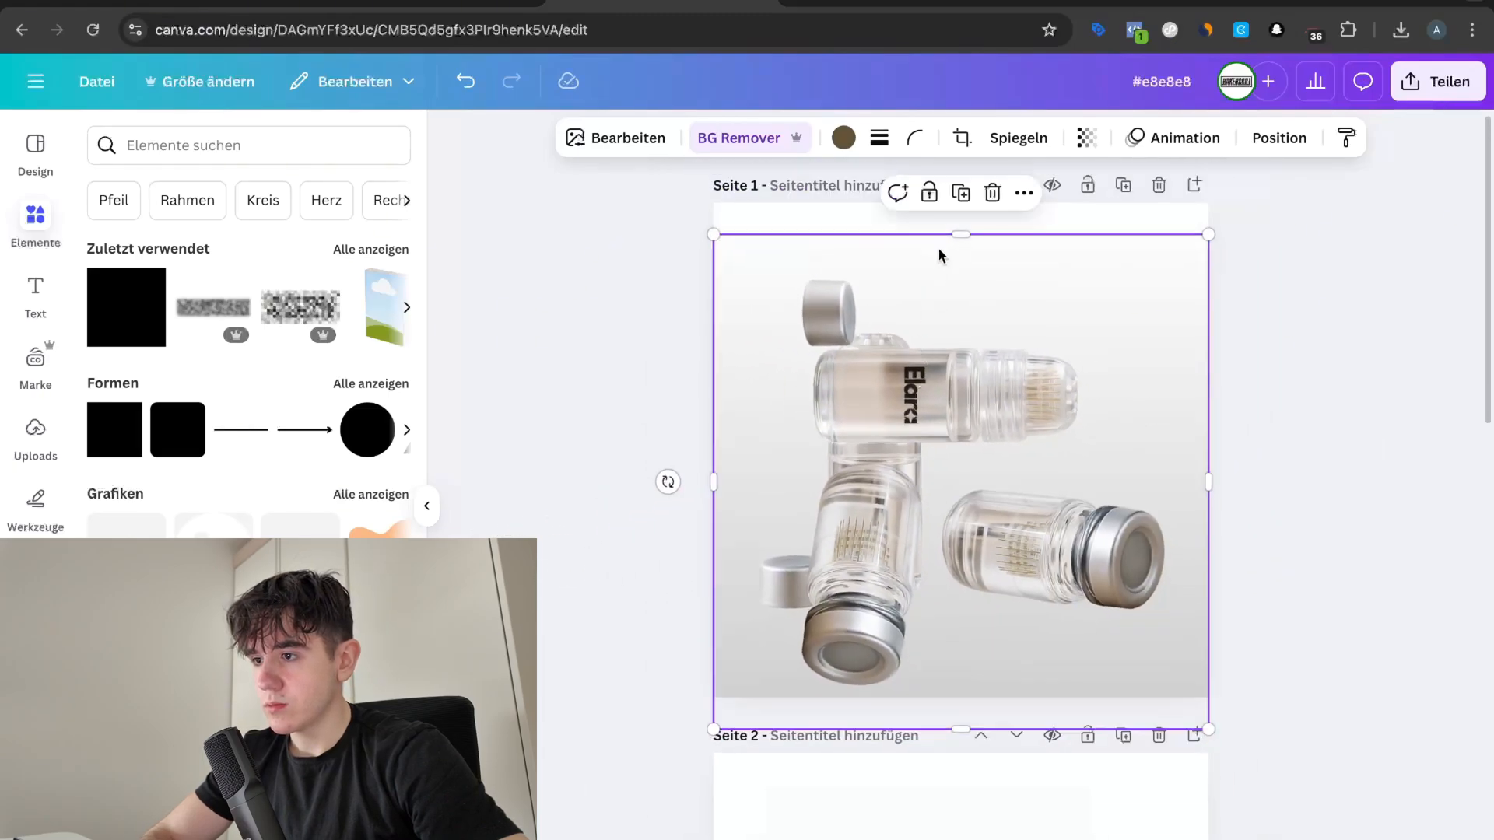
Step: Crop the rotated copy on all four sides so only the horizontal Elara bottle remains
left_click_drag(961, 234, 966, 346)
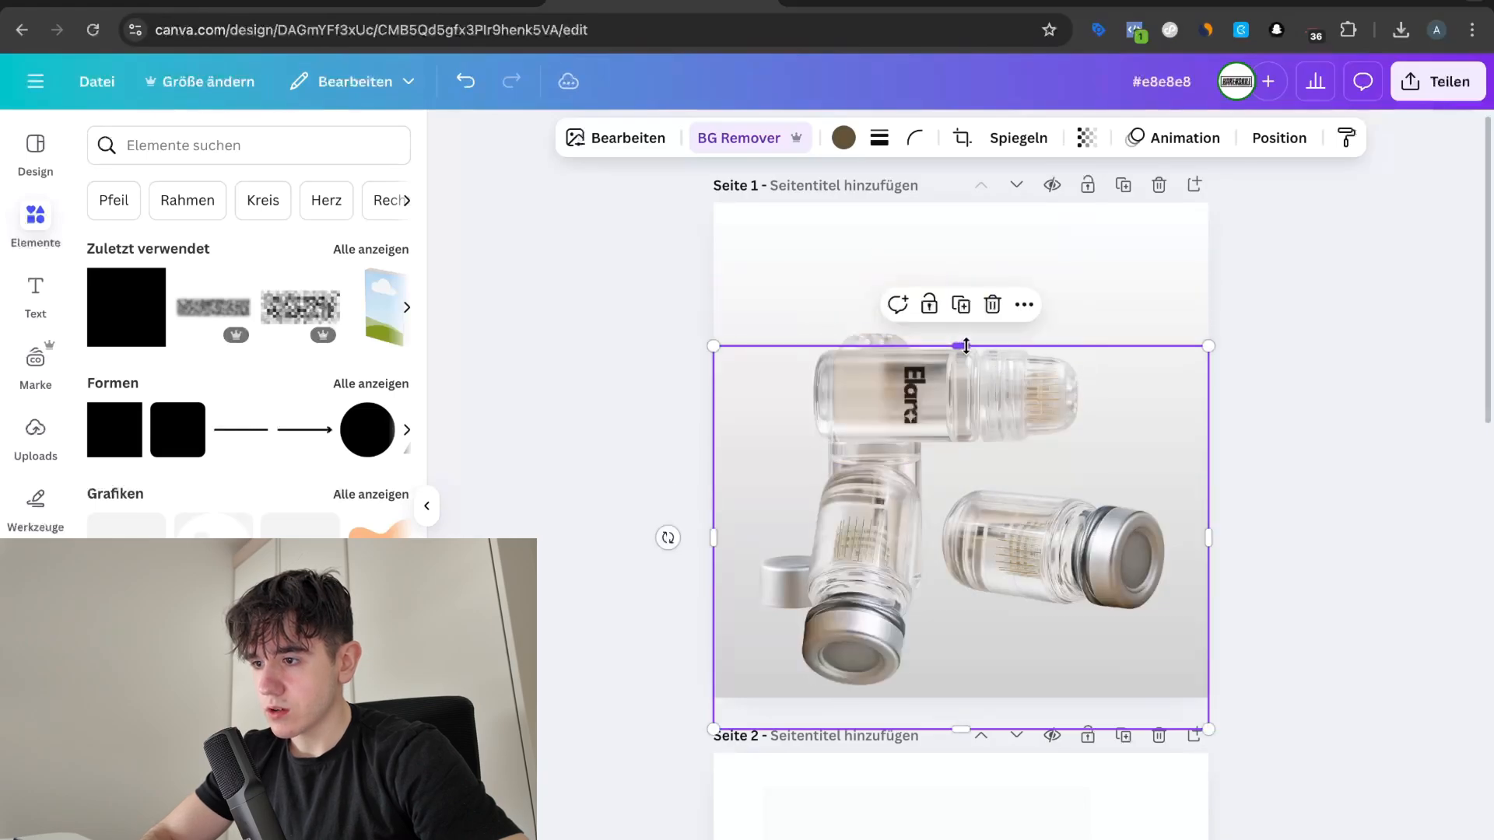
left_click_drag(960, 729, 959, 453)
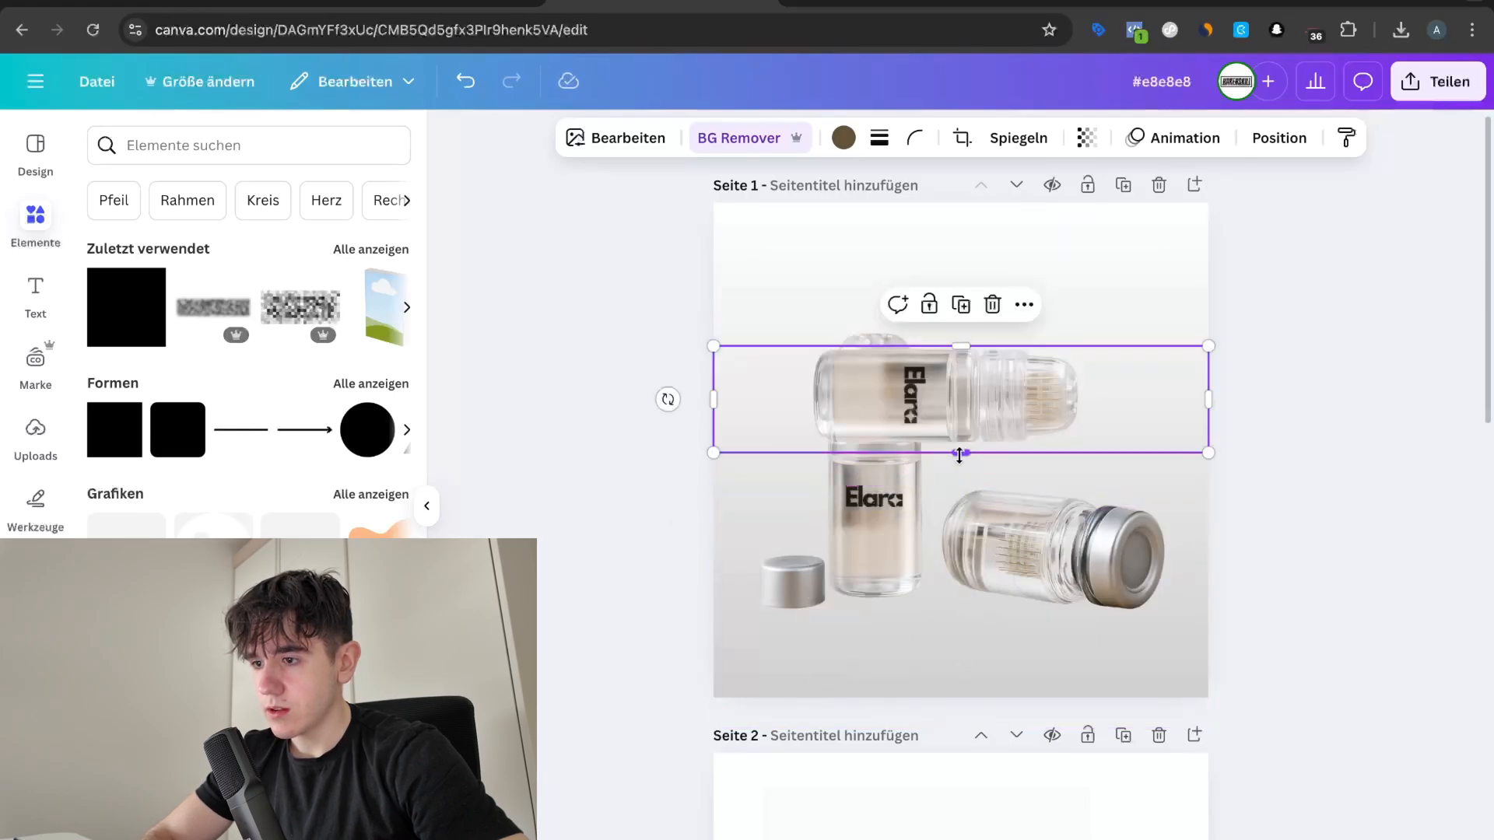
left_click_drag(714, 400, 801, 398)
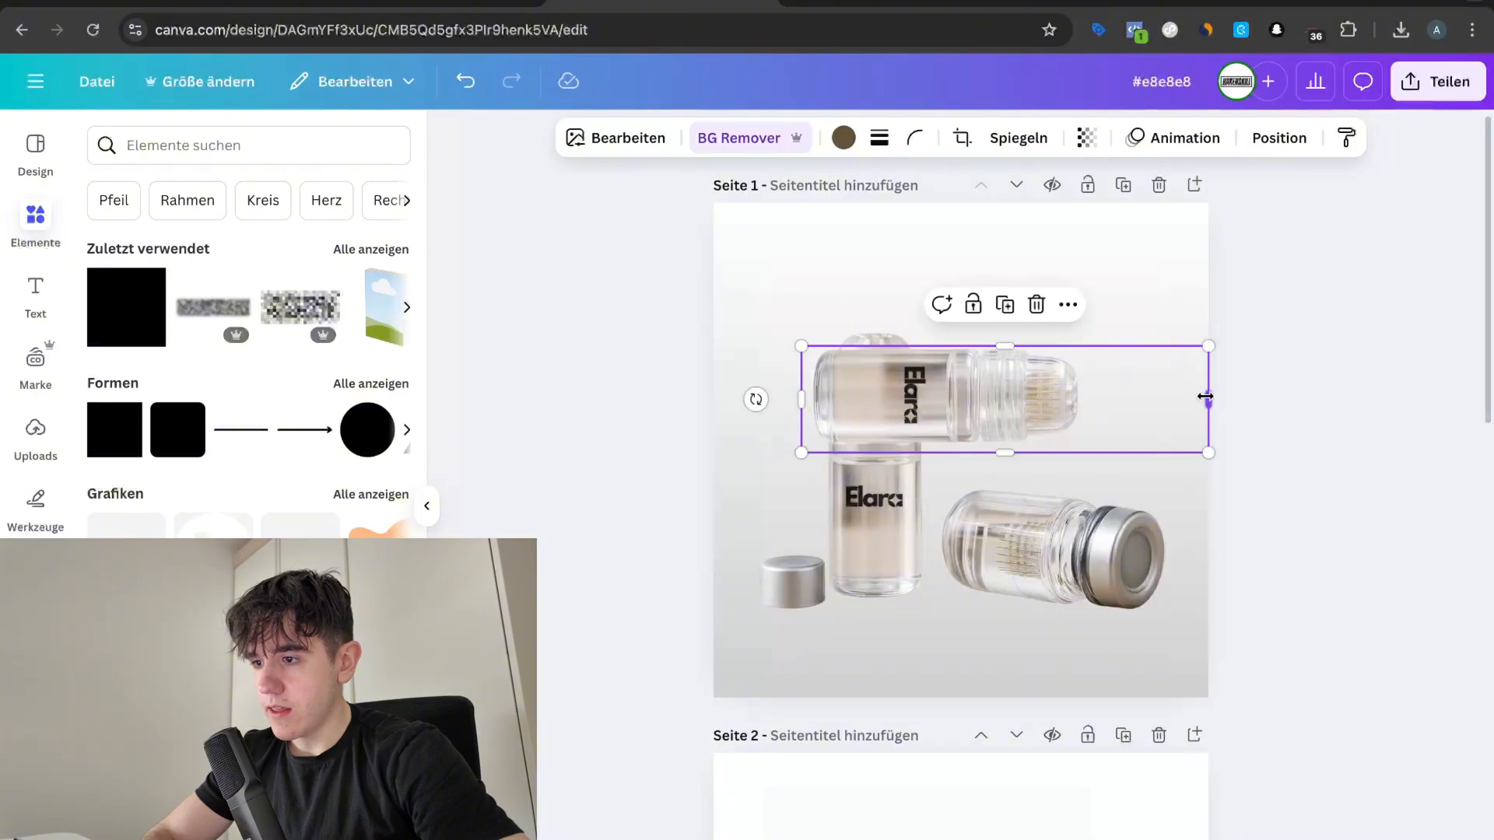
left_click_drag(1205, 397, 1094, 400)
Step: Apply a custom Duotone effect with black highlights to the cropped bottle copy, making it a black silhouette
left_click(643, 139)
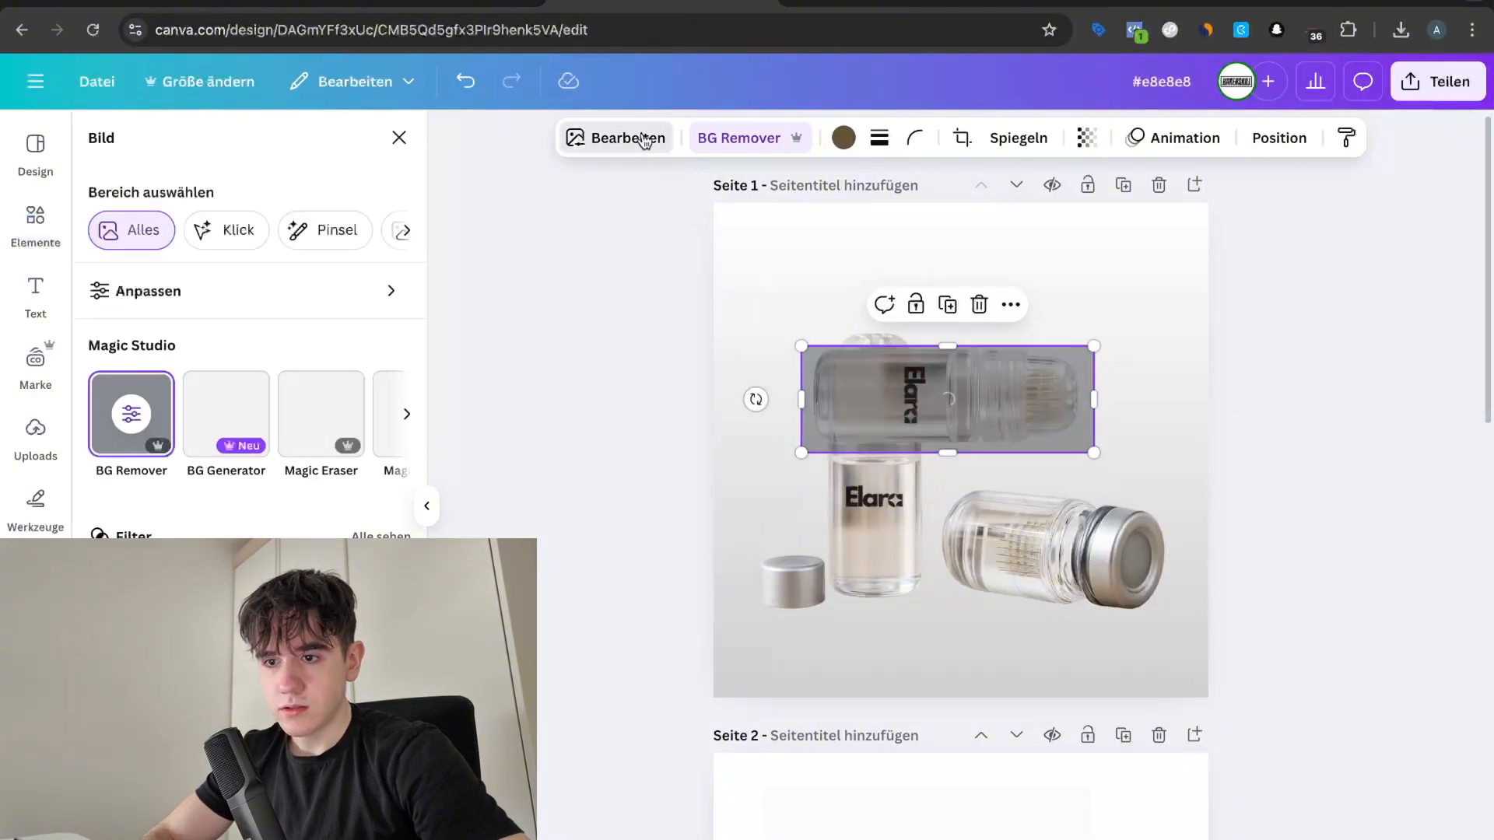
scroll(169, 471, "down", 2)
left_click(224, 678)
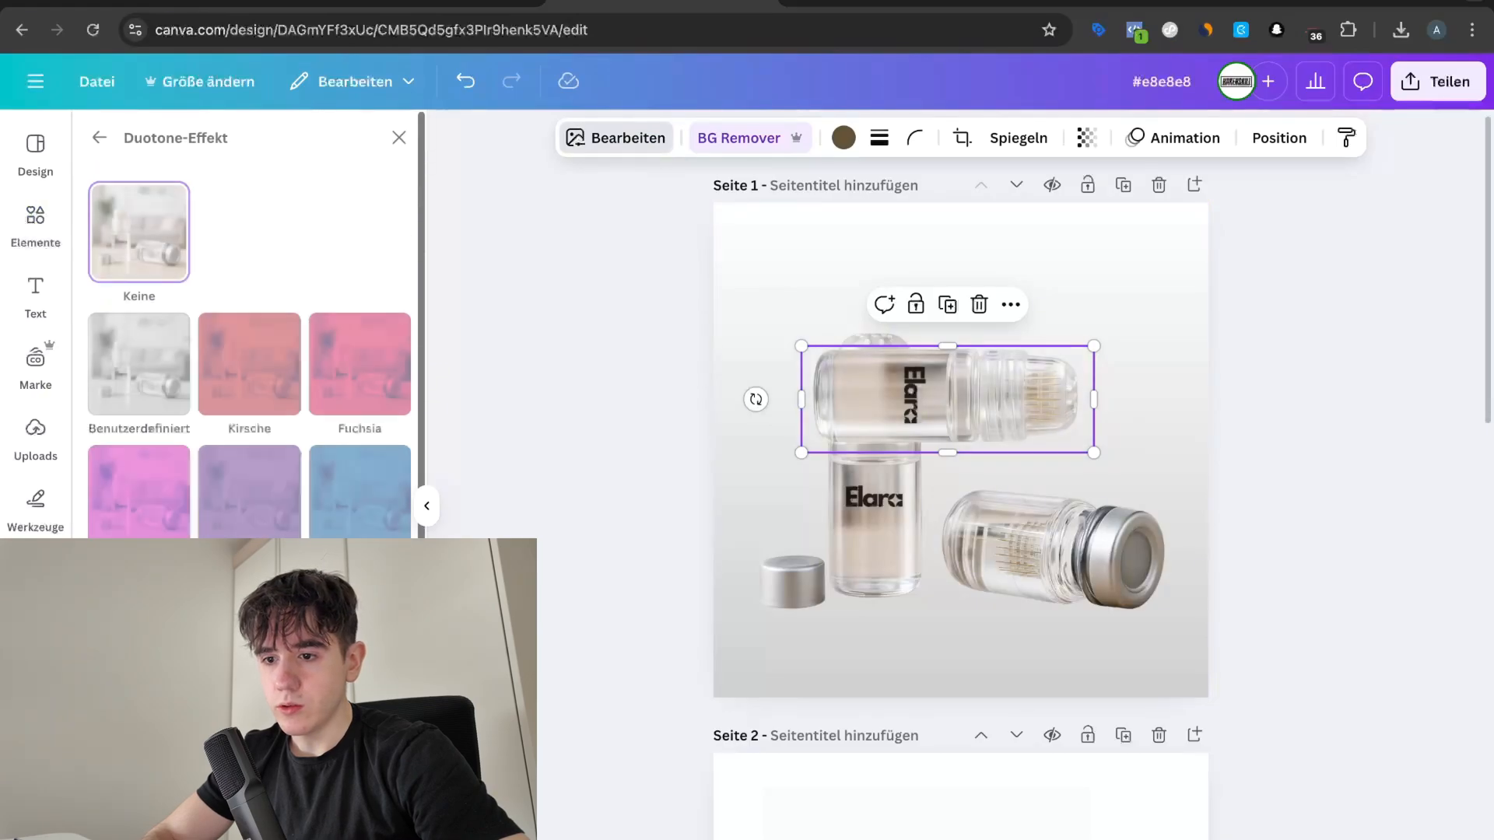
left_click(156, 344)
left_click(394, 469)
left_click(400, 616)
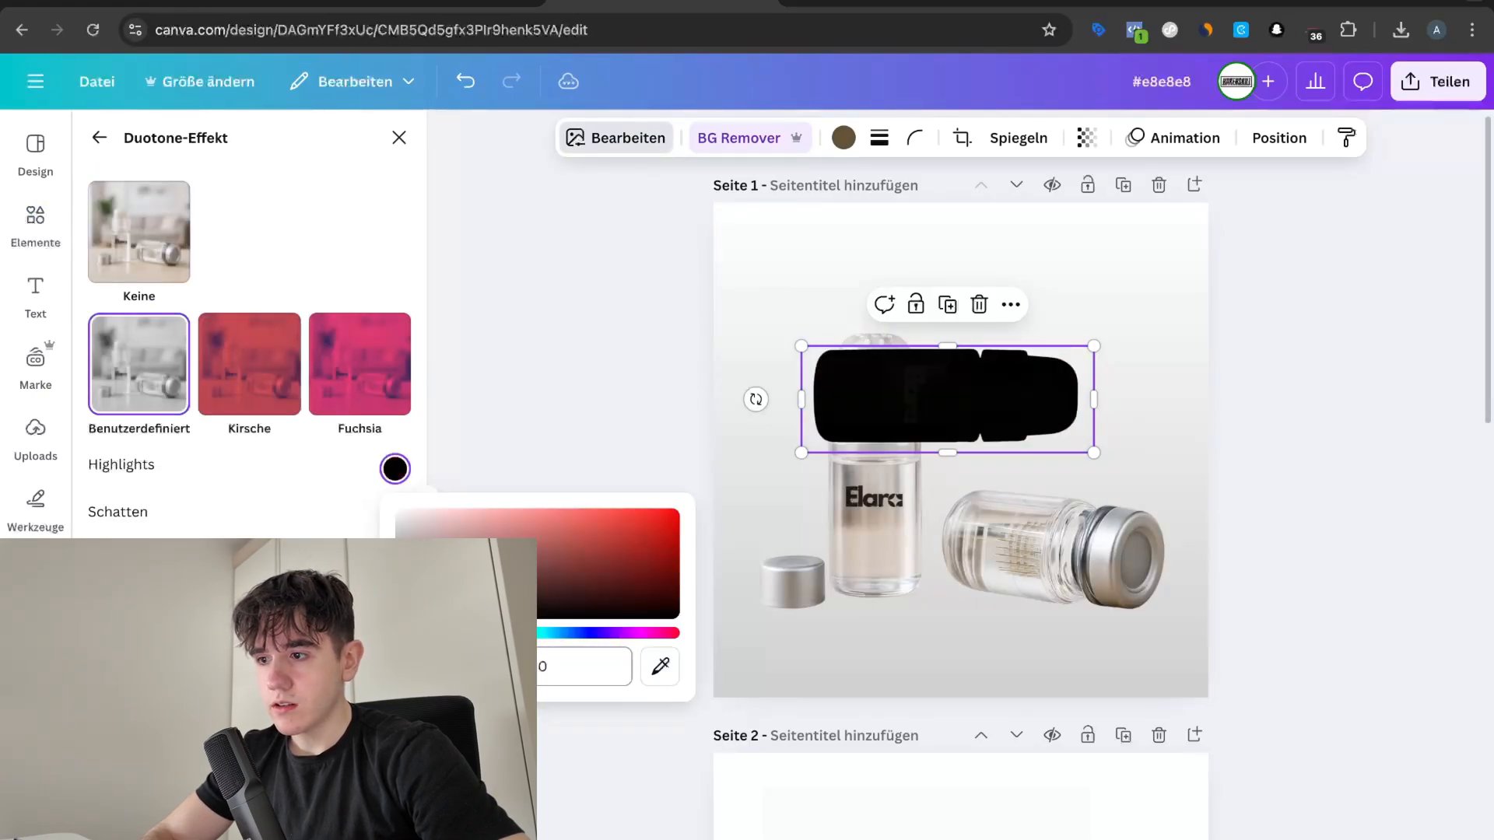
left_click(964, 487)
Step: Shrink the black bottle silhouette and place it almost horizontally across the base of the standing bottle, extending towards the lying bottle
left_click_drag(954, 406, 982, 580)
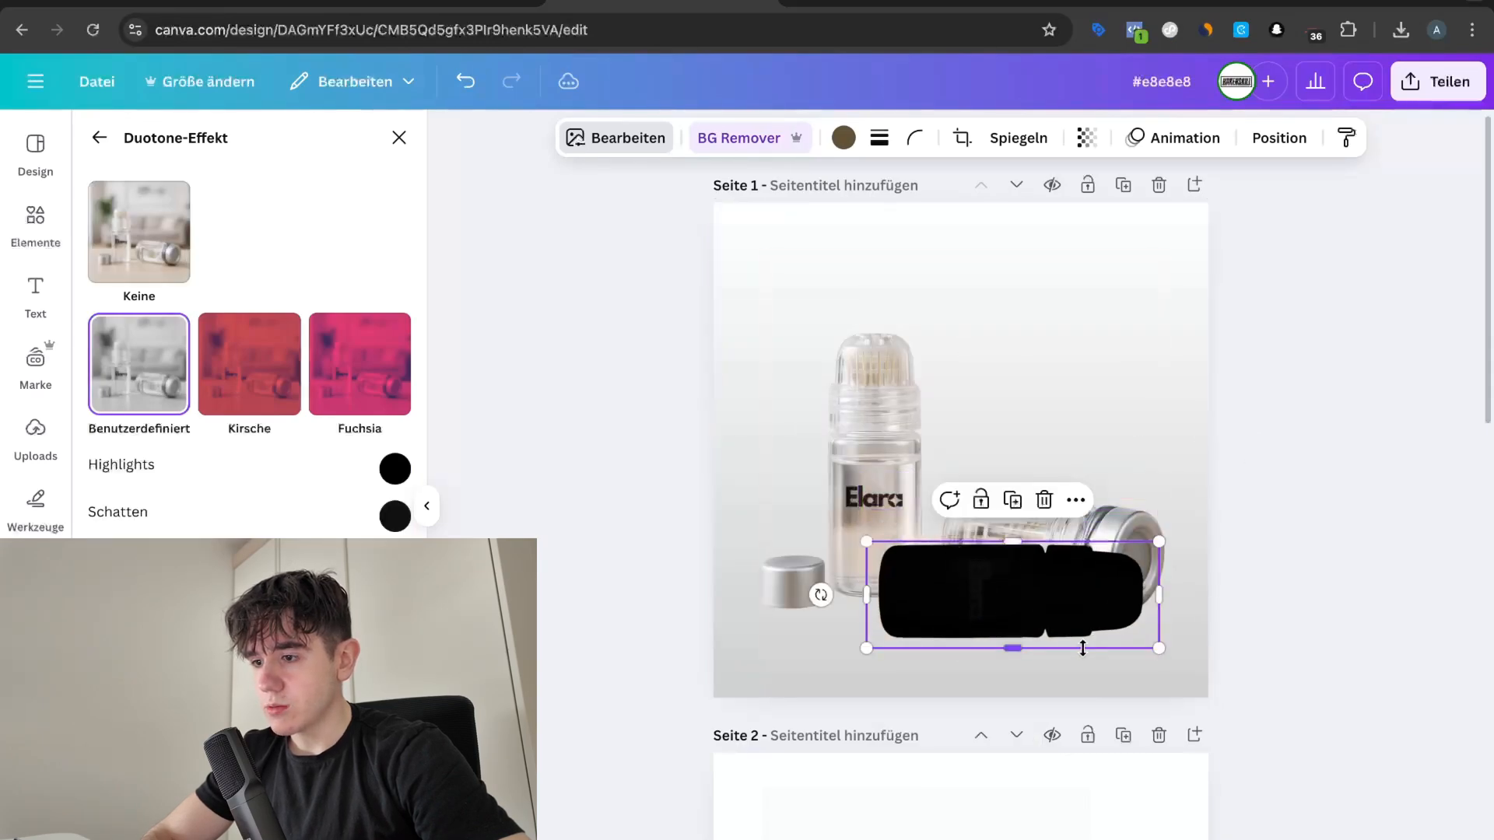
left_click_drag(859, 550, 1018, 603)
left_click_drag(1118, 620, 972, 580)
scroll(969, 619, "up", 5)
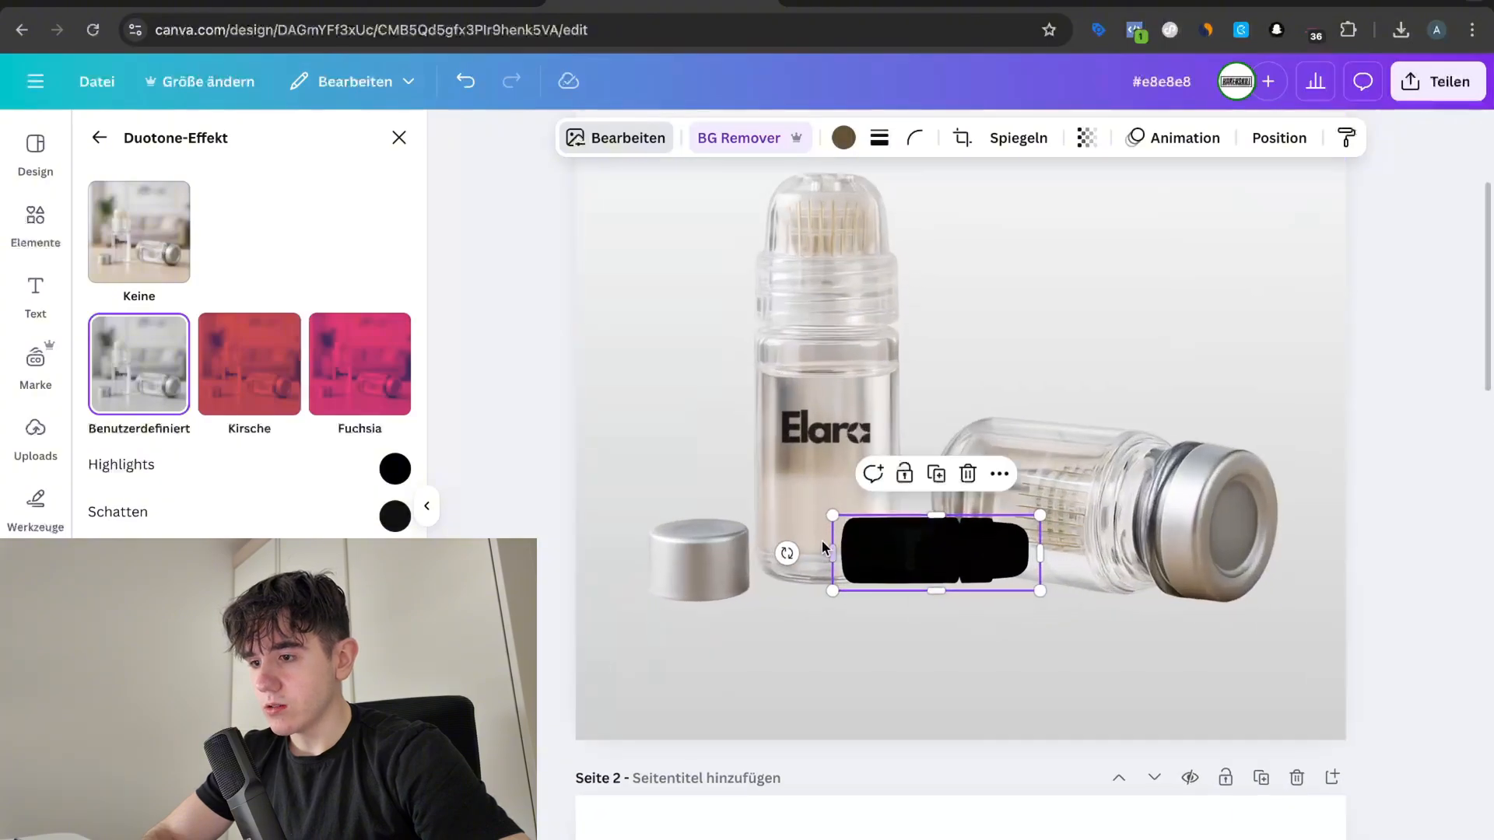
left_click_drag(825, 558, 870, 580)
left_click_drag(914, 535, 920, 561)
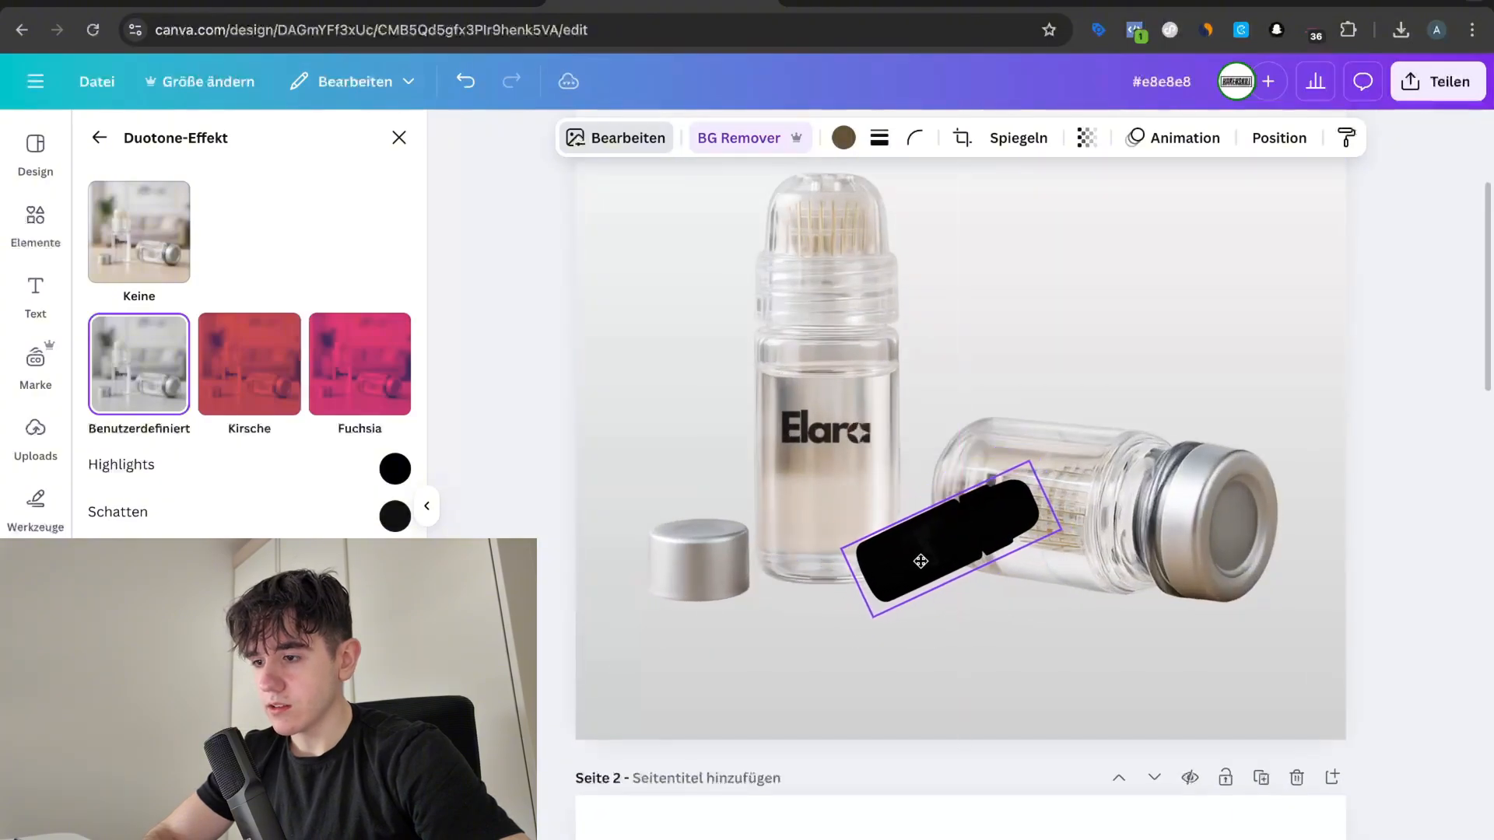
left_click_drag(809, 597, 800, 533)
left_click_drag(938, 533, 883, 556)
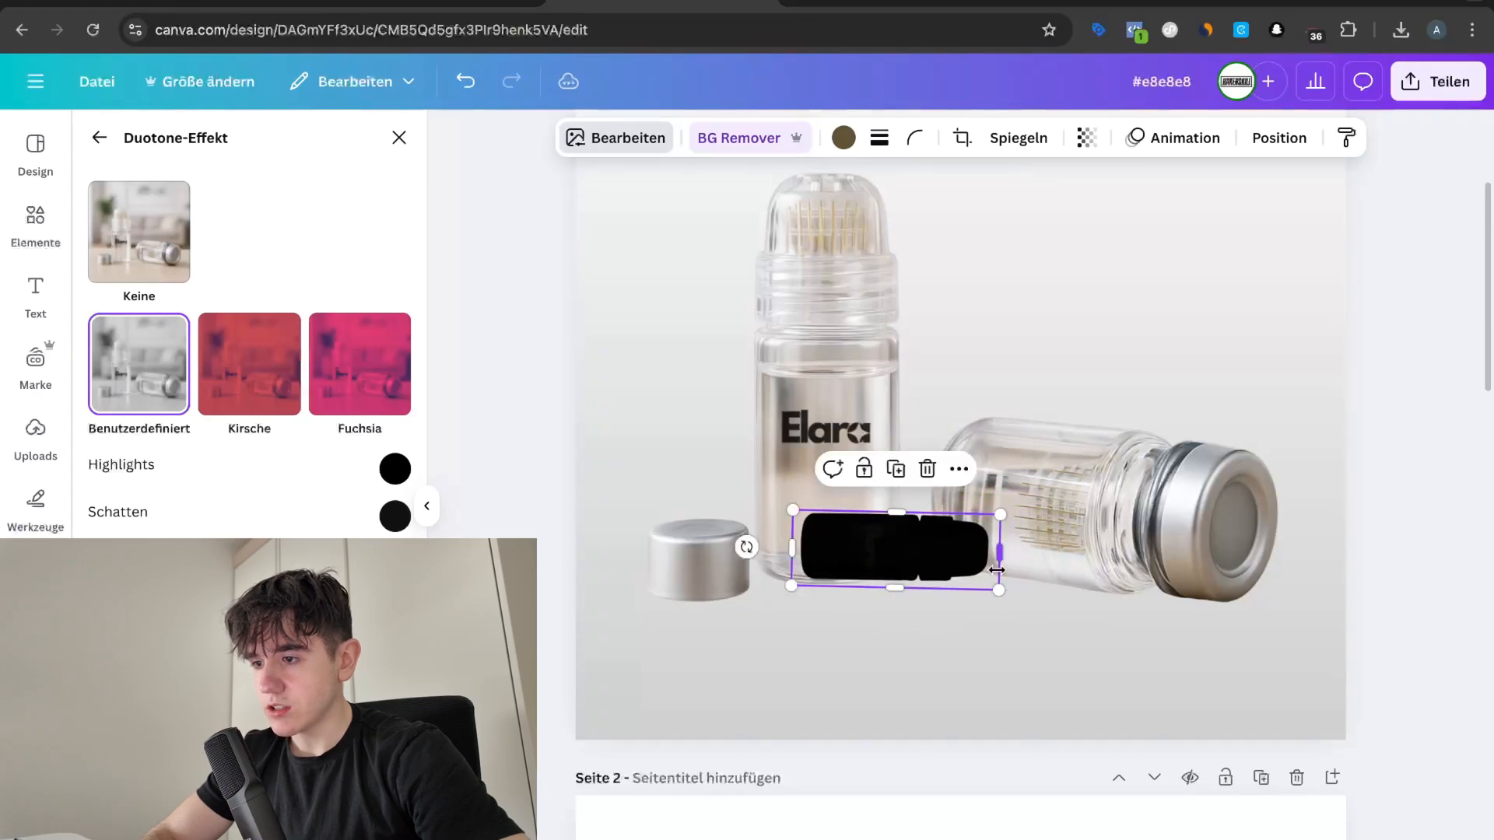
Step: Extract the standing Elara bottle from the product cut-out as a separate element with Magic Grab
left_click(740, 333)
left_click(611, 153)
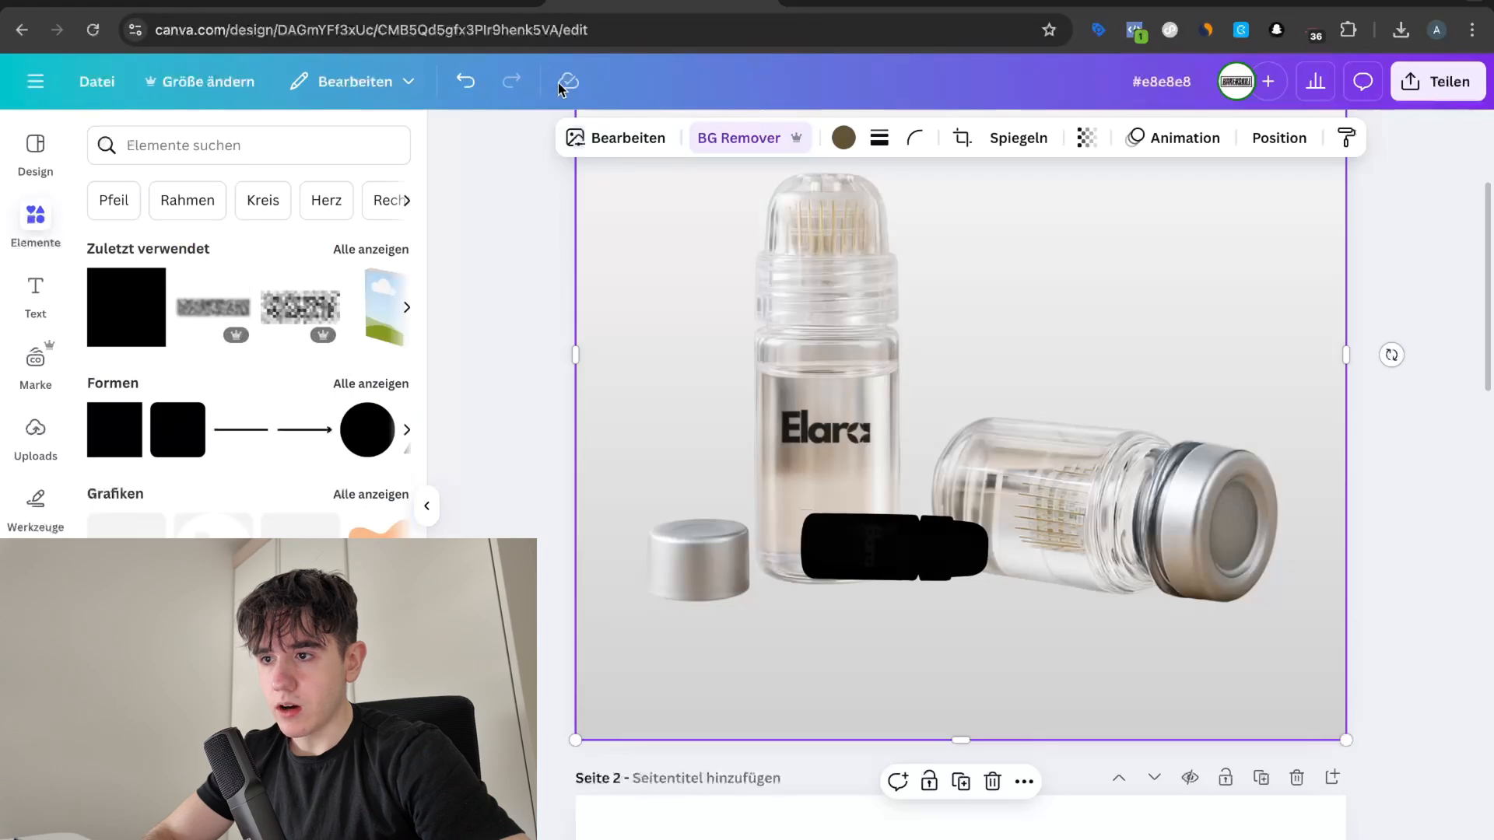
left_click(609, 138)
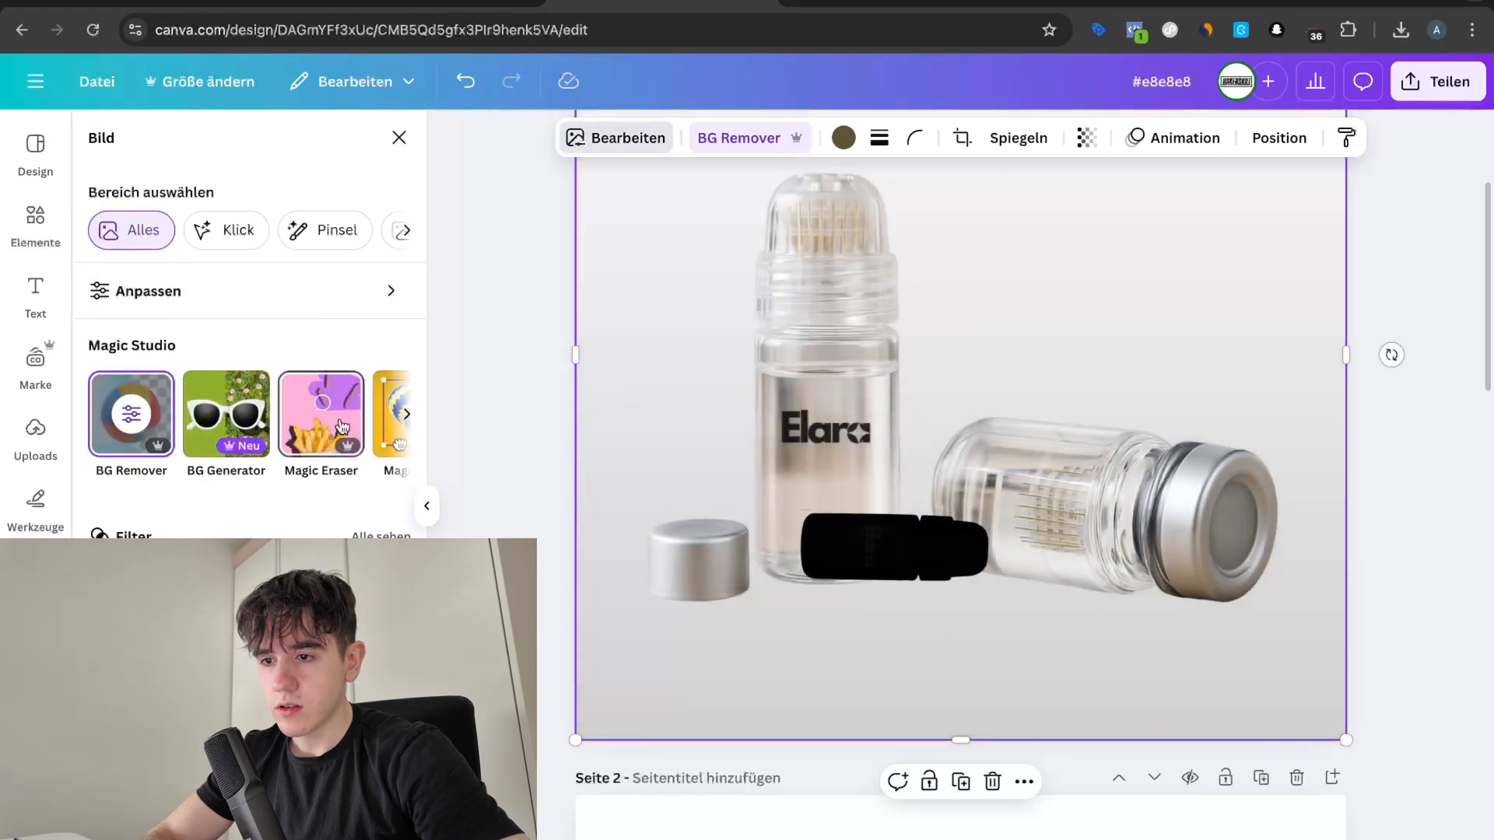
left_click(406, 413)
left_click(258, 412)
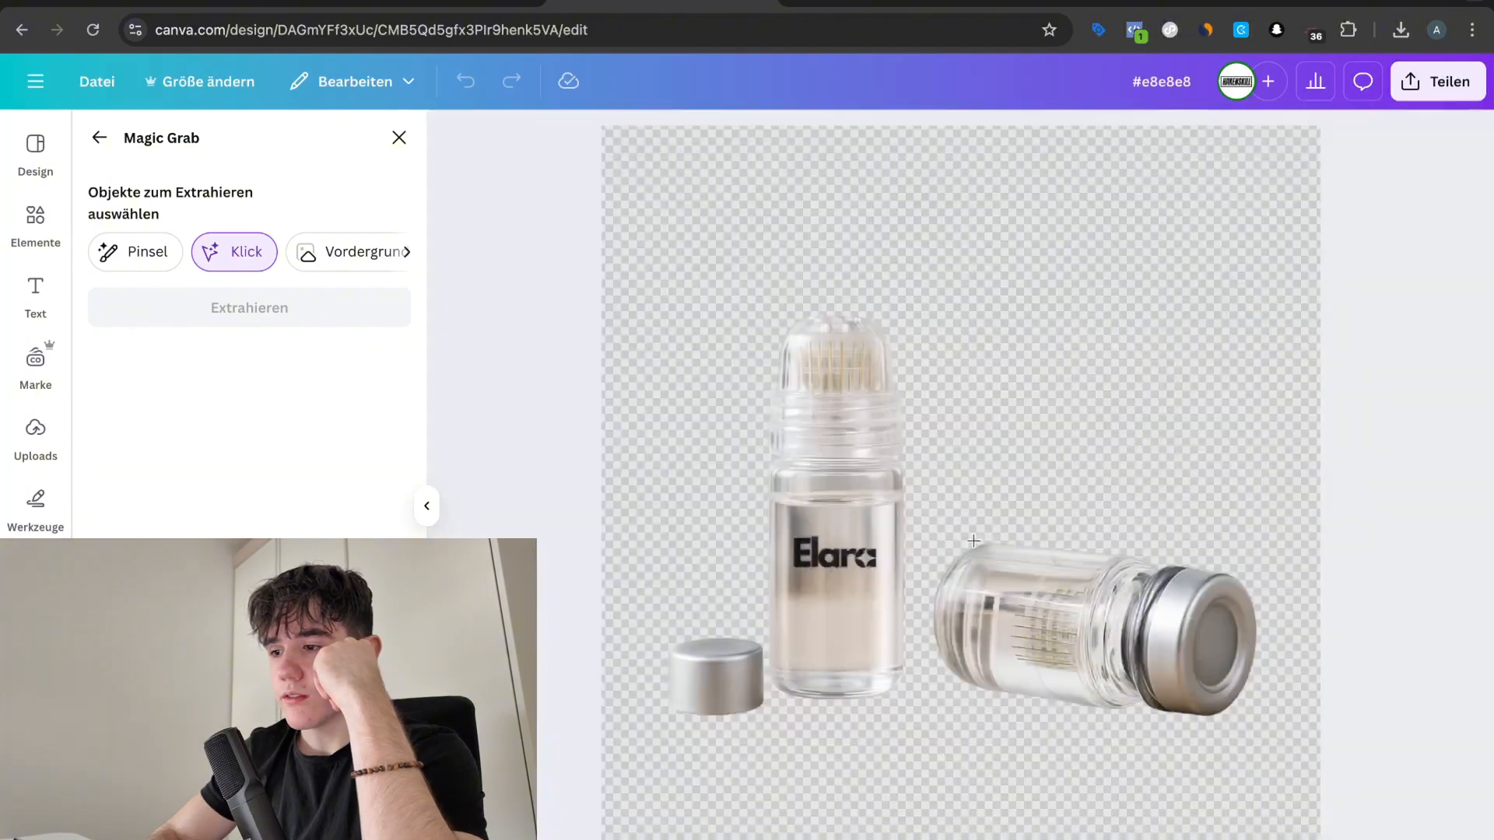
left_click(855, 505)
left_click(204, 304)
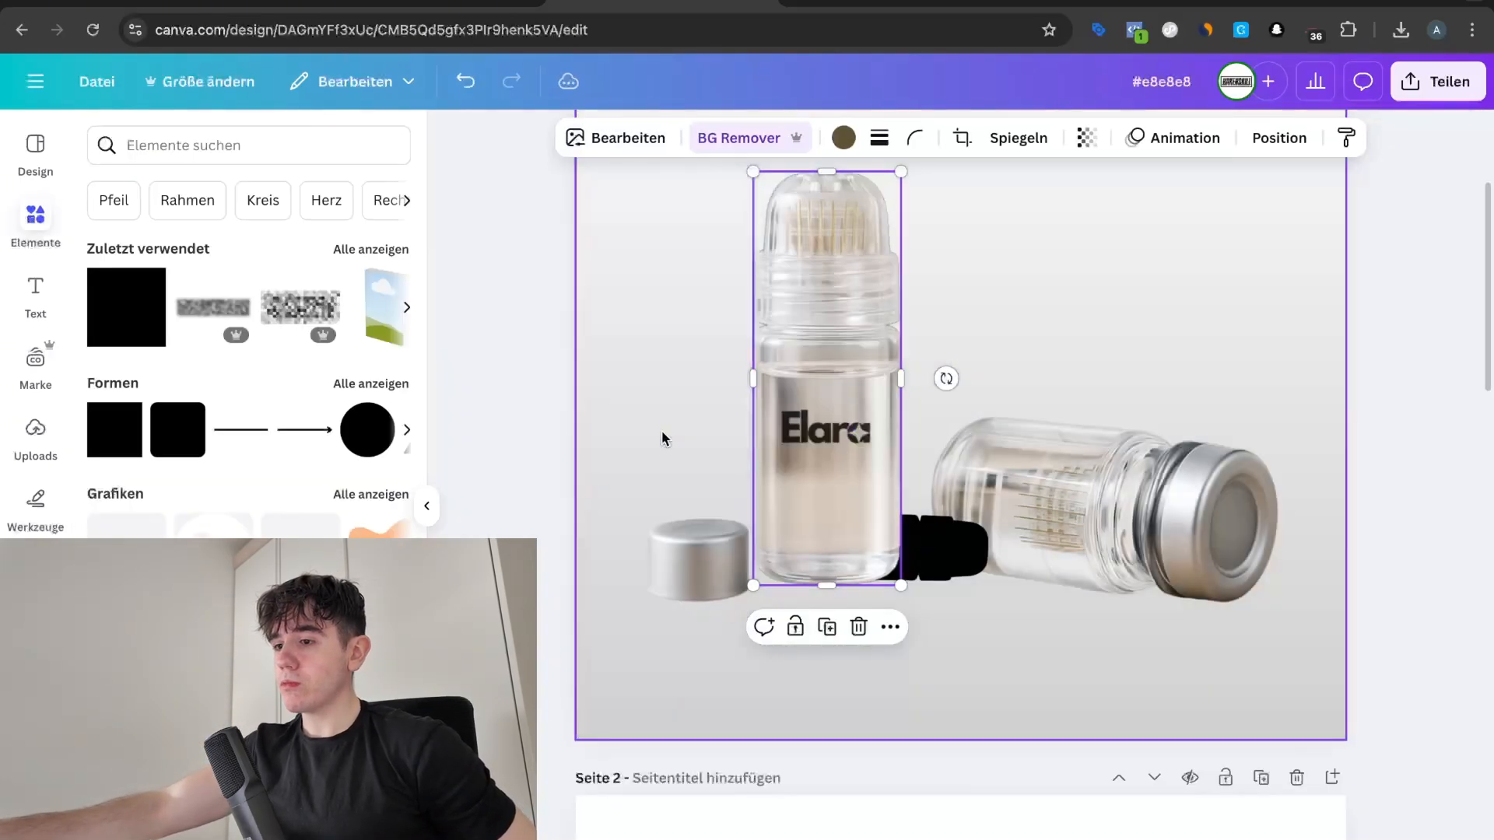
Step: Extract the lying bottle from the product cut-out as its own element with Magic Grab
left_click(1010, 547)
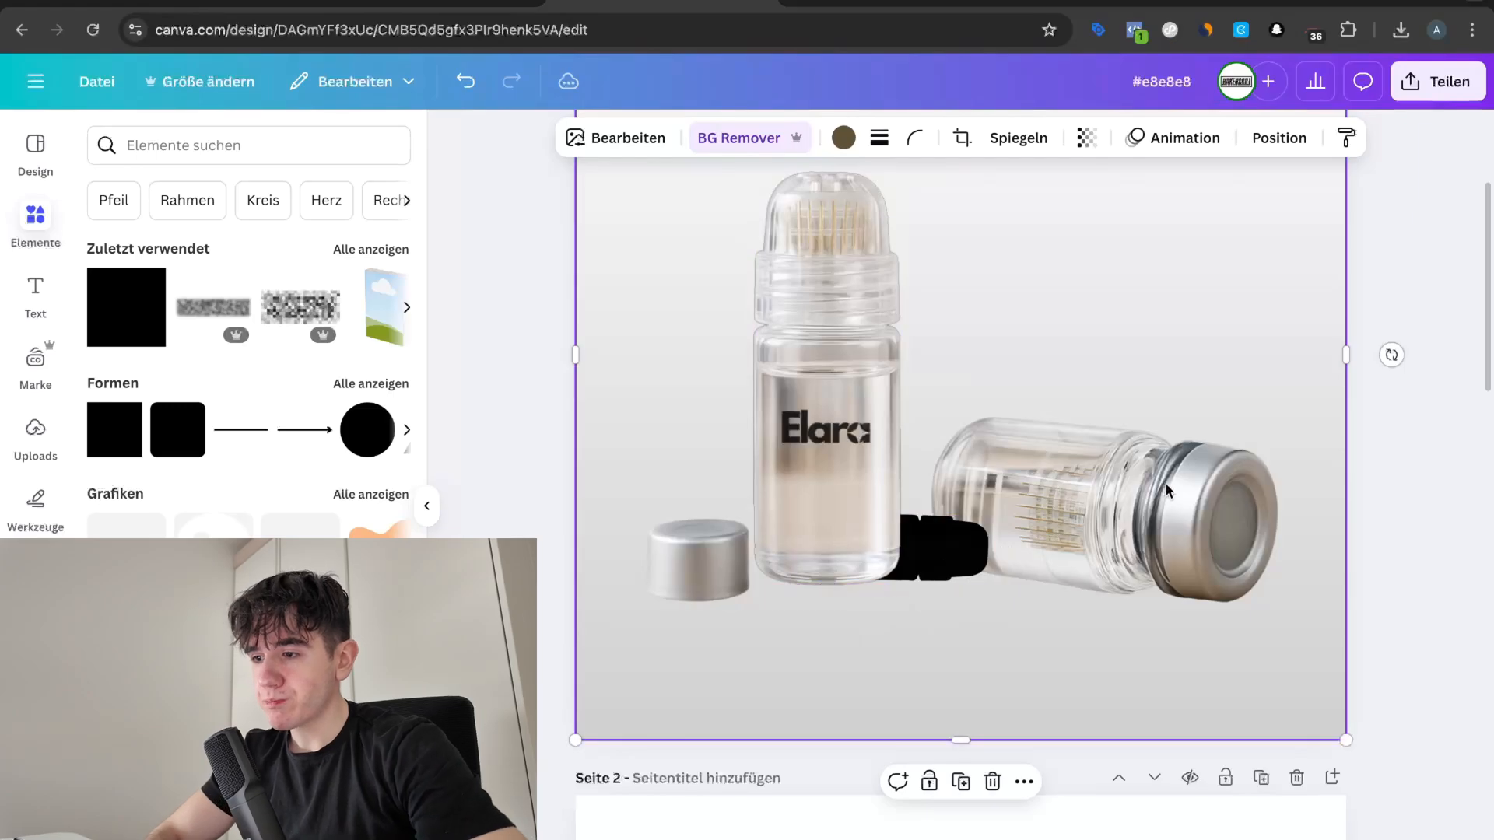
left_click(577, 144)
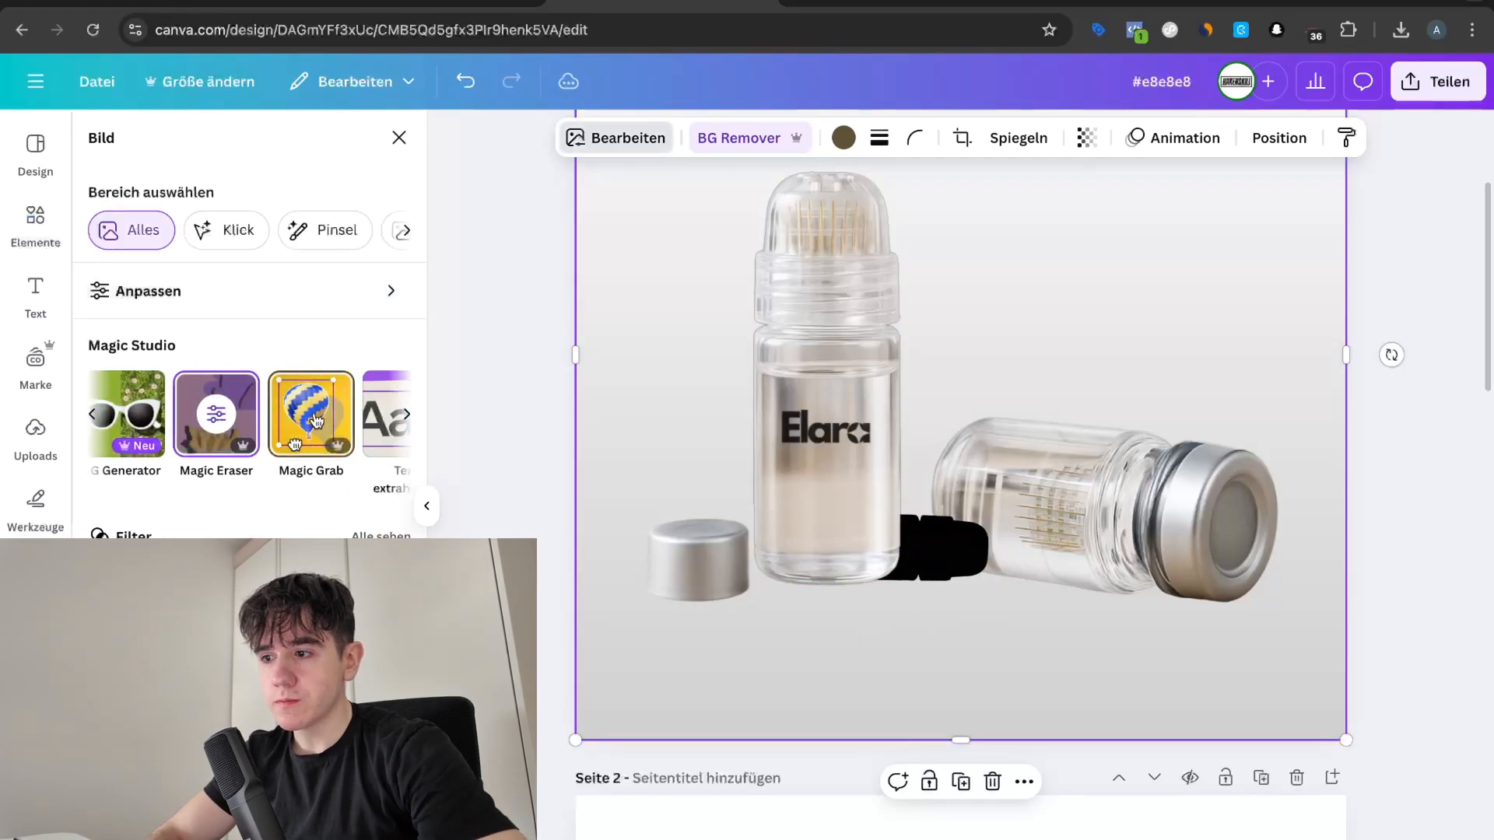
left_click(312, 414)
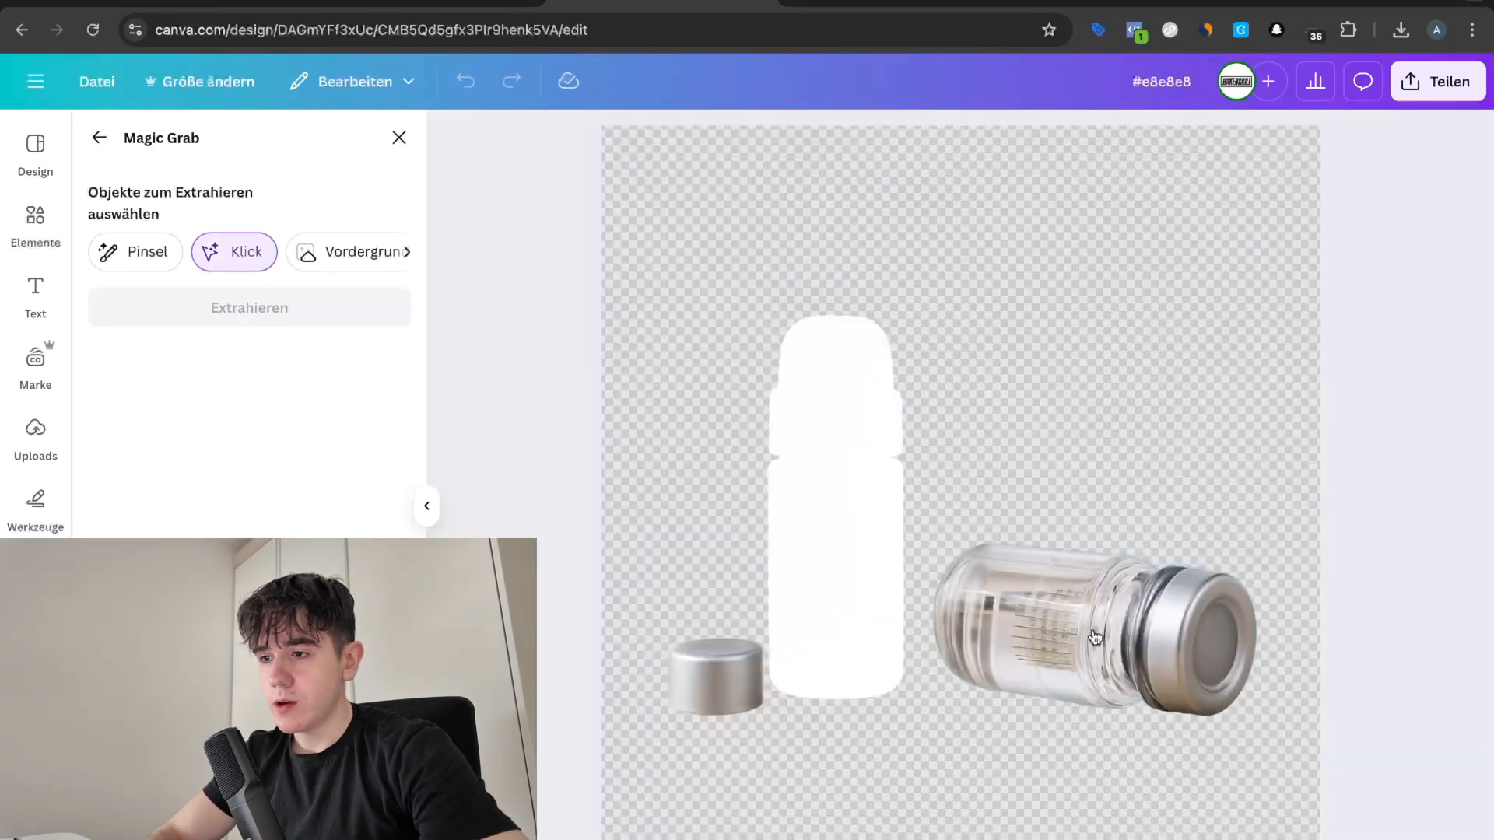
left_click(1066, 642)
left_click(324, 307)
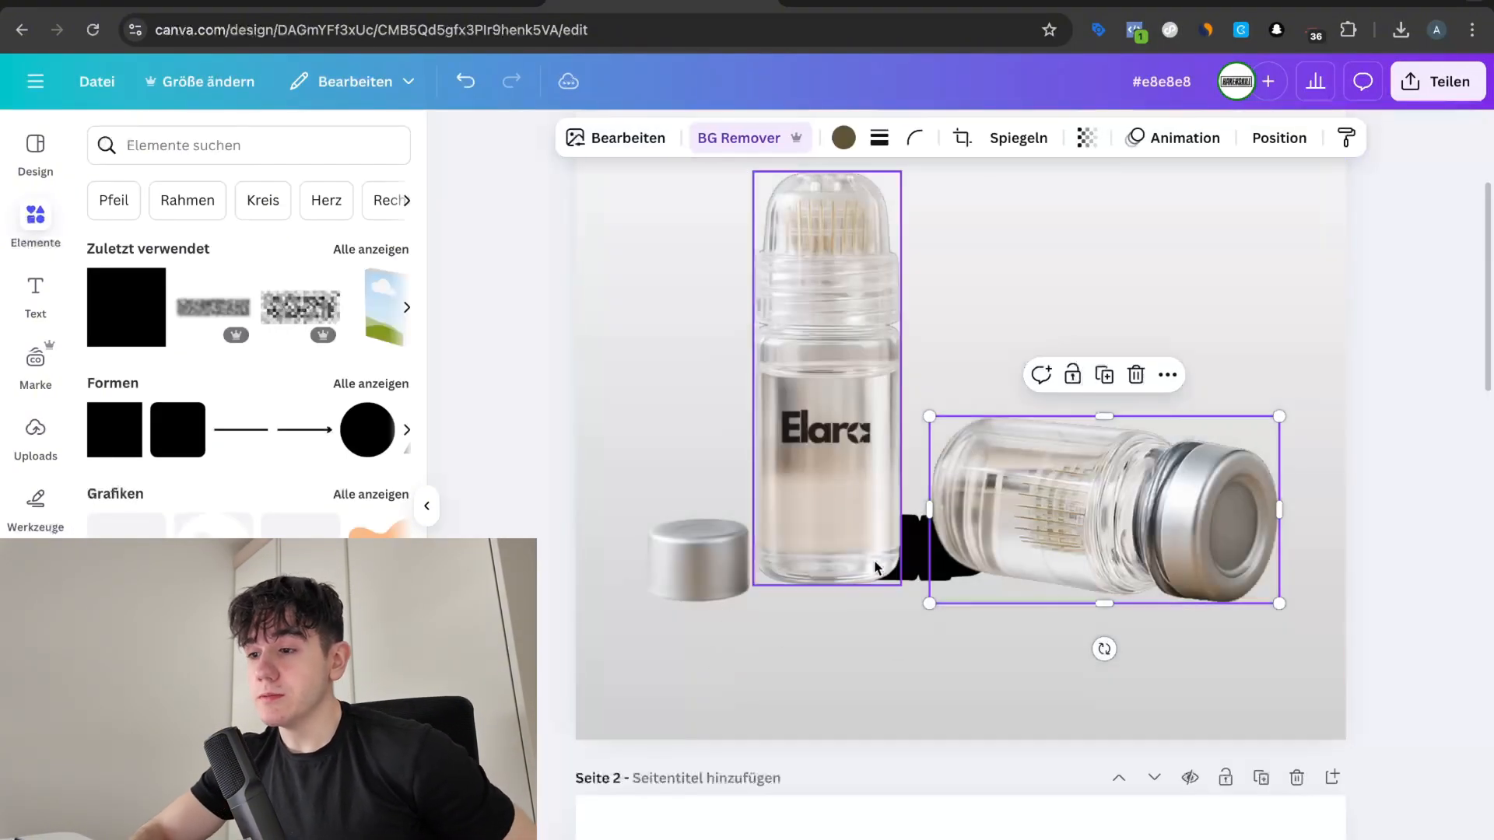
Step: Extract the silver cap from the remaining product cut-out as a separate element with Magic Grab
left_click(593, 548)
left_click(614, 138)
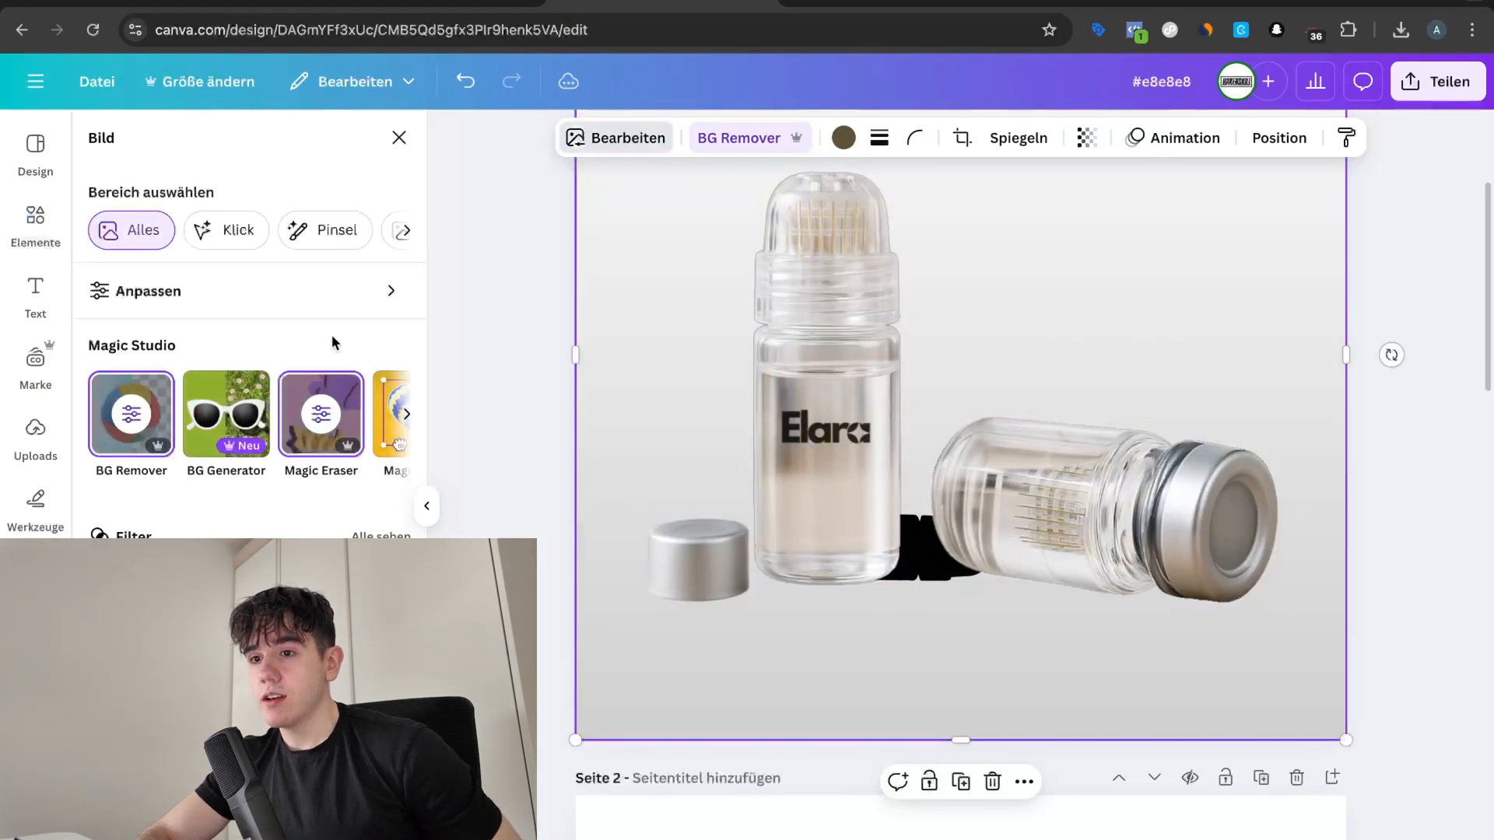
scroll(647, 516, "down", 3)
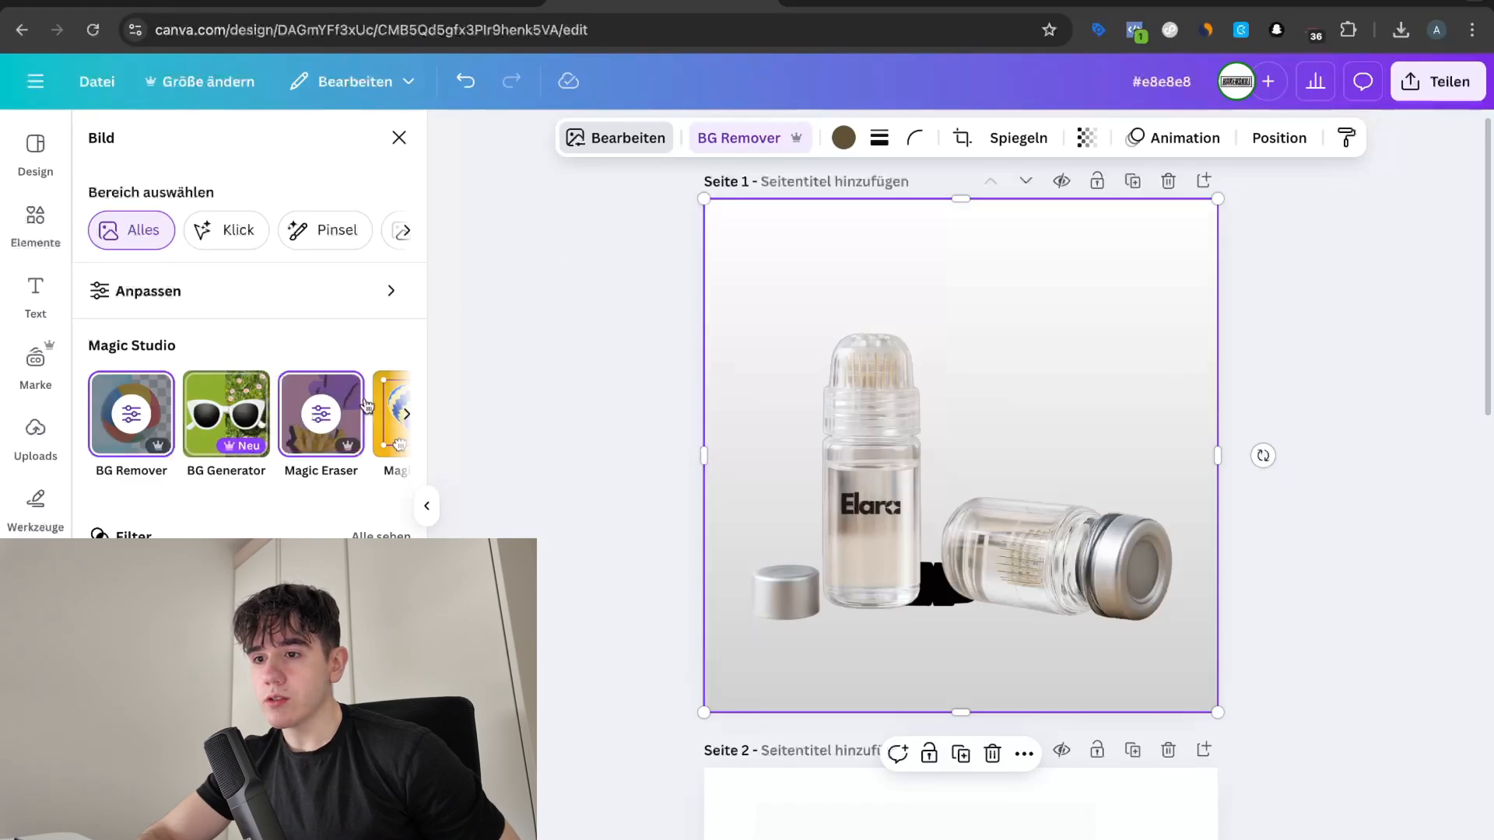
scroll(298, 414, "right", 2)
left_click(230, 416)
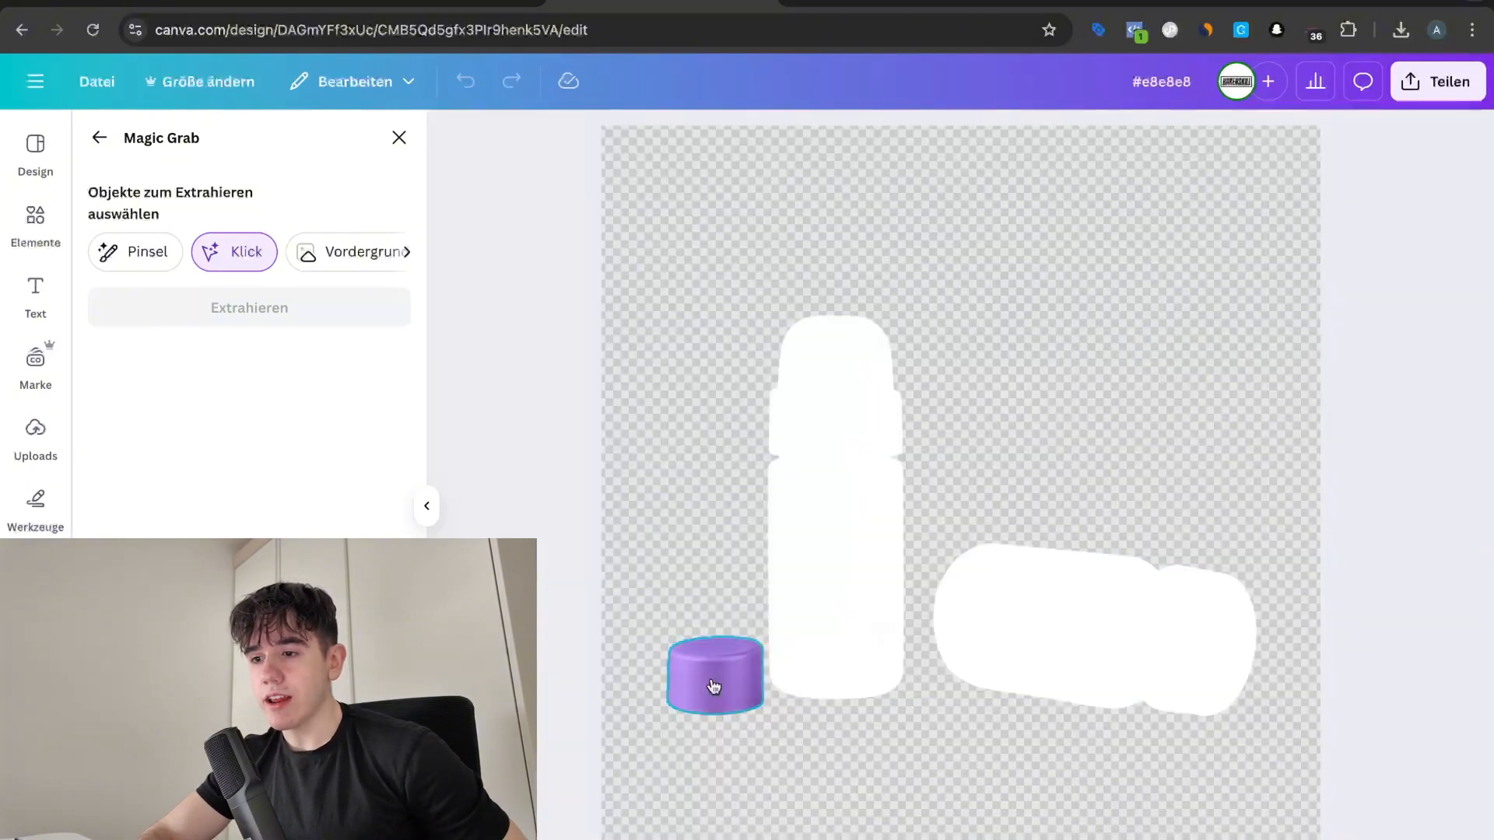
left_click(711, 678)
left_click(310, 299)
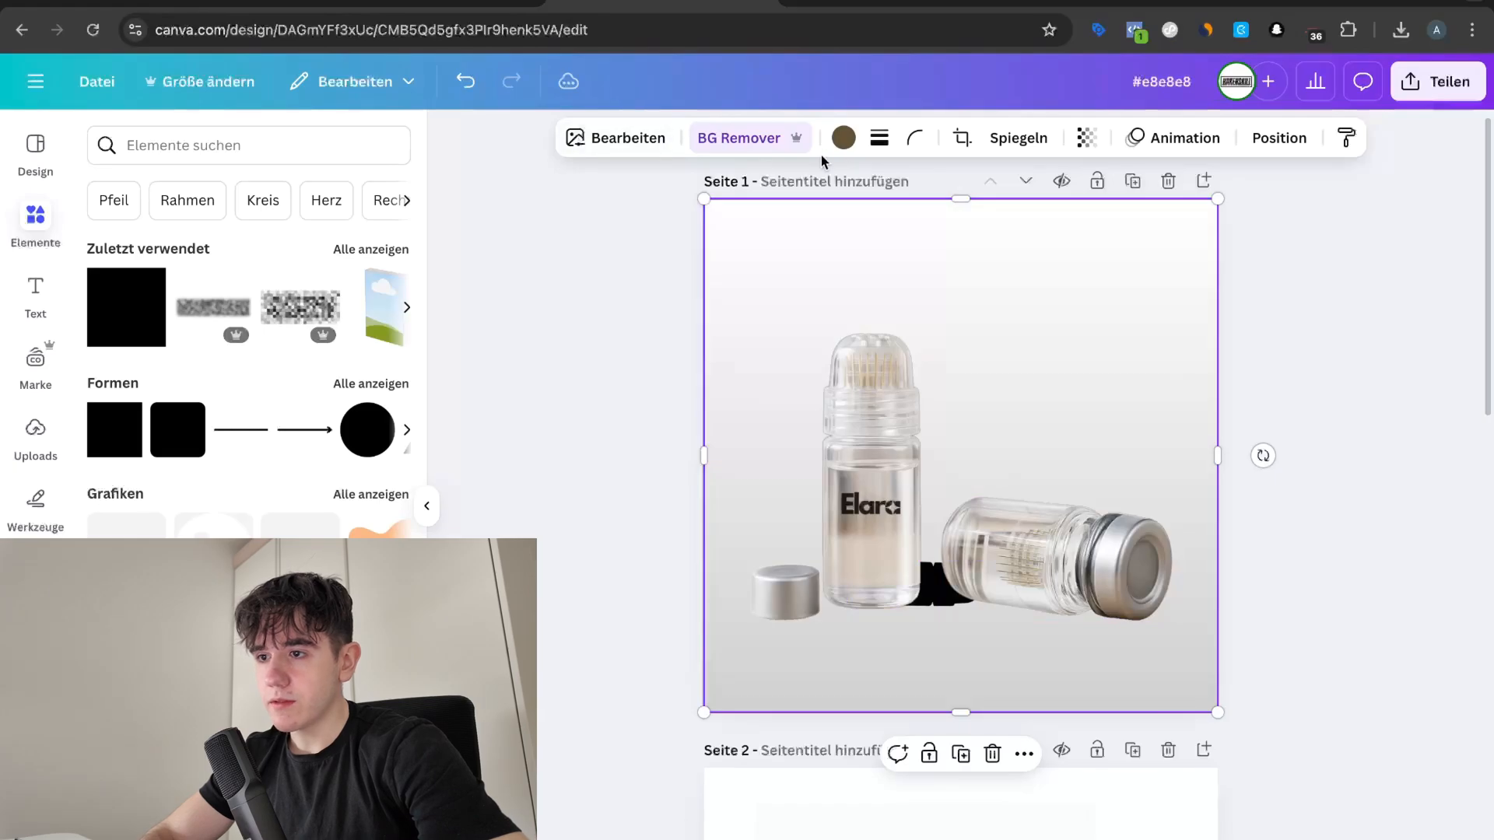
Step: Change the first colour of page 1's background gradient from white to a very light grey
left_click(1292, 144)
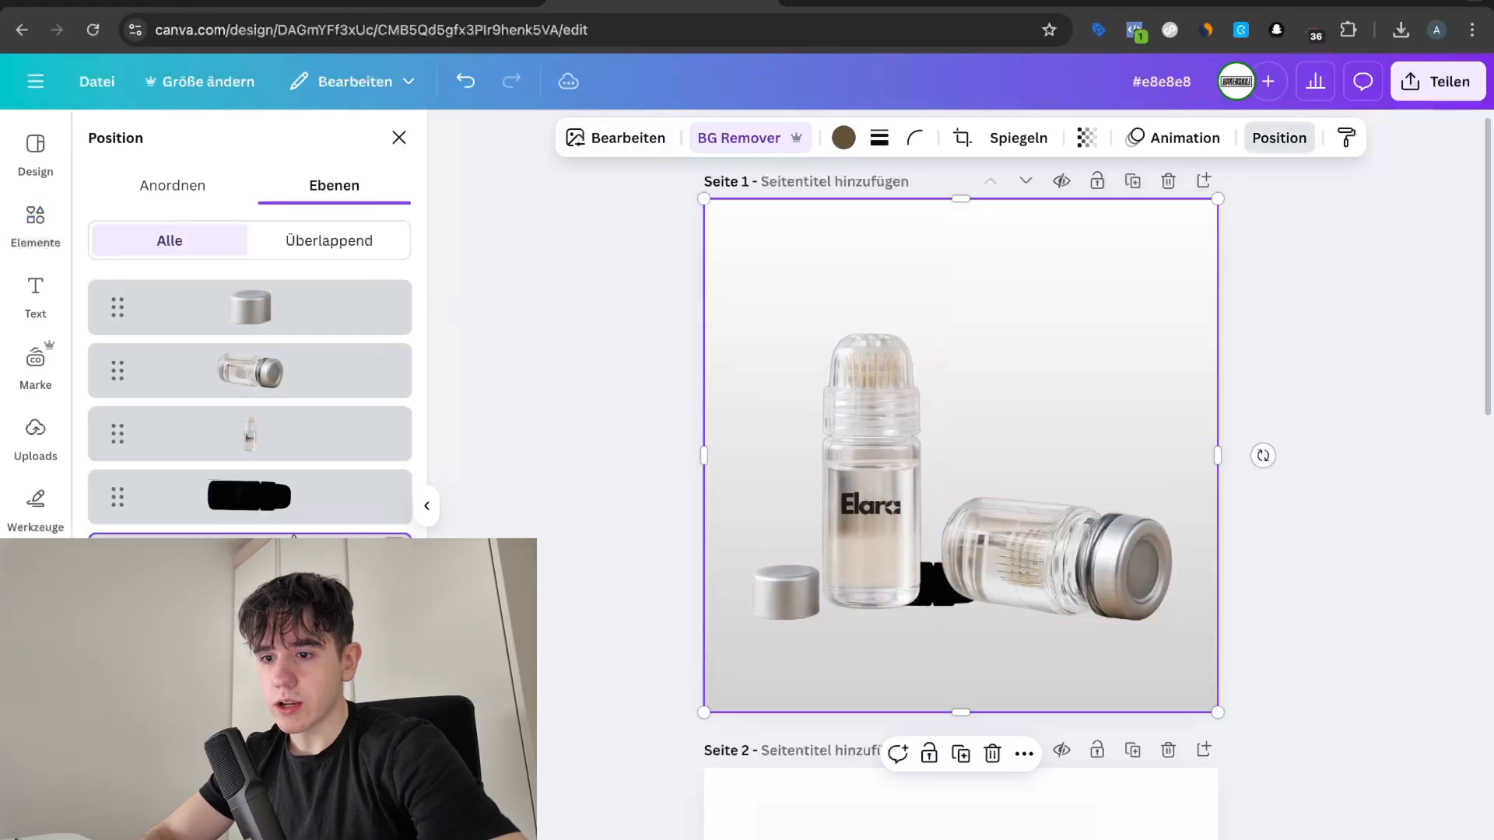
left_click(595, 138)
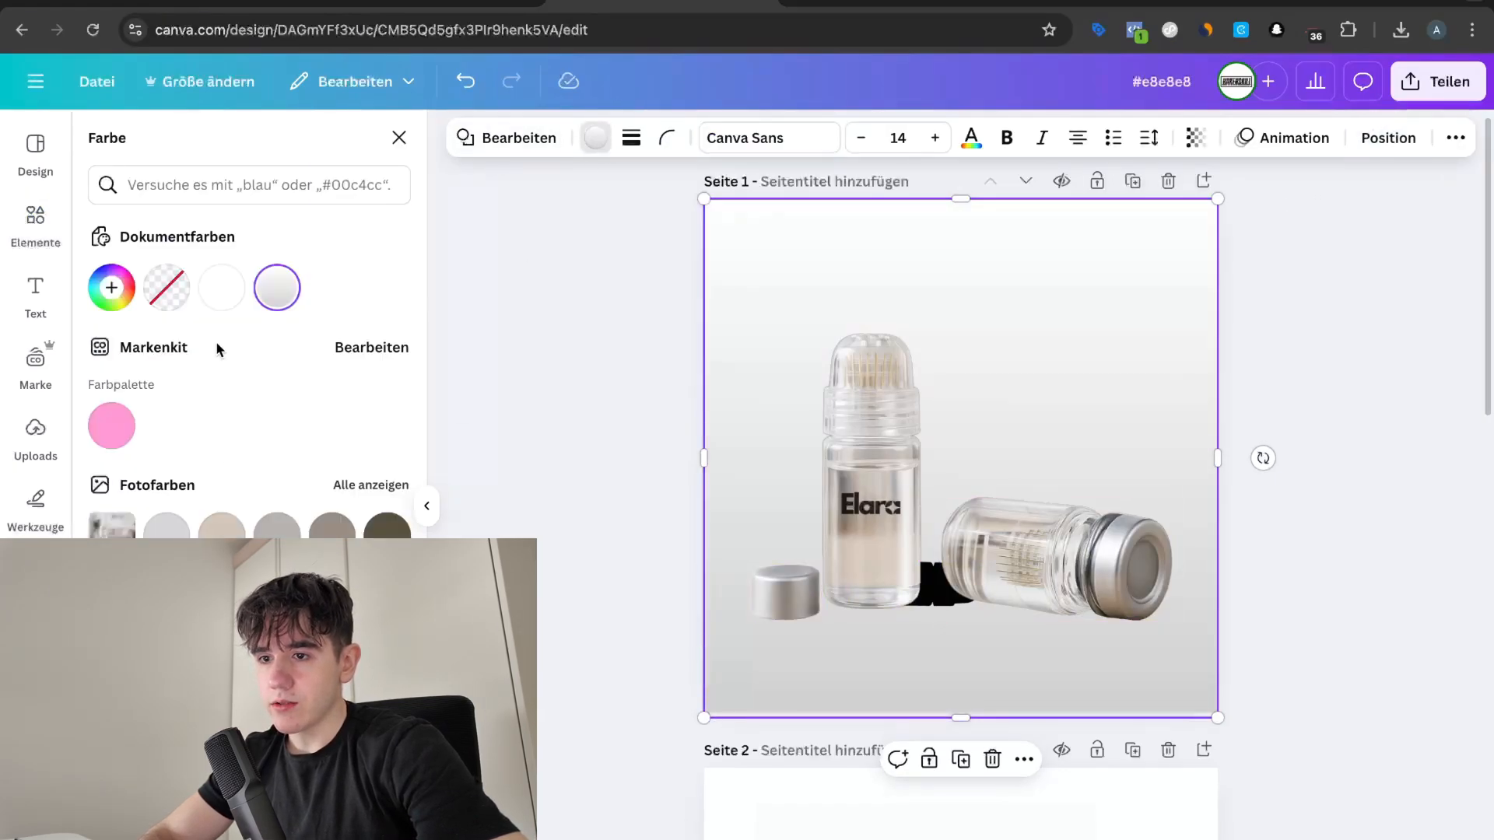
left_click(275, 305)
left_click(130, 446)
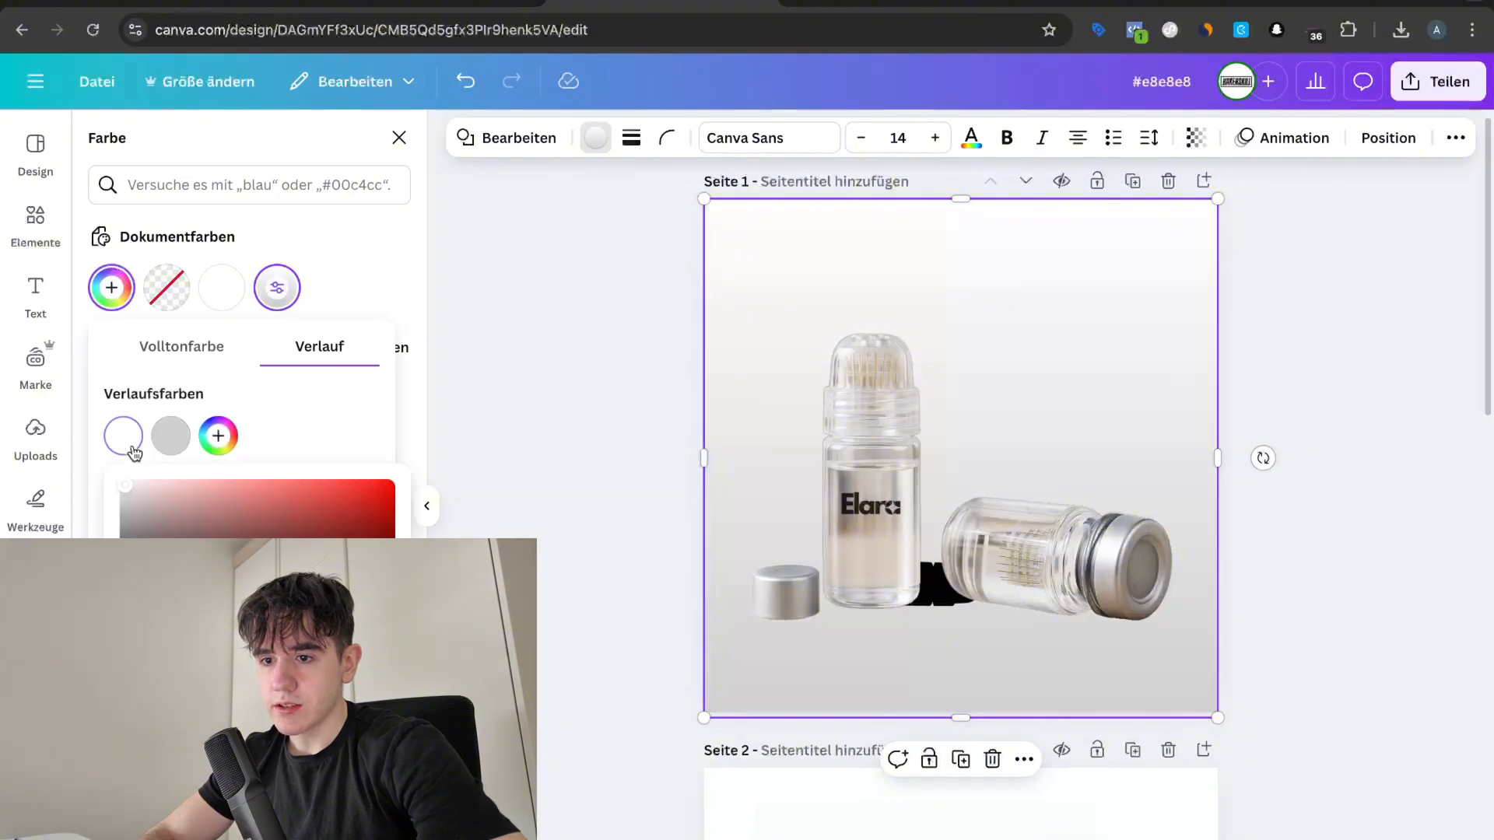
left_click_drag(133, 497, 104, 486)
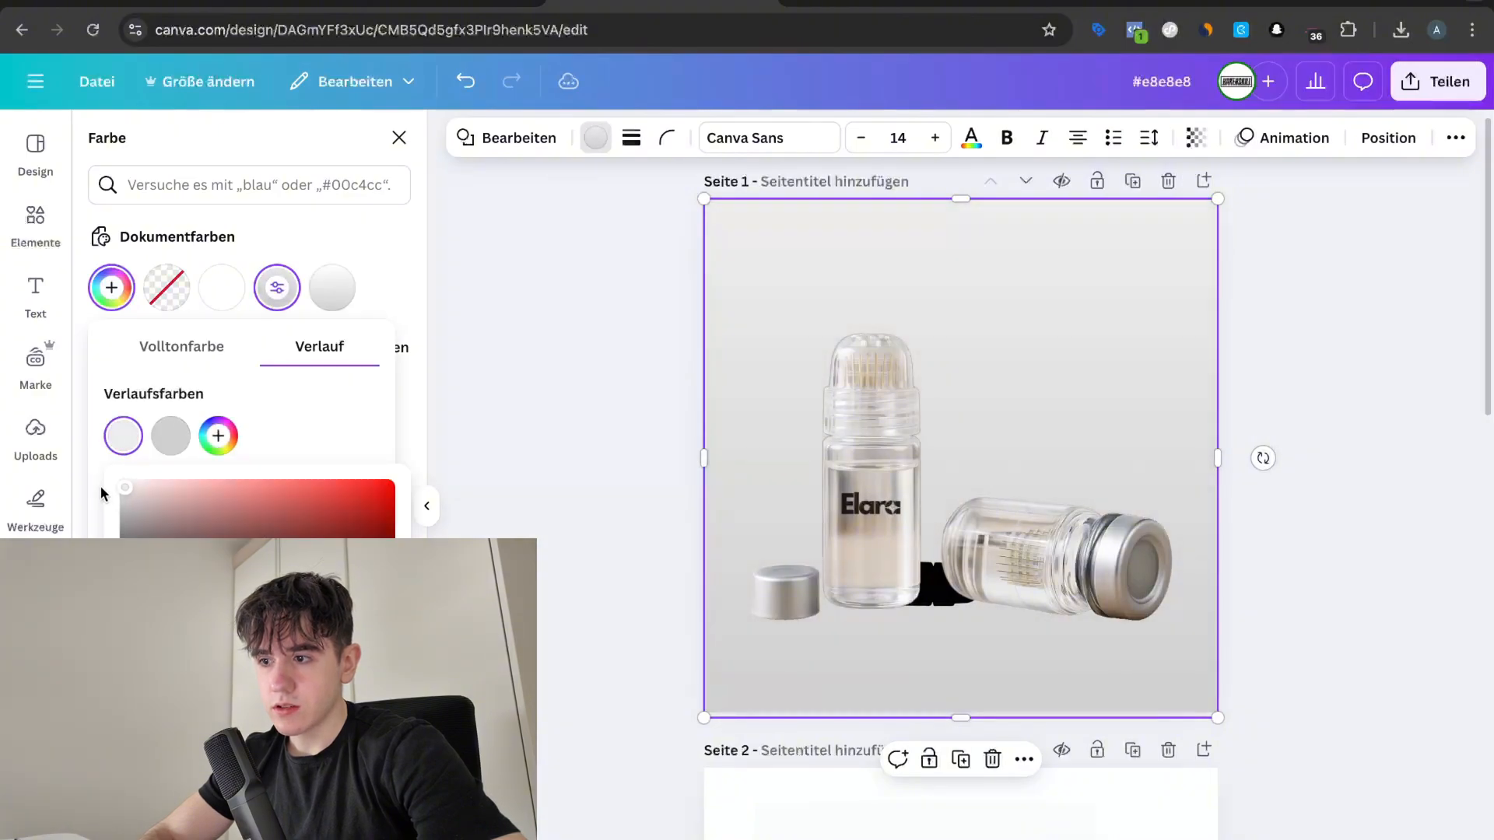
Step: Lighten the second, darker grey of the background gradient so the backdrop fades only subtly
left_click(158, 449)
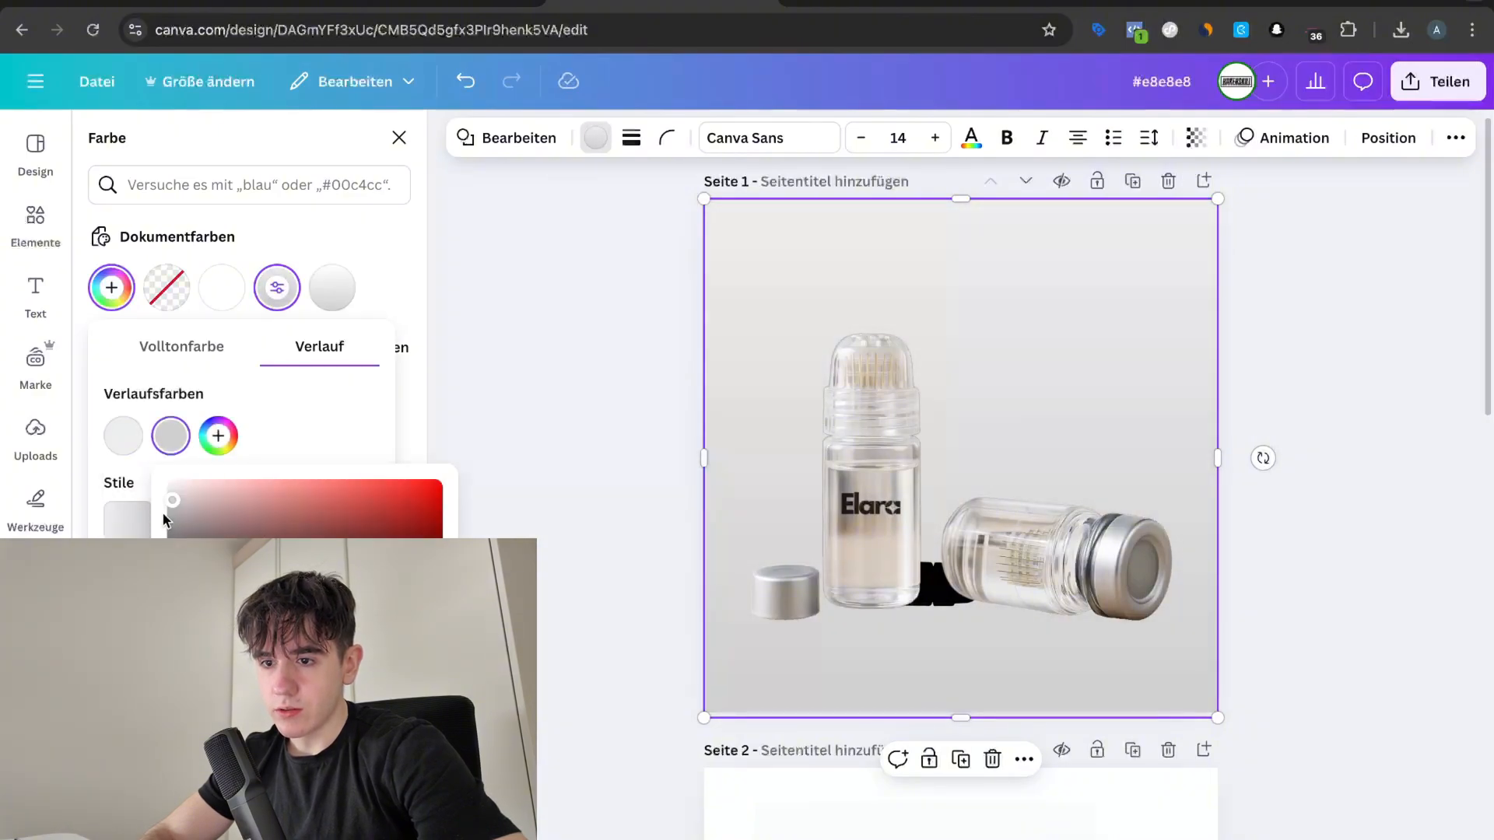
left_click_drag(172, 502, 165, 494)
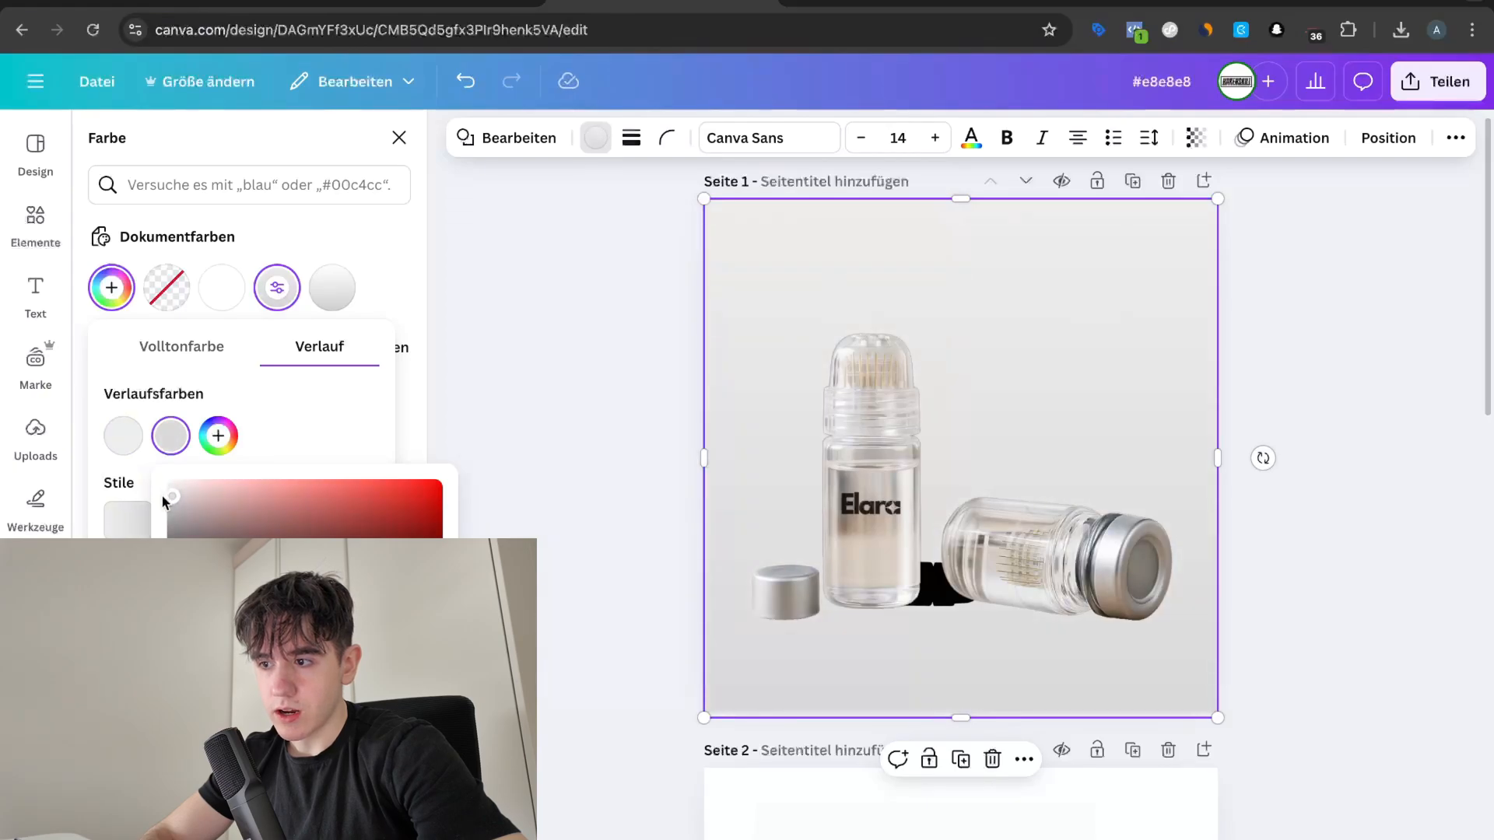
left_click(591, 567)
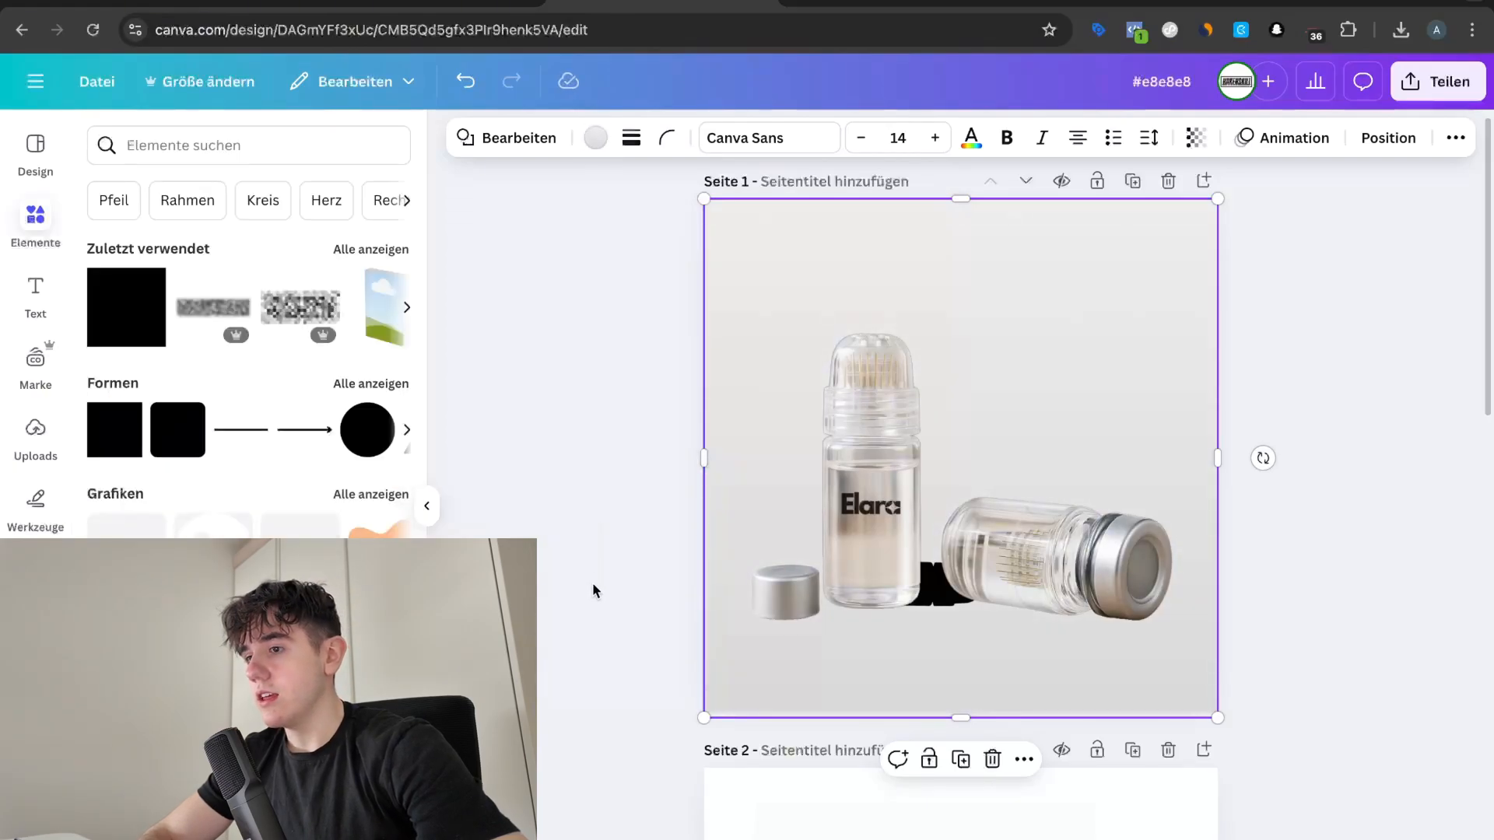
left_click(592, 582)
Step: Rotate the black bottle silhouette diagonally upward and place it behind the standing bottle, towards the lying bottle
scroll(1062, 702, "up", 2)
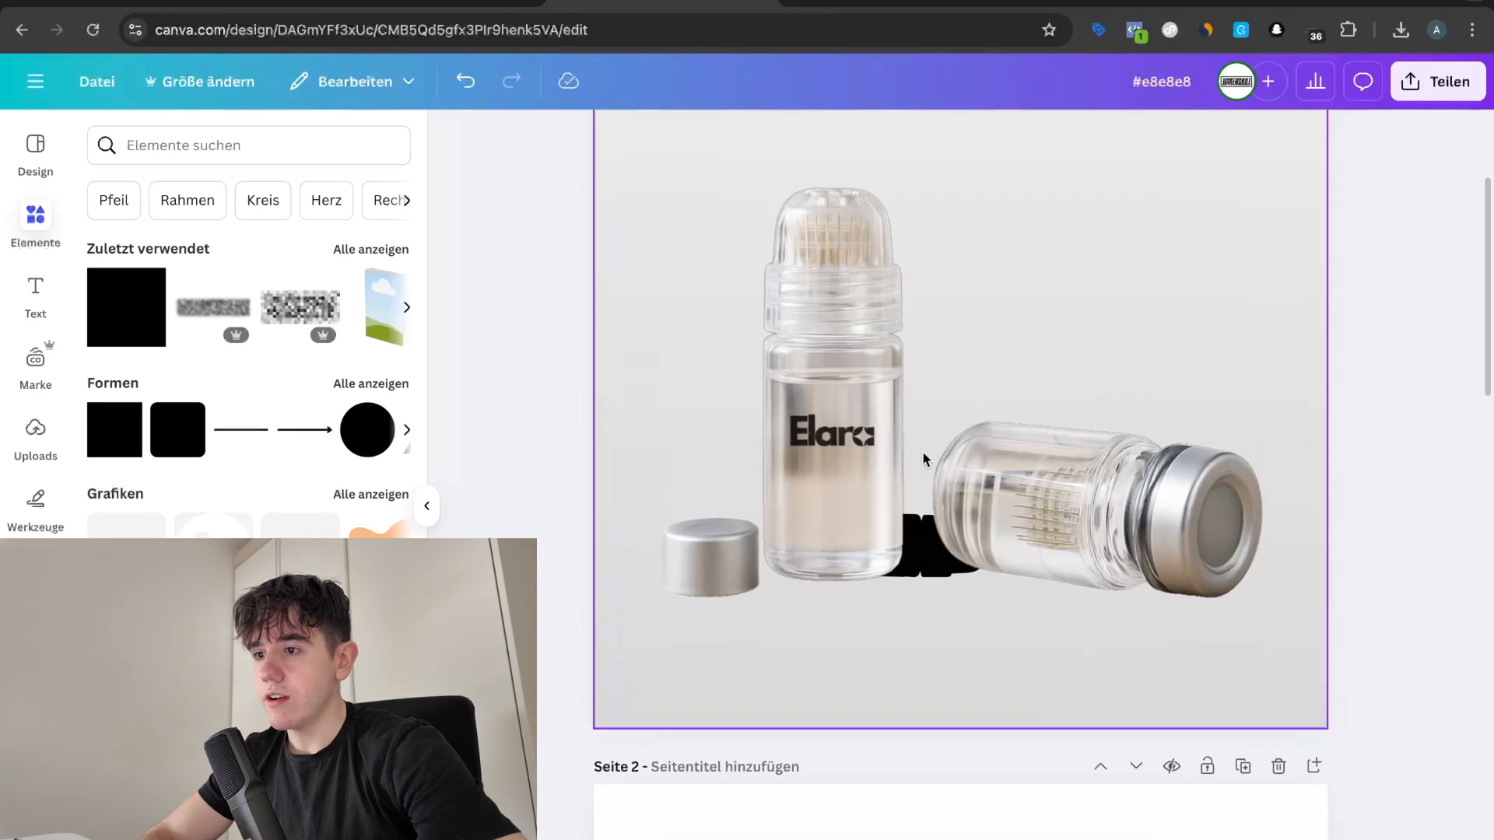
scroll(922, 450, "up", 3)
scroll(954, 733, "up", 2)
left_click(907, 785)
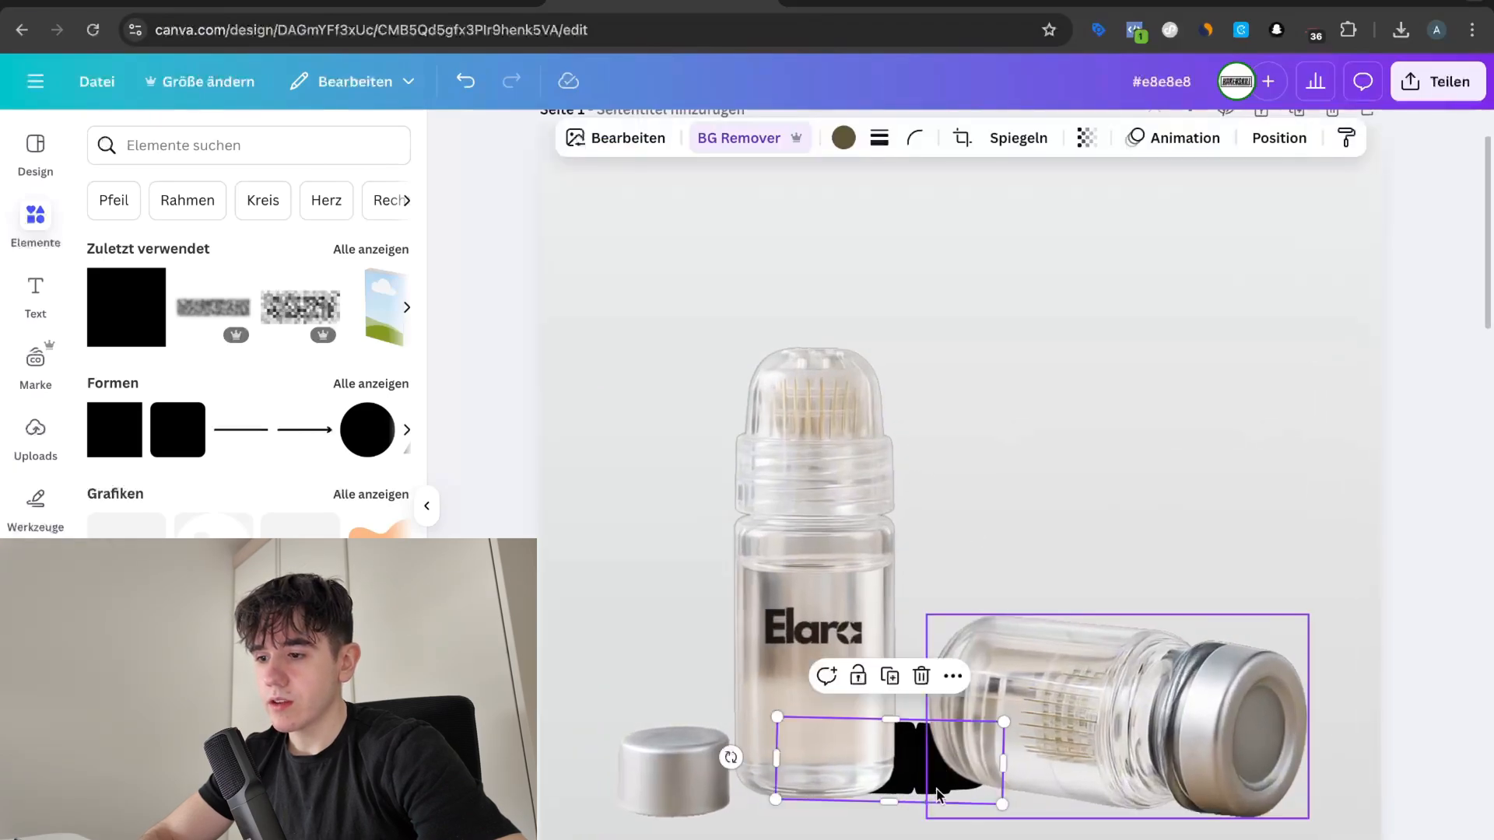
scroll(941, 817, "down", 2)
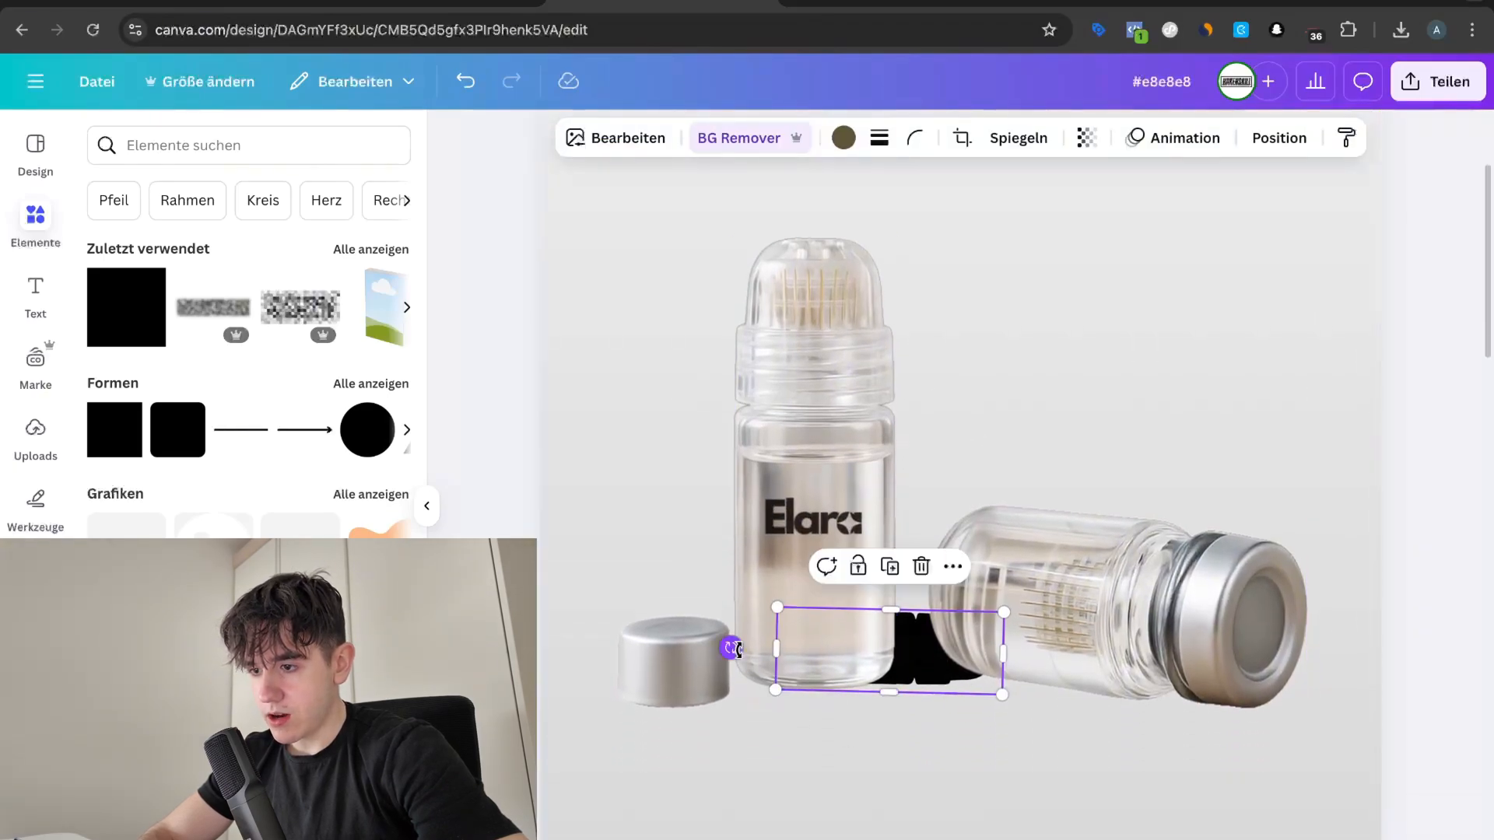
left_click_drag(730, 648, 830, 668)
left_click_drag(762, 712, 695, 629)
left_click(852, 690)
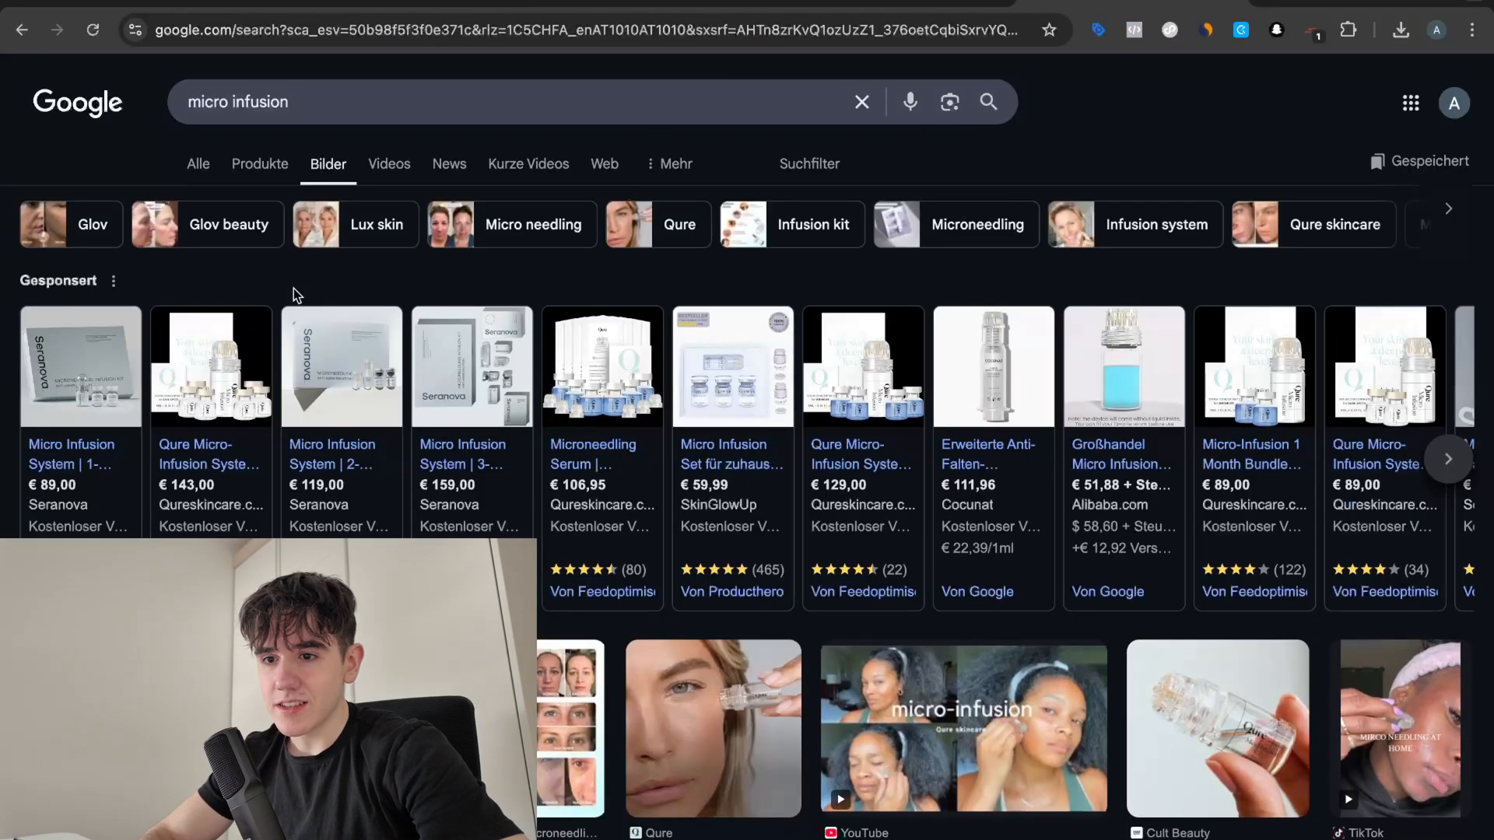
Step: Switch to the Google image results for "micro infusion" and examine the Seranova product photo up close as a reference
mouse_move(100, 441)
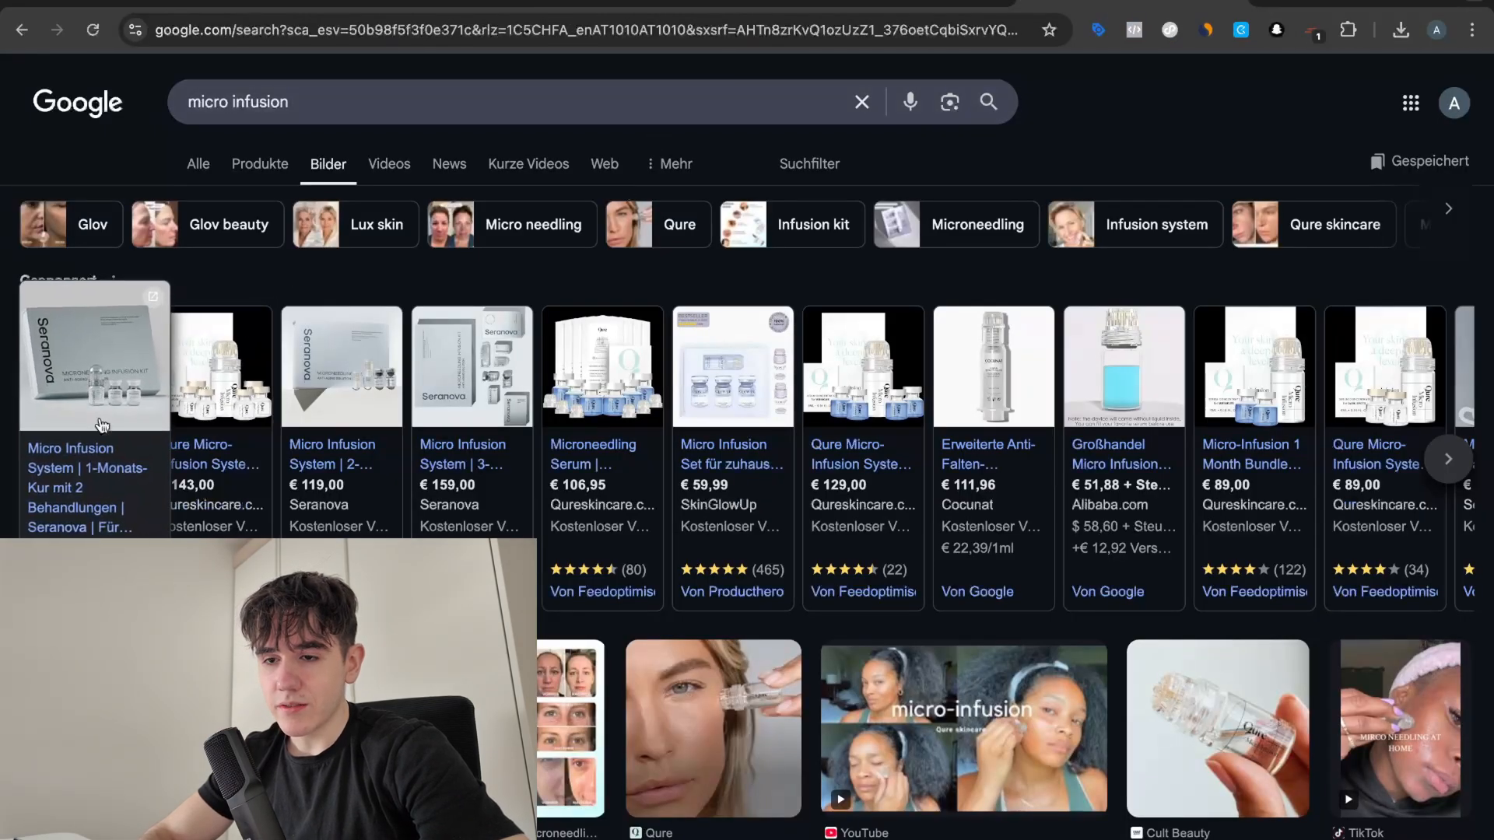
scroll(101, 443, "up", 6)
scroll(101, 451, "left", 1)
scroll(101, 451, "up", 4)
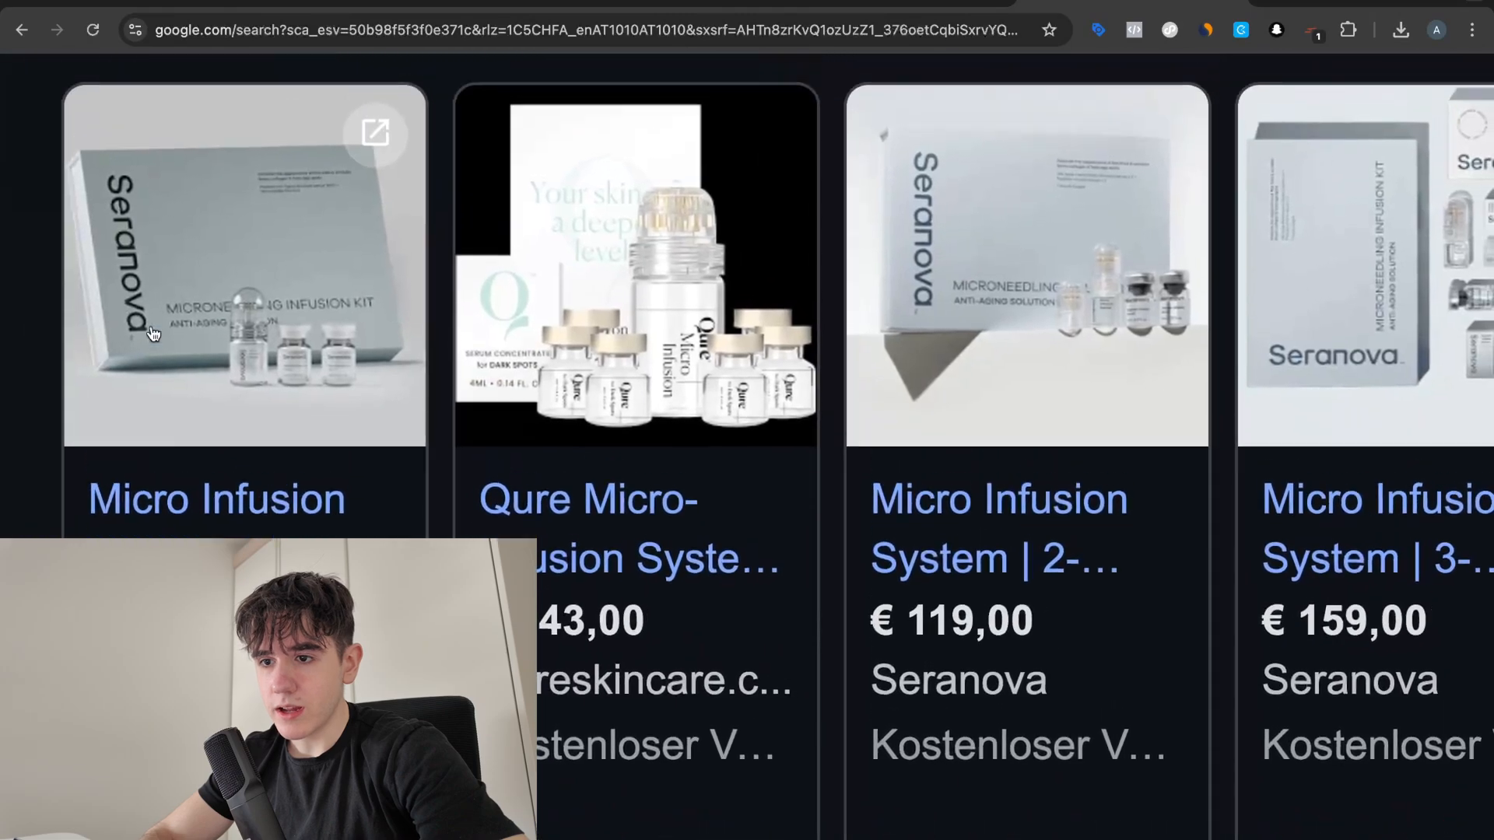
mouse_move(173, 526)
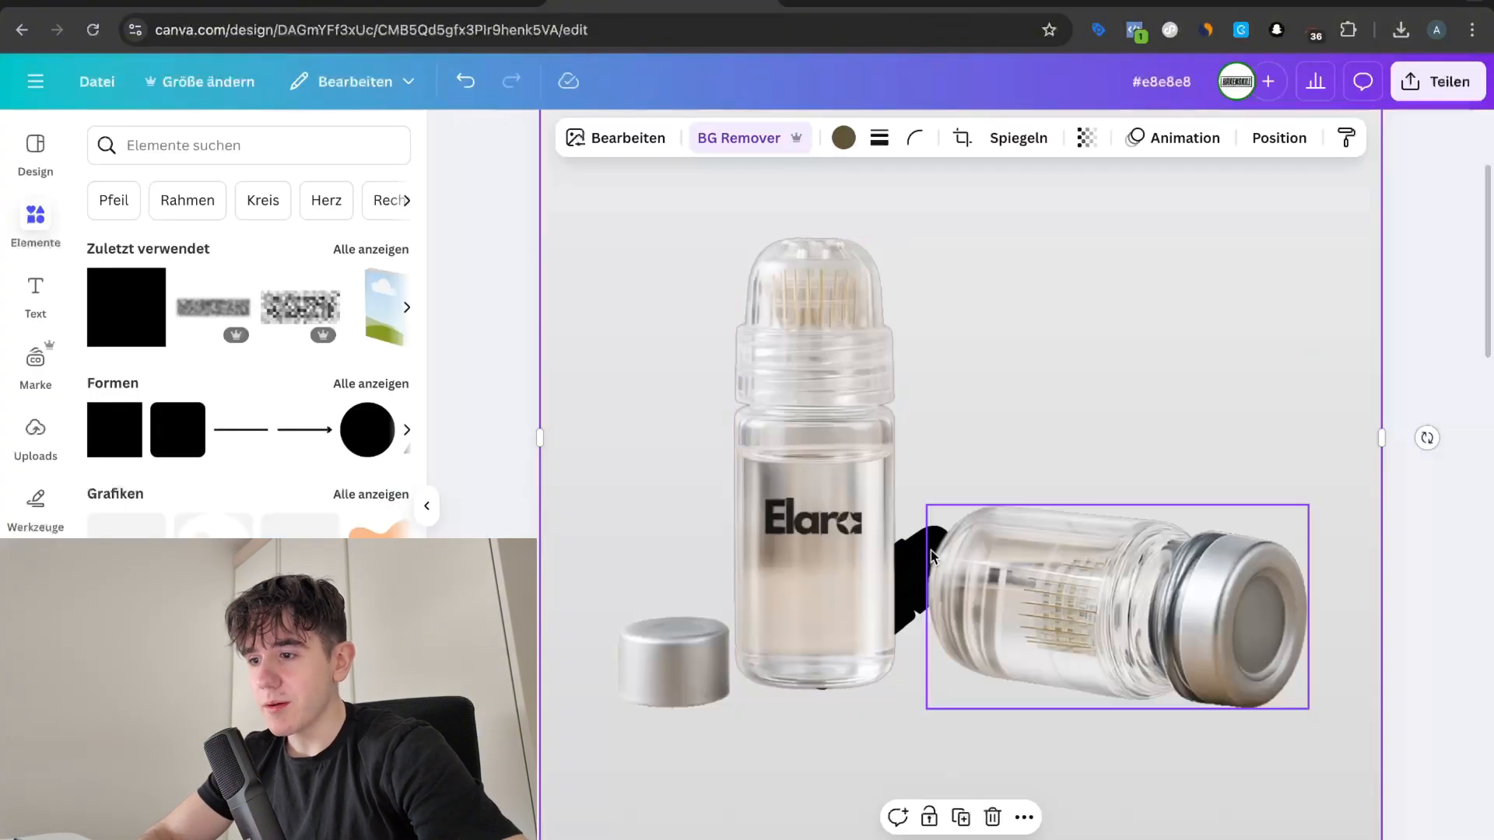
Step: Reduce the opacity of the black bottle silhouette to 54 so it looks like a soft shadow
left_click(917, 554)
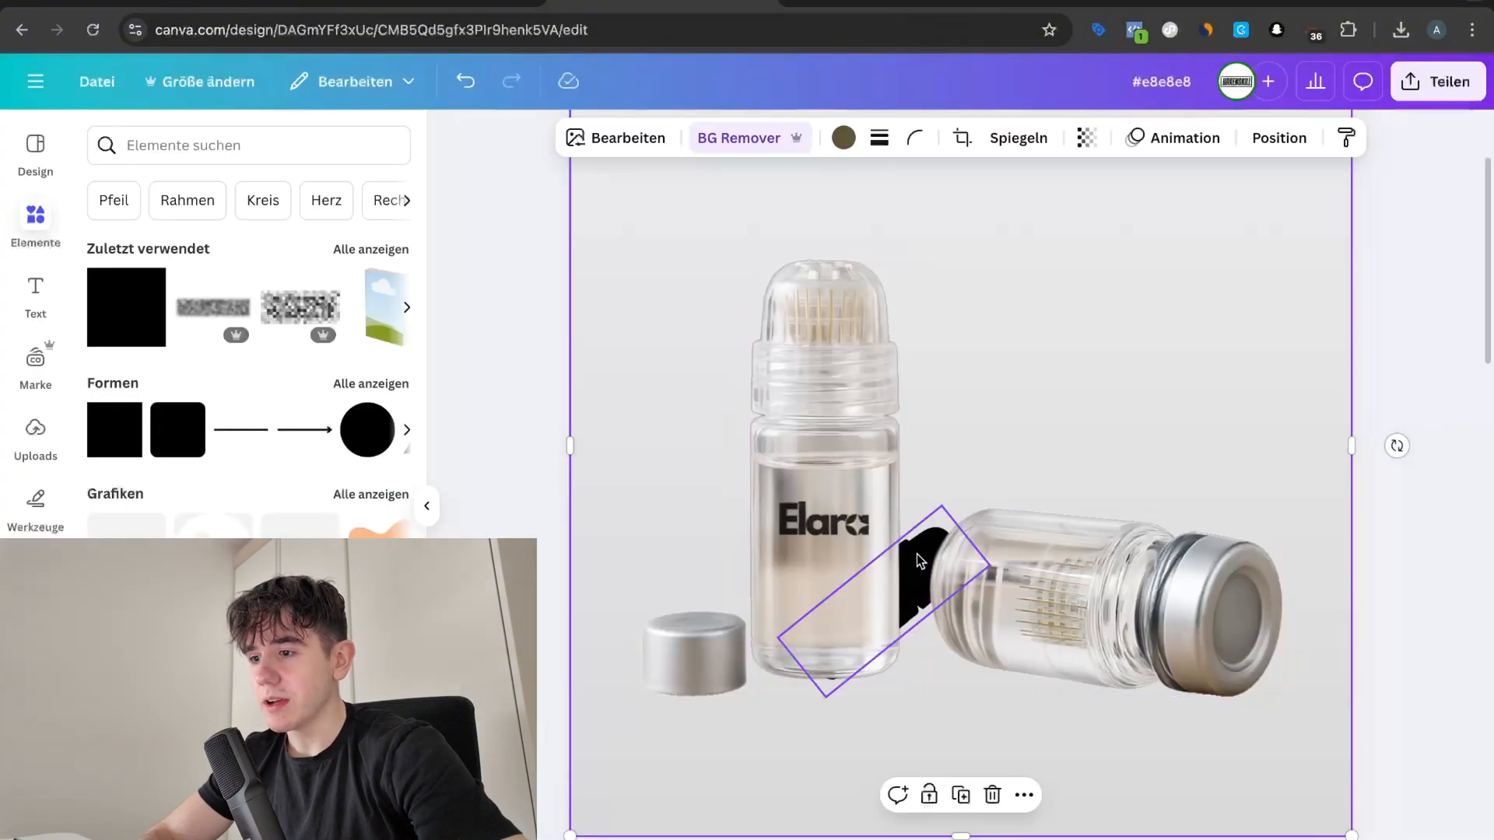
left_click(1086, 138)
left_click_drag(1141, 218, 1059, 220)
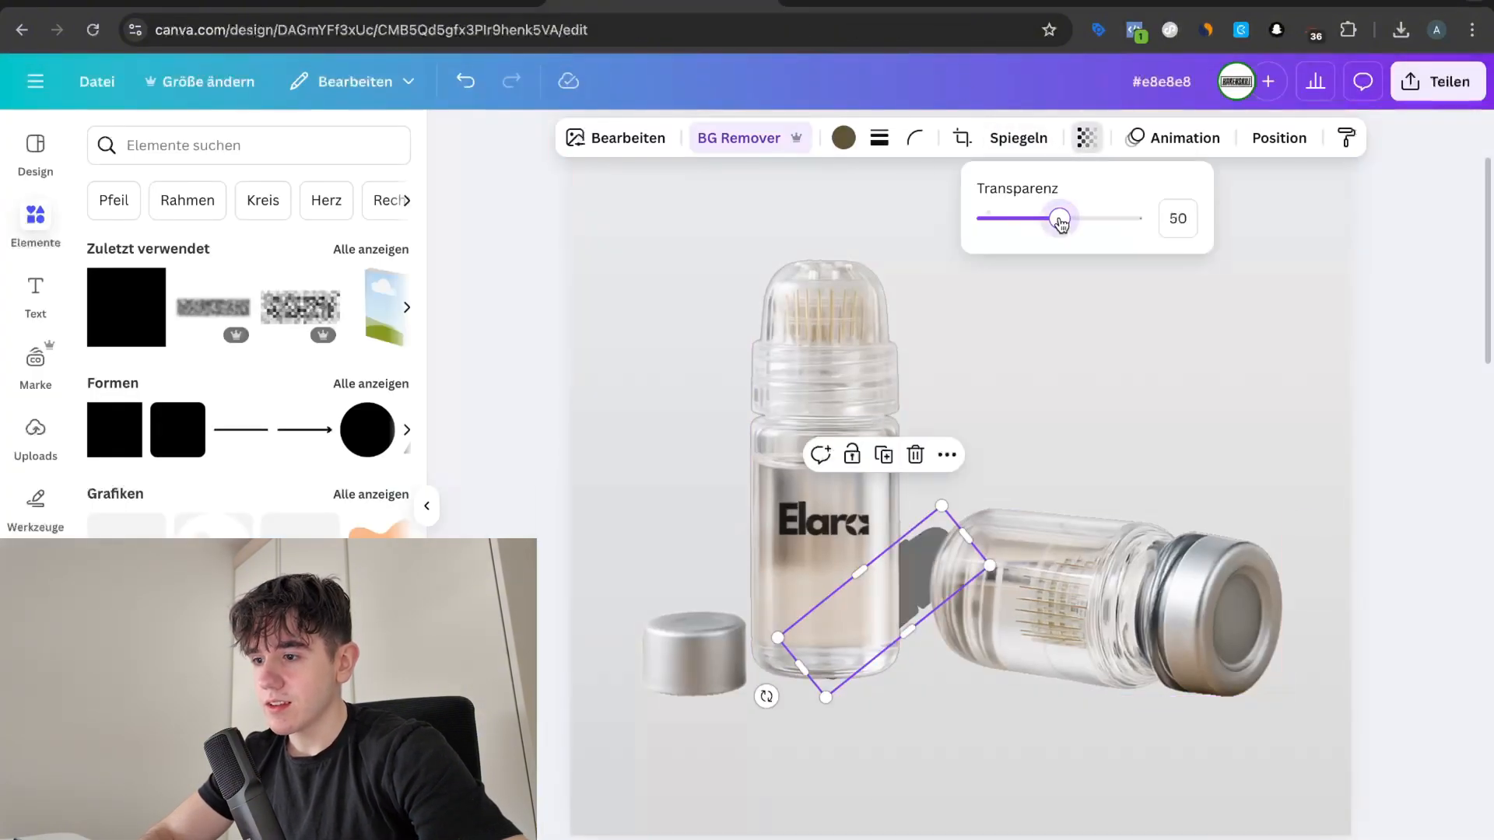
scroll(903, 682, "down", 3)
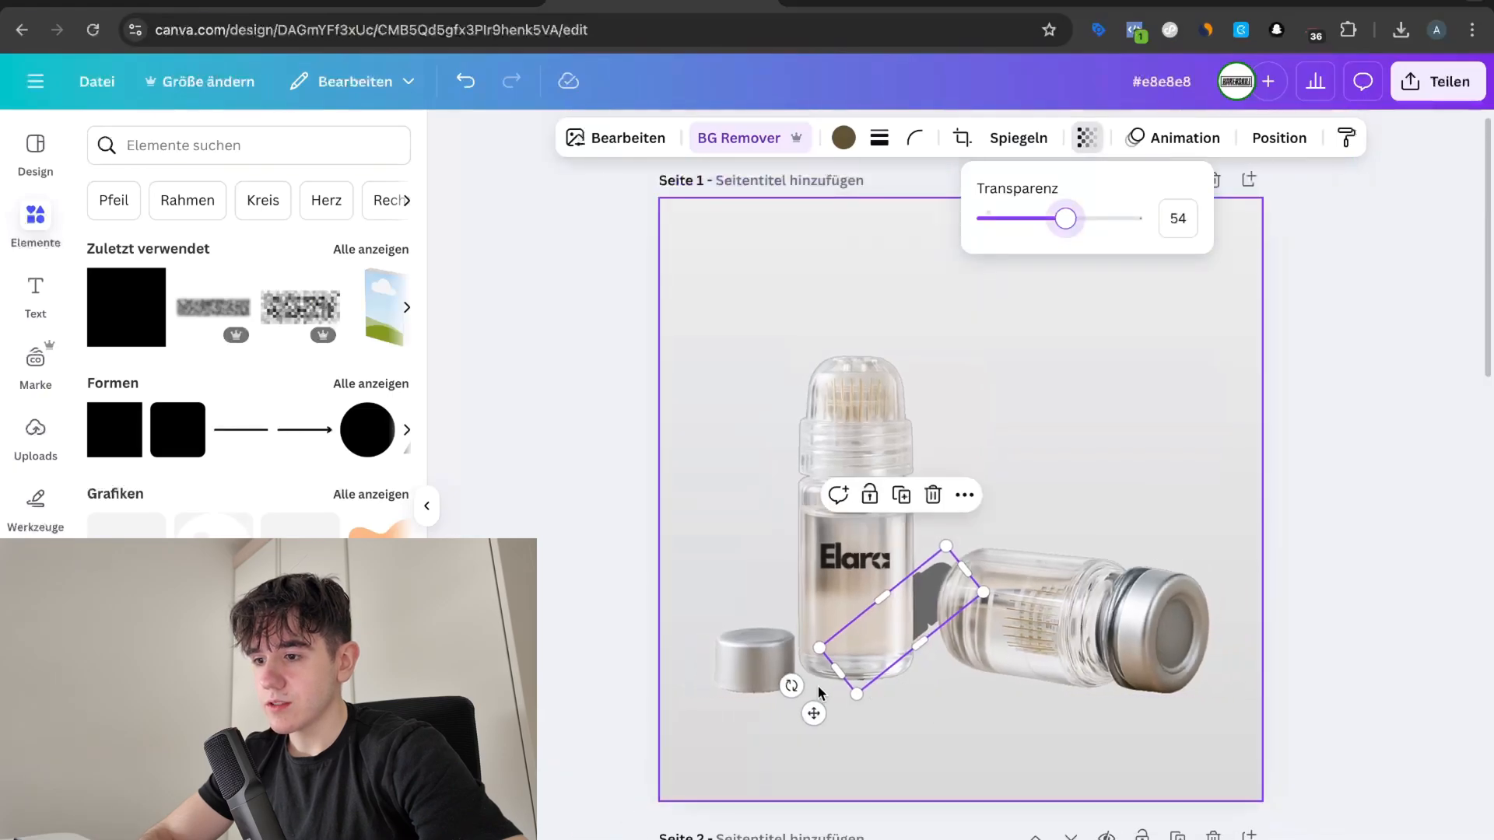
Step: Shrink the shadow silhouette, rotate it to slope slightly downward, and place it at the standing bottle's base
mouse_move(791, 686)
left_mouse_down()
mouse_move(813, 703)
mouse_move(810, 676)
mouse_move(789, 682)
left_mouse_up()
left_click_drag(943, 547, 953, 607)
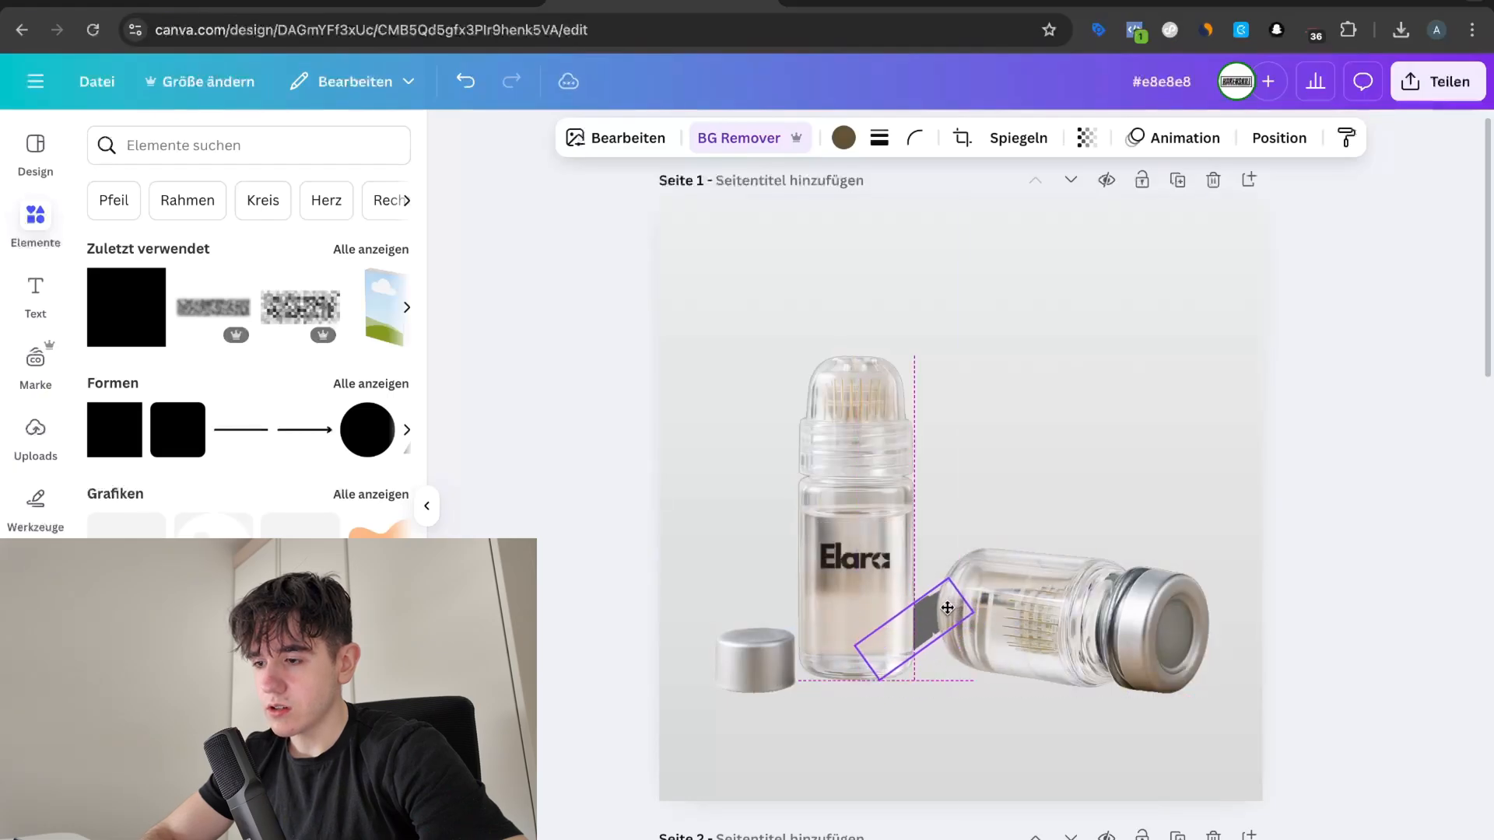
left_click(950, 712)
left_click(926, 642)
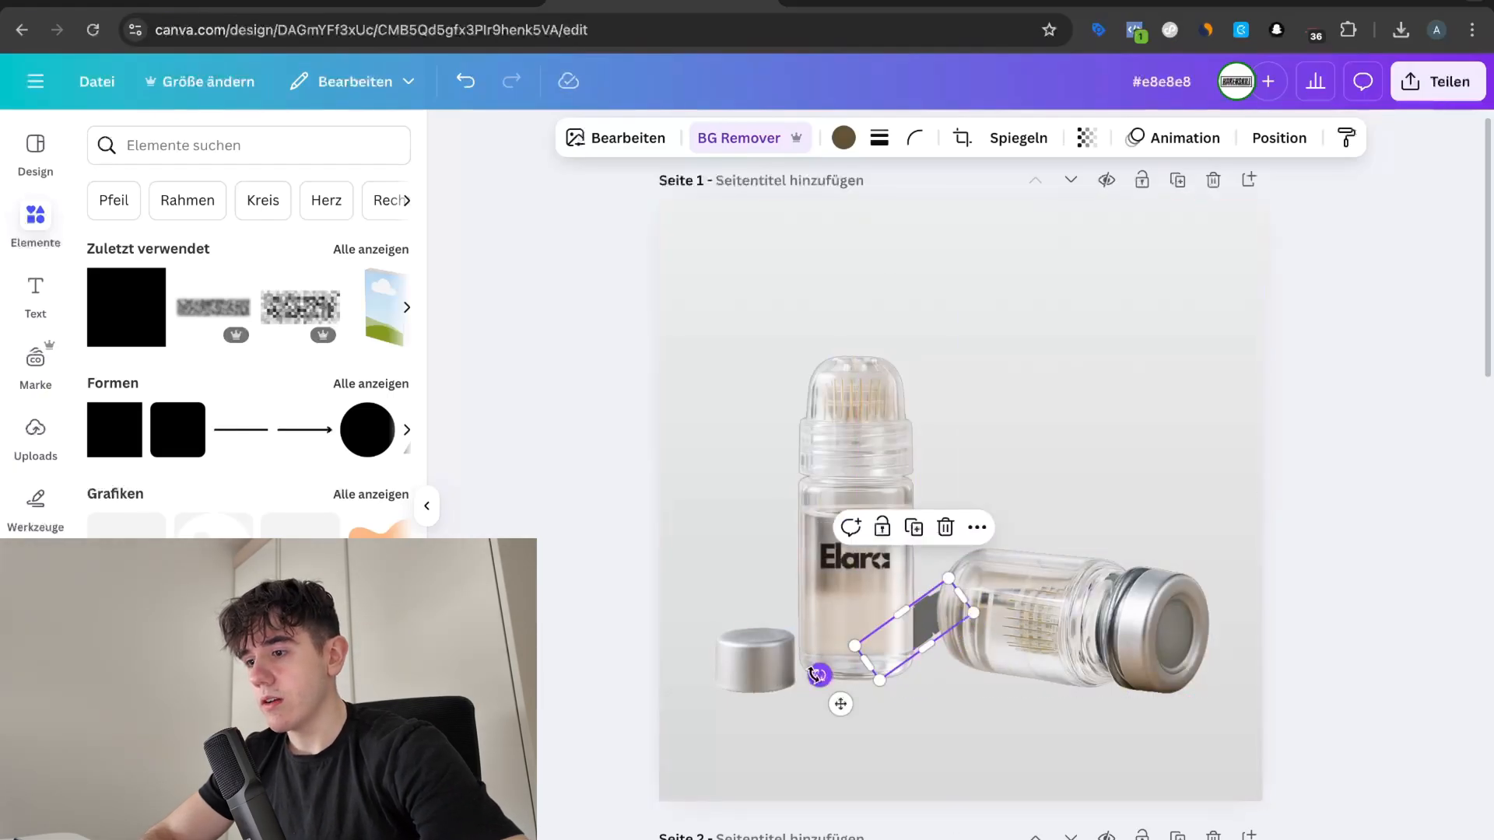
left_click_drag(818, 674, 776, 579)
left_click_drag(931, 629, 919, 664)
left_click(988, 684)
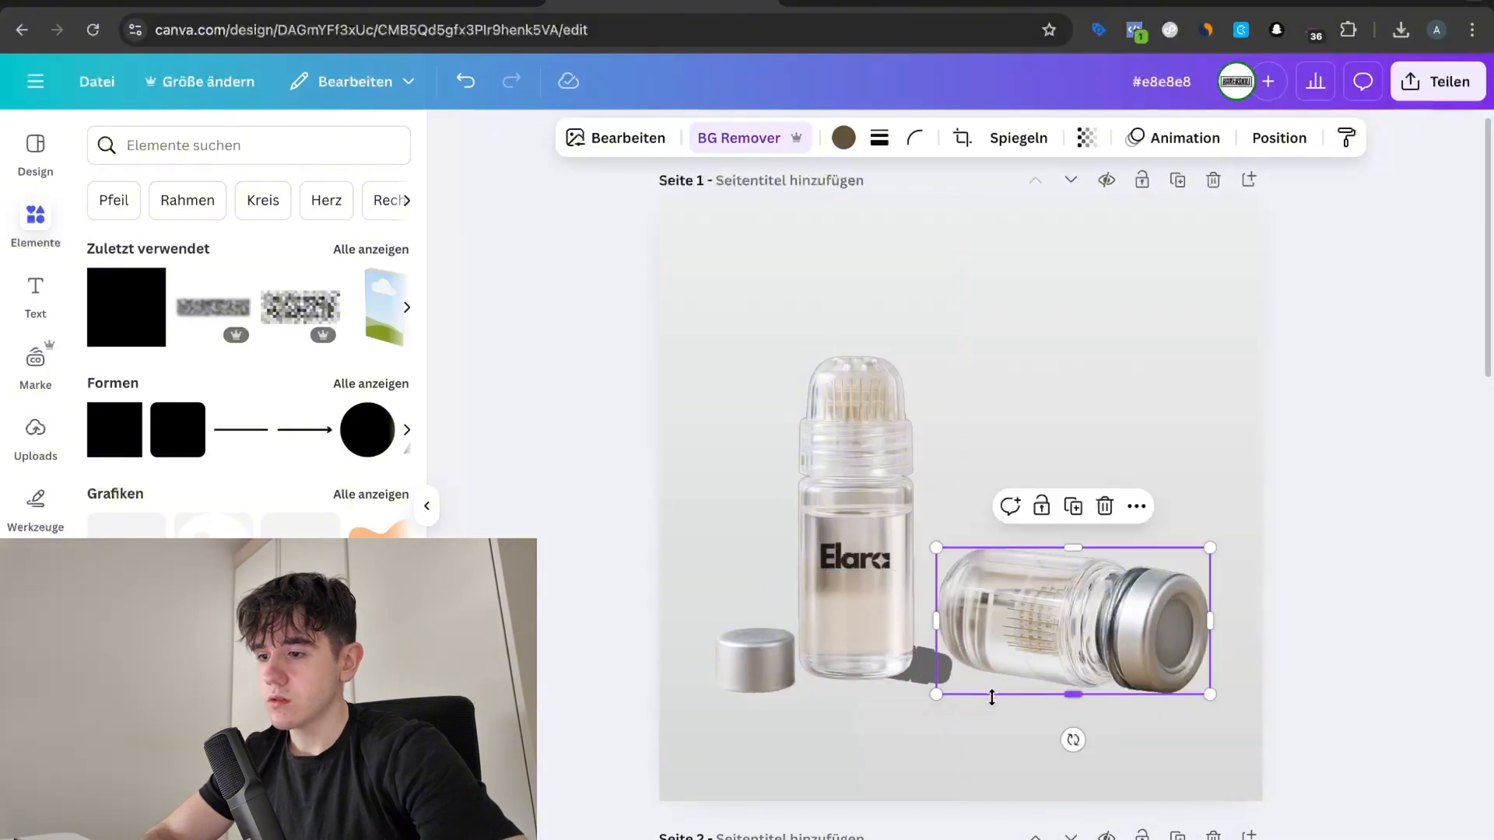
left_click(996, 729)
Step: Enlarge the shadow silhouette so it extends from the standing bottle's base to beneath the lying bottle
scroll(996, 730, "up", 3)
scroll(997, 730, "down", 4)
left_click(931, 646)
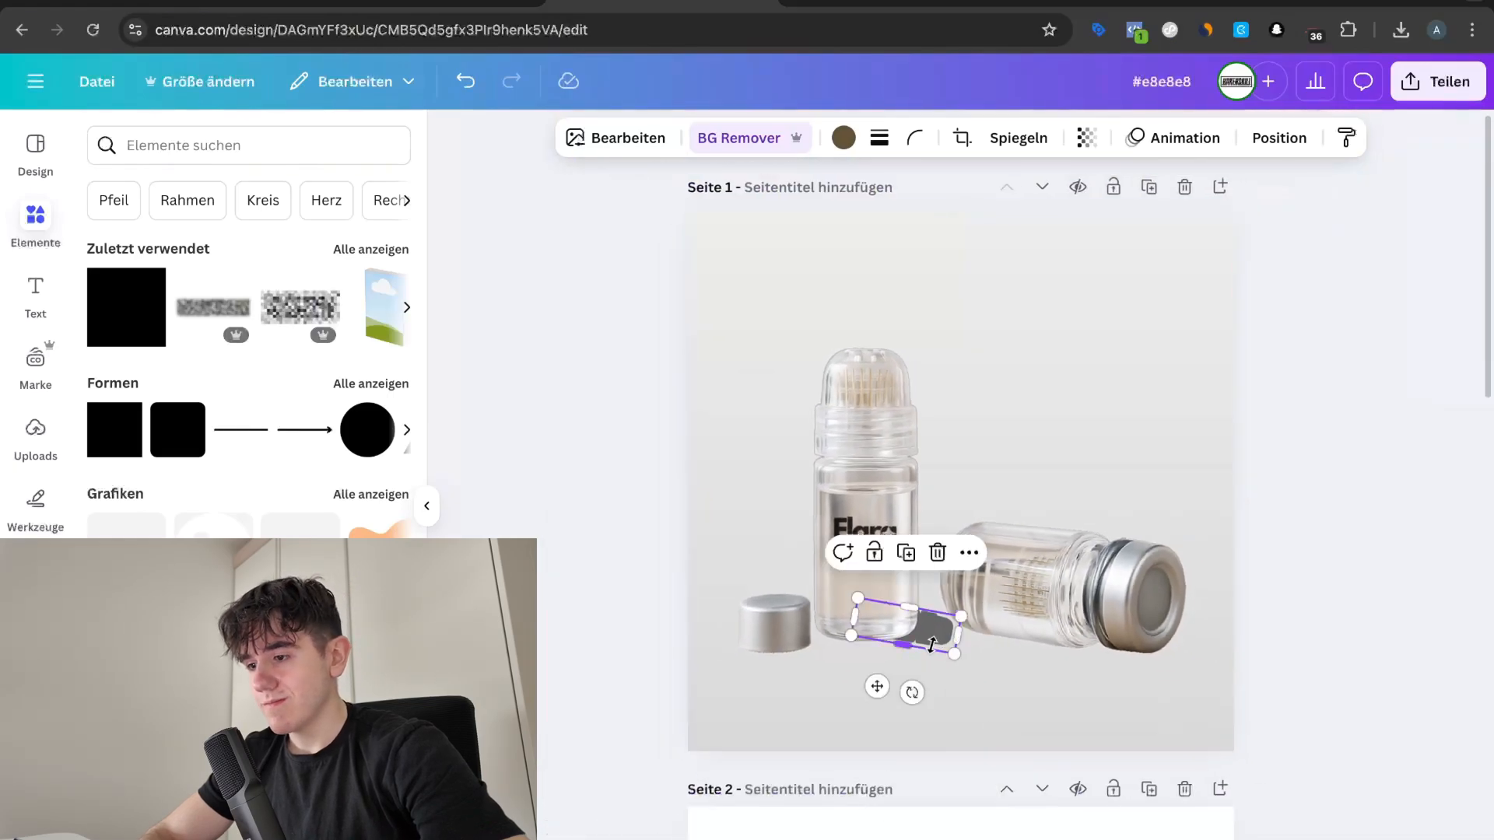
mouse_move(955, 648)
left_mouse_down()
mouse_move(1003, 700)
mouse_move(964, 648)
left_mouse_up()
left_click(987, 730)
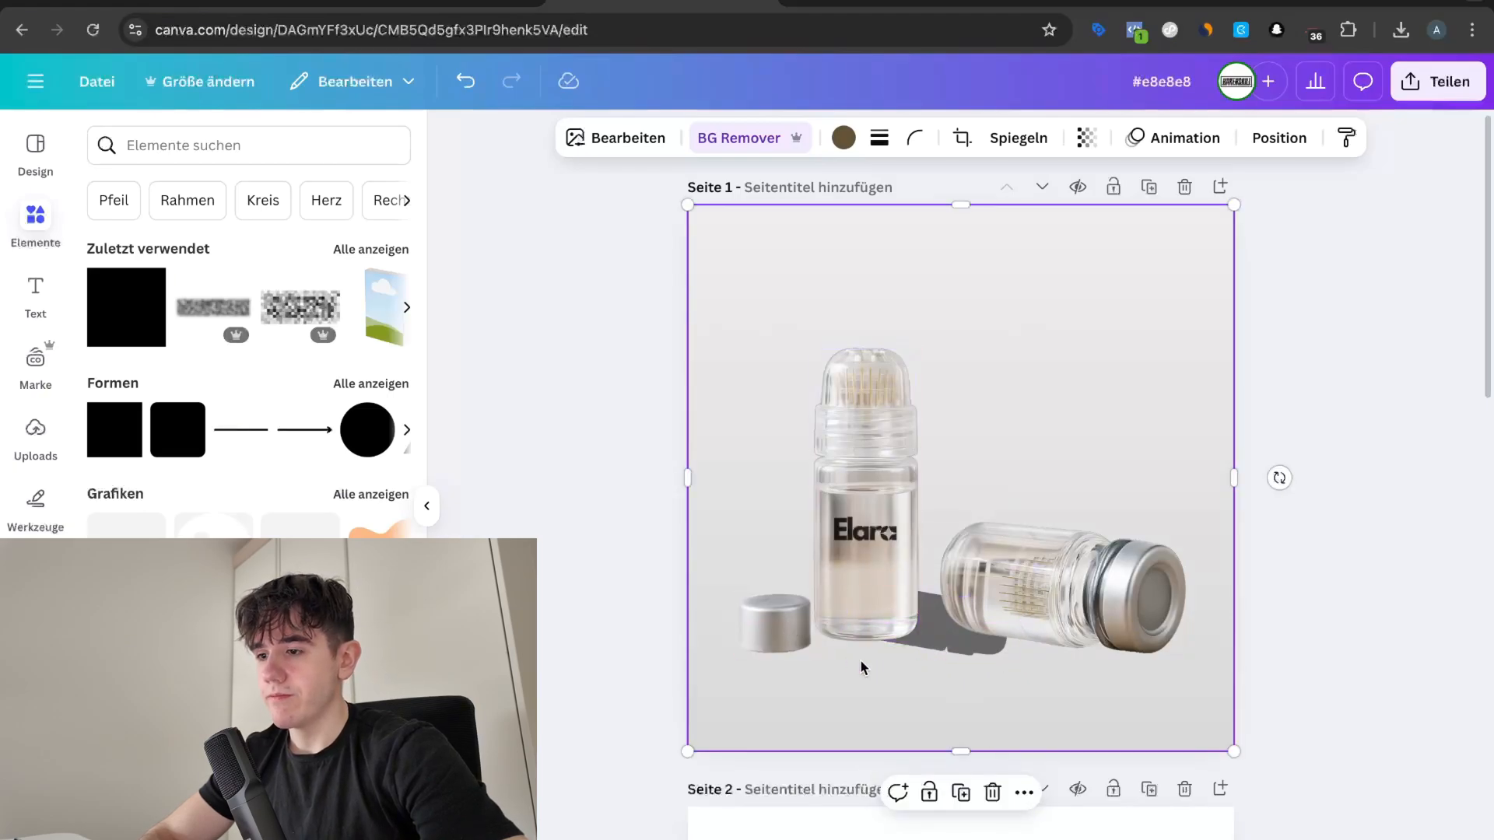
Step: Scale the shadow silhouette down slightly so less of it shows beneath the lying bottle
scroll(861, 660, "down", 2)
left_click(949, 594)
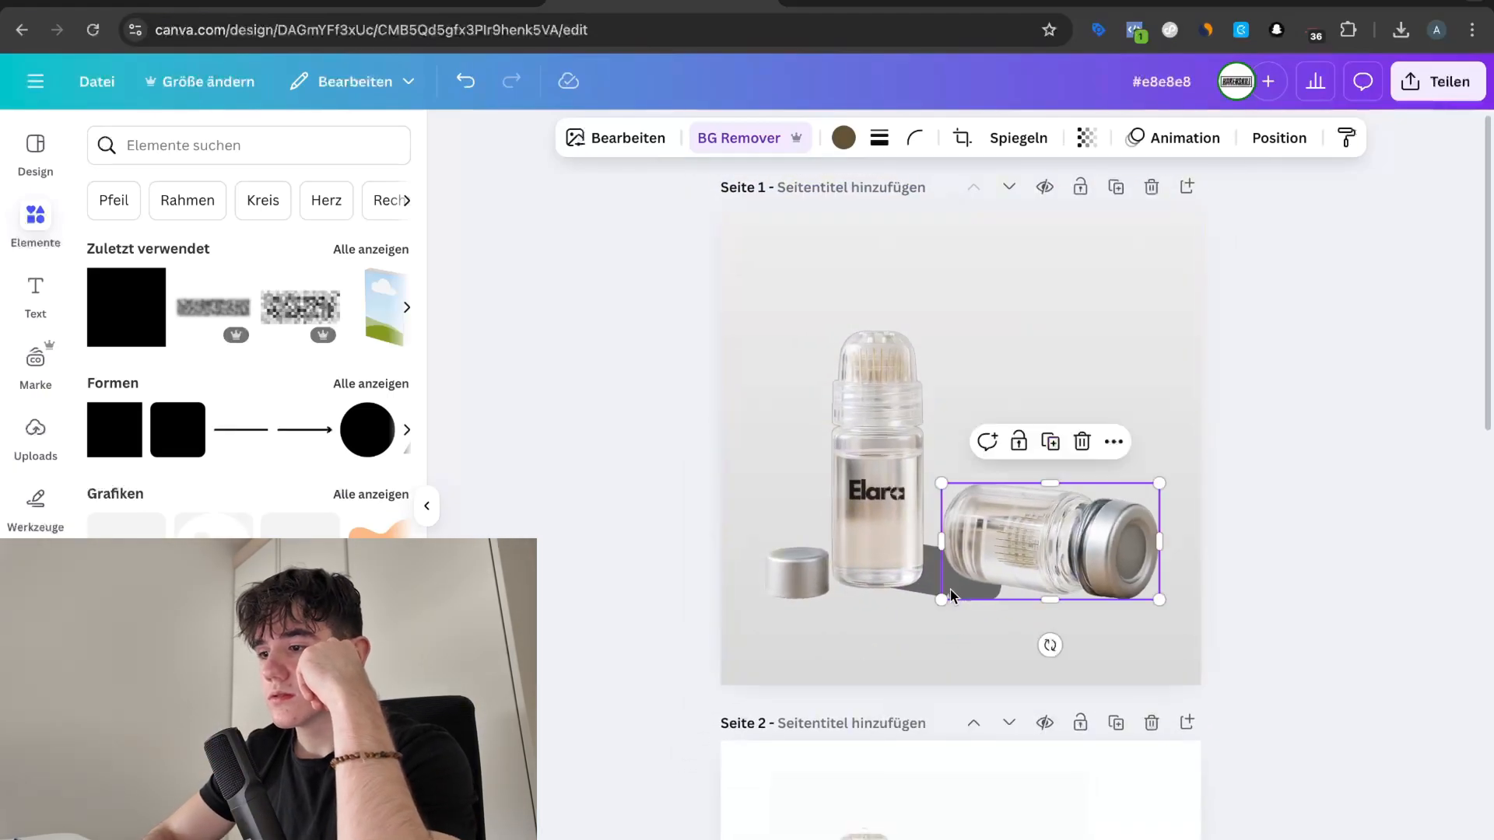
left_click(890, 591)
left_click(935, 590)
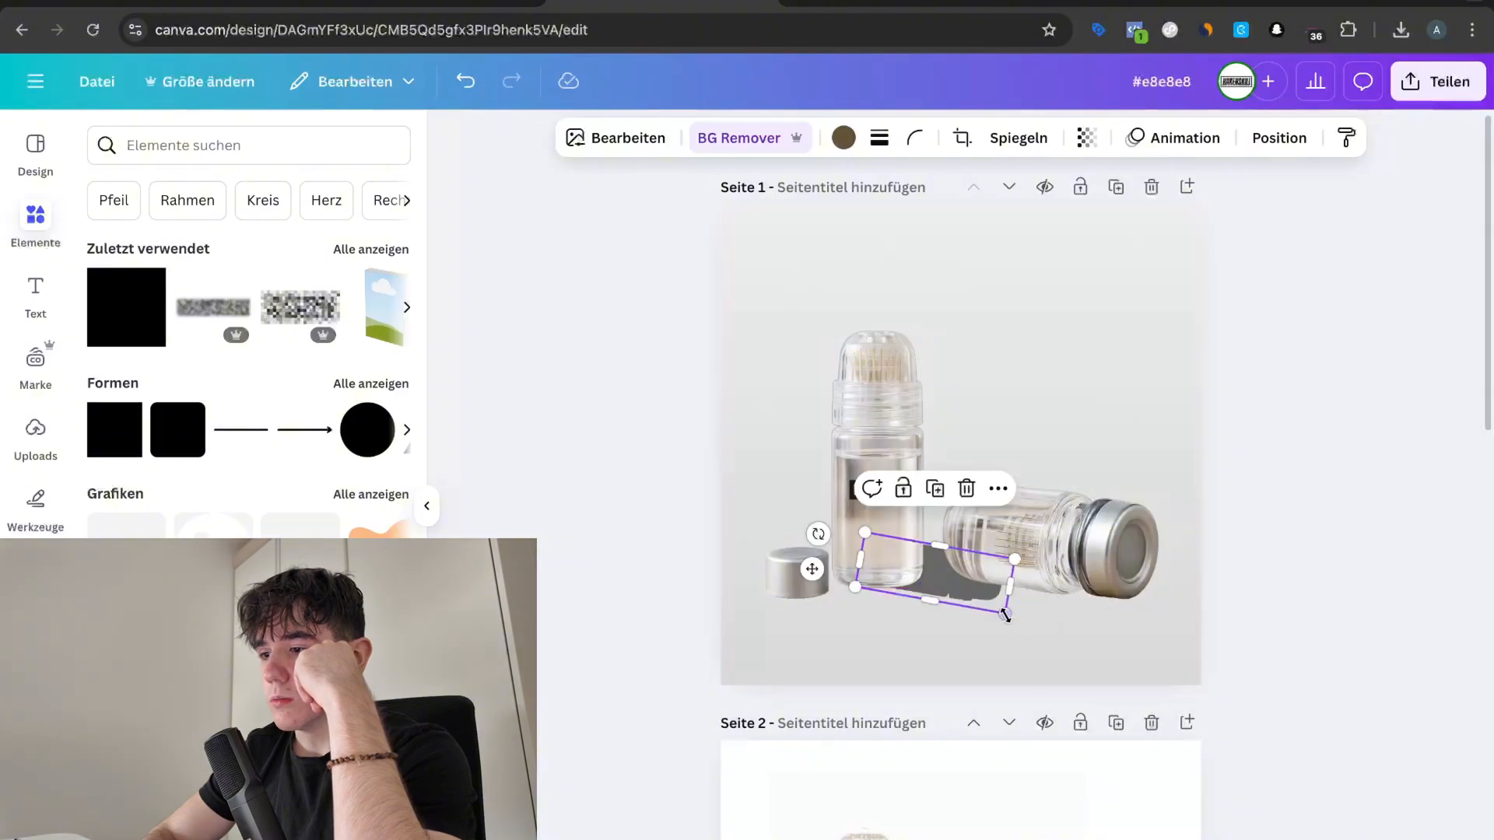
left_click_drag(1005, 612, 992, 606)
left_click(978, 643)
Step: Slightly adjust the placement of the silver cap beside the standing bottle's base
scroll(978, 642, "up", 3)
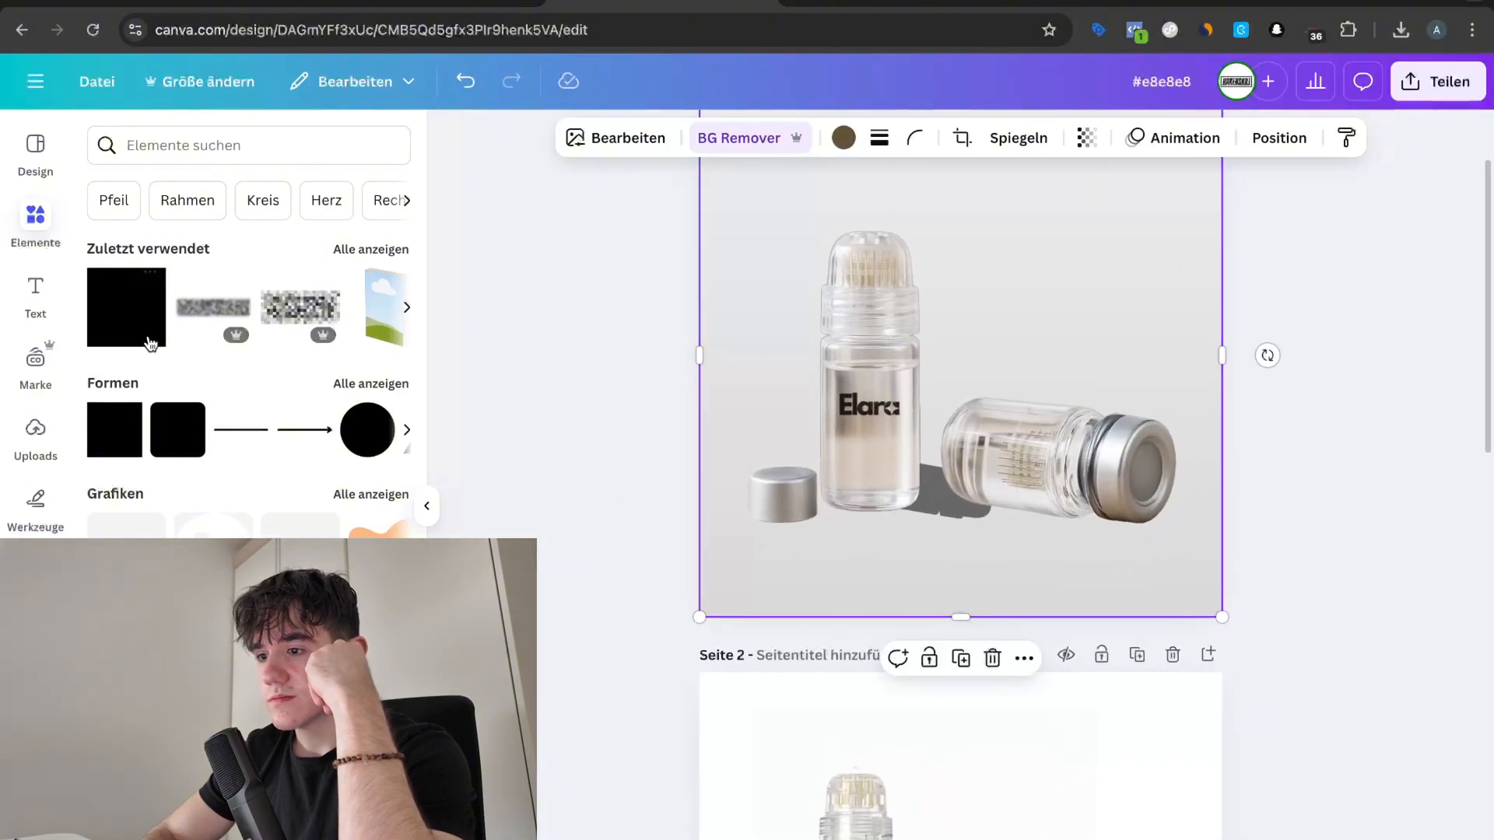
left_click(768, 490)
left_click_drag(768, 490, 802, 517)
left_click(830, 586)
left_click(827, 554)
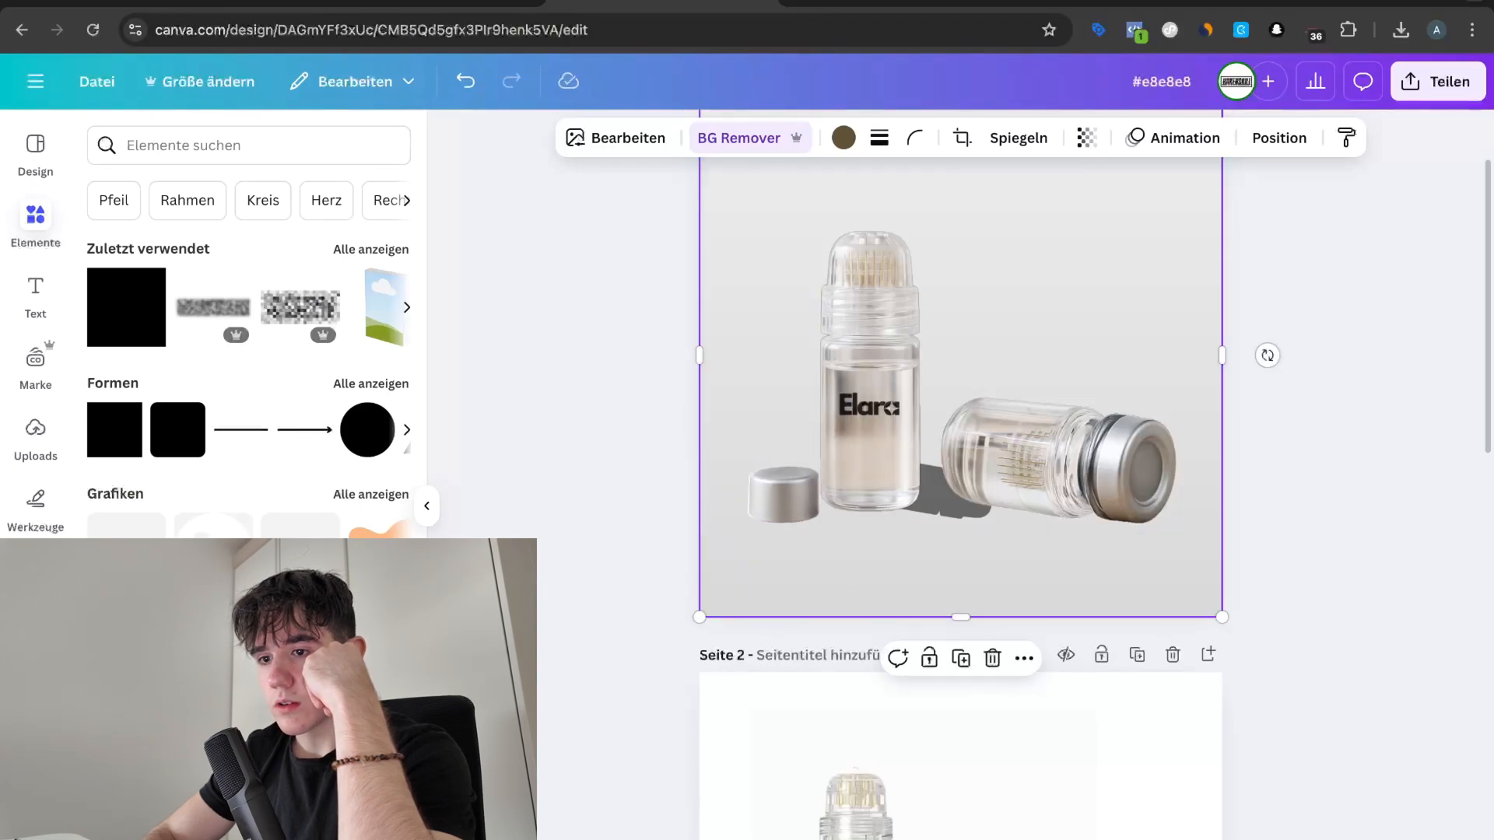
Step: Add a square shape and stretch it into a full-width grey band across the bottom of page 1, below the products
left_click(132, 443)
left_click_drag(980, 346, 1240, 600)
left_click(1270, 601)
scroll(1269, 601, "up", 2)
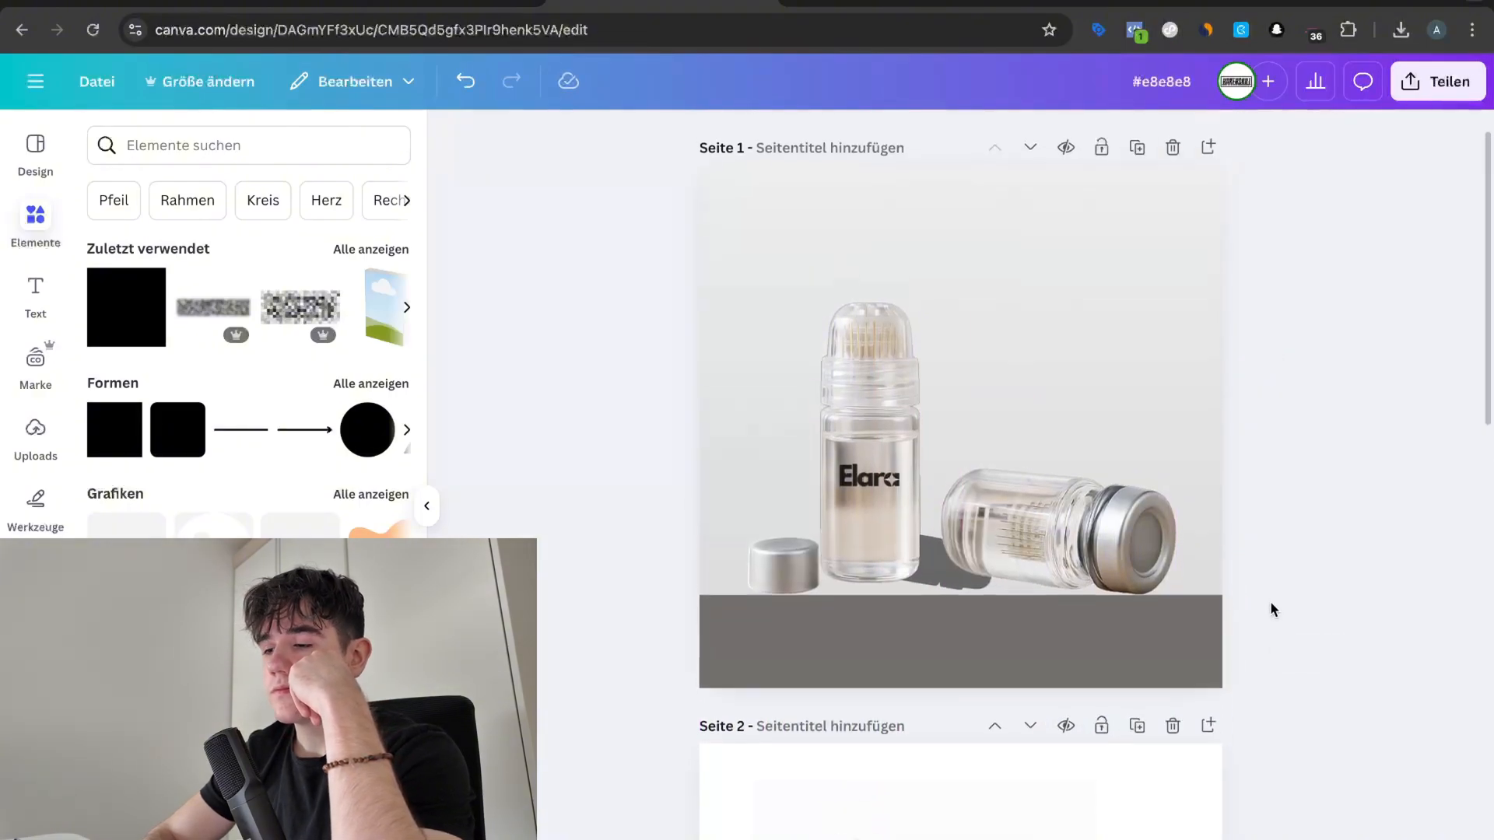
Step: Raise the grey band's upper edge behind the product bases and move its layer below the products and the shadow
left_click(1013, 684)
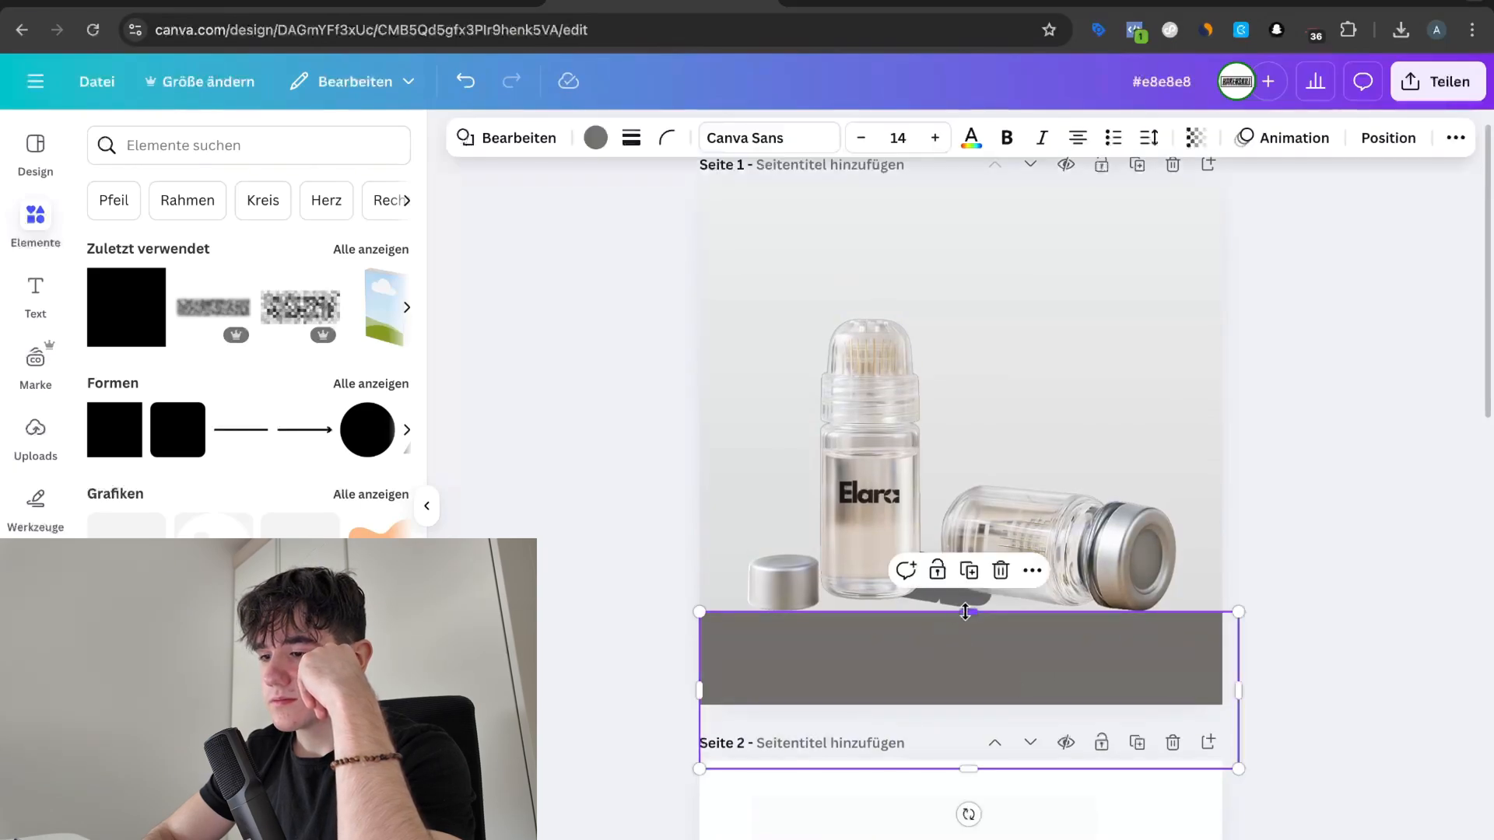
left_click_drag(965, 611, 965, 582)
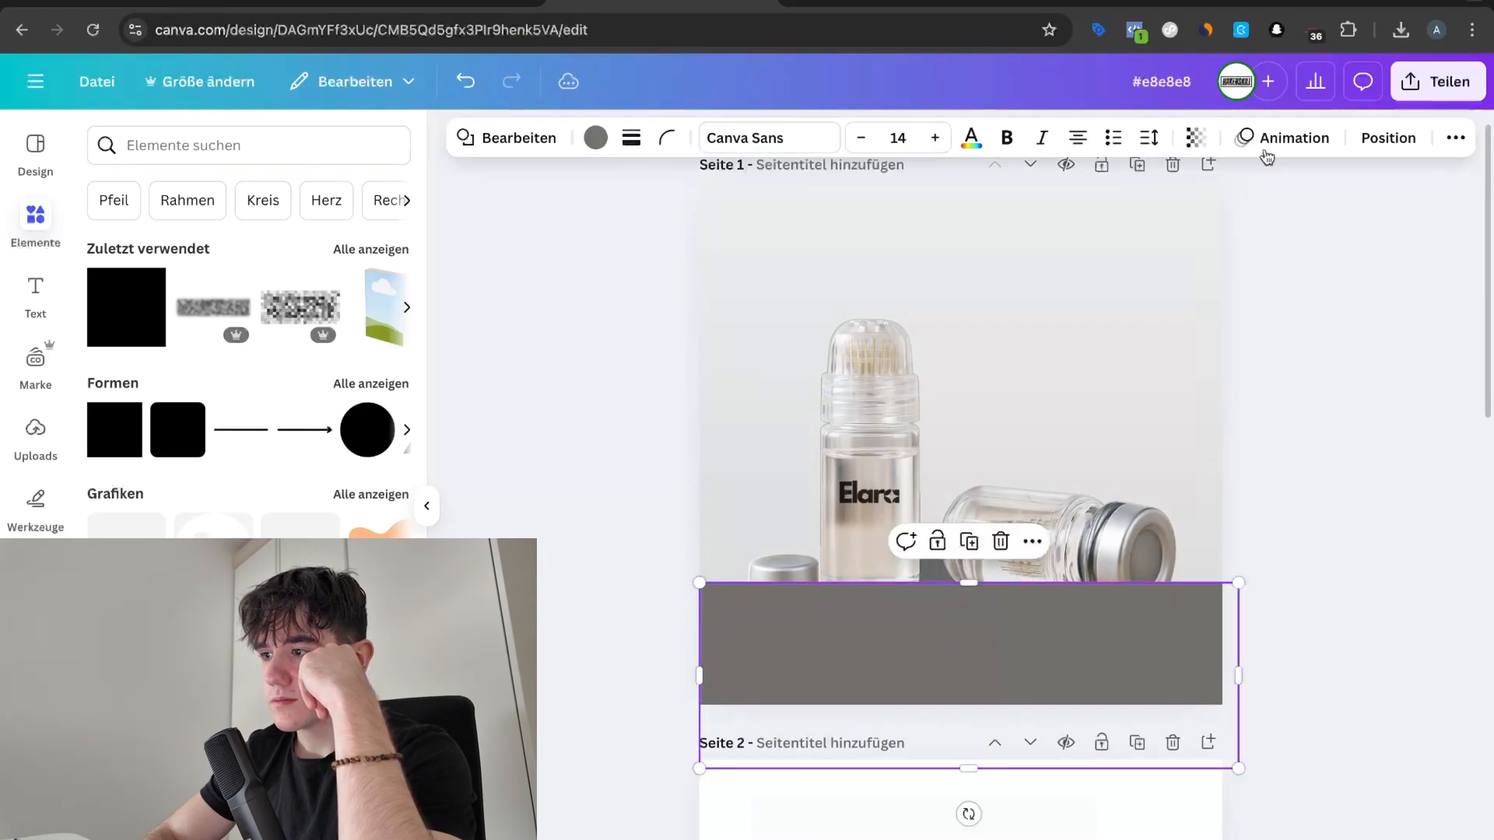
left_click(1350, 139)
left_click(330, 239)
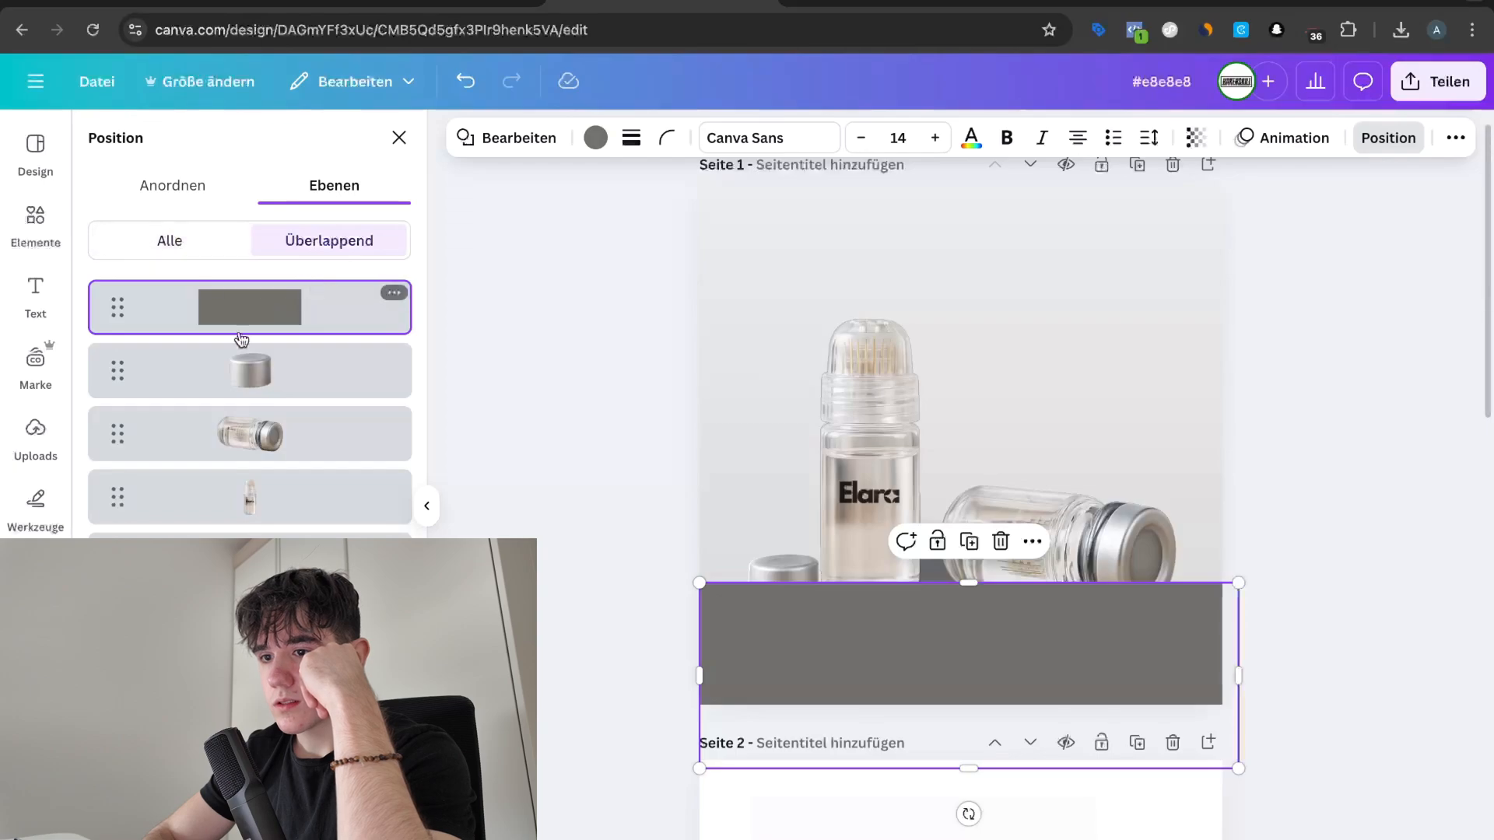
left_click_drag(241, 339, 243, 557)
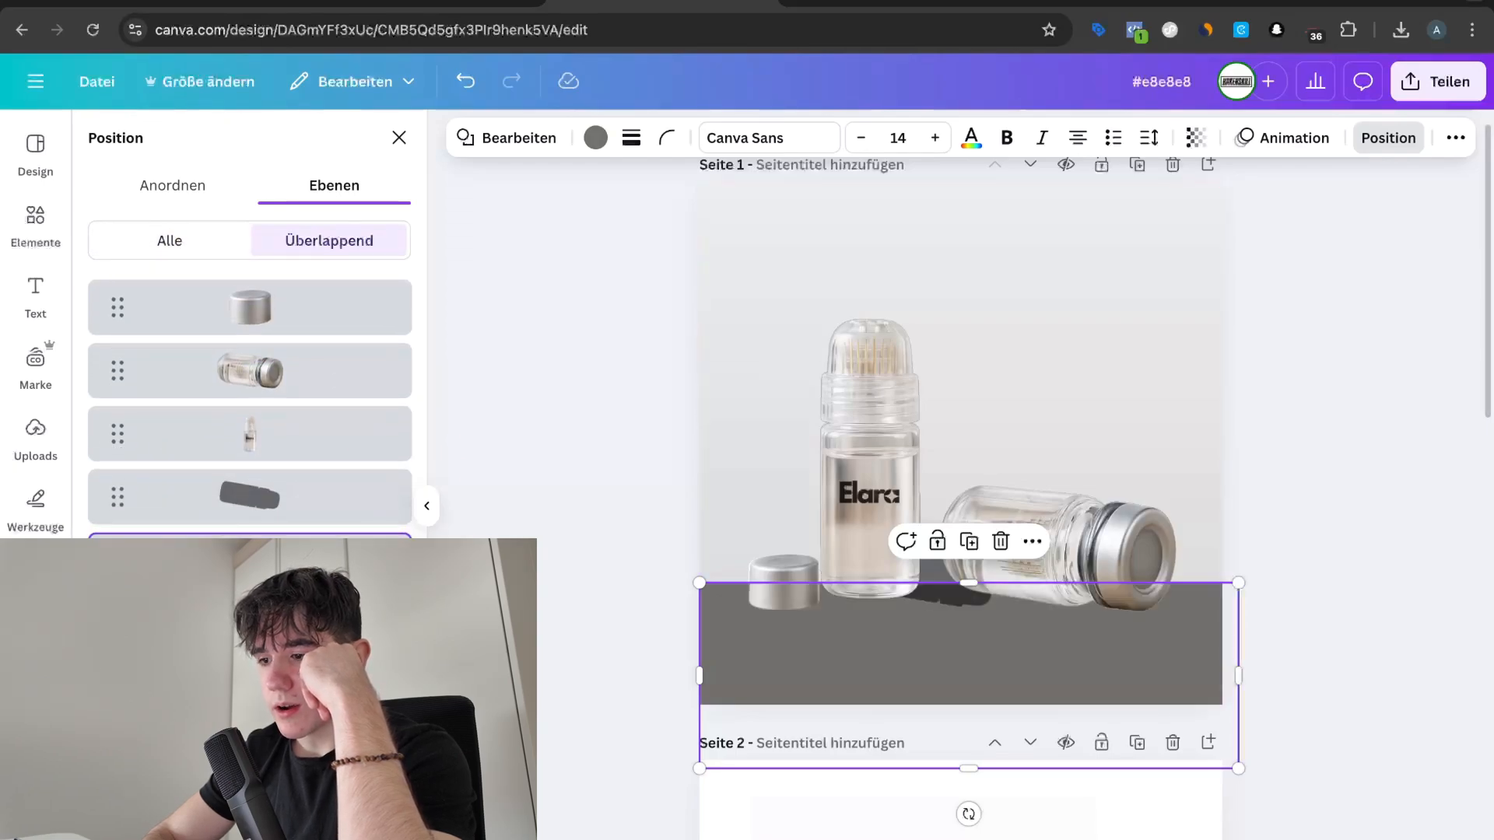
left_click(609, 648)
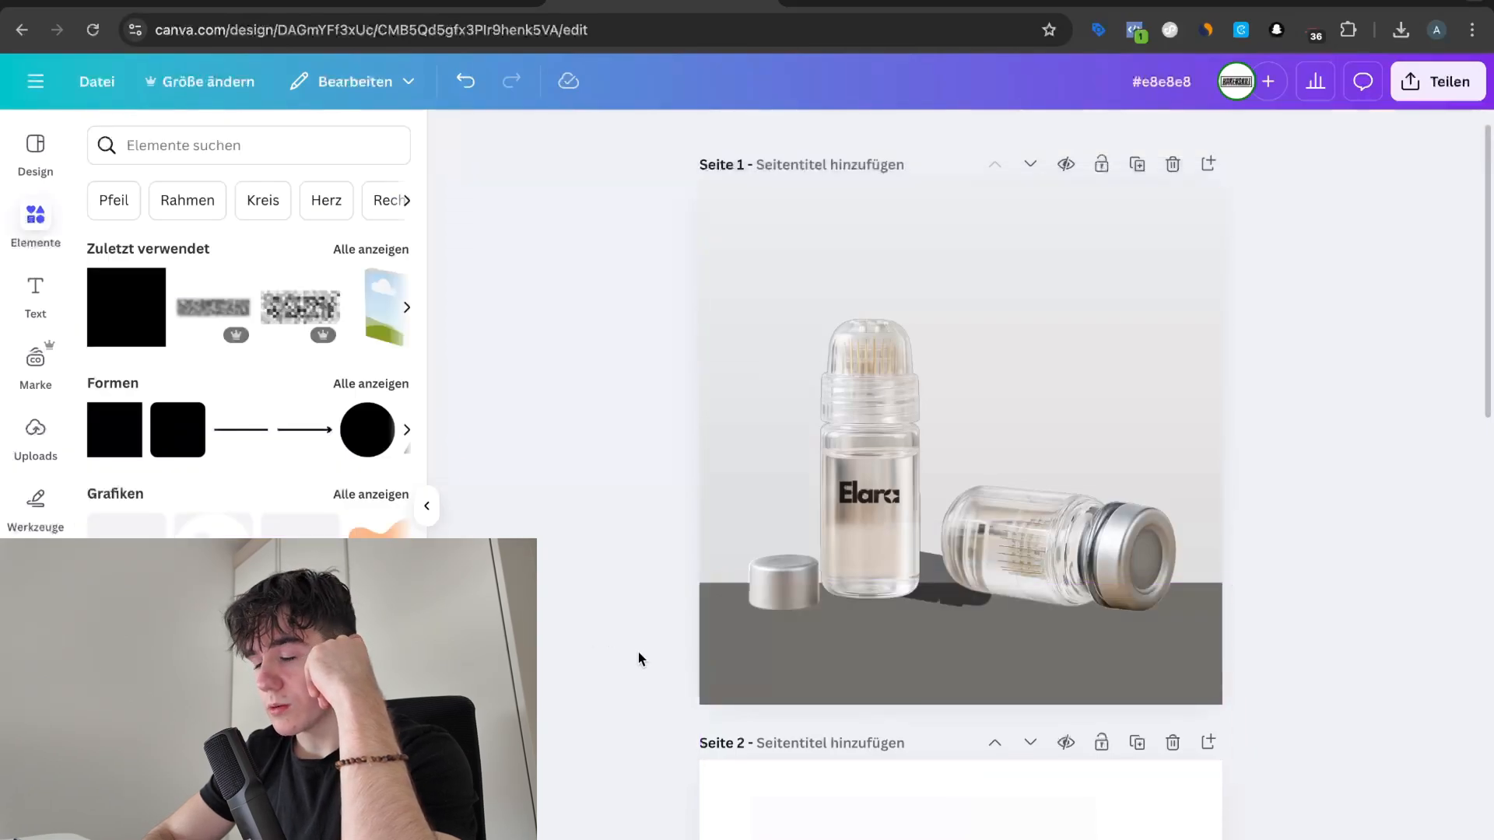
Step: Extend the grey band's upper edge further up, to just above the silver cap
left_click(736, 660)
left_click_drag(968, 583, 985, 545)
left_click(1274, 599)
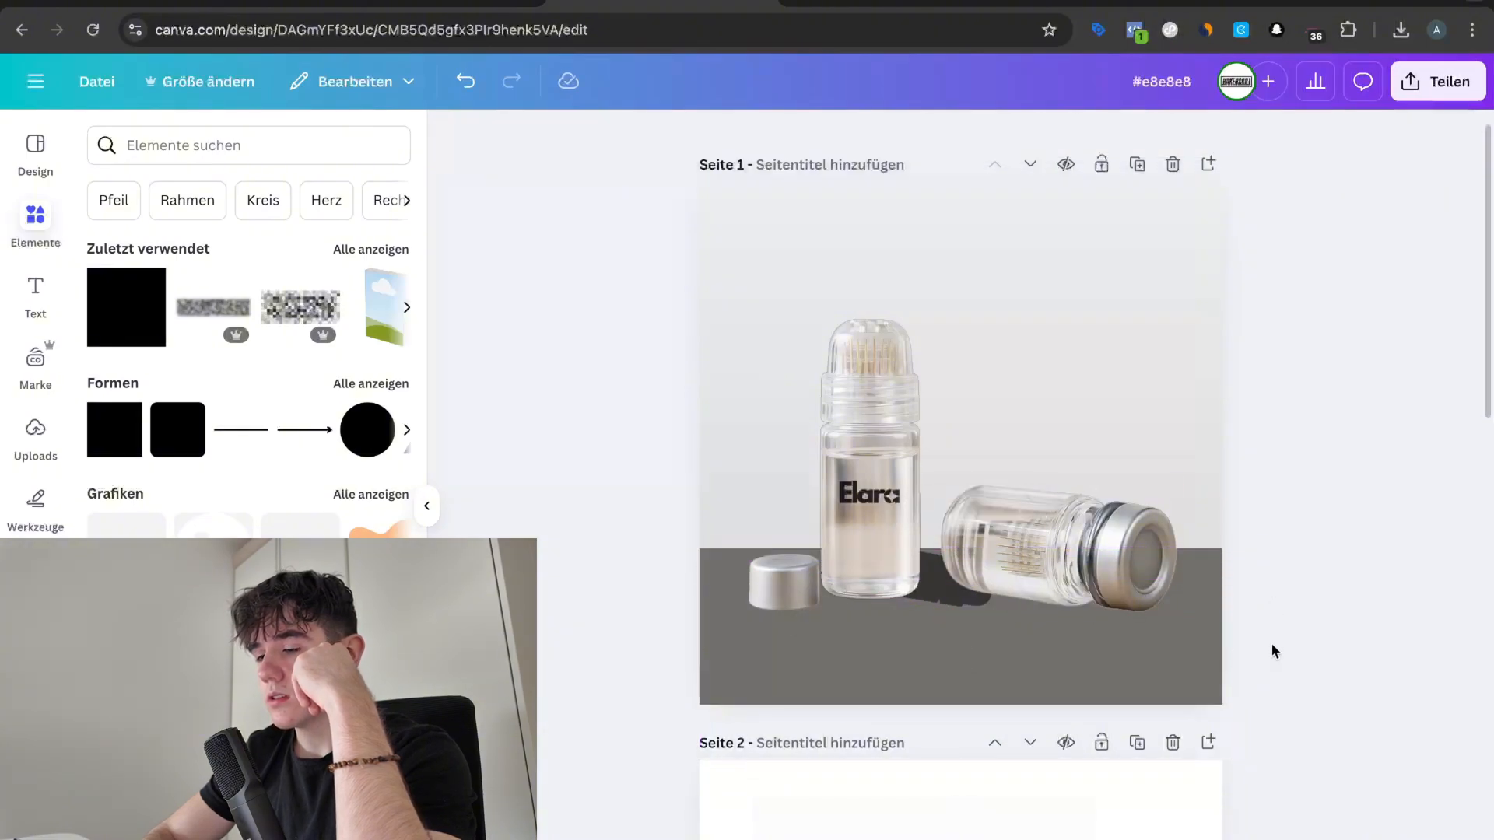
Step: Recolour the dark grey floor band on page 1 to a light grey solid fill
left_click(1190, 663)
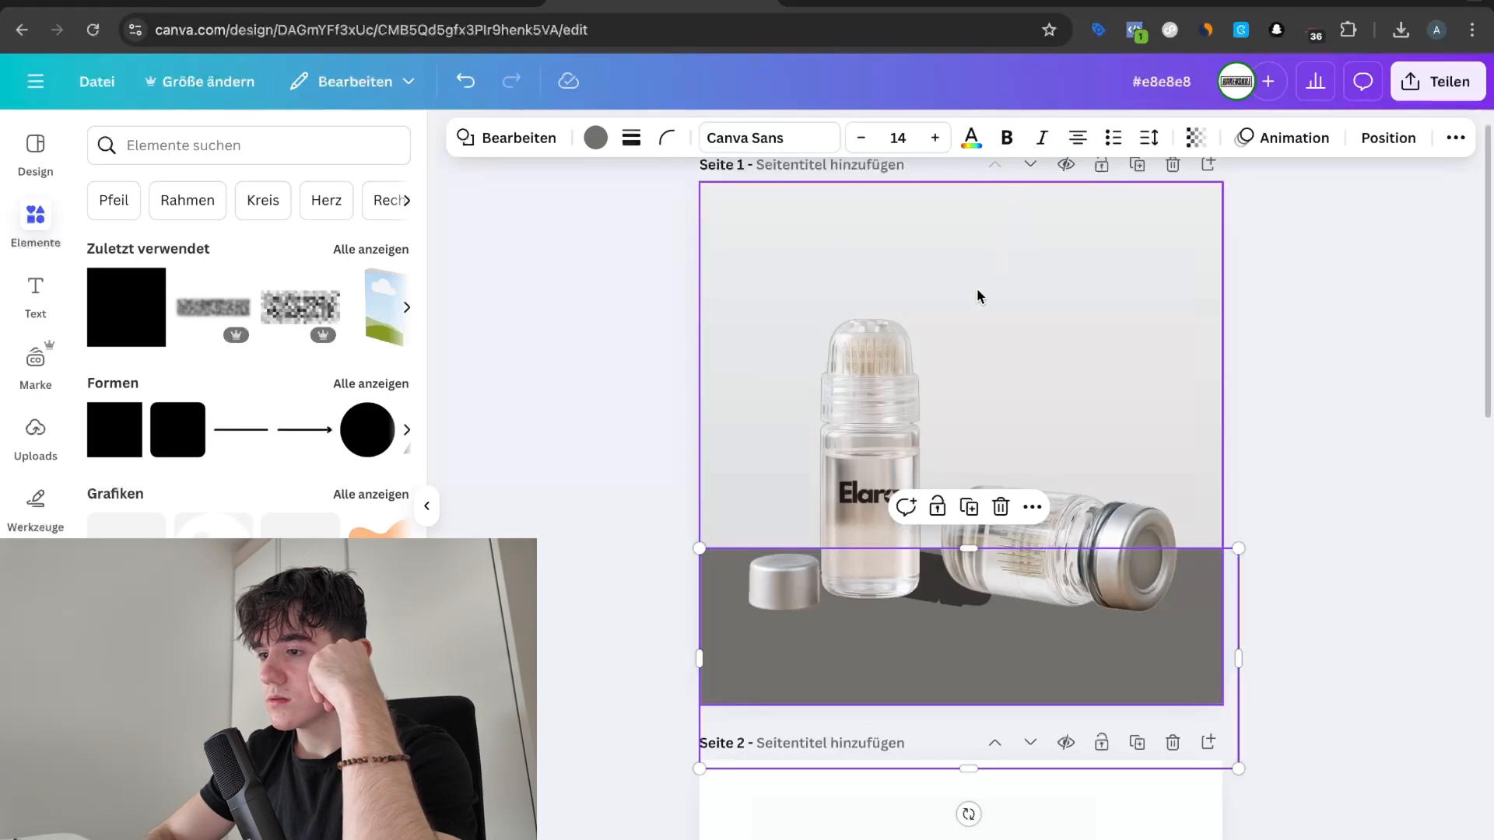
left_click(595, 138)
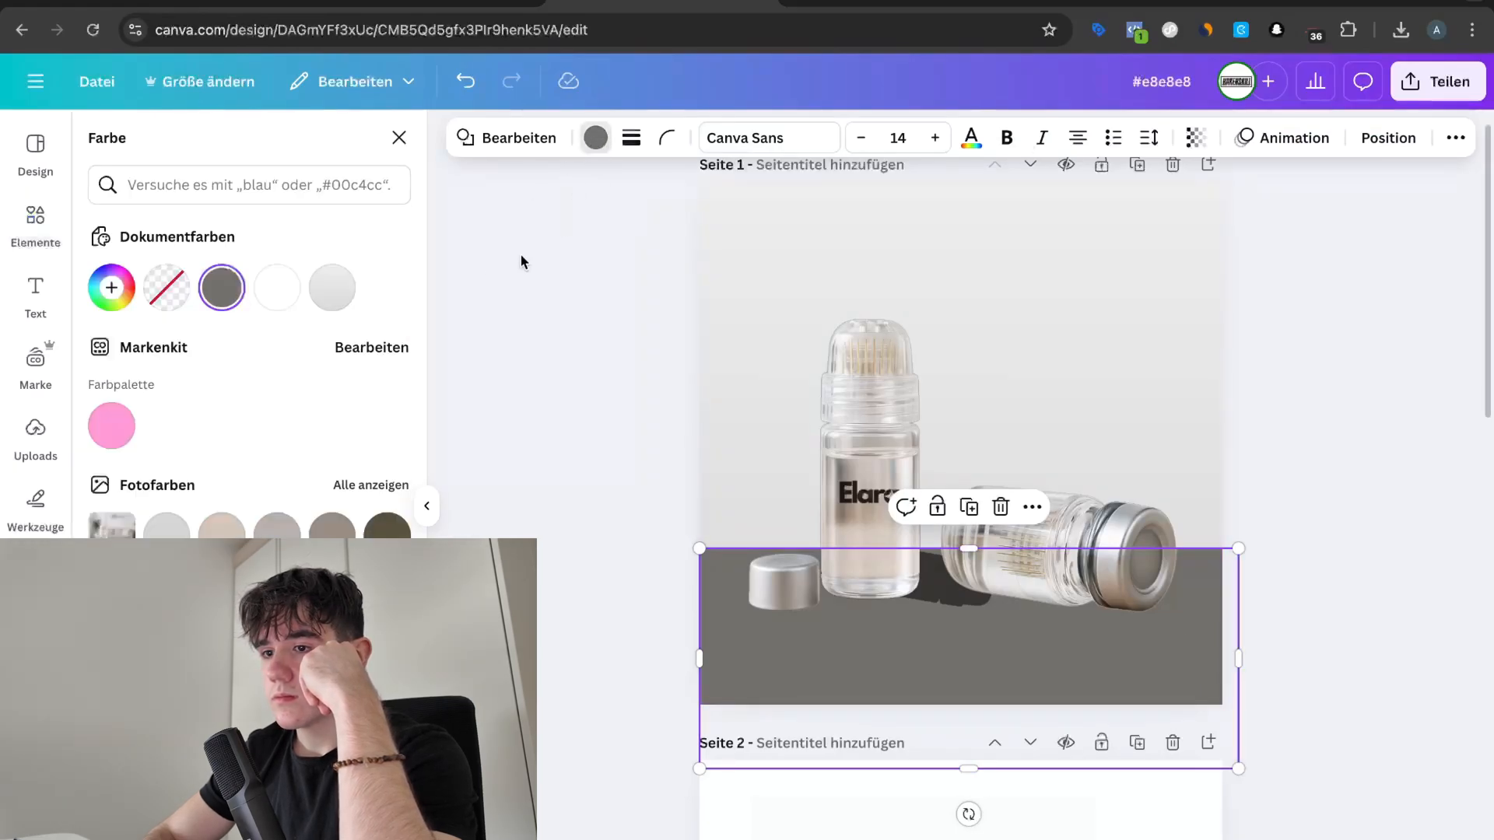
left_click(233, 302)
left_click_drag(117, 442, 54, 409)
left_click(573, 465)
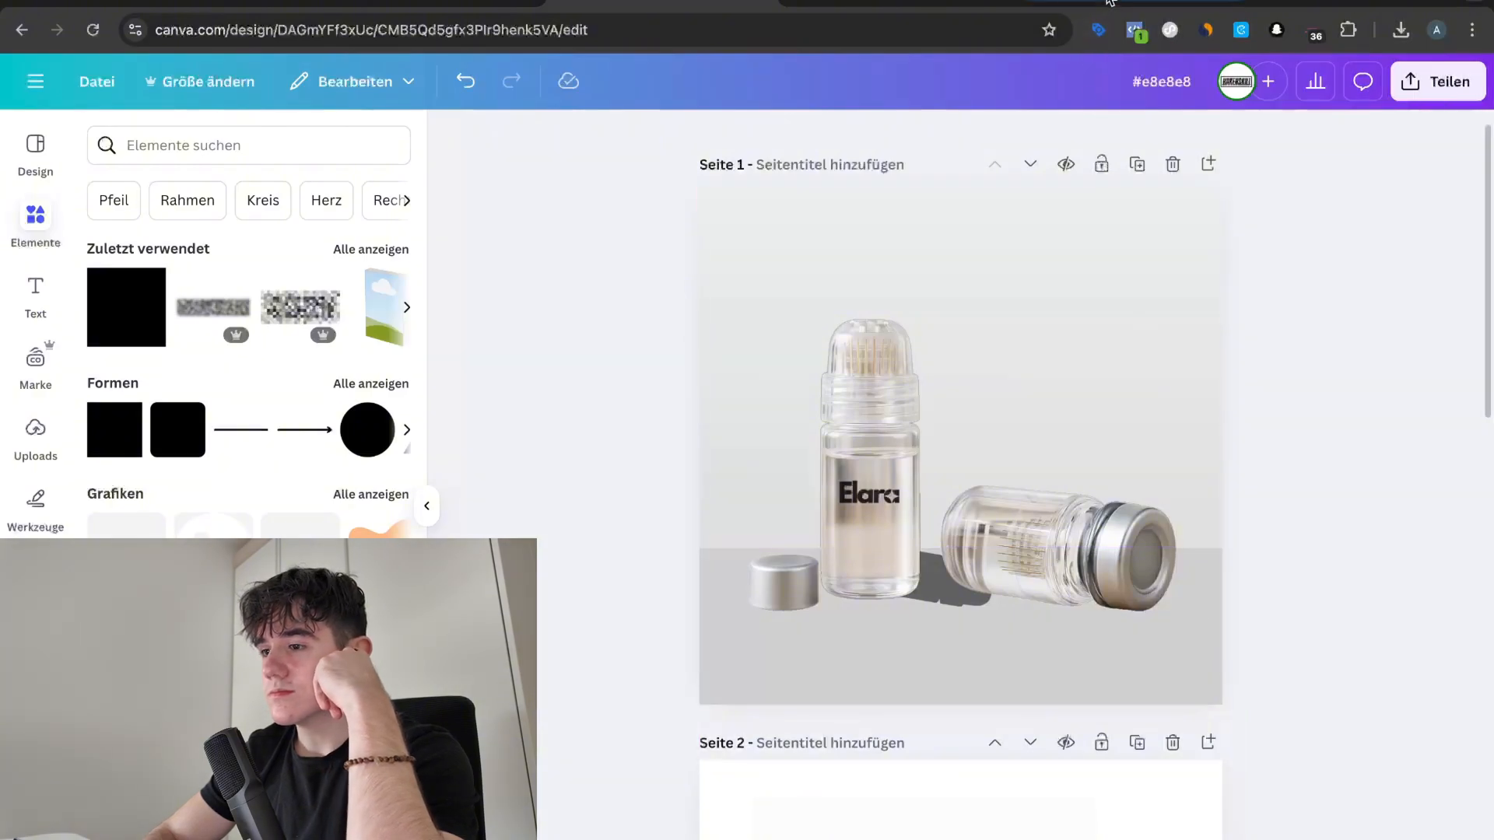
scroll(1025, 457, "up", 3)
scroll(1024, 452, "down", 3)
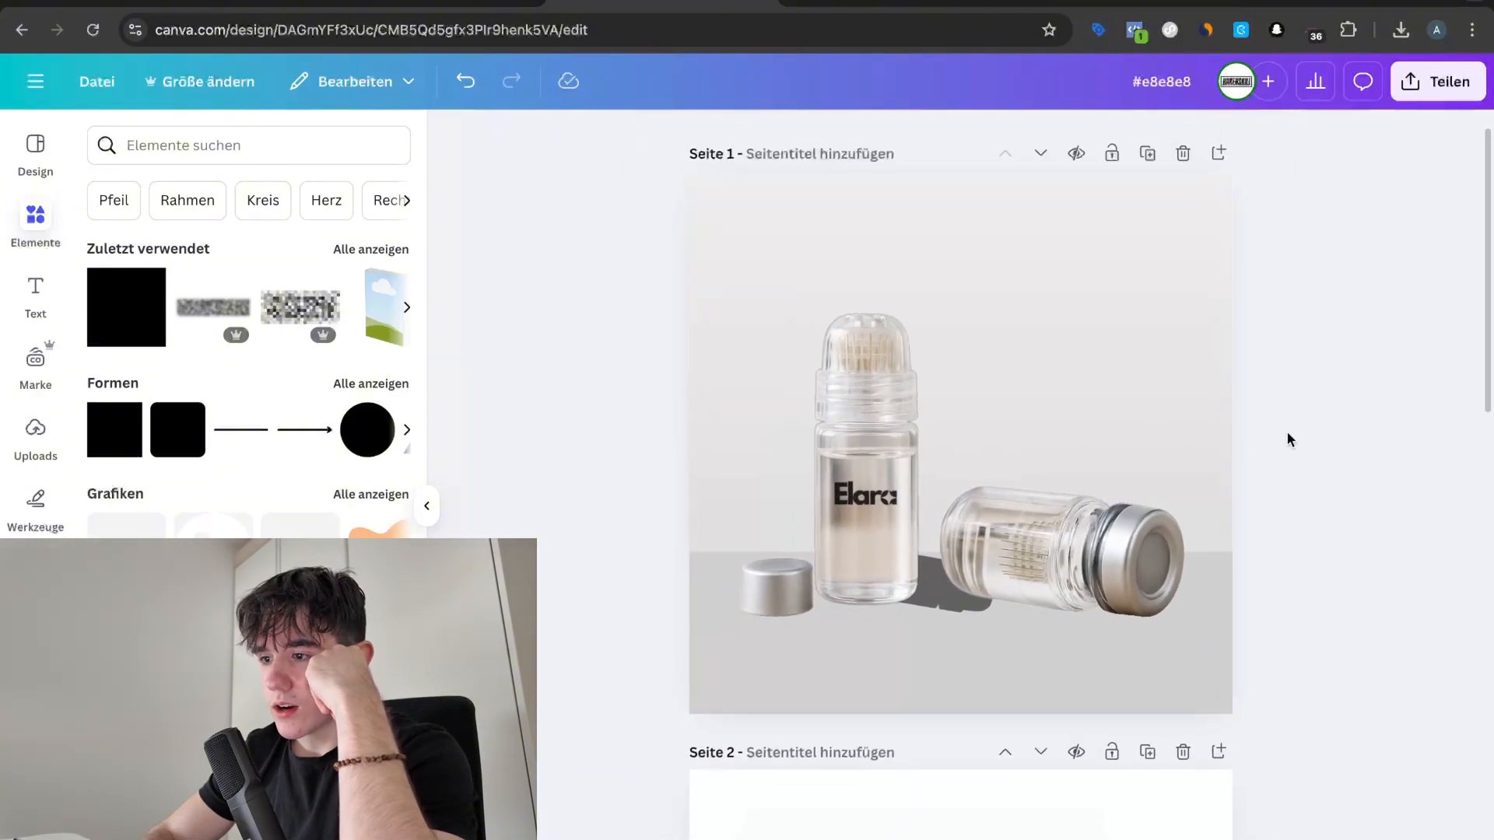
Step: Lighten the floor band's solid fill further to a very pale grey close to the backdrop
left_click(1149, 402)
left_click(977, 664)
left_click(595, 138)
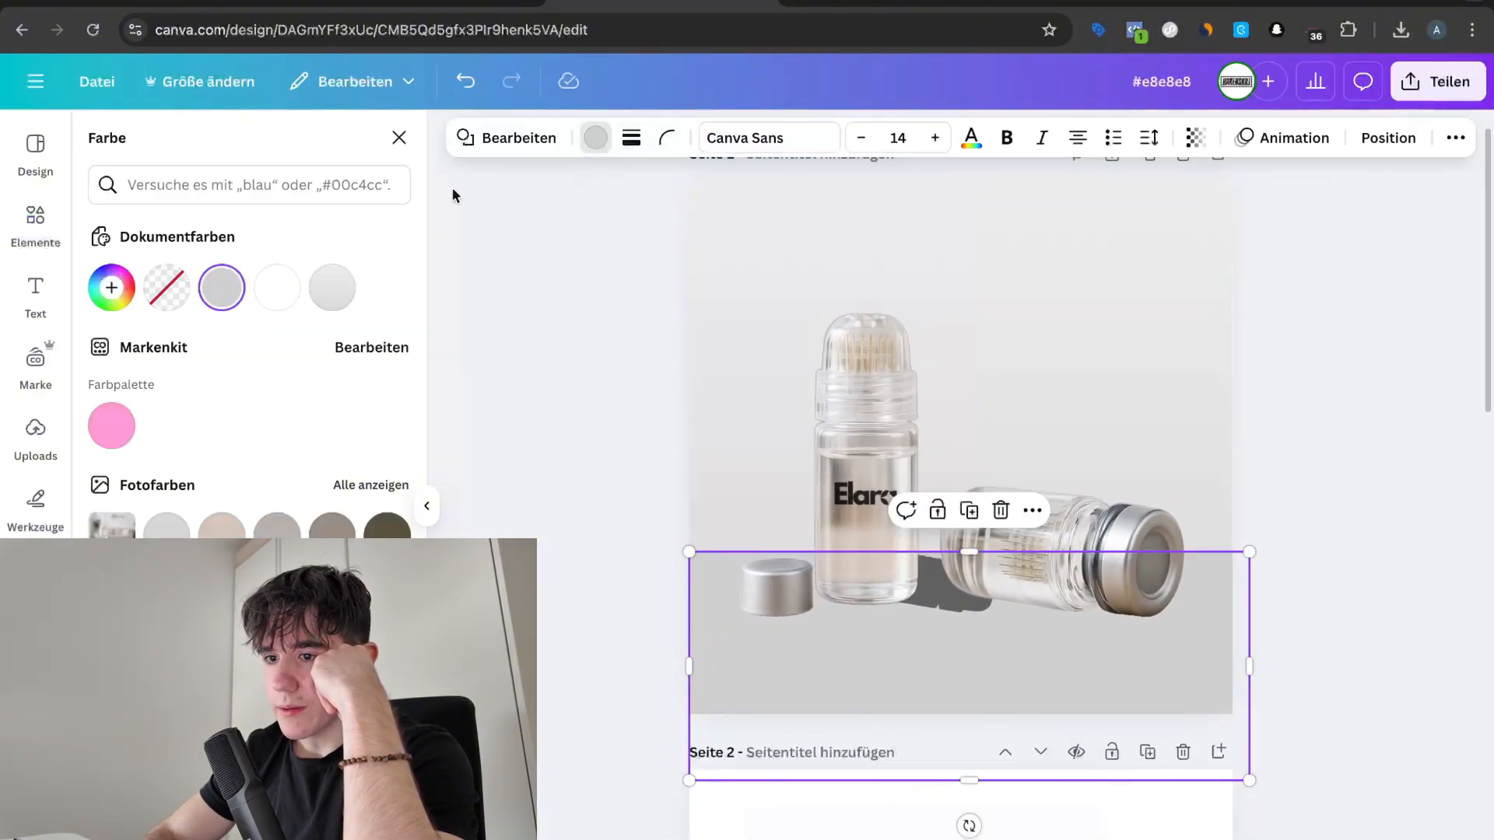
left_click(222, 287)
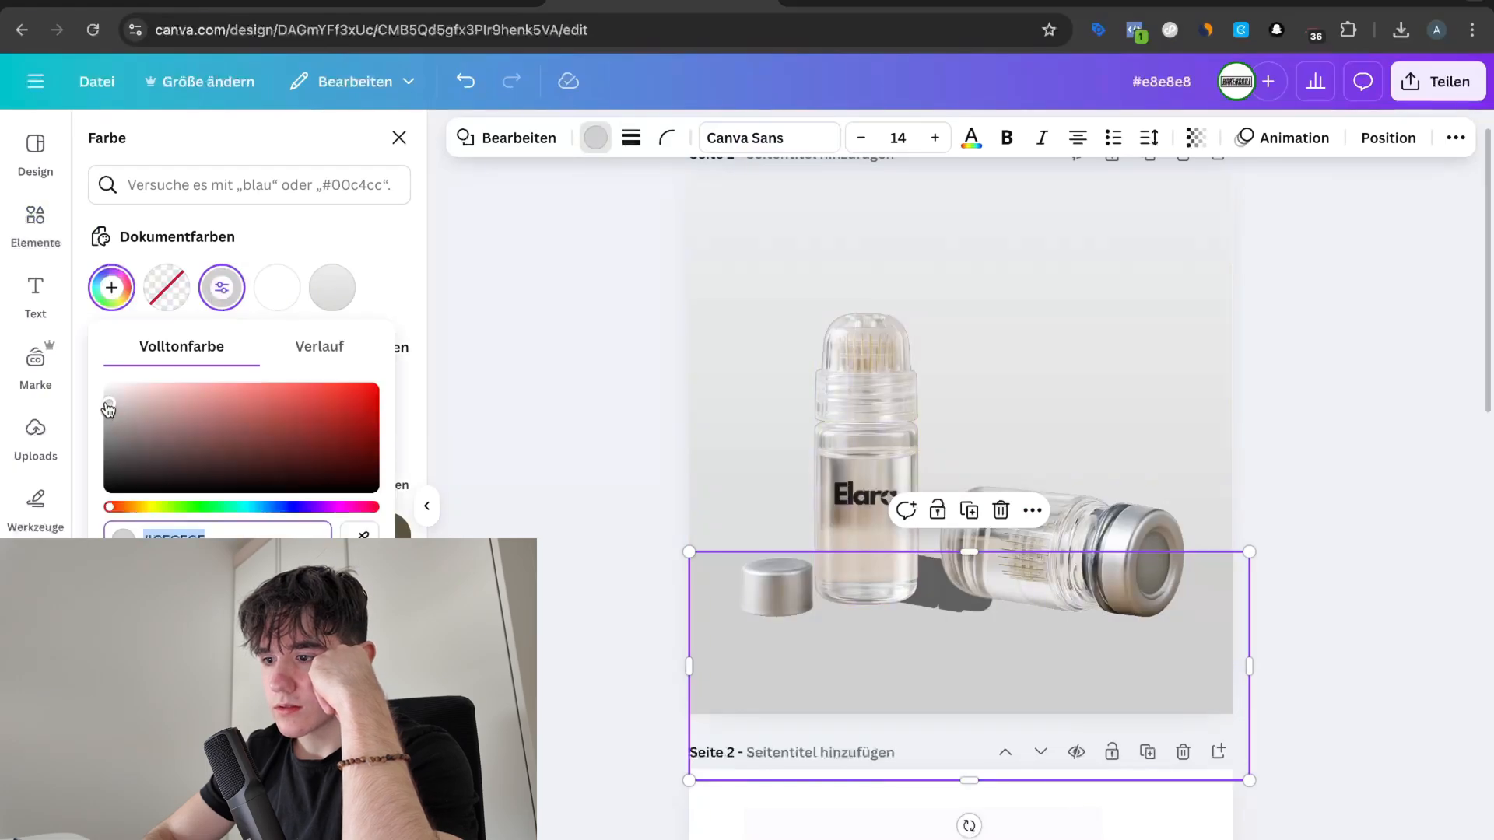
left_click_drag(108, 410, 98, 391)
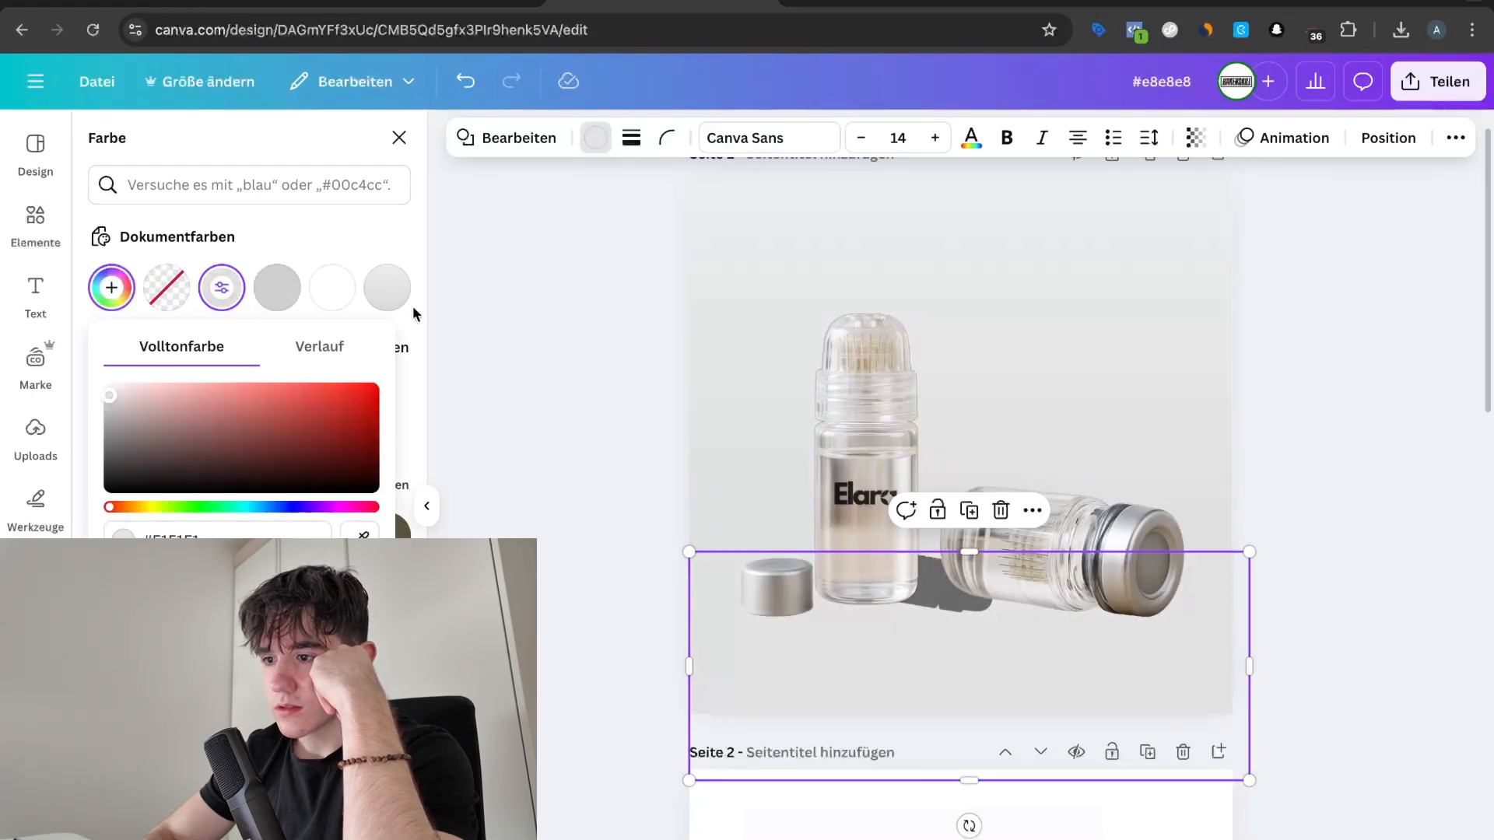
left_click(515, 395)
scroll(666, 589, "up", 4)
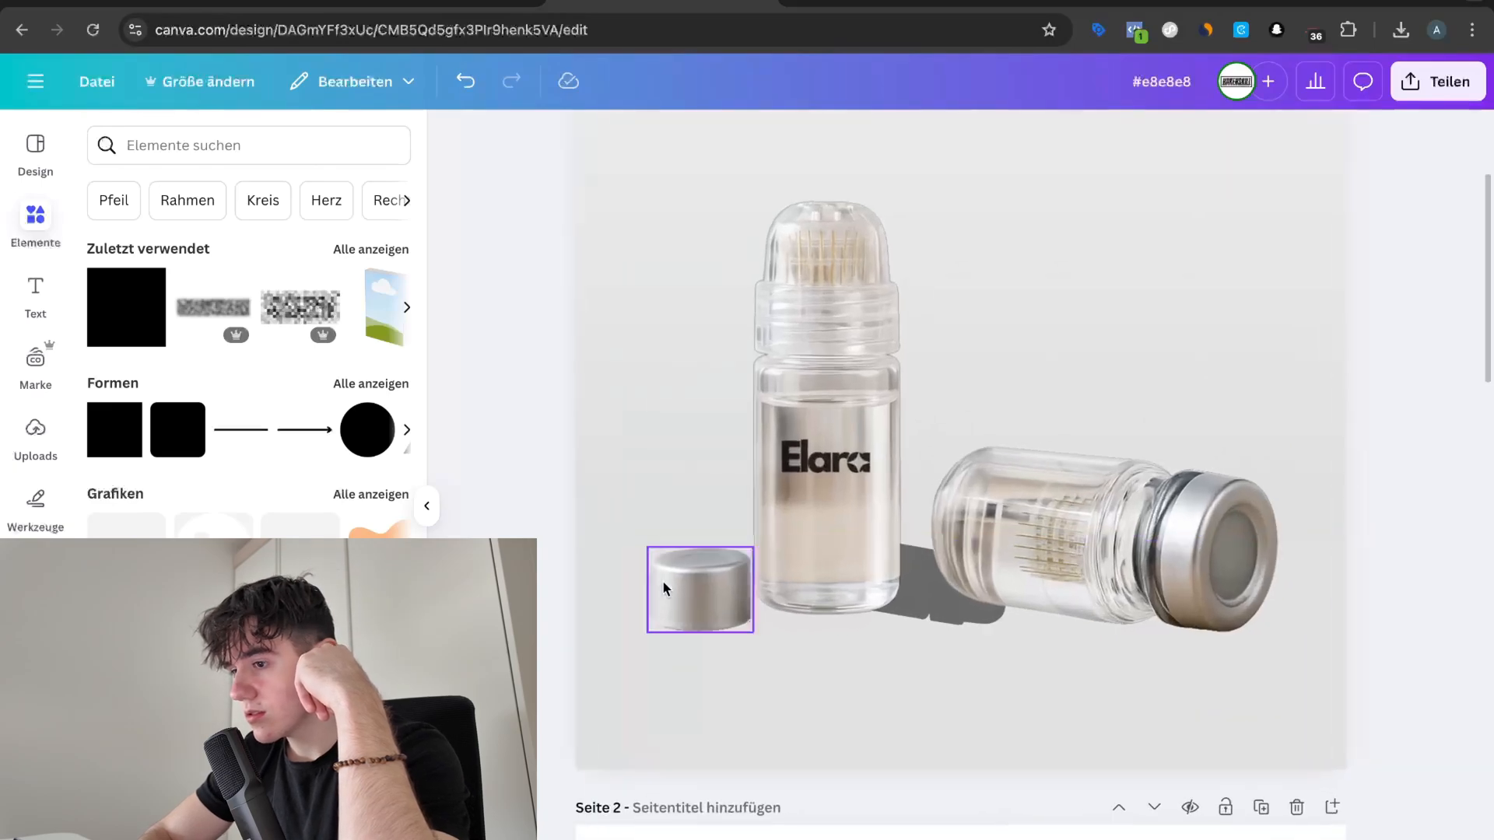
Step: Select the gradient rectangle layered beneath the floor band and shorten it so its lower edge meets the band's upper edge
left_click(690, 427)
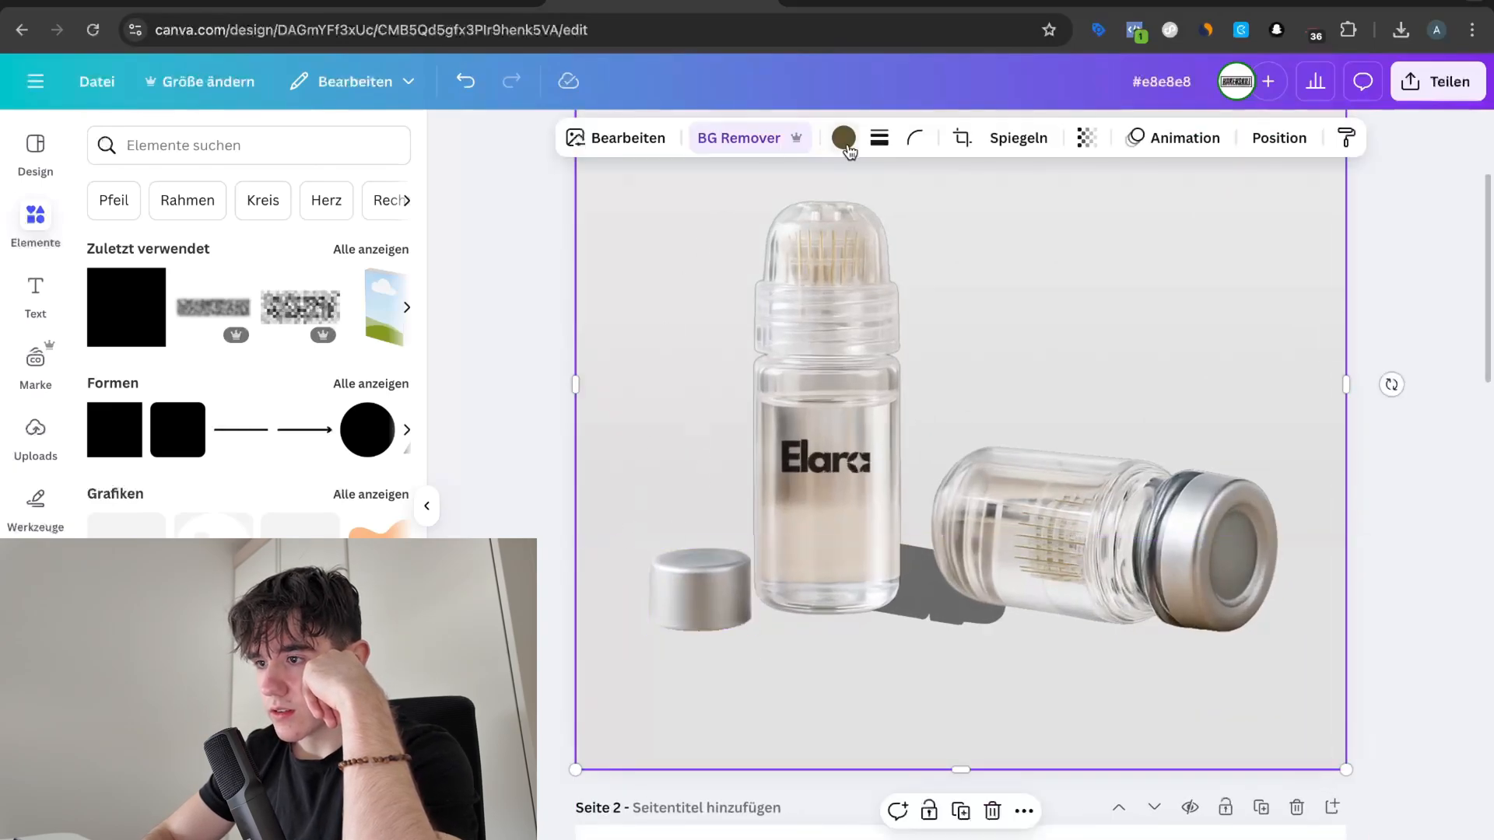
left_click(1278, 138)
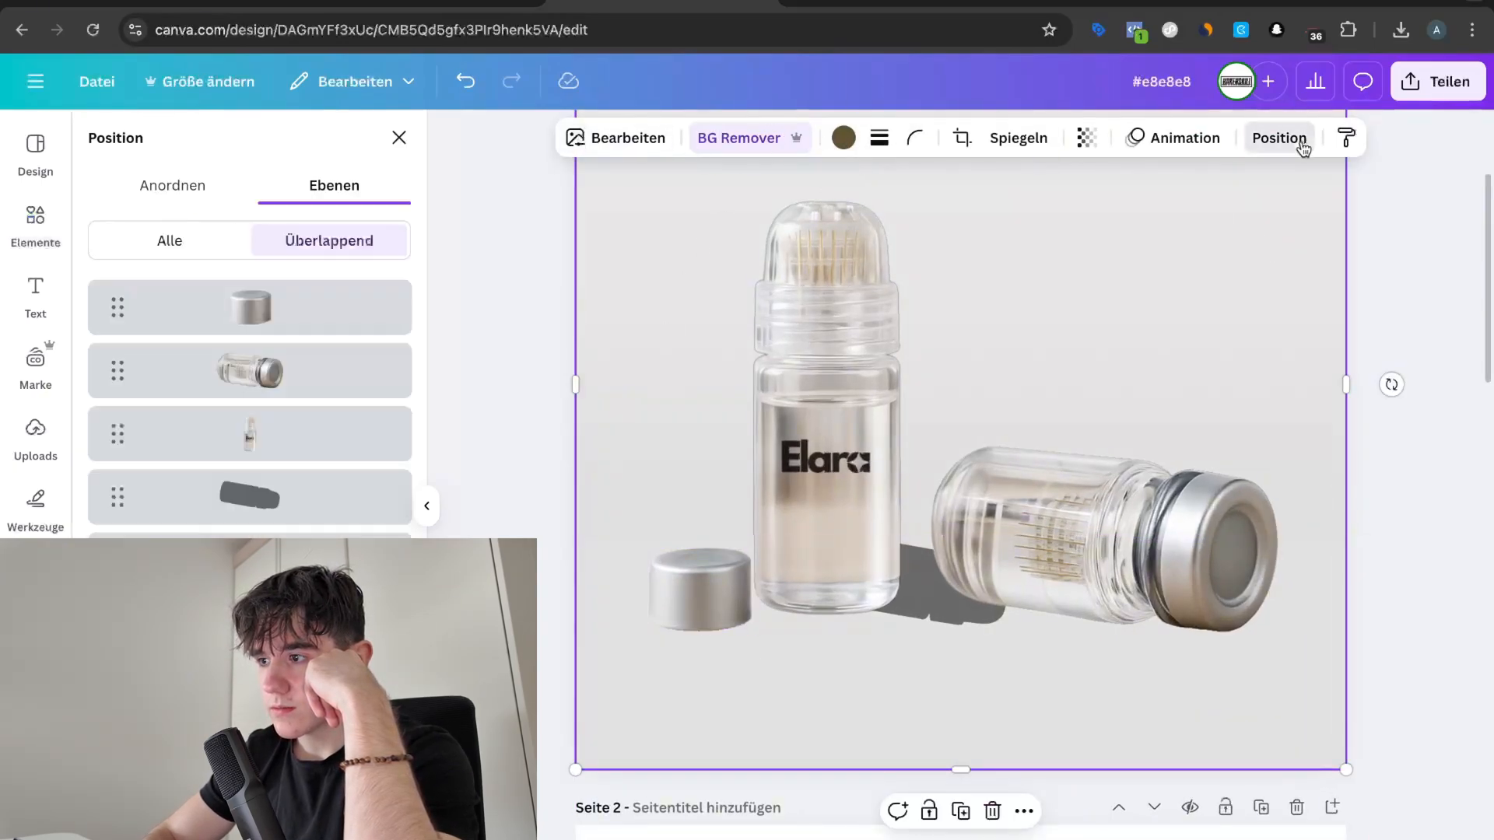
left_click(257, 562)
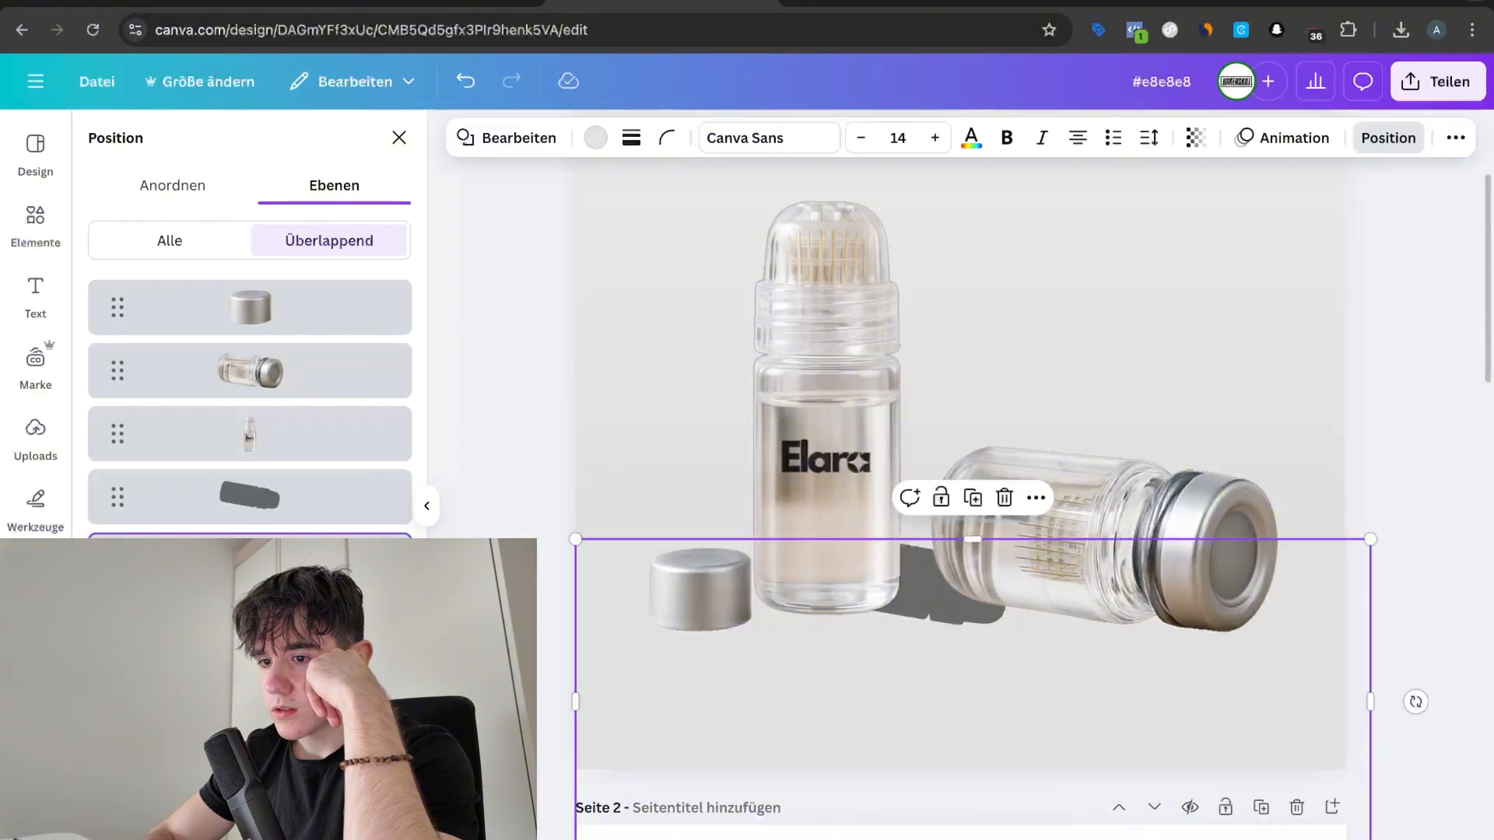
left_click(257, 623)
left_click(594, 138)
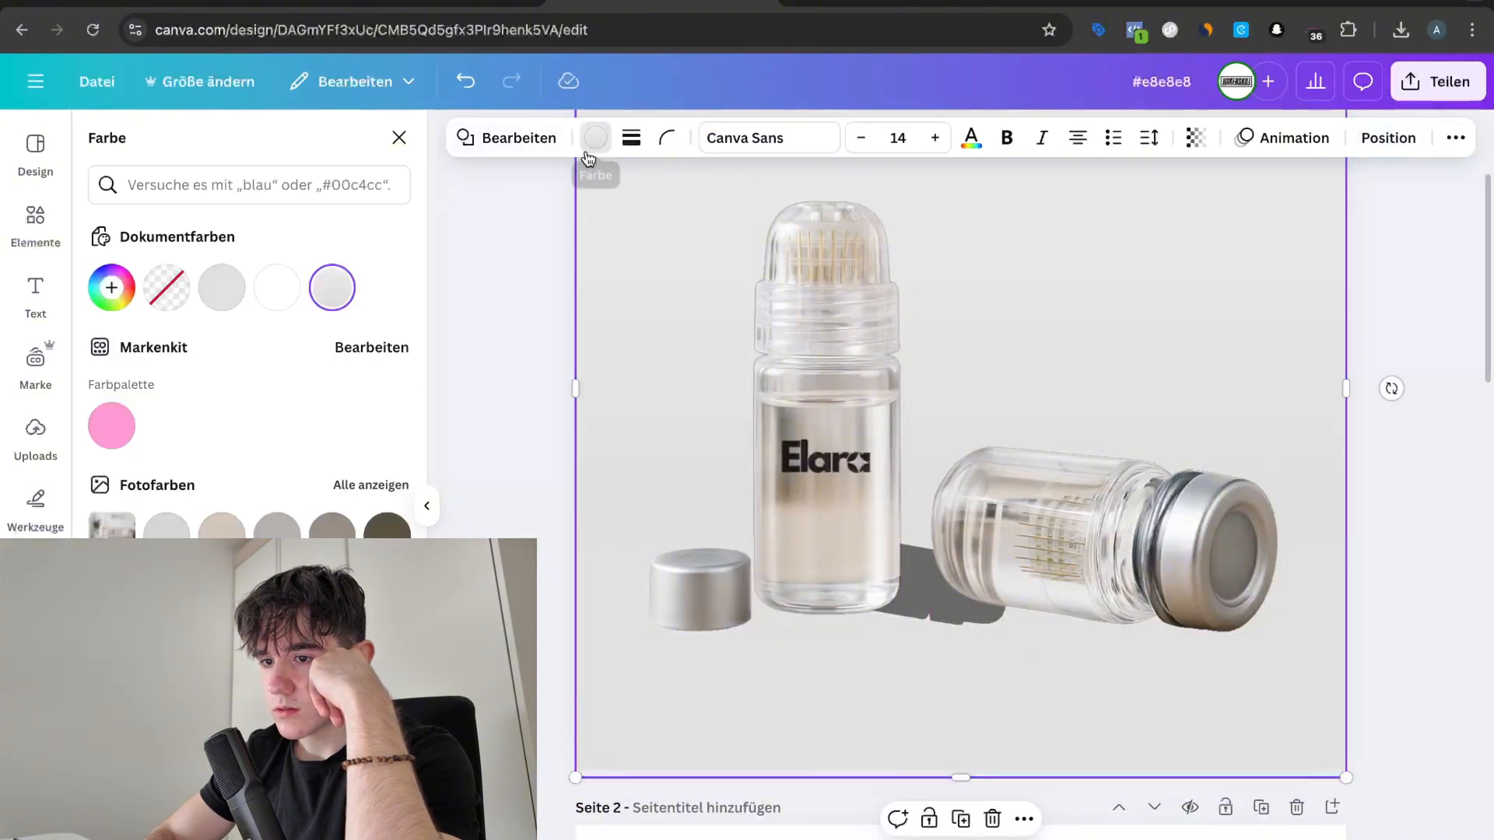
left_click(332, 287)
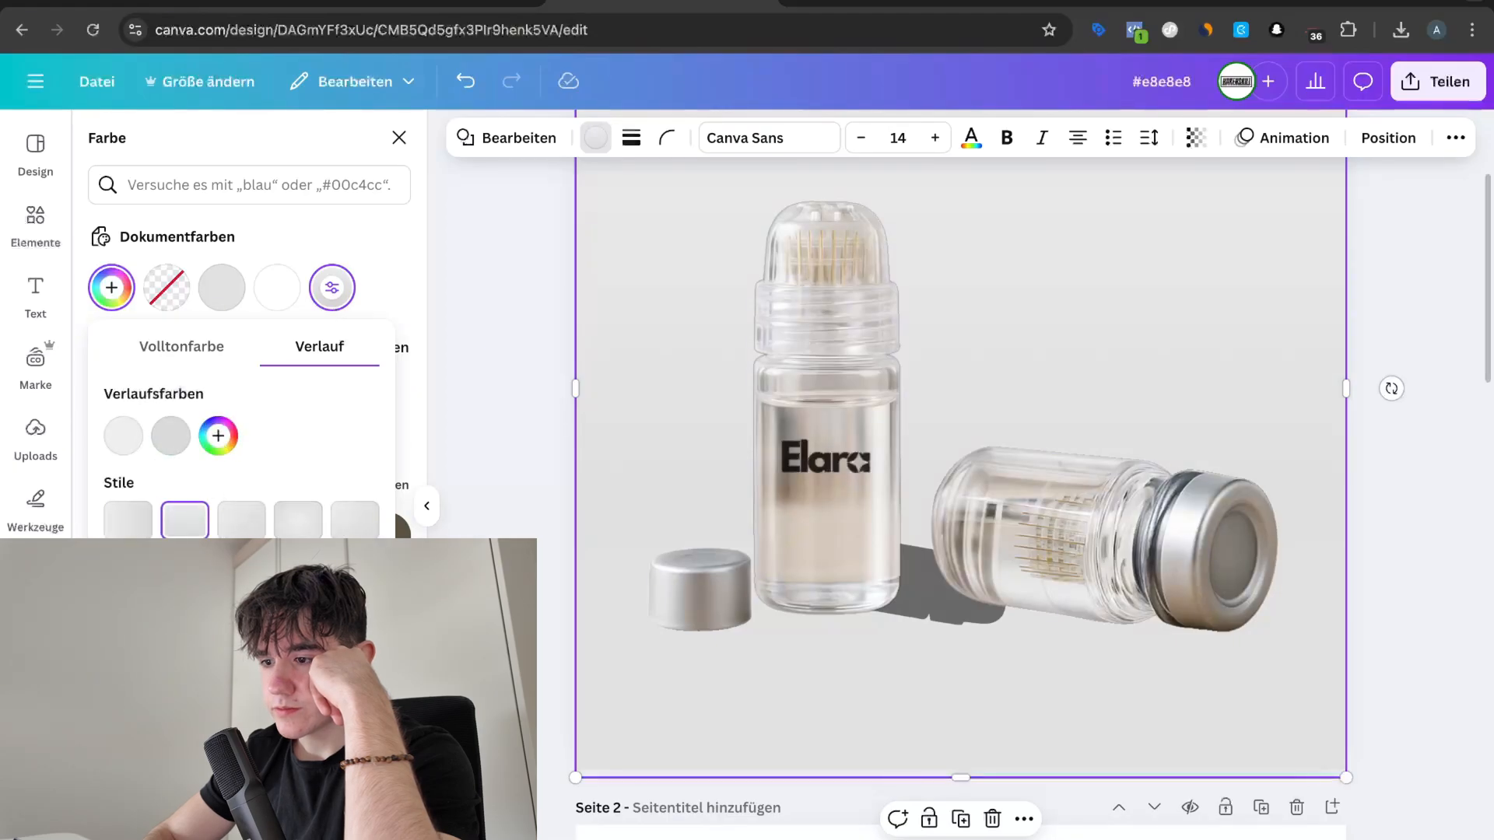
left_click_drag(959, 776, 958, 535)
left_click(529, 611)
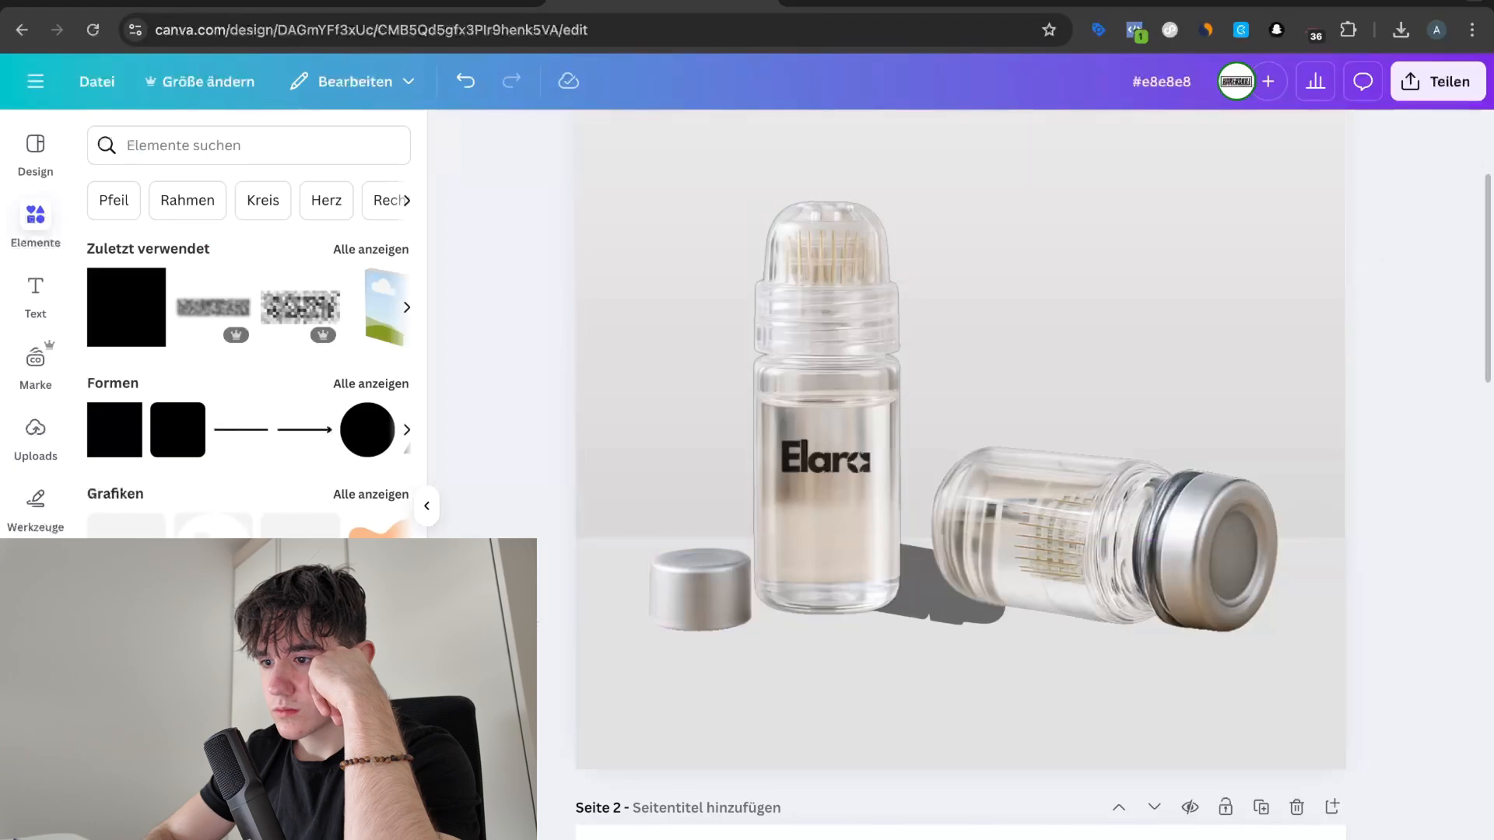
Step: Inspect the transition between the gradient backdrop and the floor band and check their overlapping layers
scroll(529, 611, "down", 3)
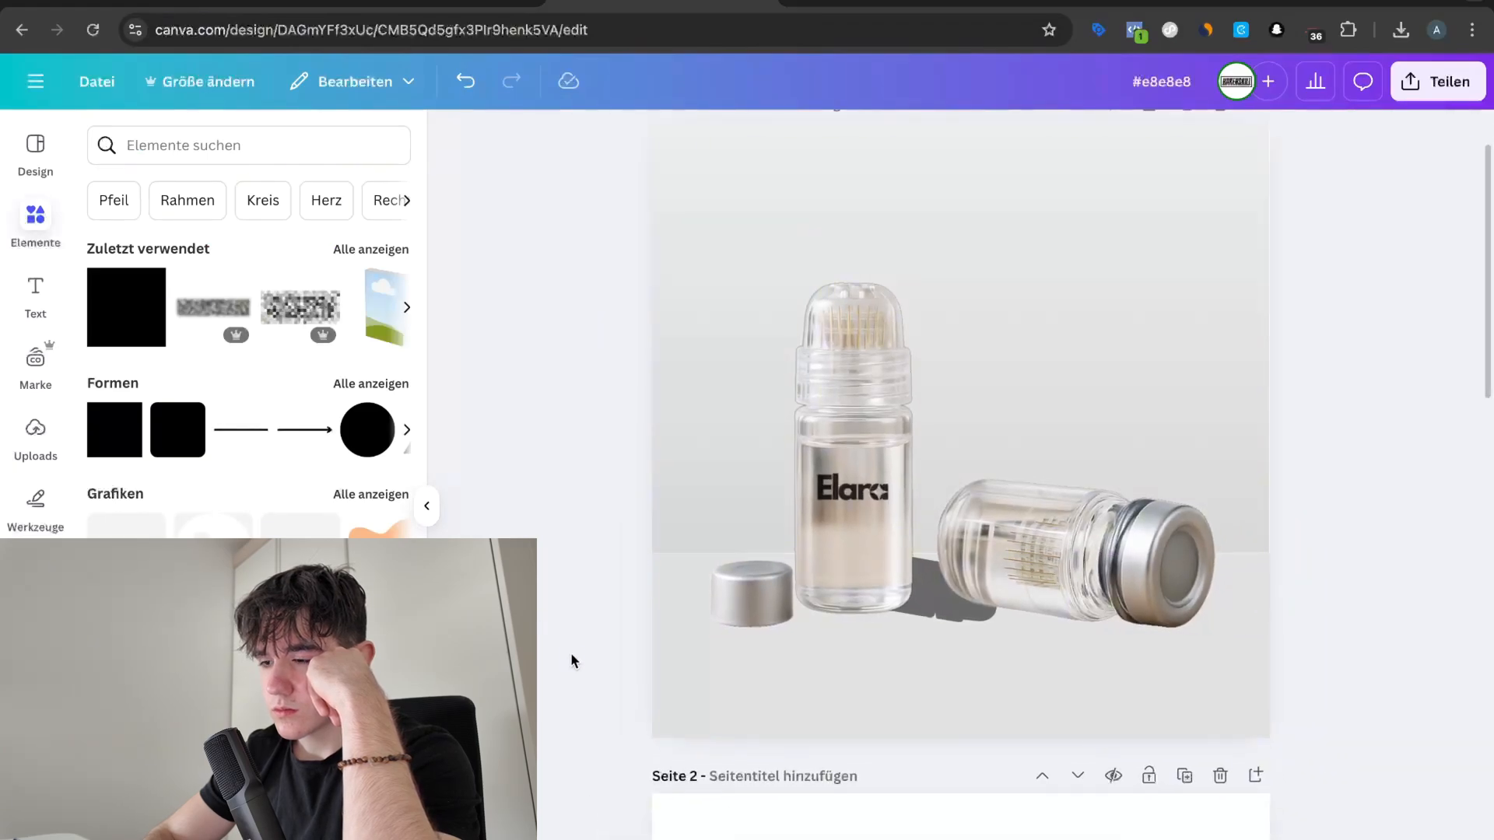
scroll(753, 610, "up", 3)
scroll(1436, 613, "down", 3)
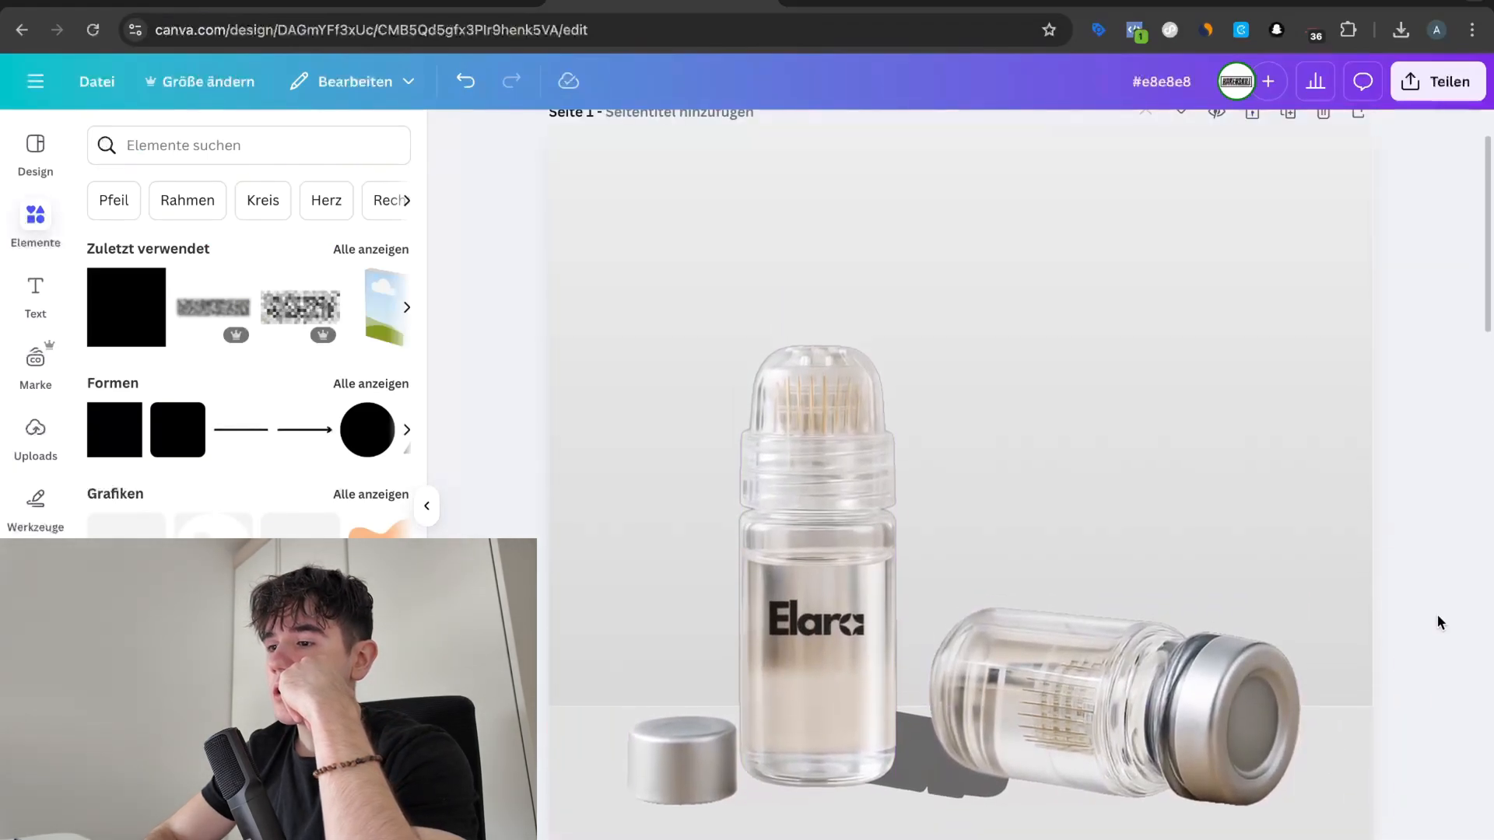
scroll(1010, 707, "up", 3)
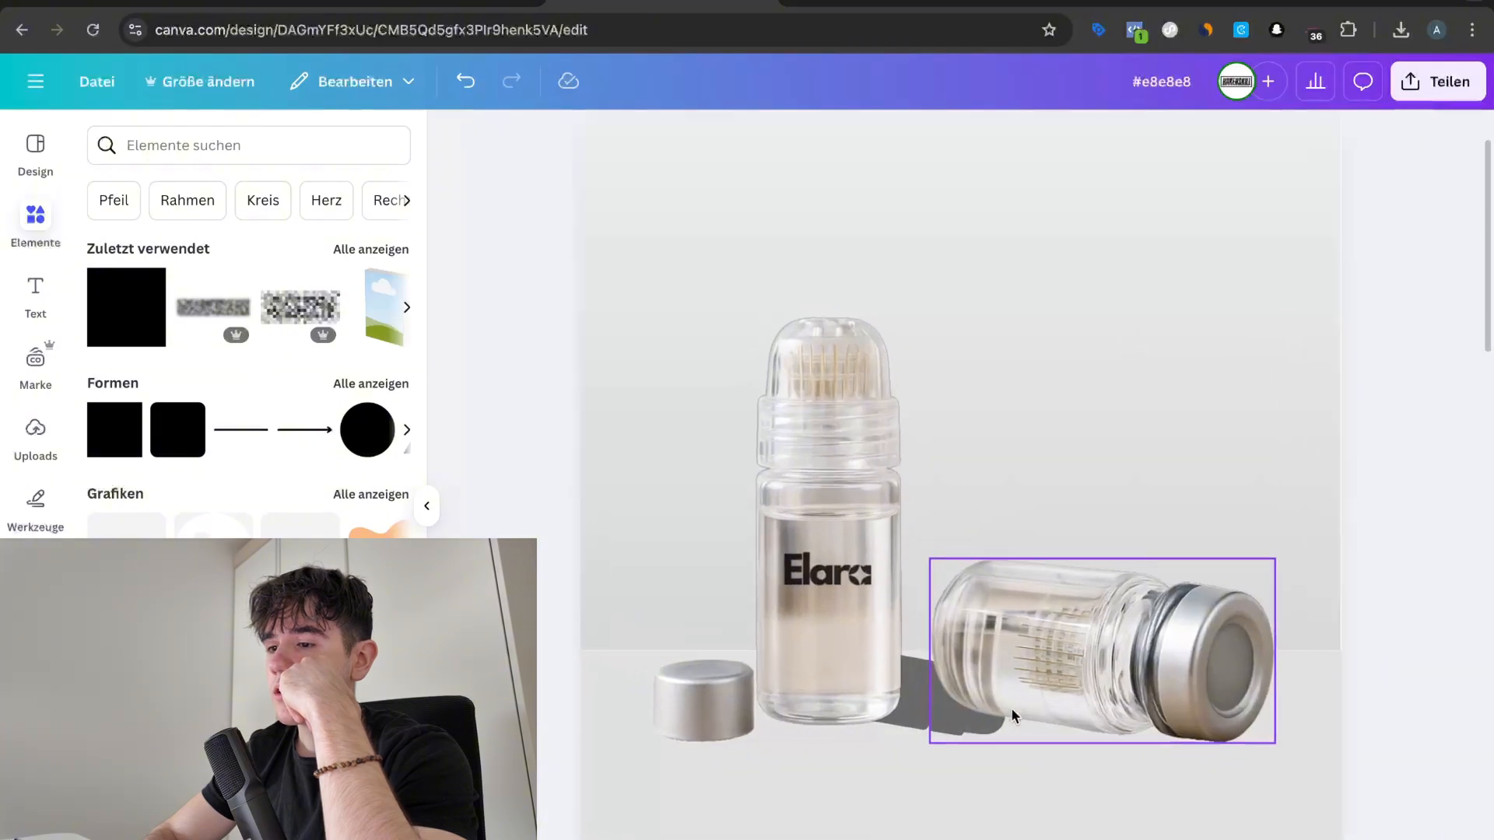
left_click(646, 633)
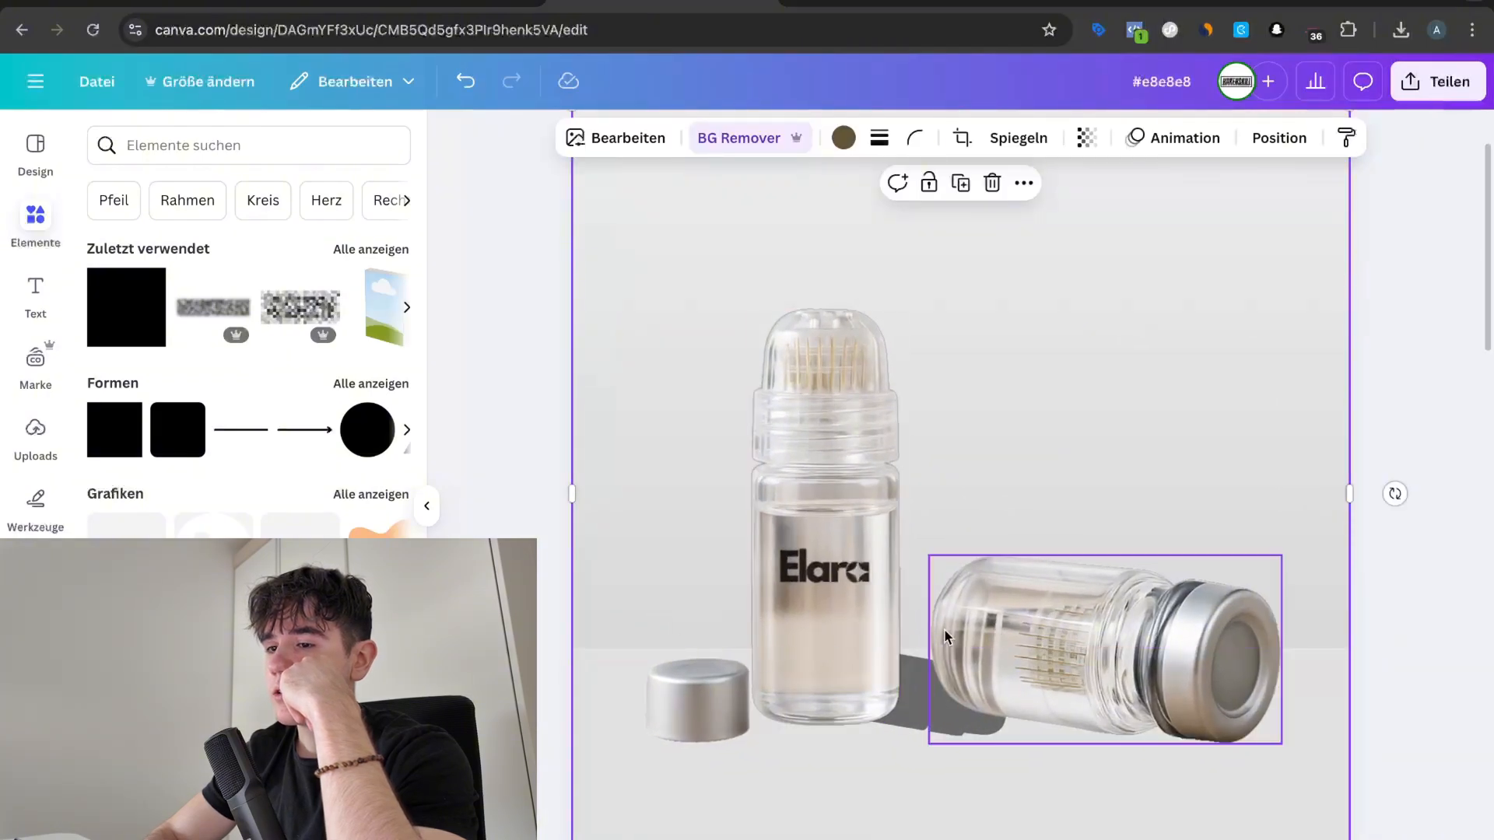
left_click(1279, 138)
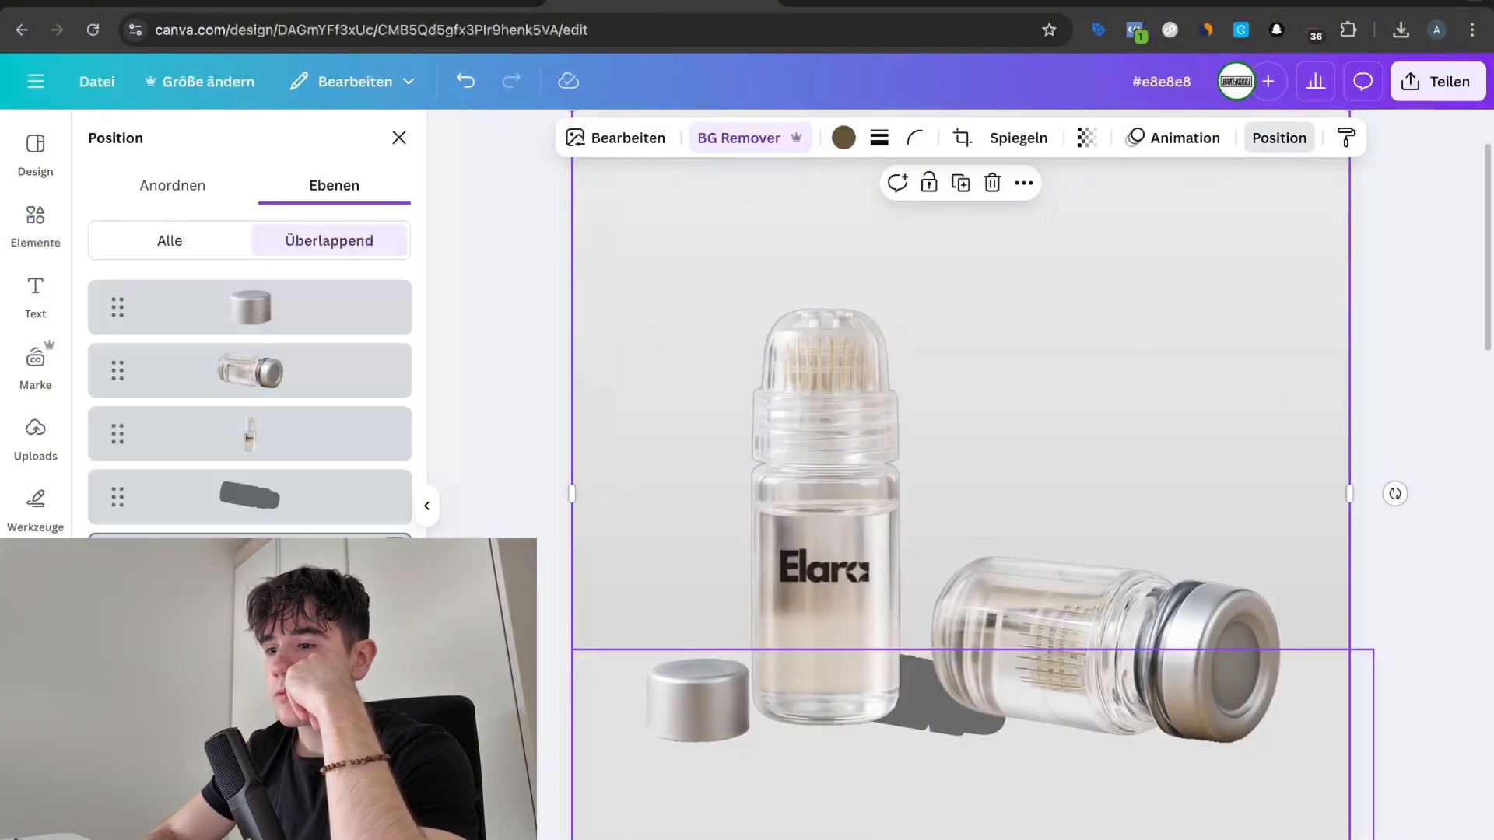
left_click(1003, 777)
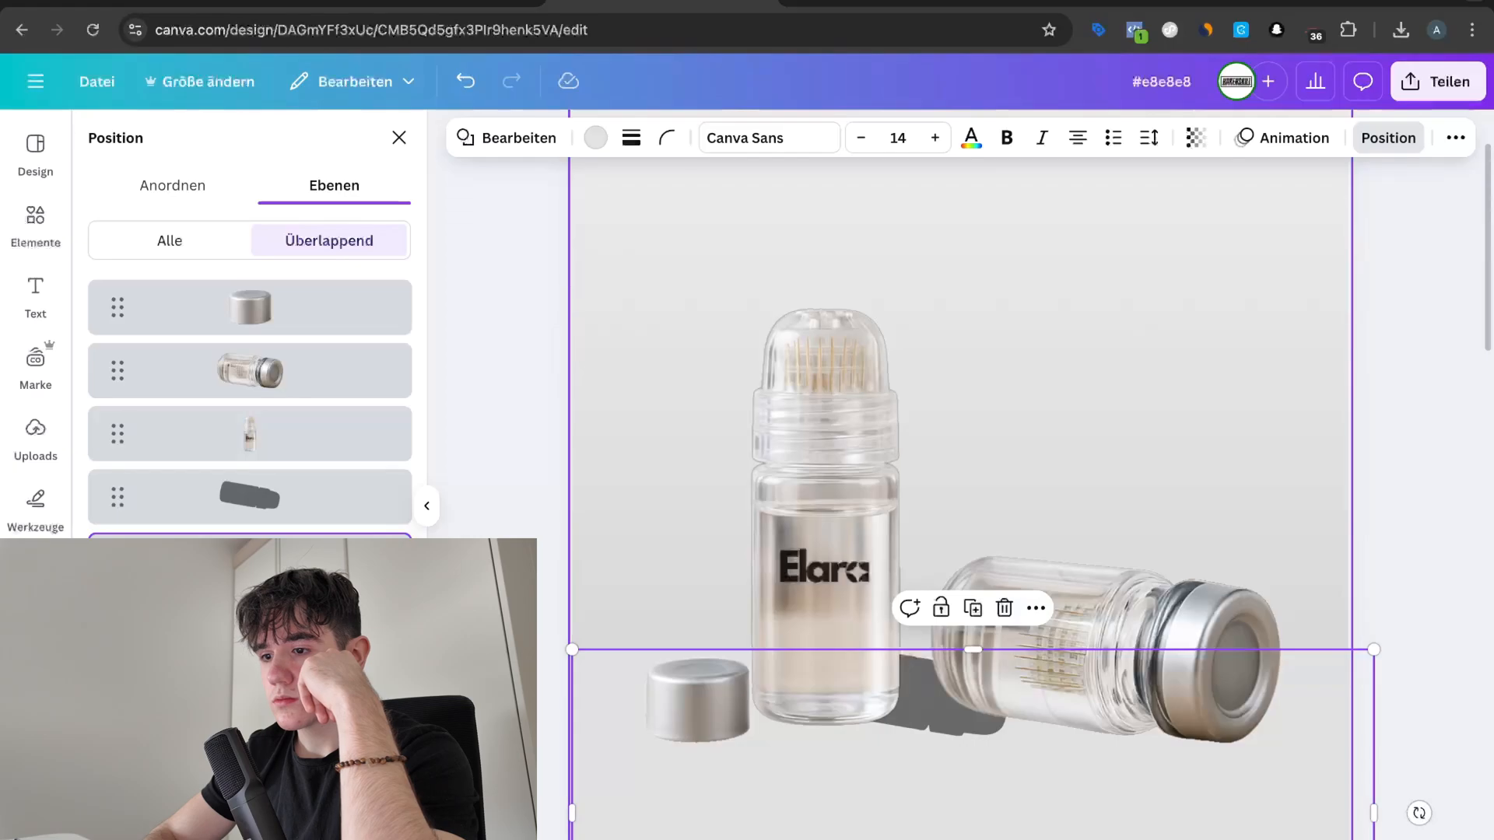
left_click(518, 420)
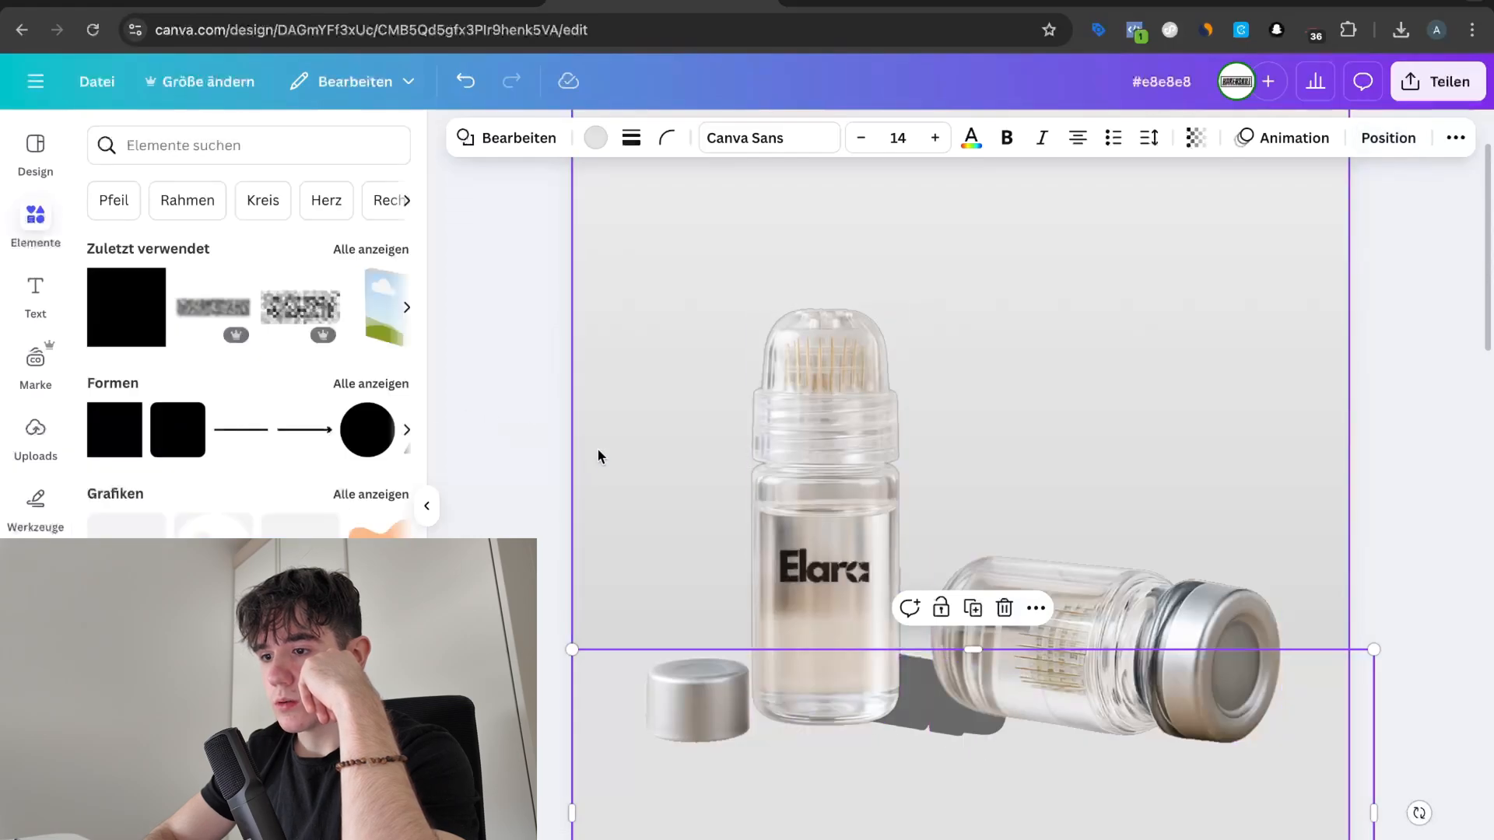
left_click(599, 455)
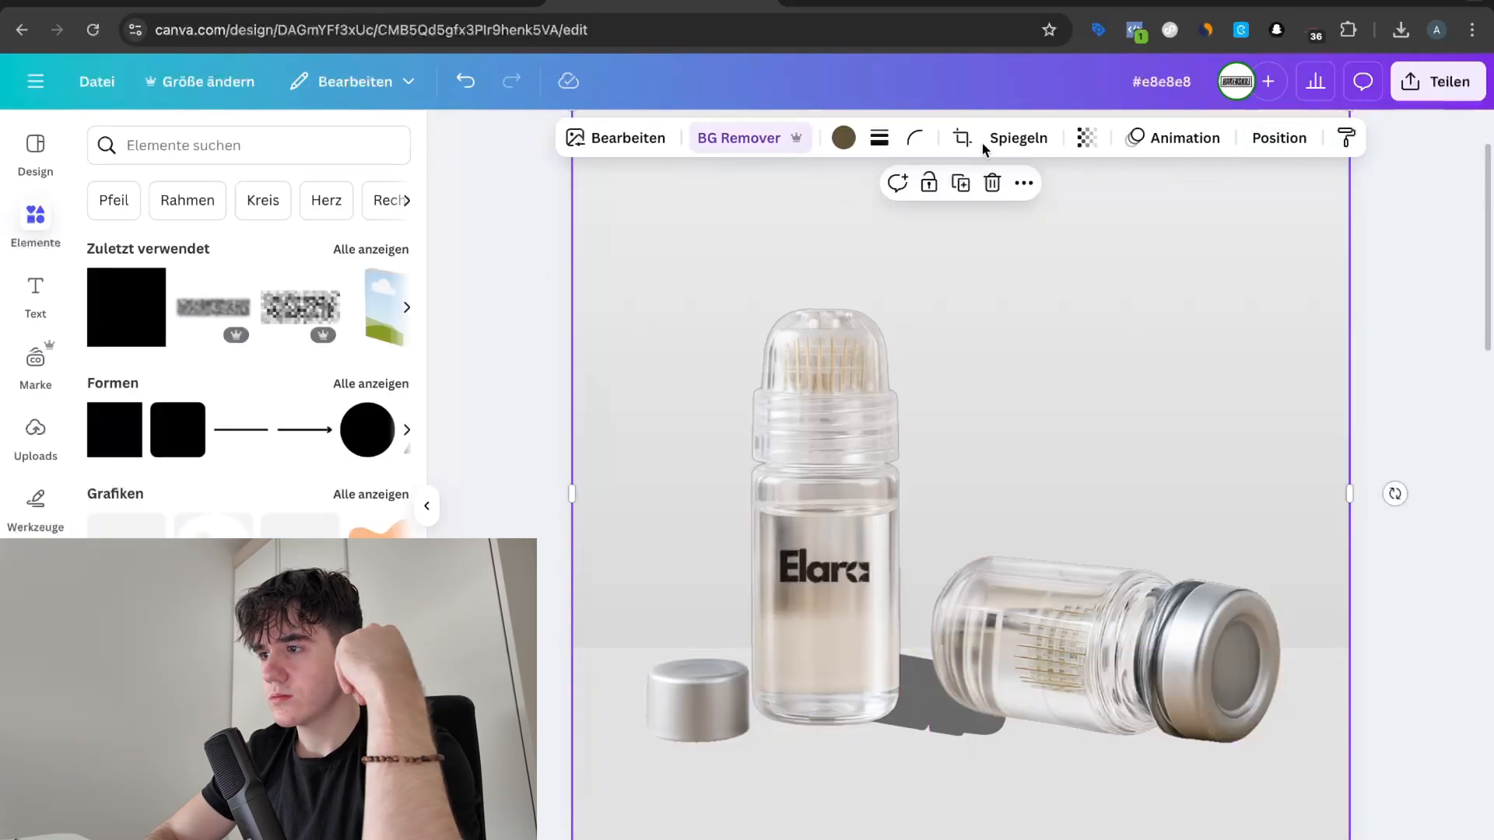
left_click(1279, 138)
left_click(272, 548)
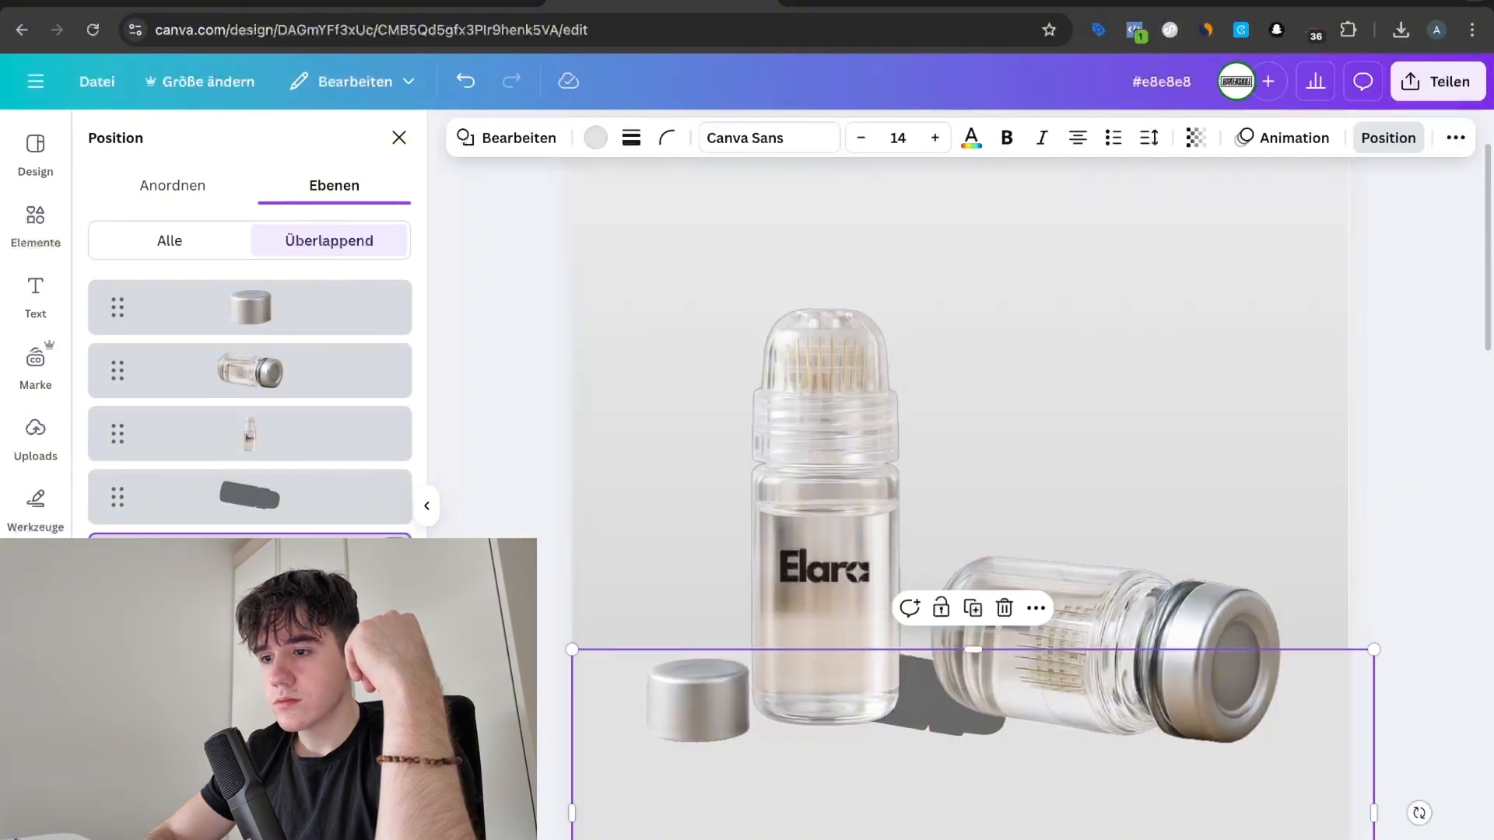
left_click(554, 620)
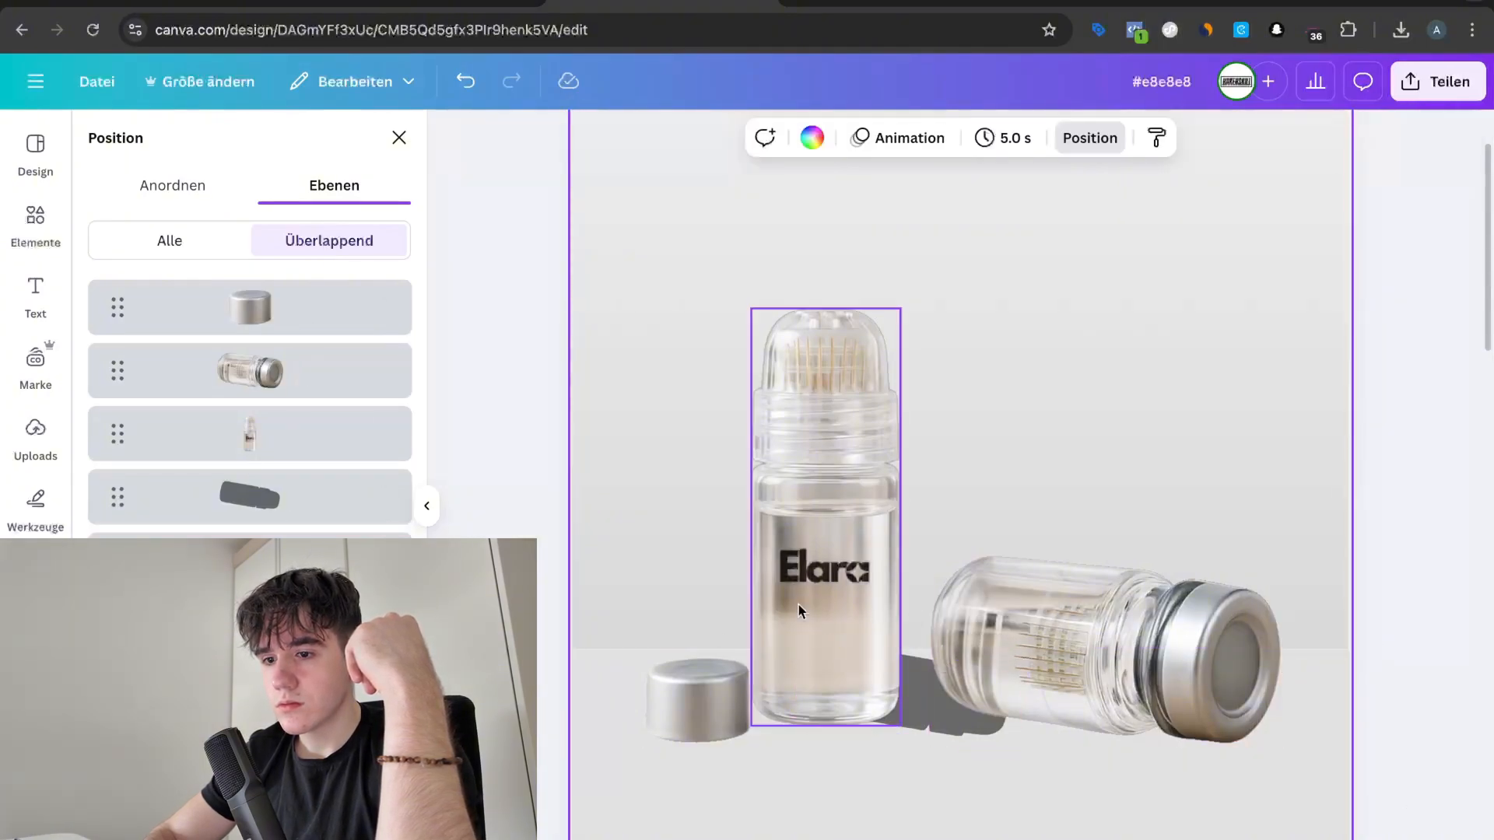
Step: Extend the gradient rectangle's lower edge slightly downwards so it overlaps behind the floor band
scroll(646, 688, "down", 3)
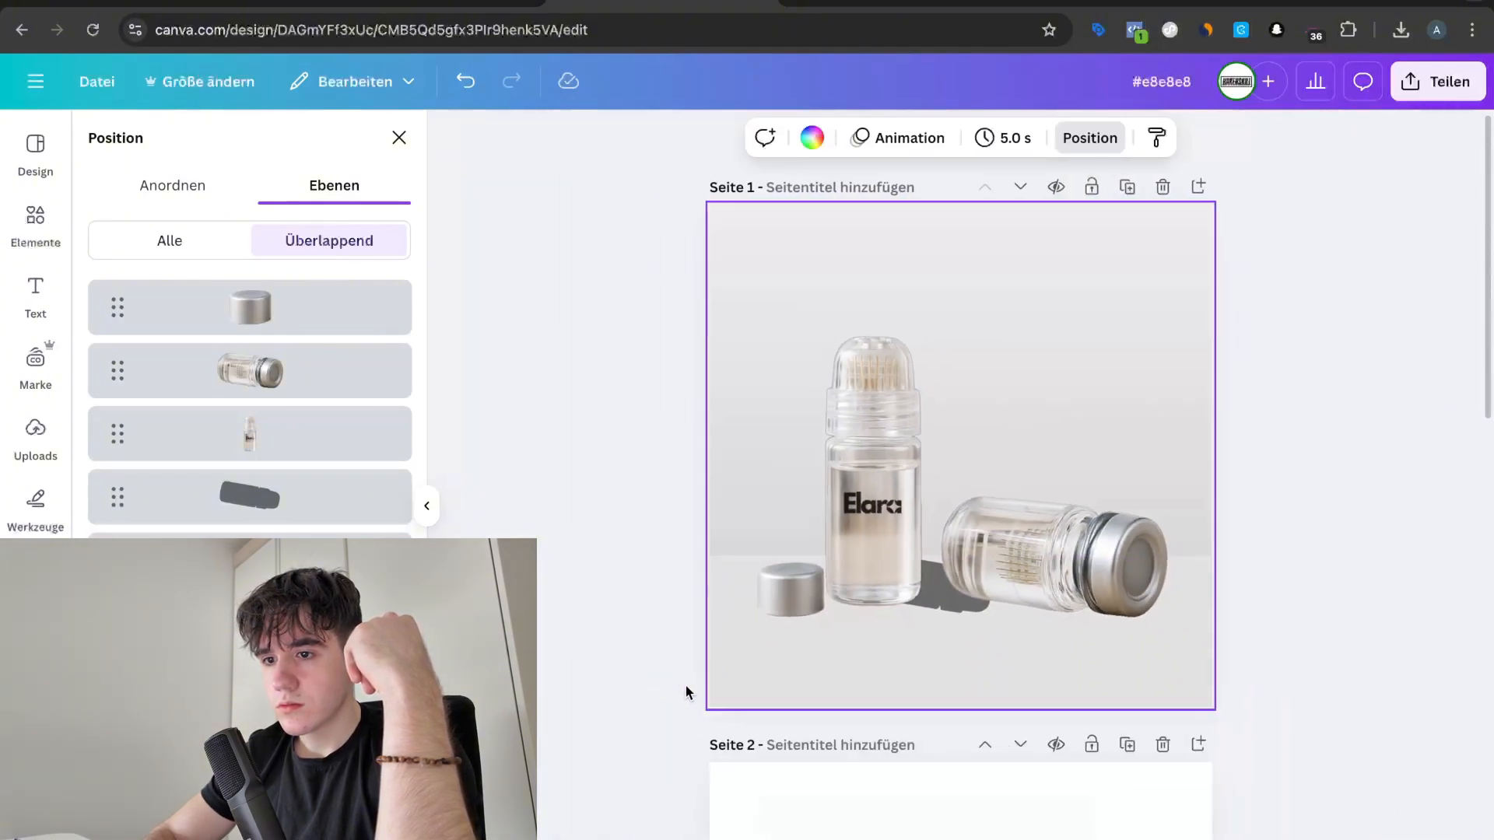
left_click(1011, 373)
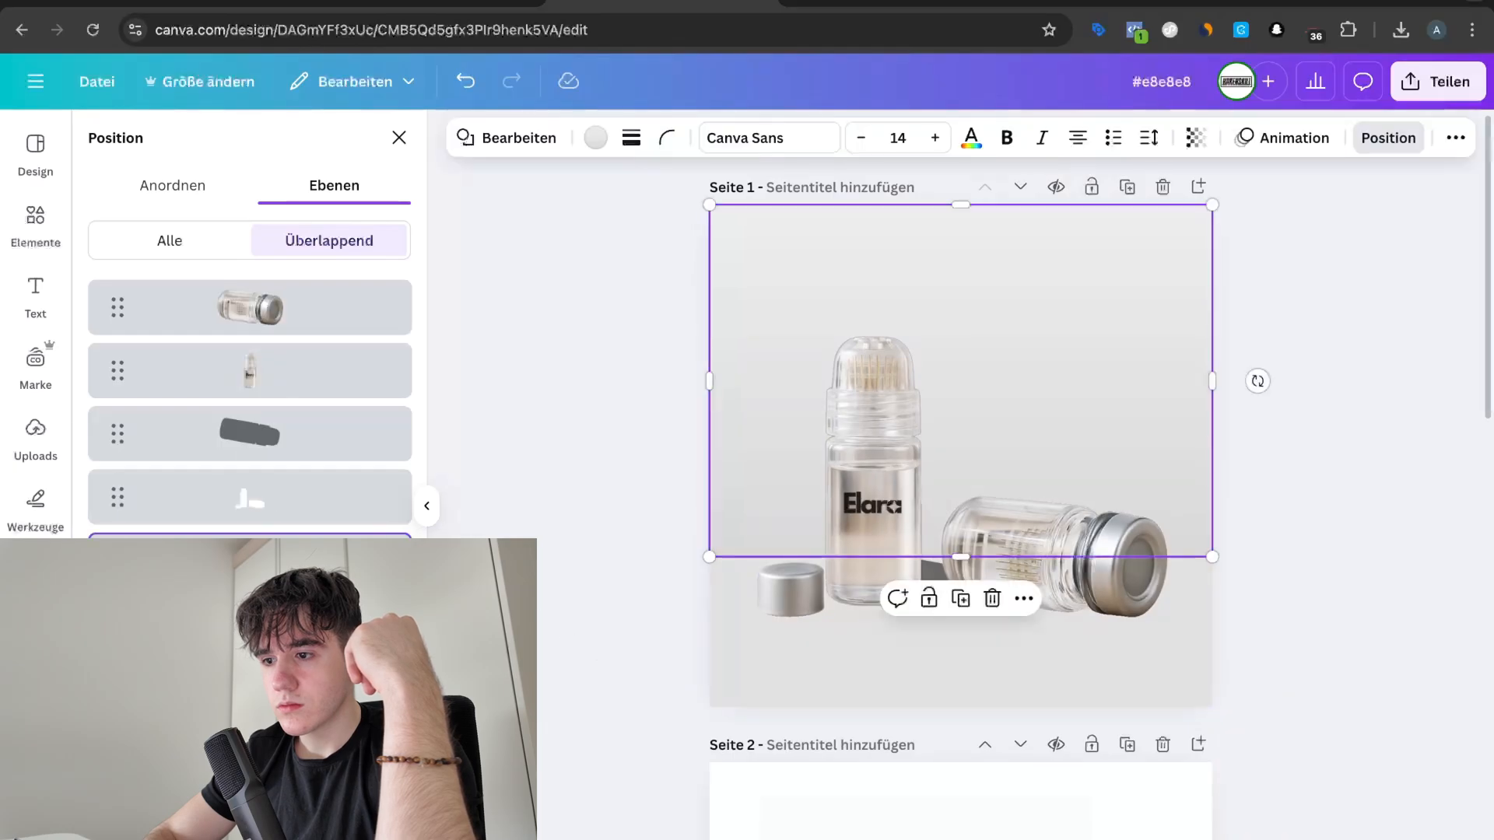
left_click_drag(989, 562, 988, 589)
left_click(1290, 627)
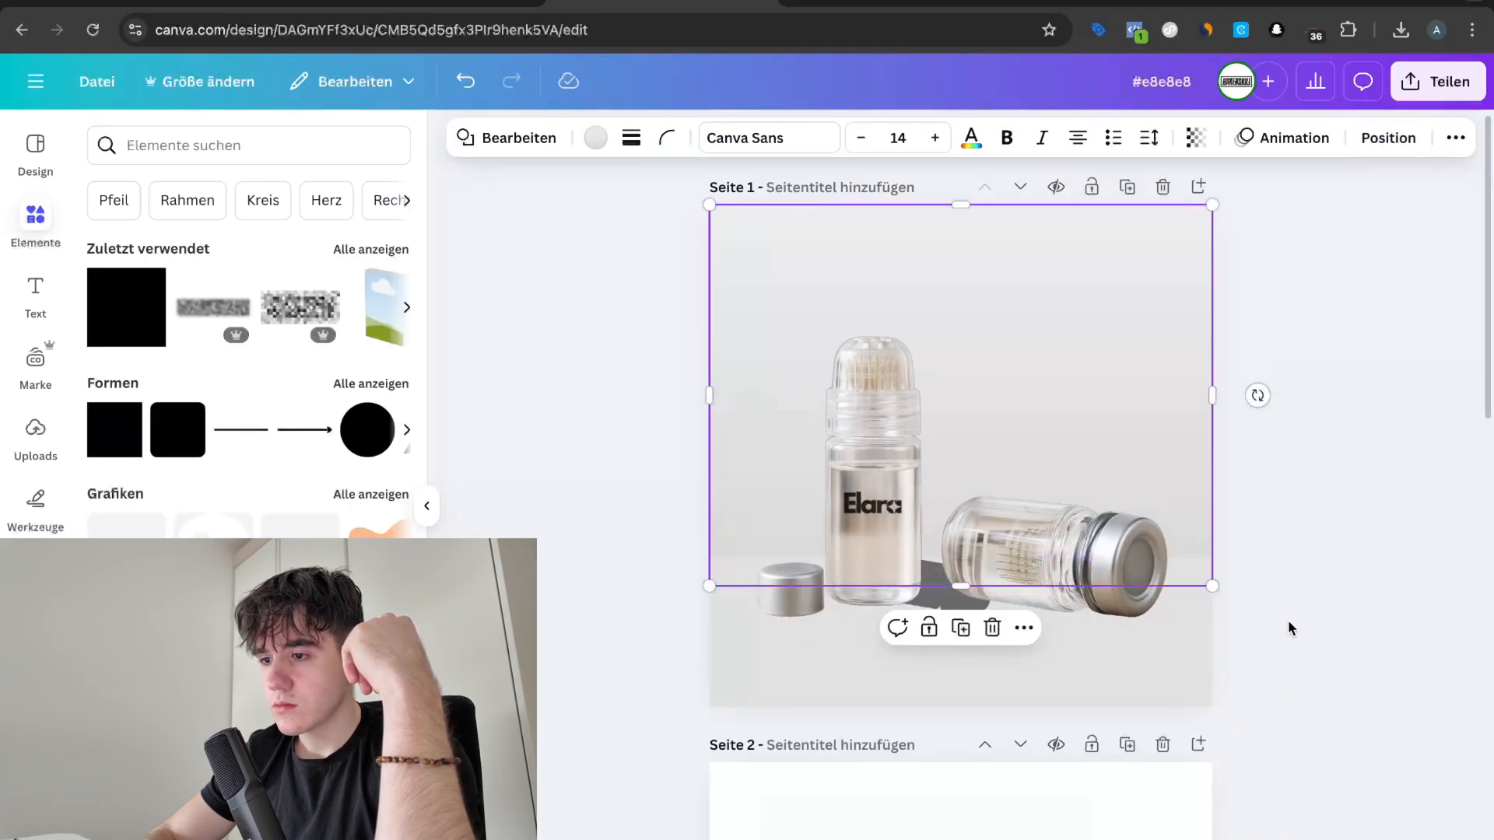
Step: Examine the page 1 composition at different magnifications, including the bottles, the silver cap, the shadow and the floor edge
scroll(1290, 627, "up", 3)
scroll(1290, 627, "up", 3)
scroll(1480, 393, "down", 3)
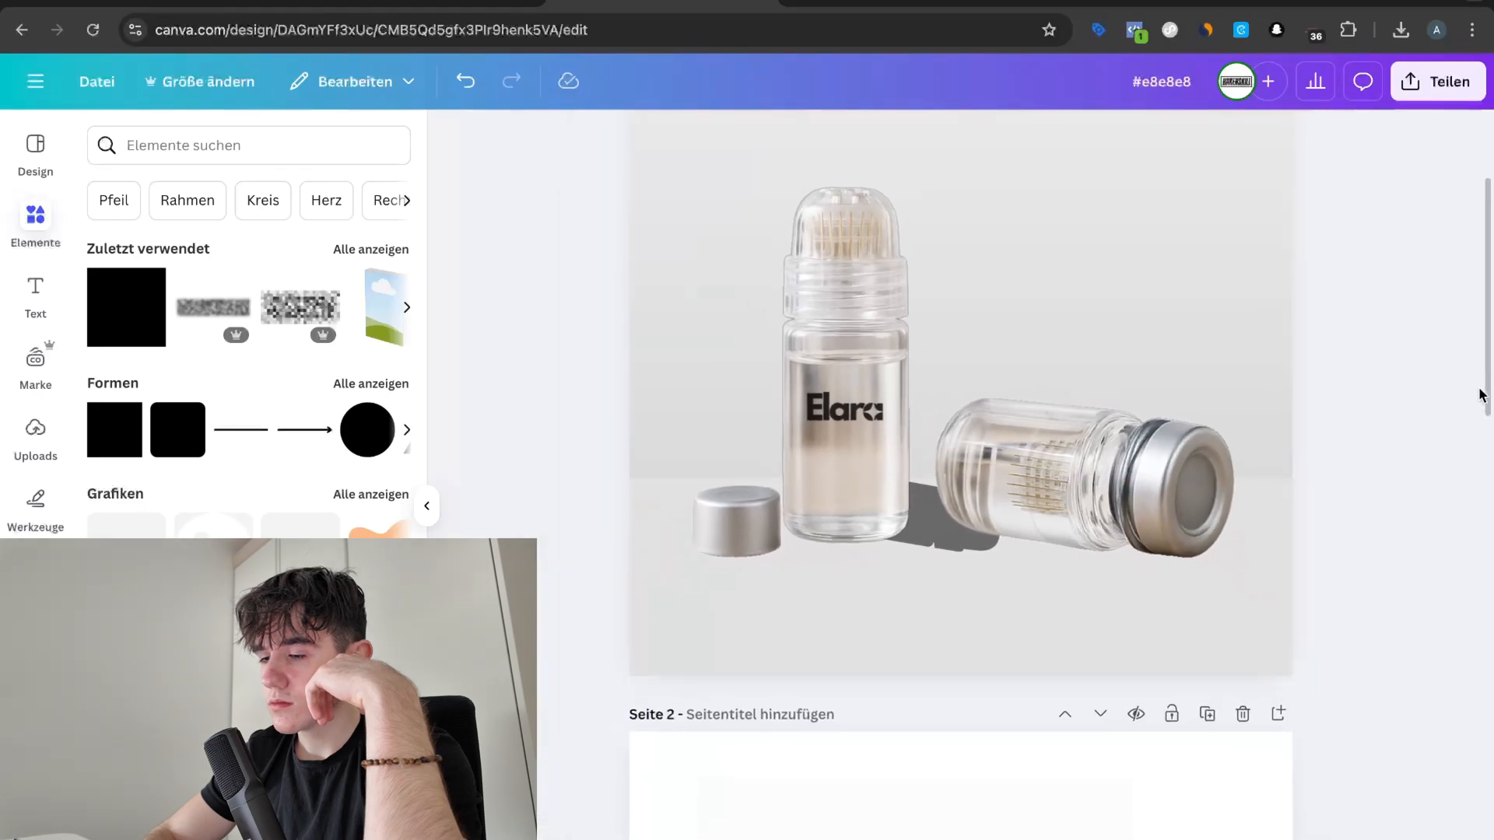
scroll(1457, 405, "up", 1)
scroll(1457, 405, "down", 3)
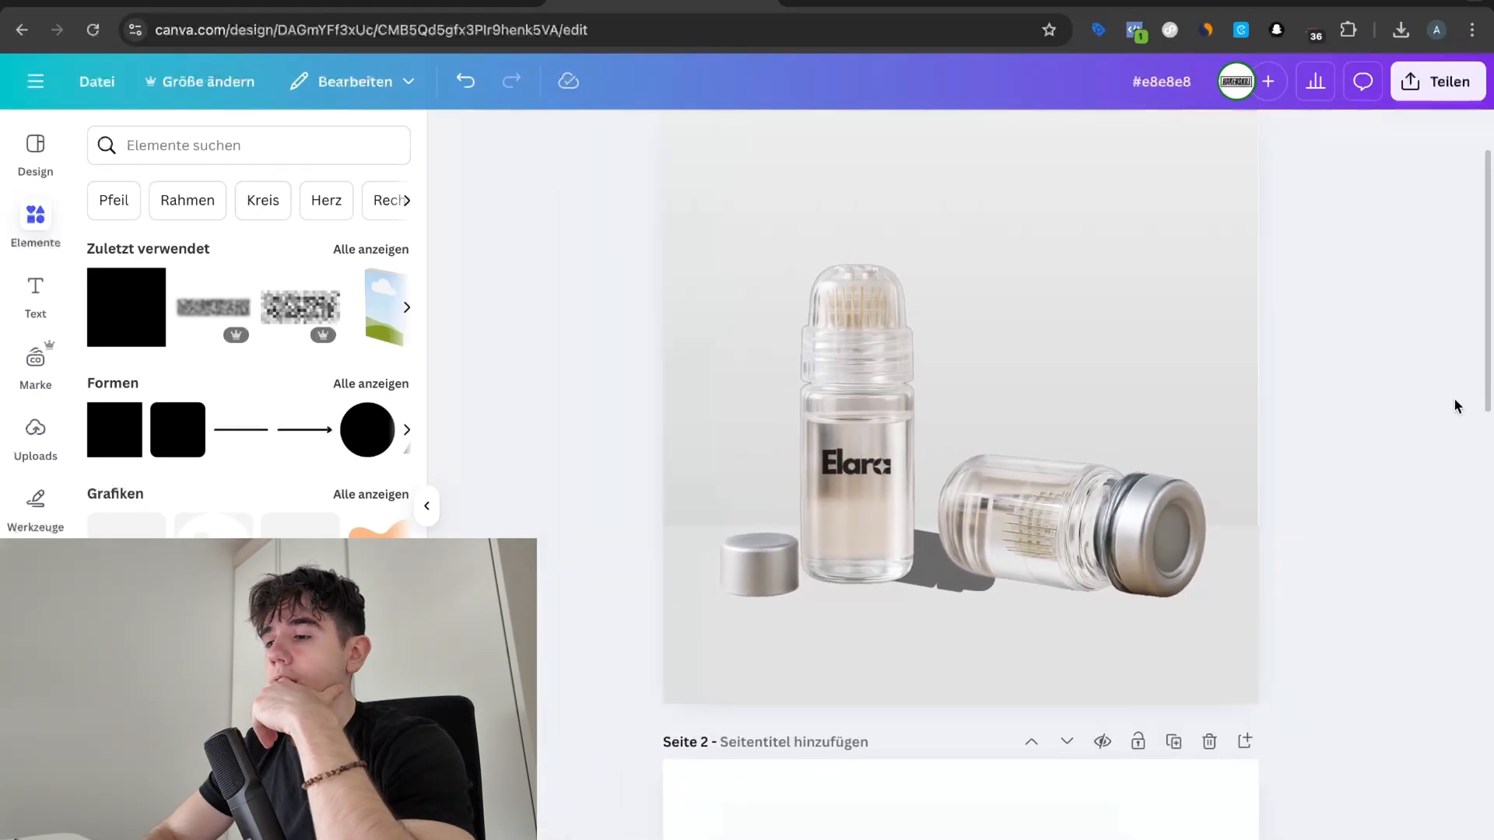
scroll(1447, 406, "up", 1)
scroll(1218, 494, "up", 5)
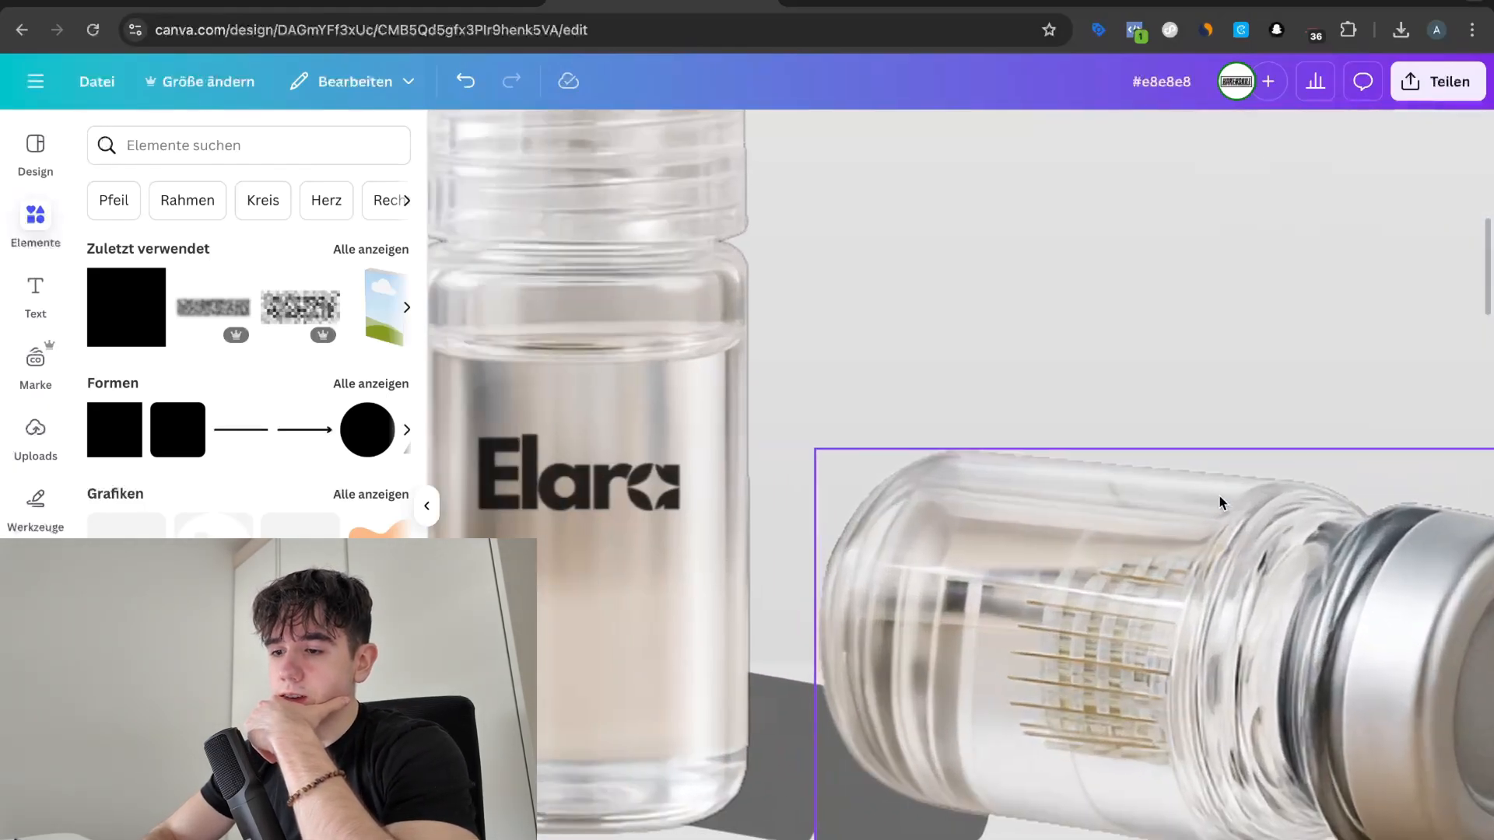
scroll(599, 473, "down", 5)
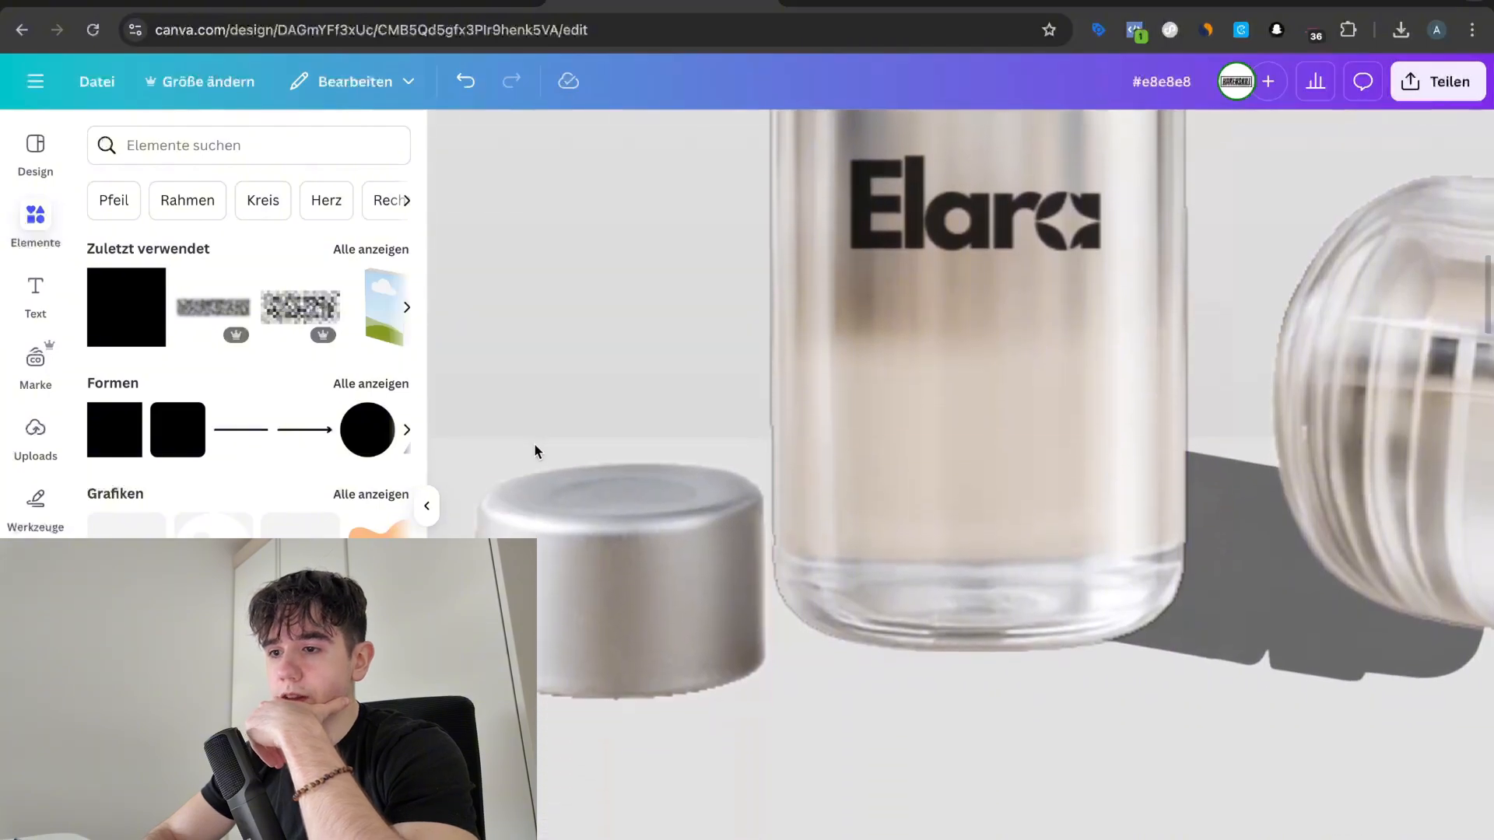
scroll(570, 466, "down", 3)
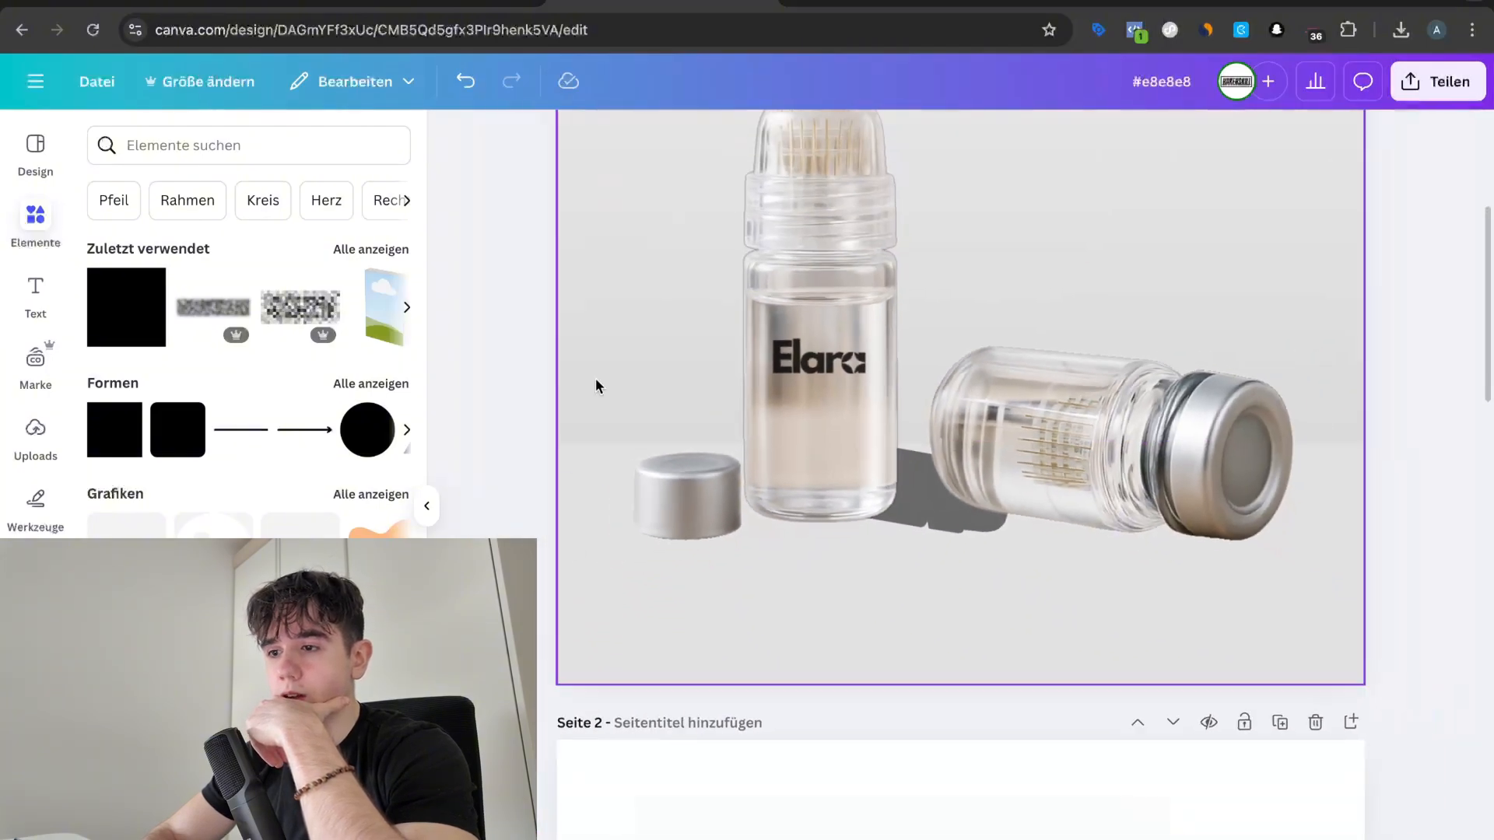
Step: Select the gradient rectangle behind the products on page 1 and slightly darken its second gradient colour
left_click(707, 296)
left_click(1295, 139)
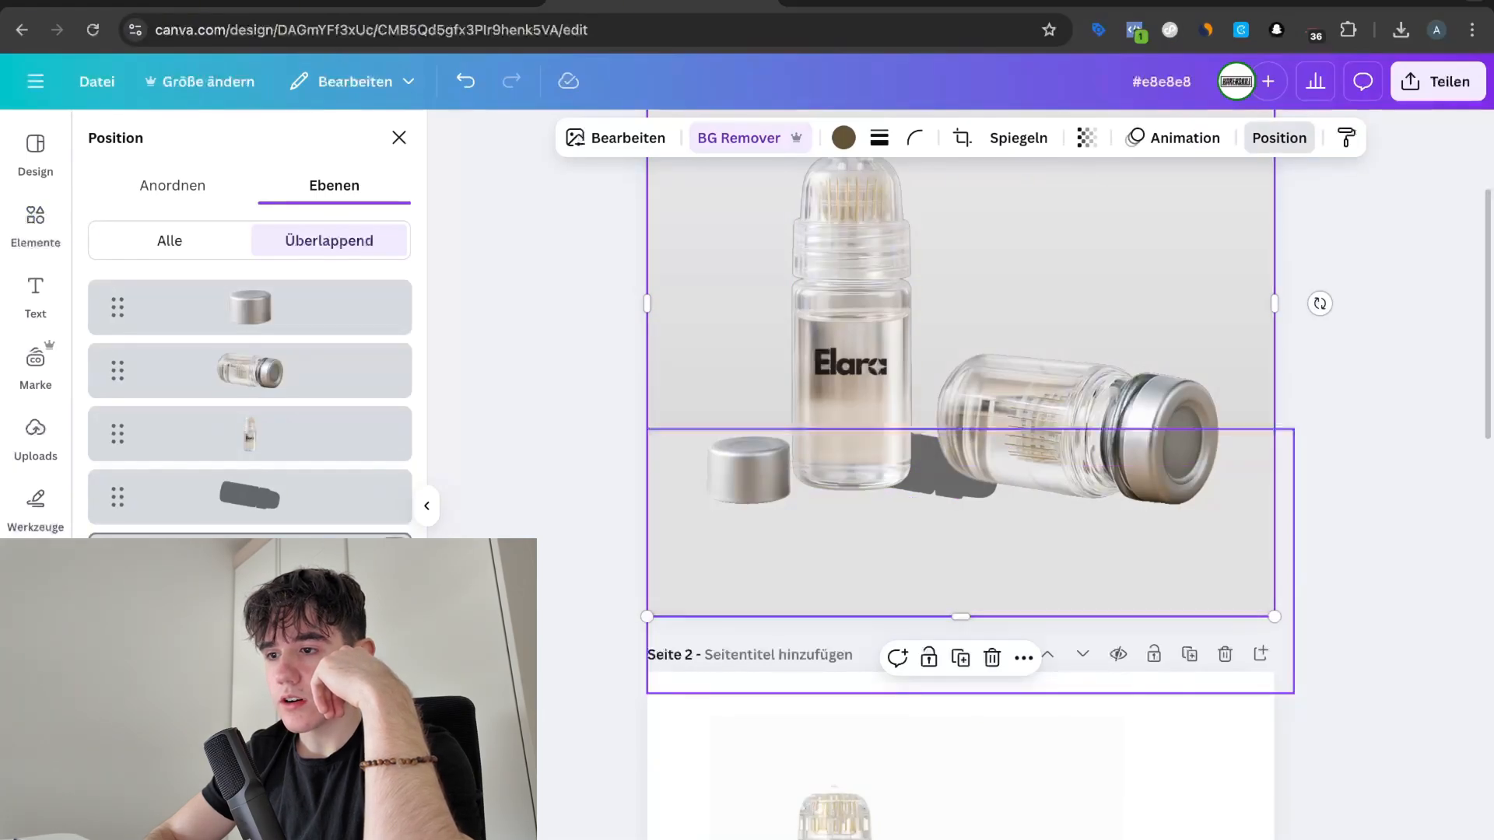
left_click(250, 561)
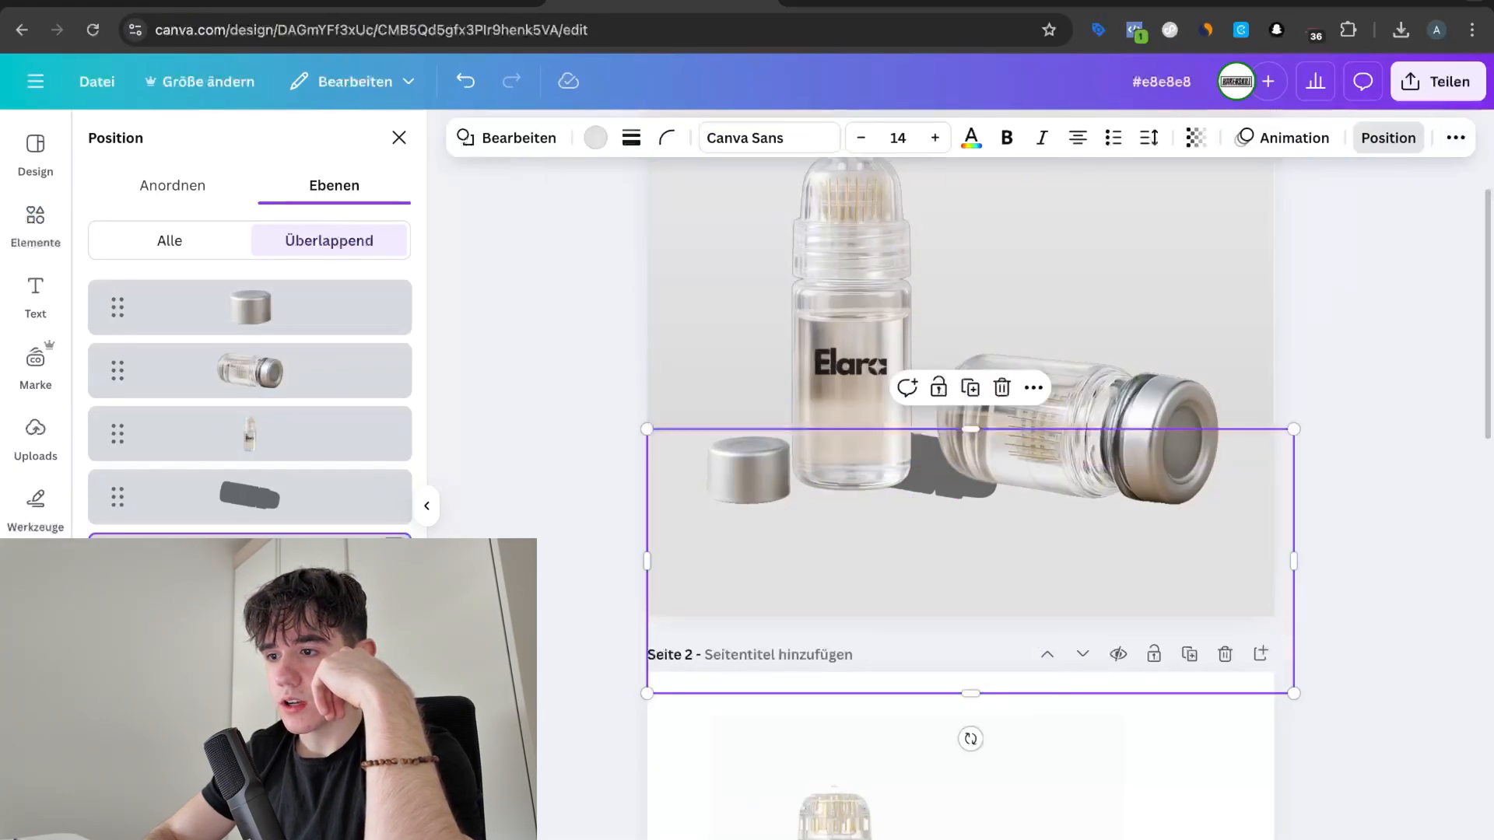
left_click(250, 623)
scroll(597, 477, "up", 1)
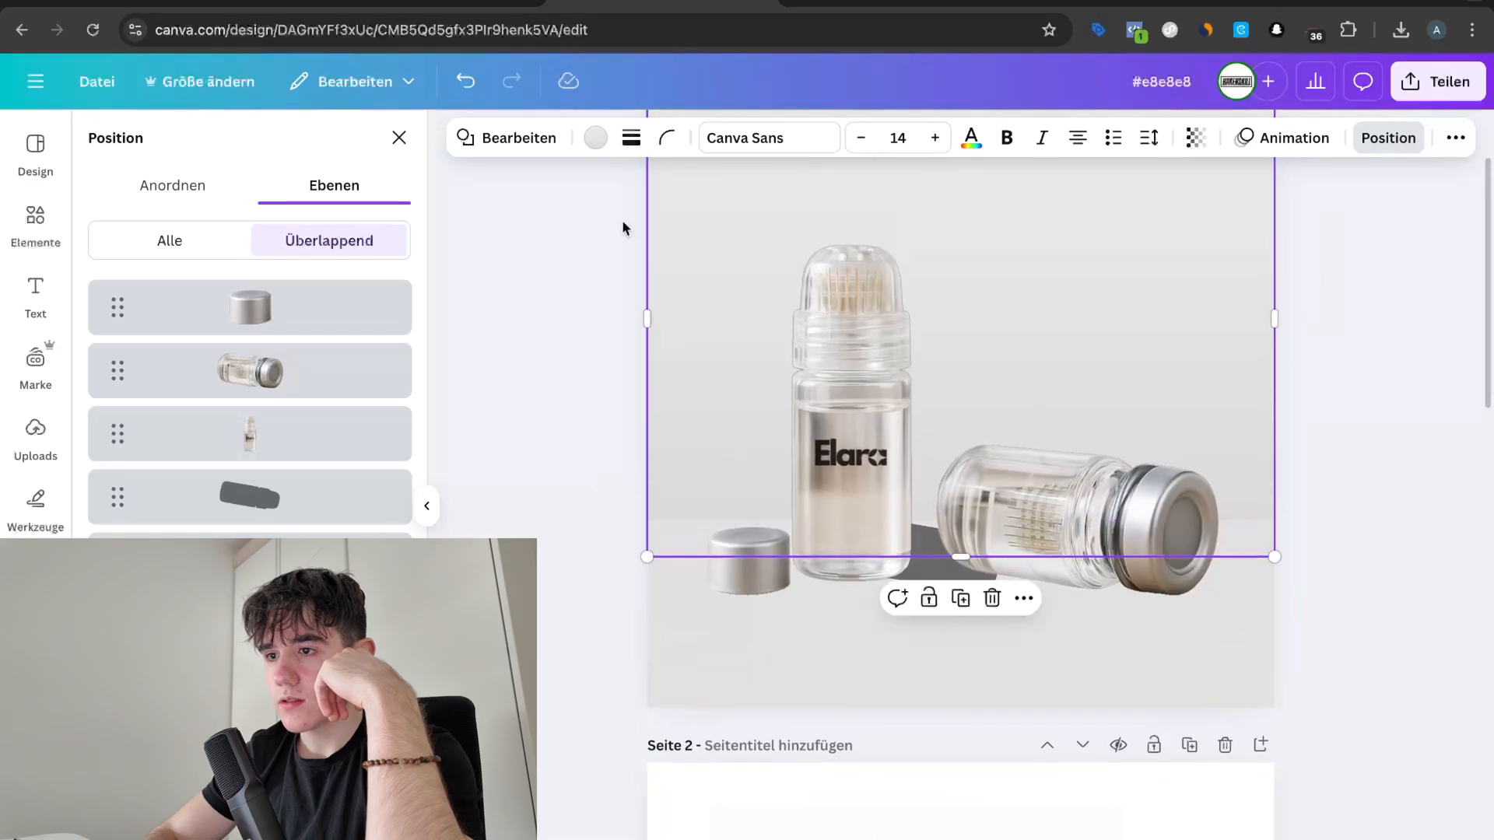
left_click(596, 139)
left_click(348, 307)
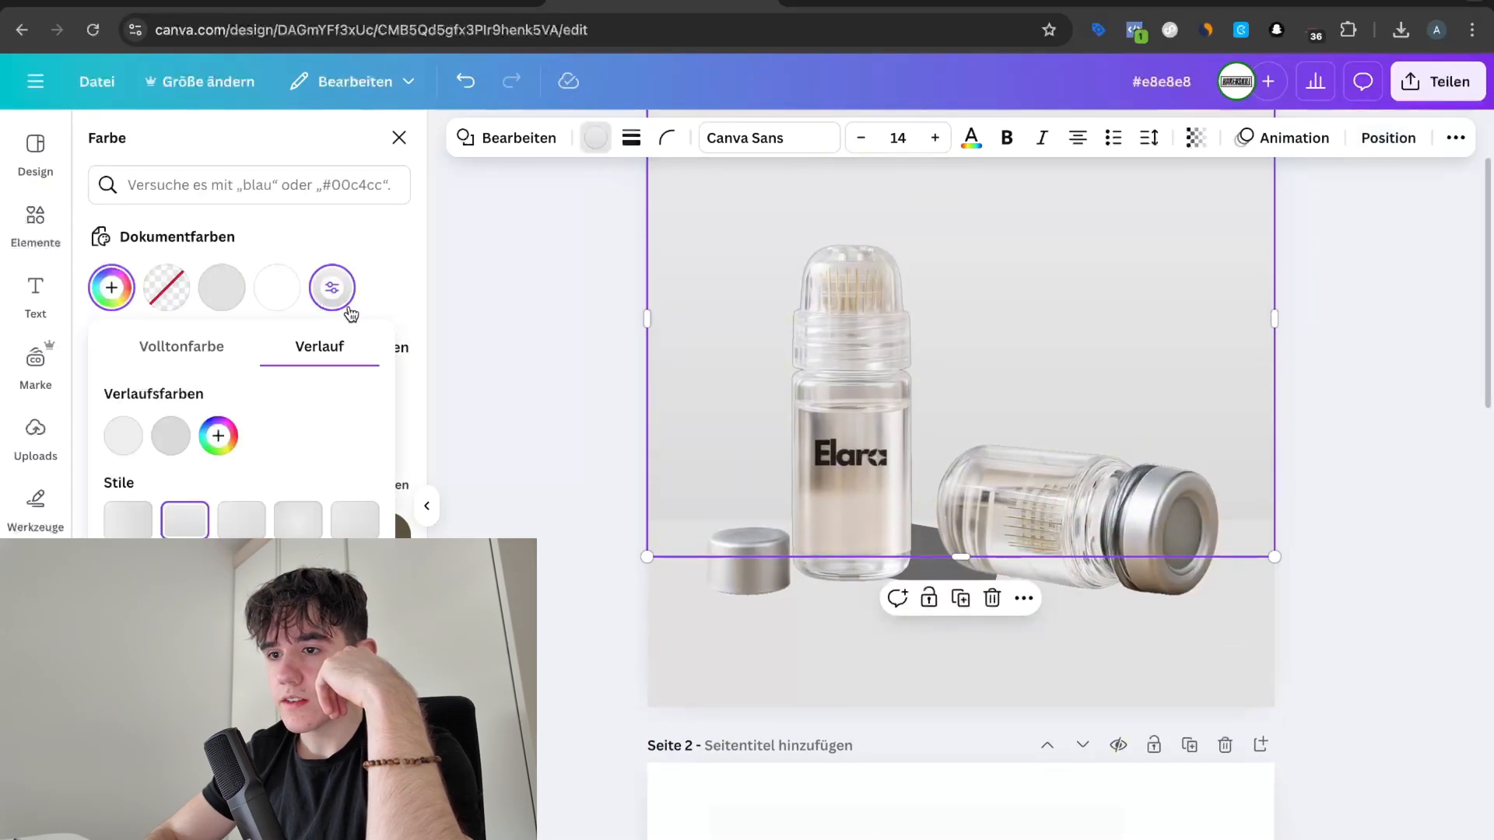
left_click(171, 437)
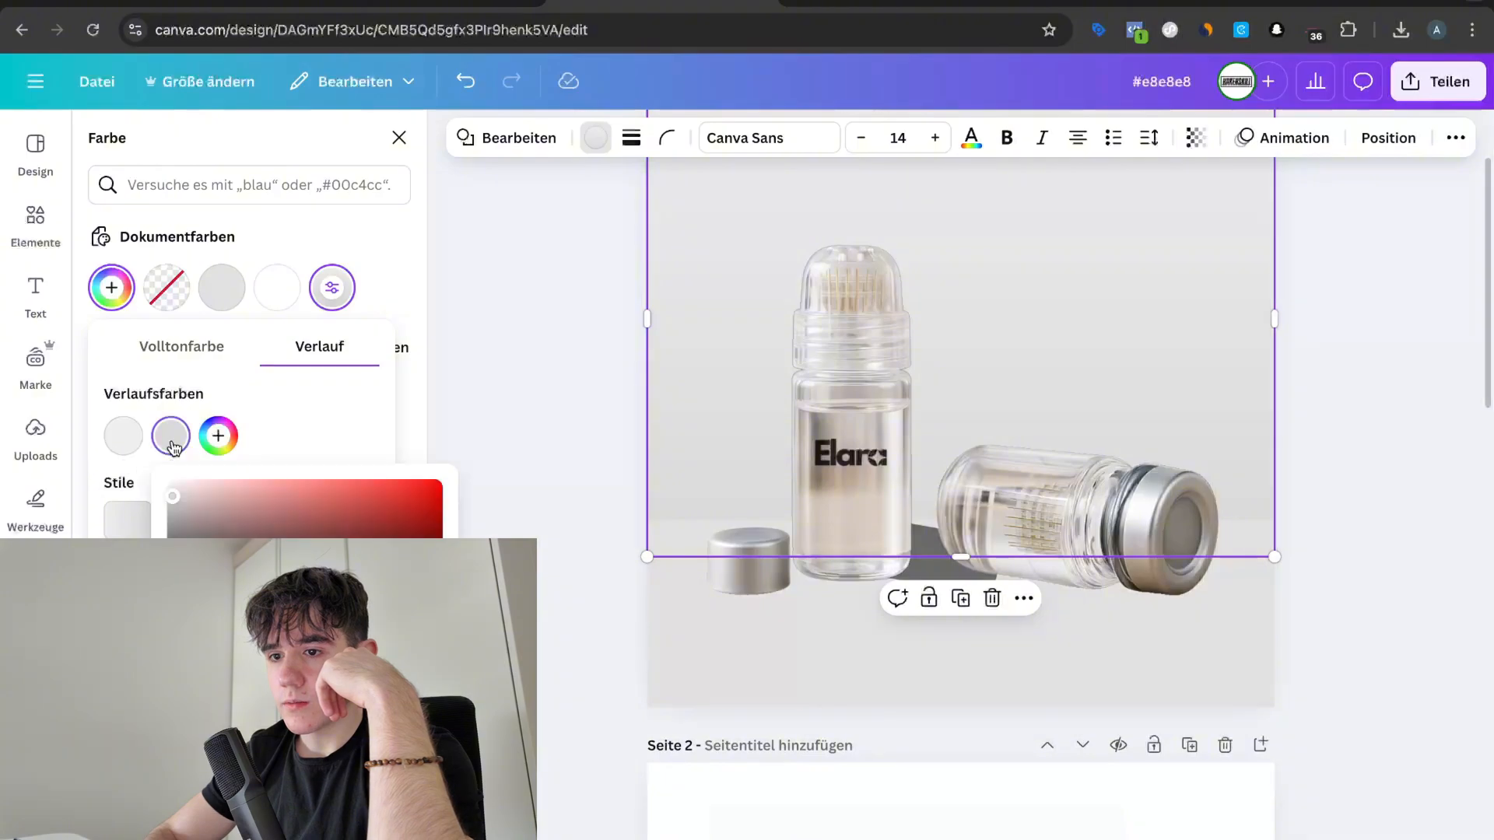
left_click(173, 505)
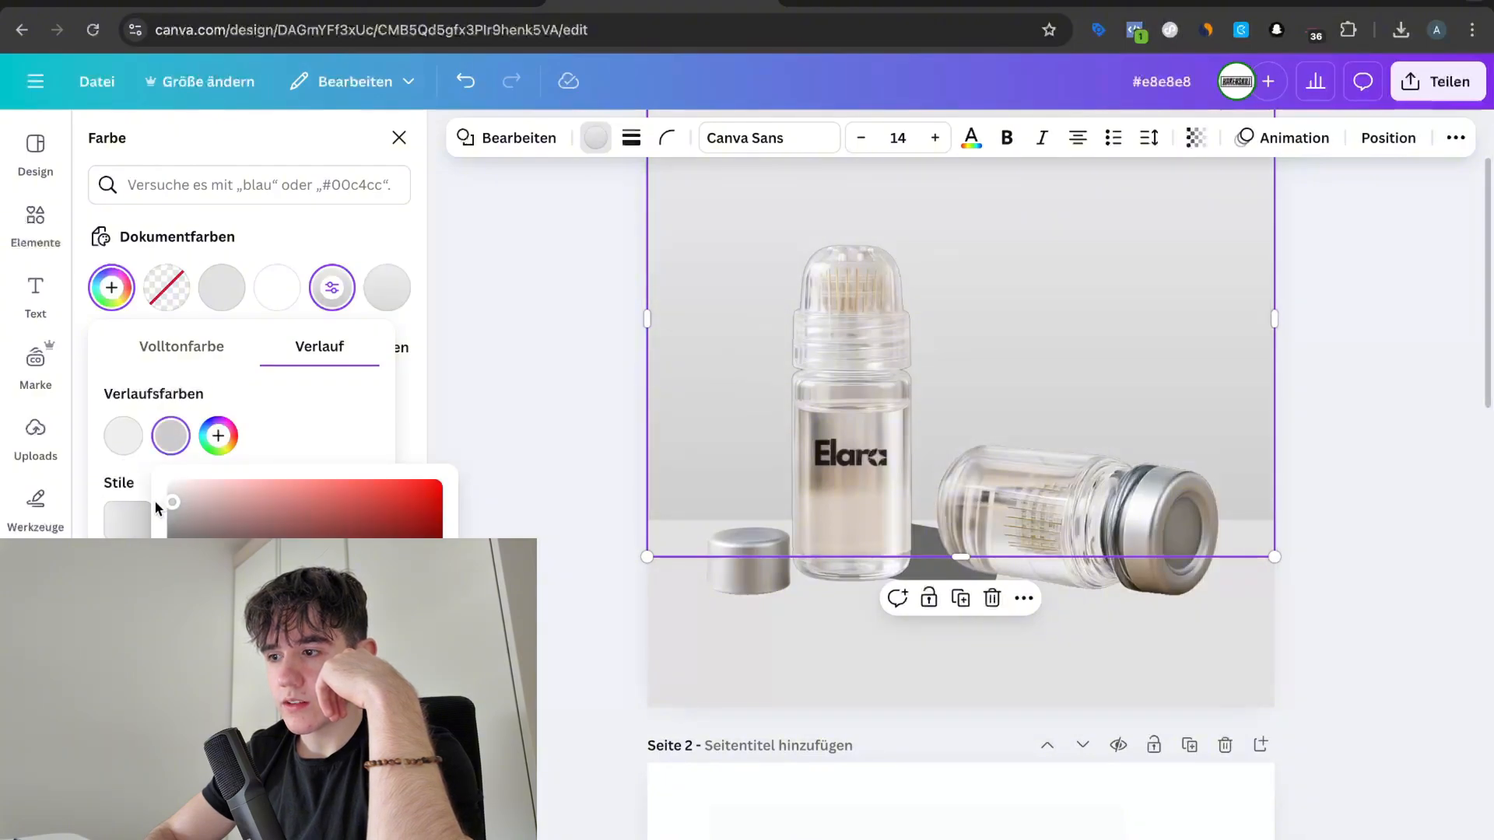
left_click(490, 476)
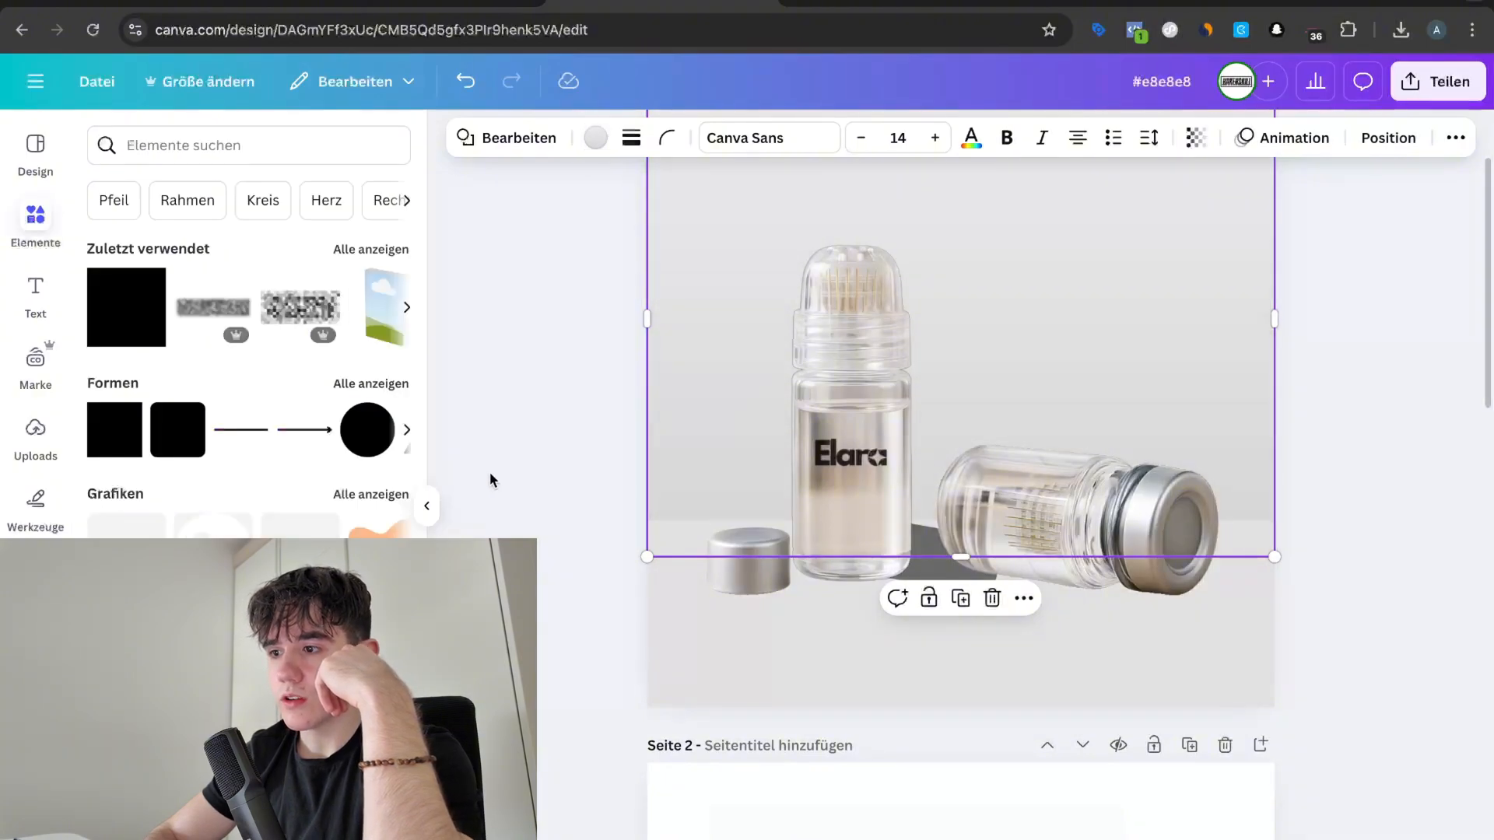
Step: Search the elements for "shadow" and add the blurred black oval shadow graphic to page 1
scroll(490, 475, "down", 3)
scroll(1181, 521, "up", 3)
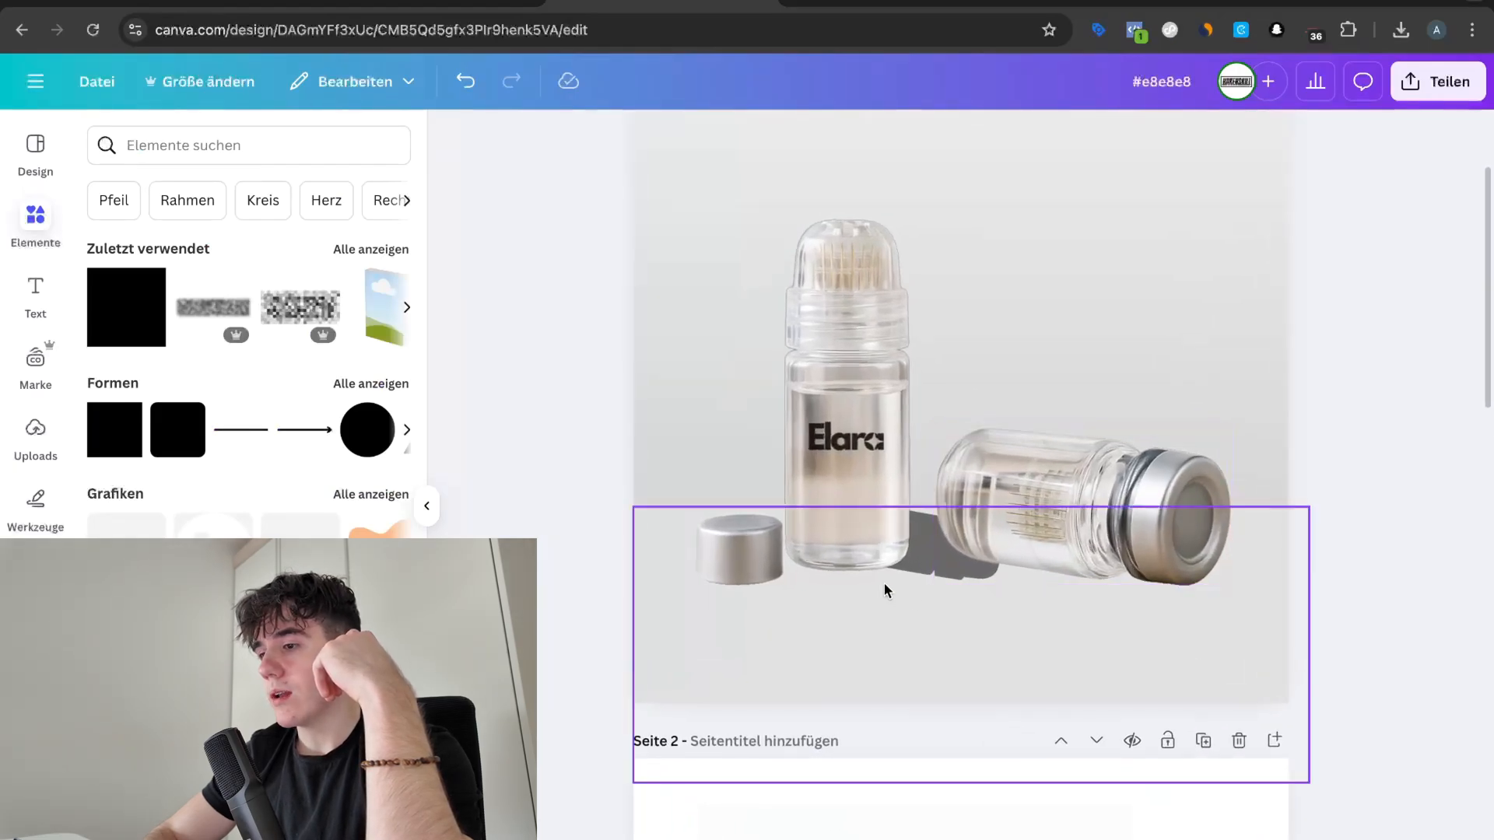
left_click(916, 571)
left_click(296, 145)
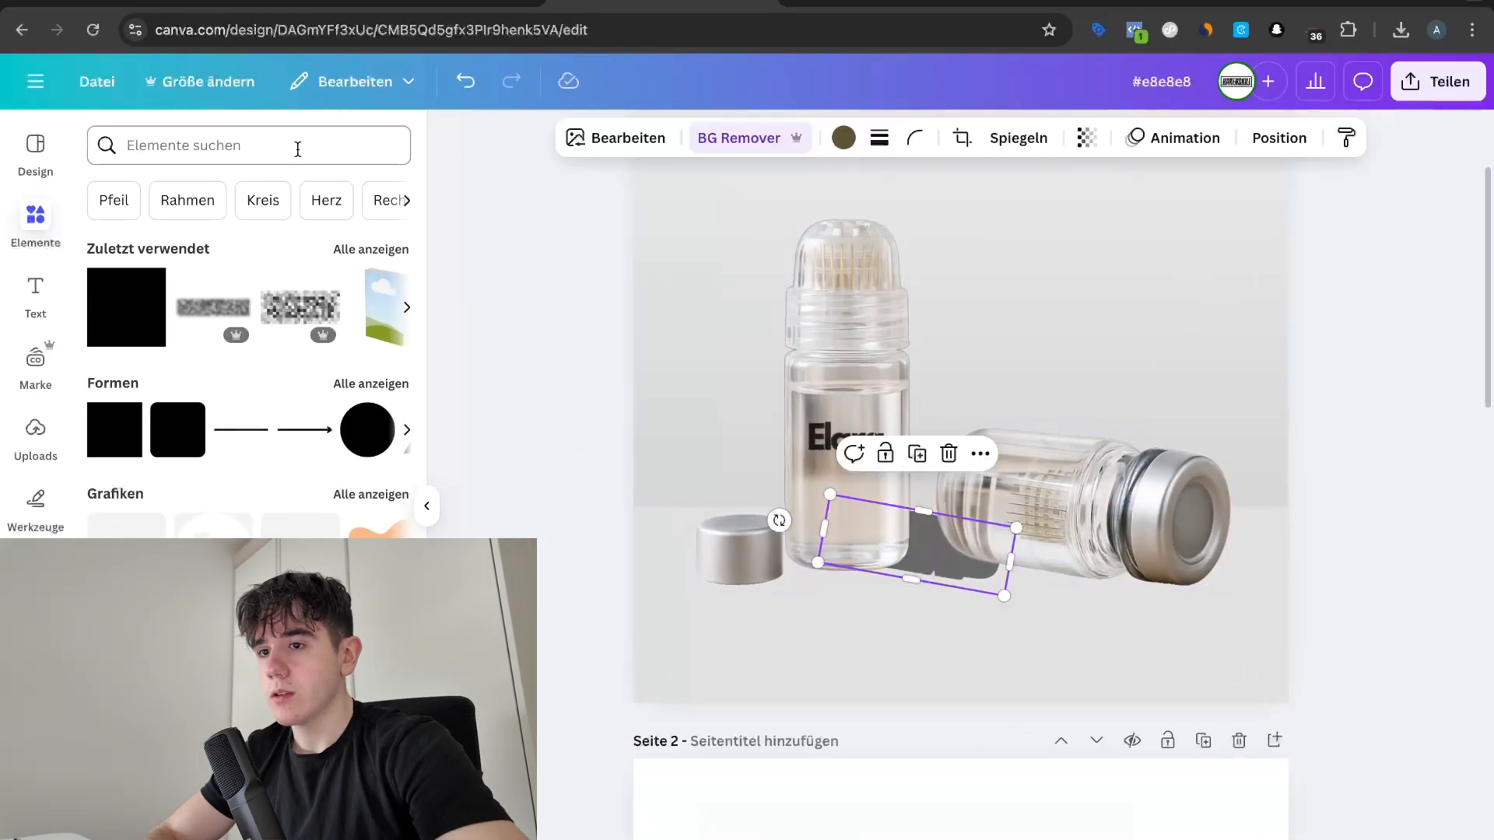
type("shadow")
key("Return")
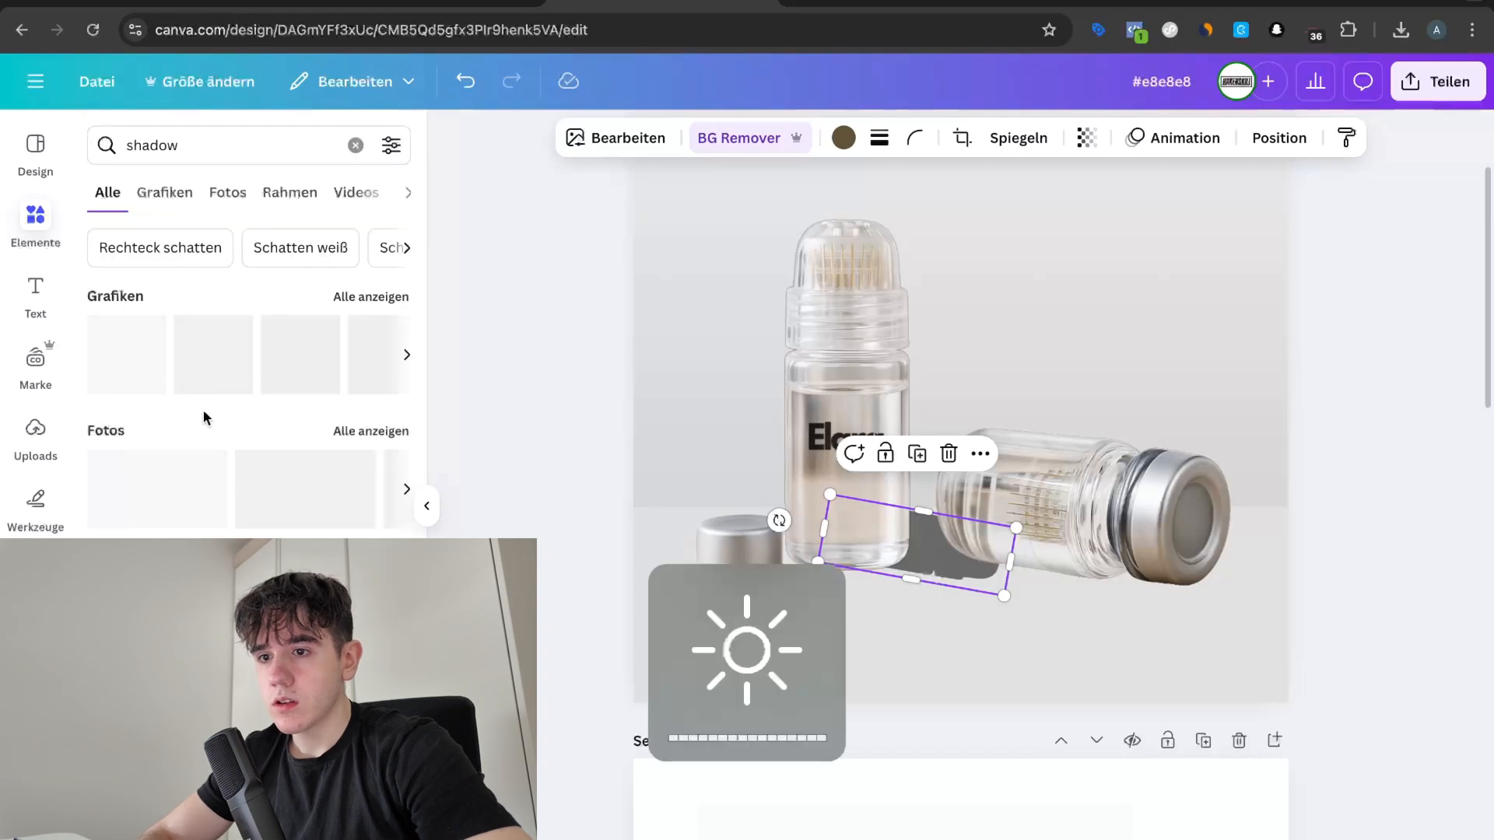
left_click(126, 368)
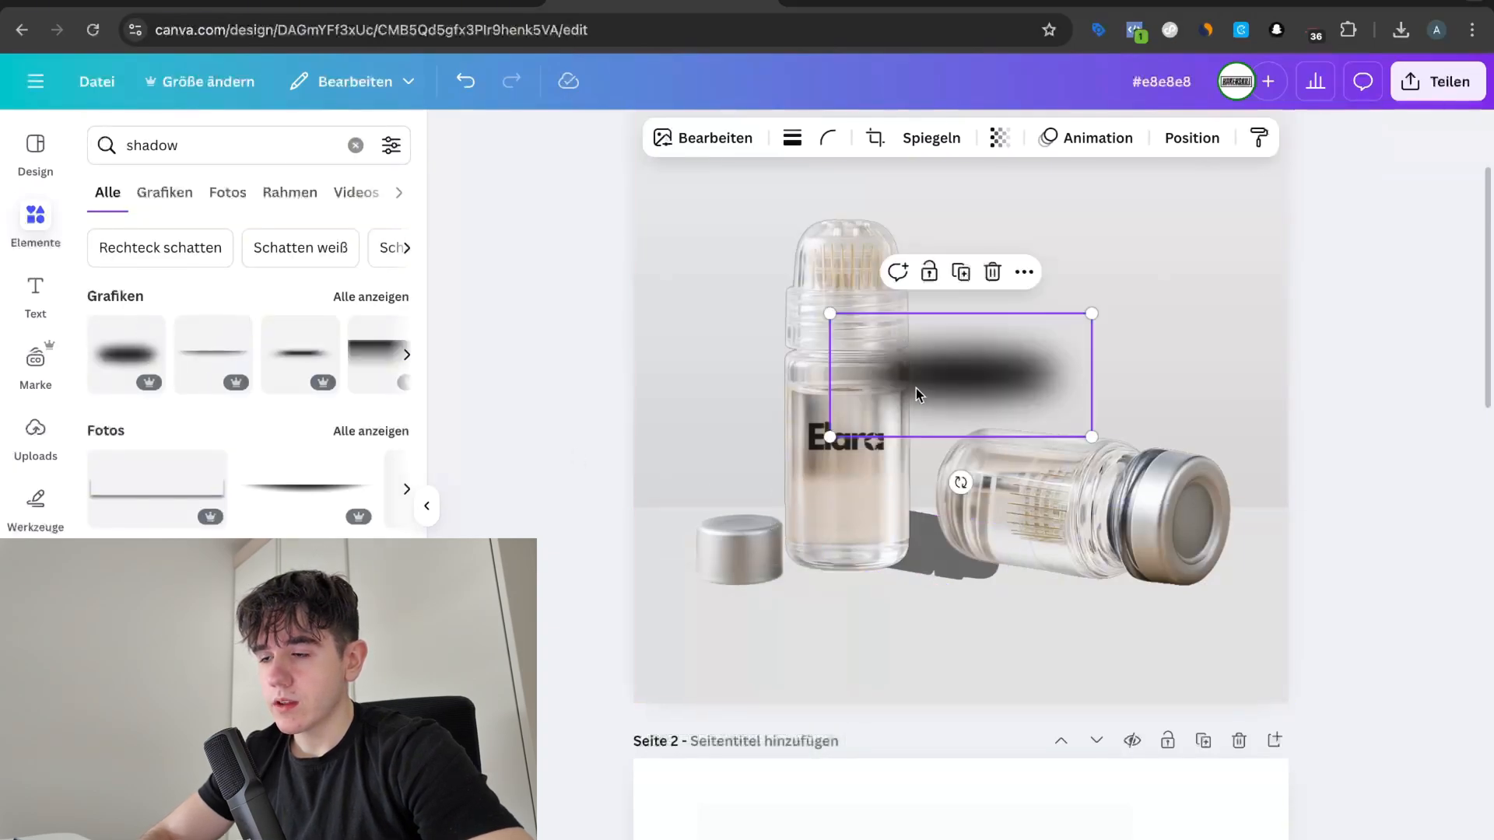
Step: Place the blurred shadow over the grey cast shadow between the bottles, enlarge it slightly and rotate it clockwise to match the slant
left_click_drag(916, 390, 883, 549)
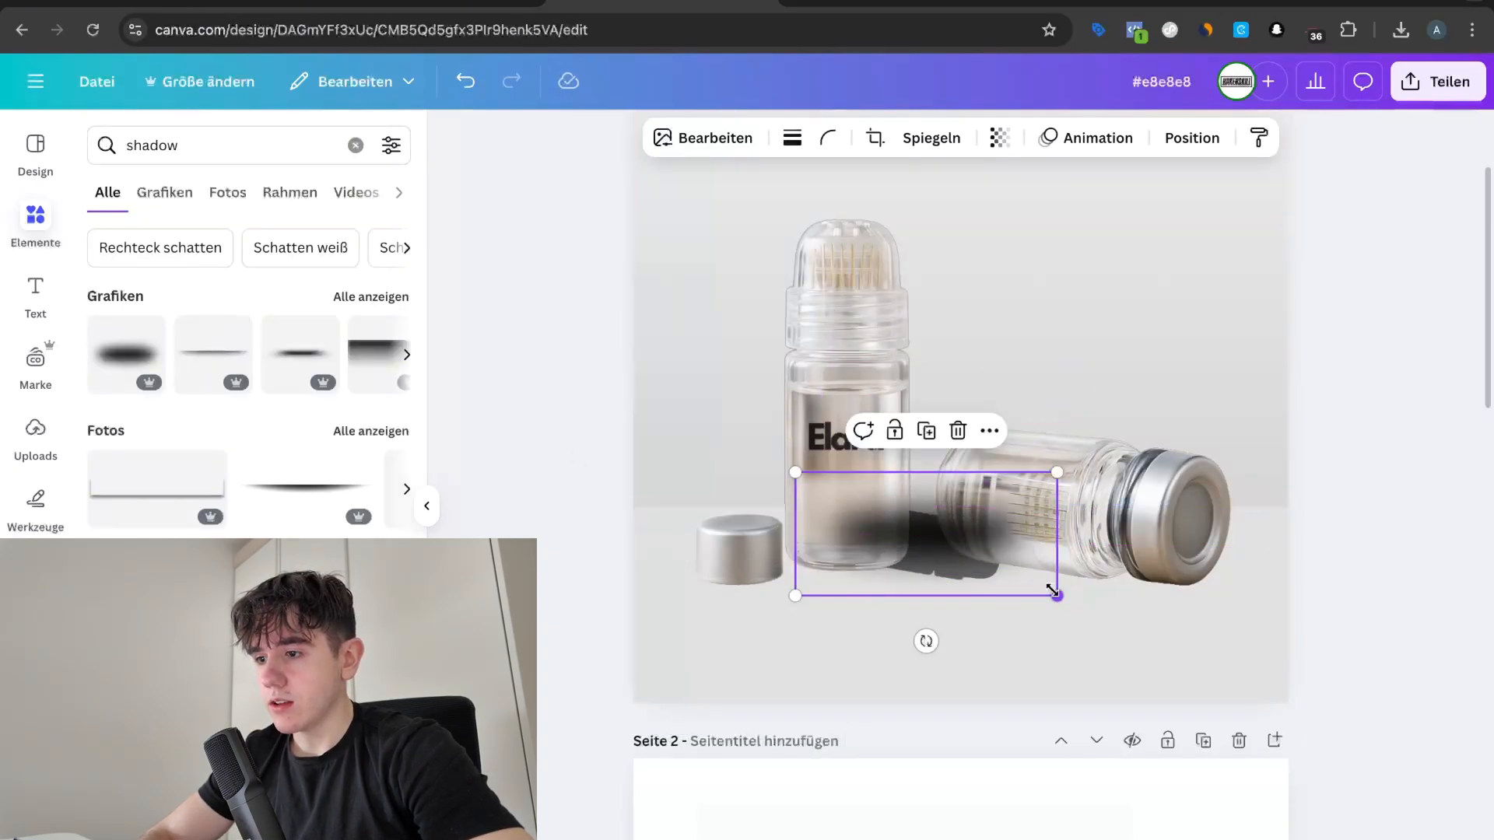
left_click_drag(1054, 595, 1052, 610)
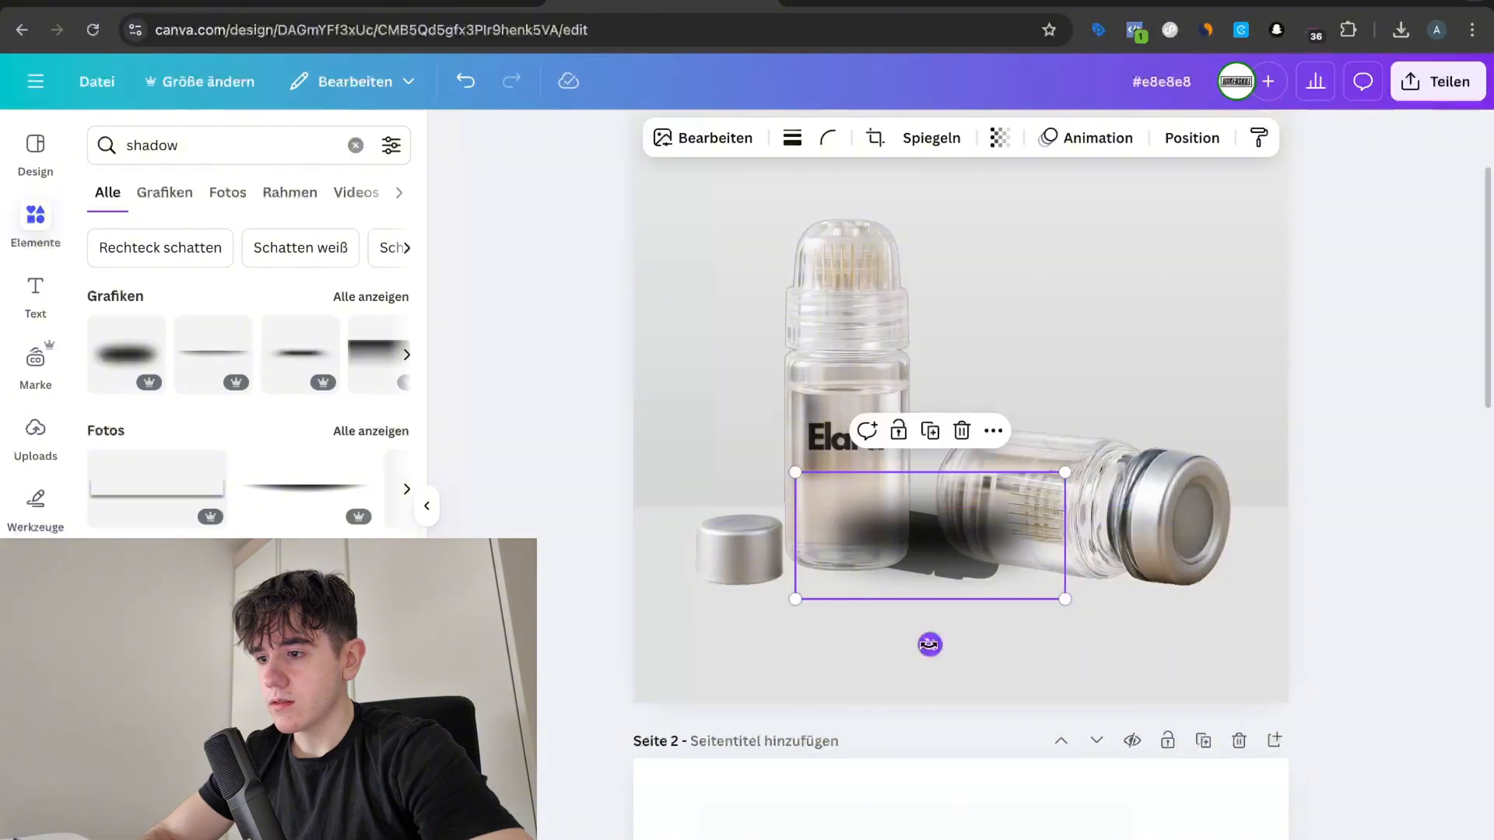
left_click_drag(926, 642, 906, 638)
mouse_move(1012, 558)
left_mouse_down()
mouse_move(994, 567)
mouse_move(1016, 573)
left_mouse_up()
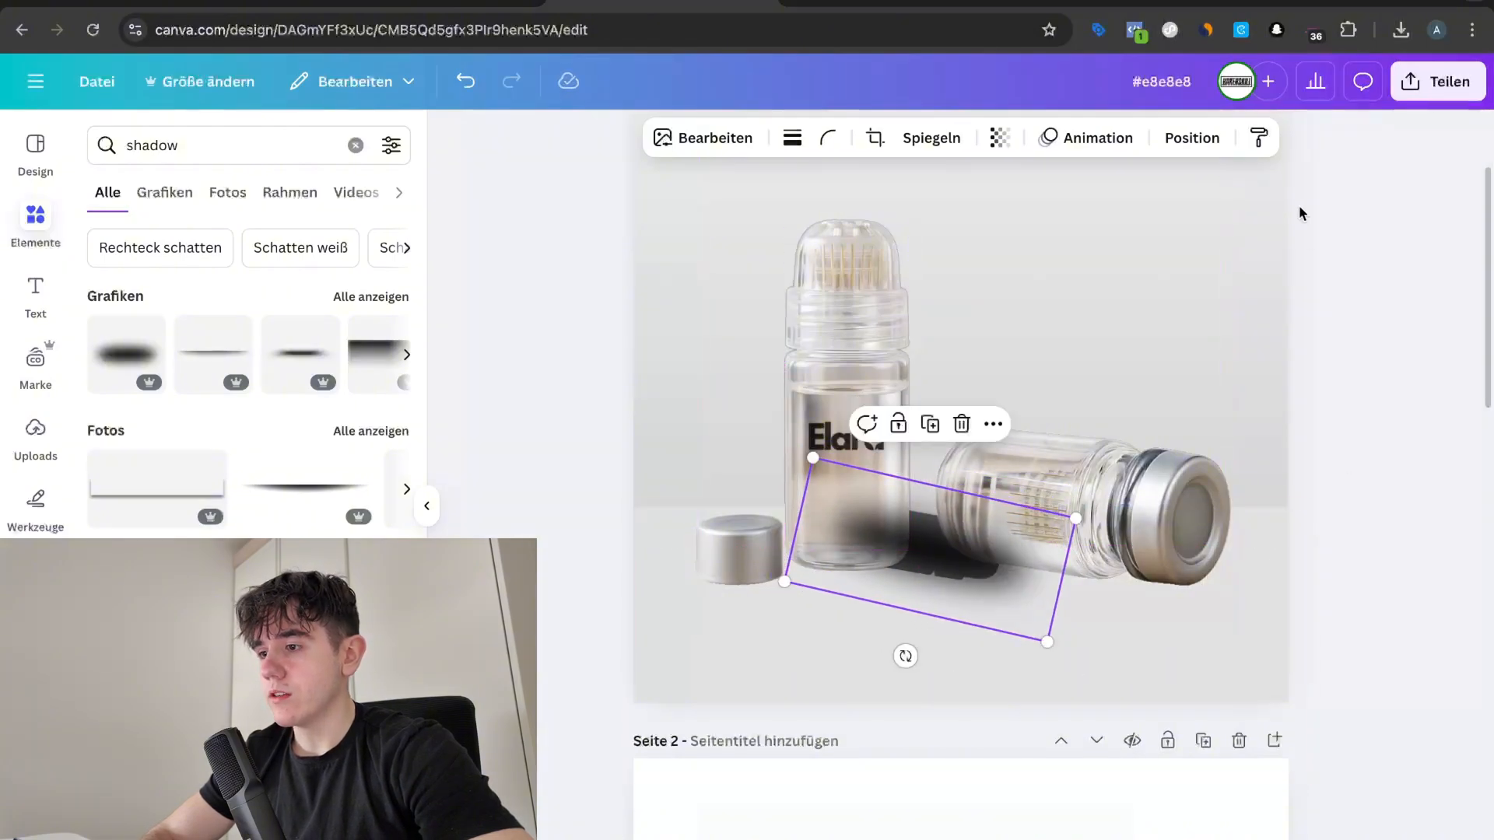
Step: Move the blurred shadow beneath both bottles in the layer order, directly above the grey cast shadow
left_click(1190, 140)
left_click_drag(250, 323, 253, 457)
left_click(534, 623)
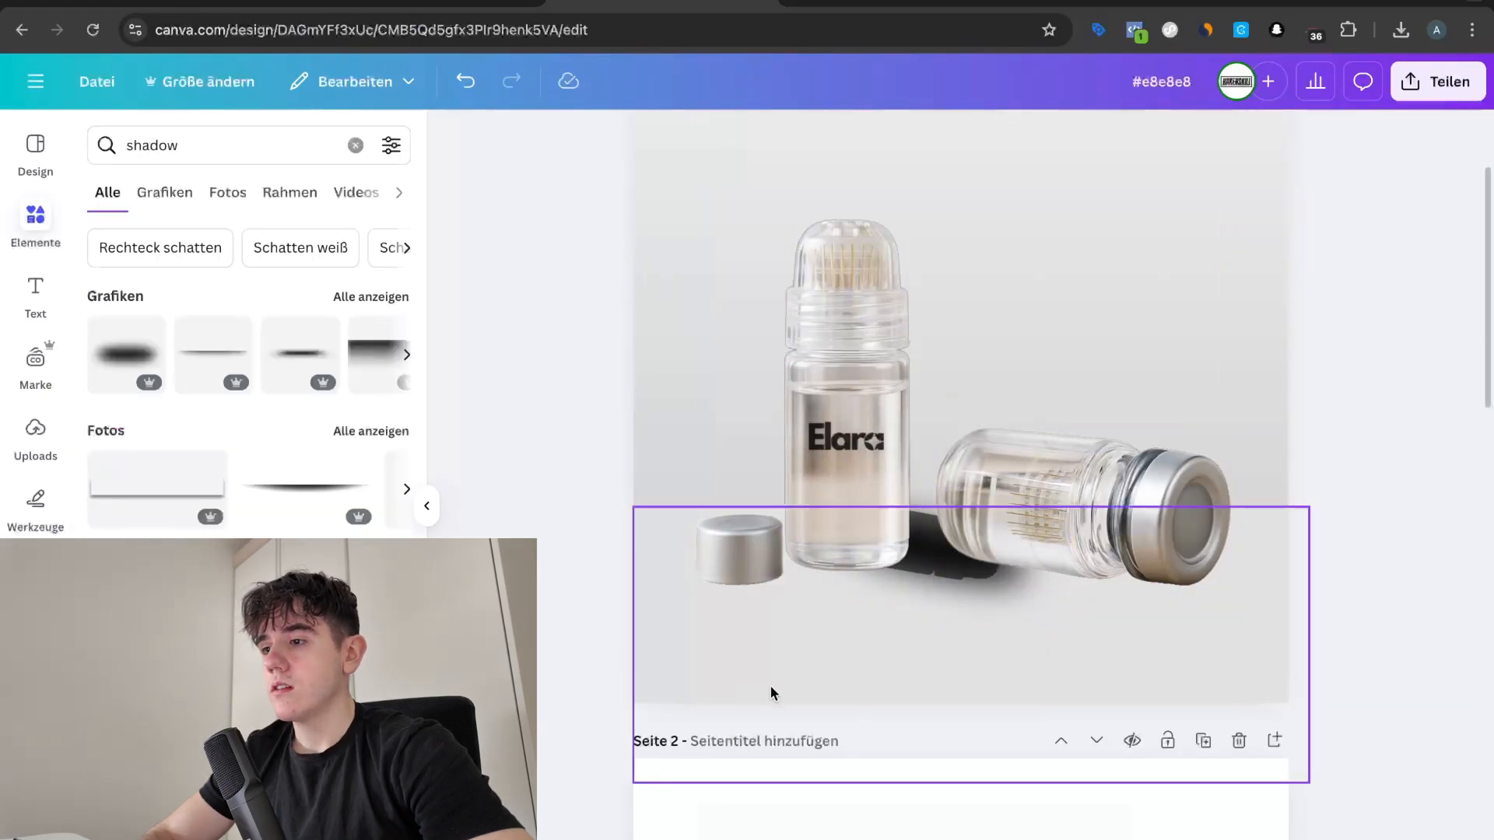
Step: Set the blurred shadow's transparency value to 80
scroll(894, 684, "down", 1)
left_click(937, 580)
left_click(997, 137)
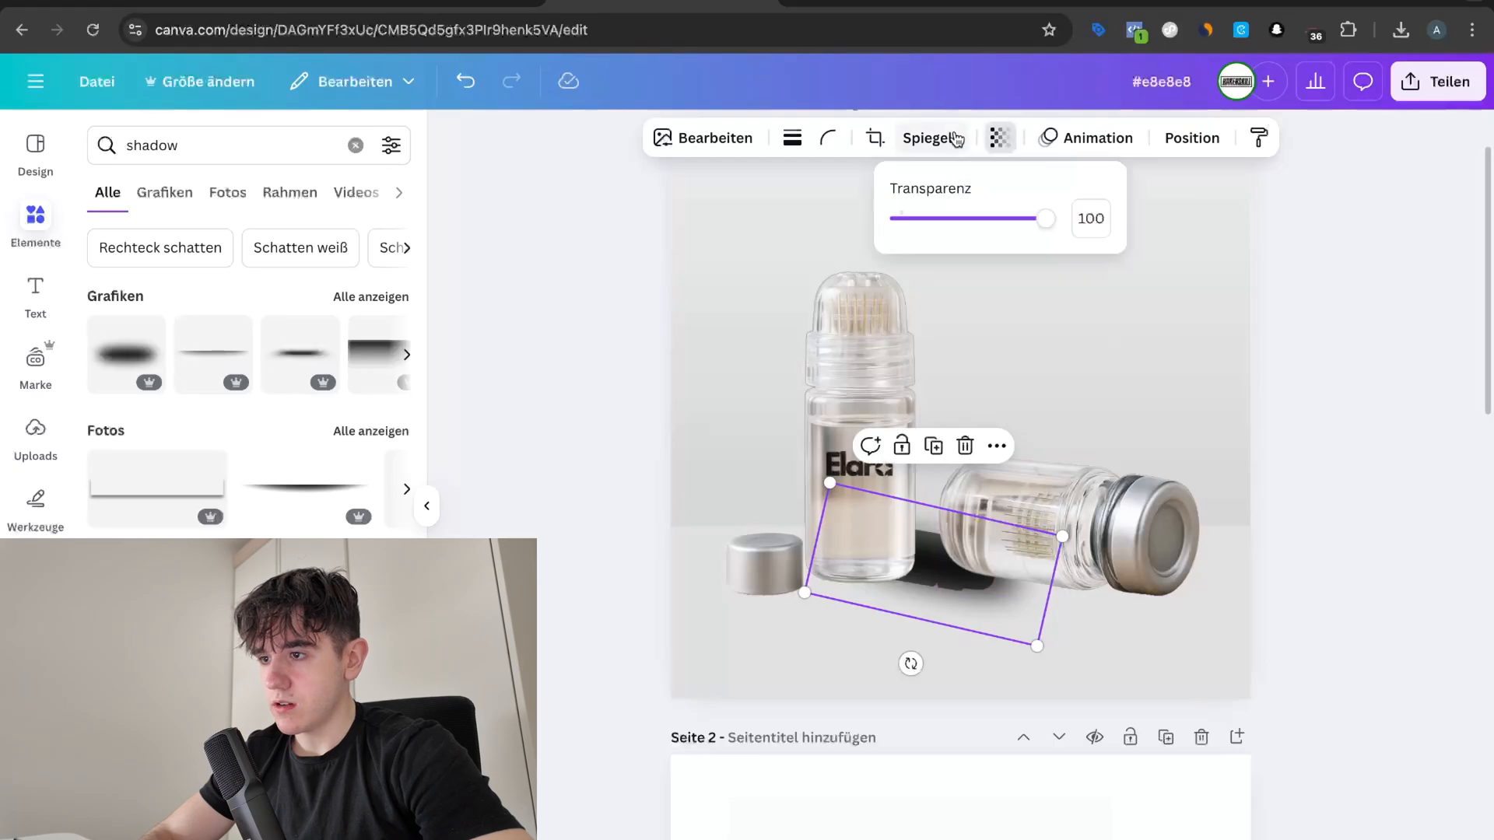
left_click_drag(1051, 218, 1002, 219)
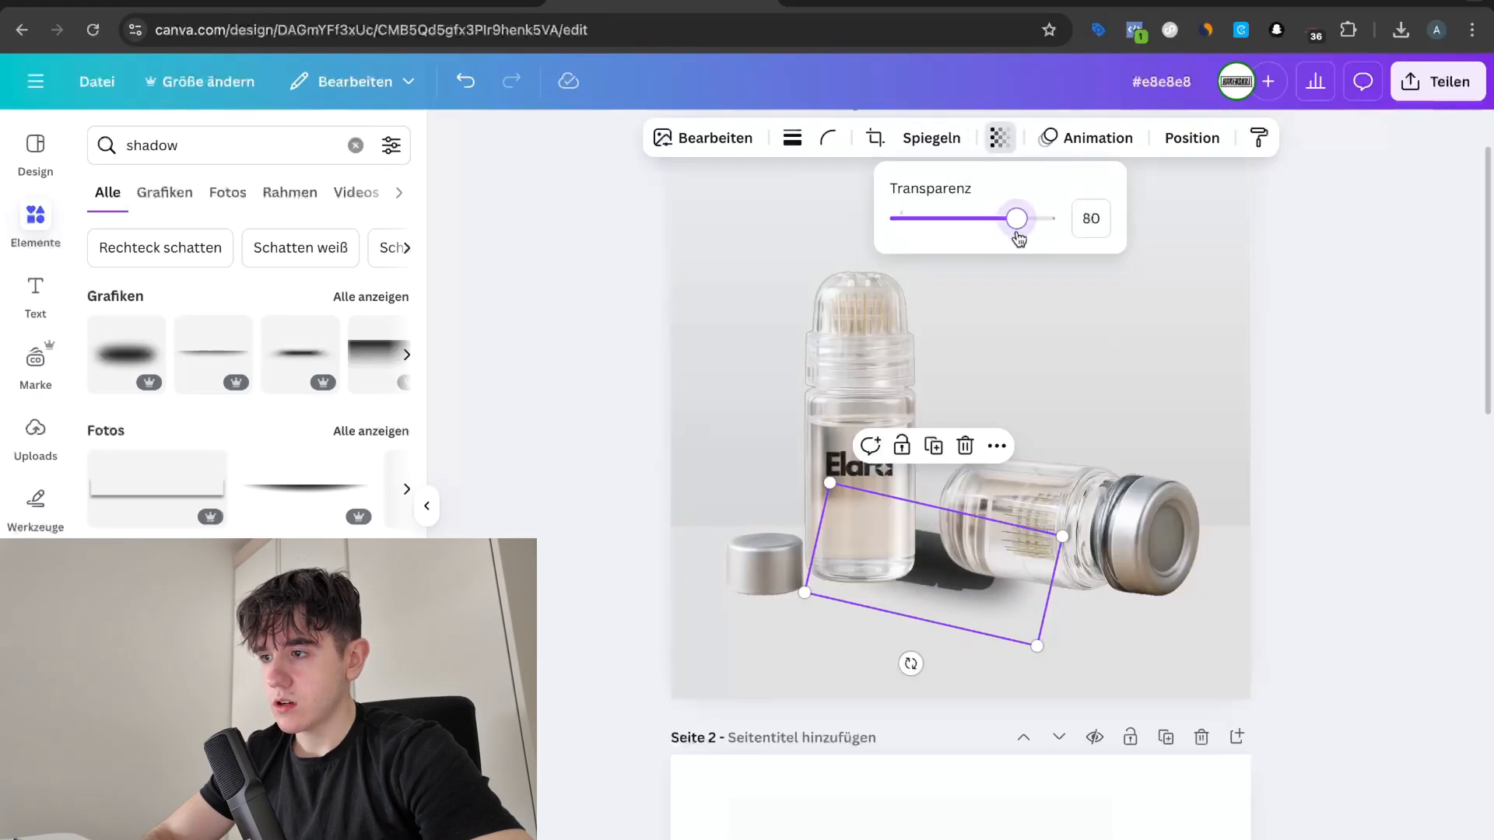
Step: Select the hard-edged grey cast shadow in the layers, set its transparency value to 26 and check the effect
left_click(1194, 139)
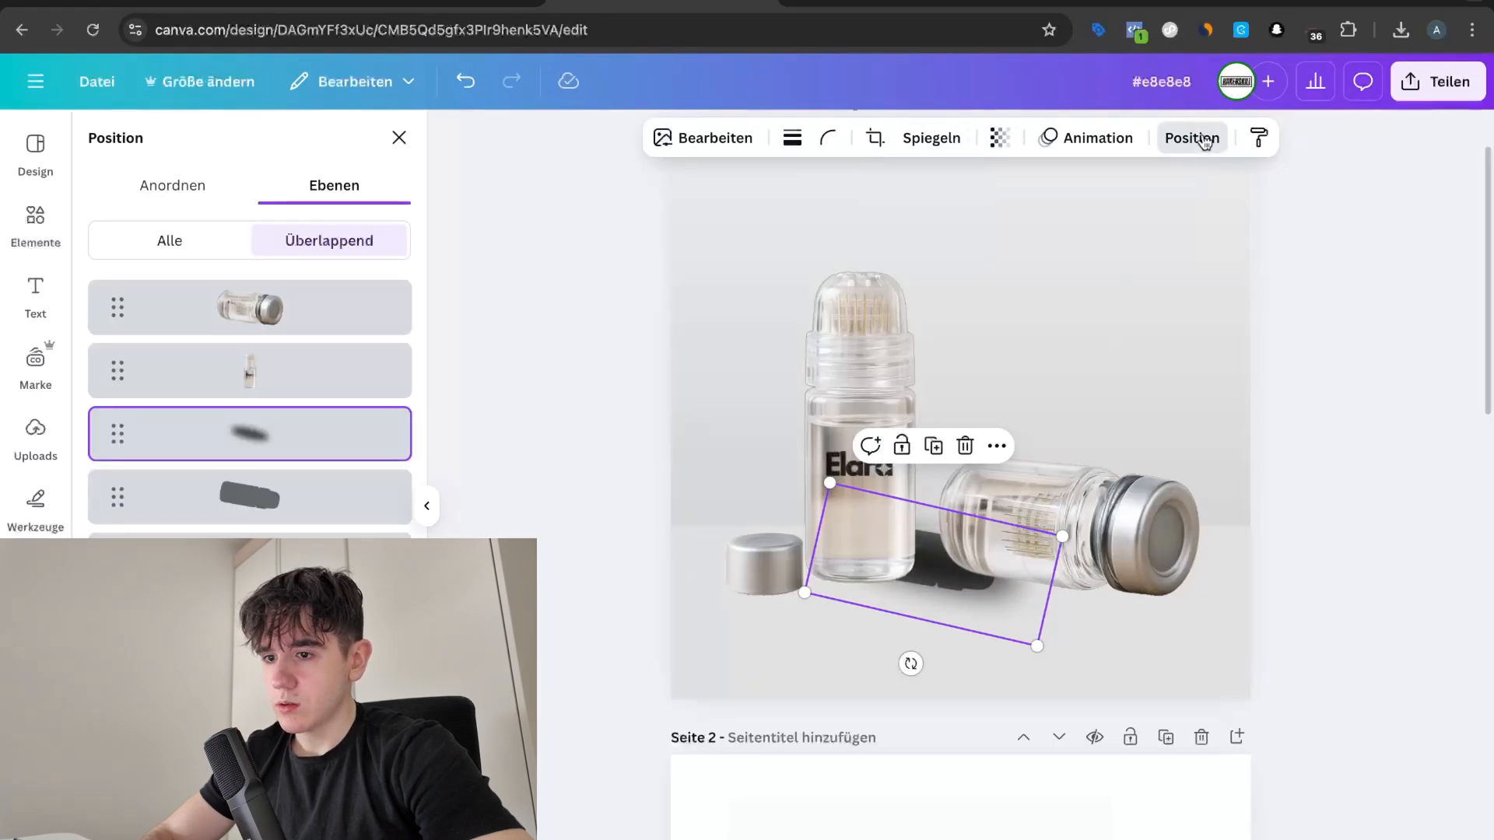
left_click(310, 501)
left_click(1018, 137)
left_click(1086, 138)
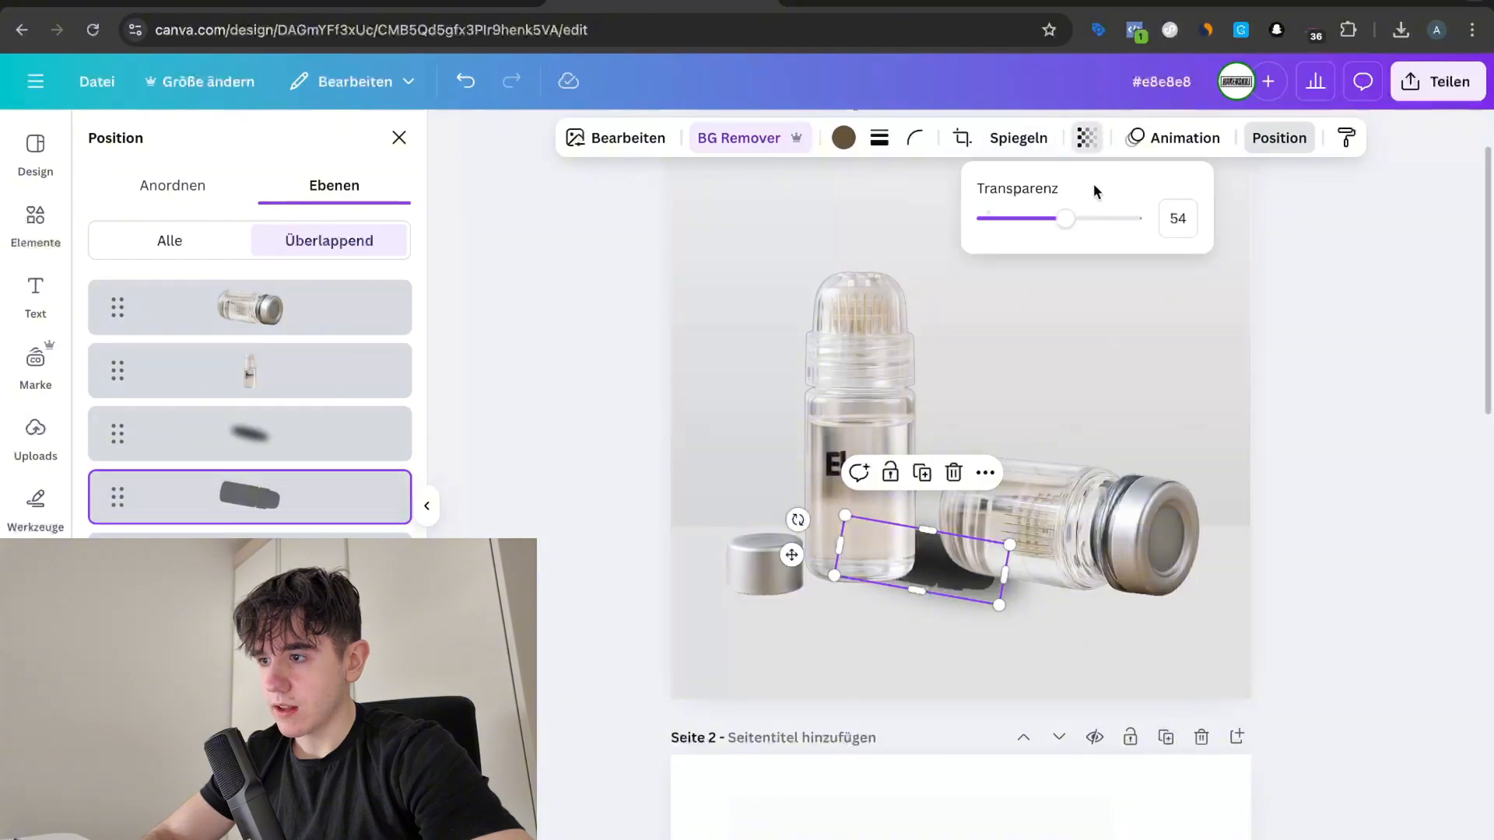
left_click_drag(1065, 219, 1027, 220)
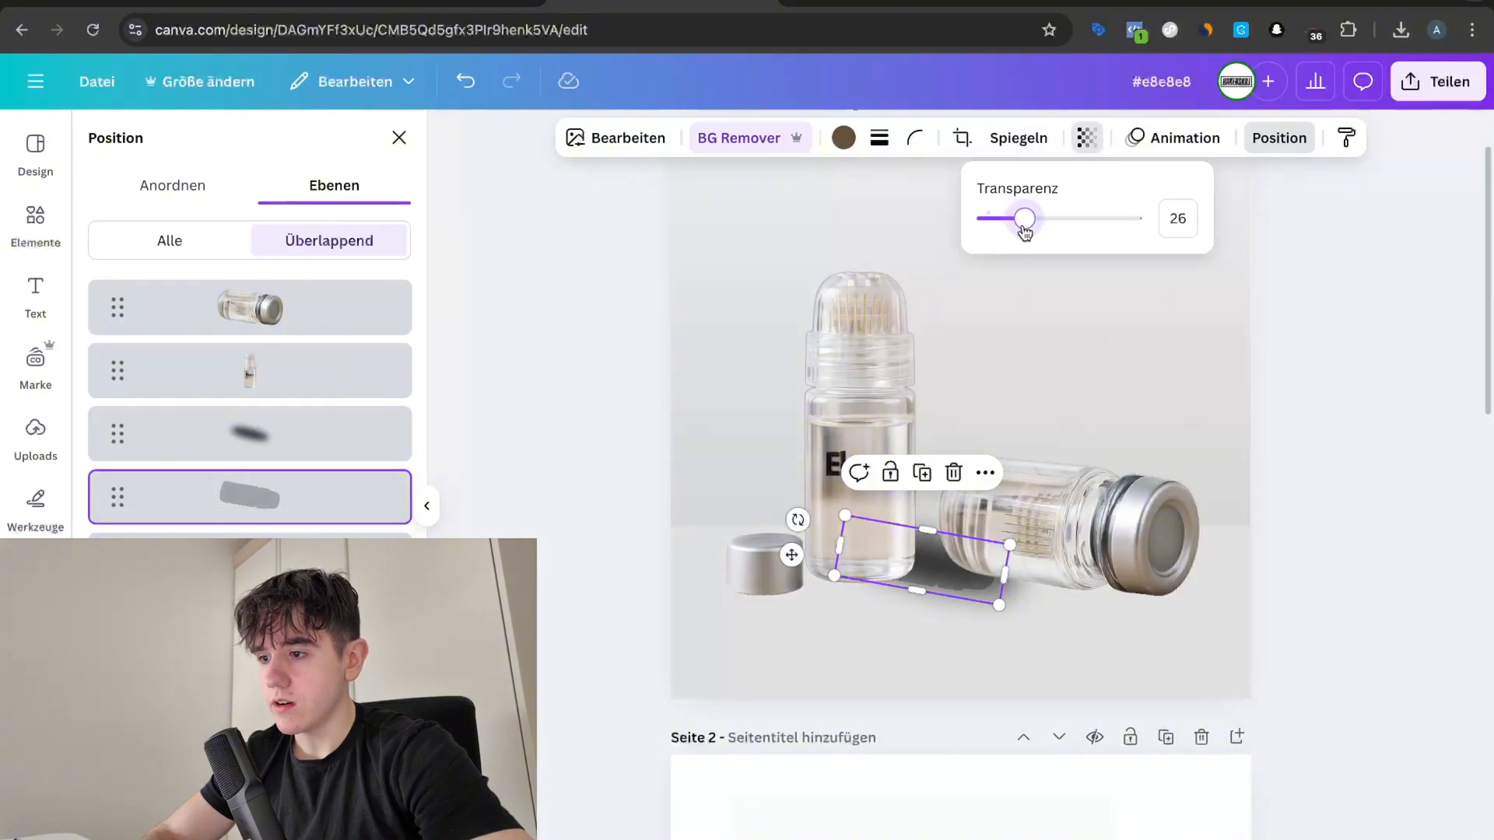
left_click(1387, 365)
left_click(1387, 366)
scroll(1387, 366, "up", 3)
scroll(1387, 365, "down", 3)
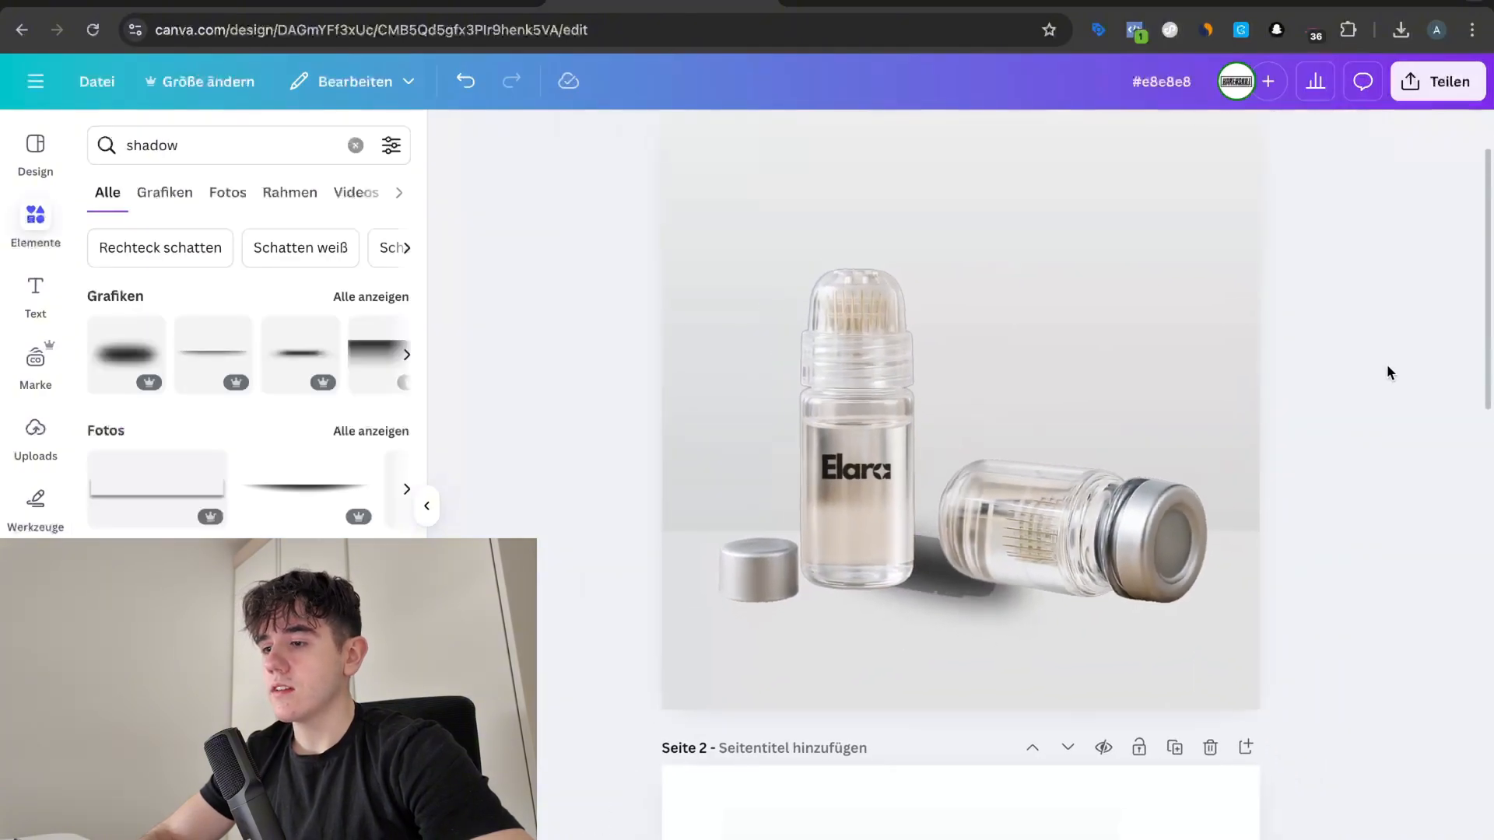
Step: Set the blurred shadow's transparency value to 42
left_click(934, 579)
left_click(998, 138)
left_click_drag(1054, 219, 963, 233)
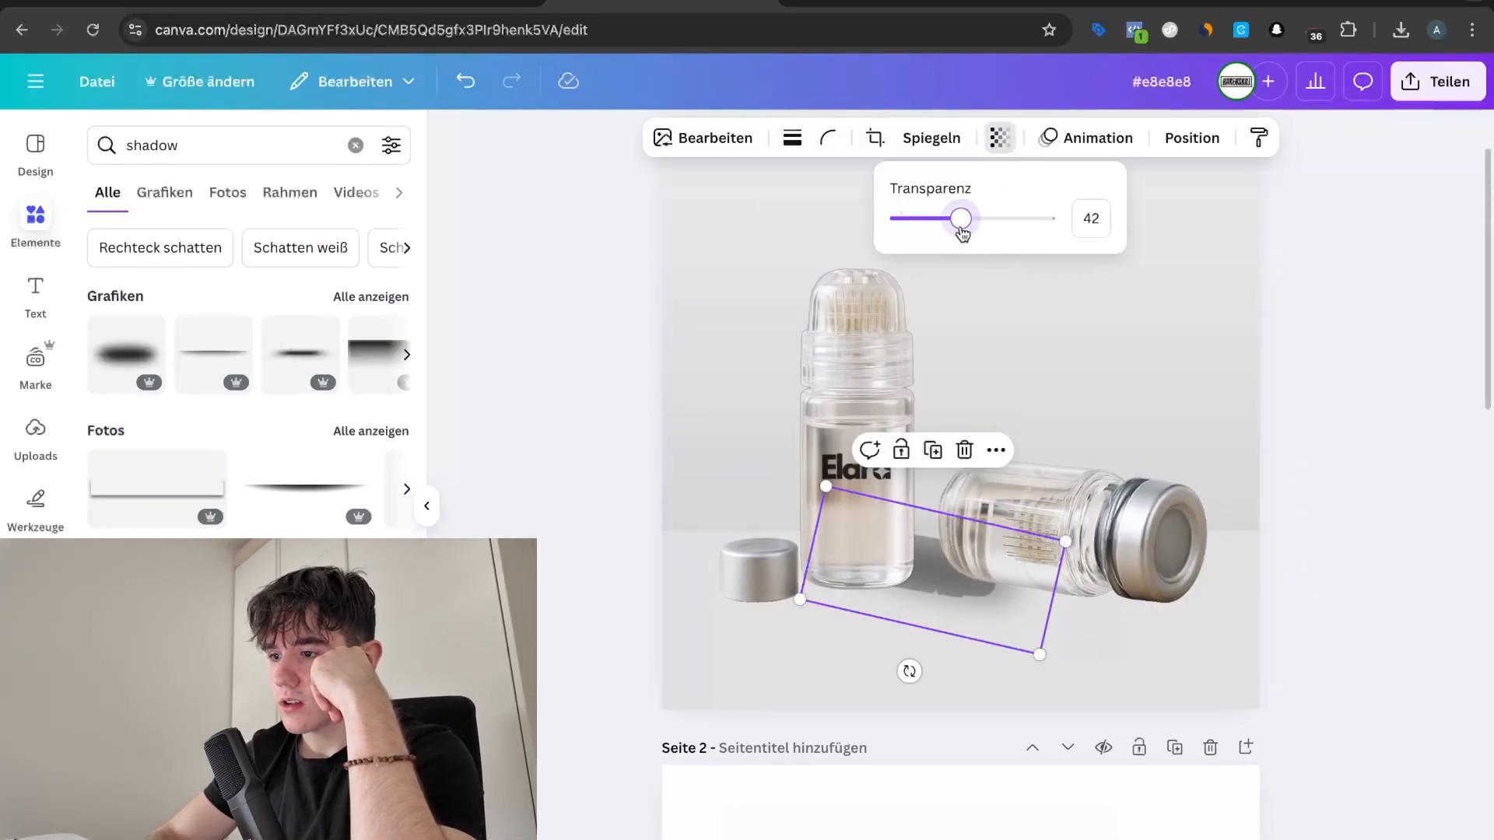
Step: Select the hard-edged cast shadow beneath the blurred one and set its transparency value to 13
left_click(1192, 137)
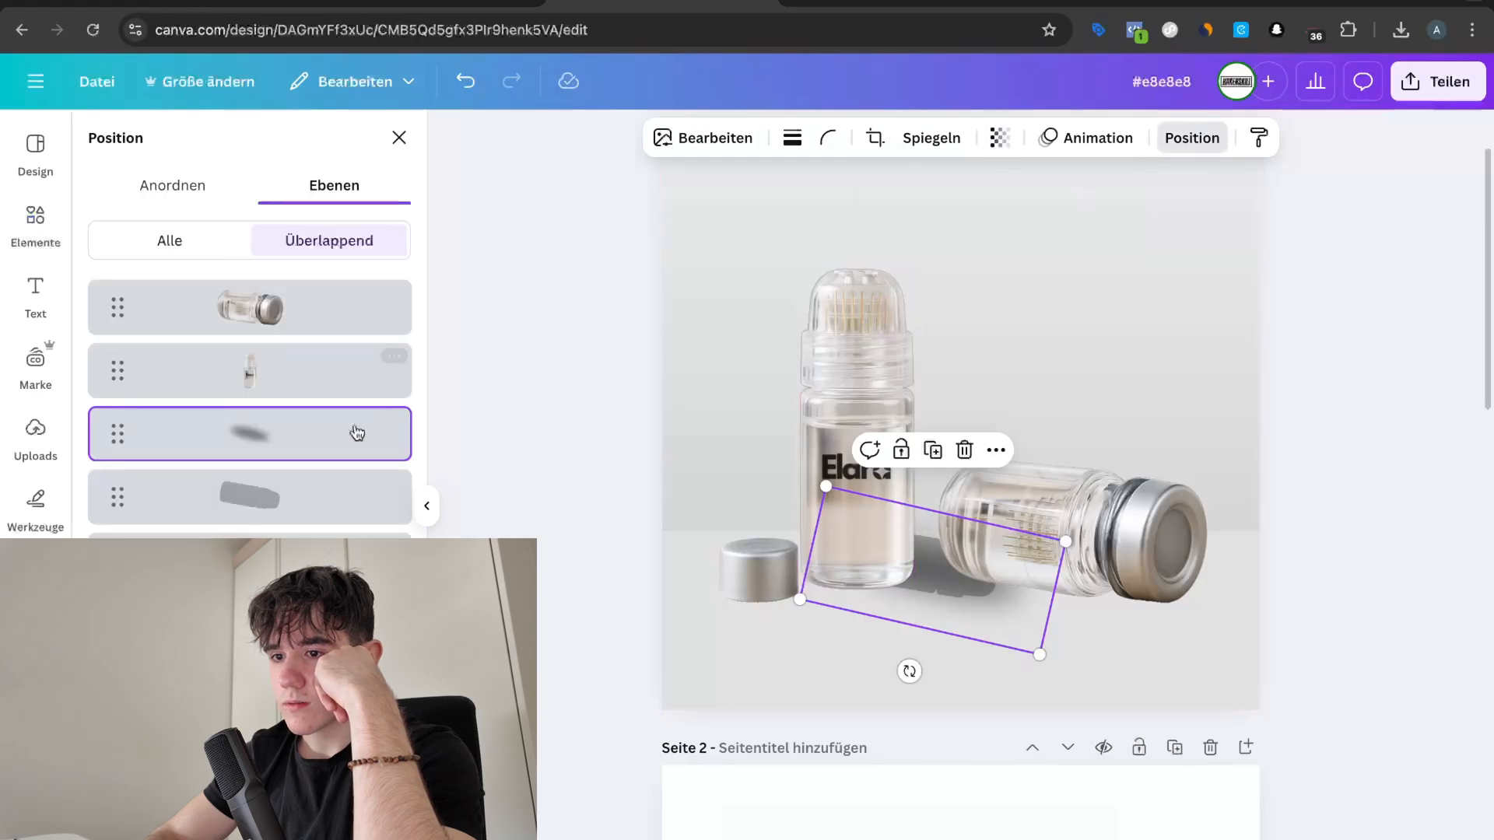
left_click(342, 496)
left_click(1041, 144)
left_click(1083, 140)
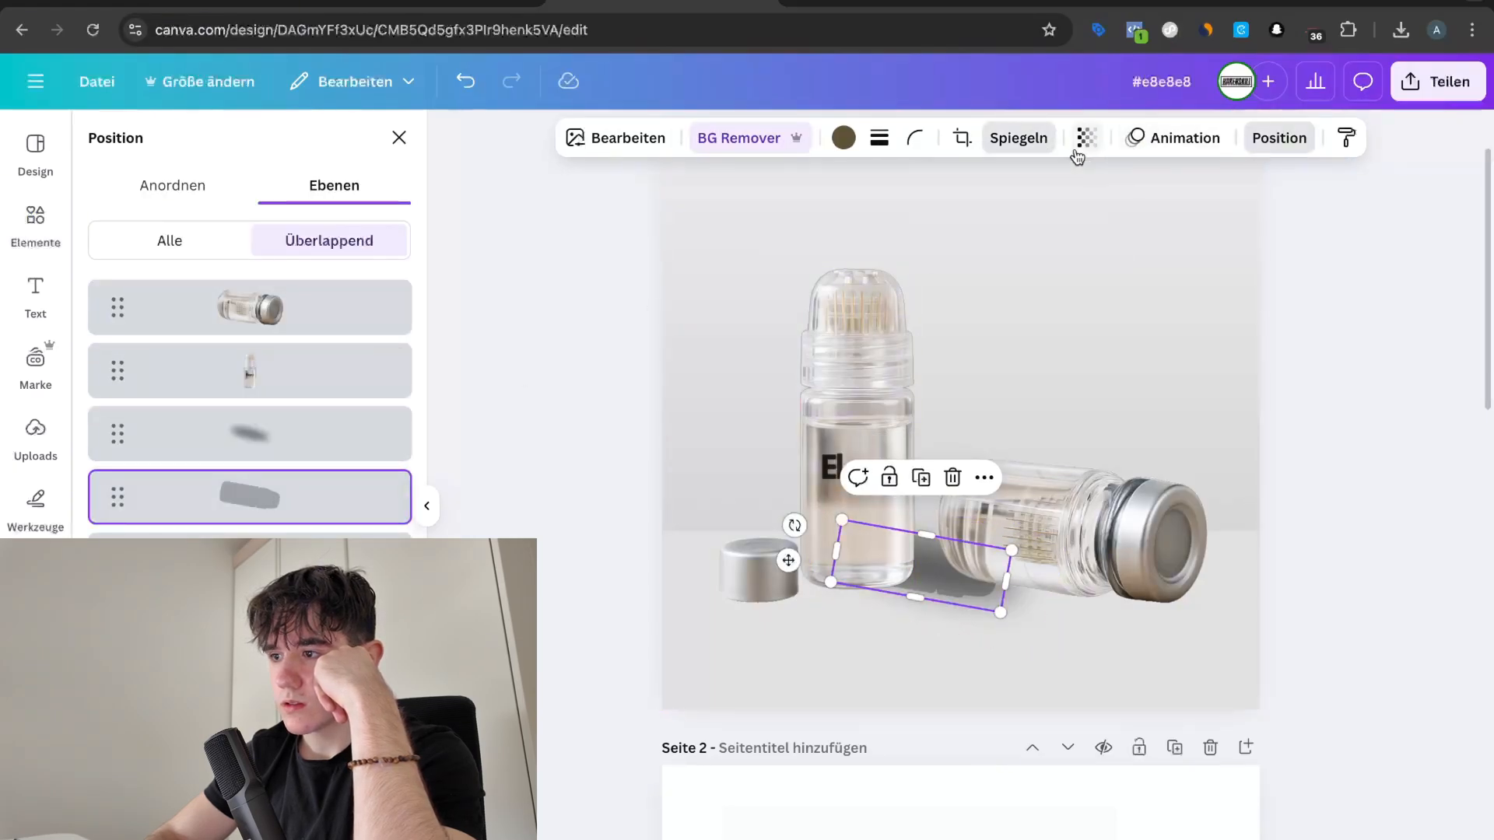
left_click_drag(1023, 220, 1003, 226)
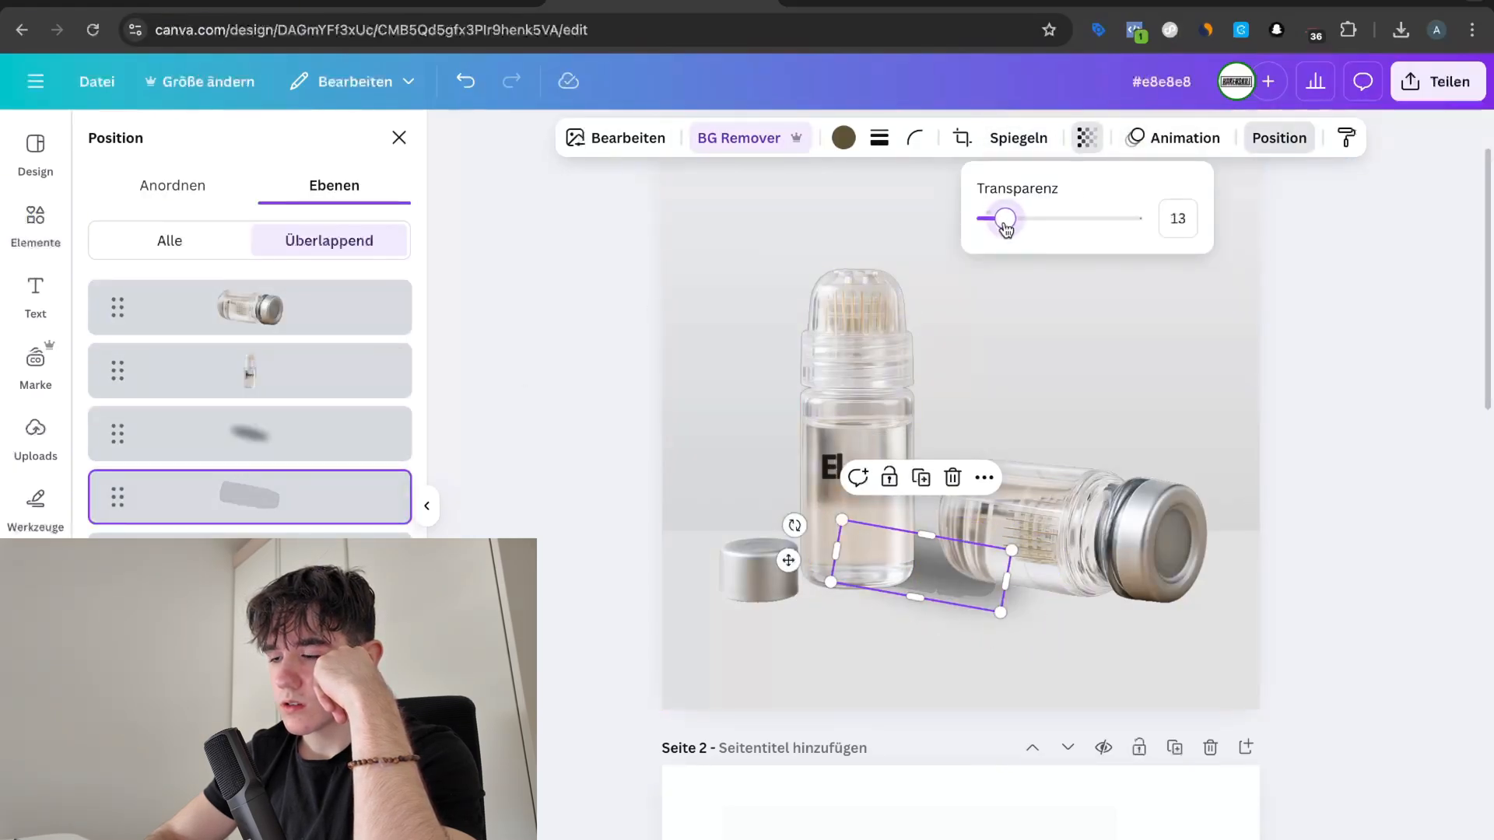
left_click(1286, 419)
left_click(1286, 420)
left_click(1286, 419)
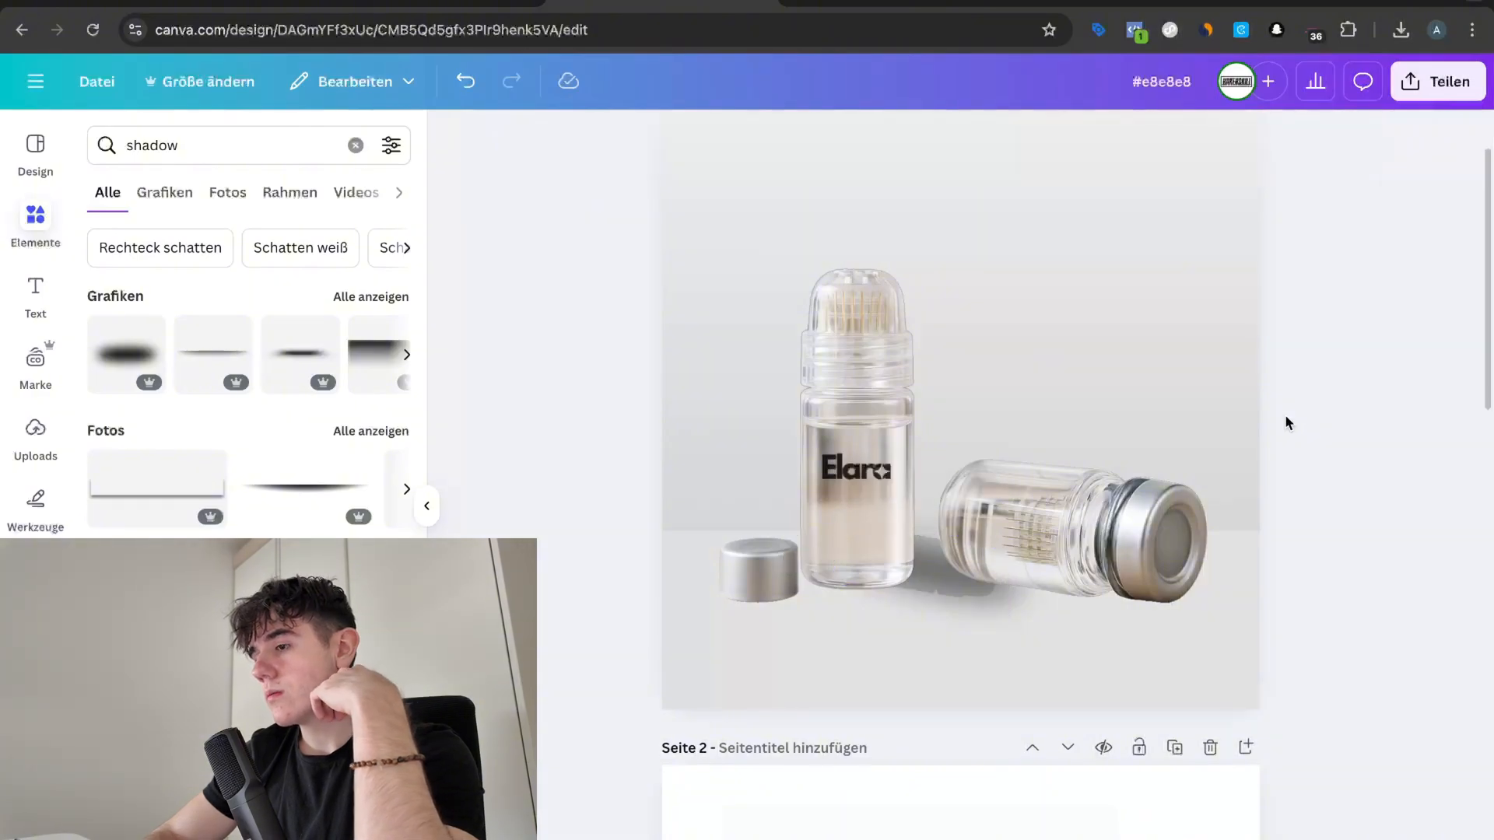
Step: Select the blurred shadow together with the hard-edged cast shadow and group them
scroll(1288, 424, "down", 2)
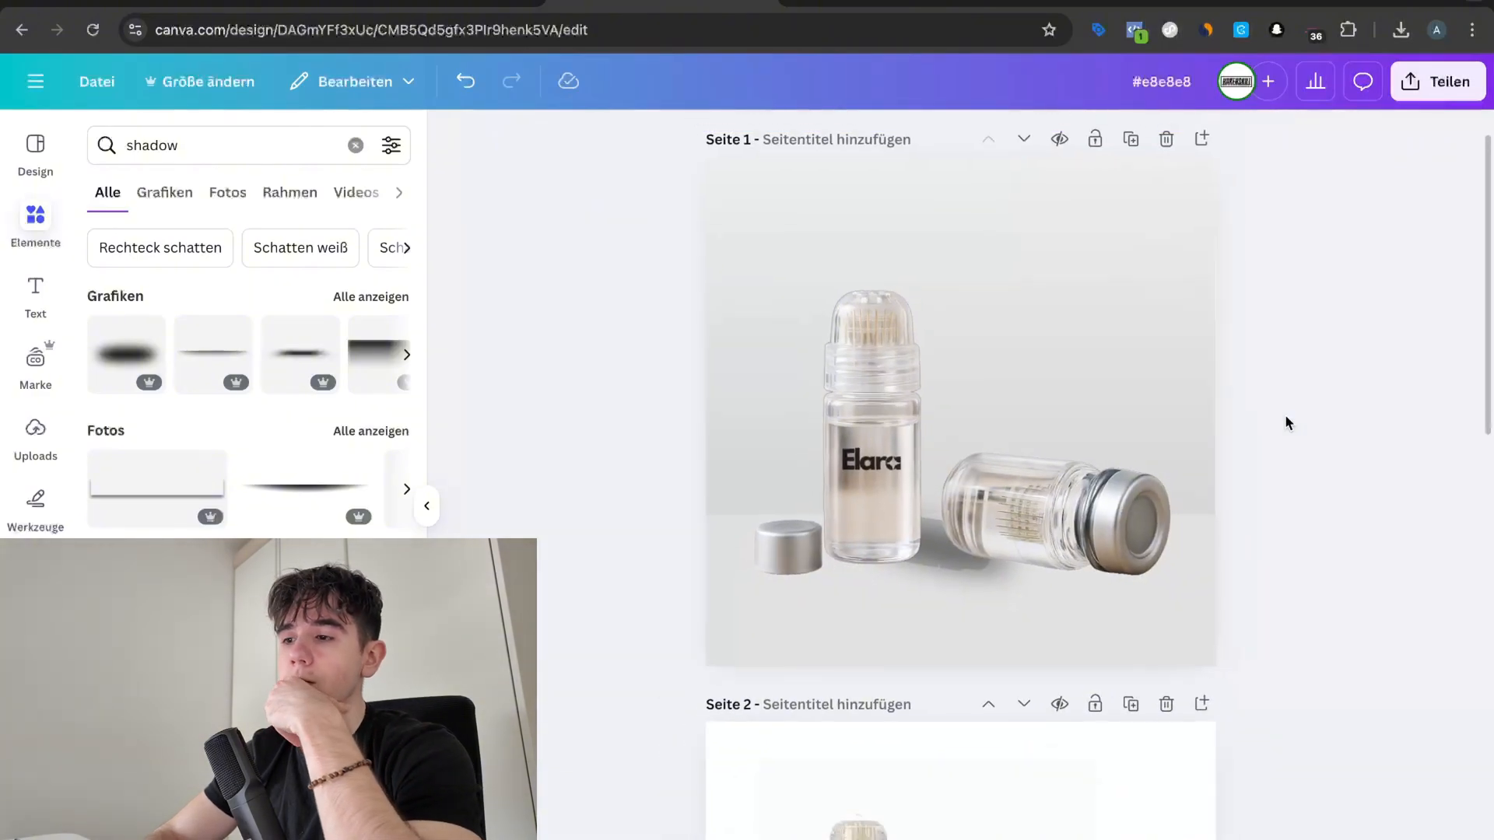
scroll(1287, 422, "down", 2)
left_click(933, 542)
left_click(1192, 138)
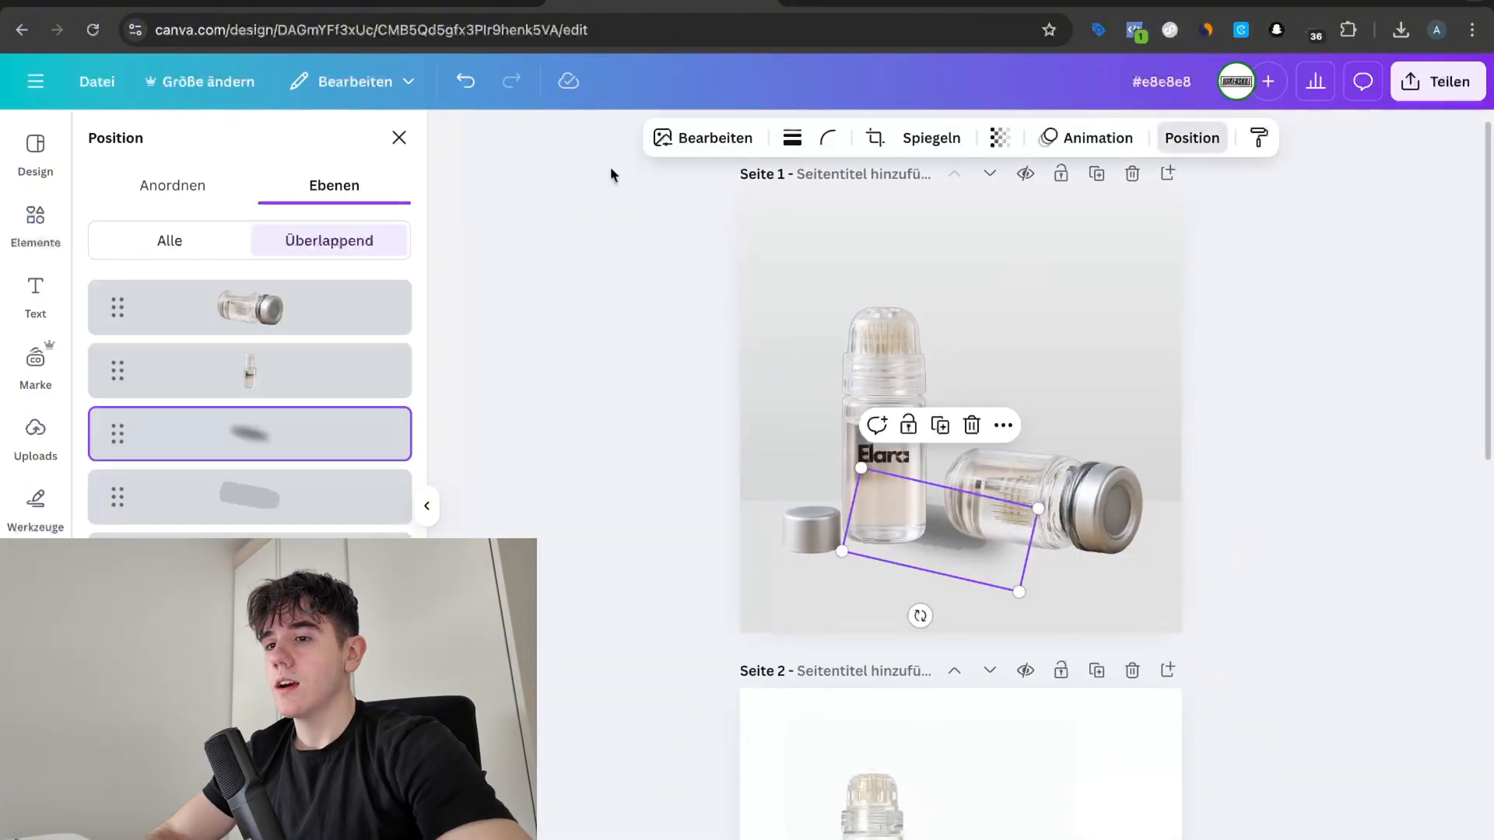
left_click(272, 494, "shift")
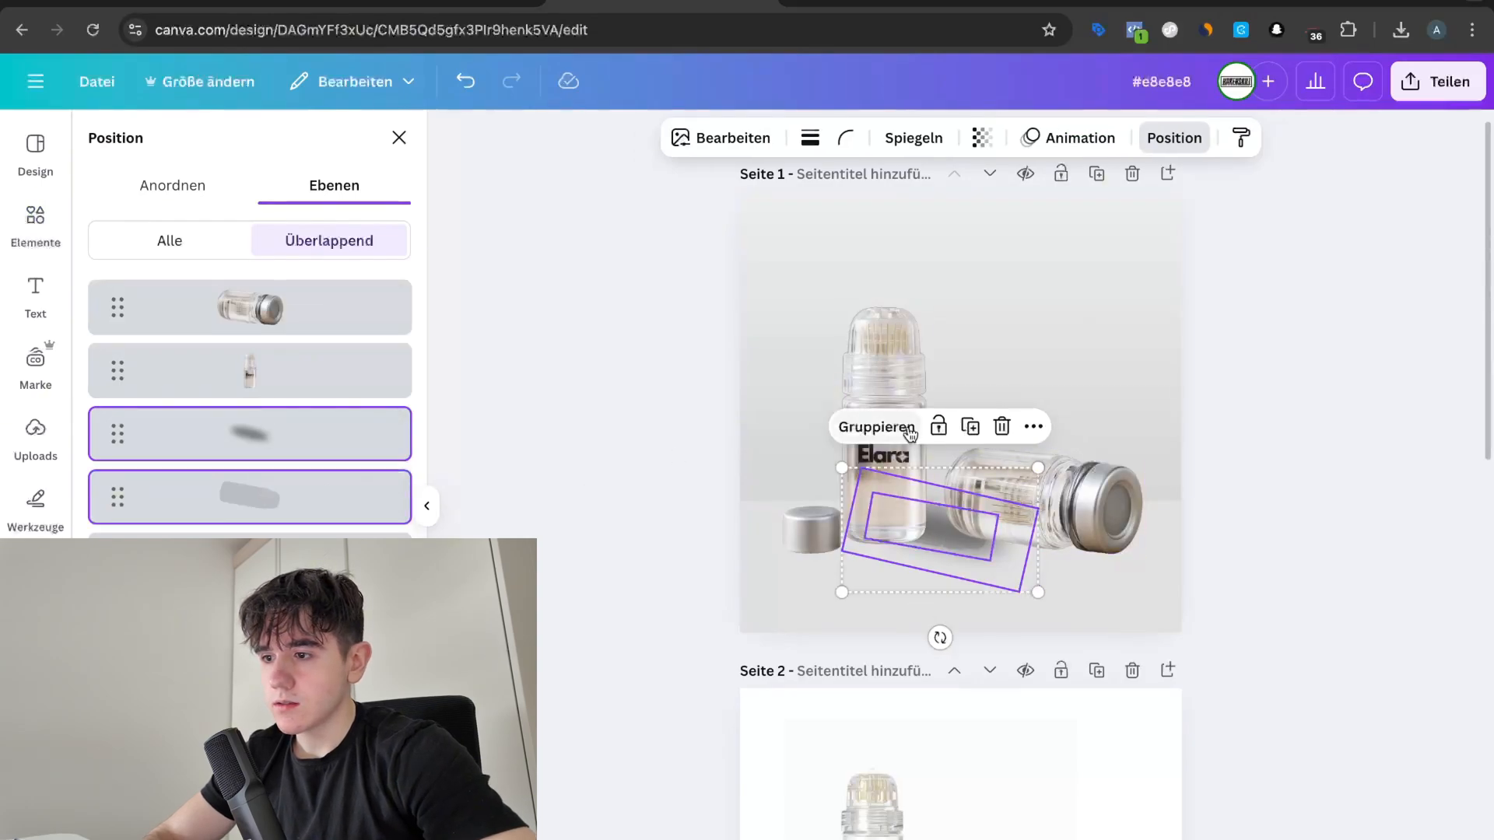
left_click(909, 430)
Step: Shift the grouped shadow slightly down and to the left beneath the two bottles
scroll(1134, 680, "up", 3)
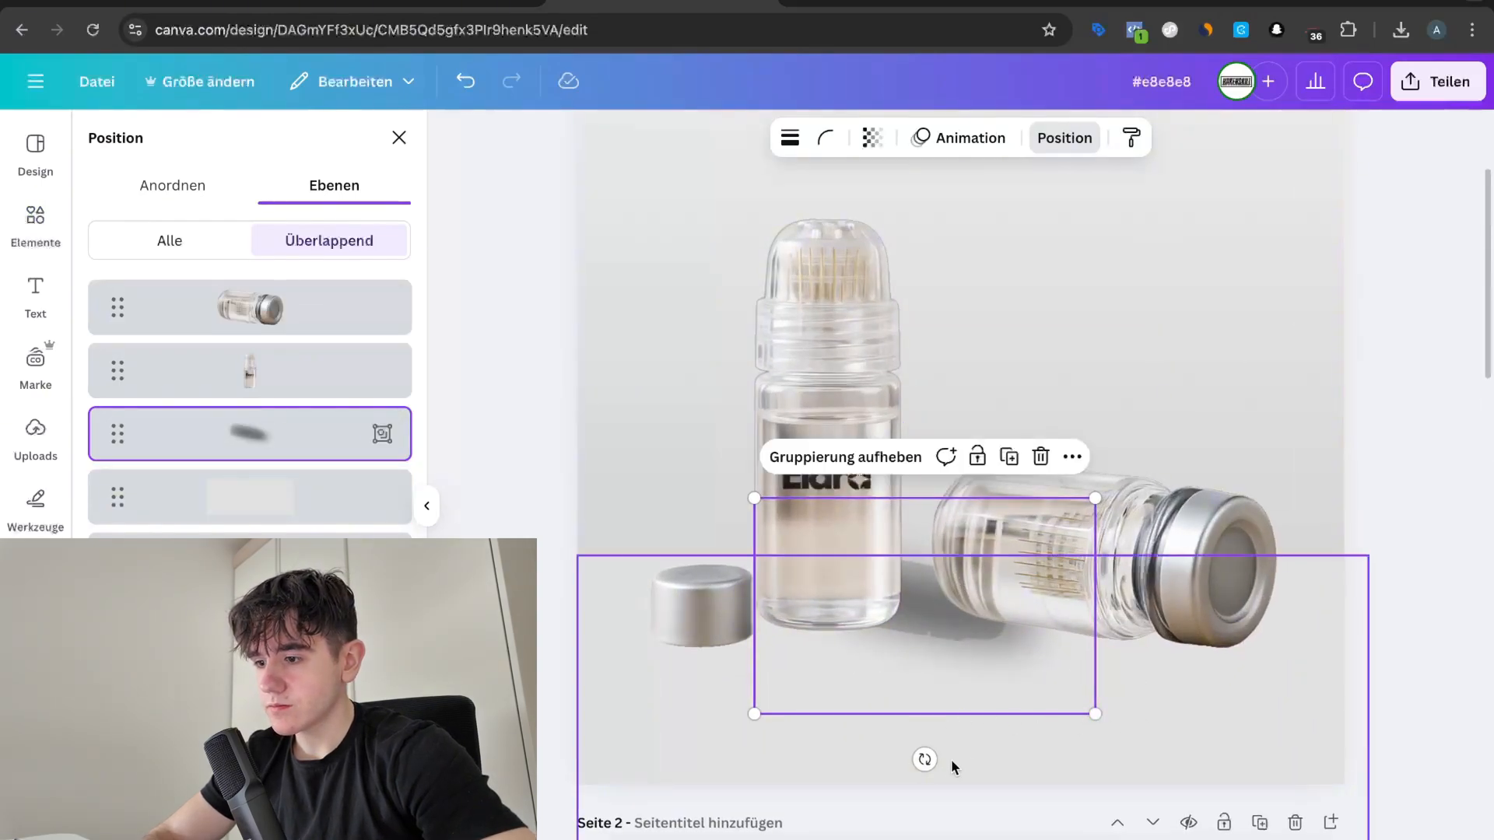
left_click_drag(996, 660, 985, 680)
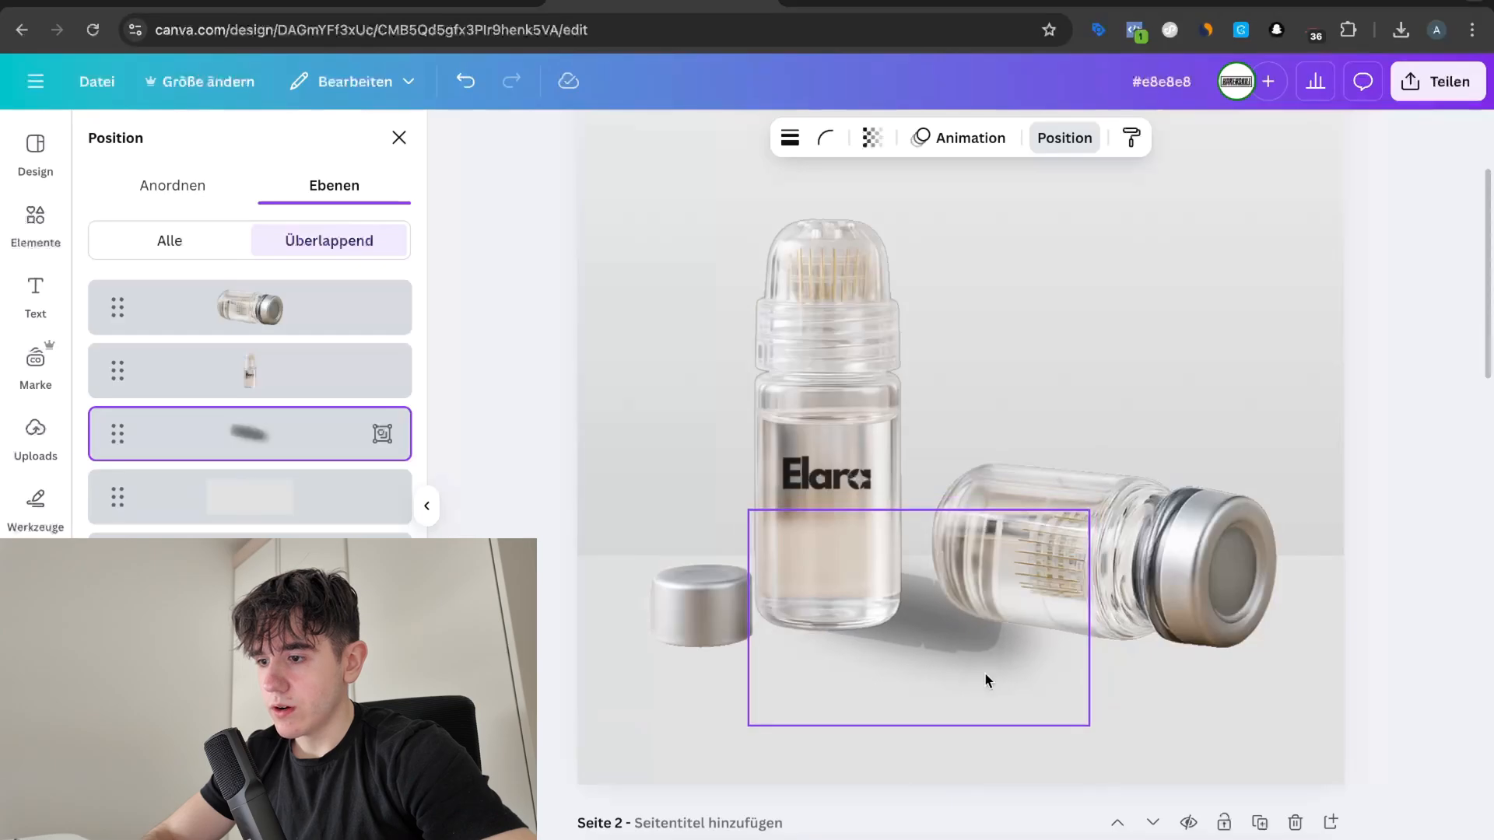
left_click(1113, 761)
scroll(1113, 760, "down", 3)
left_click(1350, 677)
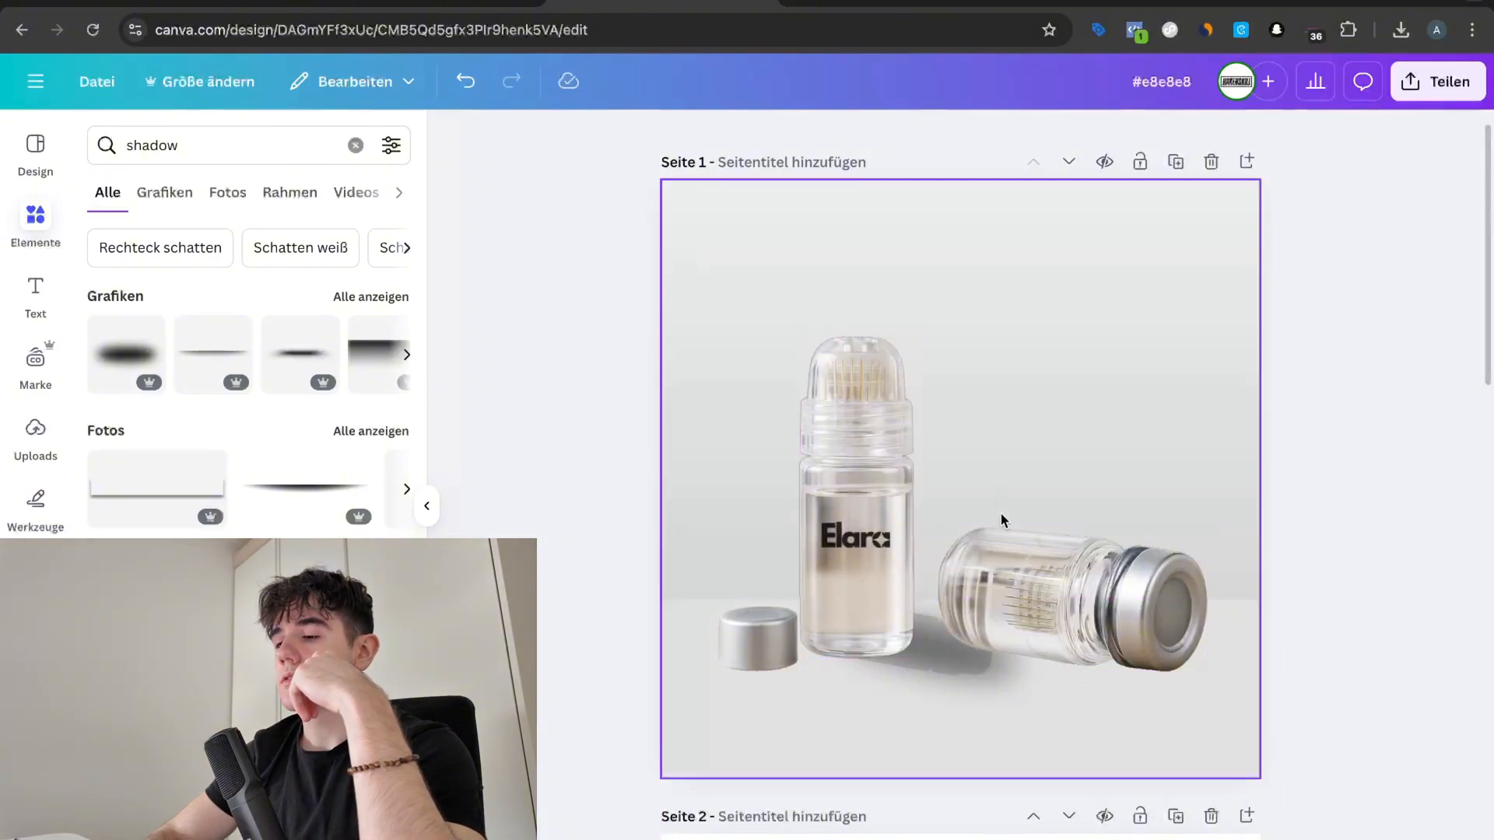
scroll(1004, 514, "down", 3)
left_click(971, 436)
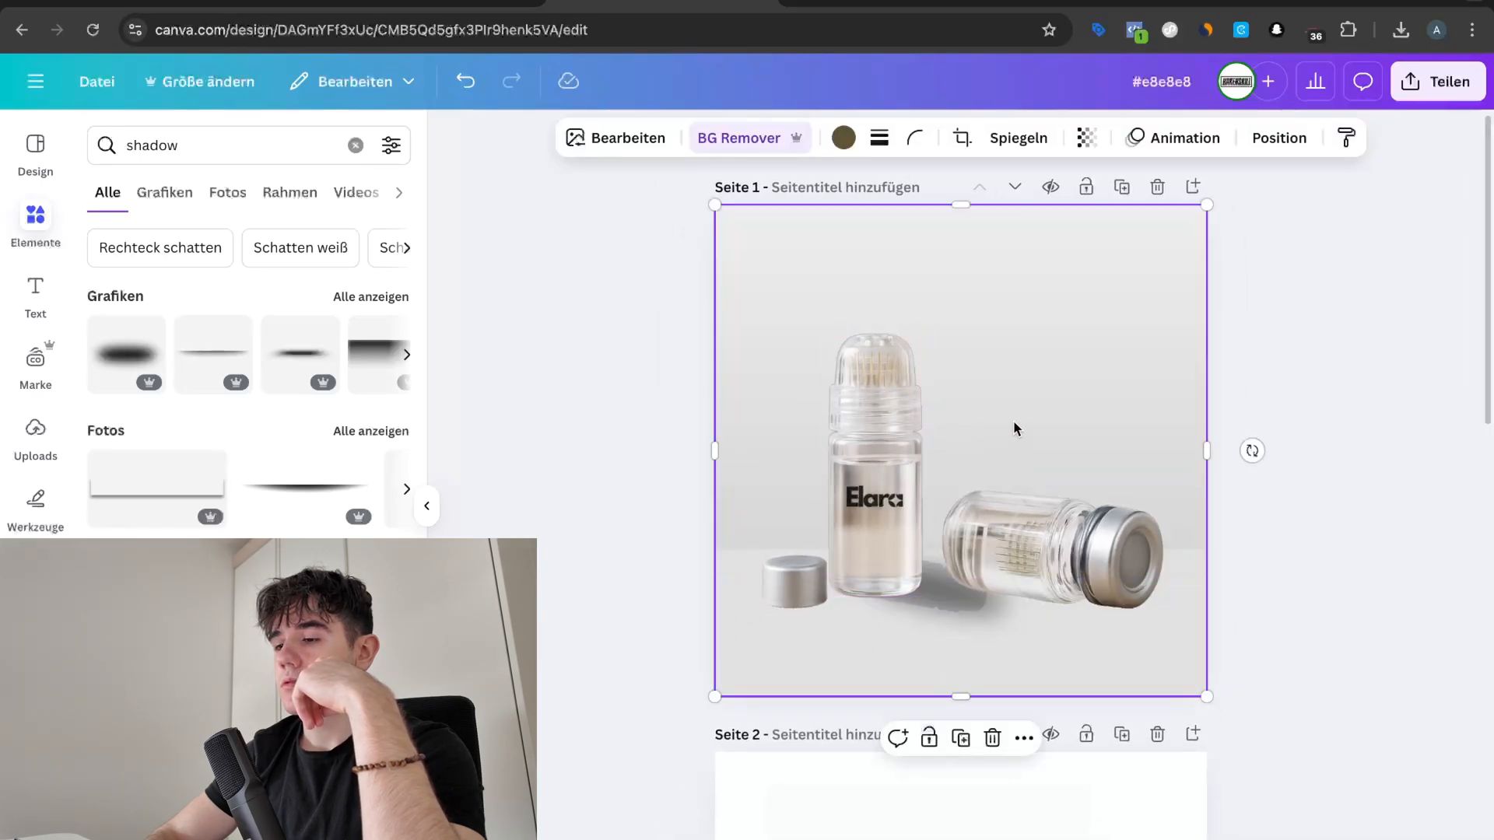
left_click(1225, 533)
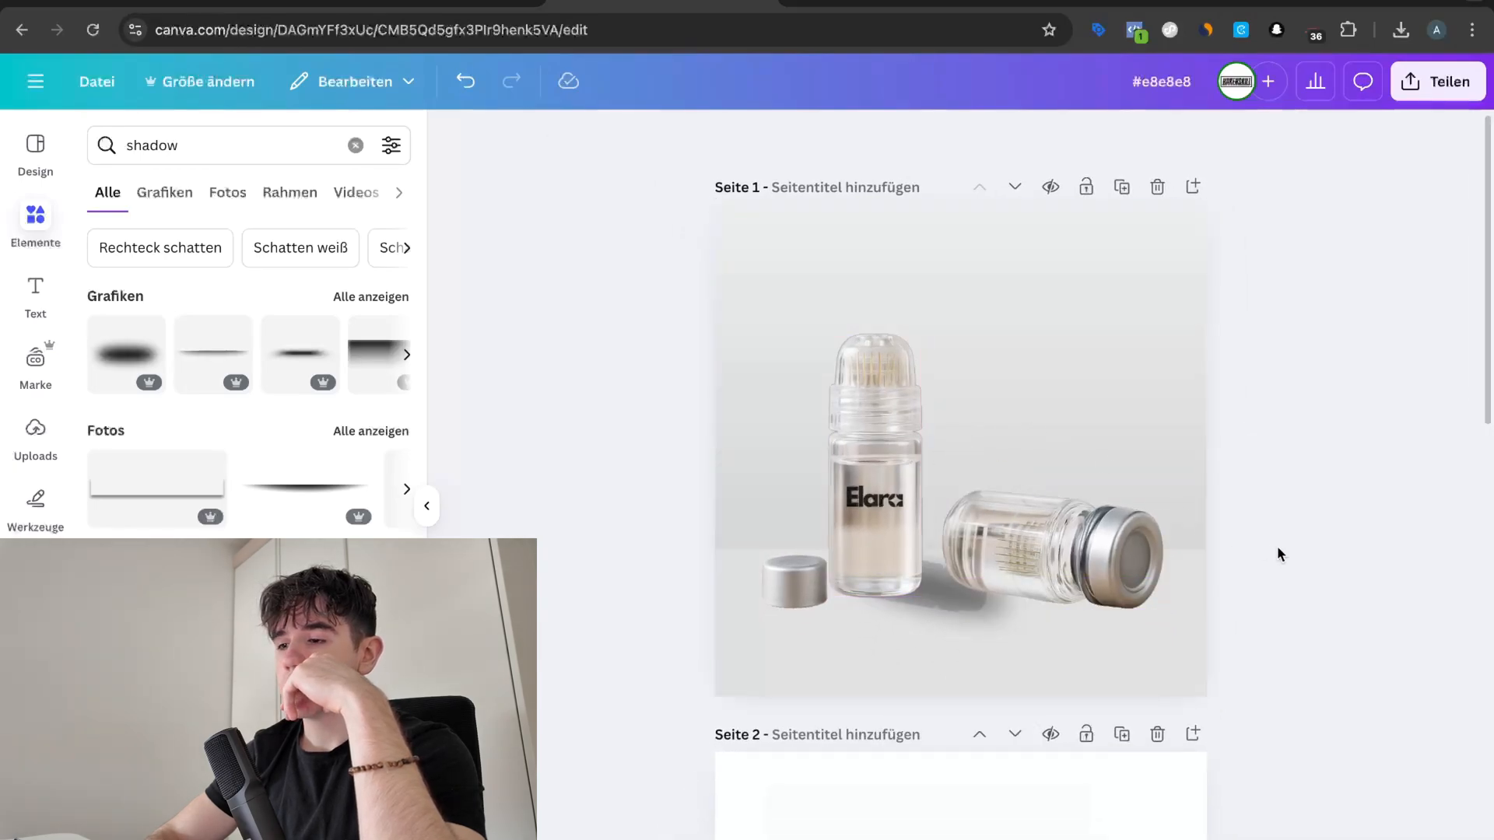
scroll(1278, 554, "up", 5)
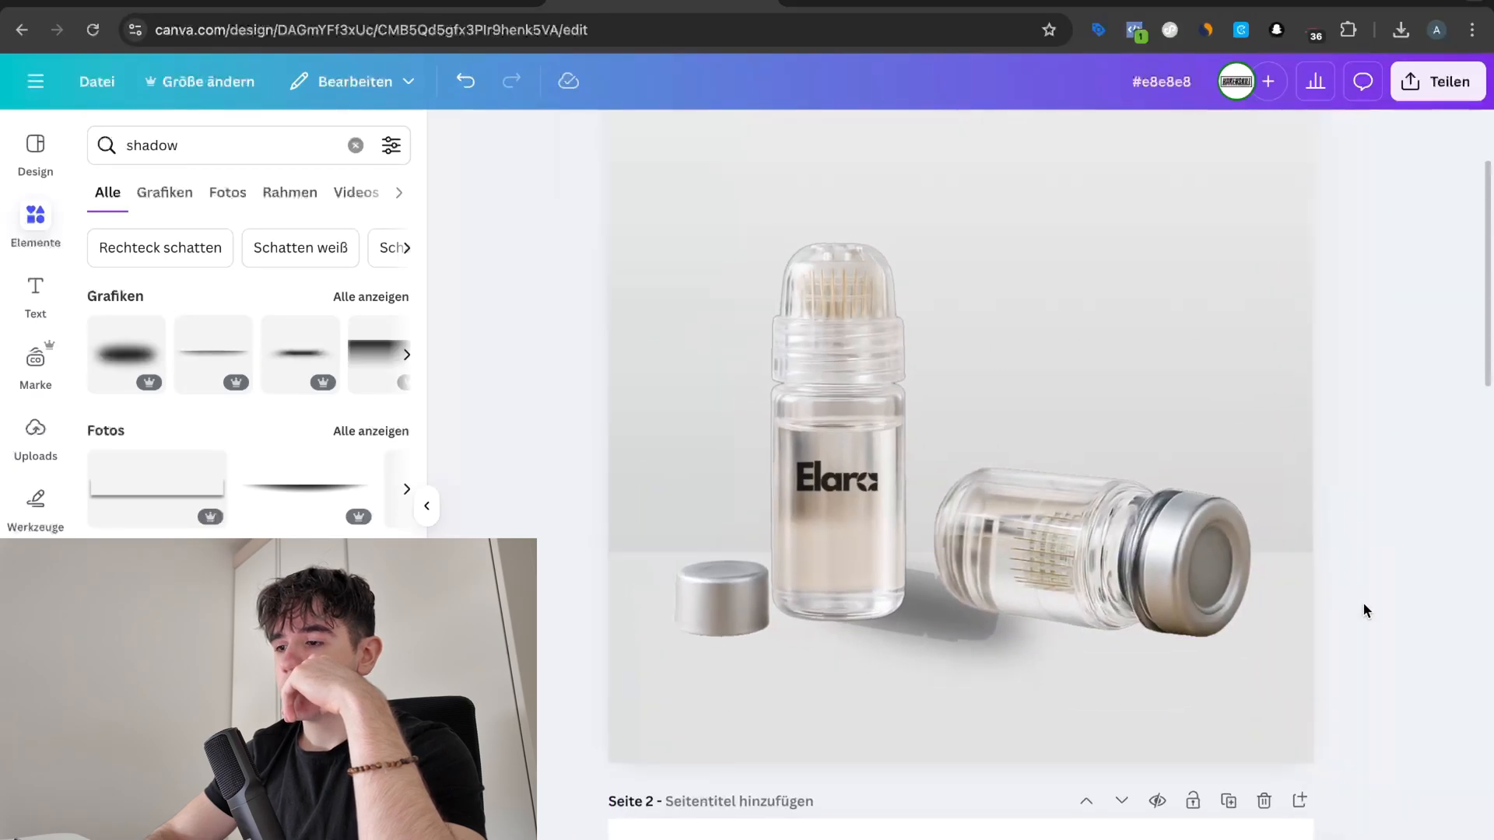
Step: Duplicate the small silver cap beside the standing bottle and place the copy in front of it, slightly lower and to the right
left_click(1214, 608)
left_click(1204, 669)
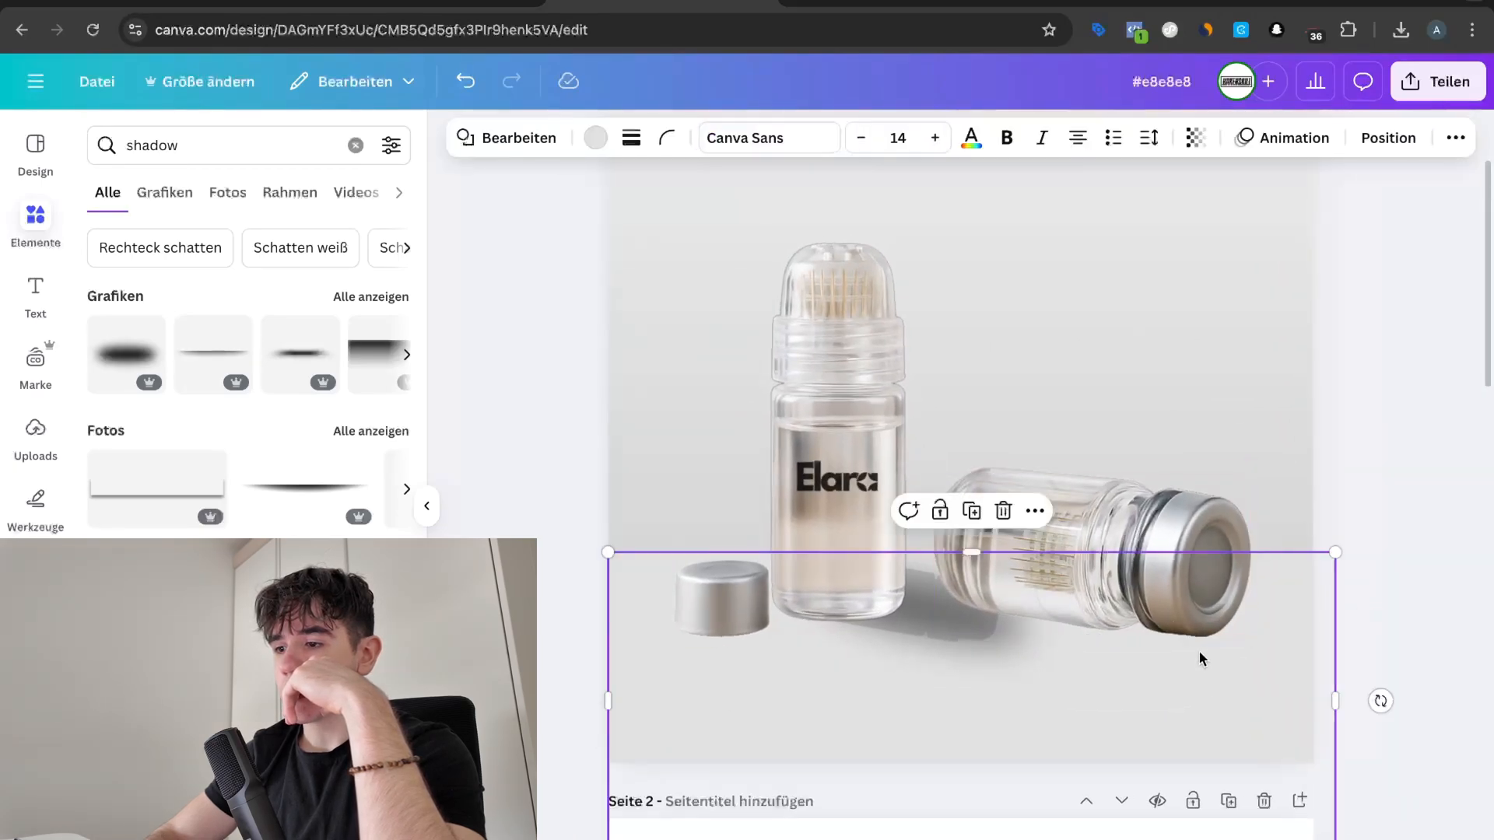
left_click(720, 640)
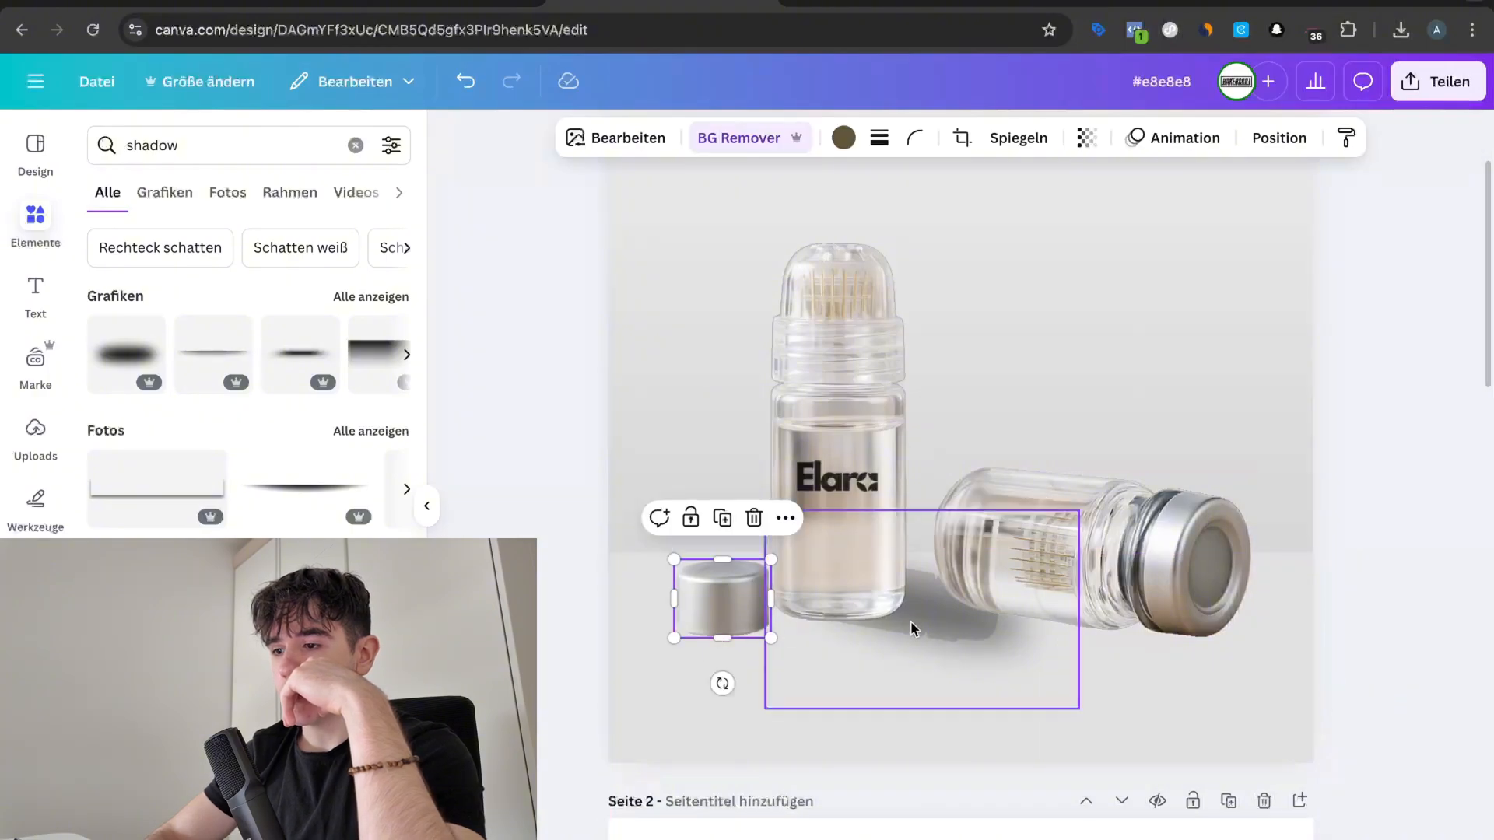
left_click(931, 623)
left_click(723, 602)
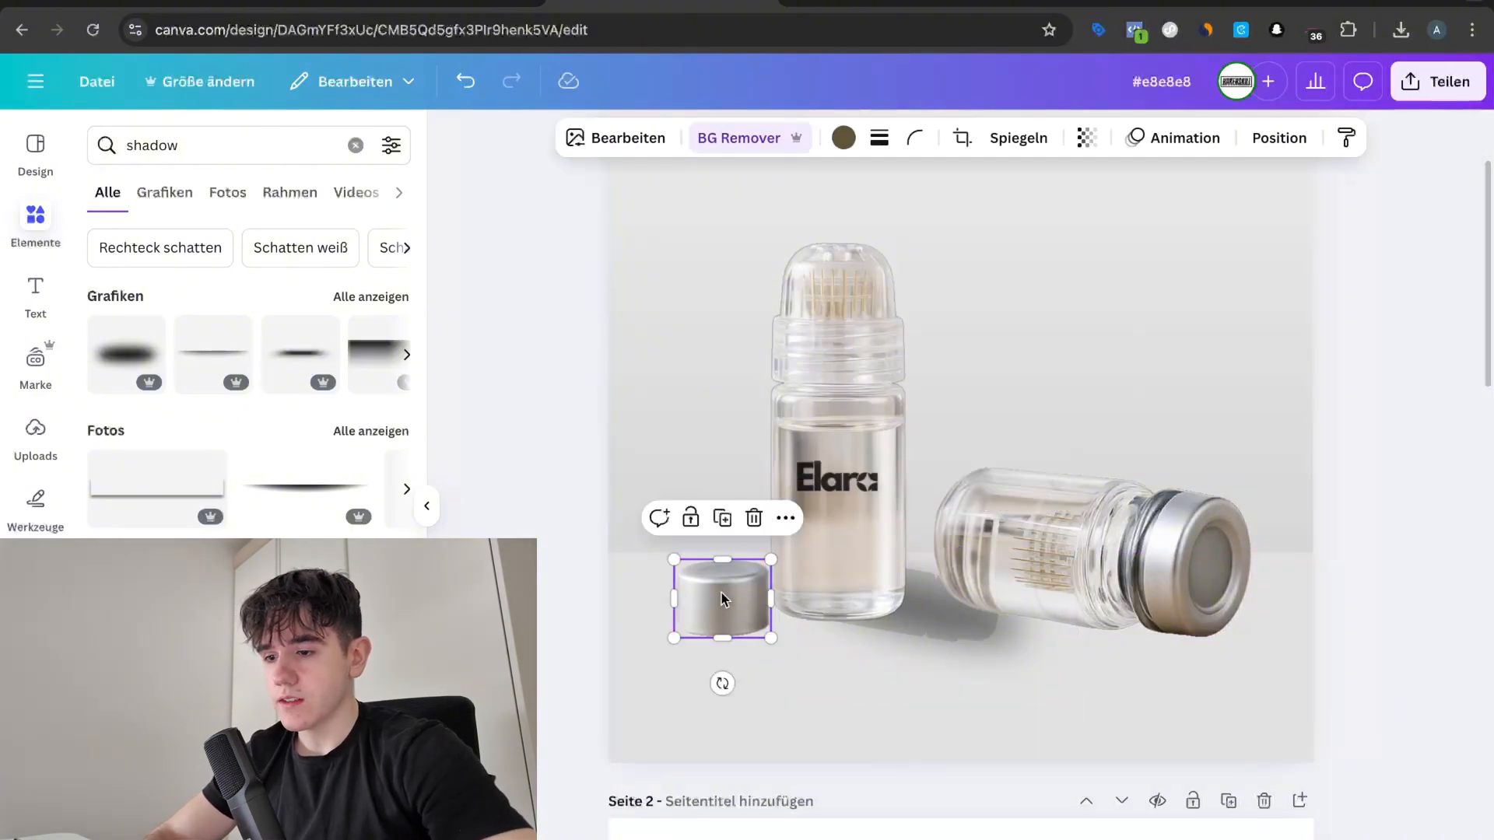
key("ctrl+d")
left_click_drag(737, 616, 759, 625)
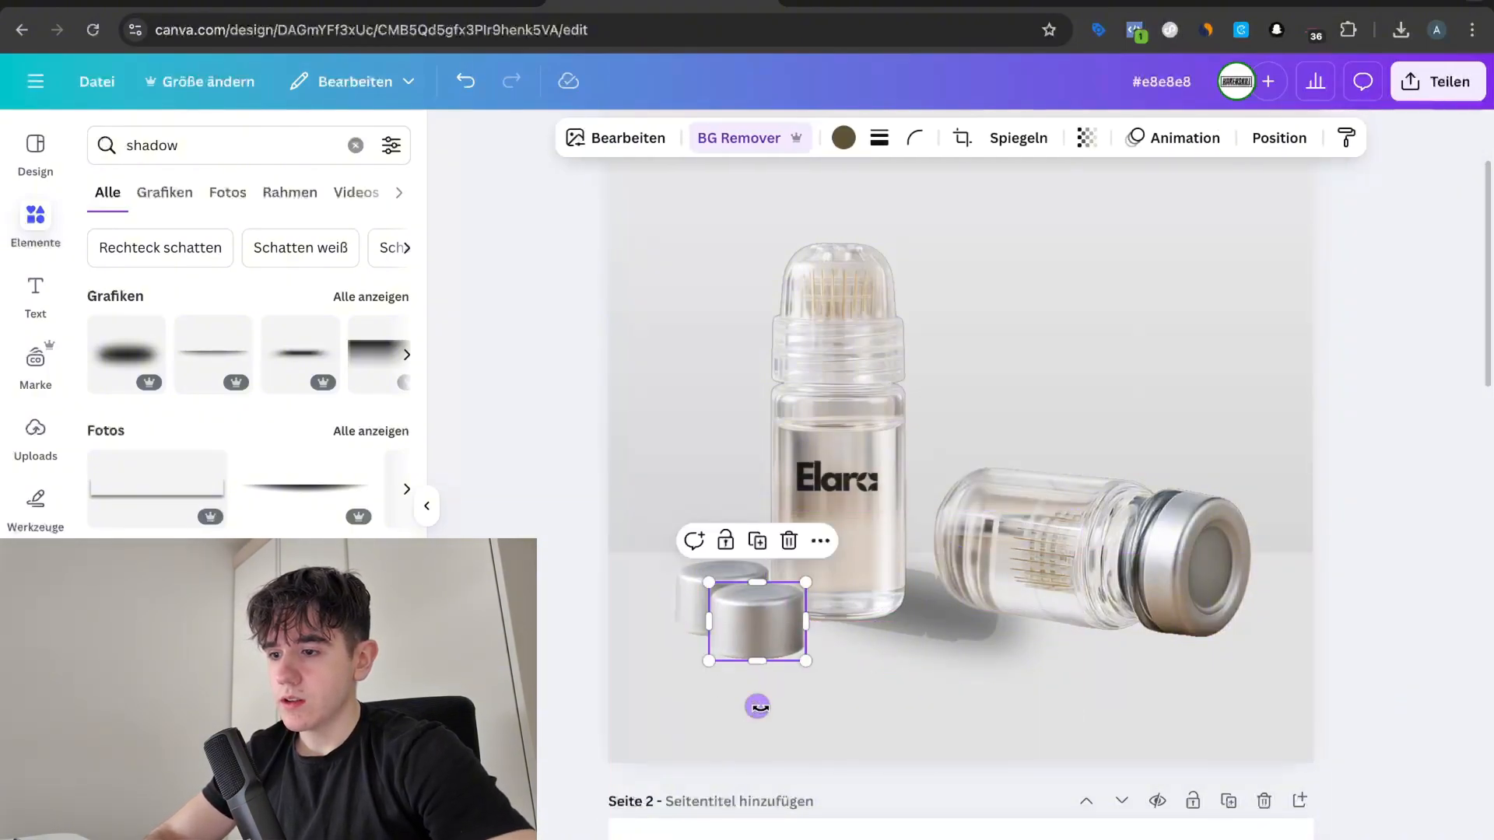
Step: Duplicate the lying bottle and turn the copy into a solid black silhouette with a custom Duotone effect using black highlights
left_click(1154, 620)
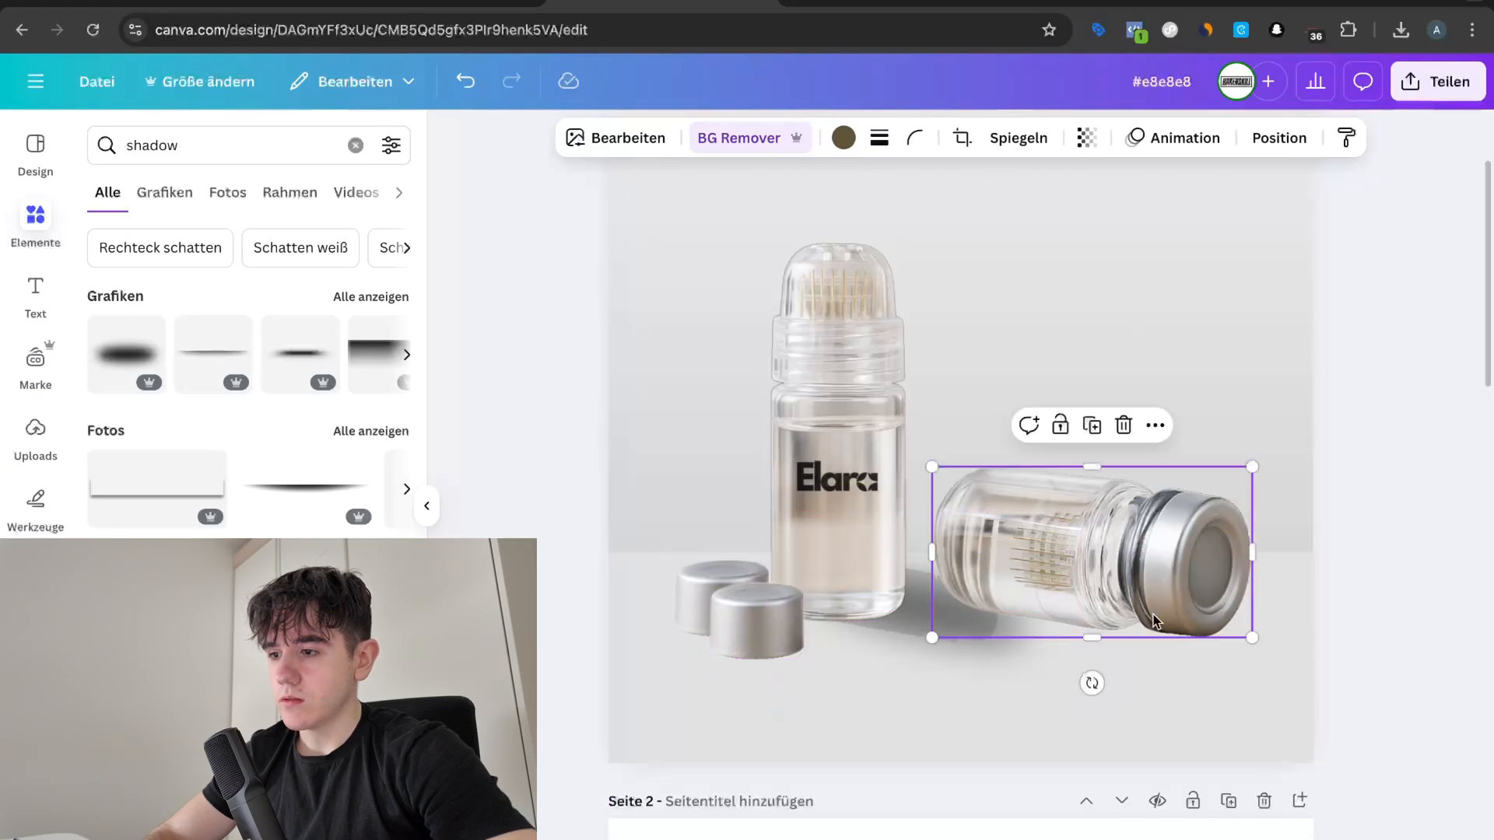
key("ctrl+d")
left_click(630, 140)
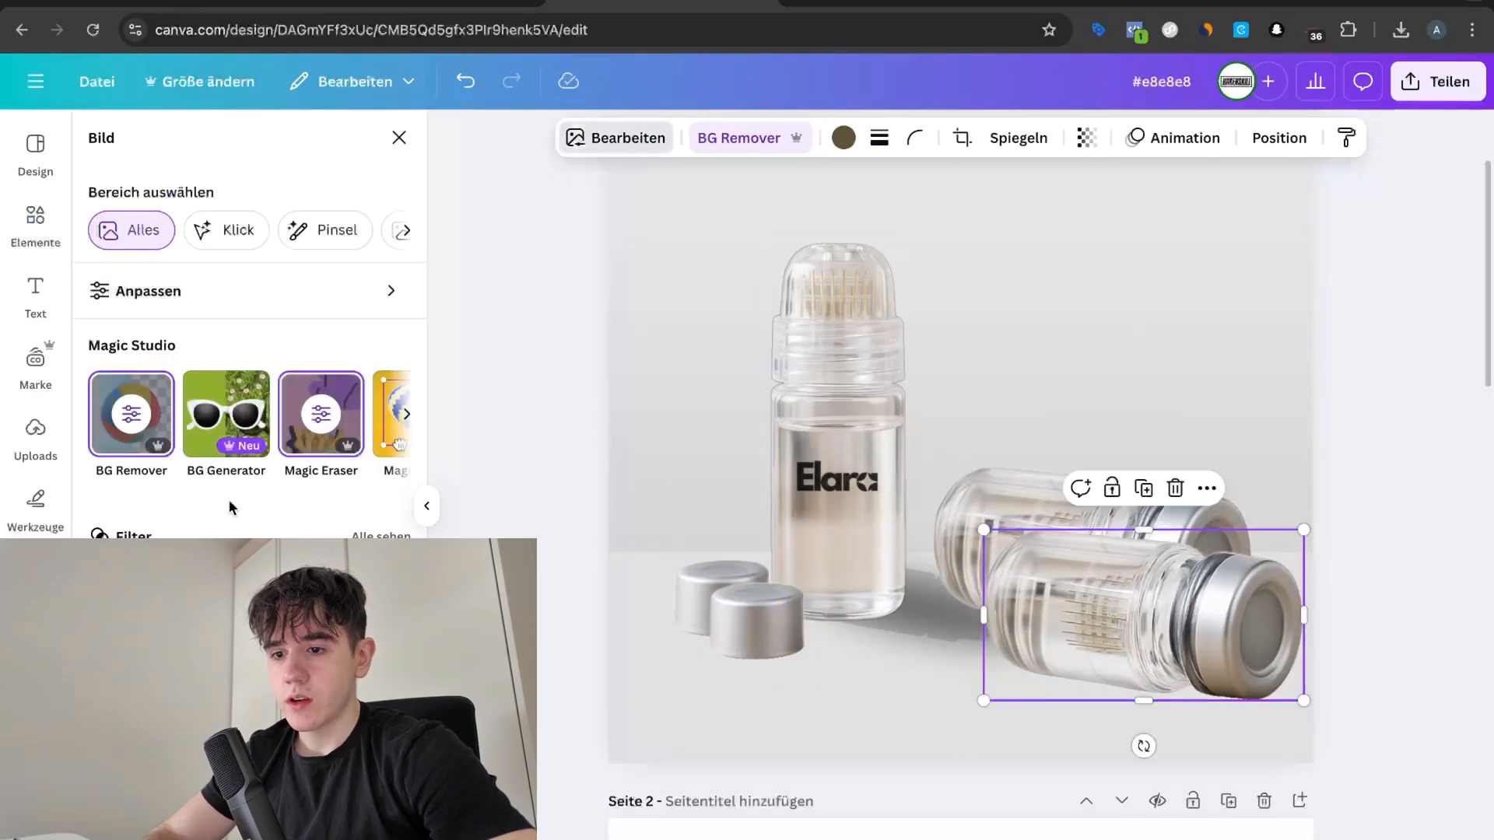
left_click(228, 786)
left_click(145, 373)
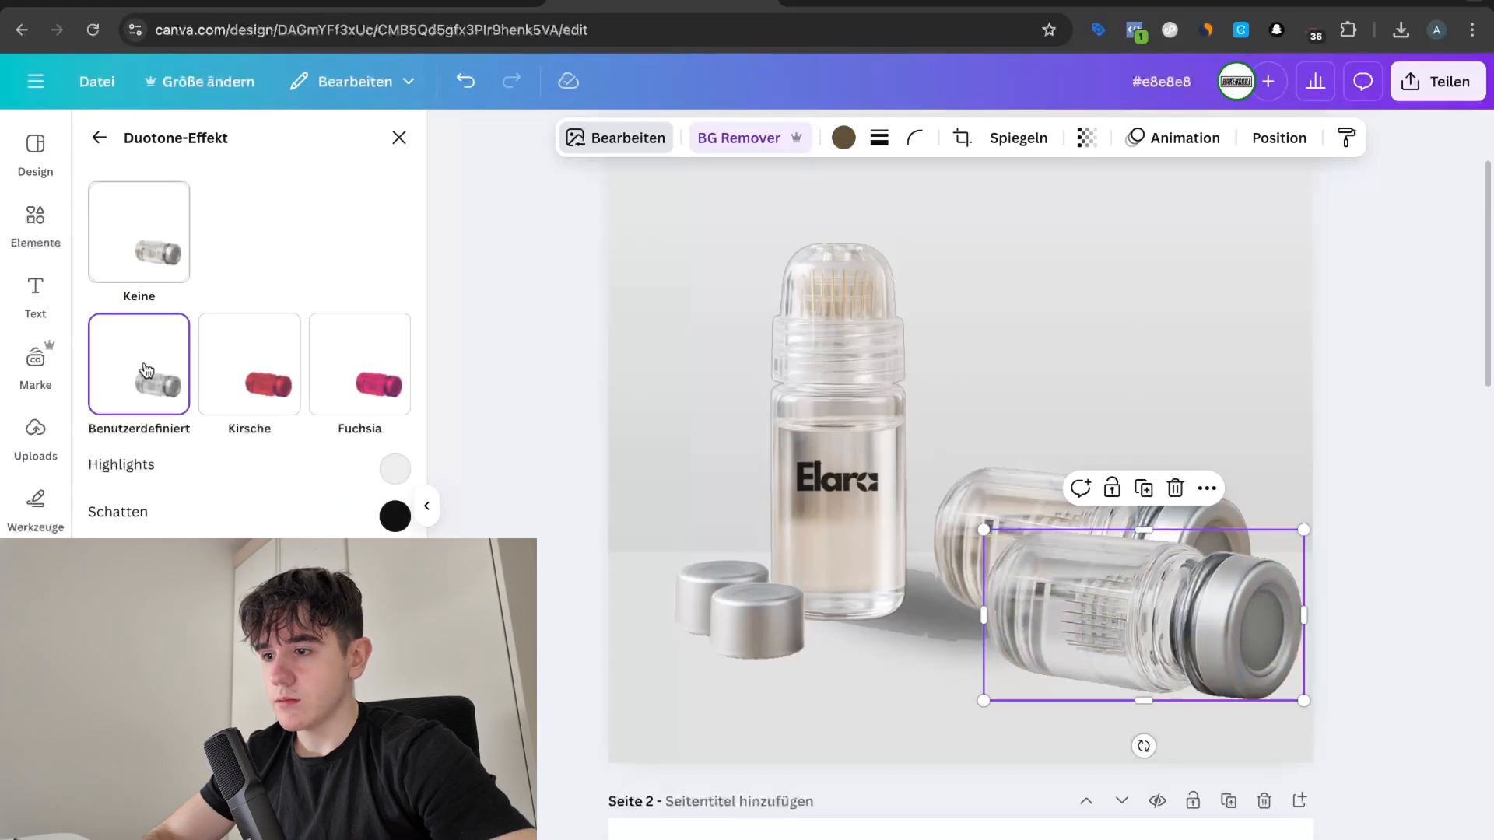
left_click(399, 483)
left_click_drag(412, 545, 381, 627)
left_click(327, 534)
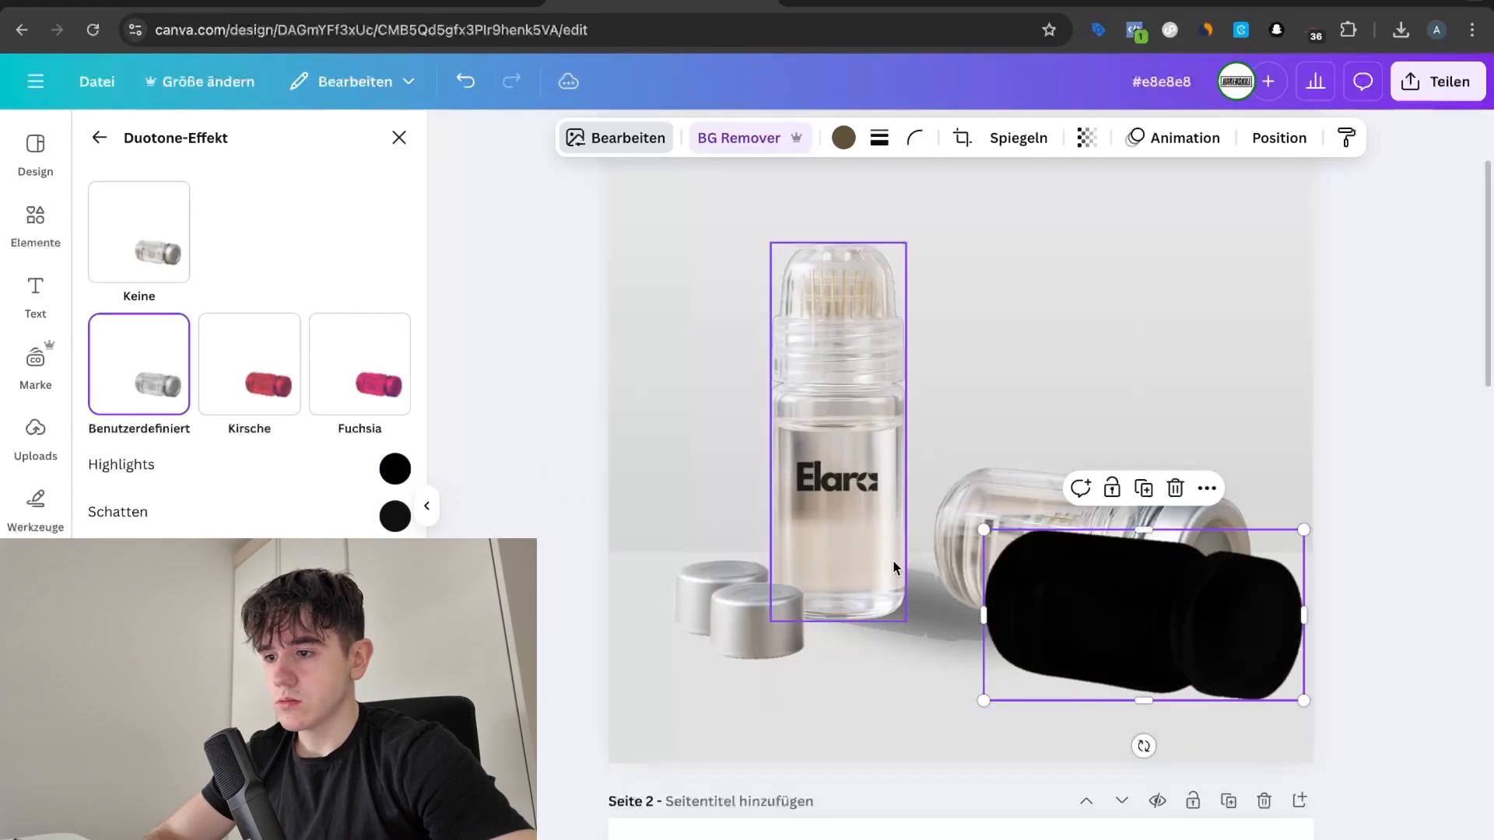
Step: Ungroup the two cast shadows beneath the bottles and make a copy of the blurred one
left_click(904, 621)
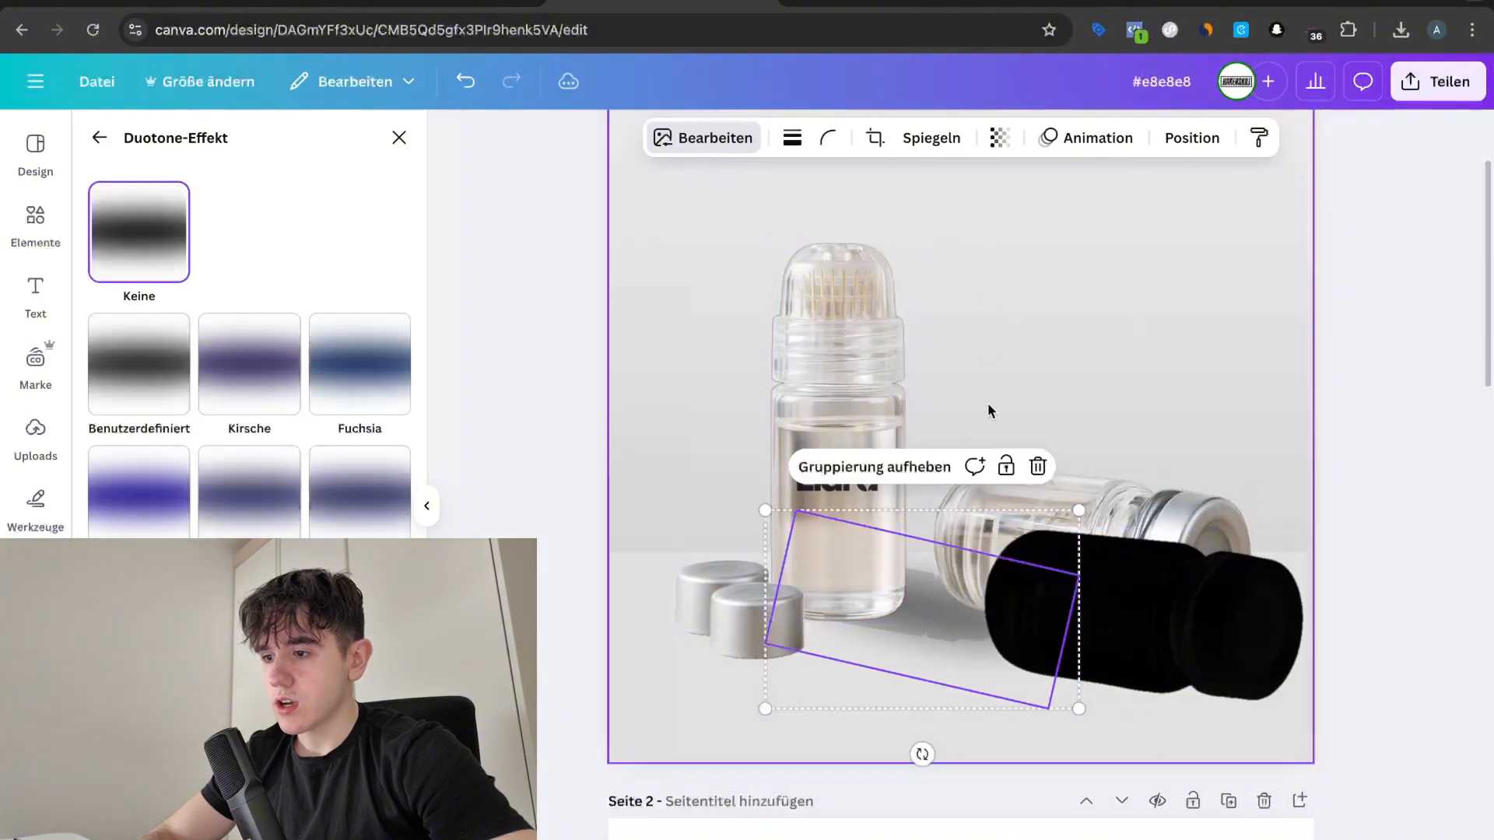
left_click(864, 468)
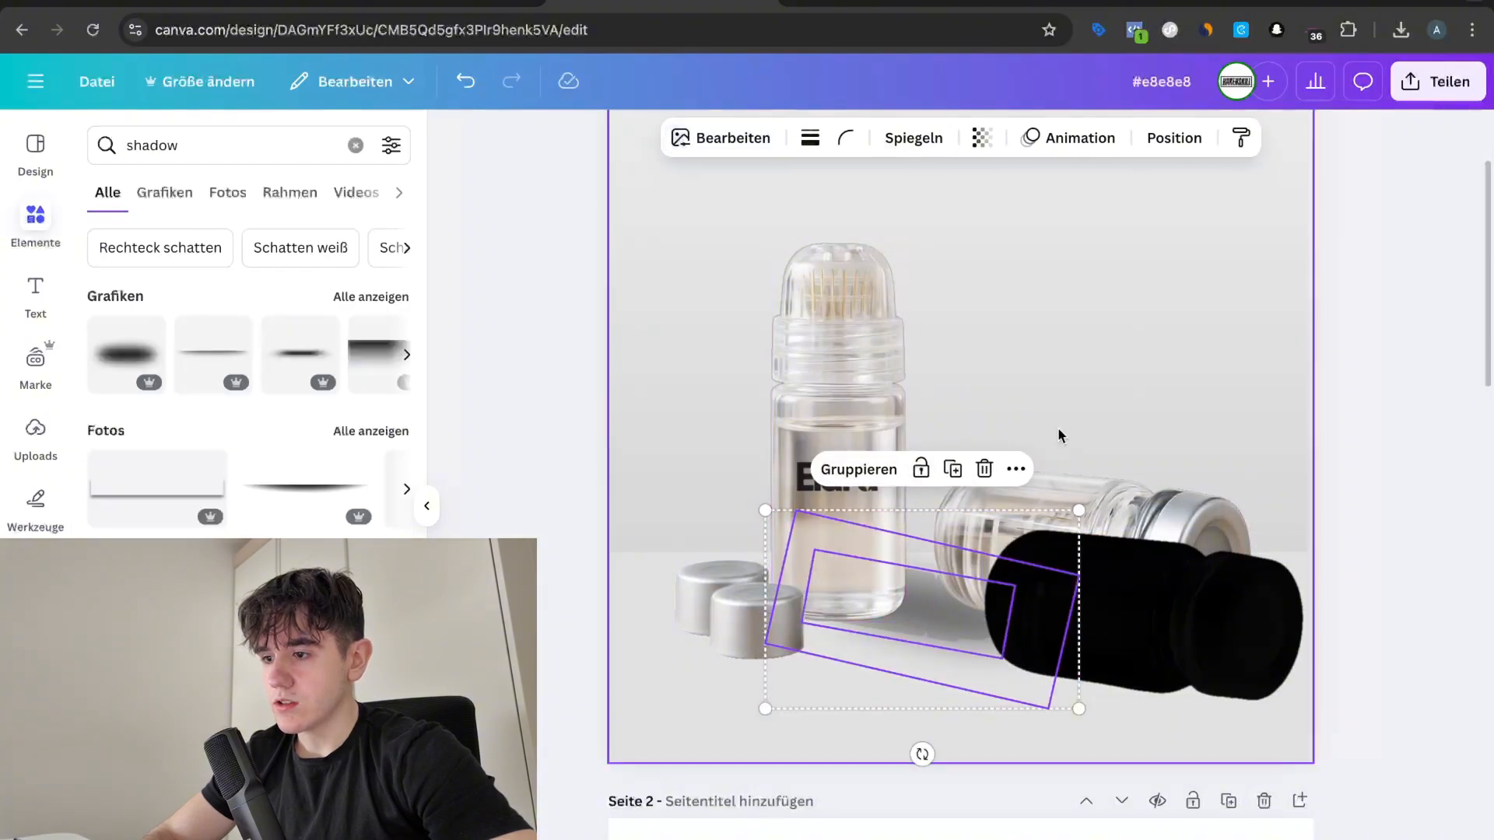
left_click(917, 603)
left_click(1000, 138)
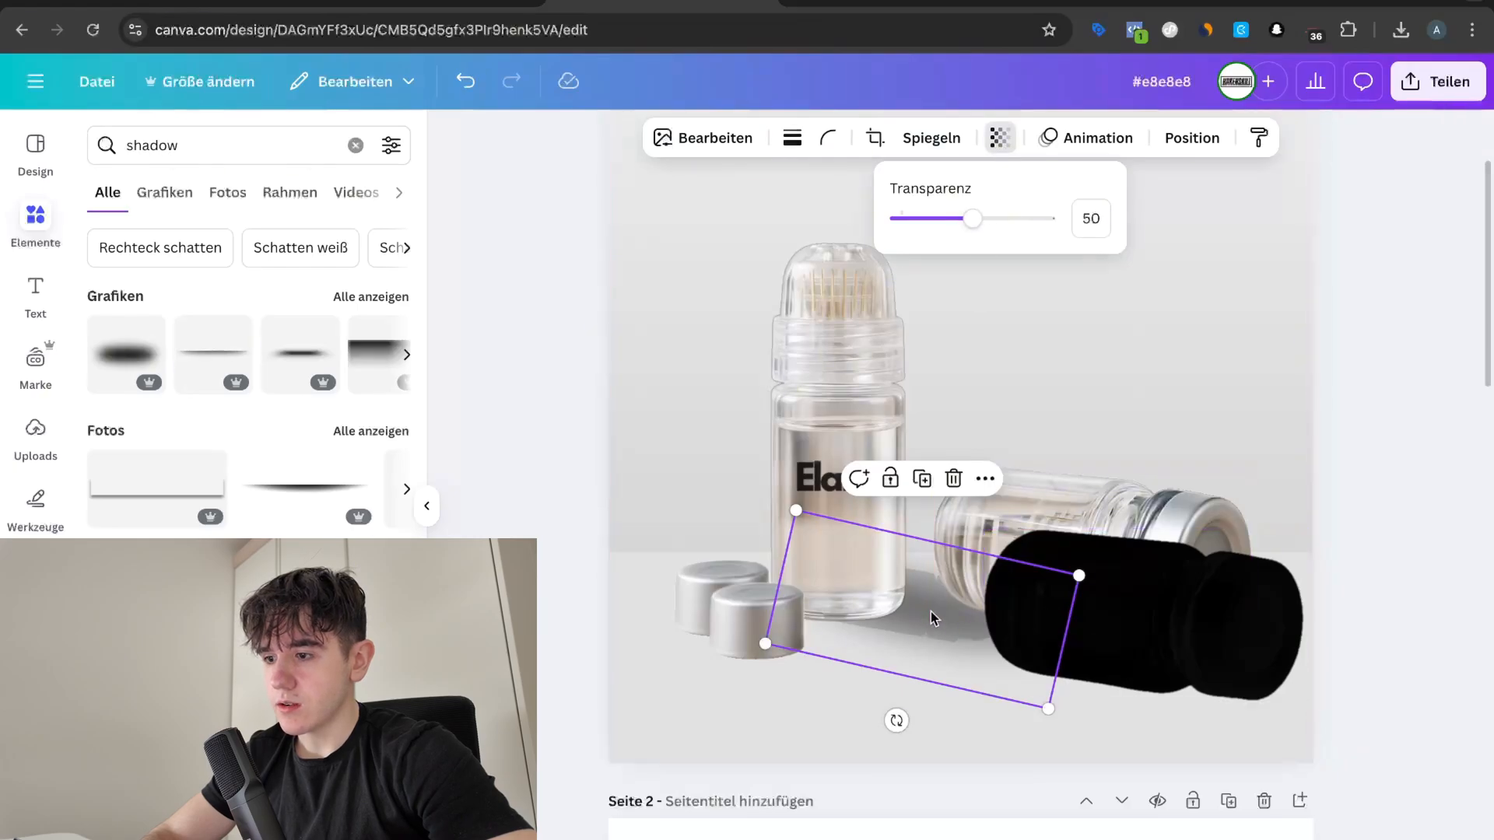
left_click_drag(932, 617, 998, 636)
Step: Scale down the black bottle silhouette and place it beneath the lying bottle
left_click(1072, 582)
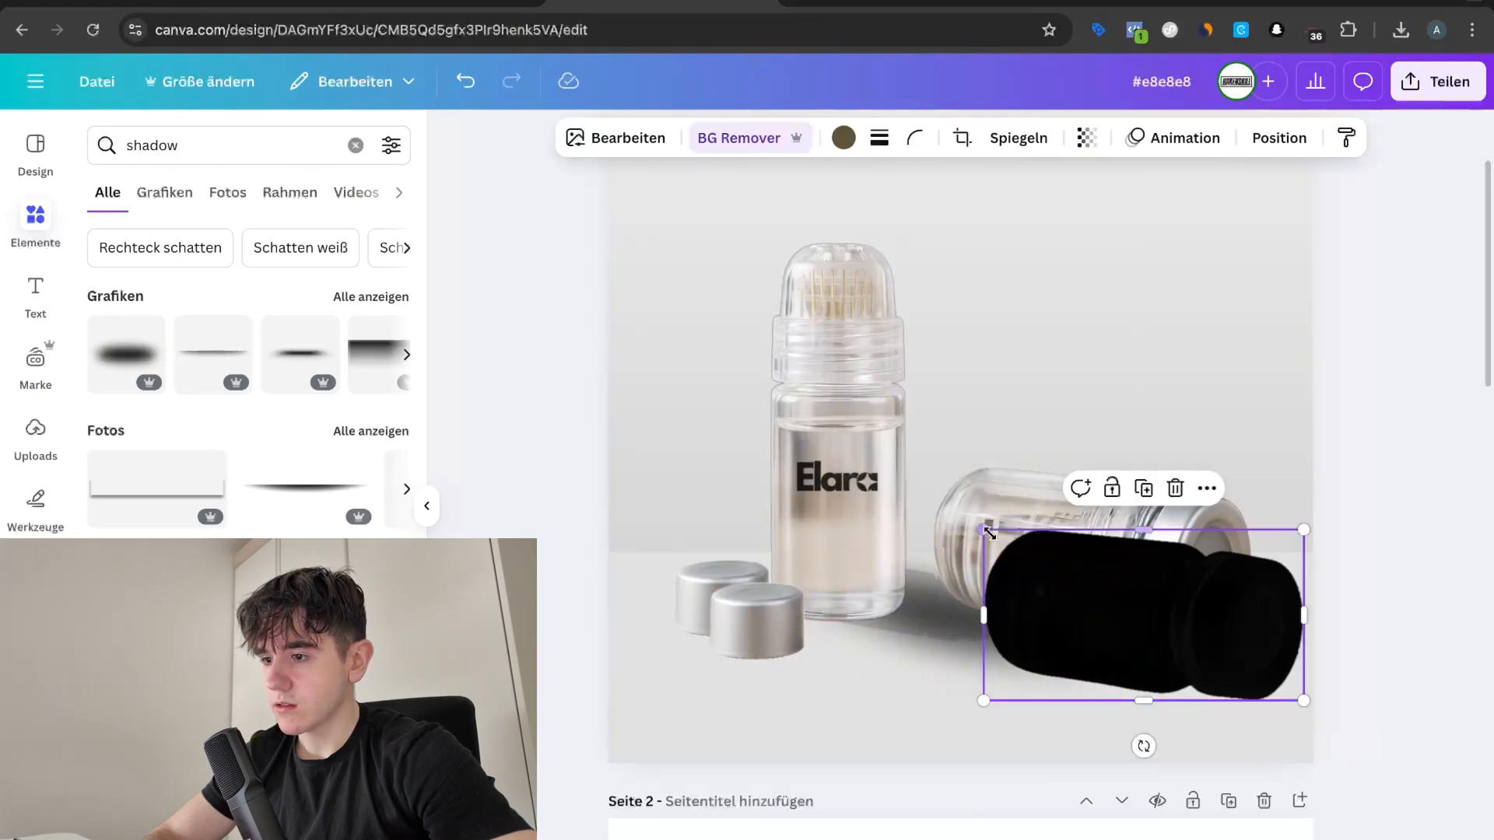
left_click_drag(988, 532, 1105, 592)
left_click_drag(1214, 676, 1133, 695)
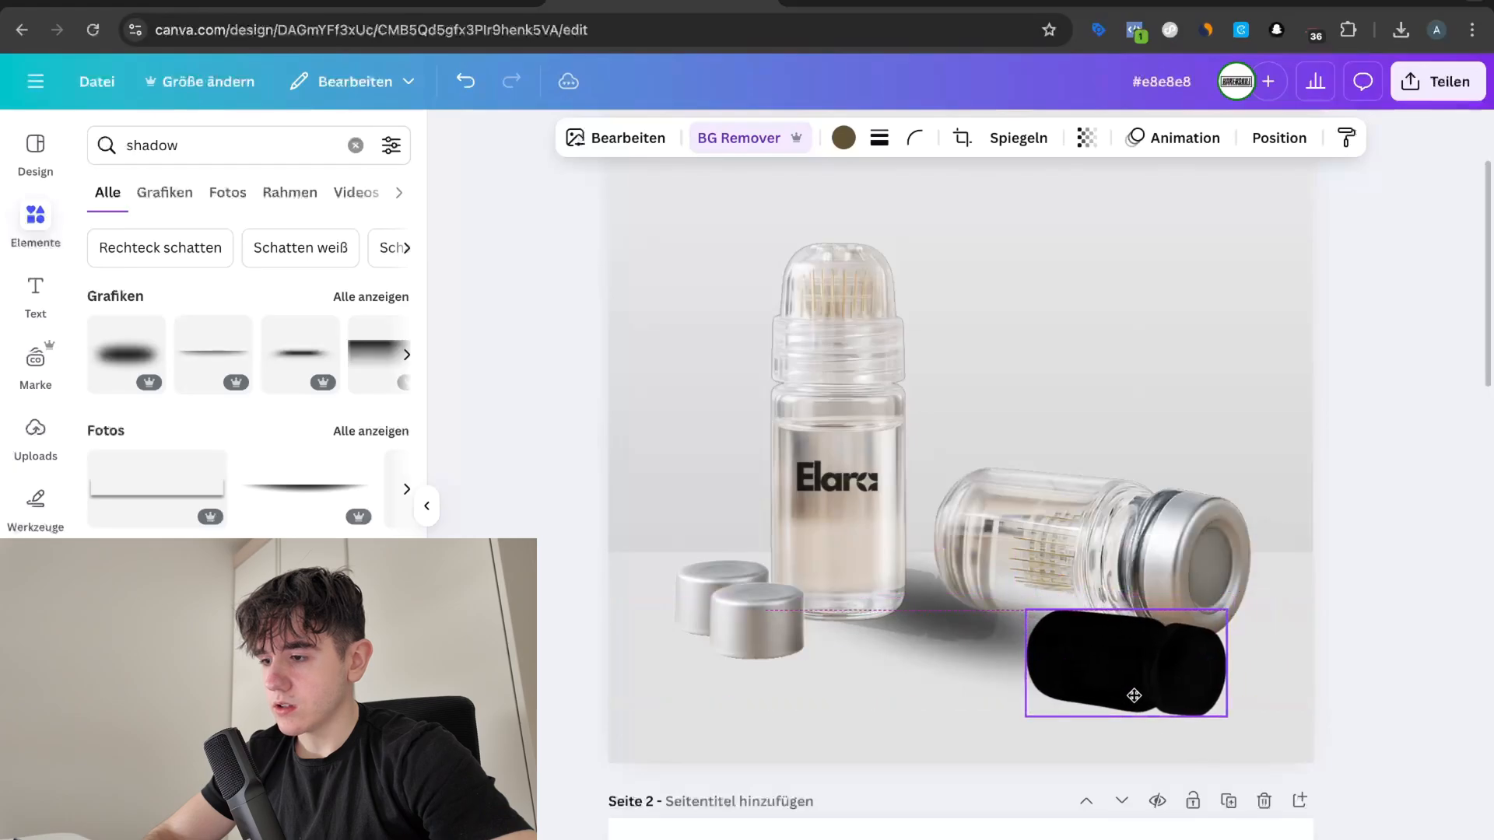
Step: Move the blurred shadow copy down onto the open floor in front of the two bottles
left_click(944, 617)
left_click_drag(944, 617, 926, 682)
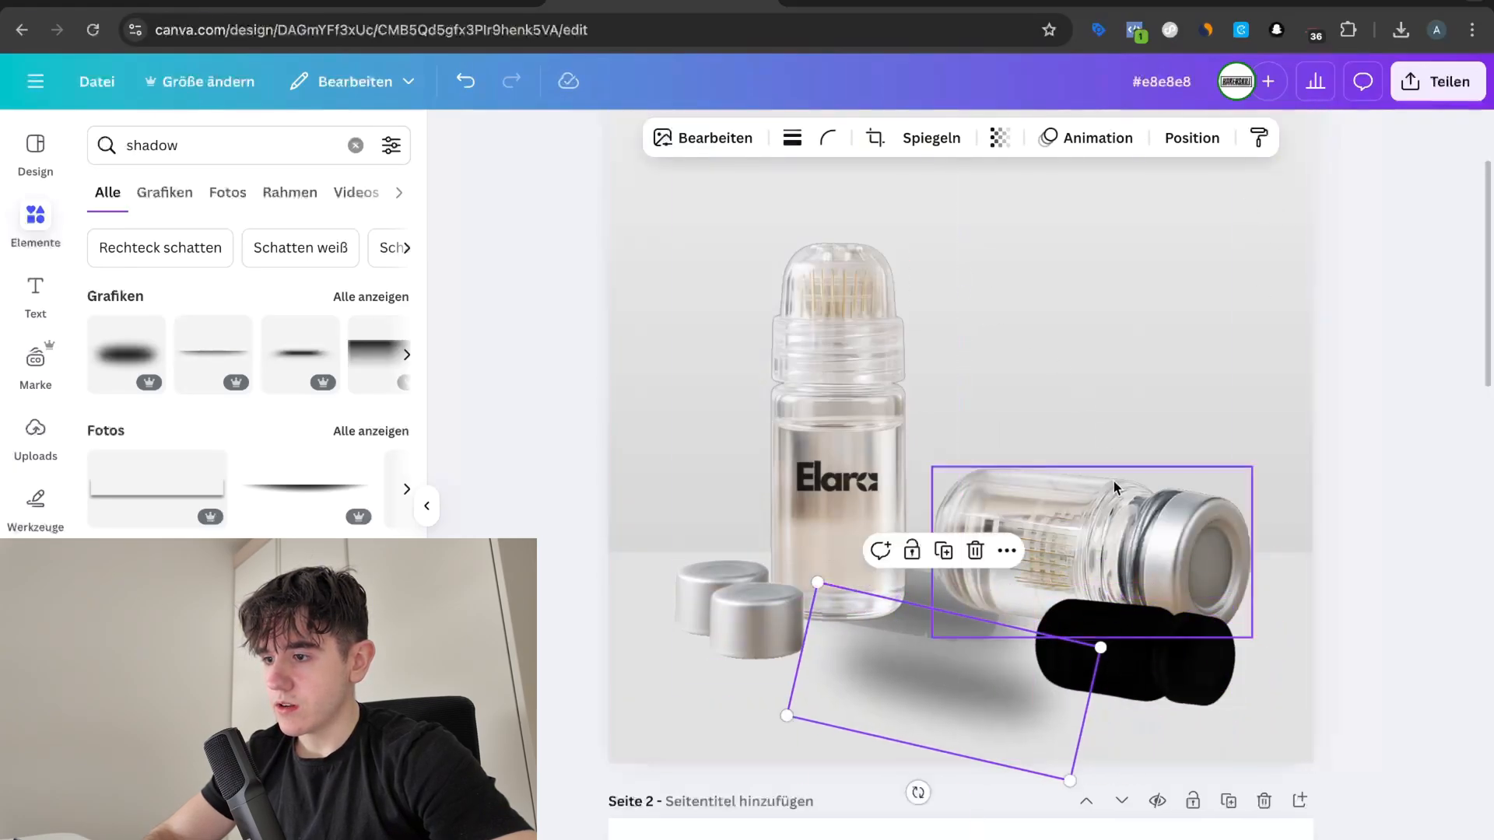
left_click_drag(1002, 626, 966, 653)
Step: Select the hard-edged cast shadow of the standing bottle through the layer order and check its transparency value
left_click(1192, 138)
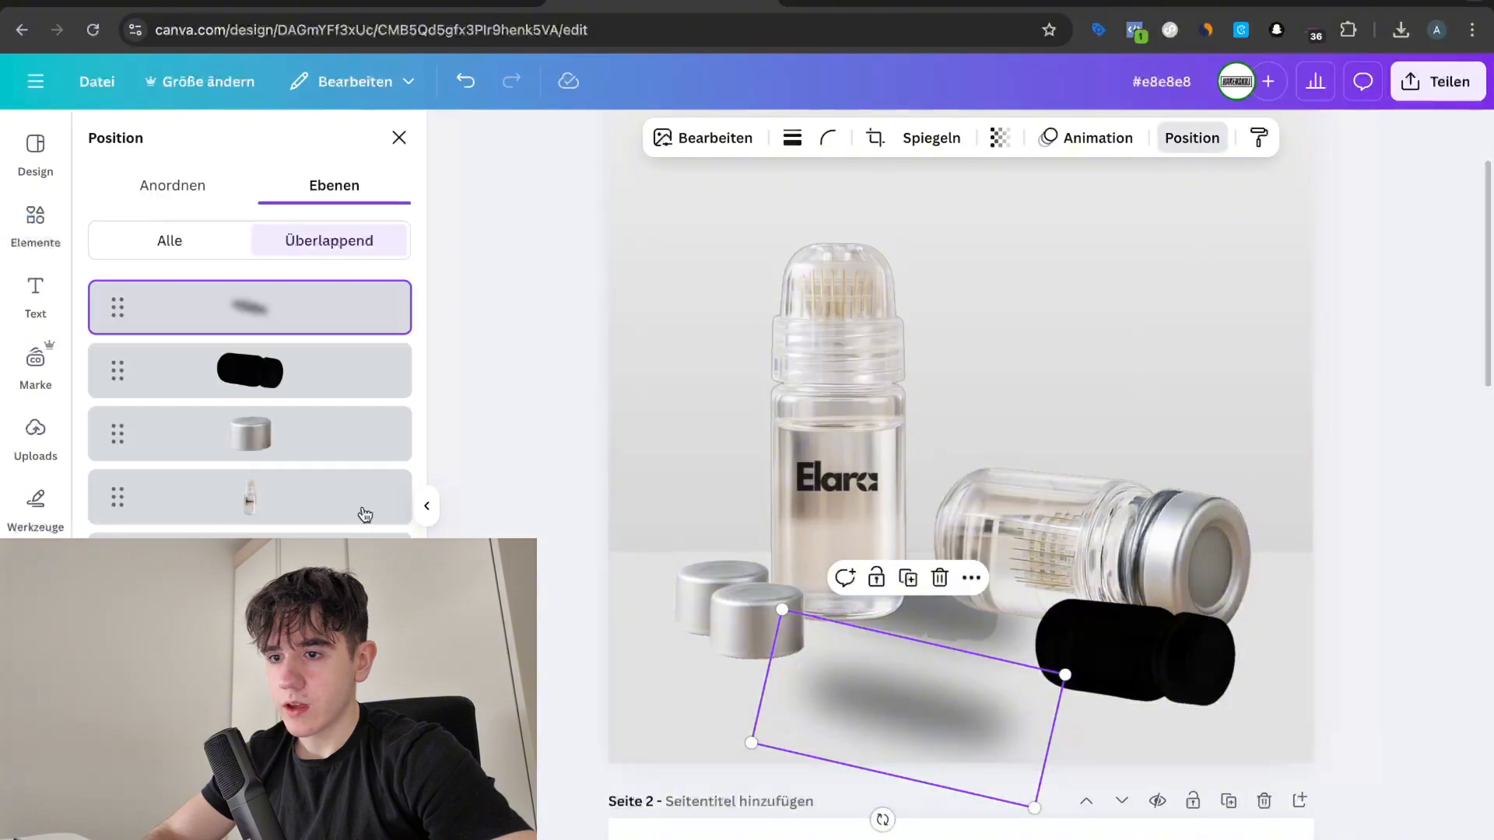
left_click(365, 515)
left_click(1086, 138)
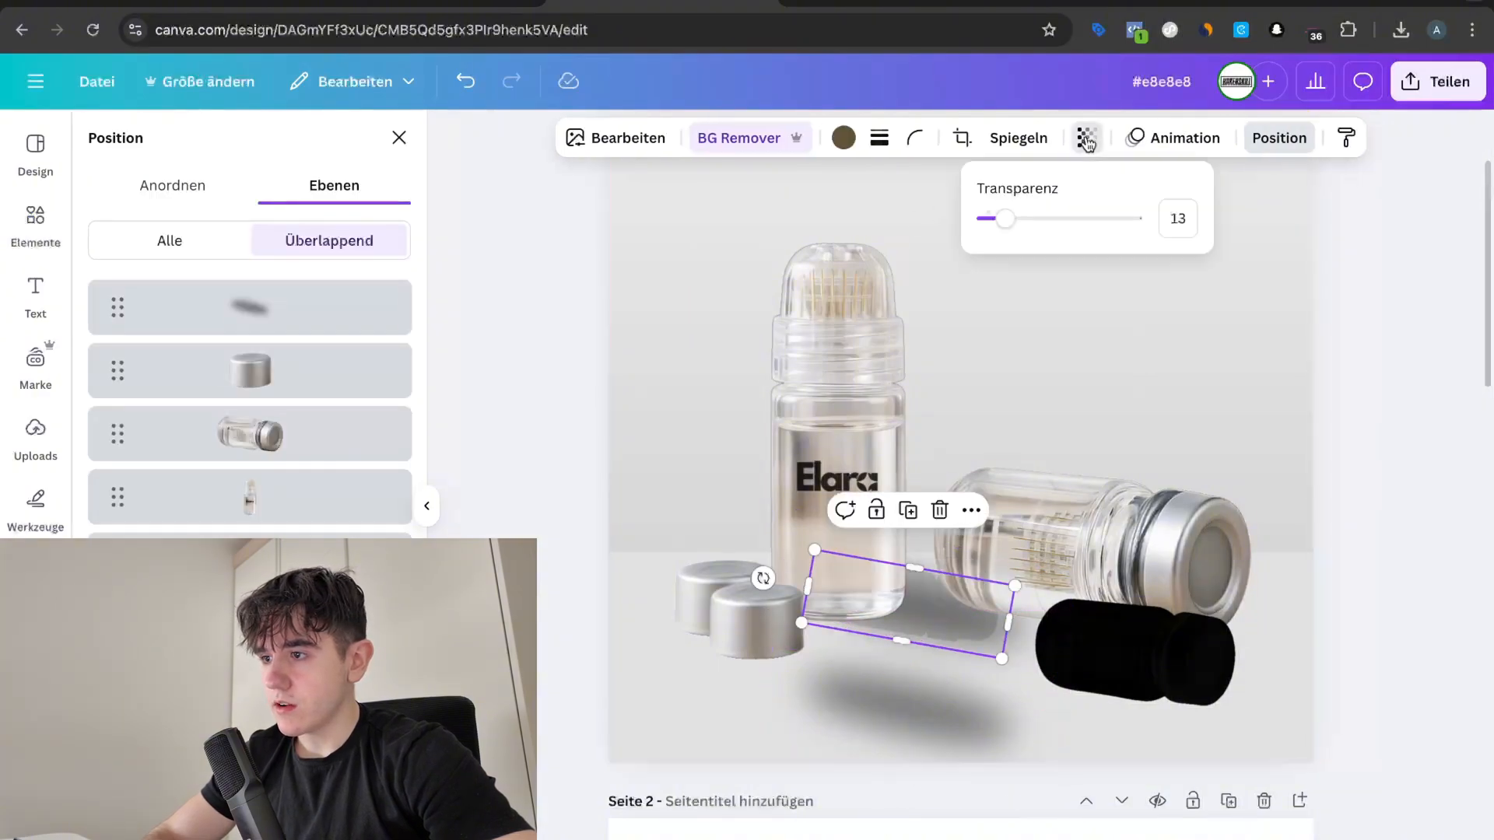
left_click(1151, 650)
left_click(1078, 159)
left_click(1086, 140)
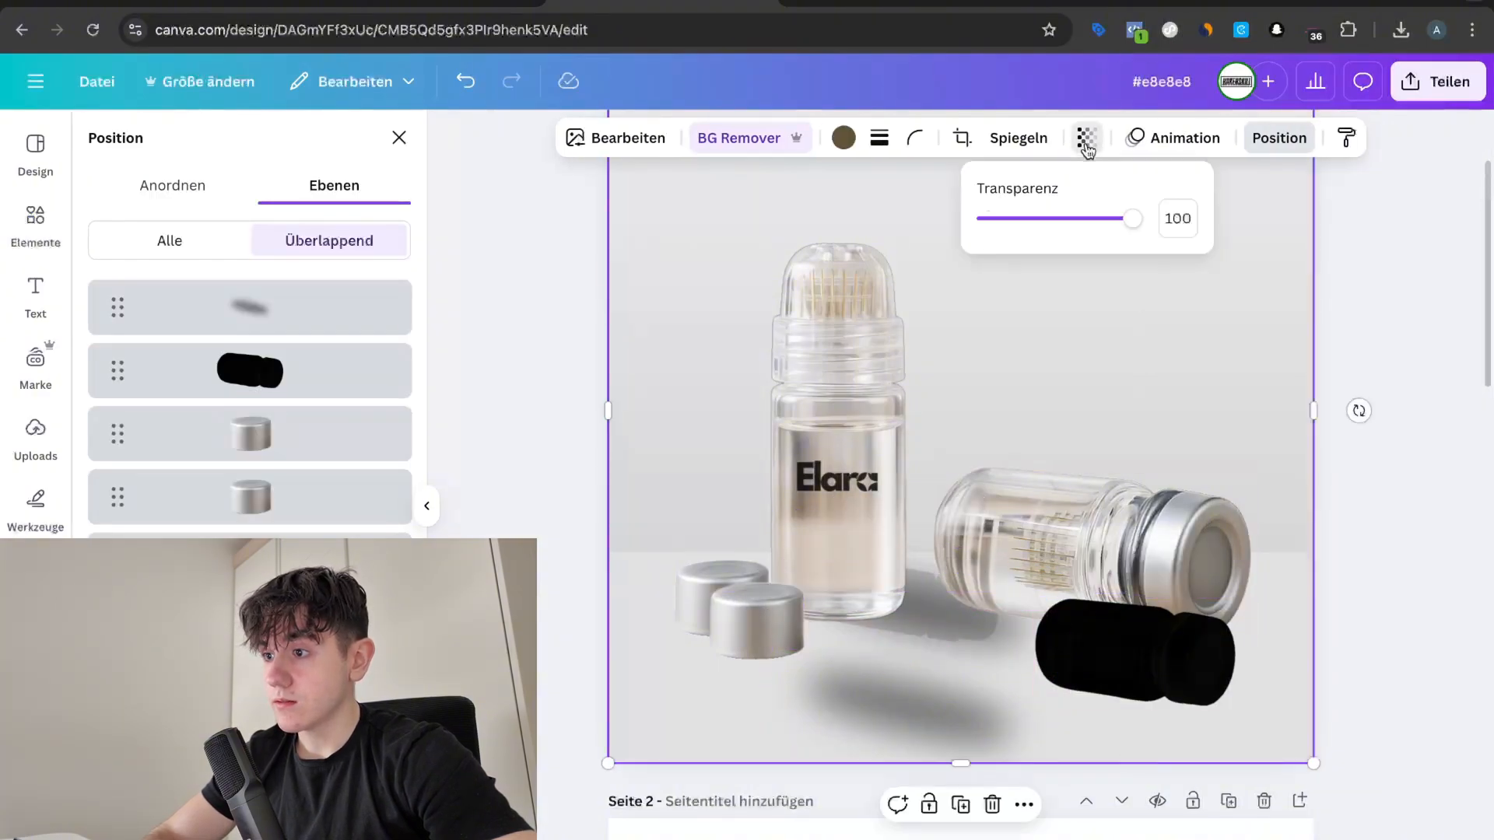
left_click_drag(1133, 219, 1066, 230)
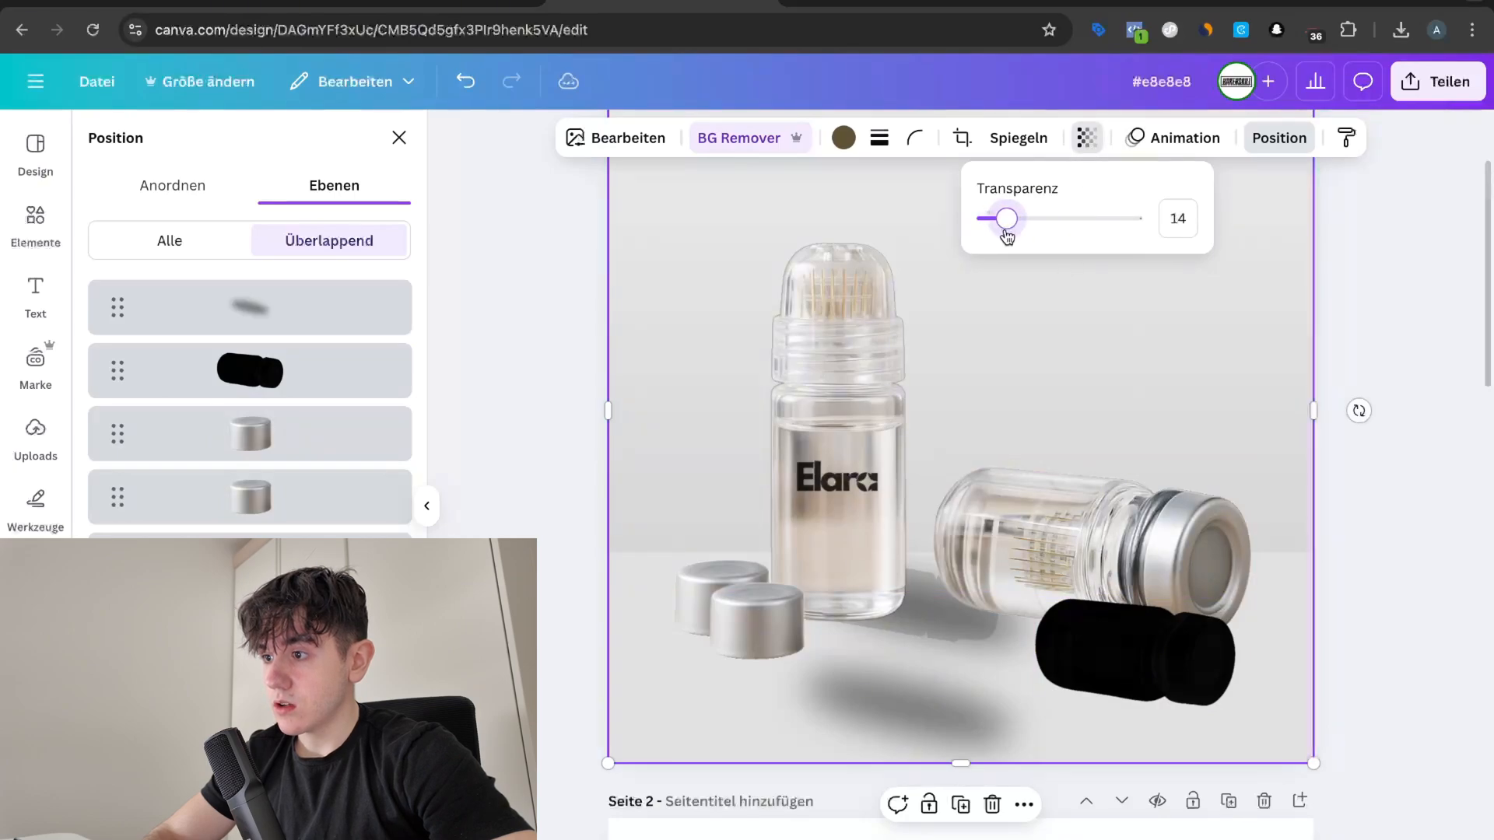
Step: Select the black silhouette beneath the lying bottle and set its transparency value to 13
left_click(1167, 686)
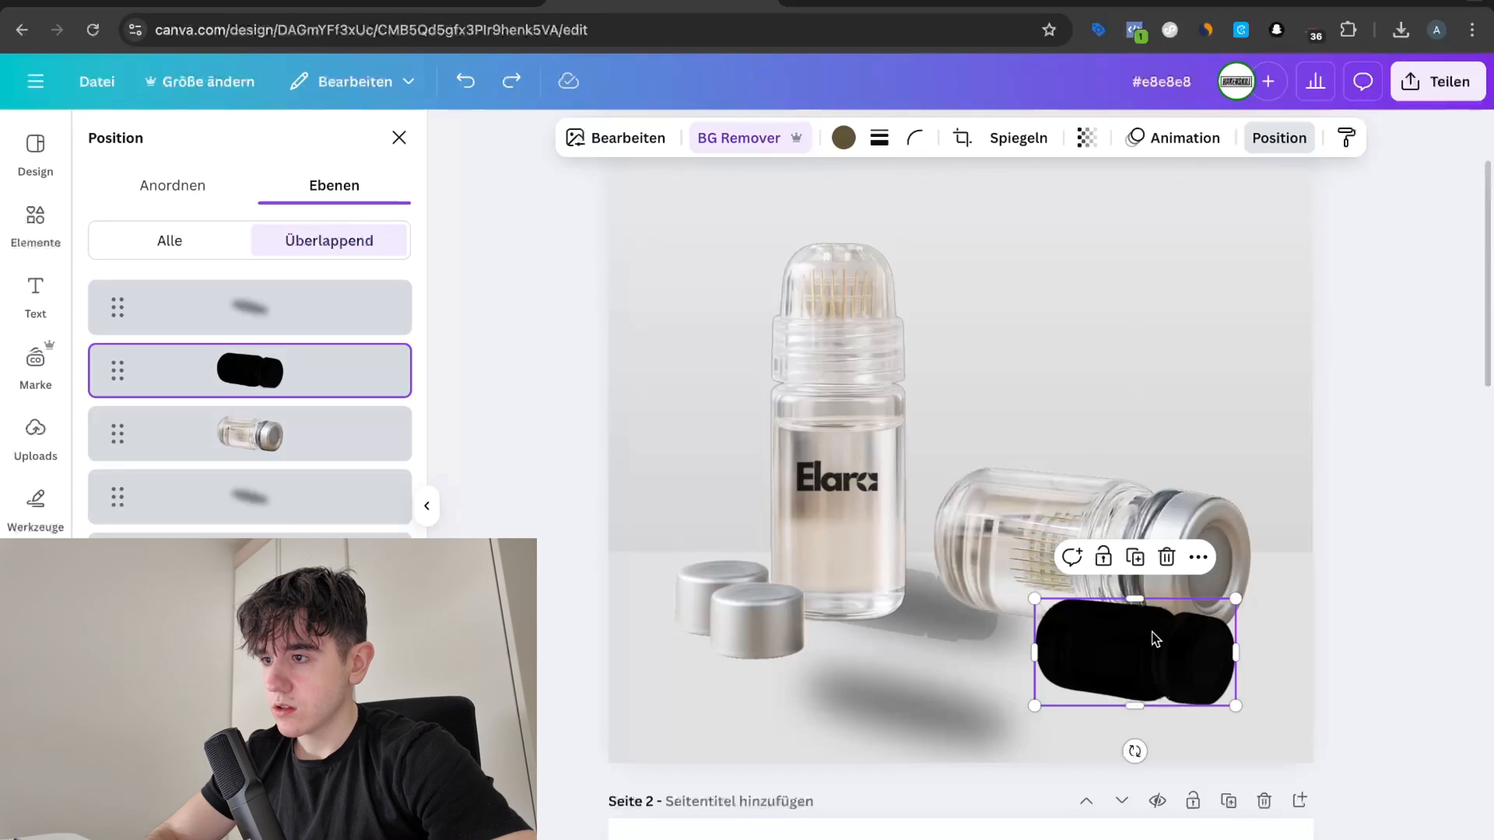
left_click(1086, 138)
left_click(1039, 220)
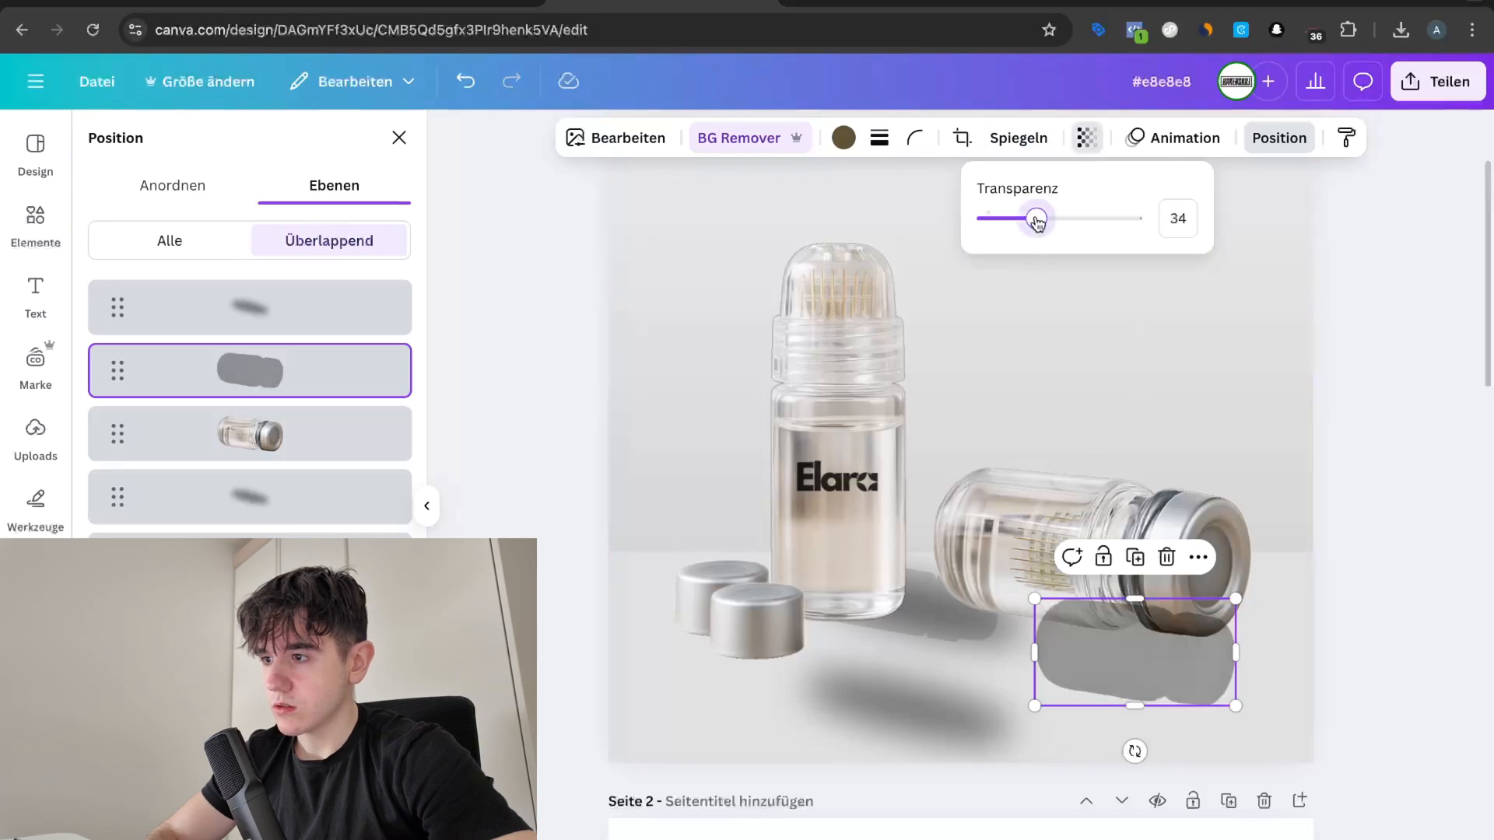
left_click_drag(1037, 223, 1017, 235)
type("12")
key("Return")
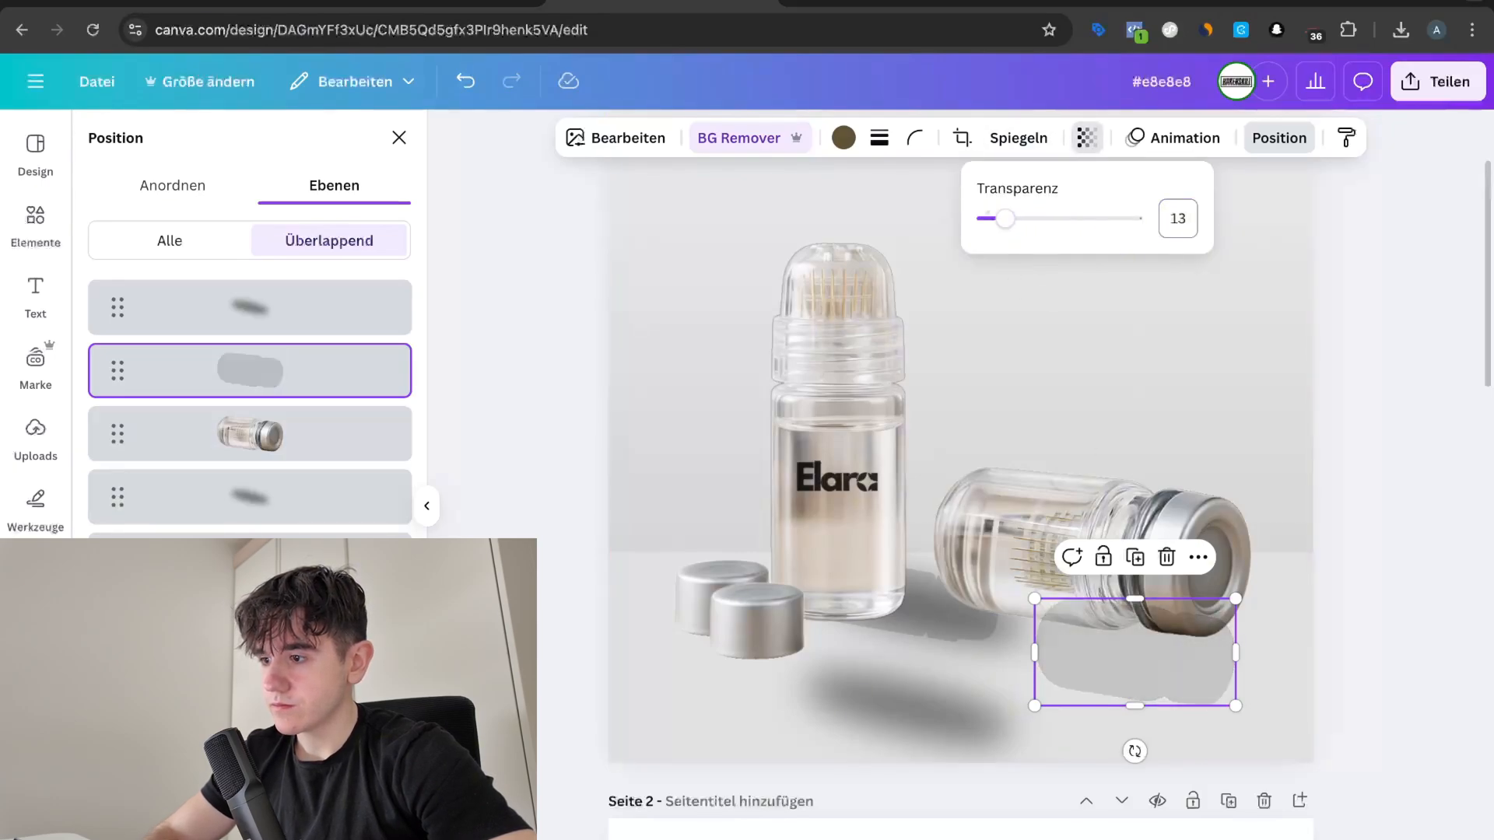
Step: Nudge the pale silhouette slightly to the right and lay the blurred shadow copy over it beneath the lying bottle
left_click_drag(1142, 650, 1155, 650)
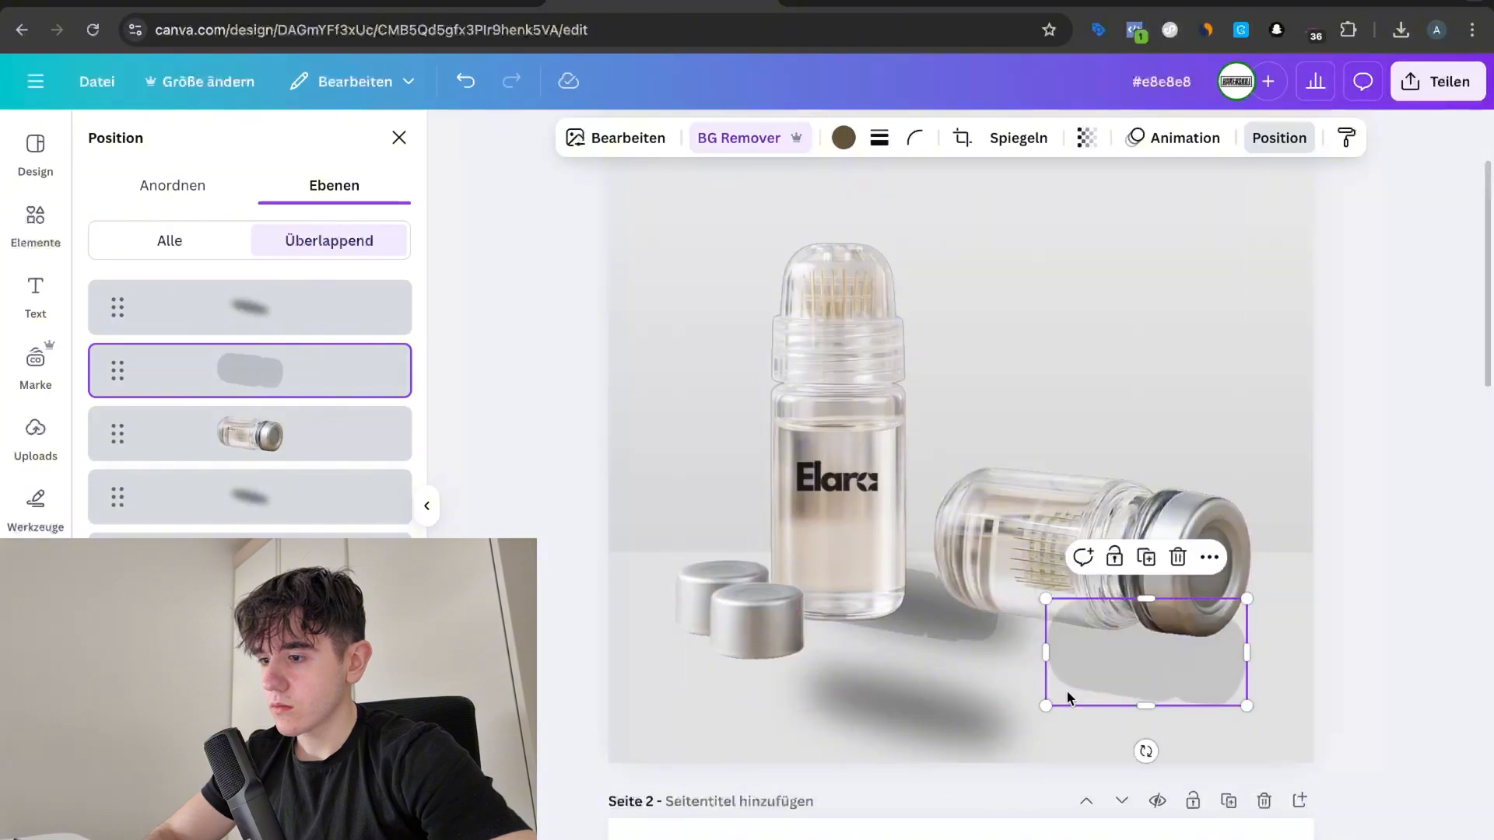
left_click_drag(956, 725, 1159, 673)
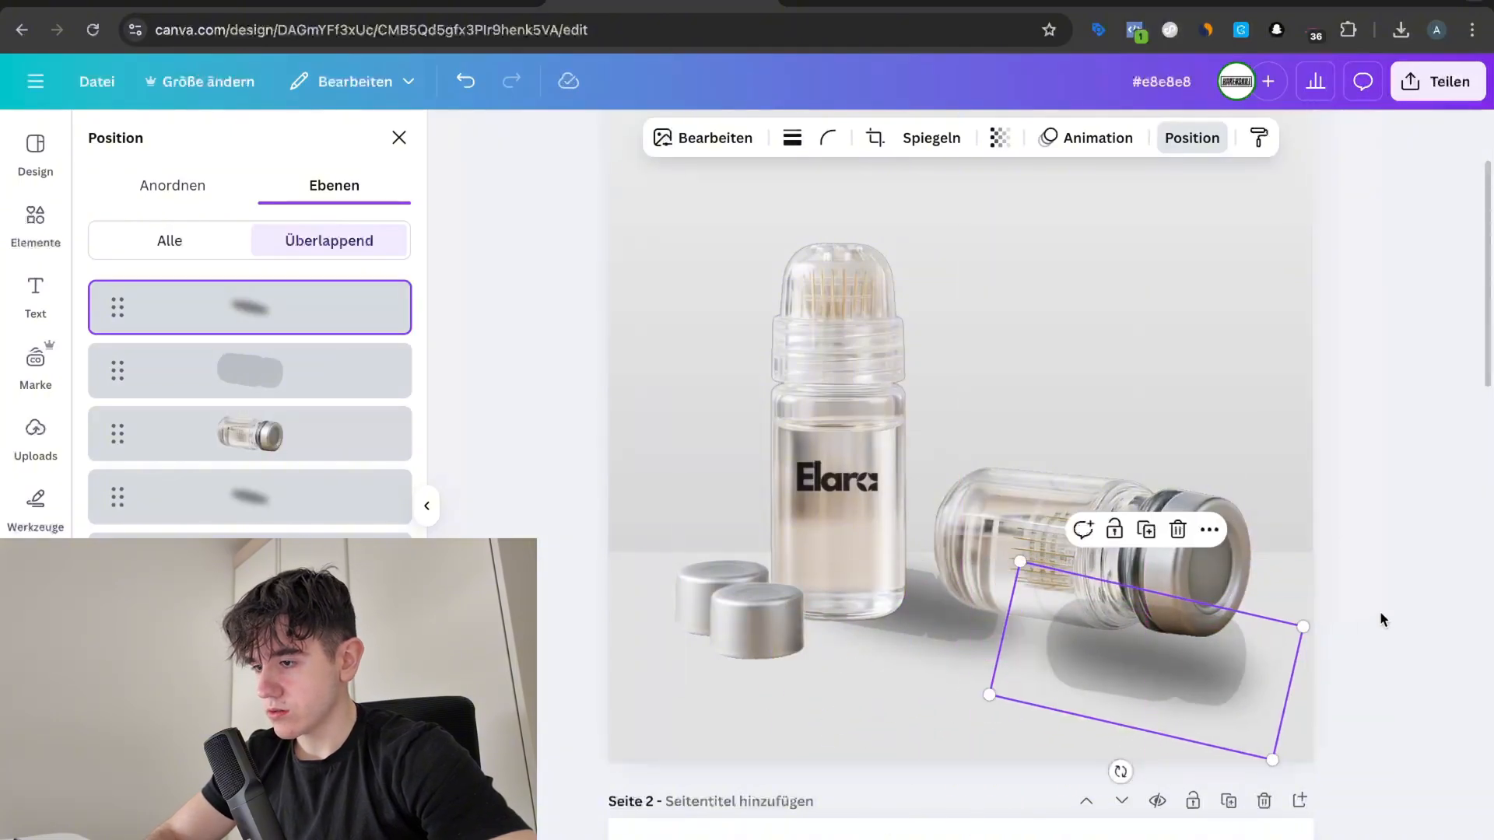
left_click(1382, 615)
left_click(1273, 611)
left_click(1381, 581)
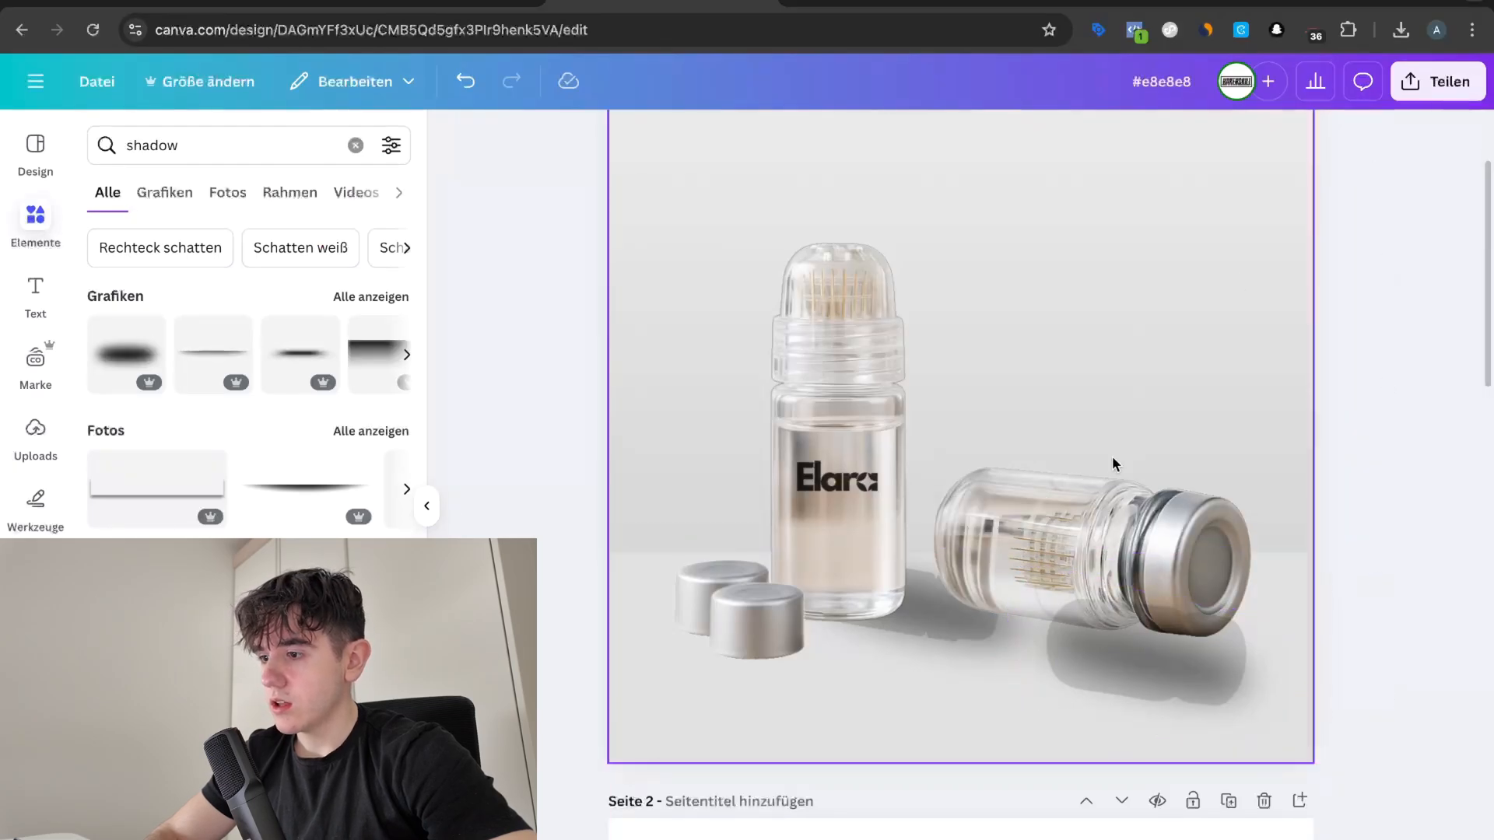
Step: Bring the lying bottle one level forward in the stacking order
left_click(1159, 500)
left_click(1279, 137)
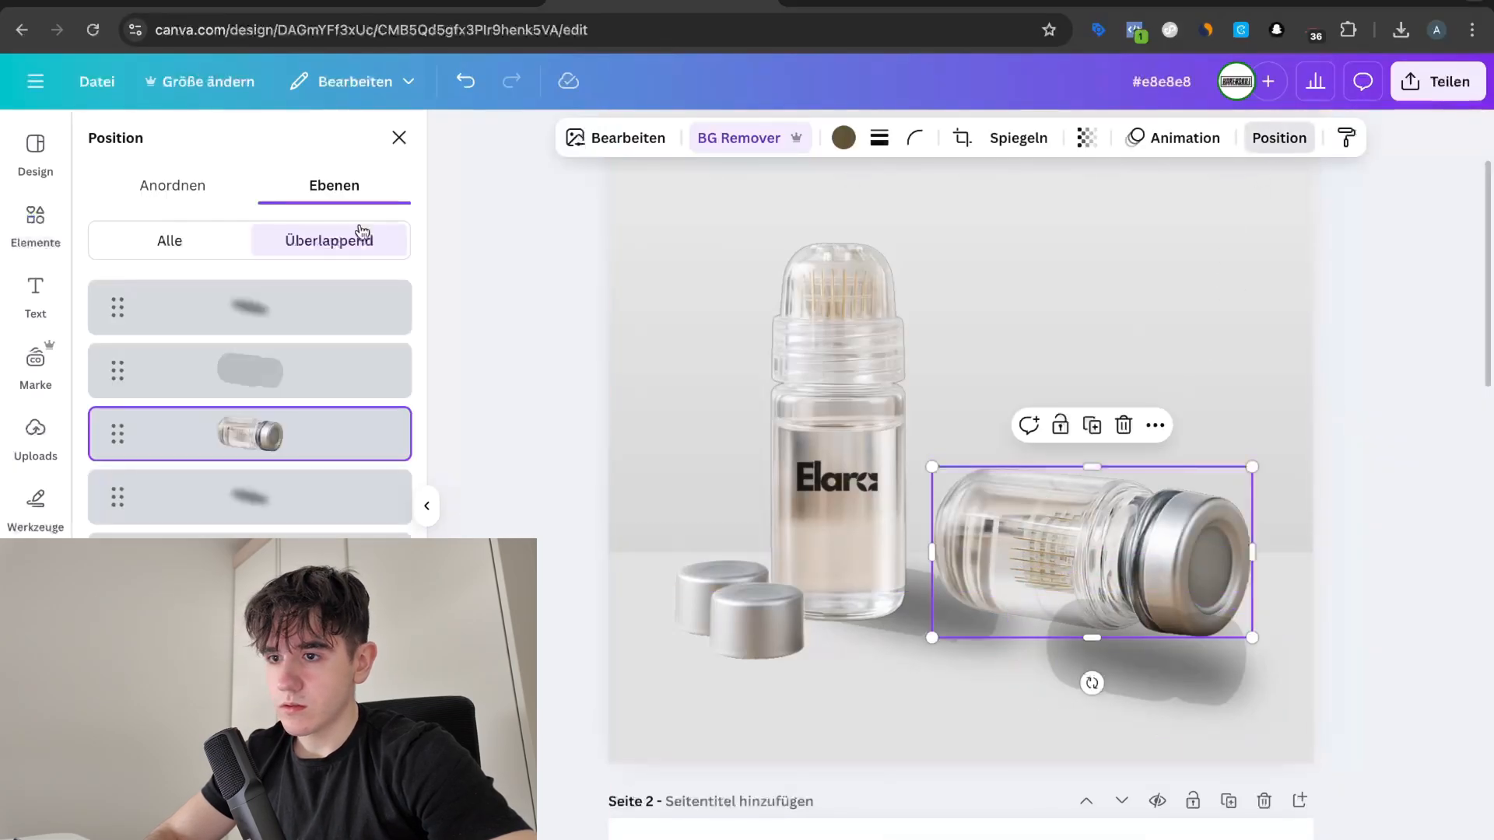
left_click(172, 186)
left_click(202, 249)
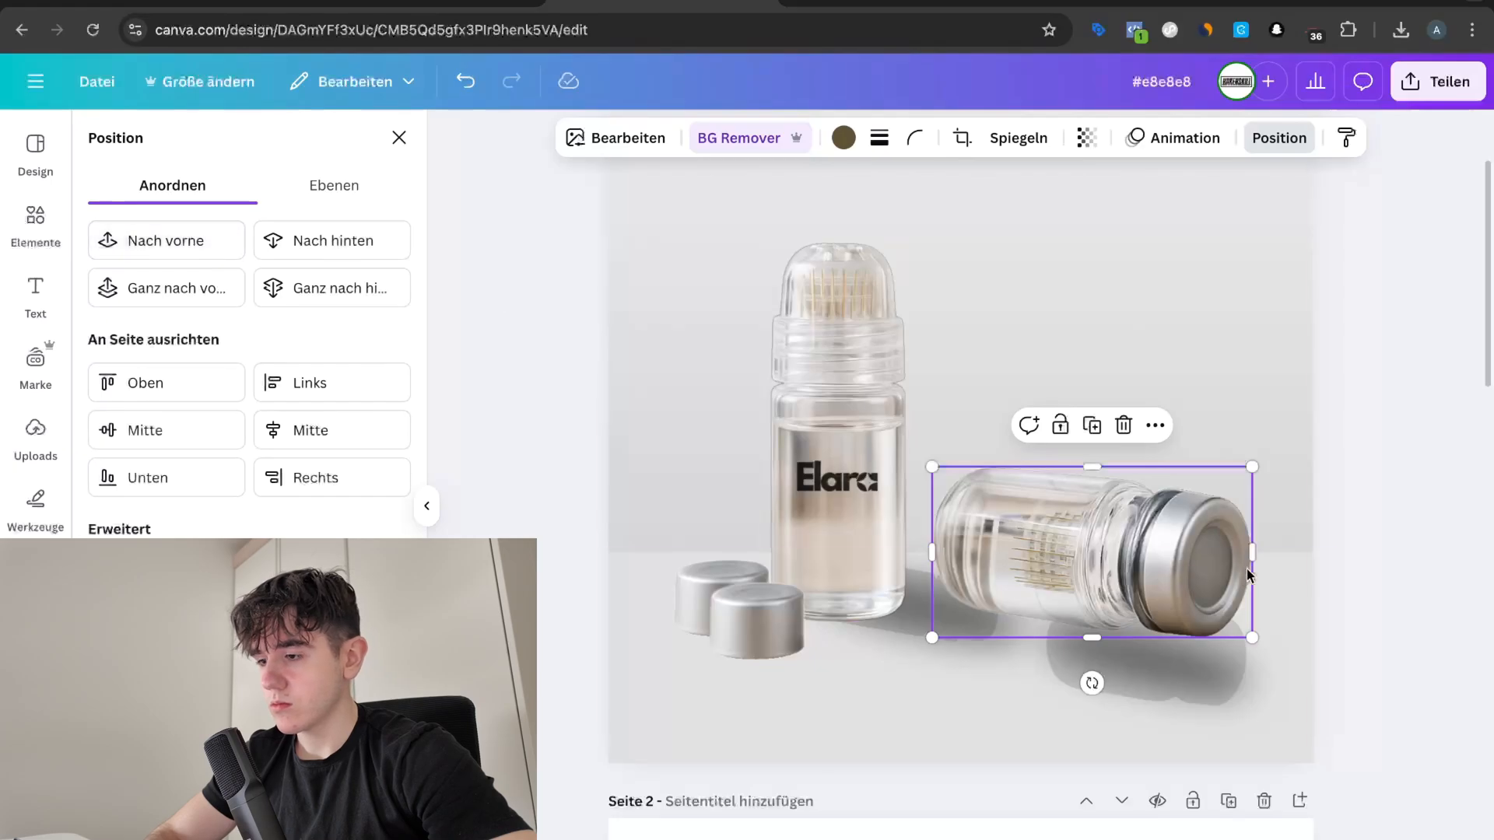
left_click(1352, 560)
Step: Move the lying bottle to the front of the layer order, above its blurred shadow
scroll(1392, 661, "down", 3)
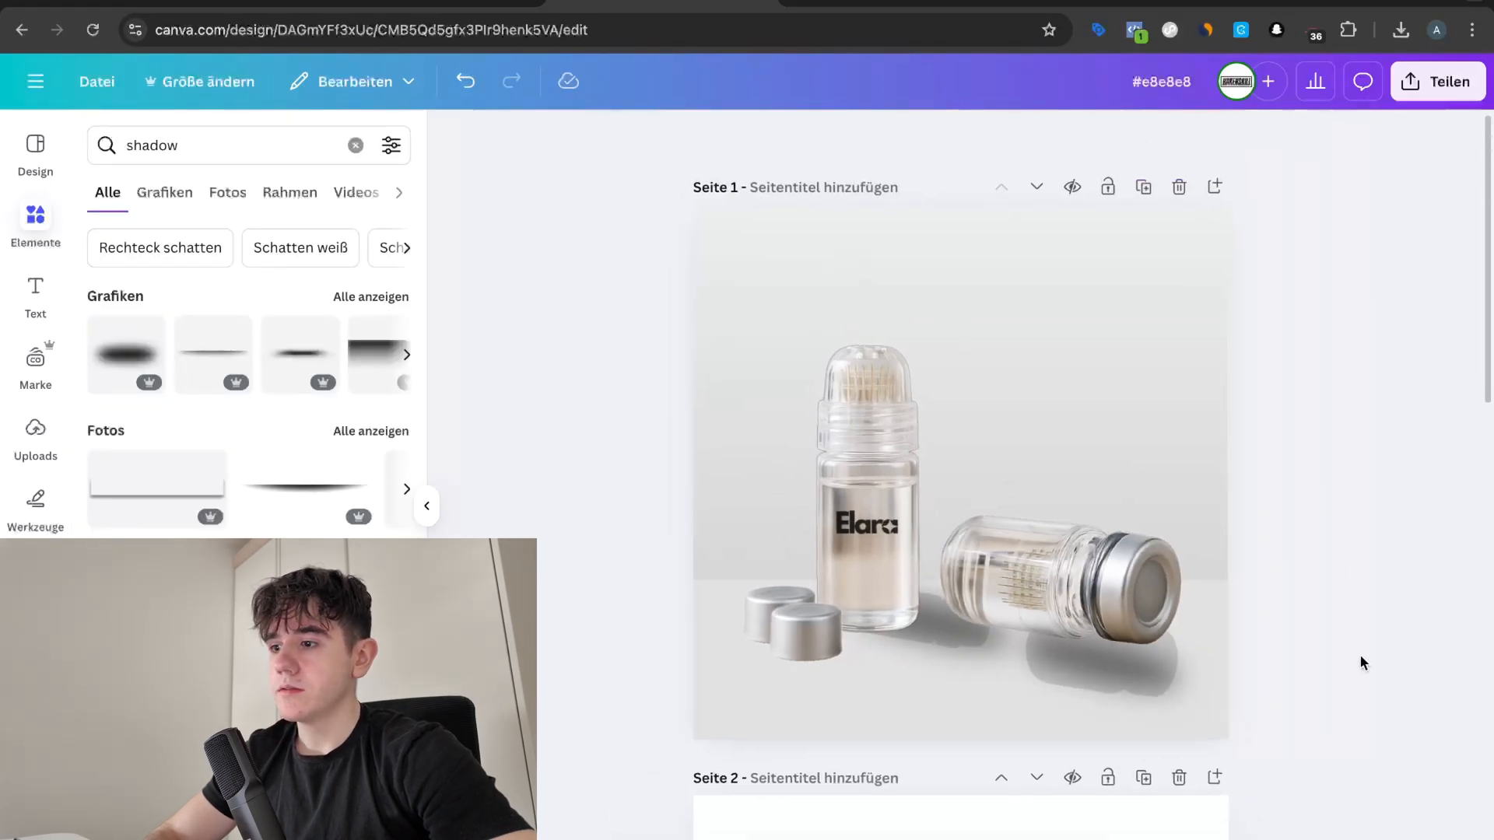
scroll(1291, 655, "up", 4)
left_click(1203, 679)
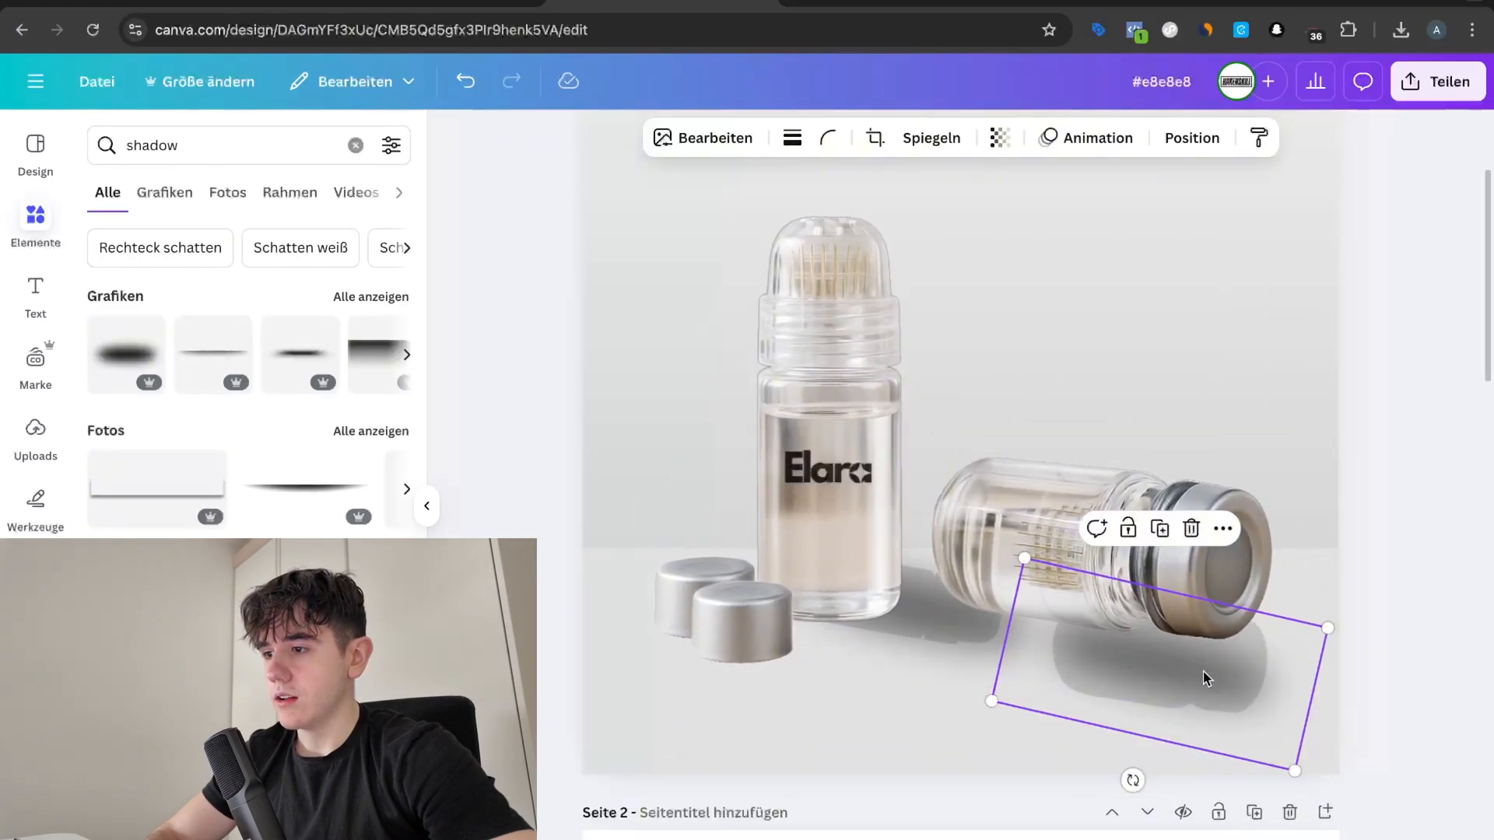
left_click(1193, 149)
left_click(308, 187)
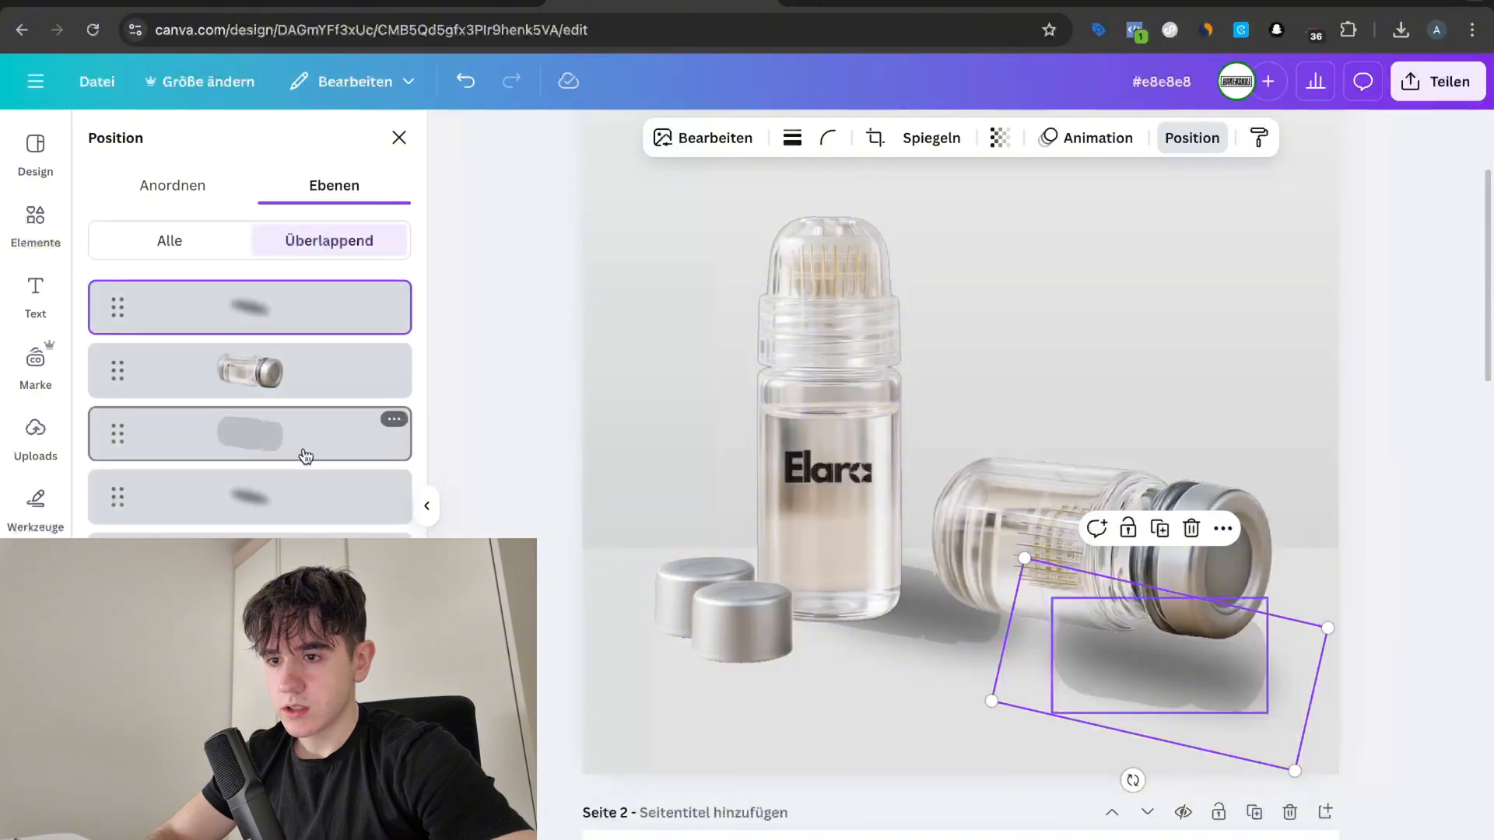
left_click_drag(284, 291, 288, 296)
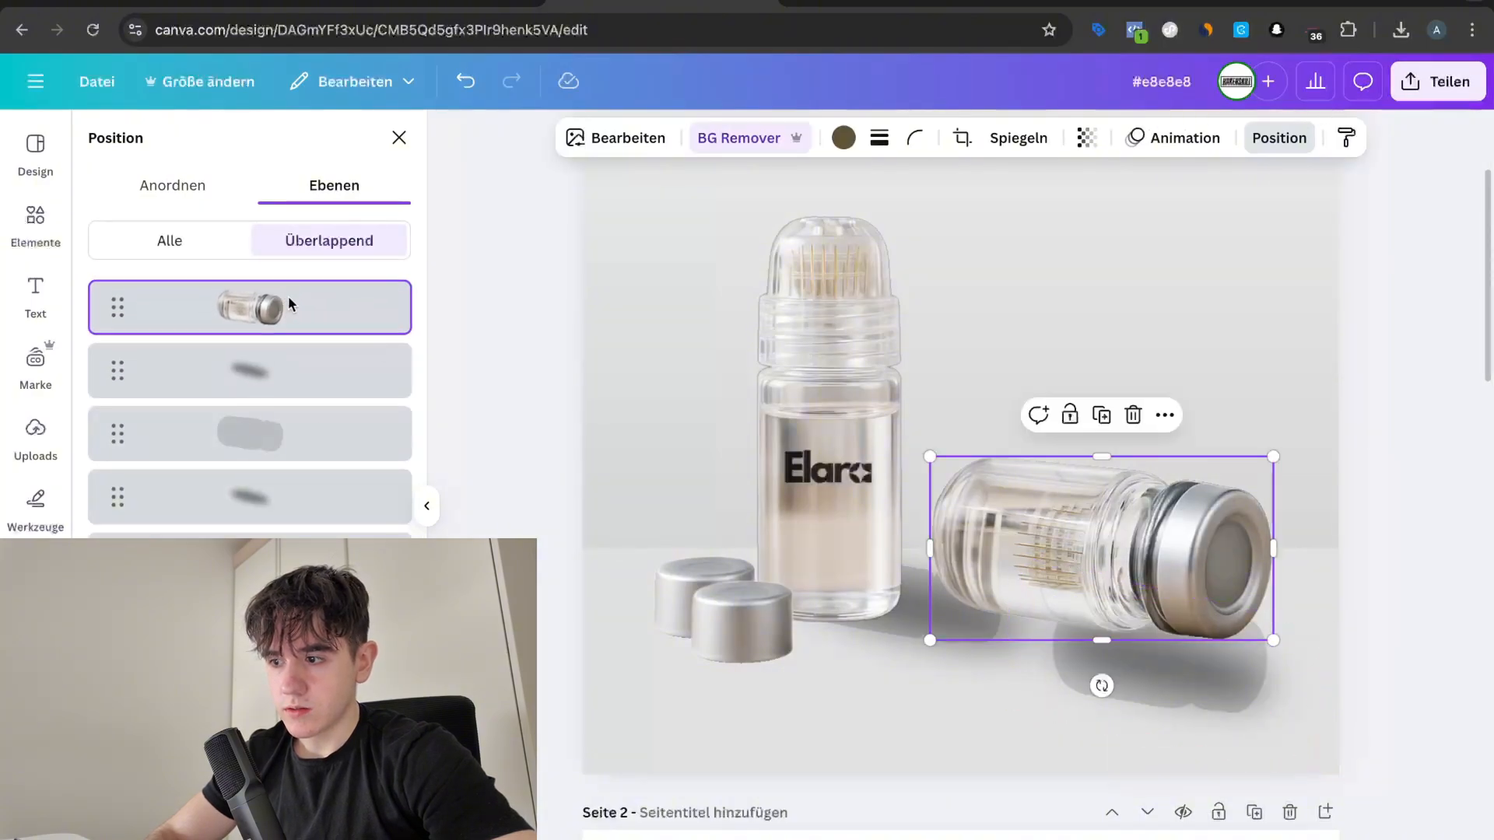
left_click(1282, 599)
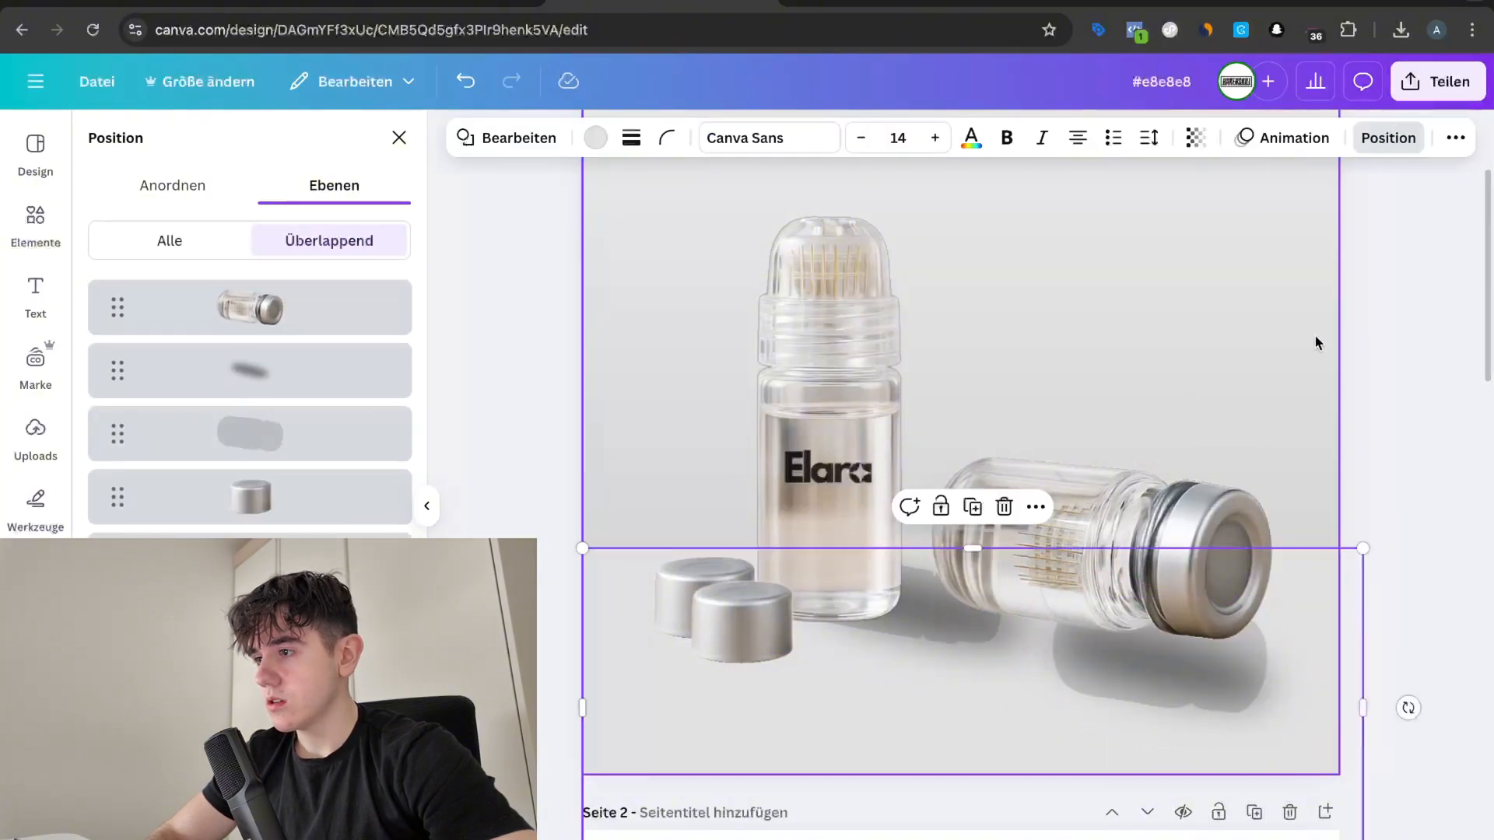
left_click(1219, 344)
scroll(1412, 373, "down", 5)
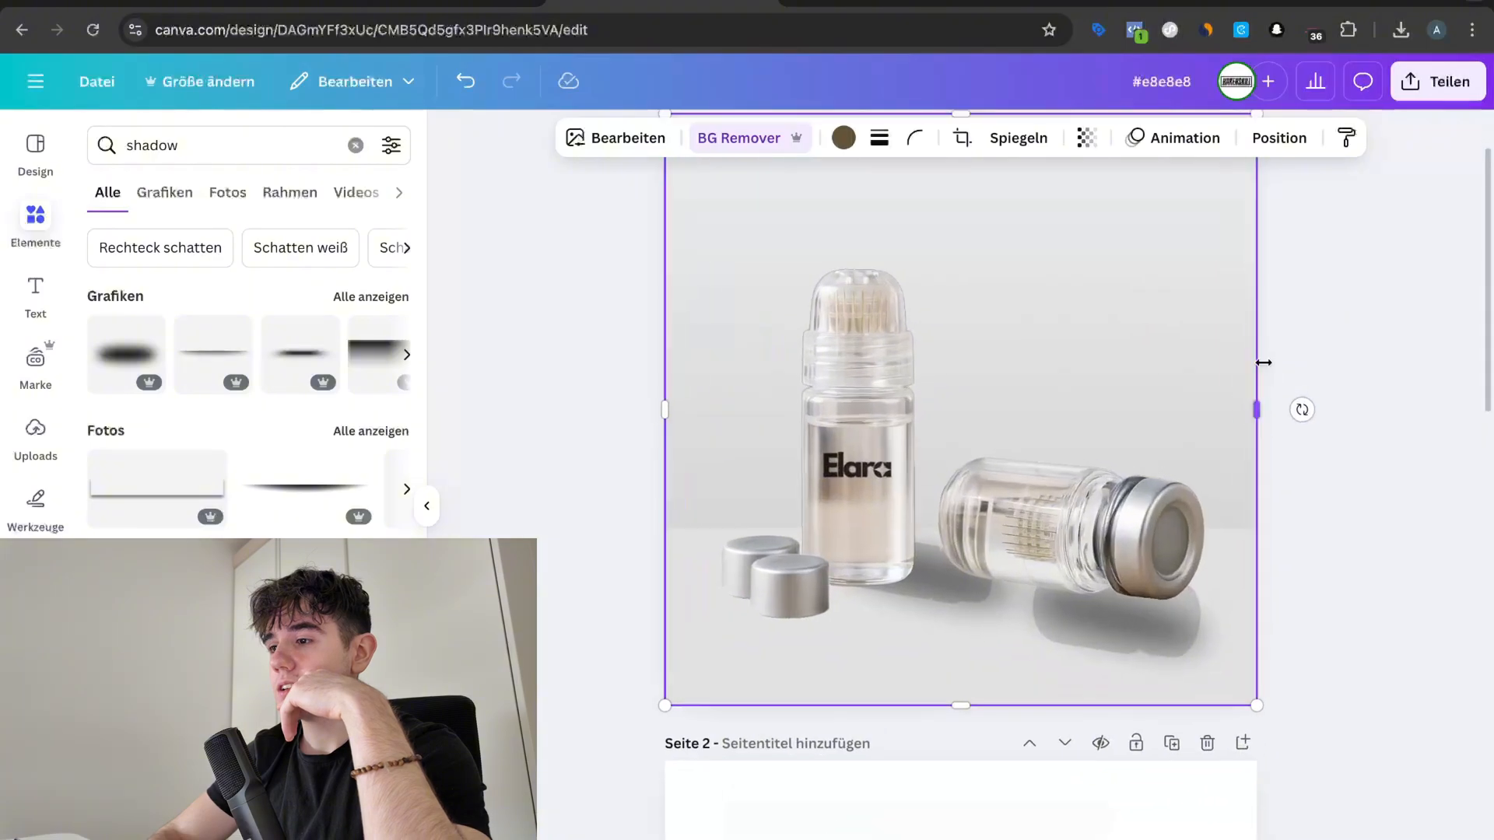
left_click(1349, 309)
scroll(1348, 309, "down", 3)
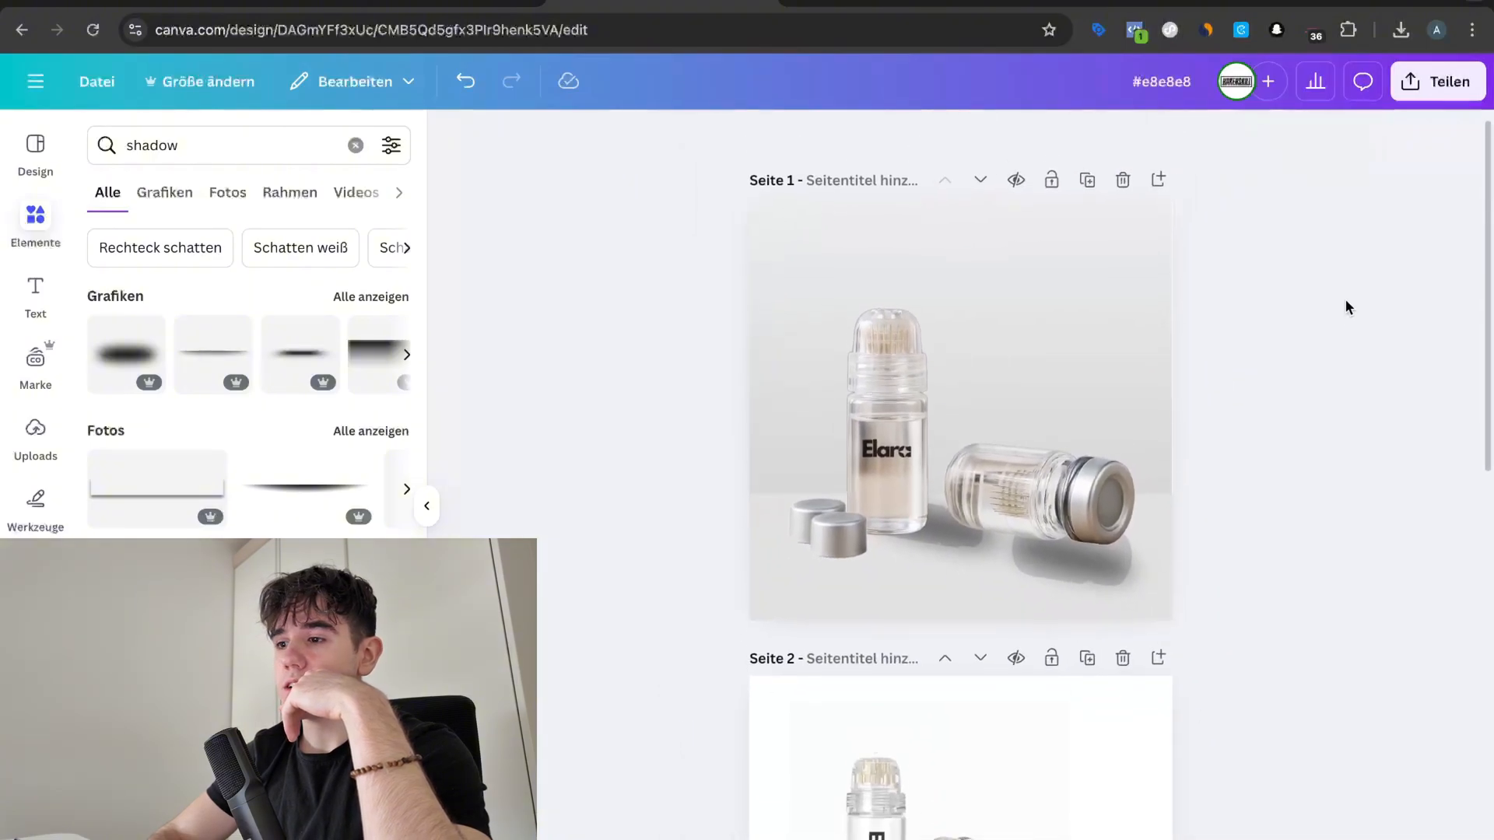
scroll(1348, 309, "up", 4)
Step: Try enlarging the standing Elara bottle slightly, and undo the resize
left_click(858, 432)
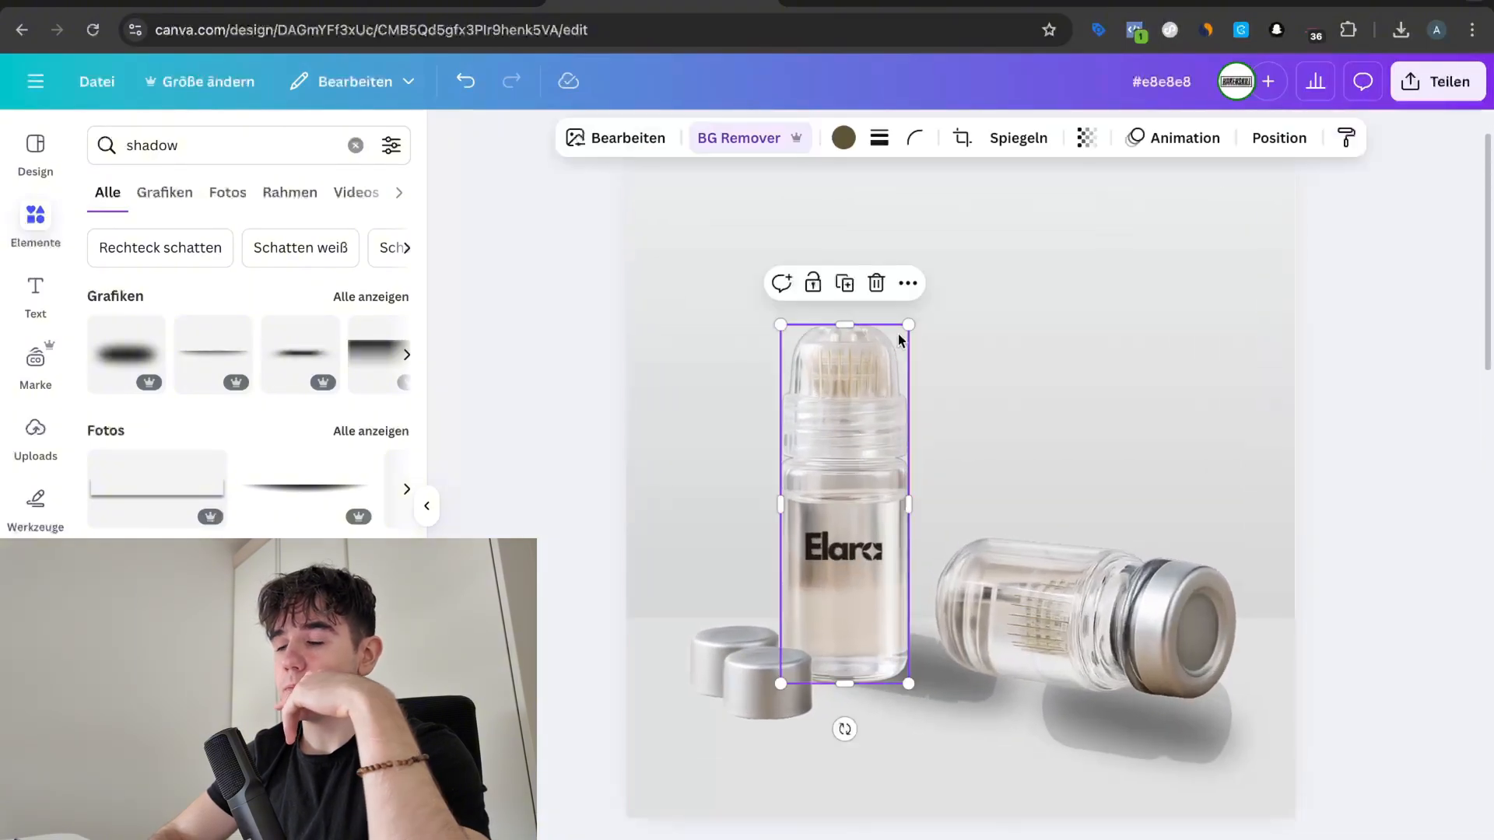
left_click_drag(908, 324, 941, 307)
key("ctrl+z")
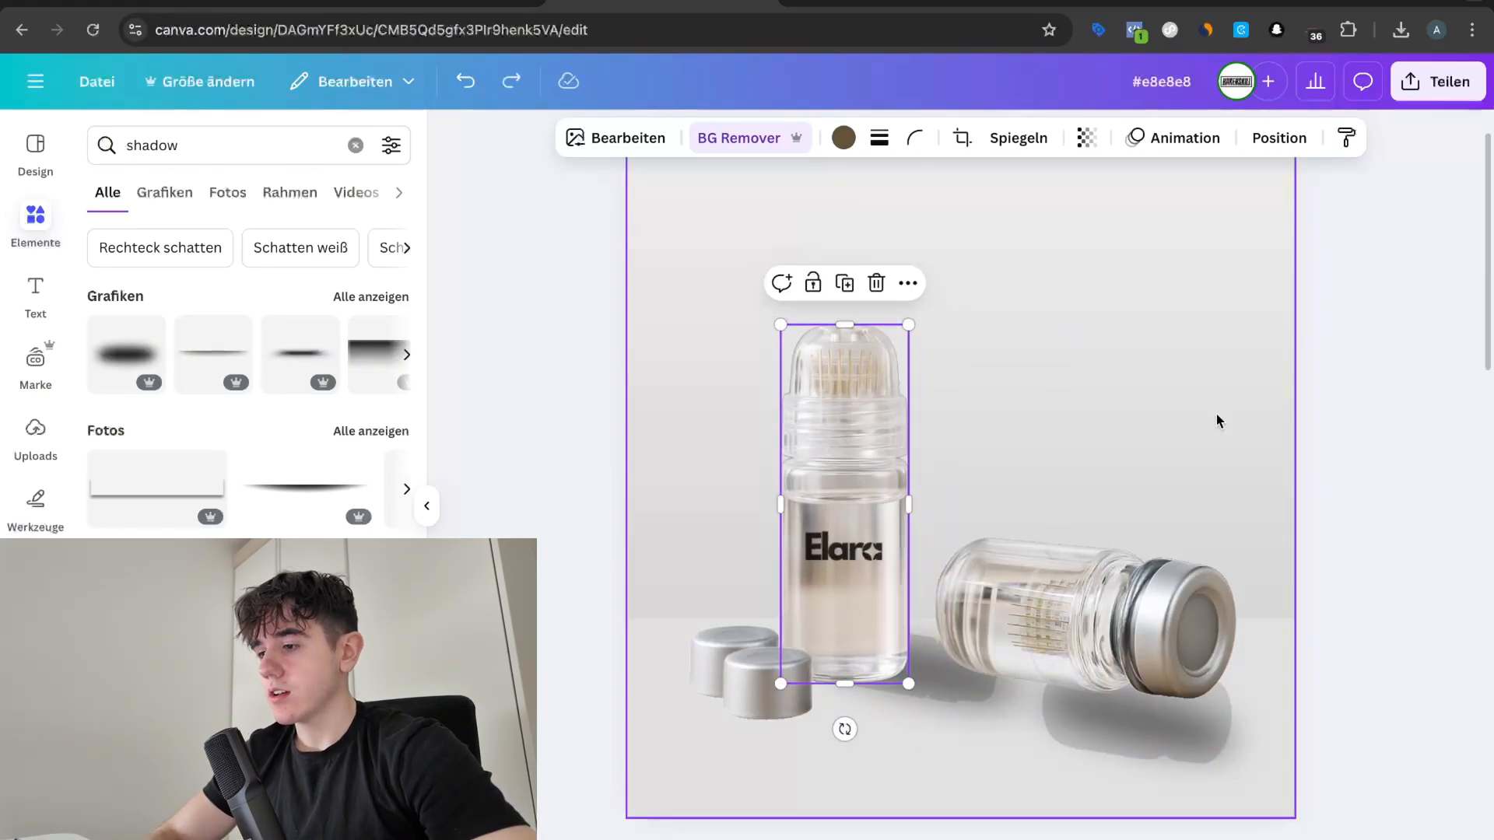
Step: Switch to the Google results to examine the sponsored micro-infusion product photos, and return to the Canva design
left_click(1313, 504)
left_click(1139, 2)
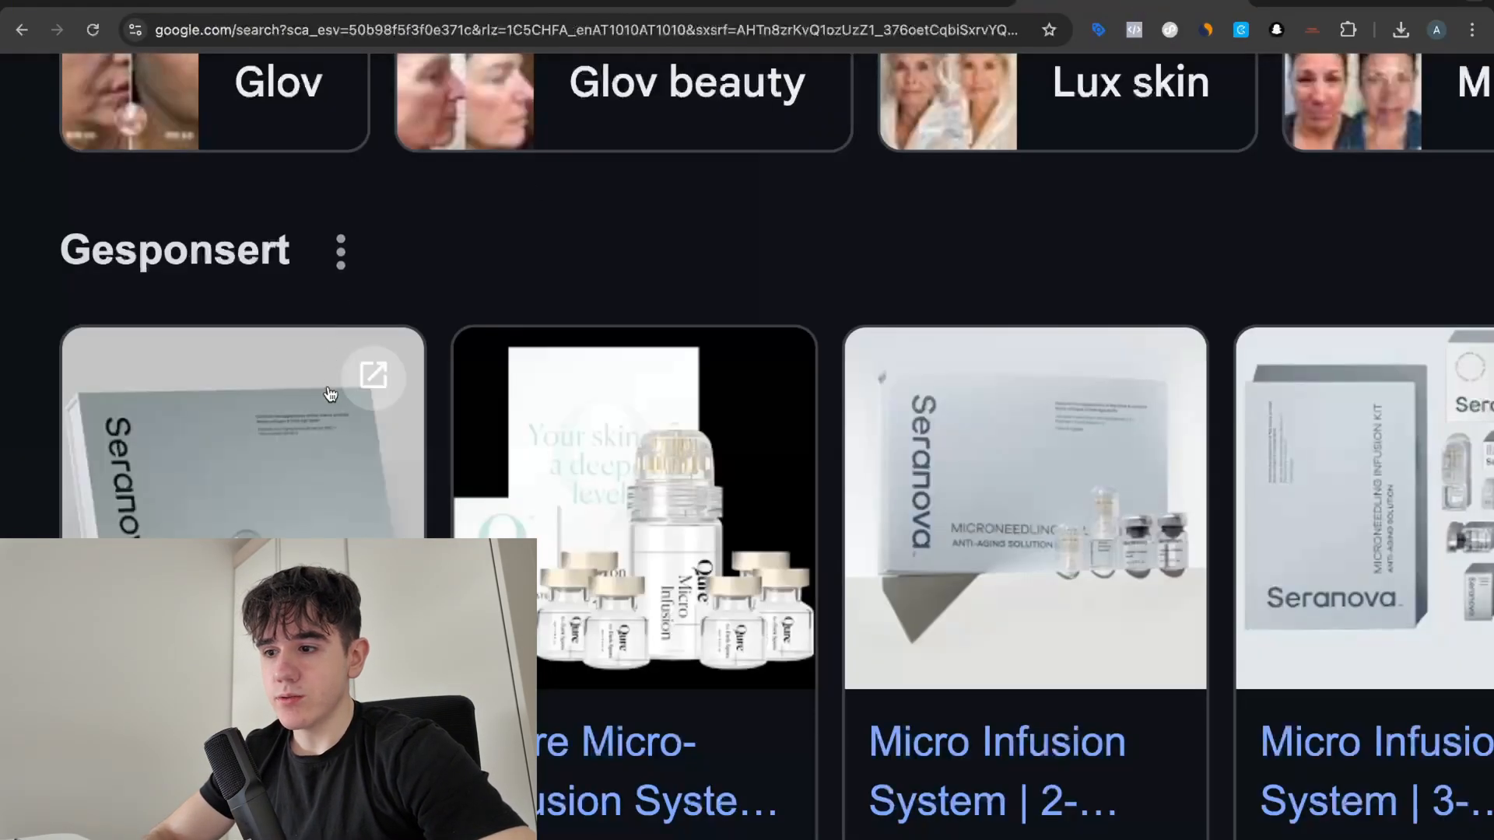
scroll(331, 394, "down", 3)
left_click(571, 1)
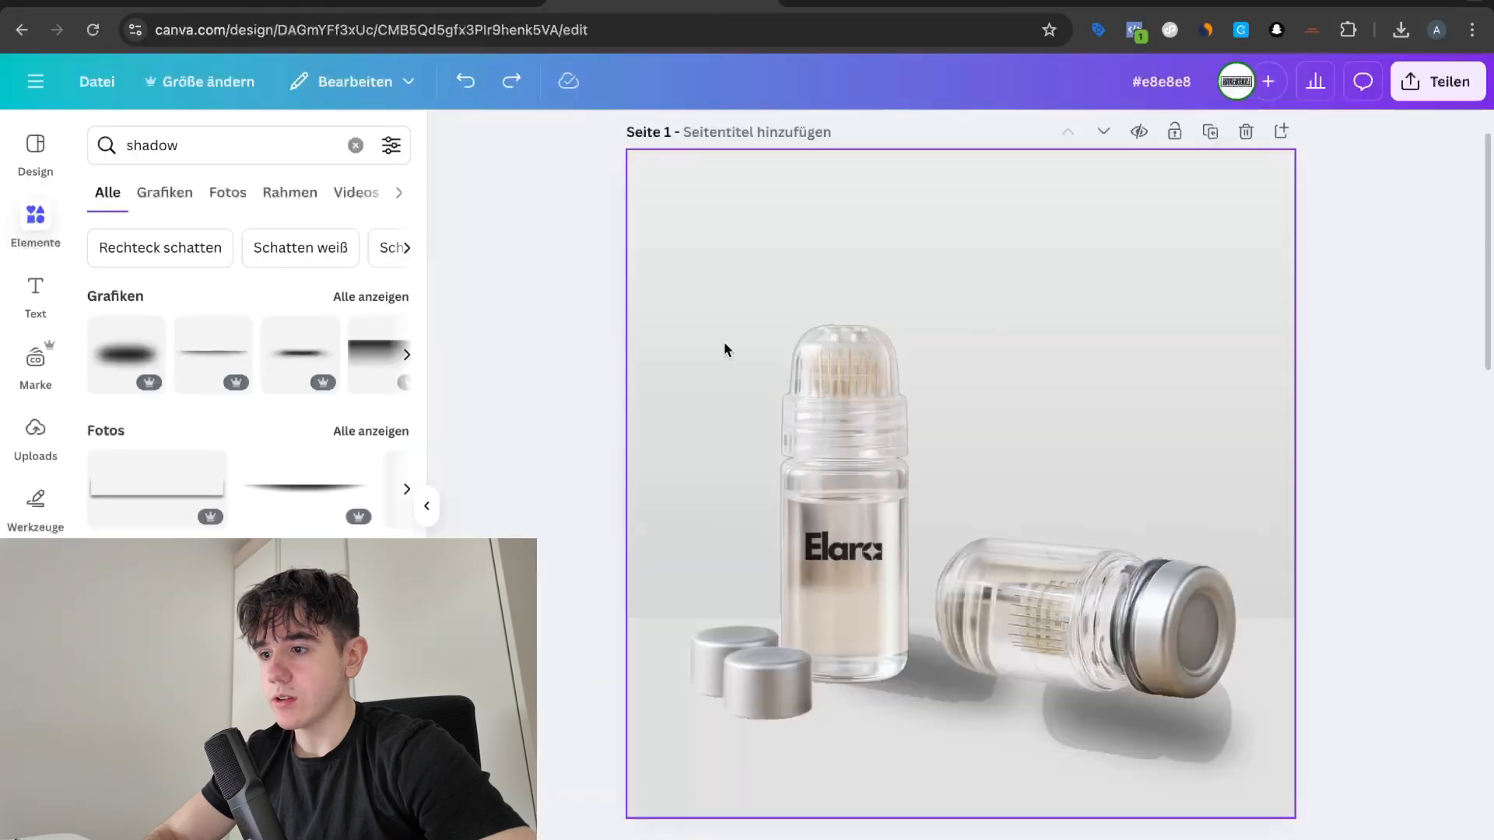
scroll(724, 347, "down", 3)
scroll(1221, 542, "up", 3)
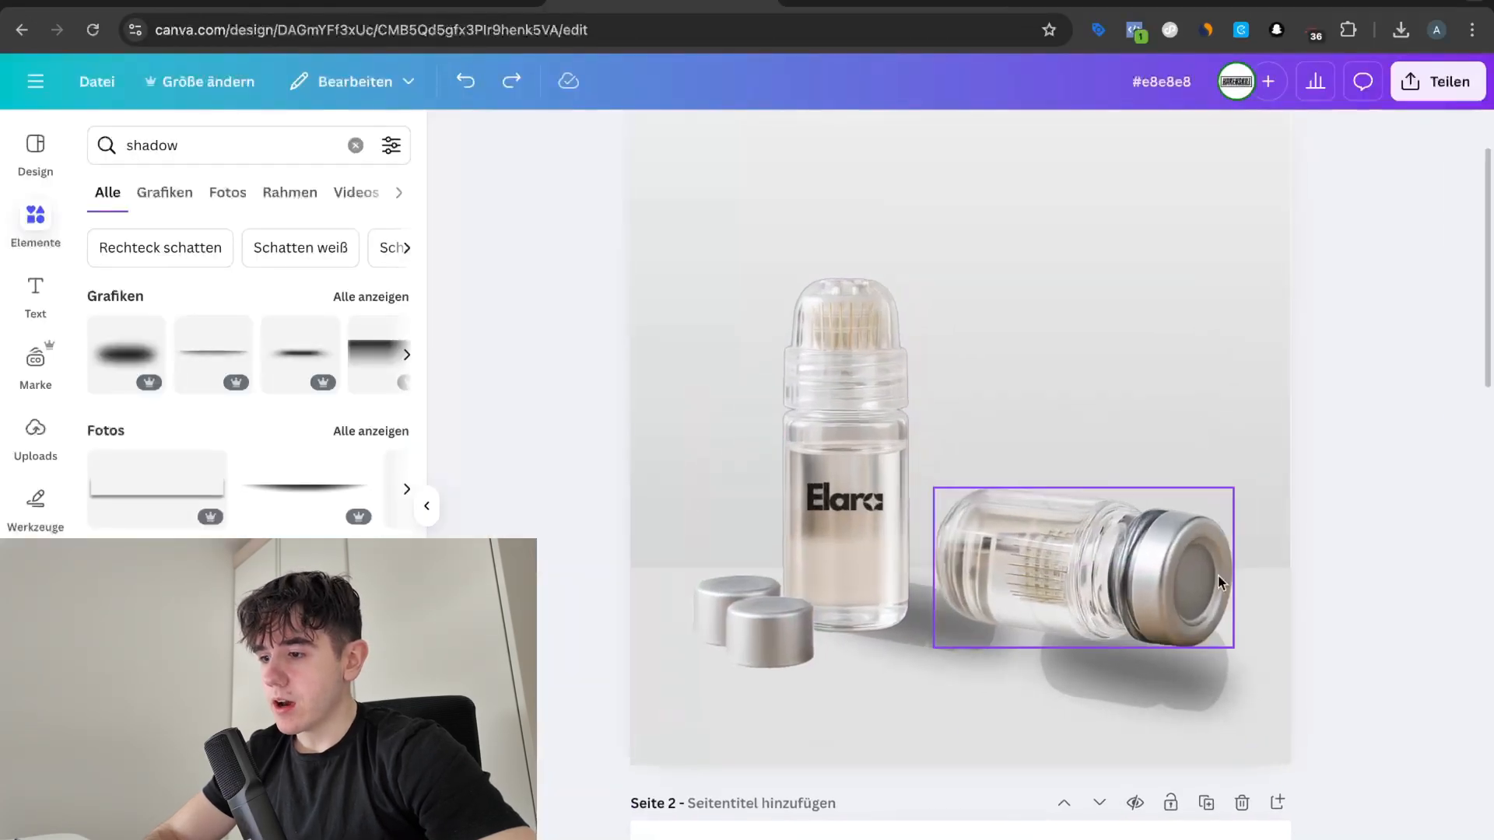
Step: Group the blurred shadow and the pale silhouette beneath the lying bottle into one element
left_click(1159, 683)
left_click(1191, 138)
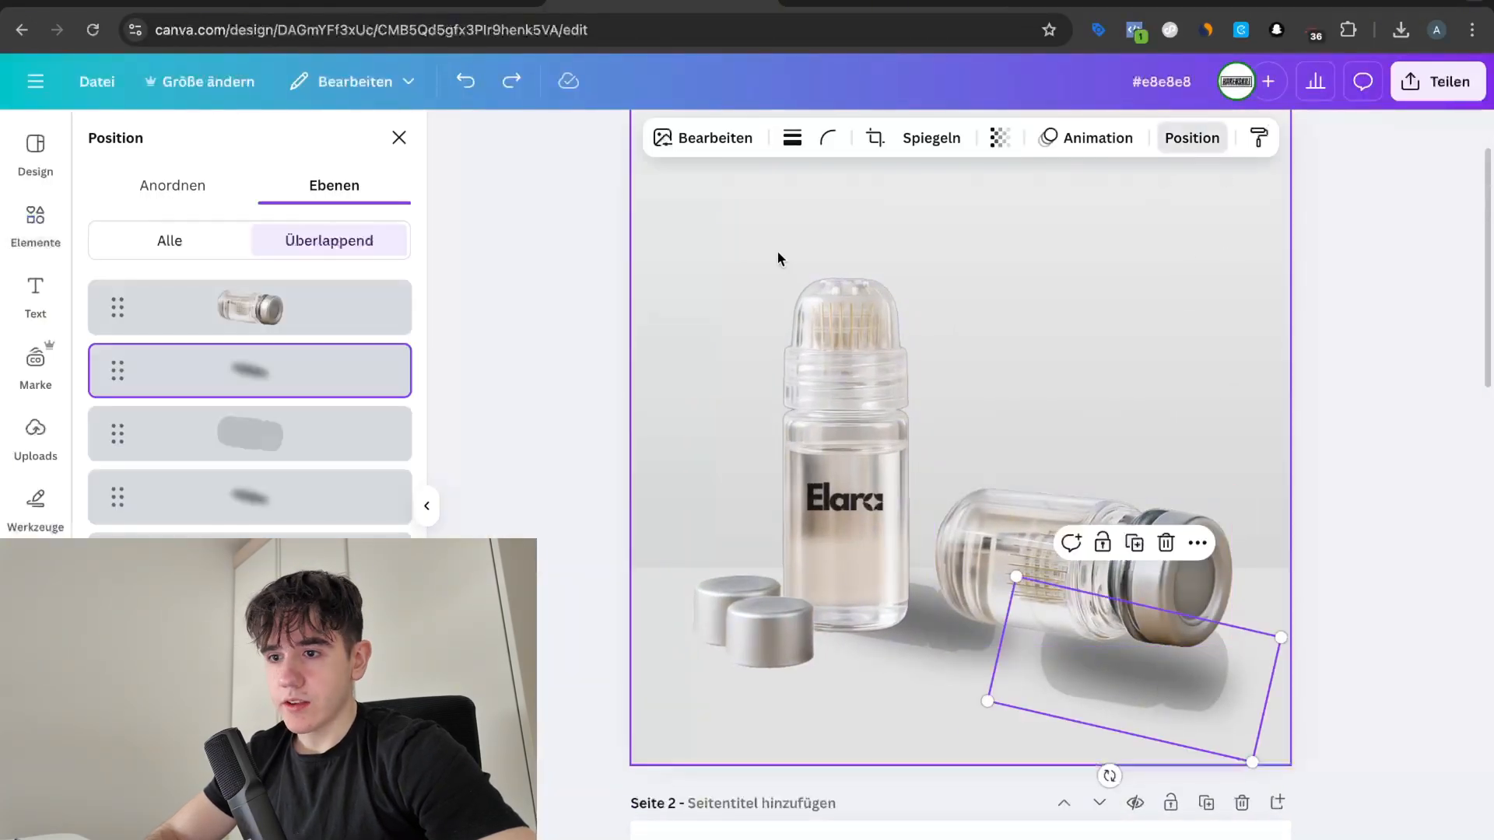
left_click(244, 428)
left_click(257, 392, "shift")
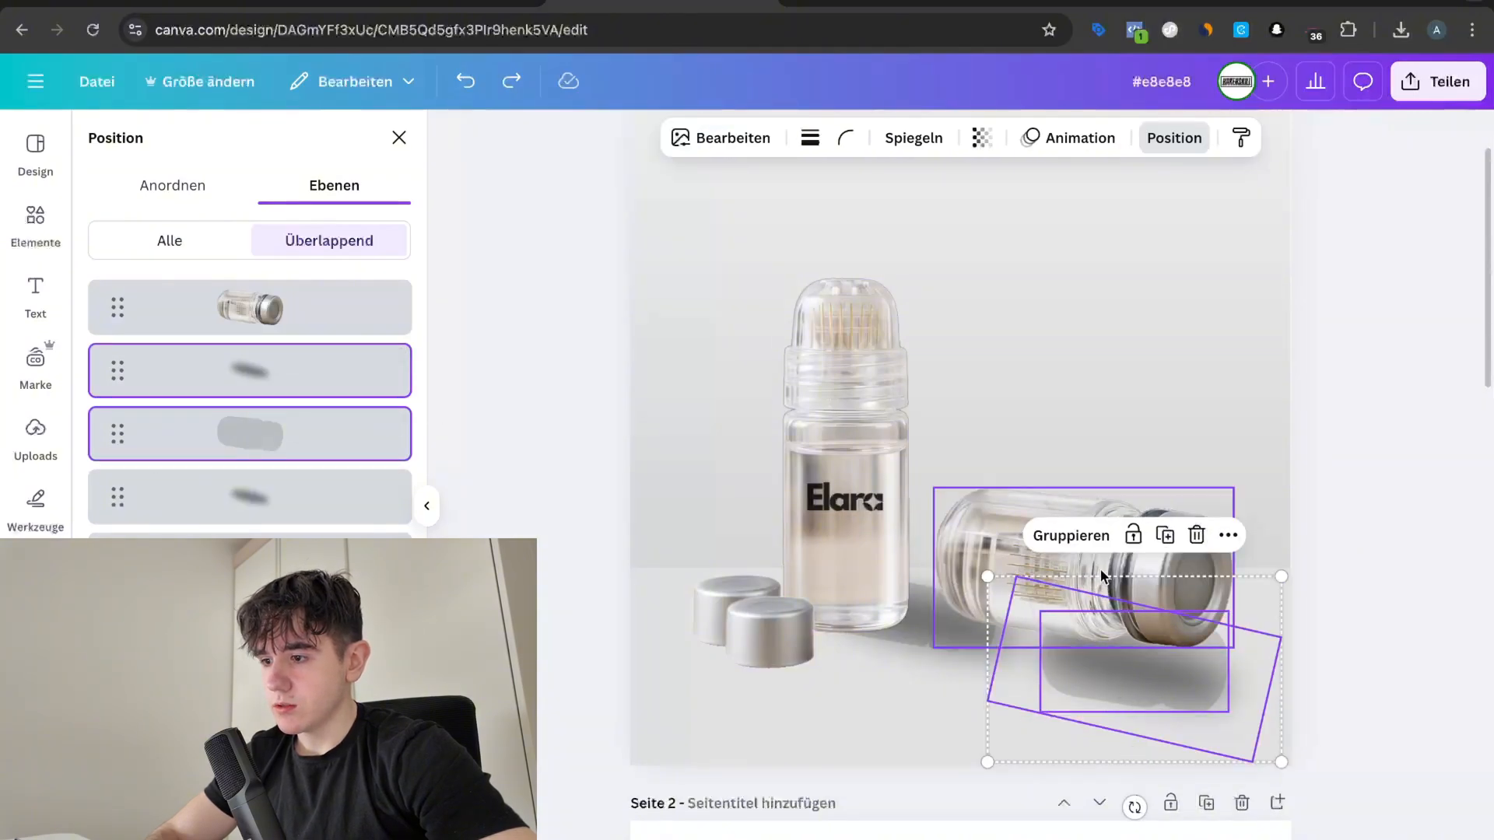
left_click(1081, 542)
Step: Move the grouped shadow right and slightly up under the lying bottle's cap, and rotate it slightly clockwise
left_click_drag(1136, 683, 1262, 680)
left_click(1360, 680)
left_click(1360, 681)
left_click(1266, 666)
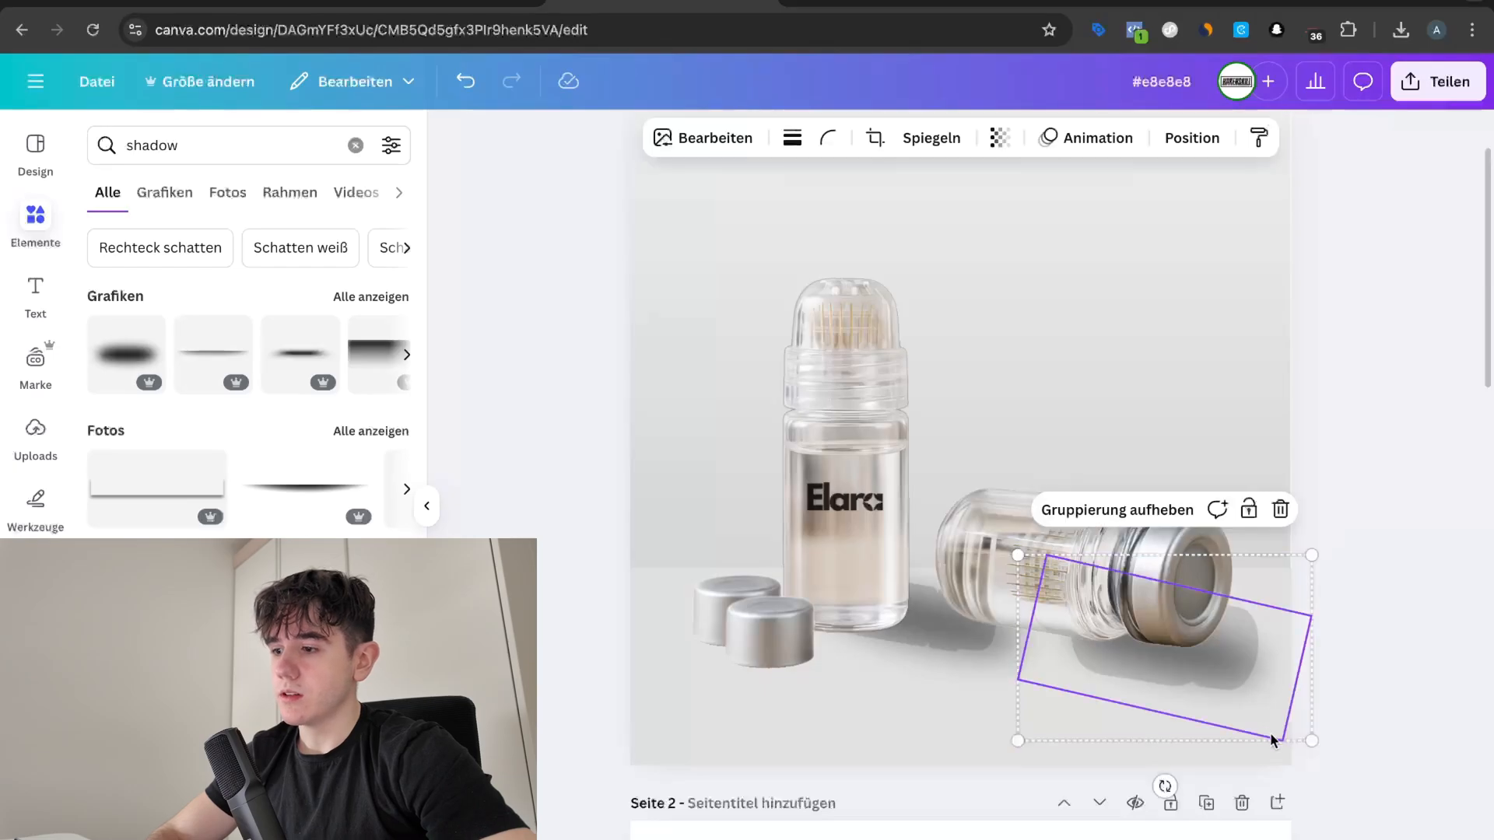
left_click_drag(1169, 785, 1153, 784)
left_click(1400, 738)
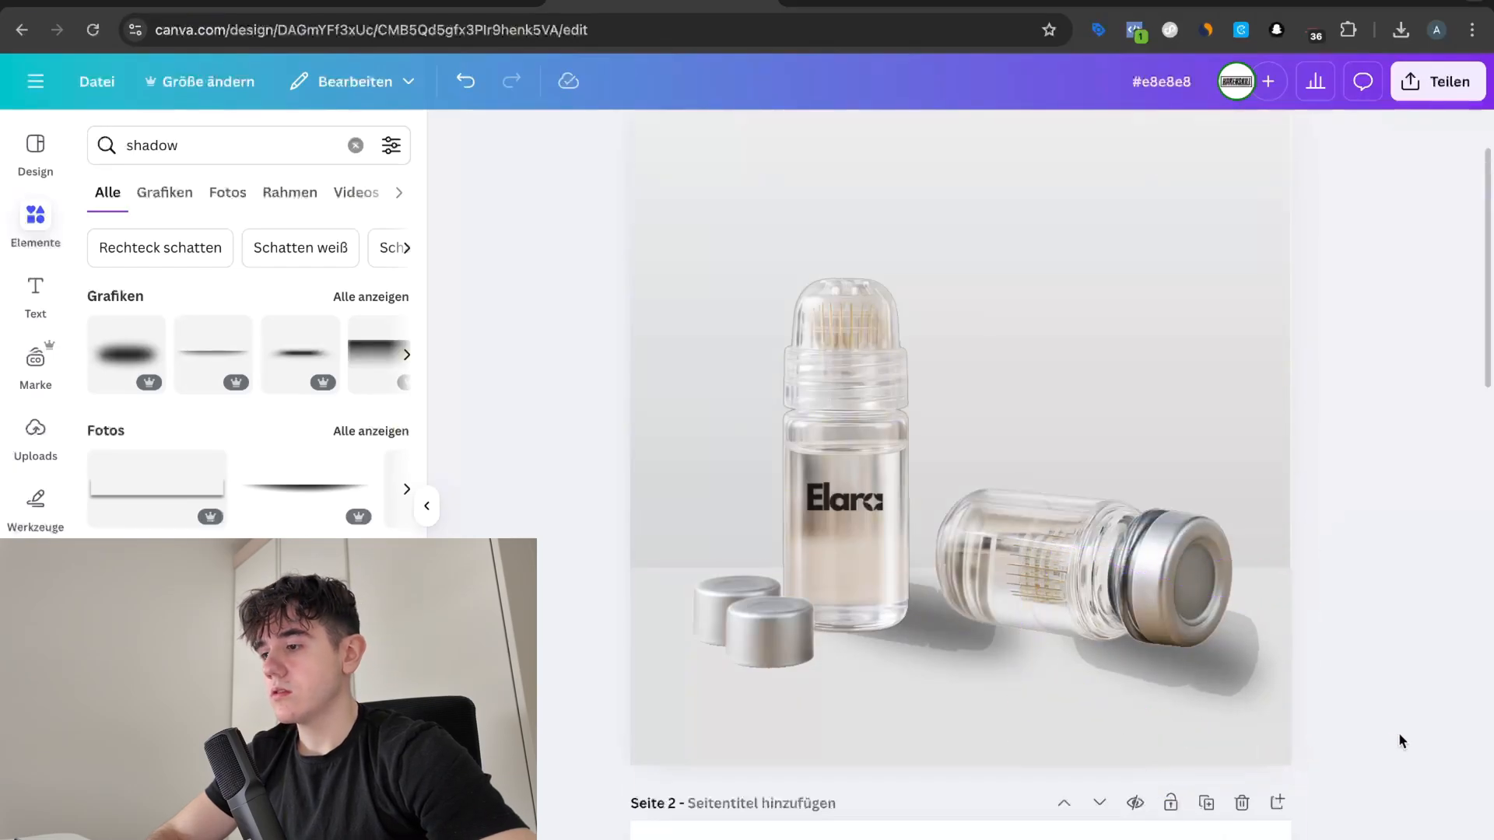
Step: Shift the grouped shadow slightly up and left so it sits closer beneath the lying bottle
scroll(1415, 744, "down", 3)
left_click(1196, 663)
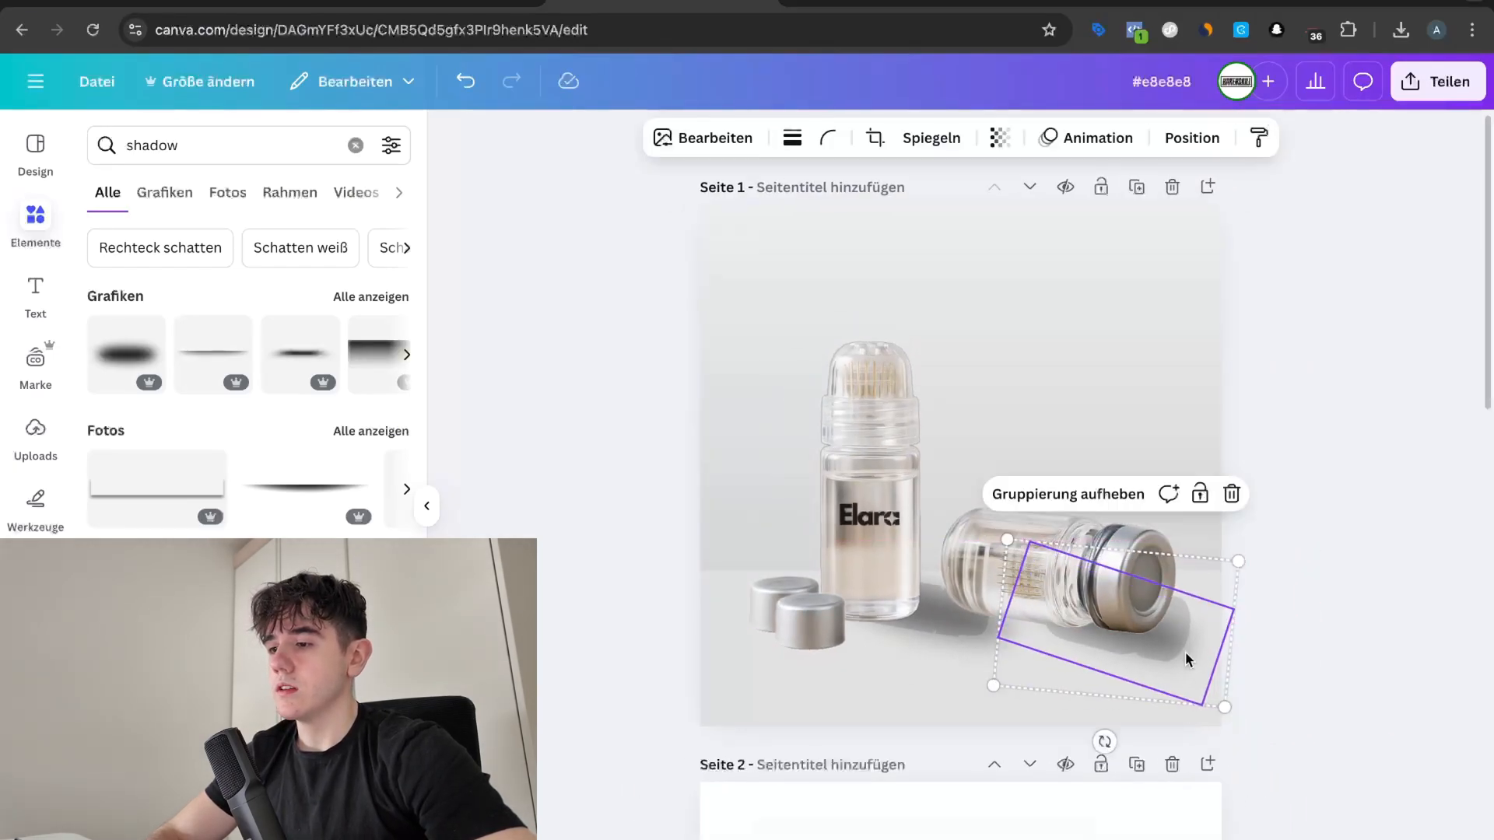
left_click(1296, 680)
scroll(1300, 682, "up", 3)
scroll(1298, 682, "down", 3)
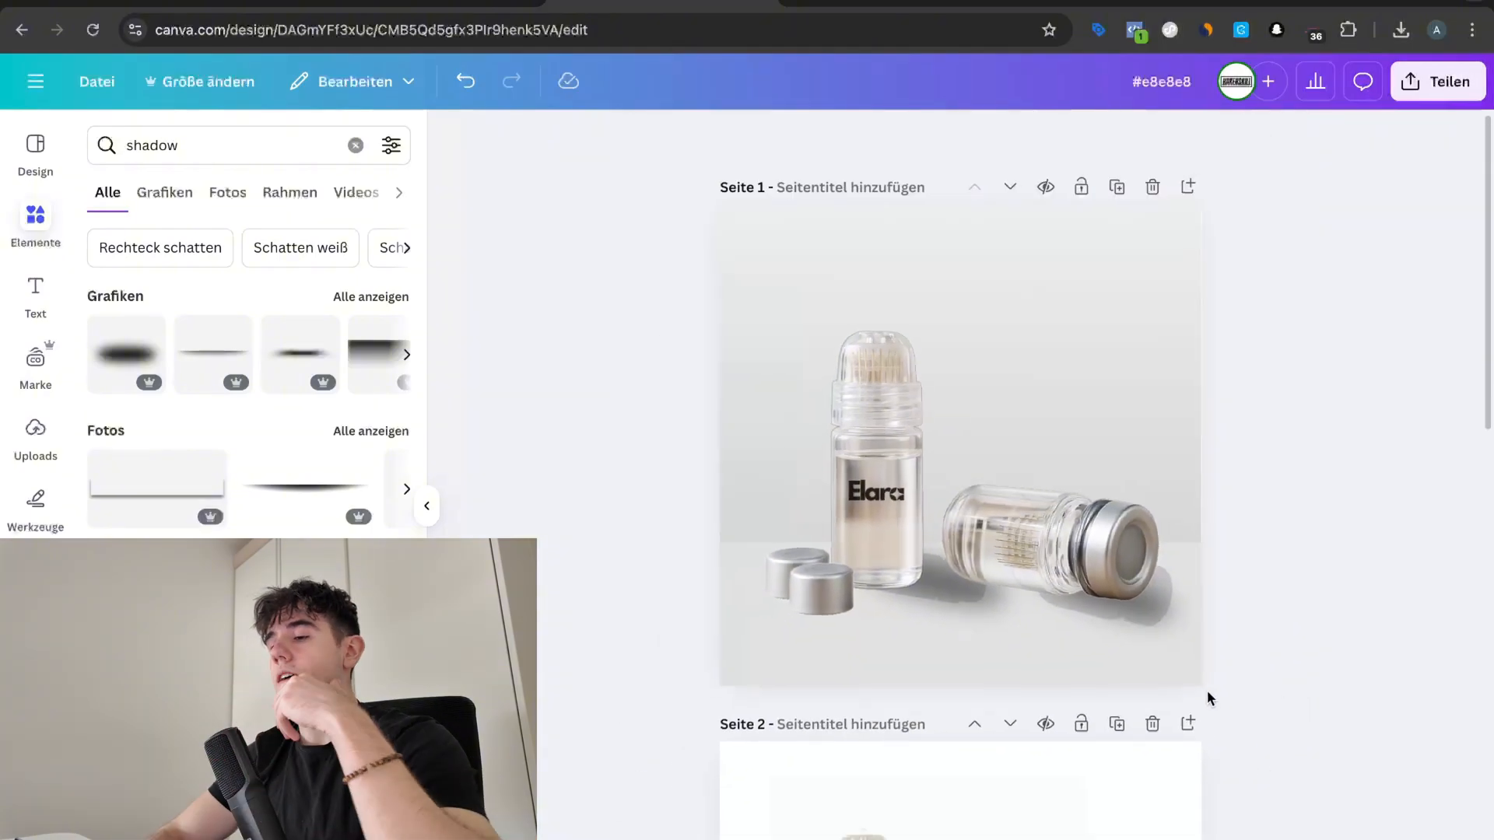
left_click_drag(1167, 627, 1142, 614)
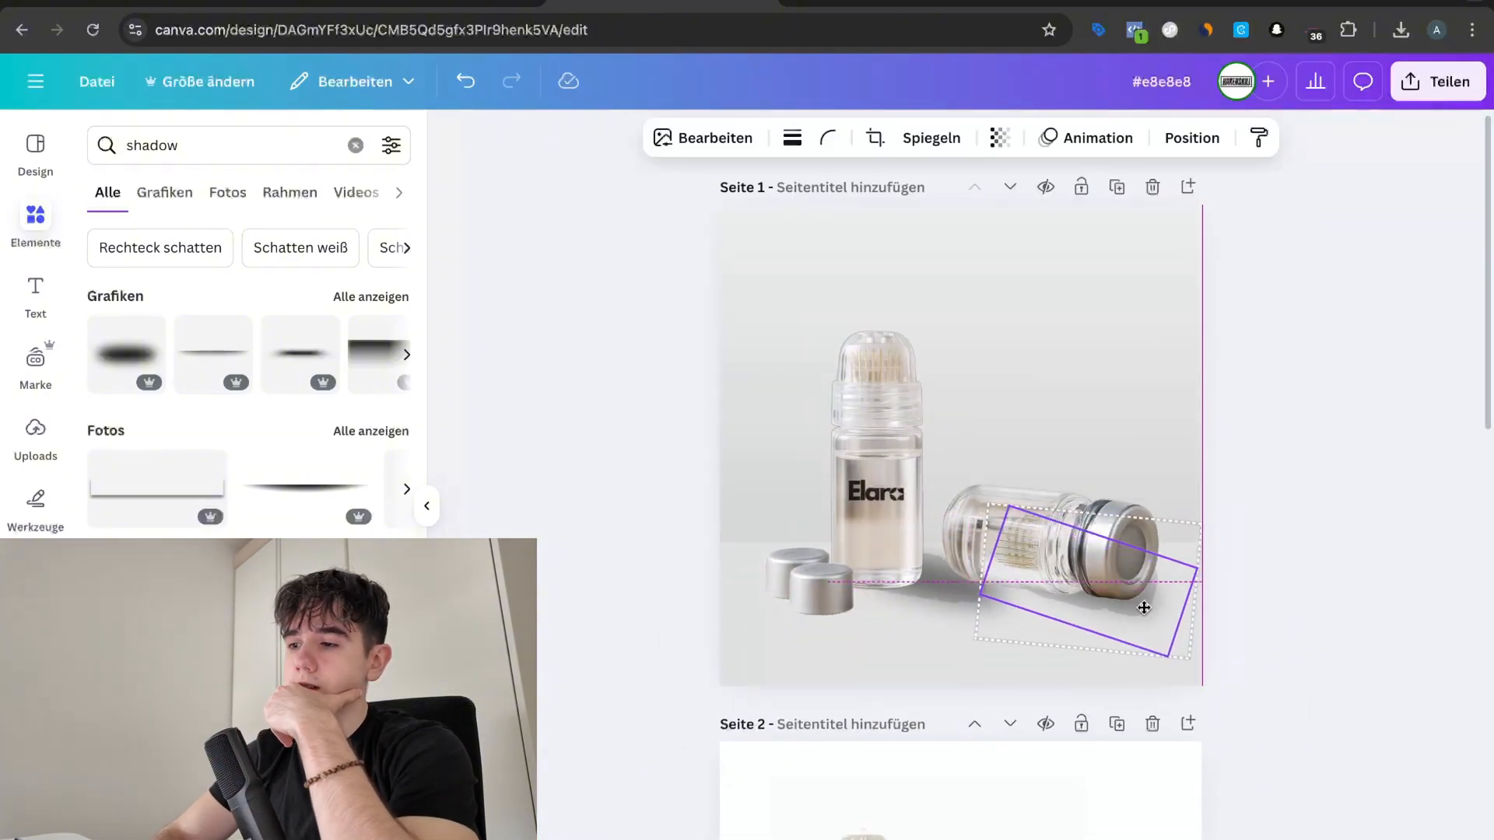
left_click(1245, 612)
left_click(1165, 620)
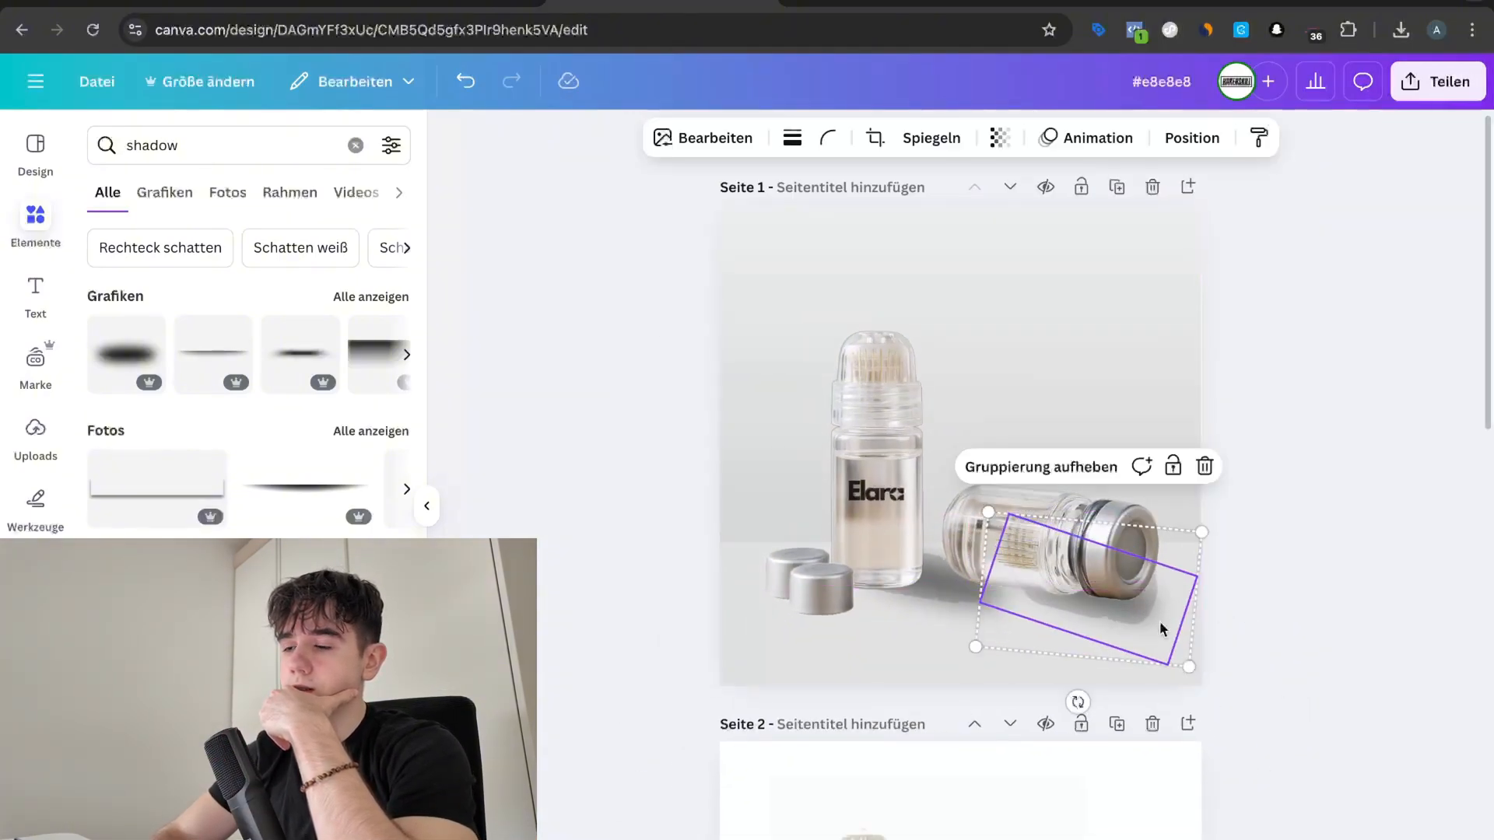
left_click(1264, 629)
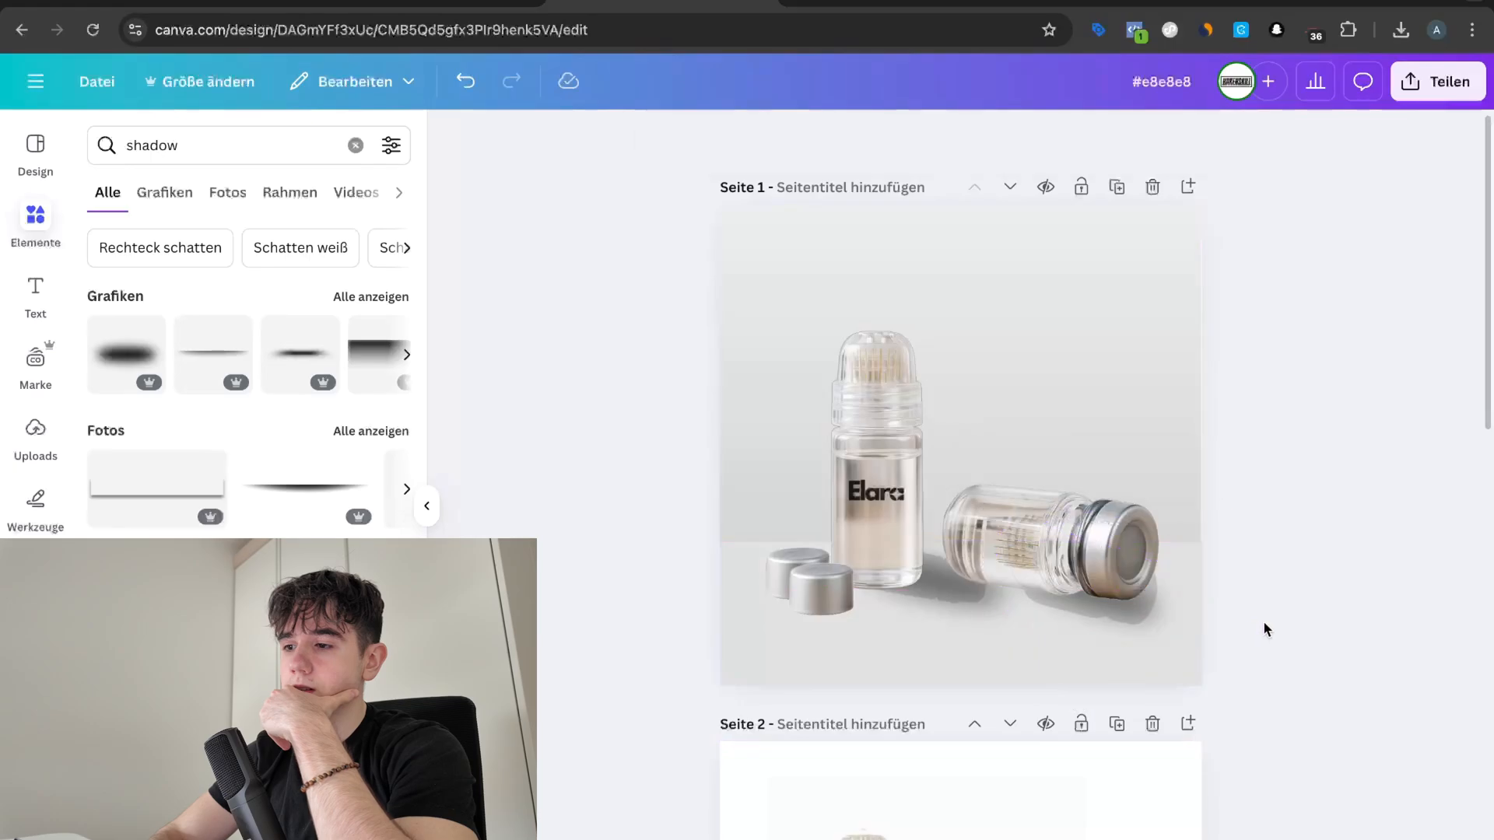
Step: Nudge the standing Elara bottle's floor shadow slightly up and left toward its base
left_click(926, 597)
left_click_drag(950, 620, 924, 594)
left_click(1298, 646)
left_click(1235, 661)
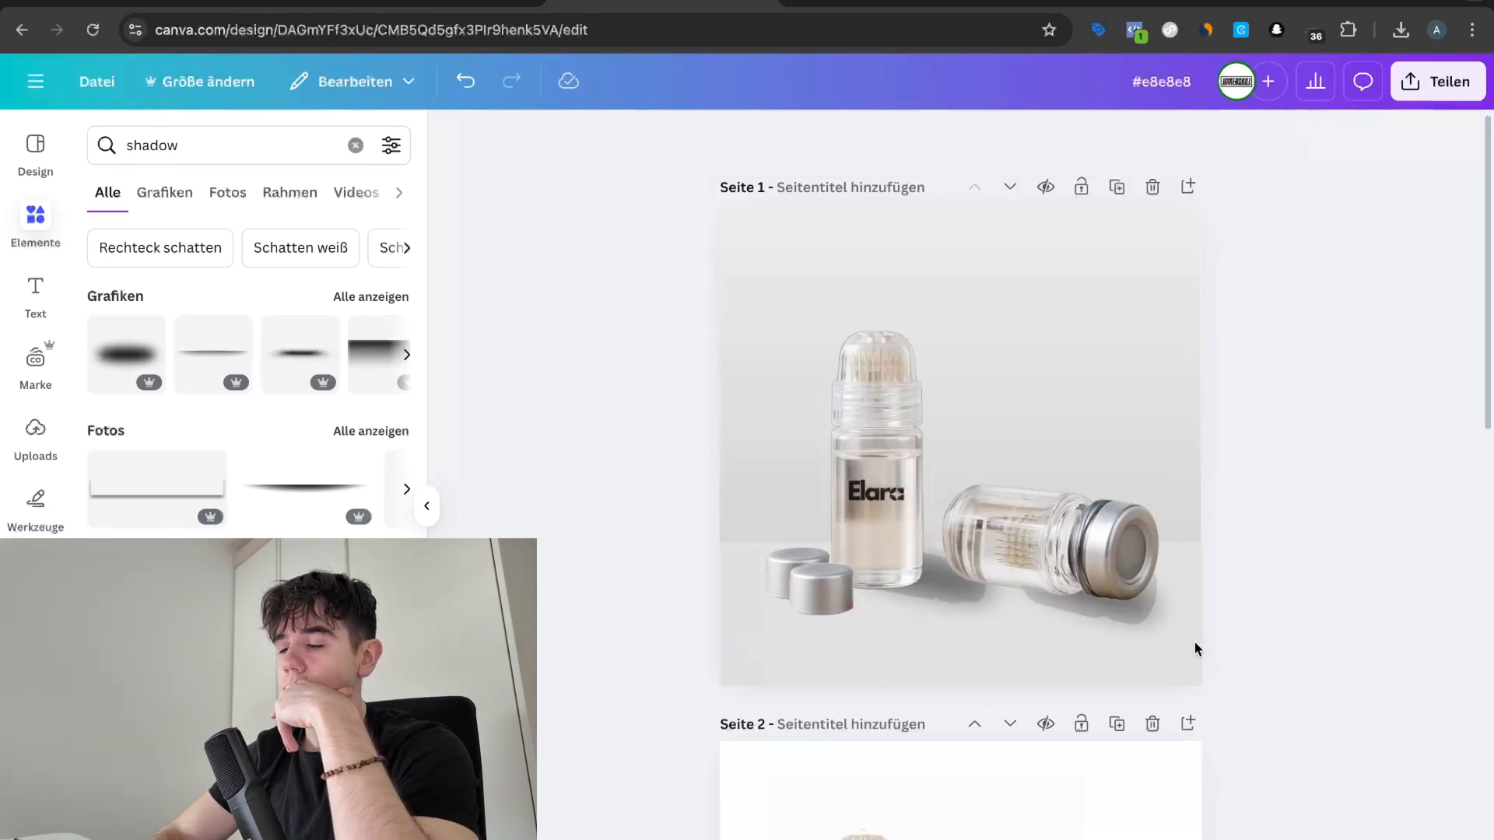
Step: Examine the page 1 composition up close and in full, and compare it with the product image on page 2
scroll(1098, 708, "down", 1)
scroll(1179, 698, "up", 3)
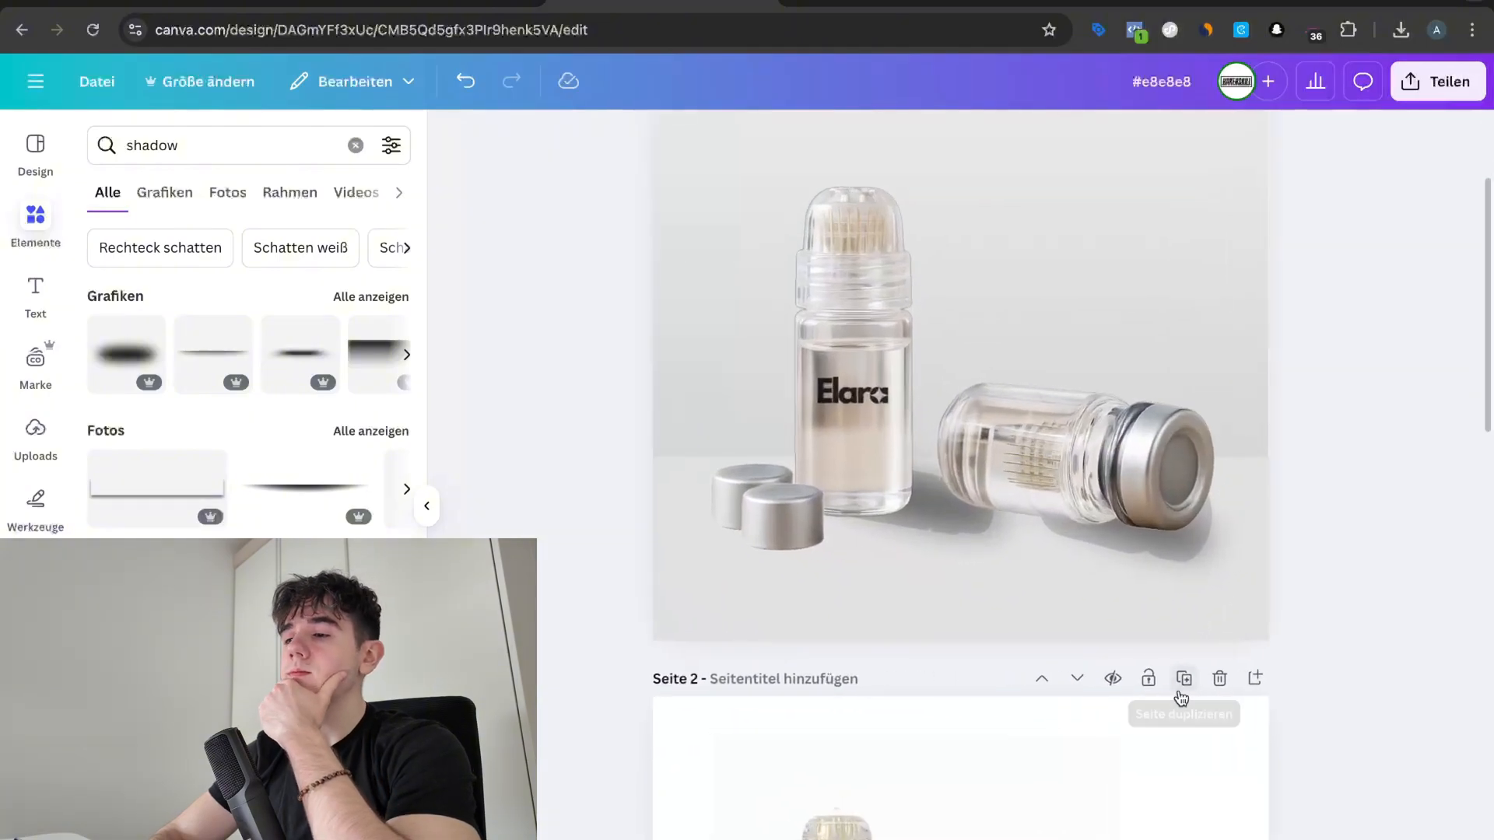
scroll(1181, 699, "up", 1)
scroll(1181, 698, "down", 2)
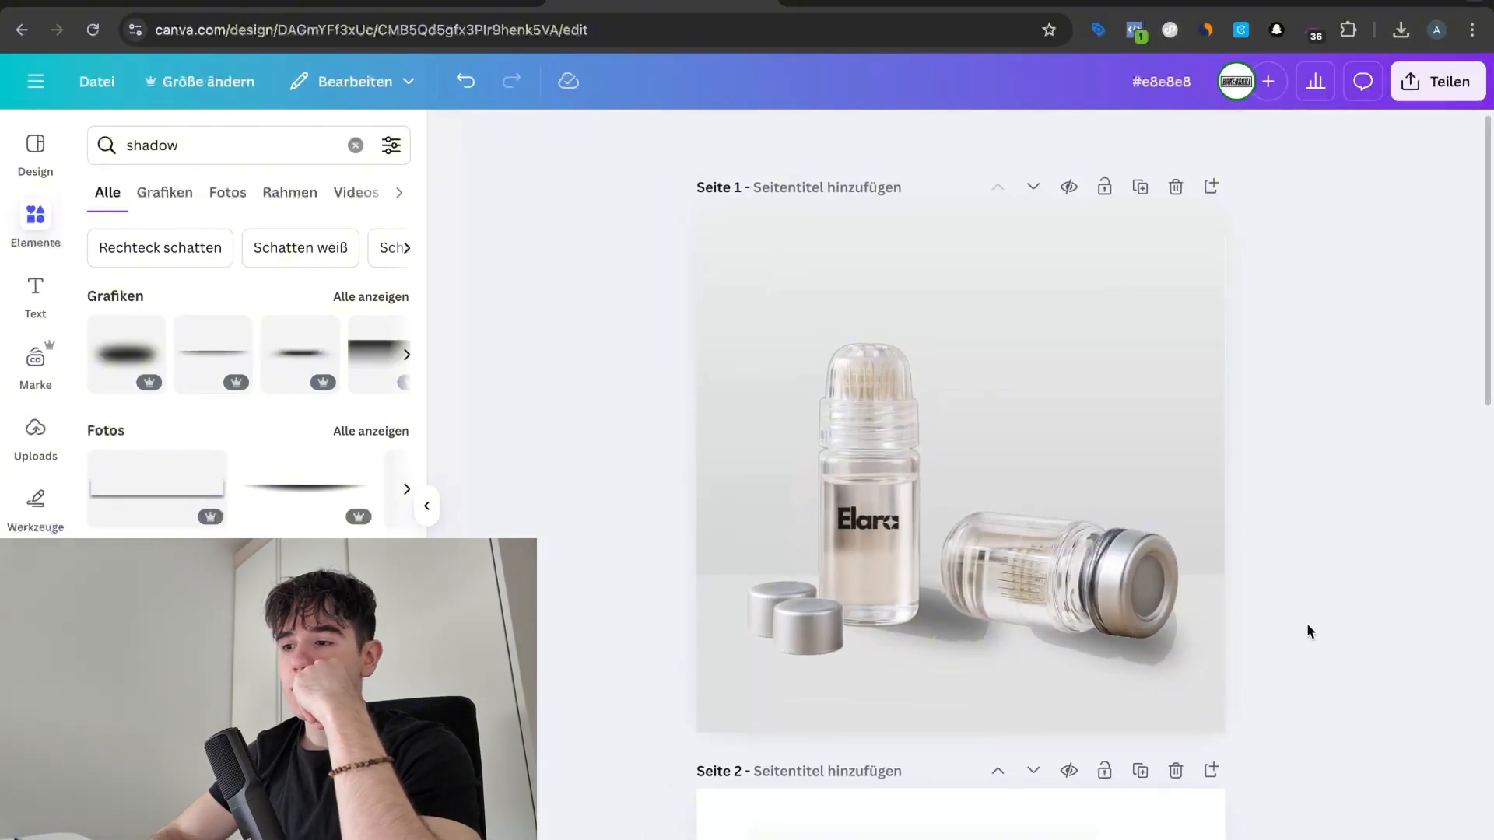
scroll(1309, 632, "down", 3)
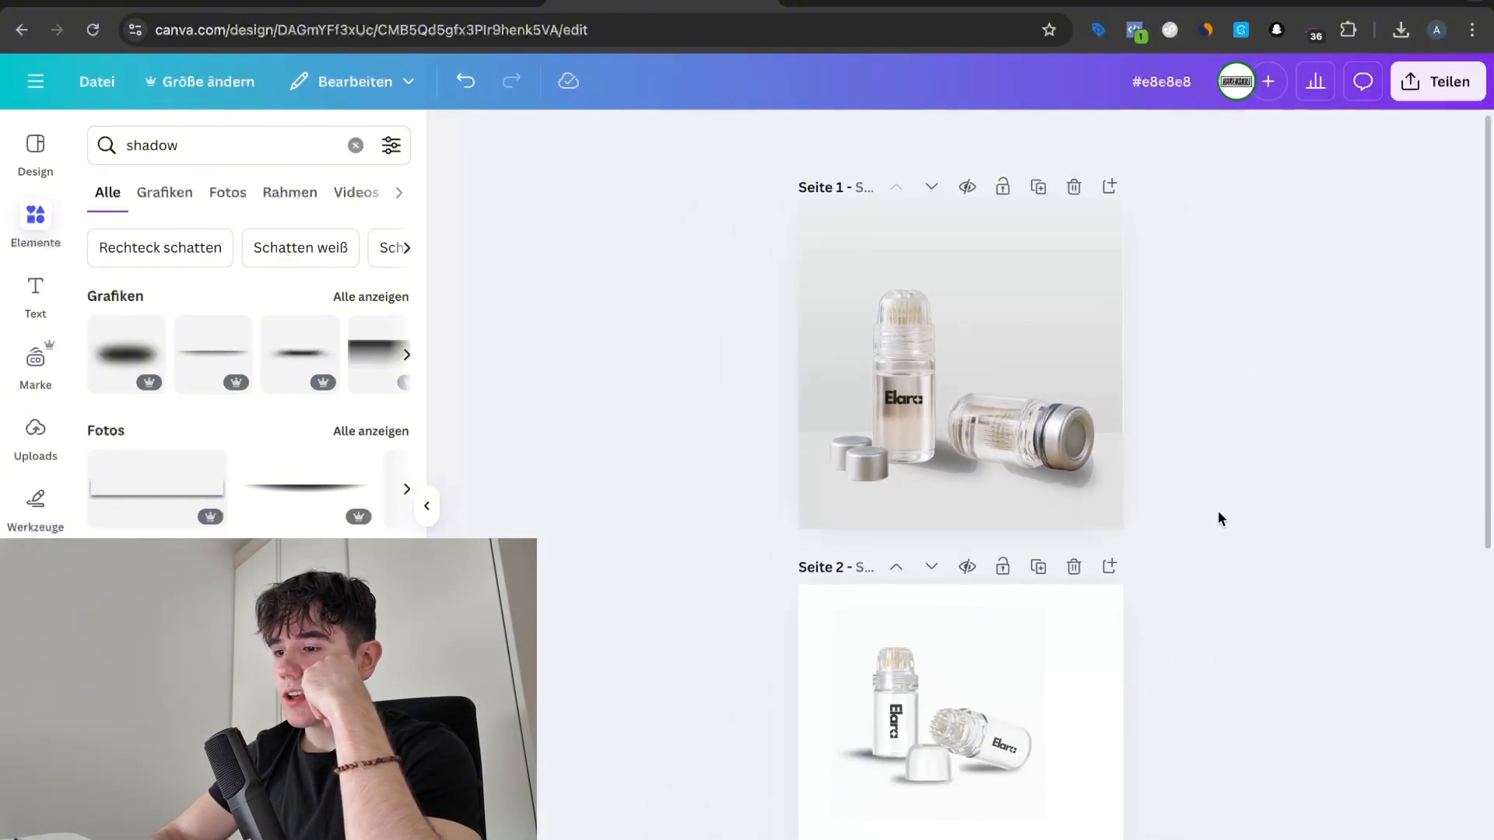
scroll(1218, 519, "down", 1)
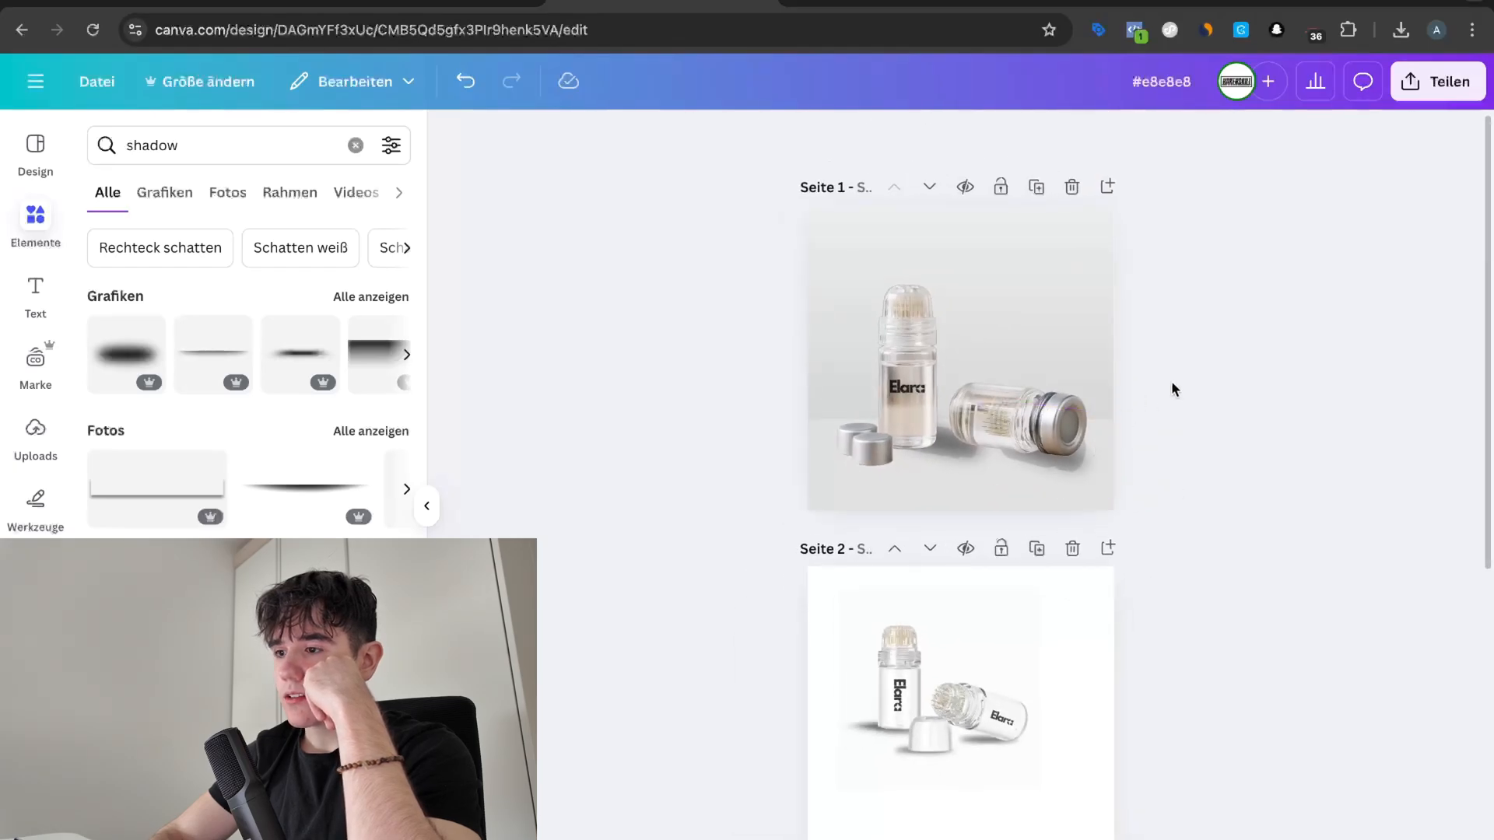
scroll(1174, 389, "up", 3)
right_click(1242, 315)
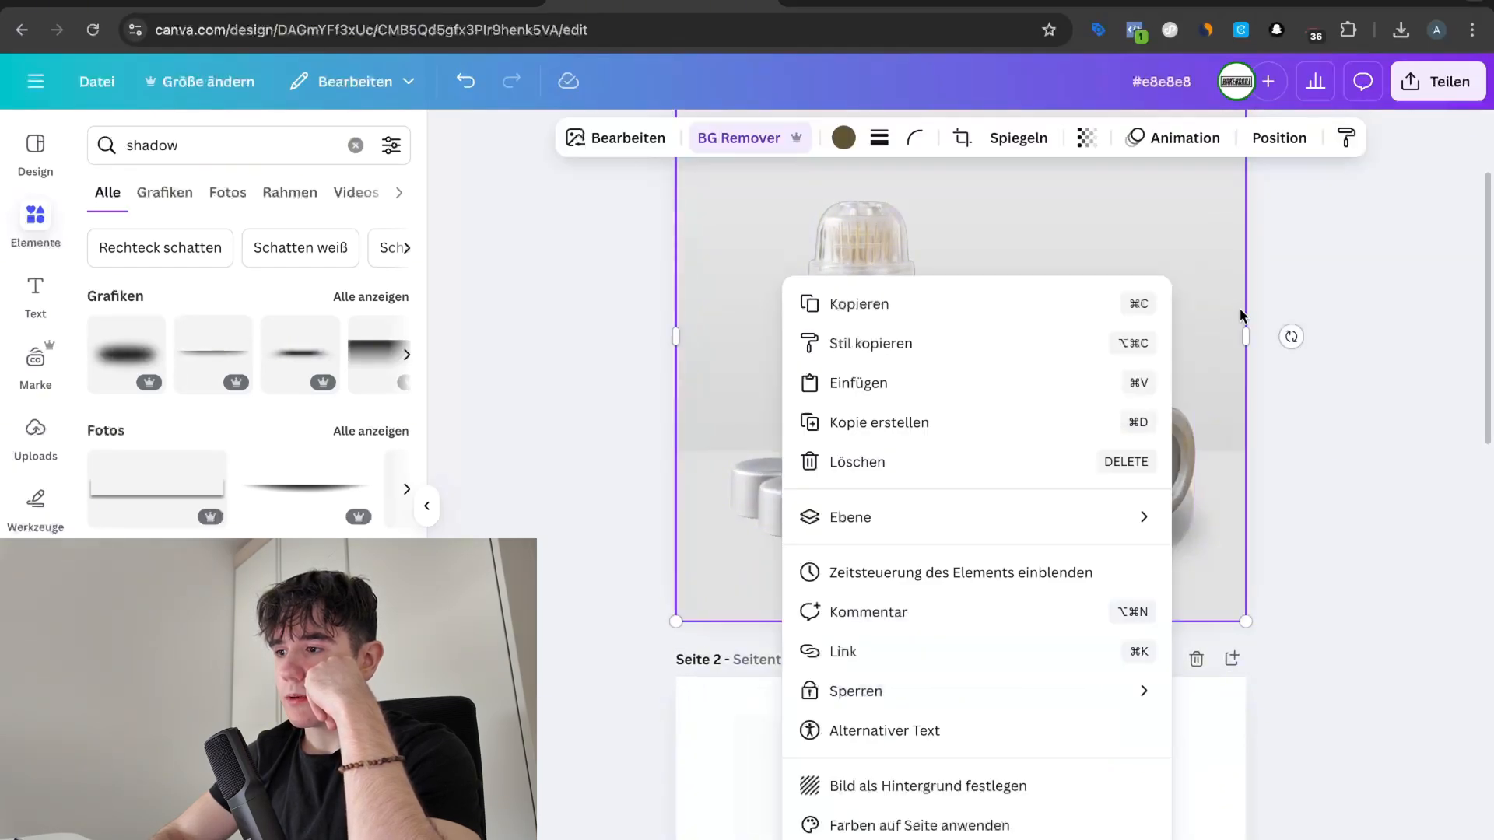
key("Escape")
Step: Apply a custom duotone effect to the front cap with black highlights and near-black shadows
scroll(1267, 314, "up", 1)
scroll(1013, 487, "up", 2)
left_click(751, 726)
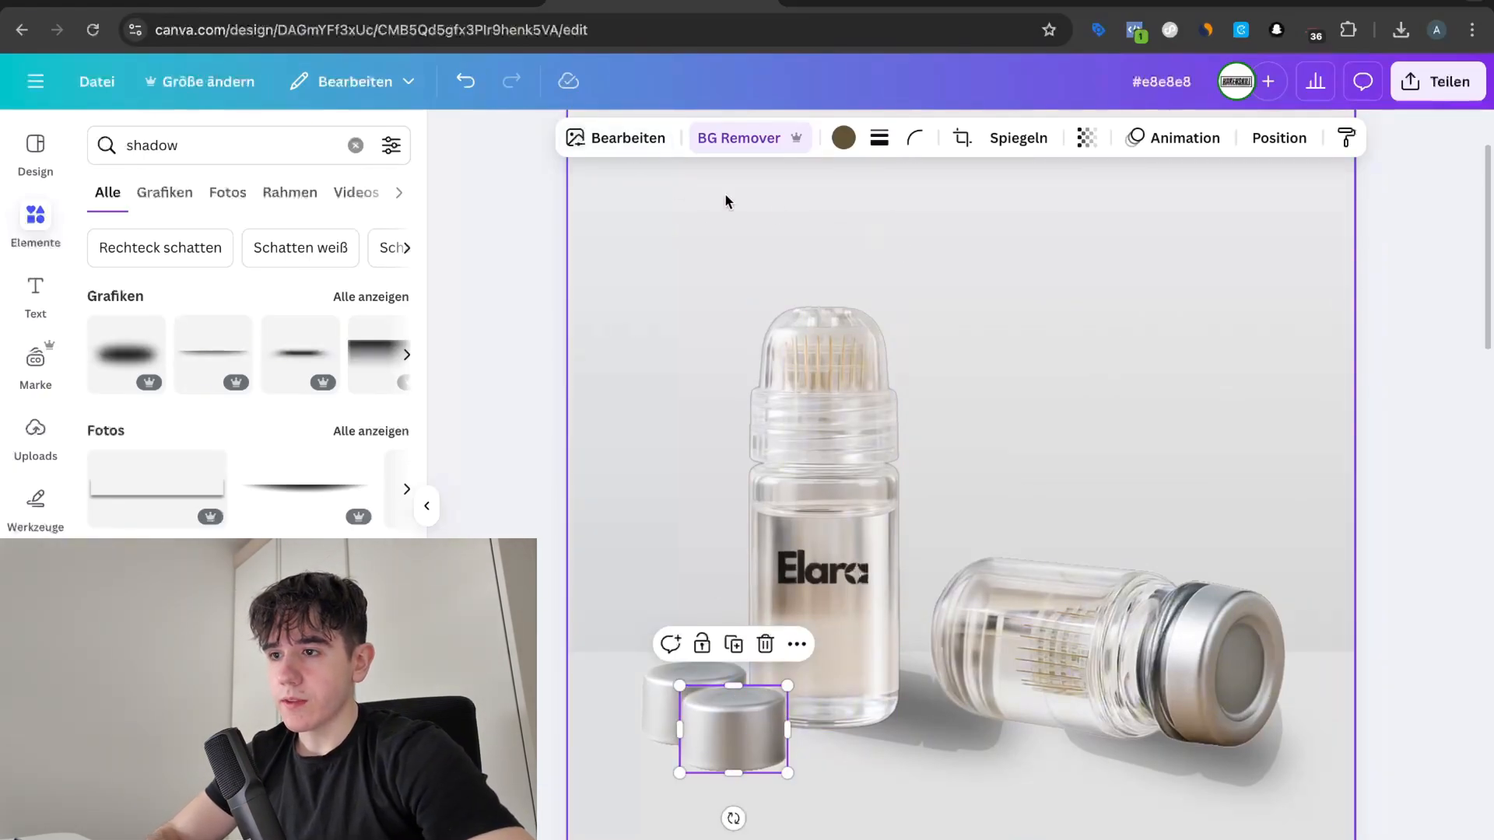
left_click(623, 139)
scroll(249, 326, "down", 2)
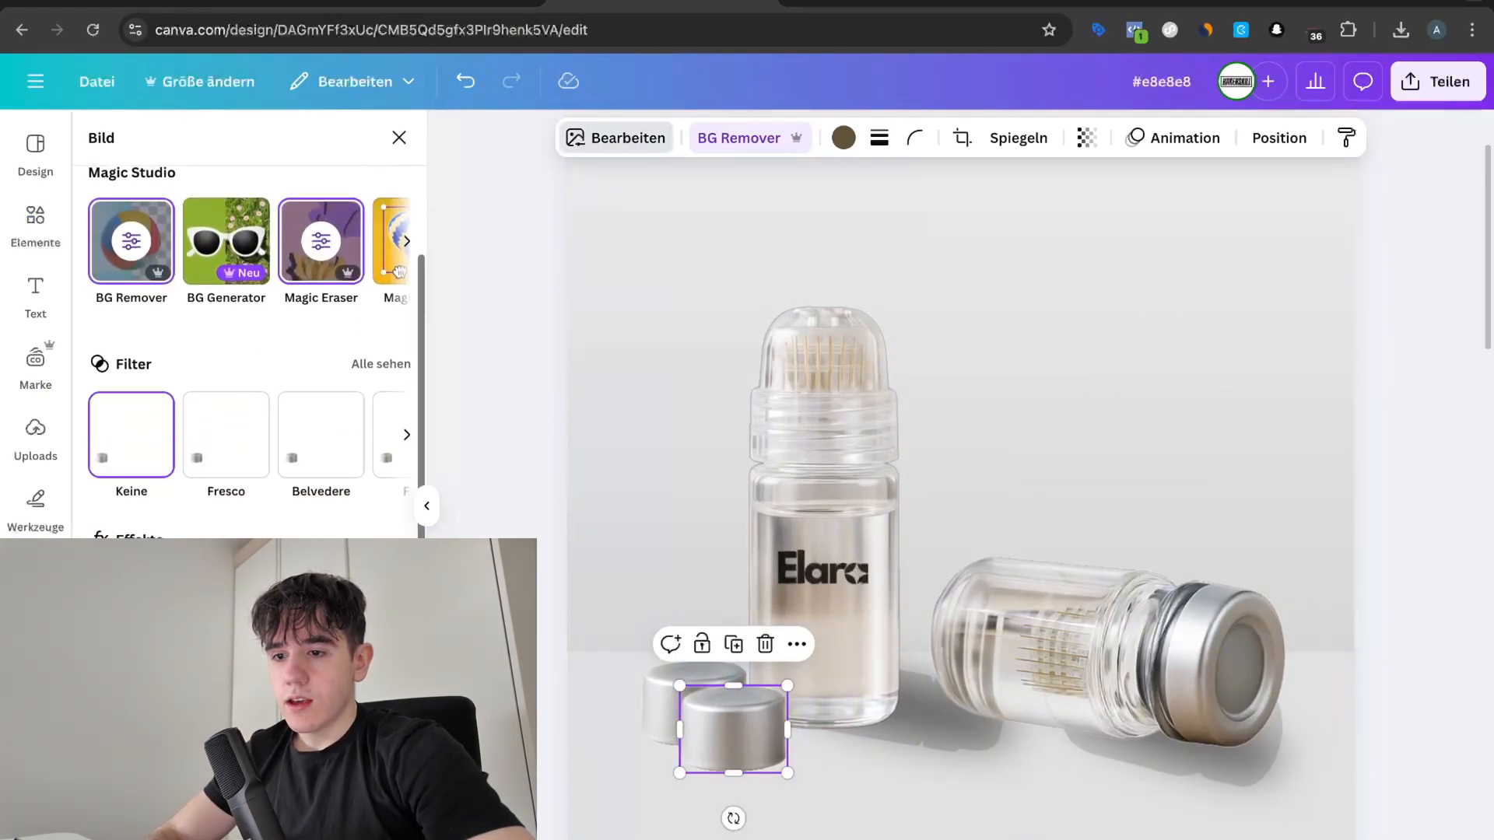
left_click(225, 610)
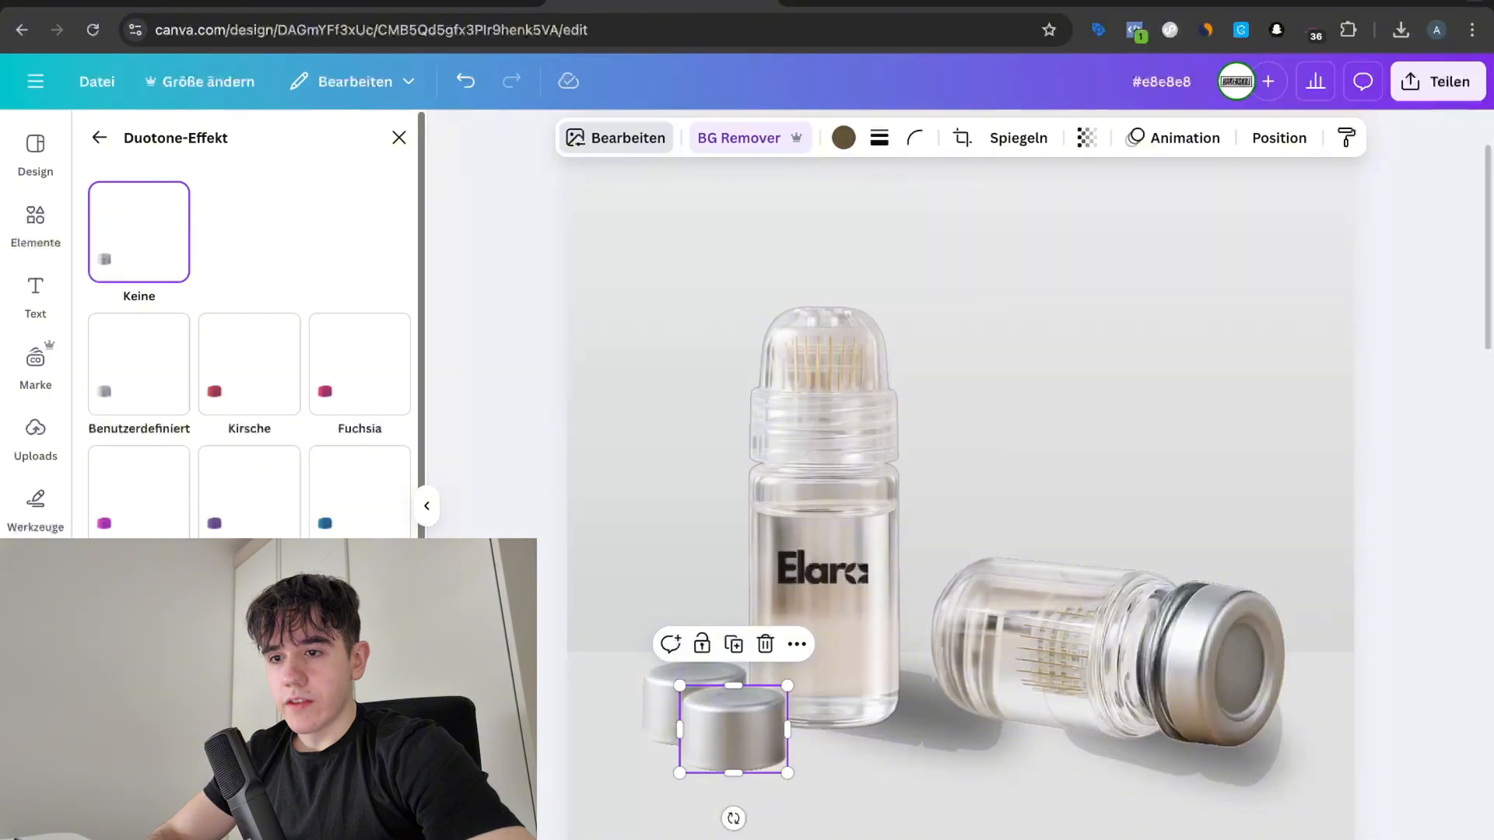
left_click(130, 342)
left_click(401, 467)
left_click_drag(424, 556, 482, 634)
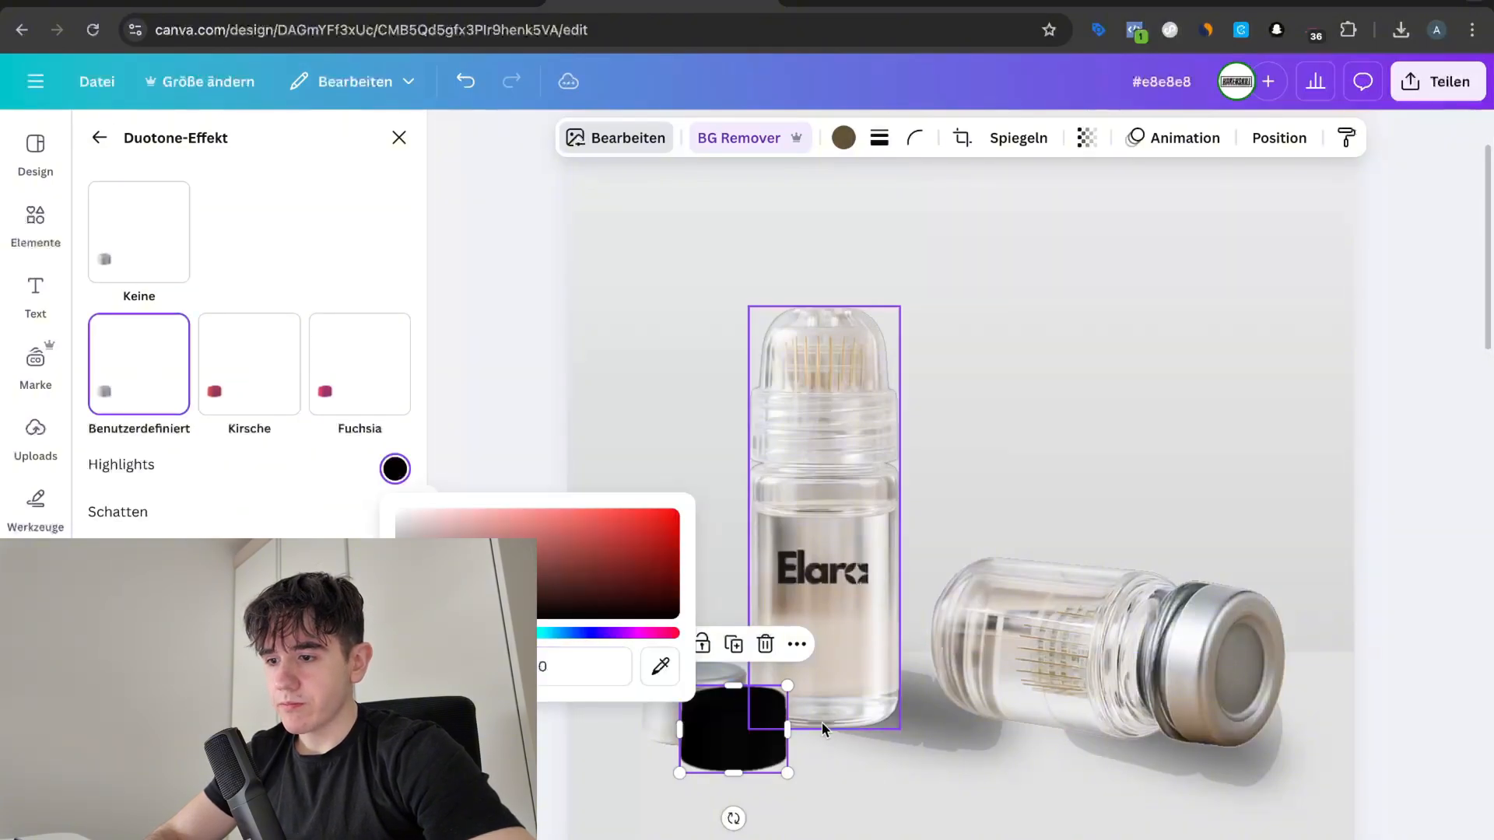
left_click(700, 525)
left_click(758, 756)
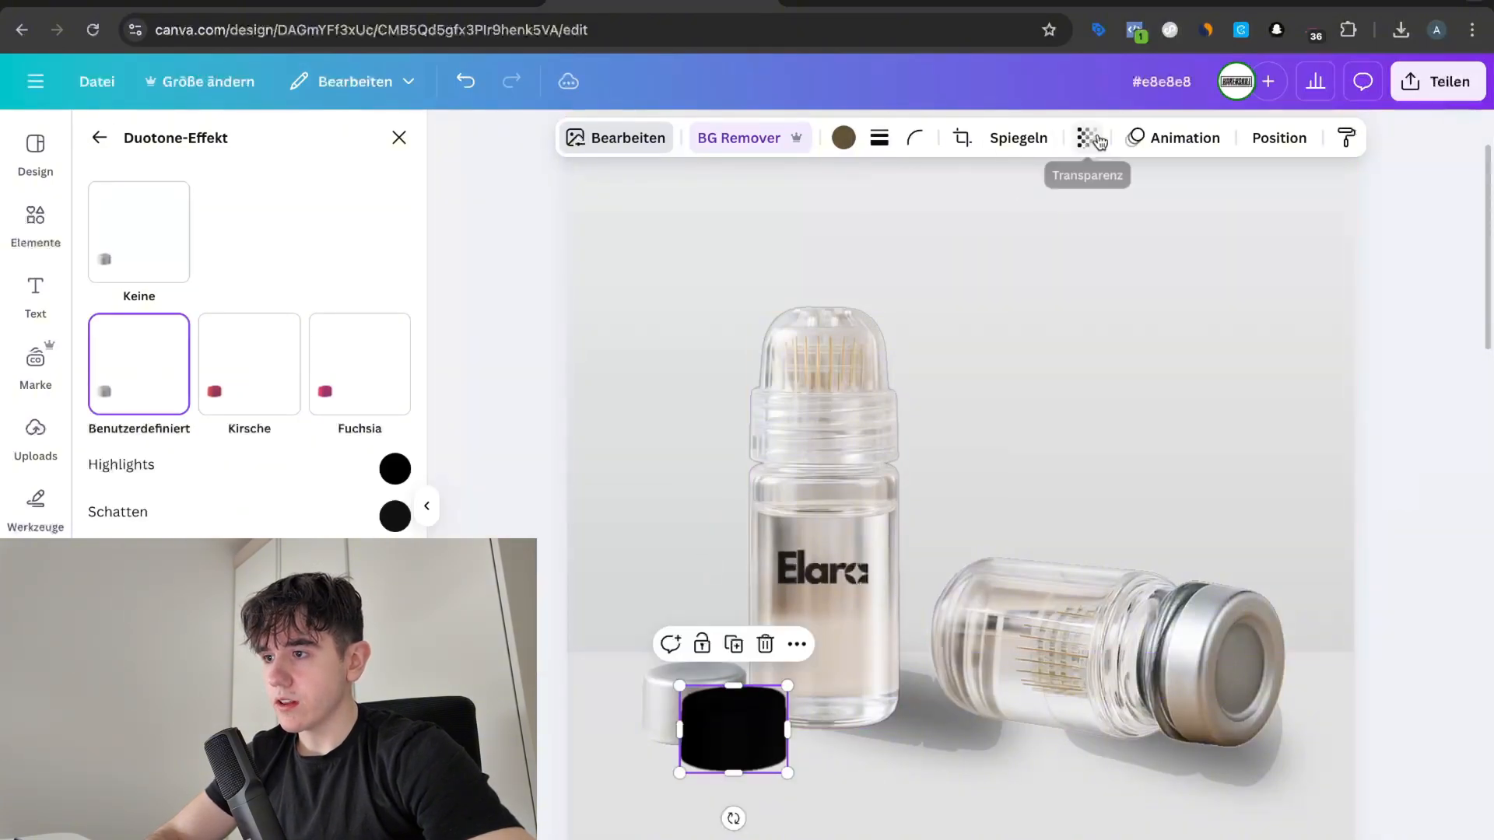
Step: Set the black cap silhouette's transparency to 13, and rotate and place it as a floor shadow below the remaining cap
left_click(1087, 139)
type("13")
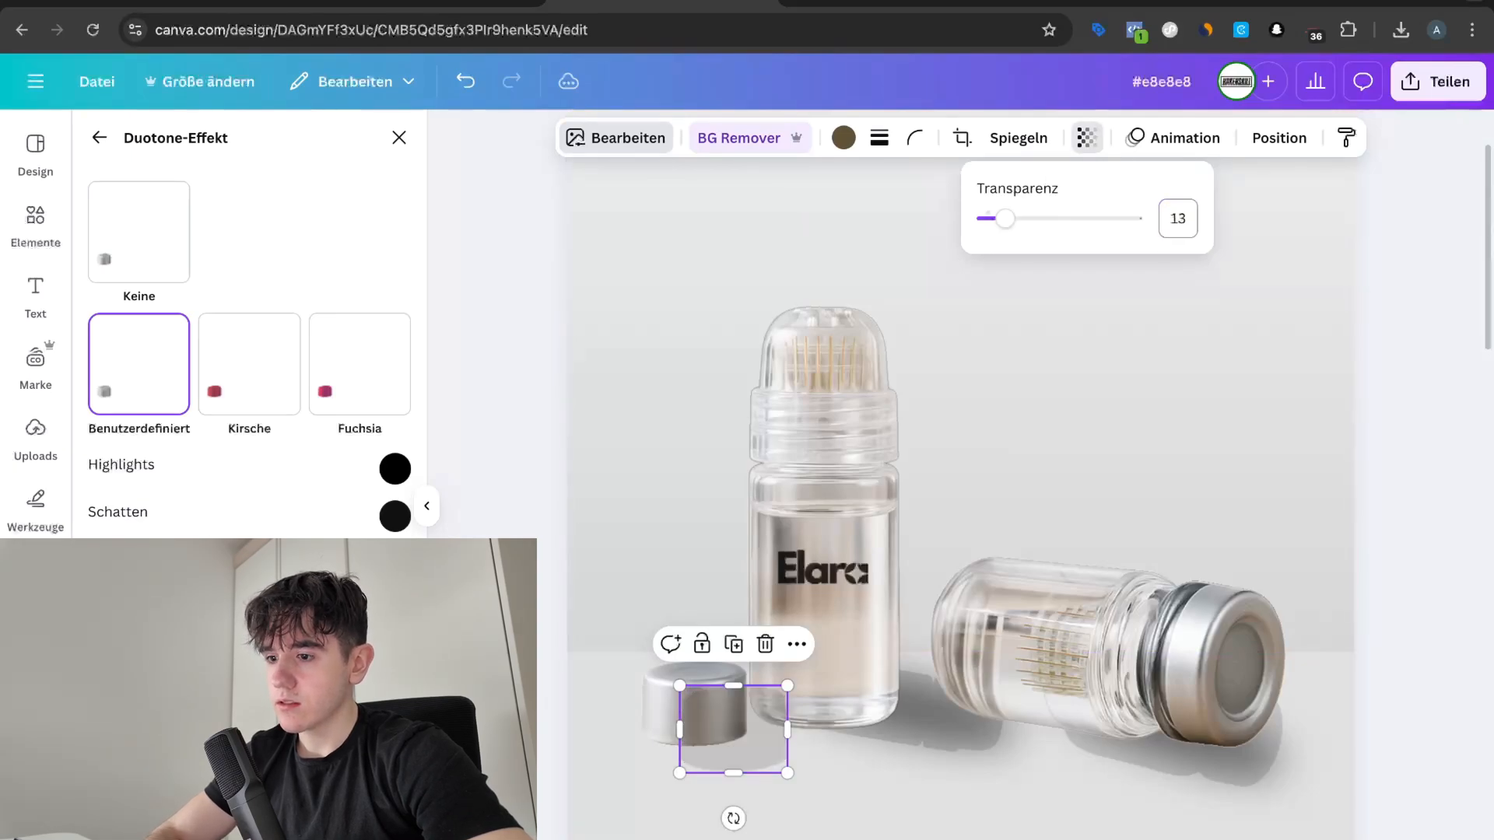
scroll(748, 730, "down", 1)
mouse_move(733, 790)
left_mouse_down()
mouse_move(621, 790)
mouse_move(597, 690)
mouse_move(719, 813)
left_mouse_up()
mouse_move(696, 648)
left_mouse_down()
mouse_move(716, 681)
mouse_move(679, 700)
mouse_move(700, 701)
mouse_move(699, 665)
left_mouse_up()
Step: Copy the standing bottle's blurred shadow, and shrink and rotate the copy over the cap's pale silhouette
left_click(917, 697)
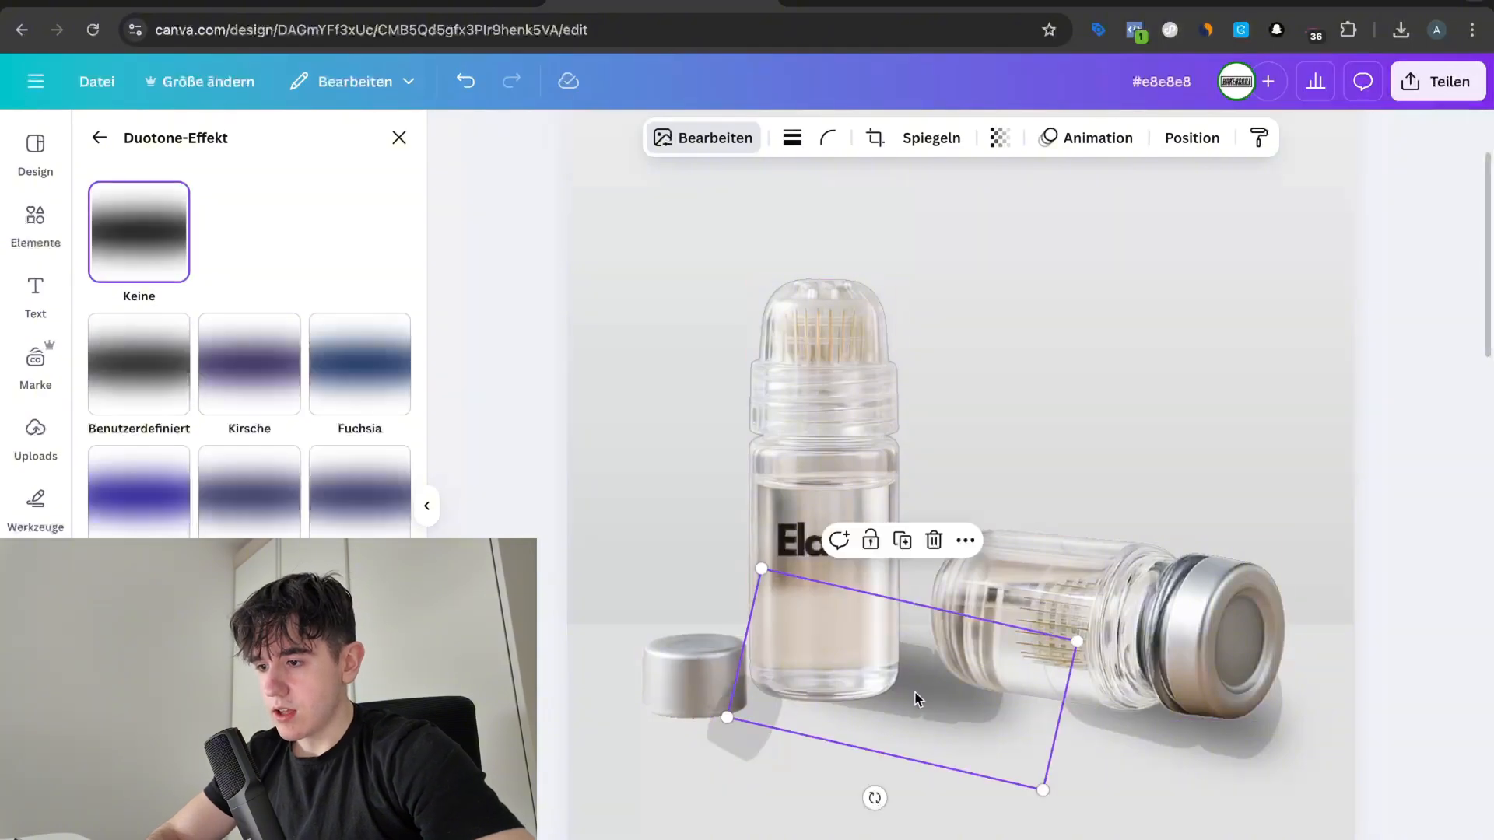
left_click_drag(915, 693, 783, 727)
left_click_drag(641, 607, 797, 739)
left_click_drag(897, 796, 799, 748)
left_click_drag(731, 805, 736, 737)
mouse_move(786, 782)
left_mouse_down()
mouse_move(813, 781)
mouse_move(773, 806)
left_mouse_up()
left_click_drag(753, 756, 754, 744)
left_click(858, 788)
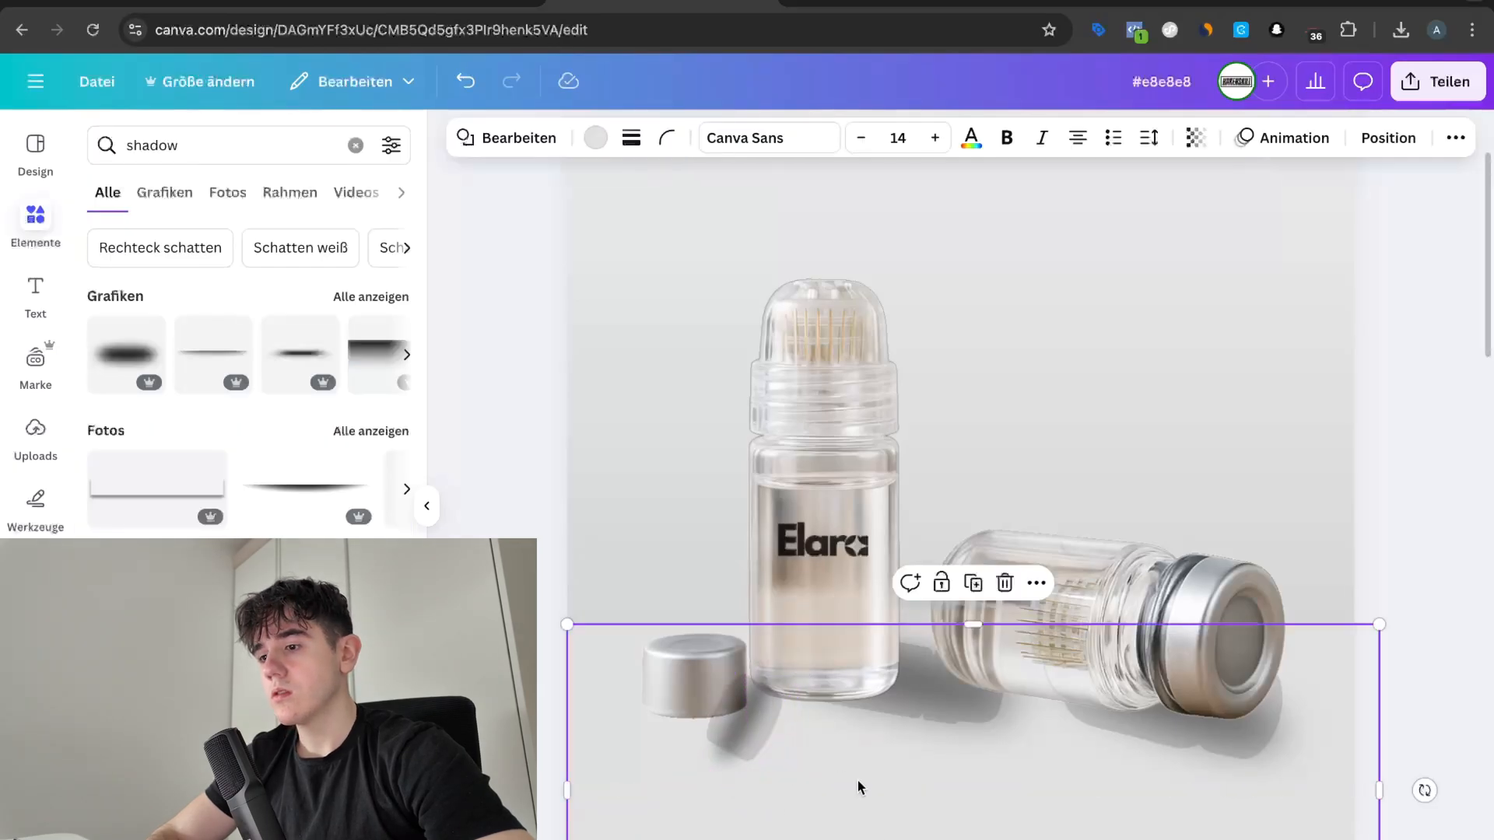
scroll(859, 789, "down", 3)
left_click(791, 752)
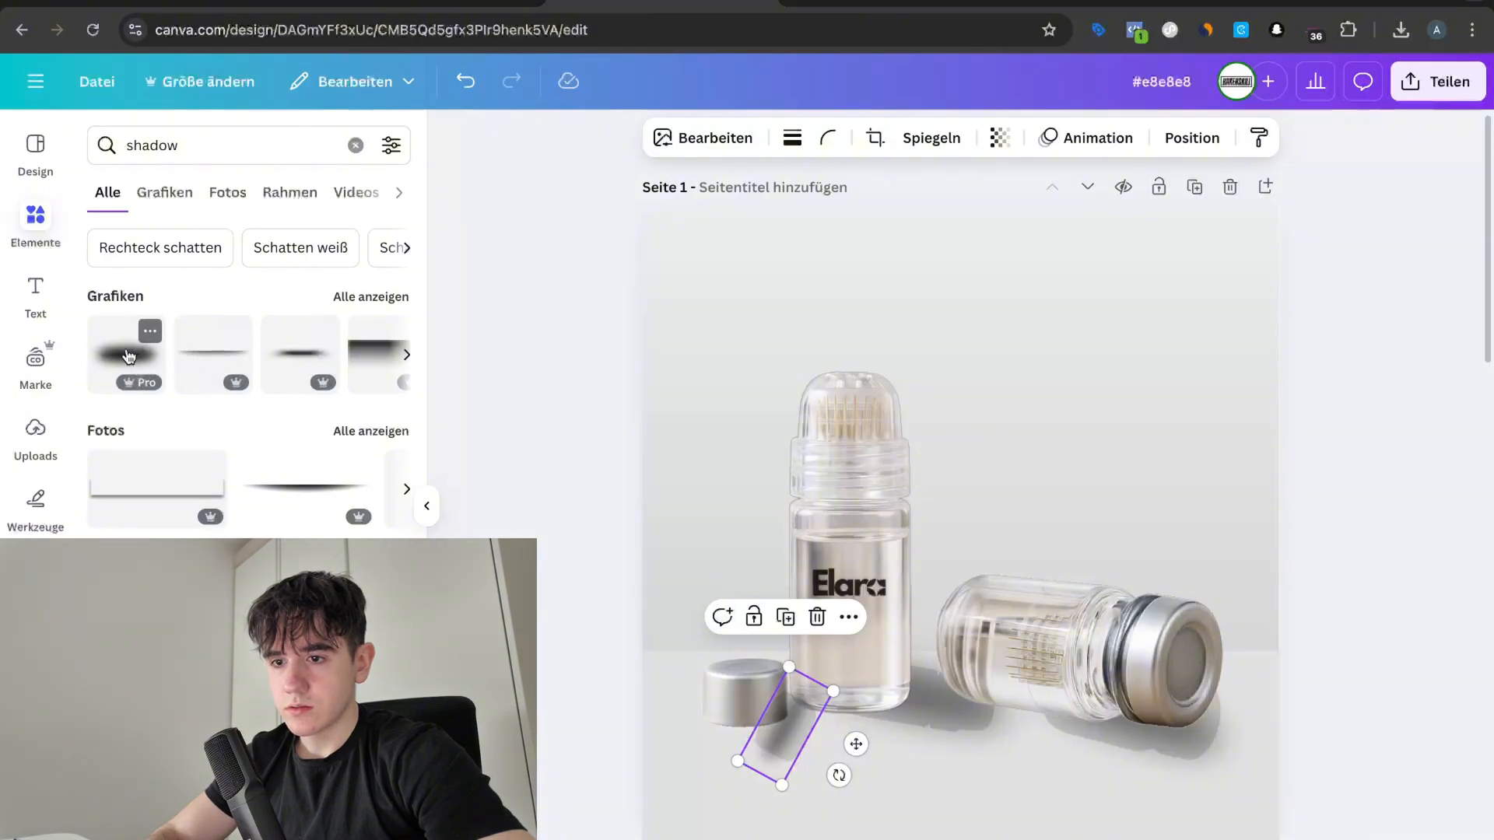
left_click(128, 356)
key("Delete")
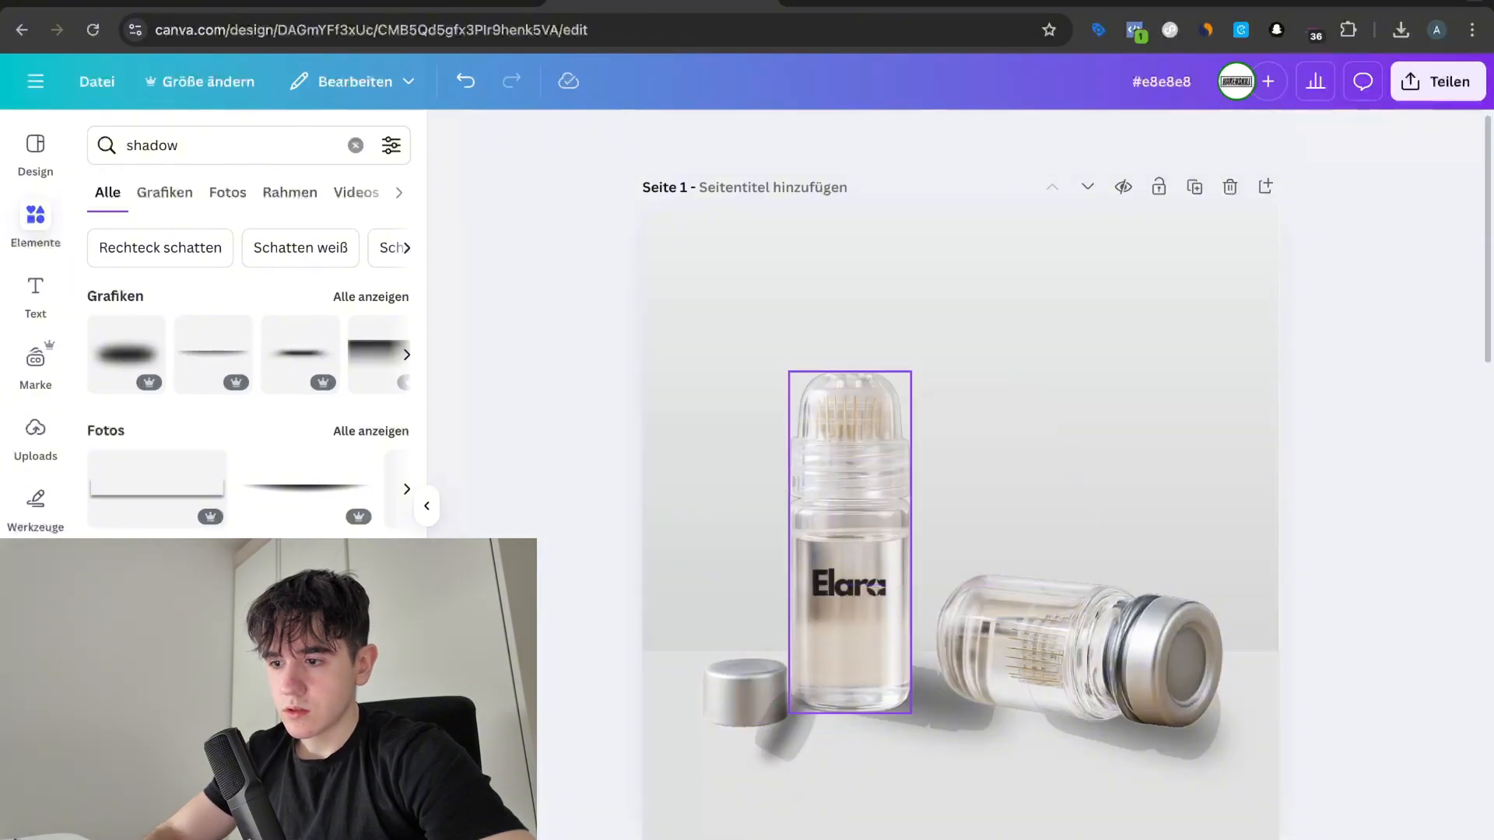
Step: Rotate the small blurred shadow to slope down to the right, enlarge it, and position it over the cap
left_click(778, 726)
left_click_drag(818, 775, 731, 773)
mouse_move(816, 743)
left_mouse_down()
mouse_move(807, 817)
mouse_move(823, 801)
mouse_move(795, 741)
left_mouse_up()
left_click_drag(824, 798, 865, 839)
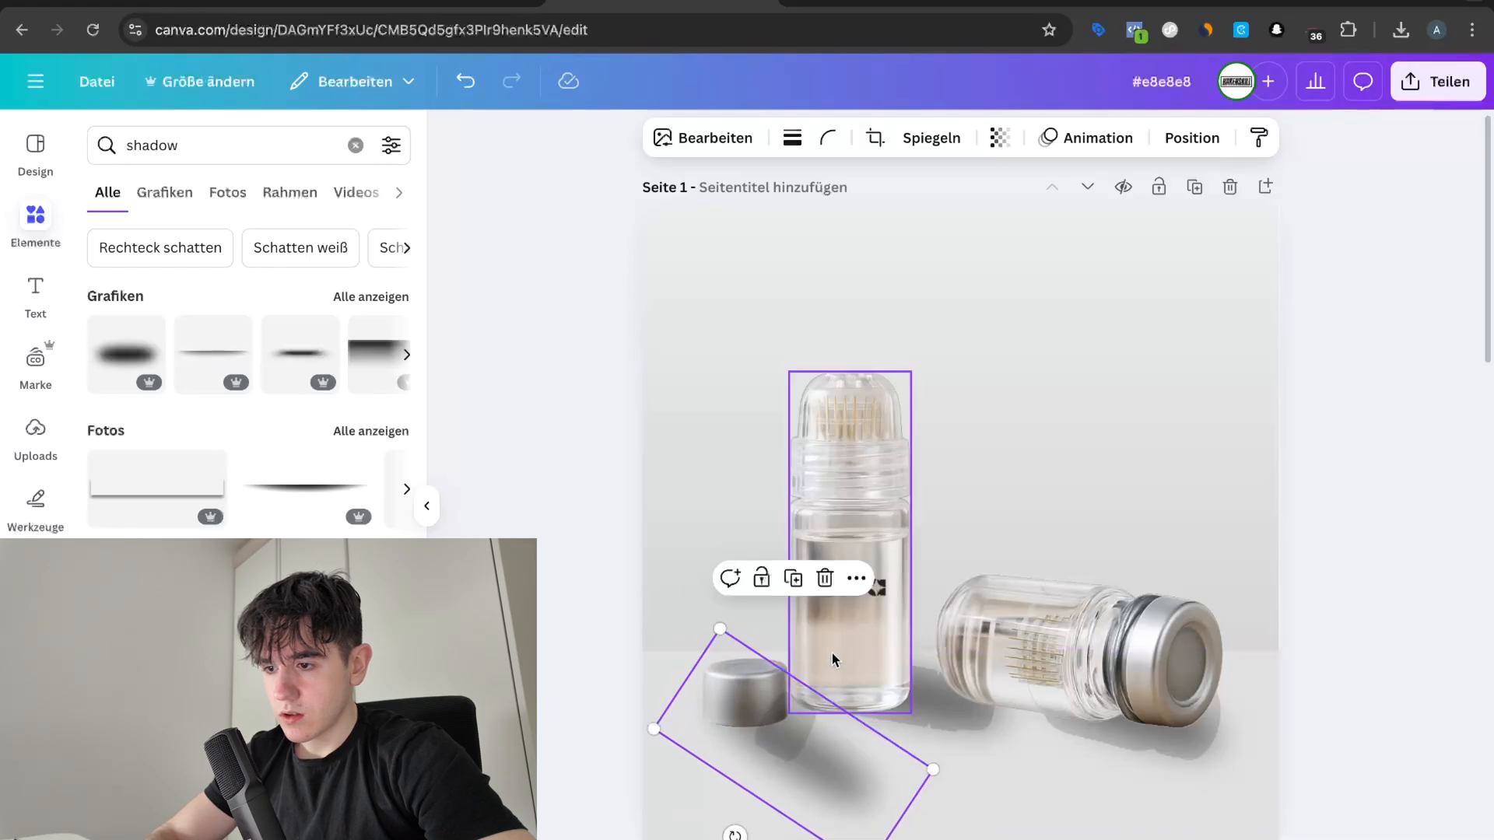
left_click_drag(759, 727, 739, 698)
Step: Enlarge the cap's blurred shadow a little more and shift it up and left around the cap
scroll(738, 698, "down", 5)
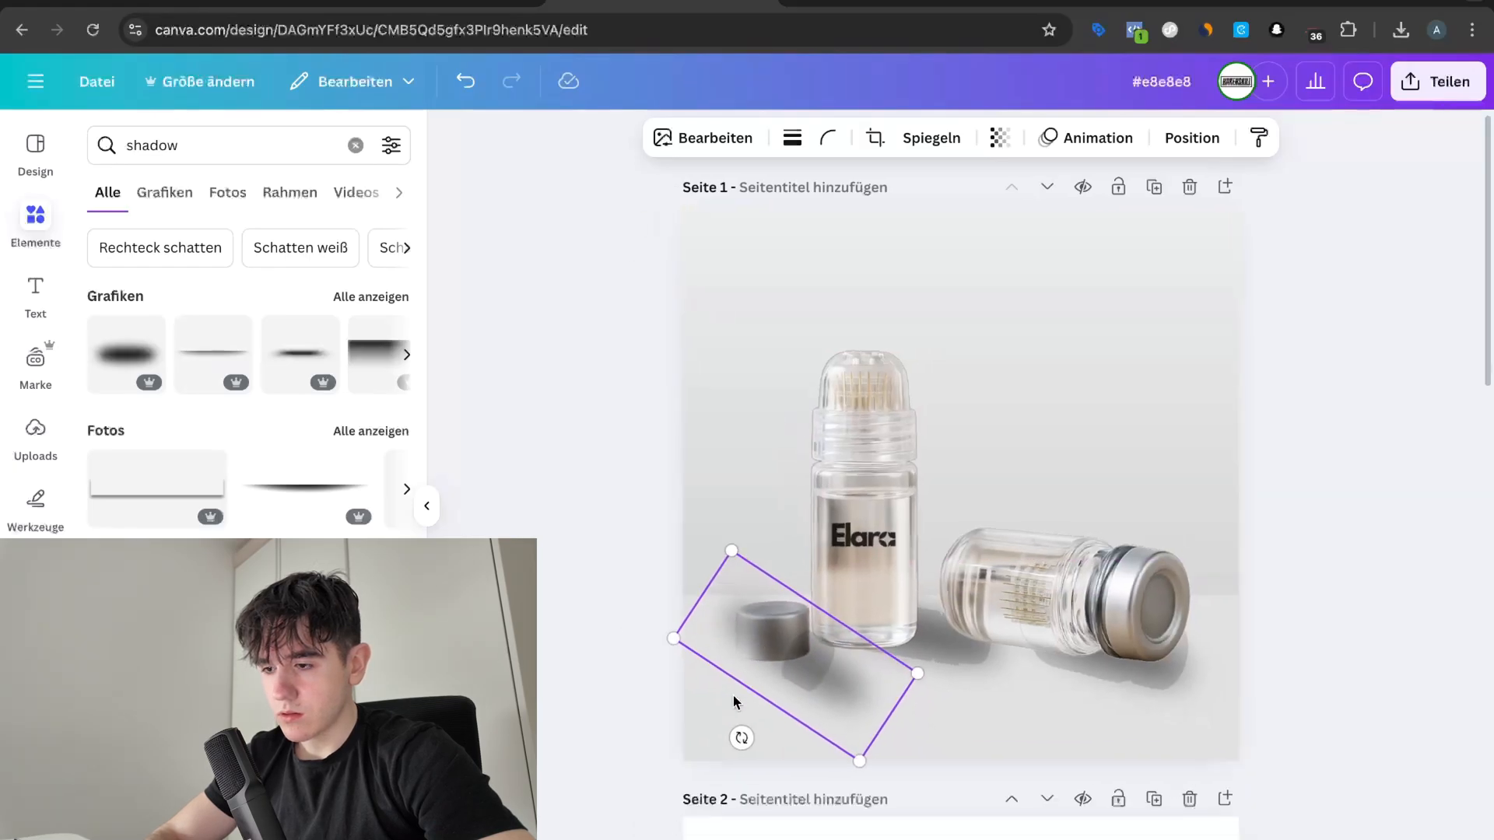
scroll(868, 646, "up", 5)
left_click_drag(792, 574, 781, 574)
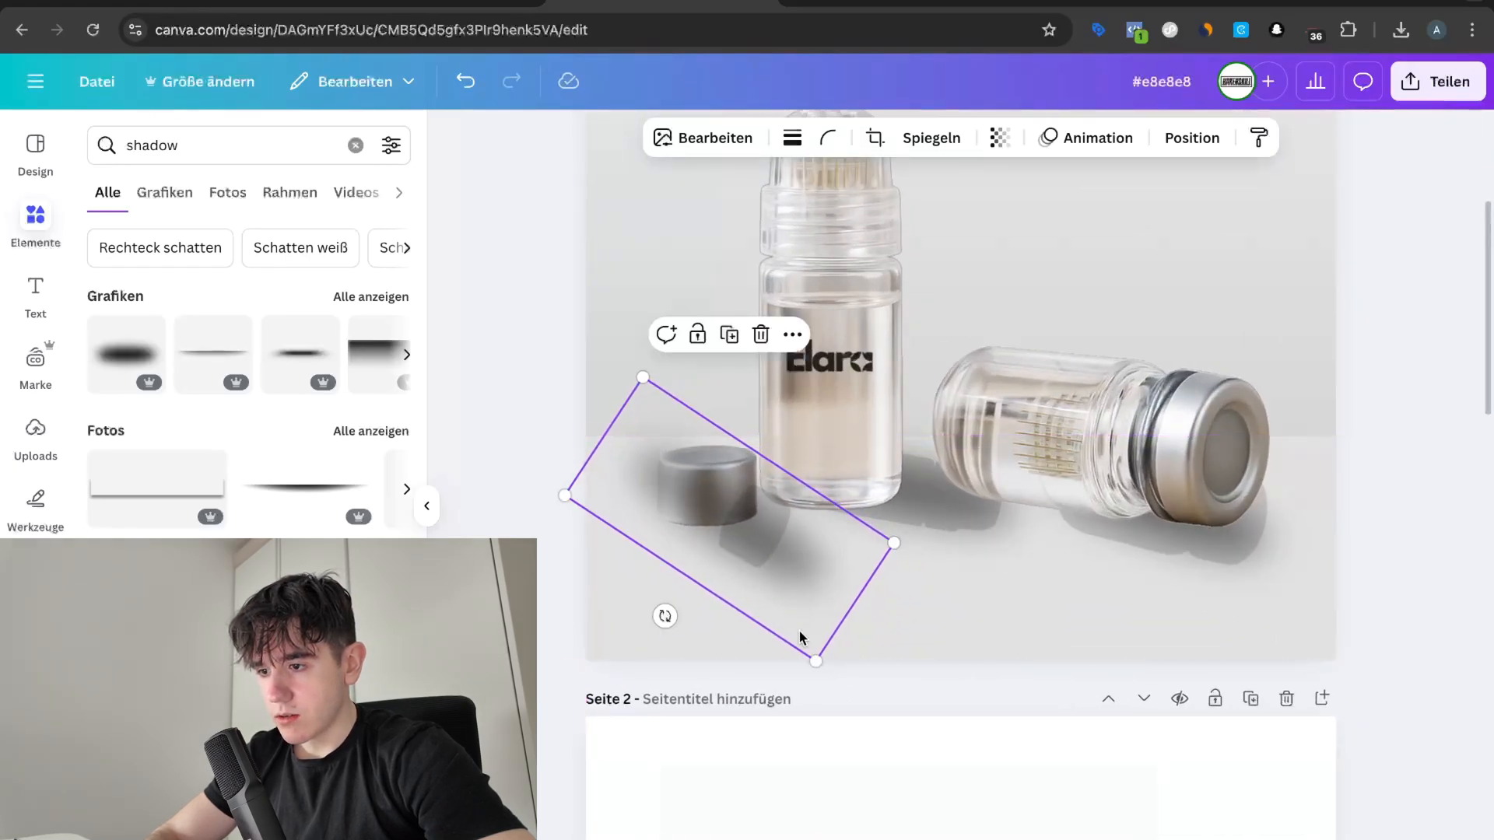
left_click_drag(815, 662, 816, 695)
left_click_drag(830, 564, 804, 533)
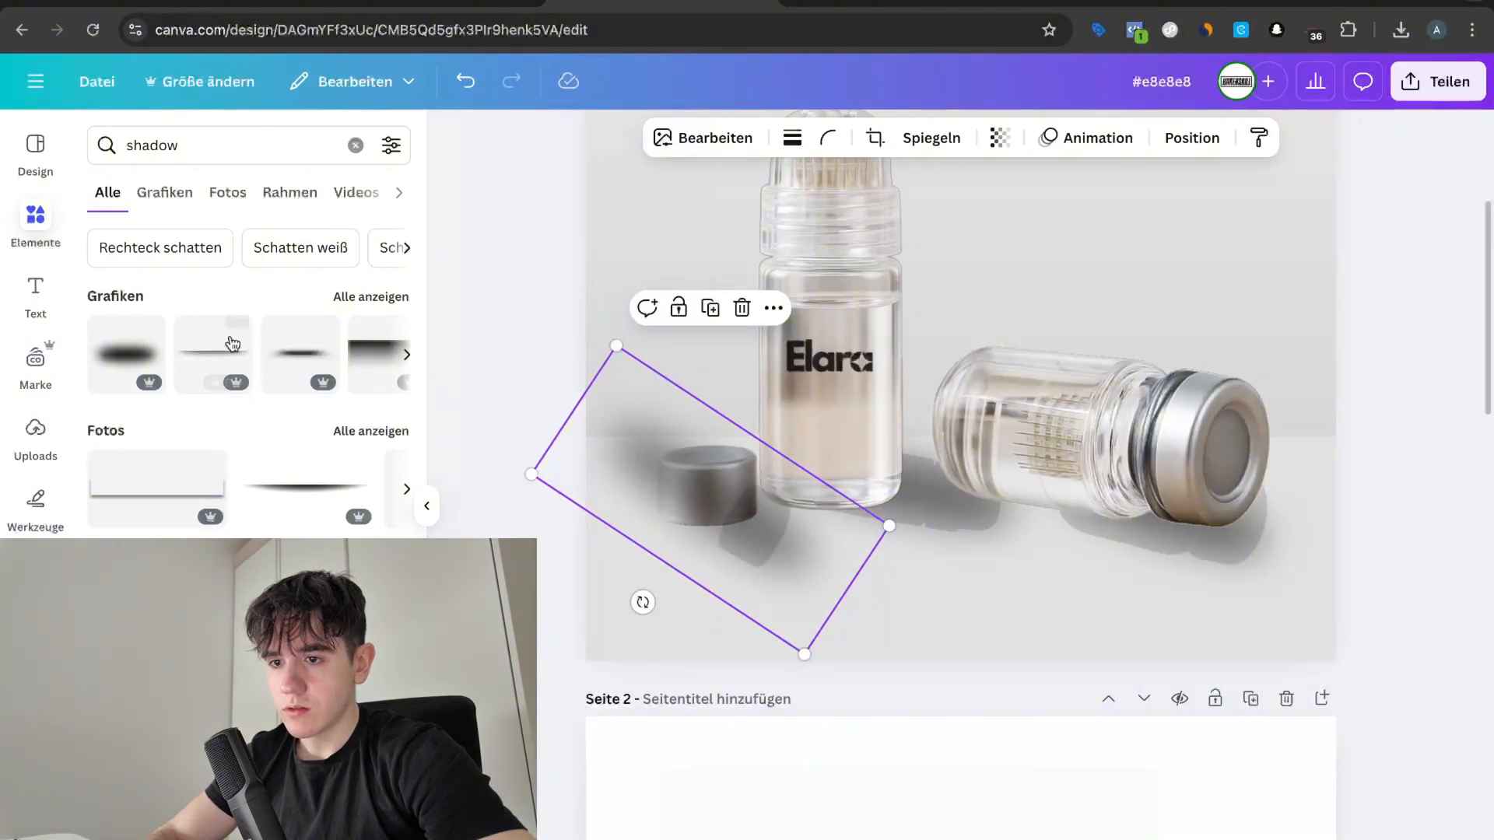
Step: Add the flat grey elliptical shadow from the shadow graphics results to page 1
scroll(234, 346, "right", 6)
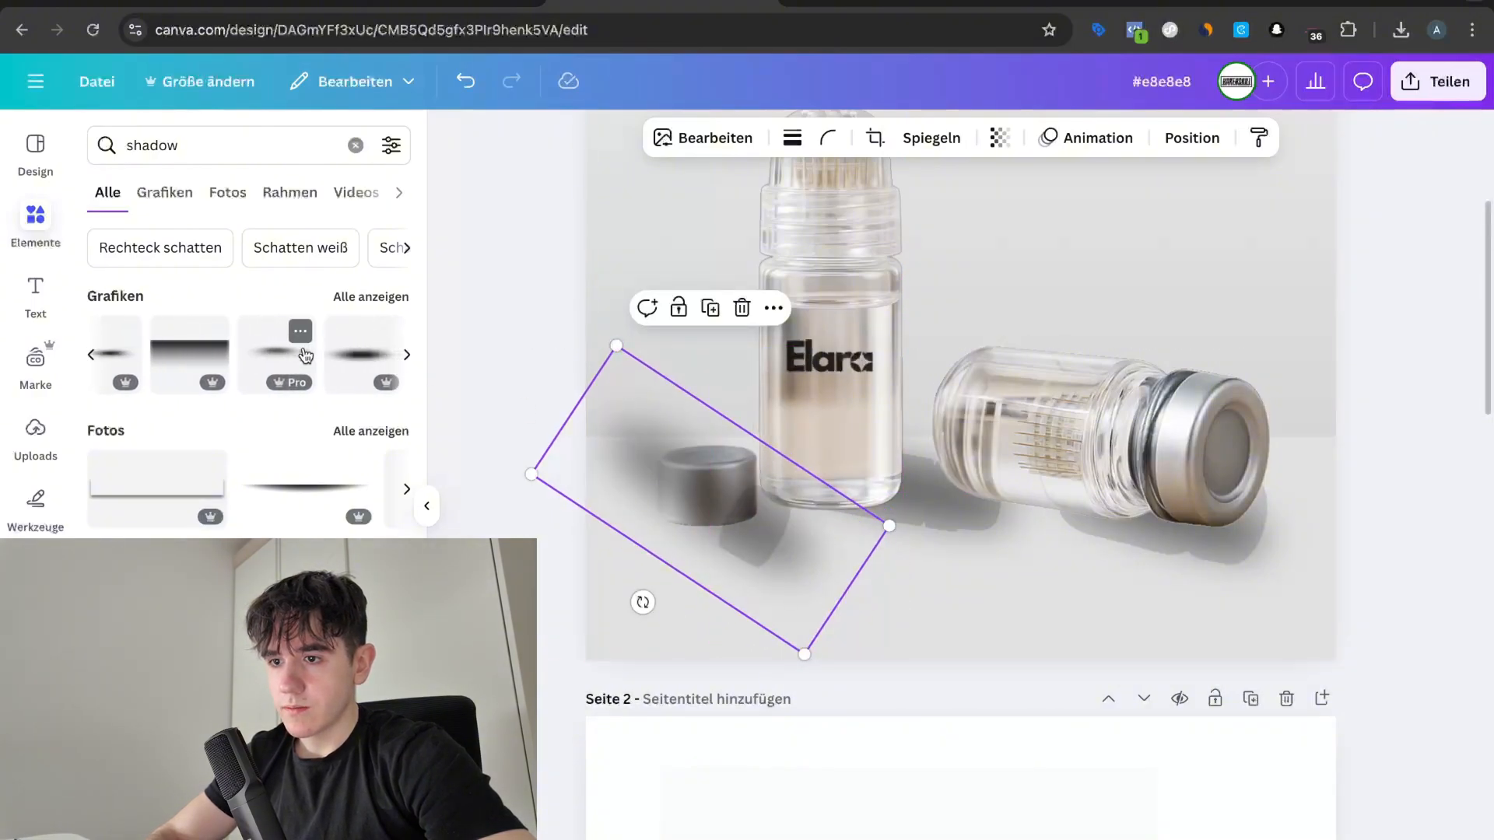
scroll(305, 355, "right", 8)
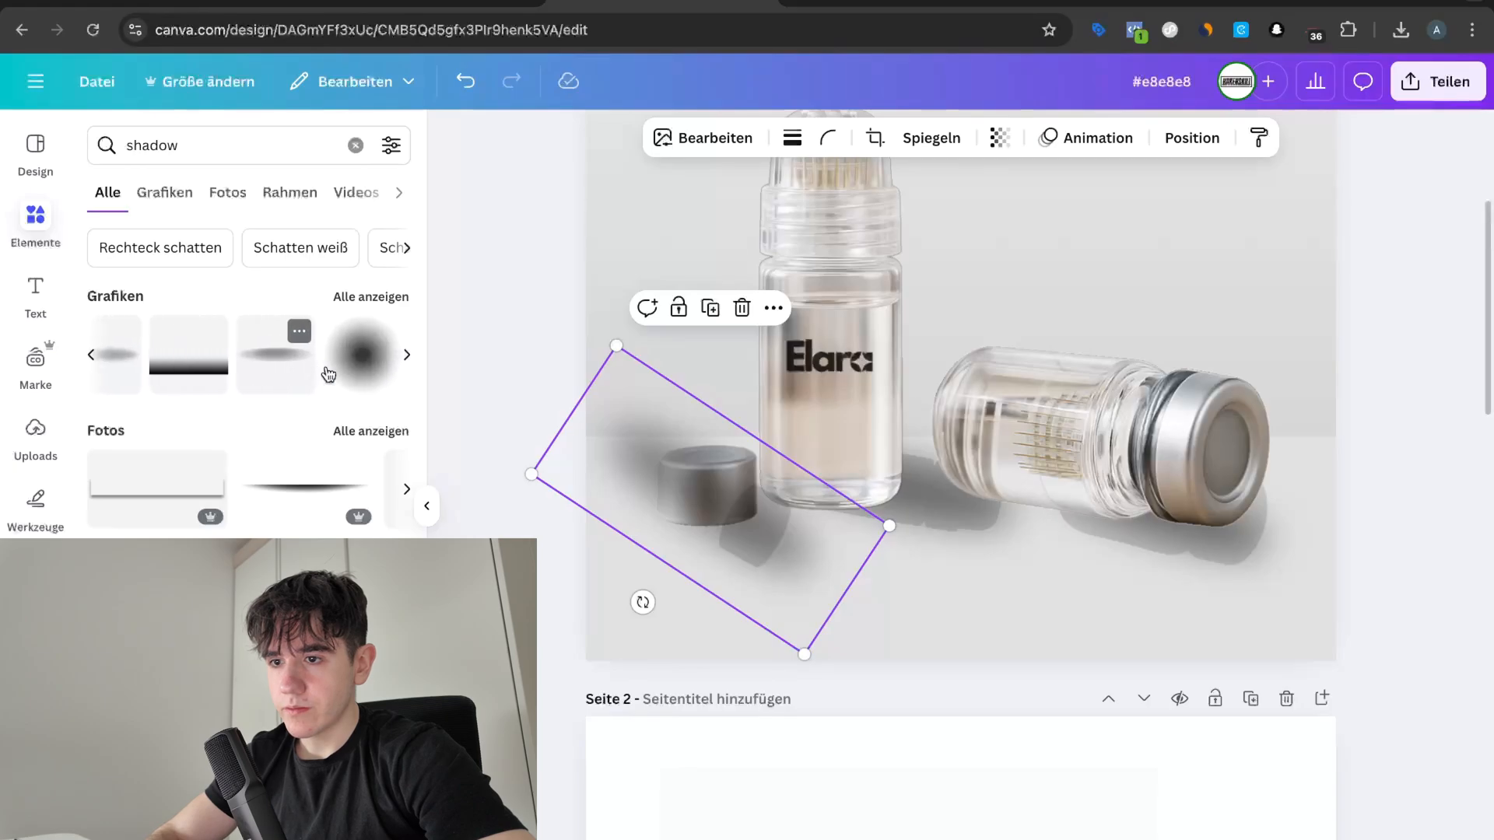
scroll(327, 375, "right", 2)
left_click(224, 369)
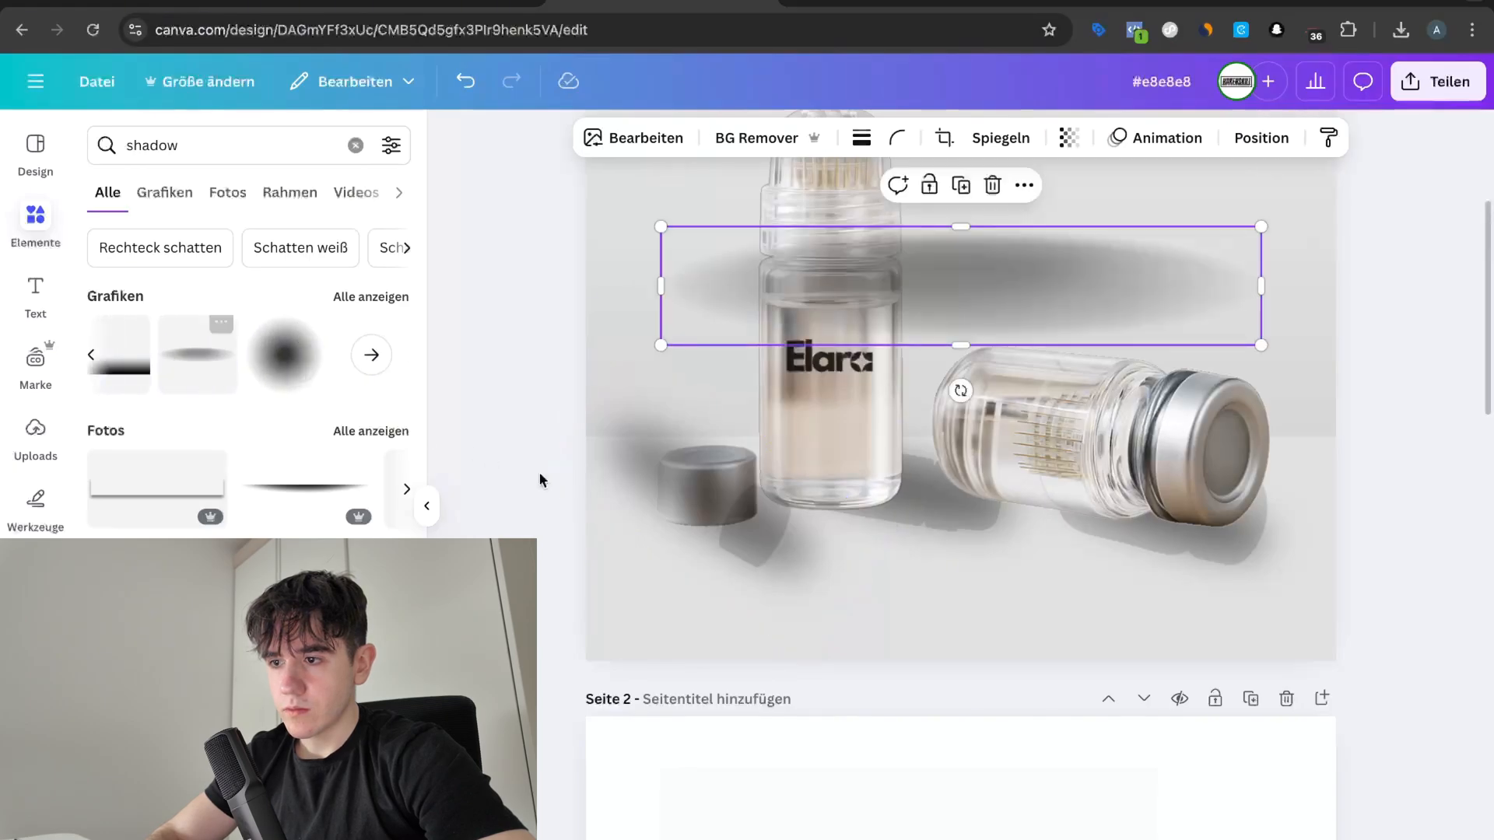
Step: Replace the grey elliptical shadow and the cap's blurred shadow on page 1 with the round radial shadow graphic
key("Delete")
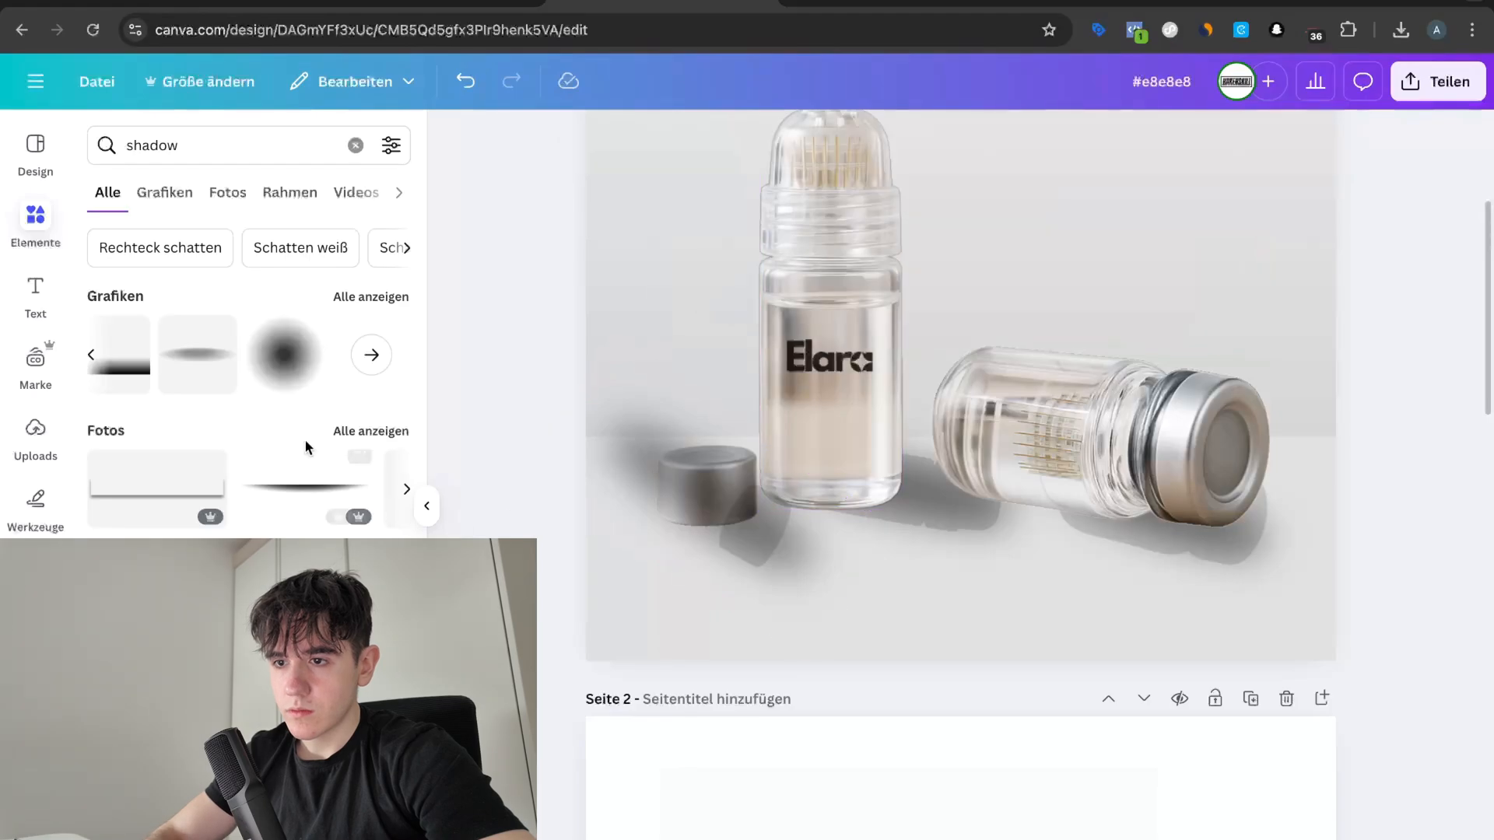
left_click(298, 333)
left_click(753, 554)
key("Delete")
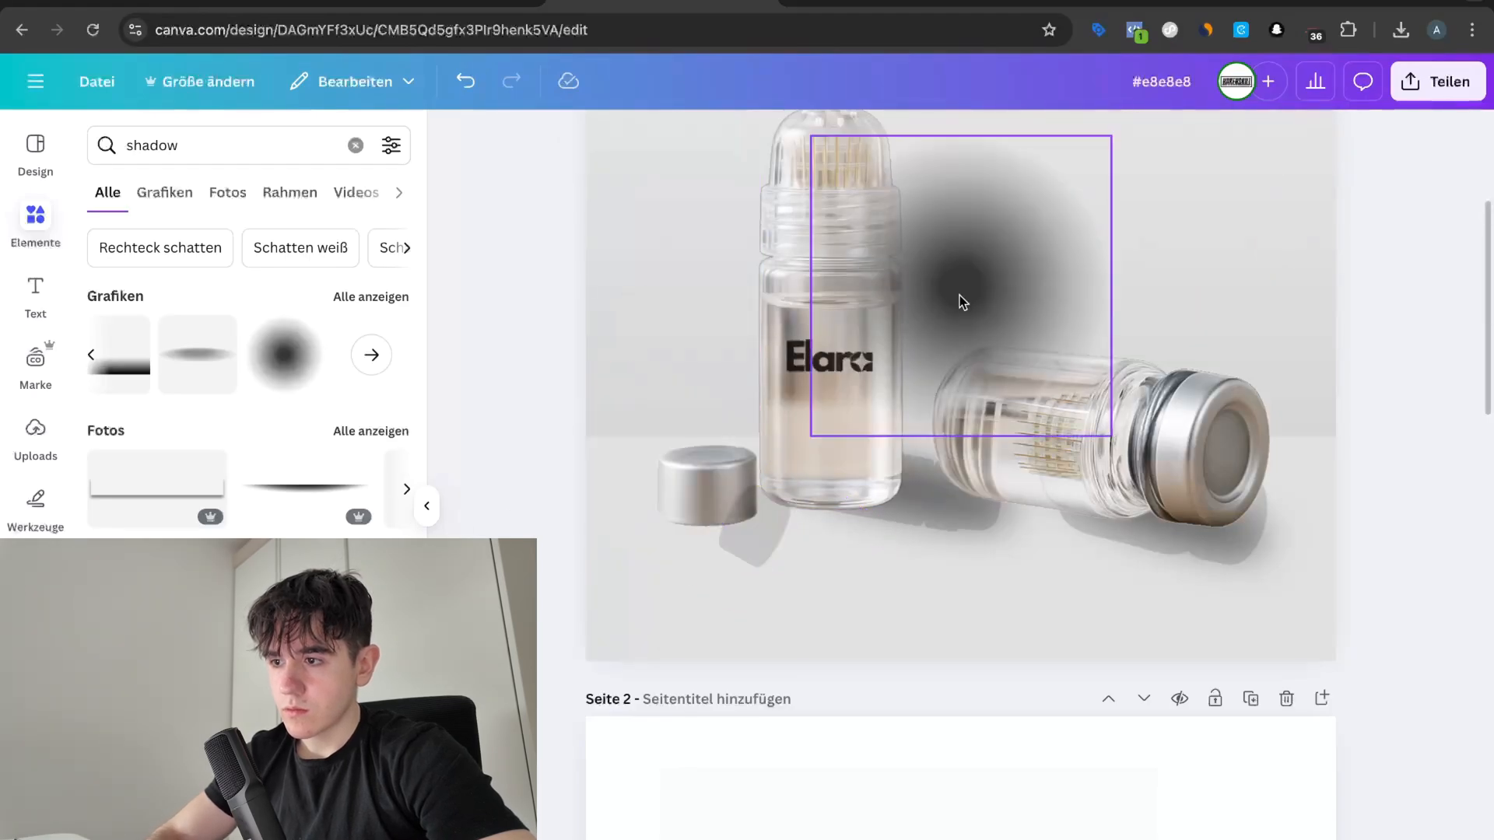
Step: Shrink the round shadow to about the cap's size and place it over the cap's pale silhouette on the floor
left_click_drag(959, 295, 752, 506)
scroll(751, 505, "up", 5)
scroll(603, 384, "down", 3)
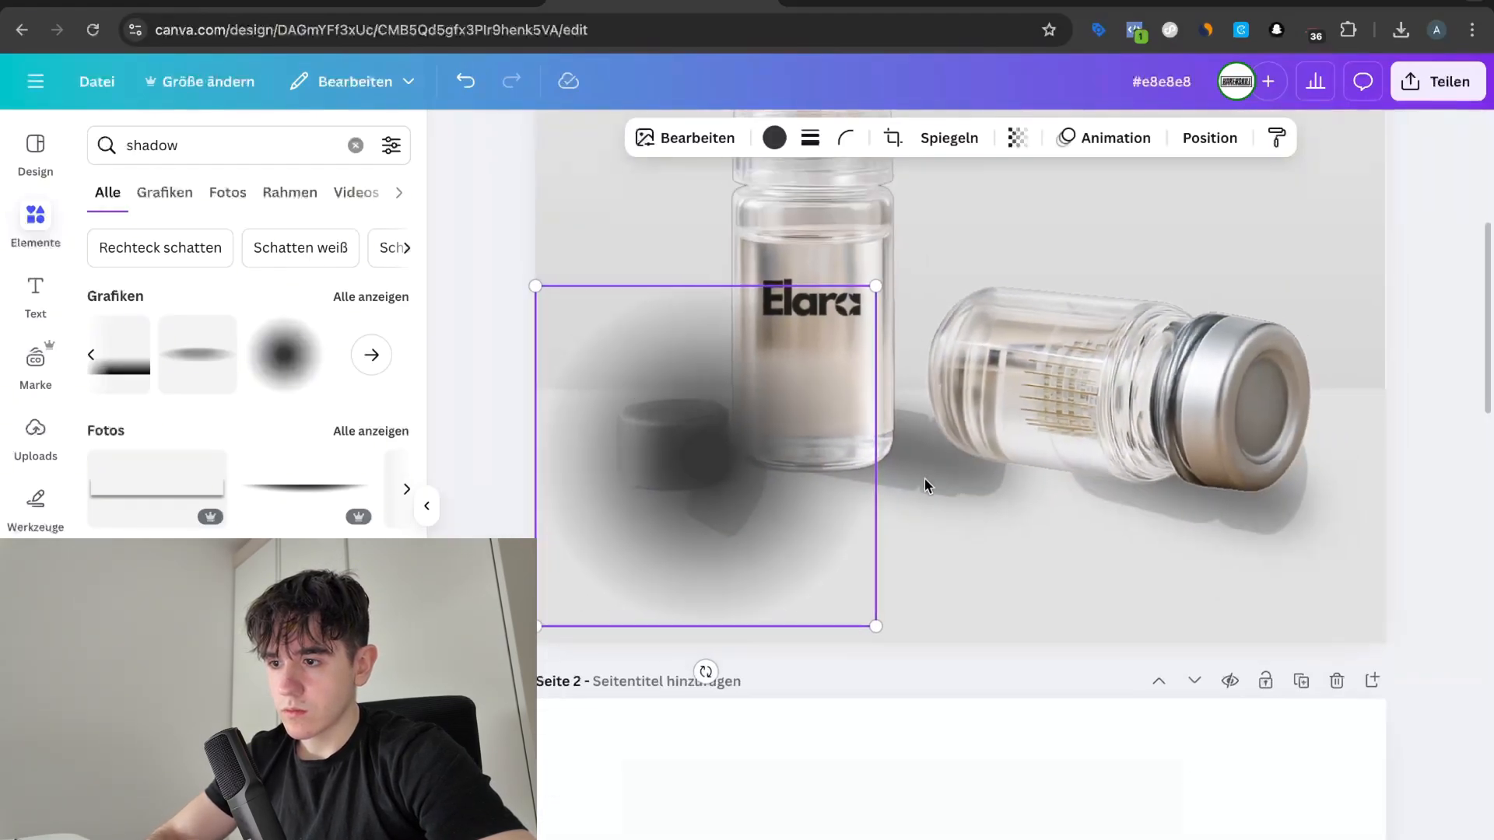
left_click_drag(541, 292, 749, 493)
left_click_drag(834, 603, 744, 527)
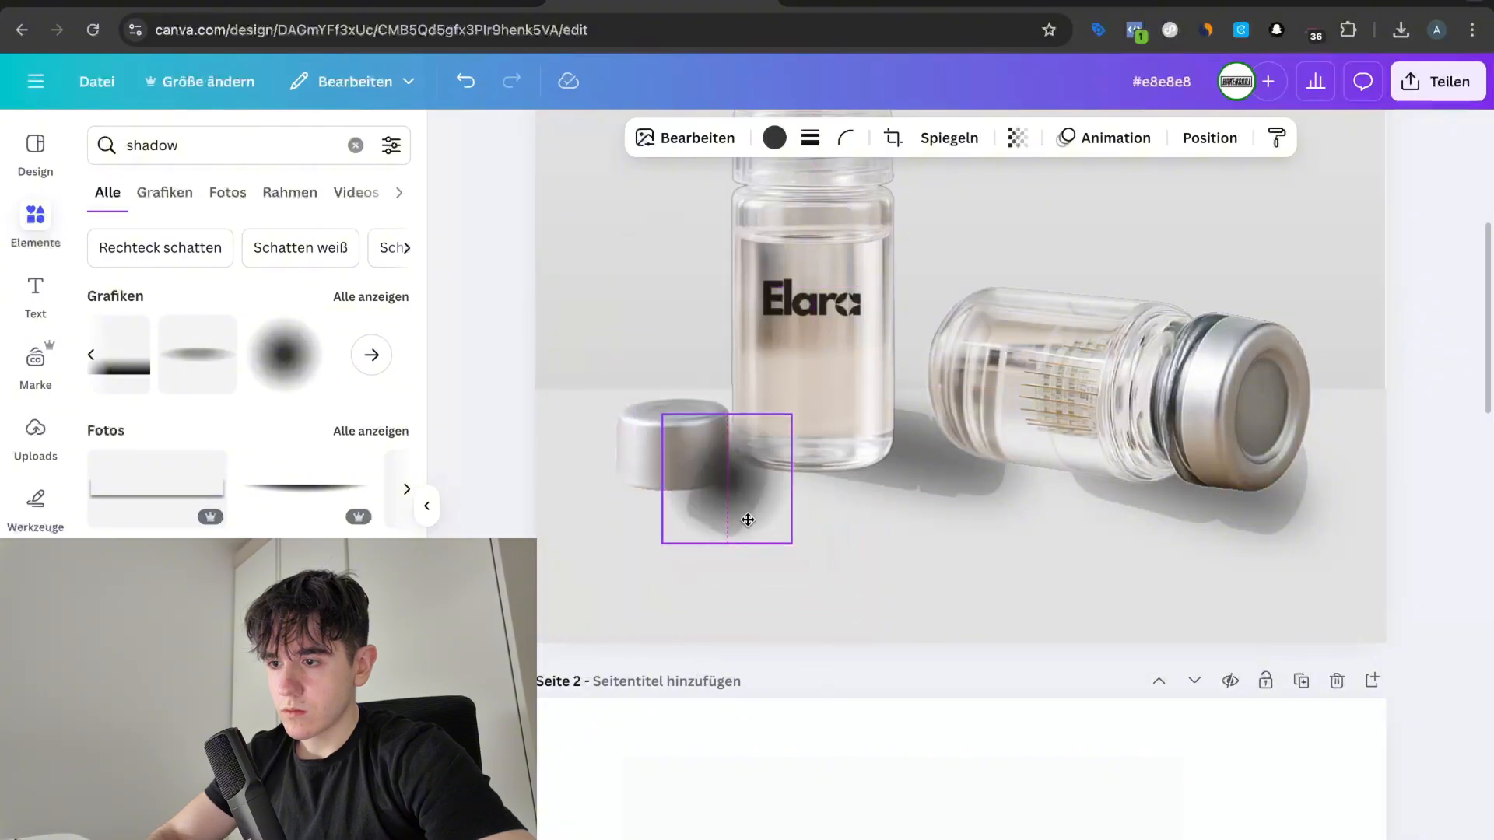
left_click(1000, 138)
left_click(694, 487)
left_click(694, 487)
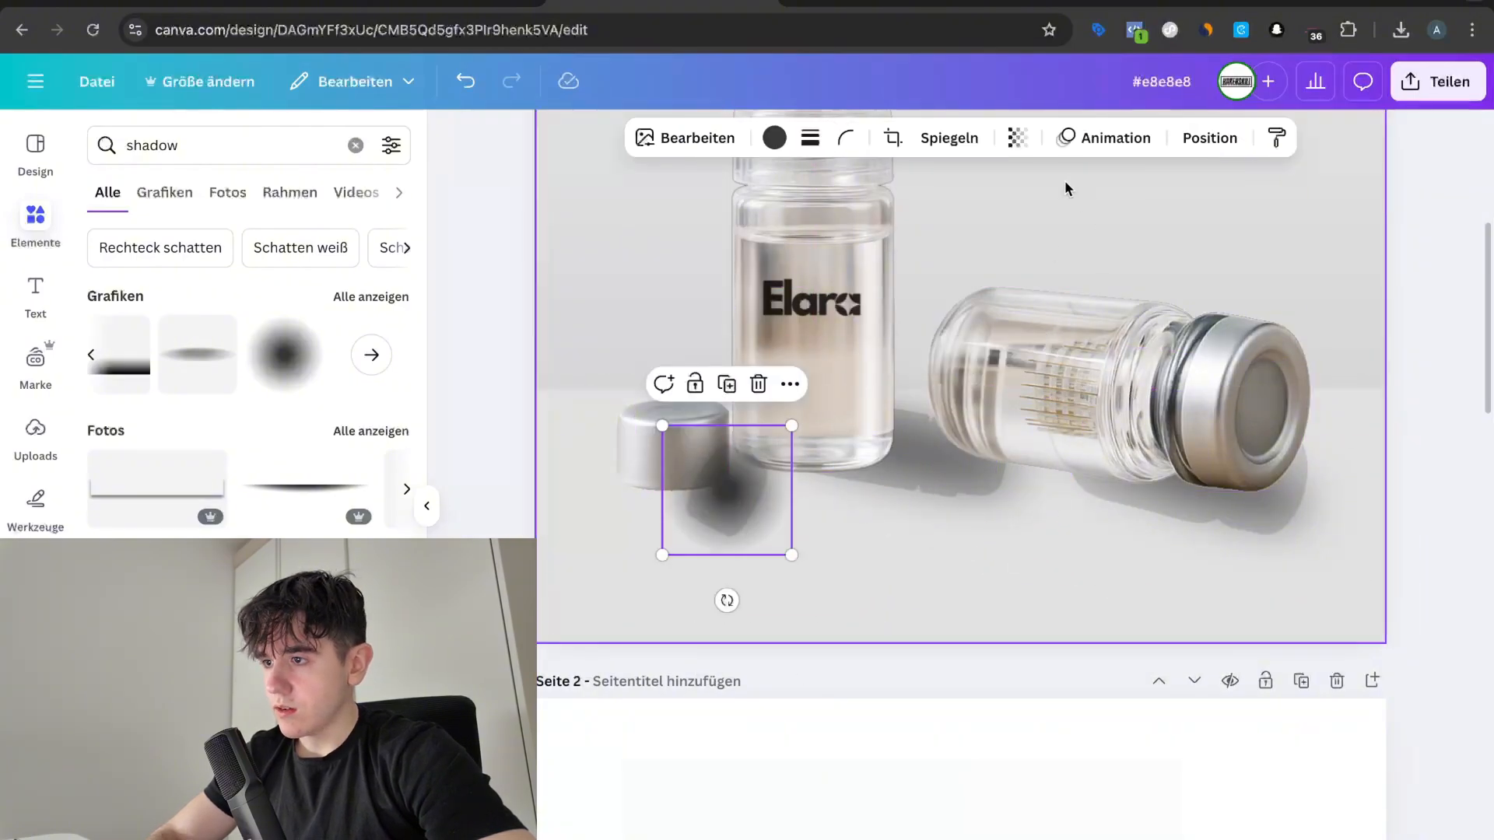
Step: Set the transparency of the cap's round shadow to 49
left_click(1016, 138)
left_click(1023, 219)
left_click_drag(1021, 229, 984, 234)
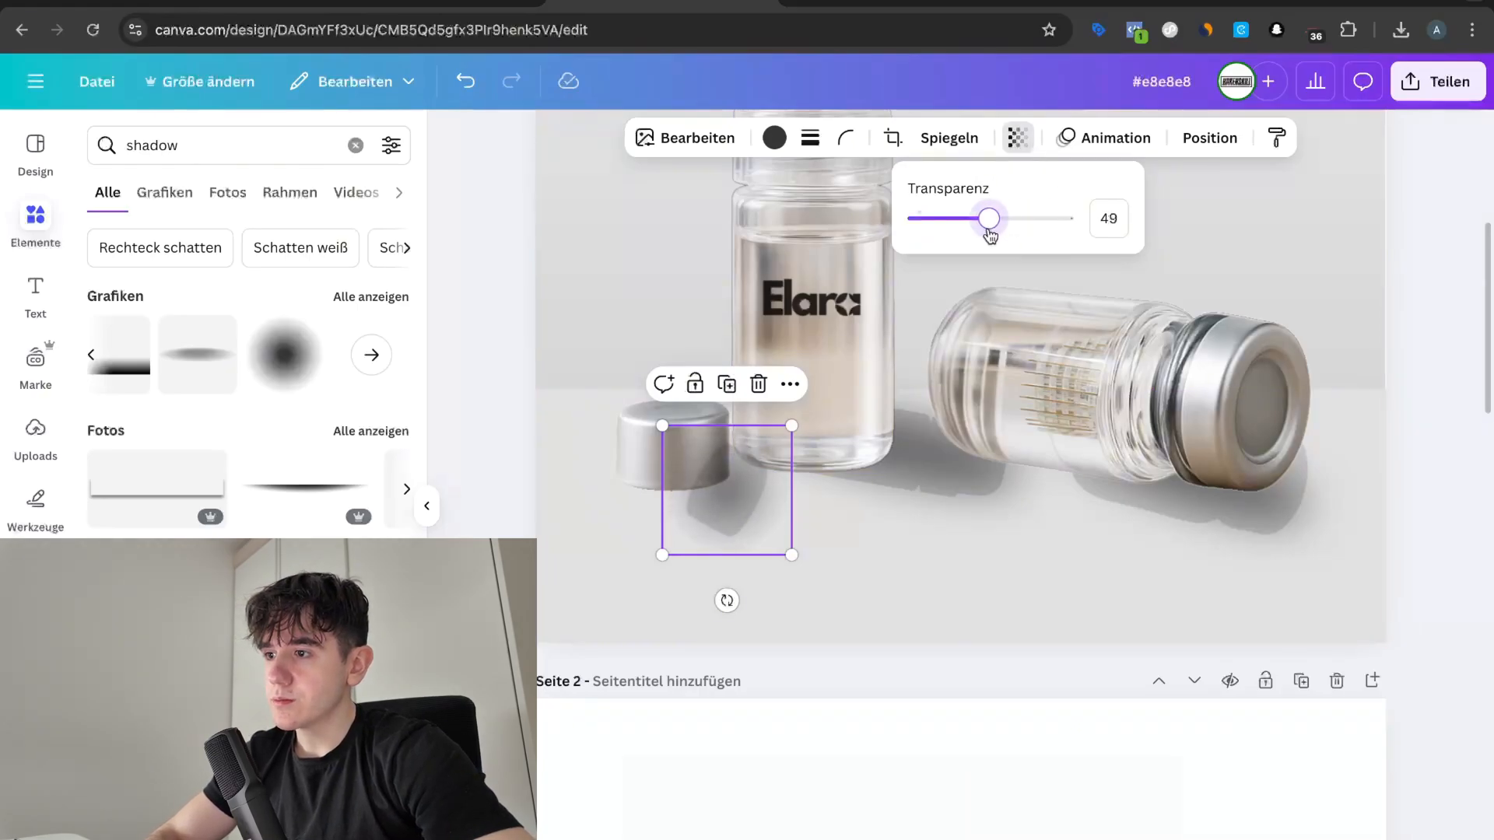
left_click(954, 599)
Step: Nudge the round shadow around the cap's pale silhouette and enlarge it slightly
scroll(954, 599, "up", 3)
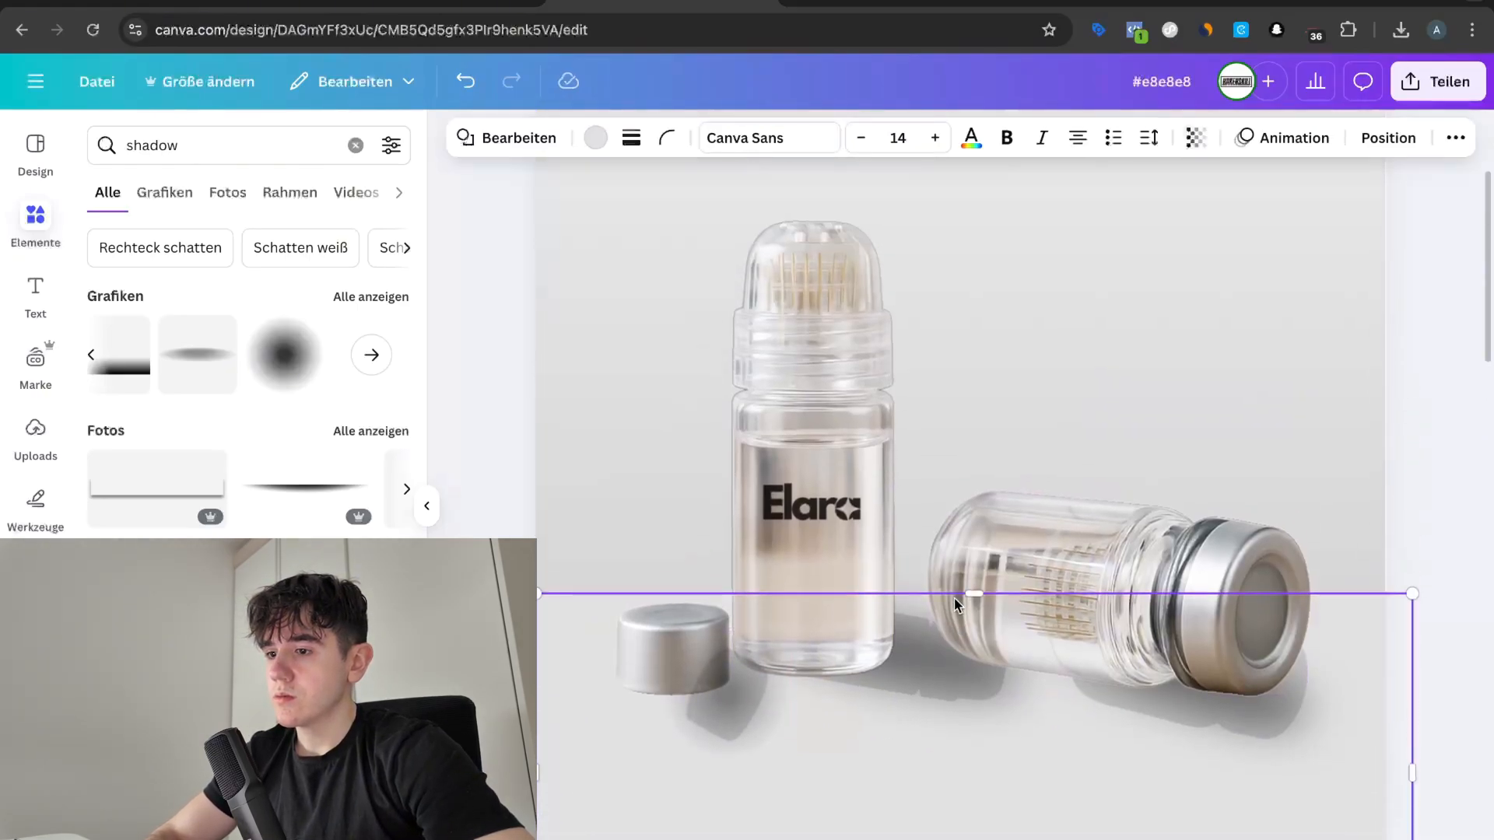
left_click(770, 677)
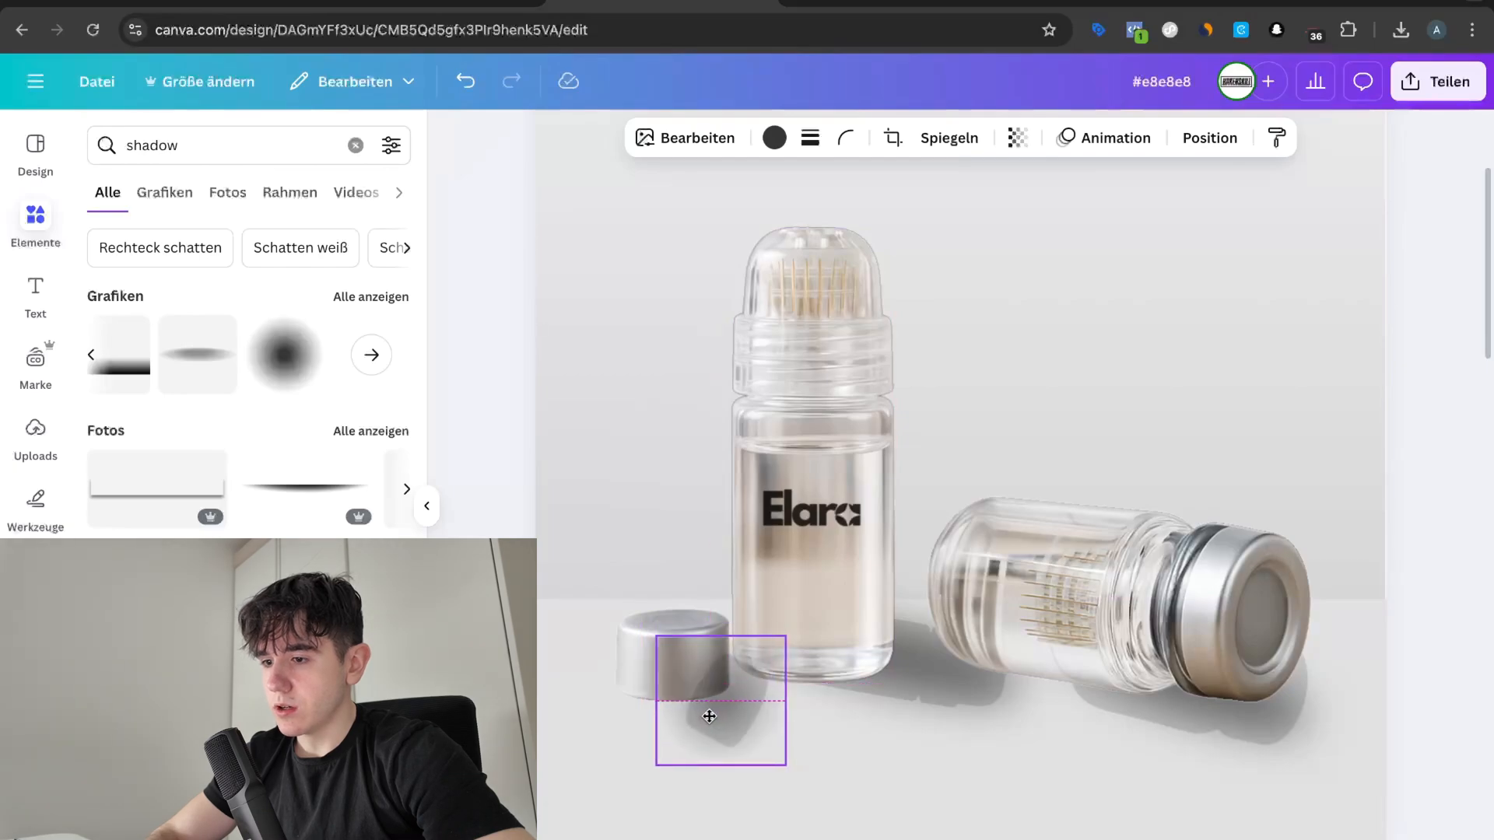
left_click(916, 832)
scroll(917, 832, "down", 2)
left_click(763, 727)
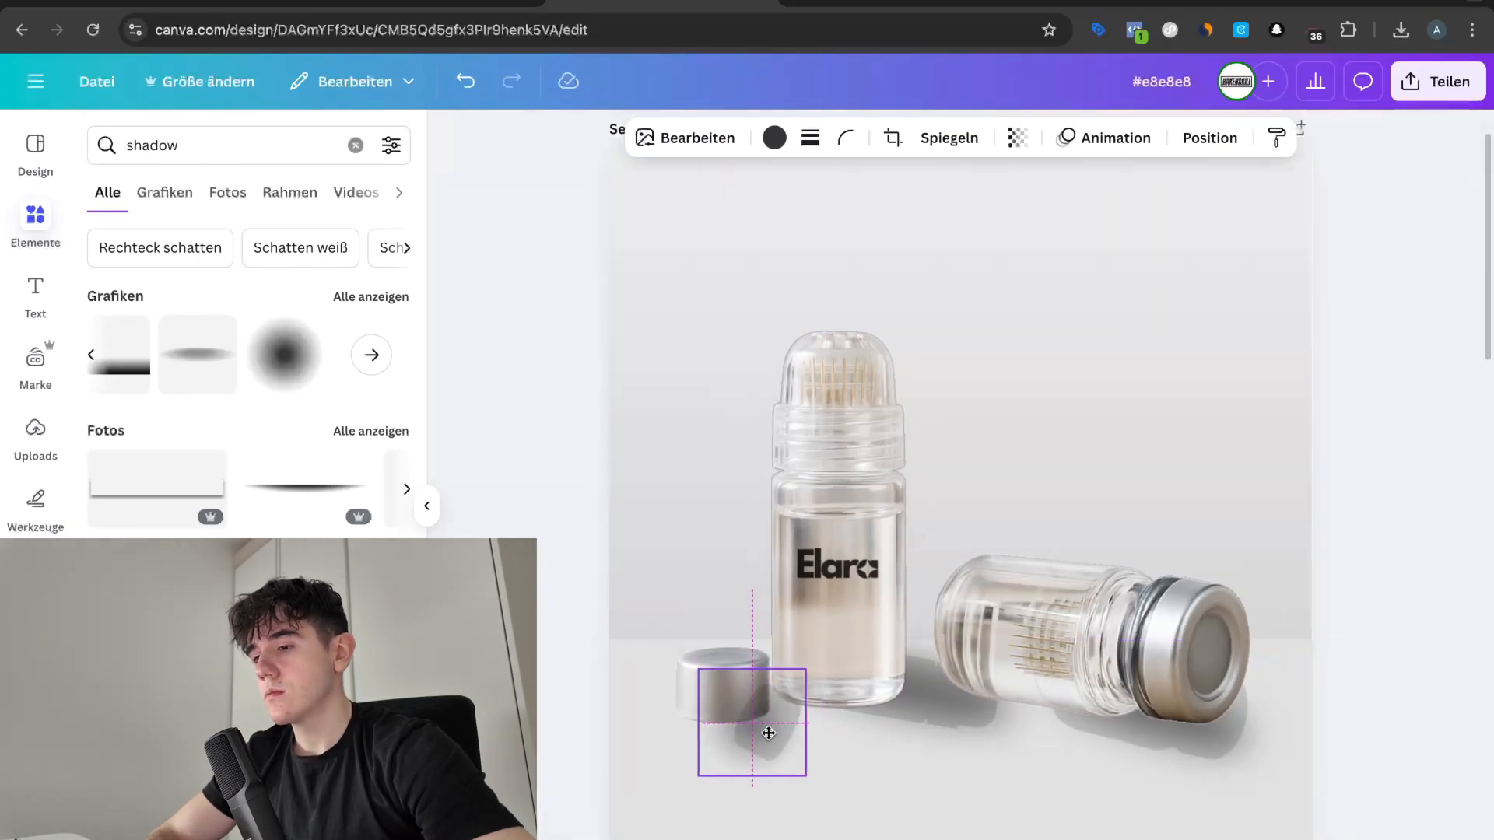
left_click_drag(801, 763, 825, 780)
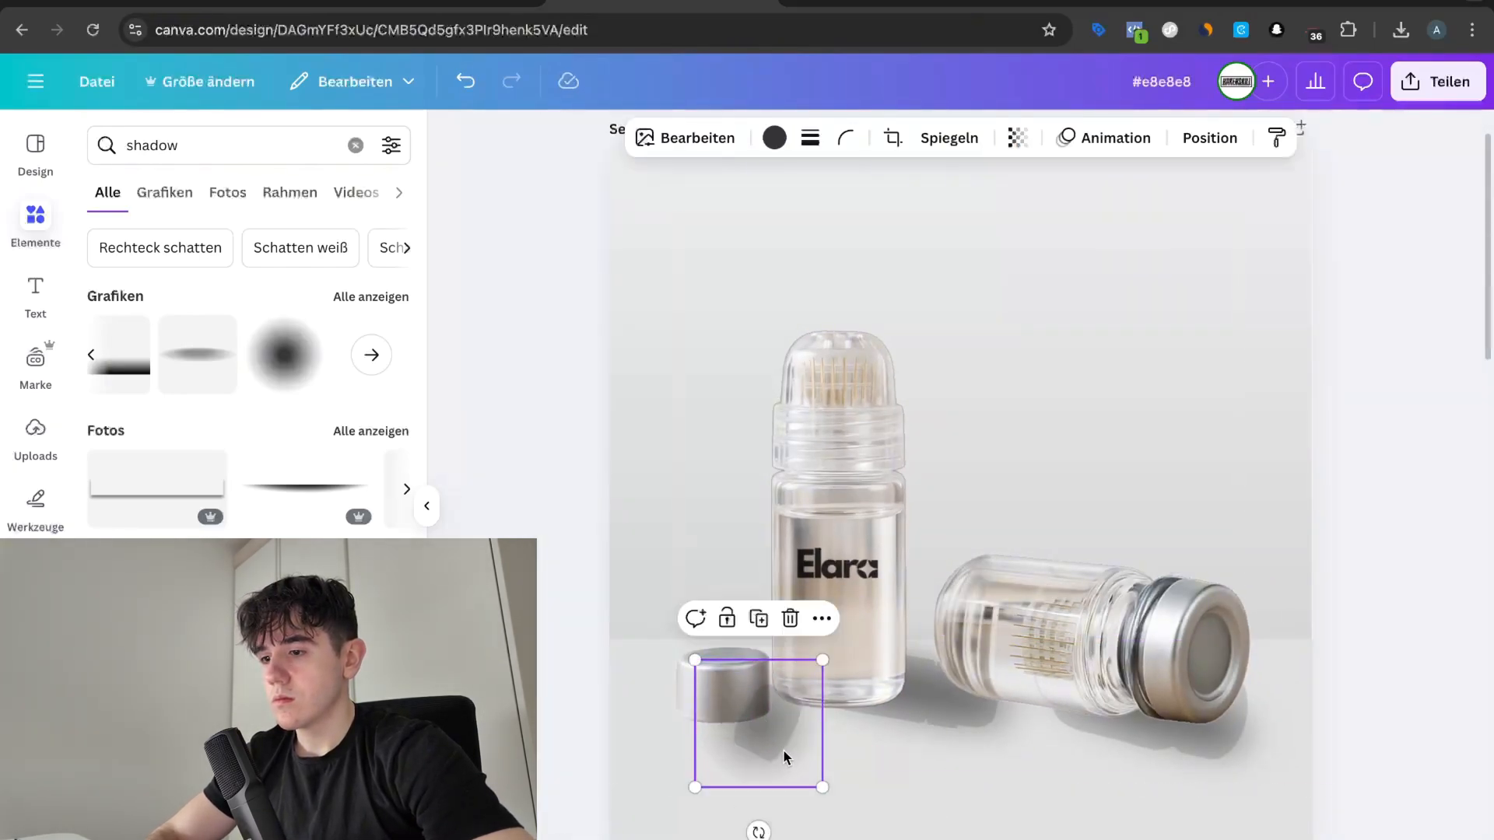
left_click(879, 789)
scroll(880, 788, "down", 2)
left_click(826, 736)
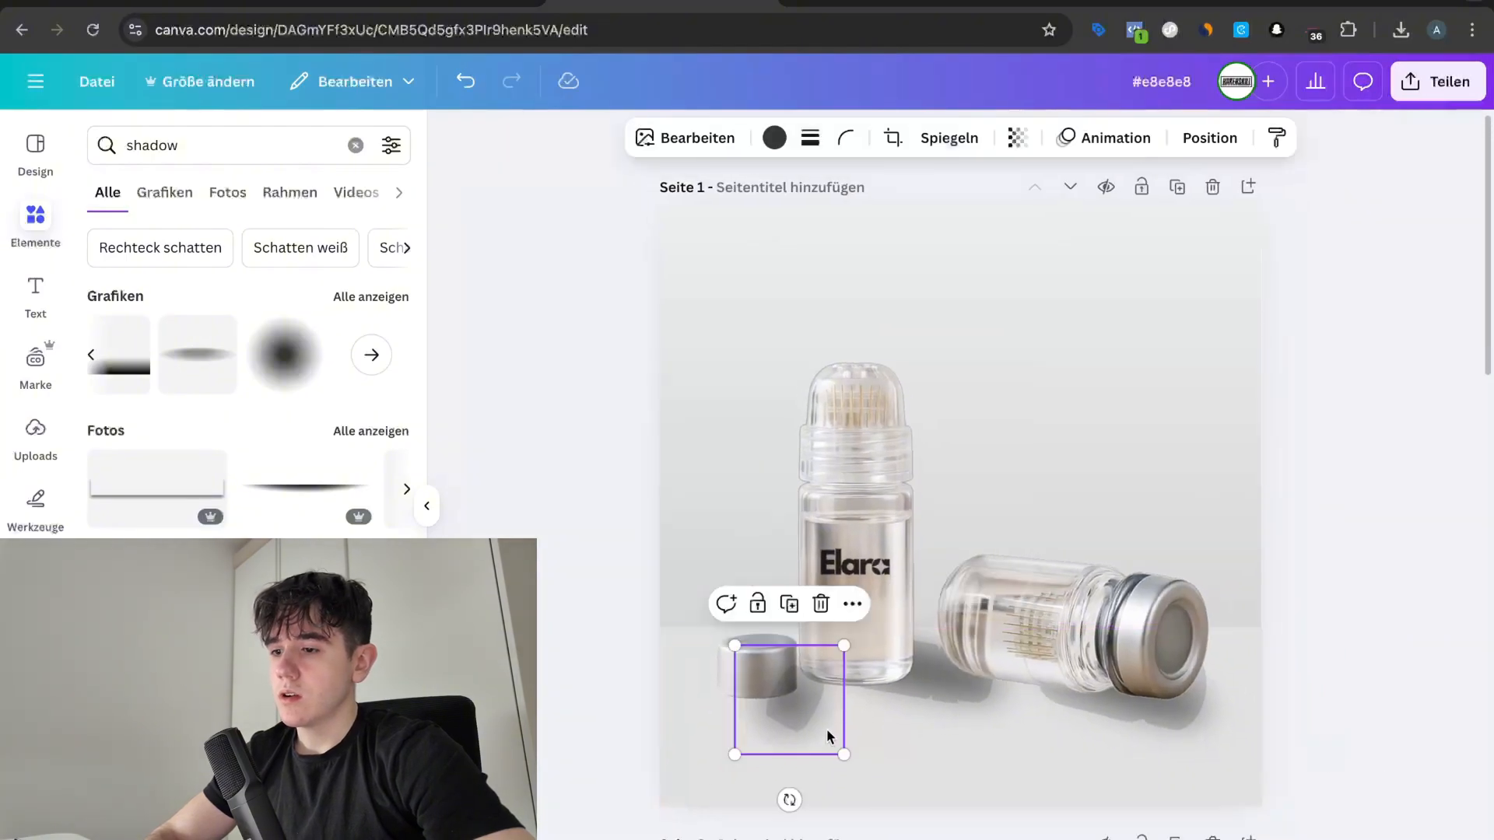
Step: Move the silver cap and the standing bottle above the round shadow in the layer order
left_click(1209, 138)
left_click_drag(261, 433, 277, 288)
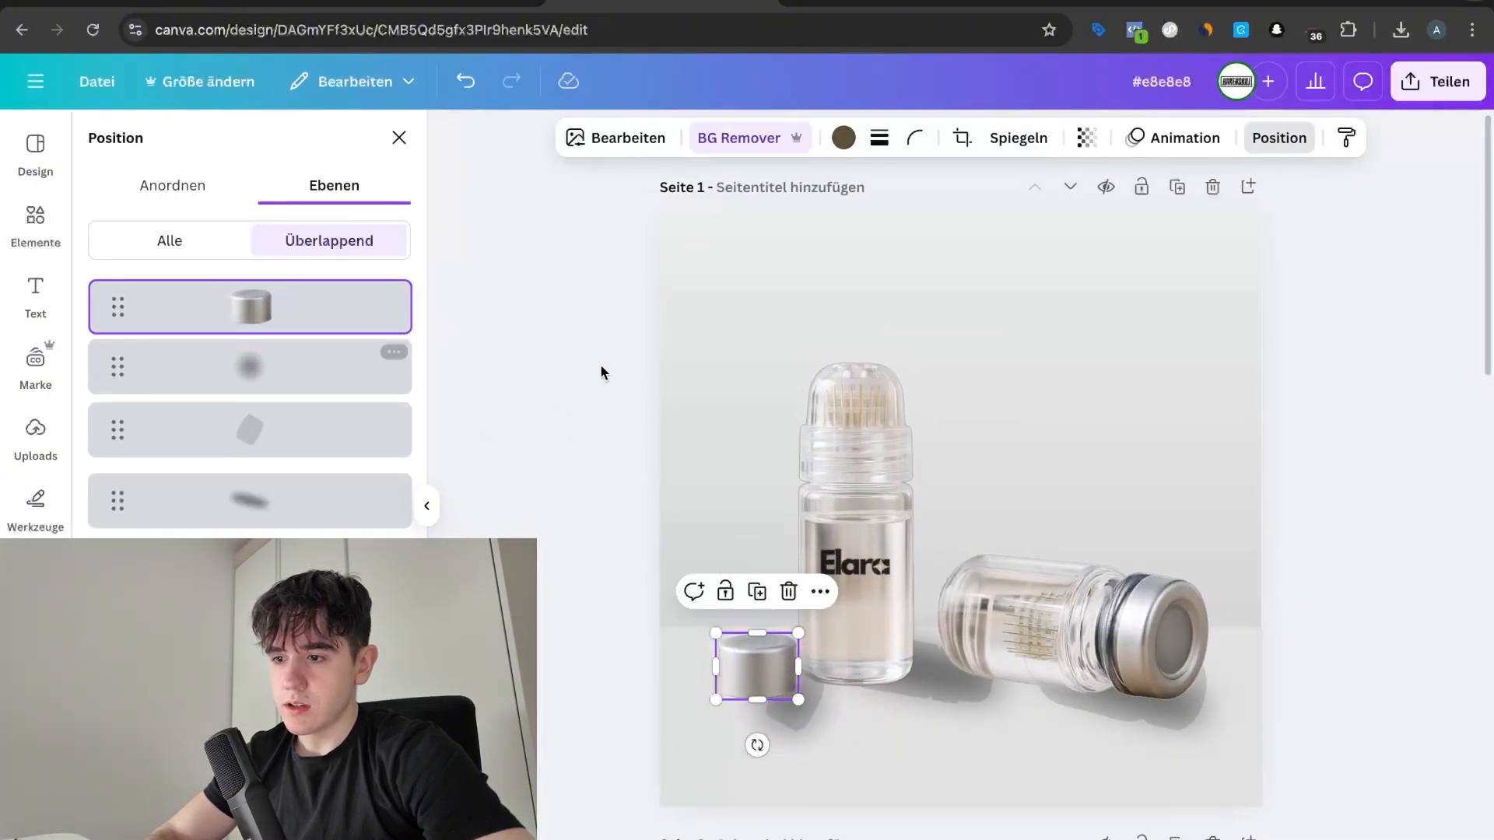
left_click(613, 664)
left_click(815, 730)
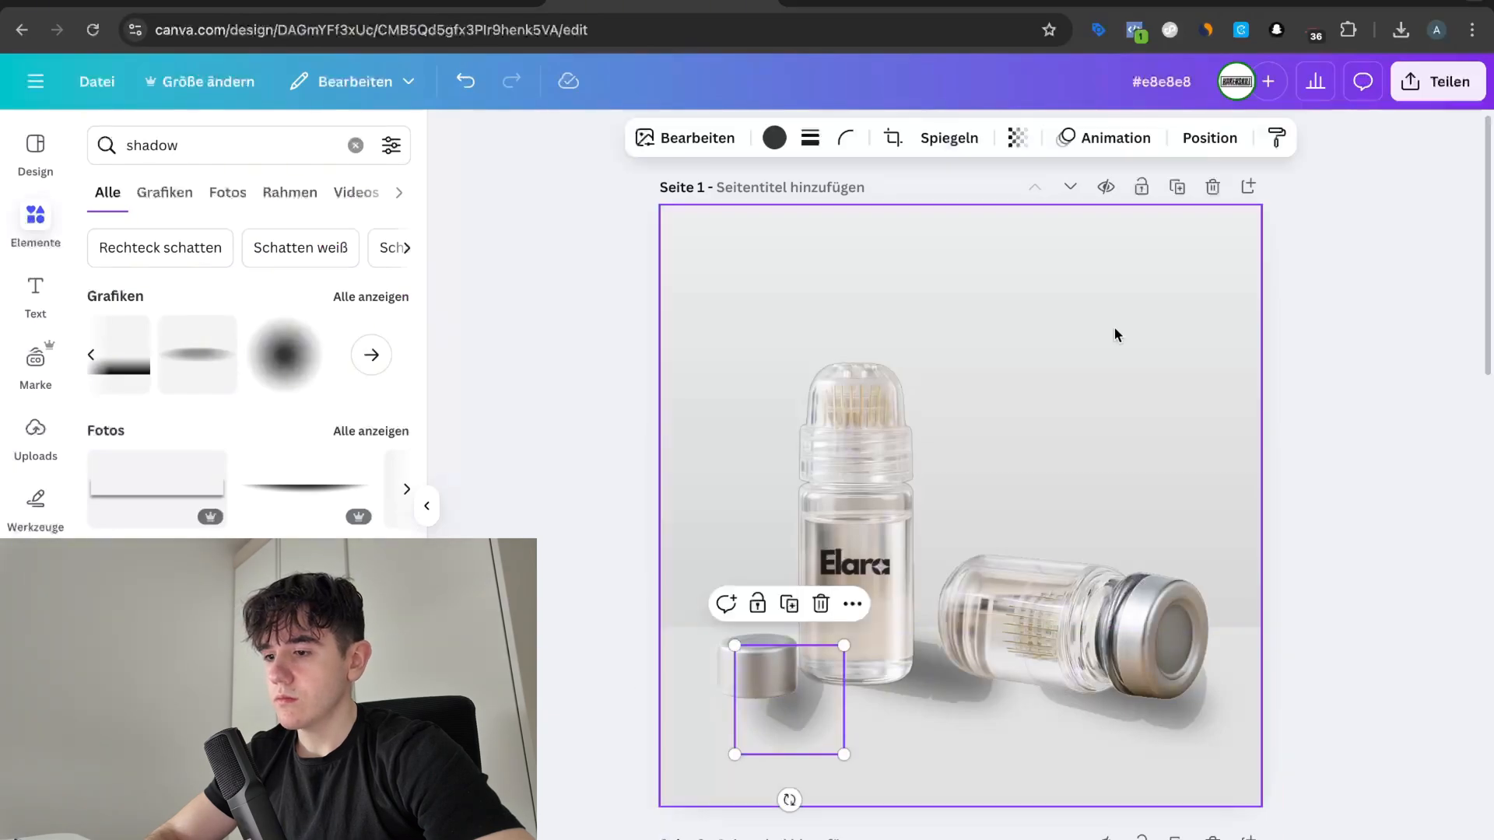
left_click(1204, 140)
left_click_drag(287, 521, 288, 311)
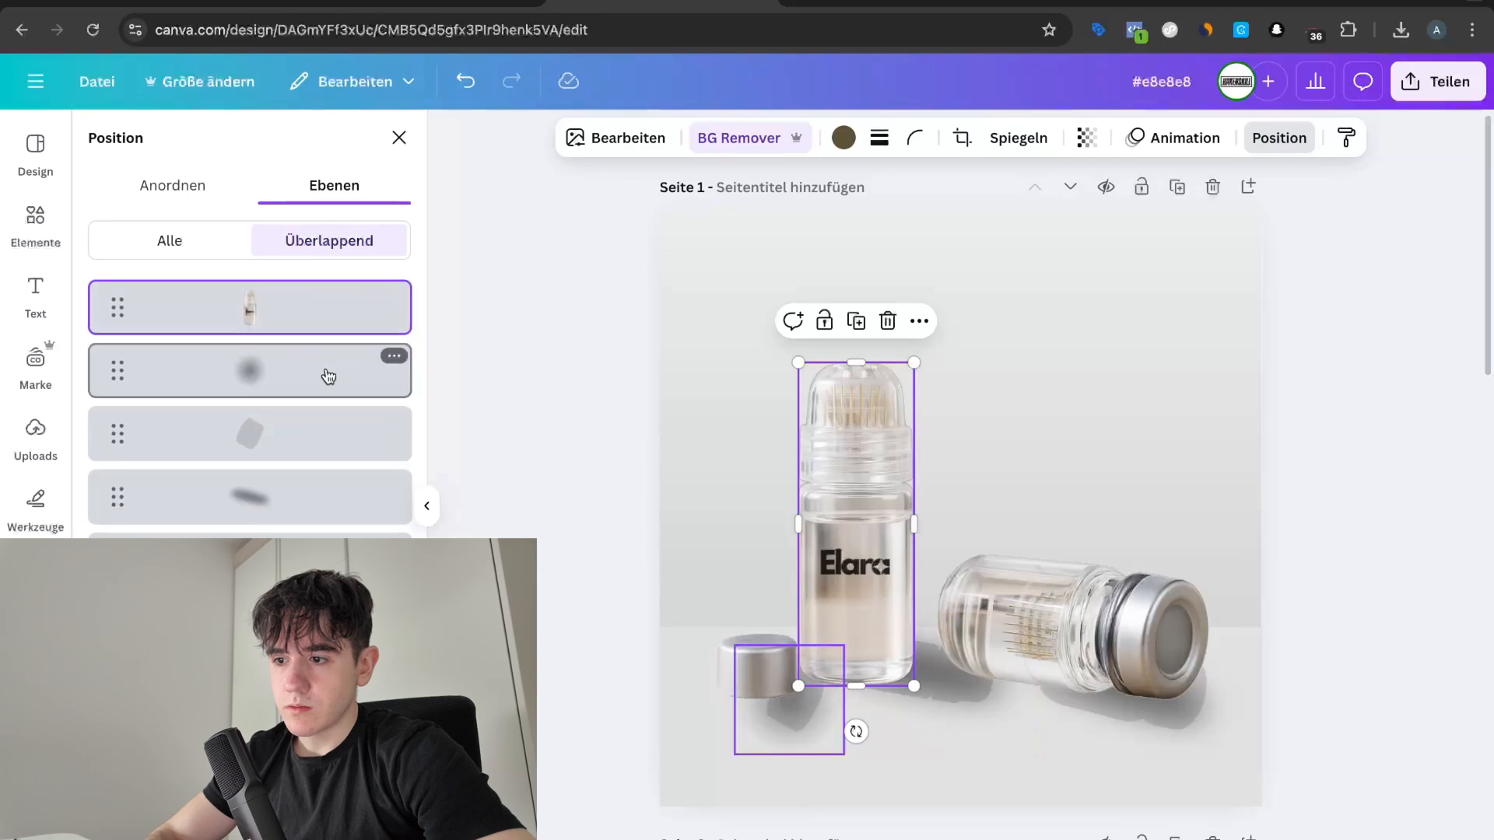
left_click(486, 466)
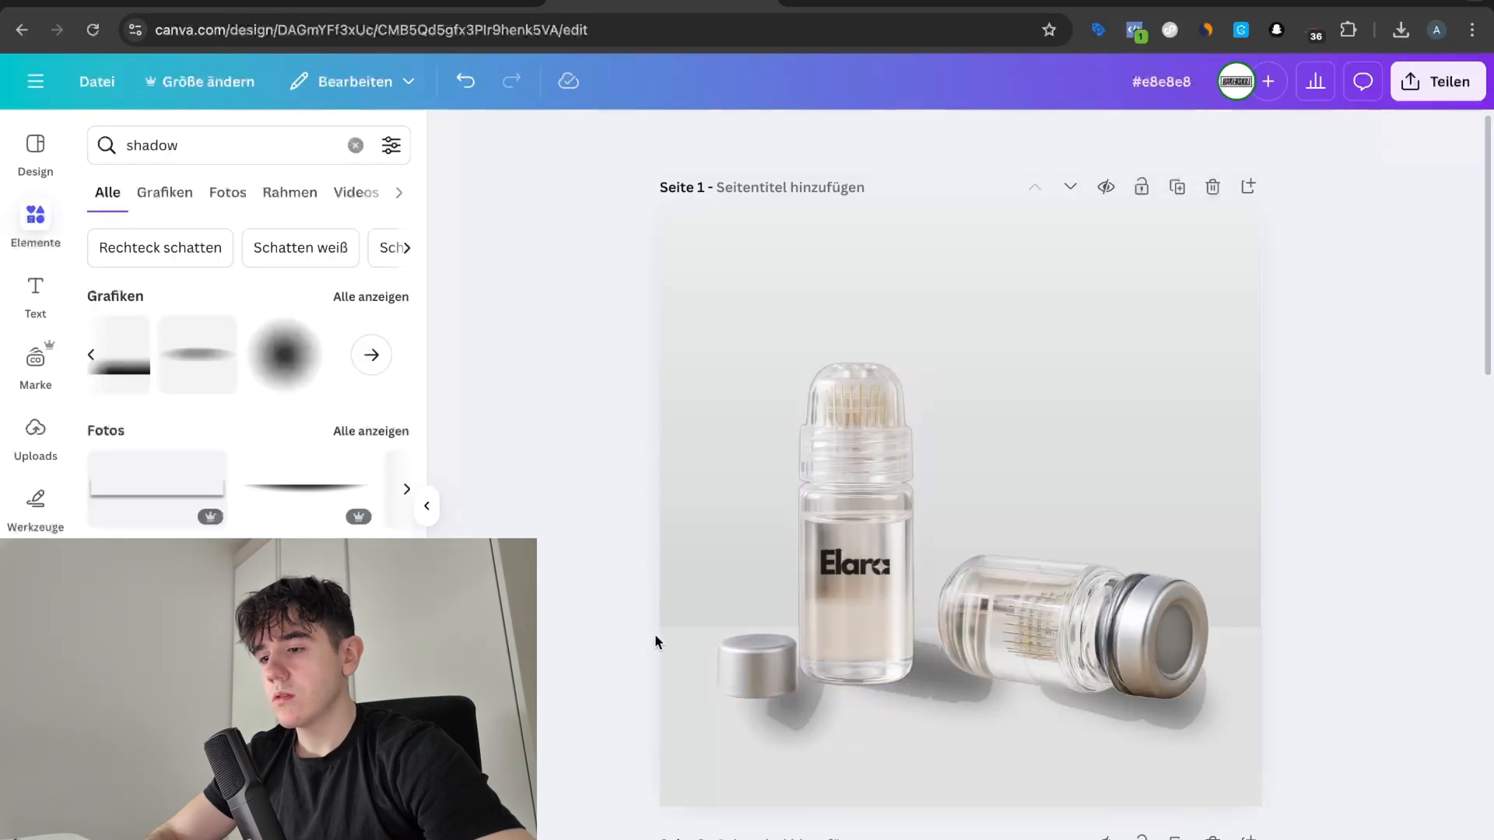
Step: Rotate the round shadow a few degrees and group it with the cap's pale silhouette
scroll(653, 669, "up", 3)
left_click(743, 755)
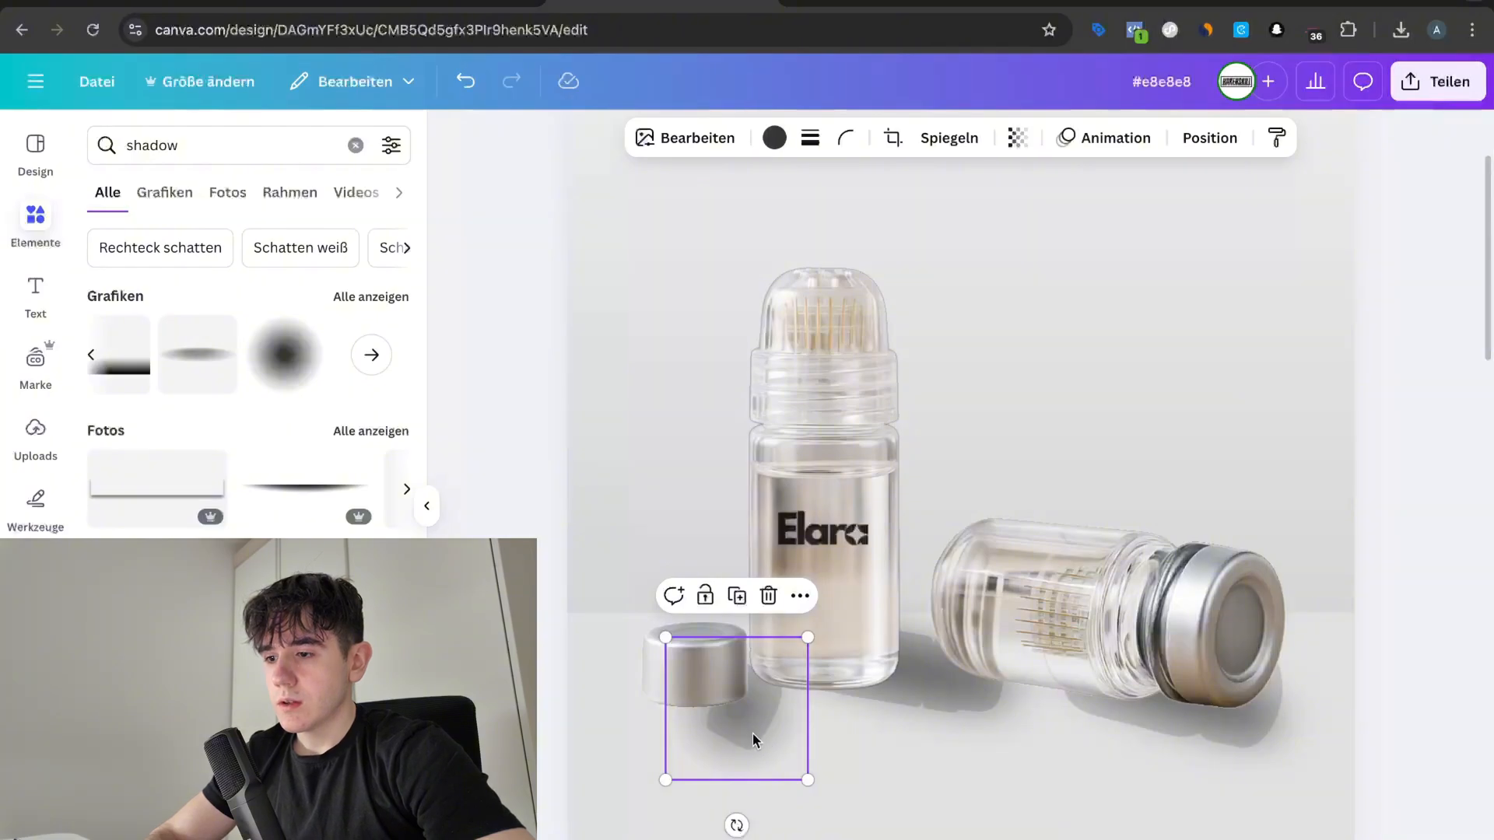
left_click_drag(735, 825, 731, 819)
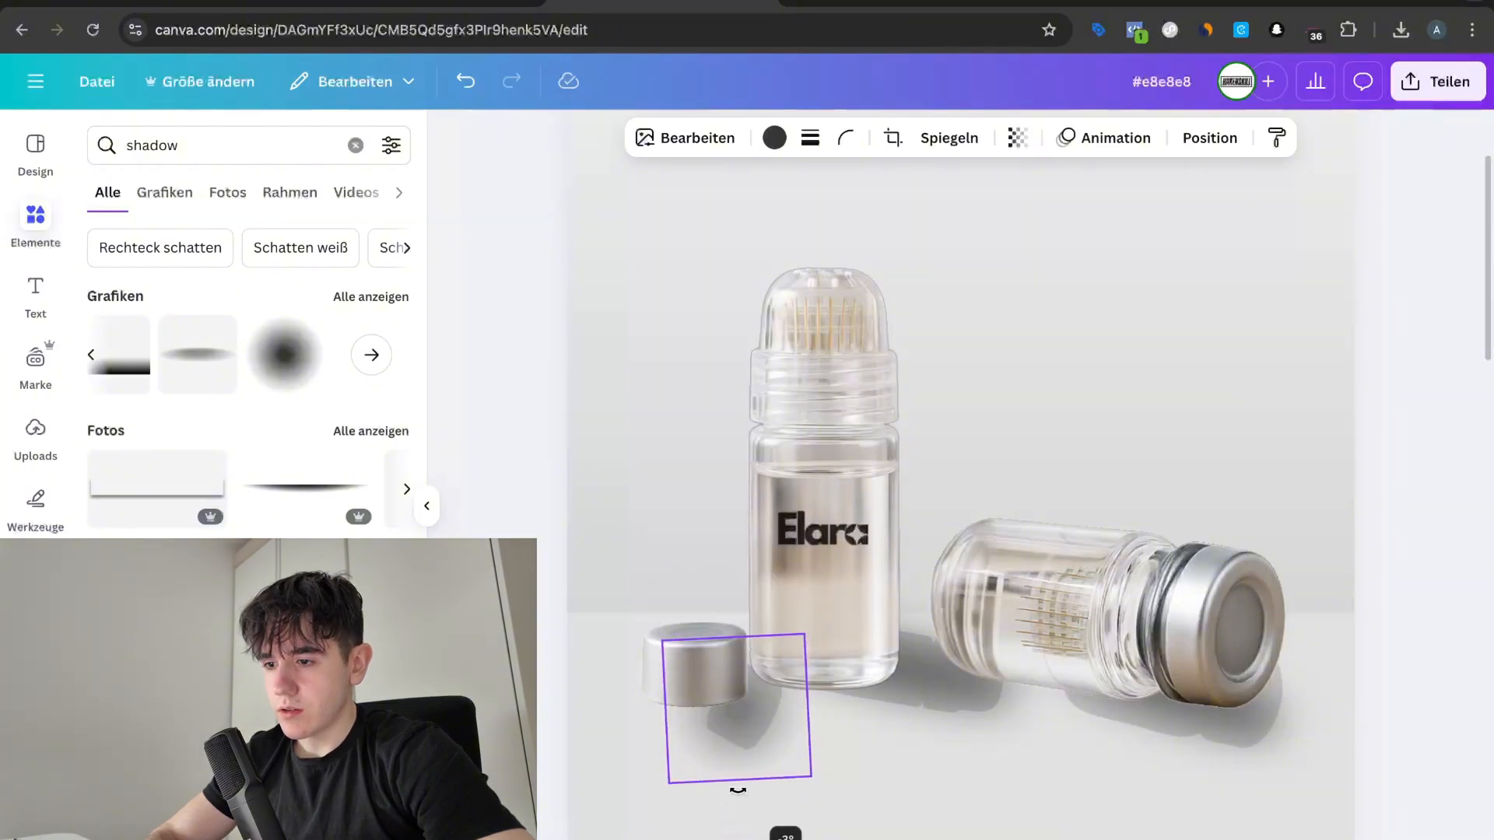
left_click(1210, 138)
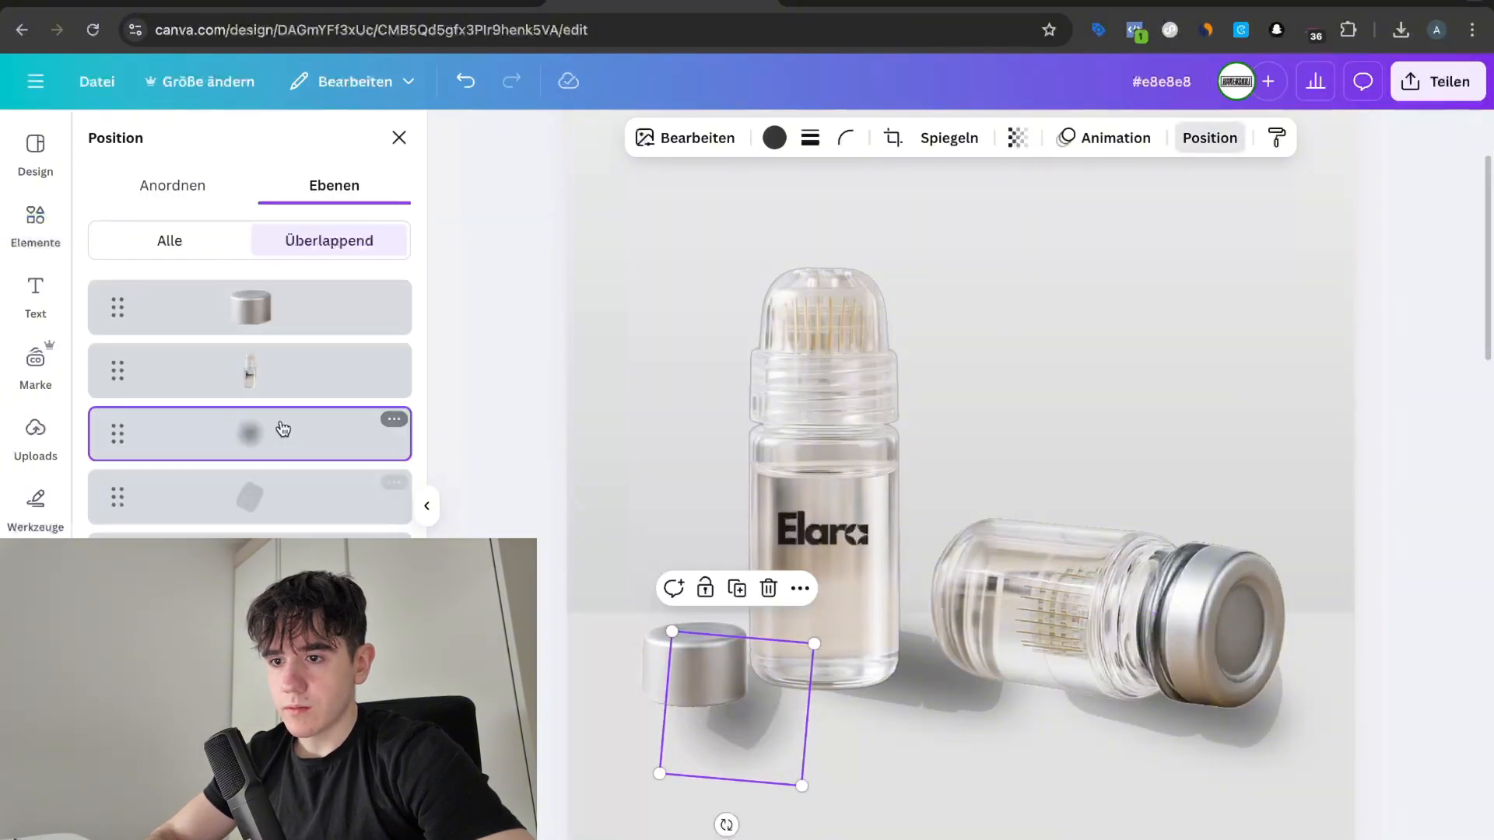
left_click(273, 482, "shift")
left_click(673, 586)
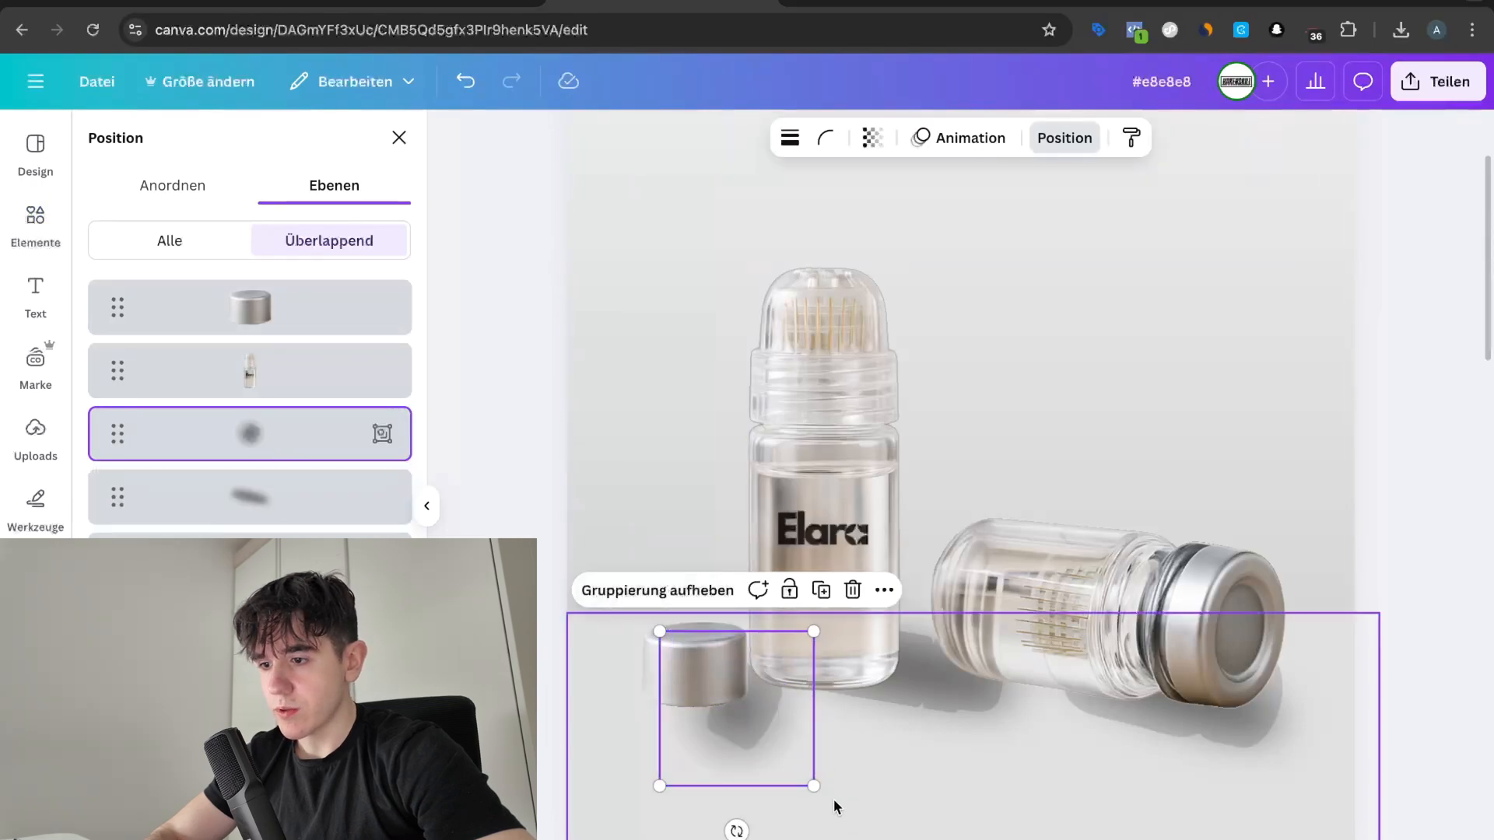
Step: Shrink the cap's shadow group slightly, rotate it clockwise, and fit it beneath the cap
mouse_move(813, 782)
left_mouse_down()
mouse_move(784, 760)
mouse_move(795, 767)
left_mouse_up()
left_click_drag(739, 727, 740, 708)
left_click_drag(726, 794, 684, 786)
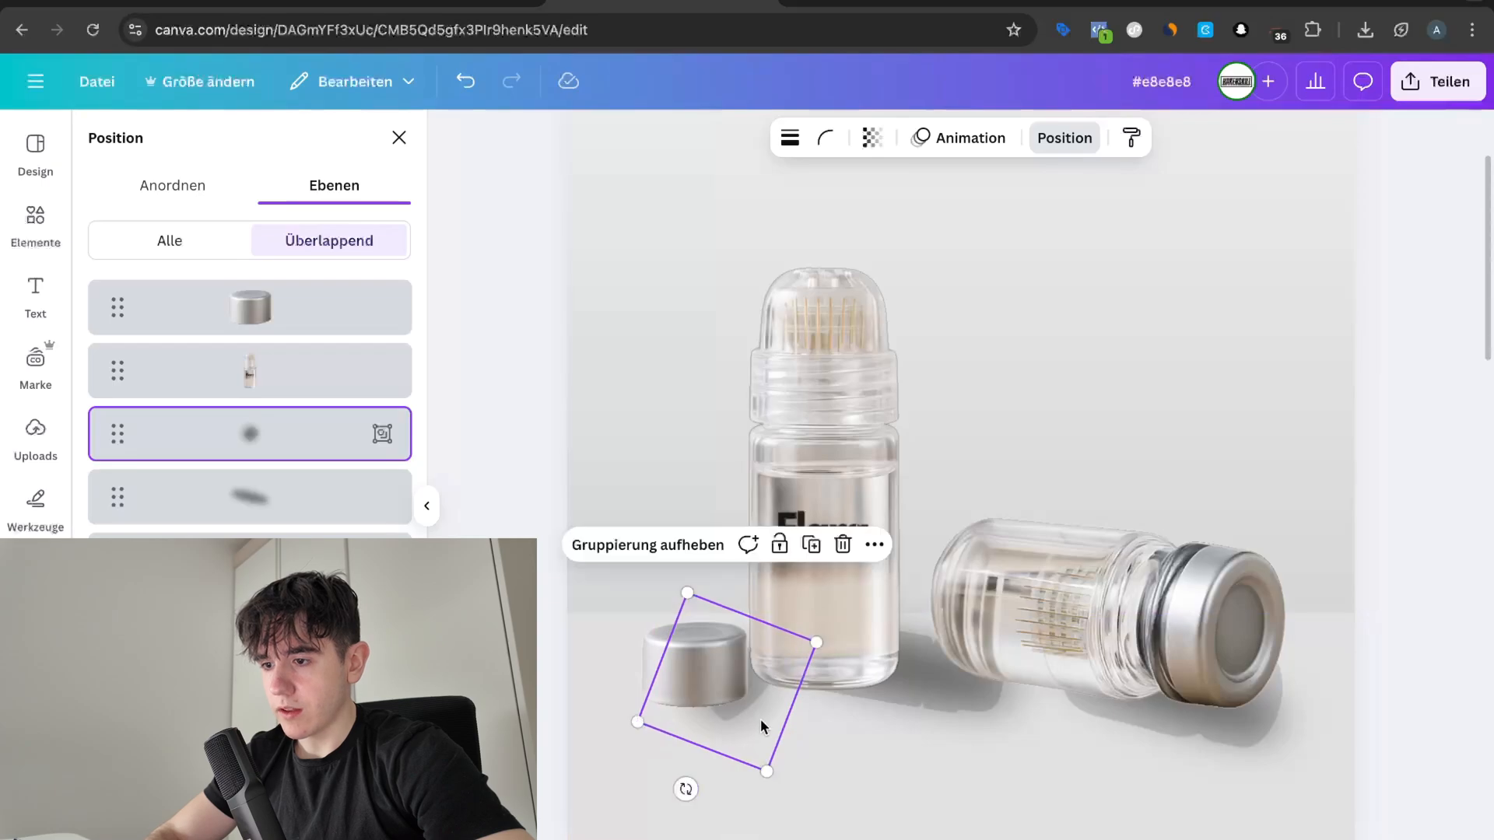
left_click_drag(760, 720, 760, 740)
left_click_drag(685, 804, 714, 800)
left_click_drag(767, 743, 780, 734)
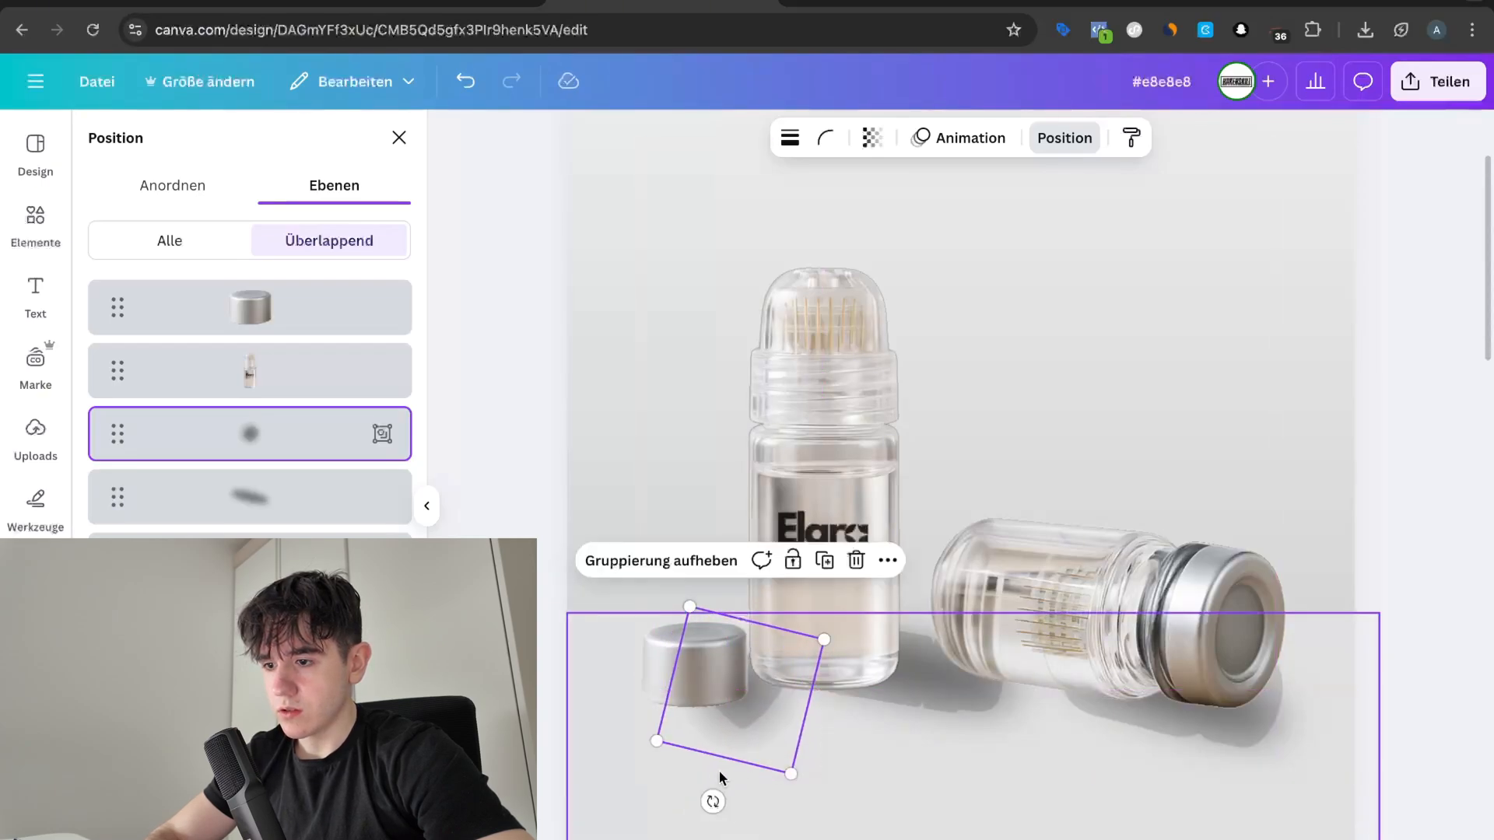
left_click_drag(714, 801, 722, 803)
left_click(903, 798)
scroll(903, 798, "down", 3)
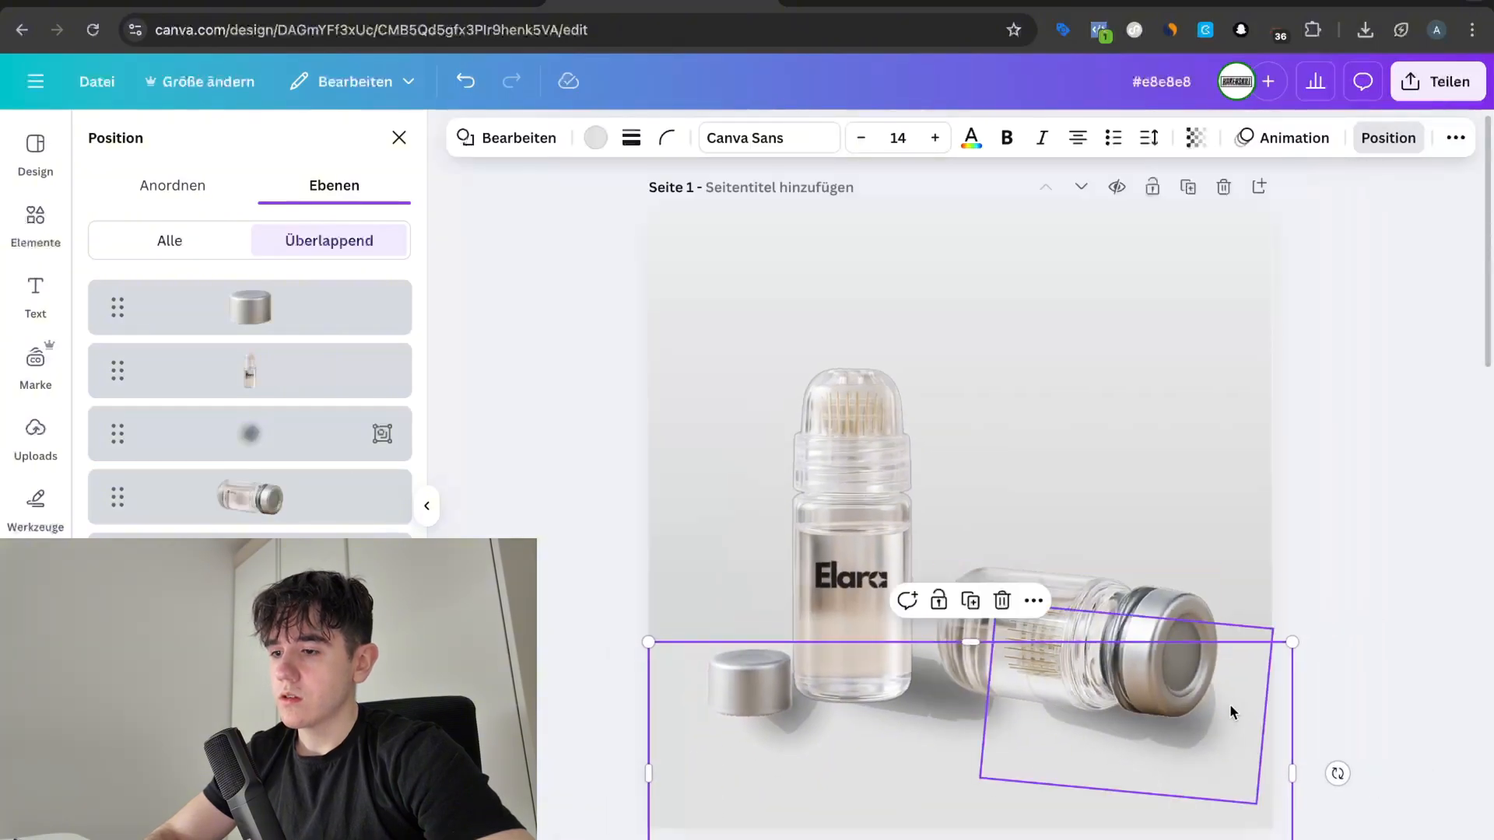
Step: Shift the round shadow slightly within the cap's shadow group
scroll(1323, 653, "up", 4)
scroll(1426, 536, "down", 3)
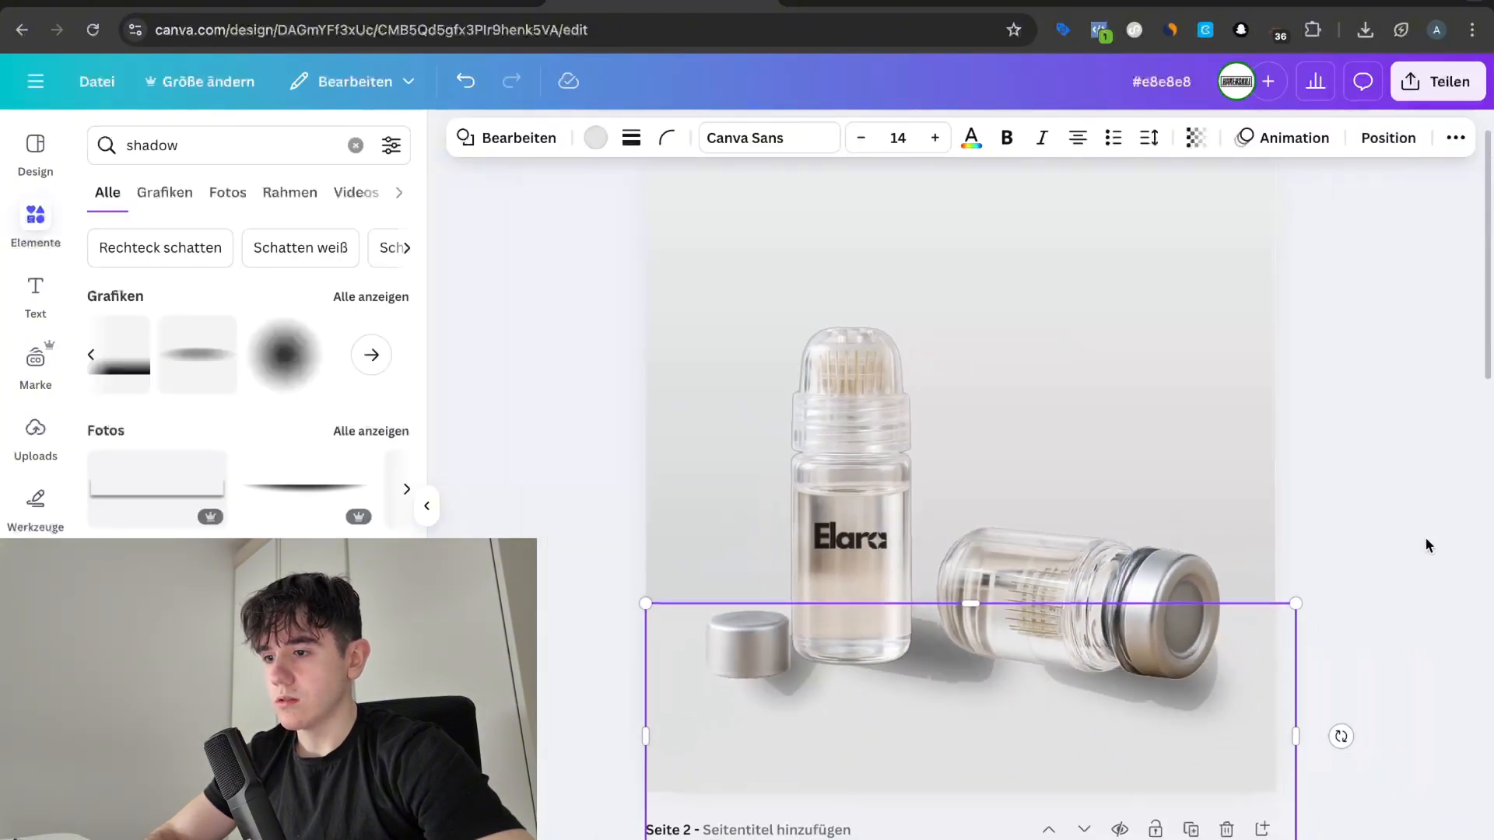
left_click(791, 710)
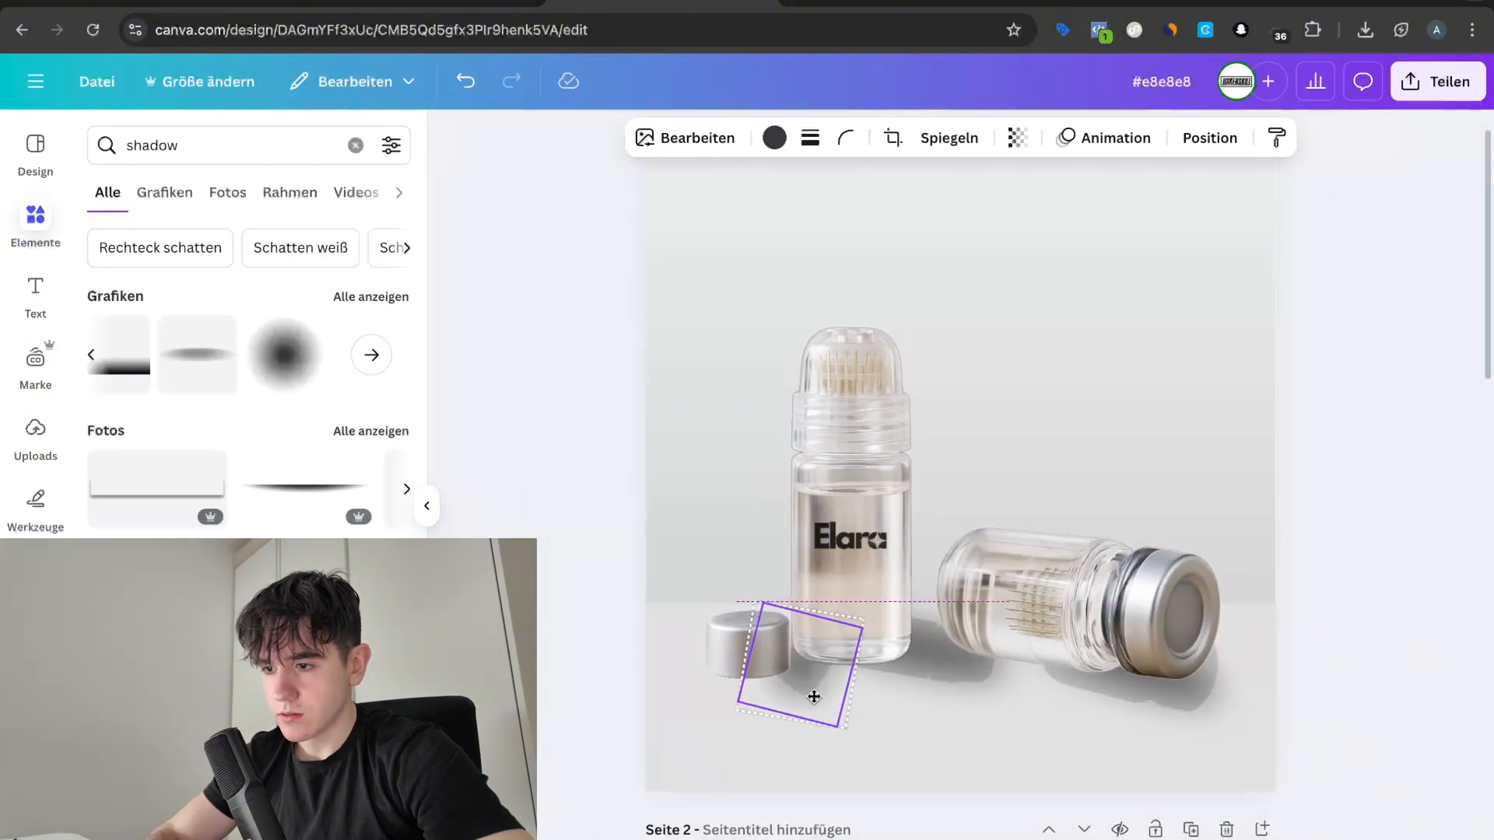
left_click(898, 719)
scroll(894, 710, "up", 3)
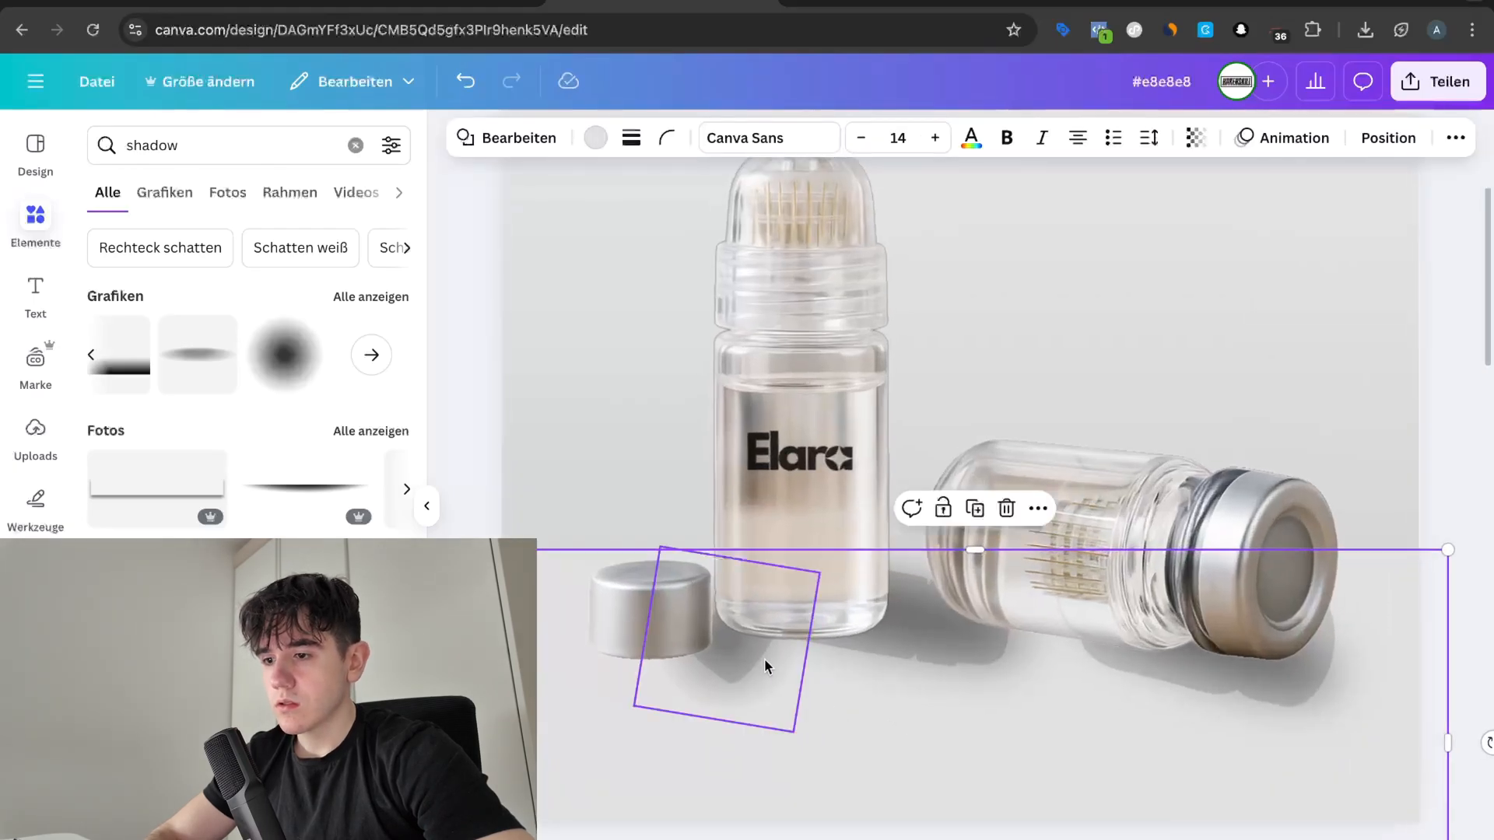
Step: Undo the accidental floor shift, rotate the cap's grouped round shadow counterclockwise, and move it closer to the cap
left_click_drag(726, 685, 713, 682)
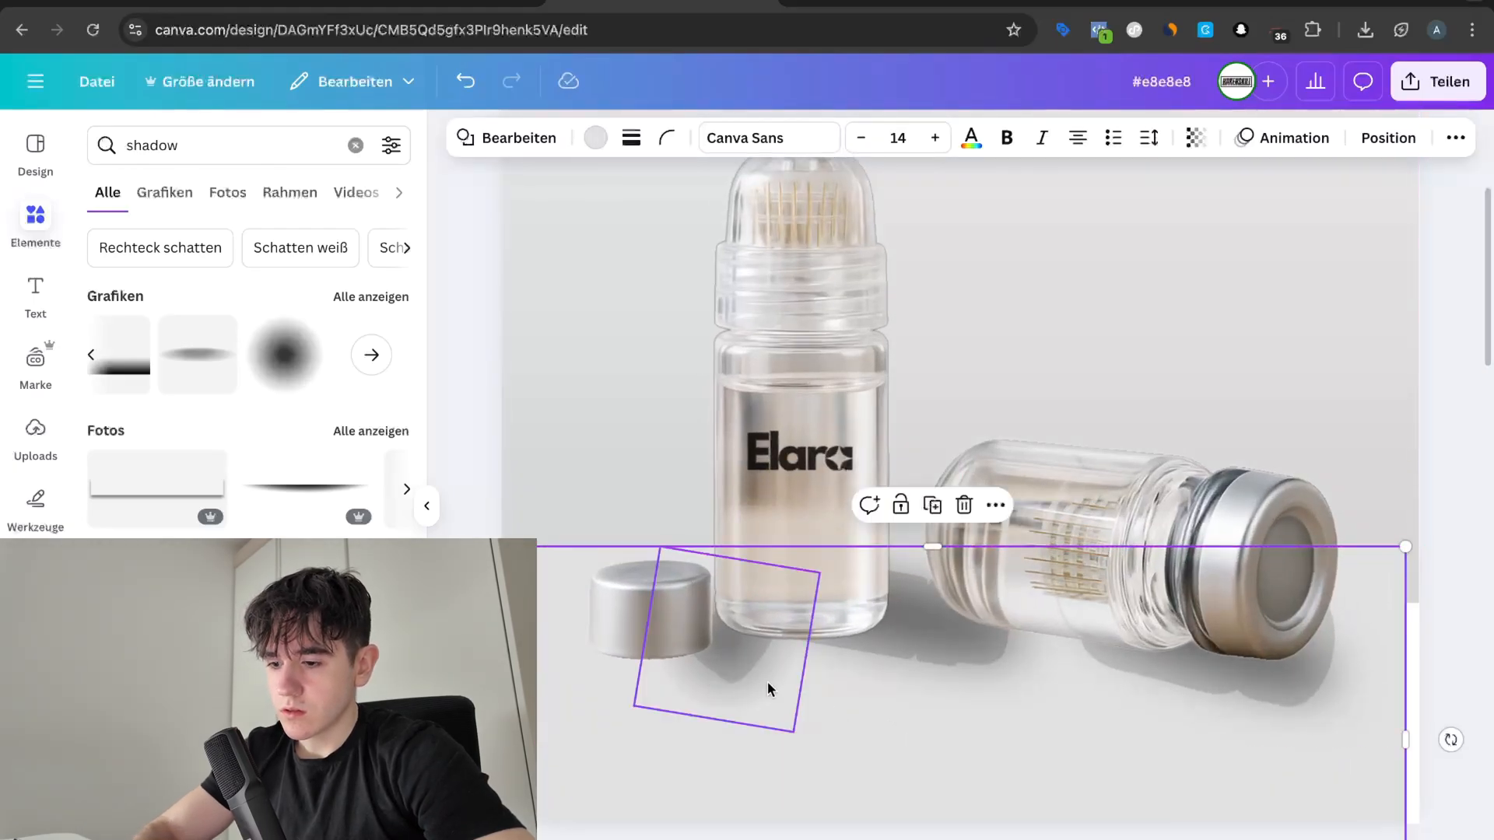
key("super+z")
double_click(743, 703)
left_click_drag(706, 764, 725, 681)
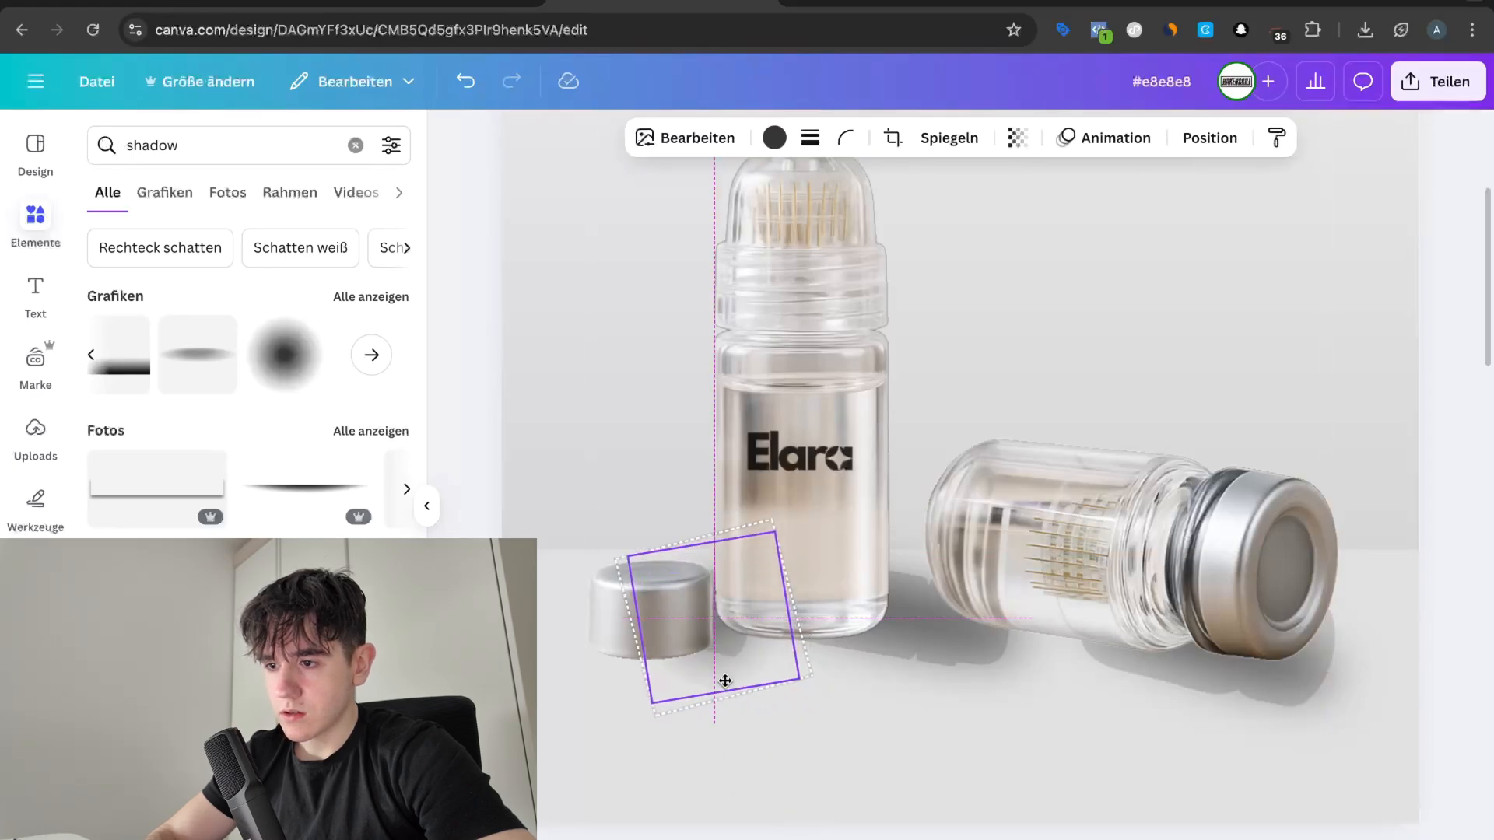
left_click(854, 760)
scroll(921, 691, "down", 3)
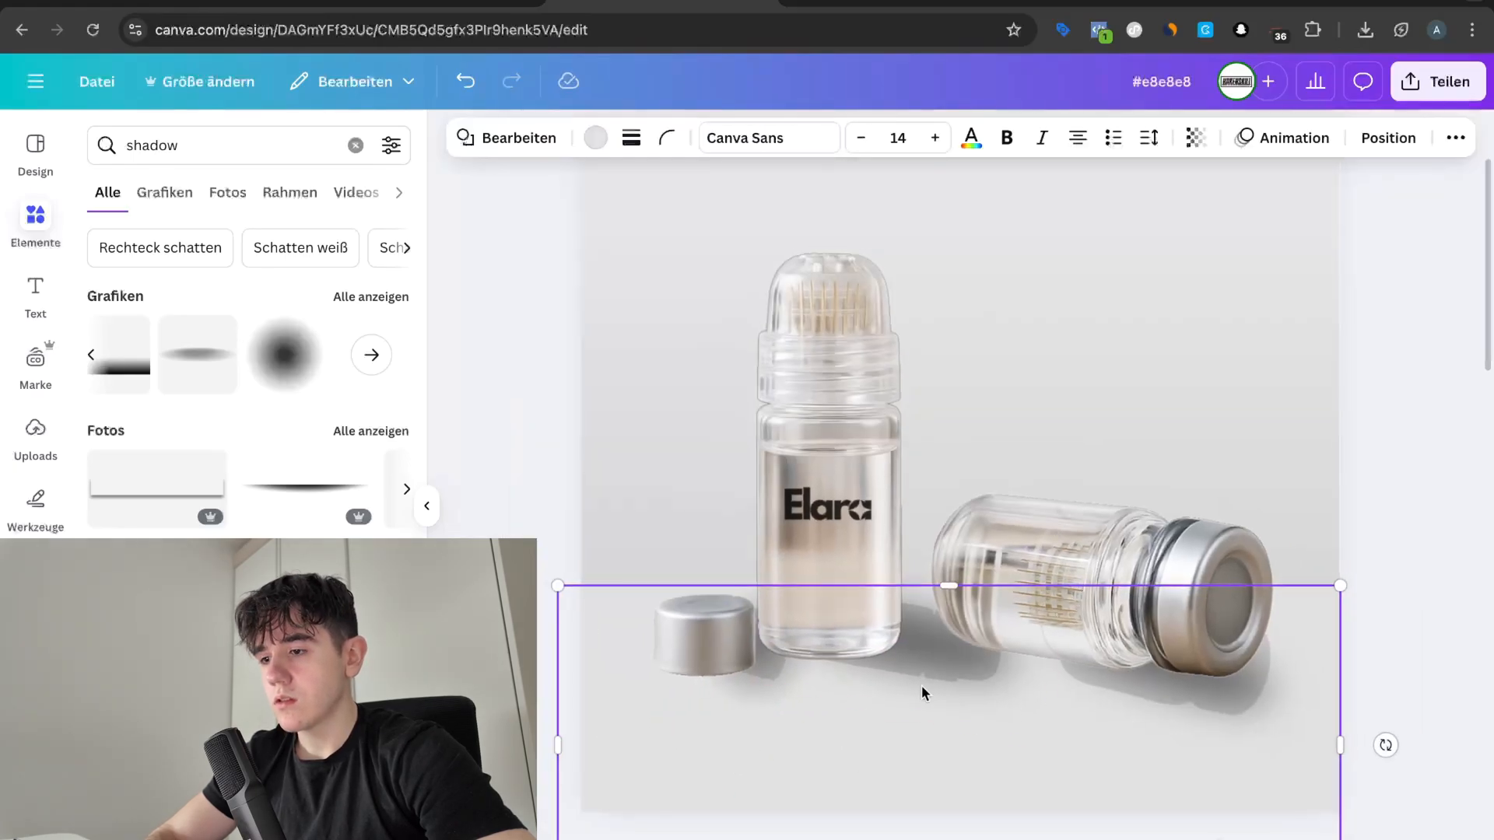
double_click(1103, 435)
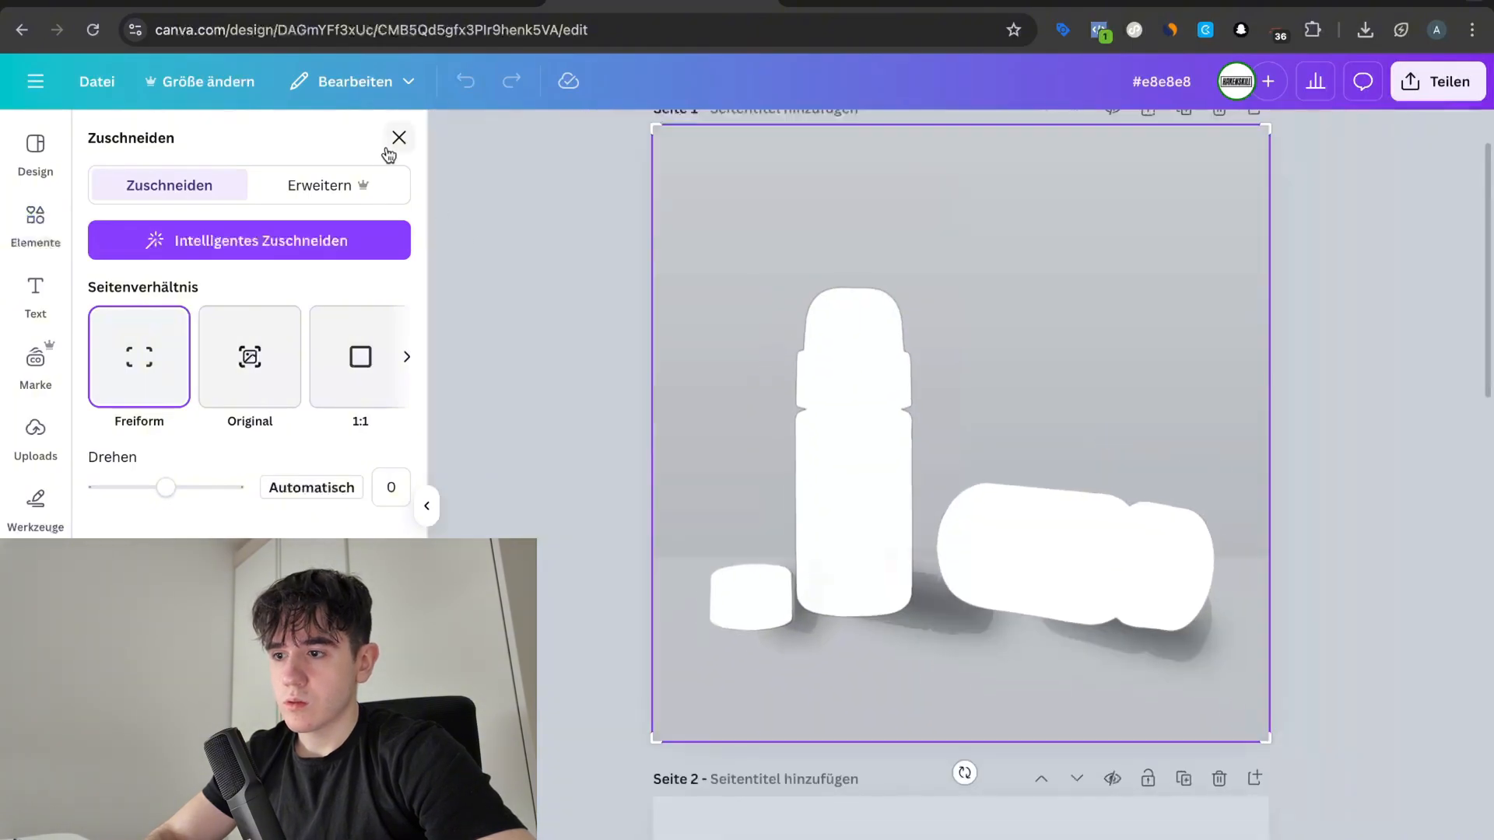
left_click(391, 150)
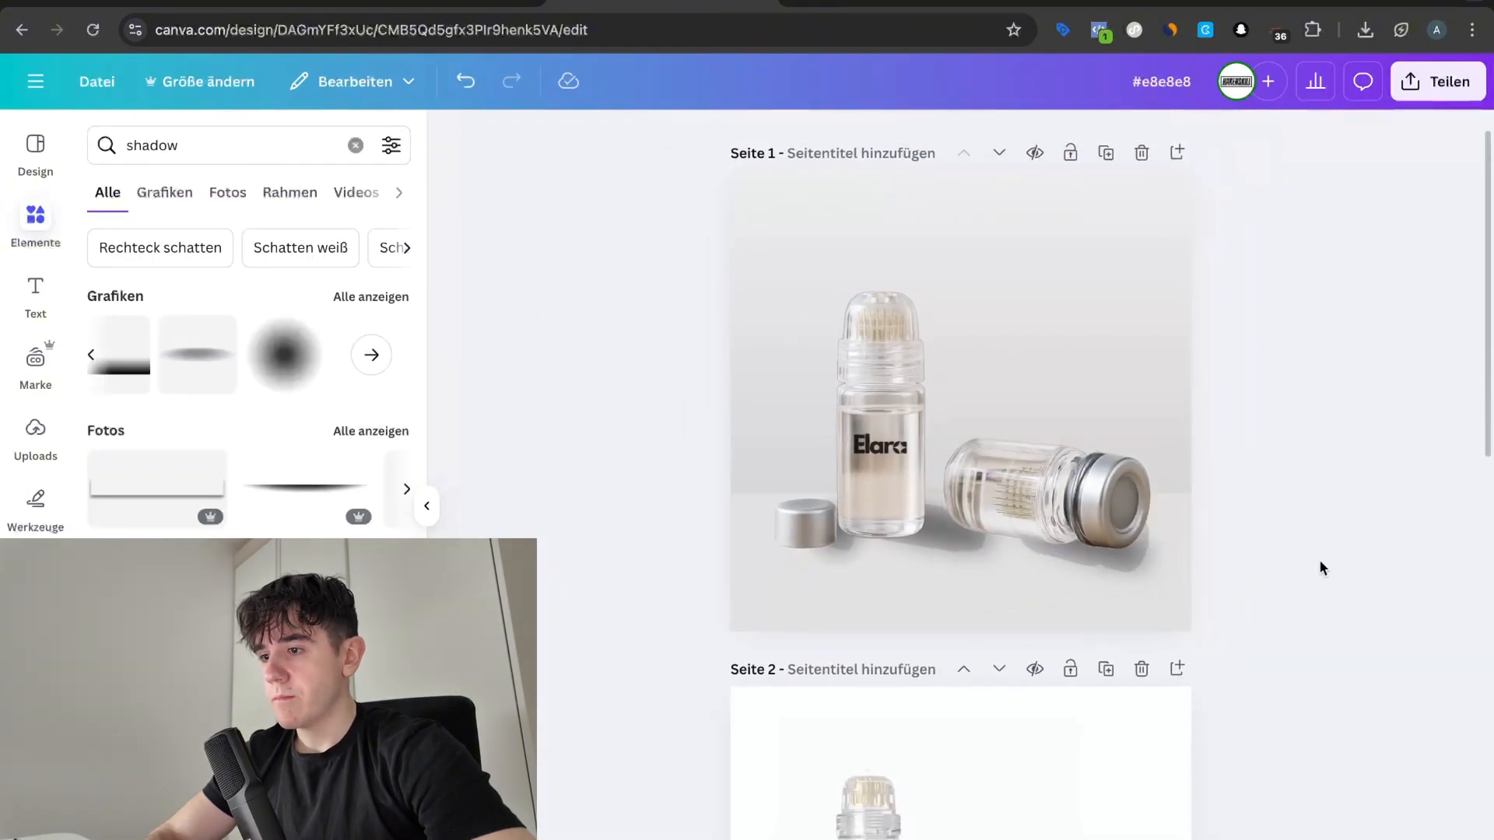
scroll(1320, 561, "up", 3)
scroll(1322, 534, "up", 1)
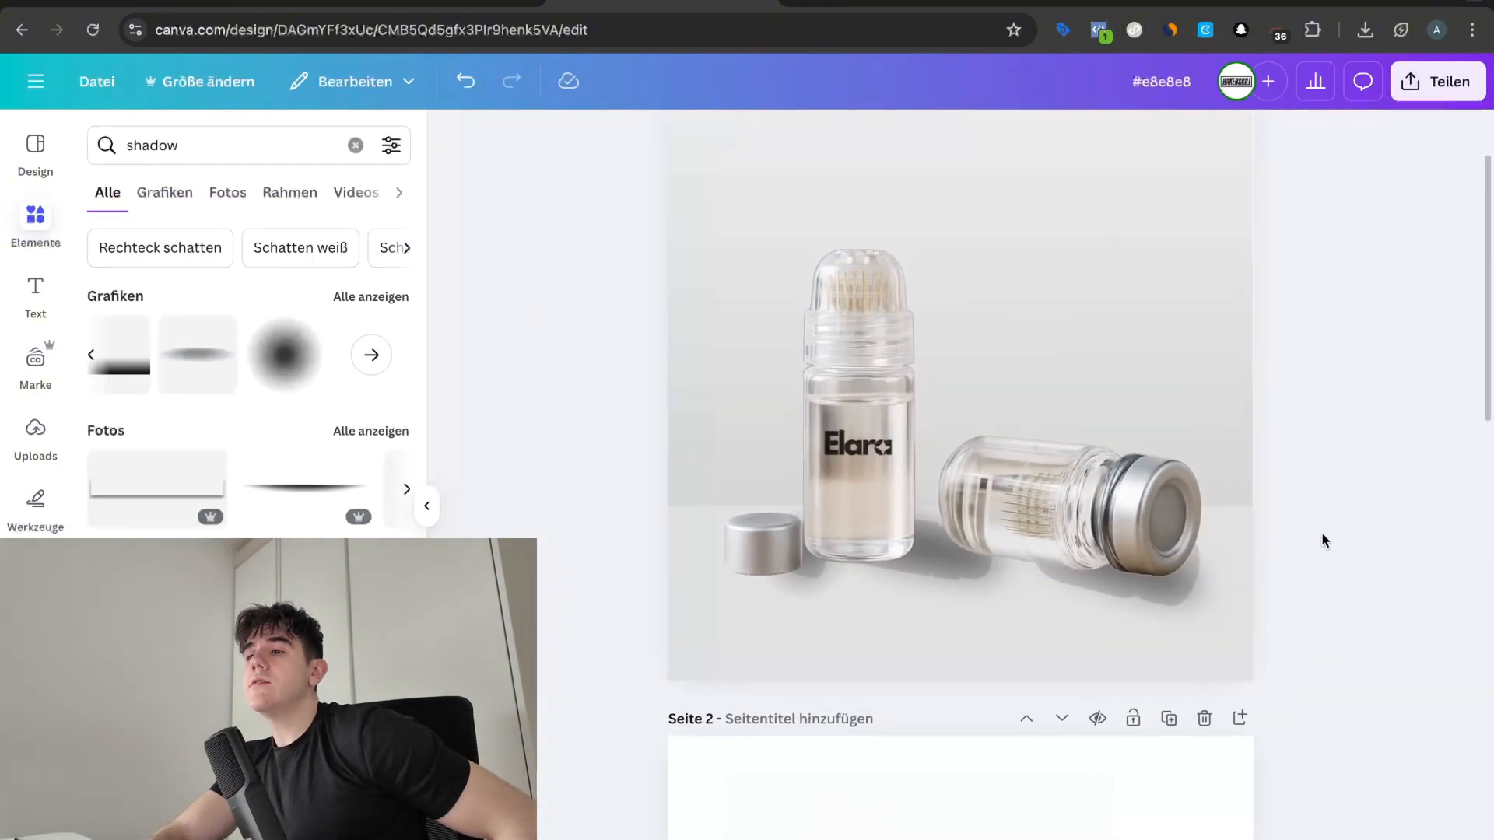
scroll(1324, 533, "up", 2)
scroll(1325, 536, "up", 3)
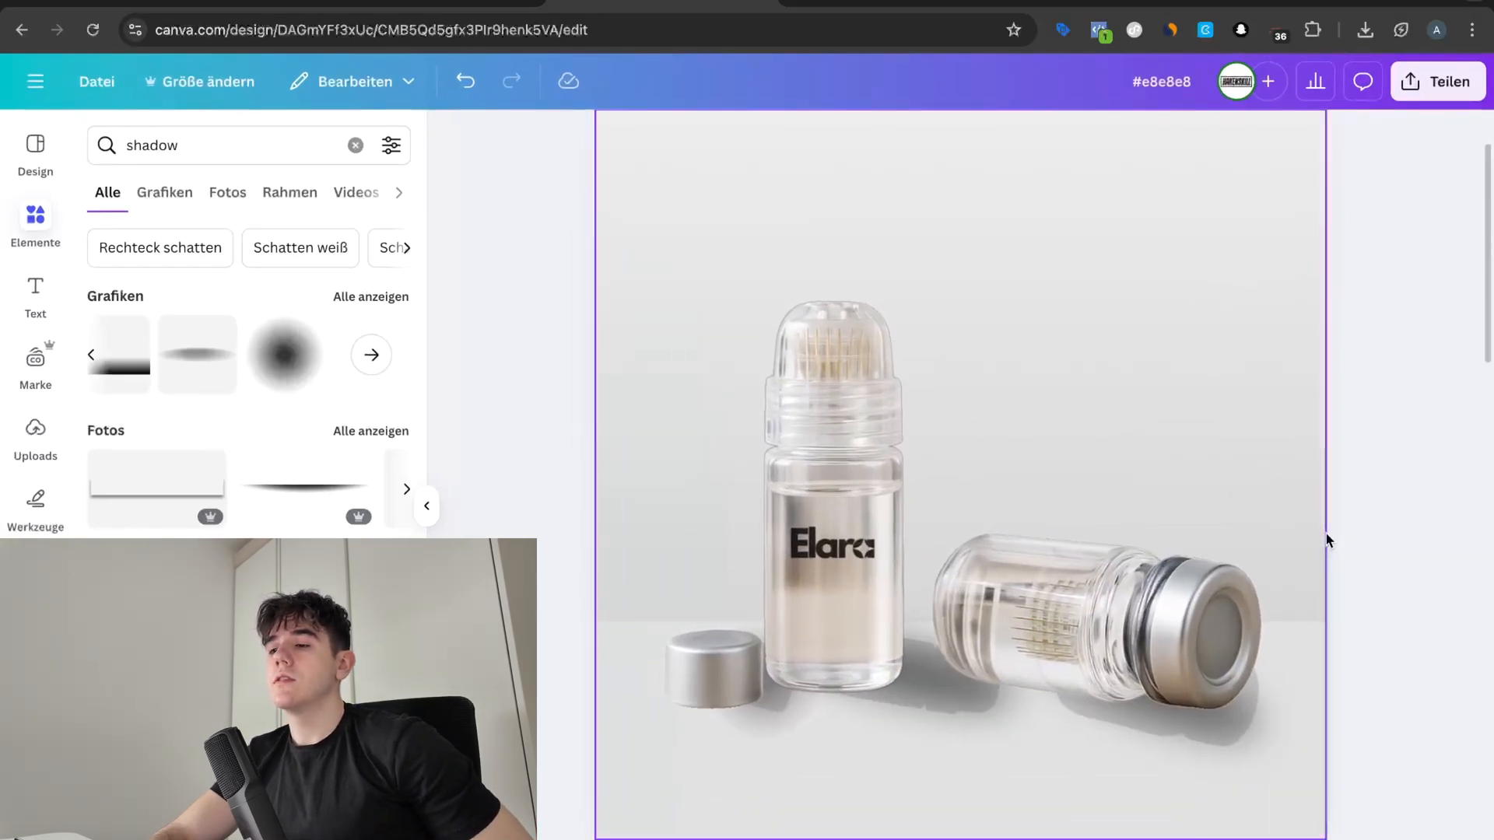
left_click_drag(1118, 648, 1174, 727)
left_click(1417, 683)
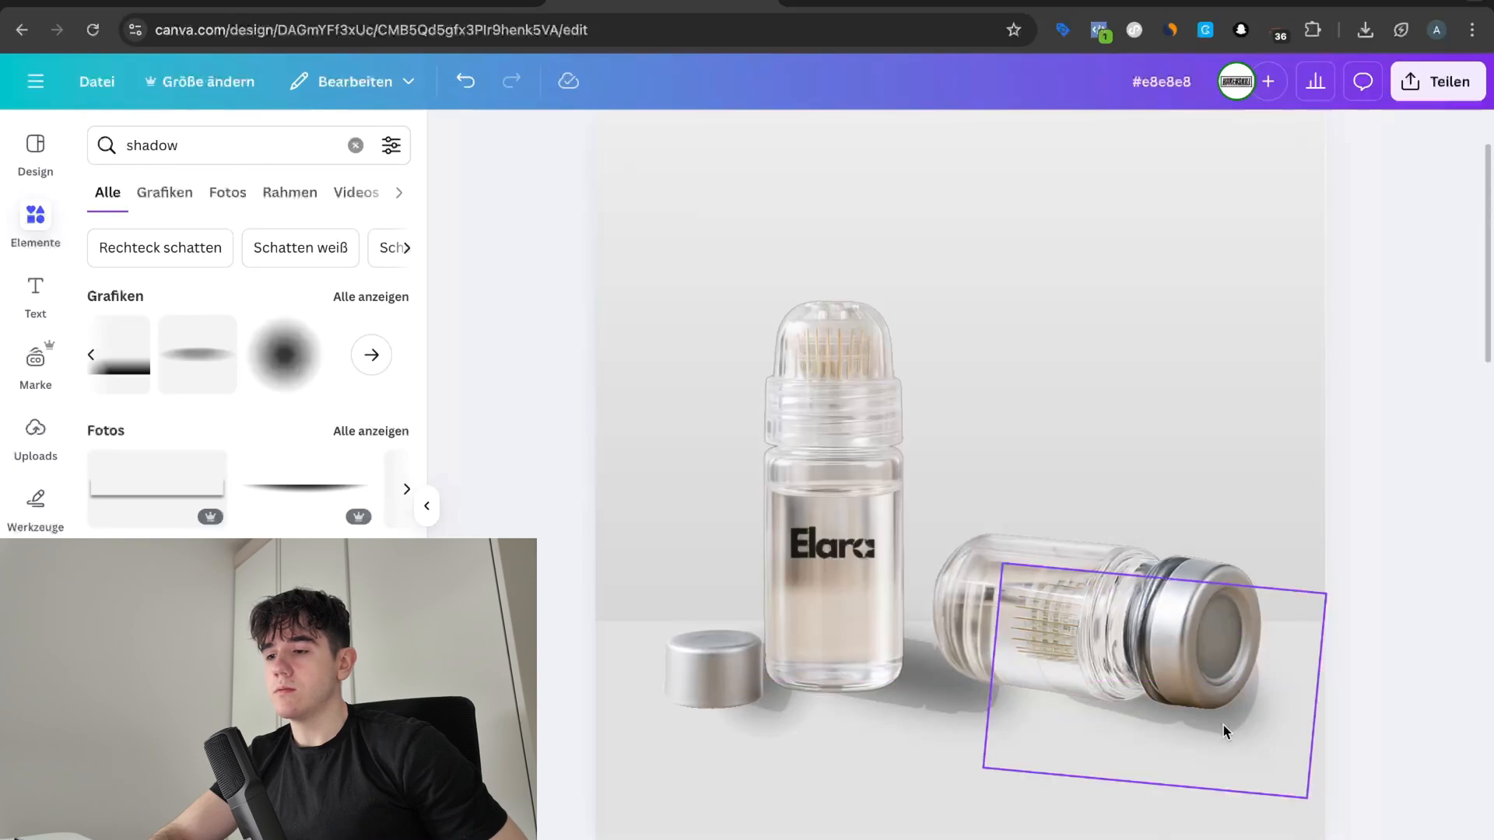
Step: Nudge the angled shadow group beneath the upright bottle slightly upward and toward the lying bottle
left_click_drag(1043, 741, 917, 709)
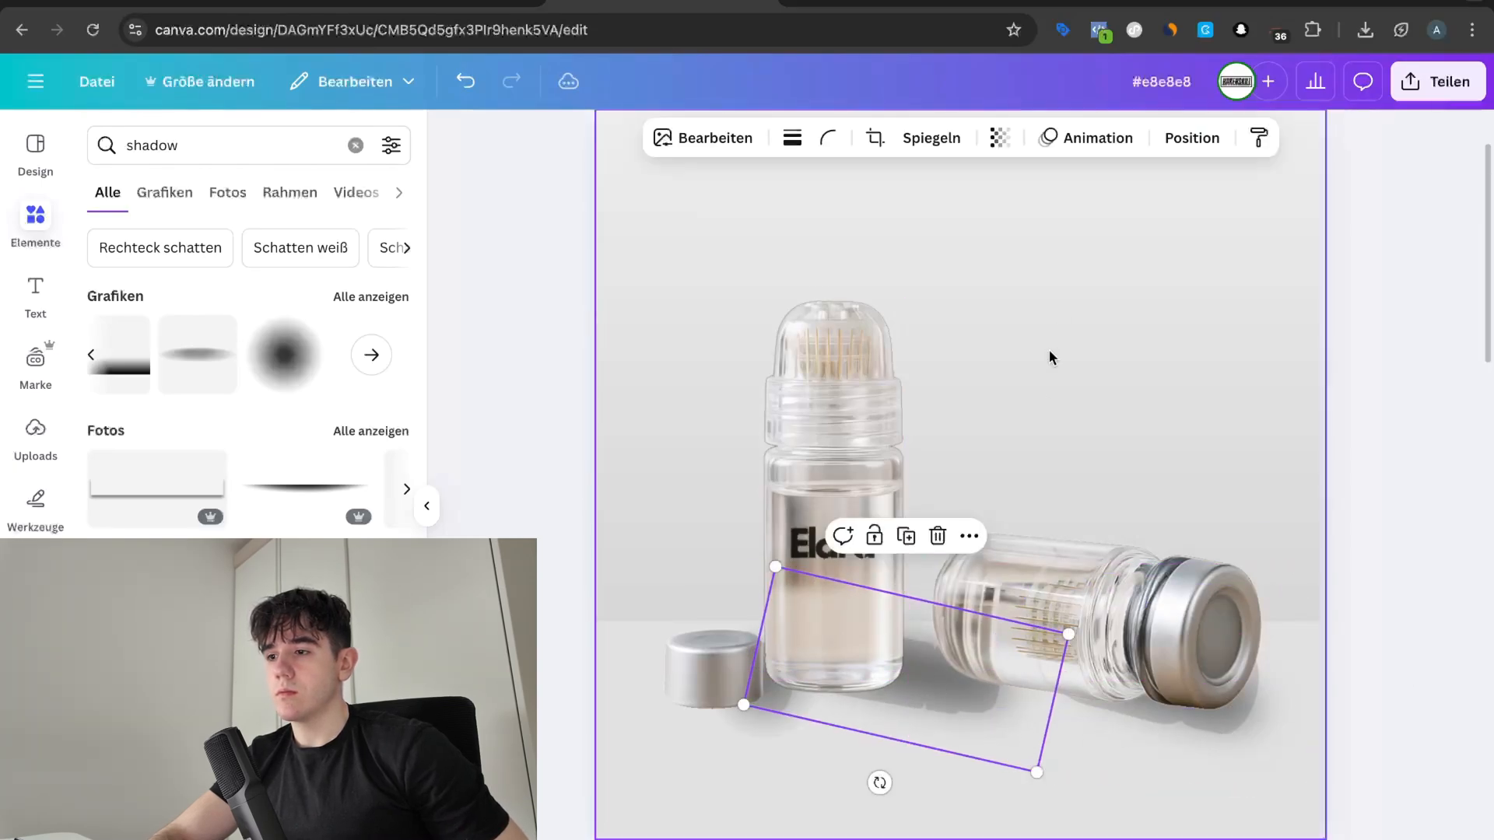
left_click(1183, 140)
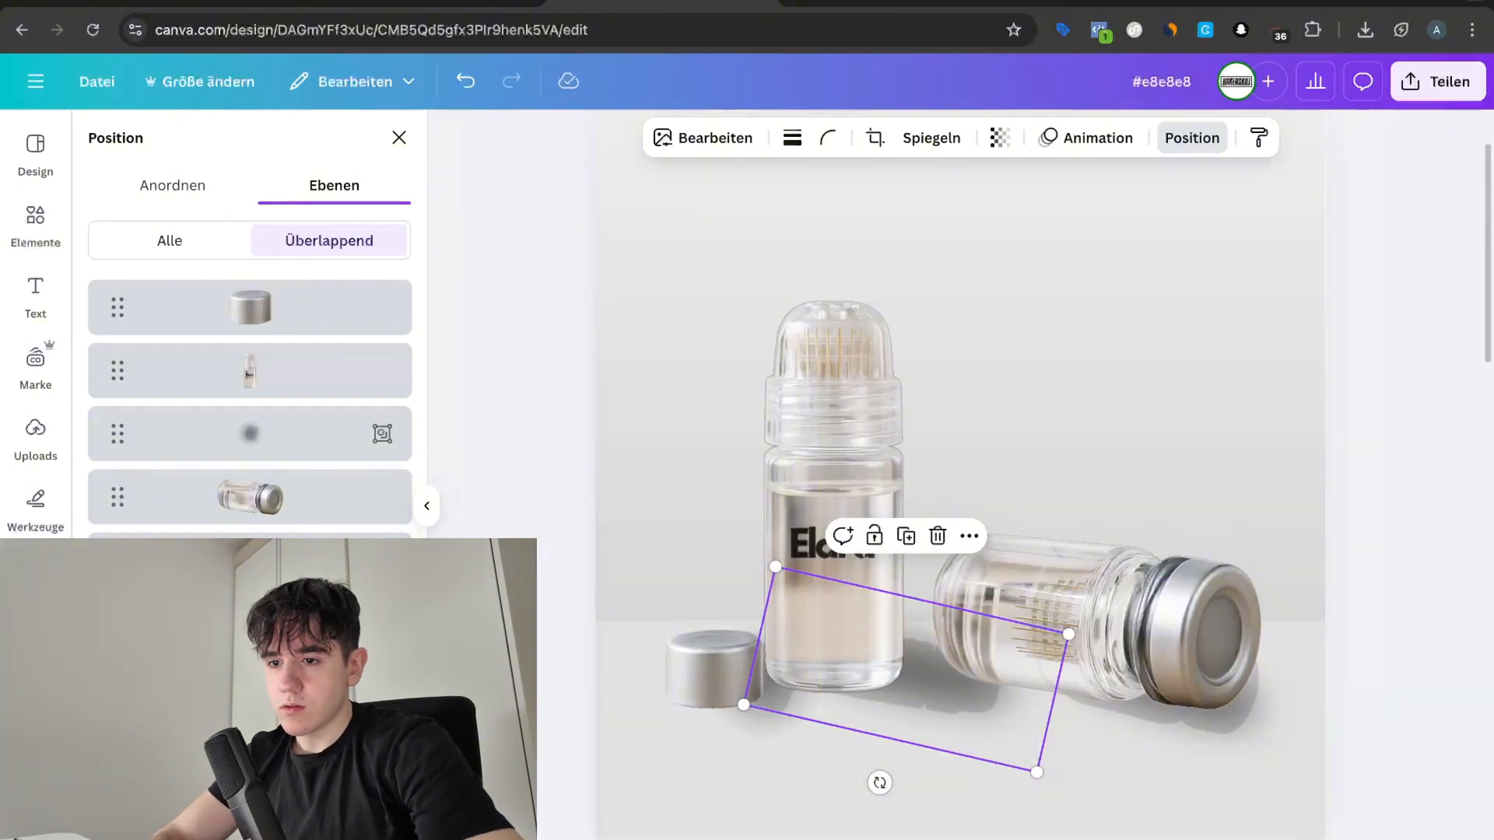
left_click(922, 698, "shift")
left_click(873, 531)
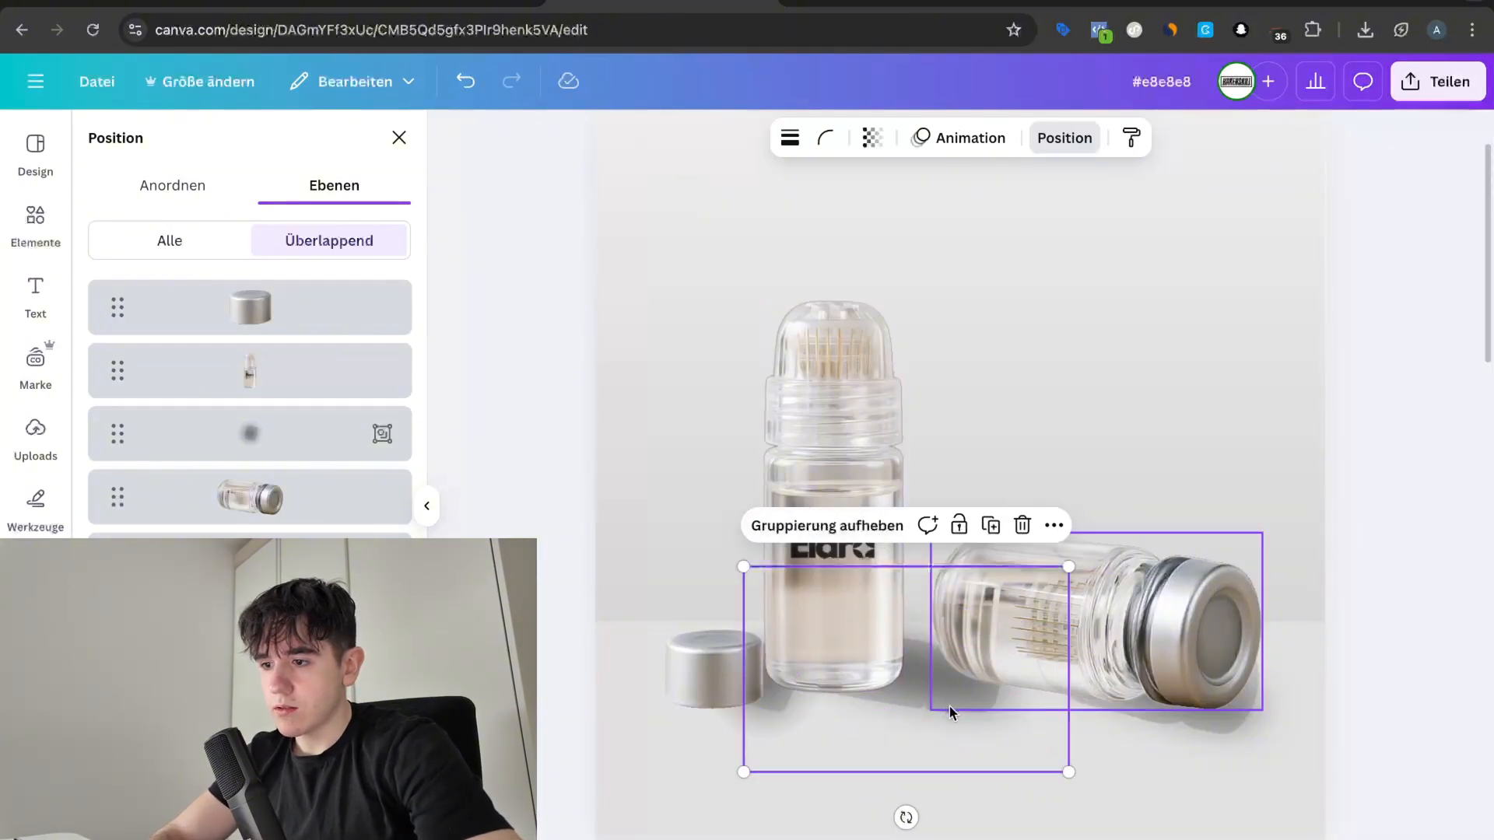
left_click_drag(927, 706, 932, 700)
left_click(932, 700)
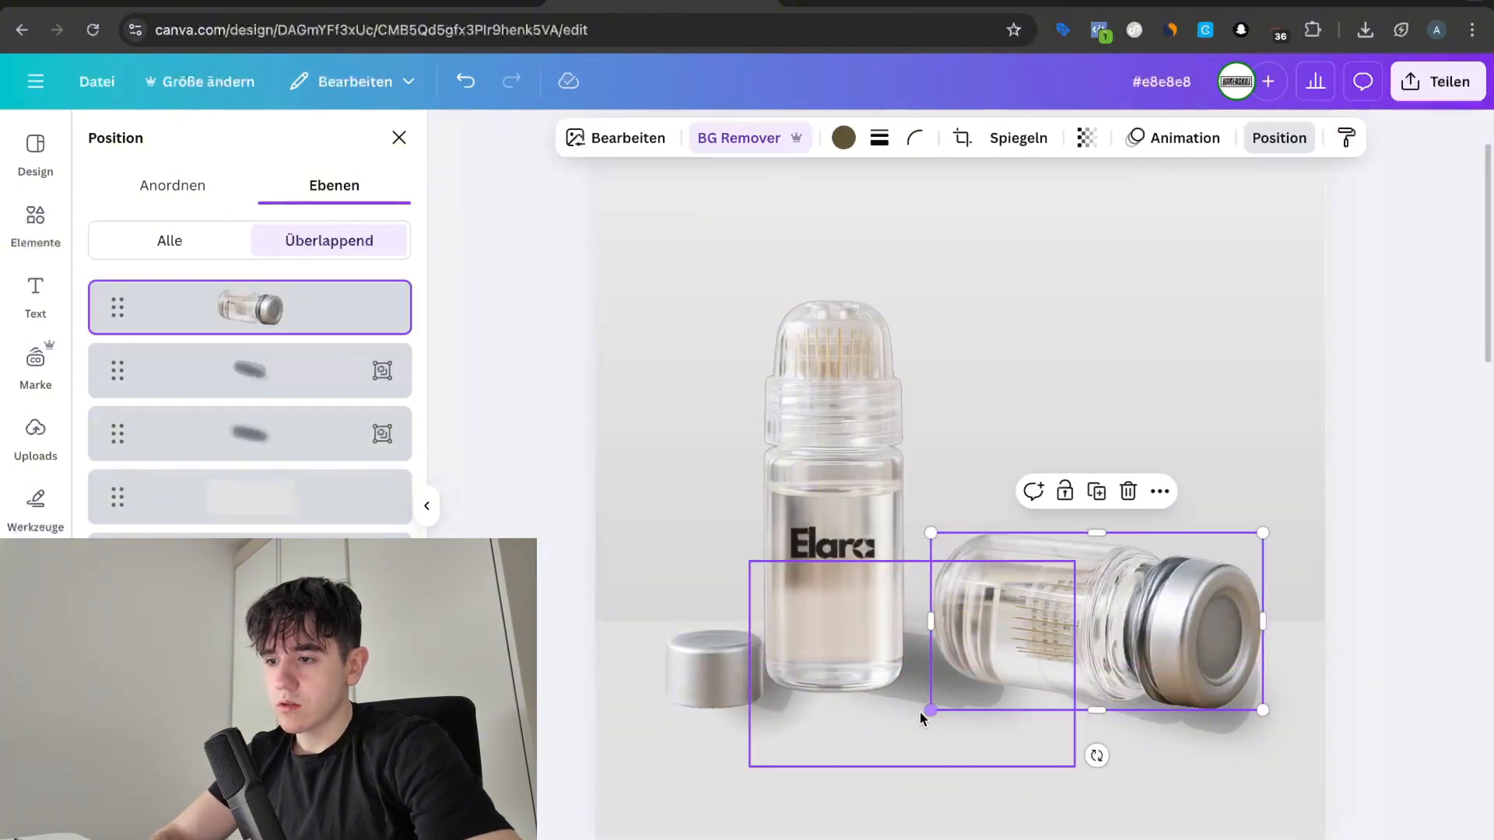
left_click(911, 705)
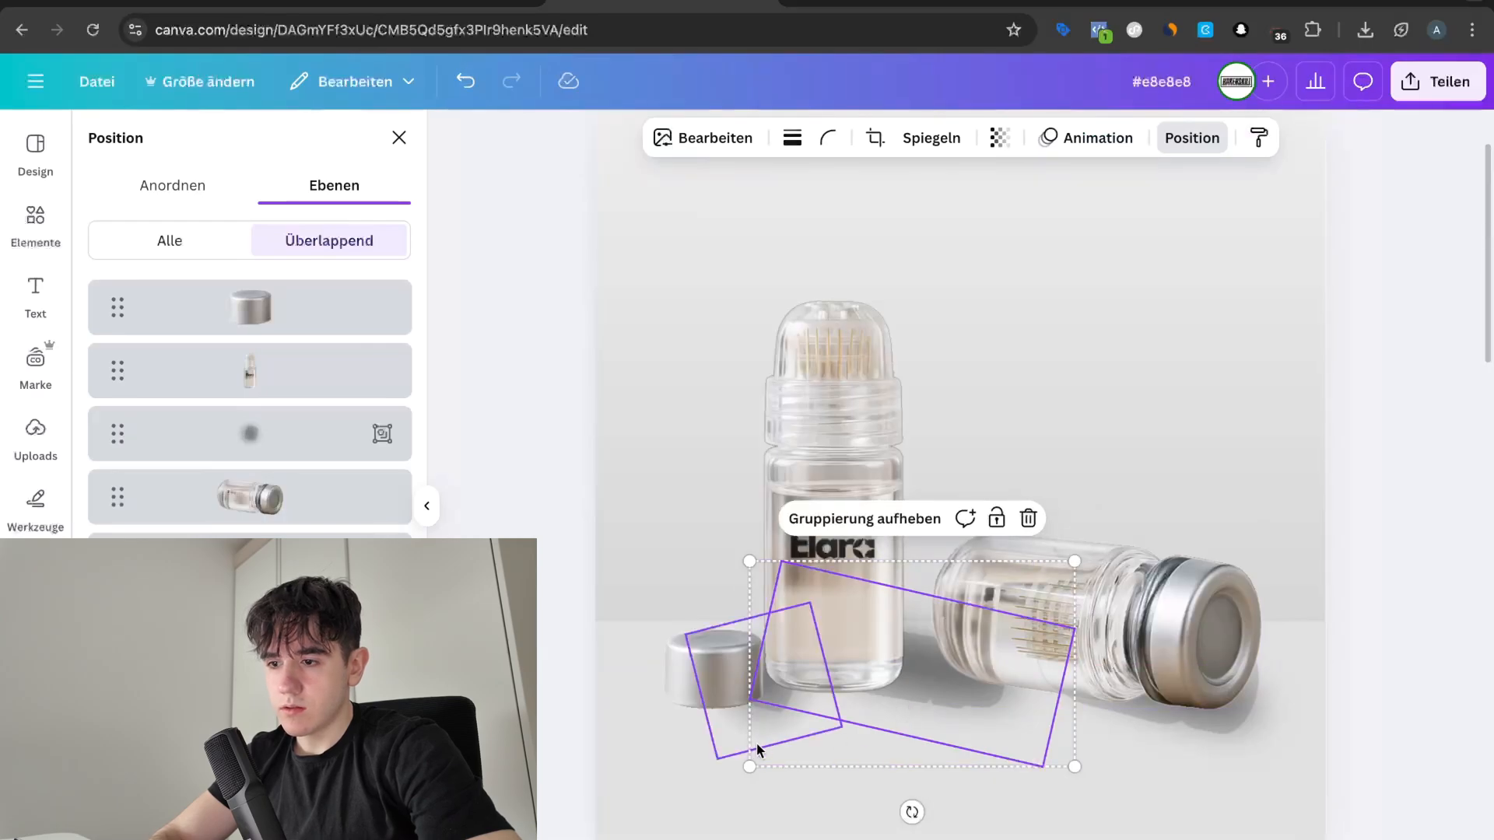
Step: Nudge the small cap's shadow group slightly down and outward, and deselect everything
left_click(754, 746)
left_click_drag(753, 721, 750, 726)
left_click(821, 778)
scroll(821, 777, "down", 5)
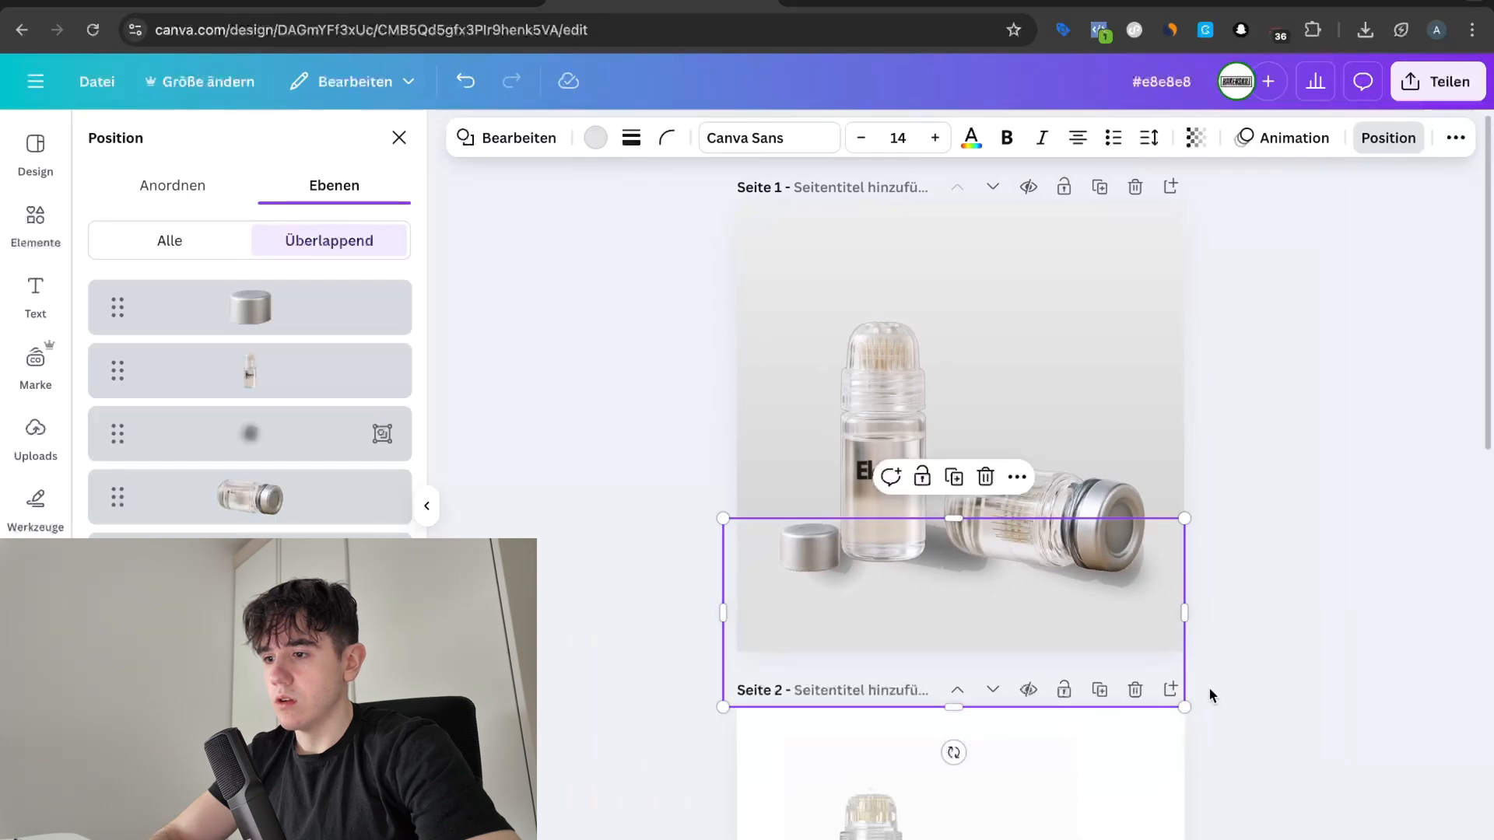
left_click(1208, 693)
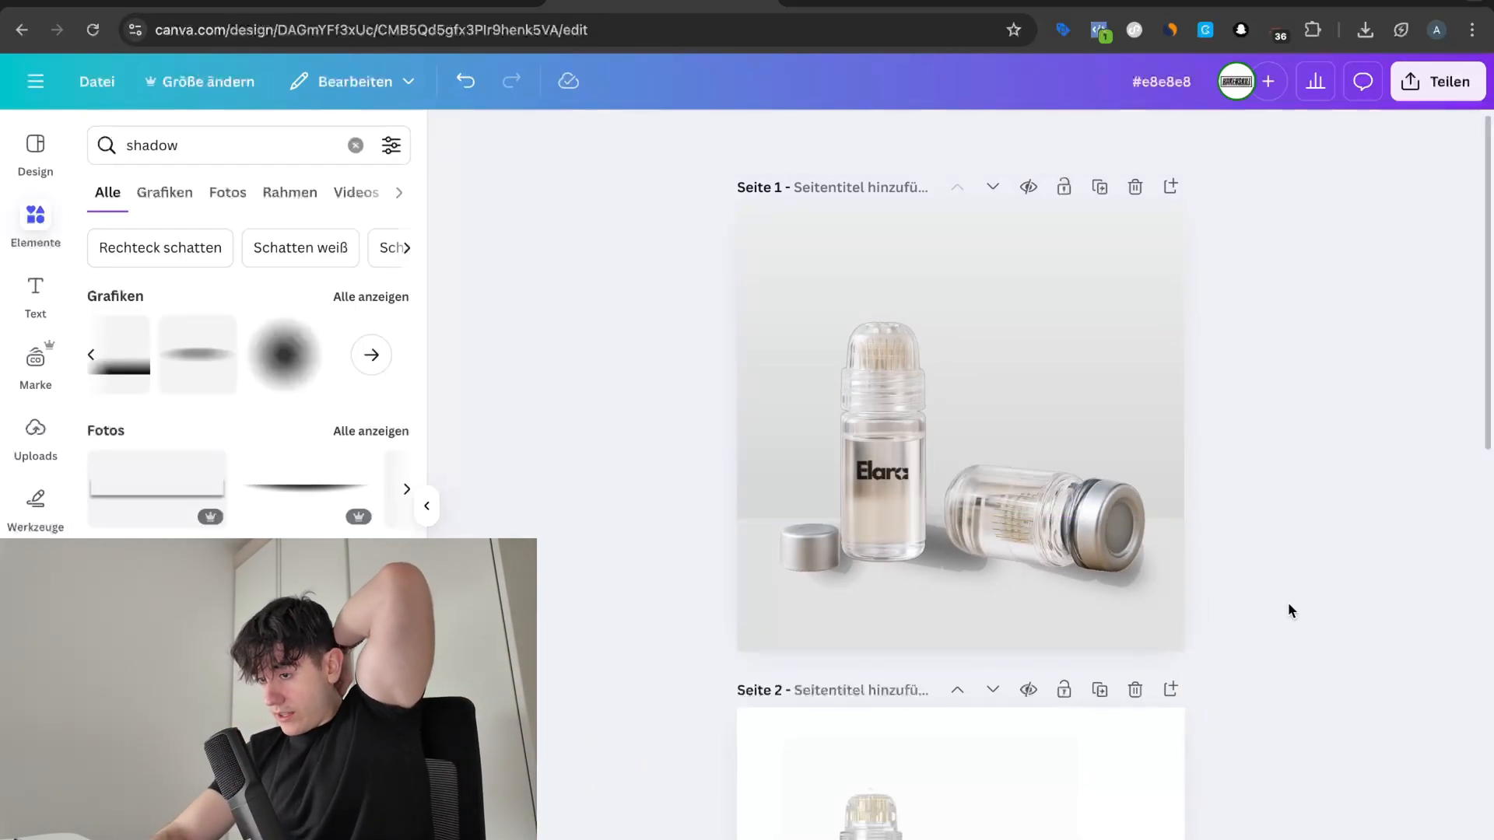
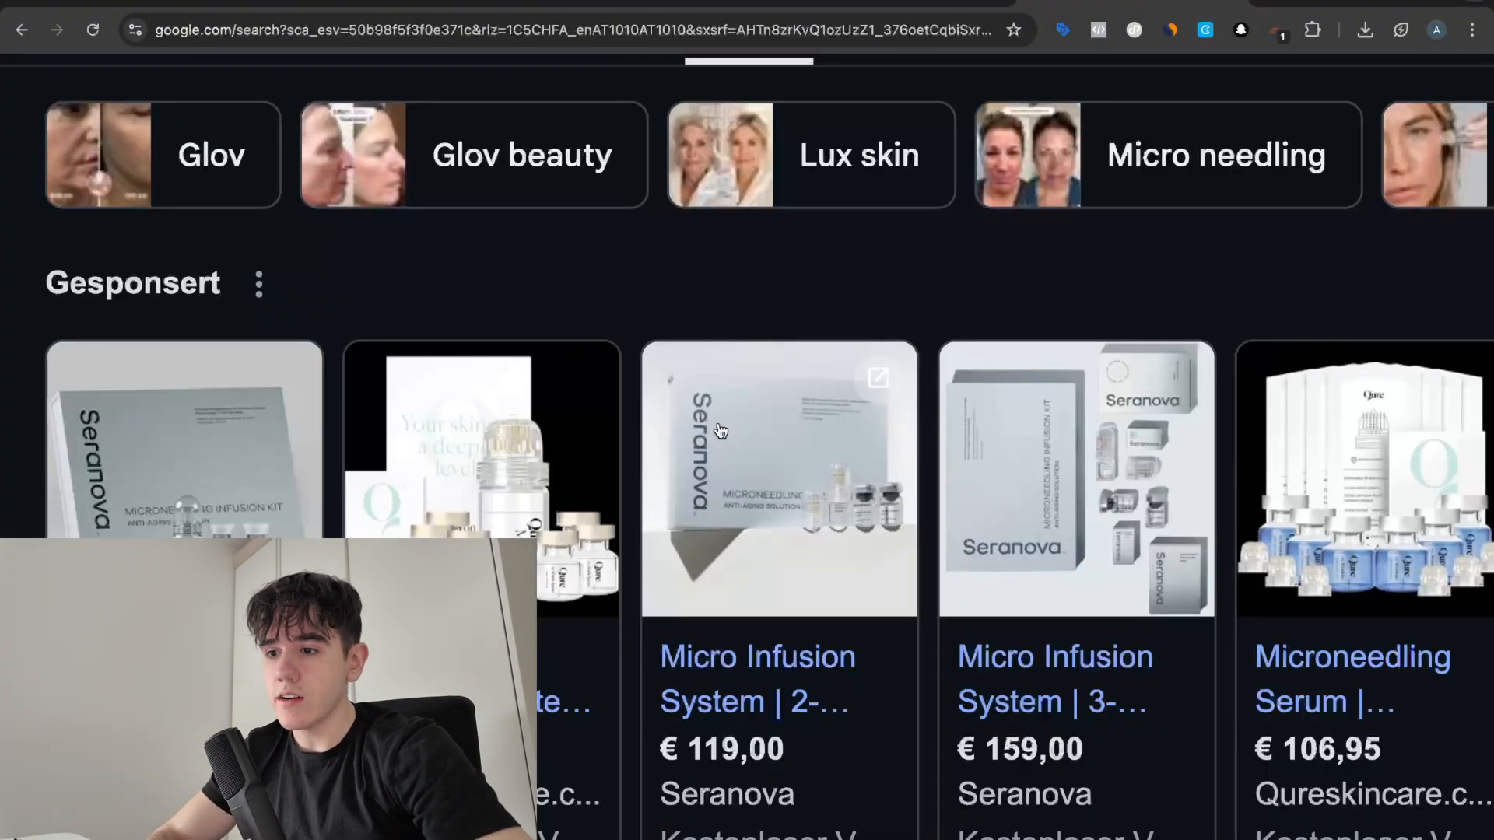
Step: Compare the bottle scene on page 1 with the Google reference photos and the bottle design on page 2
key("ctrl+minus")
key("ctrl+minus")
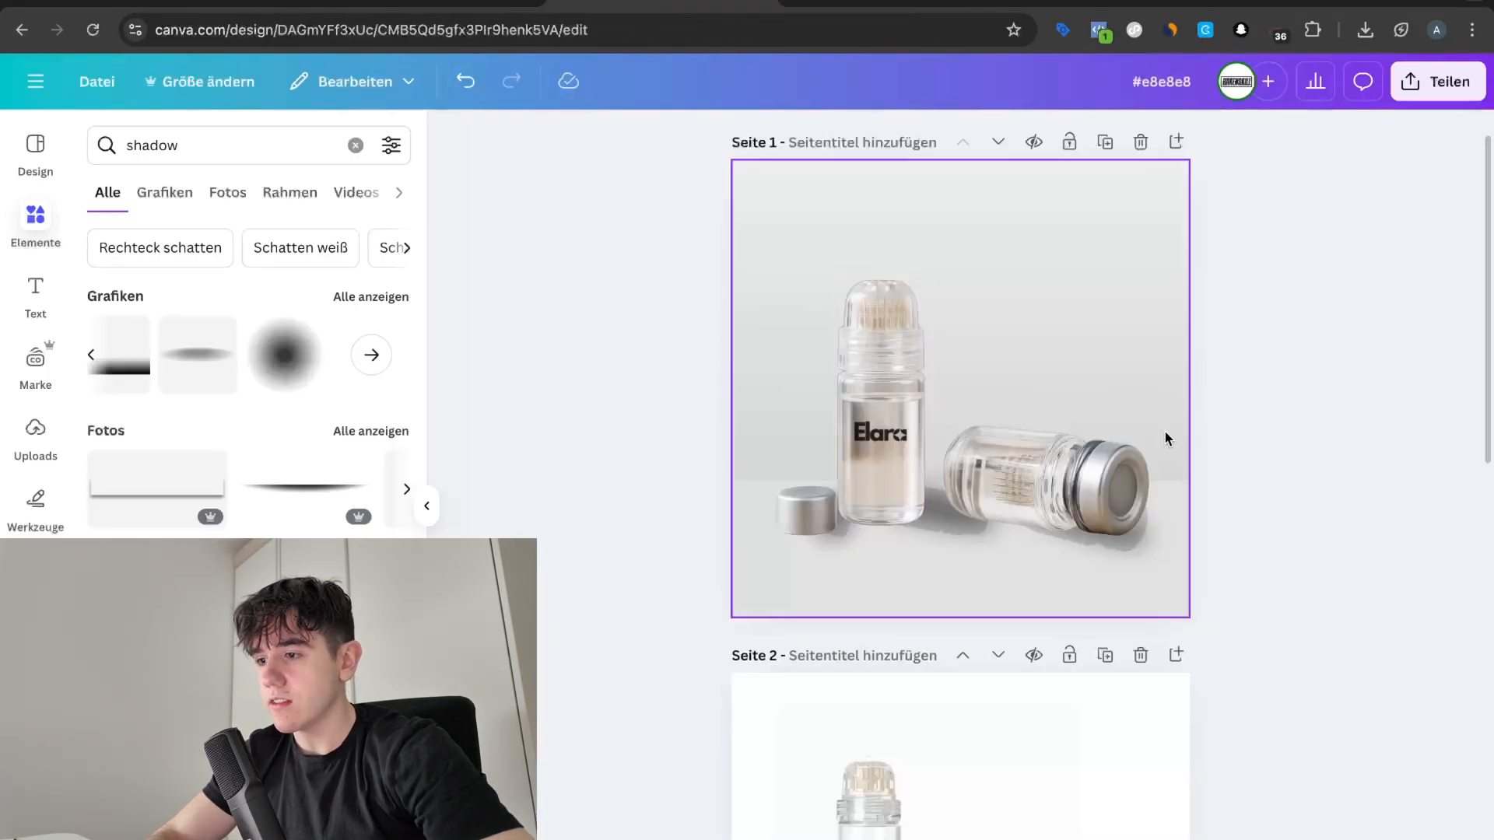
left_click(1167, 432)
left_click(1253, 419)
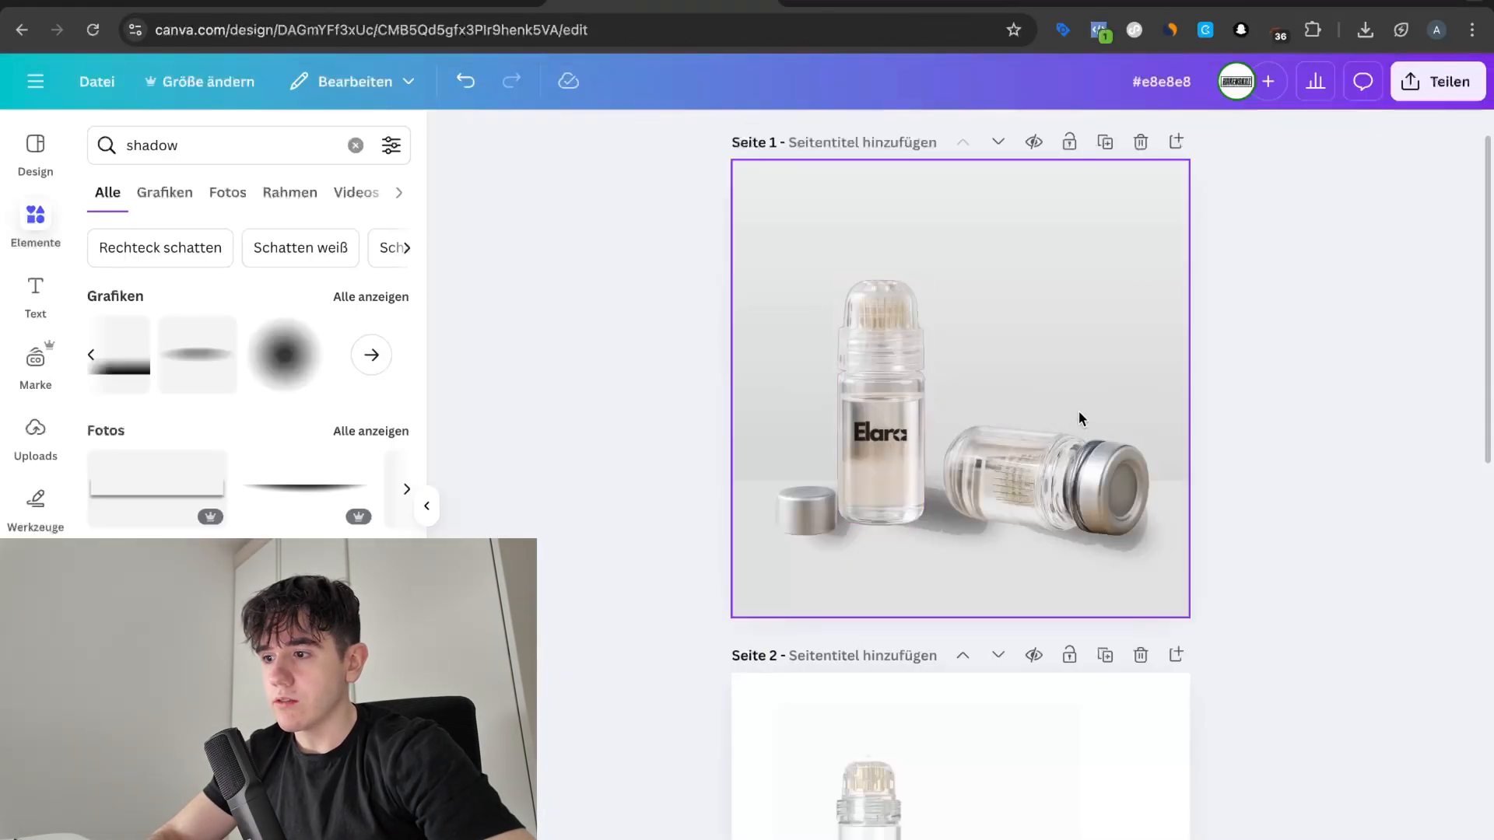
scroll(887, 479, "down", 3)
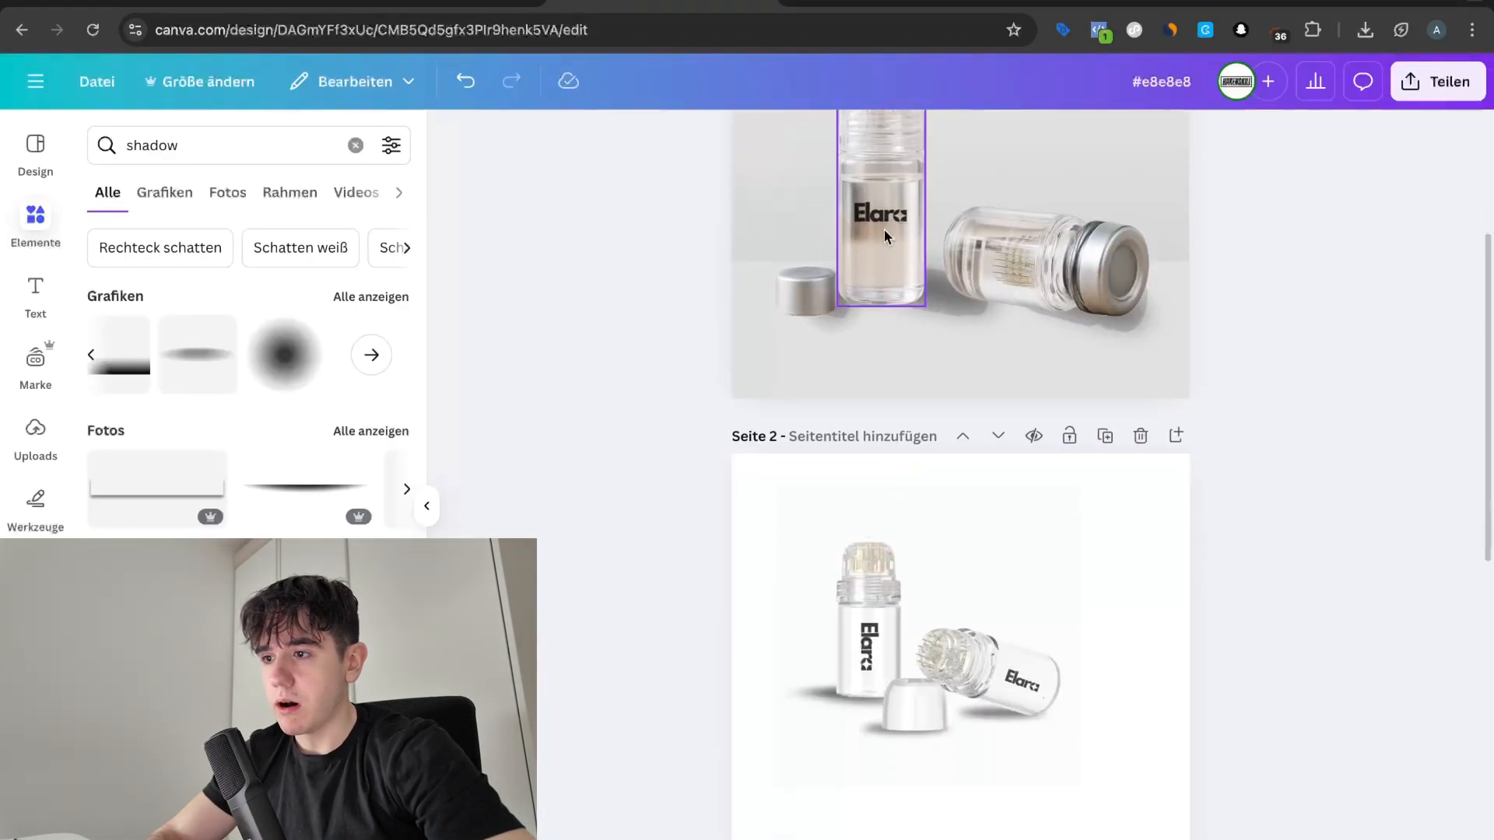
scroll(894, 436, "up", 3)
scroll(898, 483, "up", 2)
Step: Open the upright bottle's image editing, examine the Seranova photos in the Google image results, and return to Canva
left_click(866, 485)
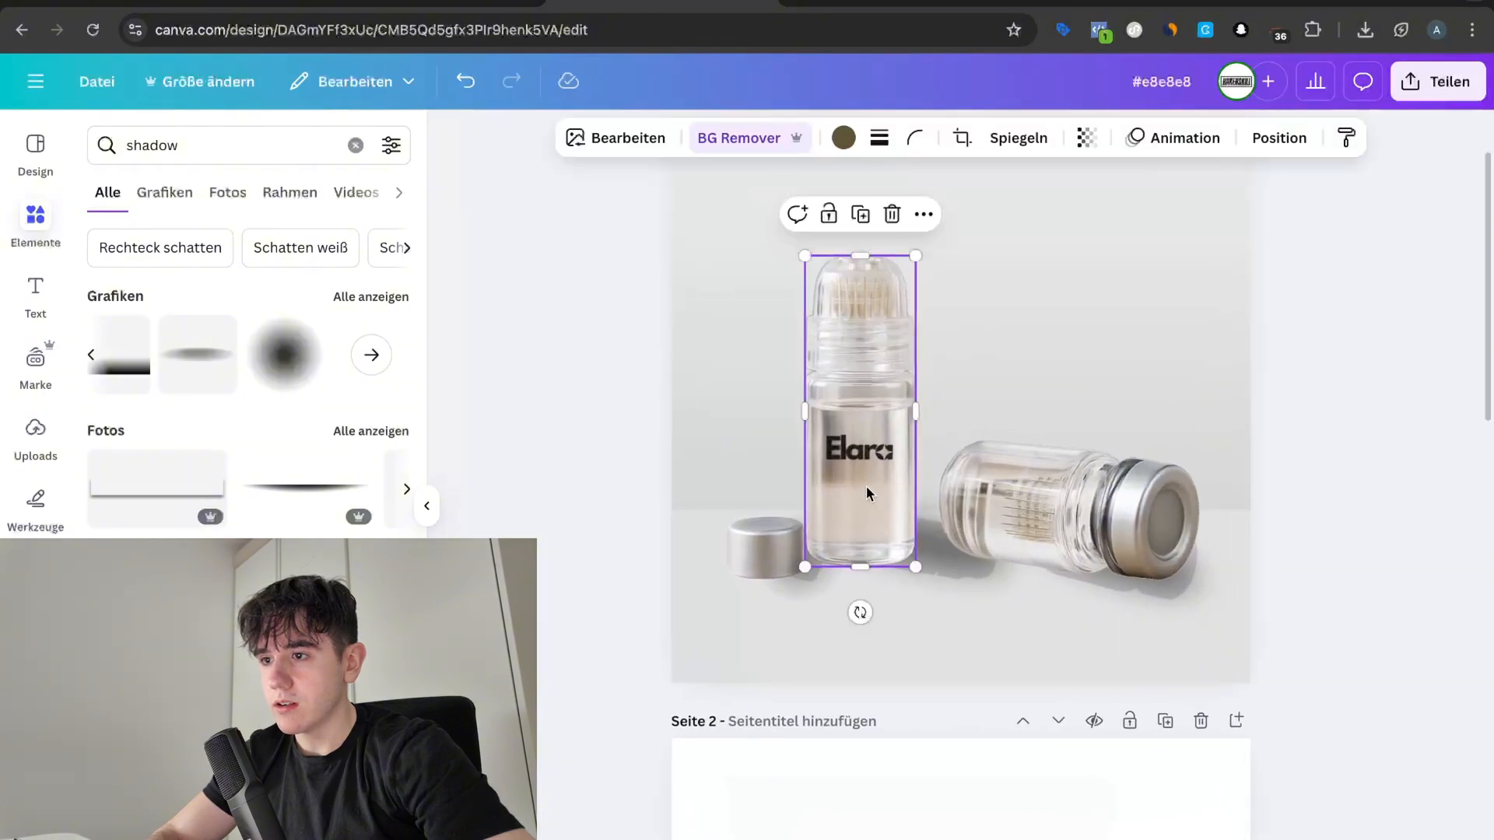
left_click(632, 141)
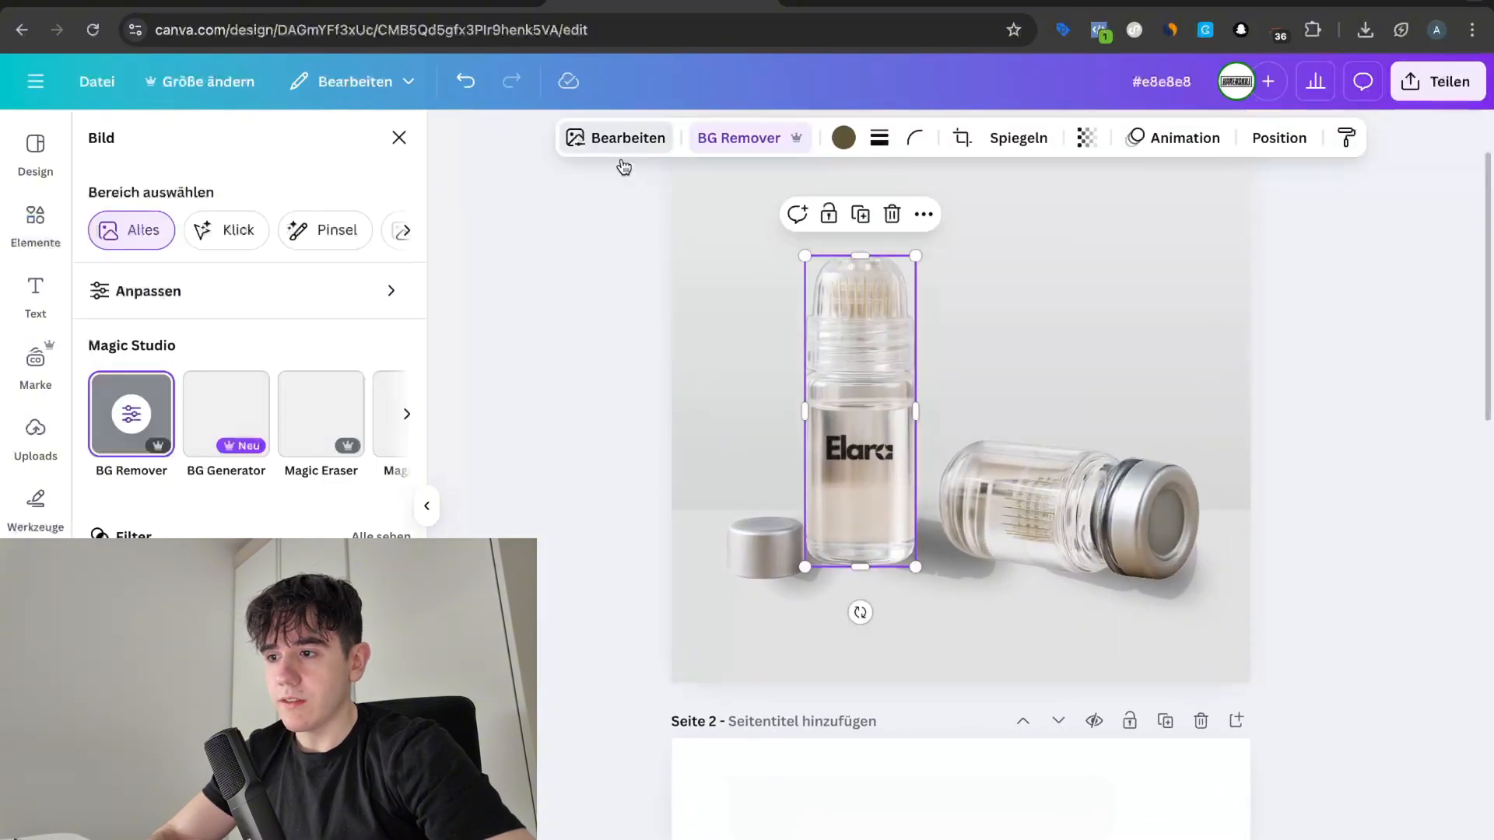
left_click(1204, 4)
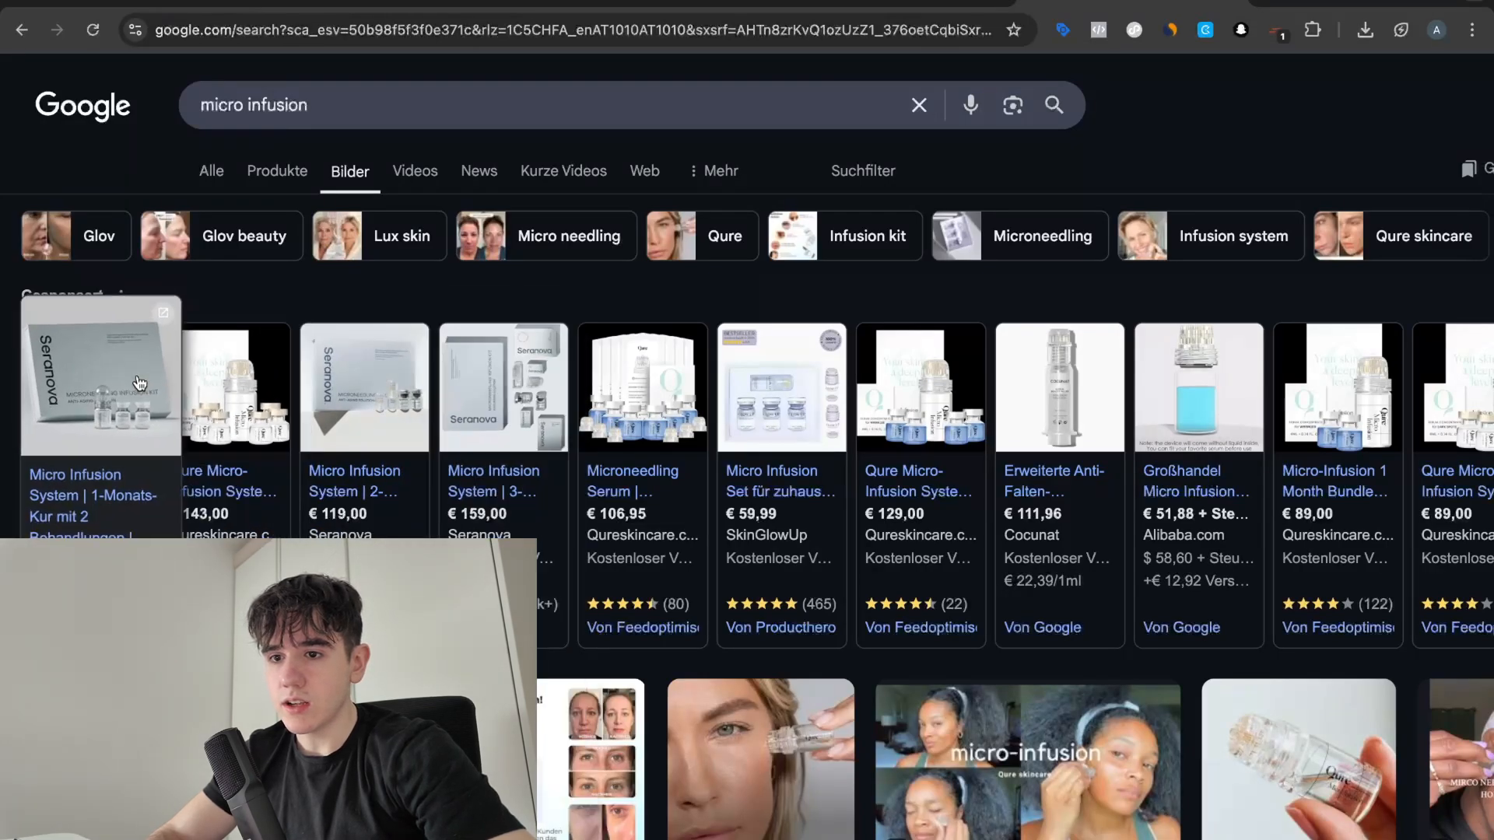
scroll(136, 384, "up", 5)
scroll(140, 383, "left", 3)
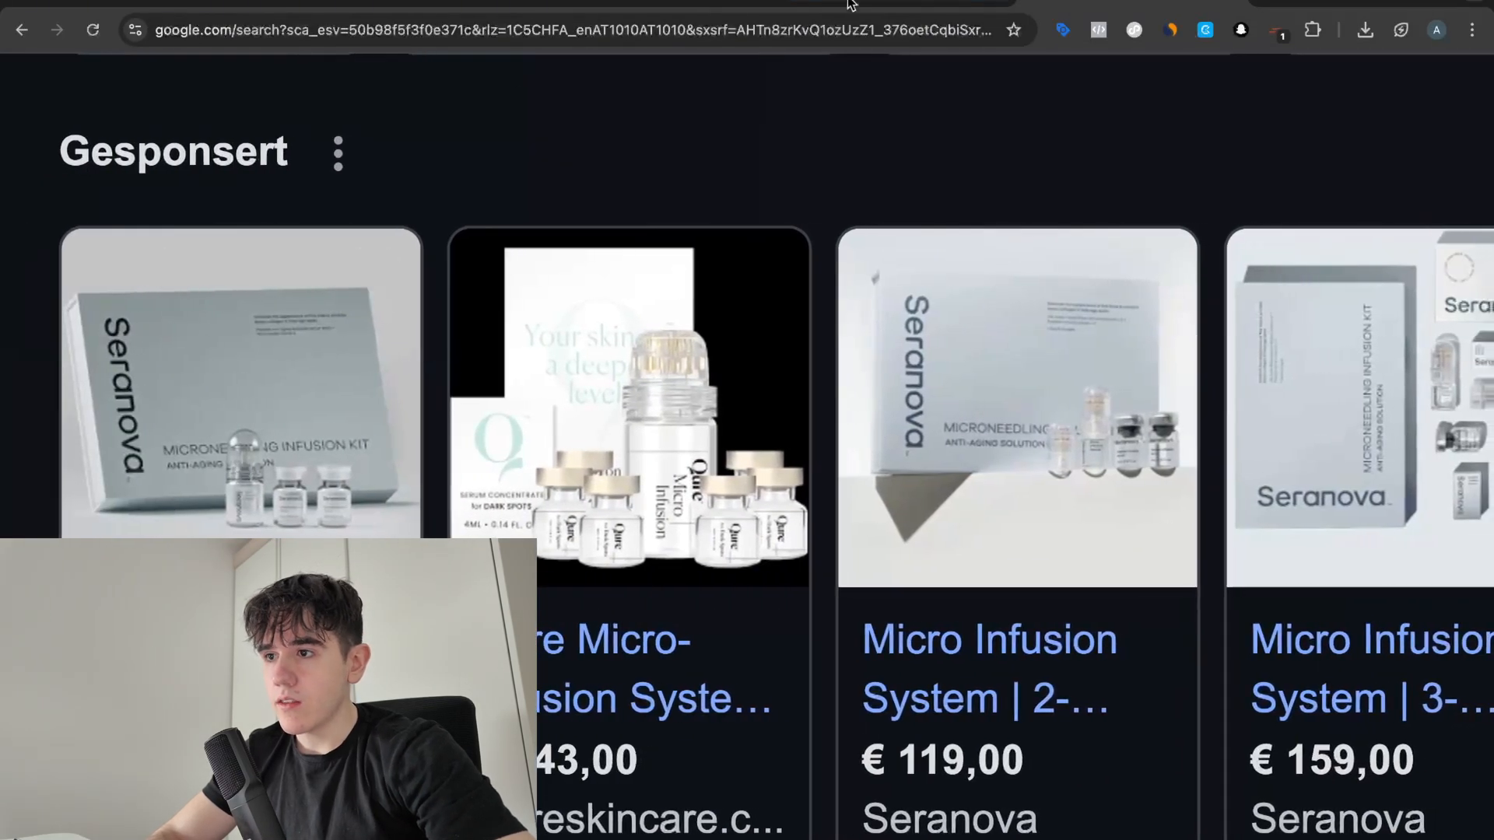
left_click(883, 6)
left_click(784, 190)
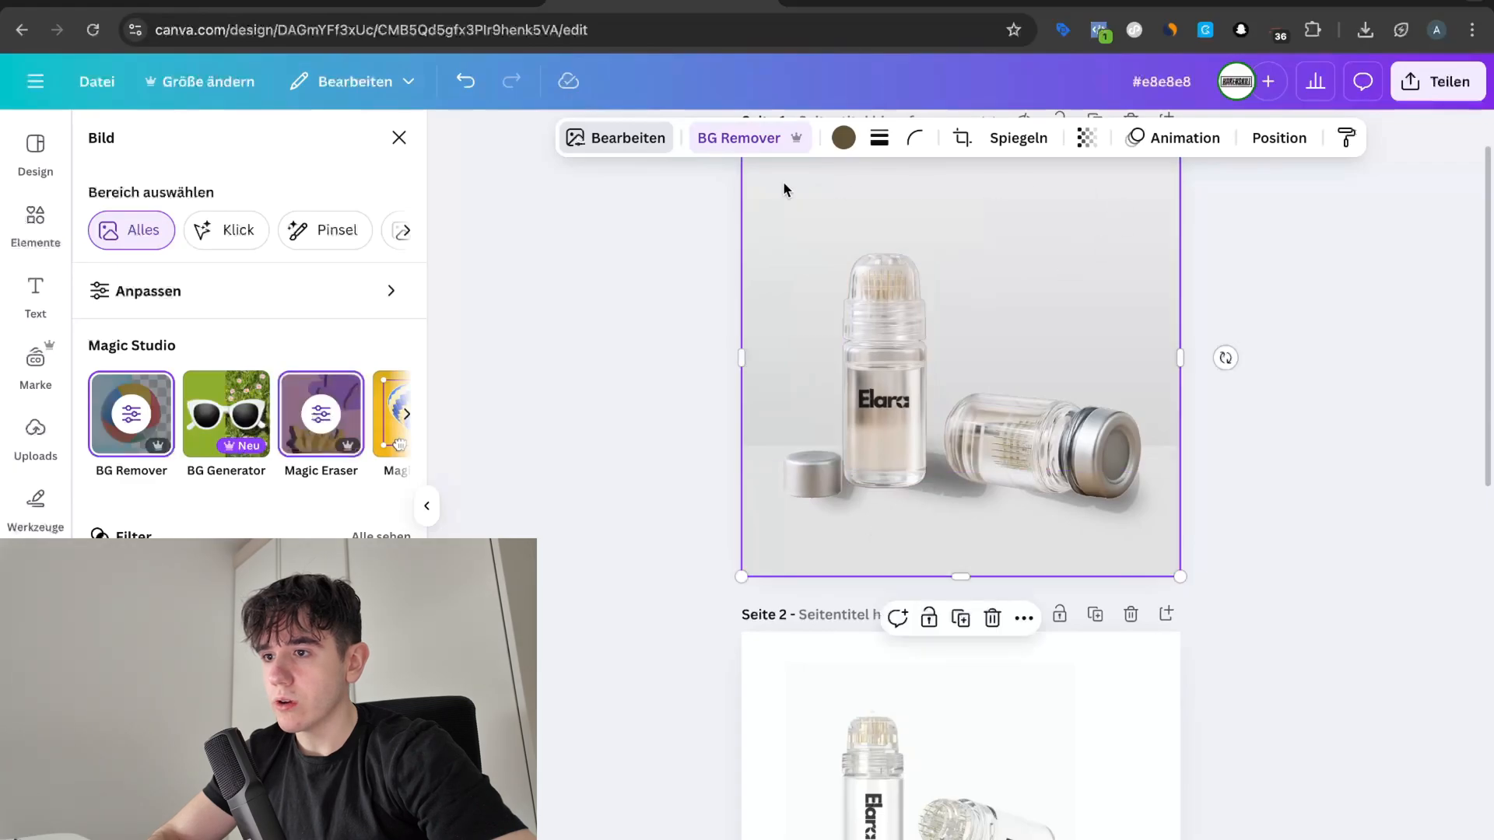
Step: Lower the saturation (Sättigung) of the upright Elara bottle to neutralise its warm tint
left_click(872, 379)
left_click(630, 137)
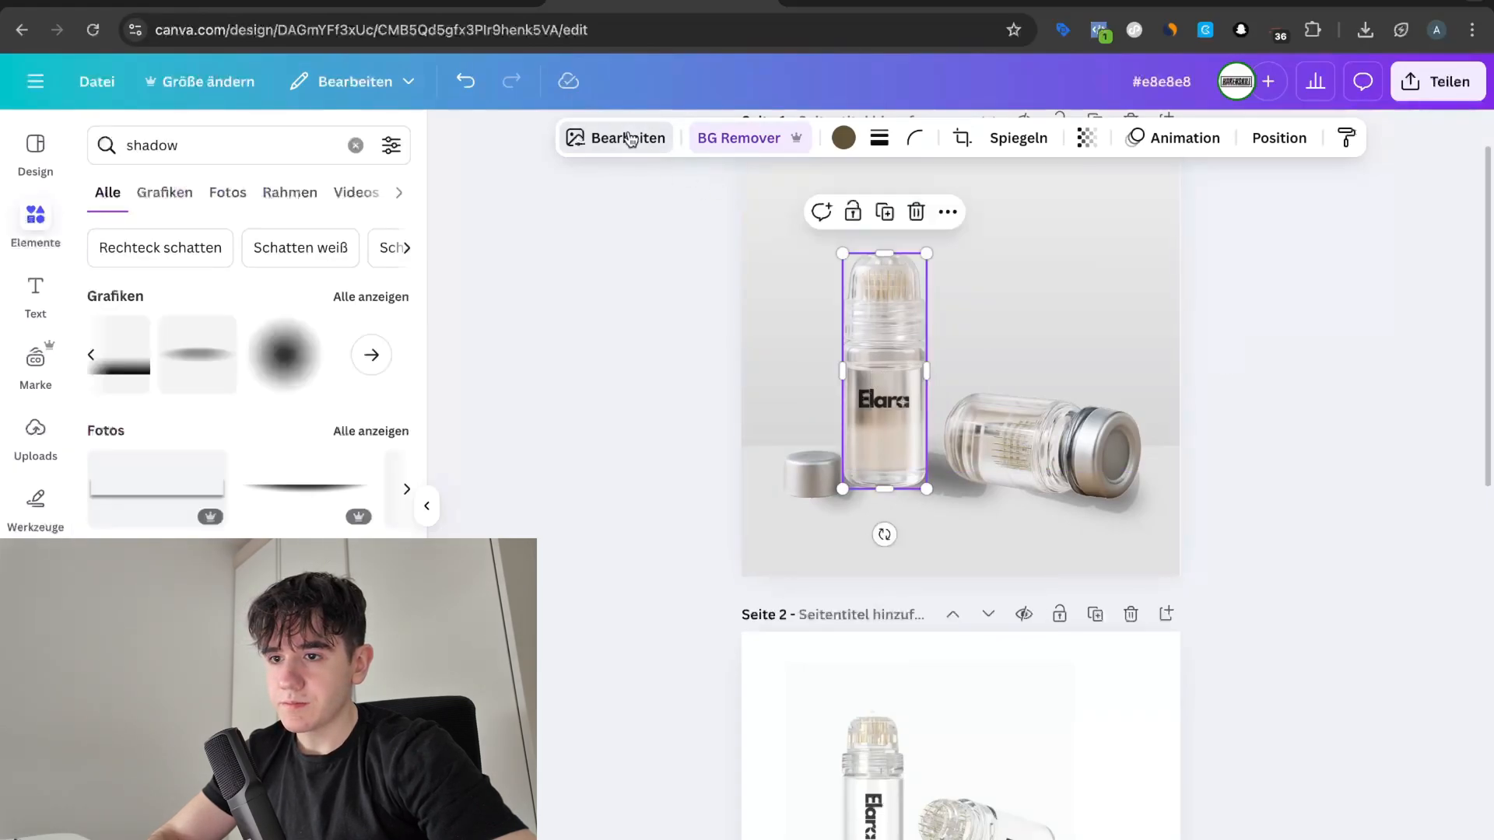
left_click(630, 138)
left_click(330, 289)
scroll(243, 505, "down", 5)
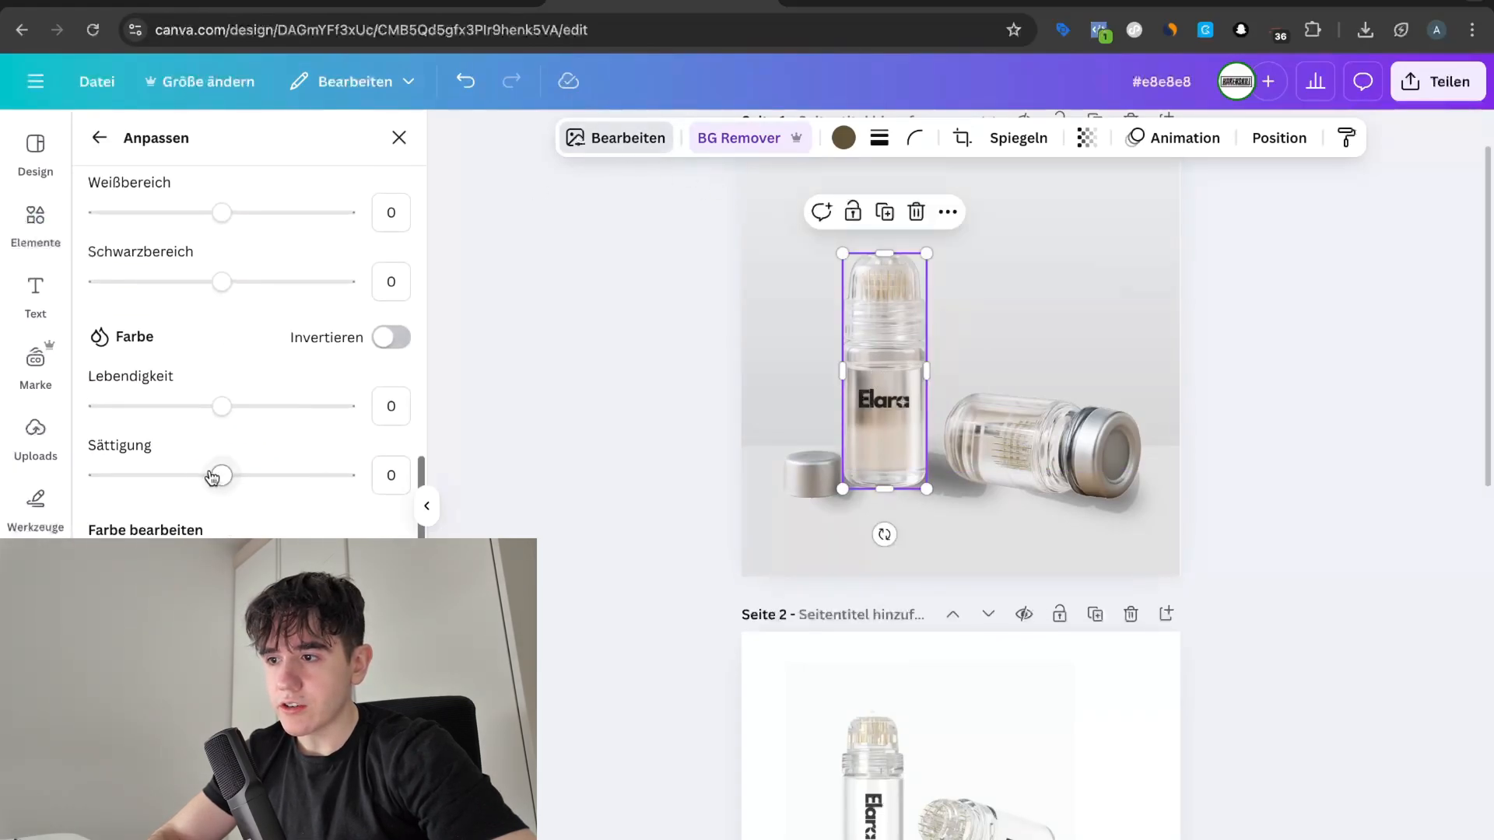
left_click_drag(212, 477, 131, 480)
Step: Lower the saturation (Sättigung) of the lying bottle to match the upright one, and deselect it
left_click(813, 471)
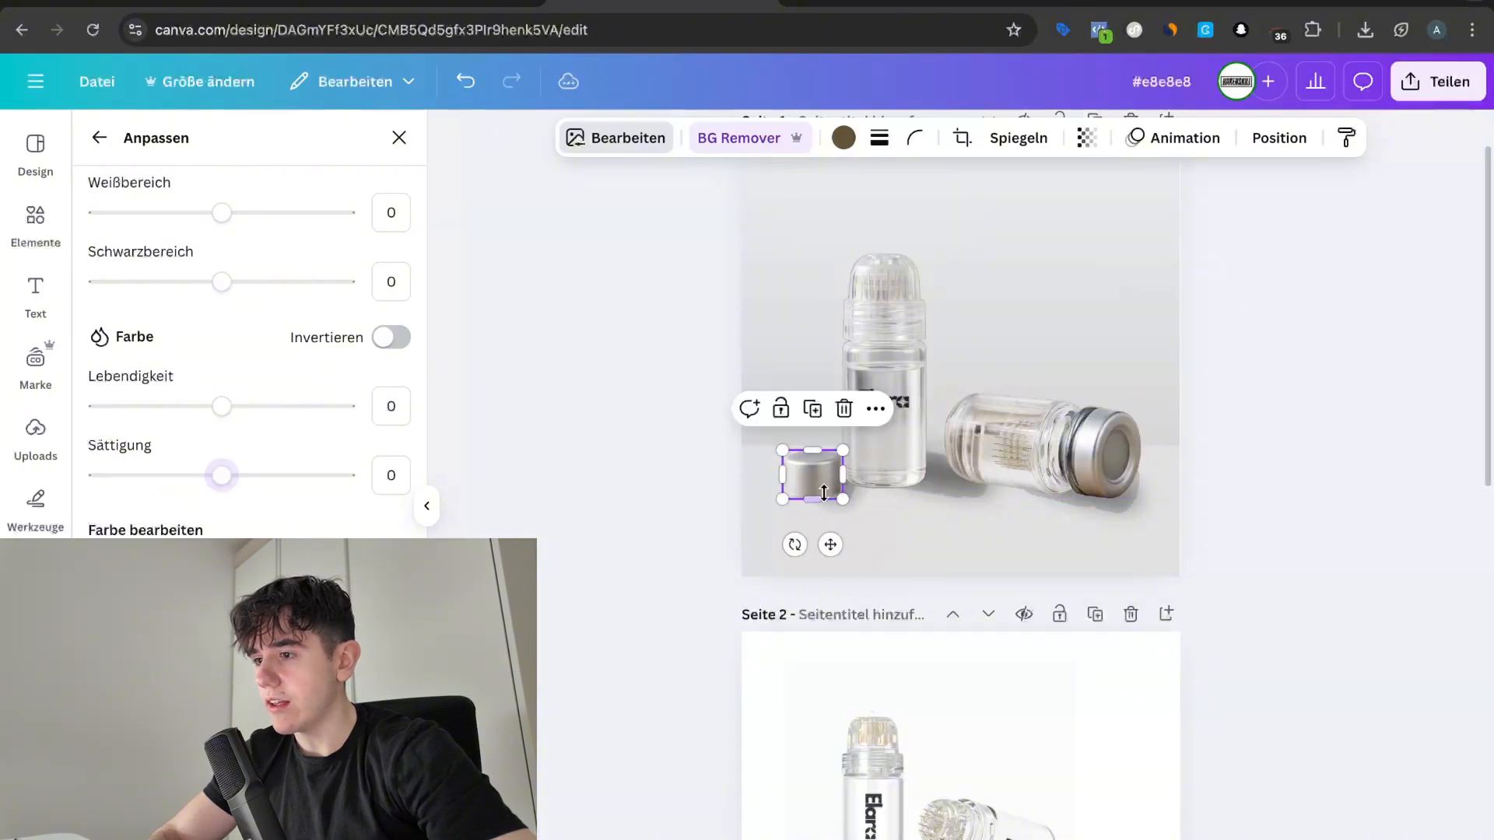
left_click(1031, 463)
scroll(1245, 482, "up", 2)
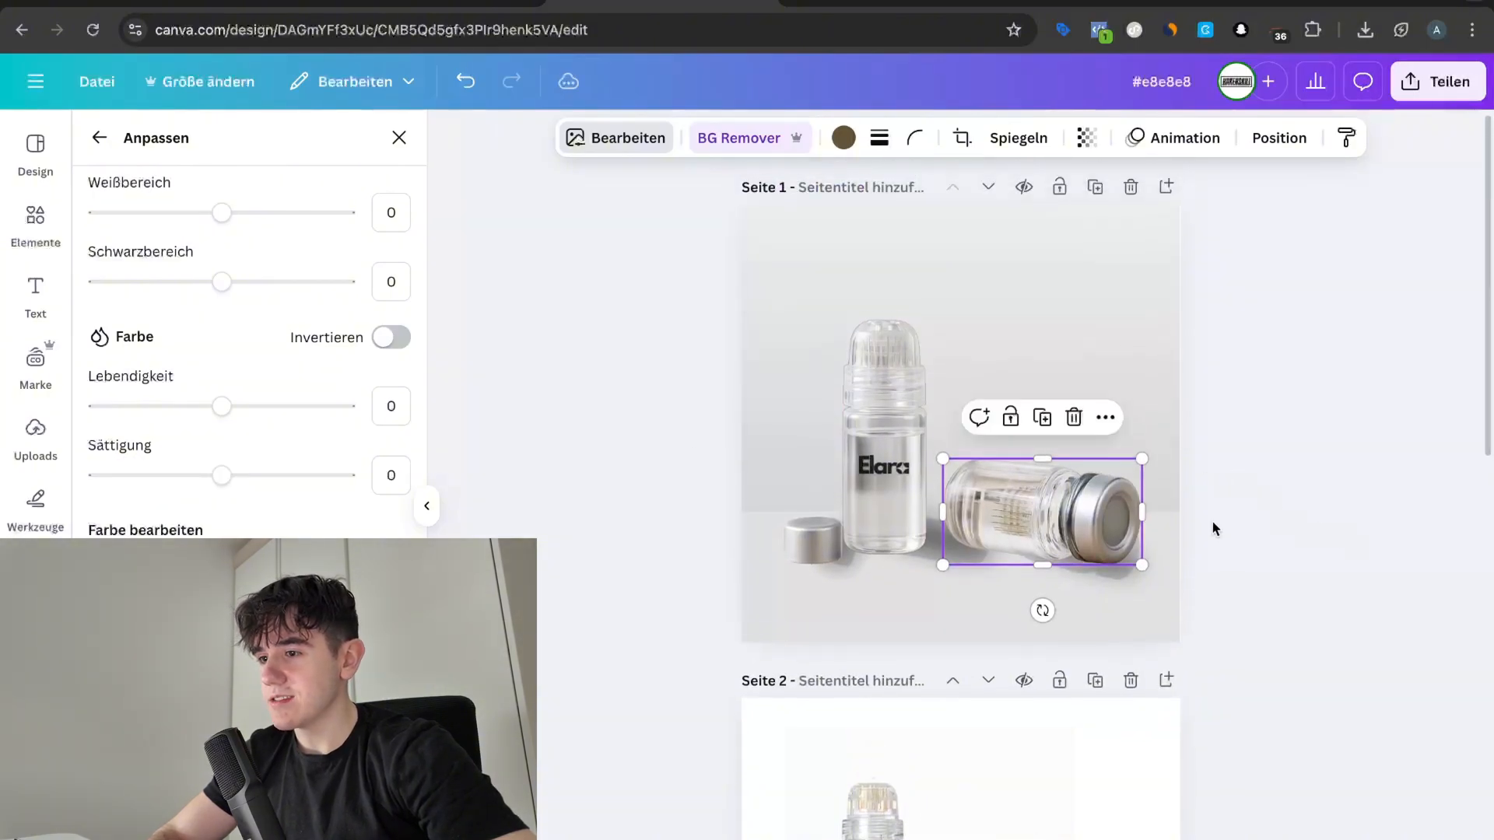
left_click_drag(221, 475, 159, 479)
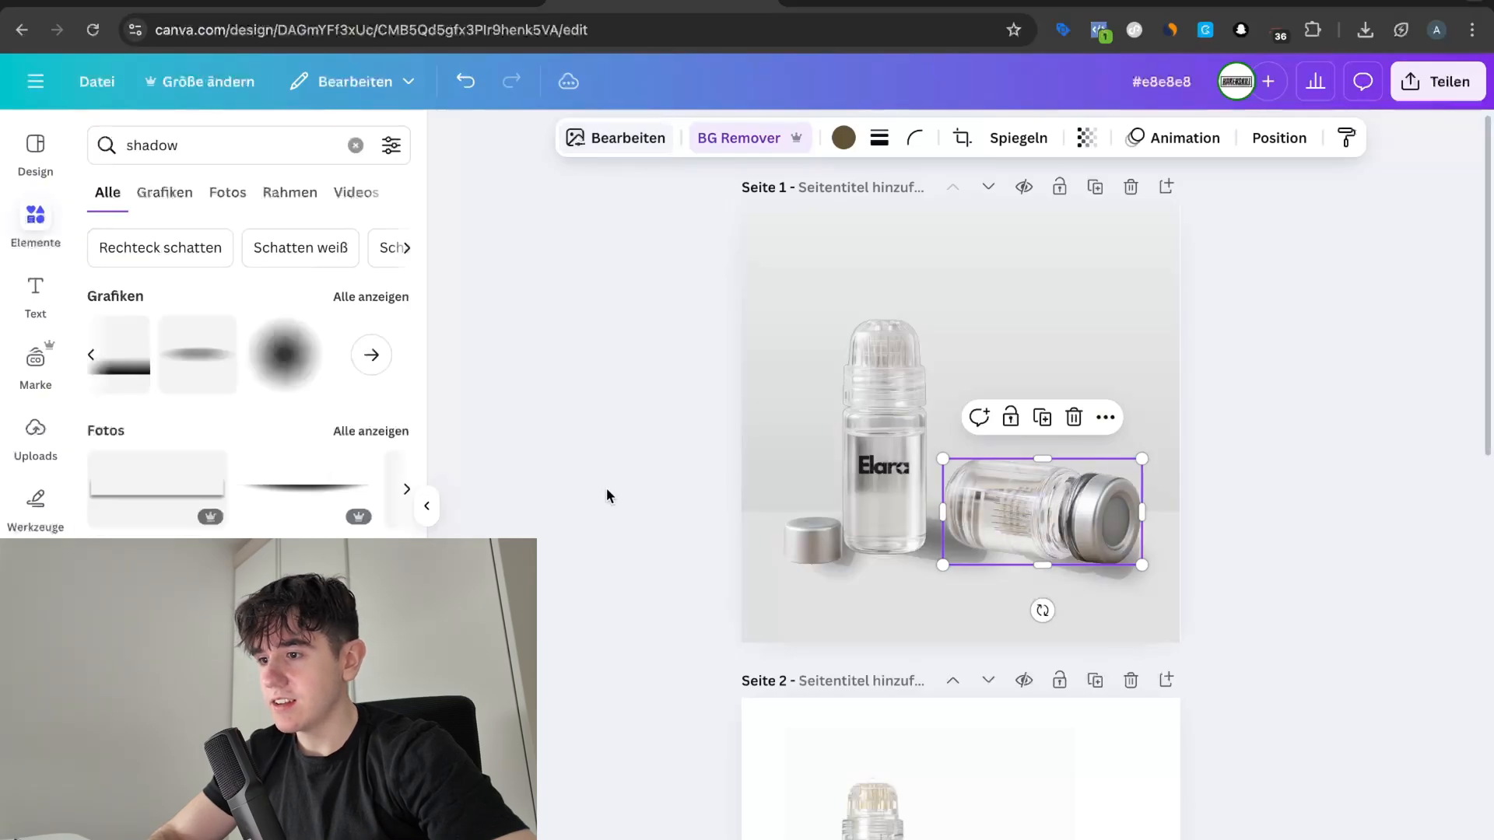
left_click(607, 492)
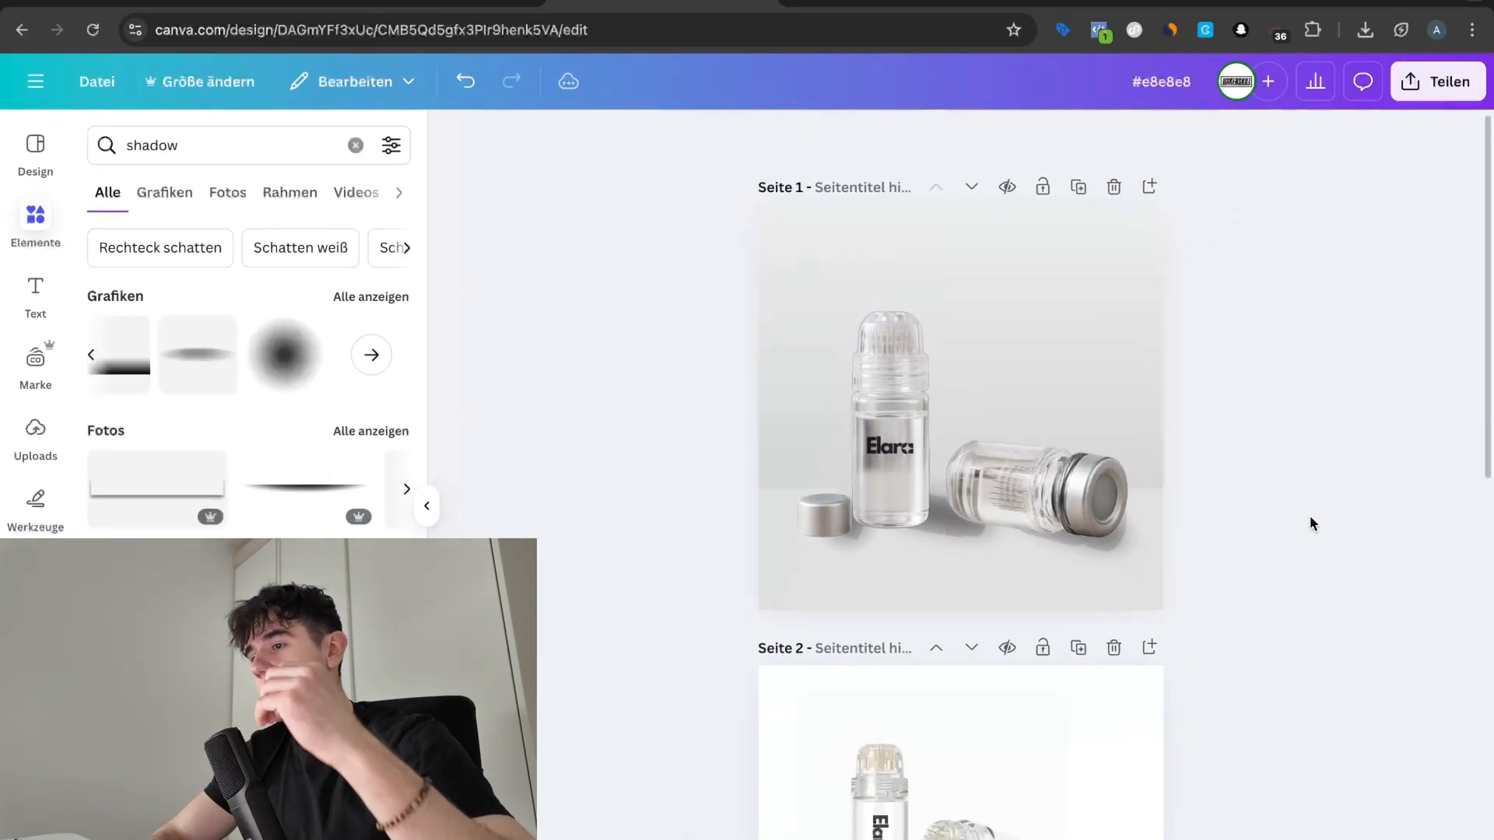
Step: Apply the custom (Benutzerdefiniert) Duotone effect to the upright Elara bottle
left_click(900, 520)
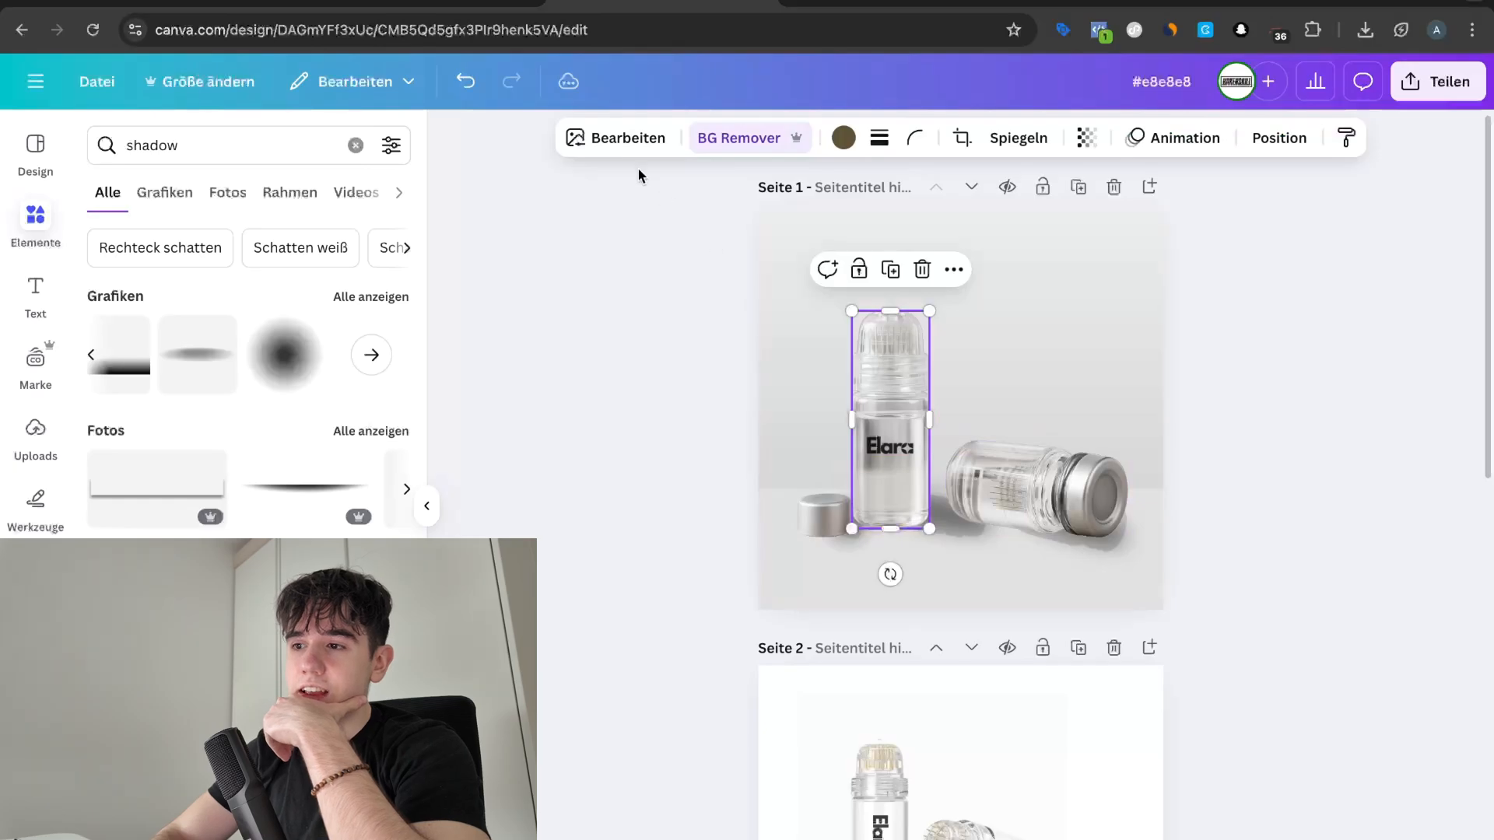
left_click(626, 140)
scroll(399, 350, "down", 2)
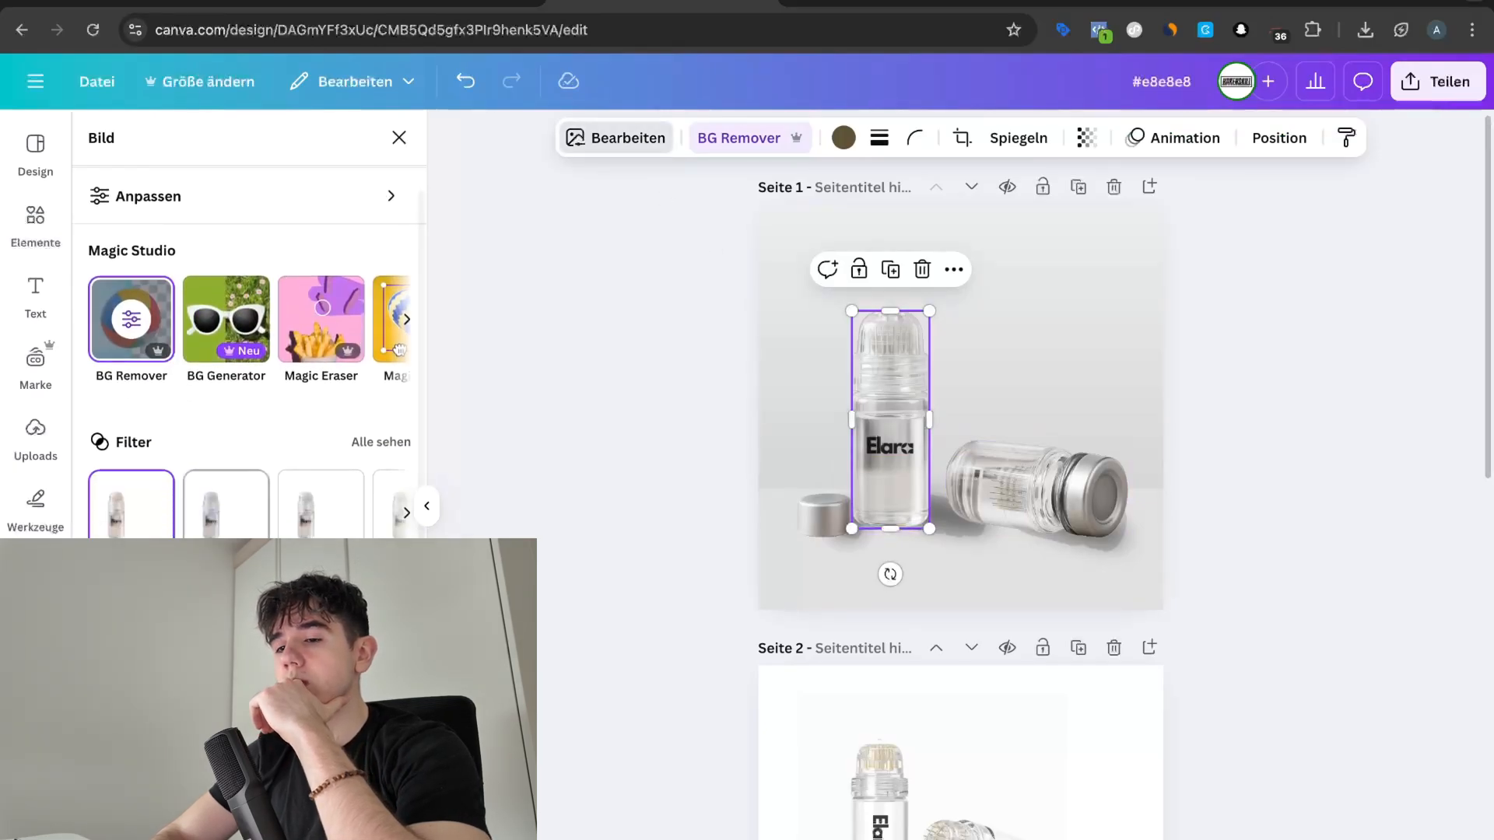
scroll(226, 547, "down", 1)
left_click(225, 649)
left_click(165, 389)
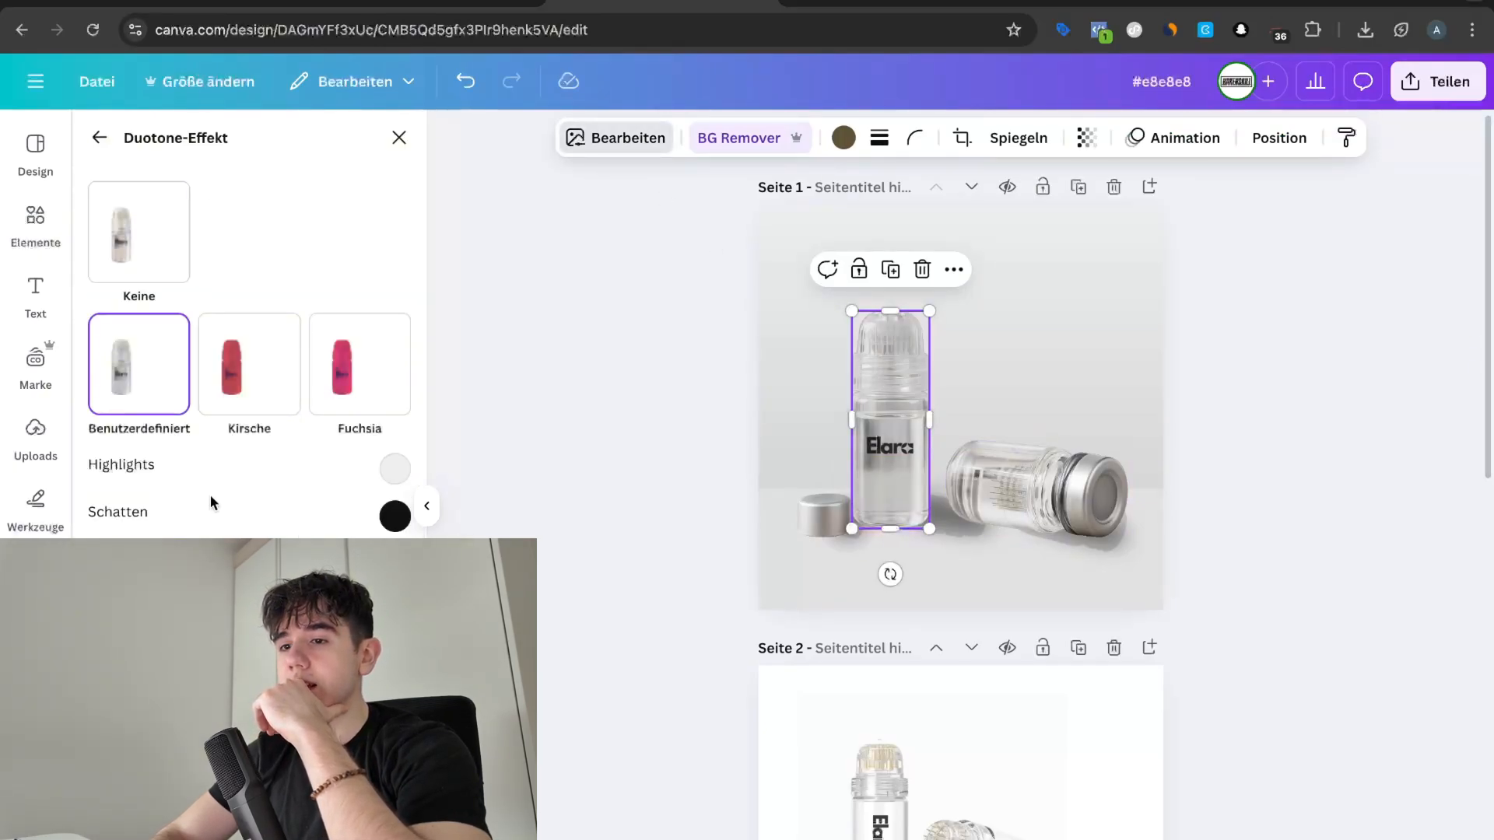
Step: Shift the upright bottle's Duotone highlights to a very pale, bluish white
scroll(210, 495, "down", 1)
left_click(394, 401)
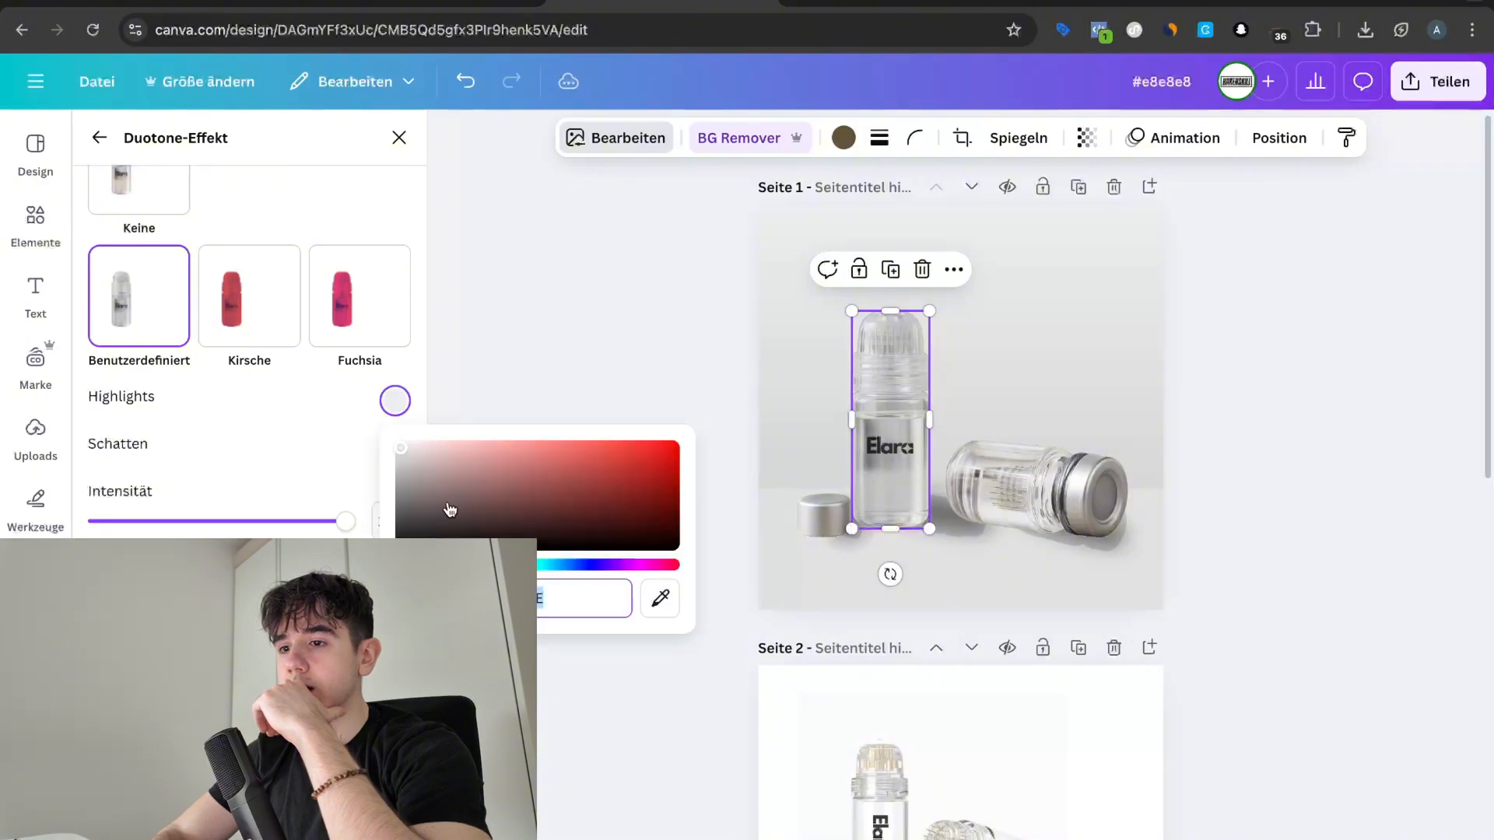
left_click_drag(544, 565, 564, 569)
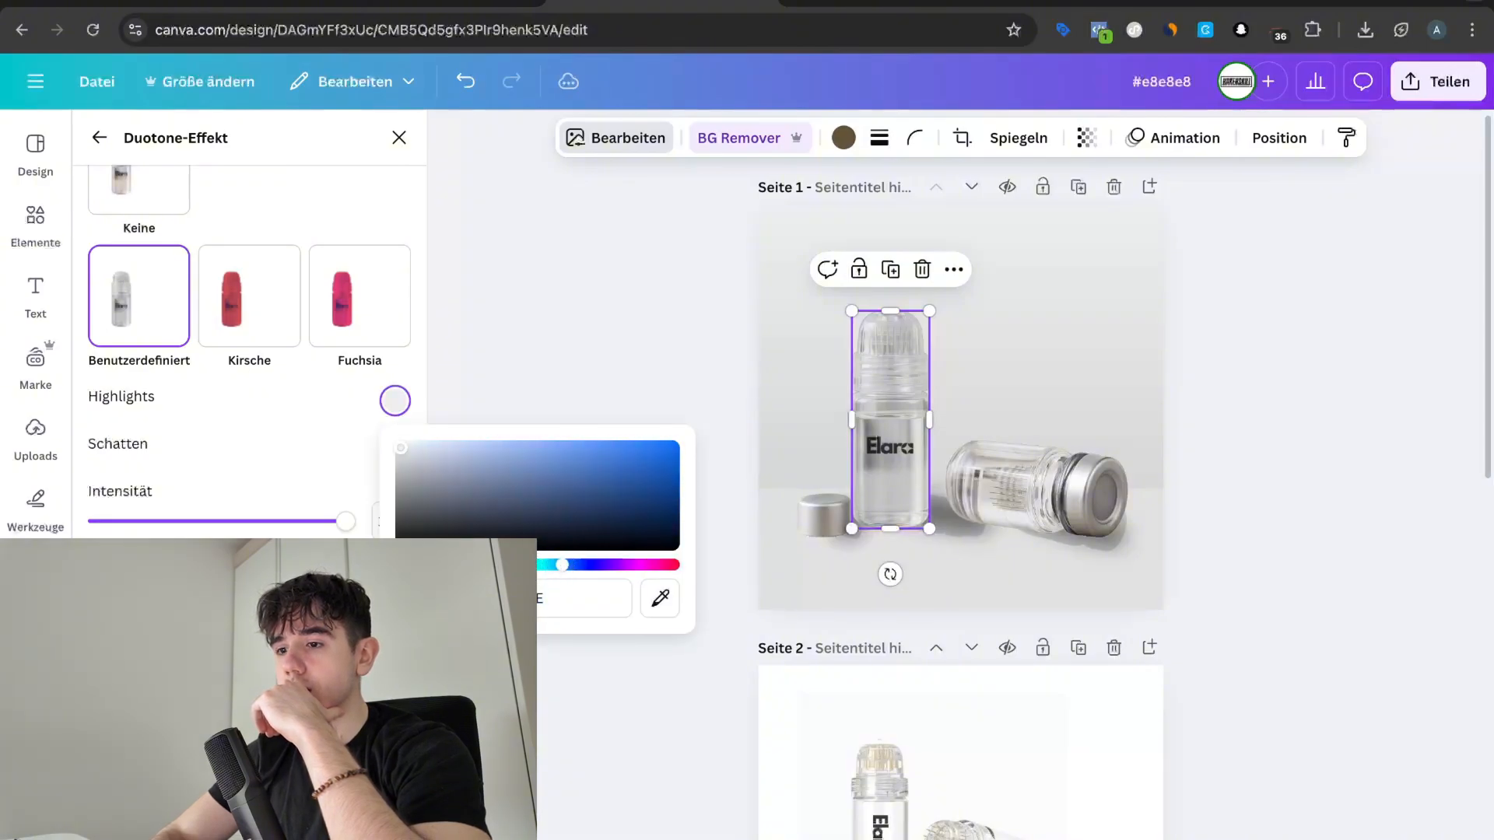
left_click_drag(459, 459, 430, 446)
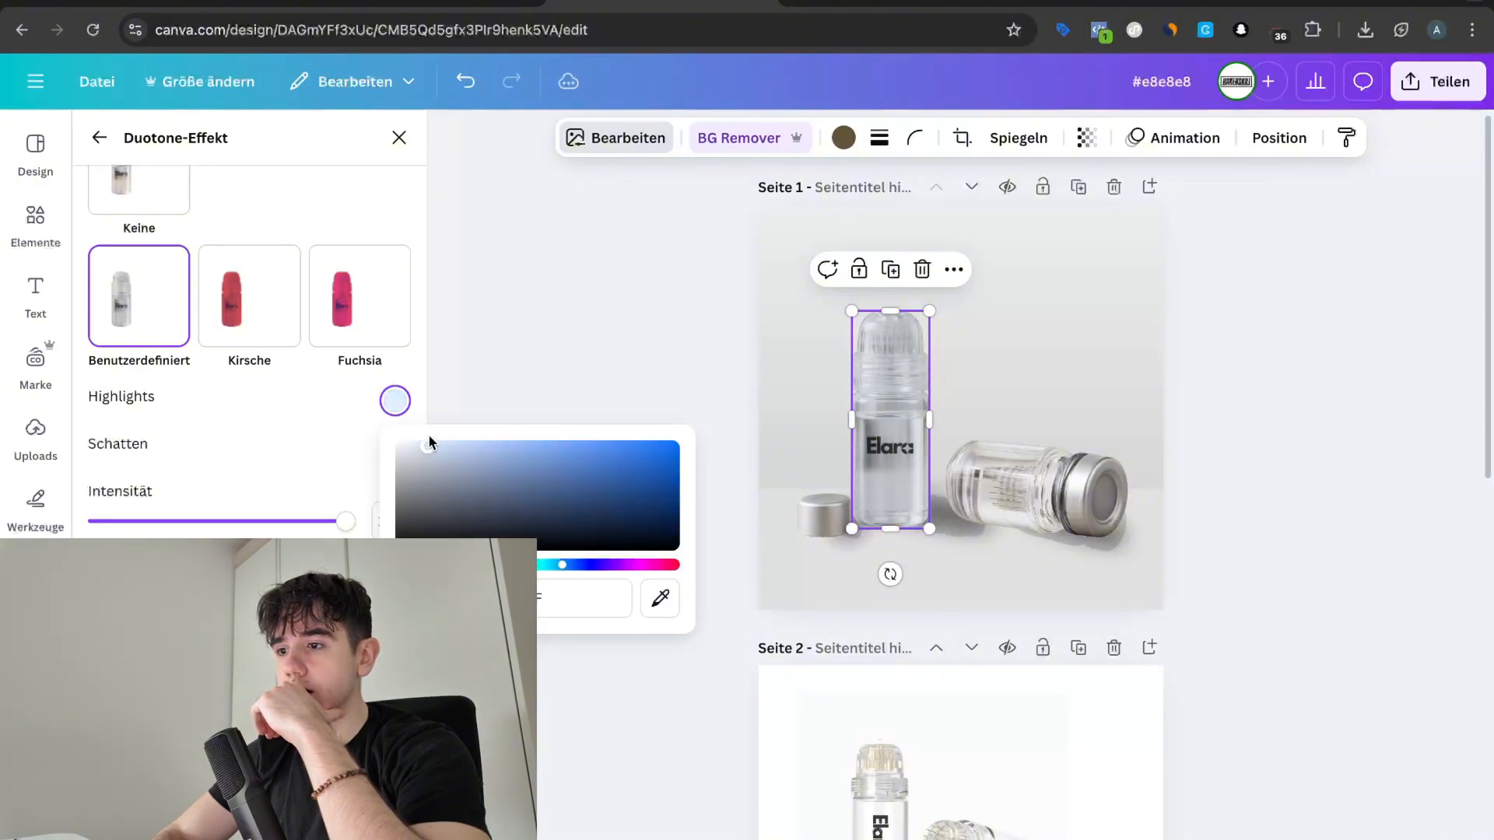
left_click_drag(504, 508, 417, 430)
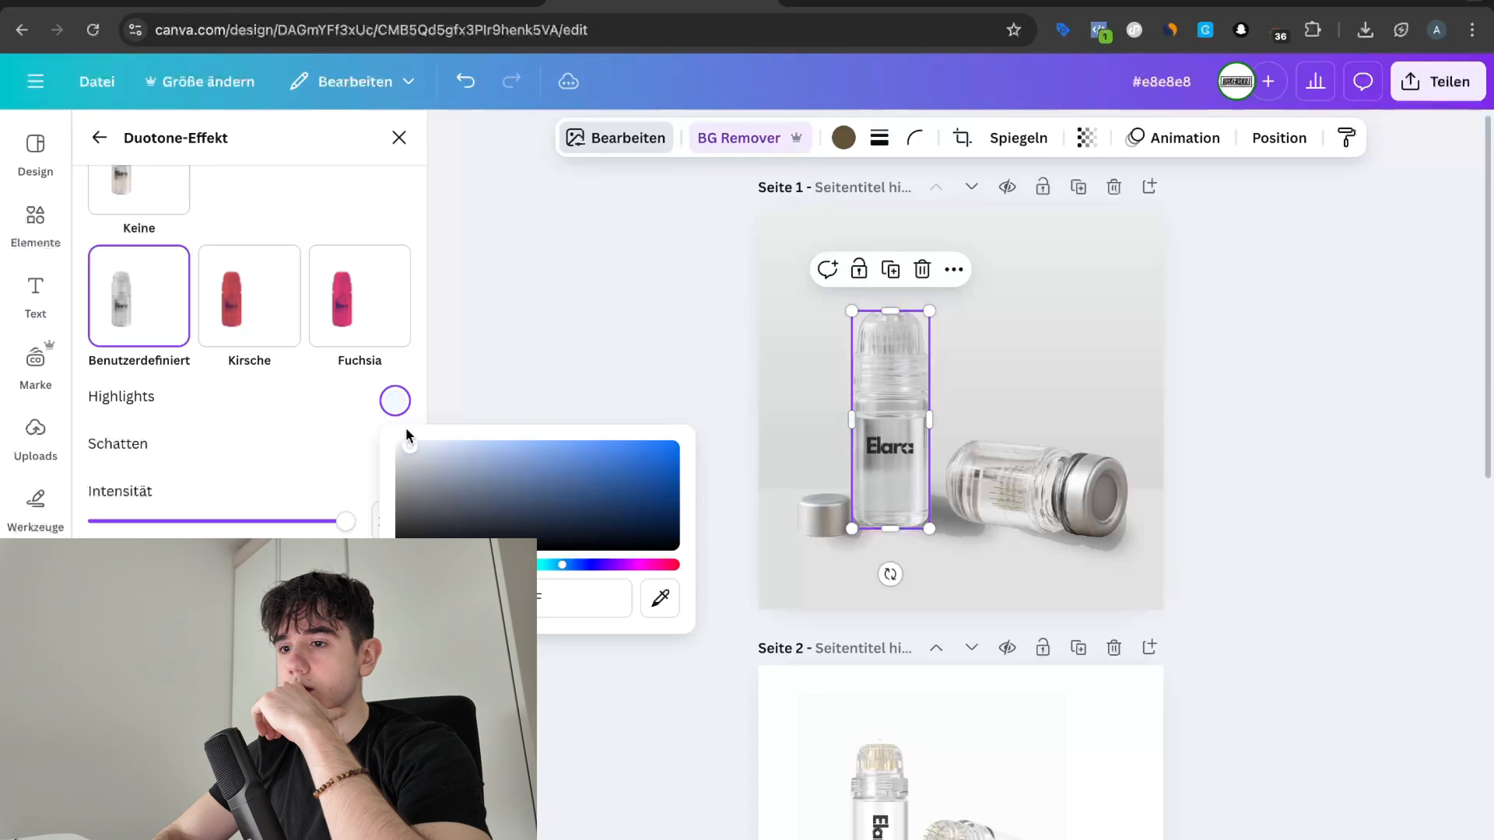
left_click(316, 430)
Step: Set the upright bottle's Duotone shadows to black and its highlights to pure white
left_click(395, 448)
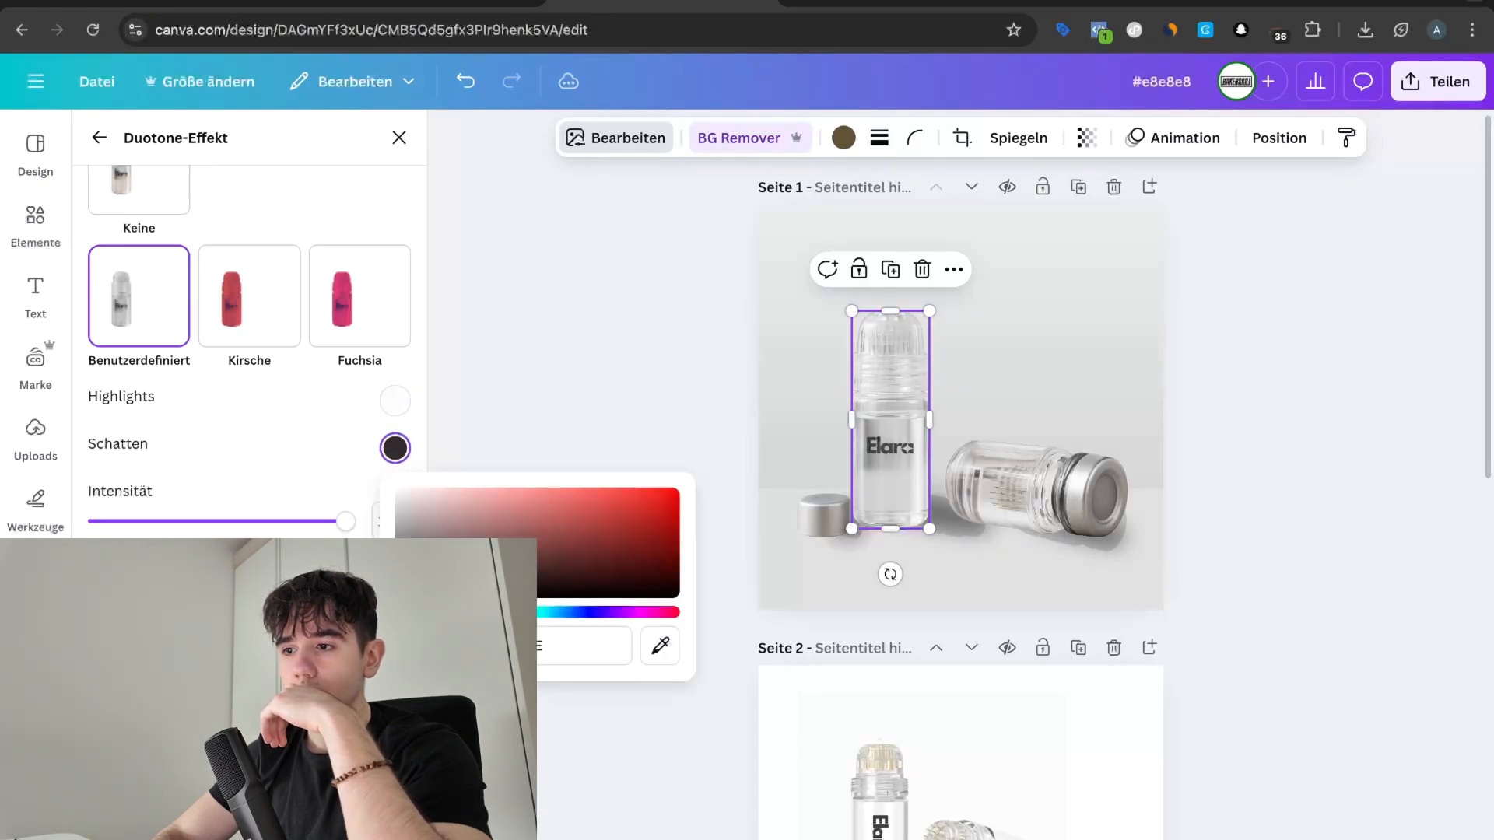
mouse_move(428, 579)
left_mouse_down()
mouse_move(371, 446)
mouse_move(432, 581)
mouse_move(424, 600)
left_mouse_up()
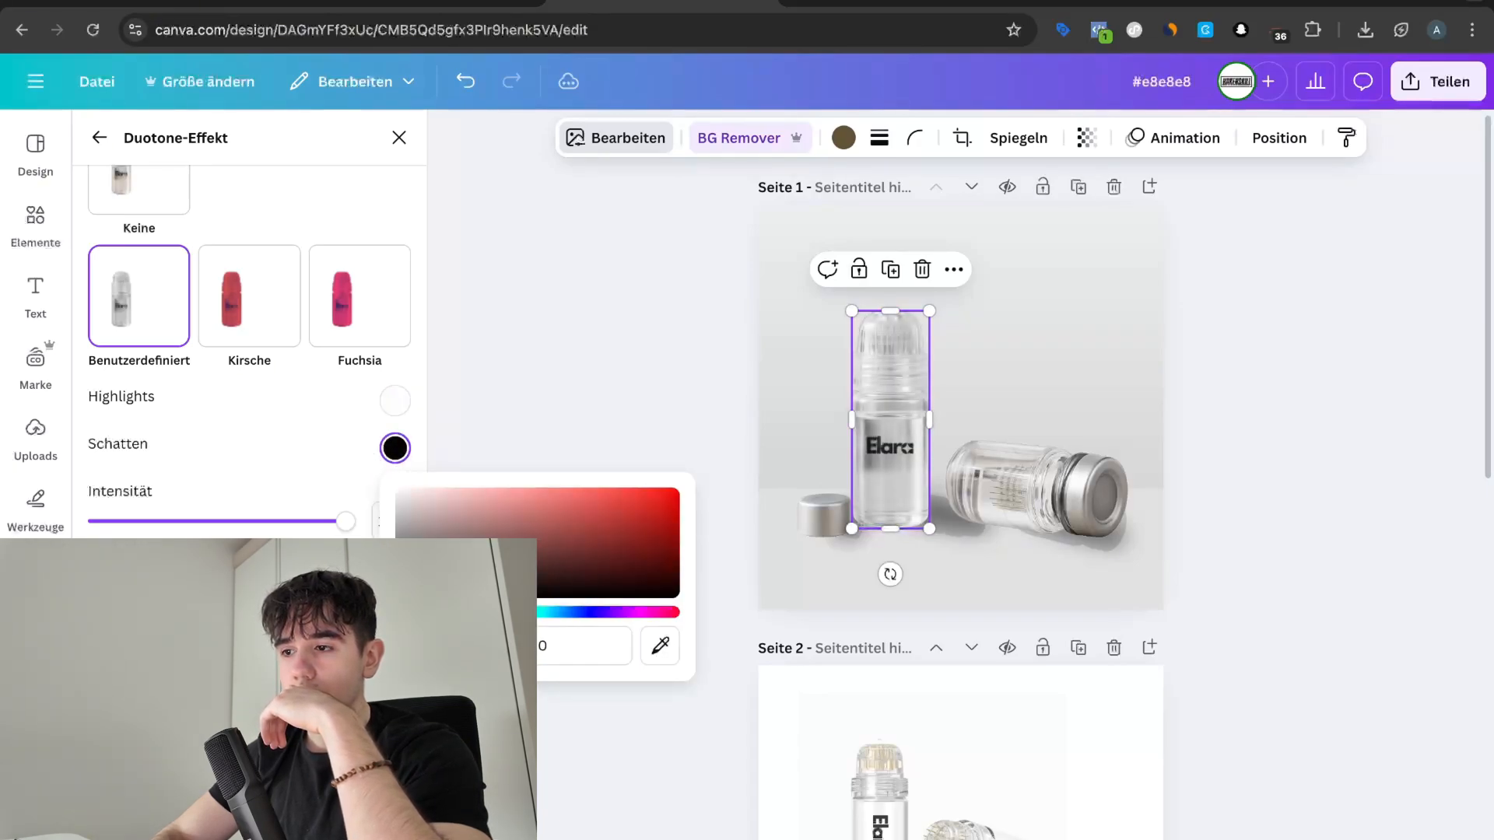
left_click(397, 404)
left_click(407, 461)
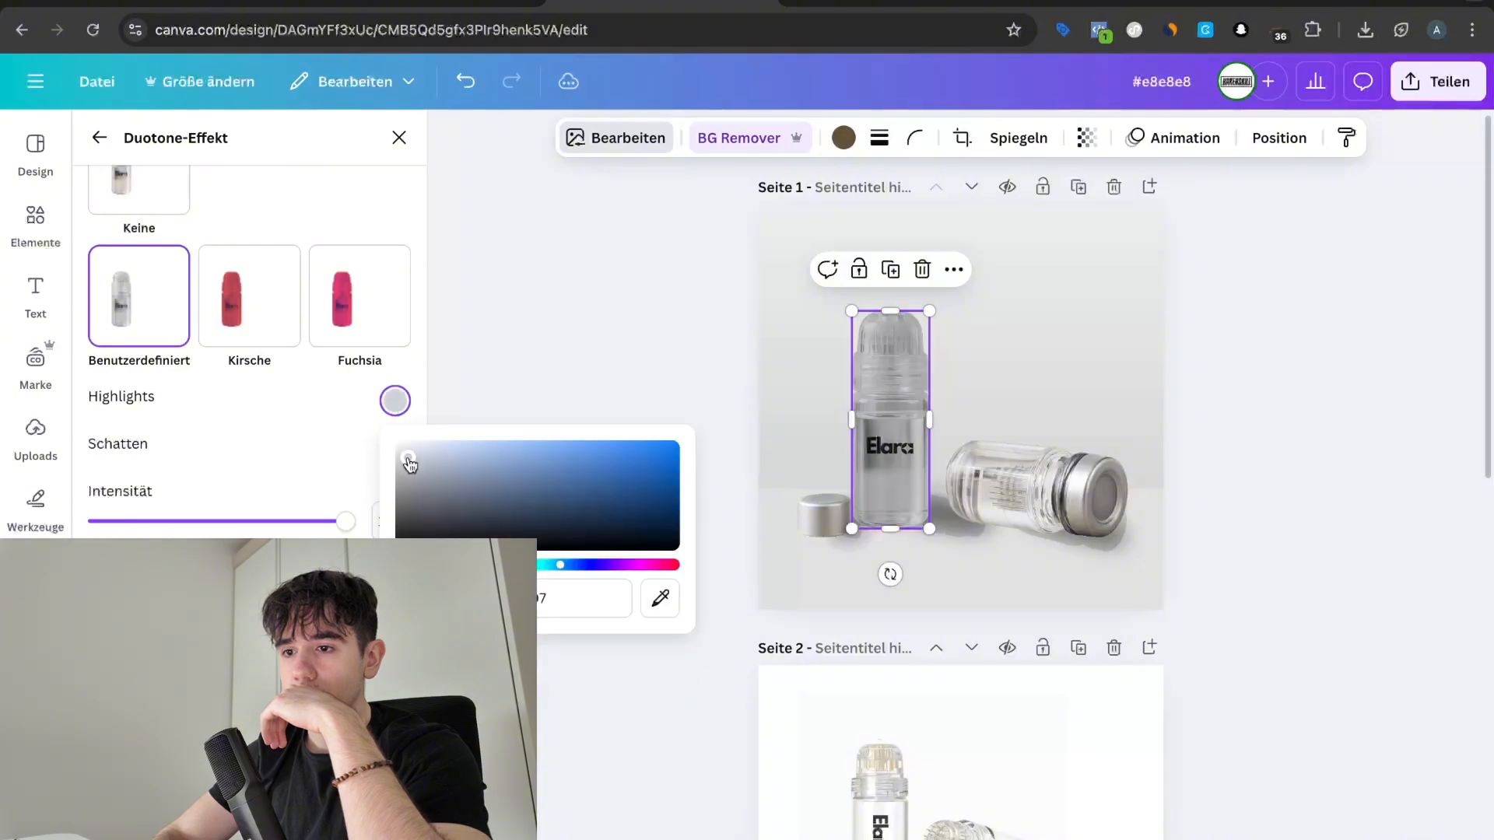
left_click(363, 440)
left_click(398, 407)
left_click_drag(409, 458, 329, 412)
left_click(332, 415)
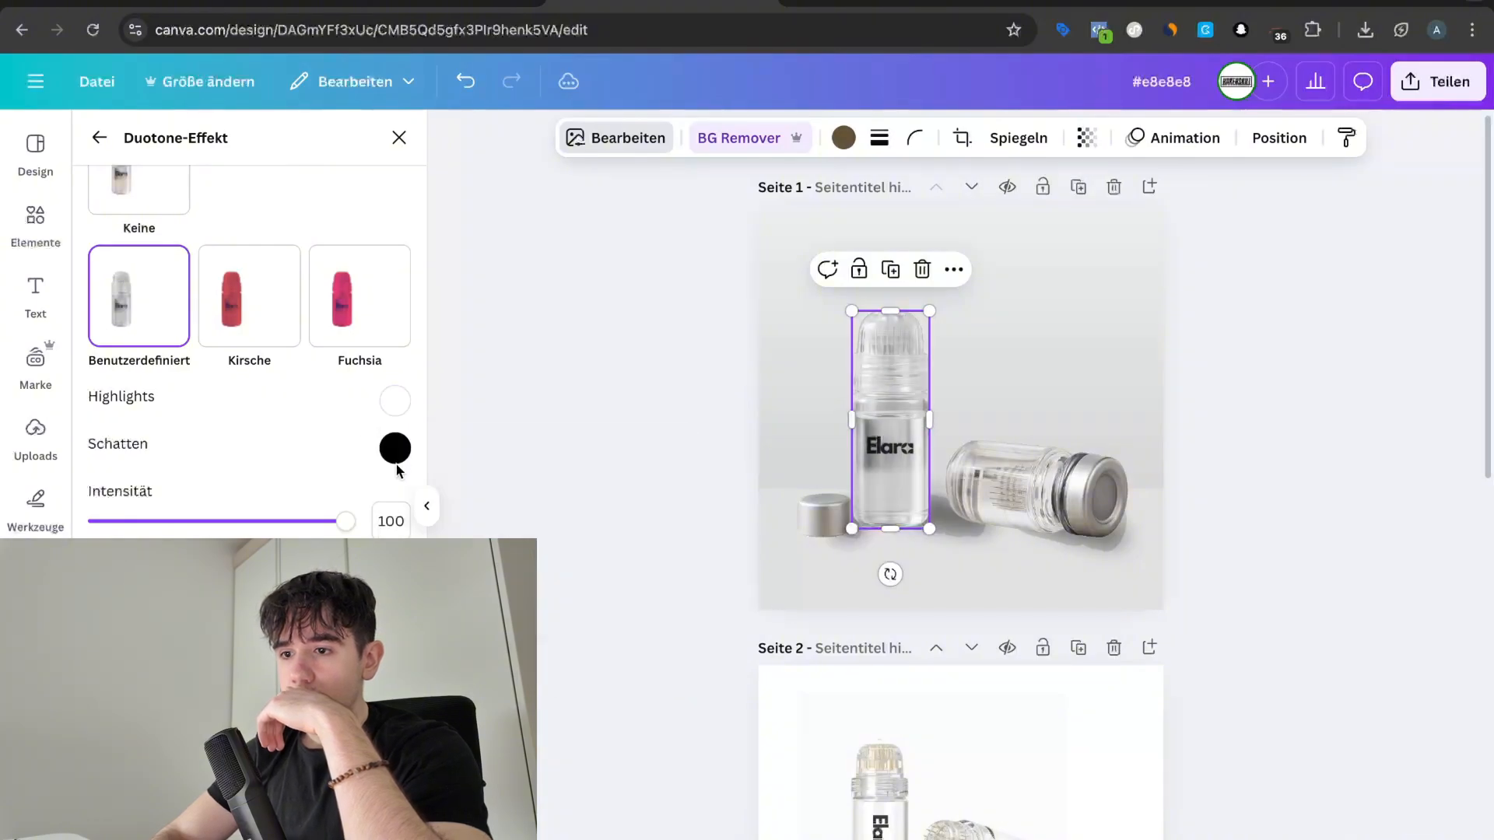
Step: Test dark blue tints for the upright bottle's Duotone shadows (Schatten) and return them to black
left_click(397, 460)
left_click(588, 615)
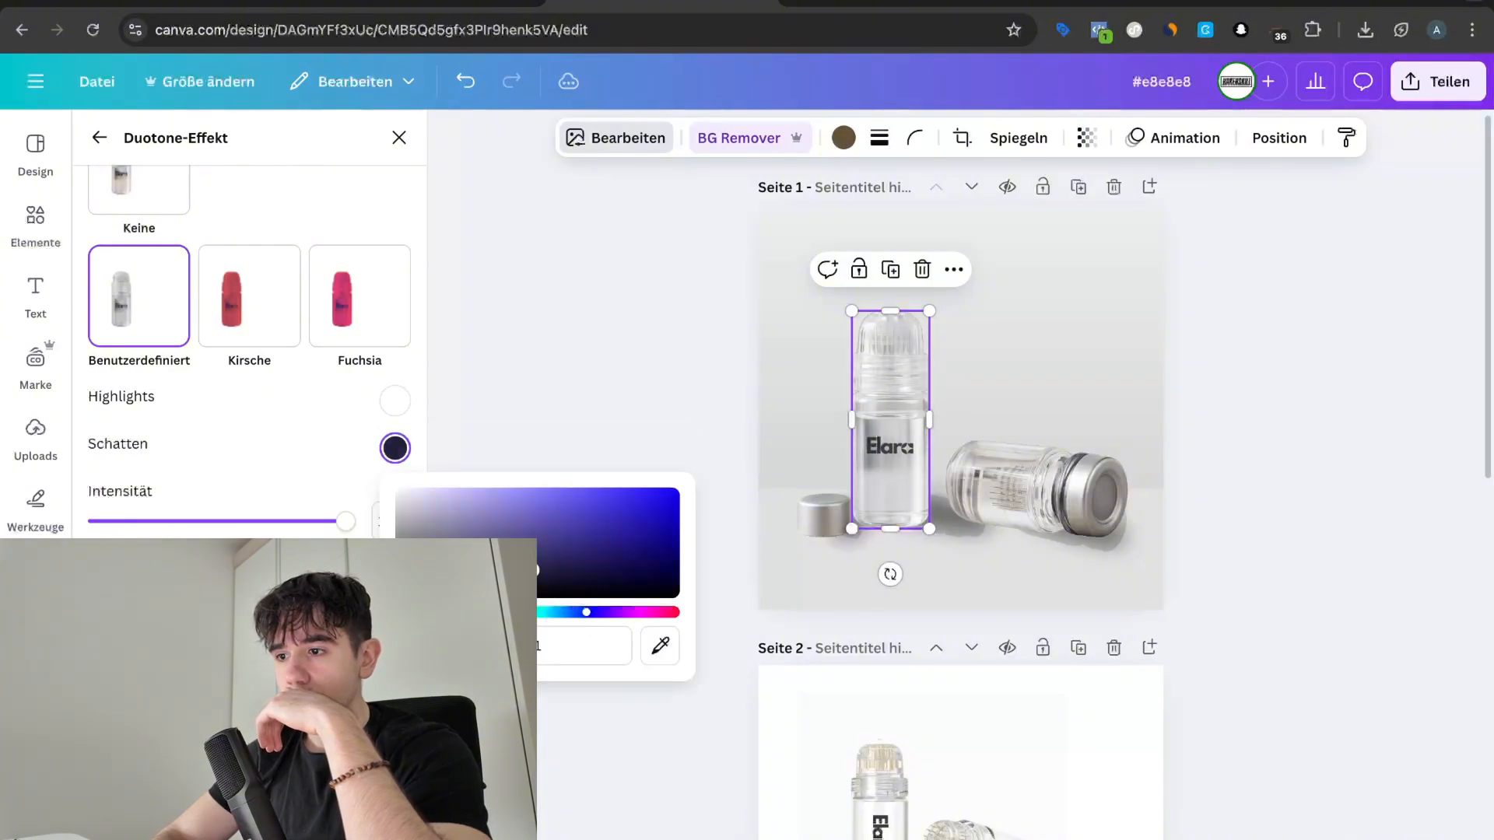
left_click(473, 498)
left_click_drag(477, 498, 559, 615)
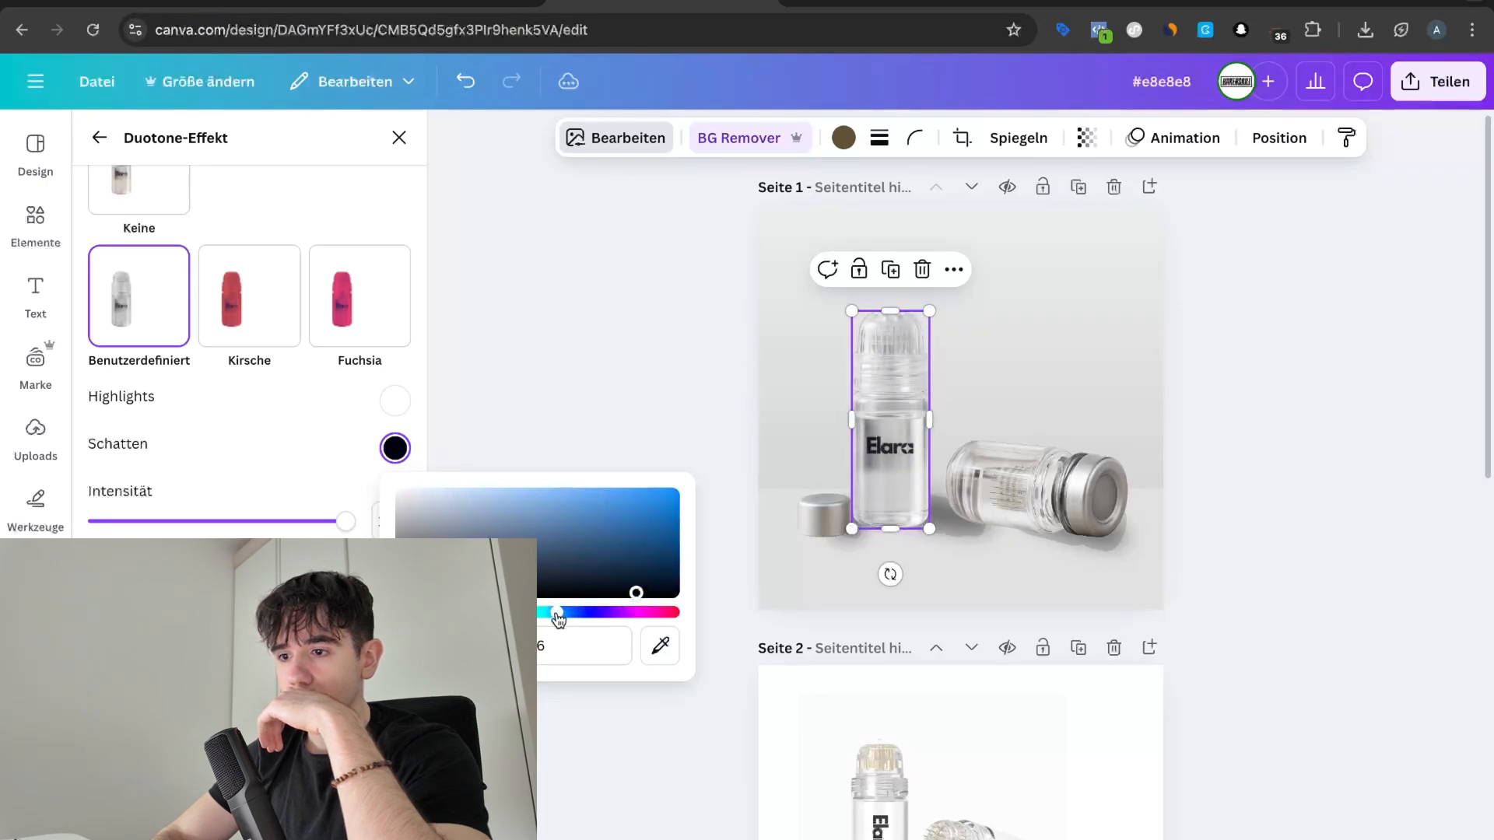
left_click(671, 520)
left_click_drag(654, 552, 577, 624)
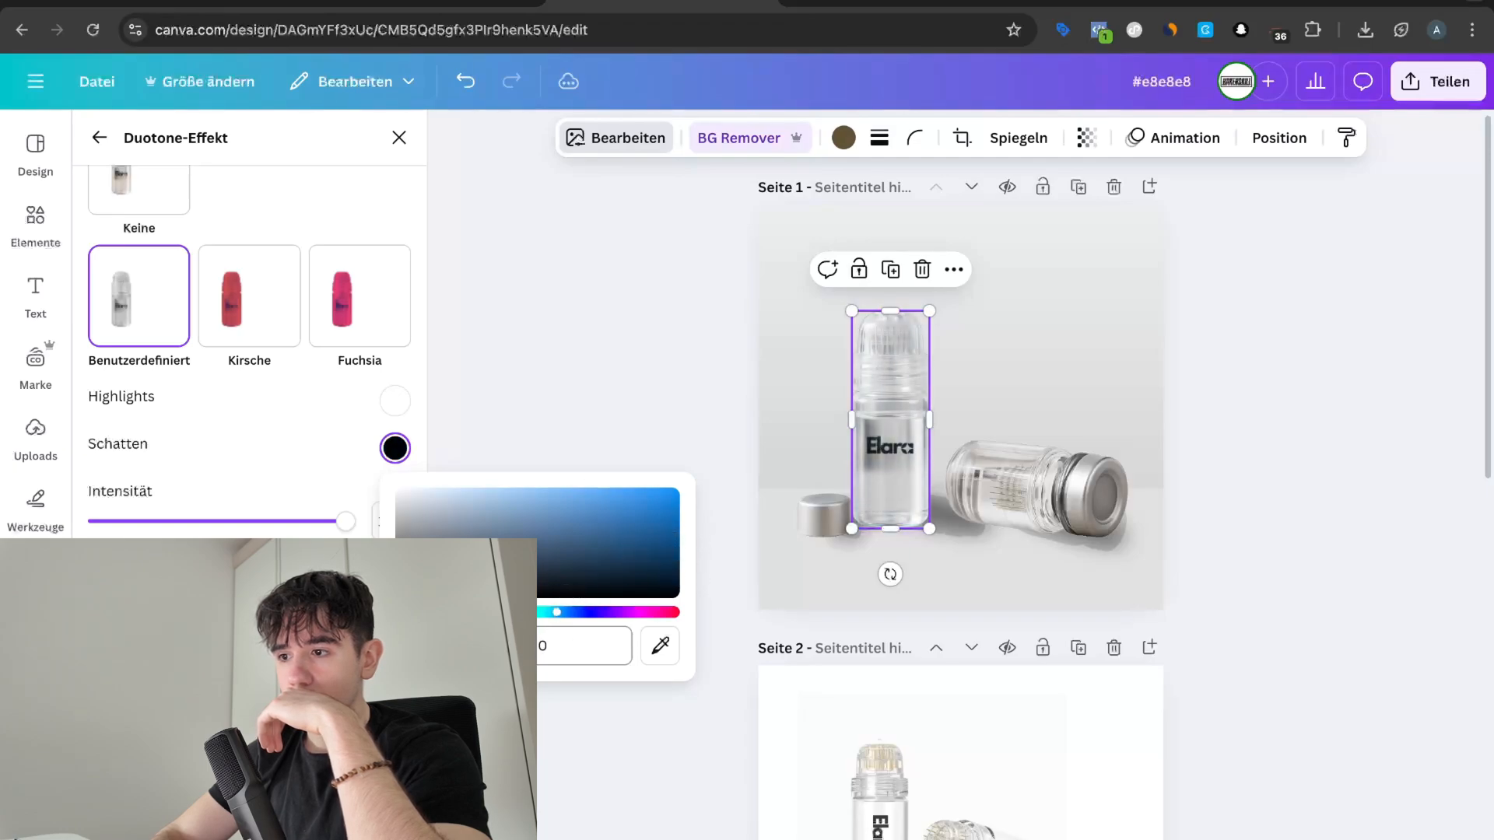
Step: Test a pale cyan tint for the upright bottle's Duotone highlights and return them to white
left_click(395, 400)
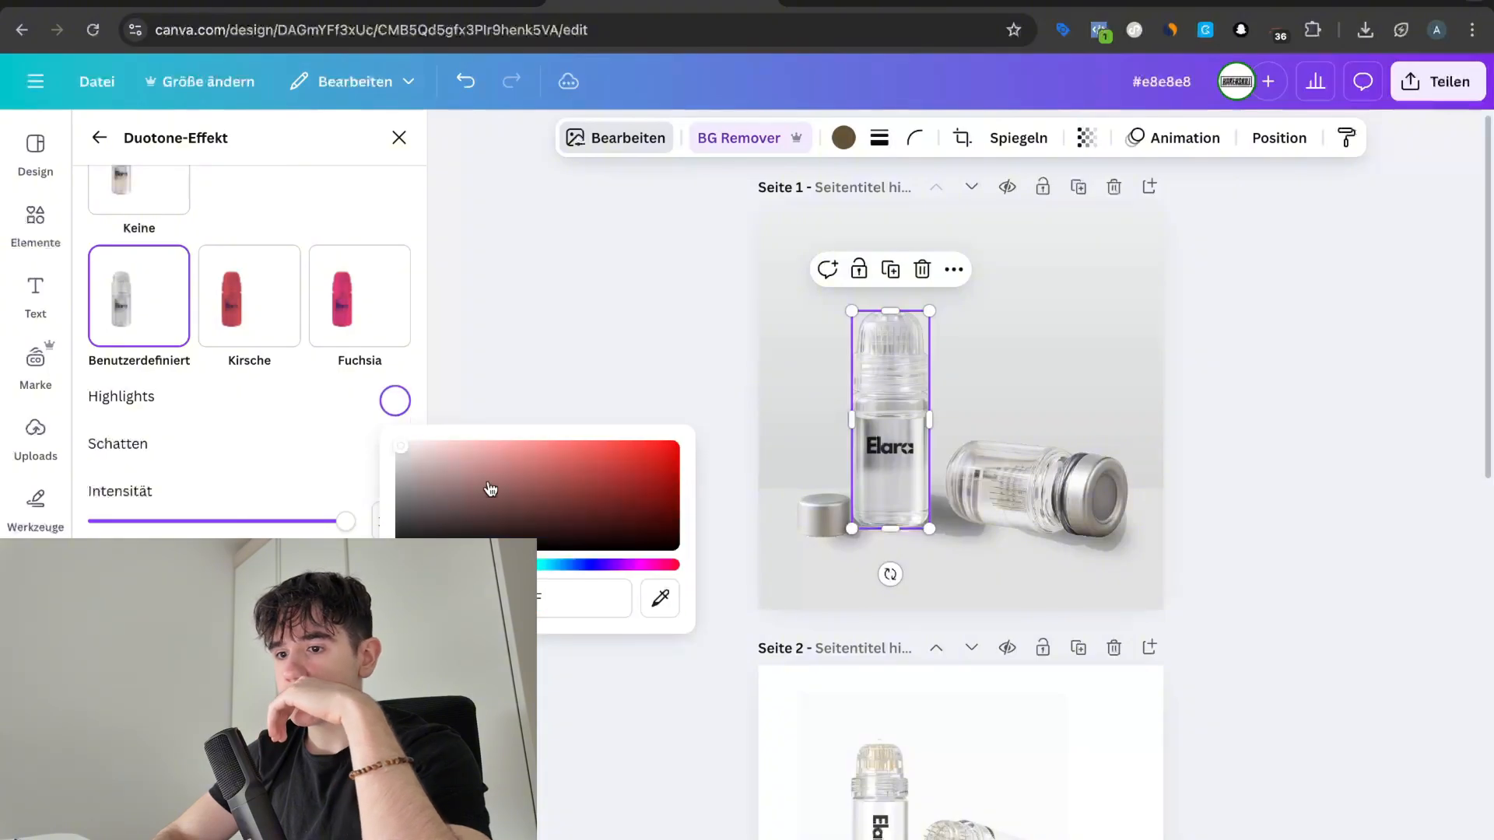
left_click(533, 565)
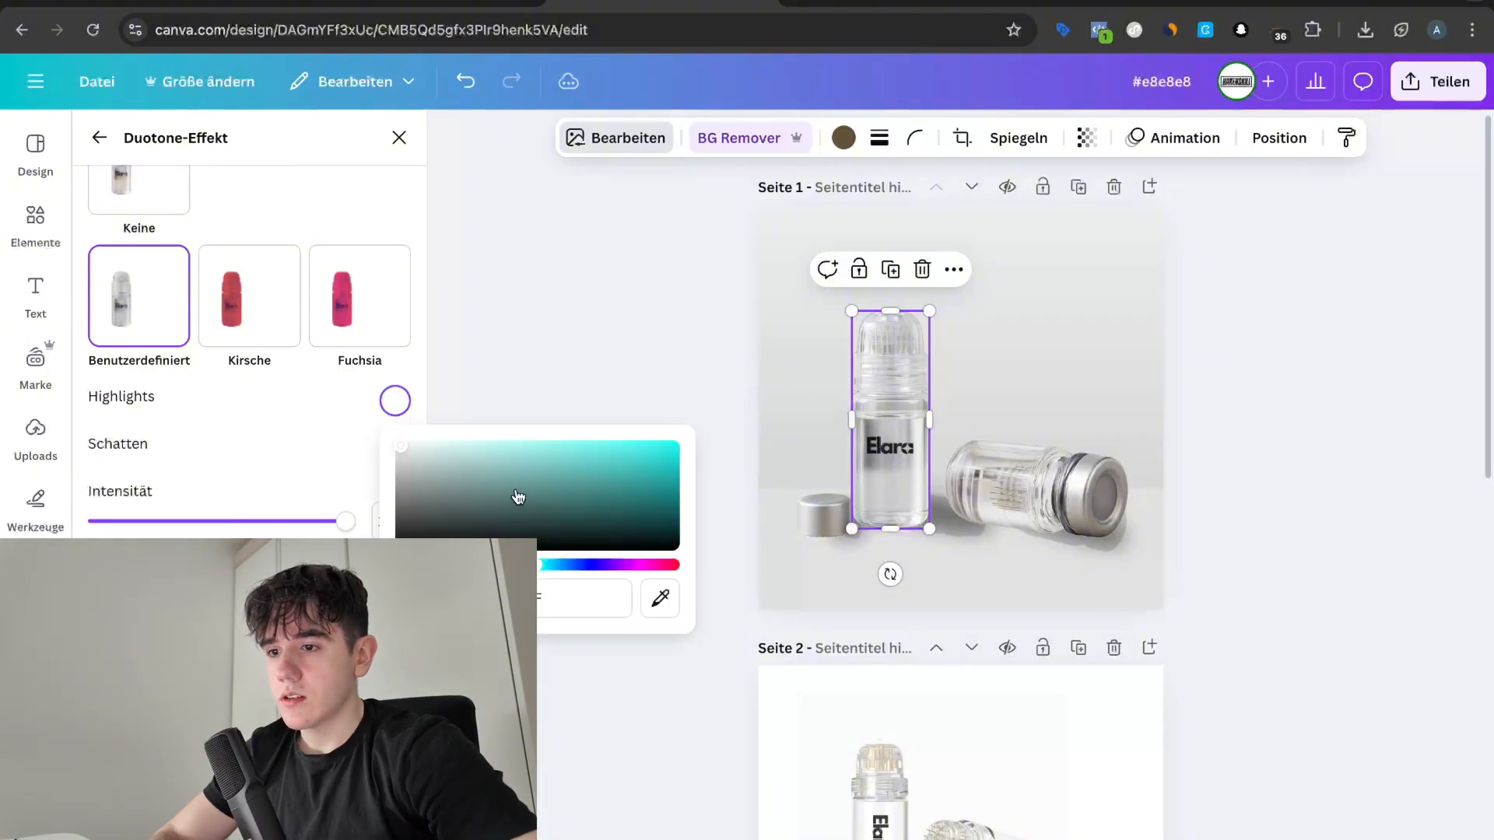
left_click(502, 444)
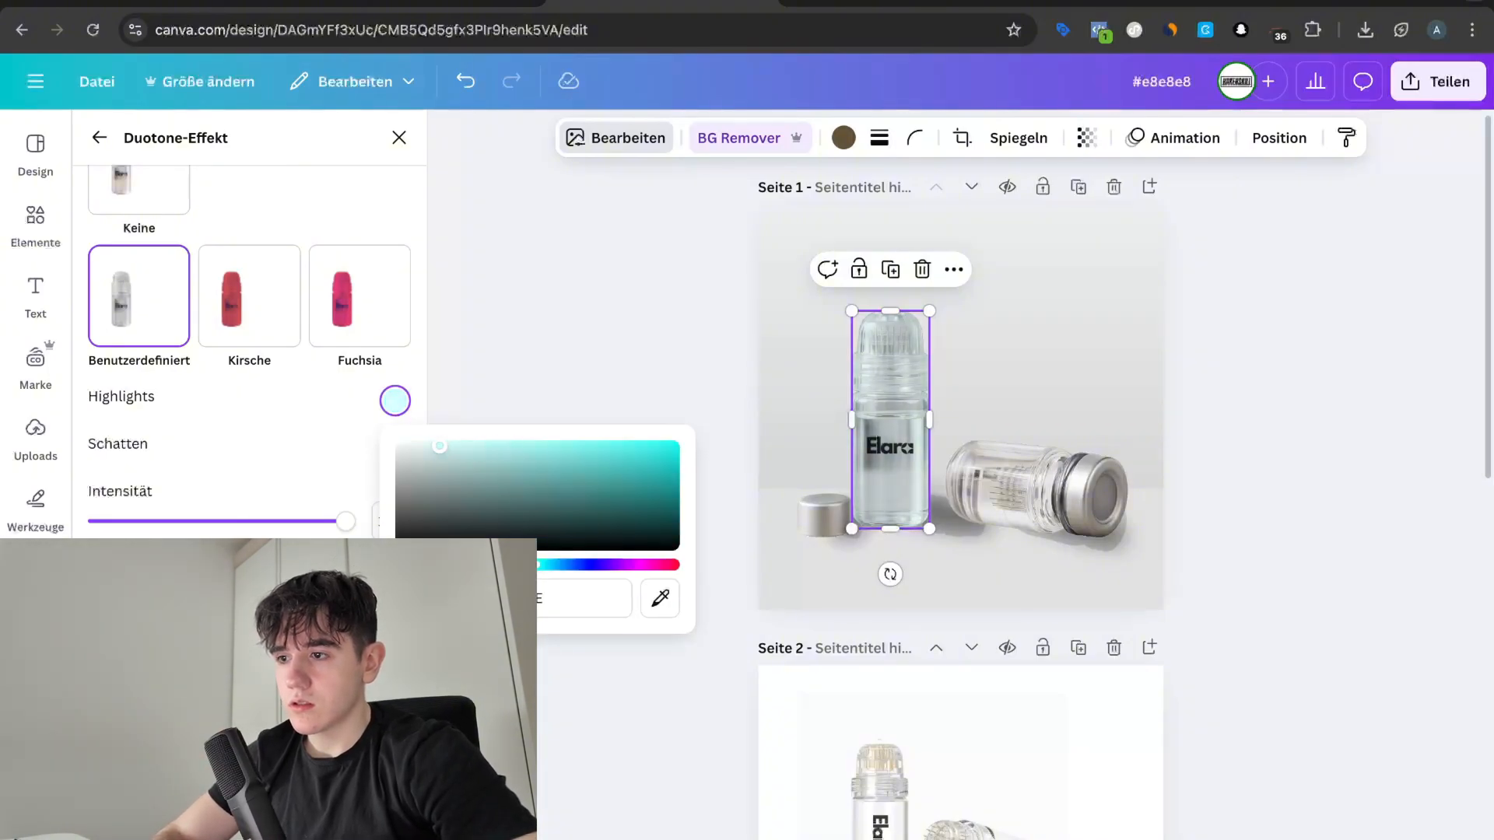
left_click_drag(445, 423, 377, 427)
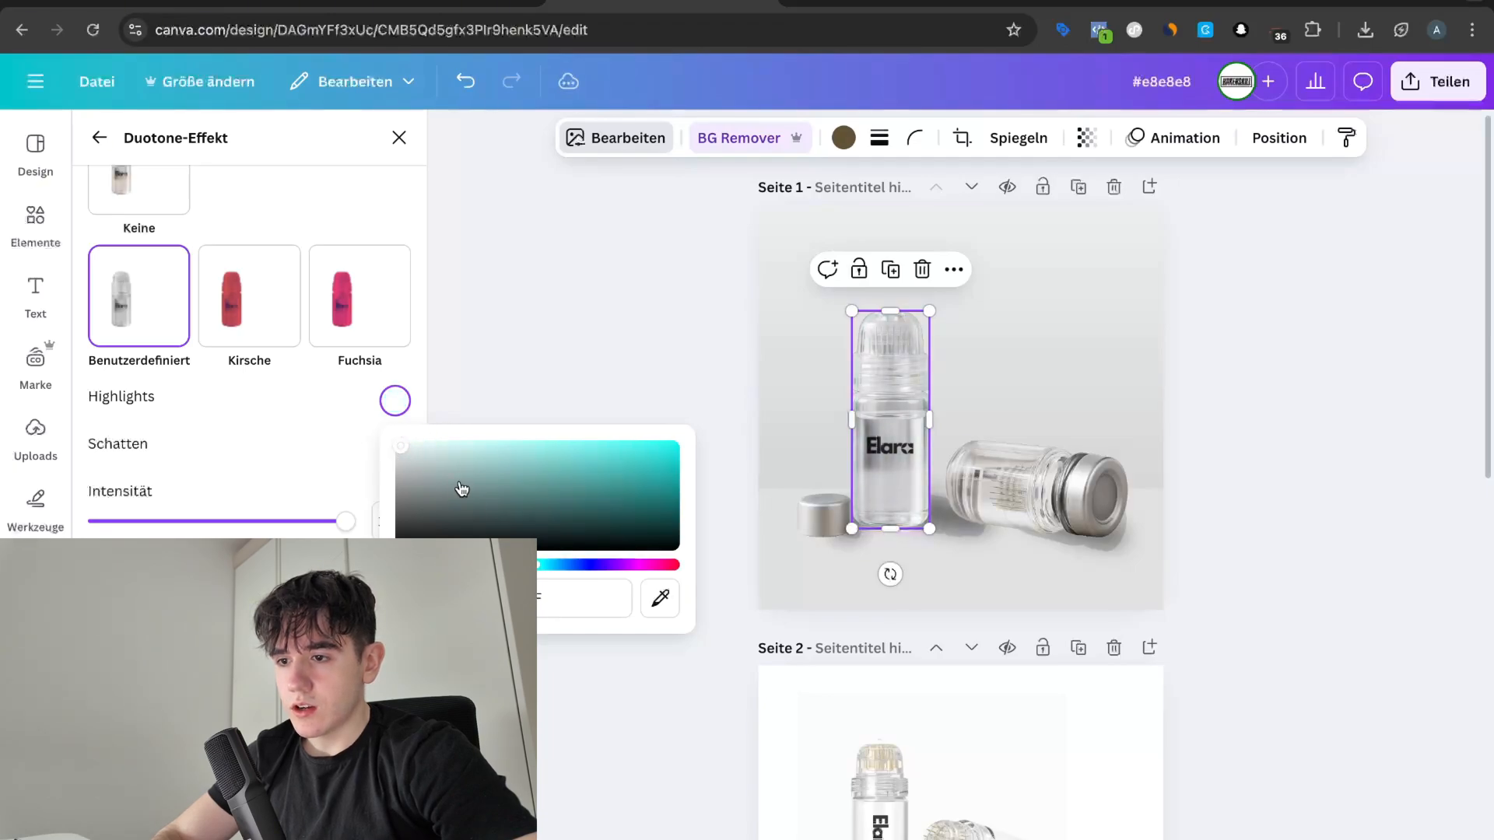
Step: Tint the upright bottle's Duotone highlights very pale blue, and select the lying bottle
left_click_drag(563, 574, 557, 572)
left_click(441, 448)
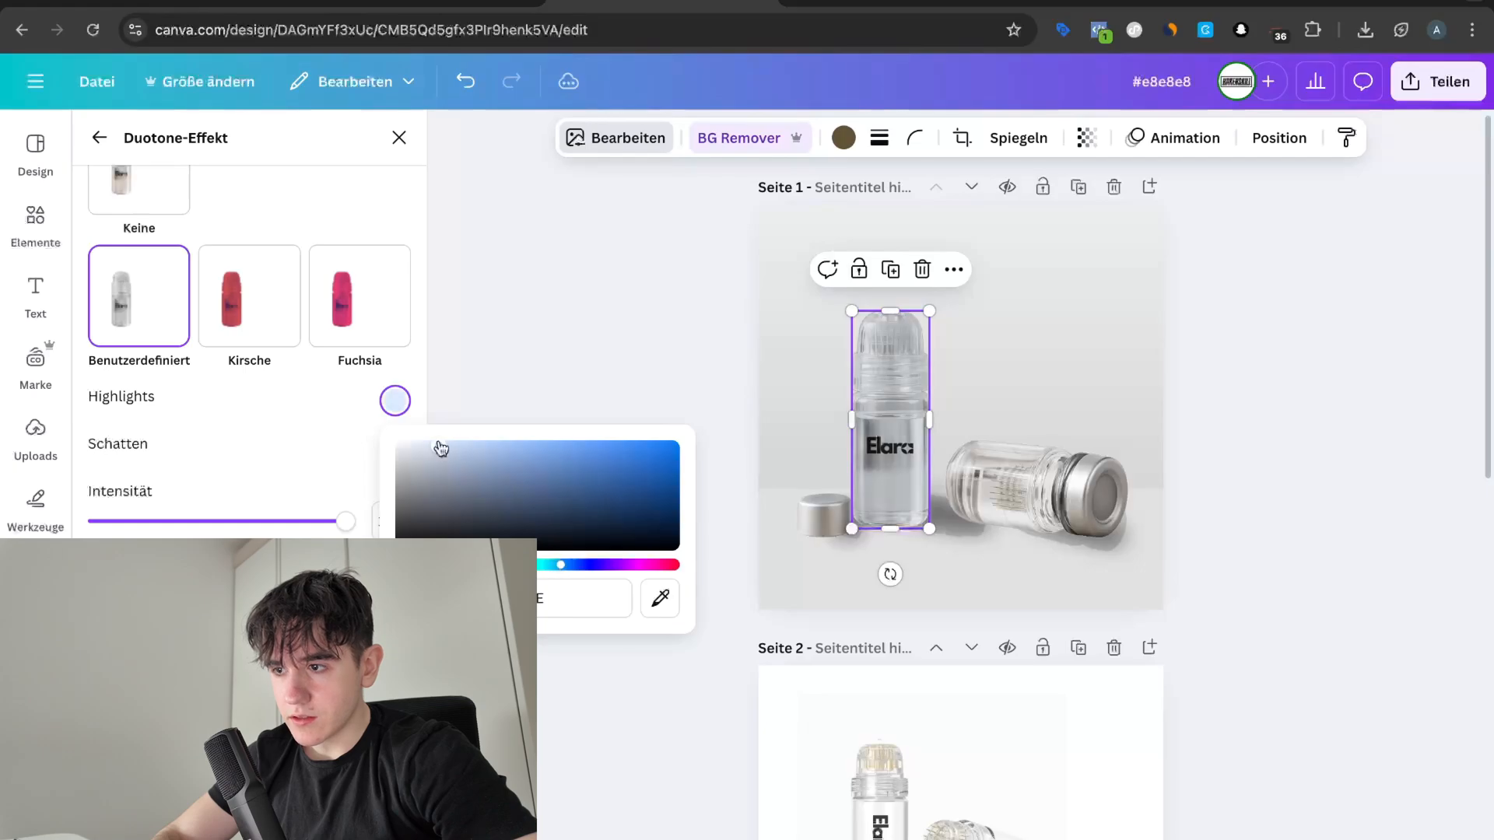
left_click(876, 482)
left_click(1035, 486)
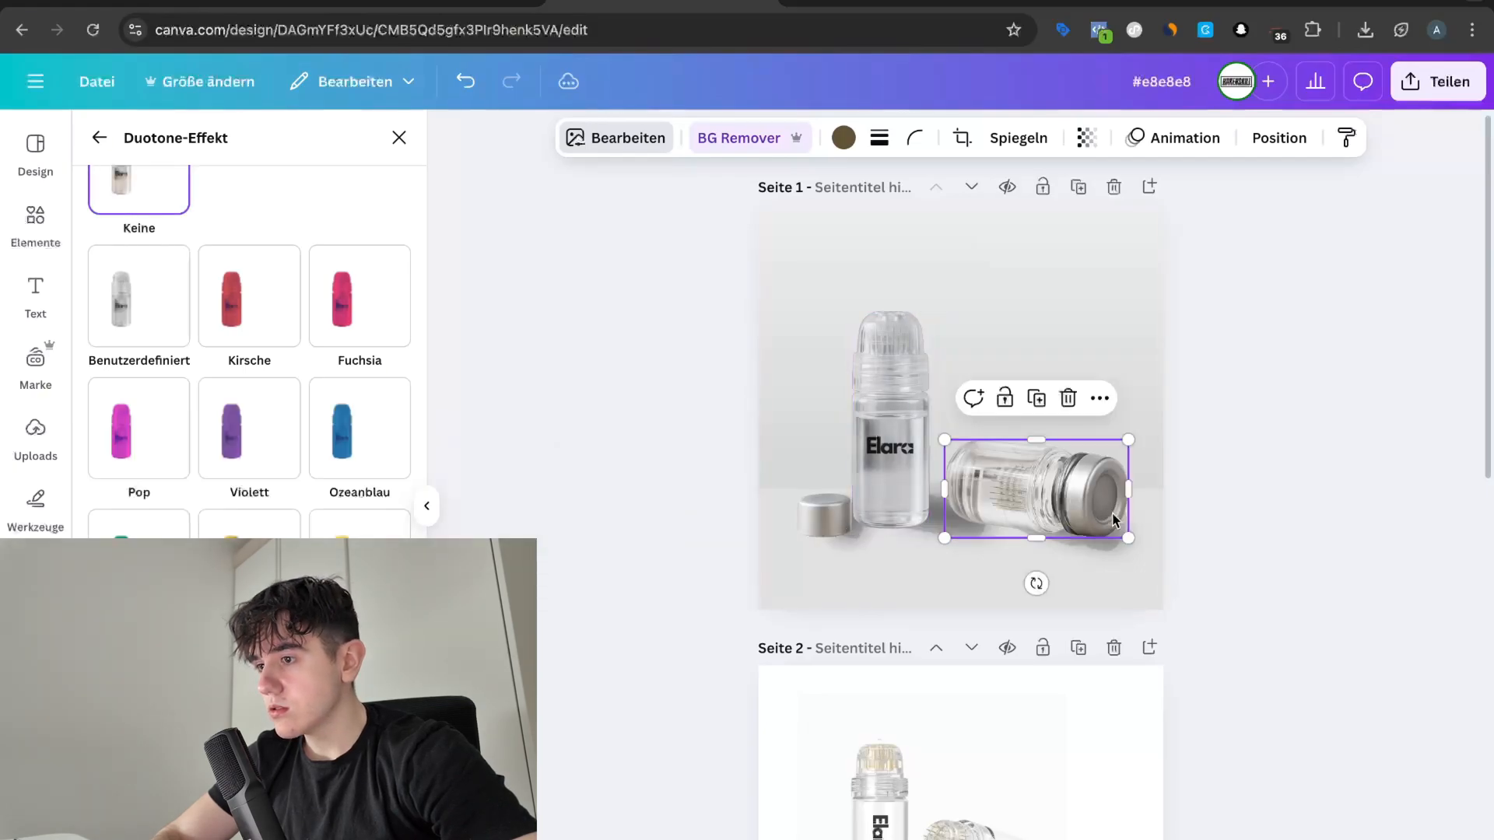
Step: Reopen the upright bottle's custom Duotone settings and set its highlights to pure white
scroll(1198, 523, "up", 2)
scroll(864, 311, "down", 2)
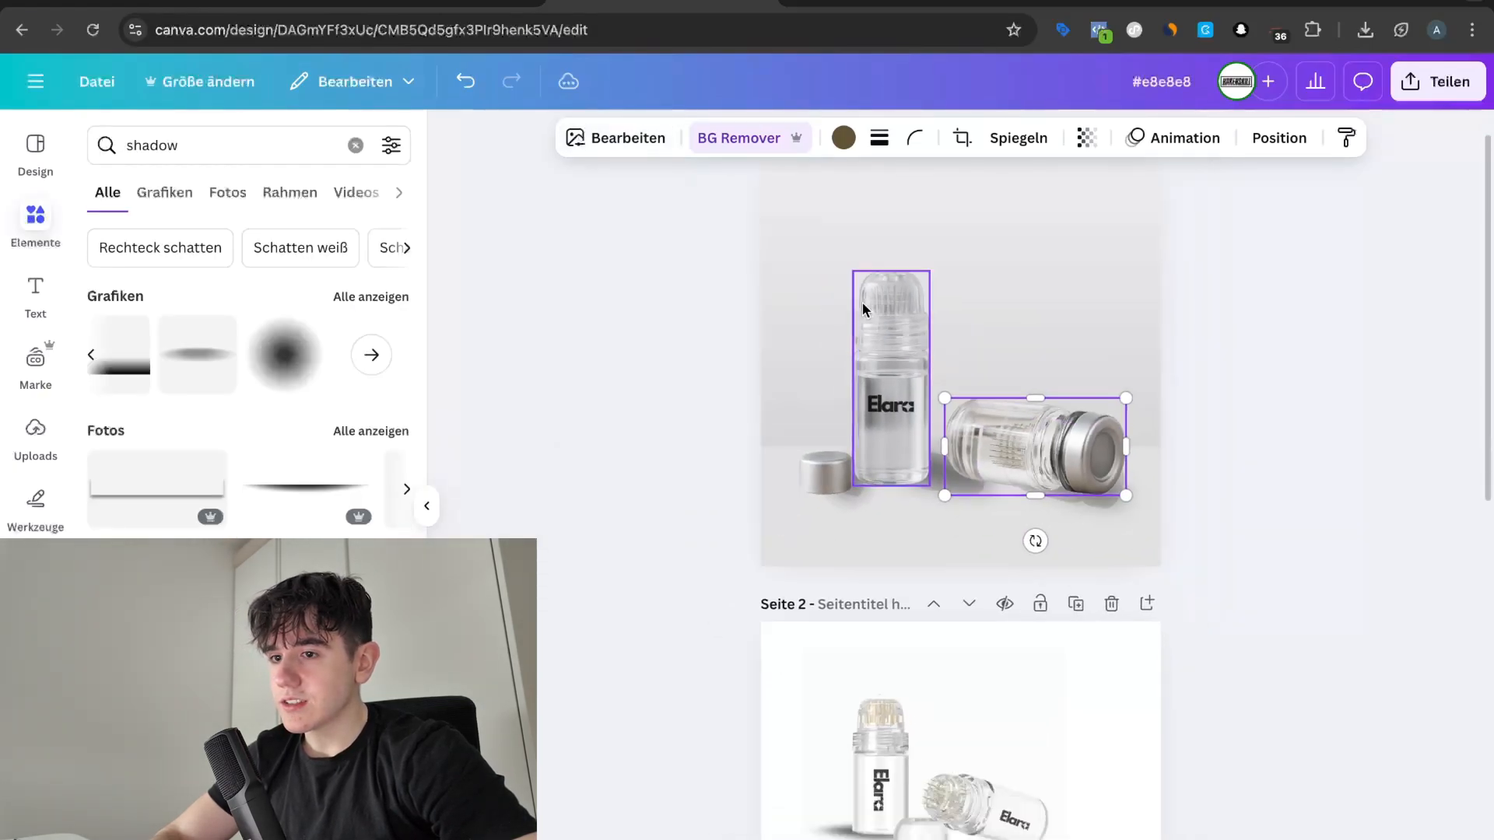
left_click(841, 459)
scroll(903, 348, "up", 3)
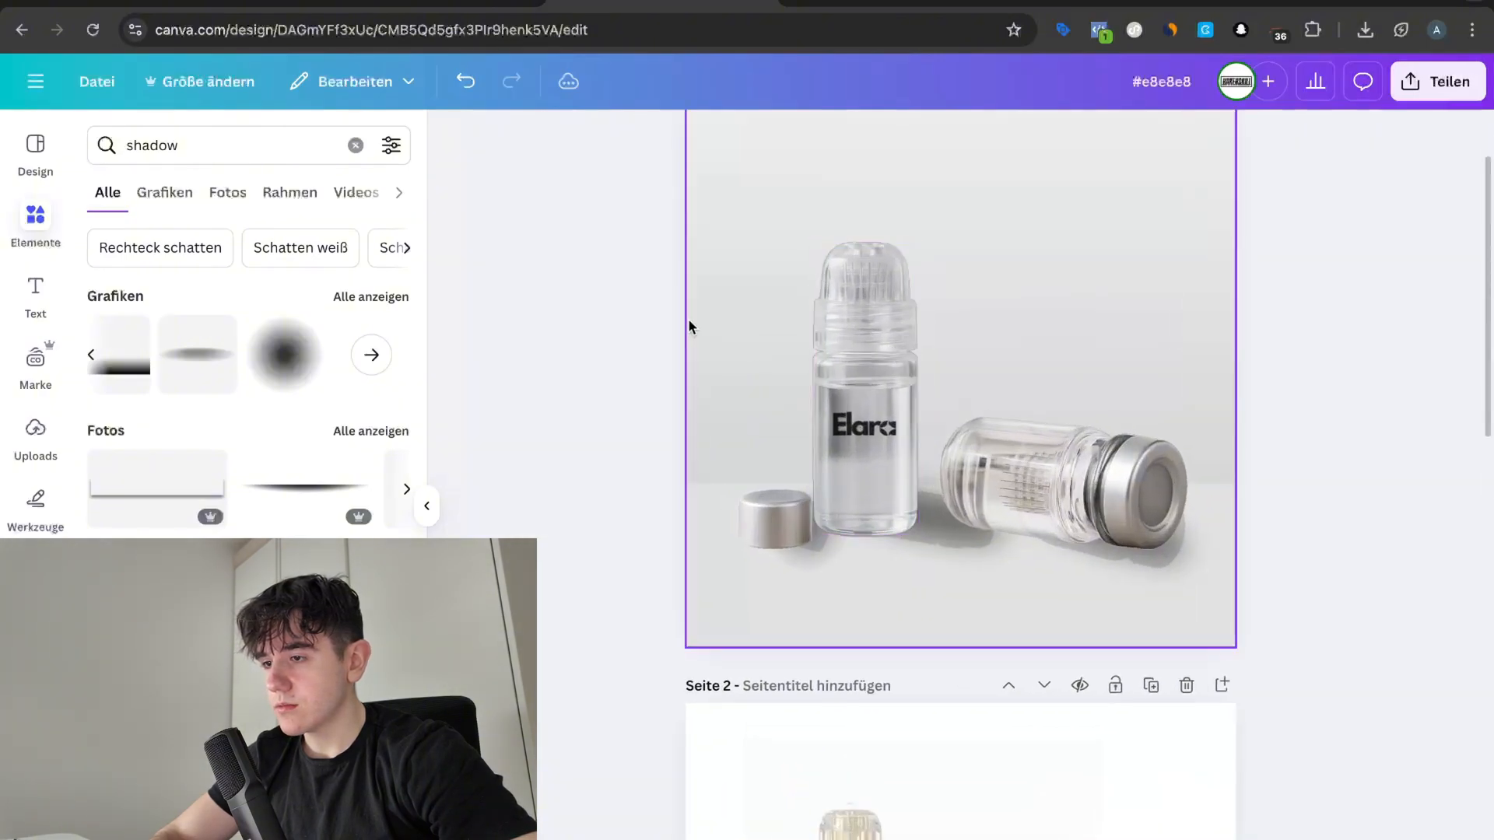
scroll(688, 319, "up", 1)
left_click(827, 389)
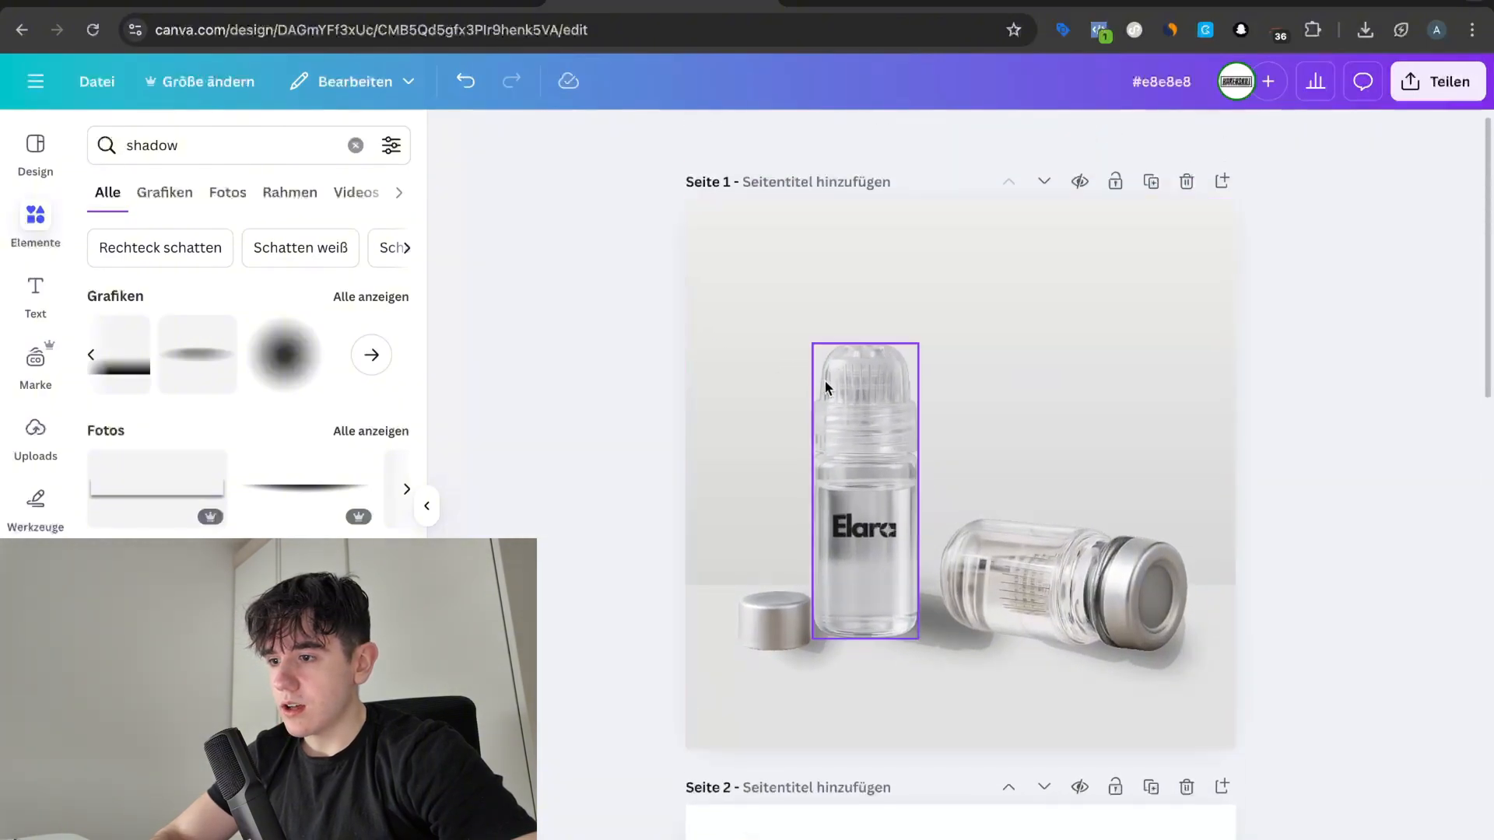
left_click(630, 140)
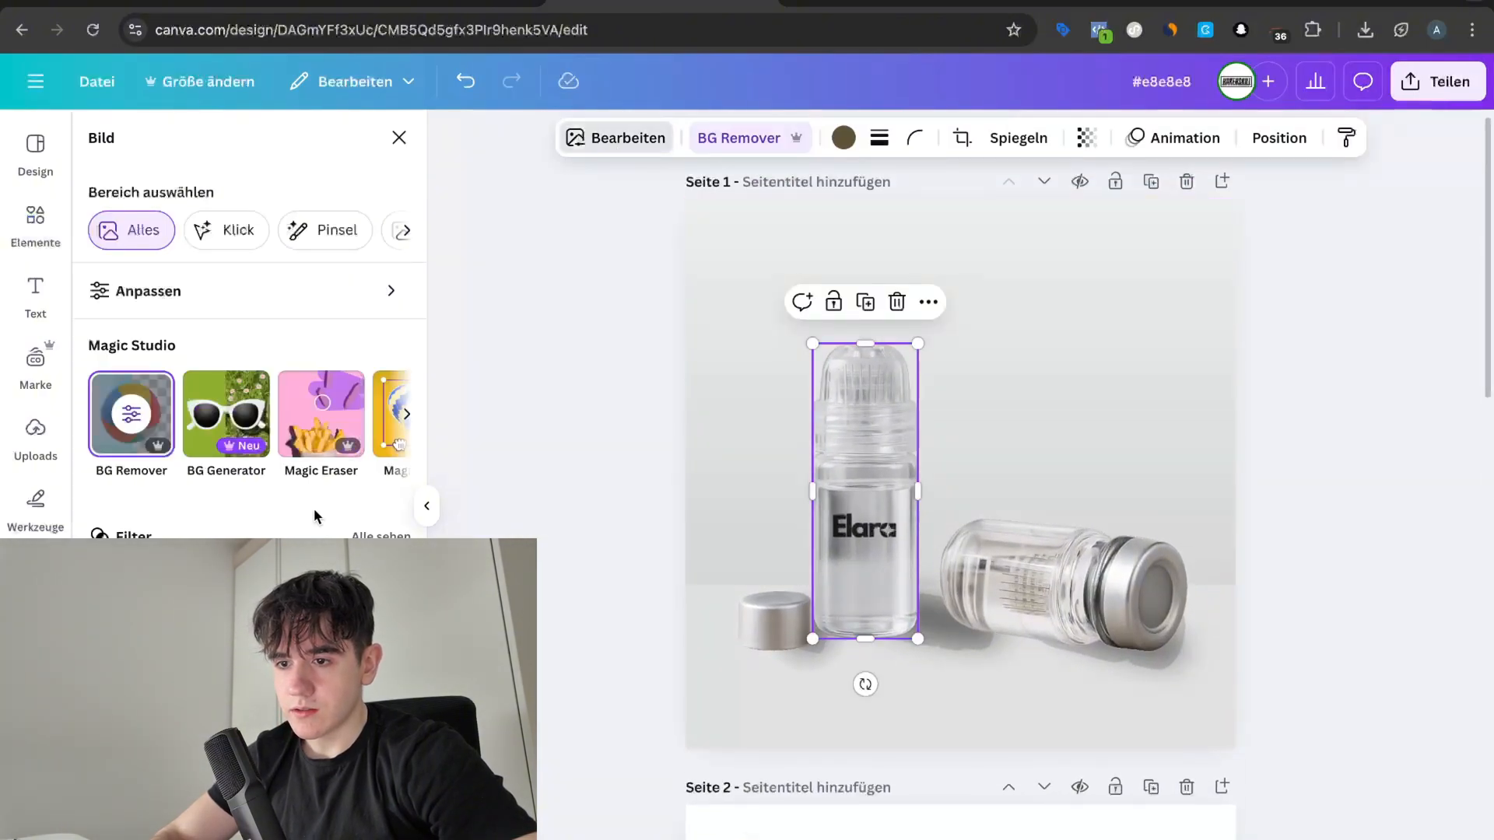
left_click(226, 786)
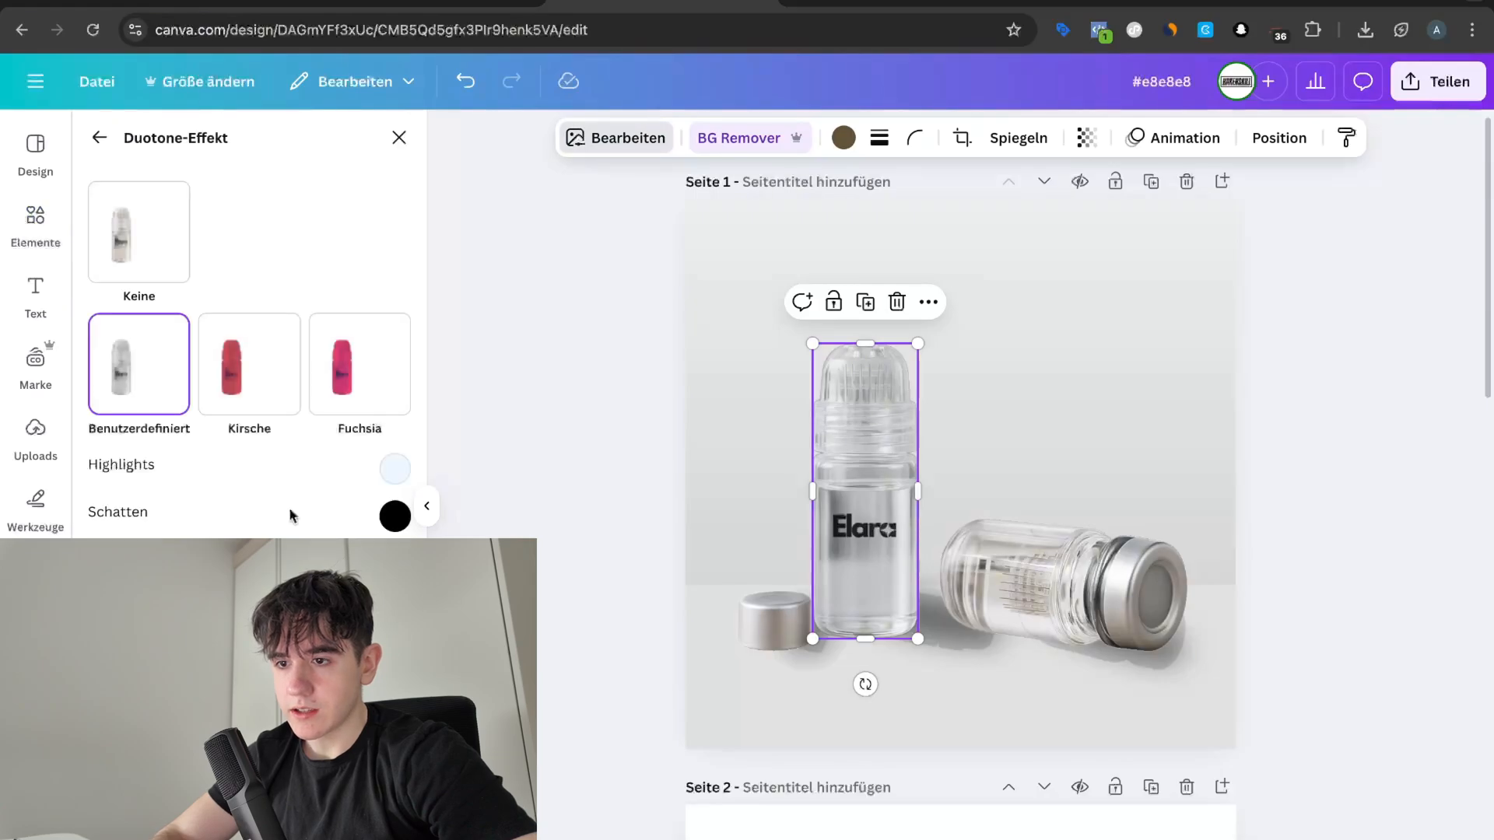
left_click(390, 469)
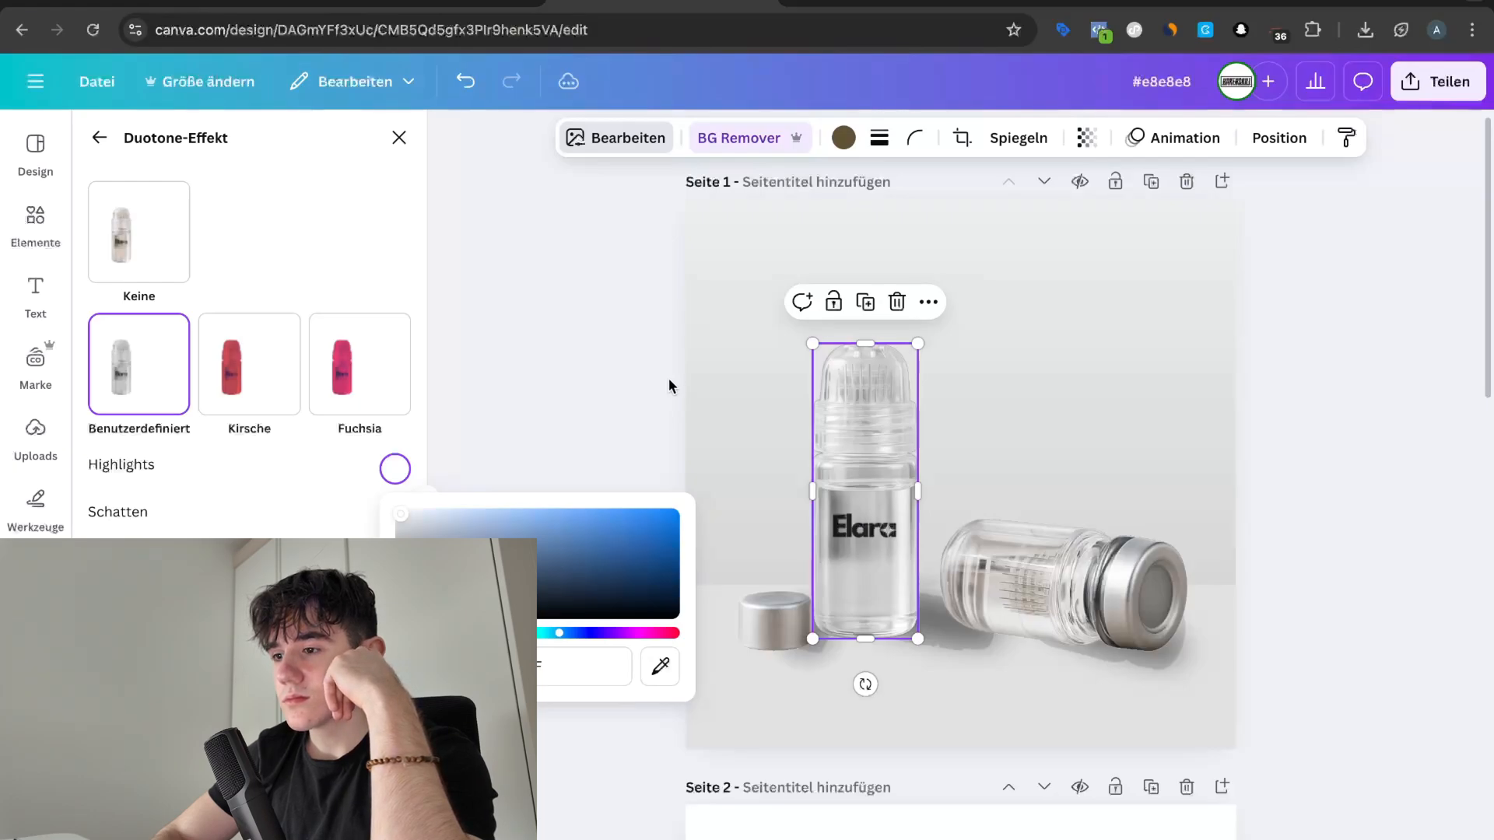
Step: Try the Fuchsia Duotone effect on the floor shadow beside the upright bottle, and undo it
left_click(935, 650)
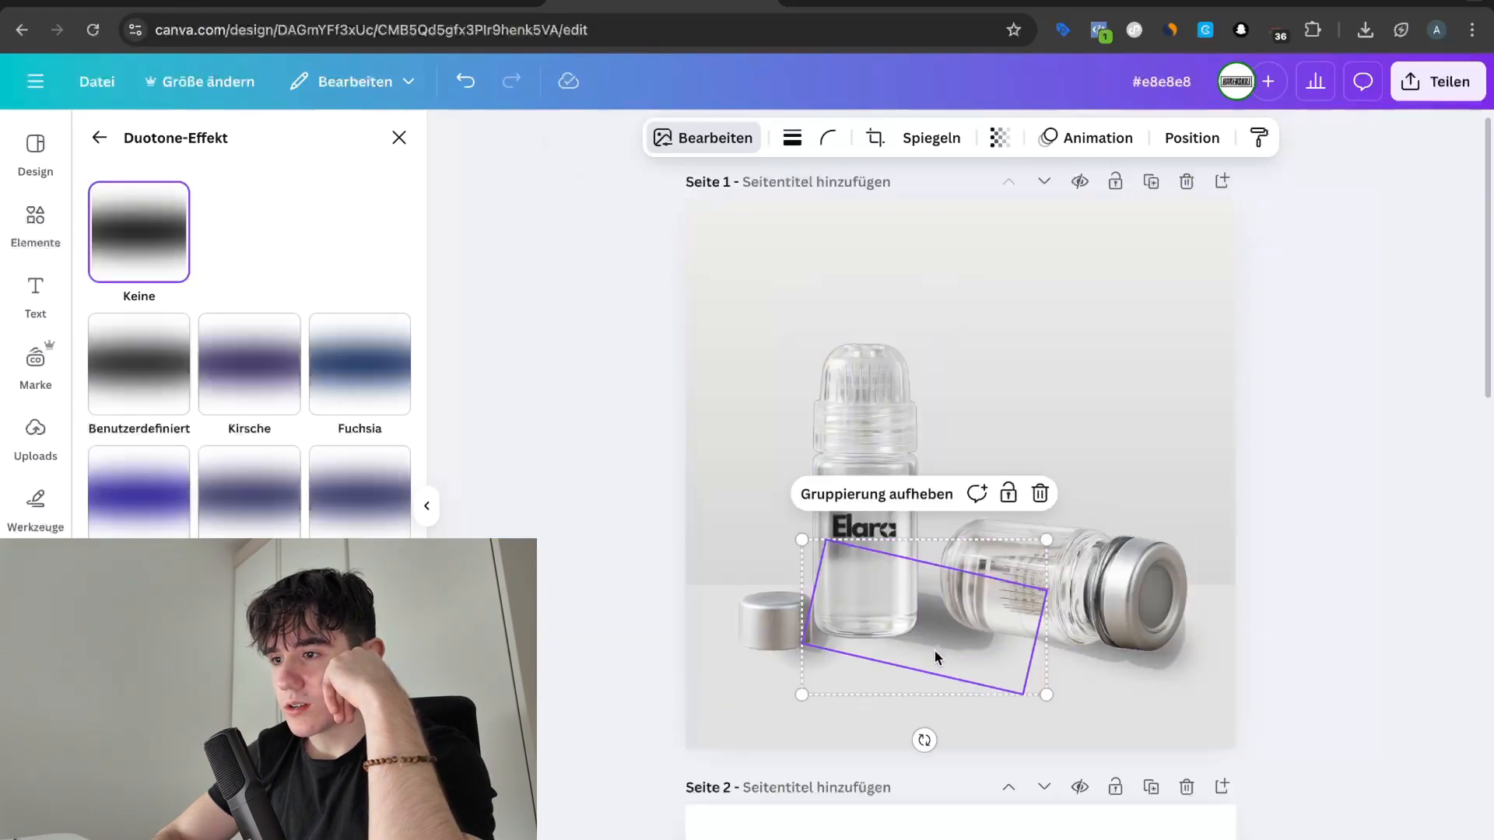
left_click(377, 391)
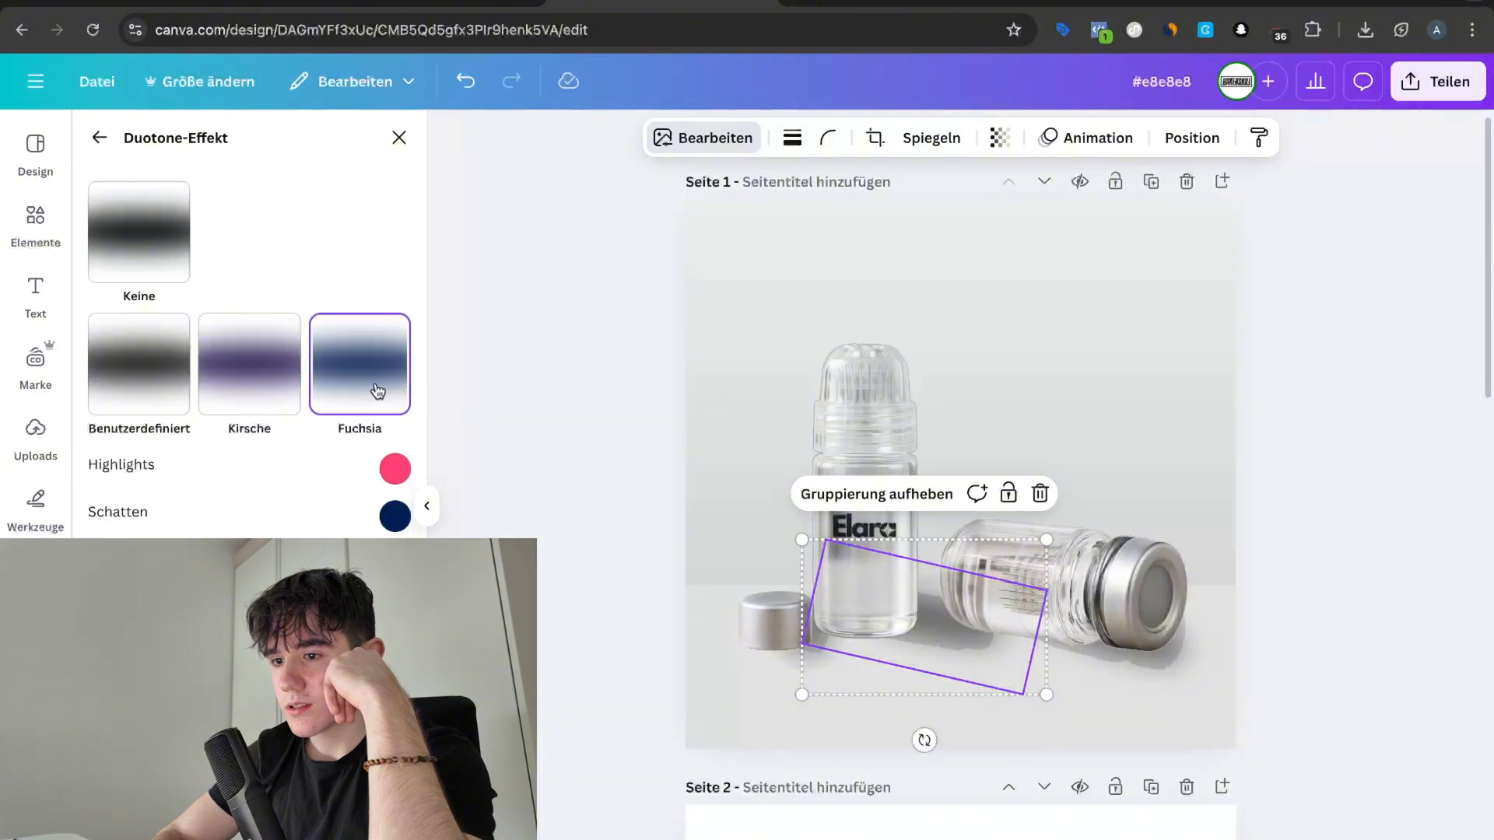
left_click(397, 473)
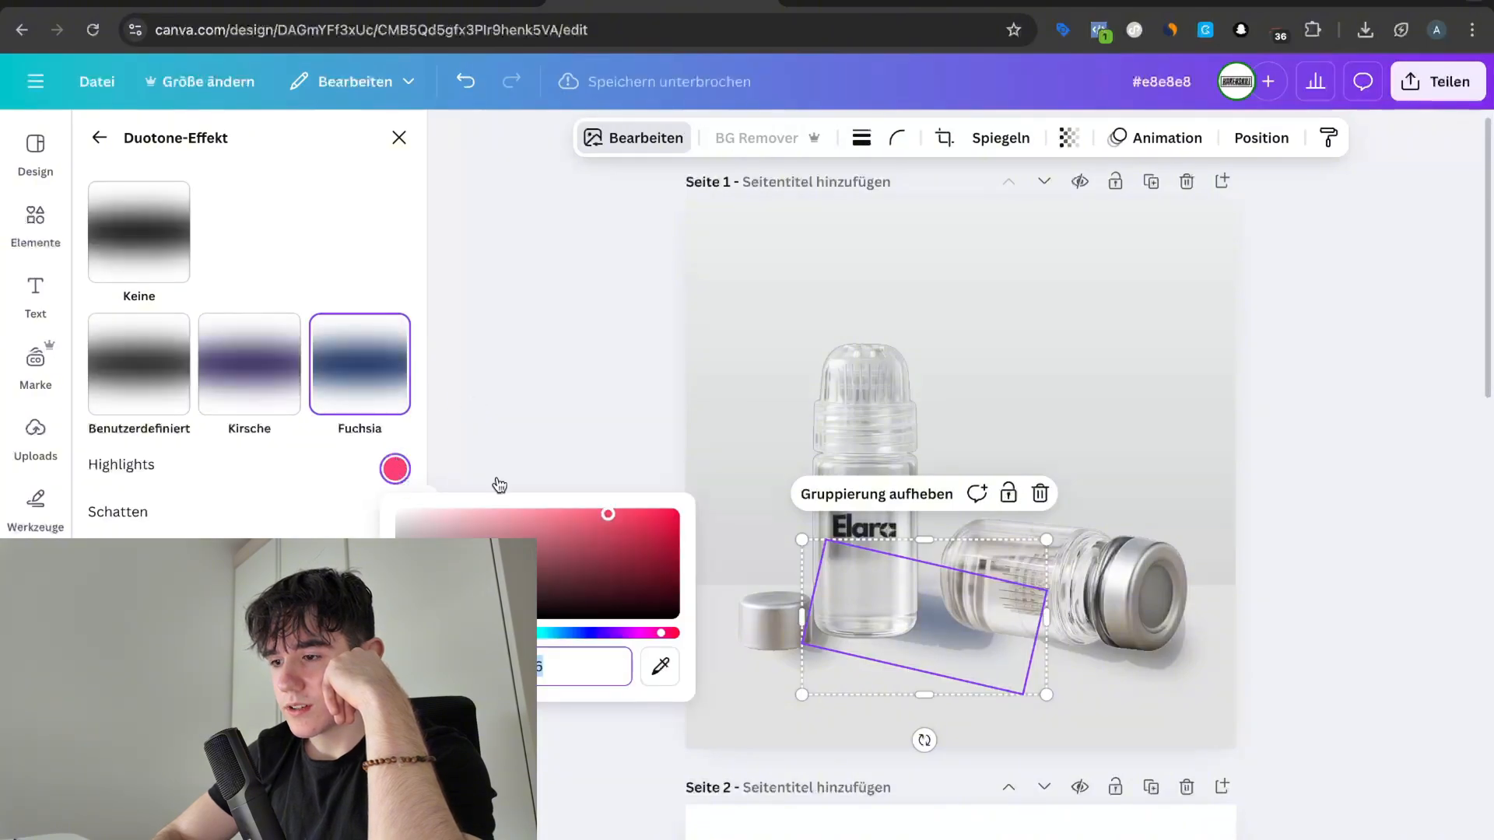
left_click(502, 398)
left_click(503, 398)
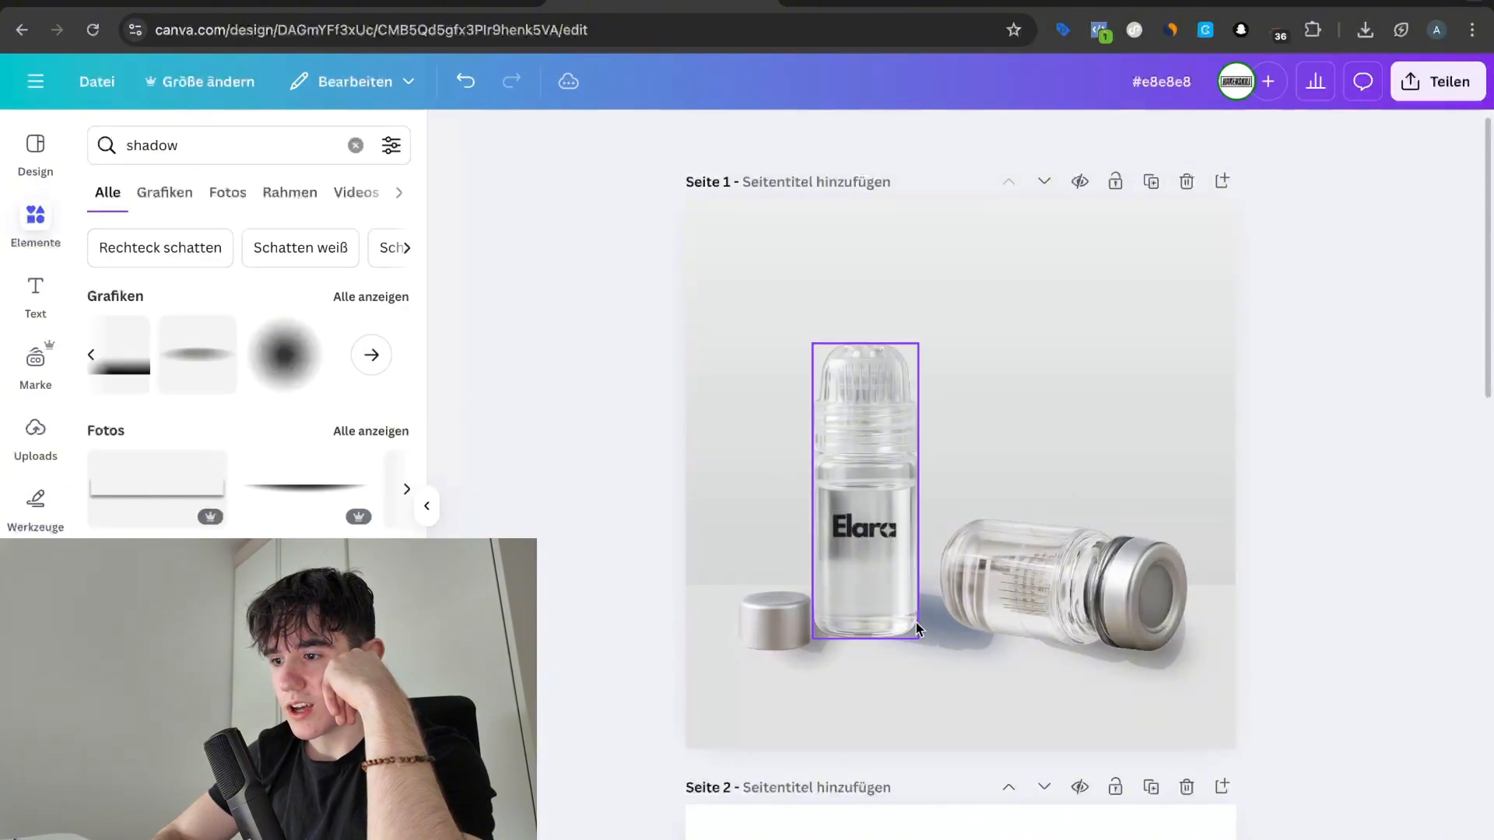
left_click(921, 590)
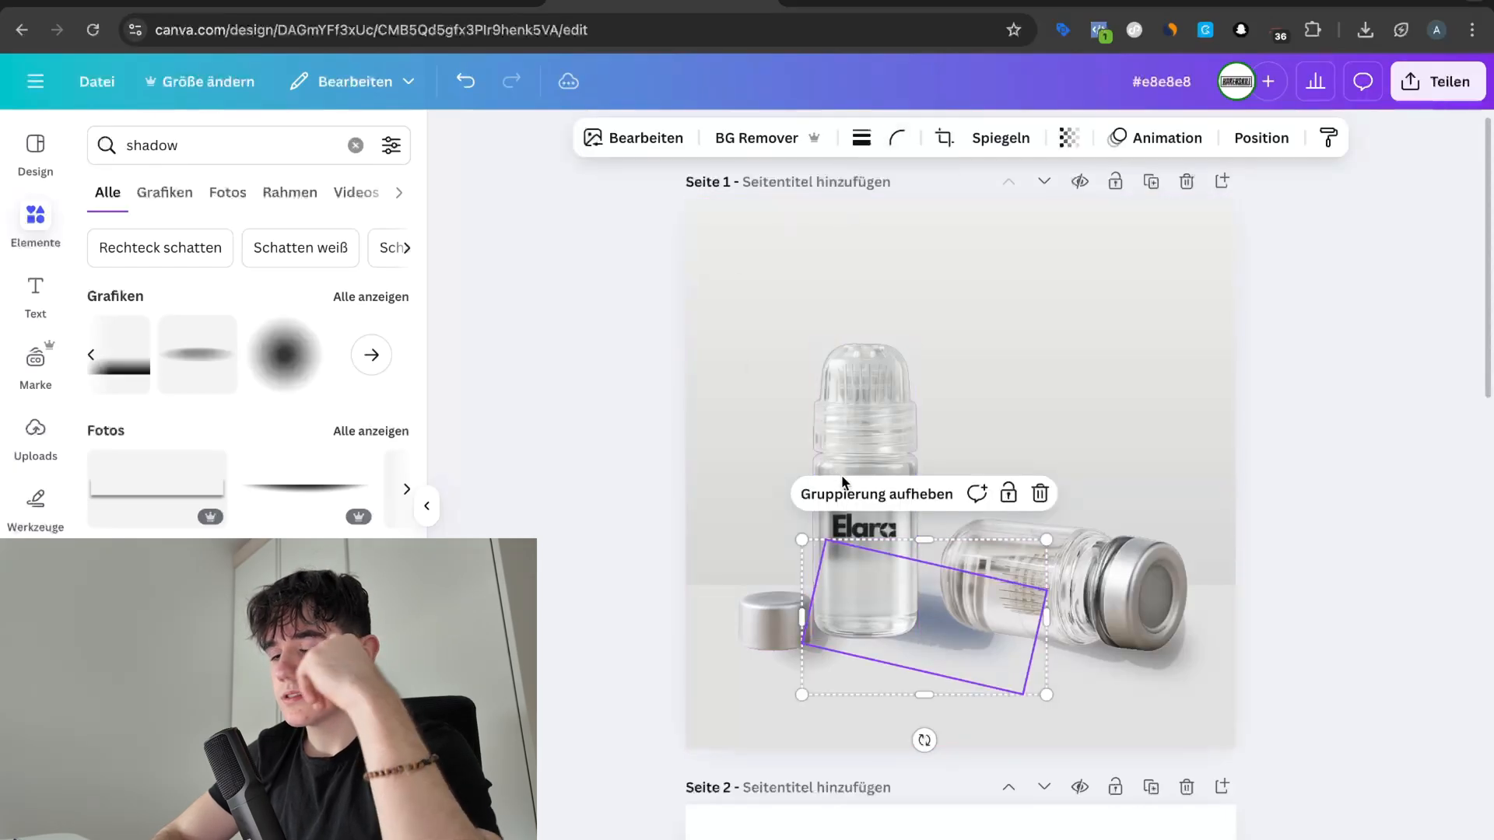
key("super+z")
Step: Try a dark navy blue for the upright bottle's Duotone shadows, and undo the change
left_click(859, 465)
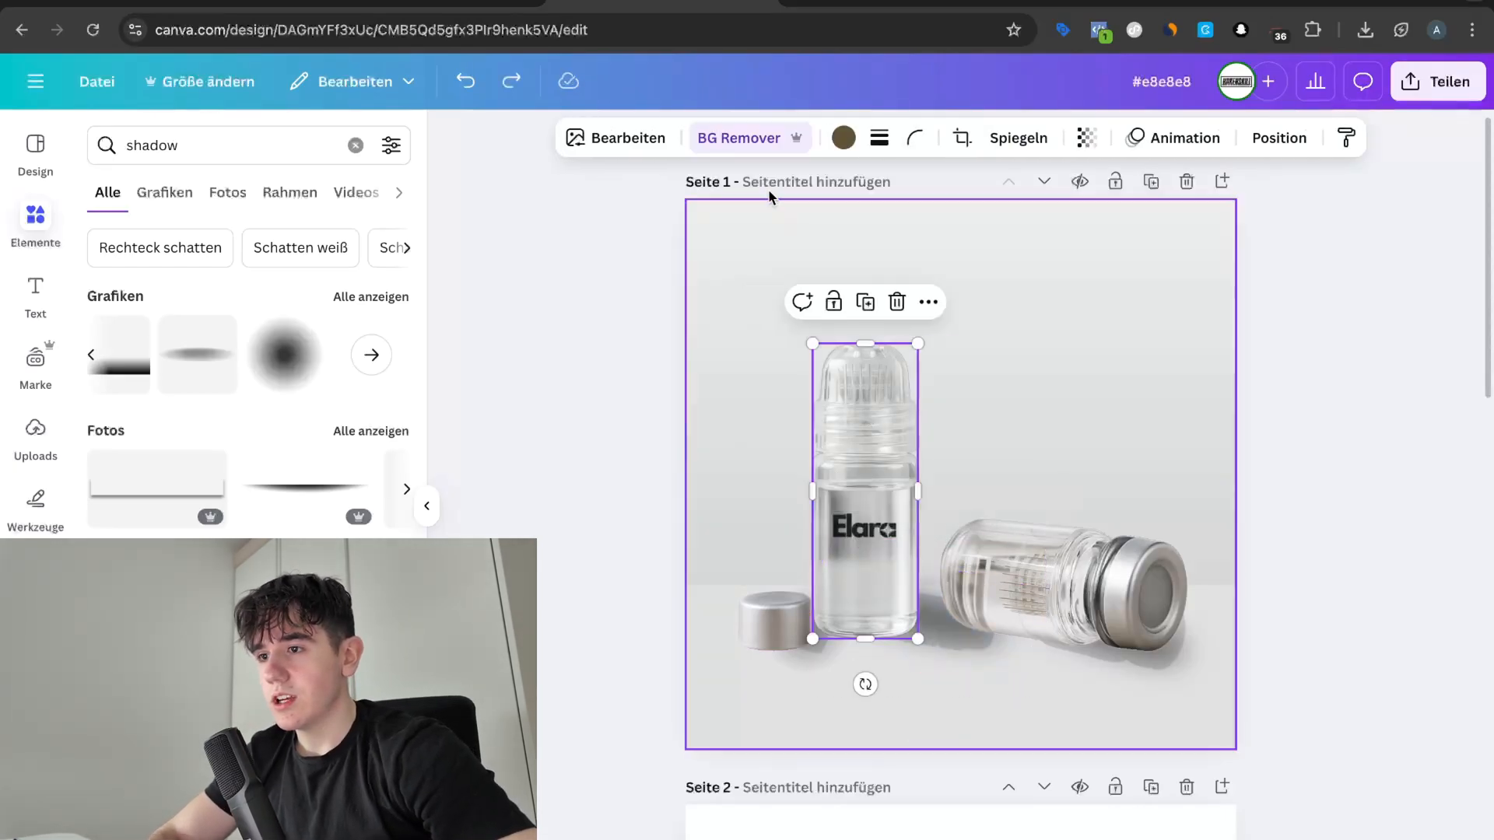
left_click(621, 138)
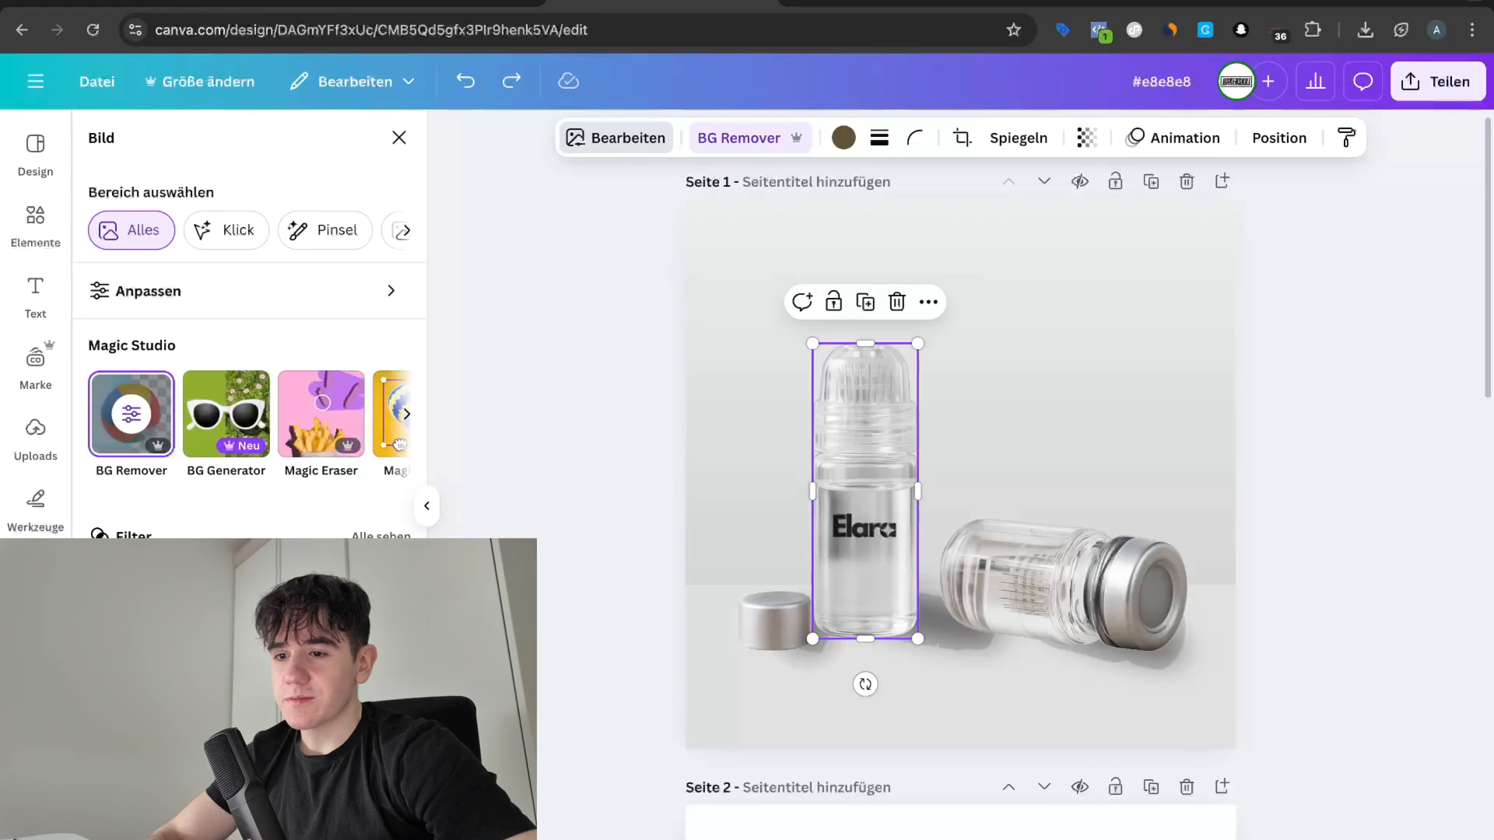
scroll(249, 343, "down", 1)
left_click(226, 752)
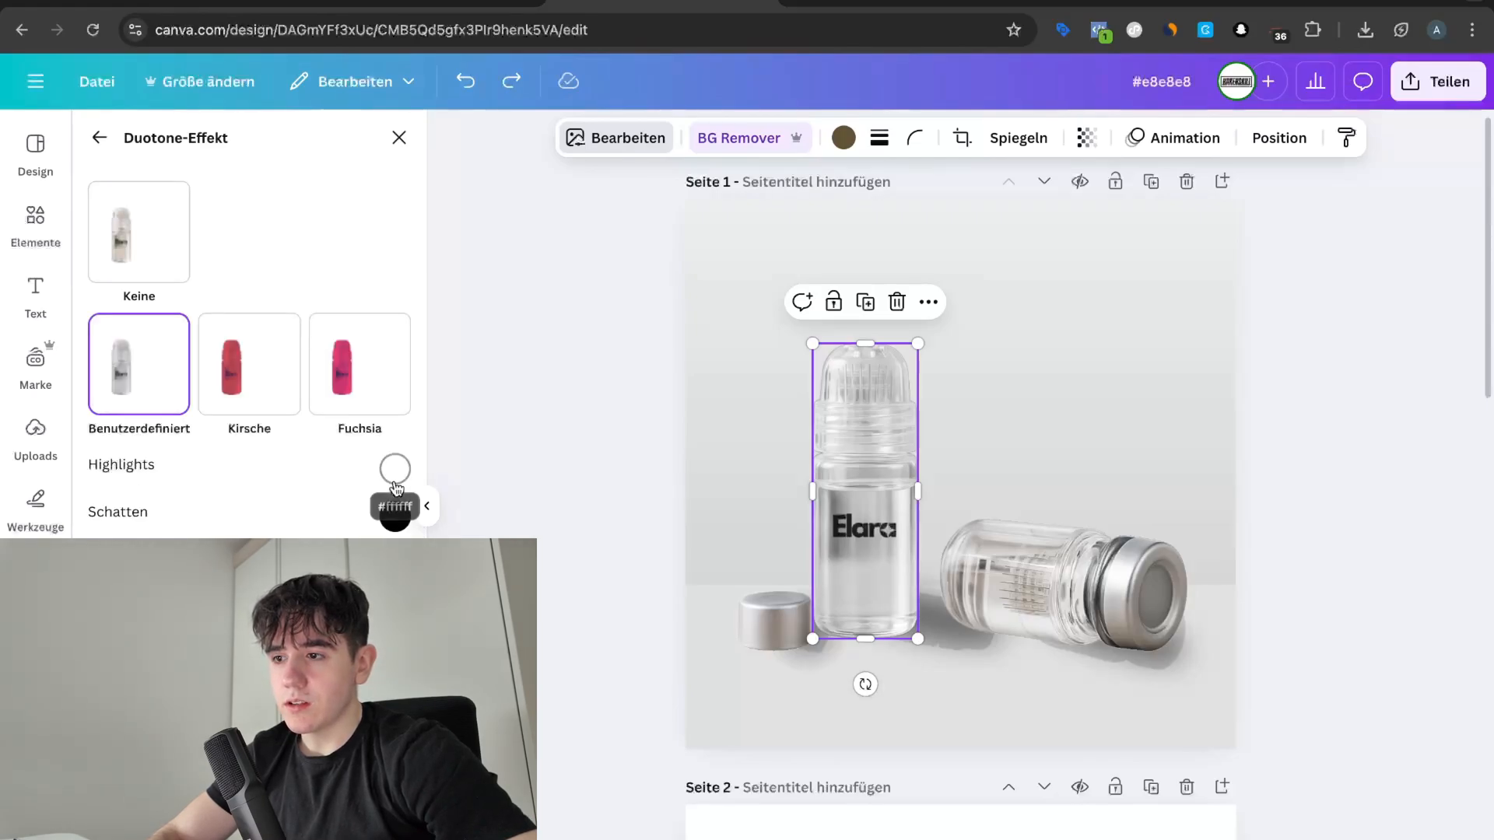
left_click(396, 517)
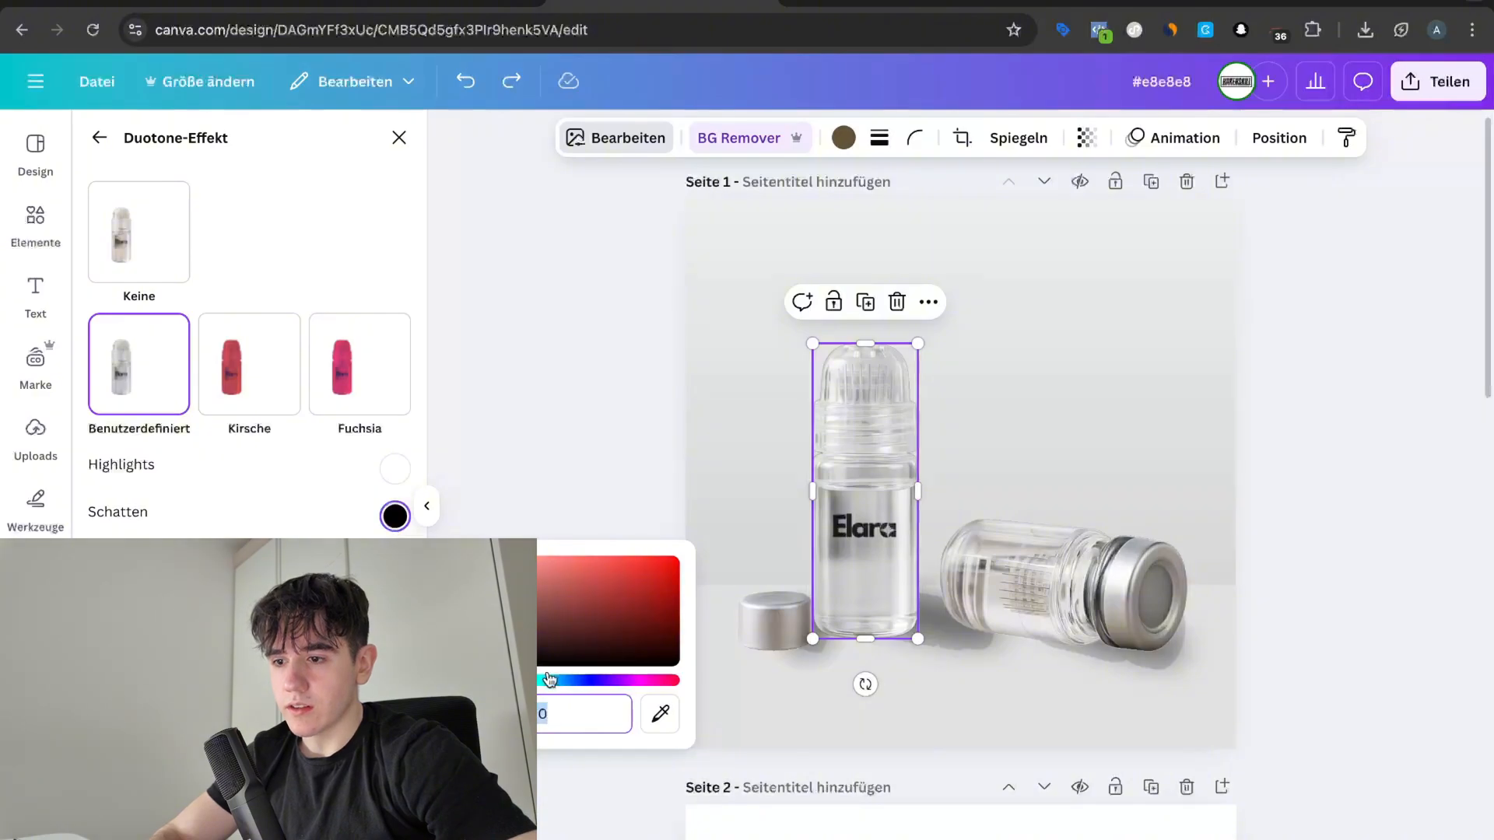
left_click_drag(549, 679, 558, 680)
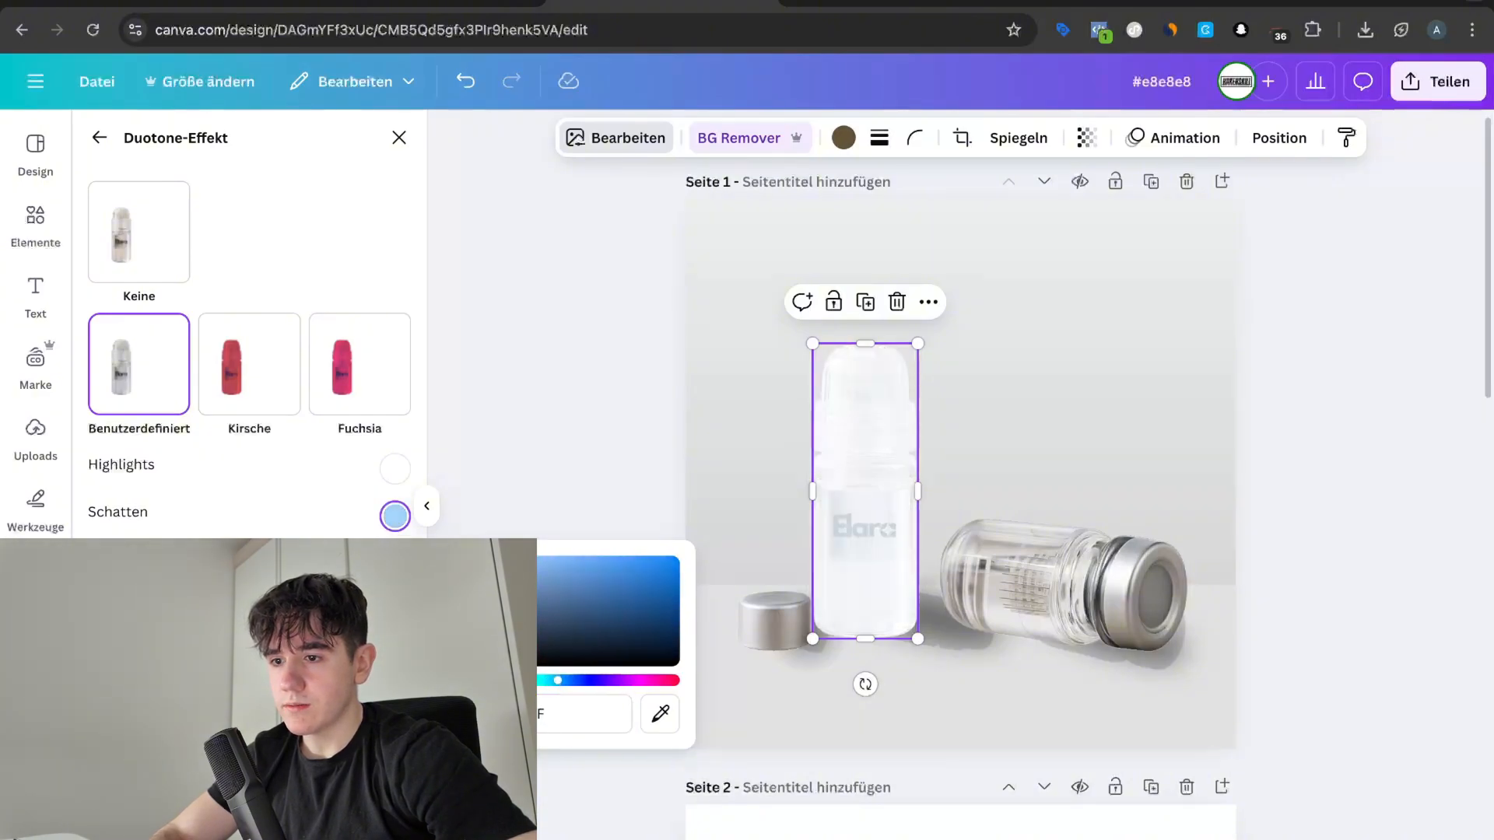
mouse_move(498, 557)
left_mouse_down()
mouse_move(397, 557)
mouse_move(463, 584)
mouse_move(694, 577)
mouse_move(693, 609)
mouse_move(649, 617)
mouse_move(655, 631)
left_mouse_up()
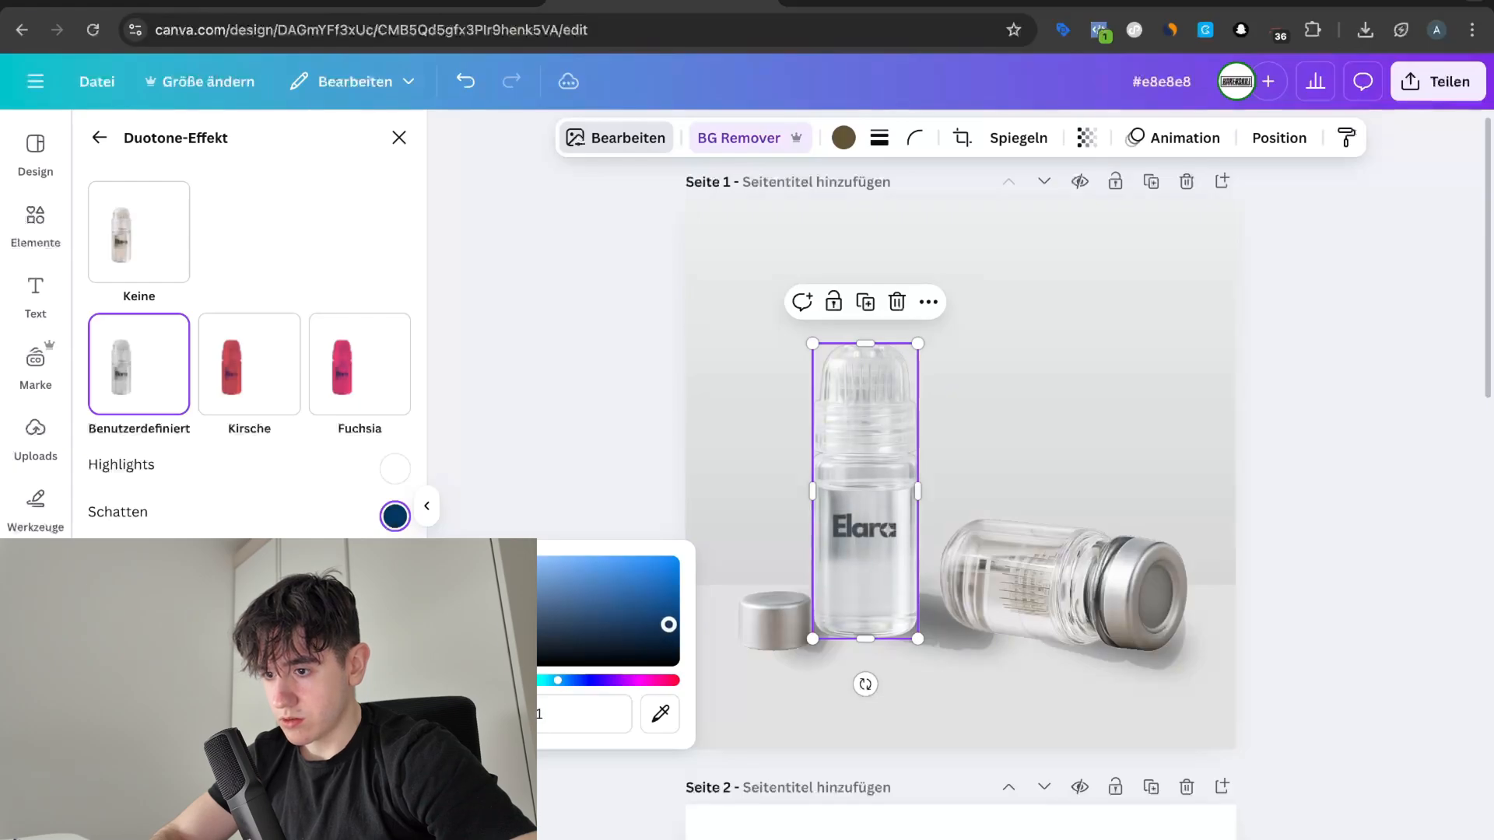
left_click(967, 634)
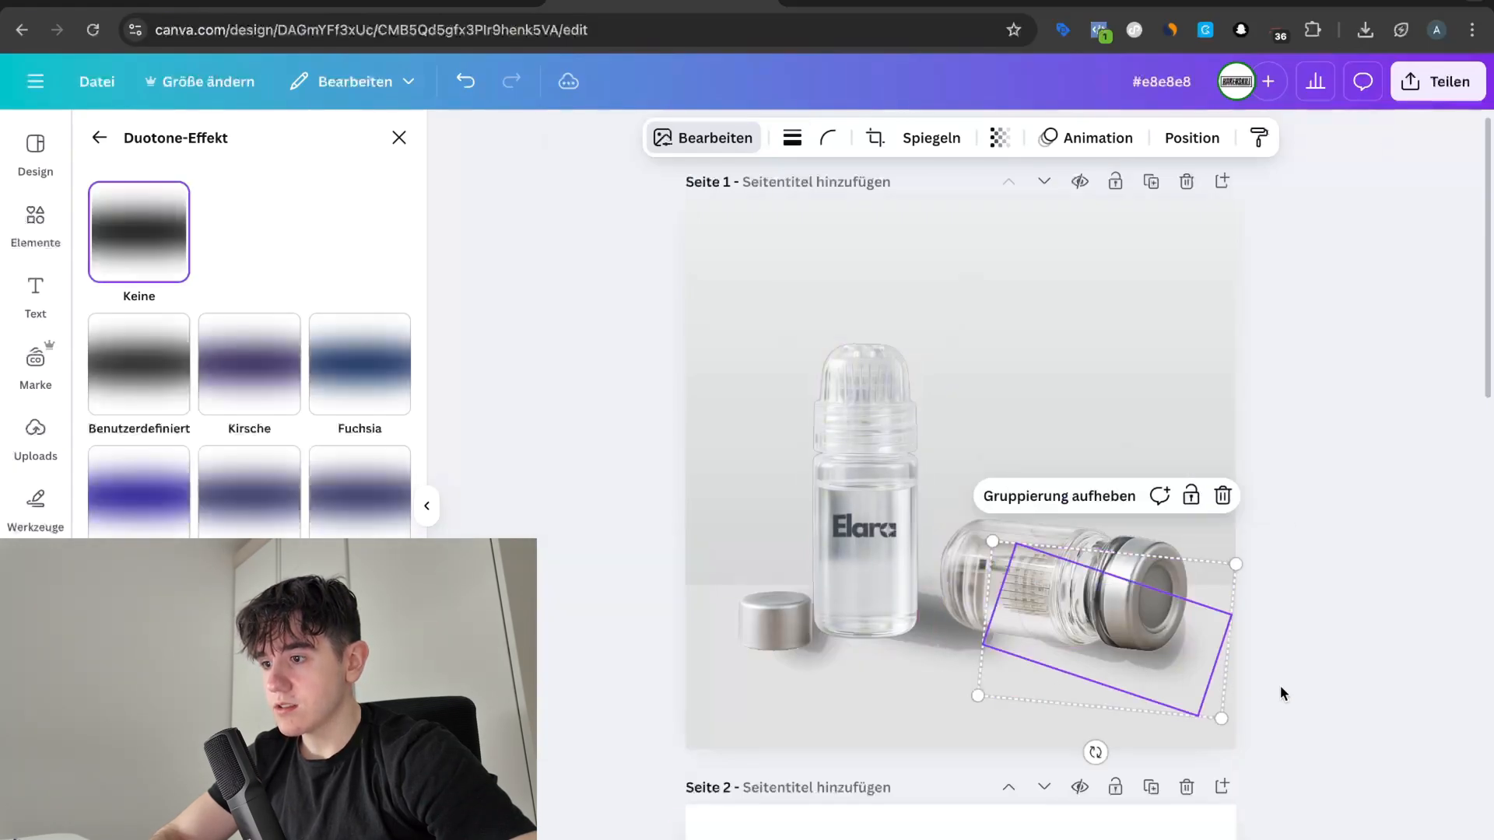
left_click(1314, 696)
scroll(1187, 624, "down", 1)
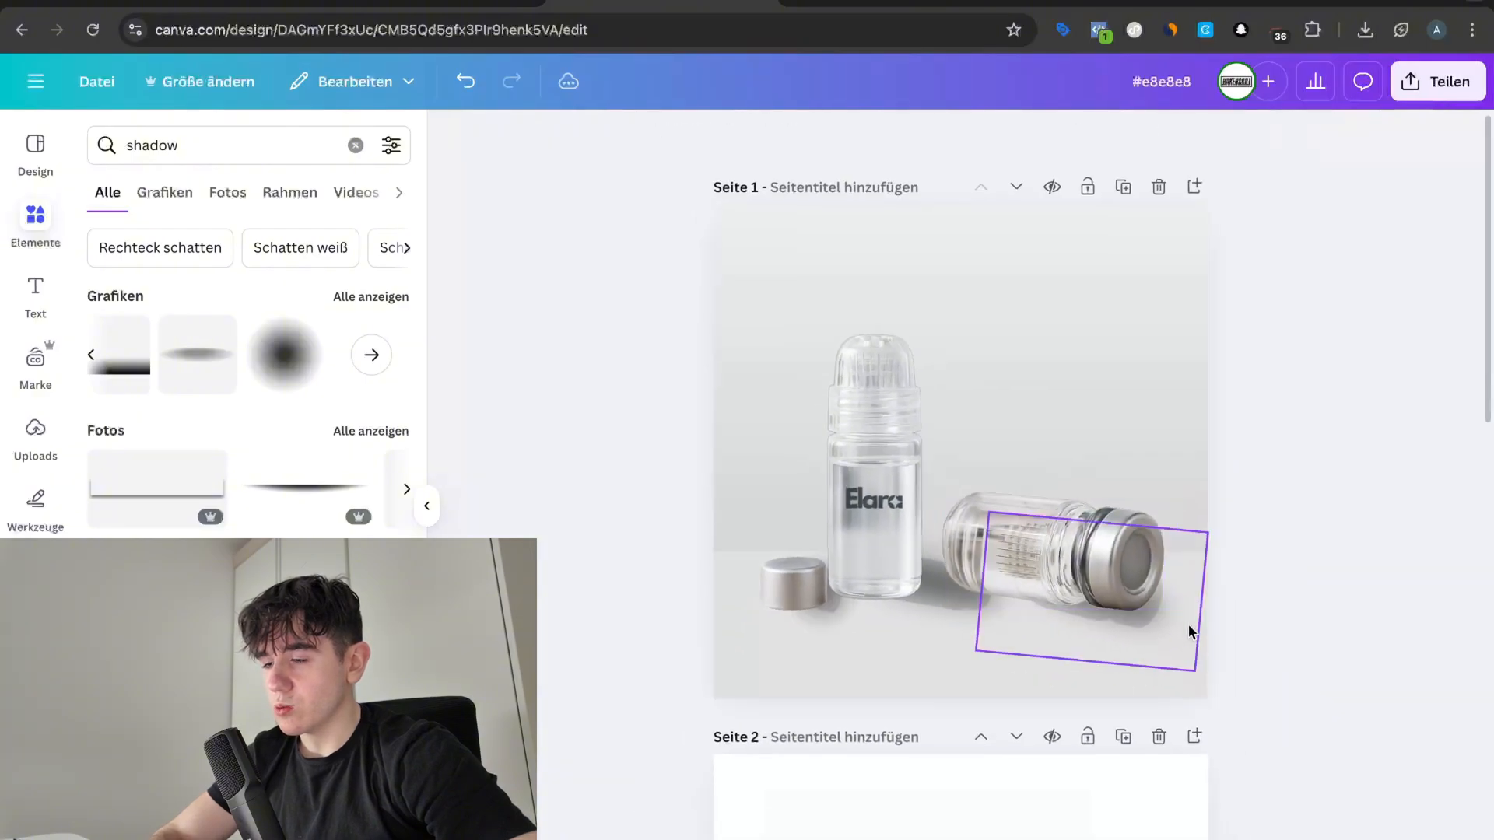
scroll(938, 464, "up", 3)
key("ctrl+z")
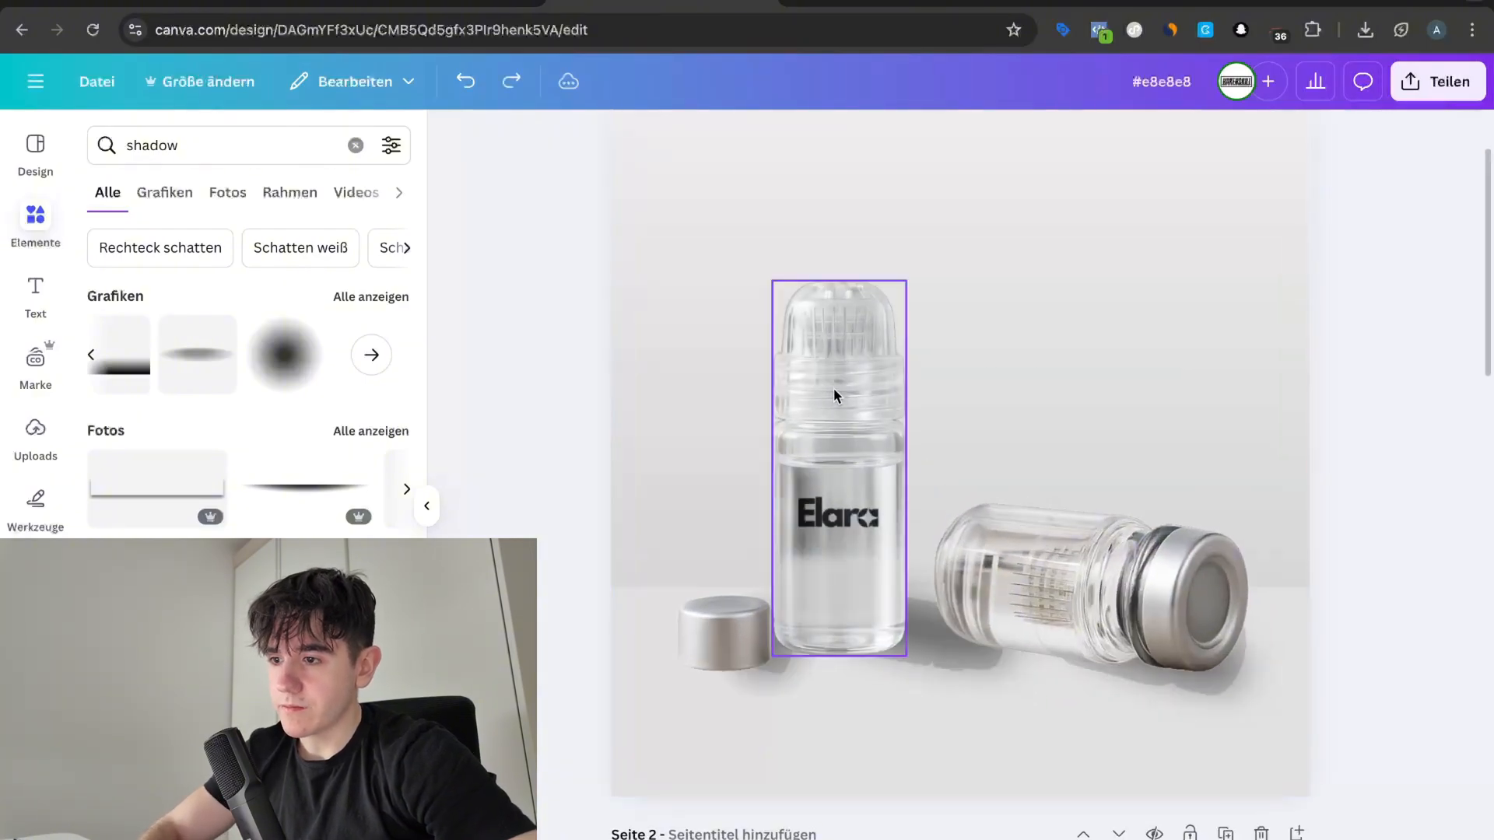
Step: Compare the colours of the upright and lying bottles on page 1
left_click(861, 403)
scroll(986, 392, "down", 4)
scroll(1193, 451, "down", 2)
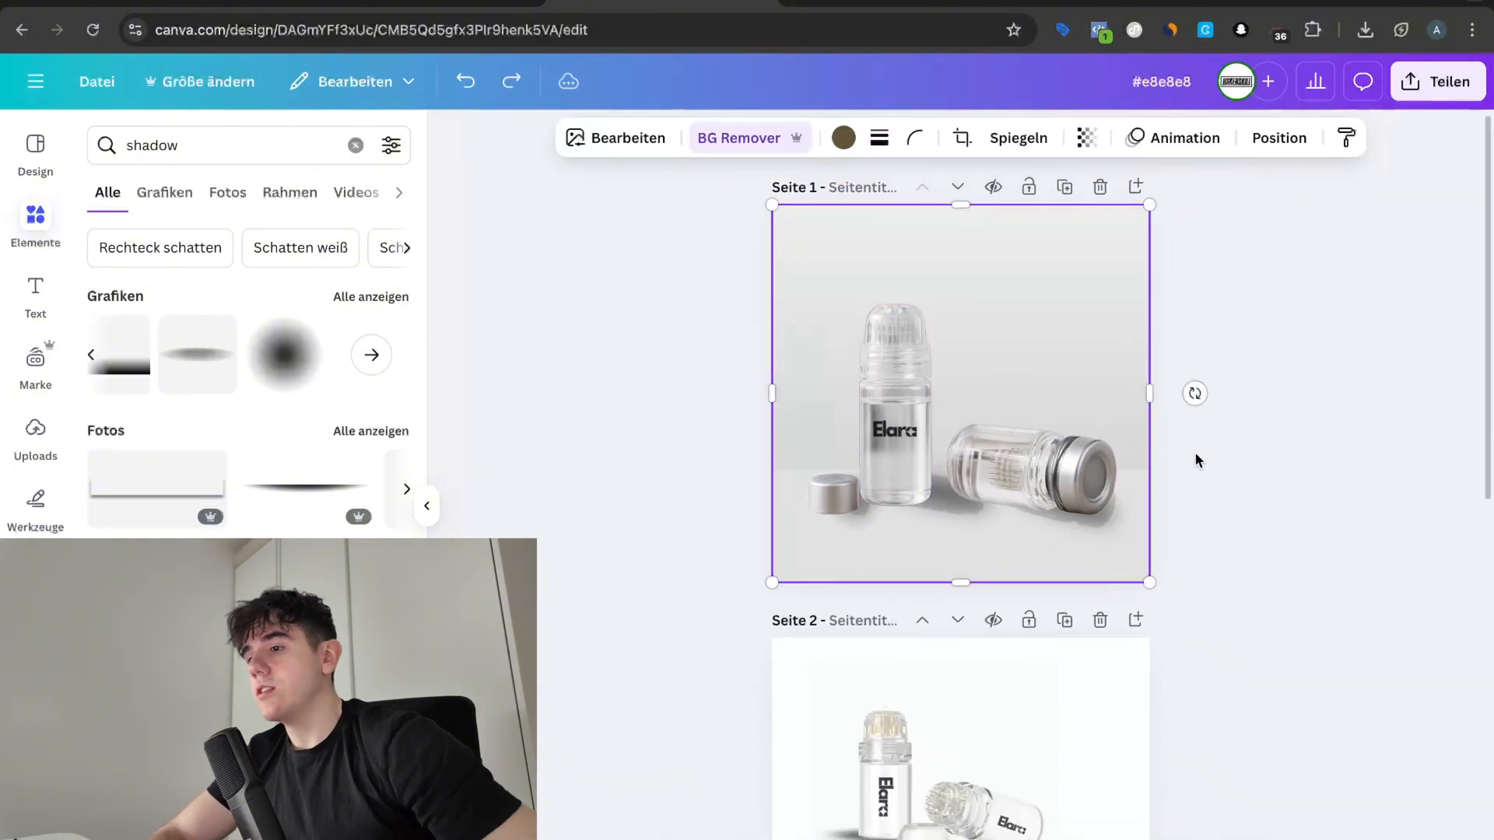
left_click(1196, 478)
left_click(1051, 492)
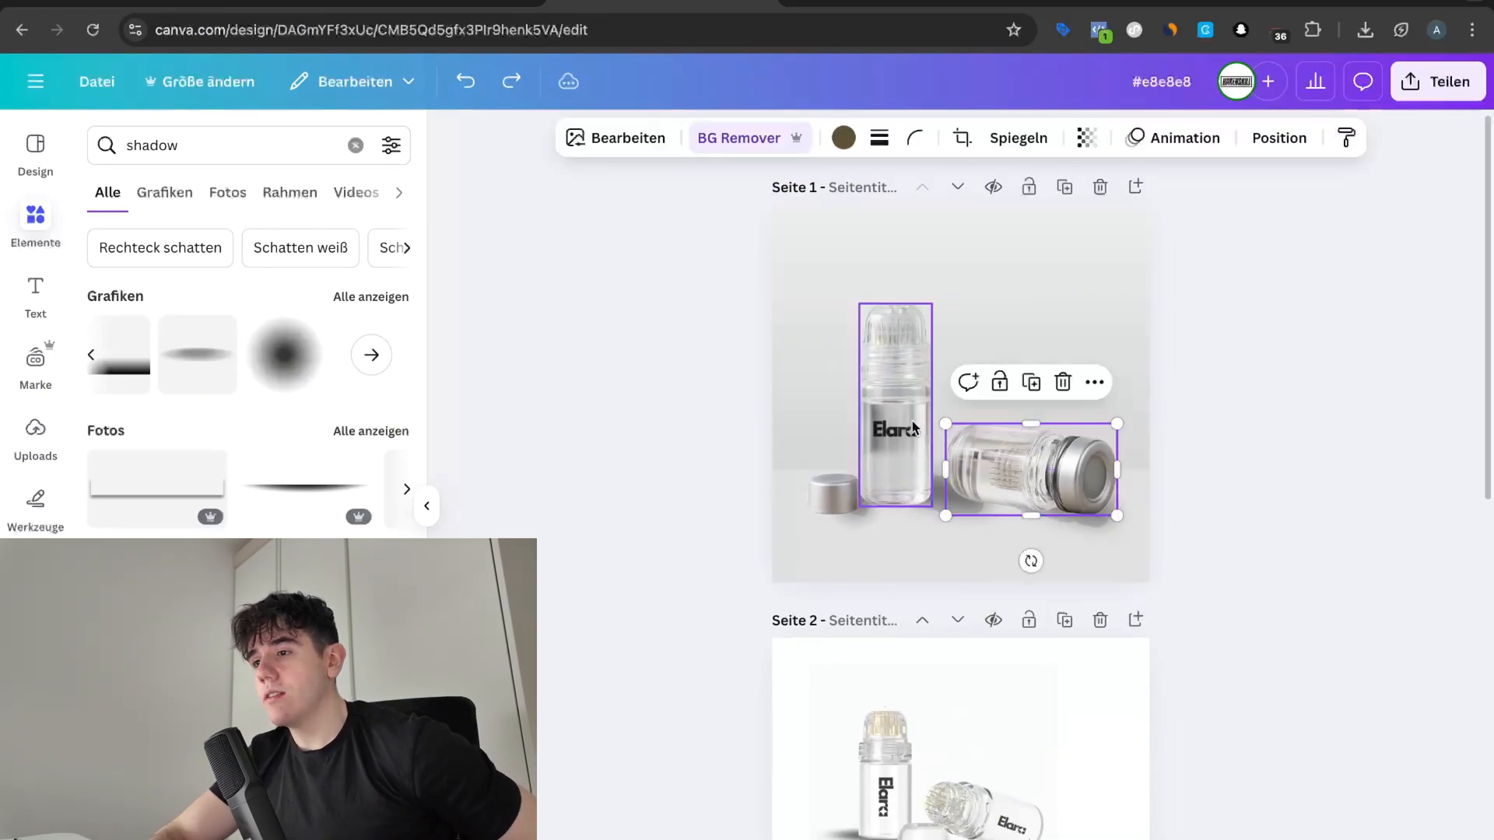
scroll(865, 477, "up", 3)
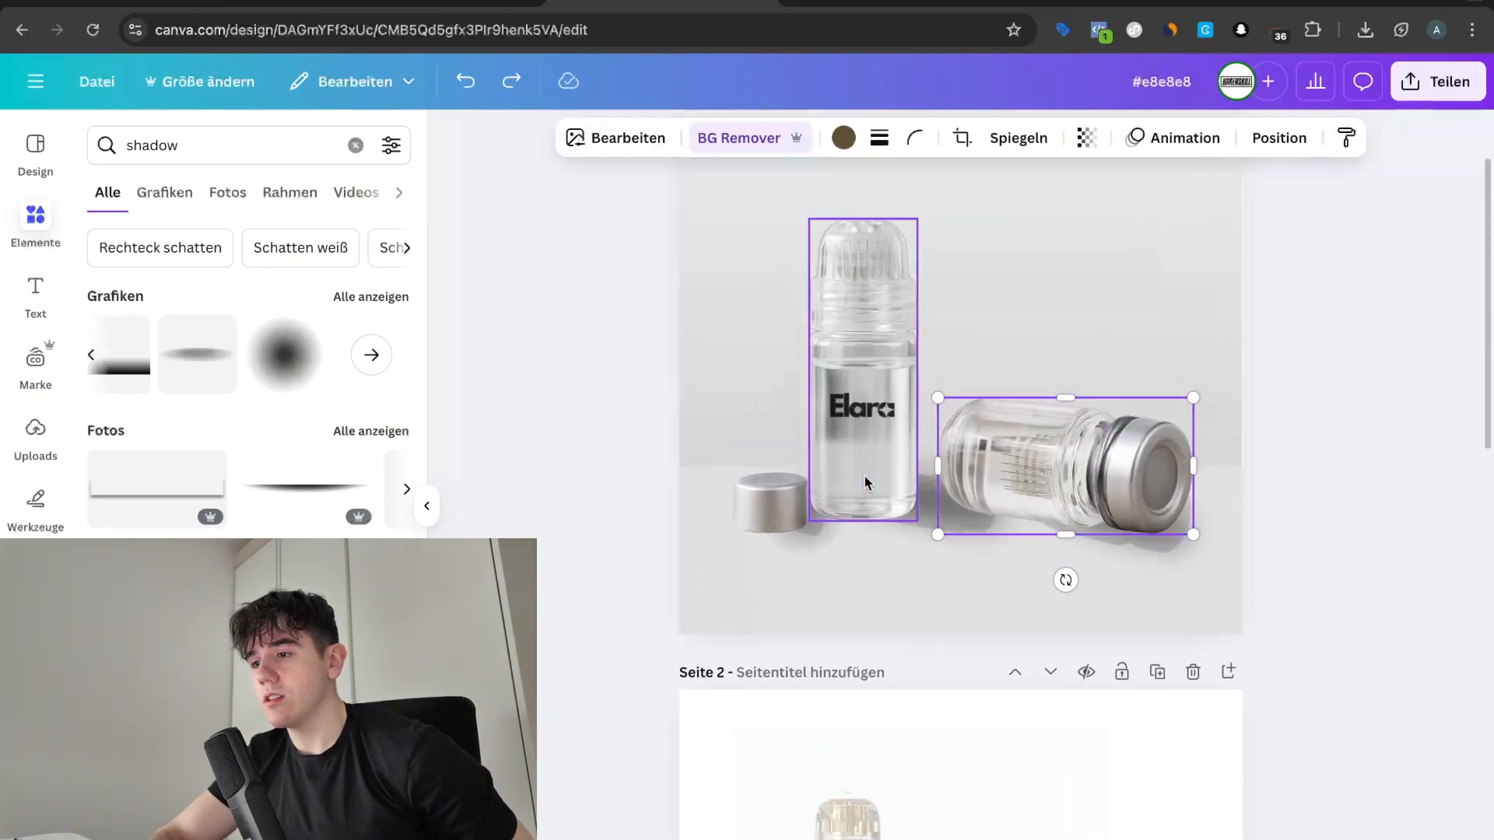
scroll(952, 441, "down", 1)
left_click(1237, 506)
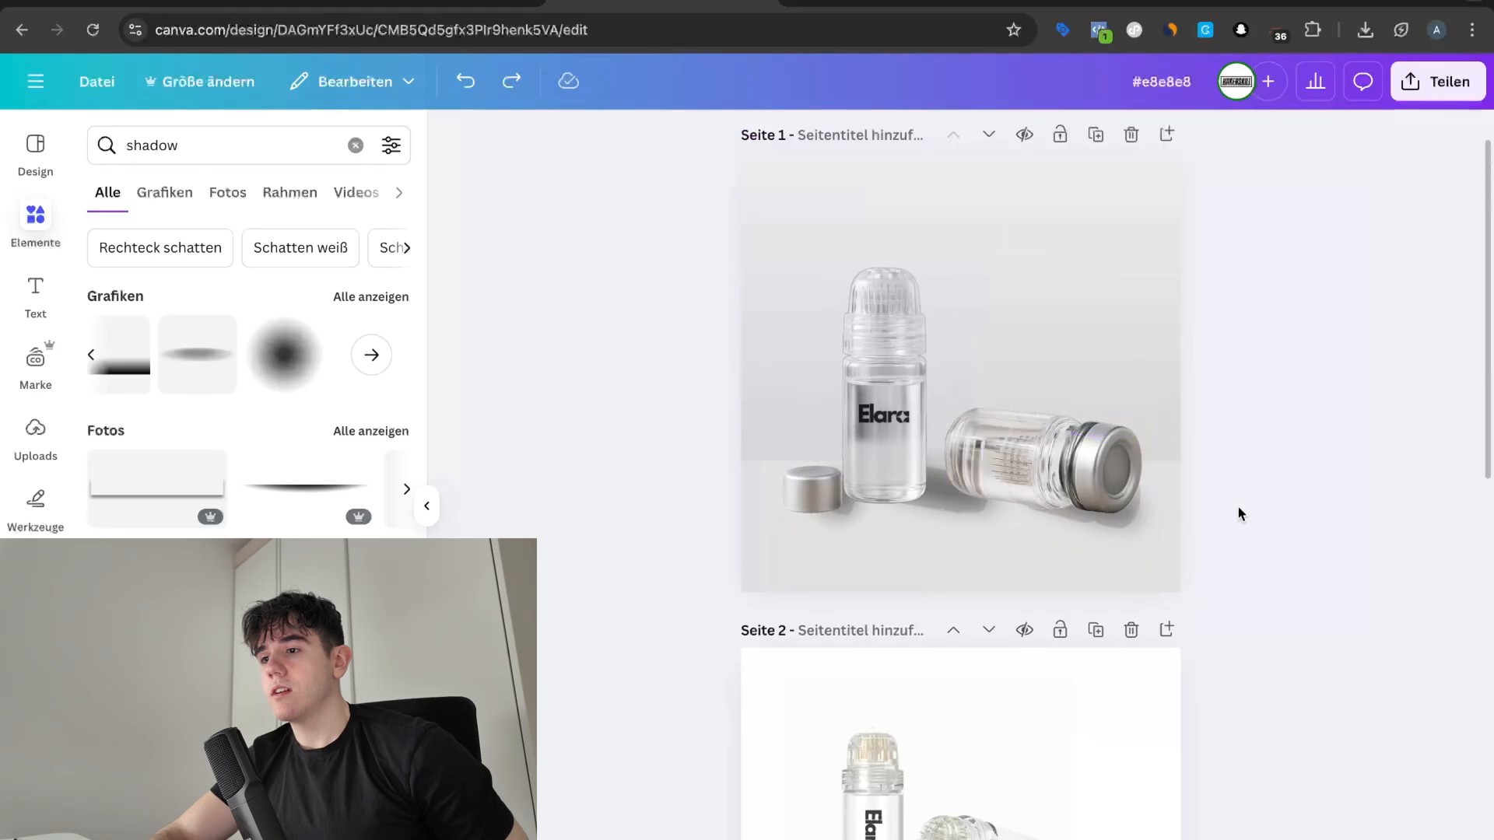
scroll(1238, 505, "up", 2)
Step: Set the upright bottle's saturation (Sättigung) to -38 and leave the image adjustments
left_click(907, 394)
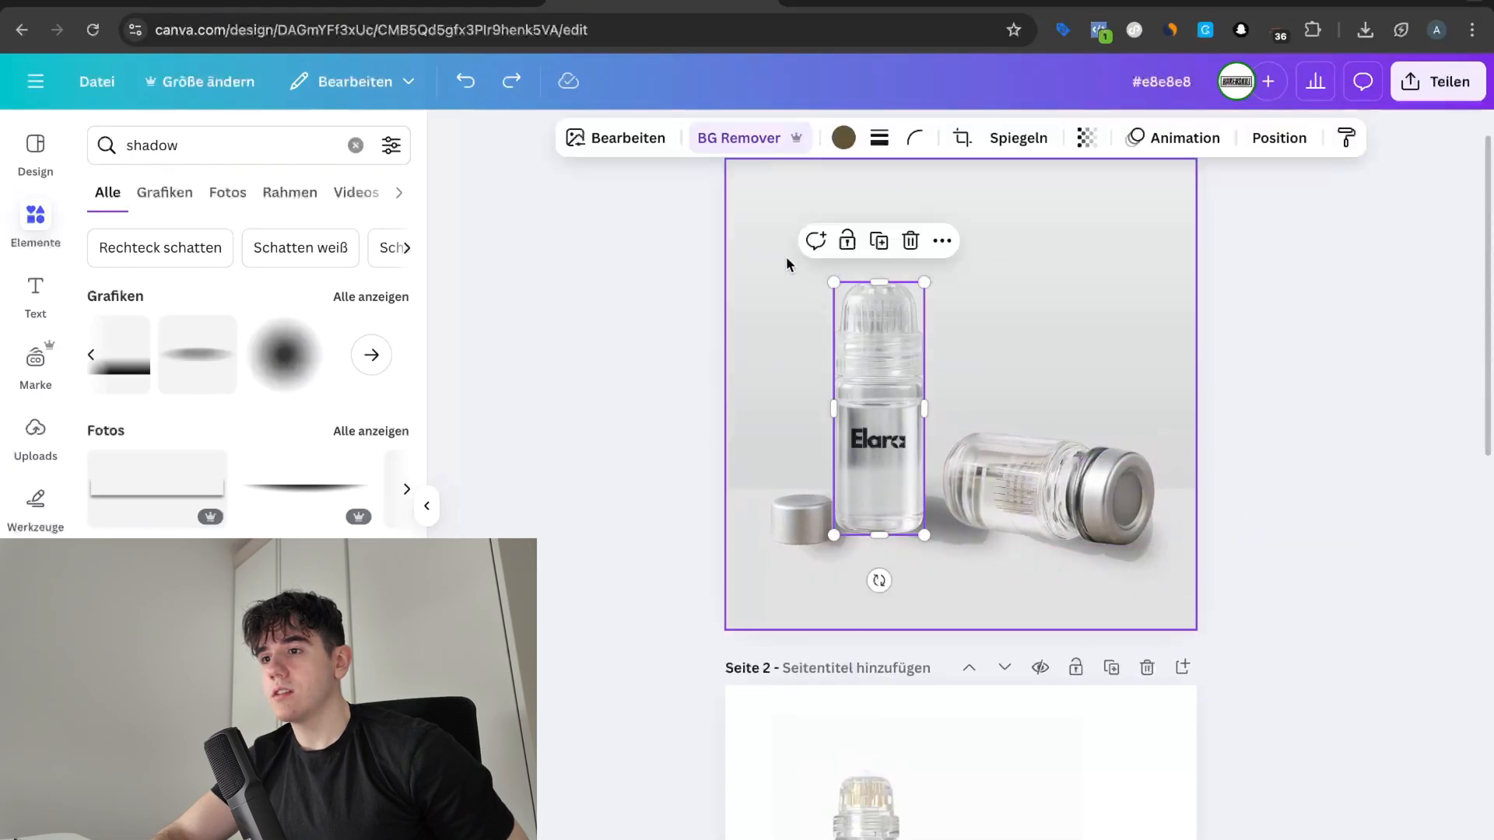
left_click(614, 138)
left_click(308, 286)
scroll(293, 474, "down", 5)
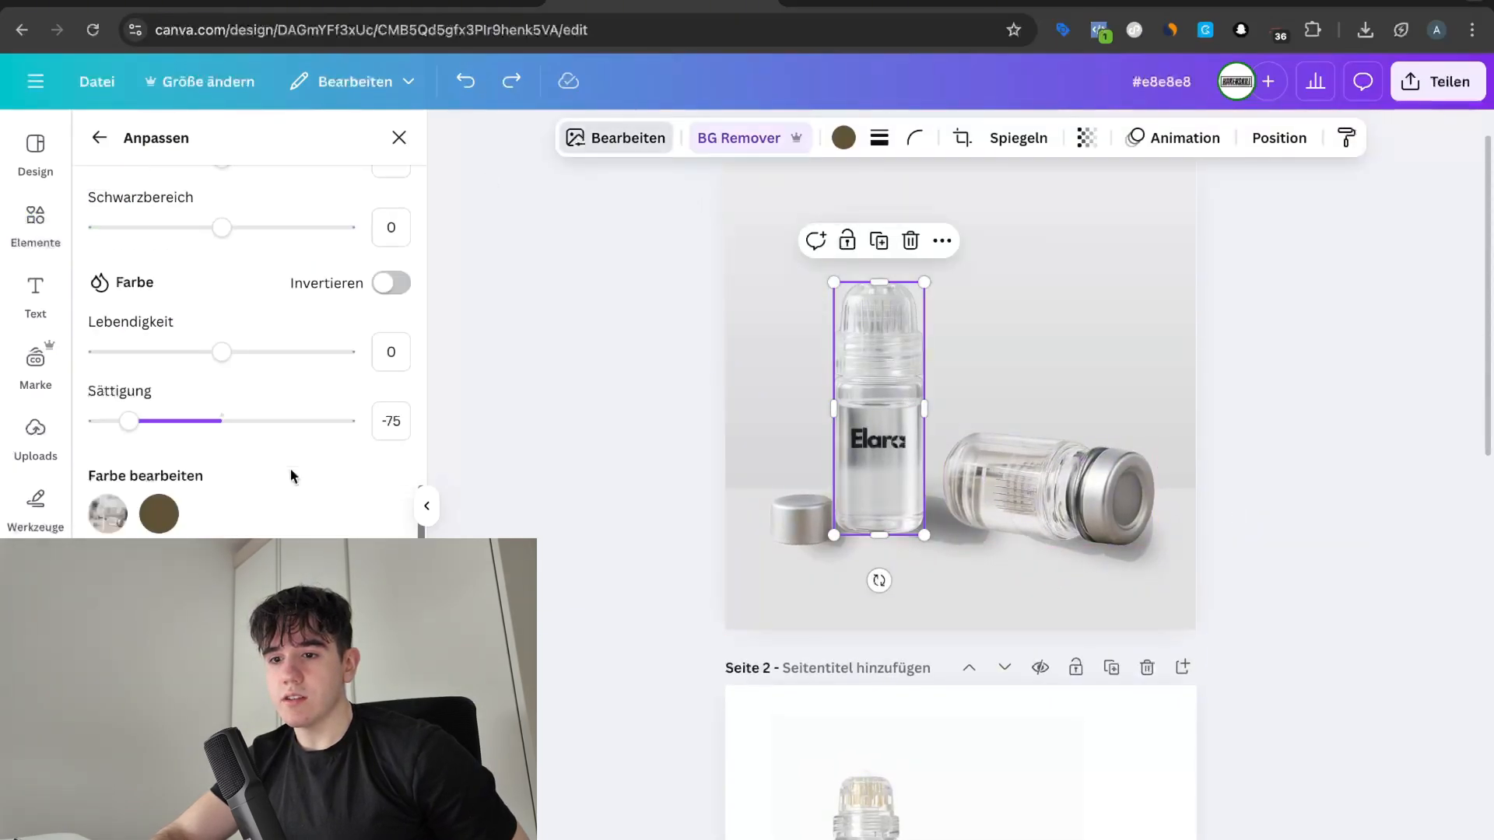
mouse_move(180, 426)
left_mouse_down()
mouse_move(229, 439)
mouse_move(175, 443)
left_mouse_up()
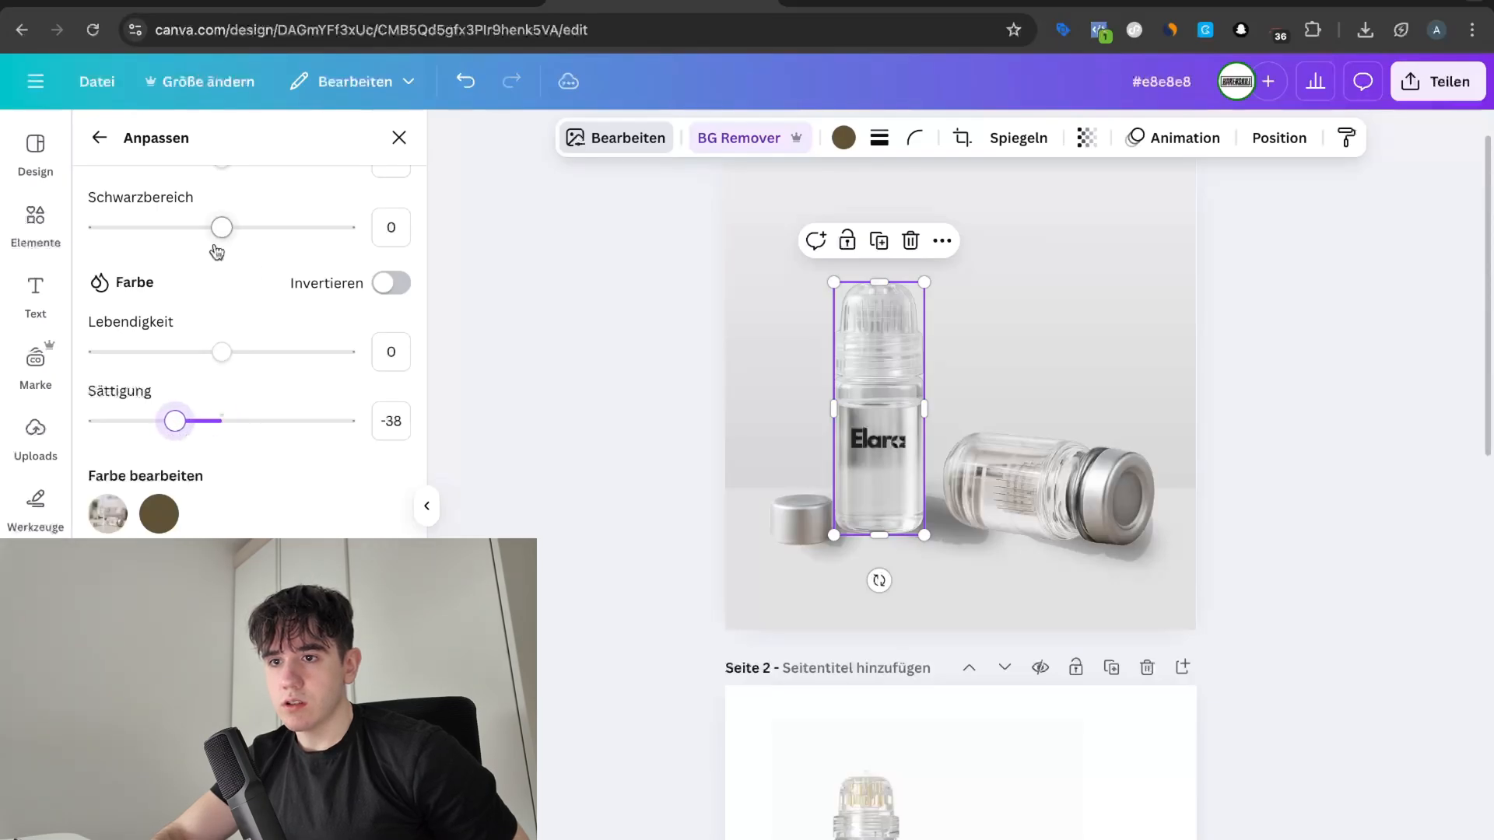
left_click(84, 139)
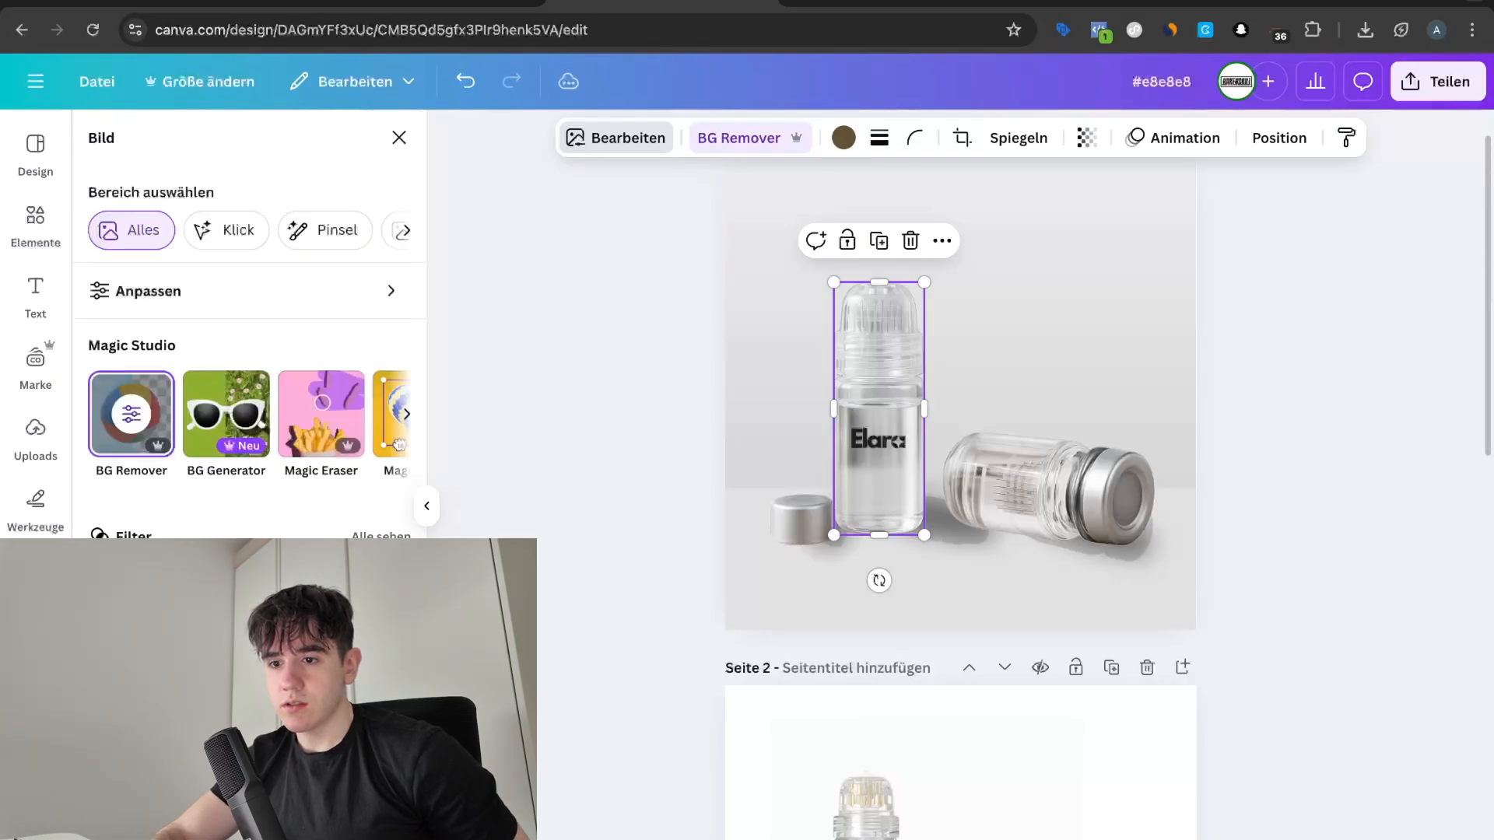
Step: Set the upright Elara bottle's duotone effect to Keine and fine-tune its image adjustments
left_click(152, 249)
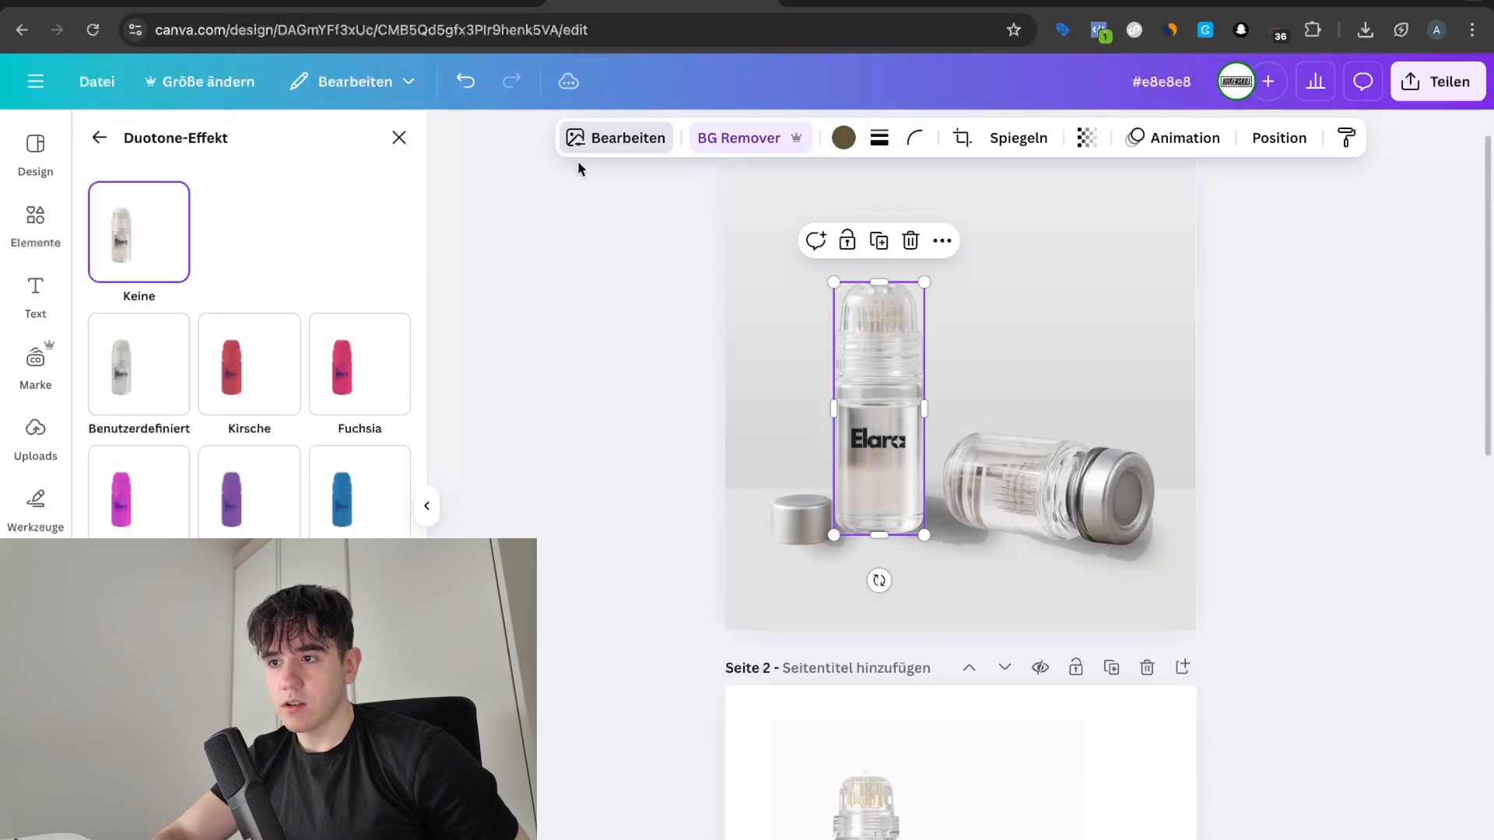
left_click(100, 142)
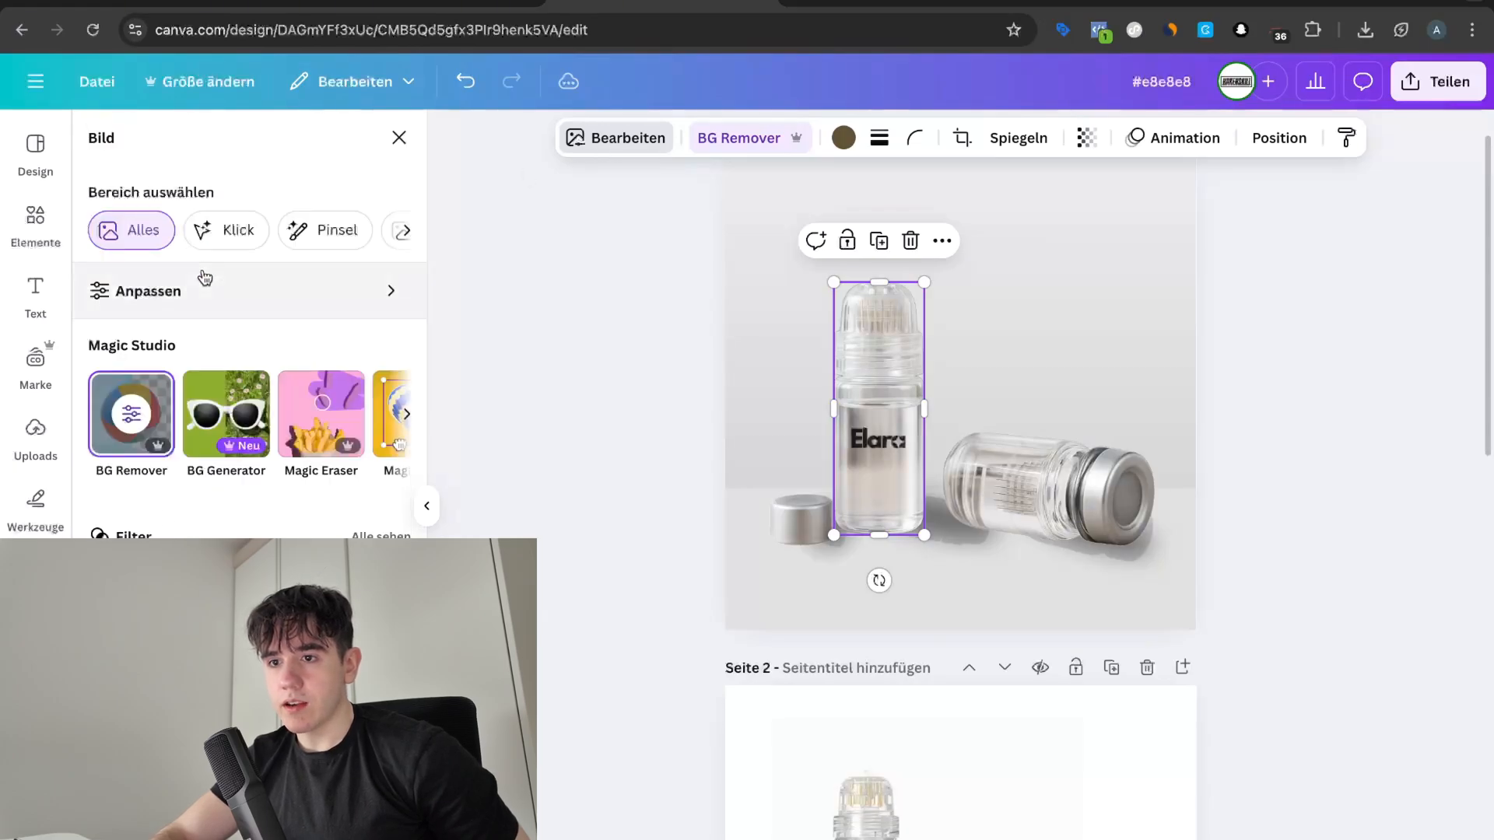
left_click(99, 145)
scroll(233, 311, "down", 5)
left_click_drag(174, 478, 136, 487)
left_click(577, 506)
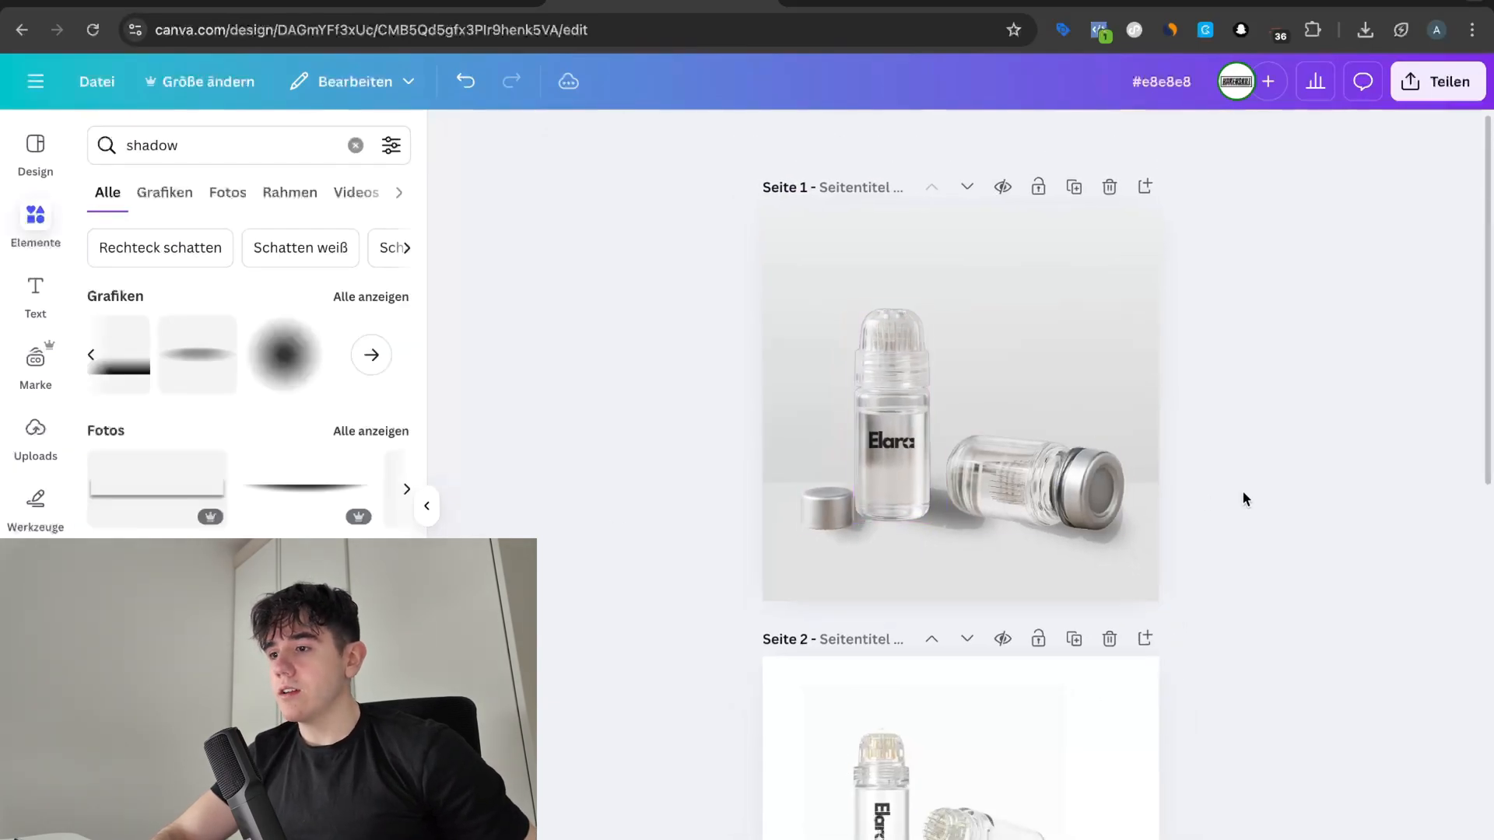
Step: Examine the bottles, shadows and floor of the page 1 composition up close and from a distance
scroll(1243, 491, "up", 4)
scroll(1243, 492, "up", 2)
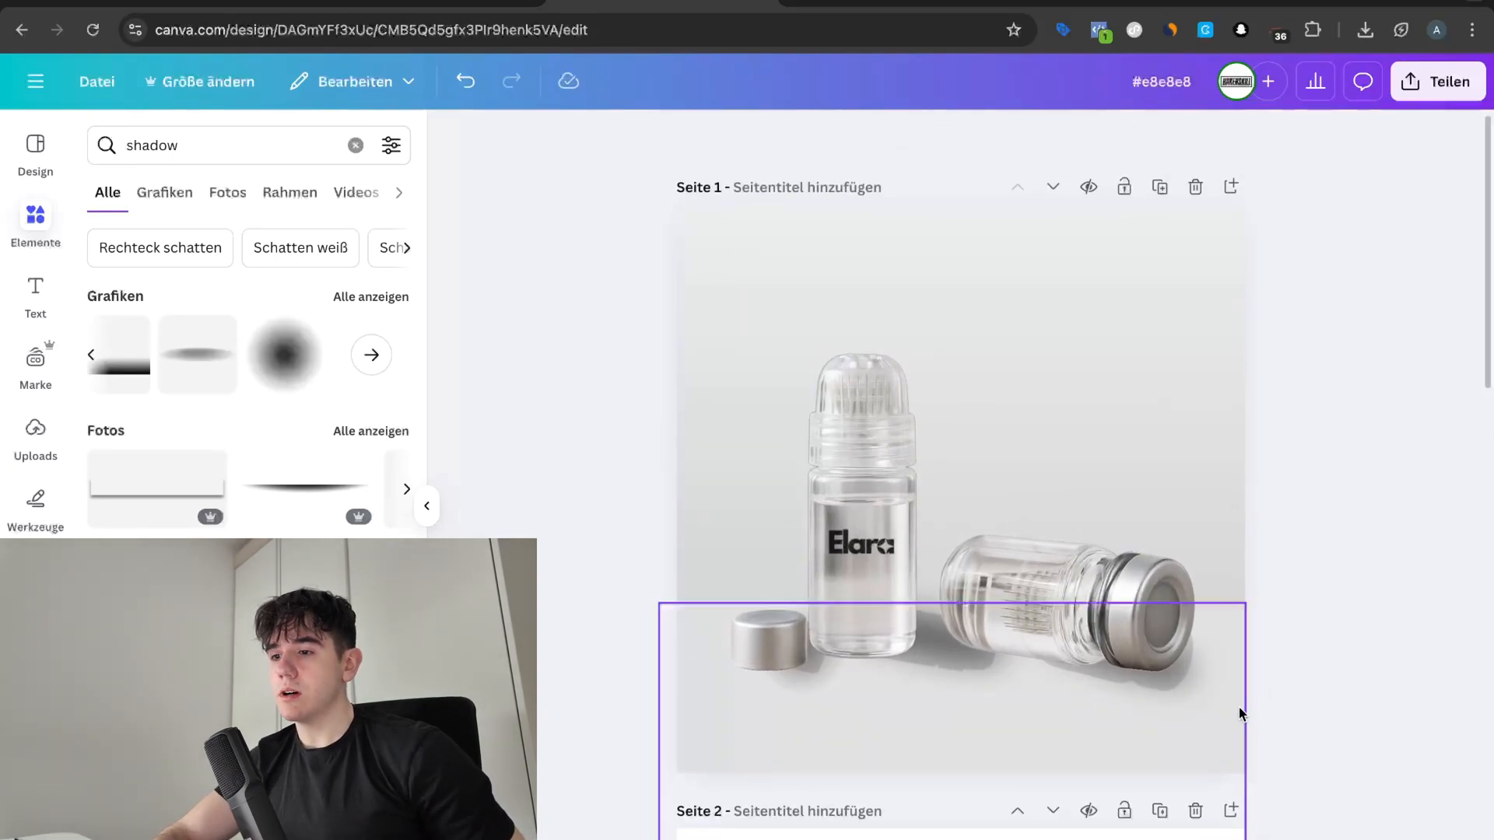
left_click(831, 754)
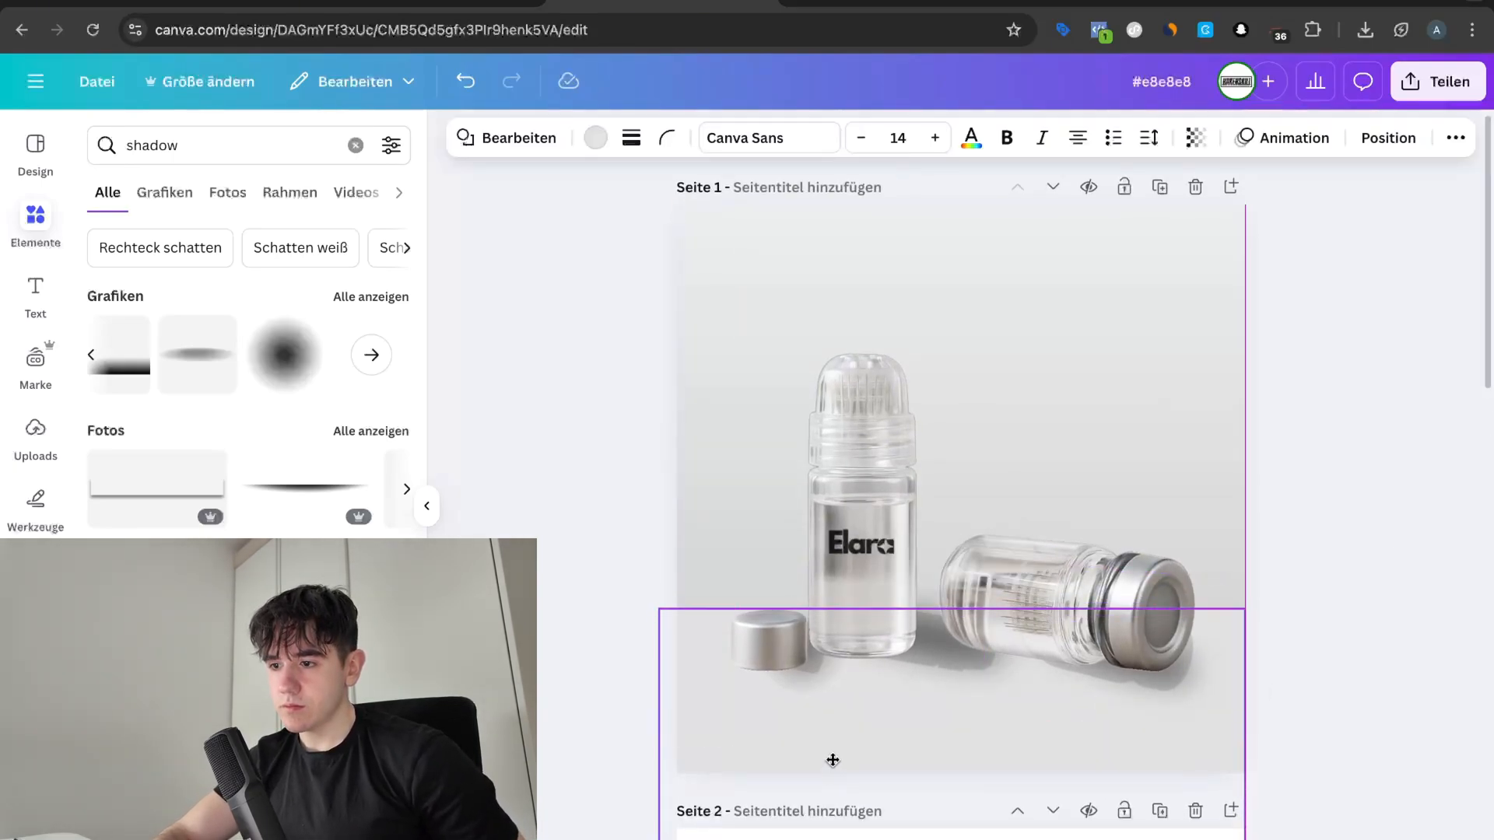
left_click(606, 735)
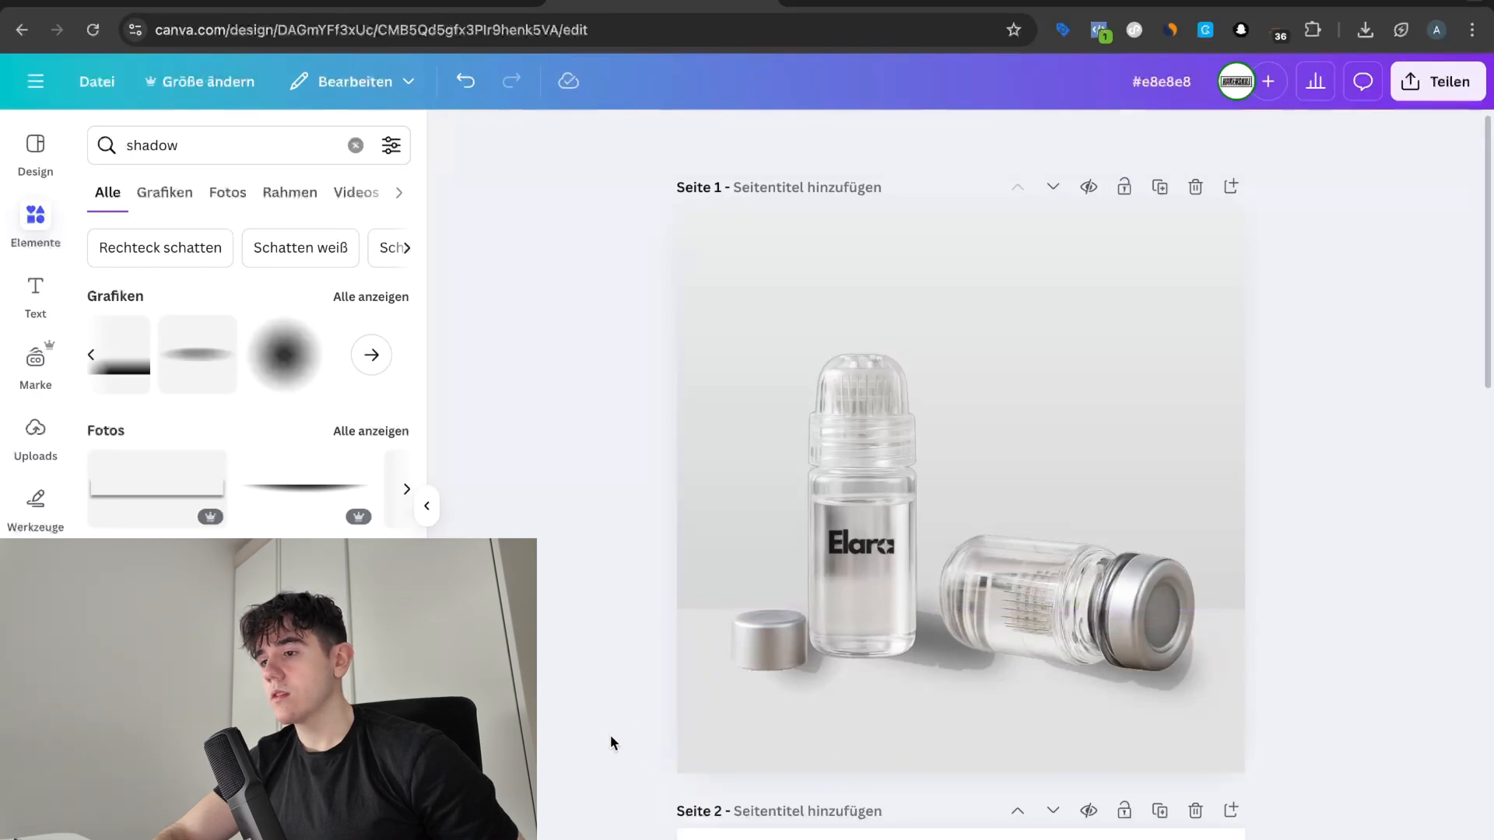
scroll(965, 614, "up", 3)
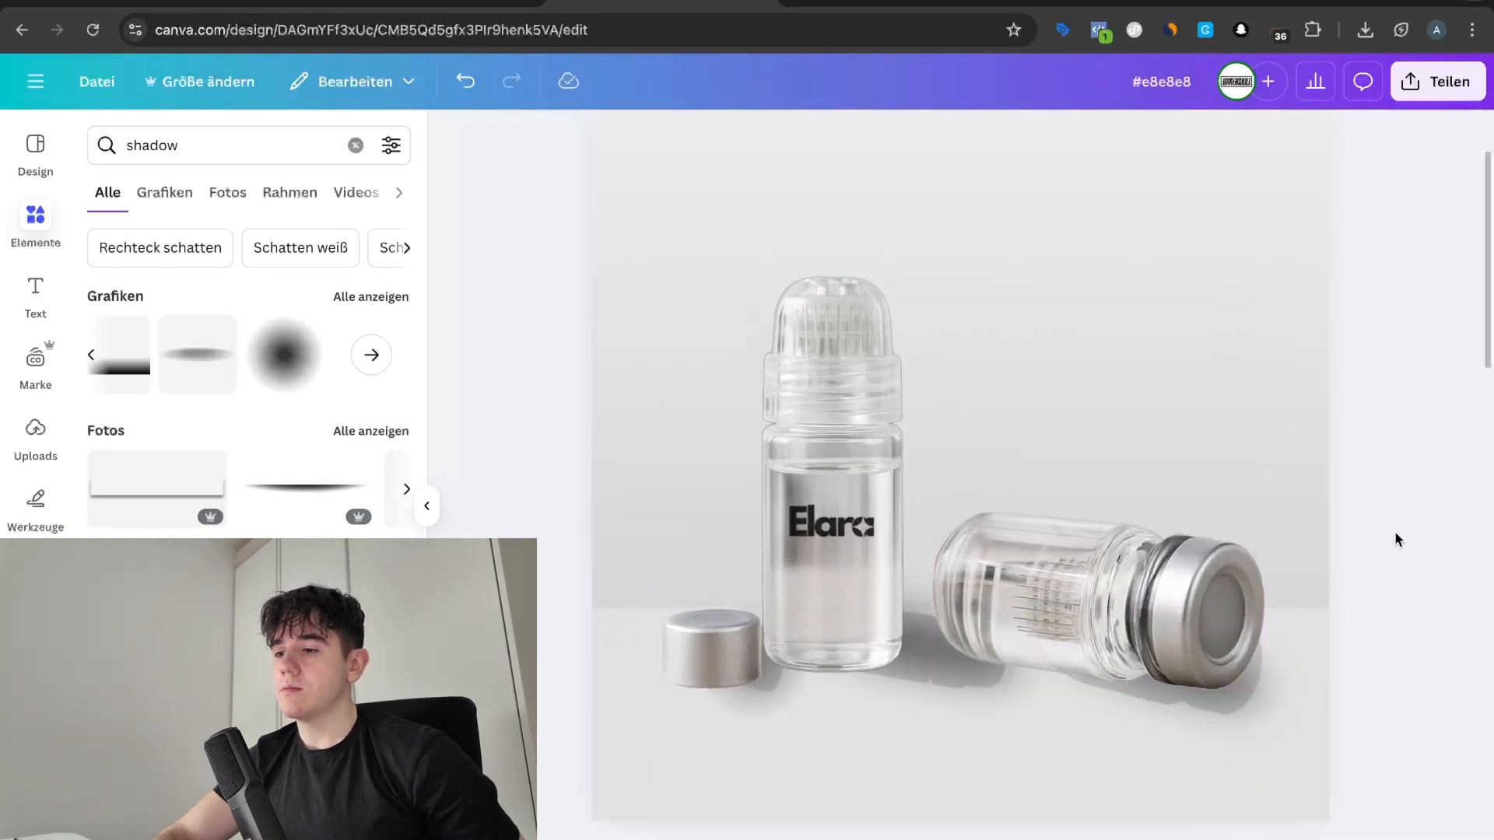
scroll(1394, 531, "down", 3)
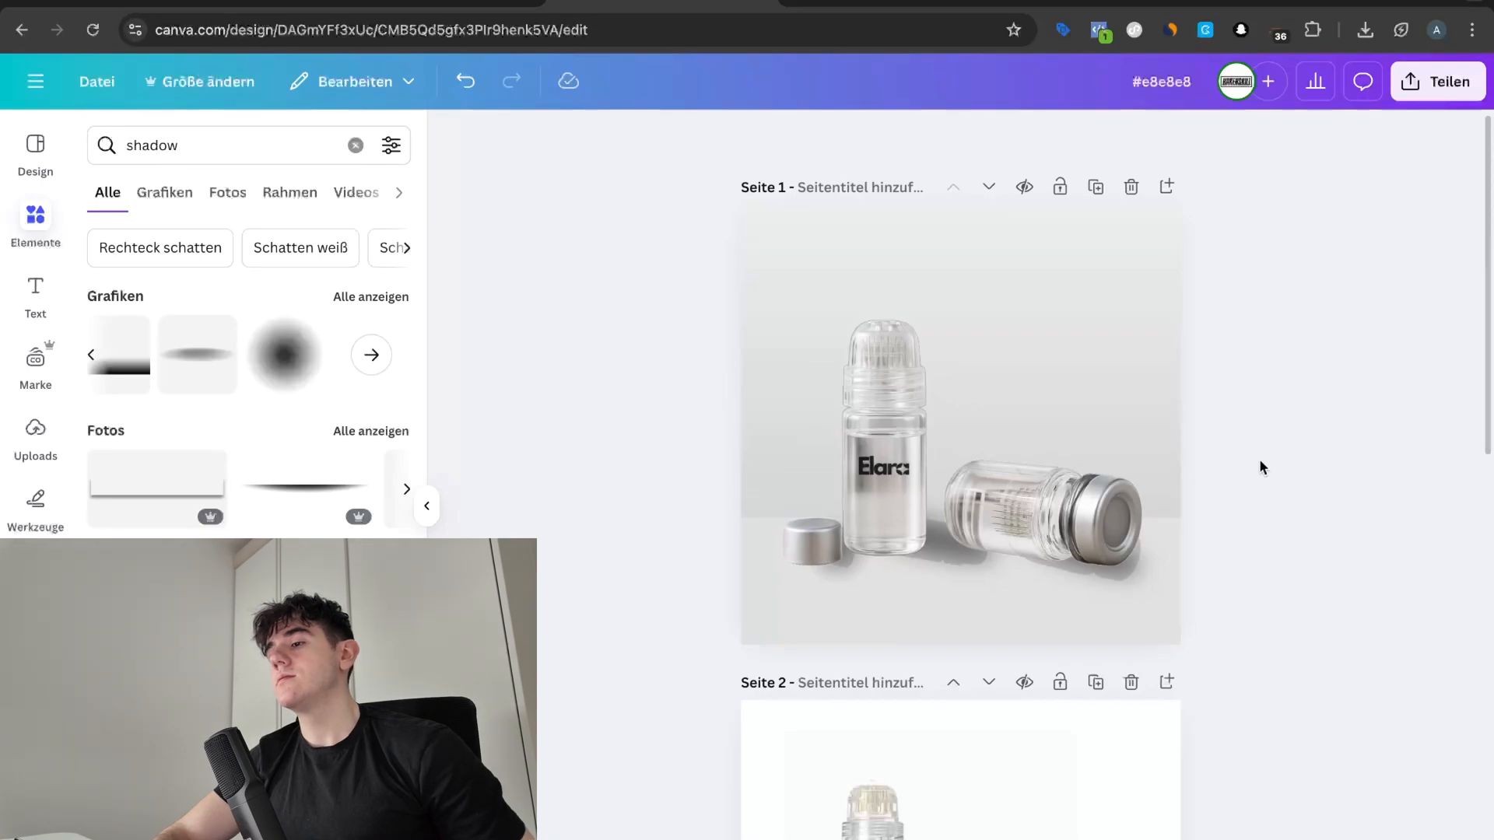
Step: Try a light blue-grey fill on the floor rectangle of page 1 and undo the colour change
left_click(1031, 367)
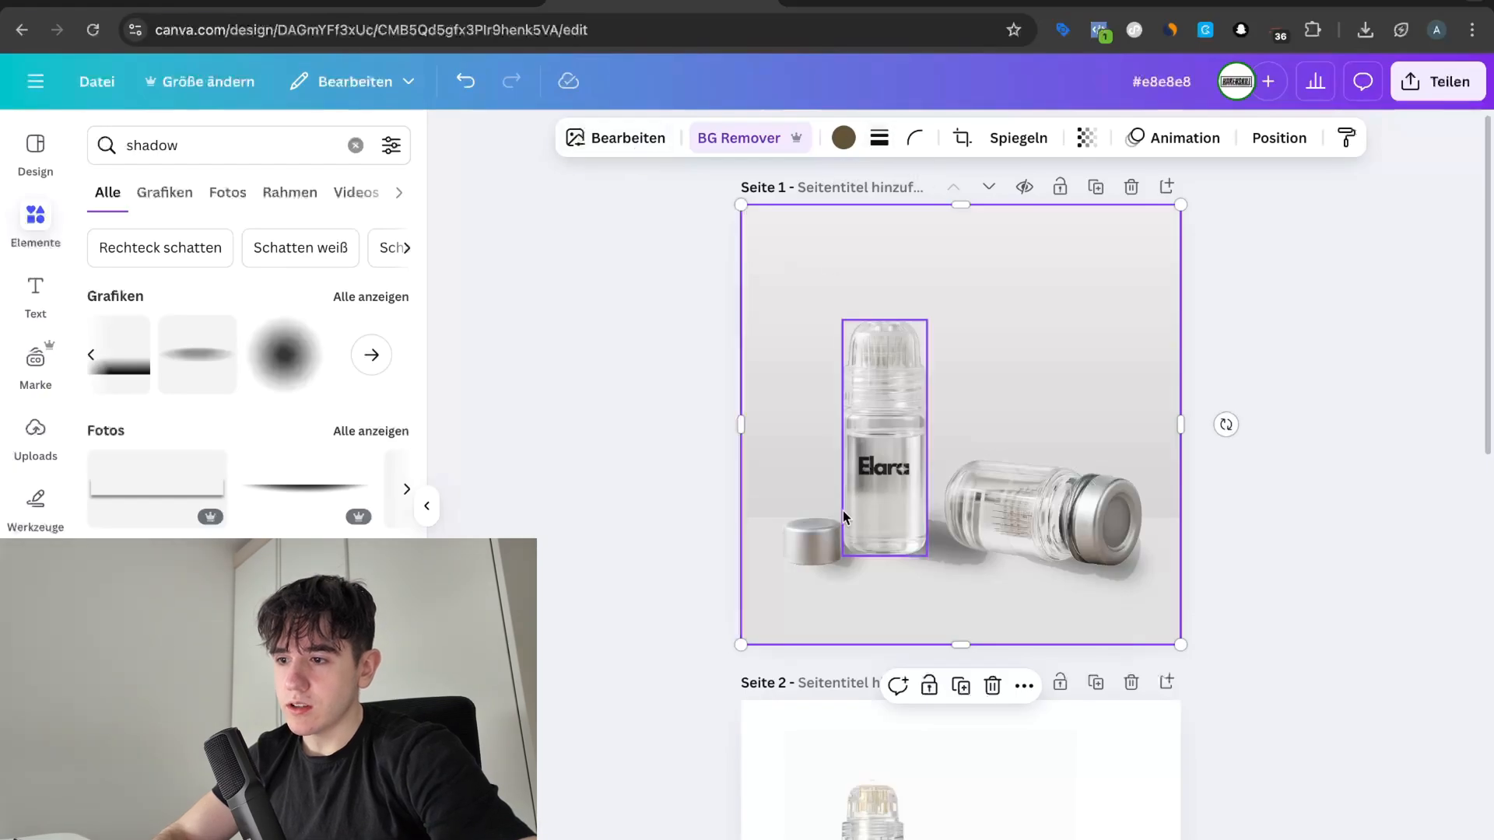
left_click(839, 608)
left_click(595, 138)
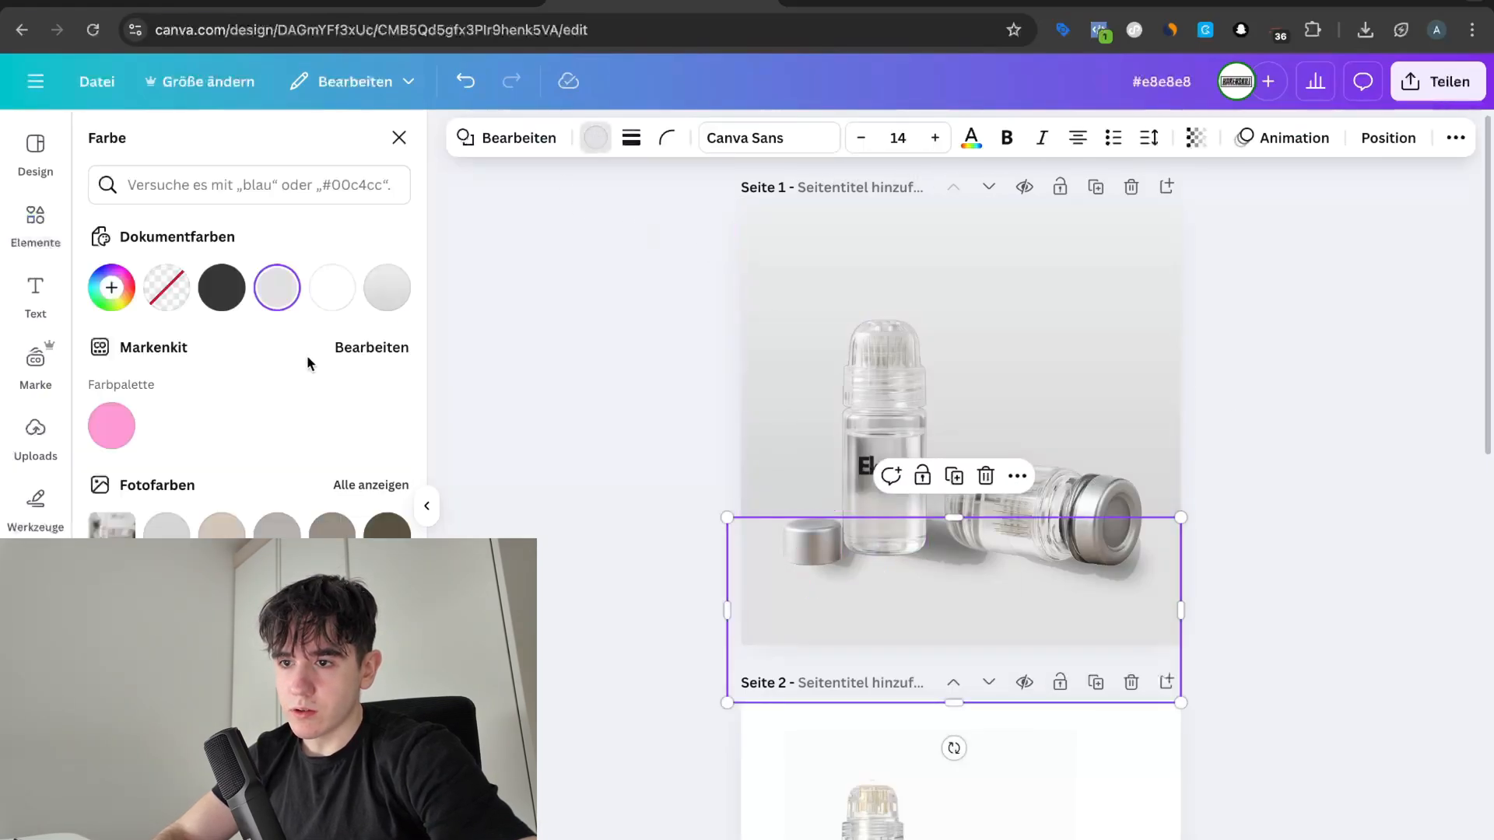
left_click(276, 308)
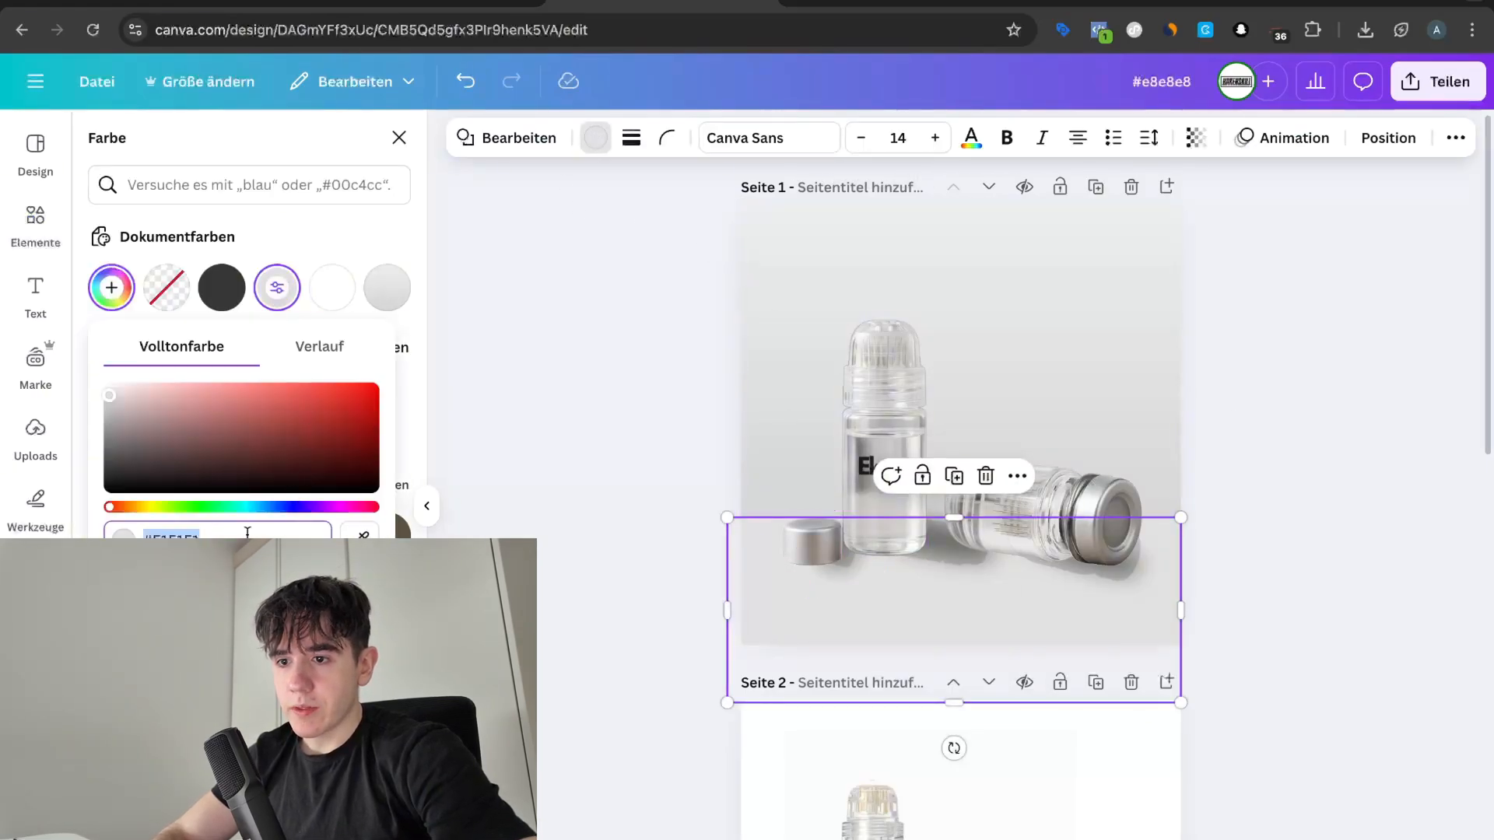
left_click(258, 508)
left_click_drag(141, 415, 111, 402)
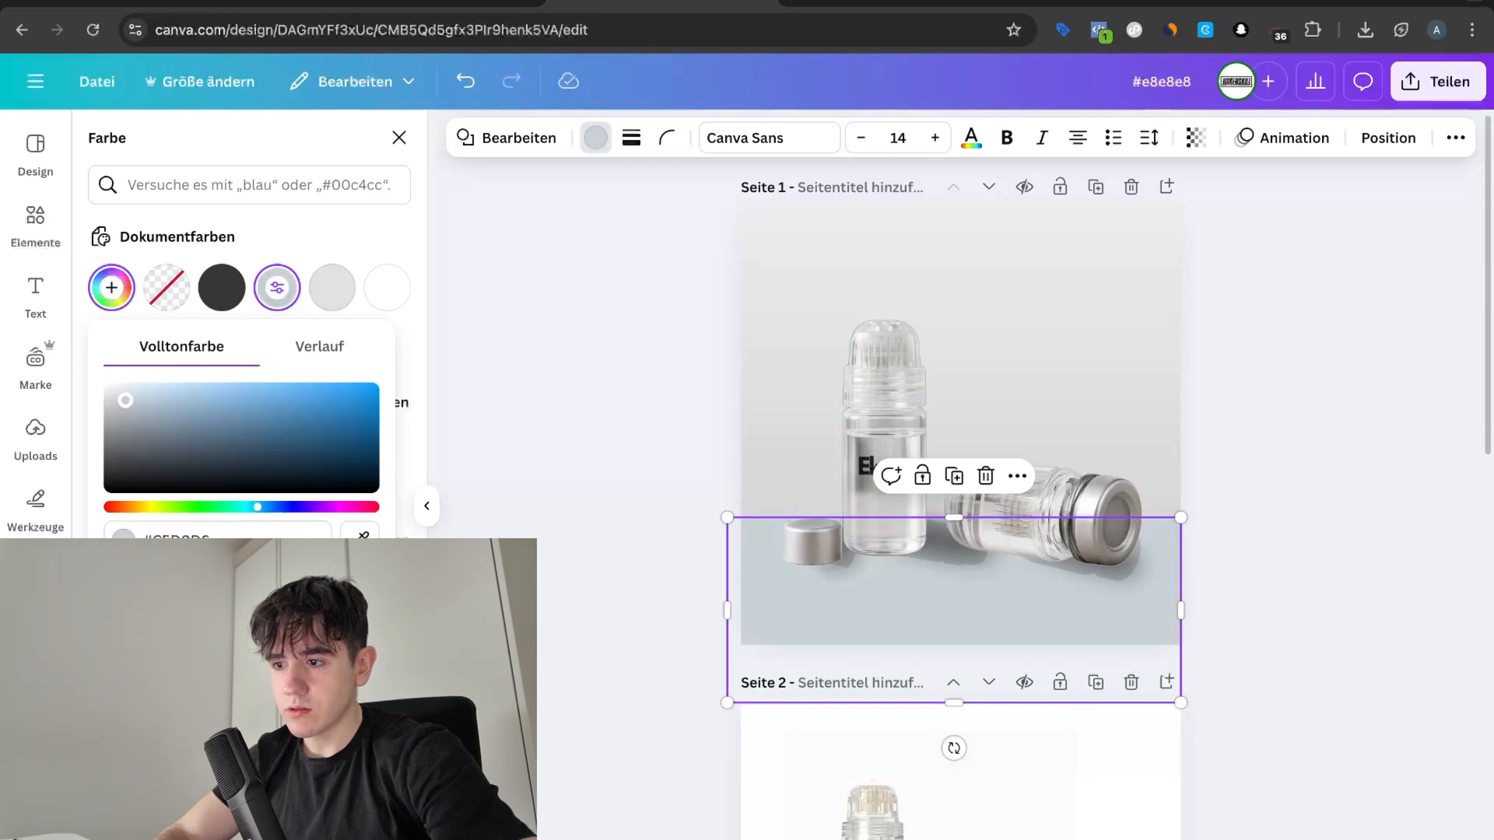
left_click(508, 443)
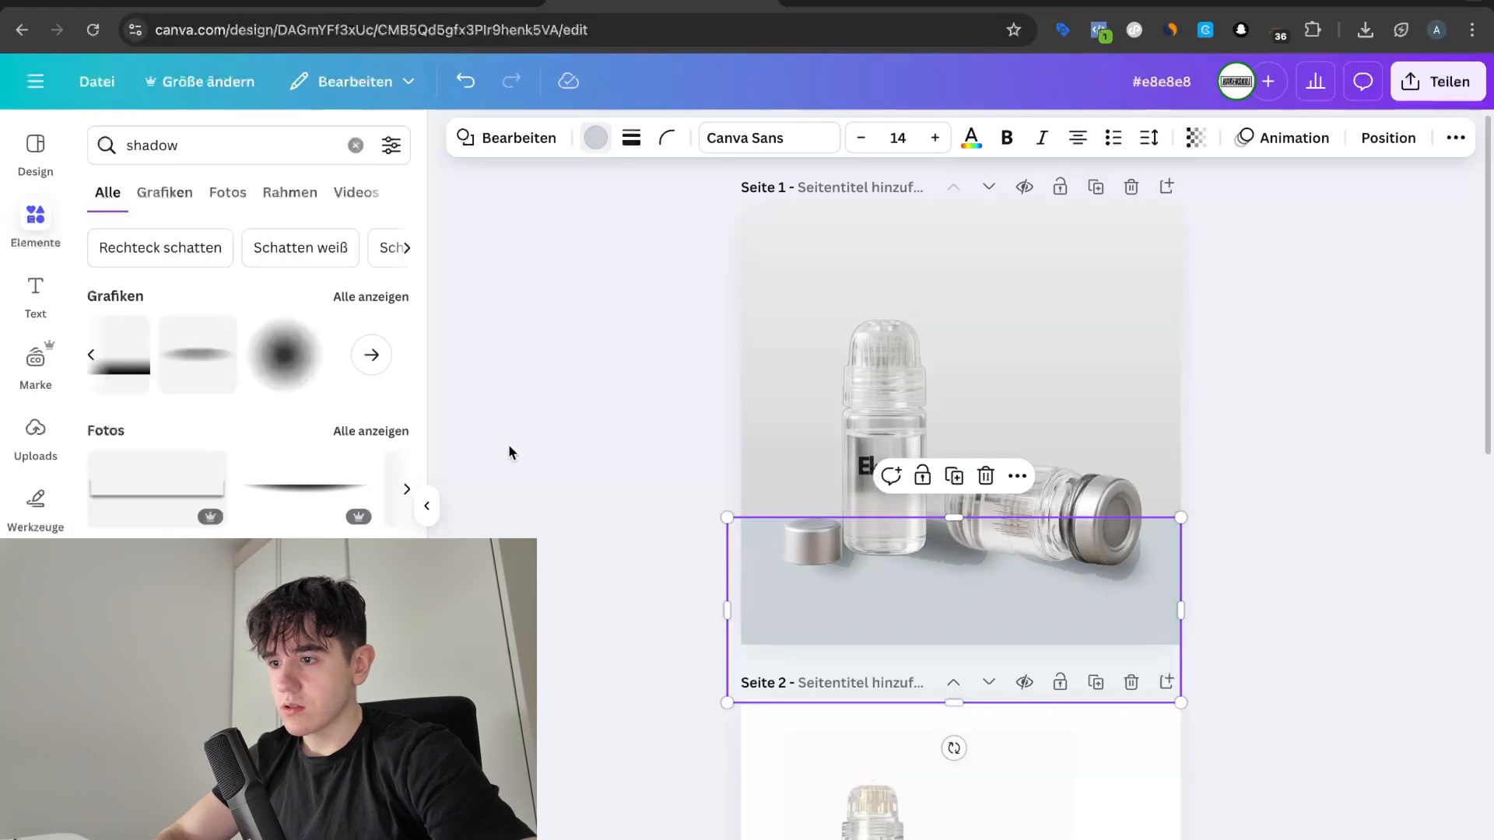
scroll(1201, 637, "up", 3)
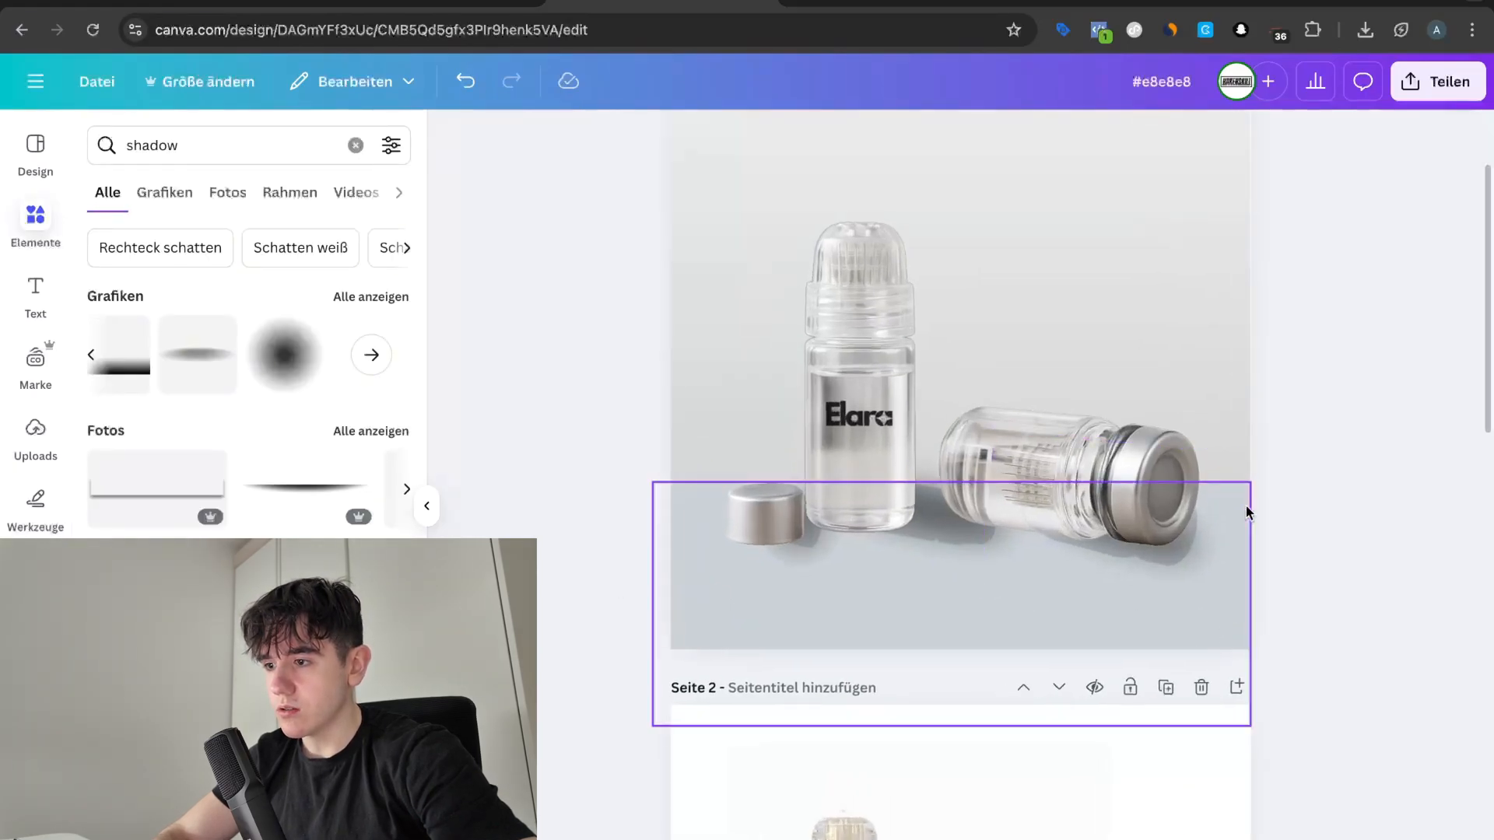
scroll(1304, 478, "up", 1)
scroll(1302, 471, "up", 1)
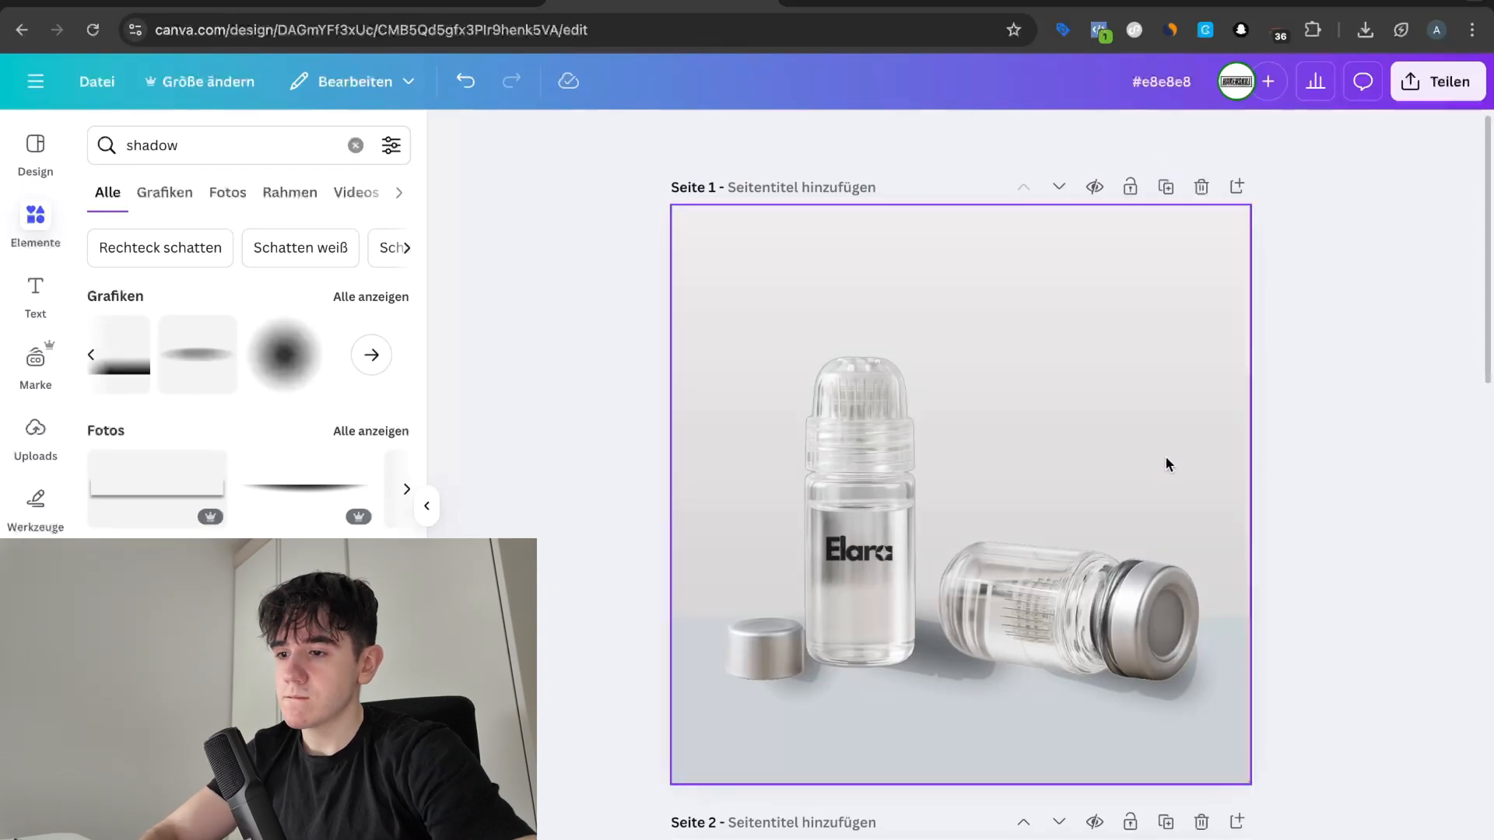
key("ctrl+z")
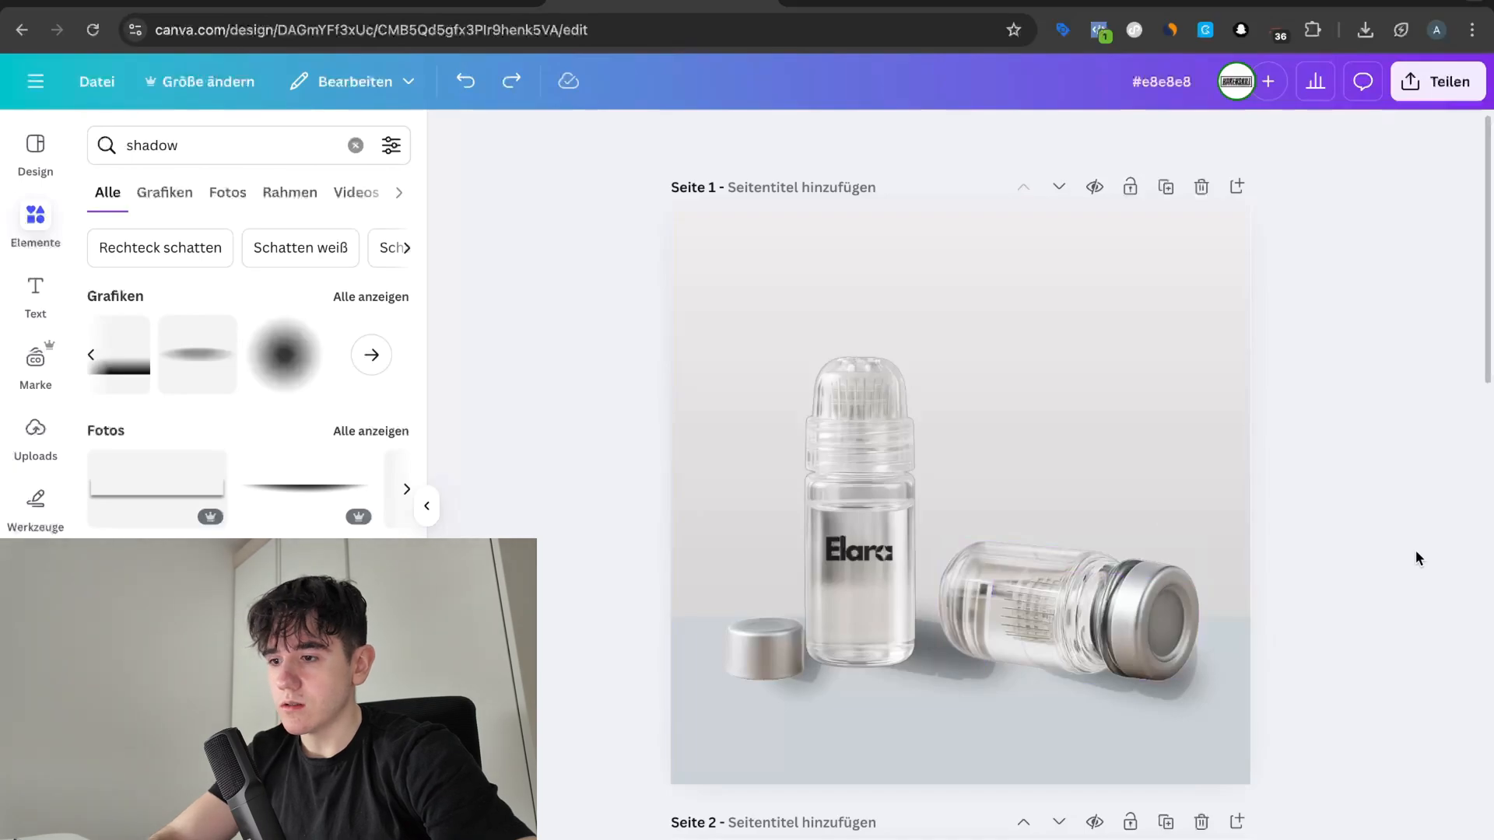
key("ctrl+z")
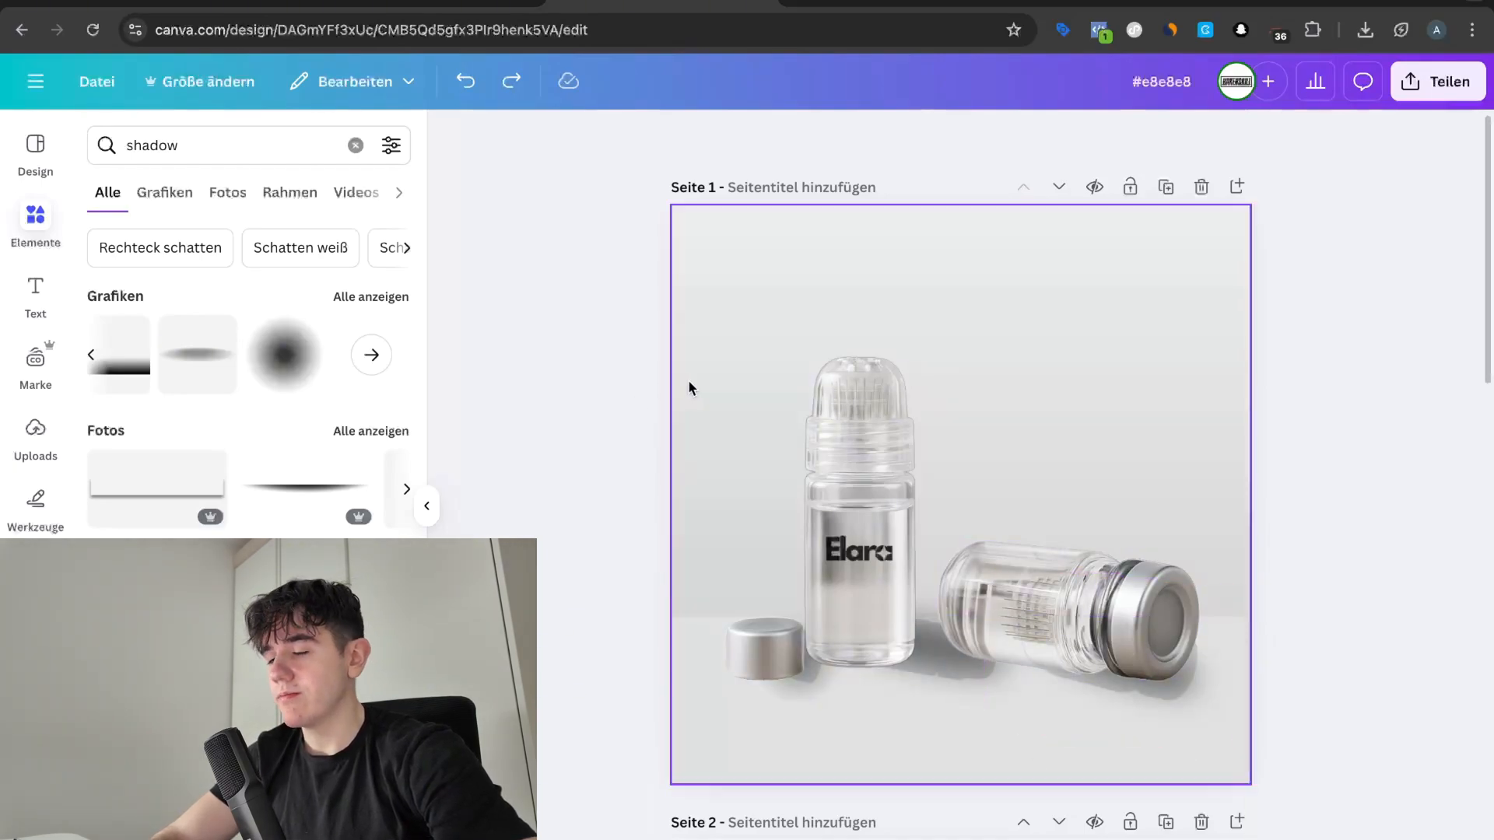
Step: Add the soft round shadow graphic over the upper part of the upright bottle, scaled slightly wider than the bottle
left_click(1092, 637)
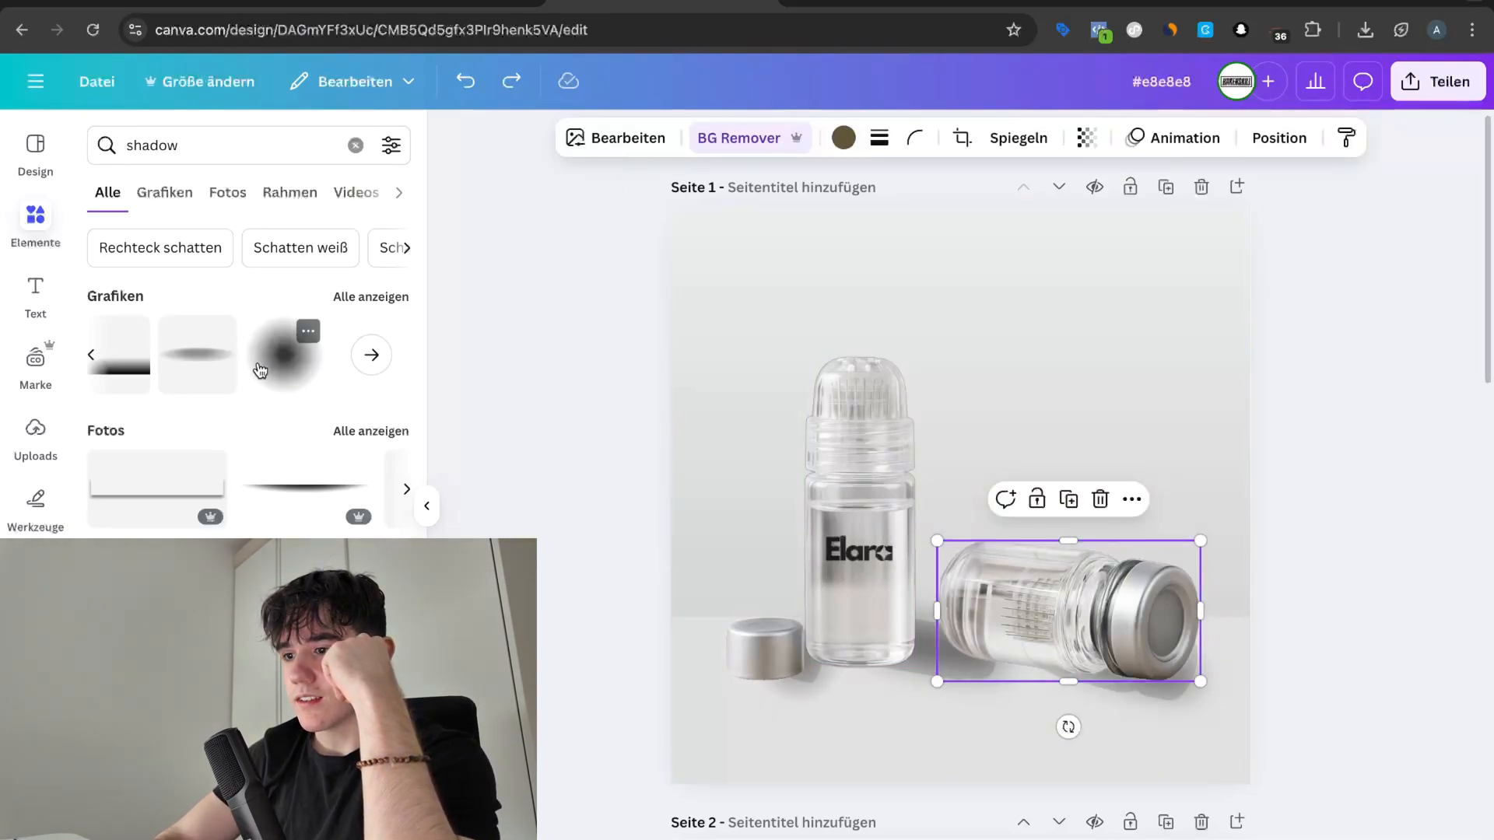
left_click_drag(260, 370, 853, 467)
left_click_drag(910, 533, 974, 576)
left_click_drag(889, 534, 863, 472)
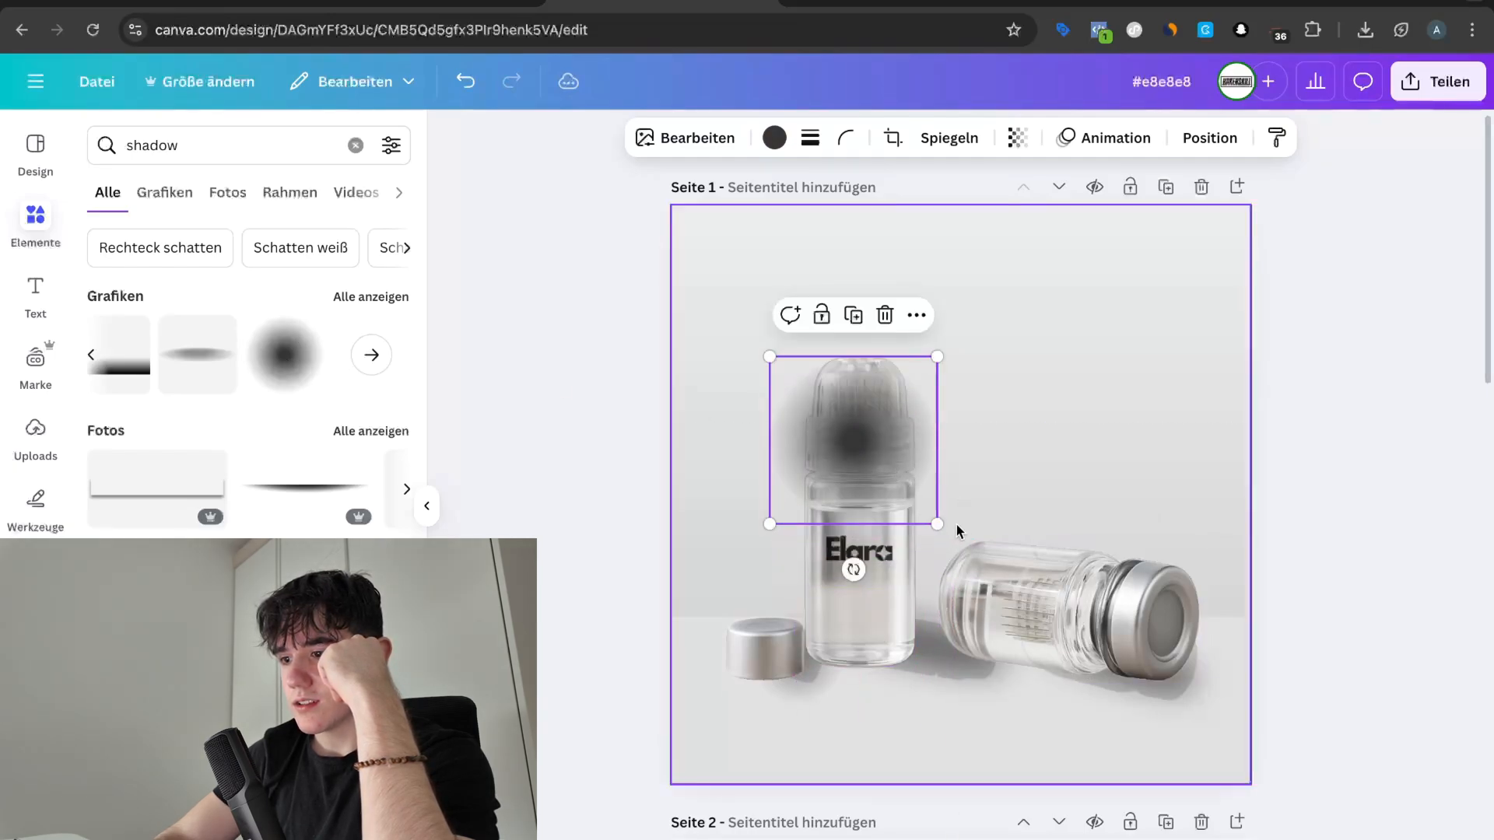
left_click_drag(937, 524, 910, 498)
left_click_drag(846, 443, 866, 469)
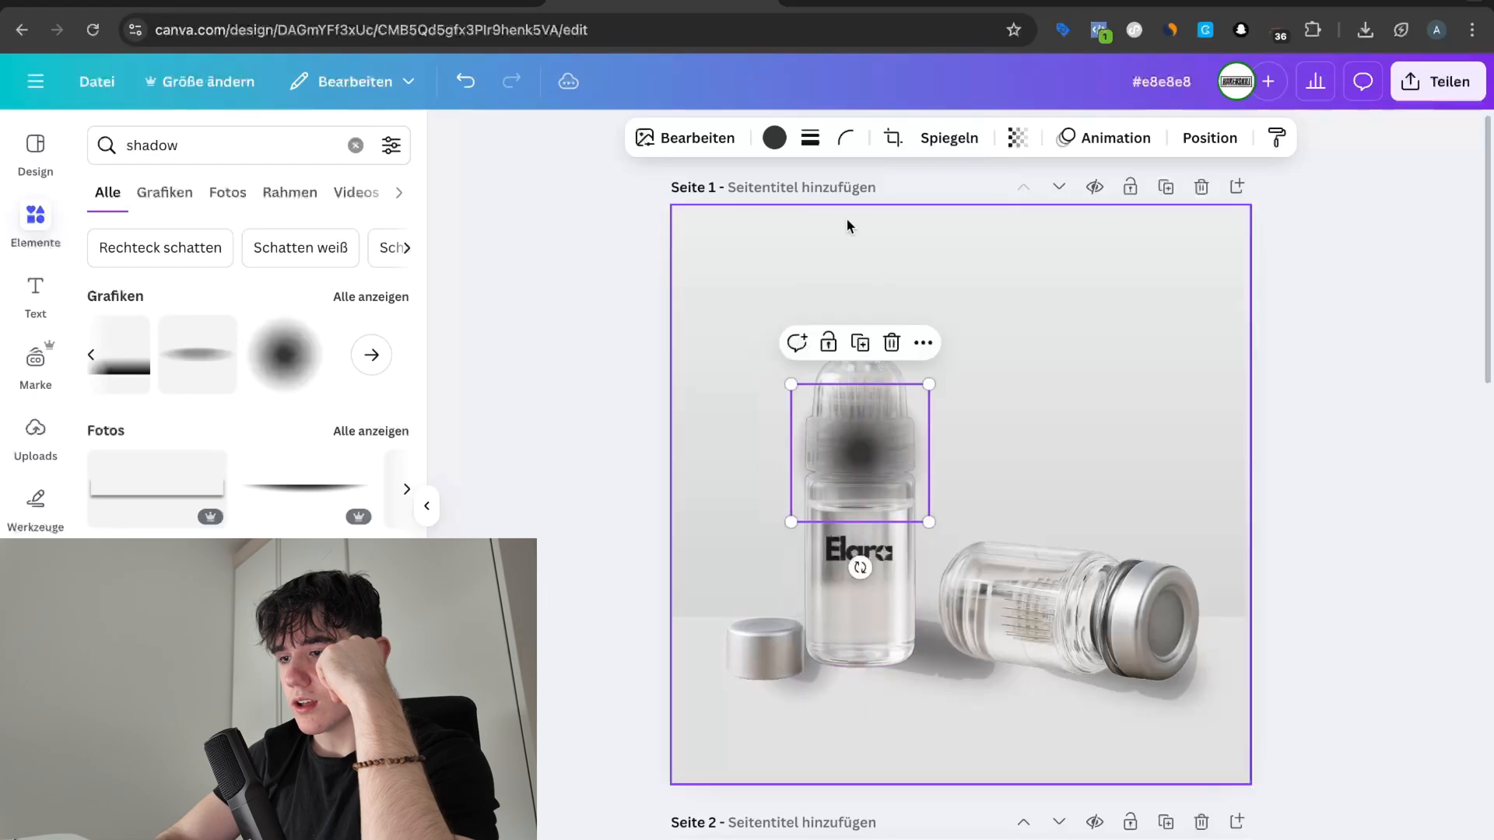
Step: Recolour the round shadow graphic to light blue #91ABFA
left_click(781, 144)
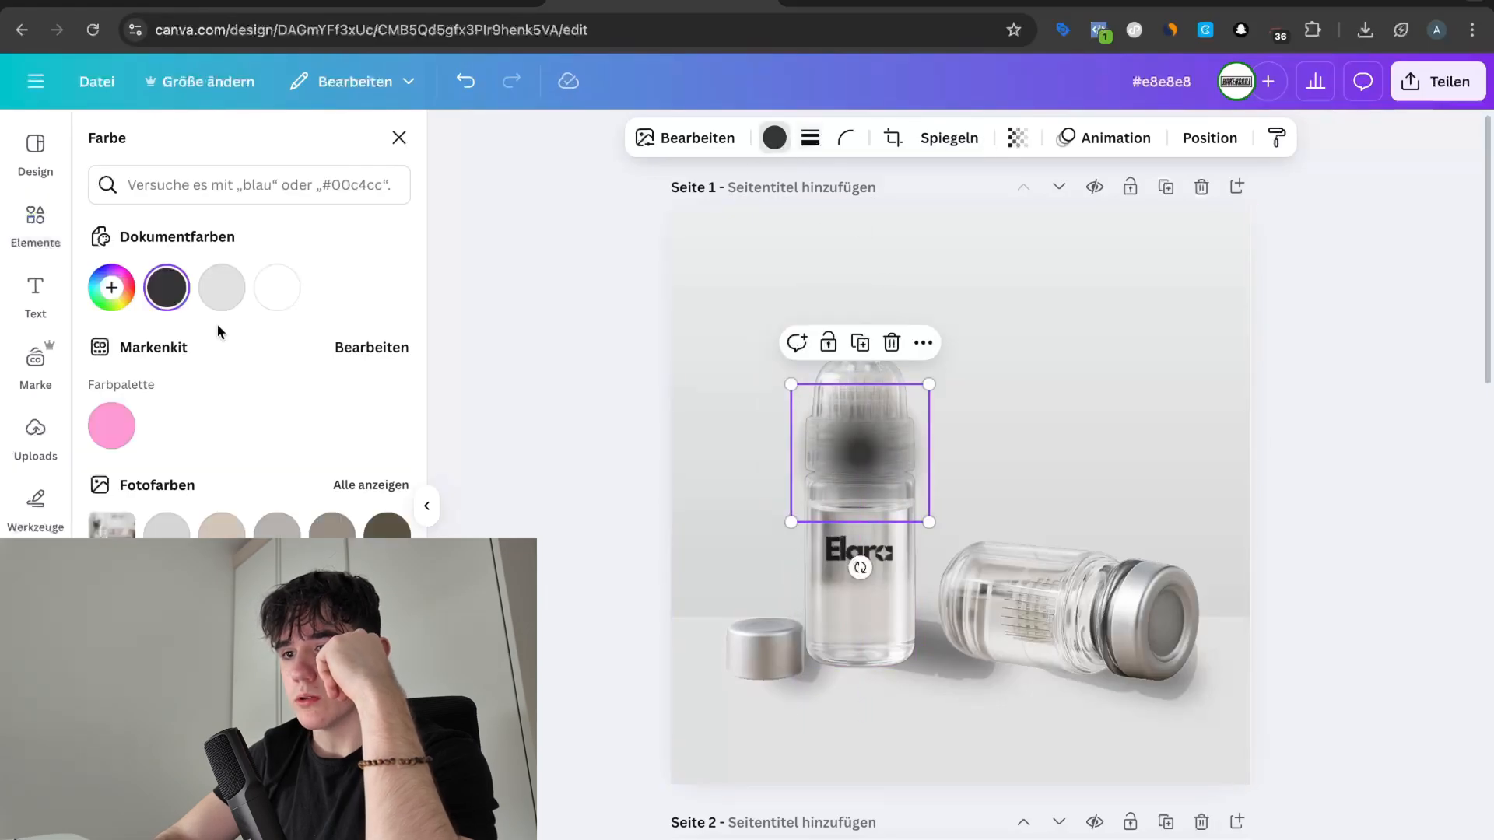
left_click(169, 299)
left_click(217, 410)
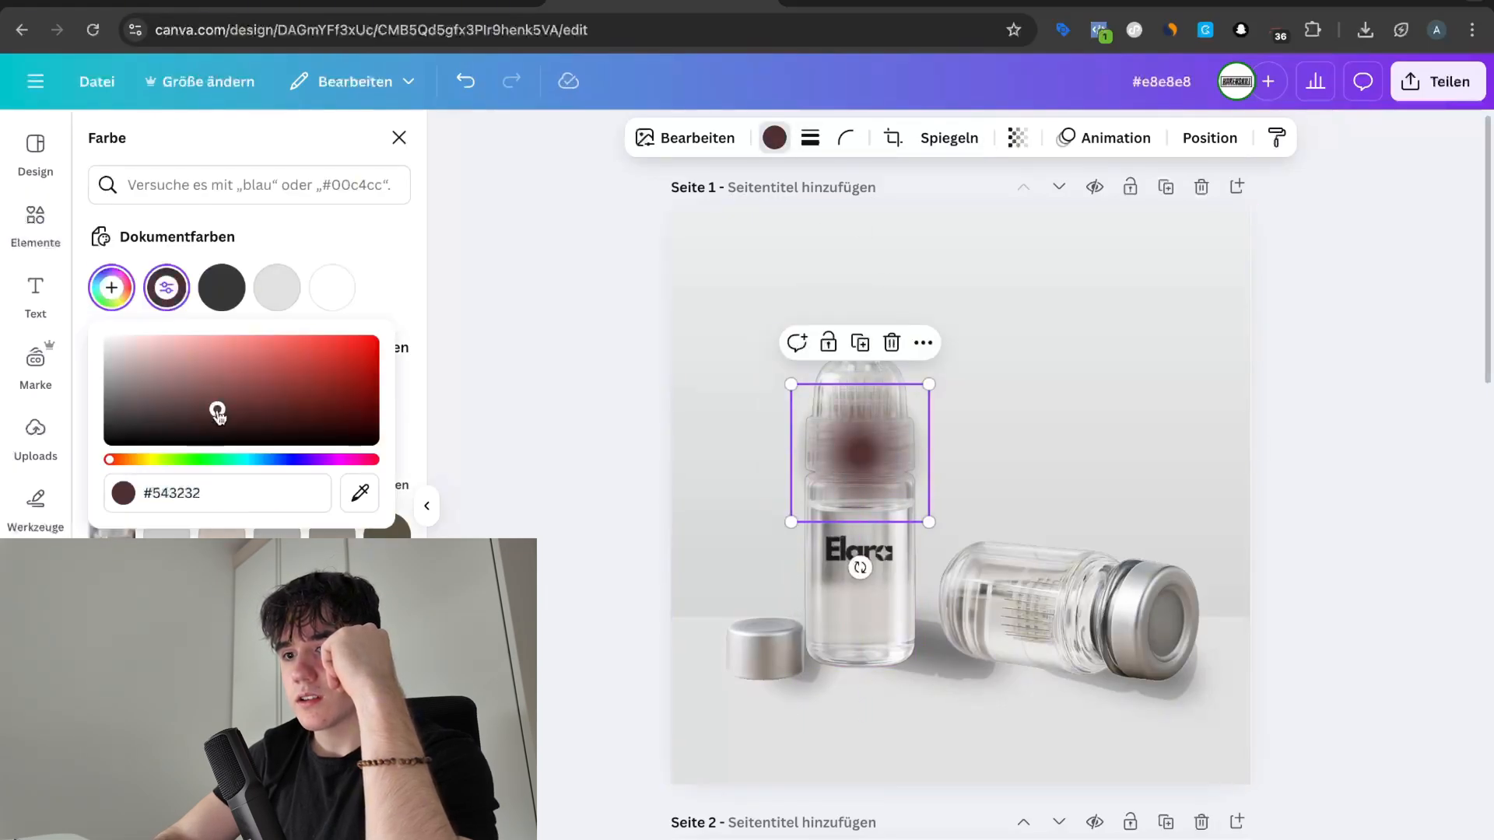
left_click(273, 459)
left_click_drag(217, 407, 220, 340)
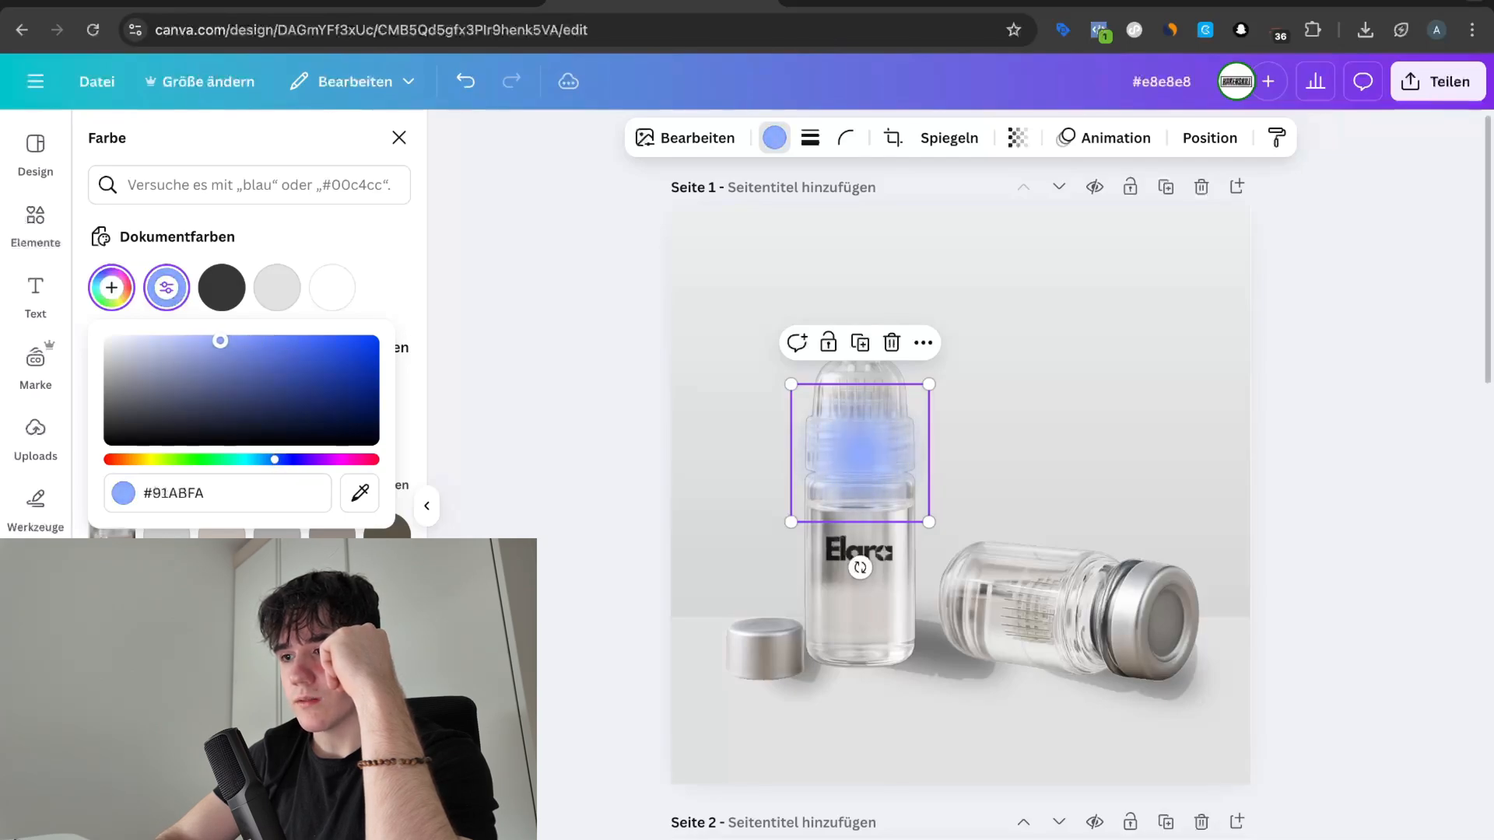
Step: Move the blue glow's layer directly behind the upright bottle
left_click(1208, 141)
left_click_drag(395, 298, 267, 394)
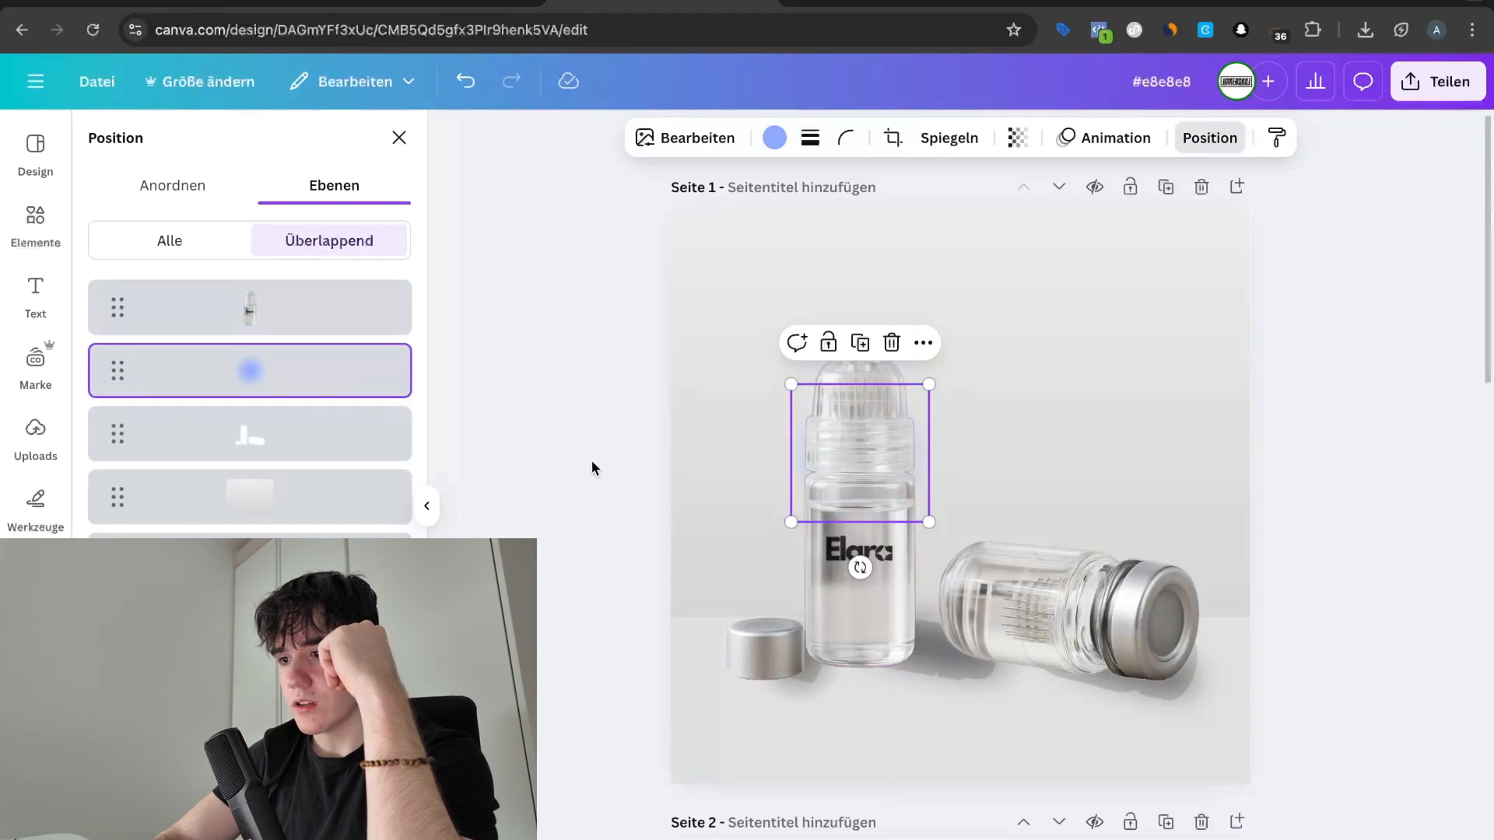
left_click(591, 460)
Step: Enlarge the blue glow slightly and lower it behind the lower half of the upright bottle
left_click_drag(929, 522, 947, 539)
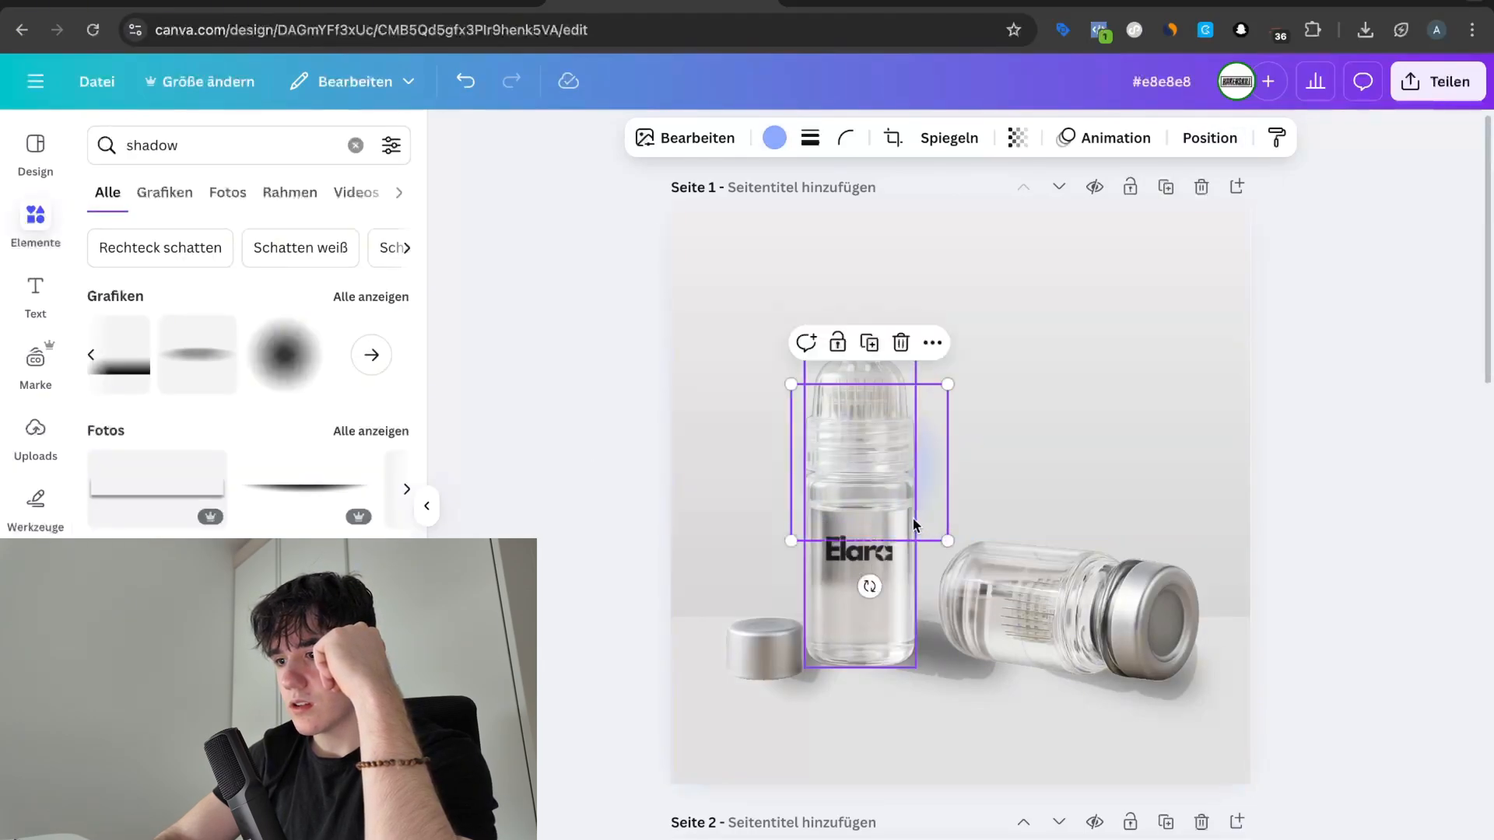
left_click(913, 519)
left_click_drag(937, 488, 924, 623)
left_click(1035, 463)
scroll(1035, 463, "down", 2)
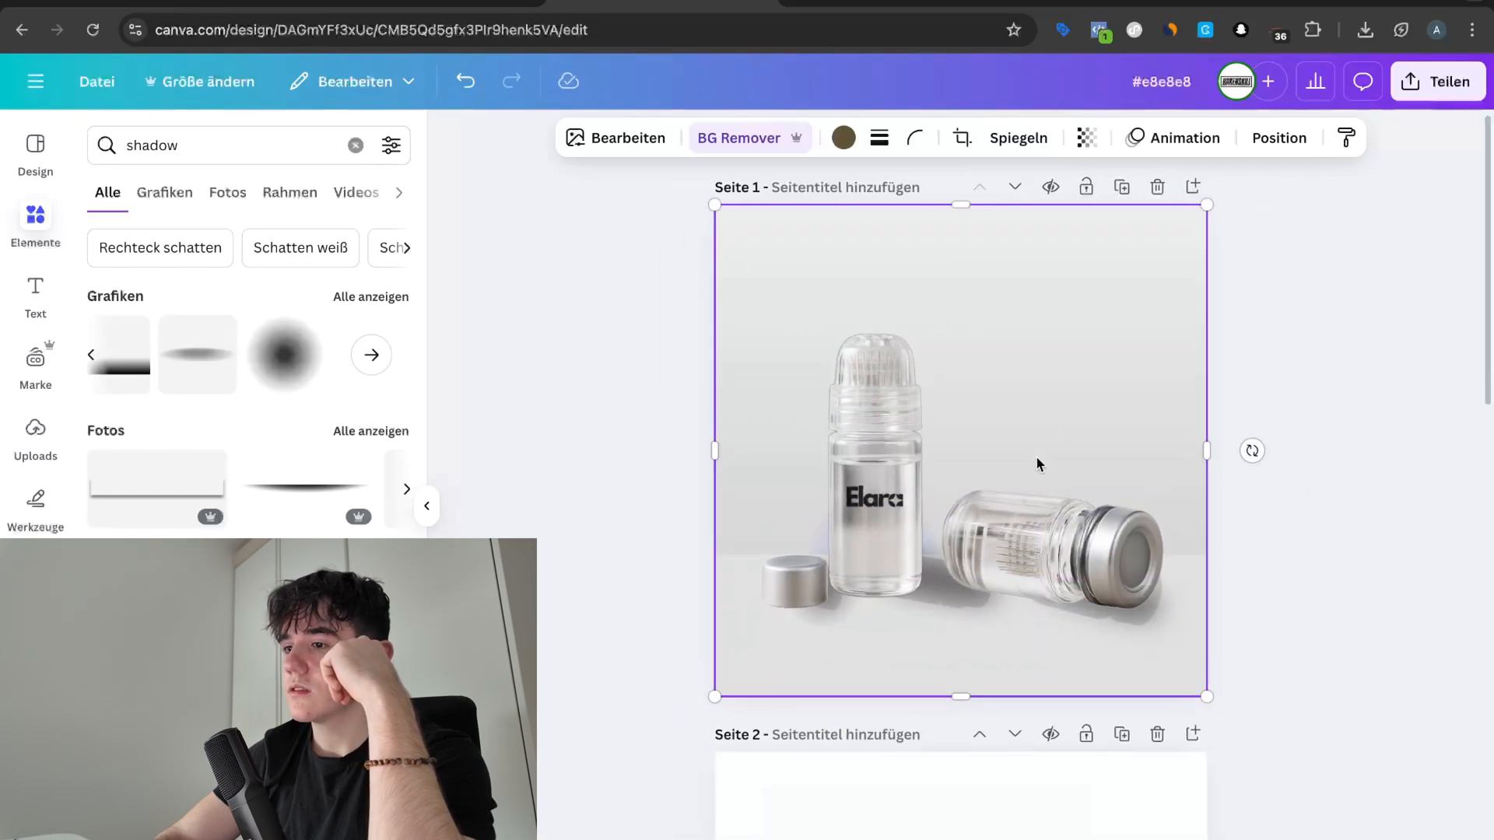
Step: Place a blue glow behind the lying bottle, offset towards the bottle's upper left edge
left_click(811, 523)
left_click_drag(873, 554, 1023, 529)
left_click(1209, 138)
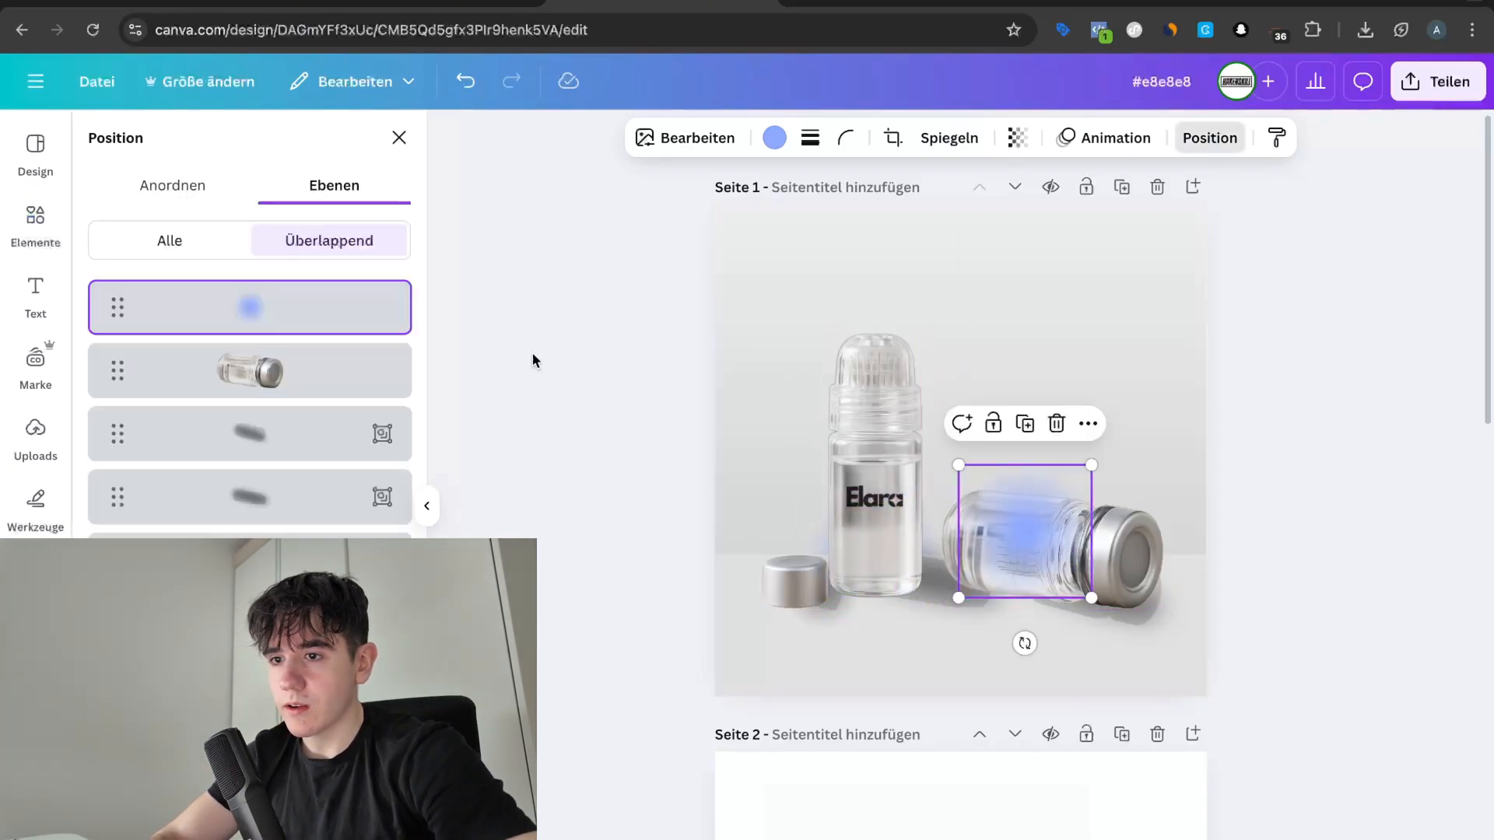
left_click_drag(281, 328, 307, 513)
left_click_drag(1053, 487, 1018, 477)
left_click(1317, 497)
left_click(1317, 496)
scroll(1307, 495, "up", 1)
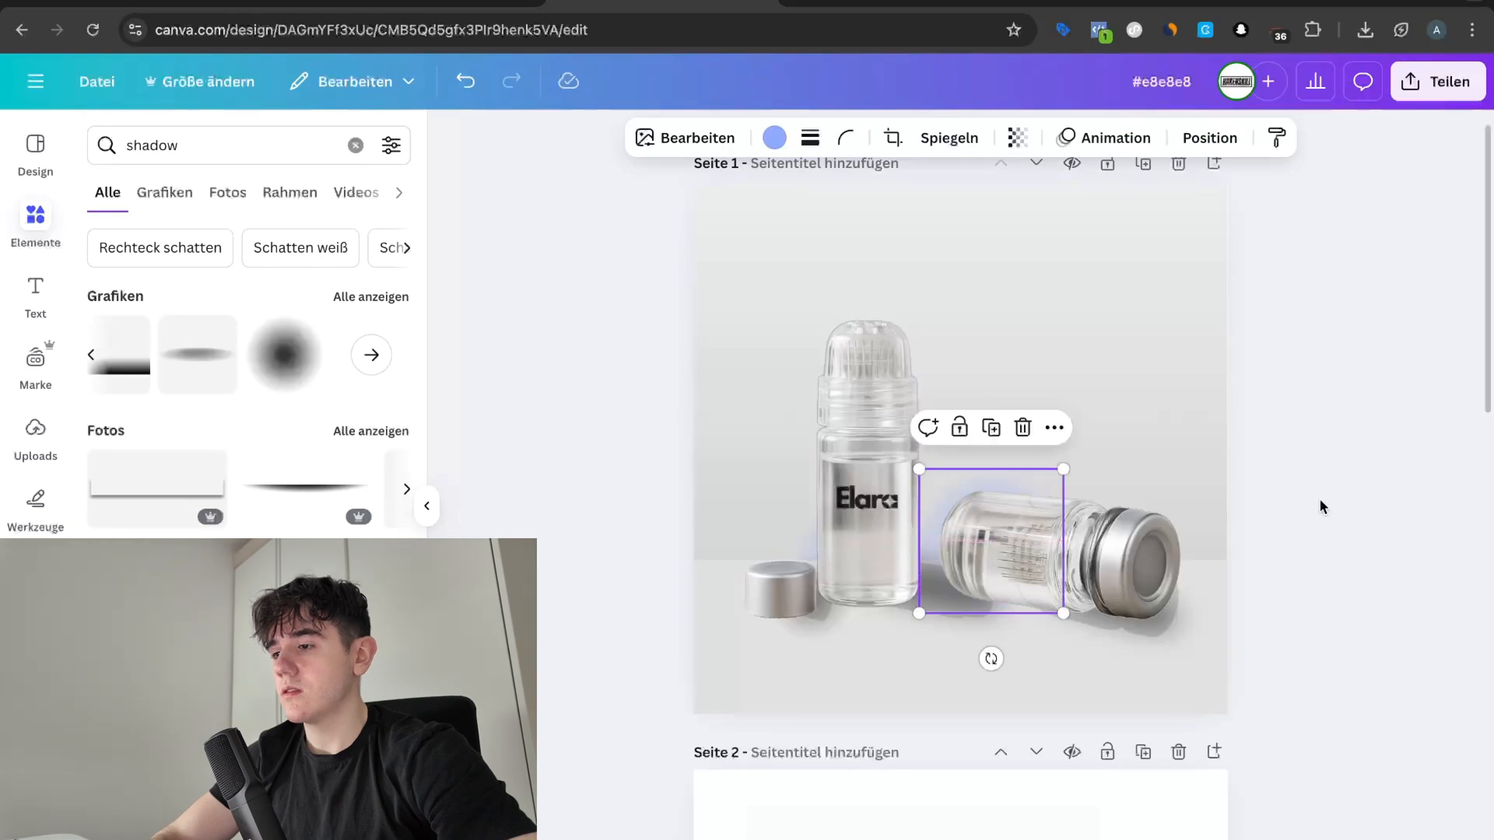
left_click(1320, 506)
scroll(1258, 515, "down", 2)
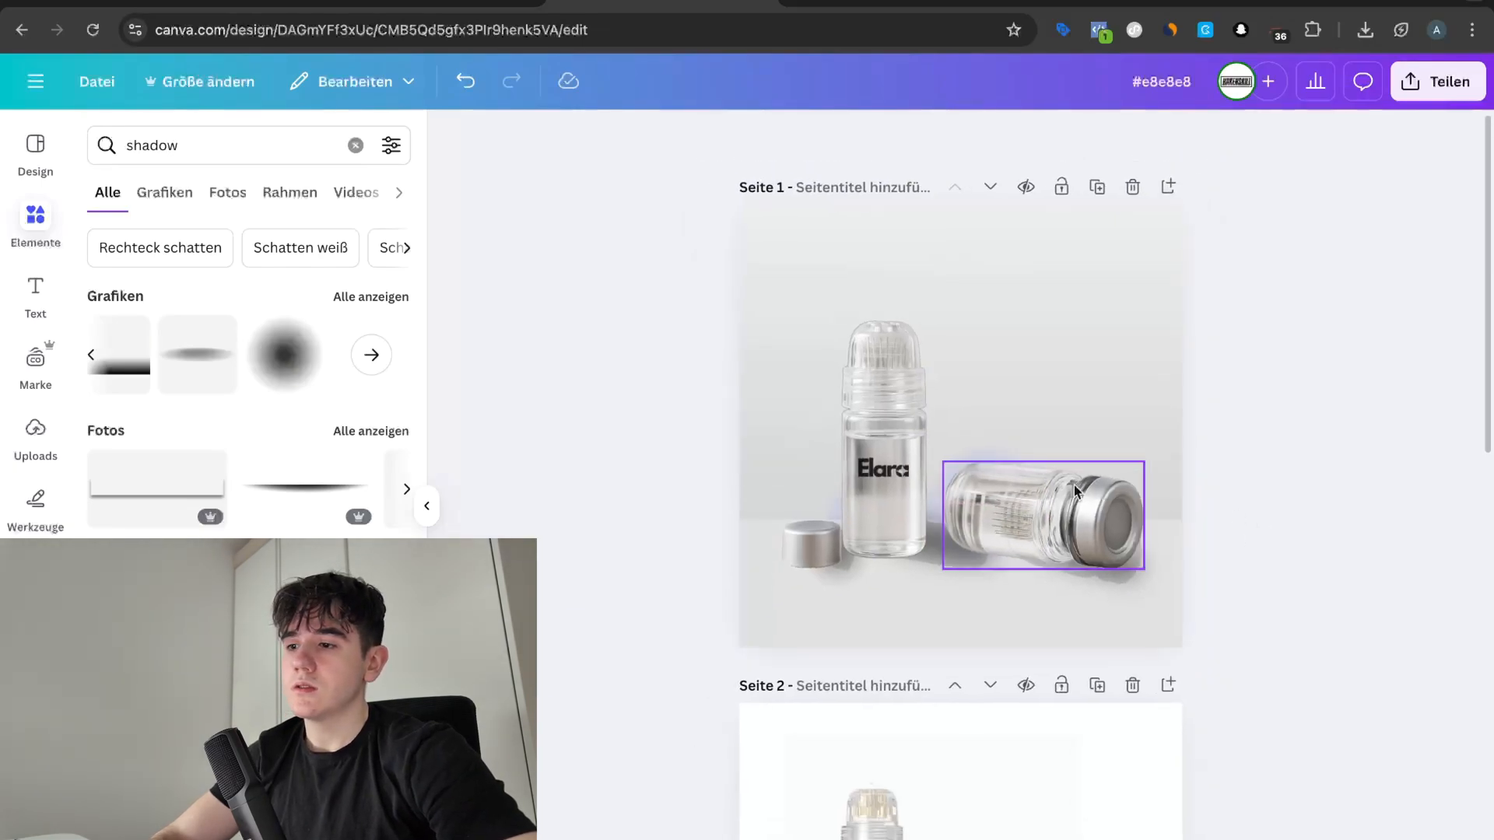
Step: Remove the blue glow from the page 1 composition
left_click(1007, 457)
left_click_drag(1005, 451, 829, 488)
key("Delete")
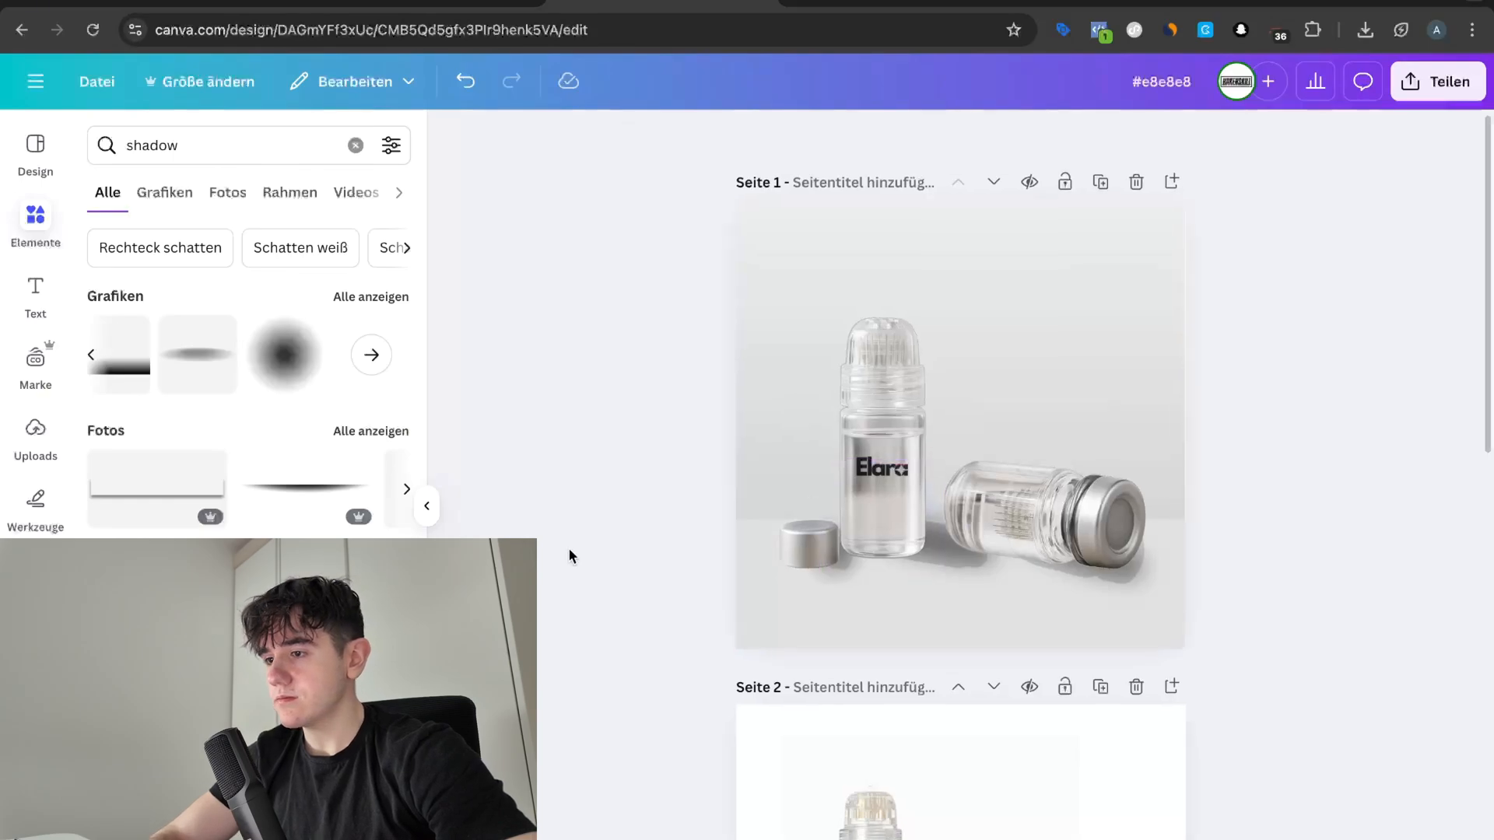
Step: Select the floor rectangle in the page 1 composition and recolour it white
scroll(740, 526, "up", 3)
scroll(740, 526, "up", 2)
scroll(739, 526, "down", 1)
scroll(1067, 414, "down", 2)
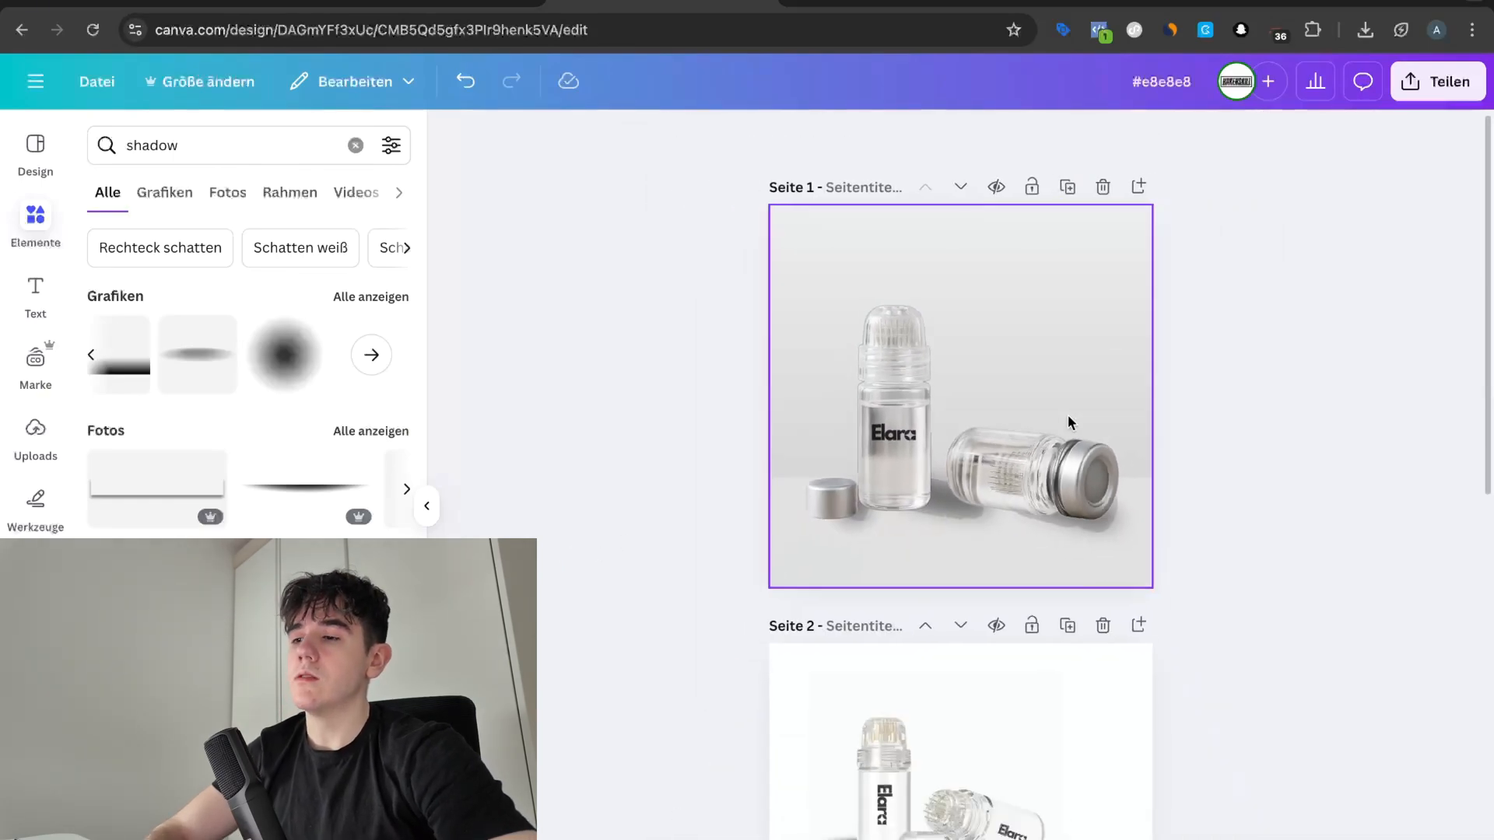
left_click(1118, 328)
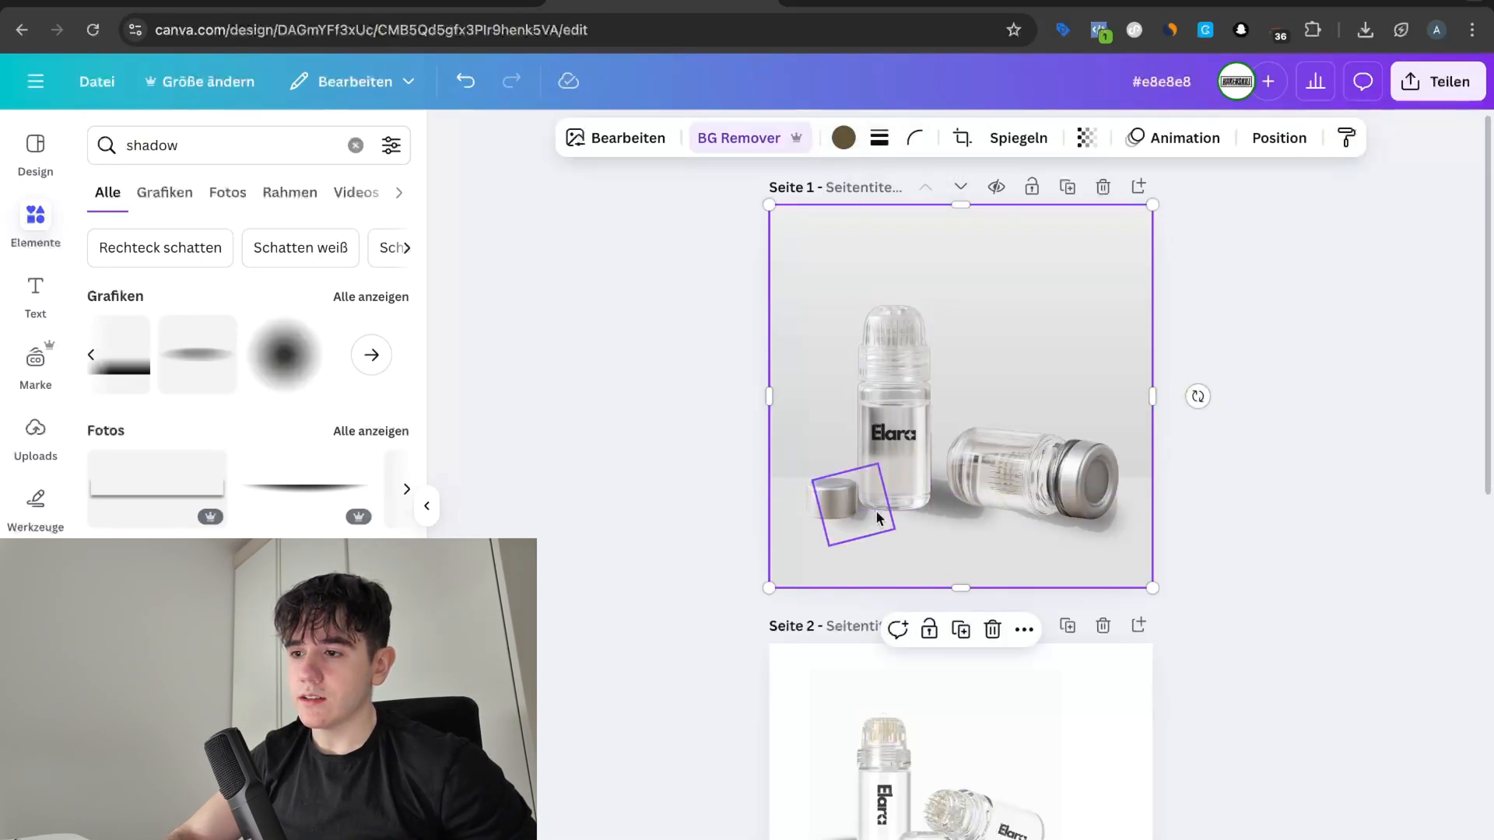
left_click(1280, 138)
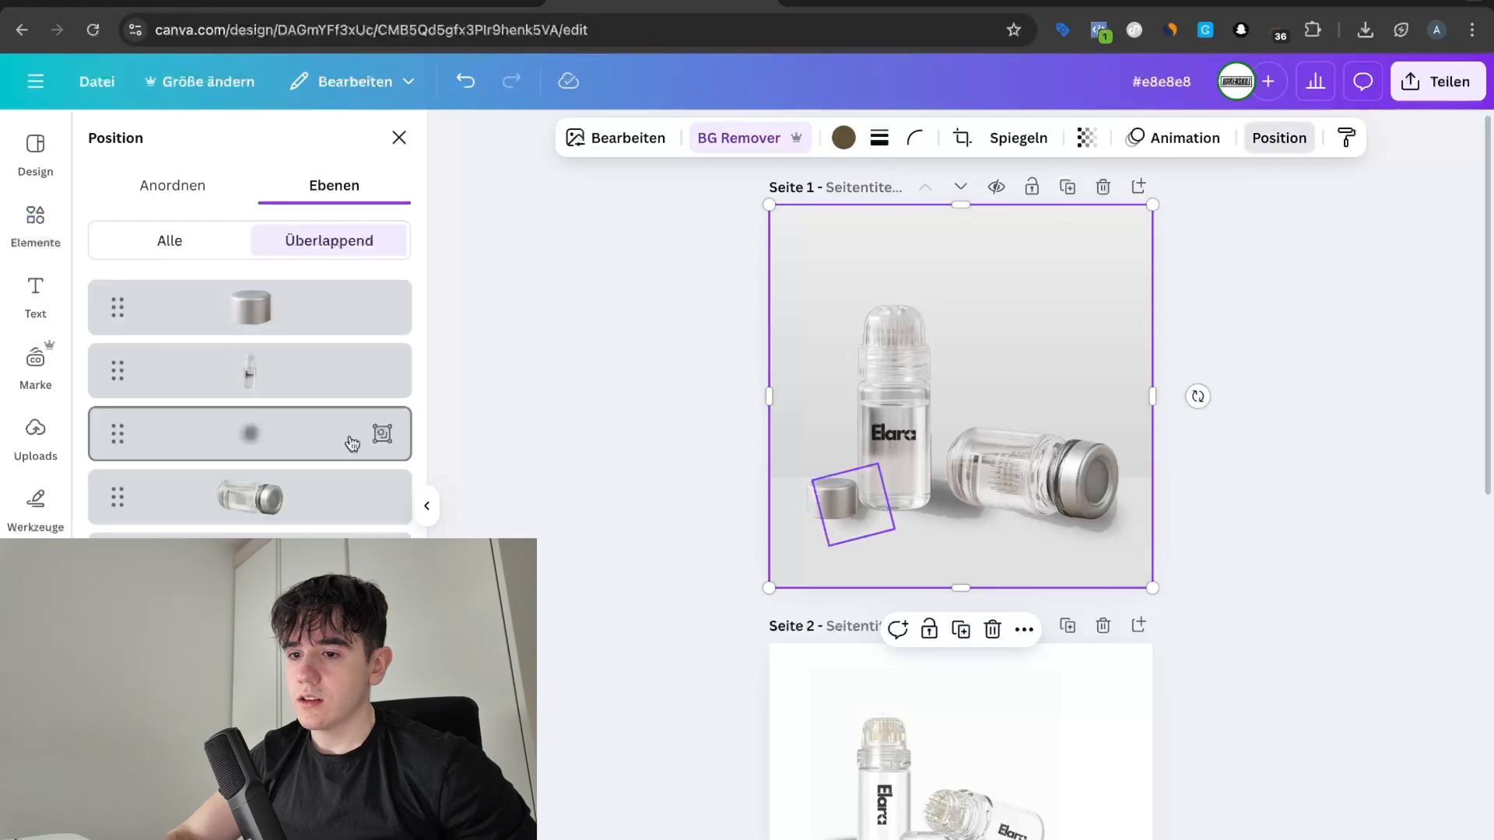
left_click(350, 435)
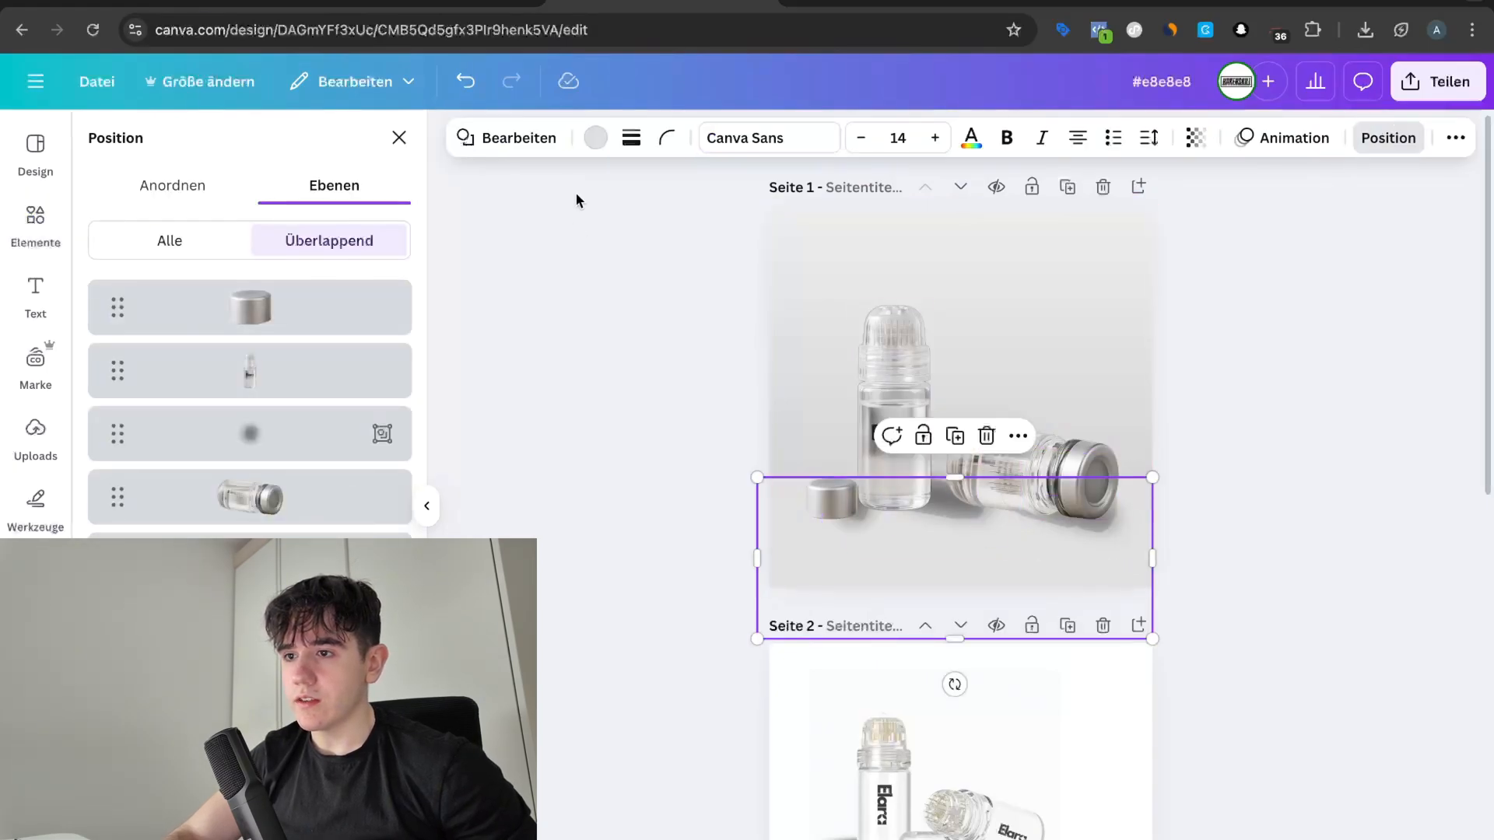
left_click(597, 148)
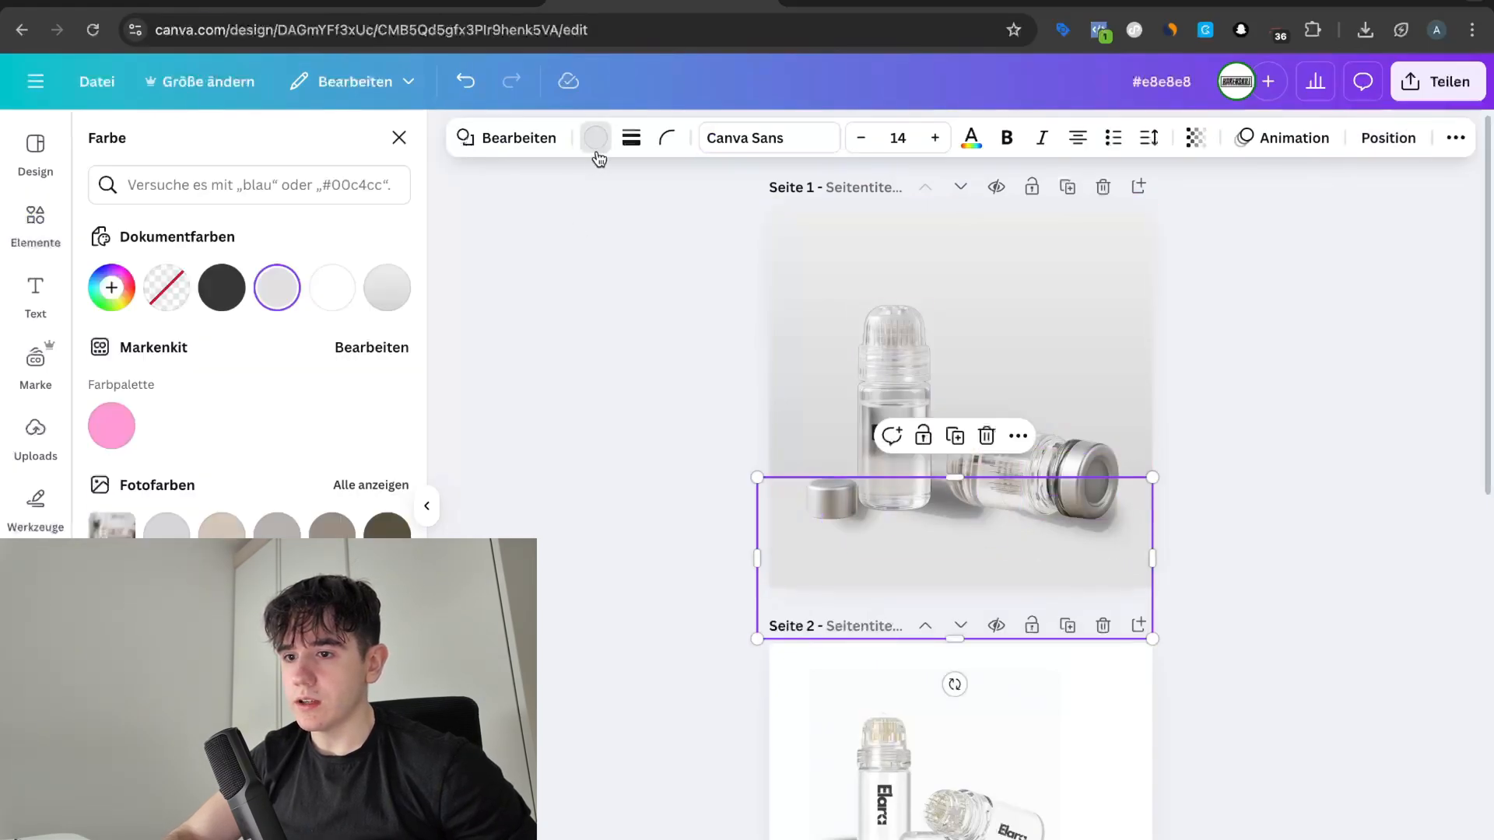
left_click(331, 300)
left_click(446, 429)
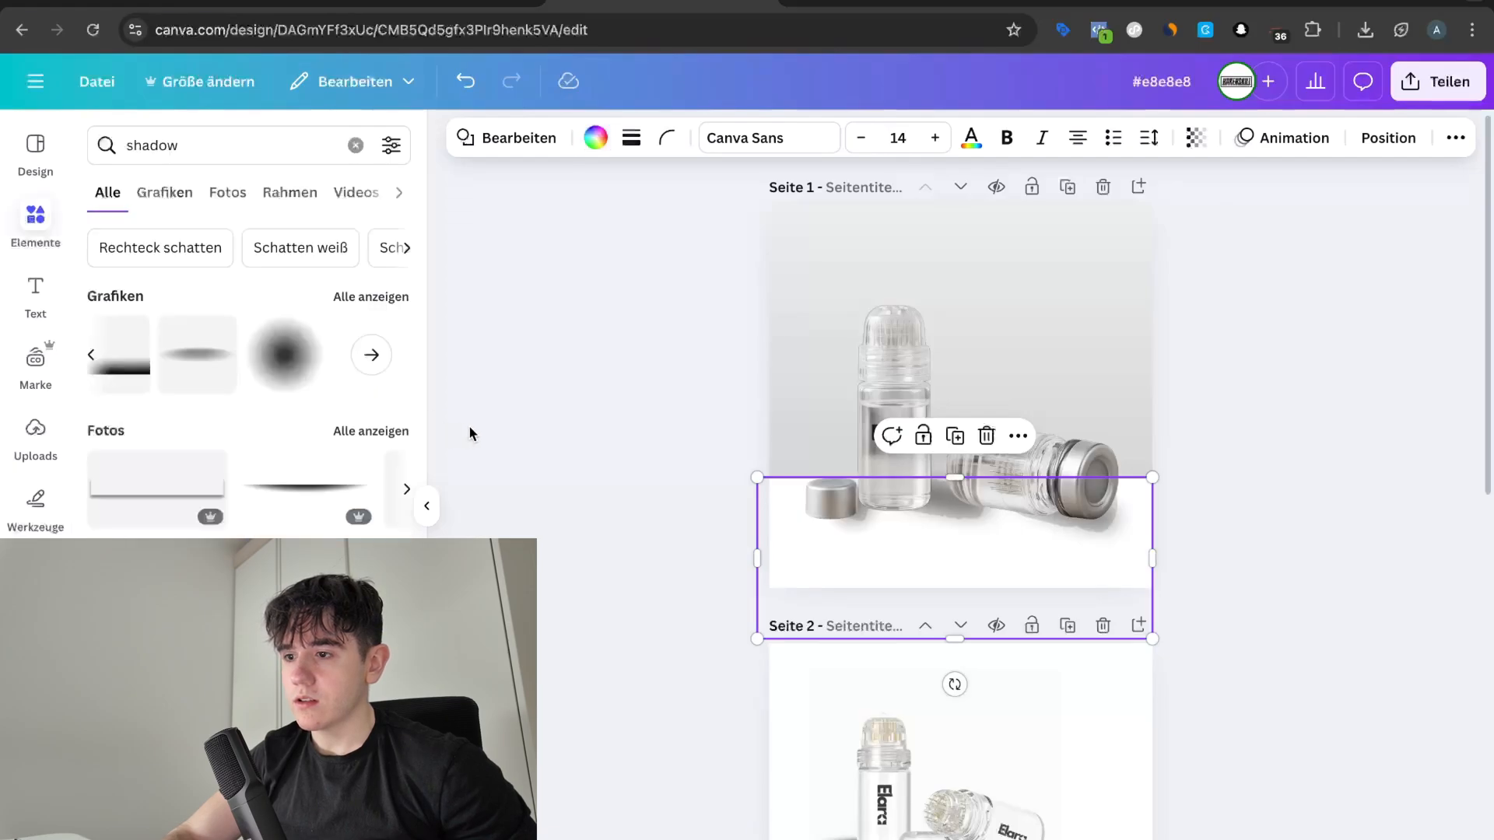
left_click(469, 433)
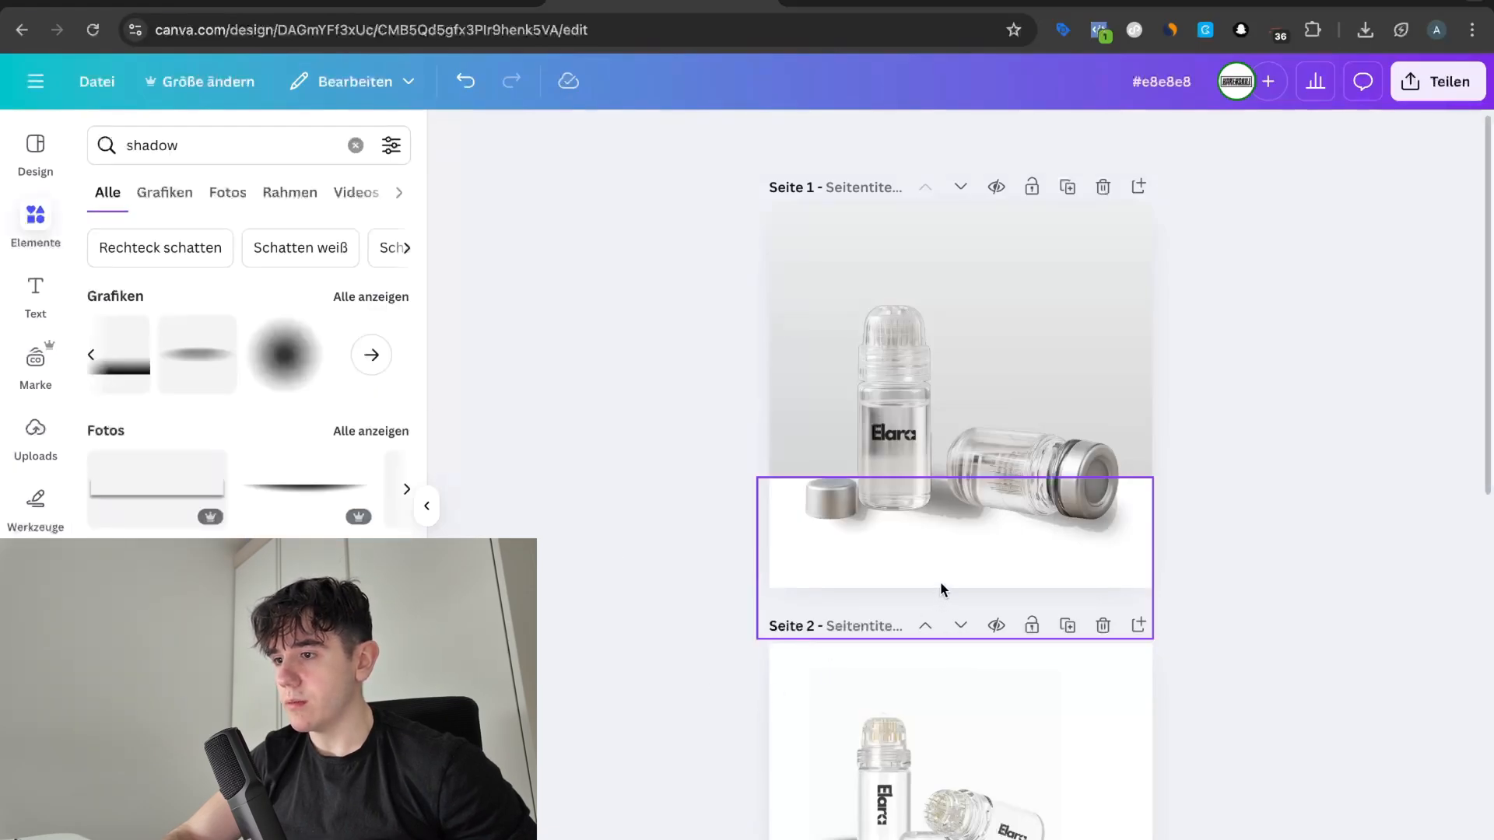
Step: Fill the page 1 floor rectangle with the light grey gradient from the document colours
scroll(940, 590, "up", 2)
left_click(1118, 570)
left_click(1368, 154)
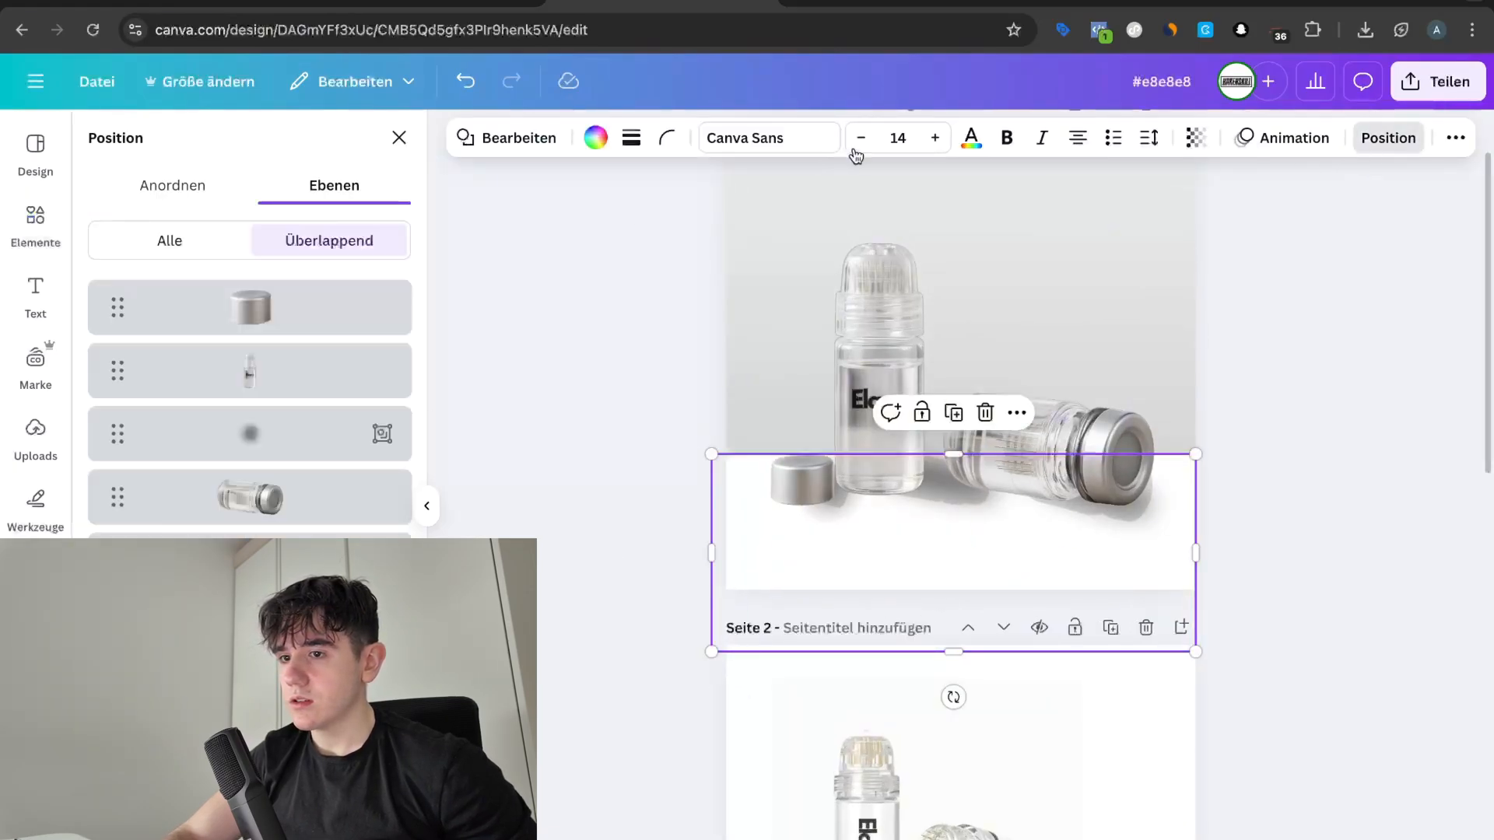
left_click(595, 137)
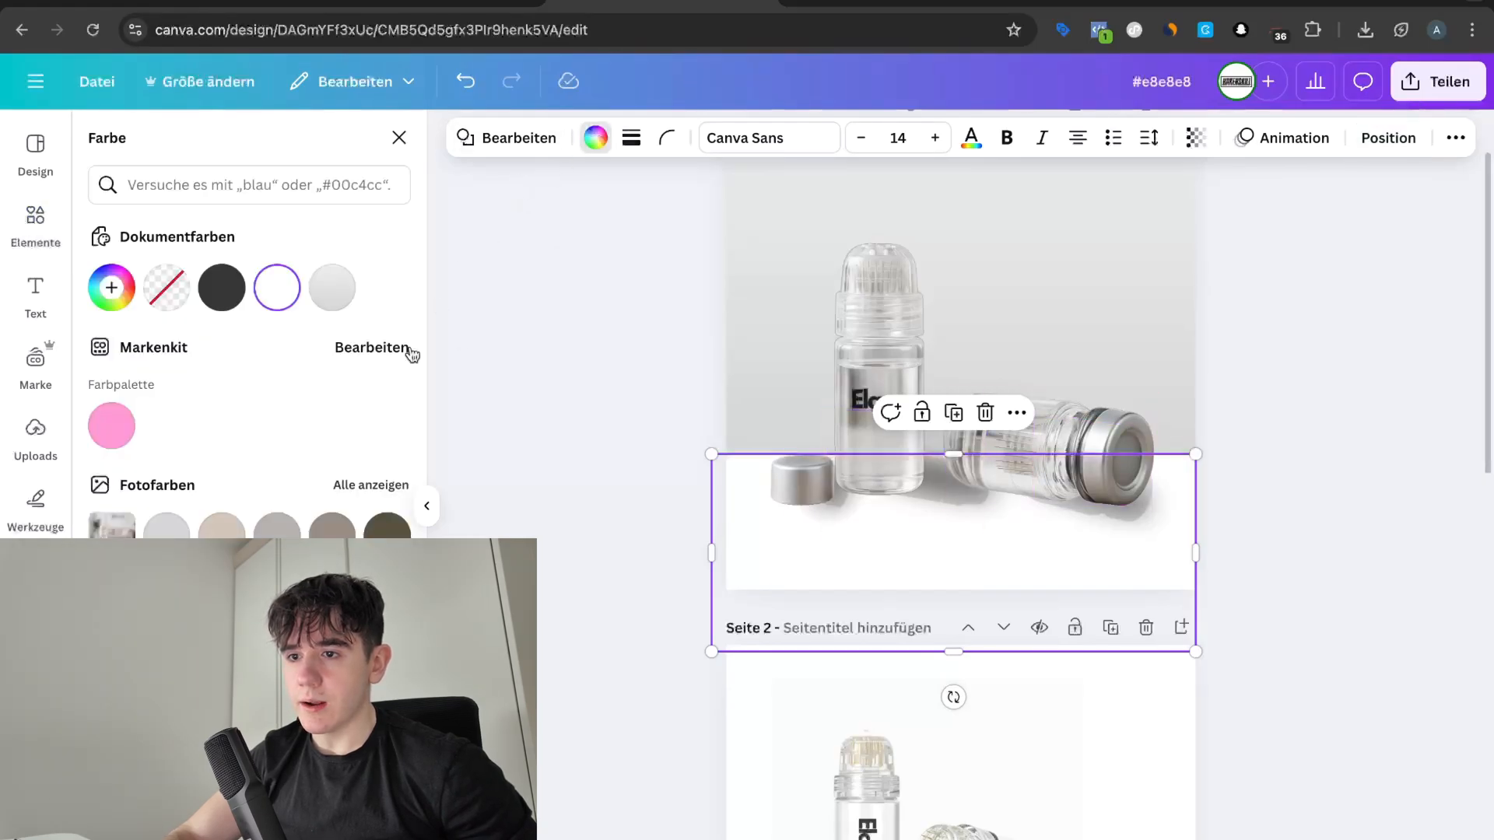
left_click(327, 294)
left_click(535, 407)
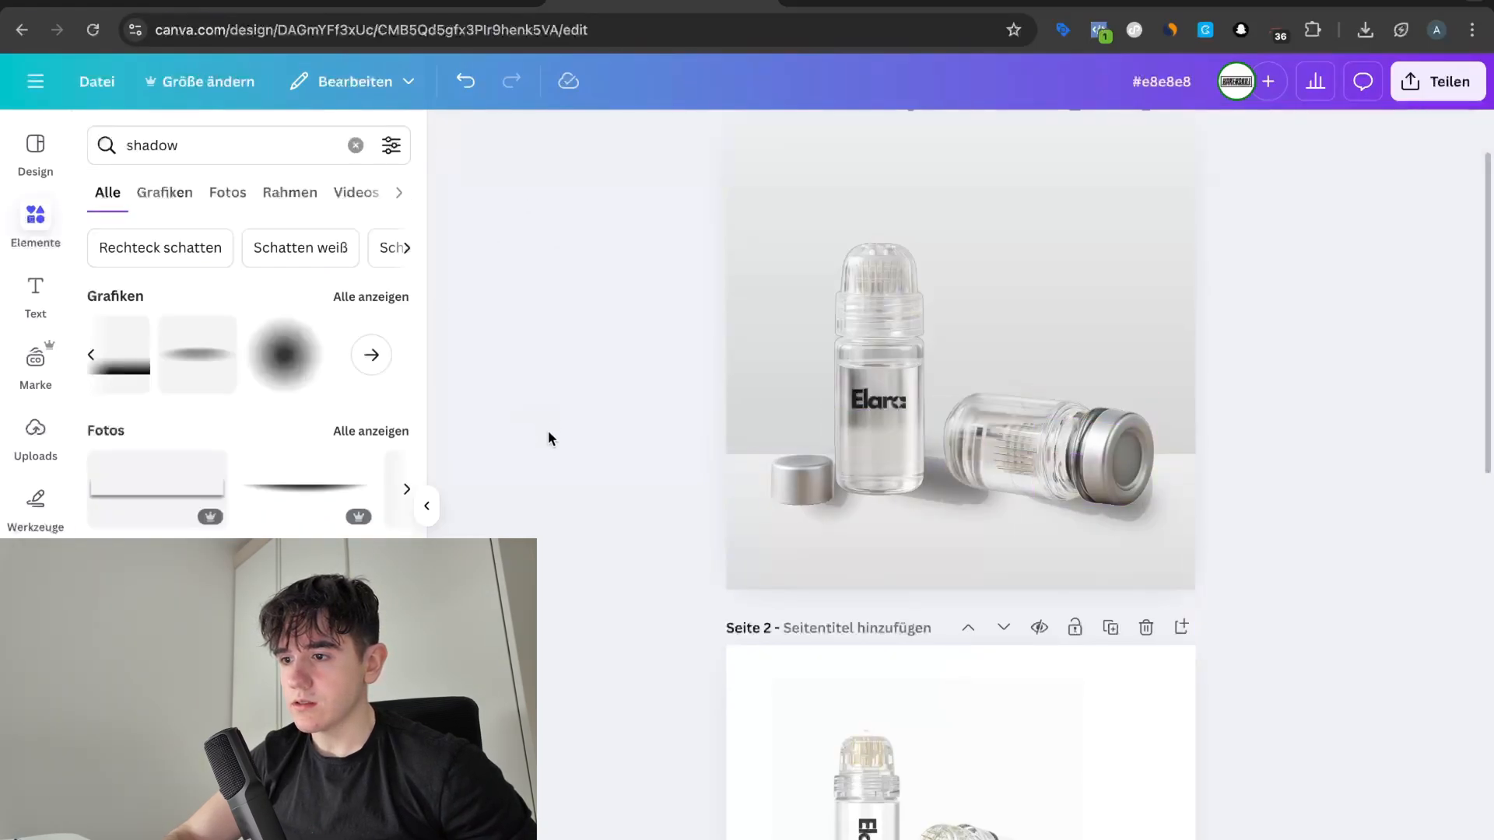
Step: Recolour the floor rectangle with the solid light grey from the photo colours
left_click(806, 562)
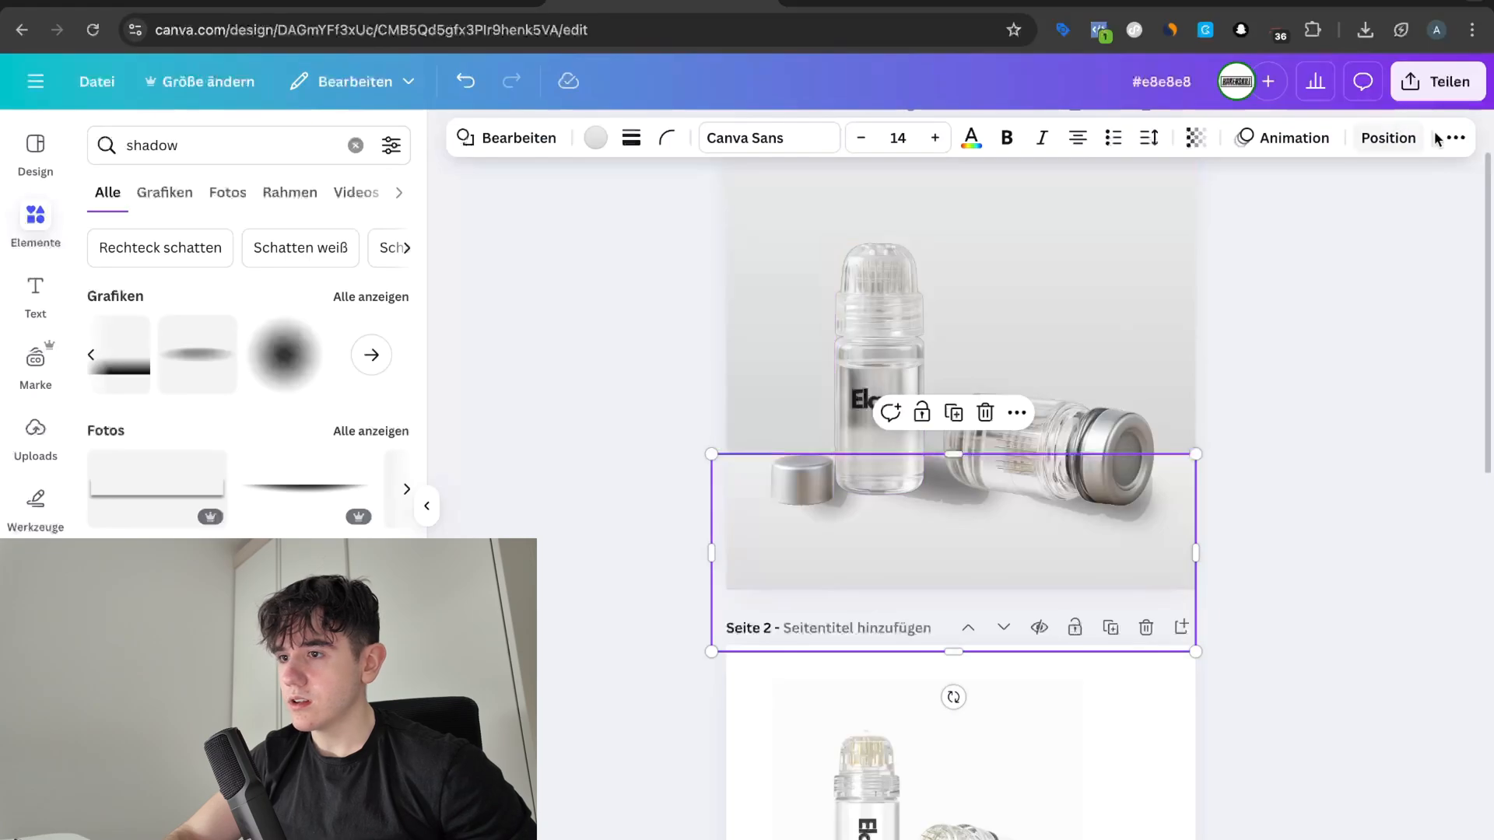
left_click(970, 140)
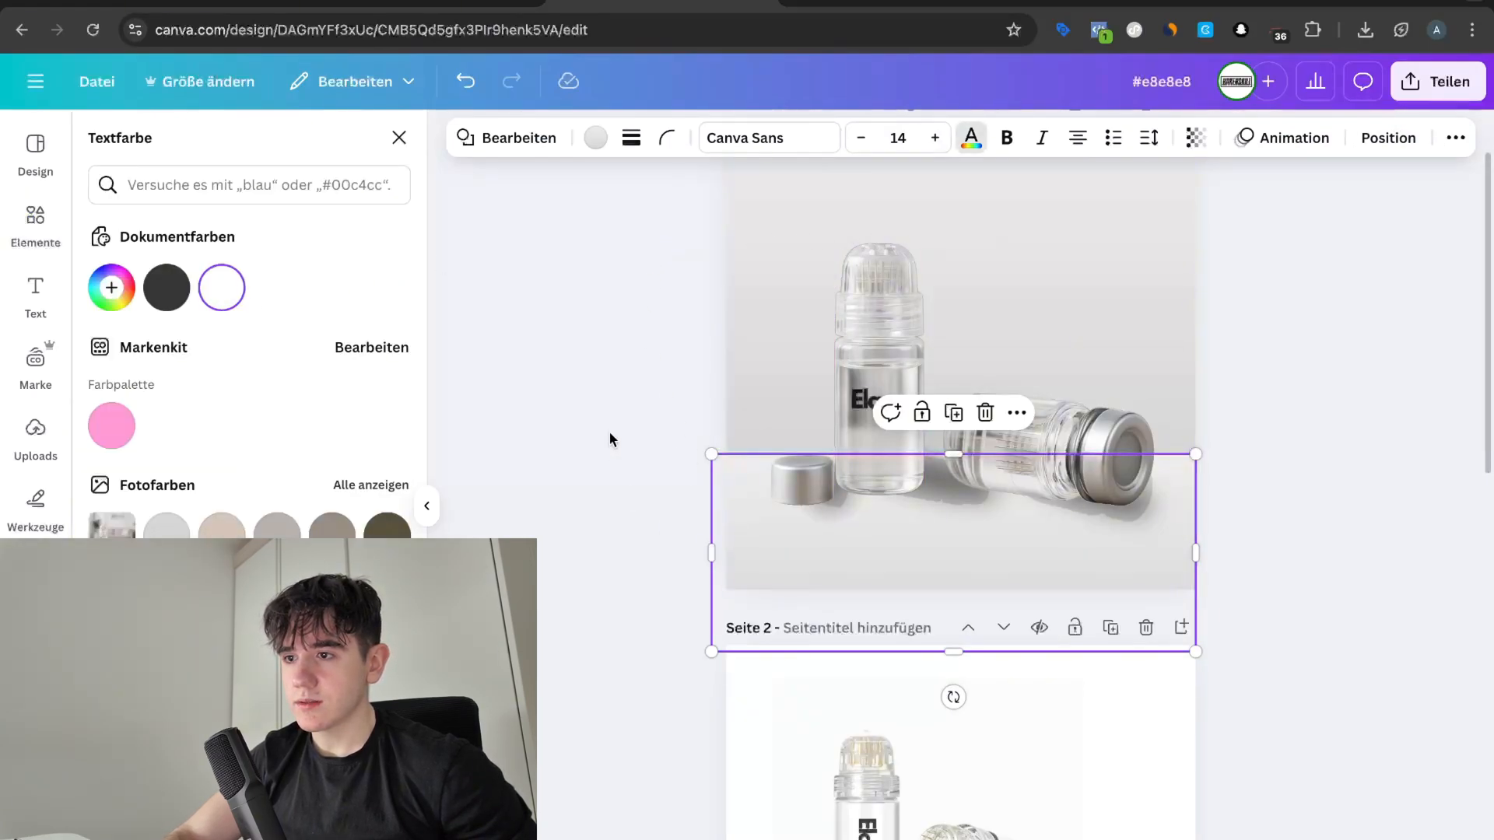
left_click(591, 137)
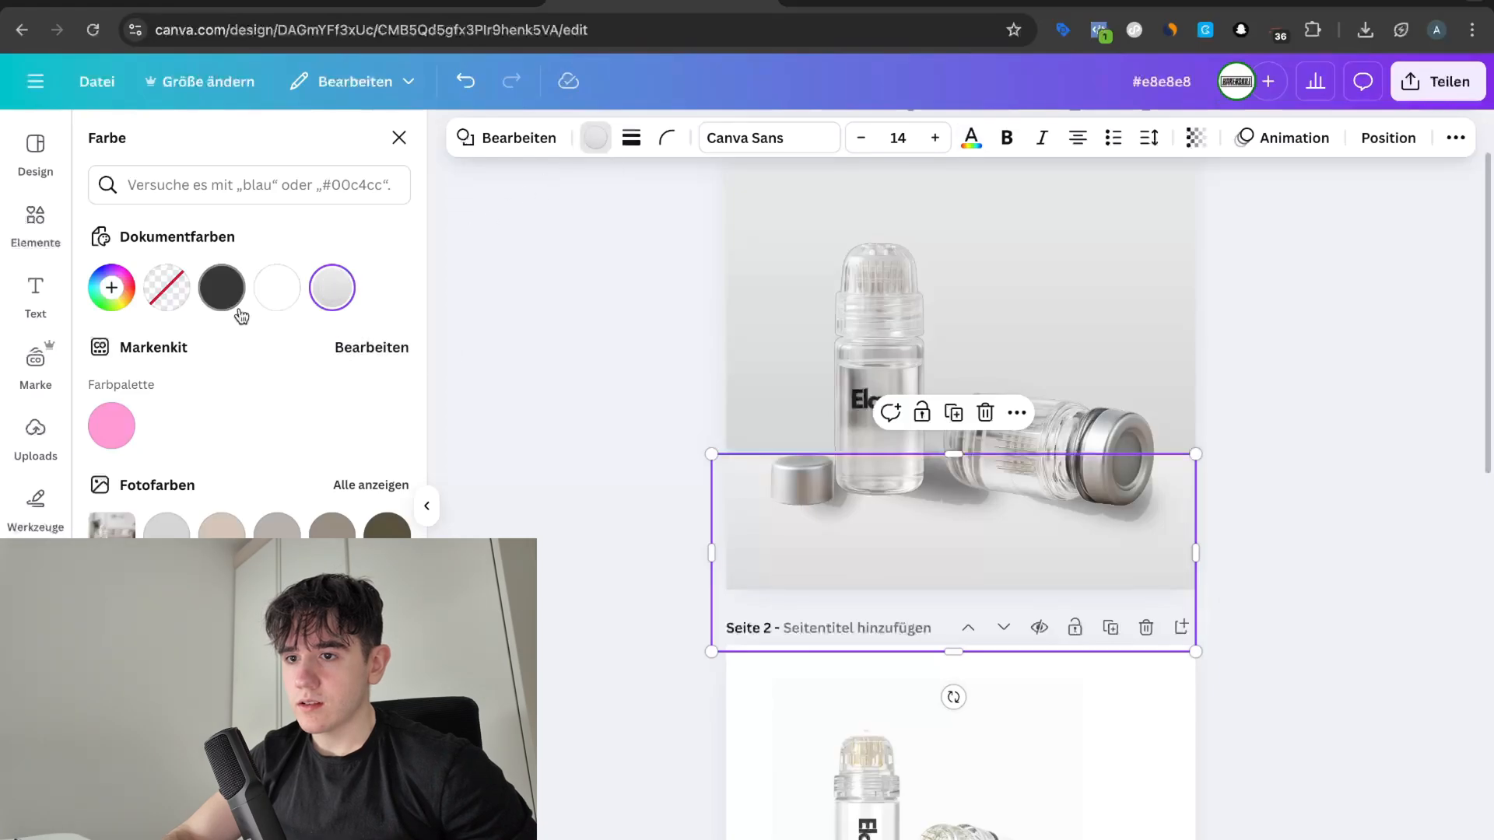
left_click(166, 535)
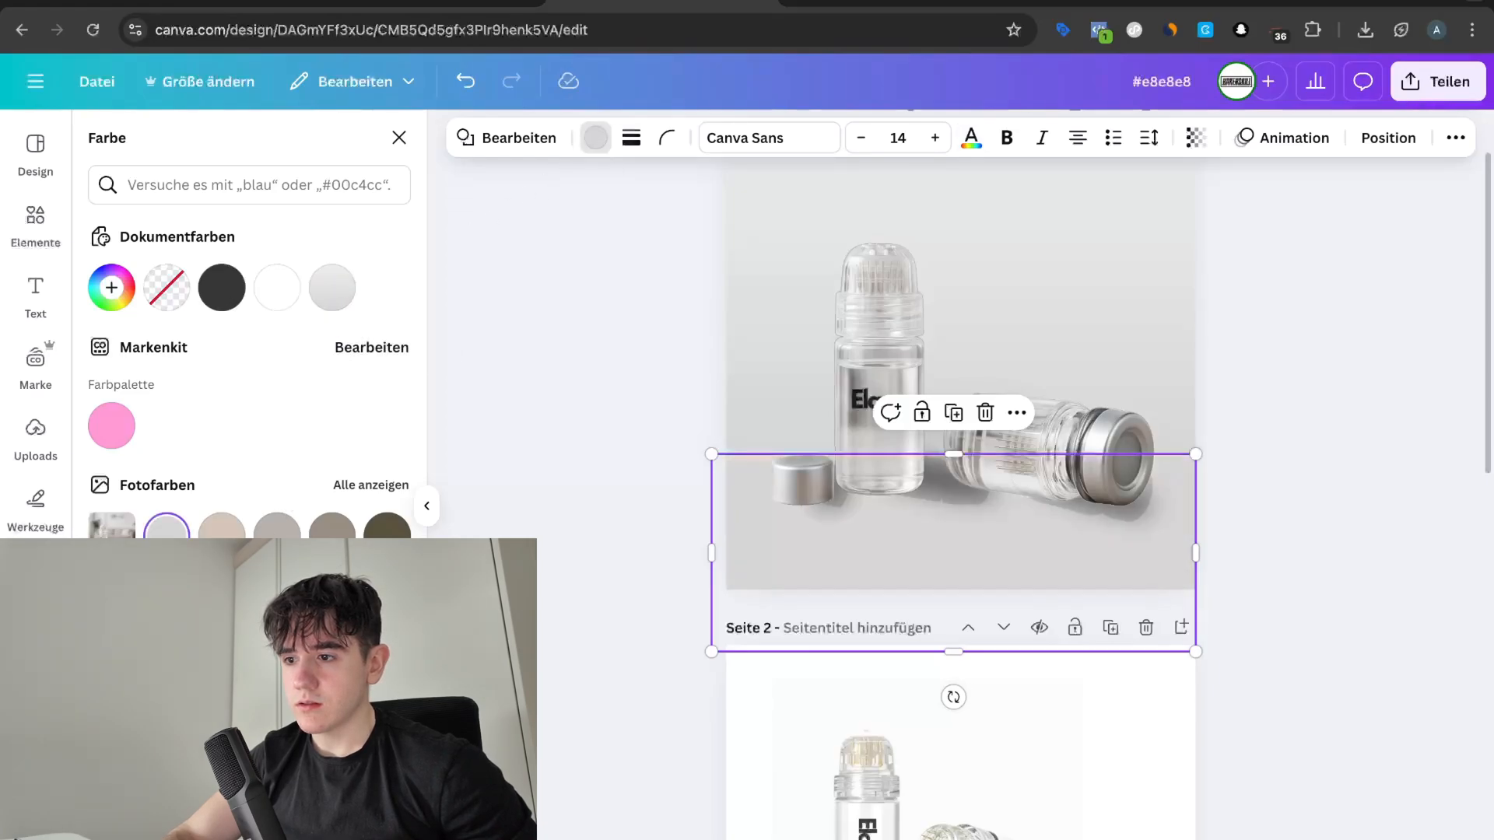
left_click(544, 516)
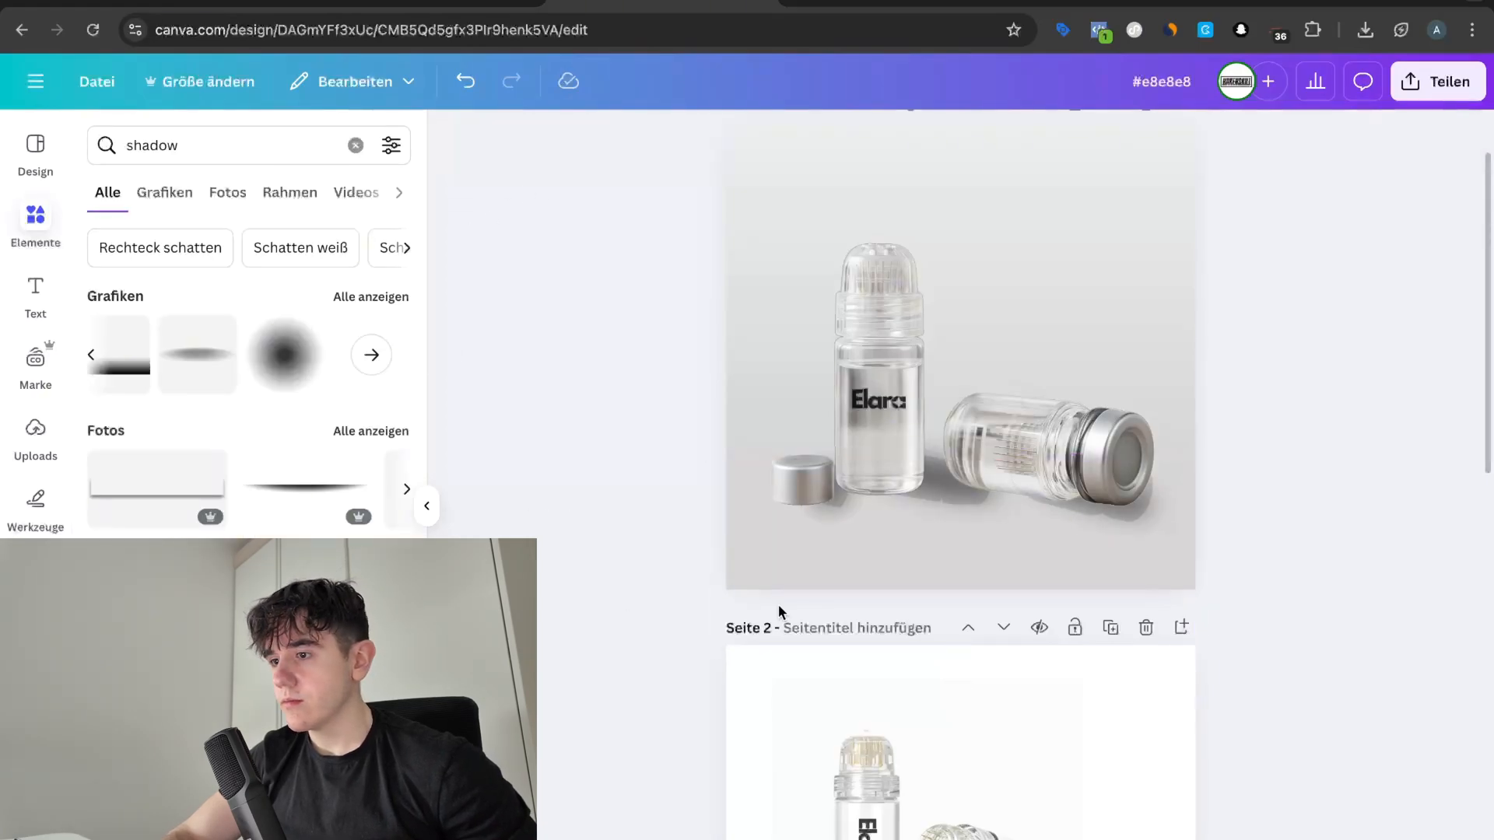
Step: Darken the floor rectangle's solid fill to a medium grey
scroll(780, 610, "up", 2)
left_click(782, 661)
left_click(597, 140)
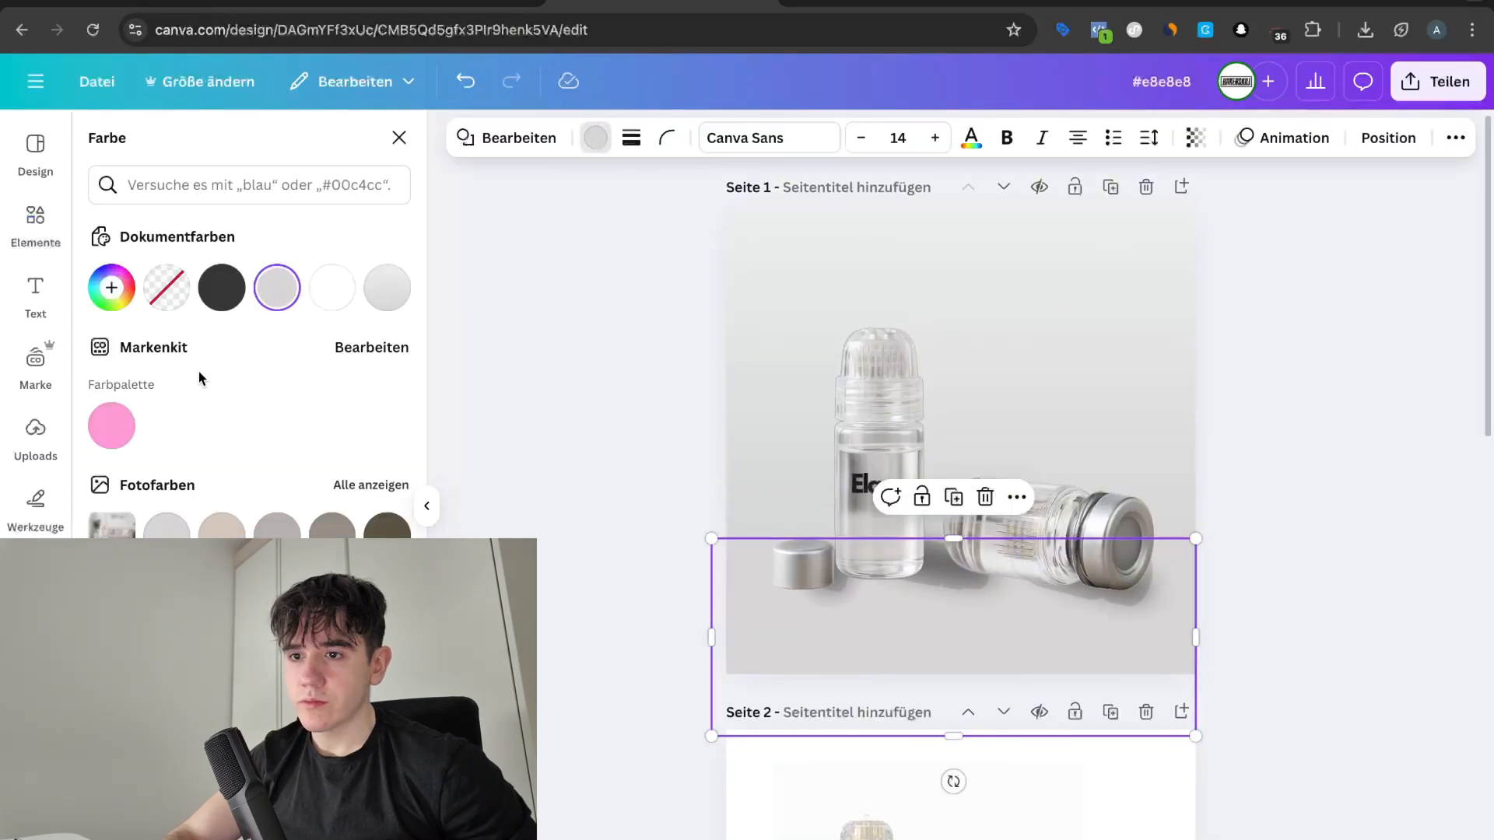
left_click(275, 306)
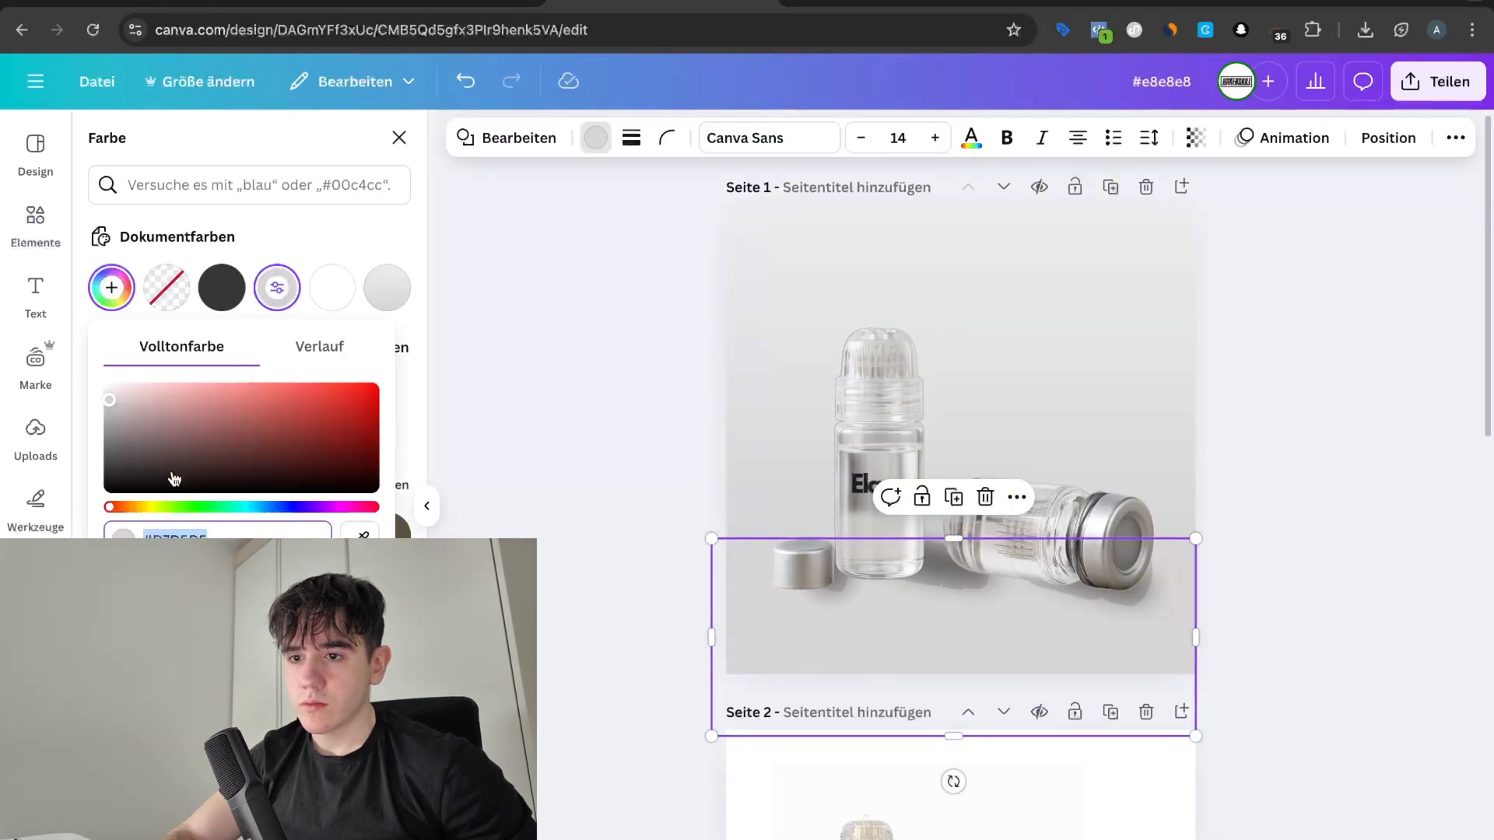
left_click(109, 407)
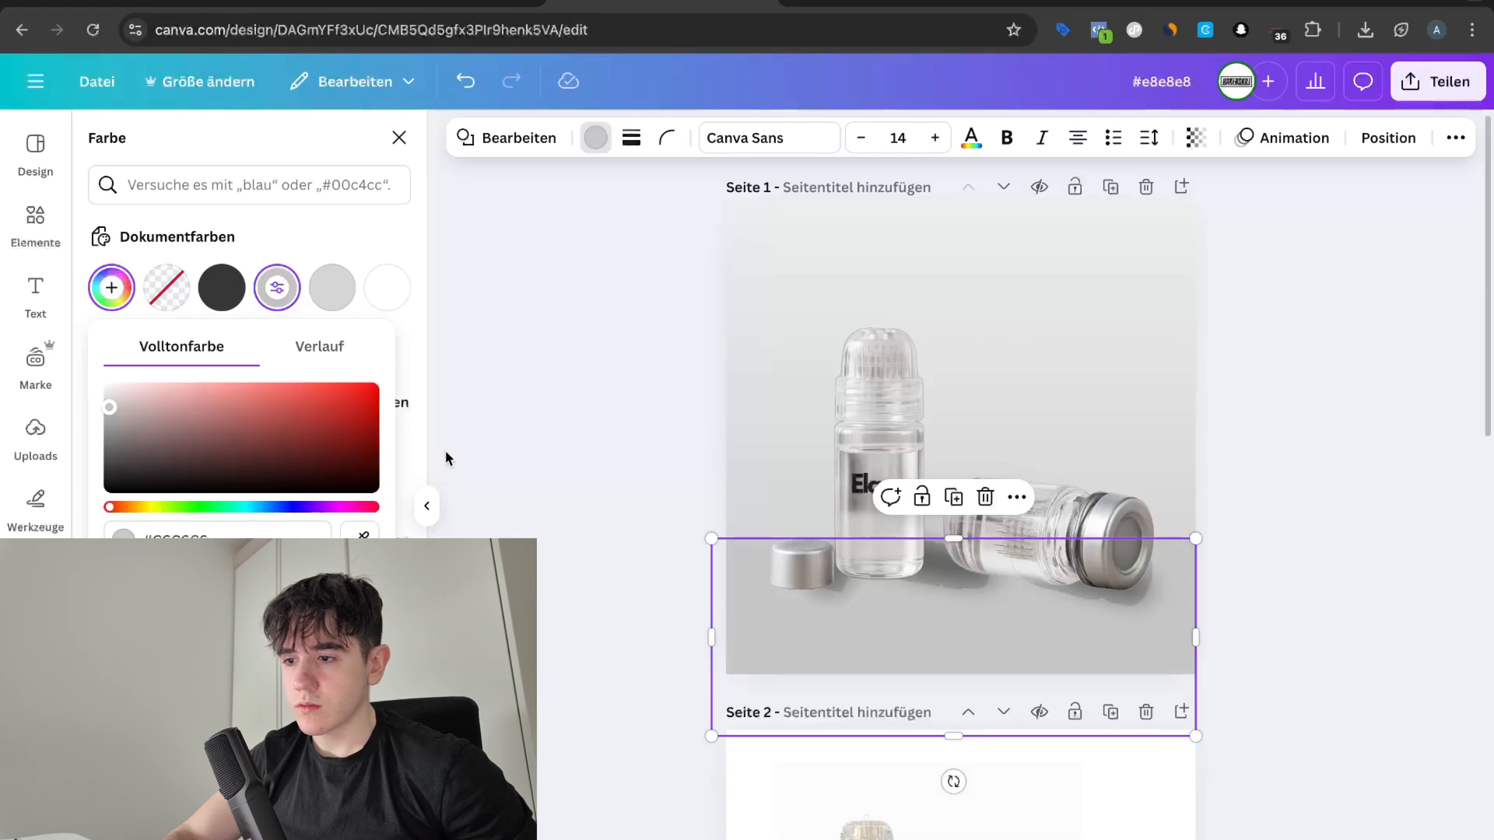
left_click(504, 459)
Step: Lighten the floor's medium grey fill very slightly
left_click(904, 663)
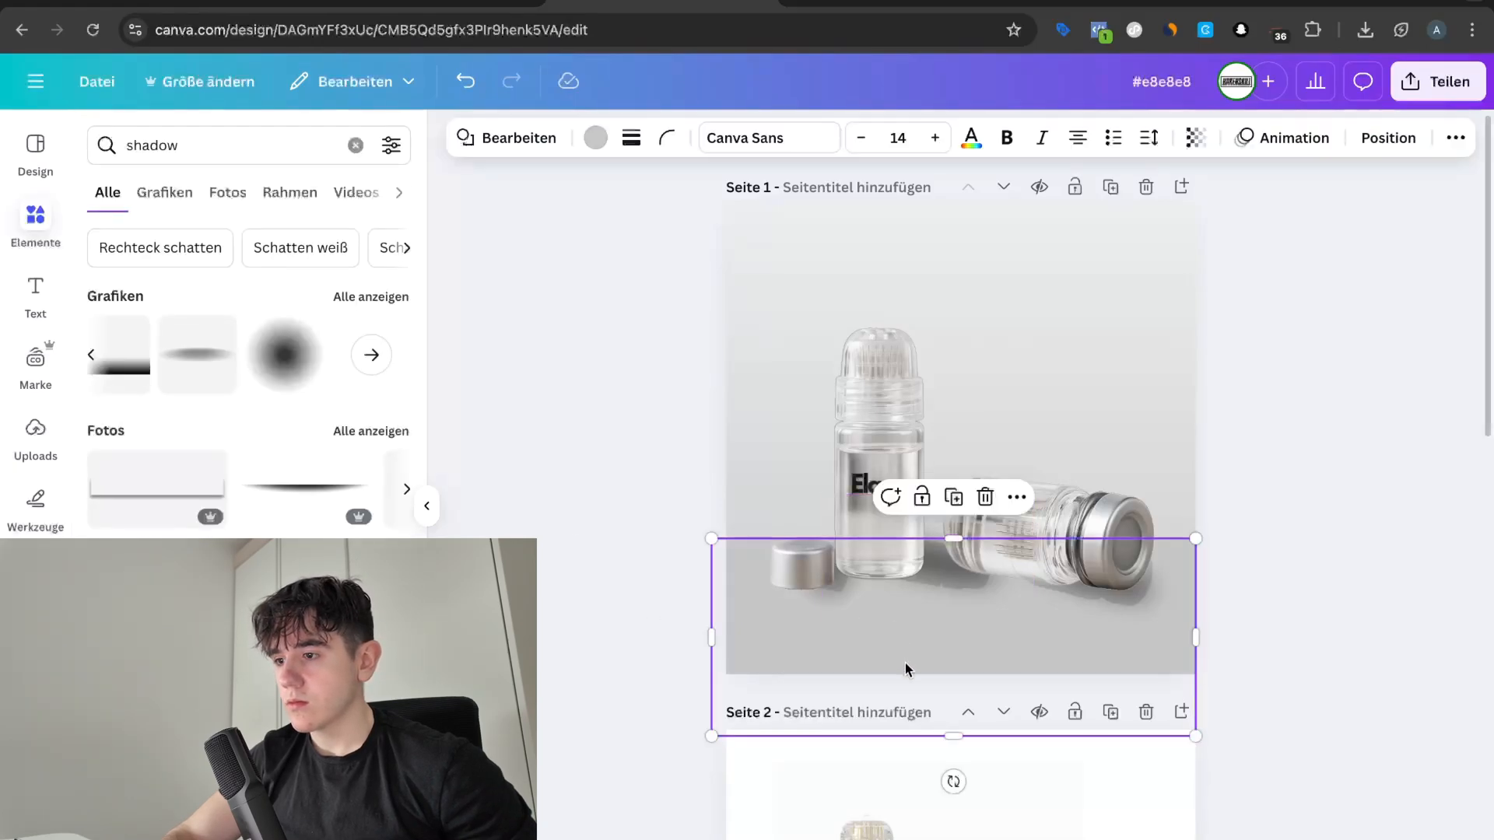
left_click(601, 141)
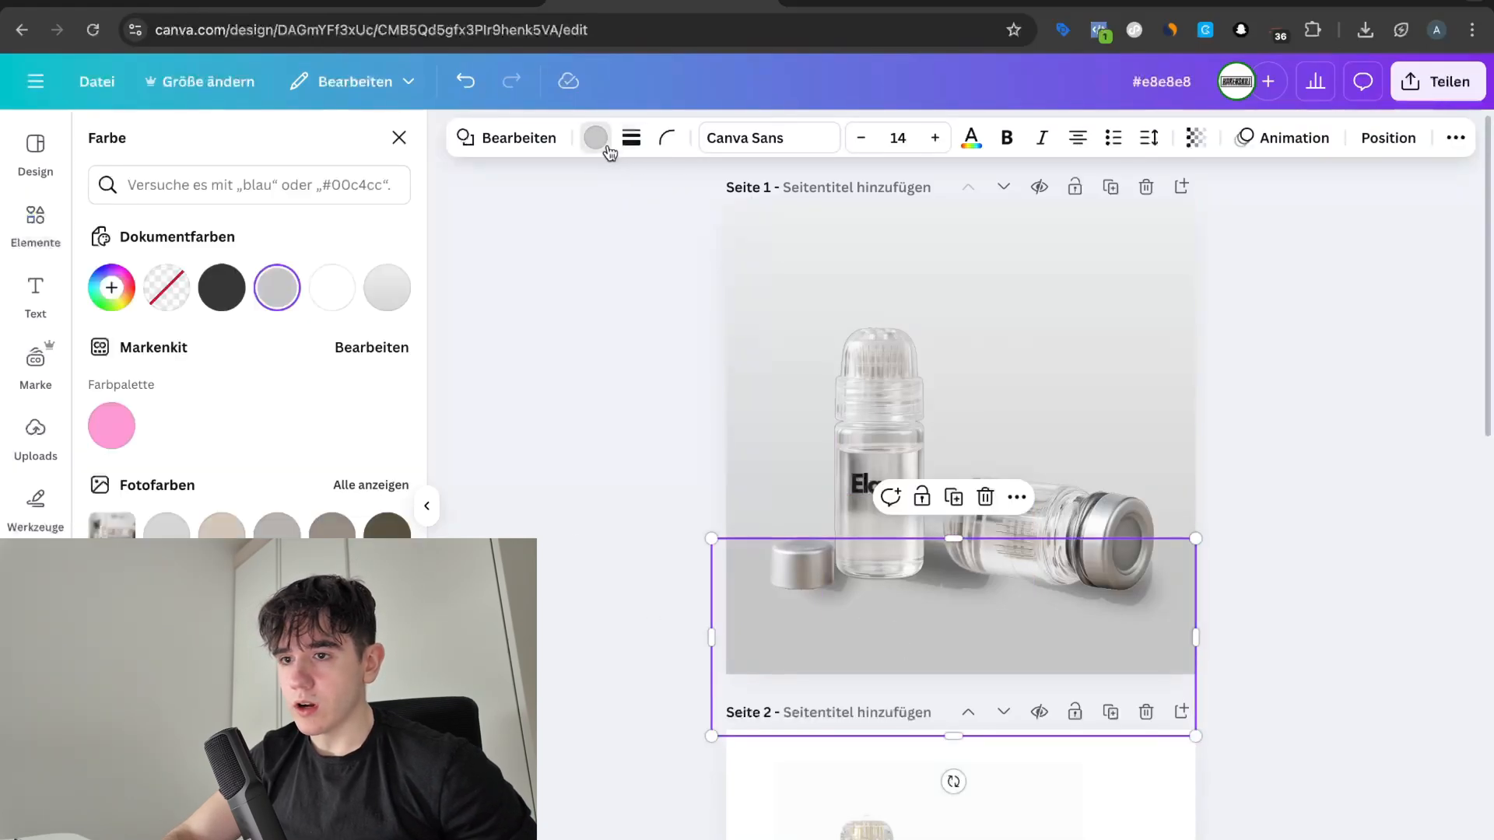
left_click(277, 292)
left_click_drag(103, 403, 109, 404)
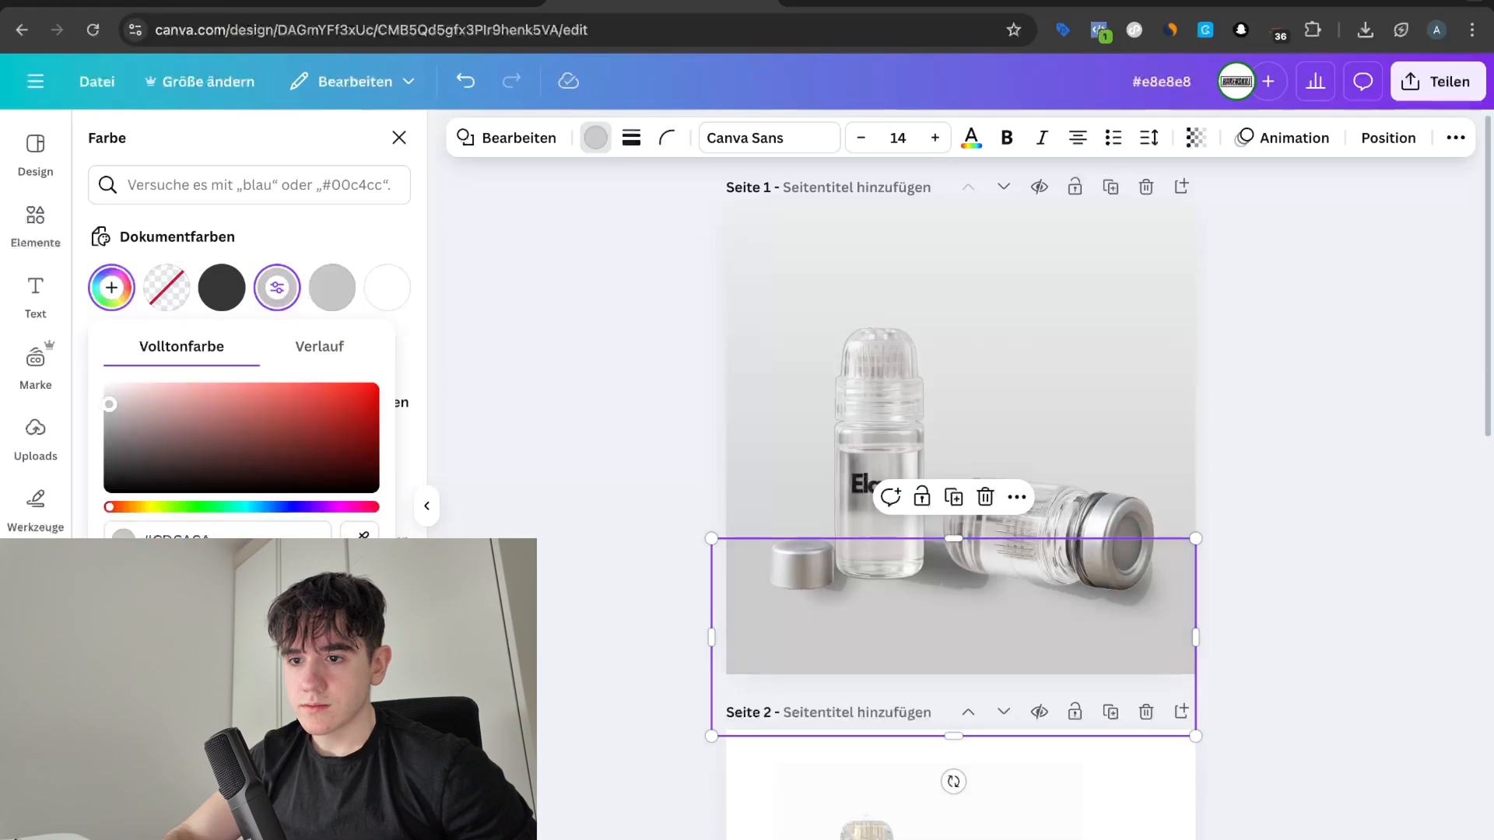
left_click(530, 455)
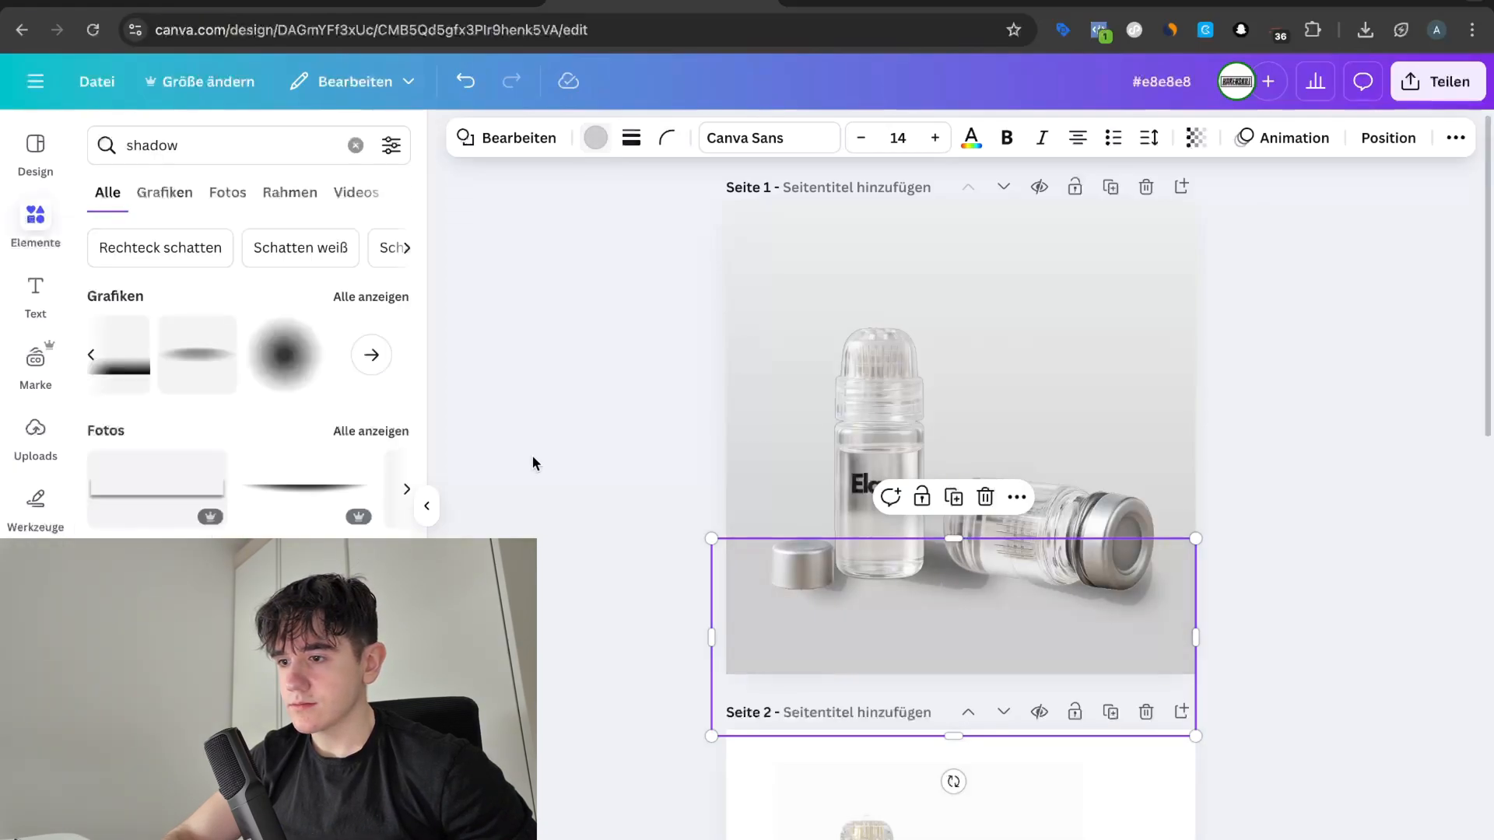
Step: Examine the floor tone behind the bottles and lighten the floor rectangle's grey fill a little further
scroll(1387, 565, "up", 3, "ctrl")
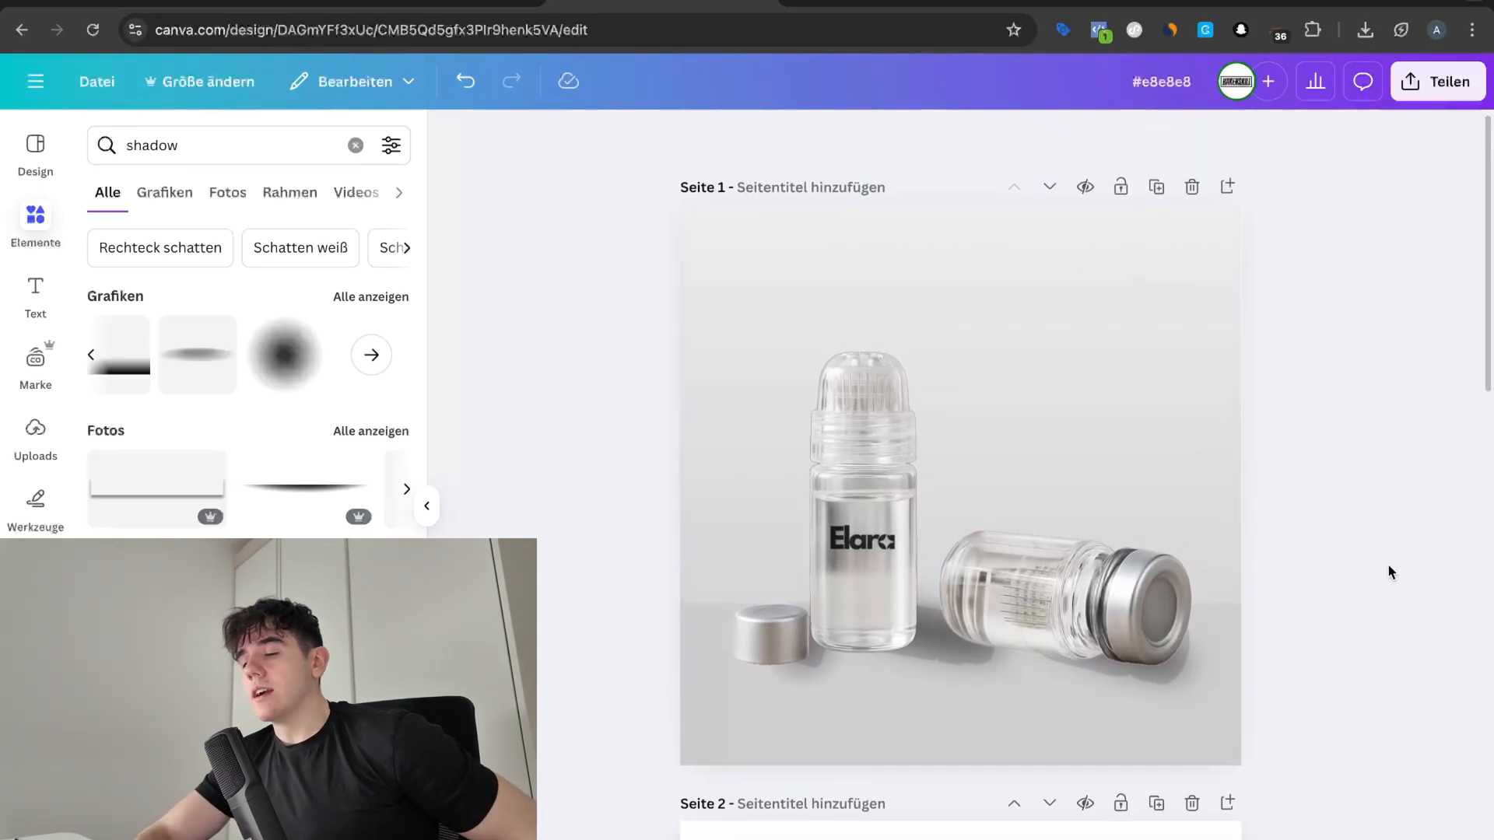
scroll(1363, 586, "up", 2, "ctrl")
scroll(1363, 586, "down", 3, "ctrl")
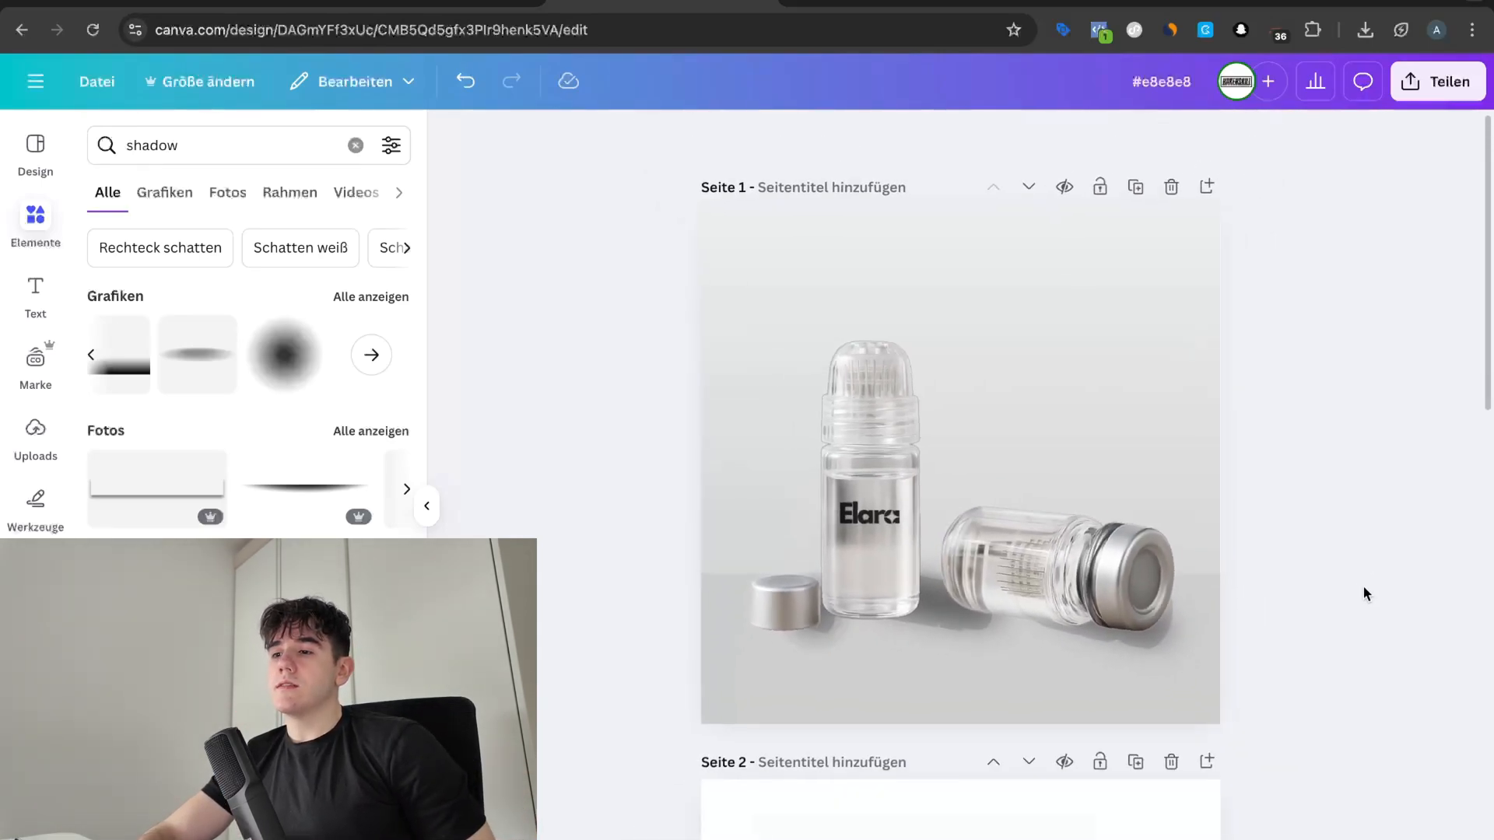
scroll(1363, 586, "up", 2, "ctrl")
left_click(1070, 728)
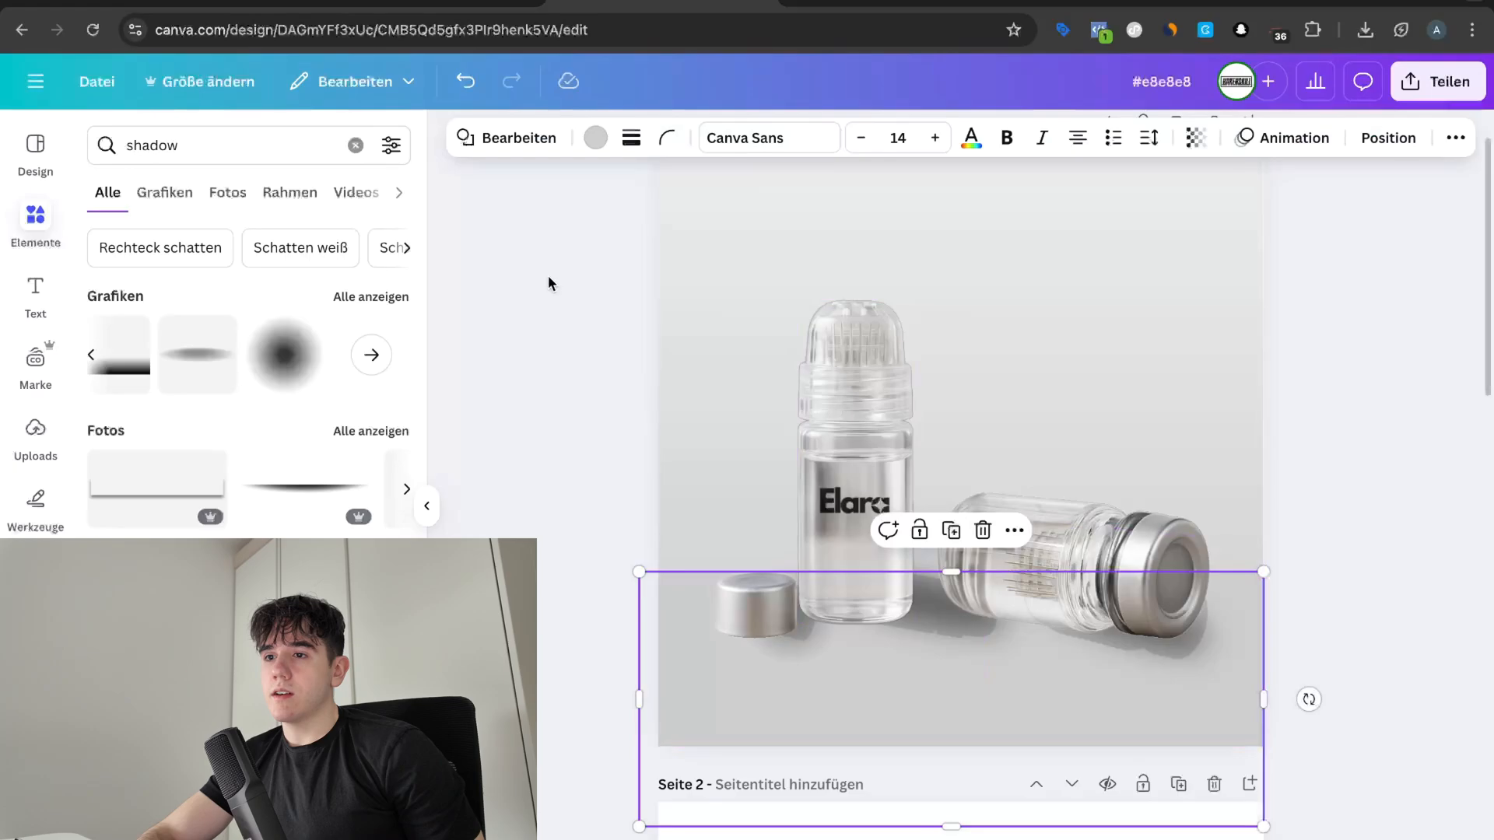
left_click(605, 150)
left_click(275, 290)
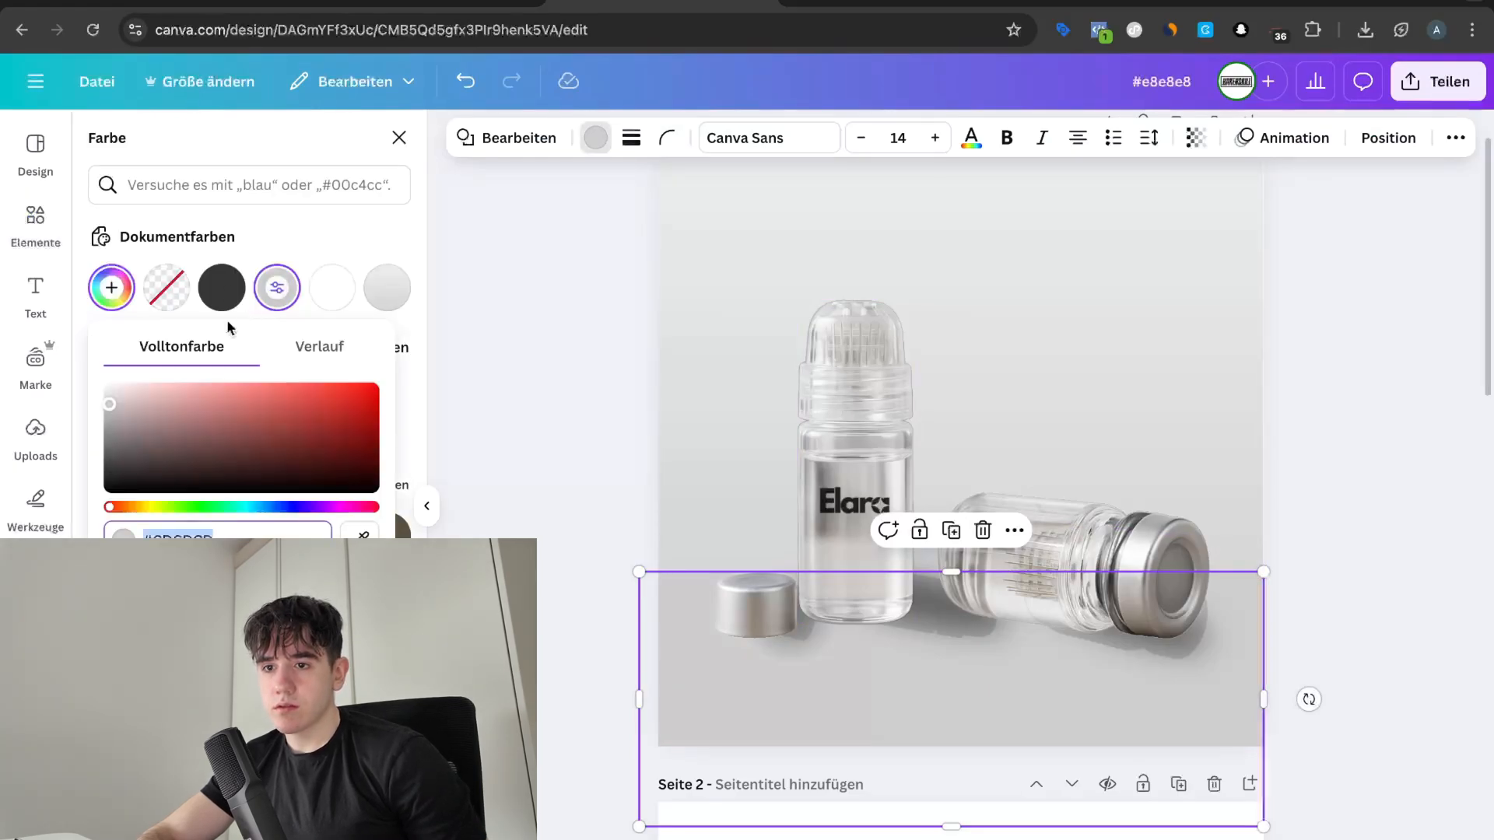
left_click_drag(102, 406, 110, 399)
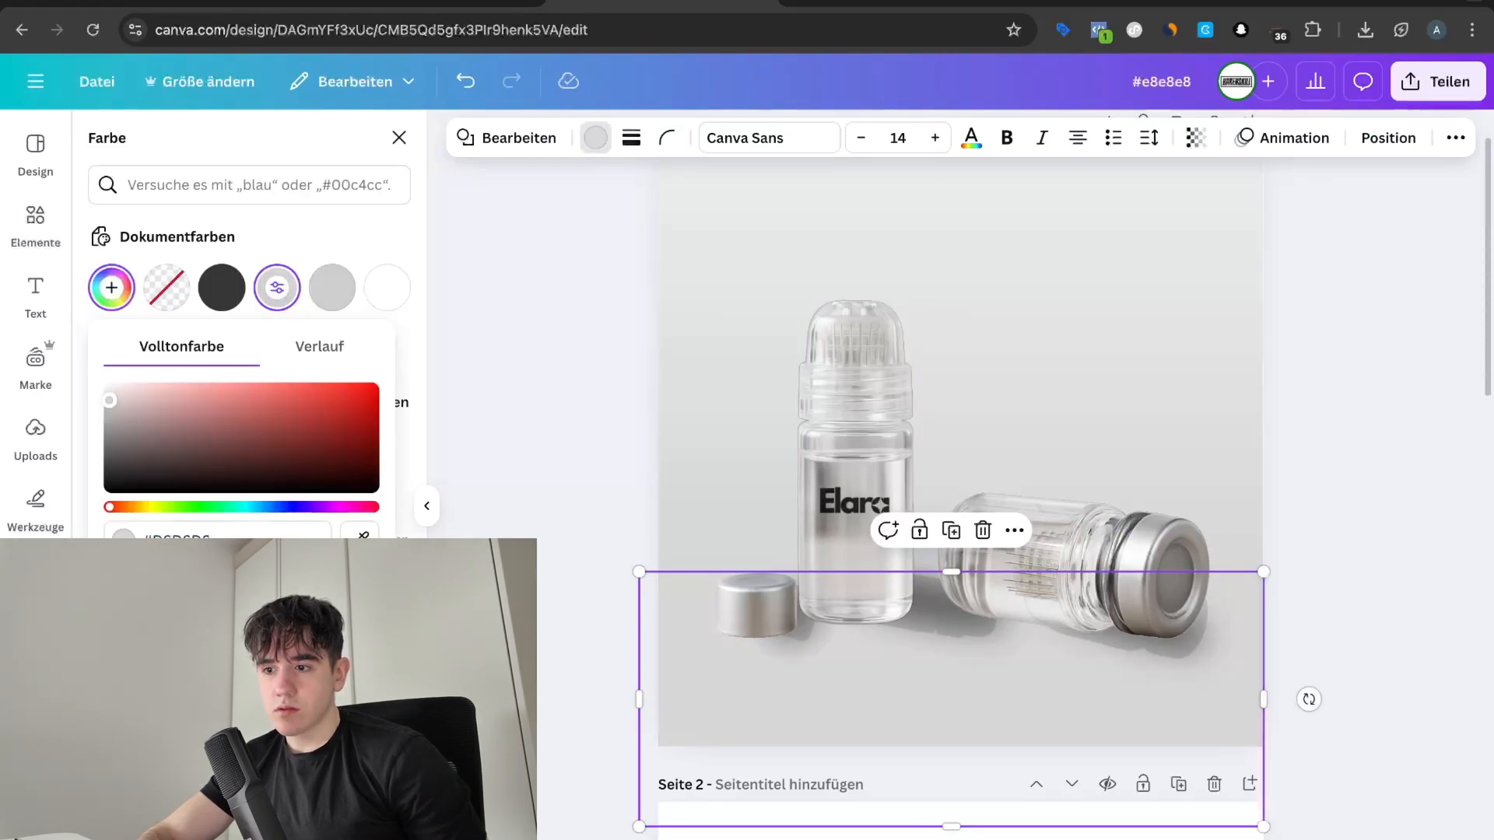
left_click(590, 426)
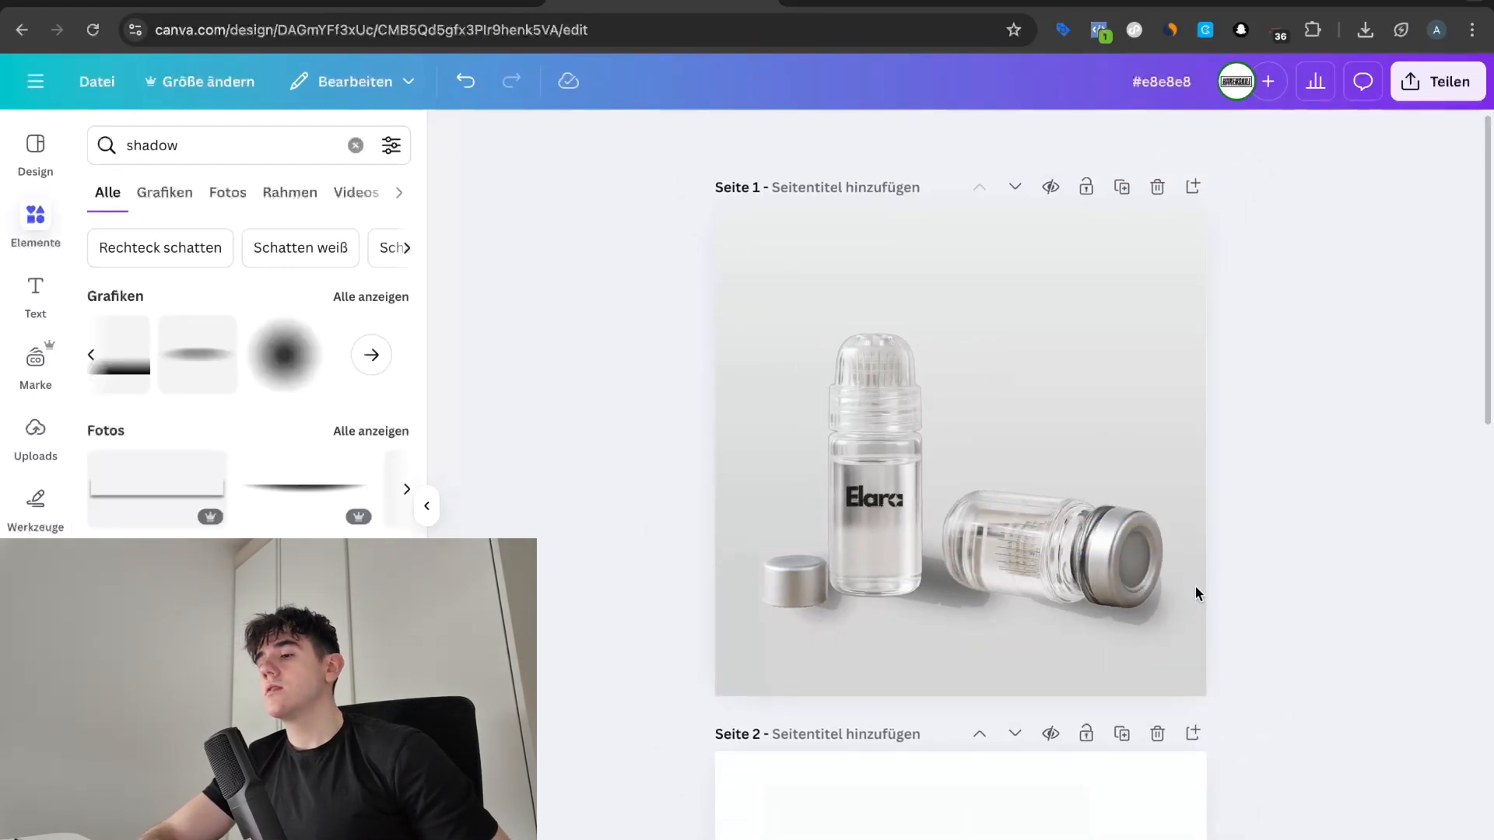
Step: Try scaling down the page 1 wall background from its upper right corner, and undo the resize
left_click(1135, 563)
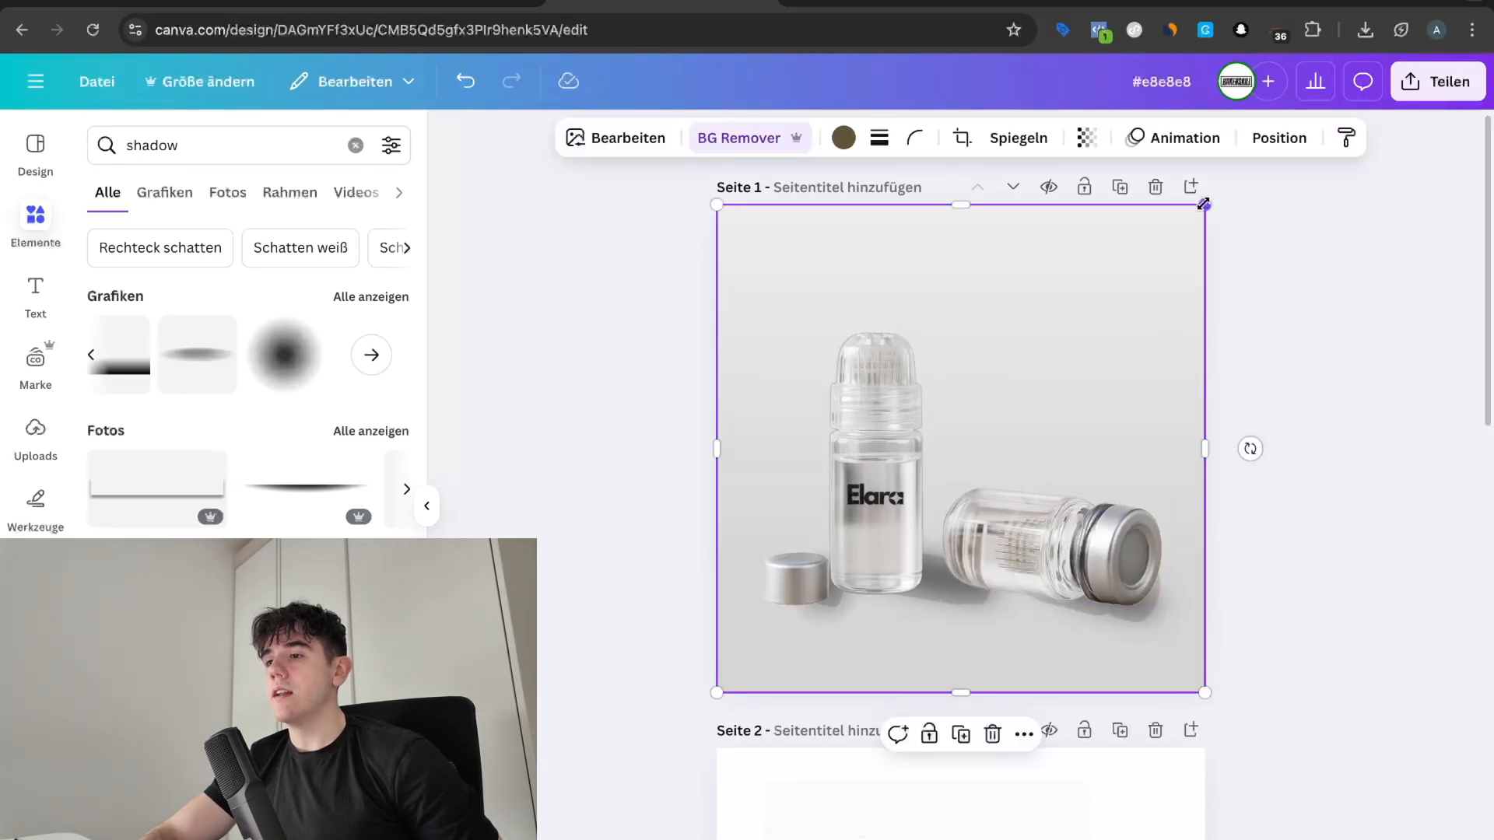
left_click_drag(1203, 204, 1148, 262)
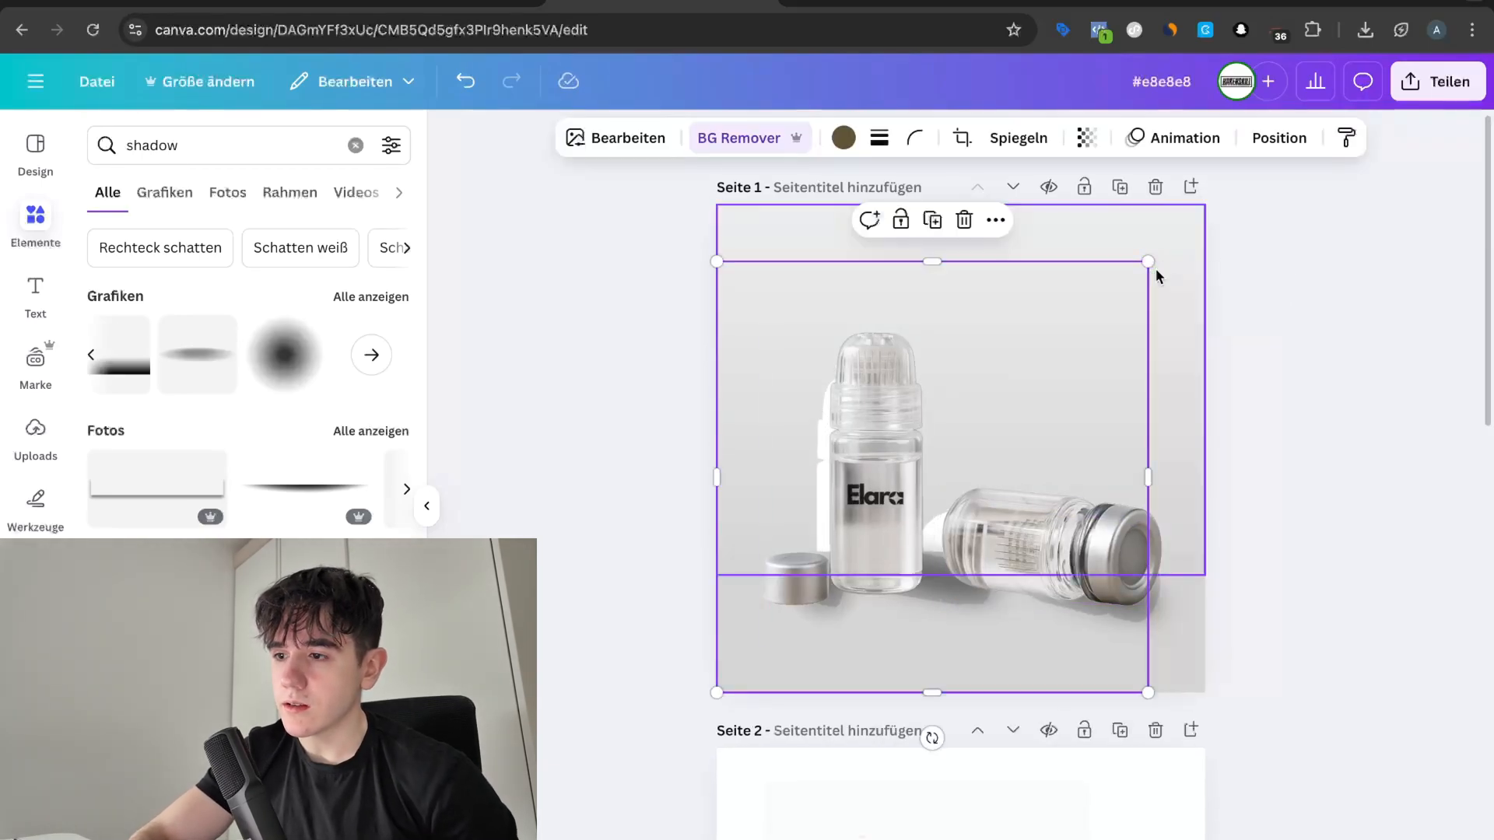
key("ctrl+z")
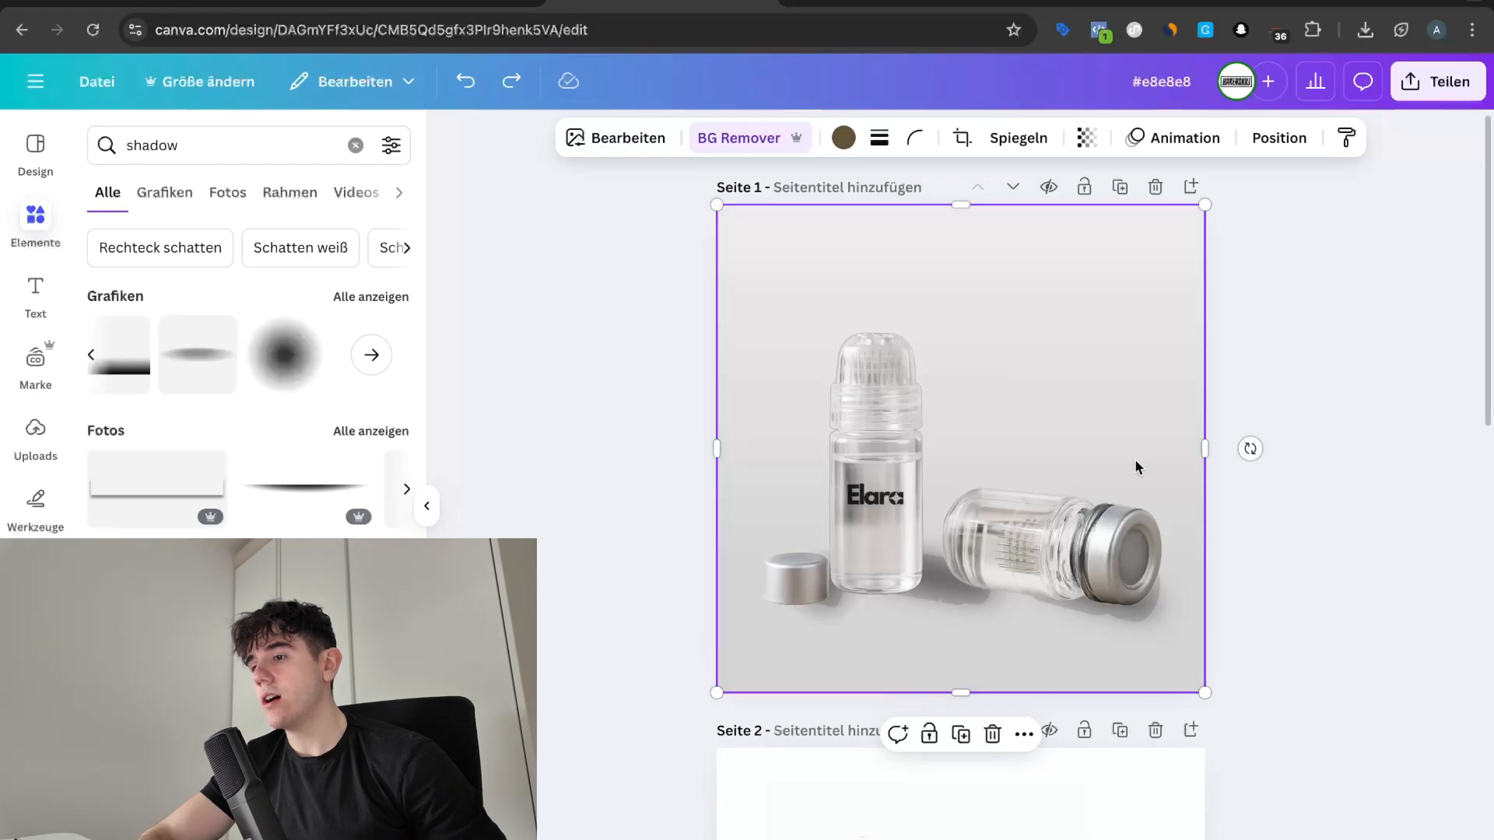
Step: Darken the page 1 floor rectangle to a slightly deeper neutral grey that contrasts with the wall
left_click(1026, 682)
left_click(773, 516)
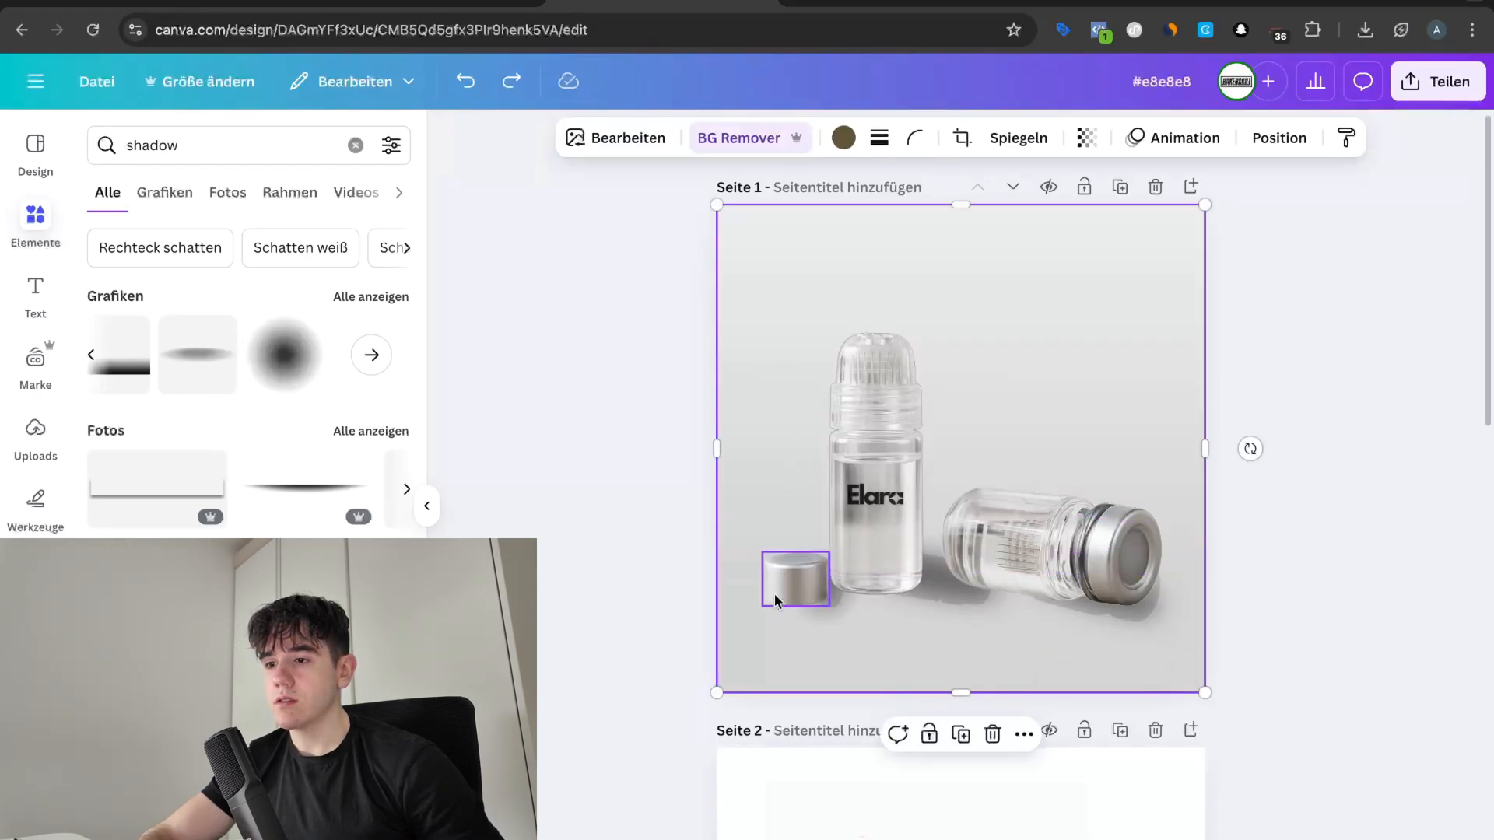
left_click(774, 595)
left_click(598, 140)
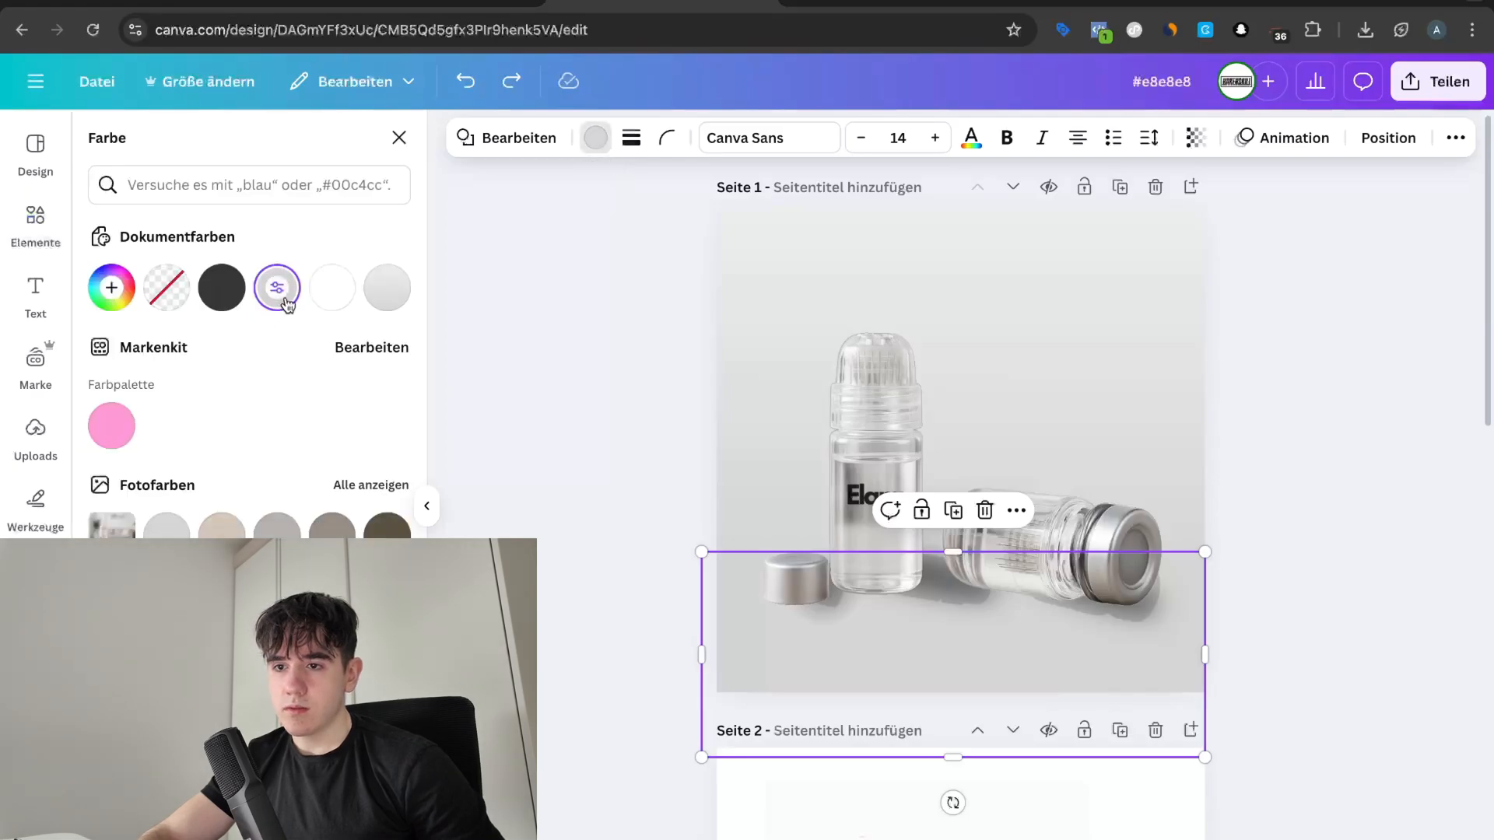
left_click(277, 303)
left_click(109, 404)
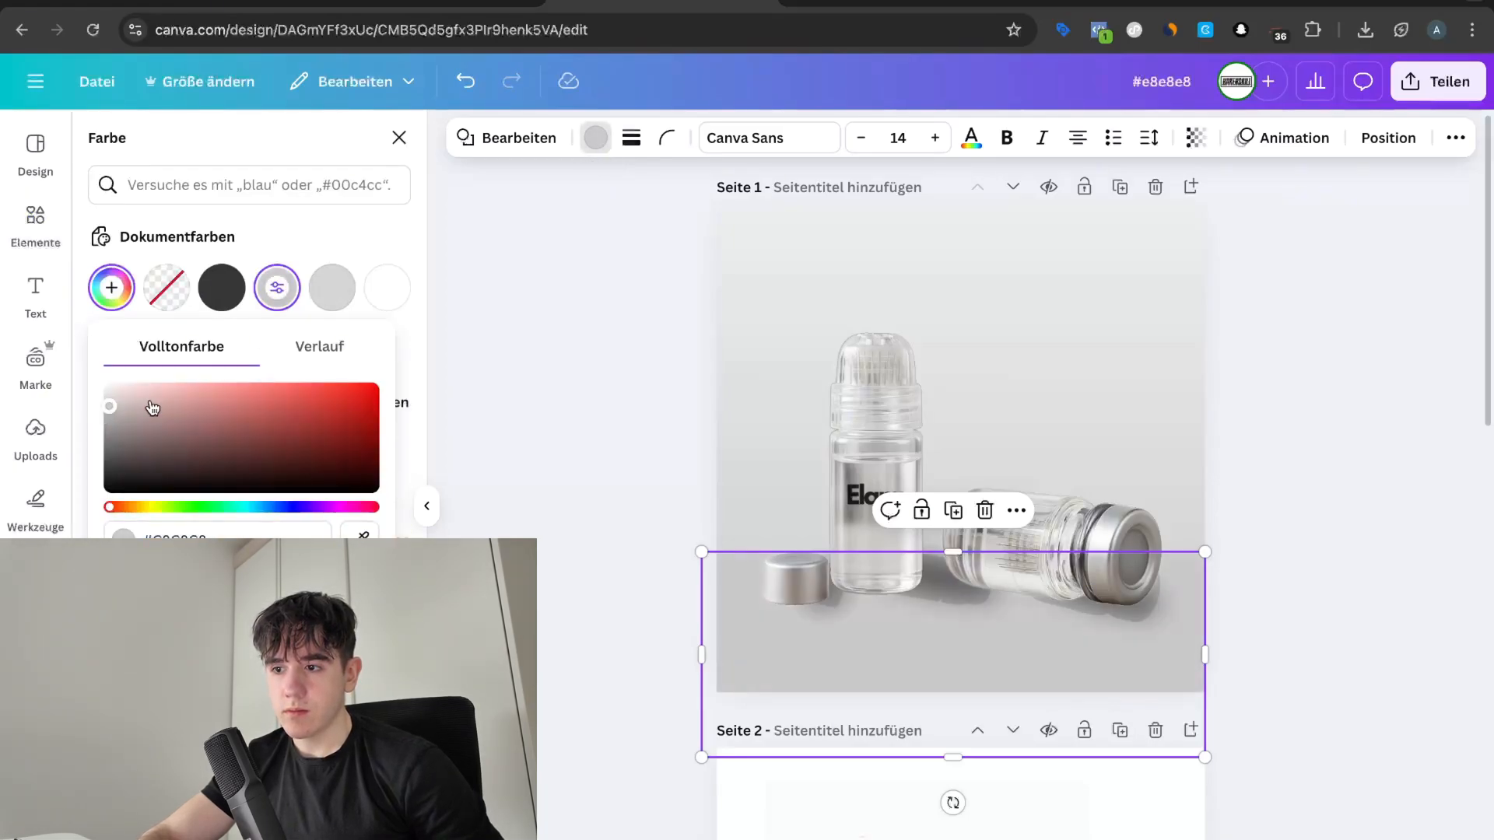
left_click(585, 378)
left_click(1111, 647)
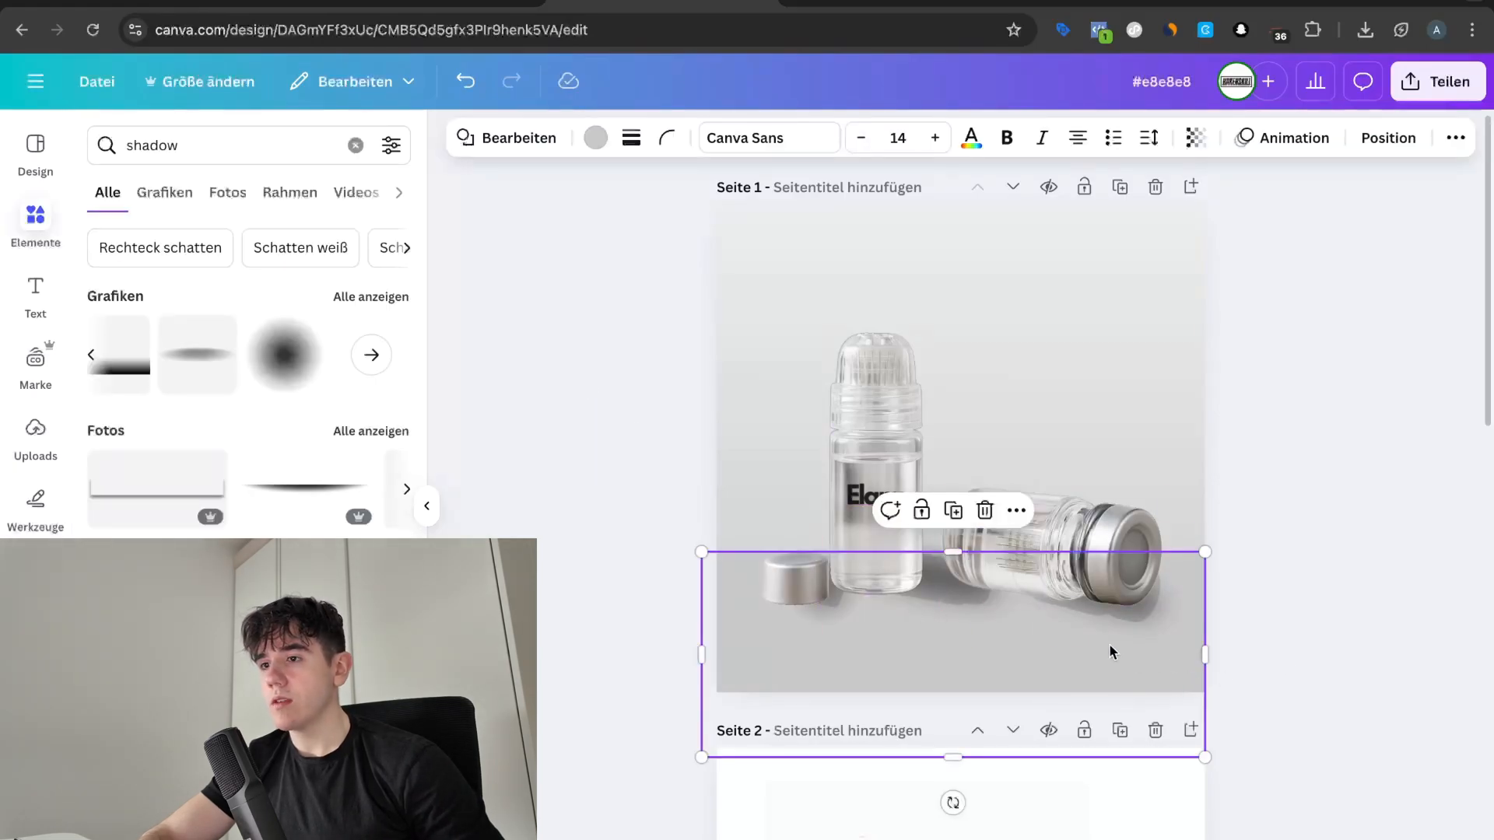
Step: Lighten the page 1 floor rectangle's fill to a very light neutral grey close to the wall tone
left_click(595, 140)
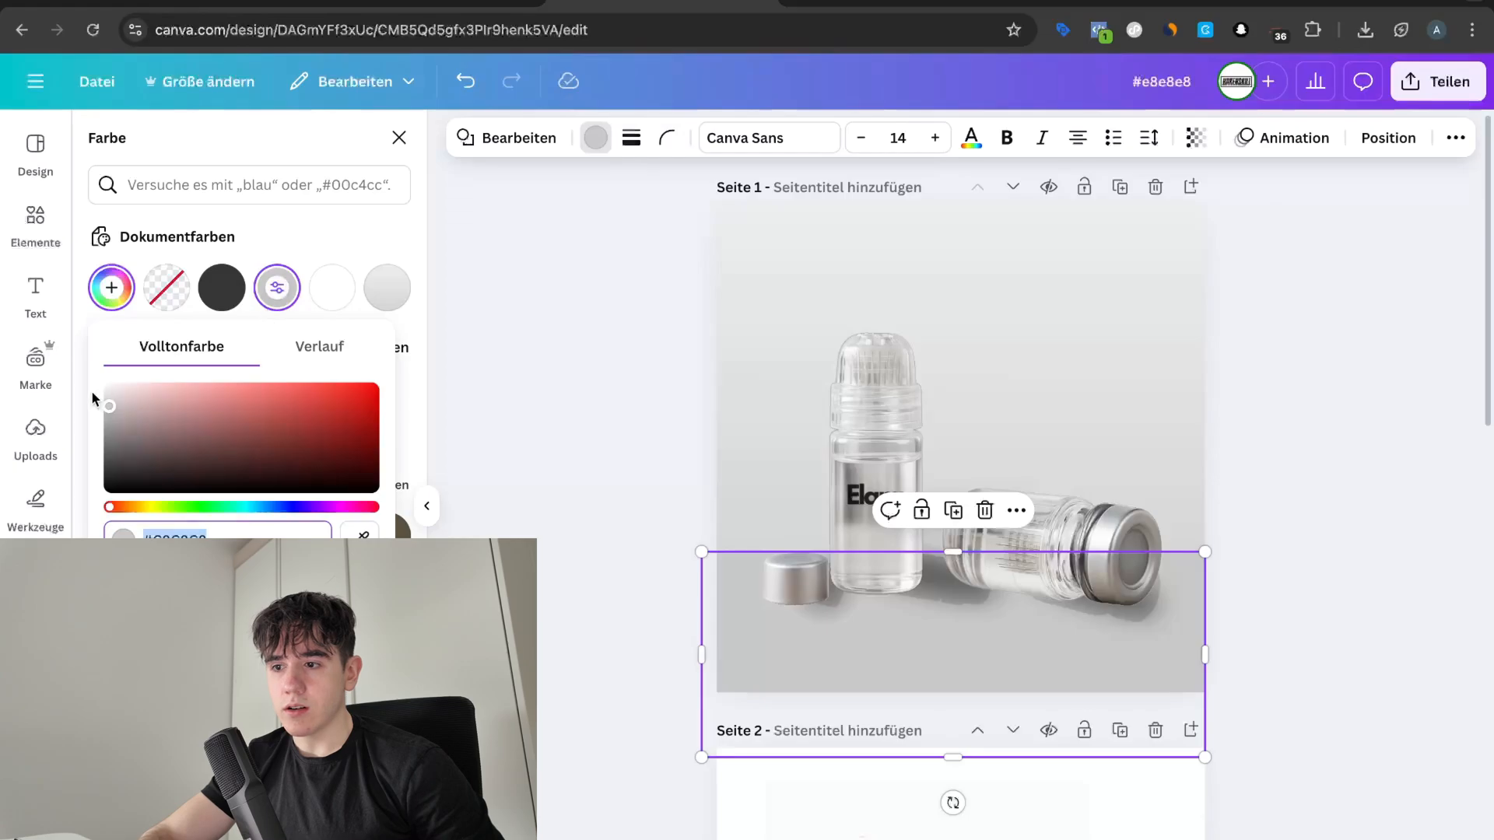
left_click_drag(92, 398, 93, 393)
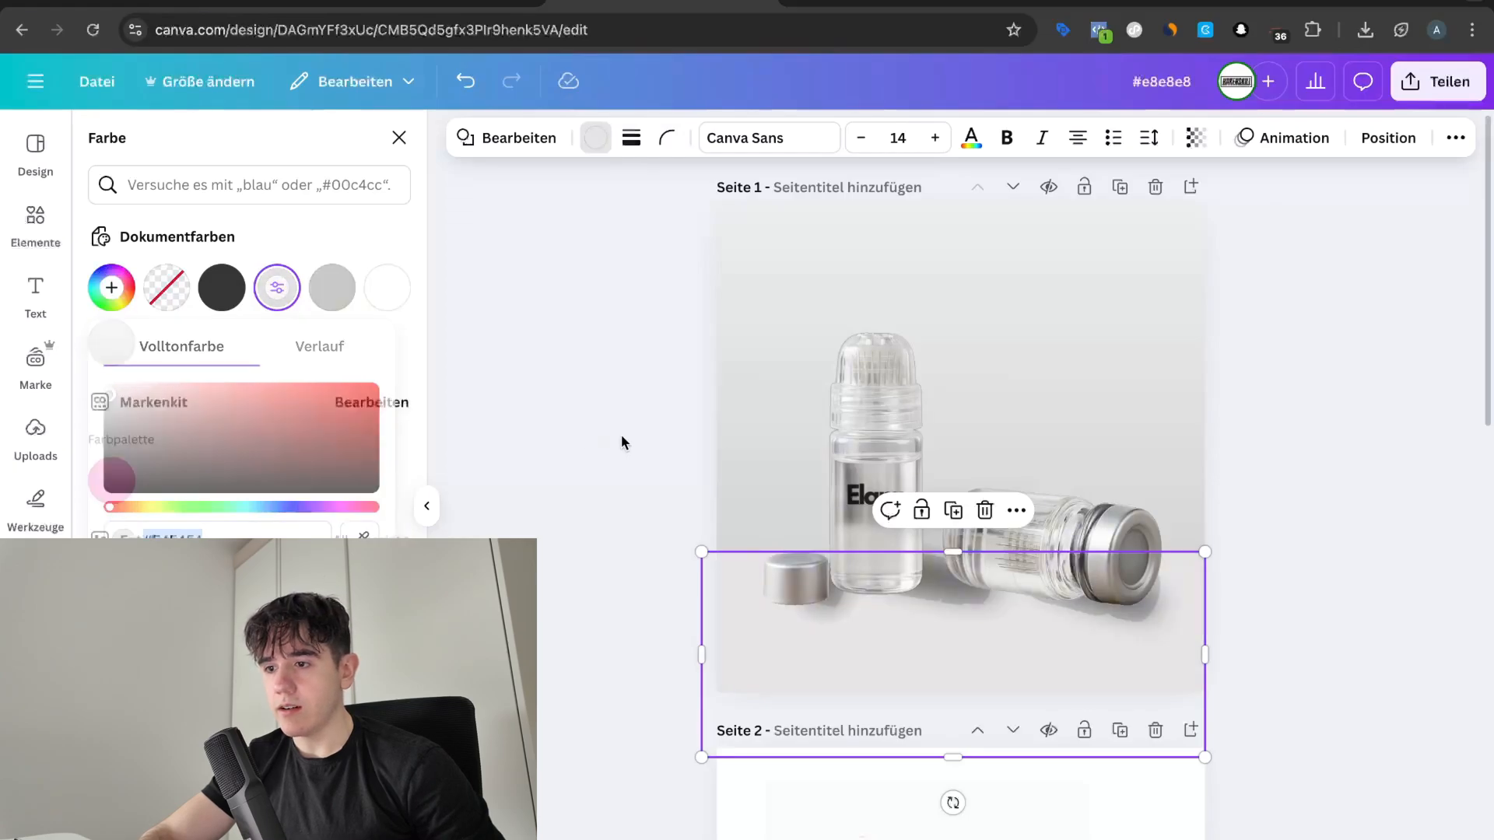
left_click(621, 434)
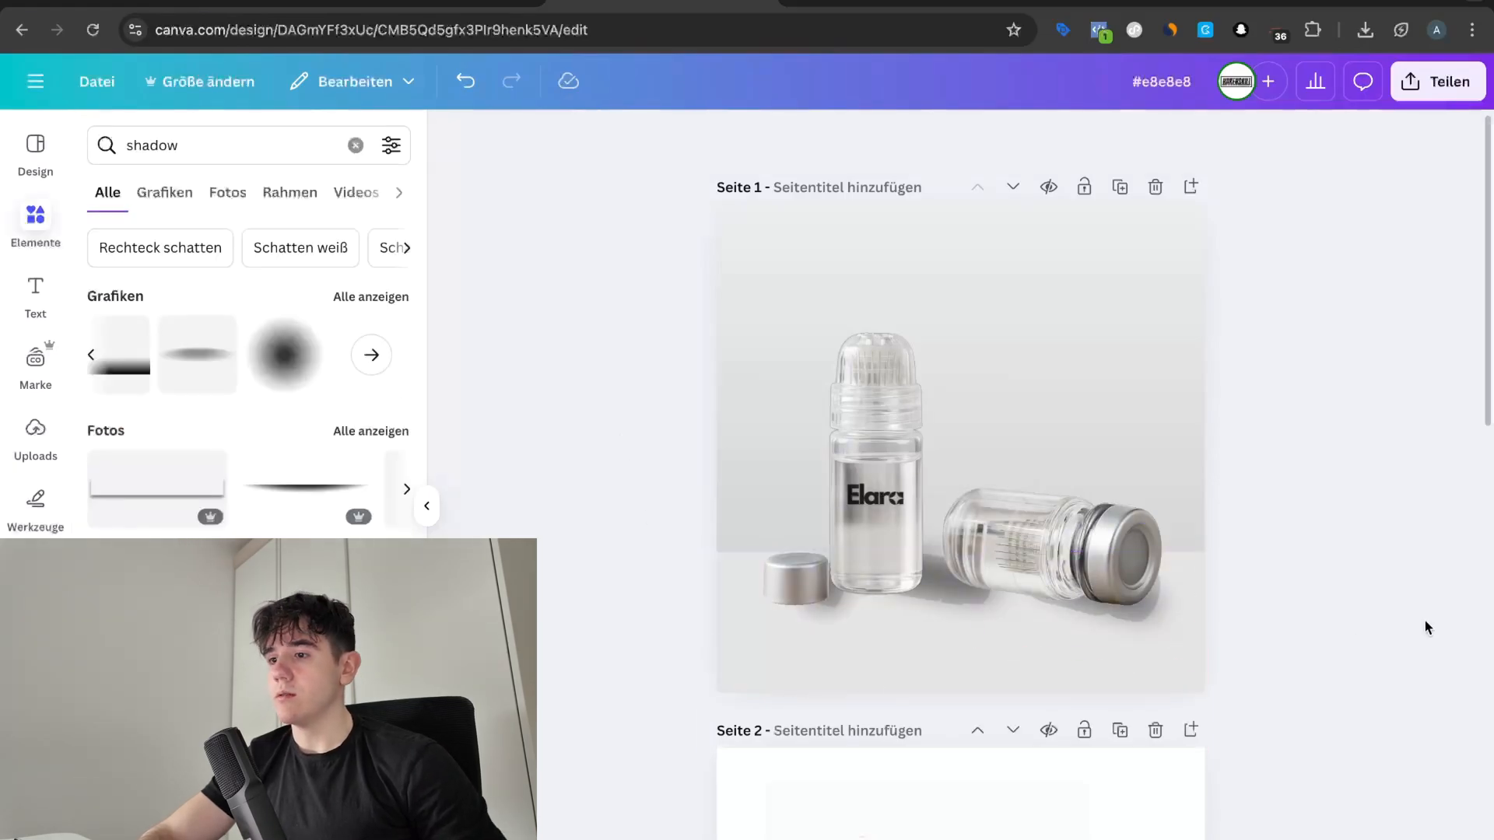
scroll(1394, 557, "up", 2)
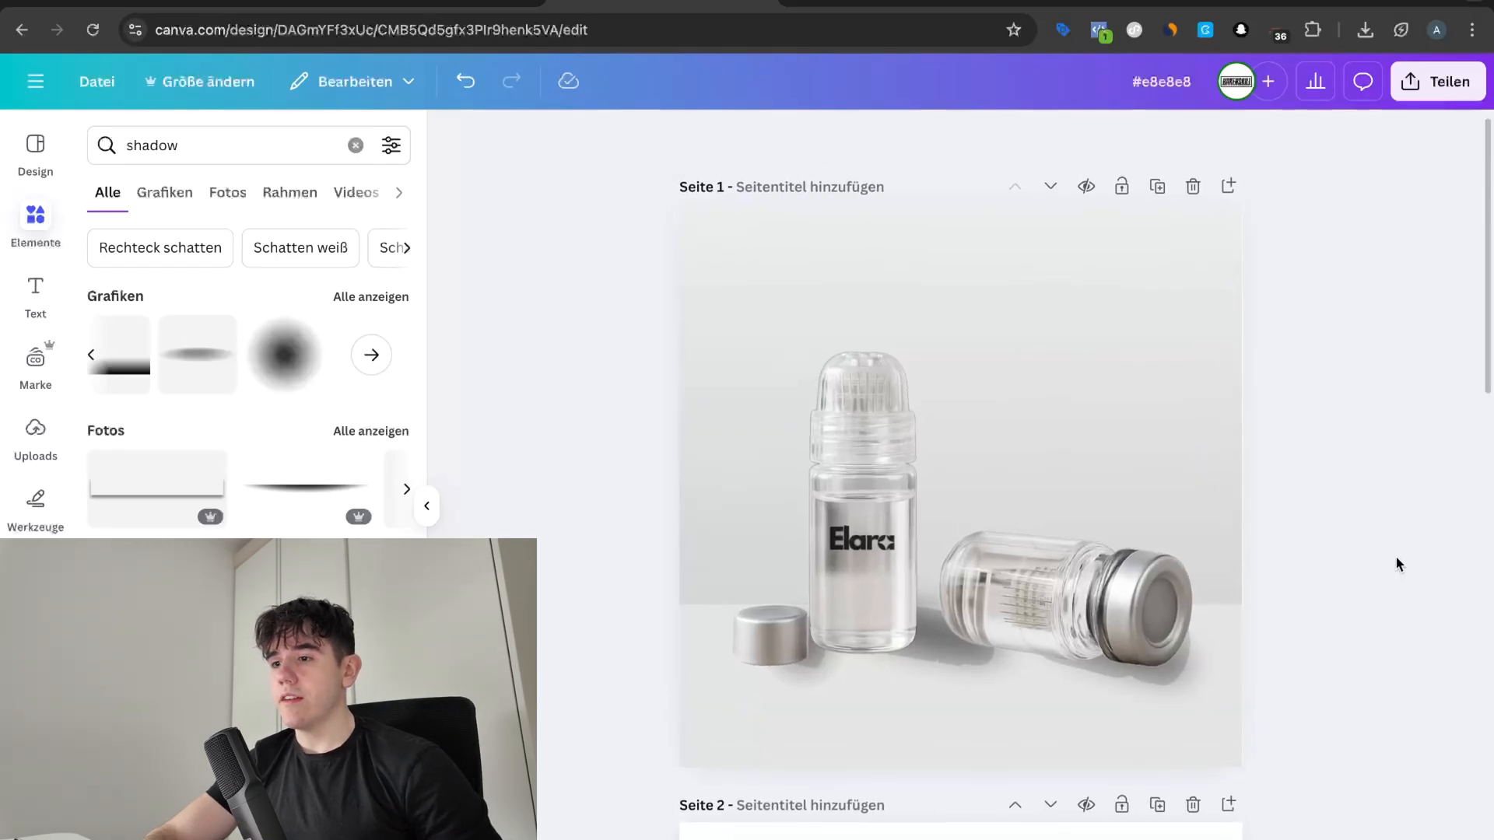
Step: Enlarge the grouped Elara bottle image on page 2 so that it fills the whole page
scroll(1396, 557, "down", 10)
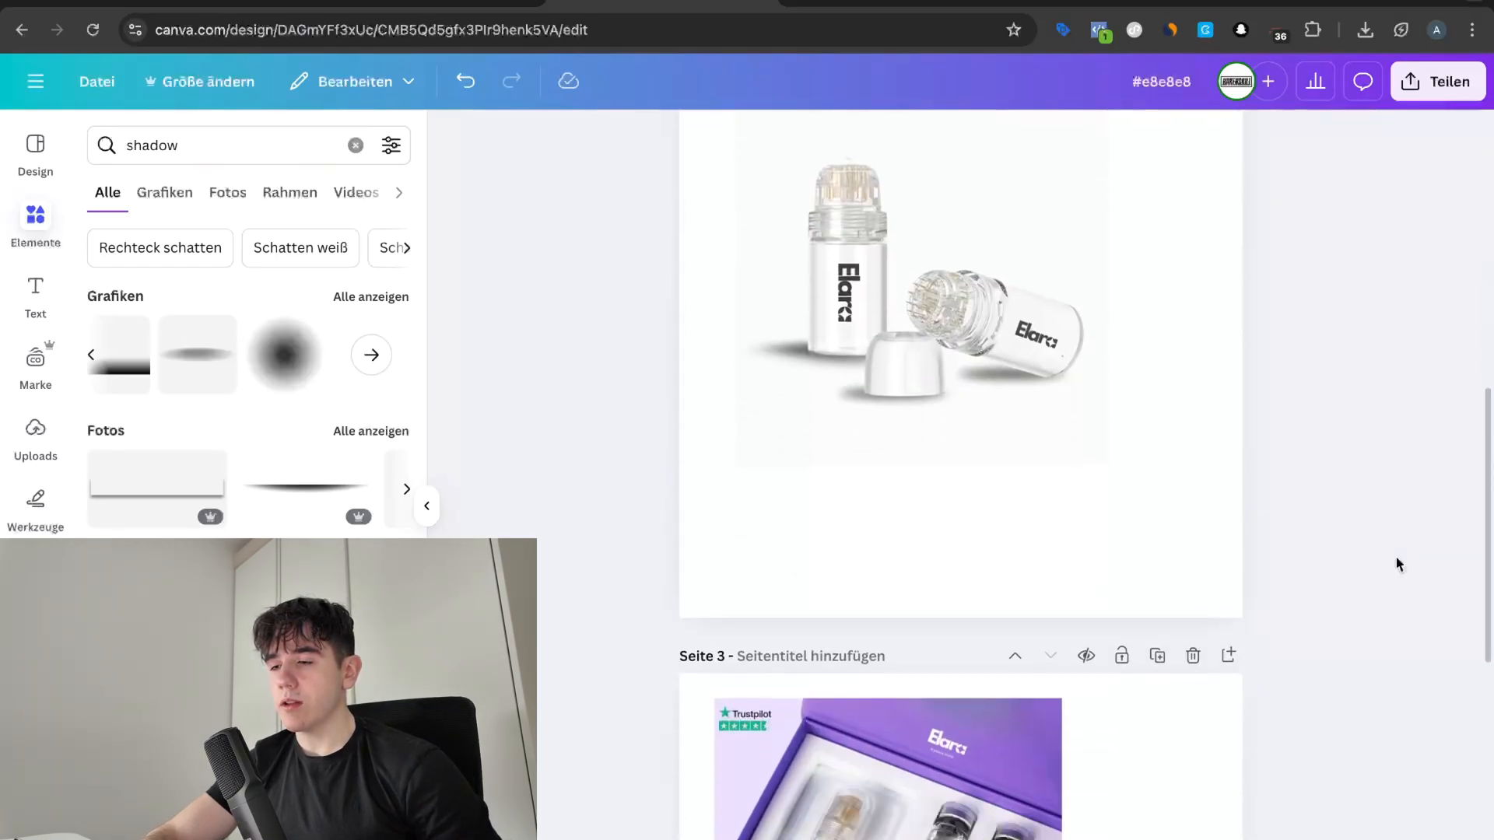
scroll(1398, 563, "down", 5)
scroll(1397, 563, "up", 6)
left_click(1064, 449)
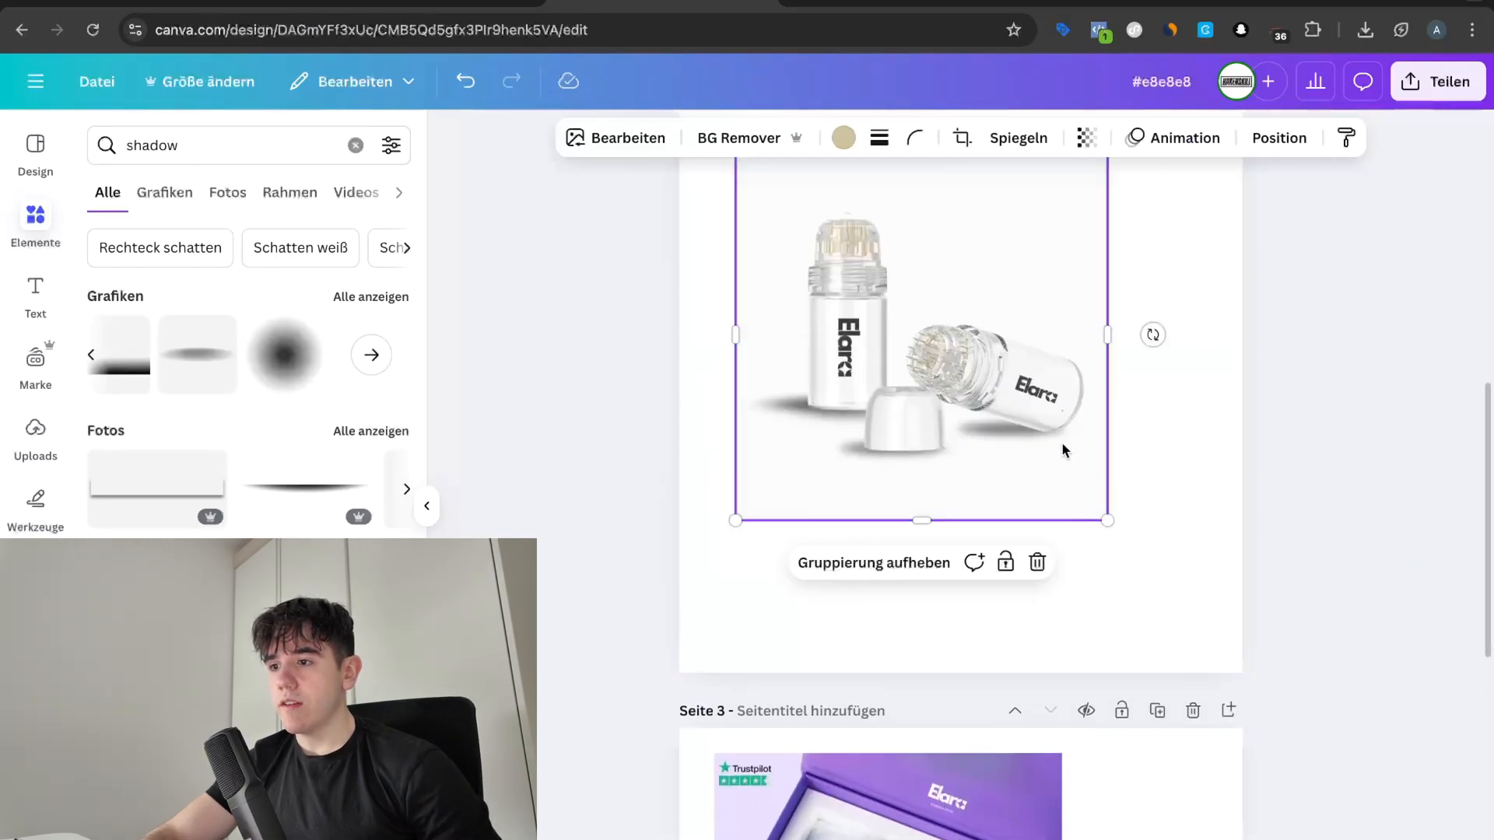
scroll(1064, 450, "down", 2)
left_click_drag(1067, 463, 1202, 620)
left_click(1118, 489)
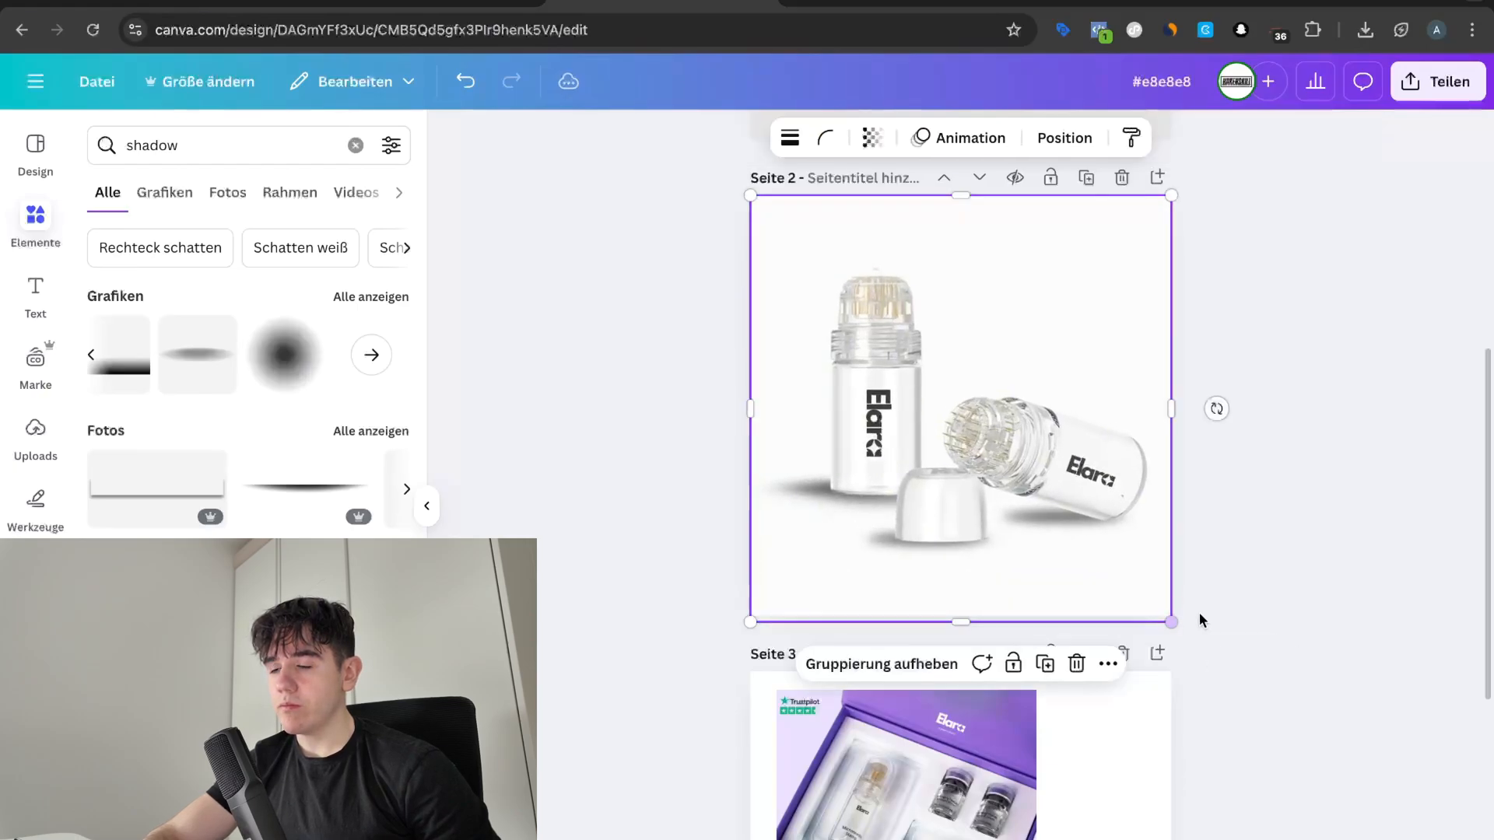
left_click(1199, 614)
scroll(1175, 678, "down", 1)
scroll(1175, 678, "up", 2)
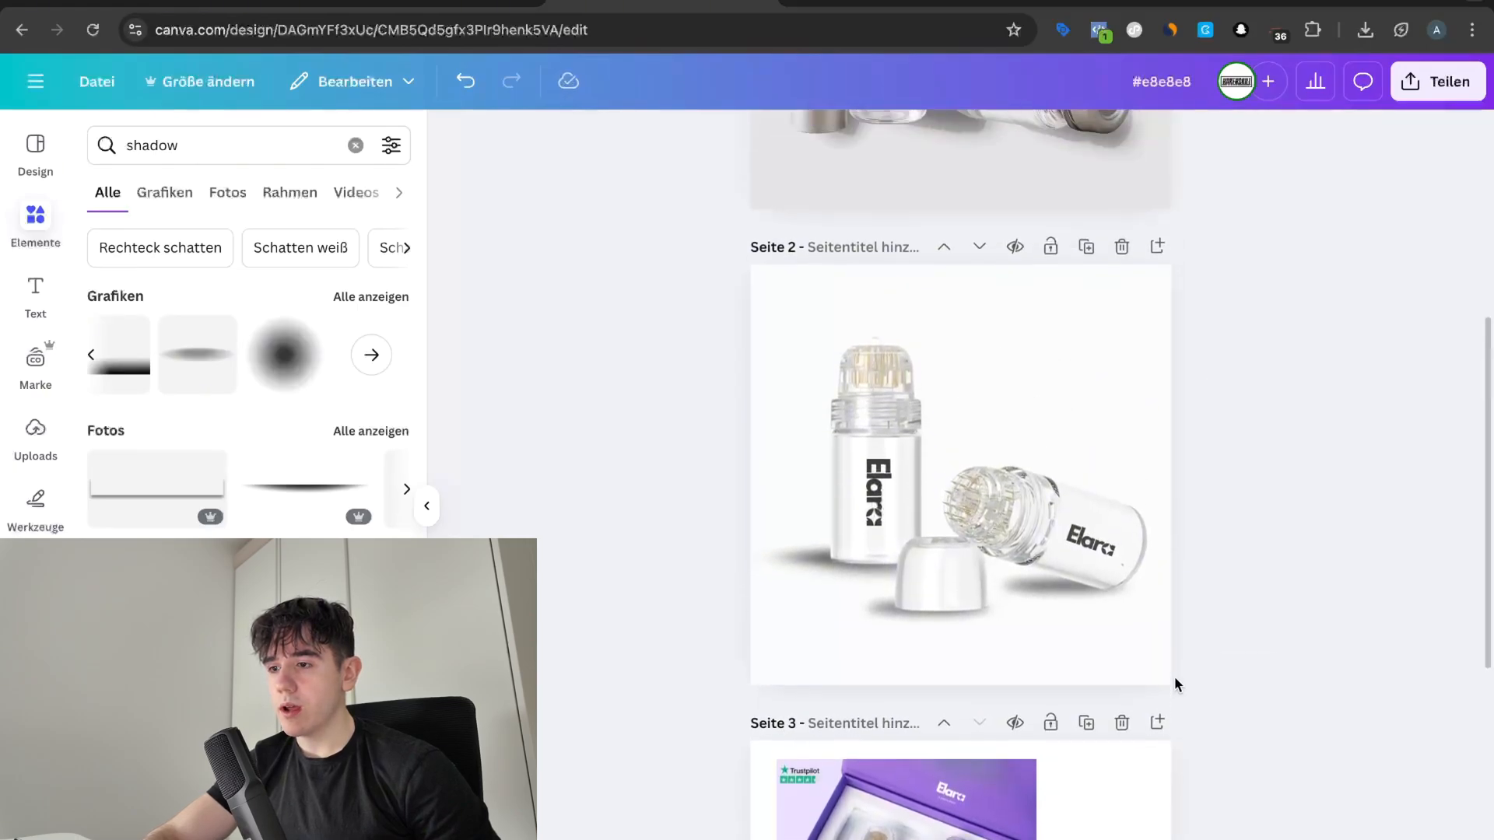
left_click(1107, 608)
left_click(1287, 627)
scroll(1203, 631, "up", 4)
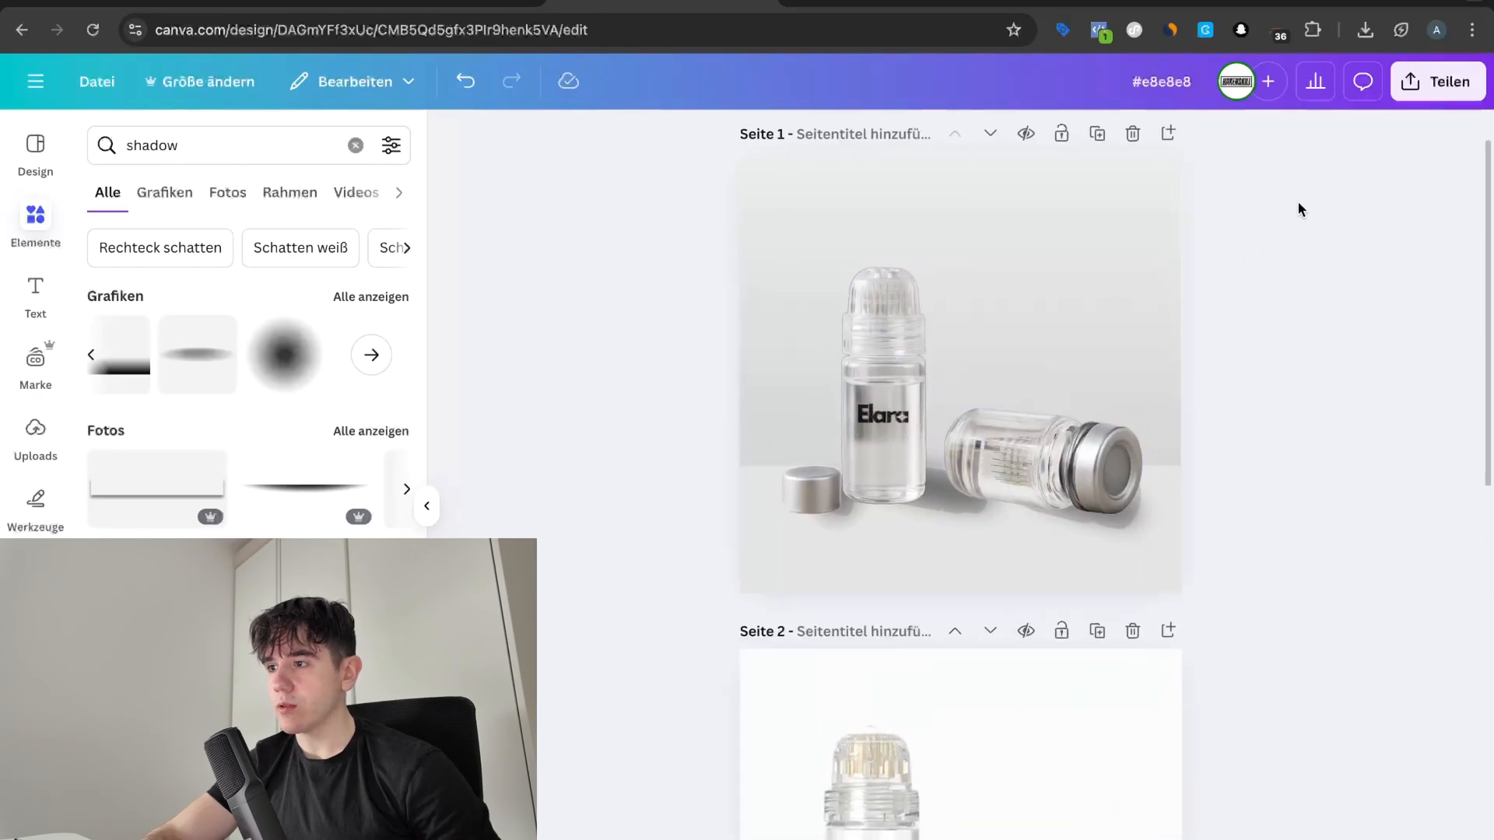
Step: Download only page 1 of the design as a PNG at size 1 (800 × 800 px)
scroll(1297, 204, "up", 2)
left_click(1428, 82)
left_click(1130, 484)
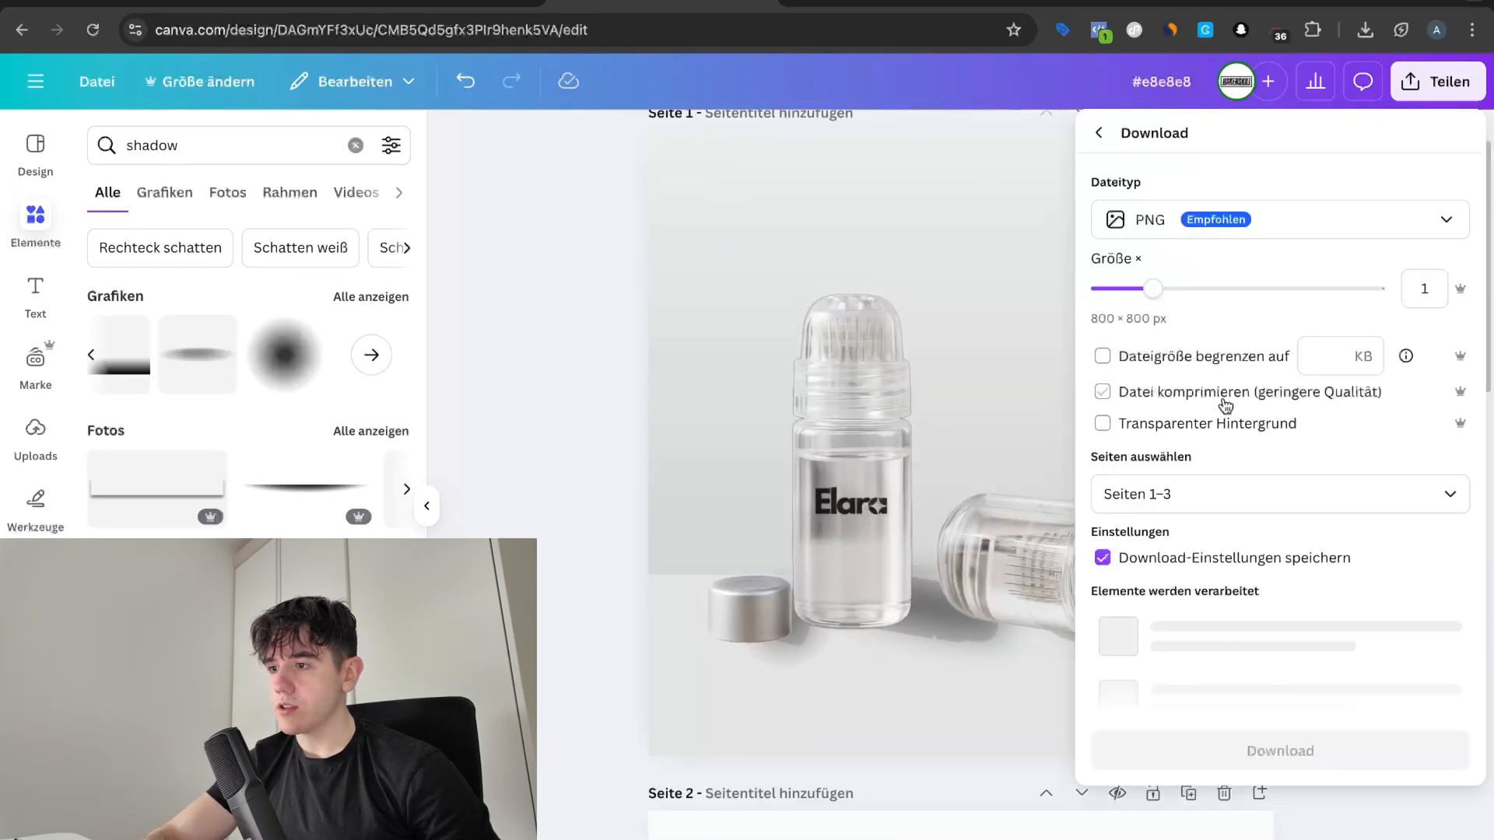
left_click(1190, 494)
left_click(1160, 584)
left_click(1256, 789)
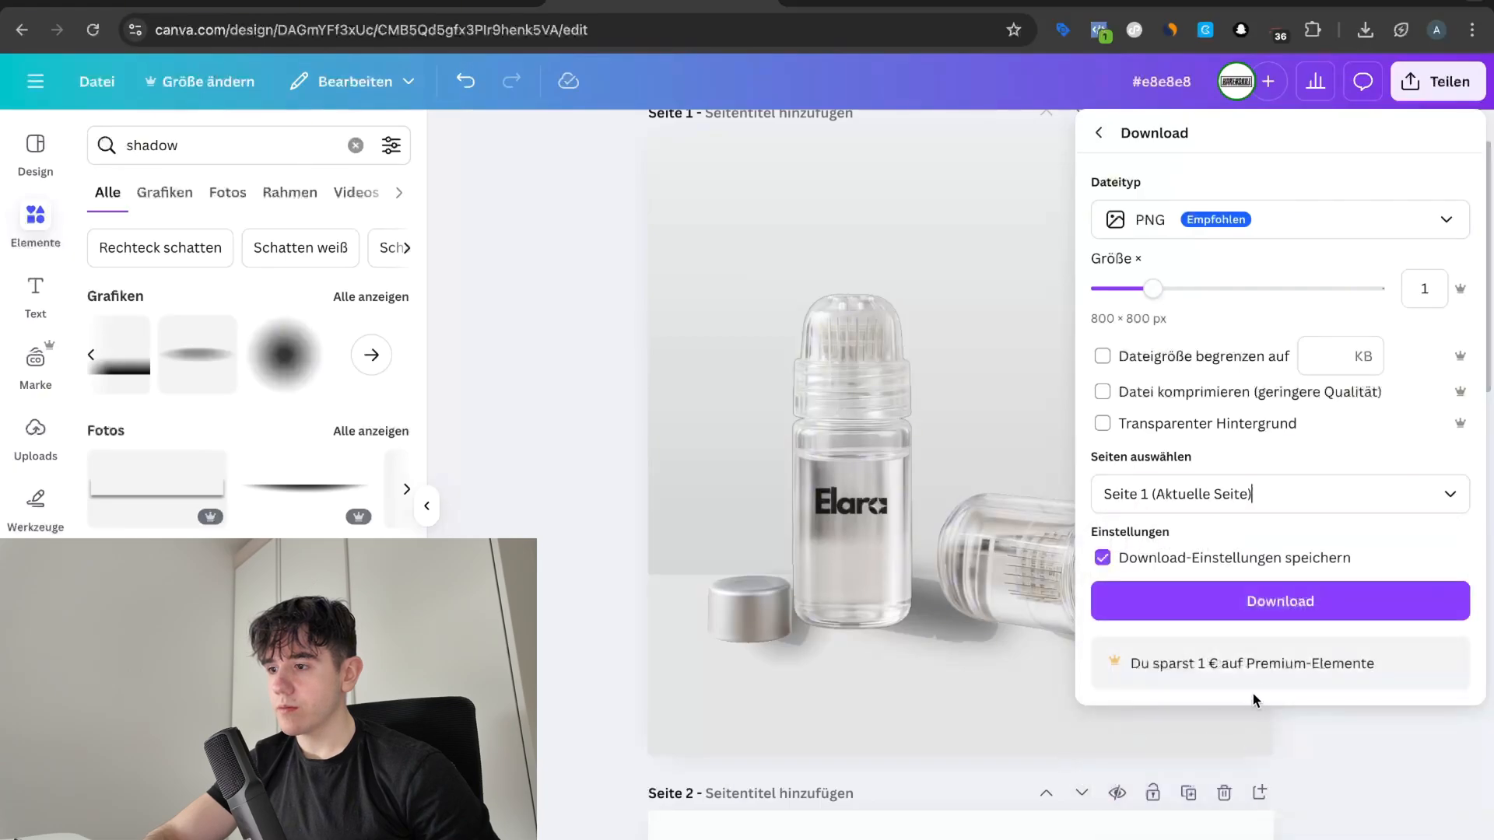
left_click(1277, 604)
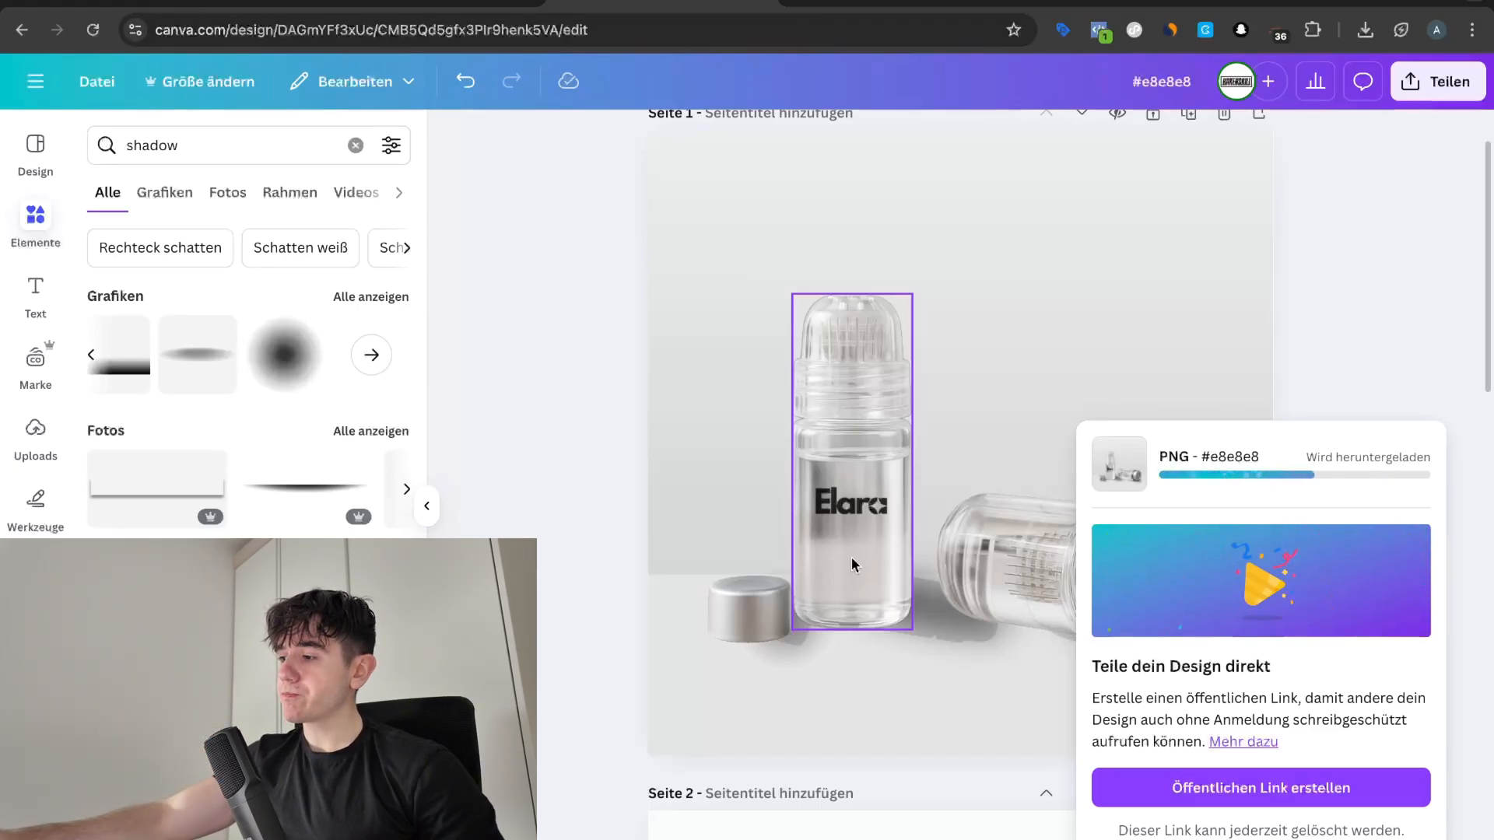
Step: Check the browser's download history for the exported #e8e8e8.png and return to the design
left_click(763, 482)
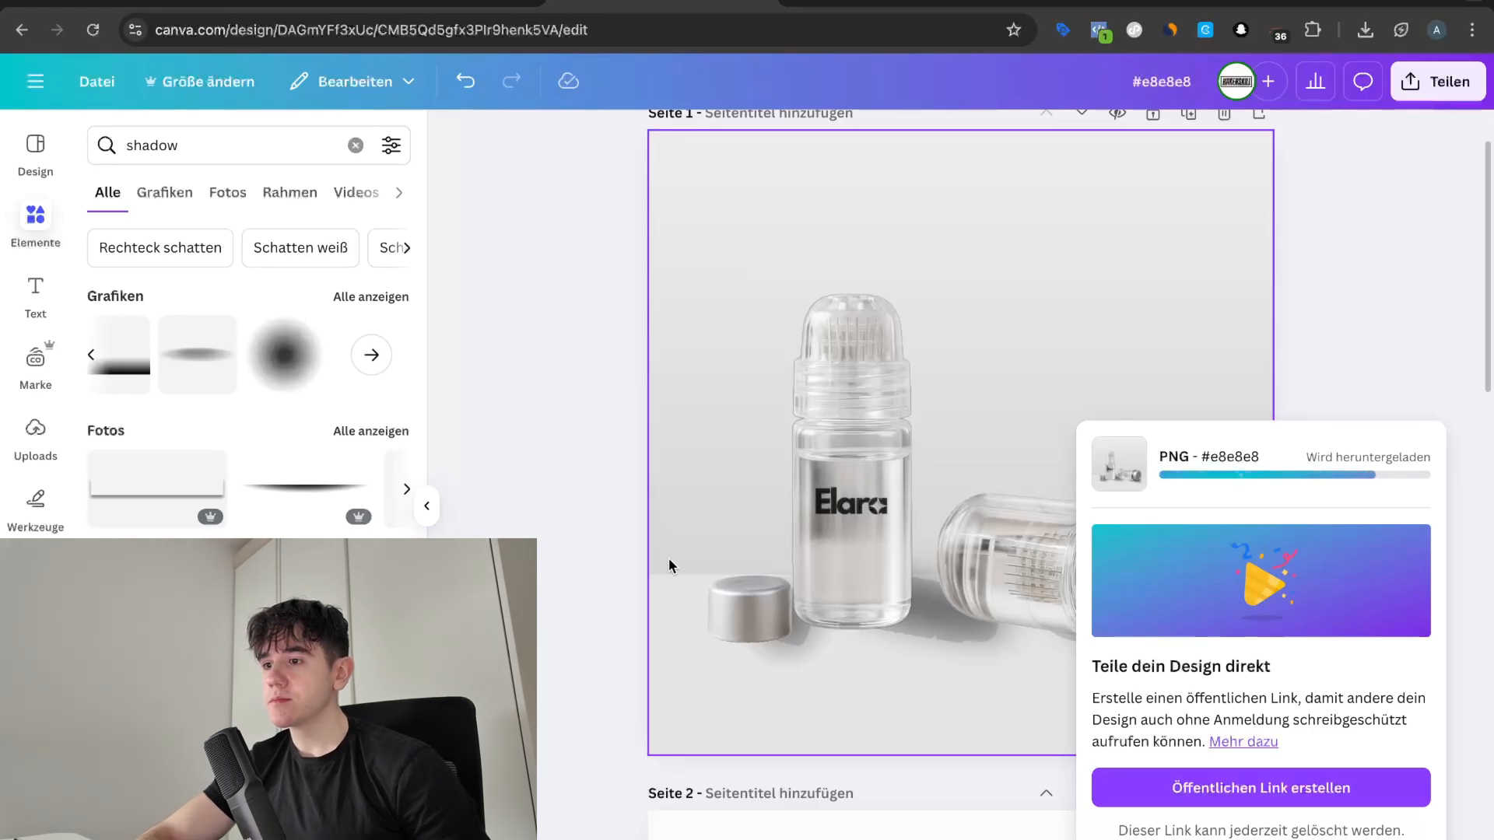
left_click(577, 538)
scroll(687, 507, "down", 10)
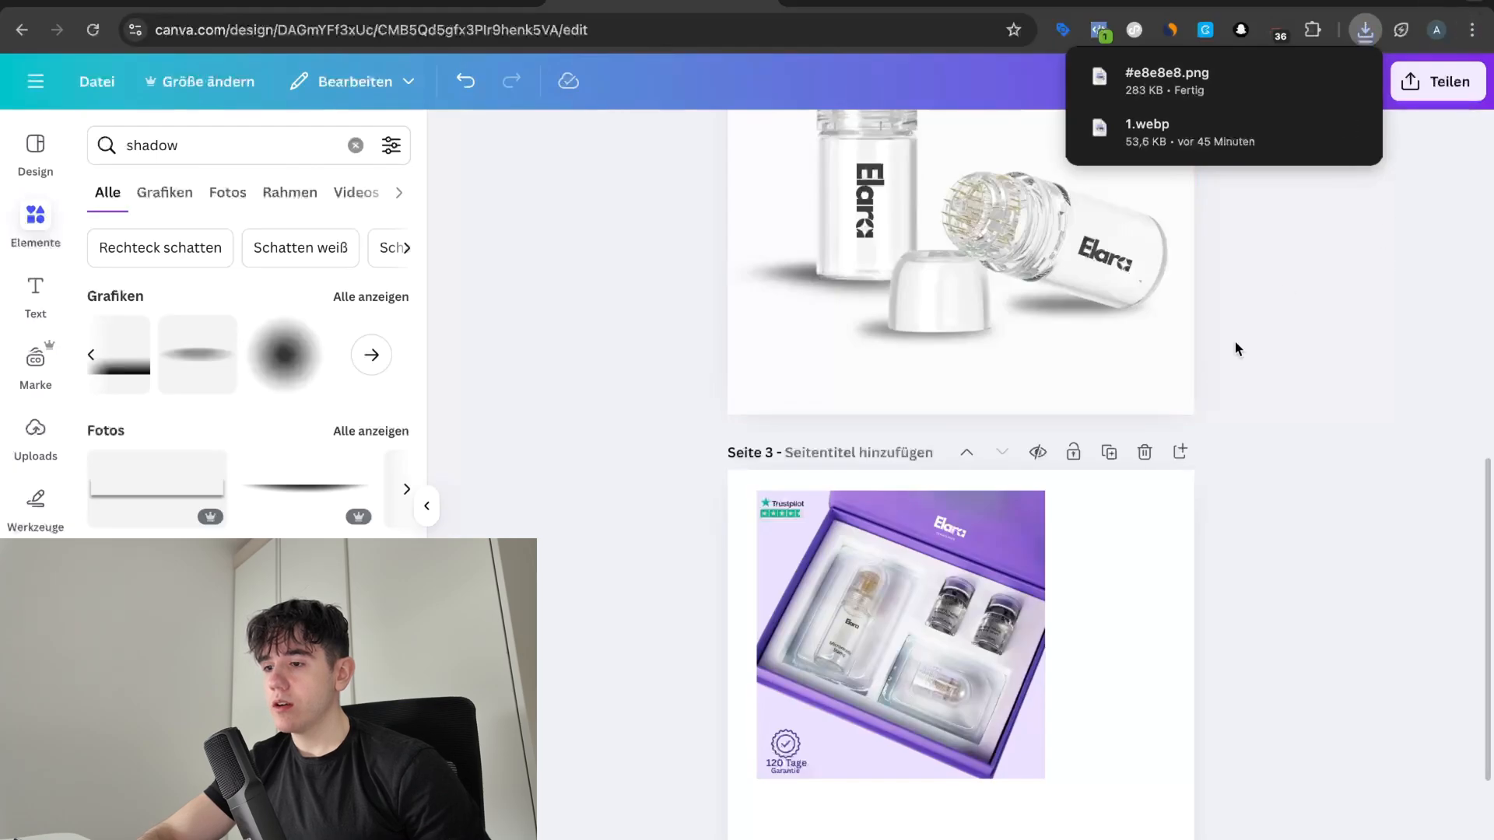
scroll(1237, 348, "down", 3)
left_click(984, 513)
left_click(1472, 30)
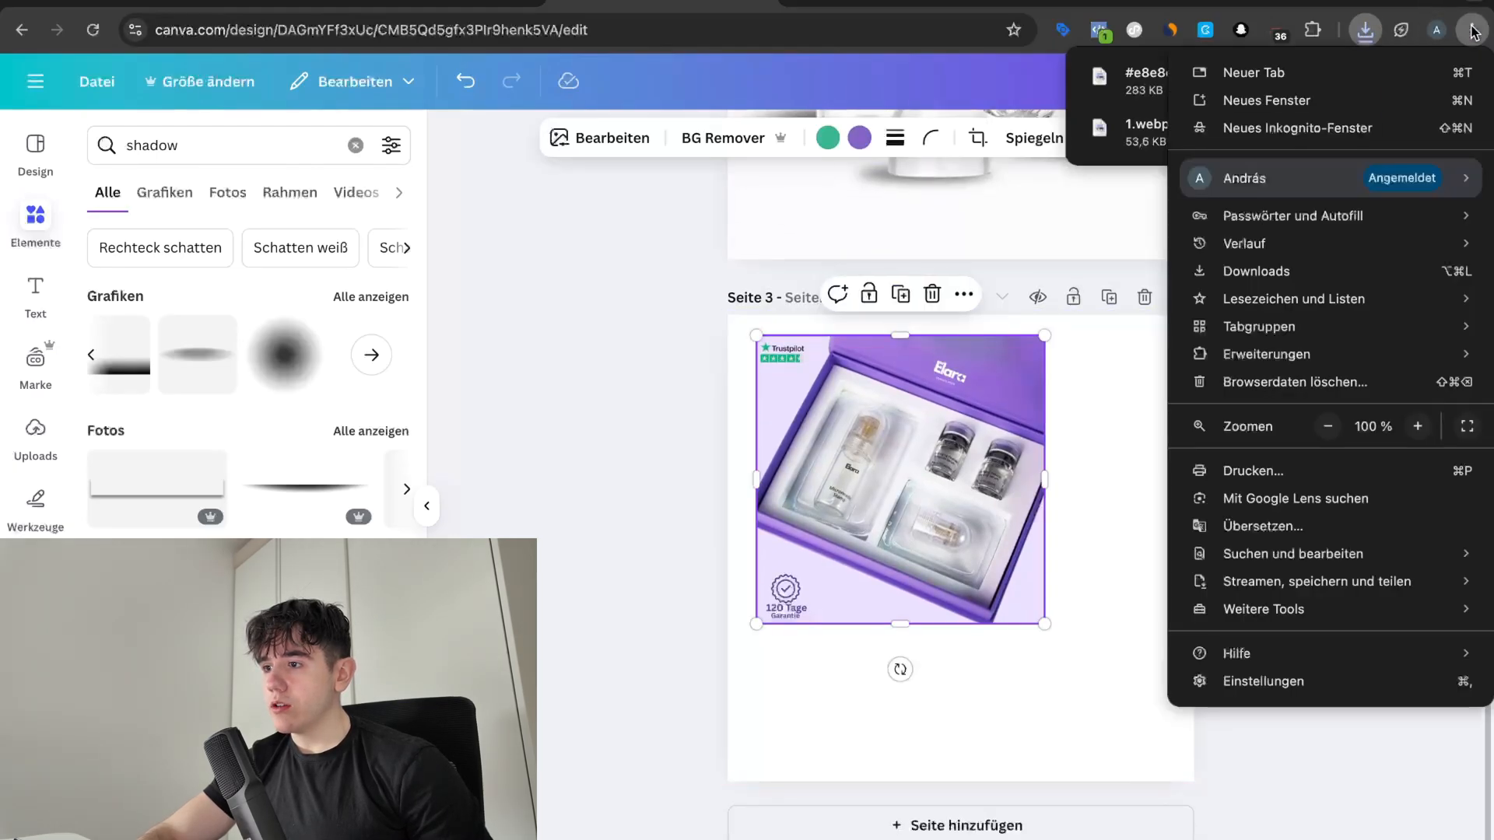
left_click(1290, 273)
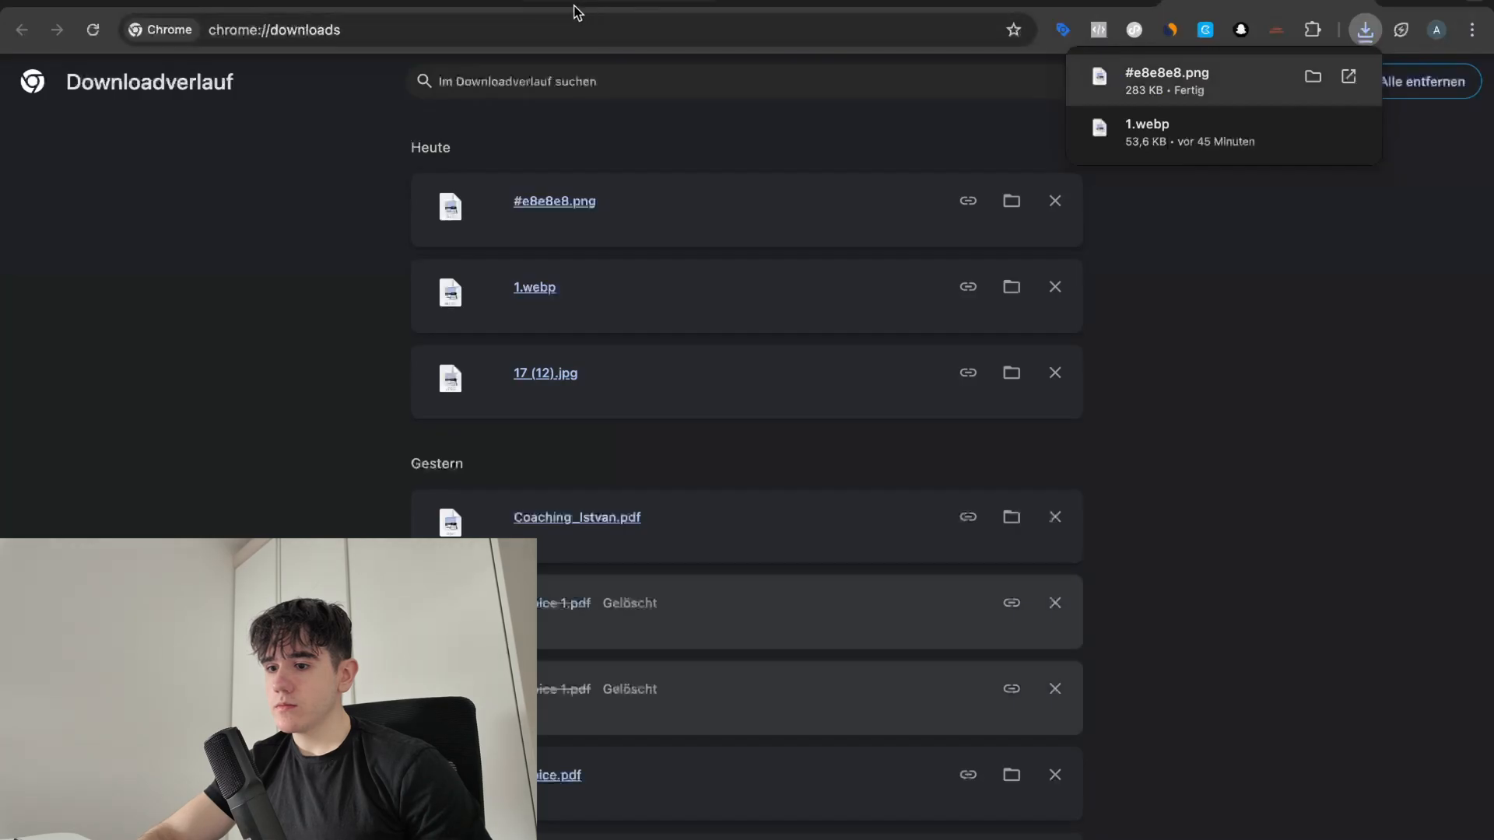
left_click(568, 8)
Step: Move the purple box image to the upper left corner of page 3 and enlarge it to fill the page
scroll(901, 361, "up", 5)
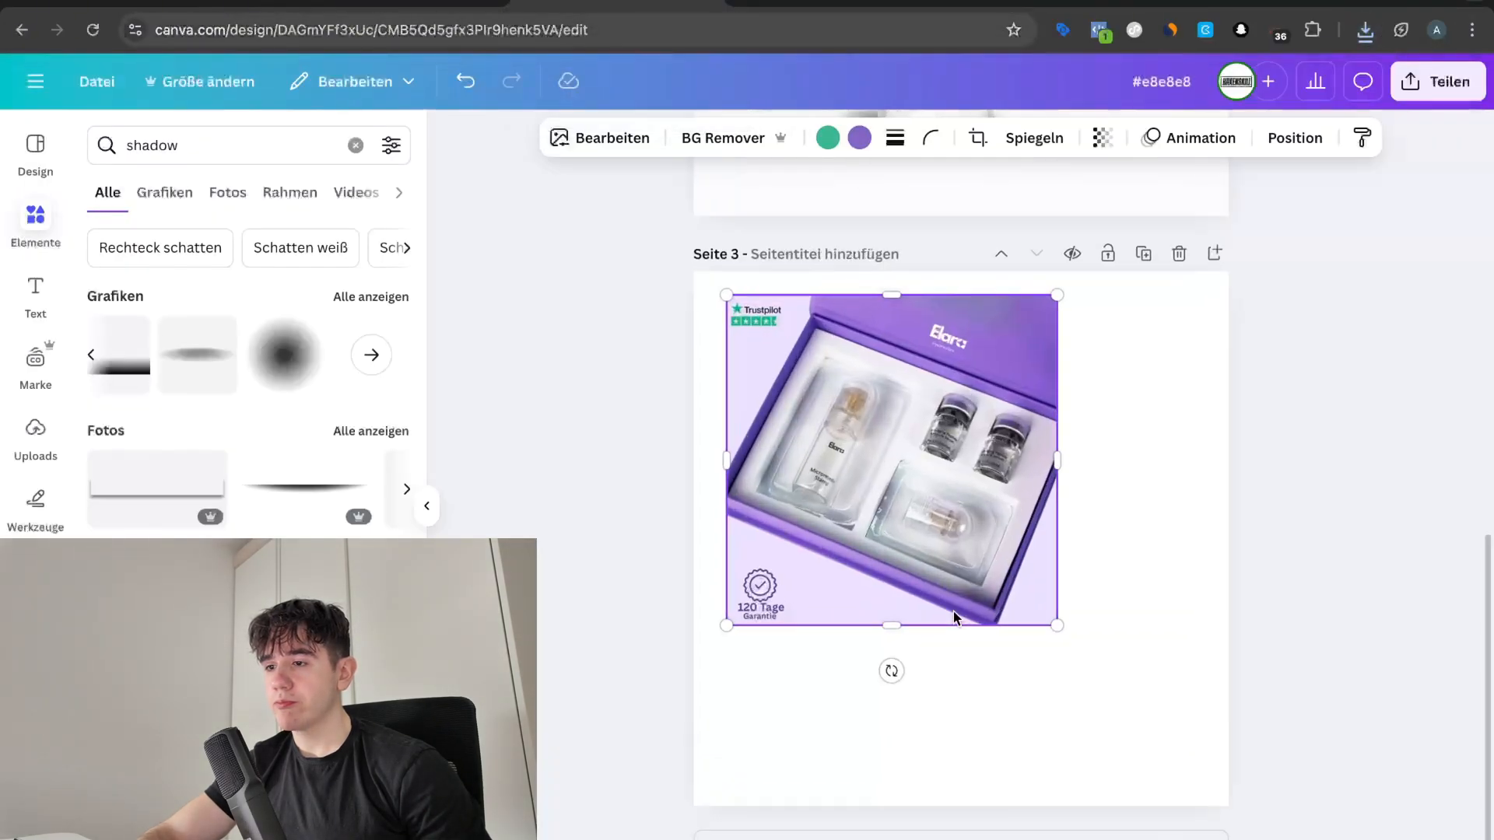
left_click_drag(949, 512, 921, 481)
scroll(921, 481, "up", 2)
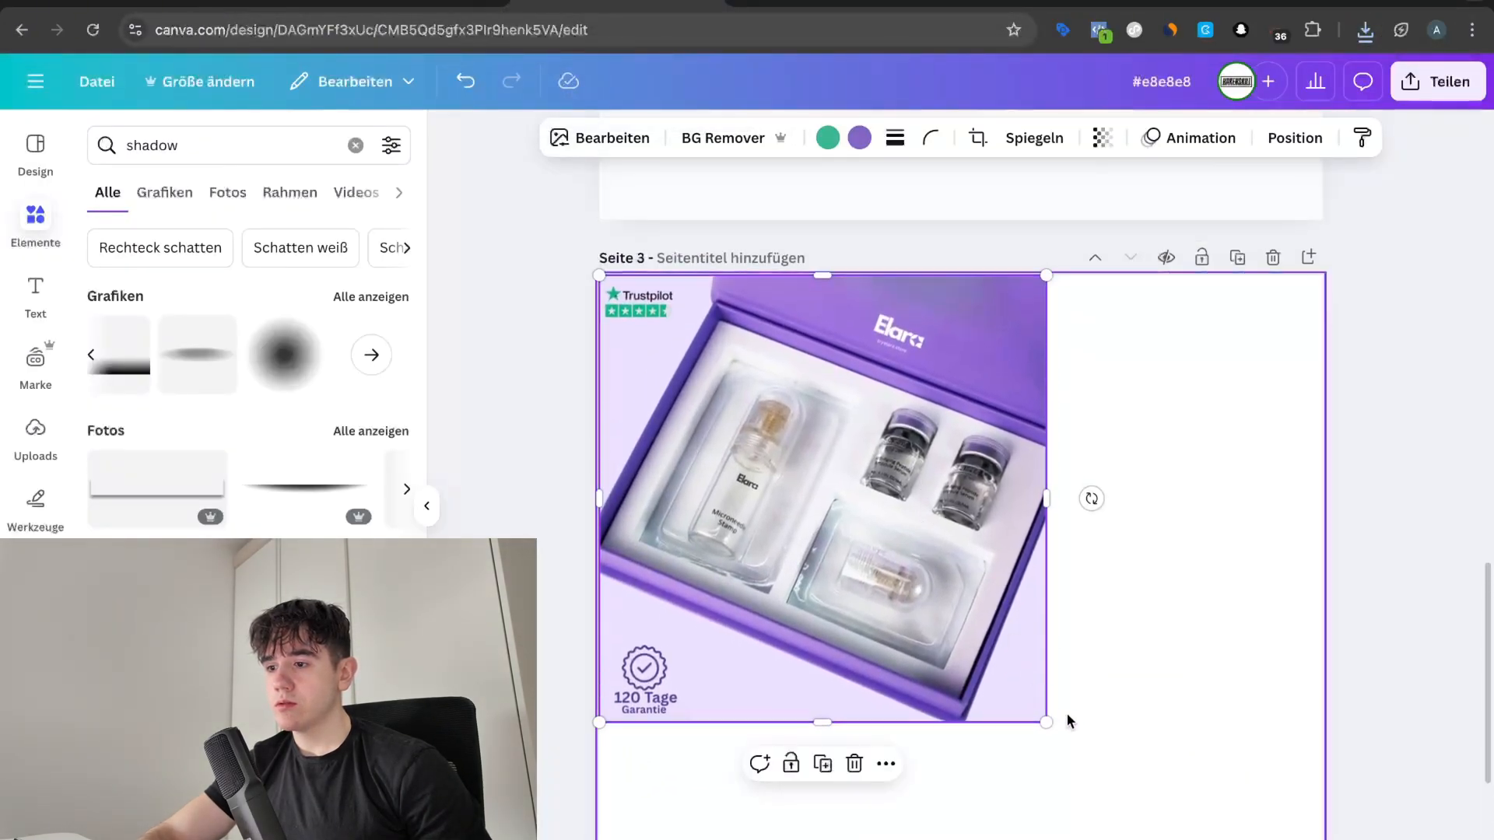
scroll(1052, 544, "down", 3)
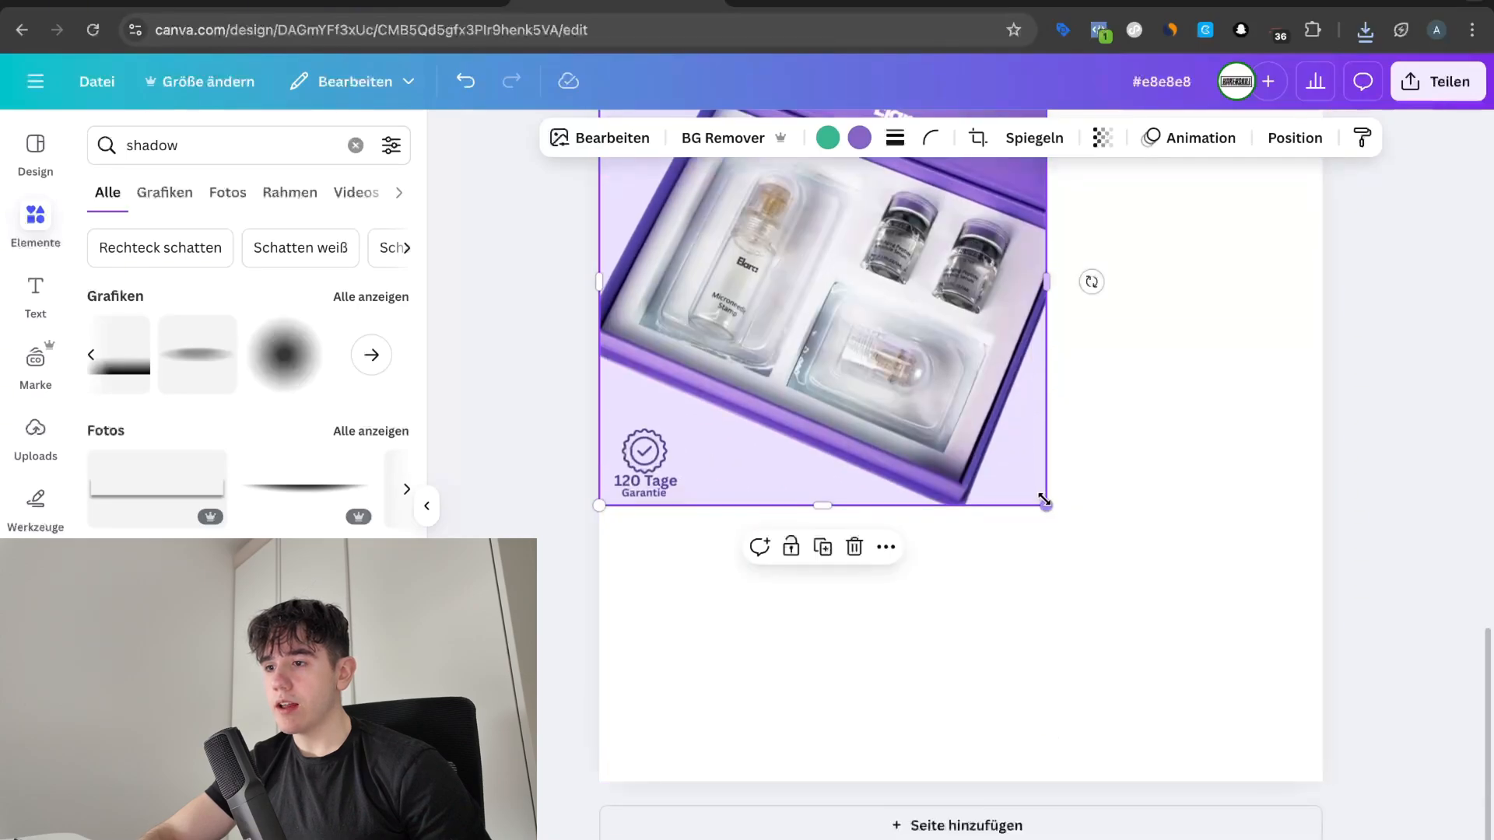
left_click_drag(1043, 501, 1405, 729)
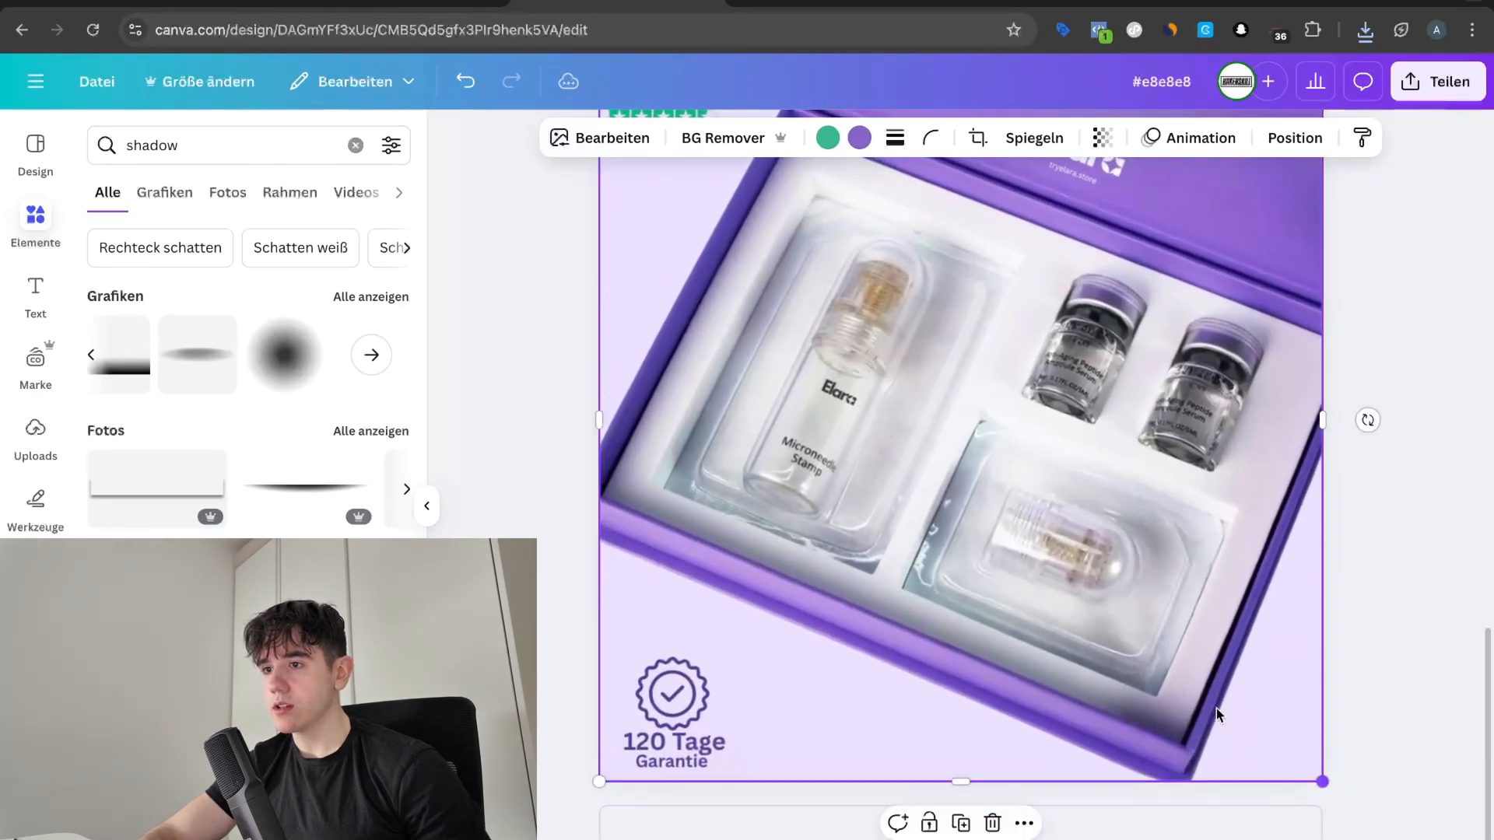
Step: Remove the background from the purple box image on page 3
left_click(718, 146)
scroll(824, 431, "down", 3)
scroll(1011, 467, "up", 2)
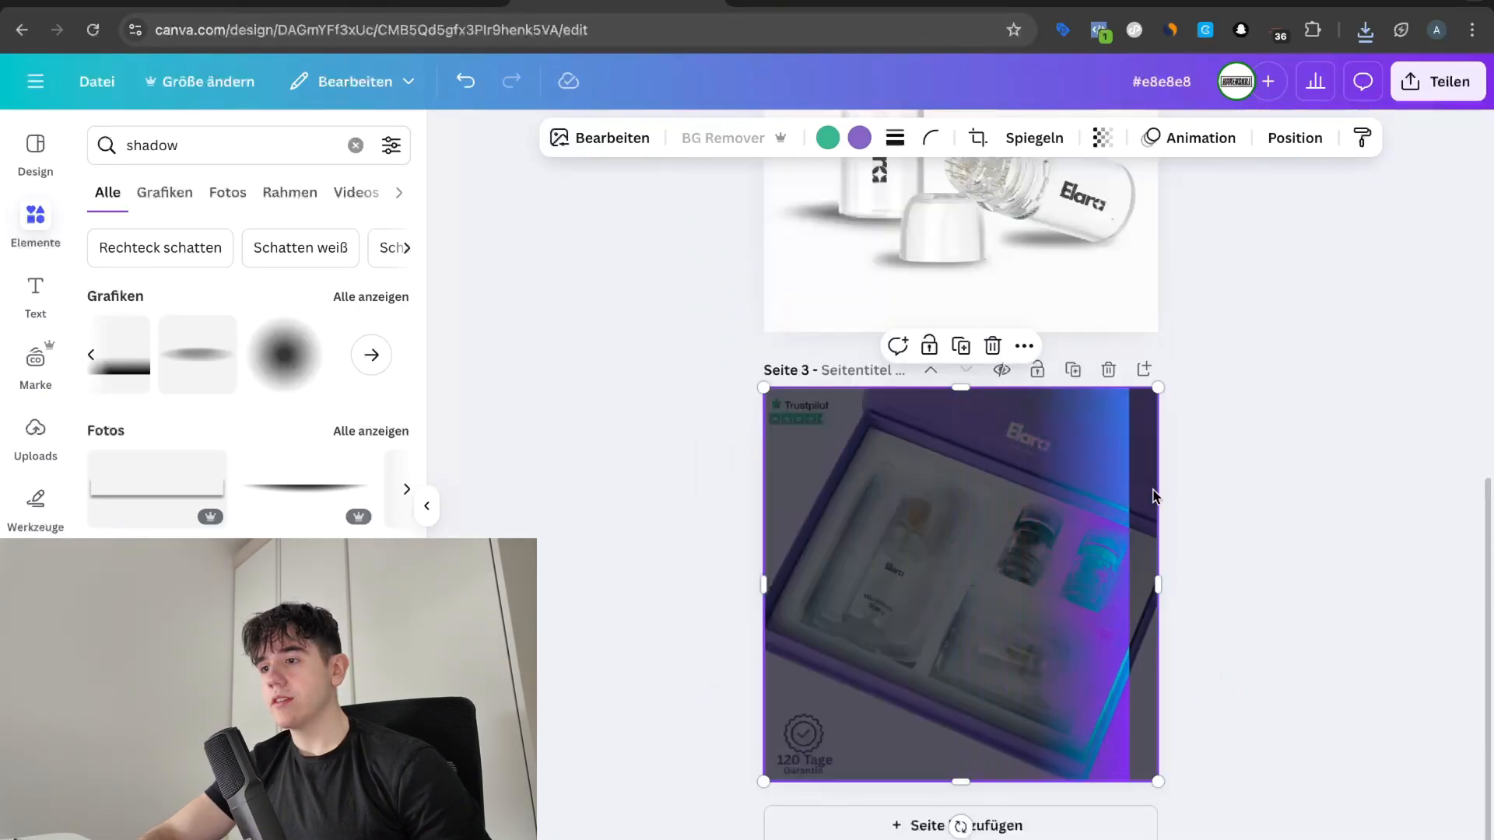
Step: Switch to the Google results, examine the sponsored micro infusion product images, and return to the Canva design
left_click(1099, 2)
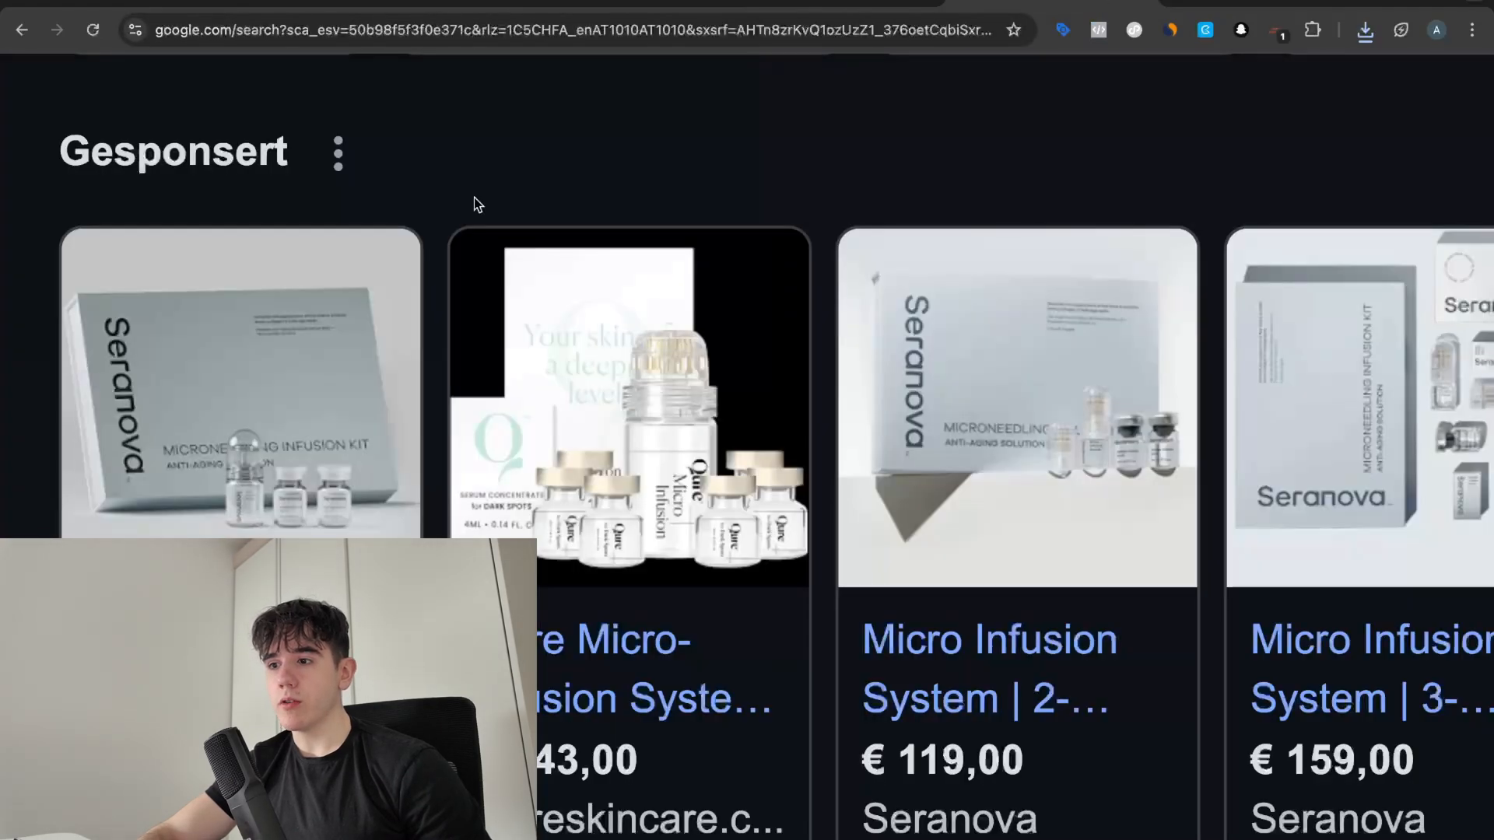
scroll(474, 198, "down", 3)
scroll(638, 170, "right", 4)
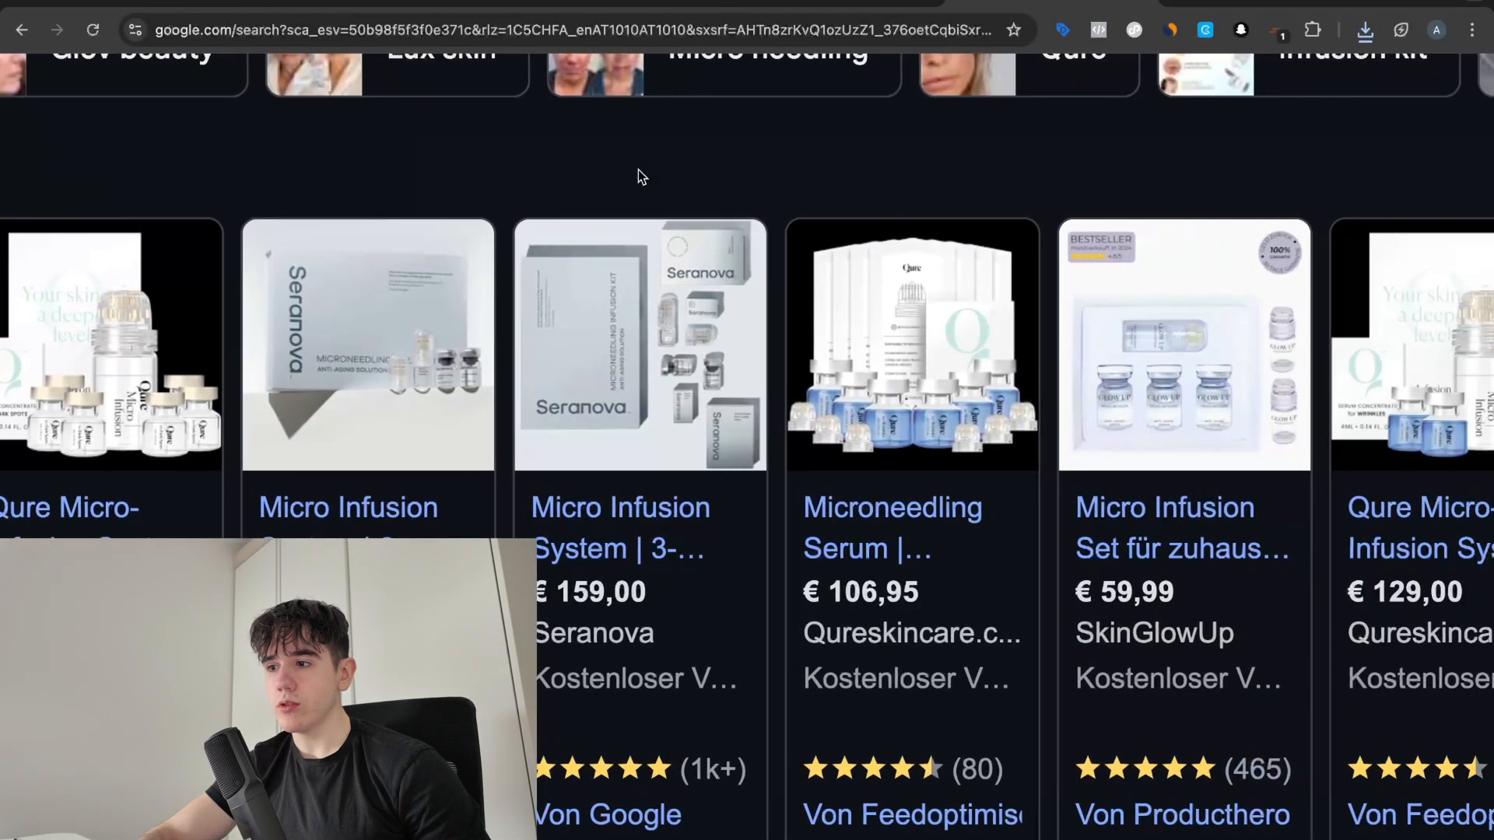
scroll(637, 170, "right", 4)
left_click(614, 3)
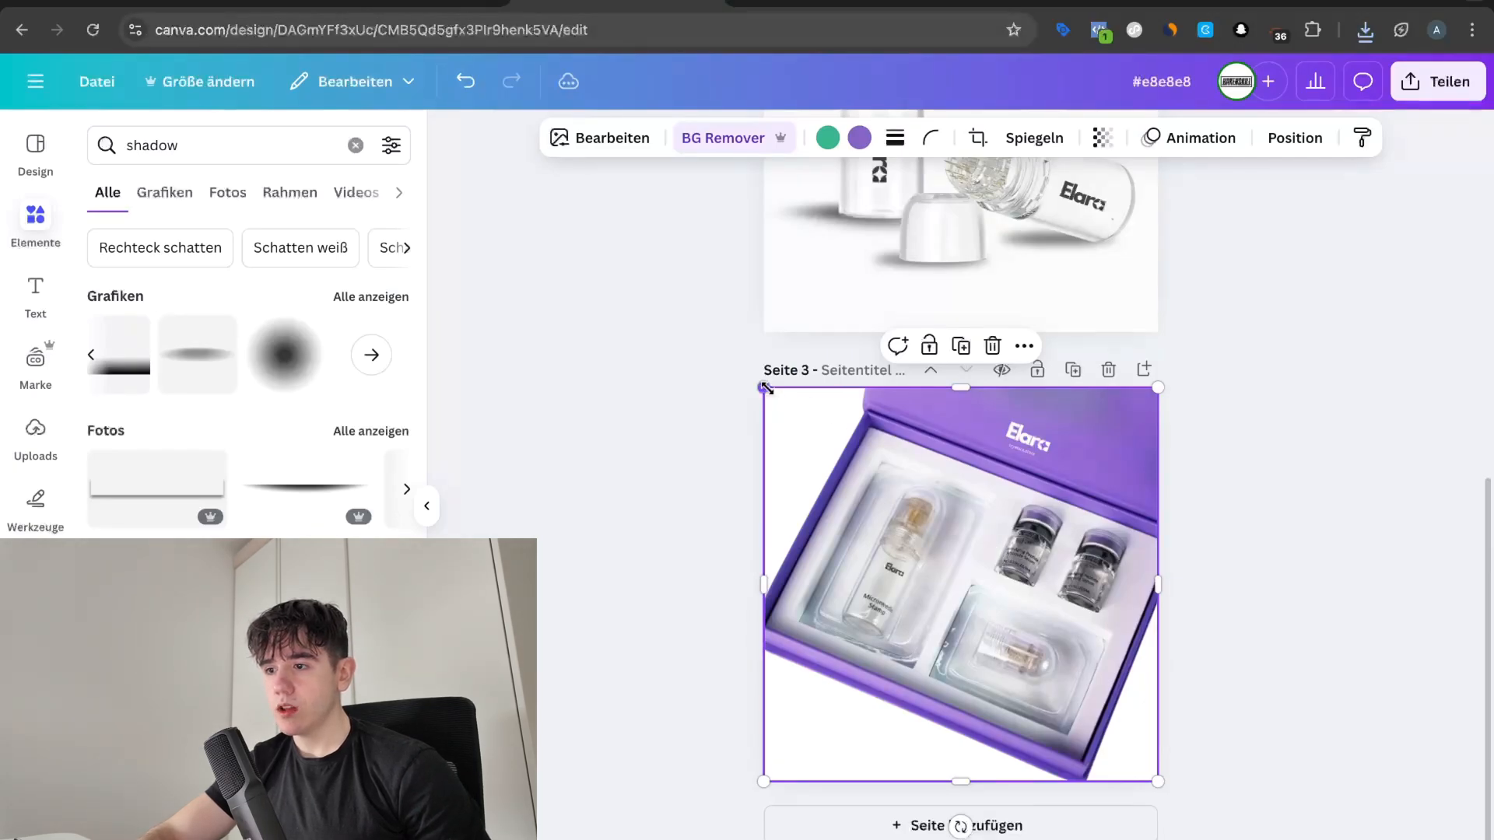
Step: Scale the purple box image to about four fifths of the page width and place it in page 3's upper right corner
left_click_drag(766, 387, 877, 500)
left_click_drag(1021, 604, 917, 539)
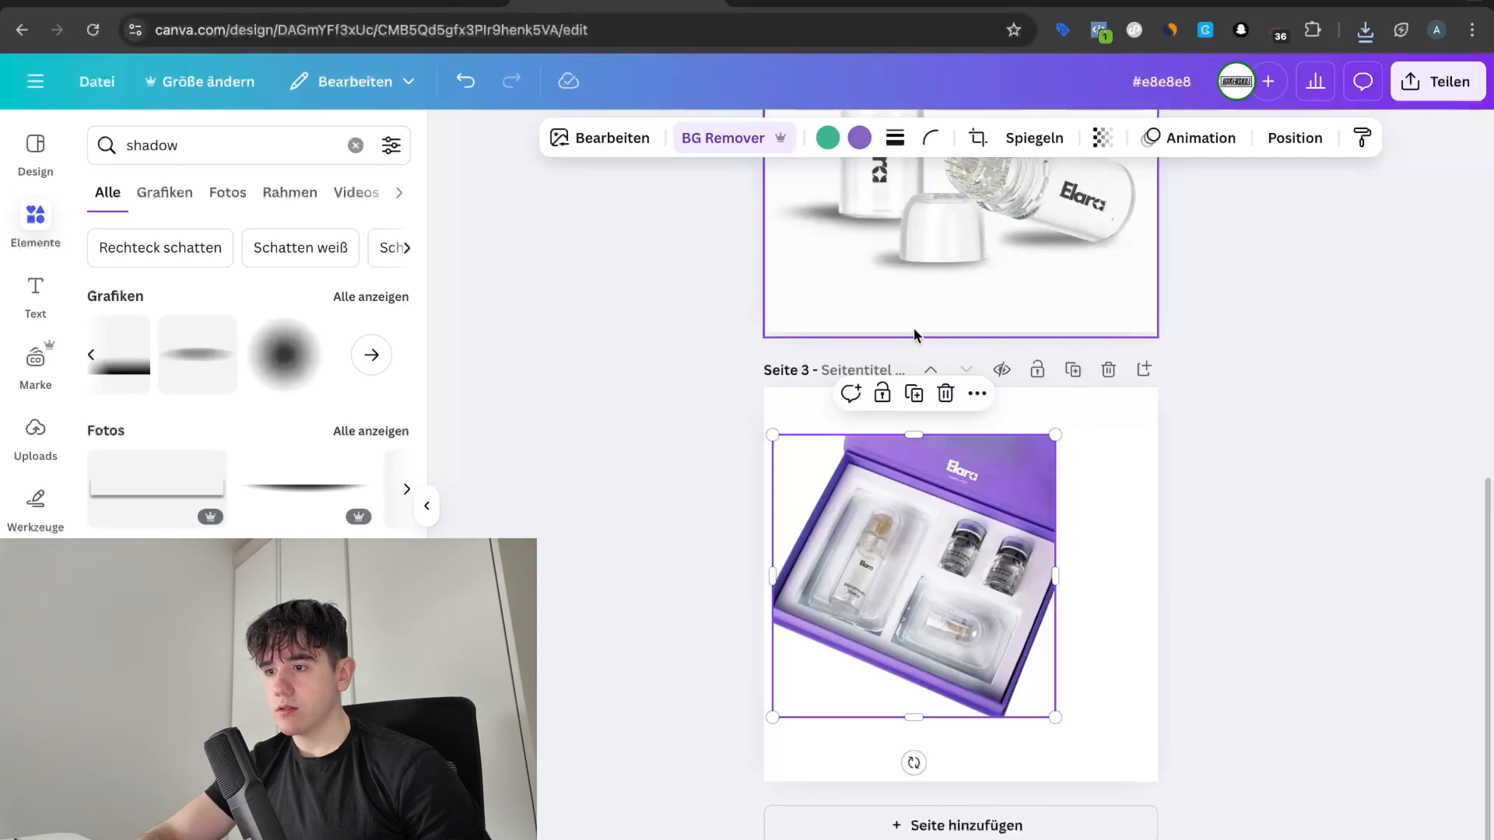
scroll(913, 330, "up", 3)
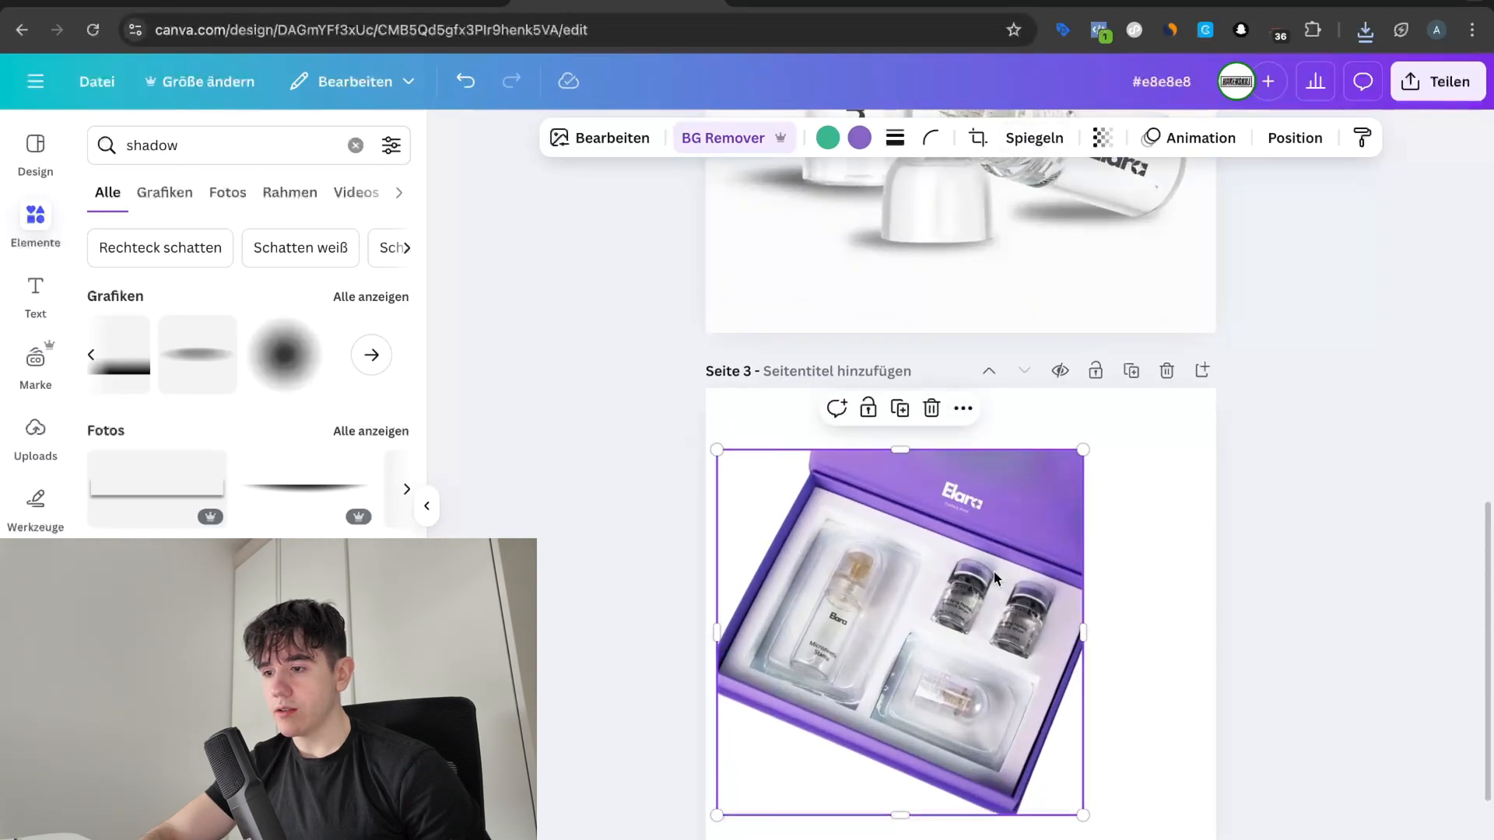
left_click_drag(968, 609, 1112, 529)
scroll(1110, 675, "down", 2)
left_click(1276, 566)
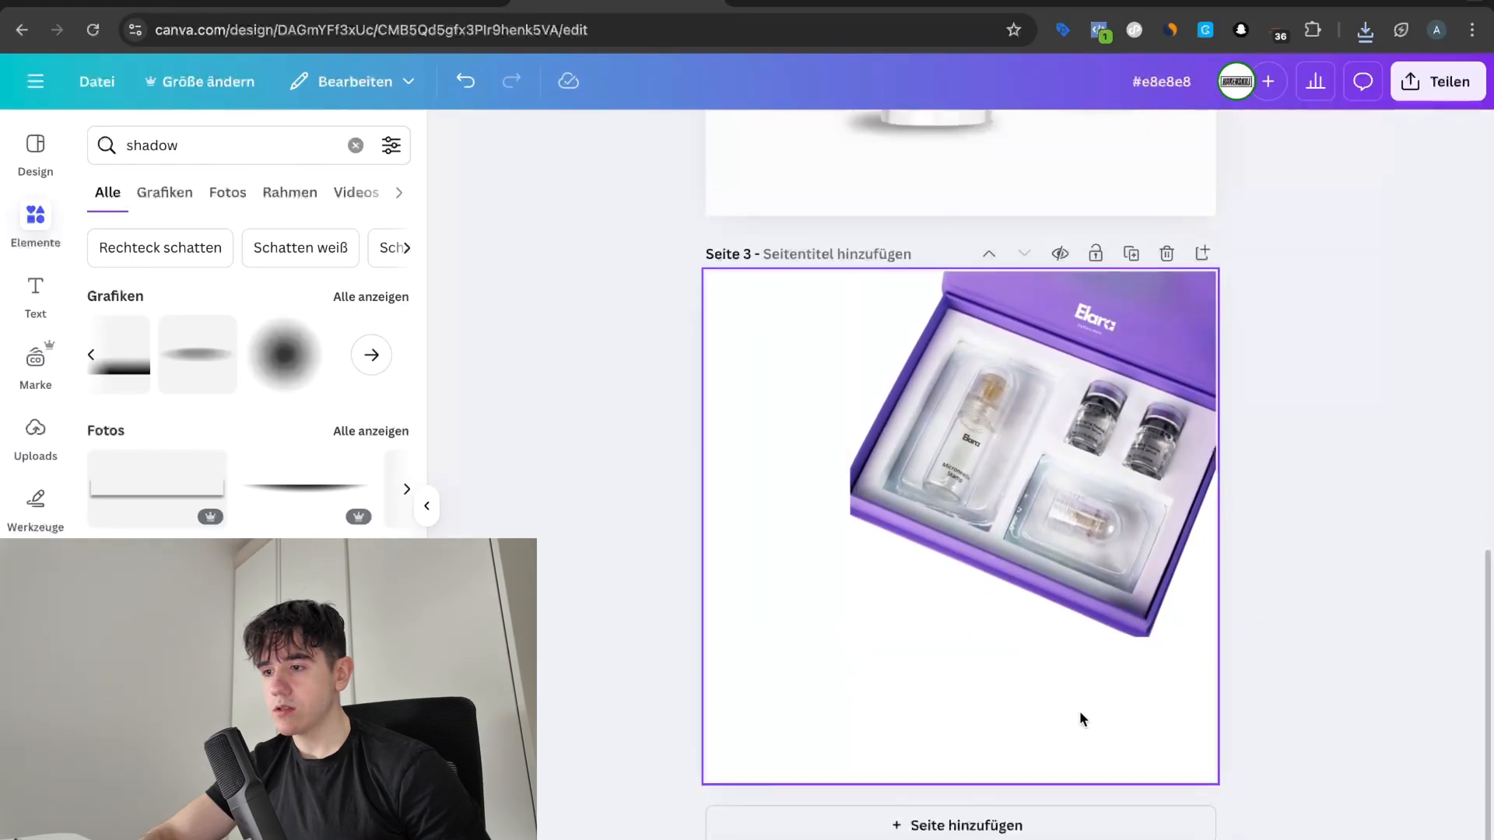
left_click(1077, 587)
left_click_drag(835, 645, 801, 669)
Step: Move the grouped Elara bottle image from page 2 onto page 3, over the purple box
scroll(941, 496, "up", 10)
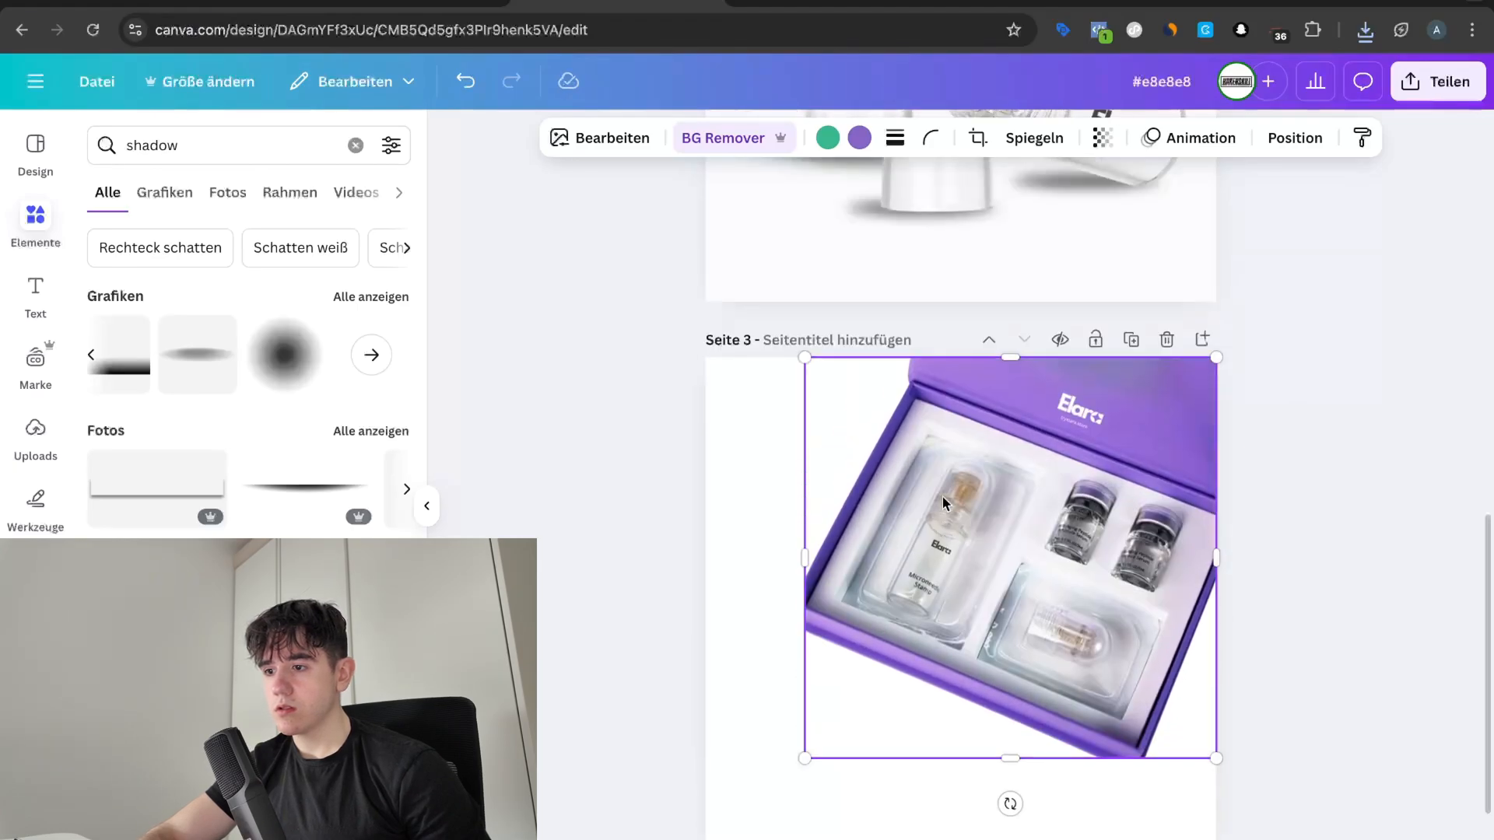
scroll(963, 422, "down", 10)
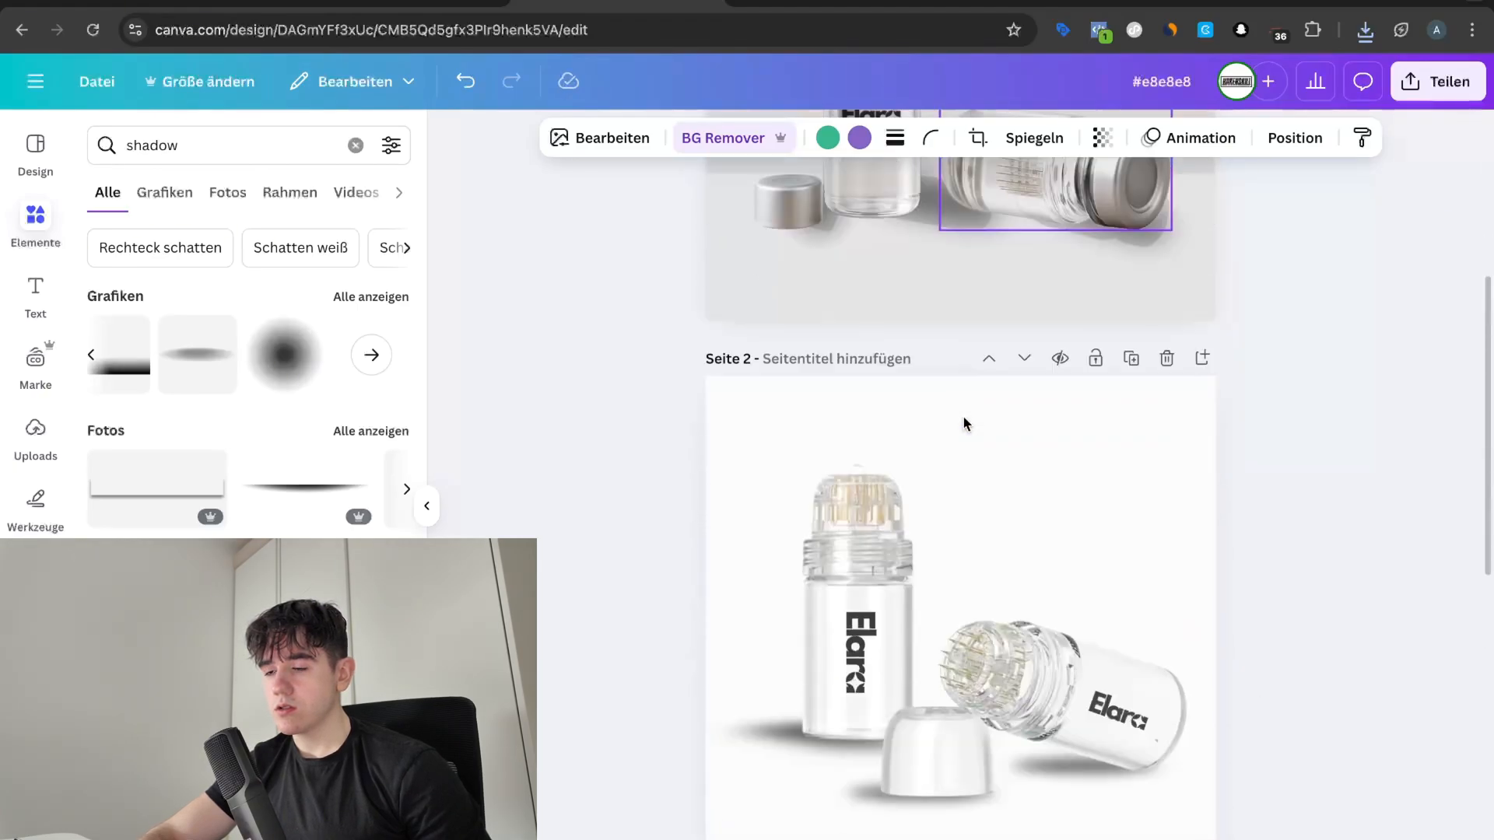
scroll(963, 422, "up", 3)
left_click(963, 423)
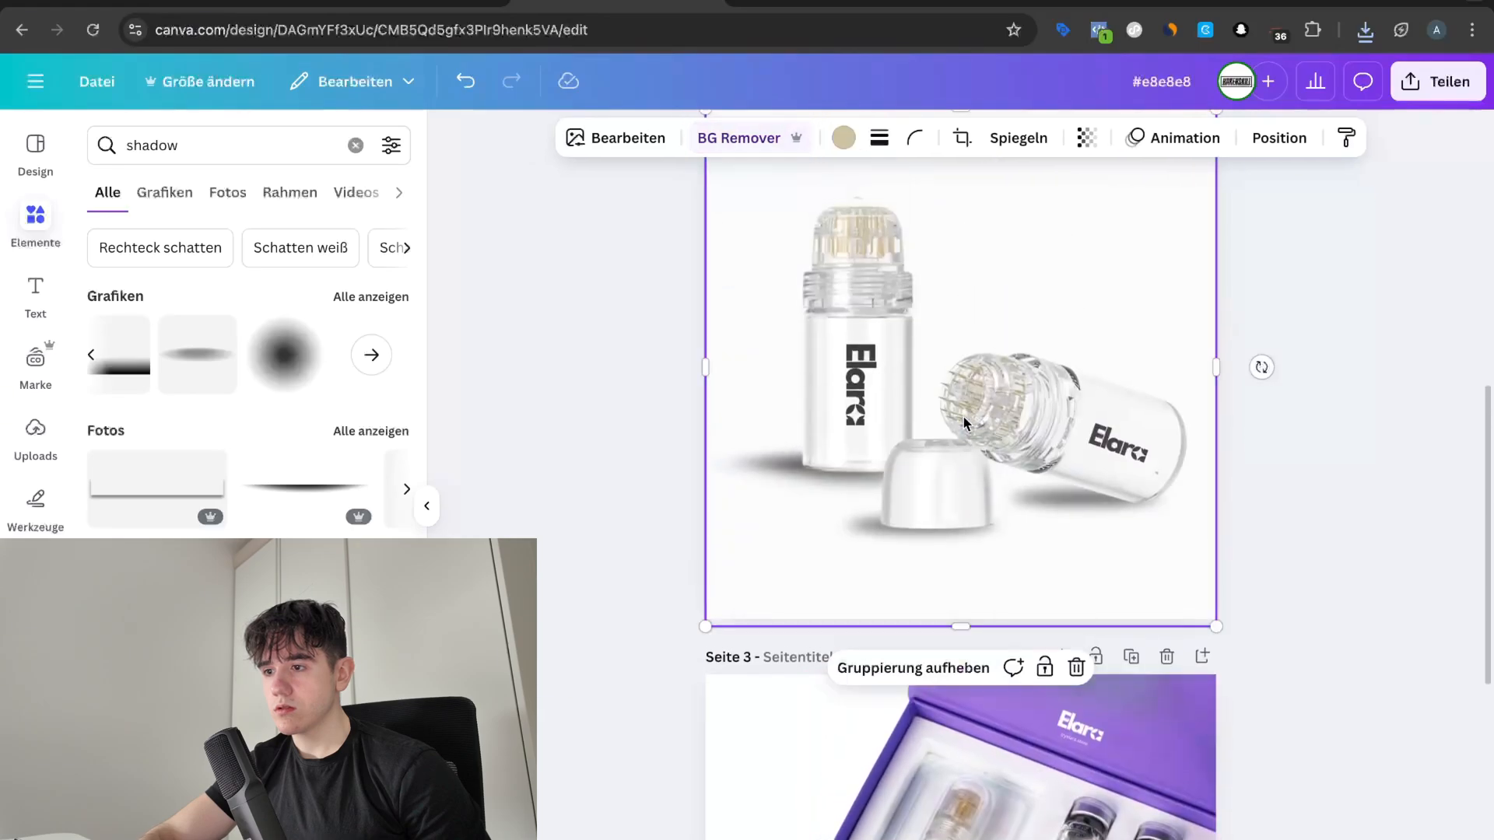
scroll(965, 422, "down", 5)
left_click_drag(956, 191, 888, 779)
left_click(774, 594)
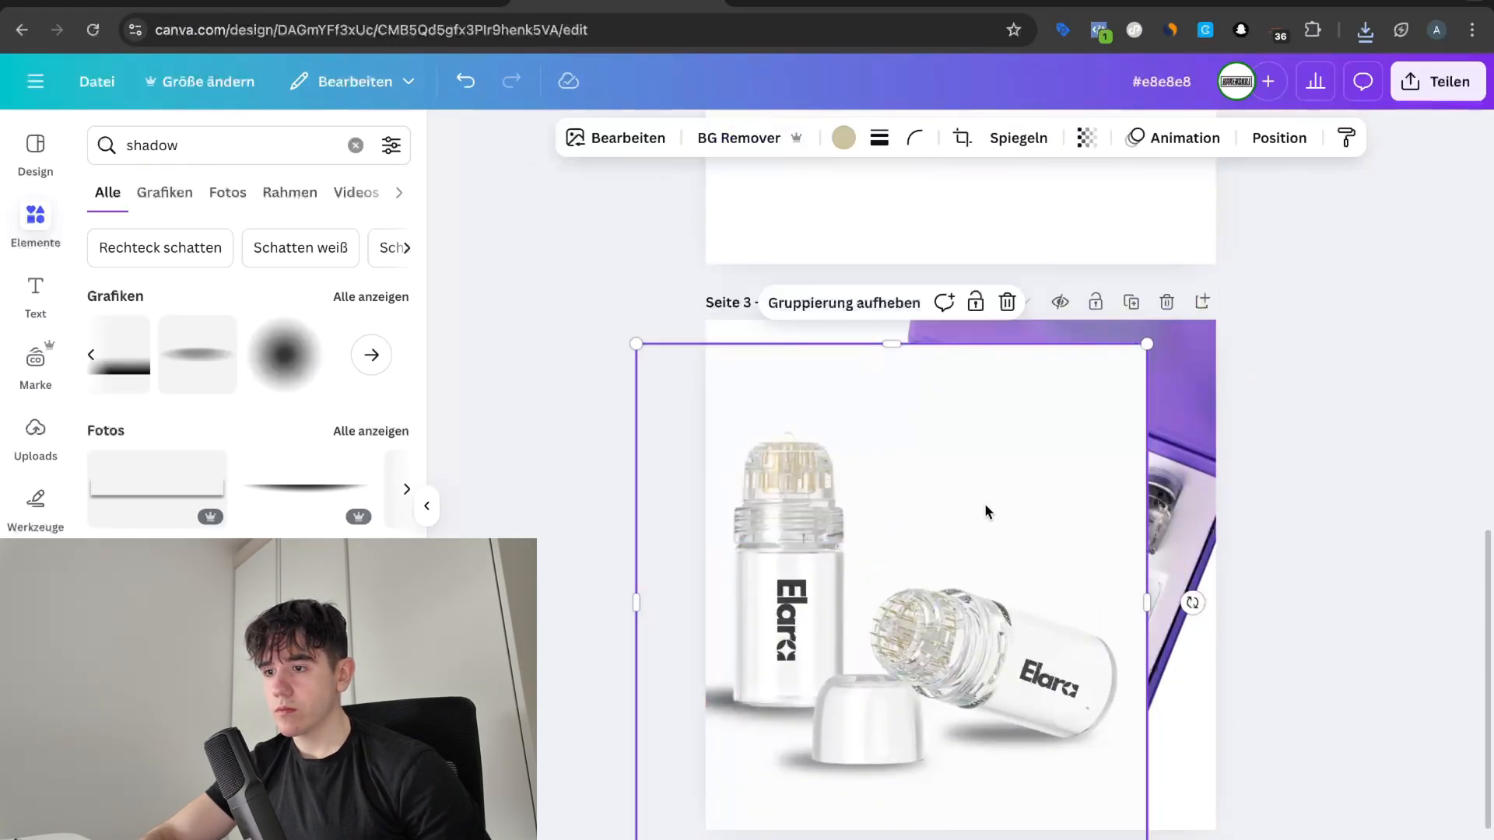
Step: Remove the bottle image's background, scale the group down, and place it in the lower left area of page 3
left_click(733, 142)
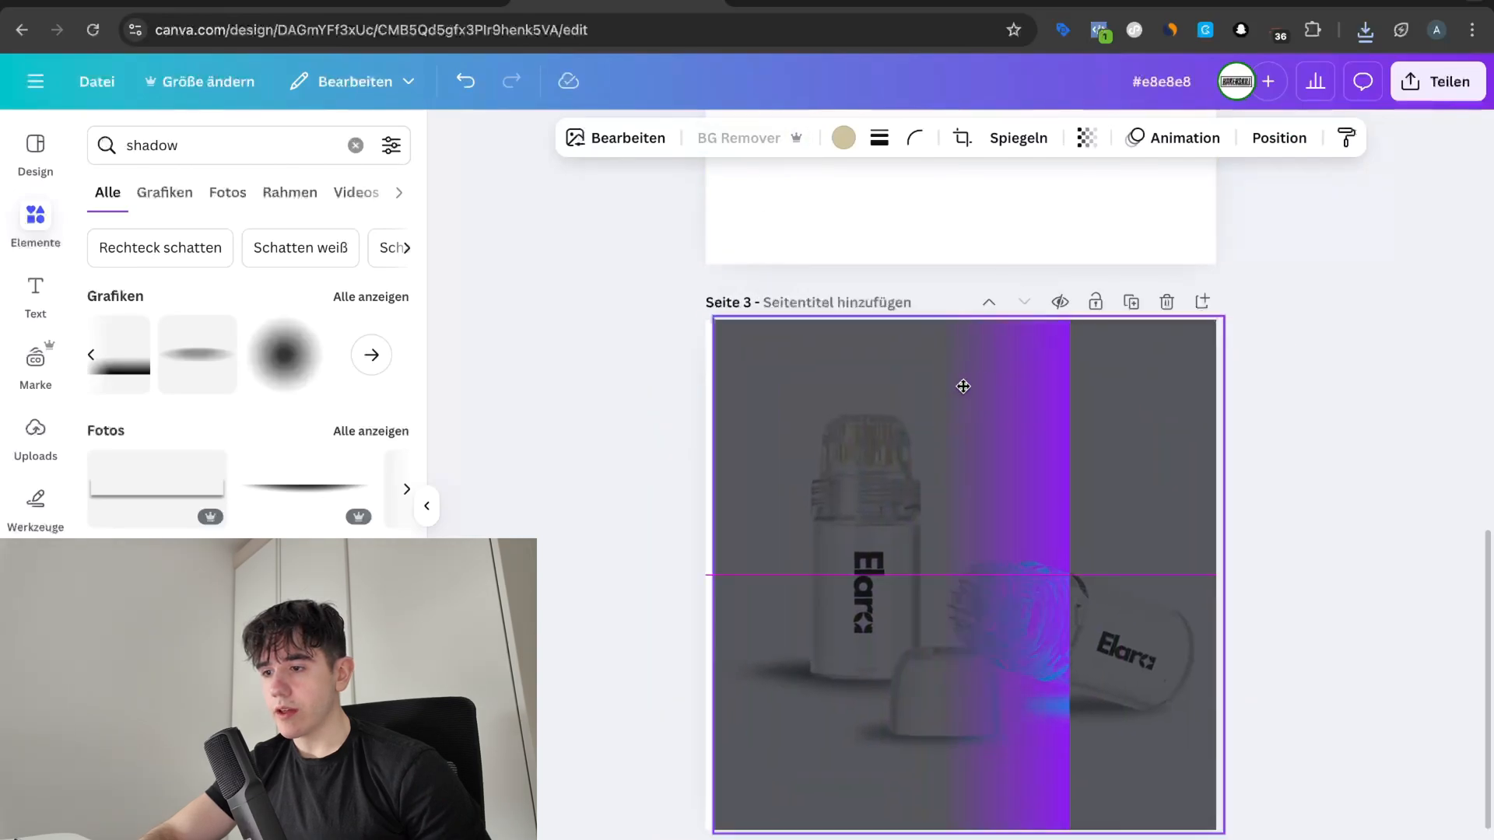
left_click_drag(714, 319, 861, 467)
left_click_drag(1142, 671, 981, 671)
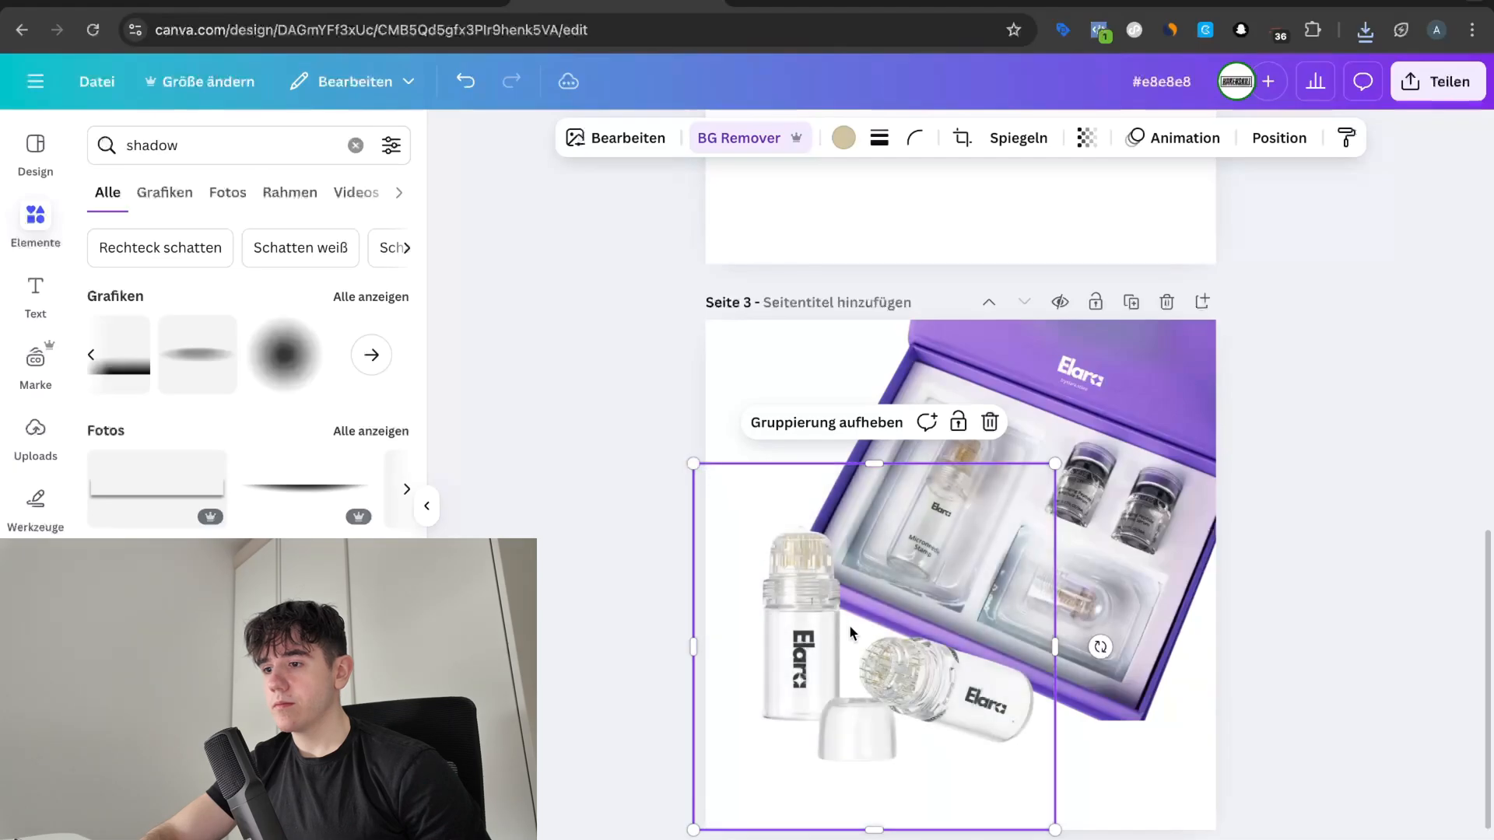
Step: Shift the bottle group slightly to the right and delete the bottle picture from it
left_click_drag(848, 623, 893, 630)
key("Delete")
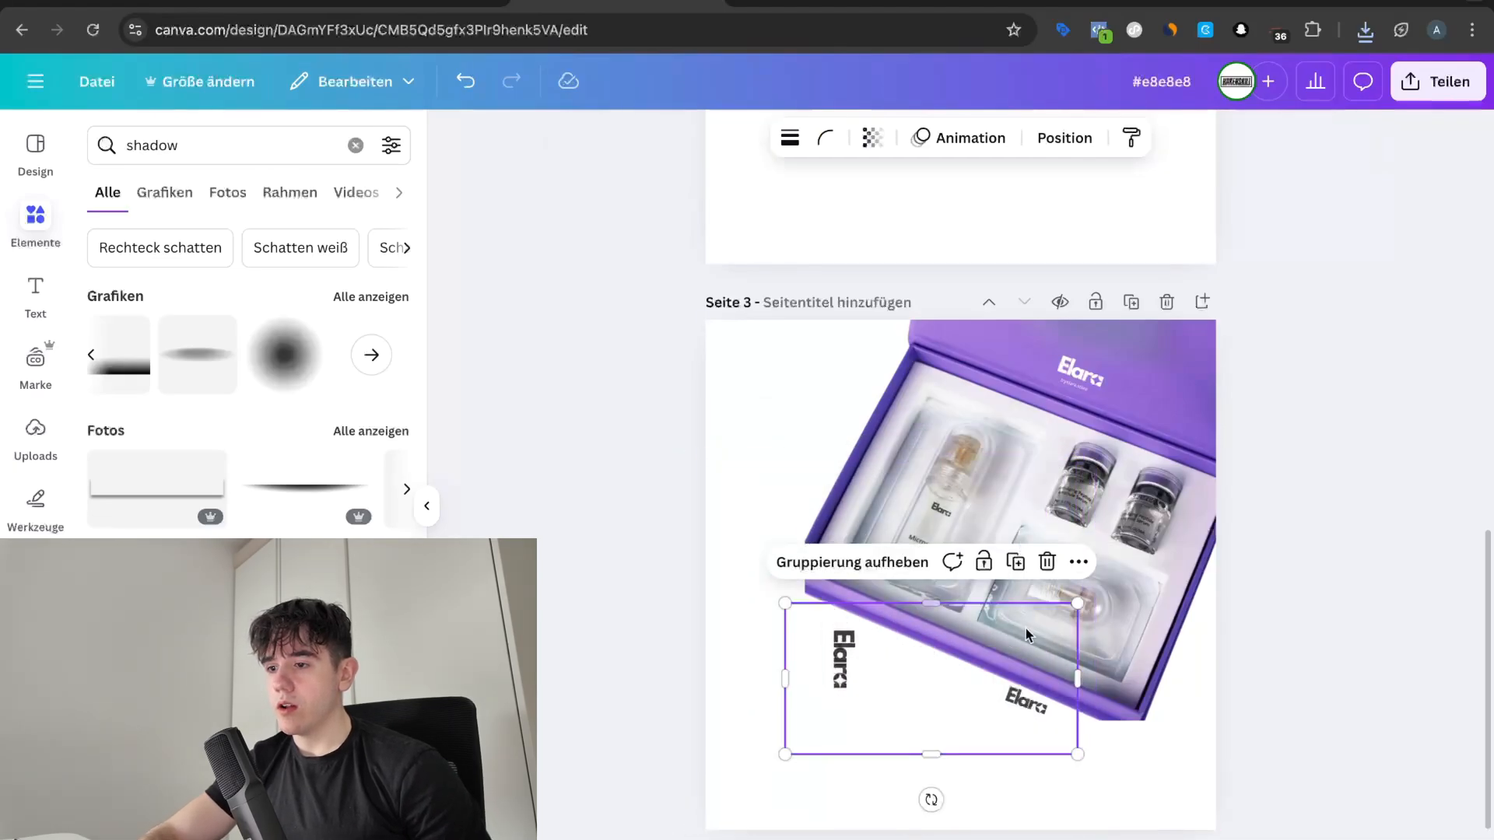
left_click(1013, 646)
scroll(866, 506, "up", 5)
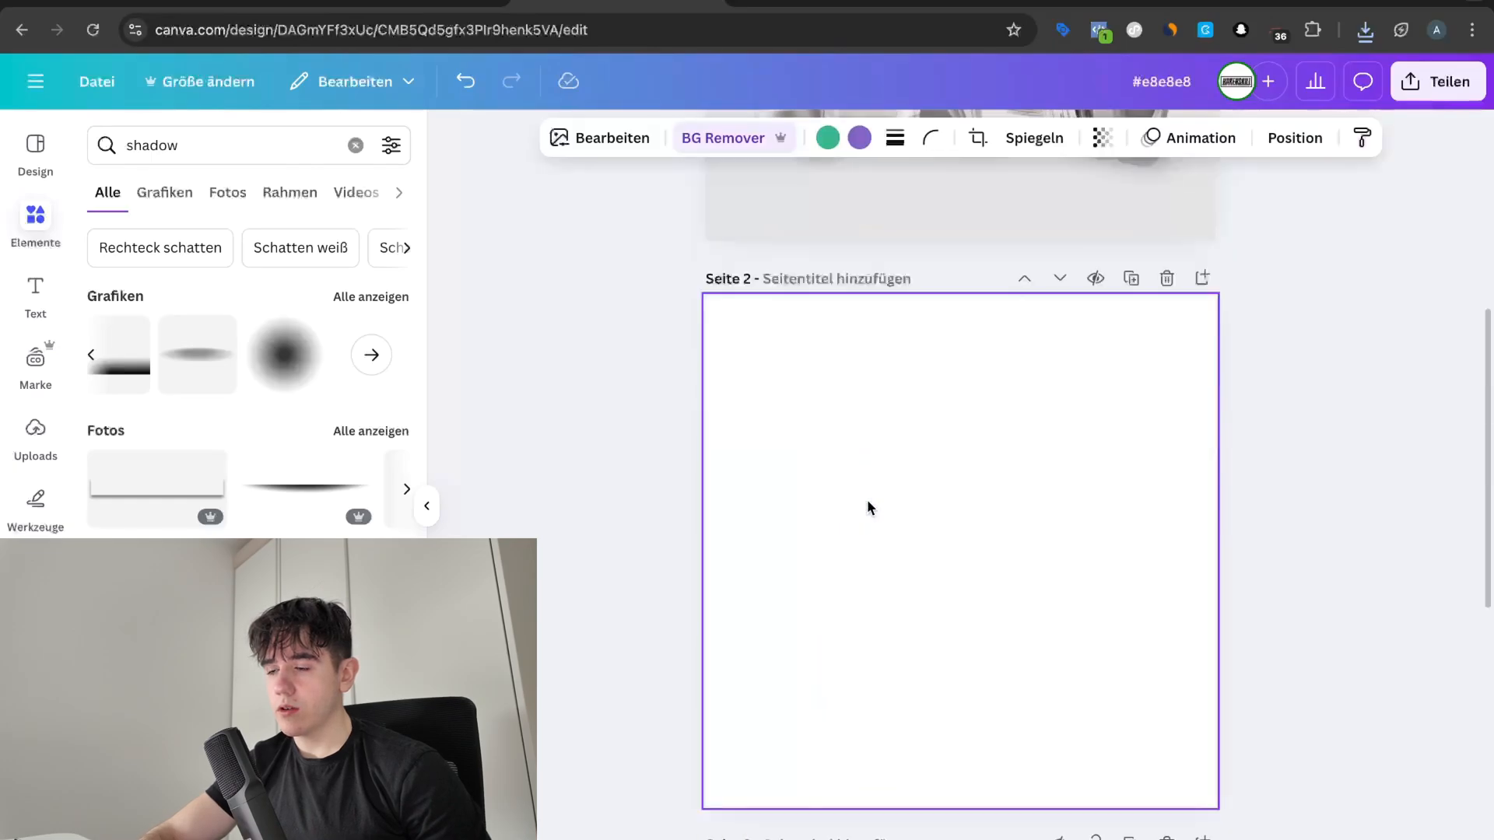
Step: Enlarge the purple box image on page 3 until it fills the whole page and fine-tune its position
scroll(866, 312, "down", 5)
left_click(877, 282)
left_click(949, 571)
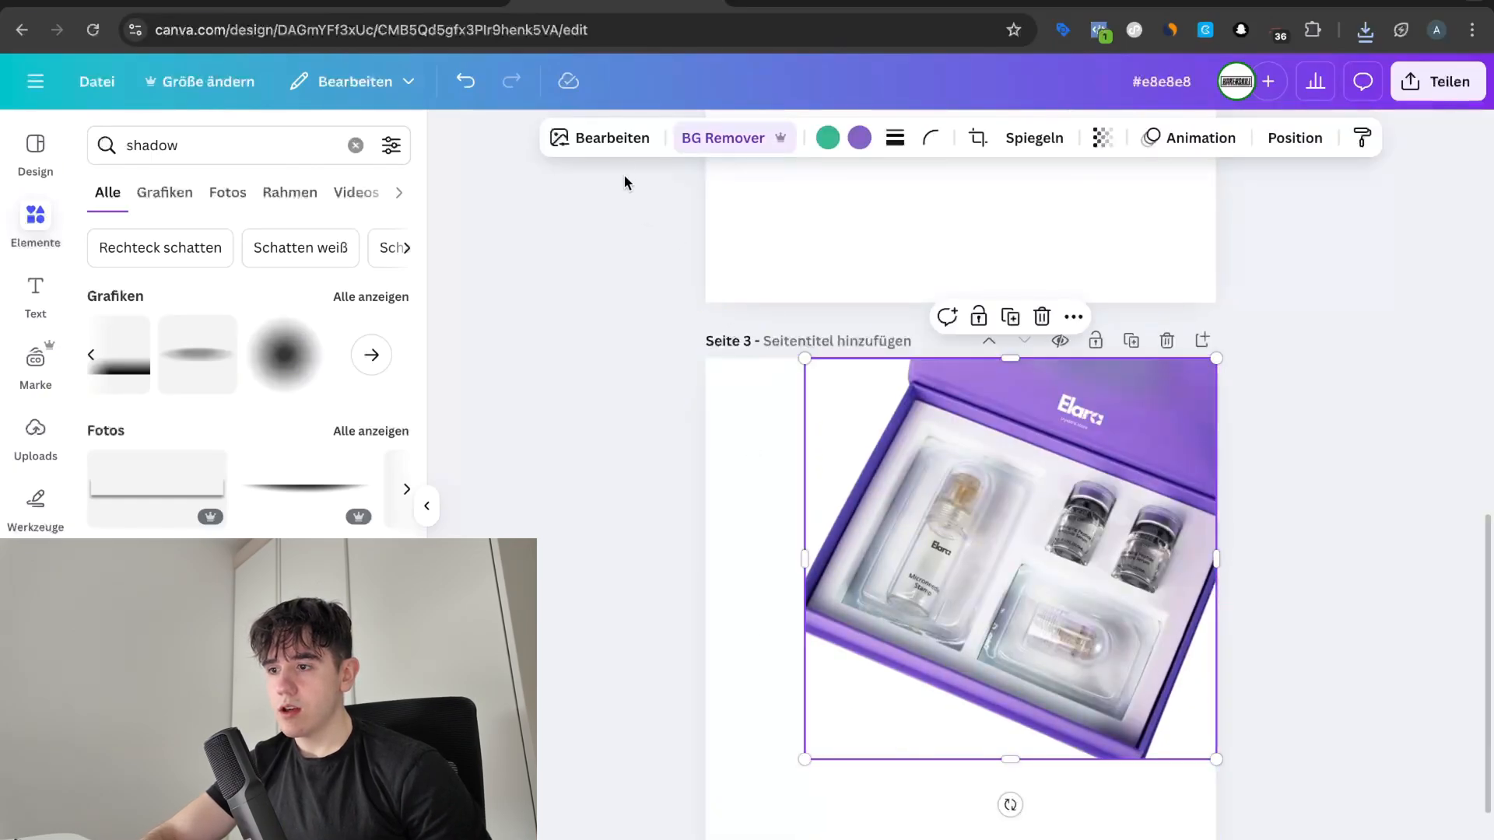
key("super+minus")
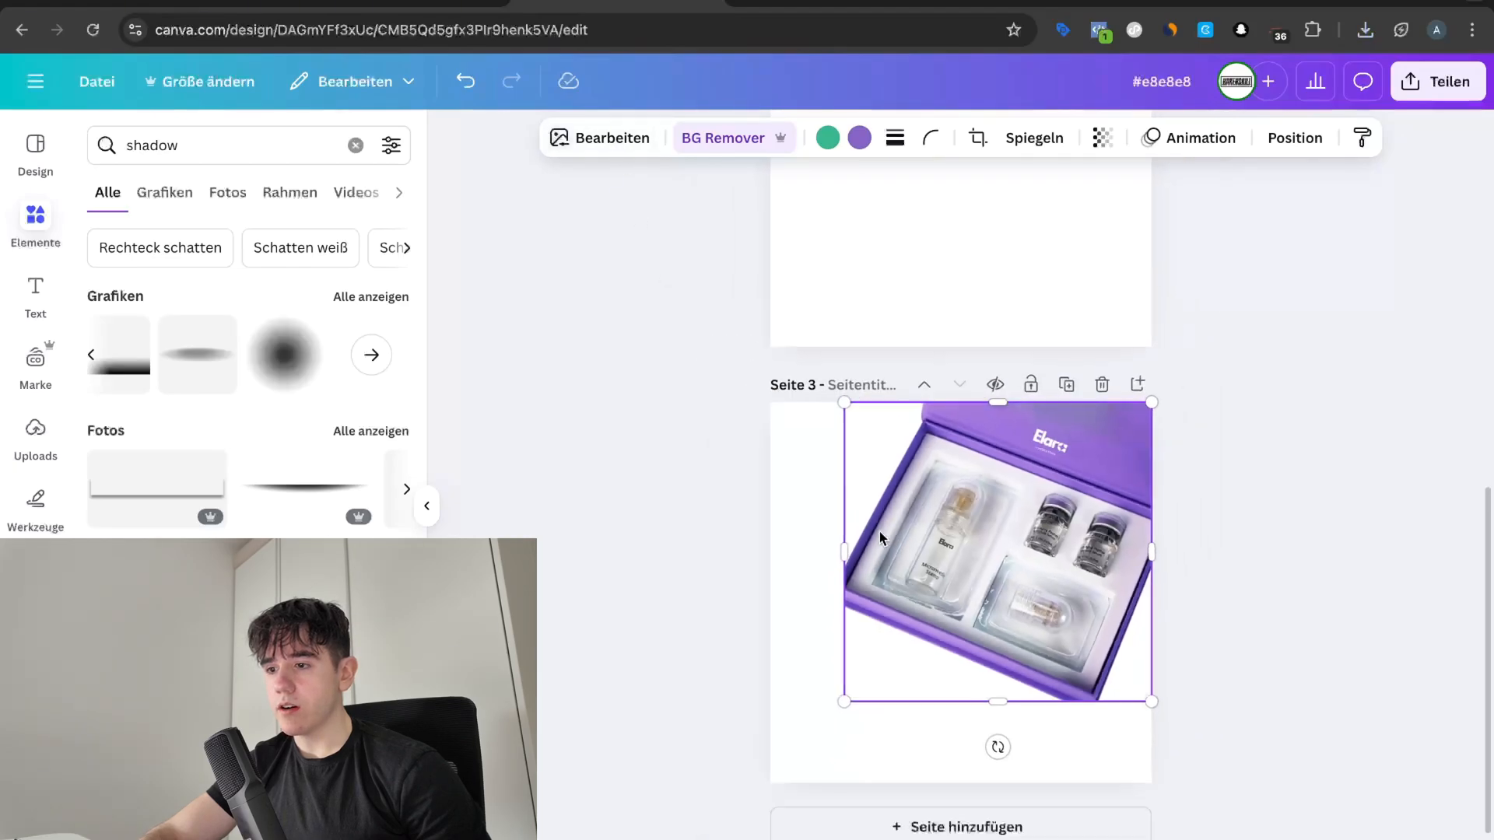
left_click_drag(848, 703, 767, 782)
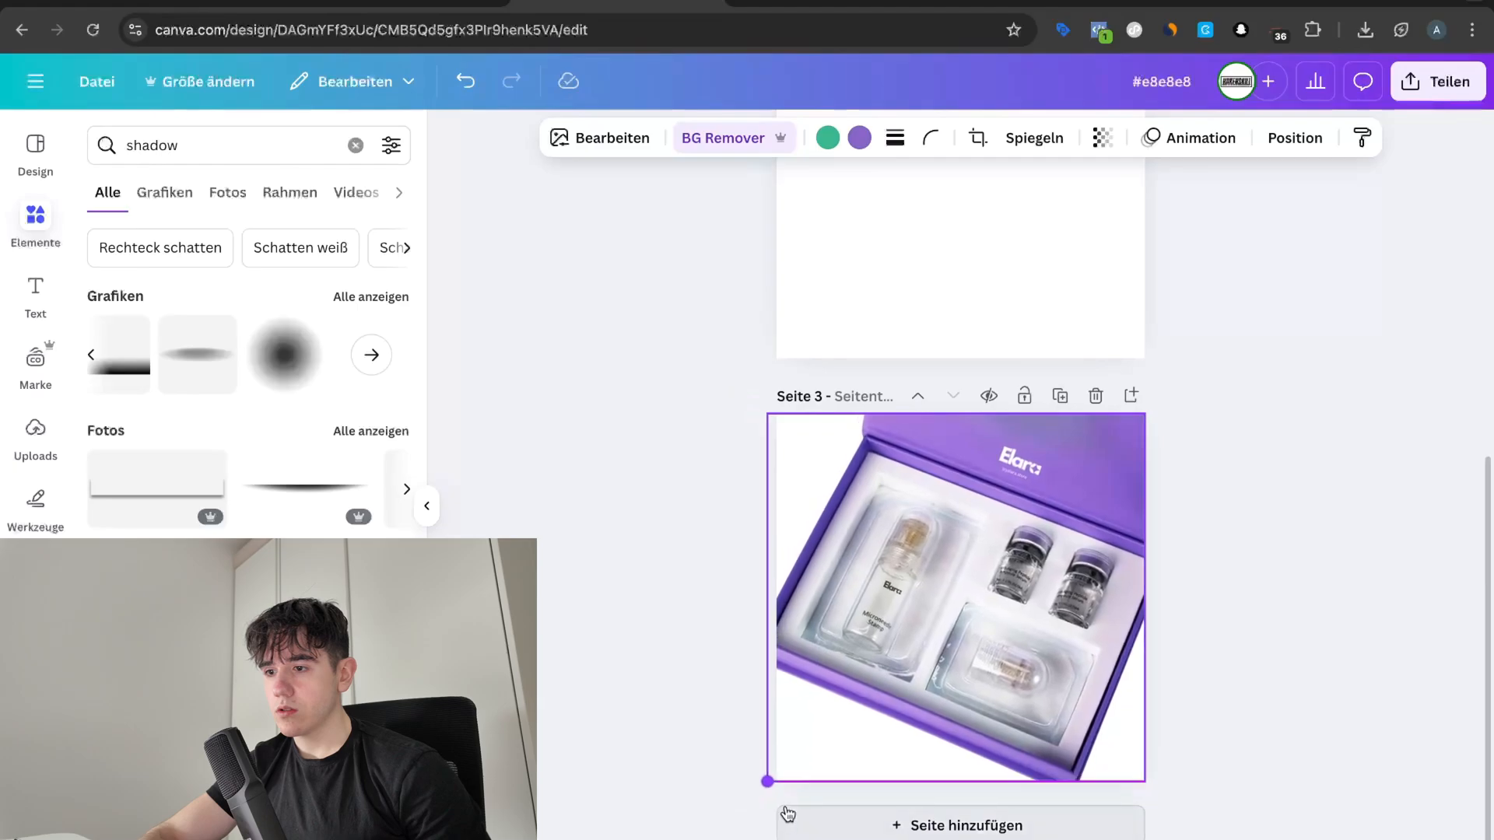
left_click_drag(860, 705, 869, 705)
left_click(1214, 680)
scroll(1214, 680, "up", 3)
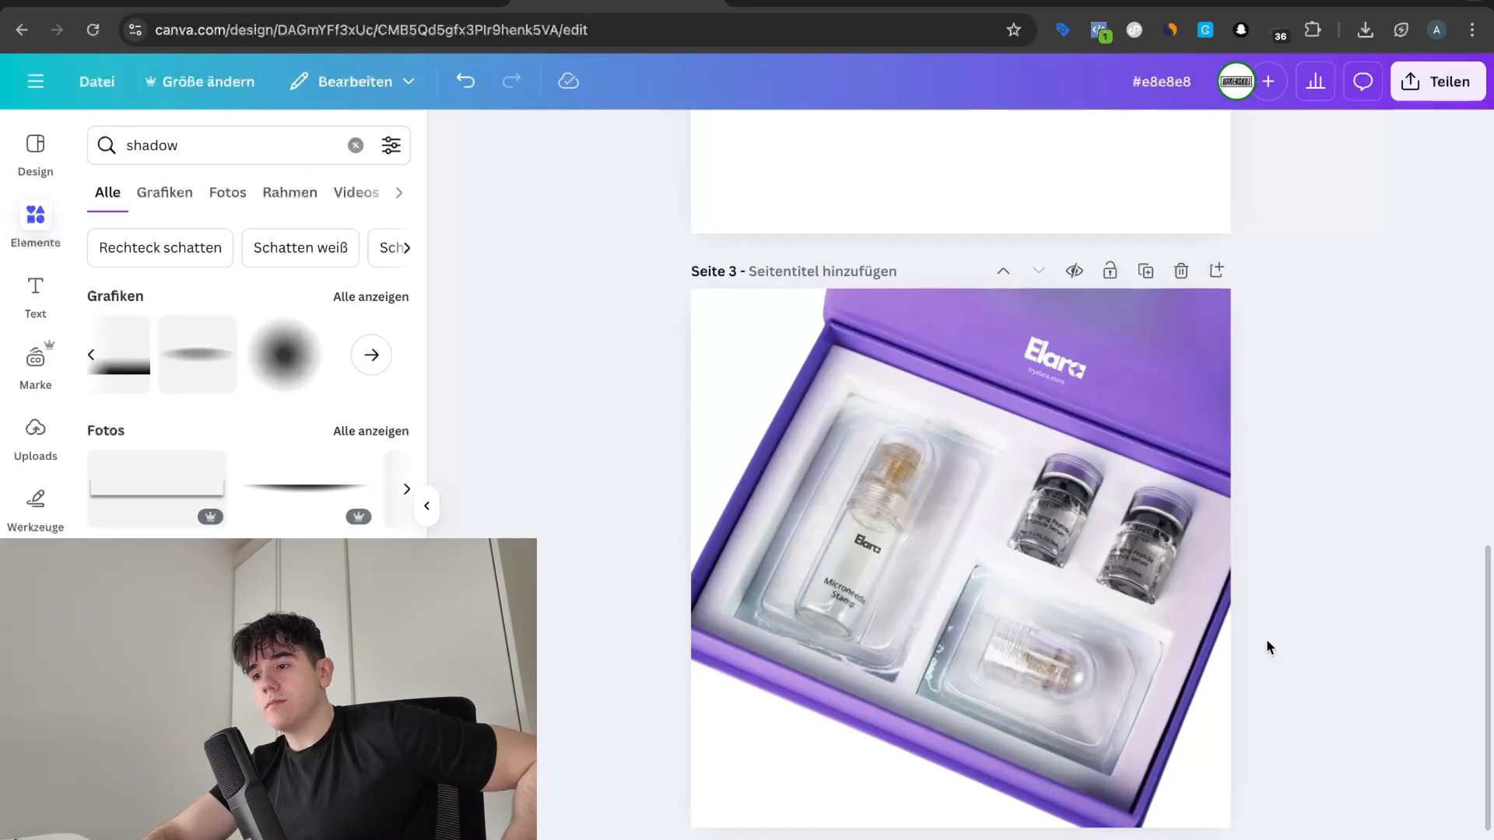
Step: Duplicate the upright Elara bottle on page 1 and move the copy to the lower left area of page 3
left_click(1054, 637)
scroll(1001, 512, "up", 10)
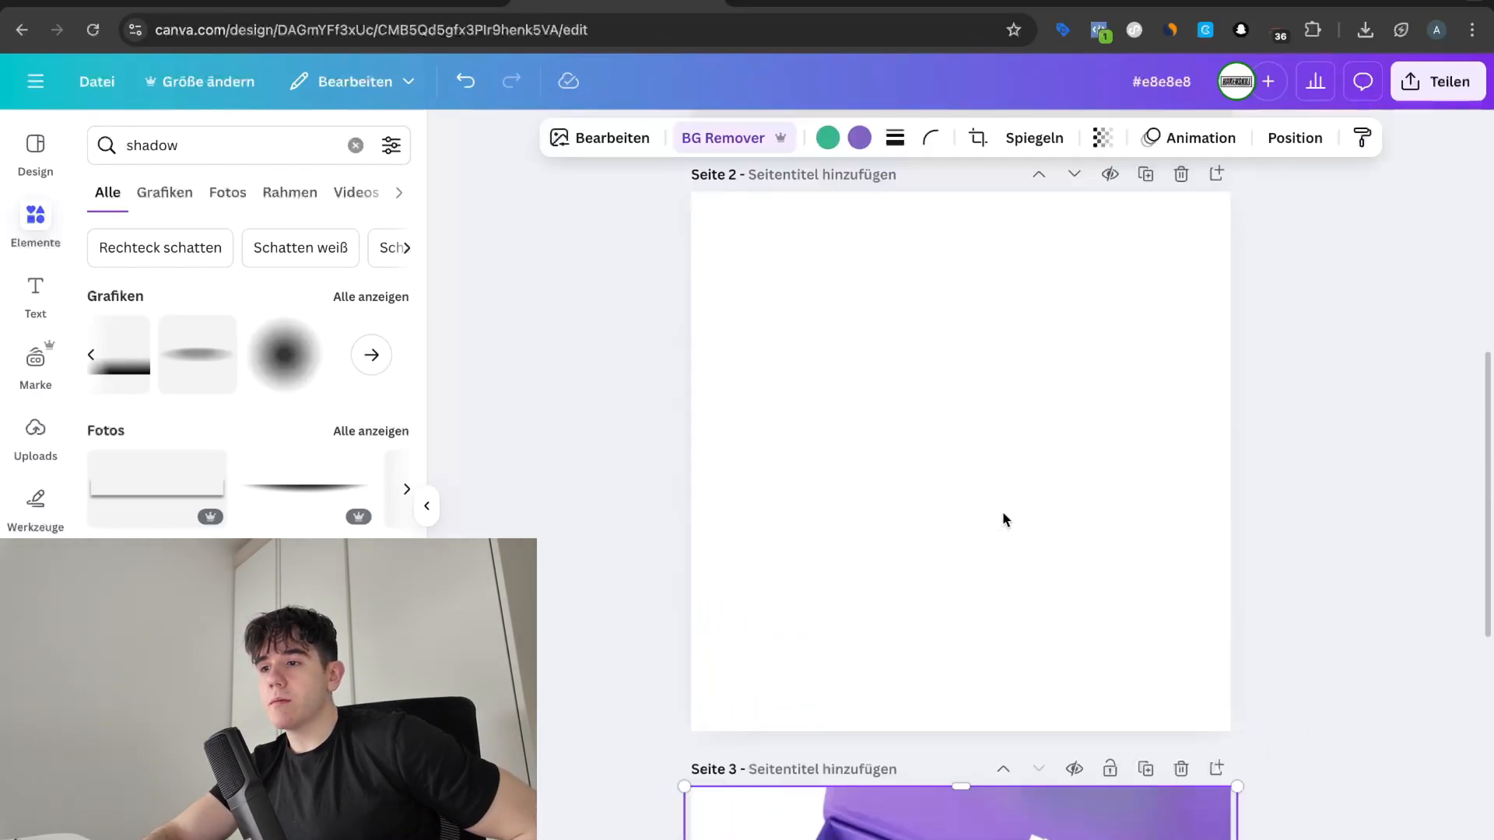
left_click(887, 531)
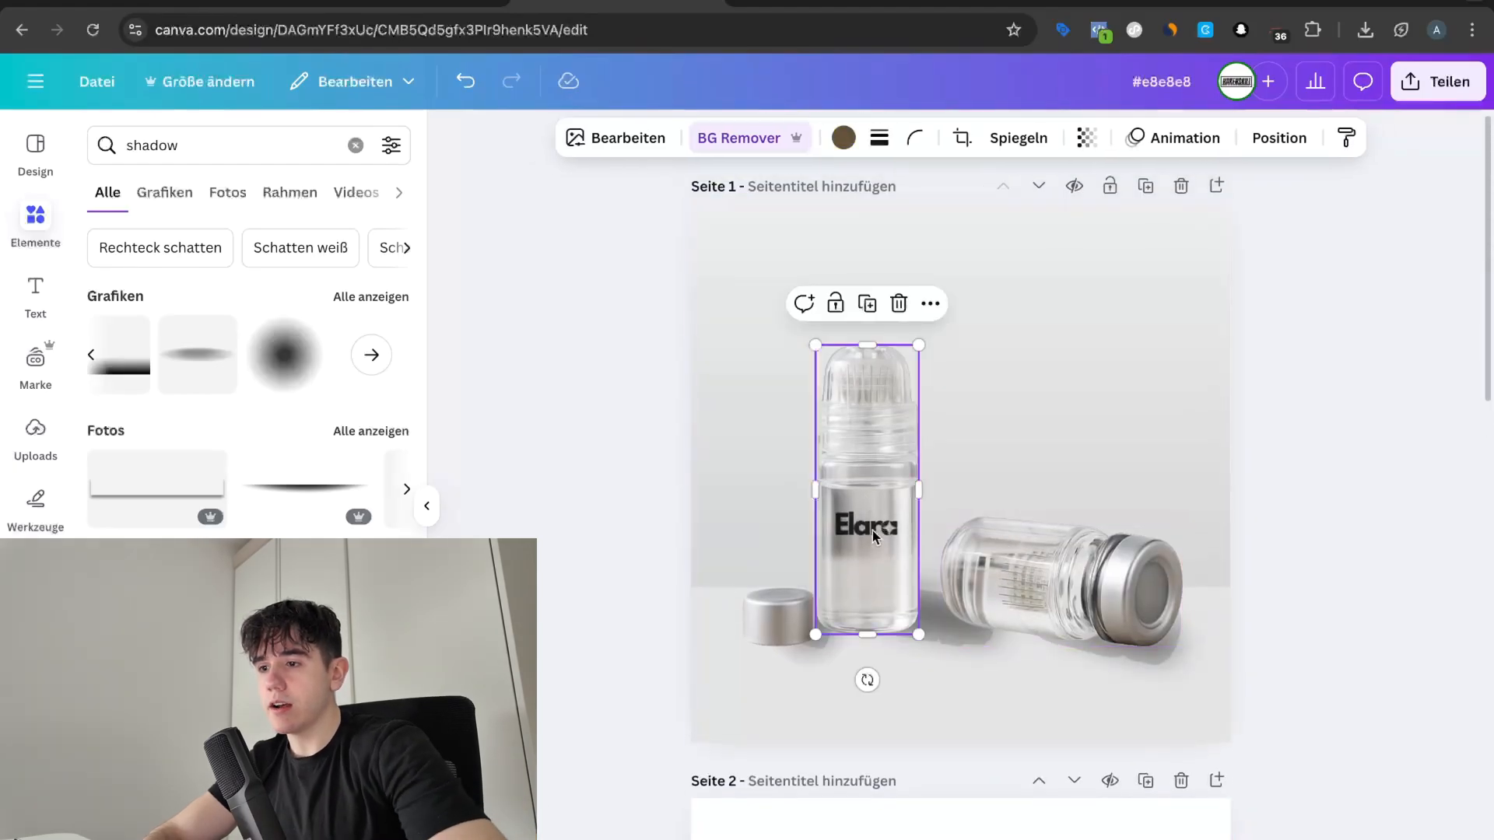
key("ctrl+d")
left_click_drag(905, 506, 906, 735)
scroll(906, 735, "down", 4)
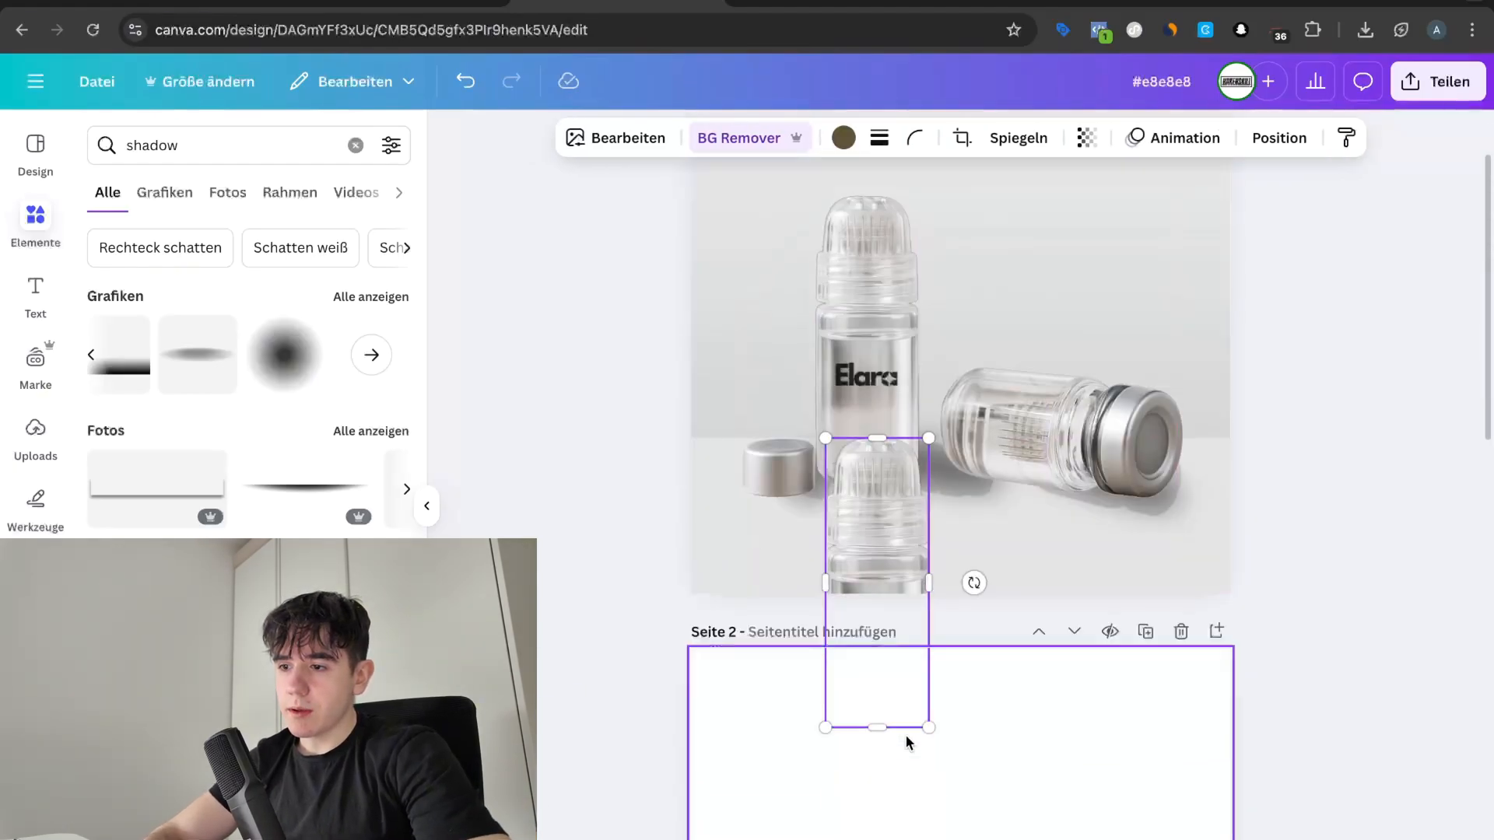
left_click_drag(866, 356, 870, 624)
scroll(870, 544, "down", 5)
left_click_drag(869, 370, 859, 640)
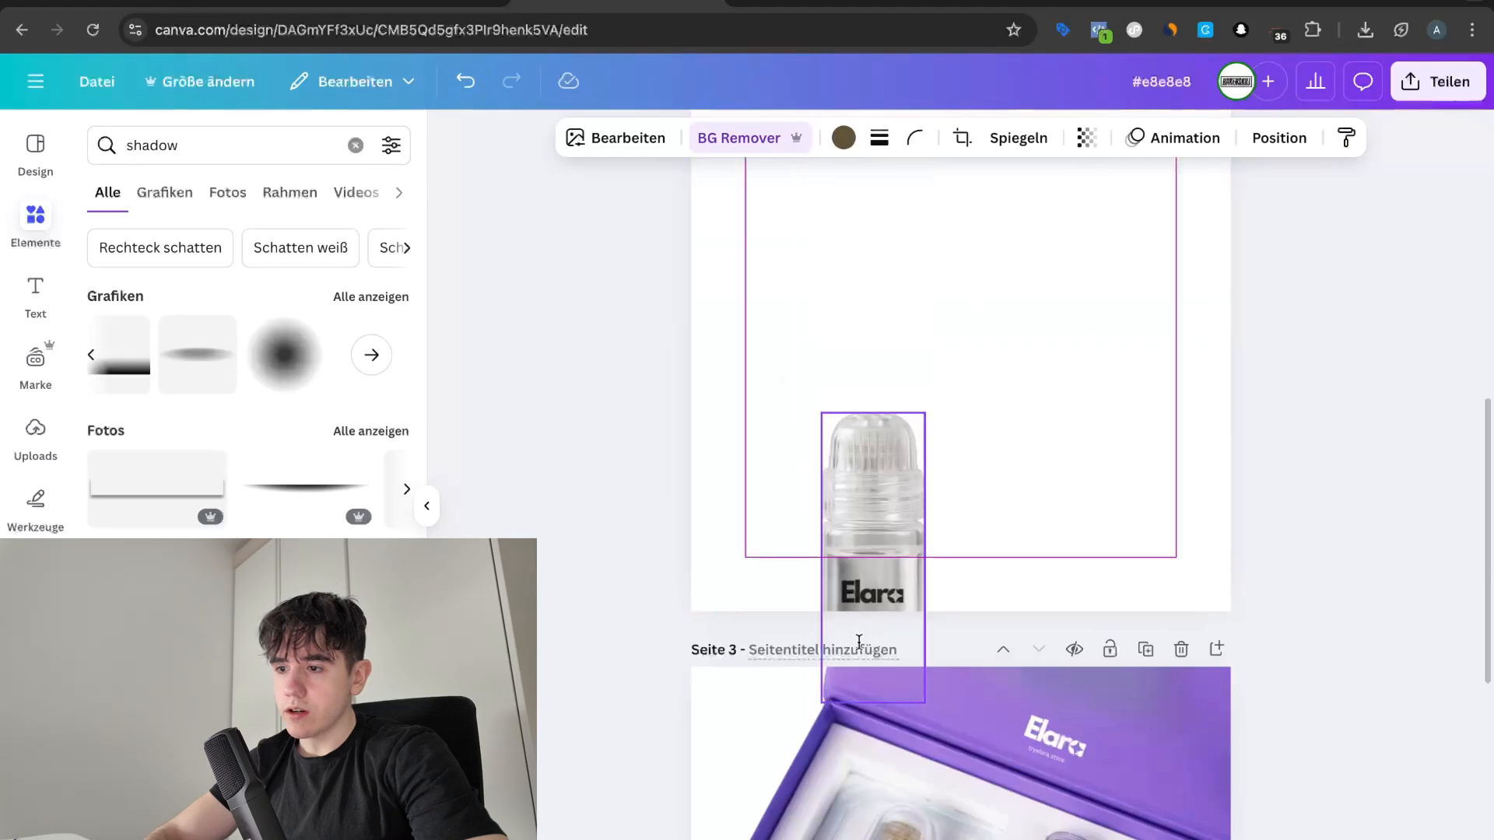
scroll(859, 634, "down", 5)
left_click_drag(867, 181, 781, 680)
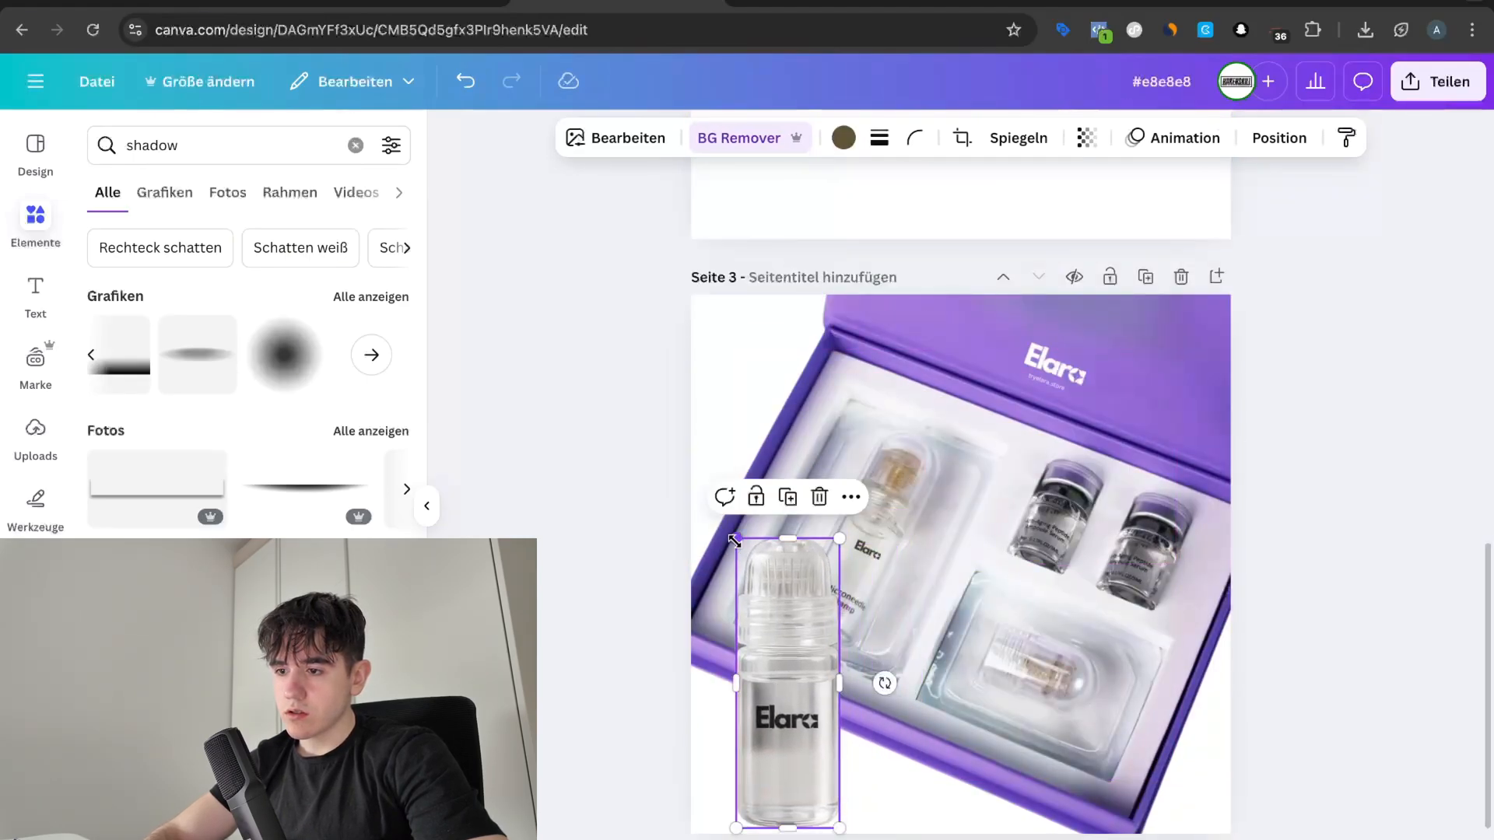
Step: Scale down the copied Elara bottle, try it further right over the box's lower edge, and delete it
left_click_drag(734, 540, 772, 638)
left_click_drag(810, 706, 959, 746)
left_click(959, 722)
key("Delete")
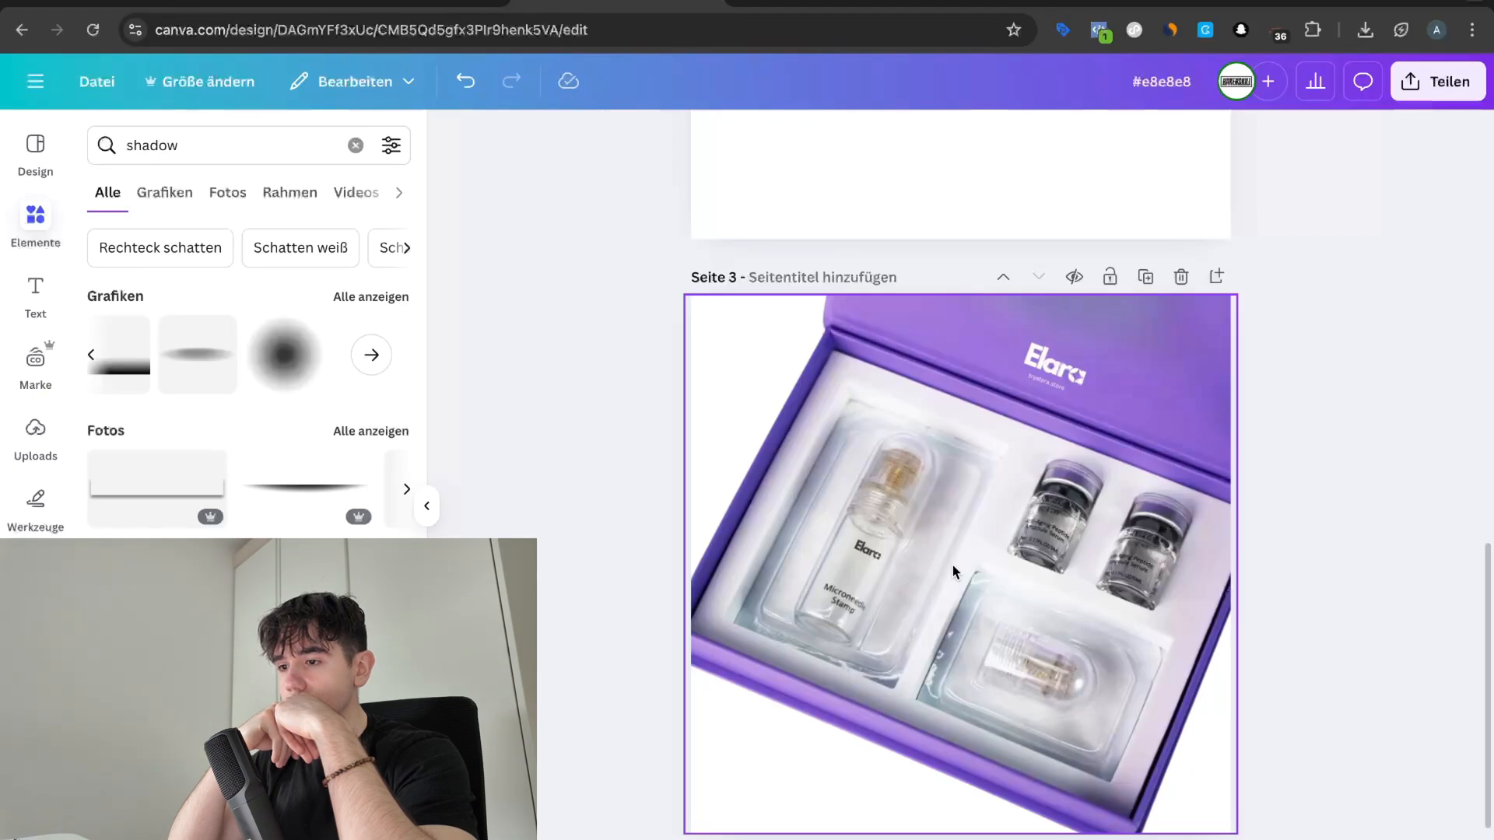
Step: Extract the Microneedle Stamp bottle from page 3's box image with Magic Grab, marking the bottle with the brush
left_click(894, 557)
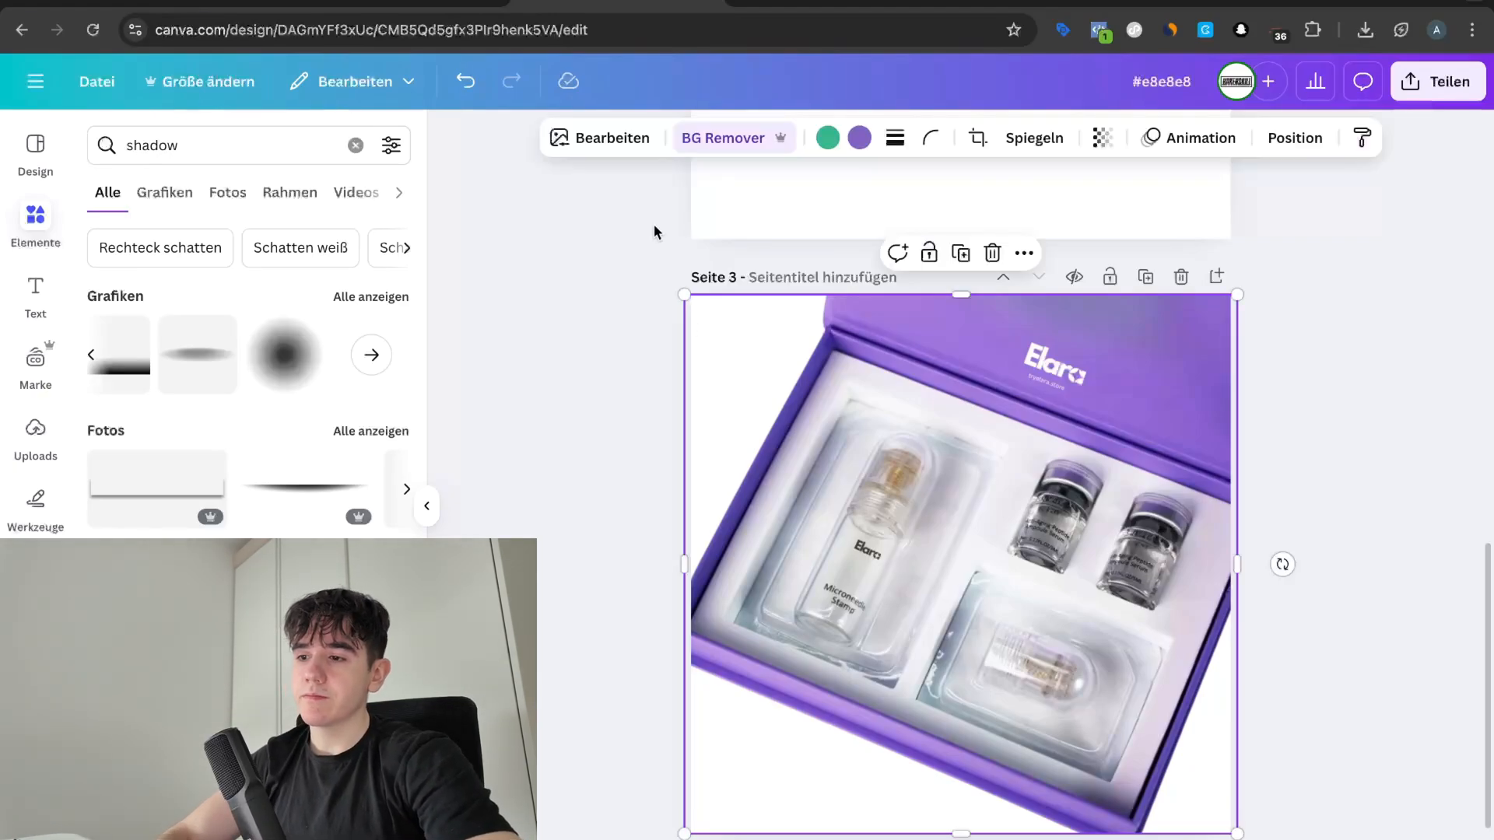
left_click(595, 148)
scroll(311, 416, "right", 2)
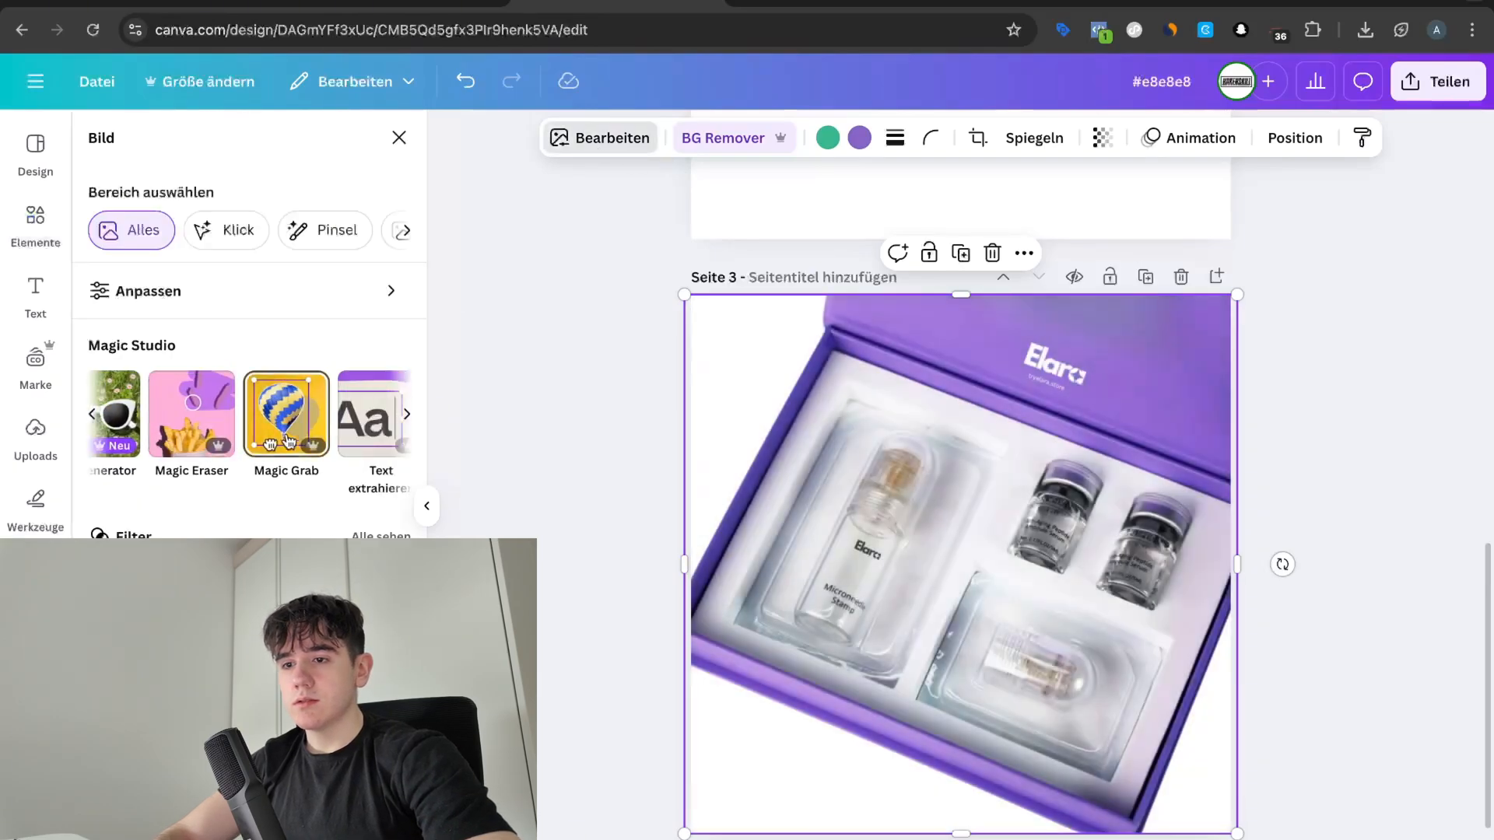
left_click(290, 420)
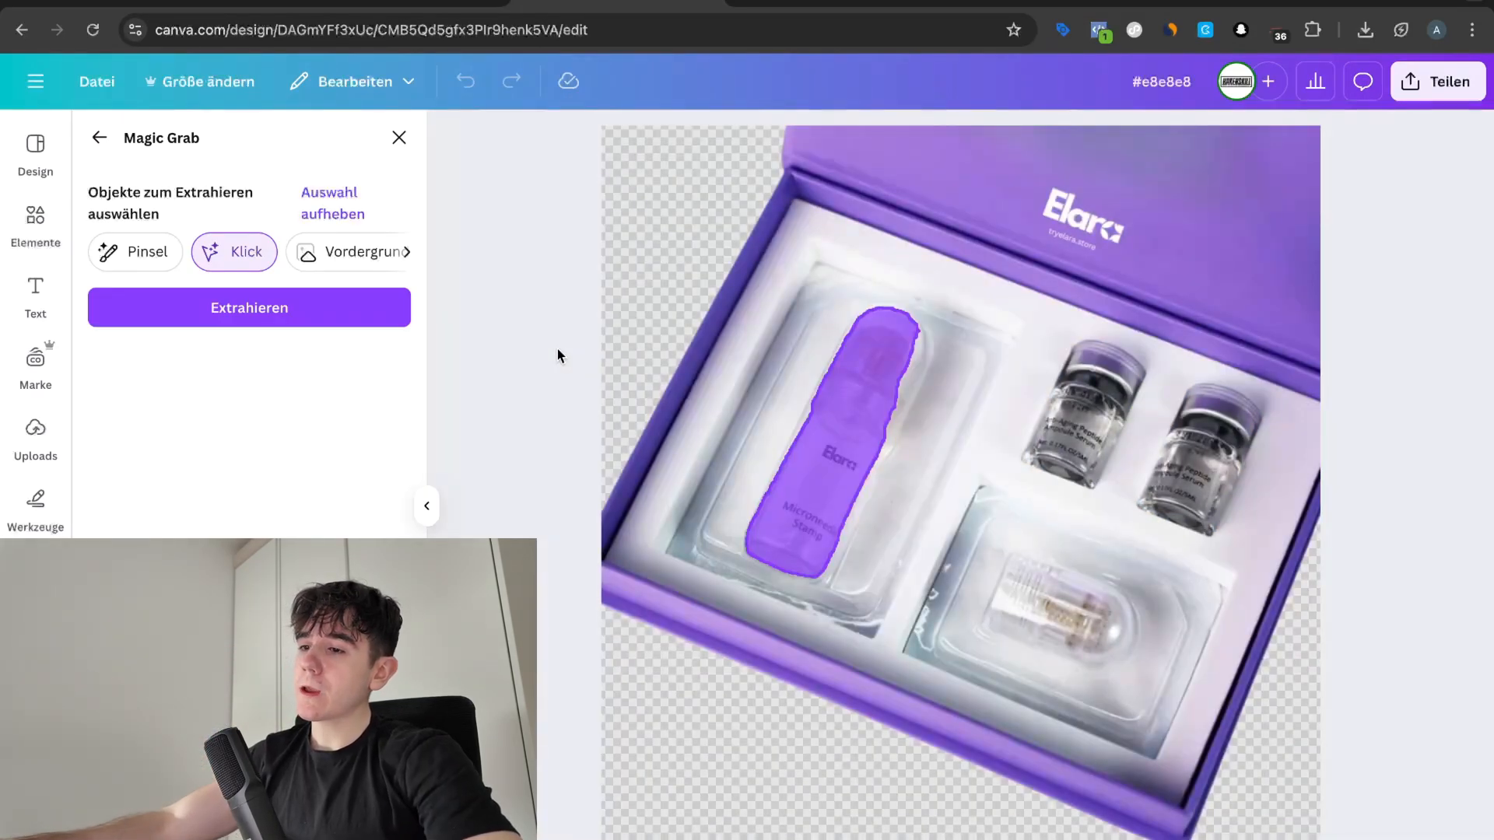
left_click(918, 350)
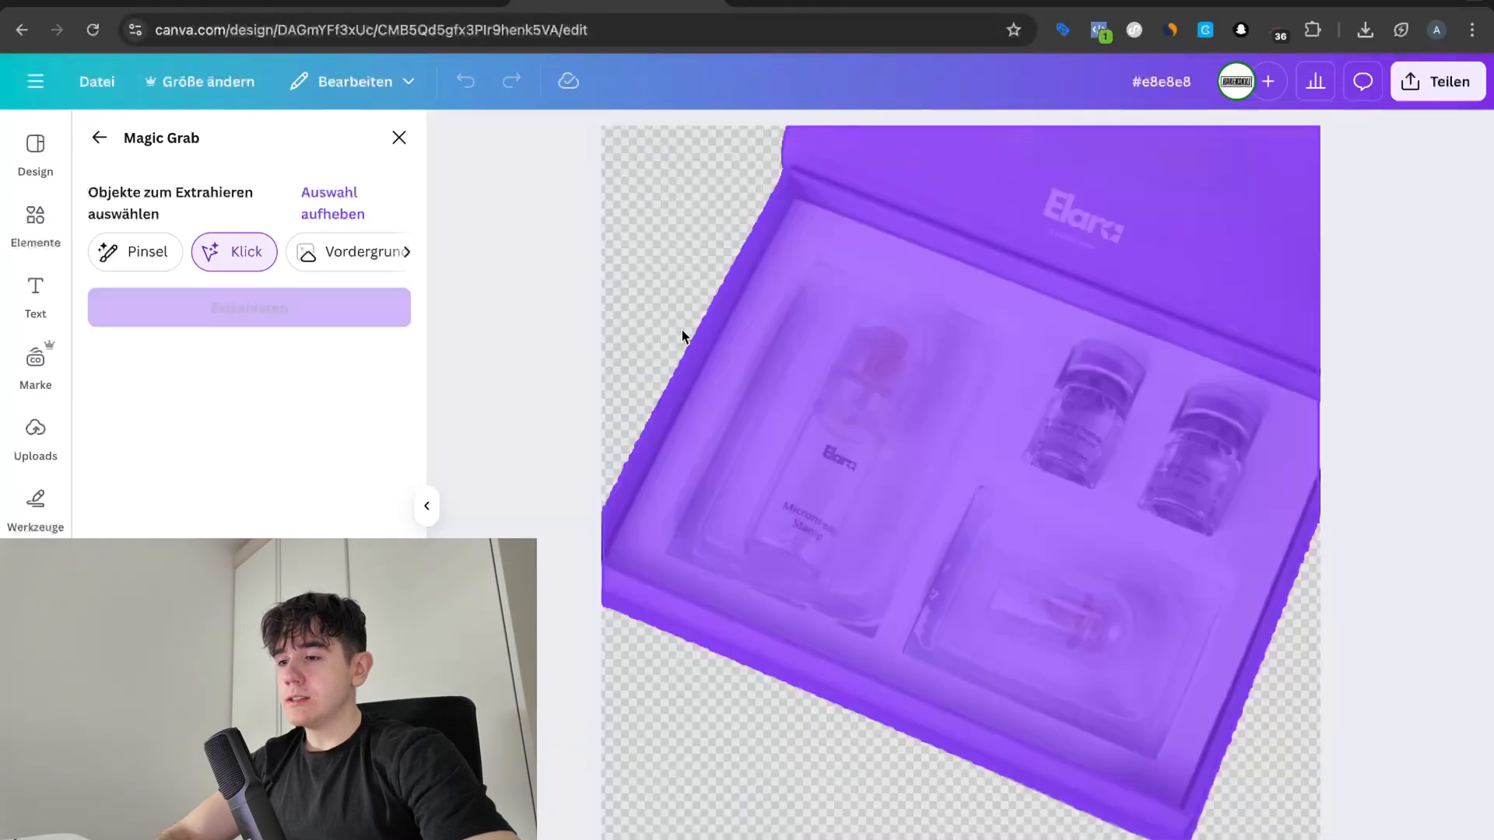
left_click(342, 210)
left_click(136, 251)
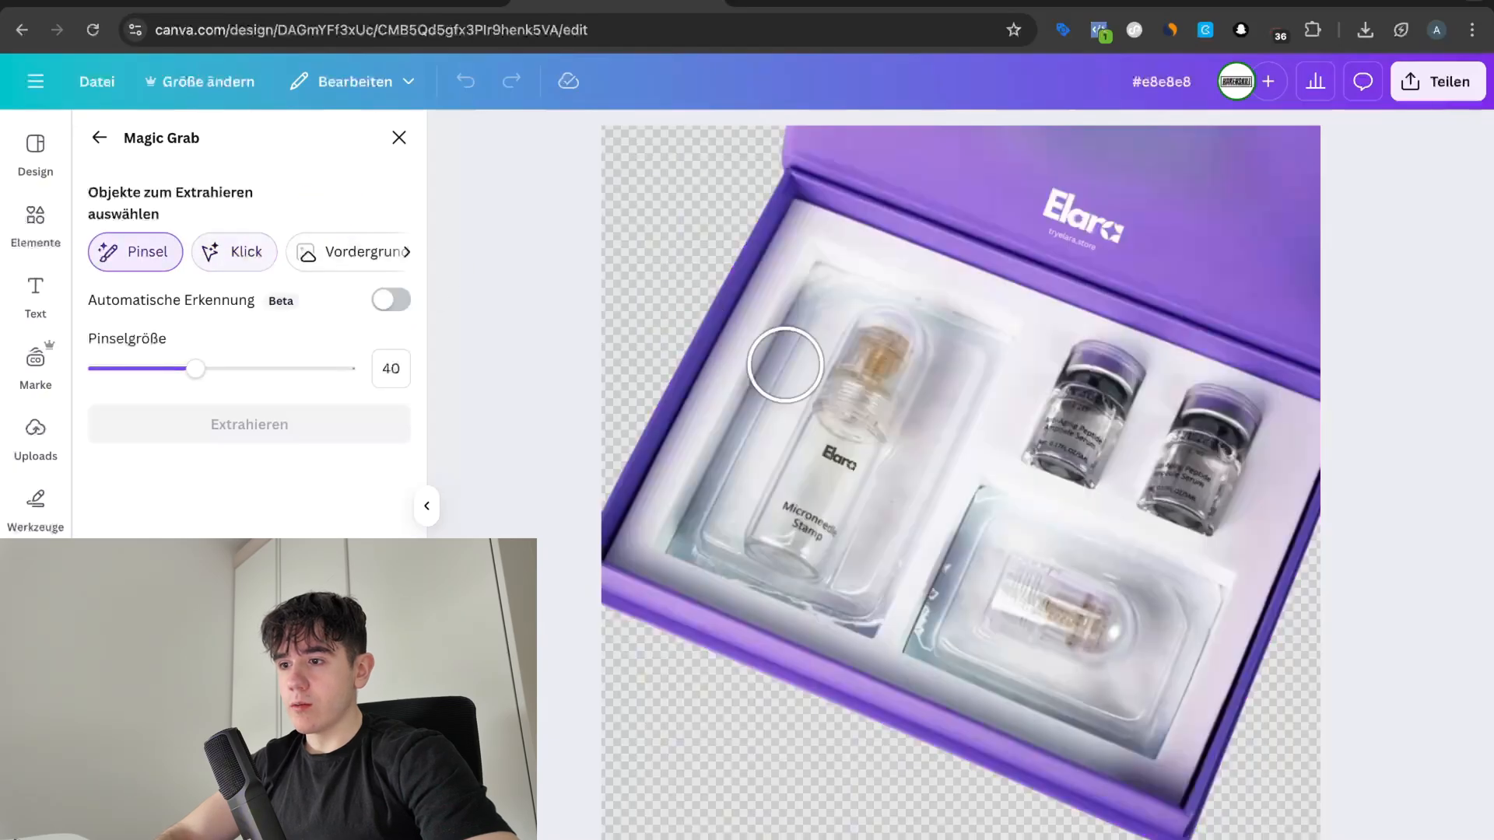
left_click_drag(897, 338, 797, 536)
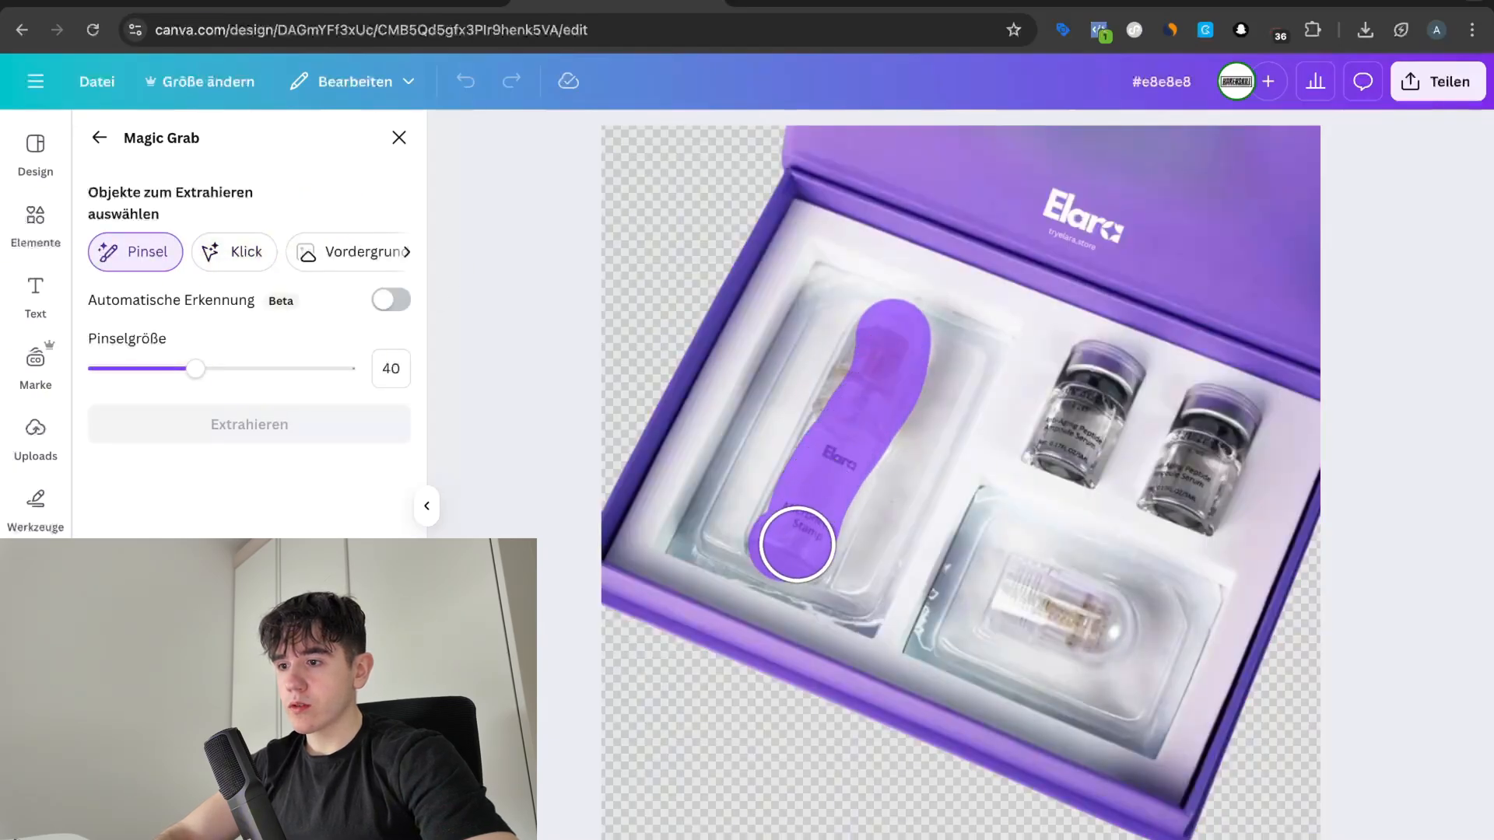
left_click_drag(860, 449, 872, 361)
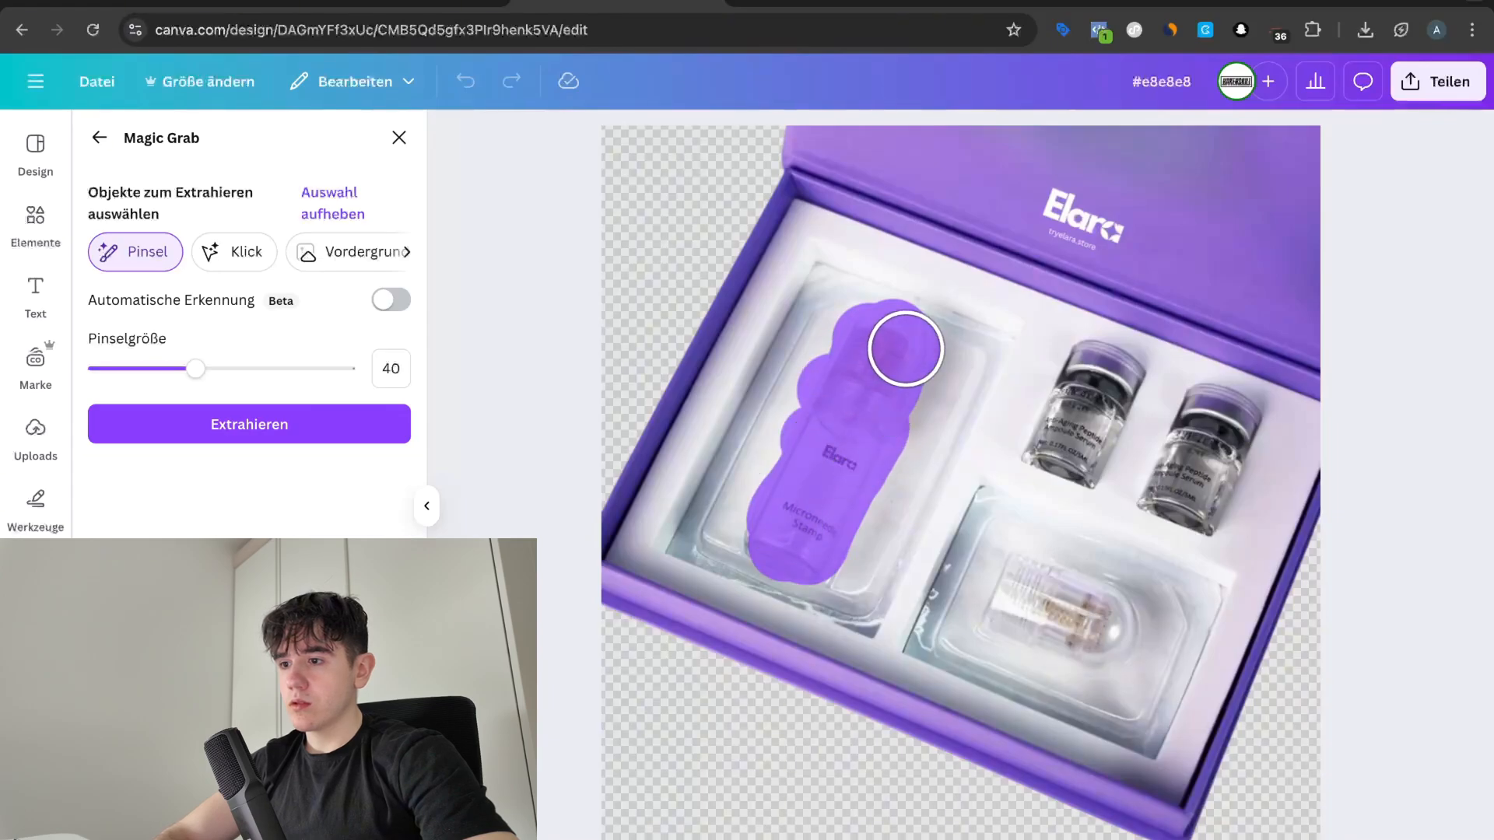
left_click(388, 426)
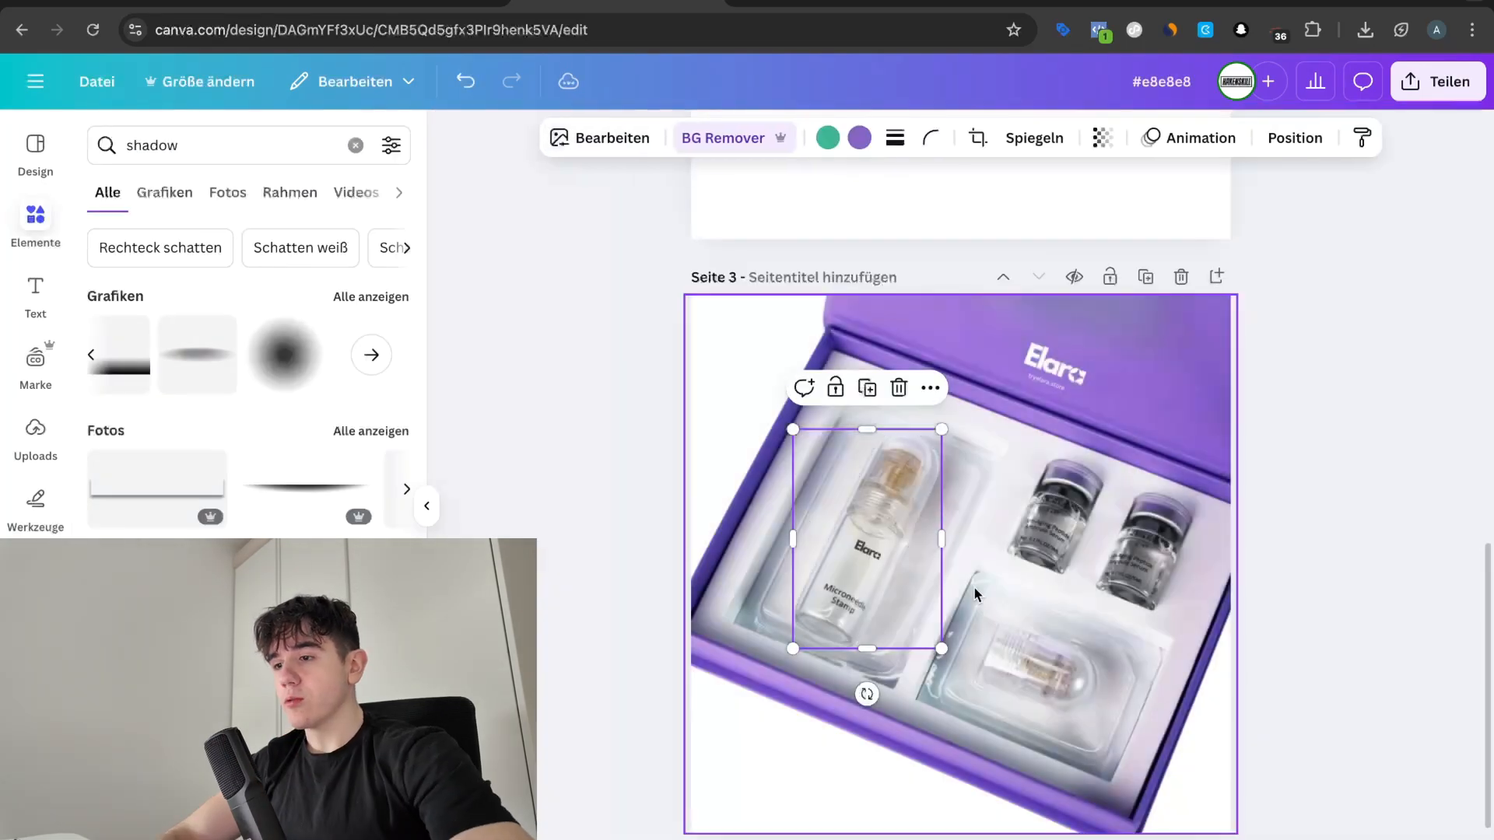
Step: Move the extracted bottle over the box's lower edge on page 3, rotate it clockwise, and nudge it slightly right
left_click_drag(895, 539, 891, 728)
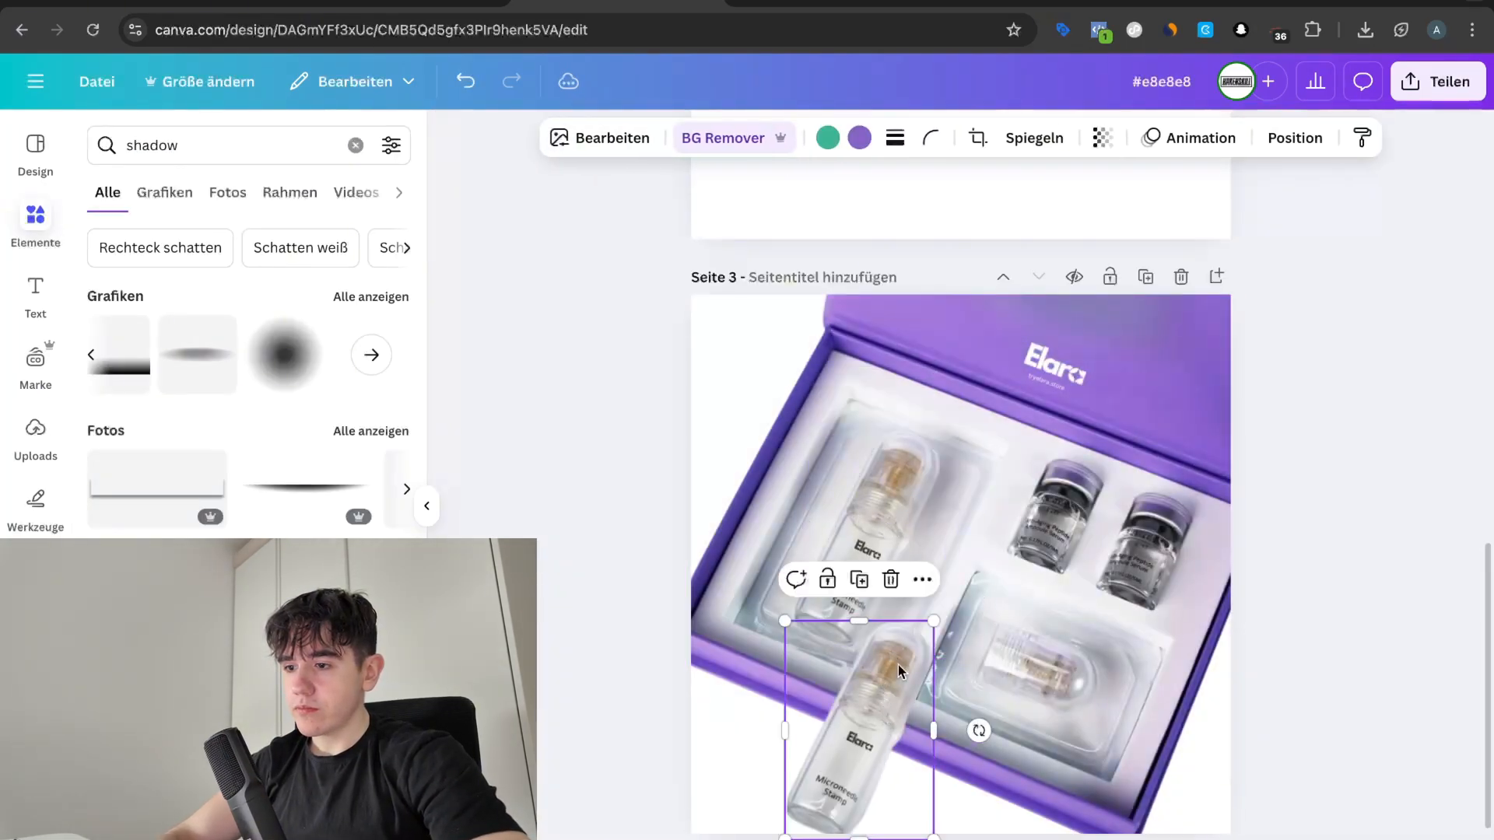
scroll(921, 693, "down", 2)
scroll(899, 729, "up", 3)
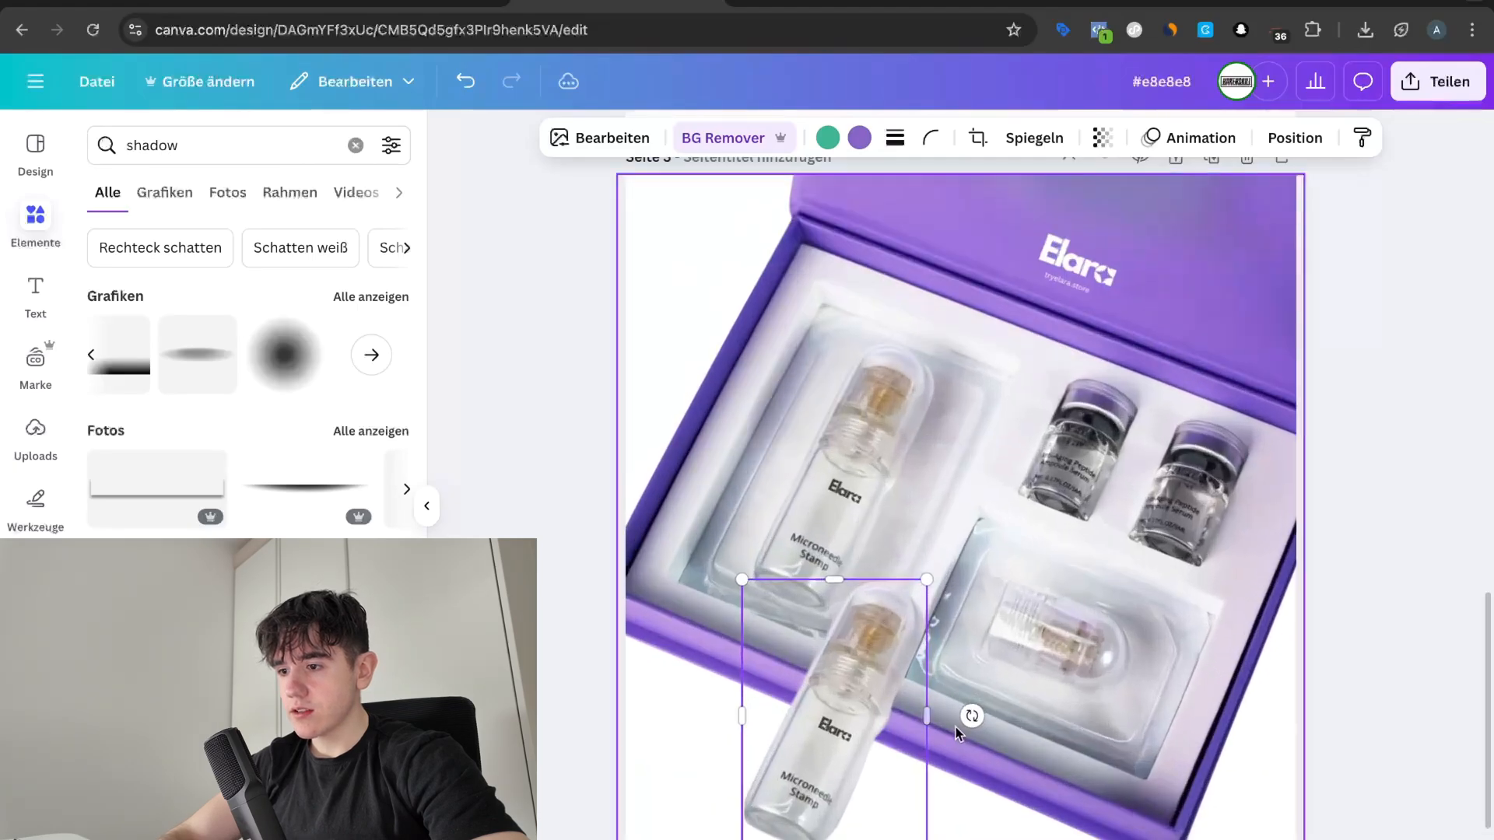
left_click_drag(972, 715, 935, 785)
left_click(1015, 778)
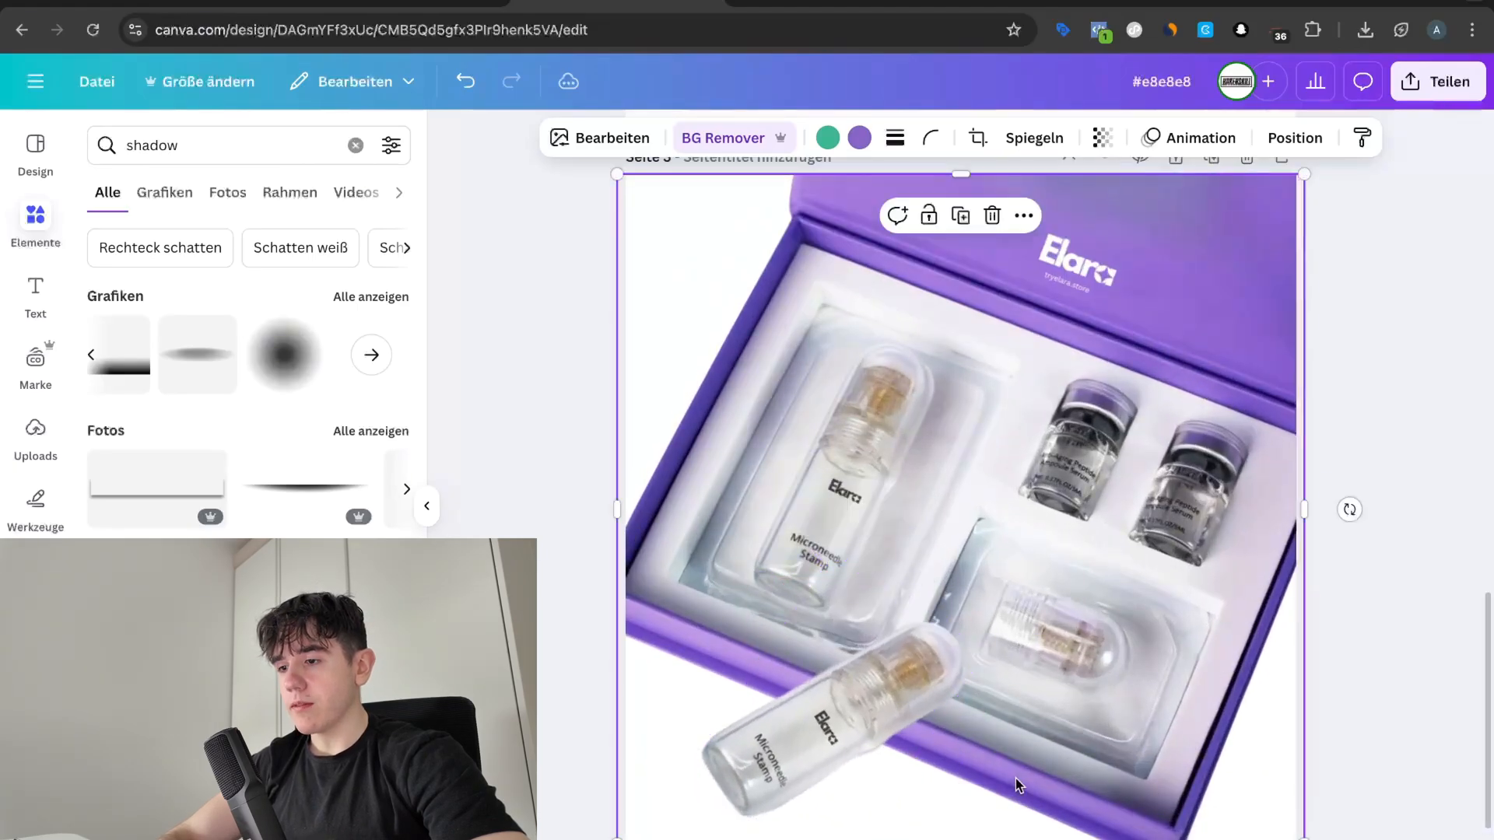
scroll(996, 763, "down", 2)
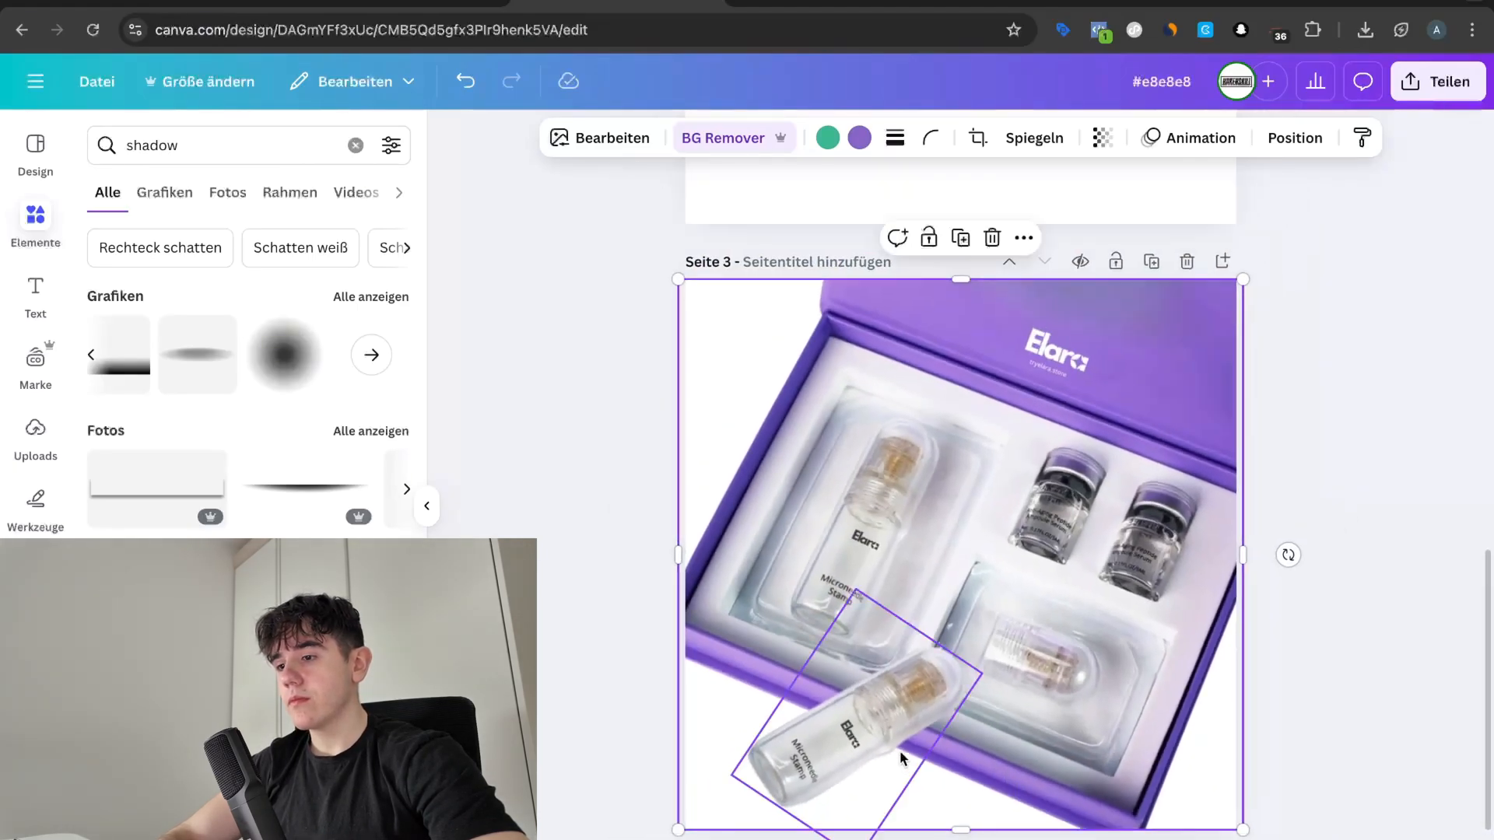
left_click_drag(900, 750, 912, 784)
key("ctrl+z")
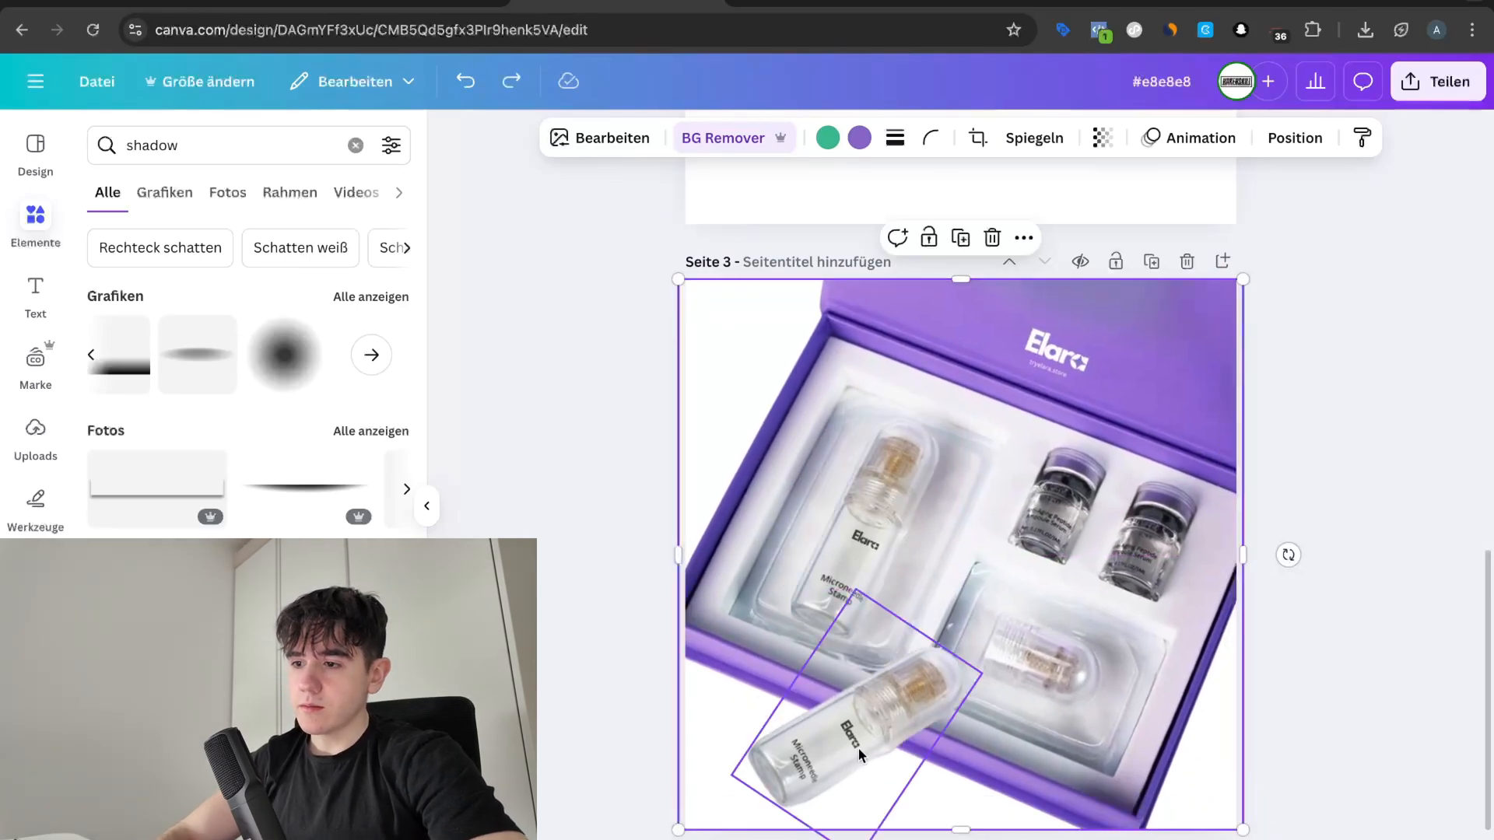
left_click(918, 727)
mouse_move(834, 761)
left_mouse_down()
mouse_move(857, 765)
mouse_move(844, 761)
left_mouse_up()
Step: Blur the whole purple box image on page 3 with an intensity of about 53
left_click(1027, 577)
left_click(639, 146)
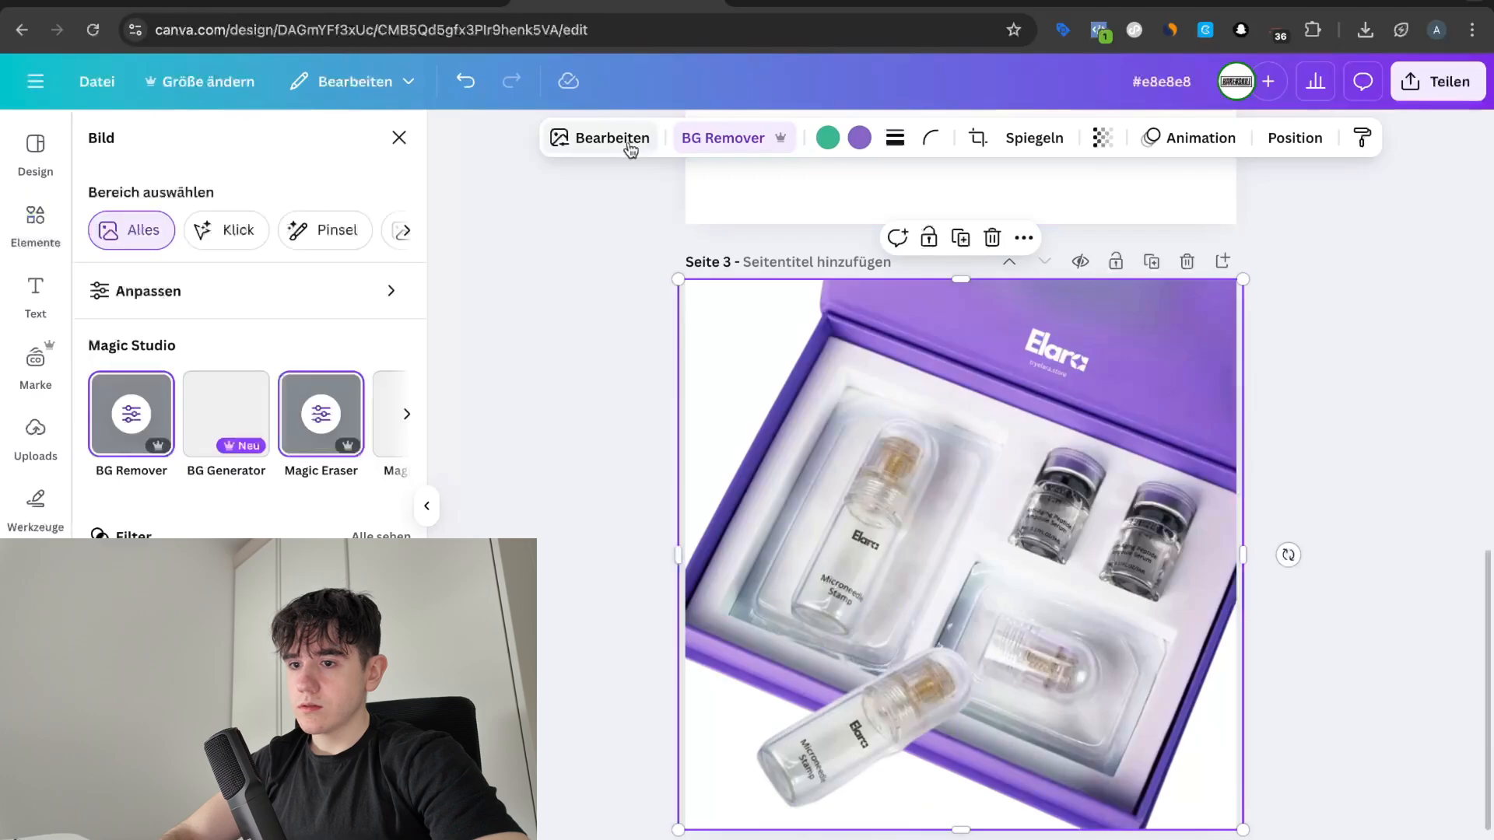
scroll(312, 567, "down", 2)
left_click(335, 611)
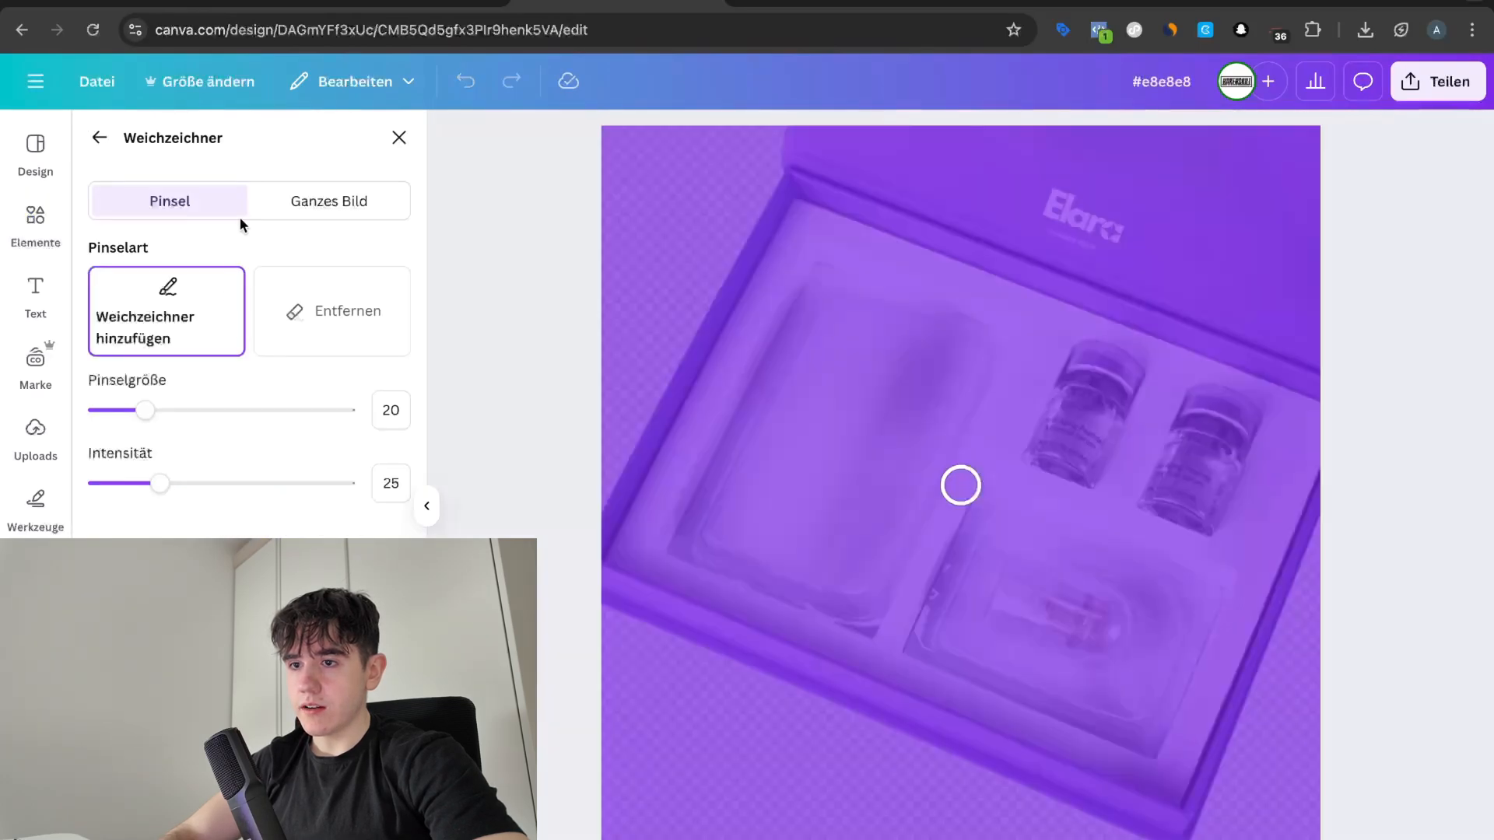
left_click(291, 220)
left_click(188, 216)
left_click(267, 205)
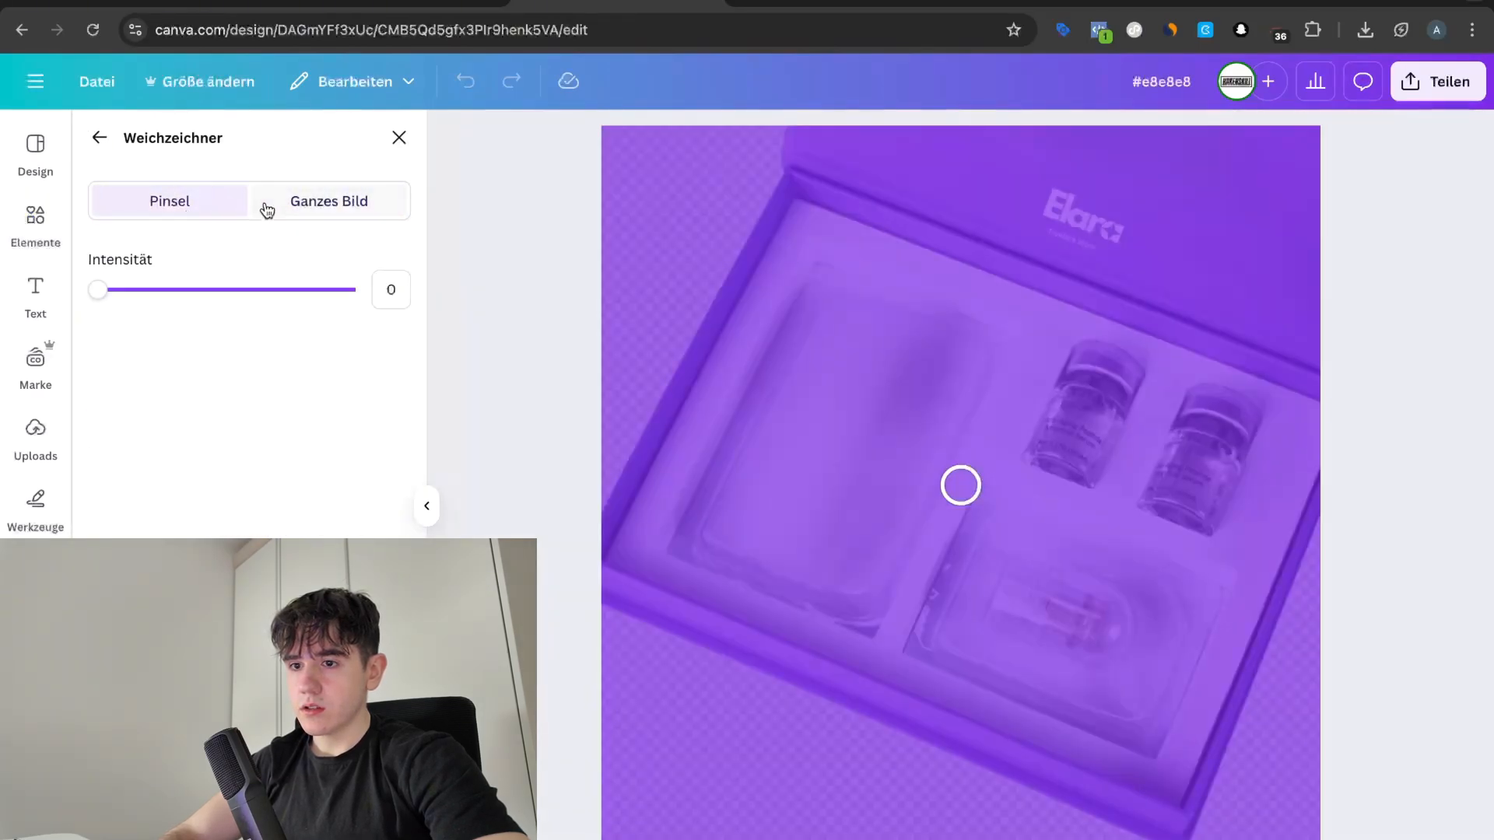
left_click_drag(177, 292, 245, 289)
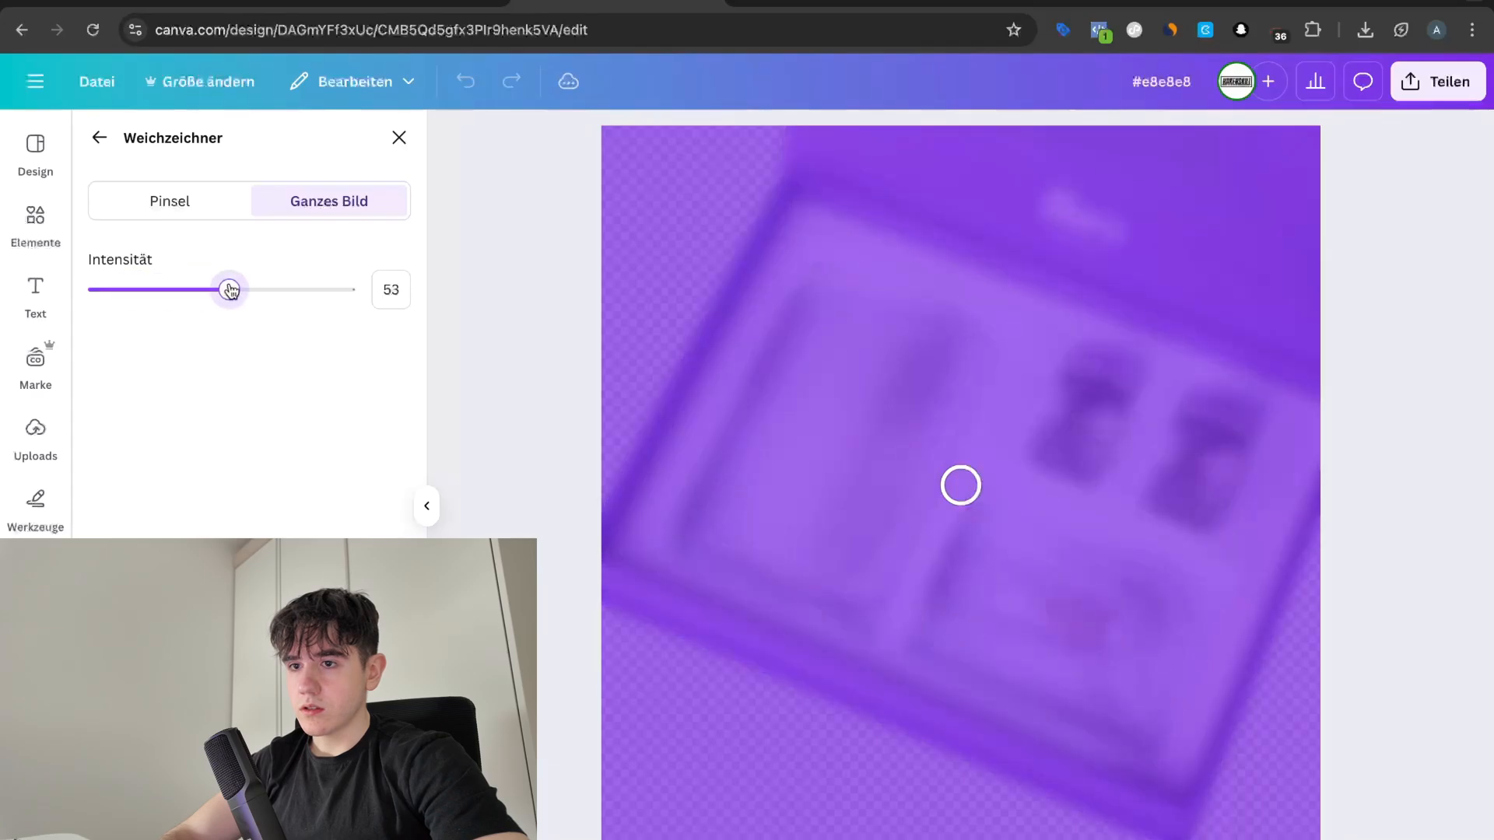
left_click(102, 138)
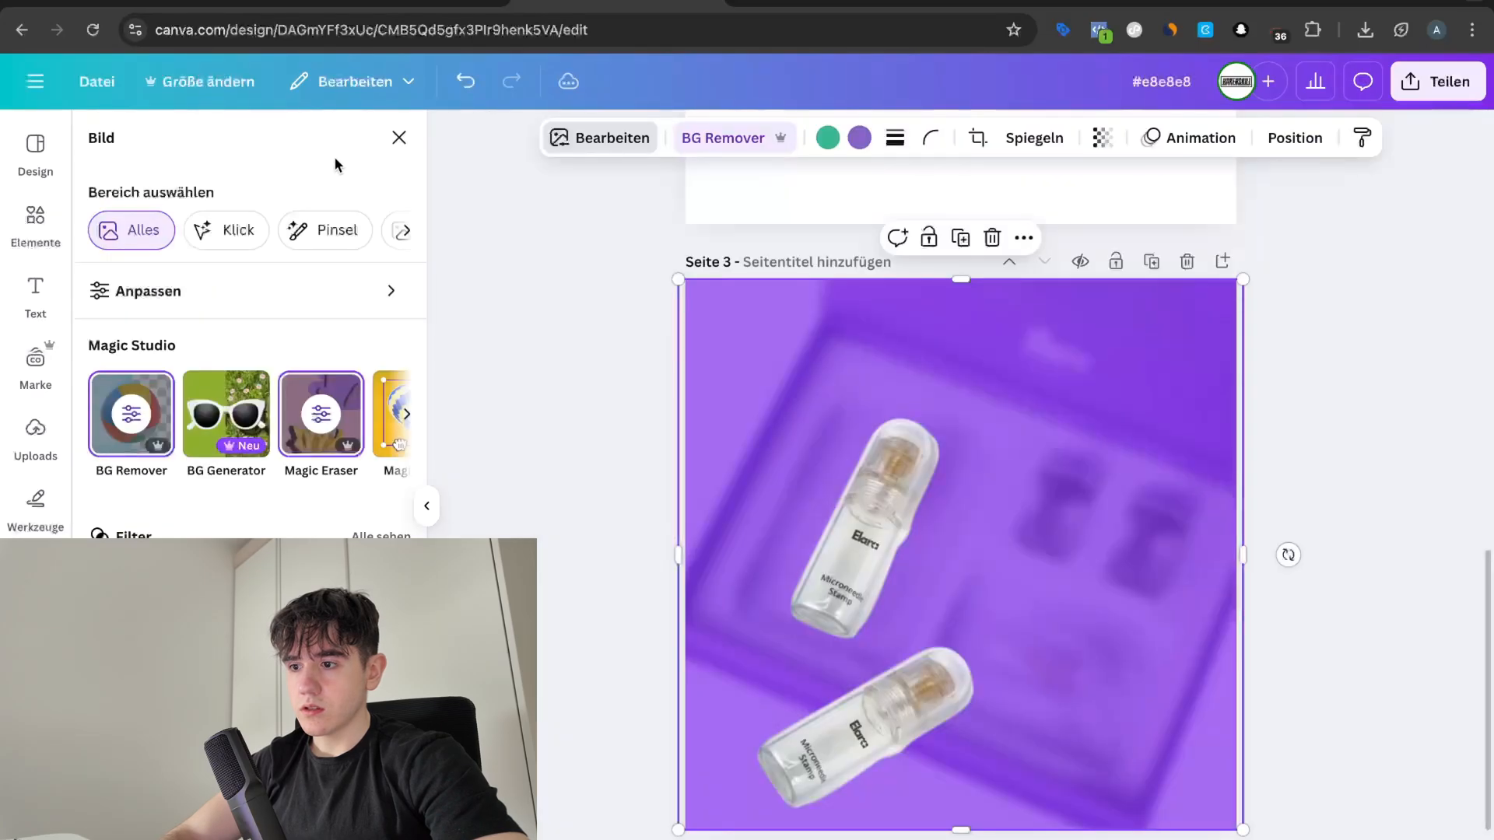
left_click(620, 405)
mouse_move(868, 693)
left_mouse_down()
mouse_move(848, 695)
mouse_move(870, 687)
left_mouse_up()
left_click(1302, 703)
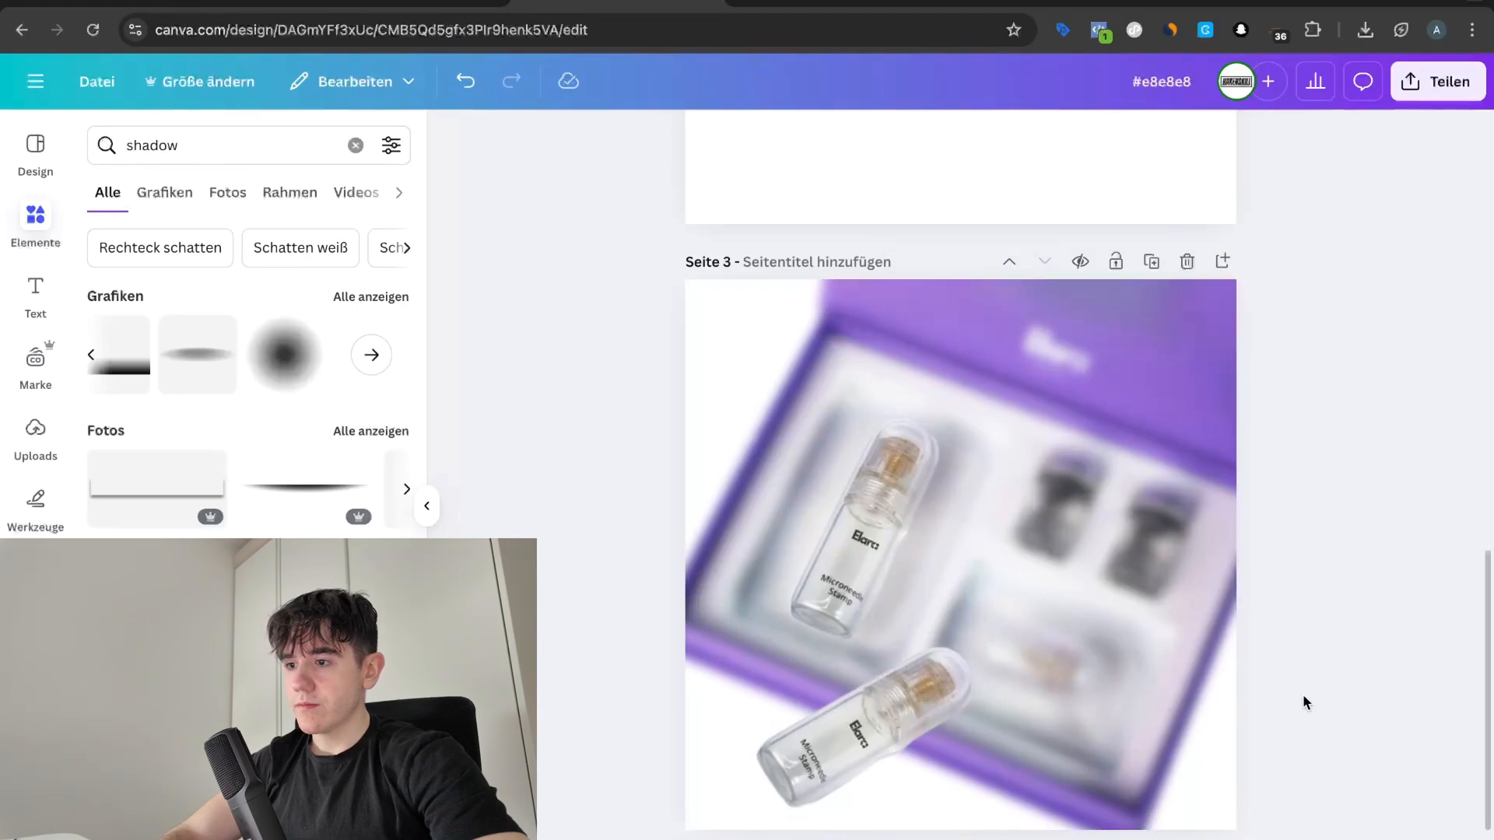
Step: Try moving the upper stamp bottle down towards the rotated bottle, and undo the move
left_click(867, 554)
left_click_drag(867, 553, 830, 641)
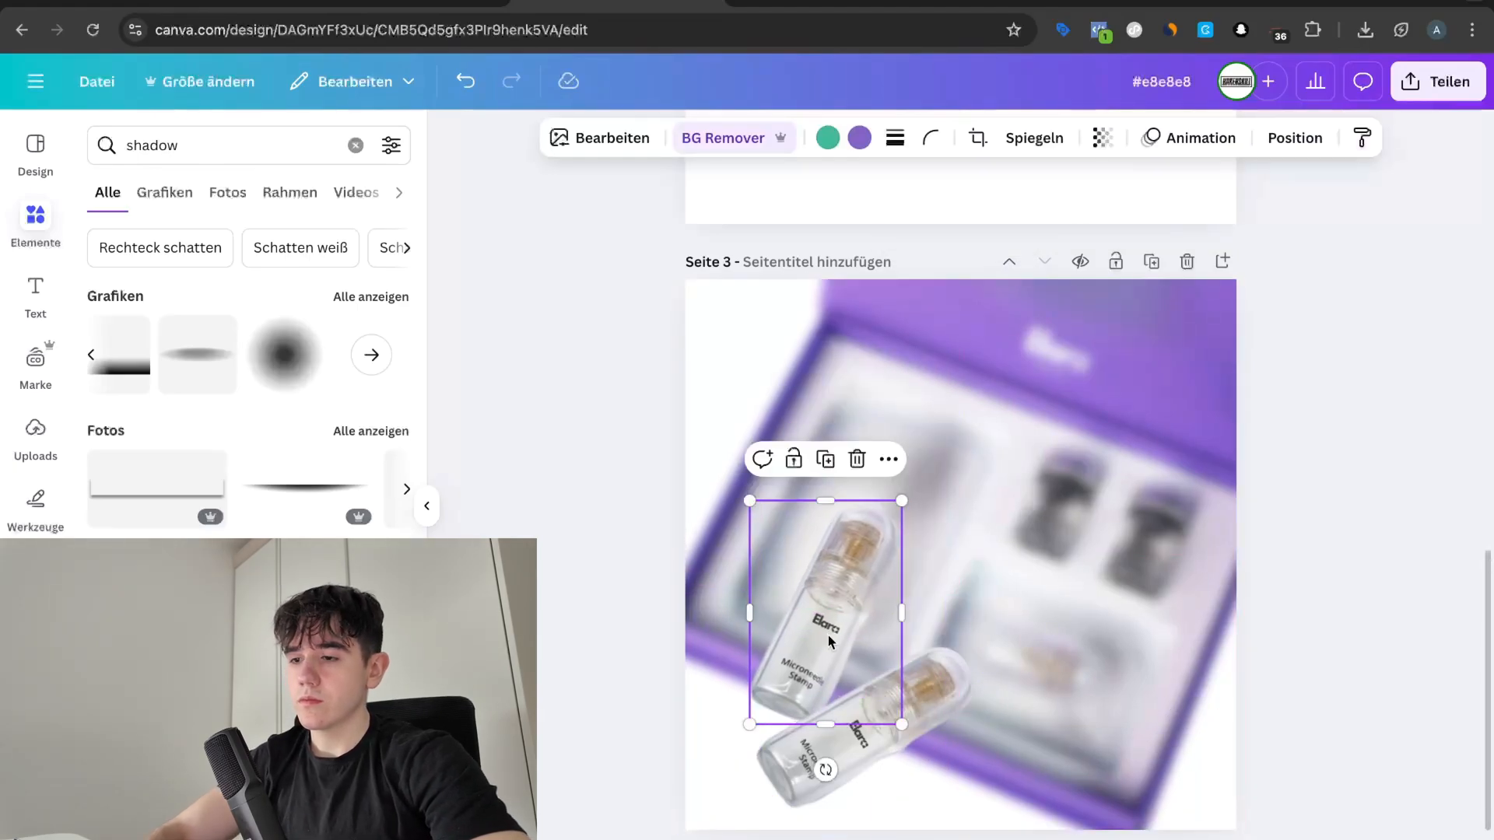
key("ctrl+z")
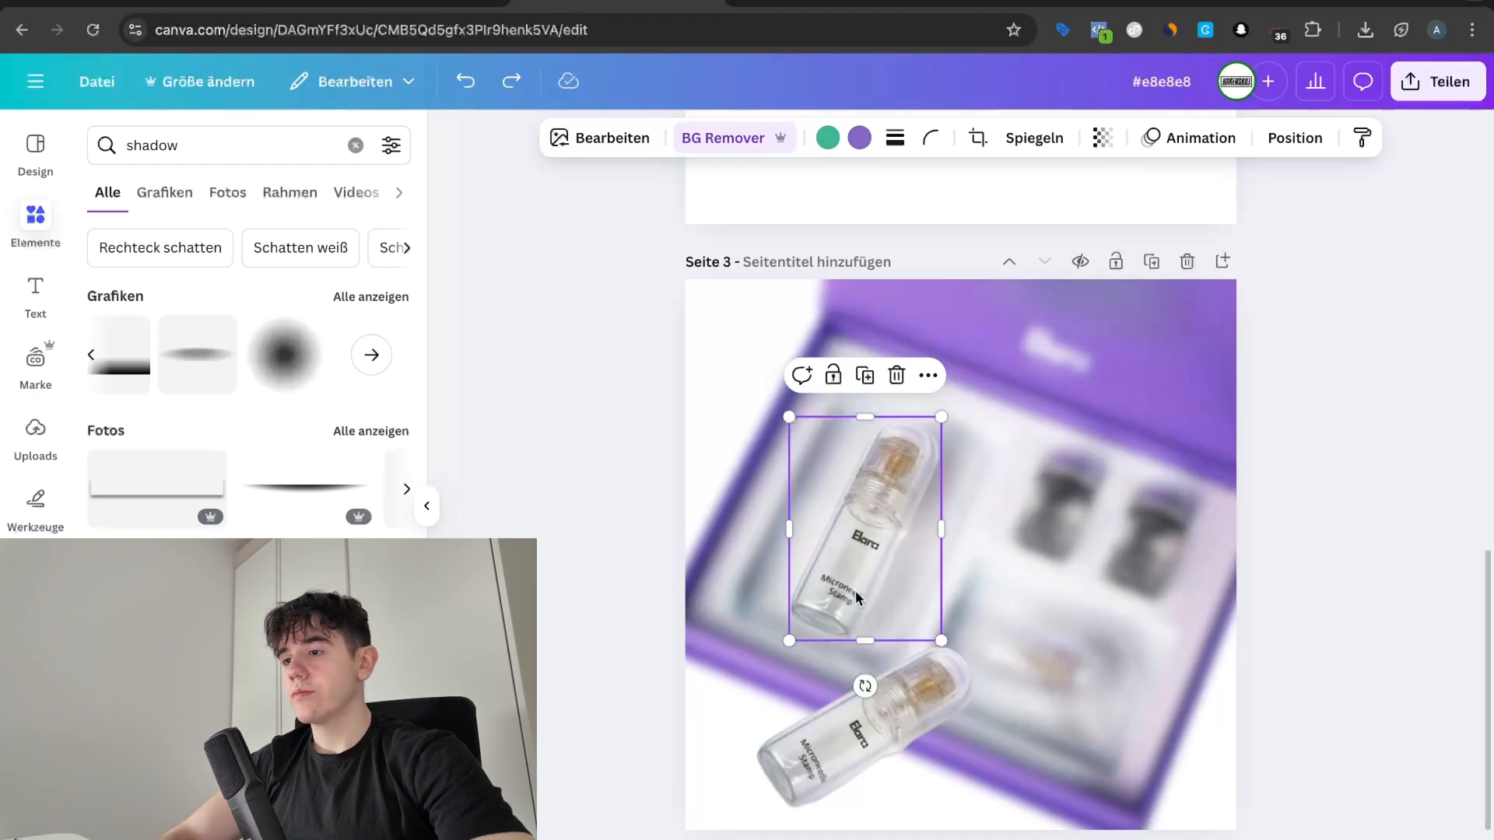
Step: Move the rotated stamp bottle from page 3 up onto the lower part of page 2
left_click(885, 735)
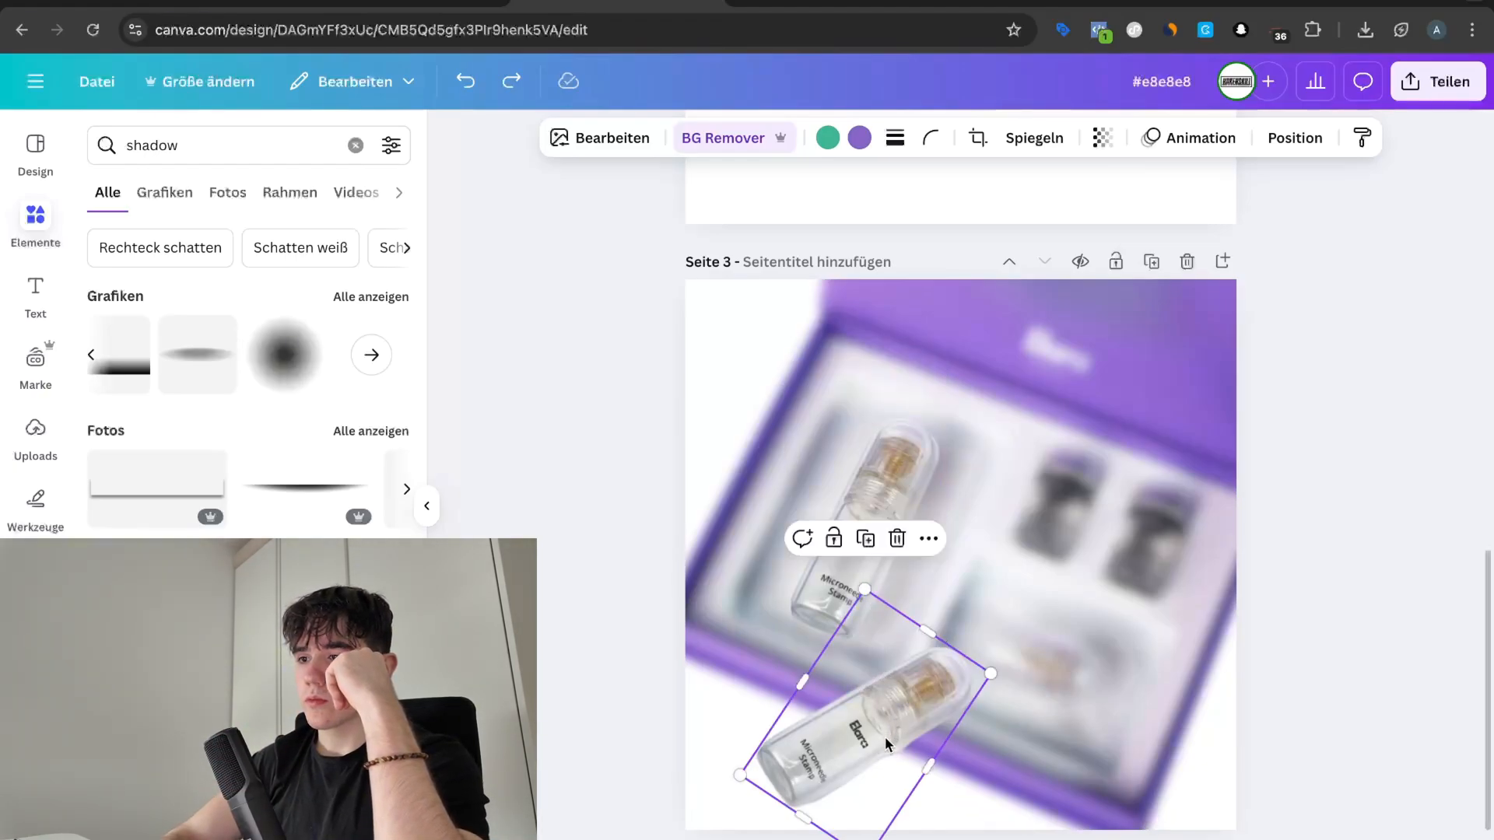
left_click_drag(885, 736, 951, 544)
scroll(953, 592, "up", 2)
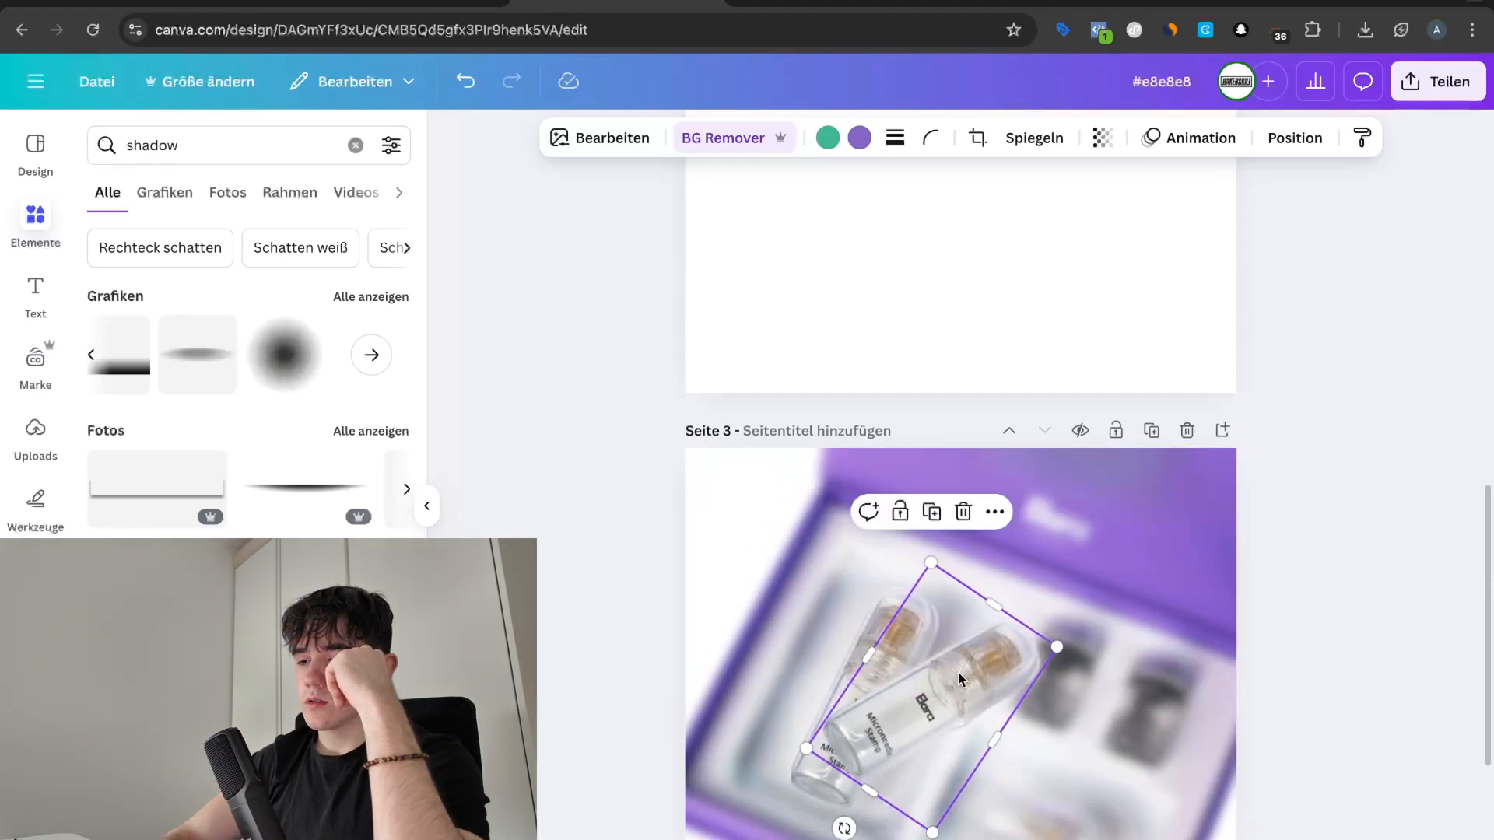
left_click_drag(958, 673, 957, 291)
scroll(957, 449, "down", 3)
Step: Reset the BG Remover and Magic Eraser edits on the blurred purple box image on page 3
left_click(957, 452)
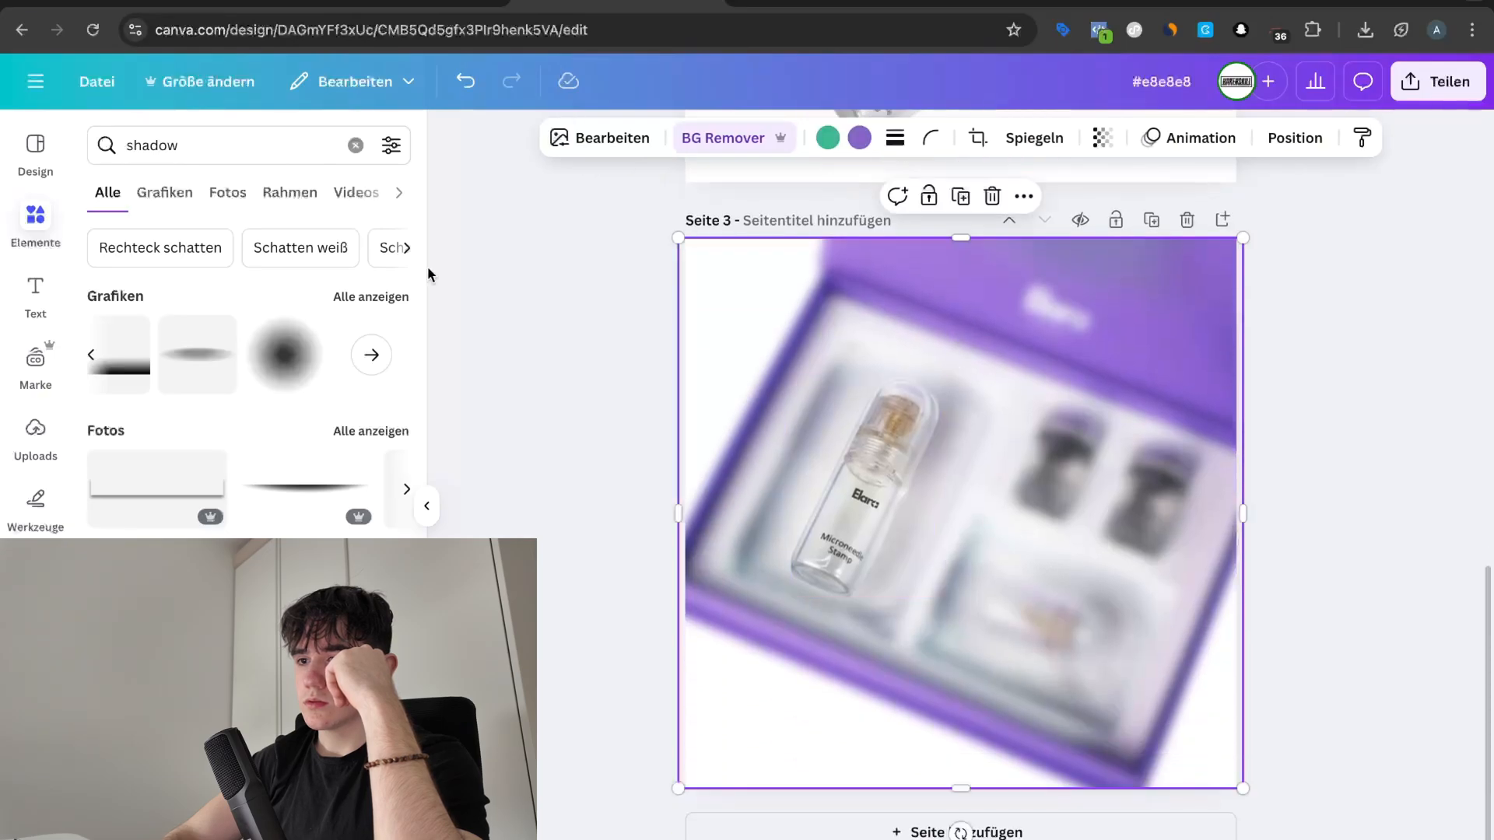
left_click(594, 141)
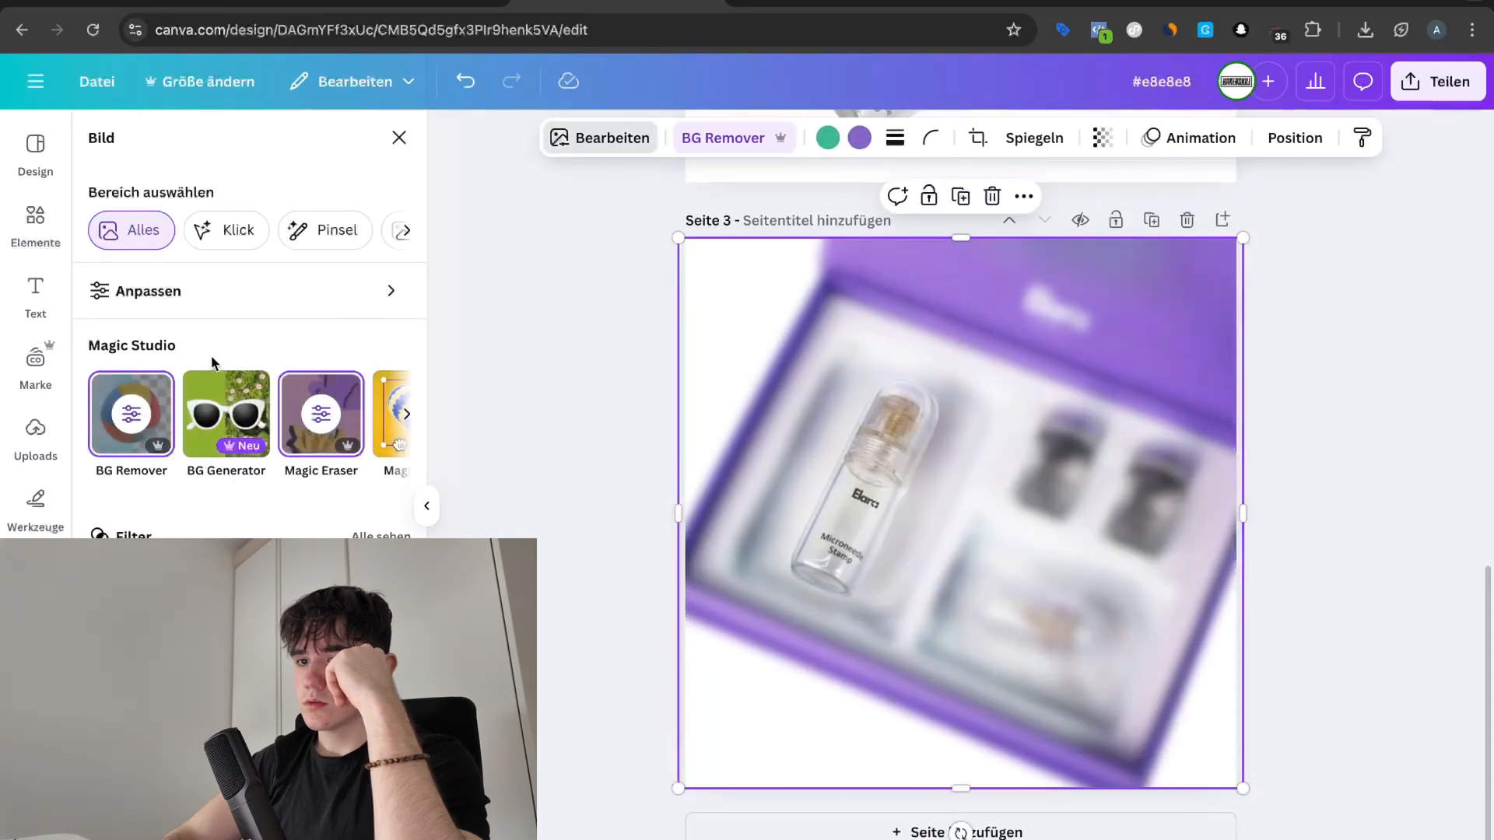
left_click(294, 401)
left_click(100, 140)
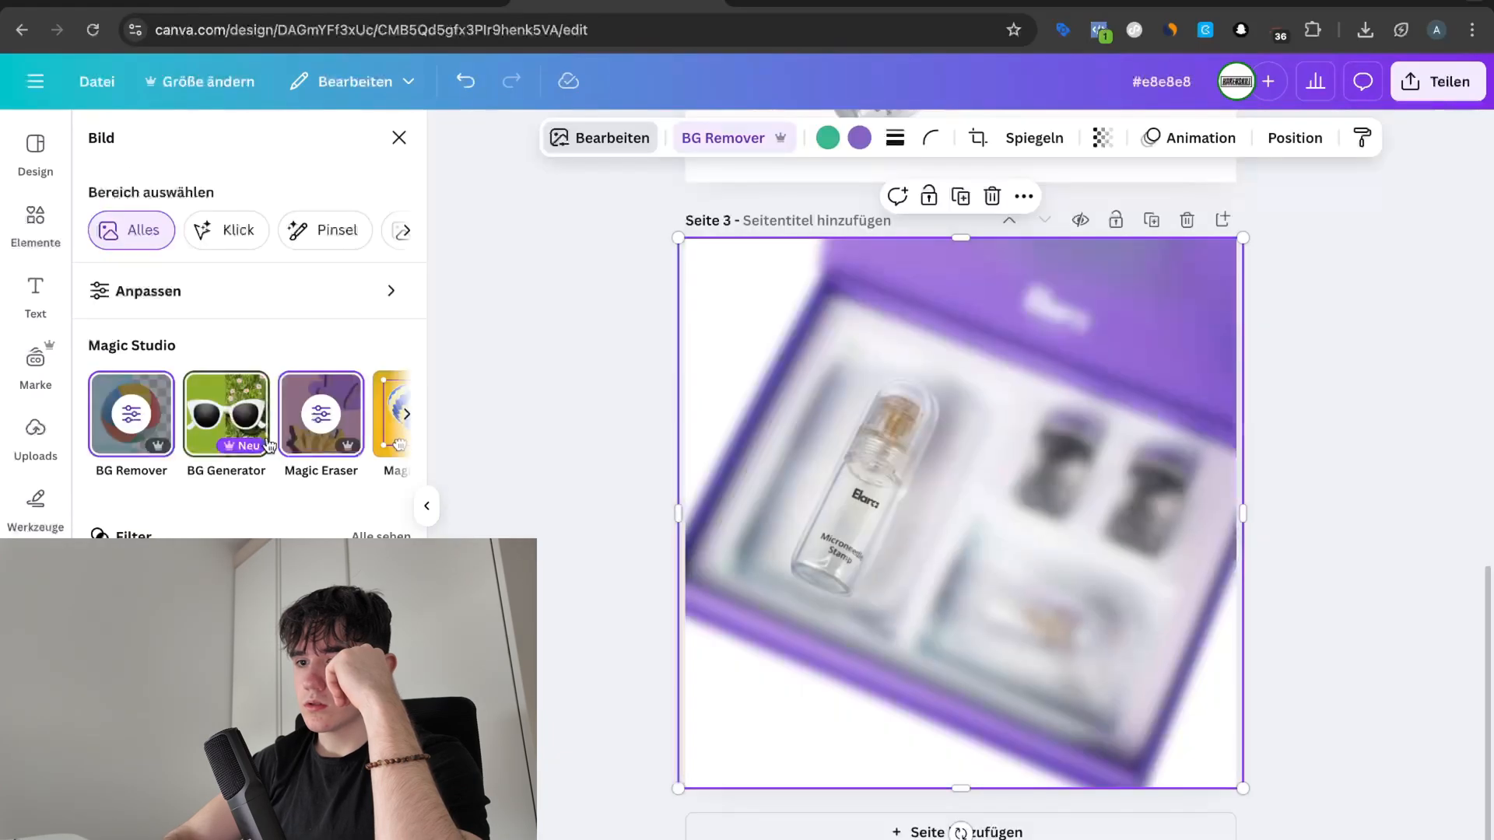
scroll(312, 420, "right", 2)
left_click(311, 424)
left_click(100, 145)
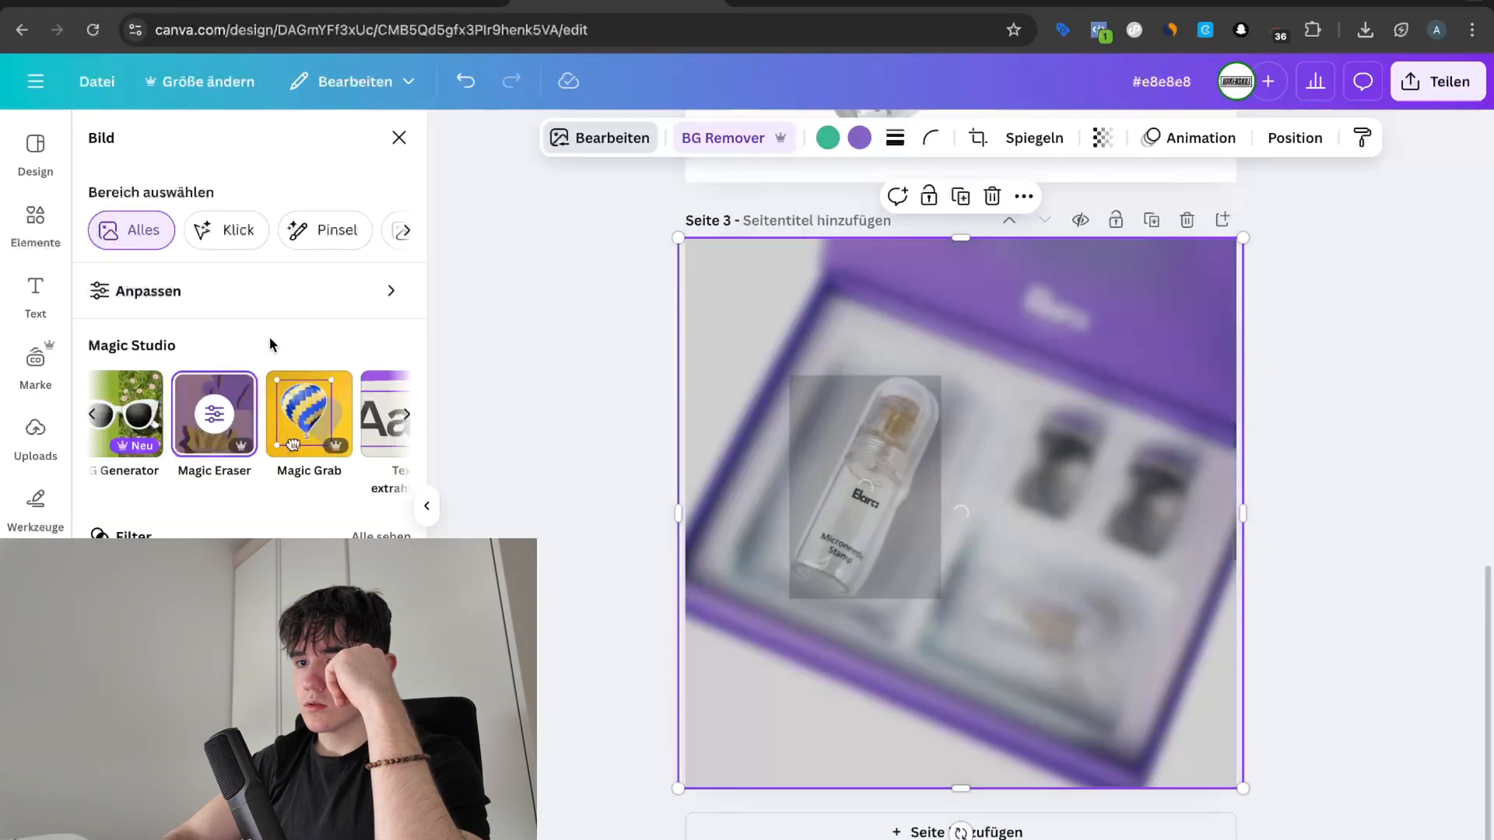
left_click(232, 385)
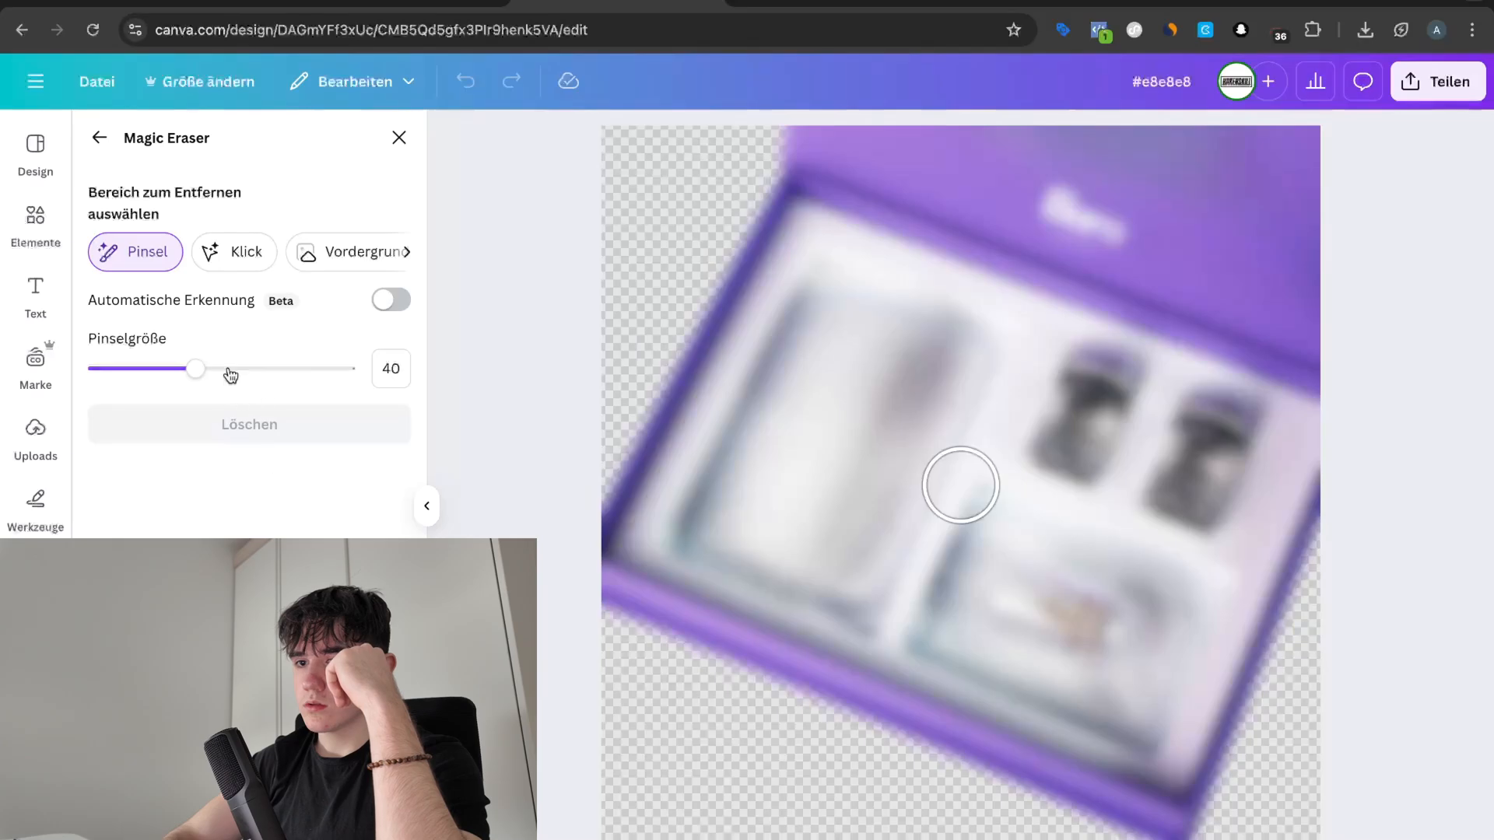
left_click(249, 801)
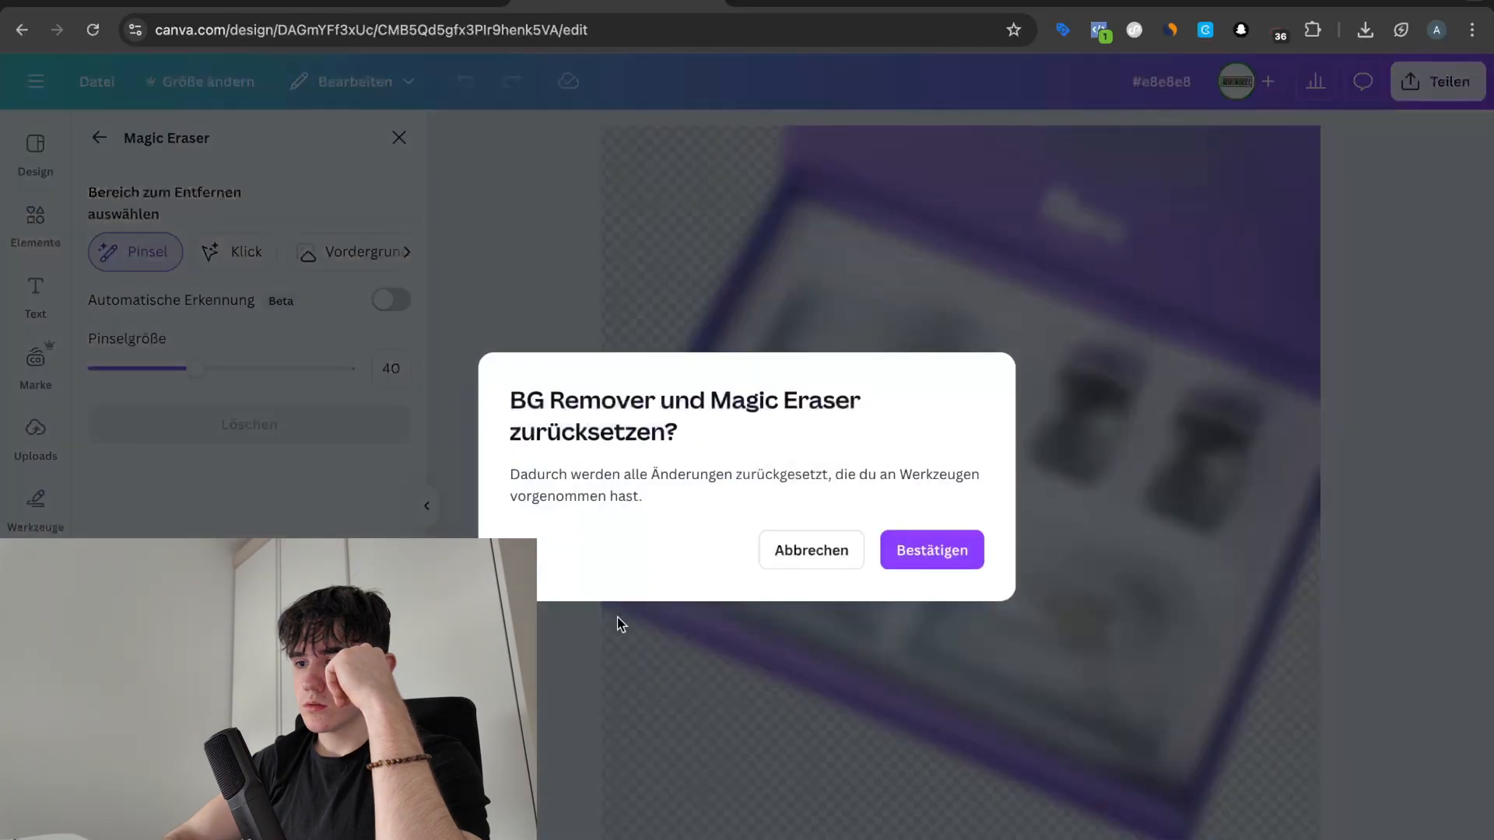
left_click(933, 552)
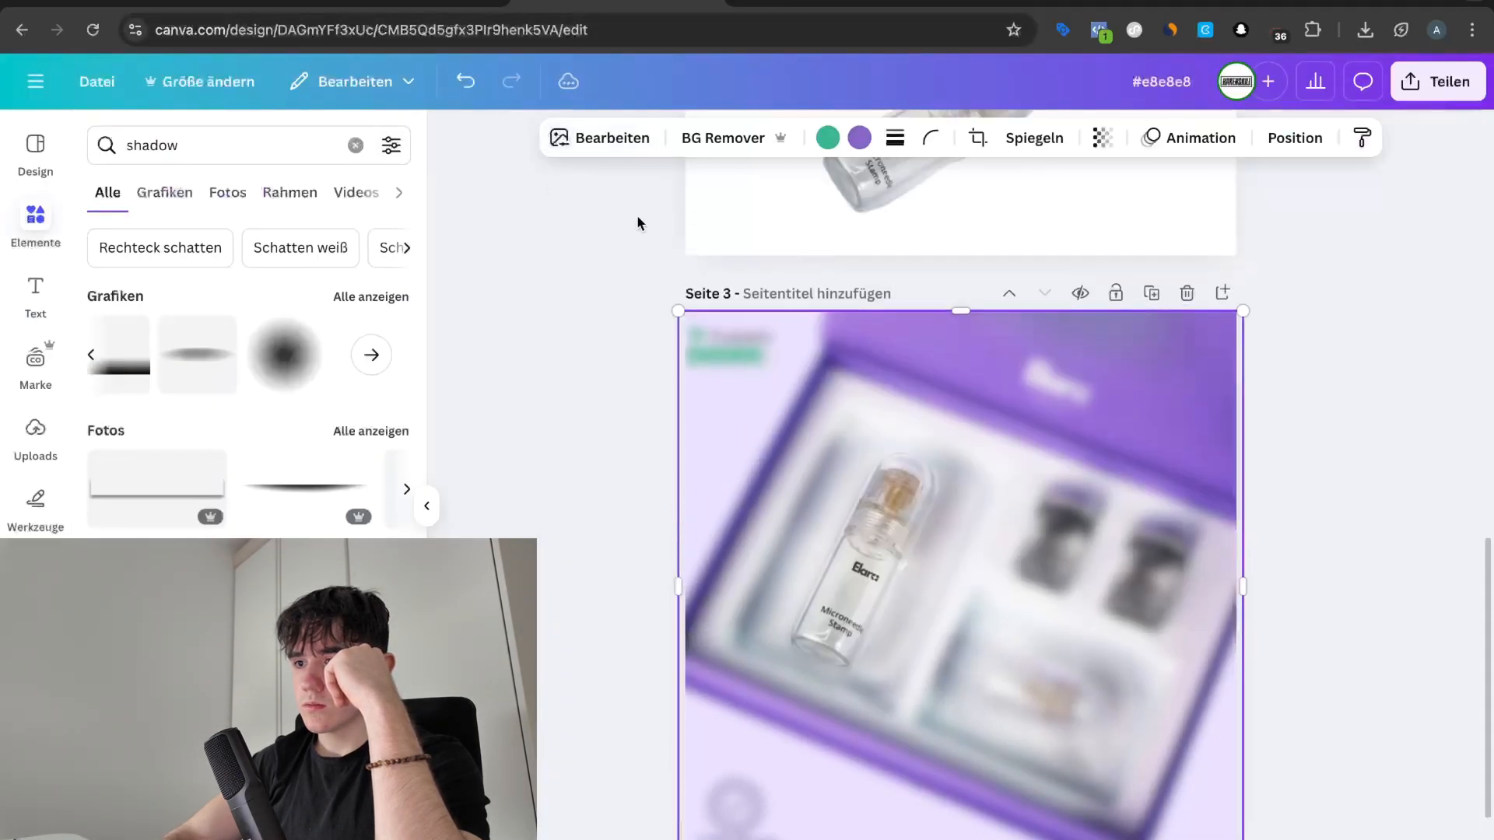
Step: Delete the sharp extracted stamp bottle from page 3 and remove the box image's background again
scroll(872, 467, "up", 3)
scroll(873, 467, "down", 3)
left_click(929, 568)
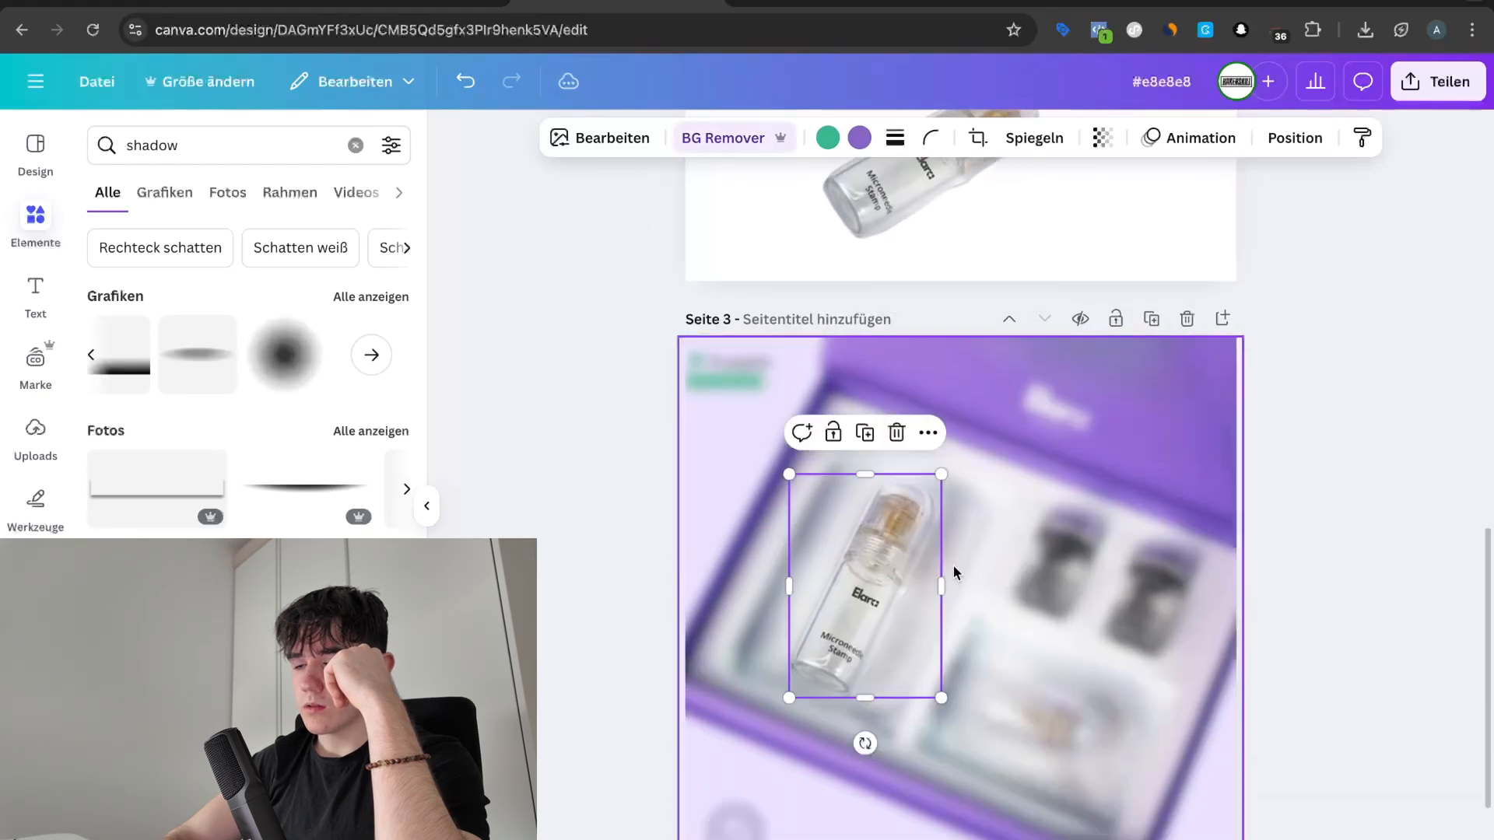
left_click(896, 557)
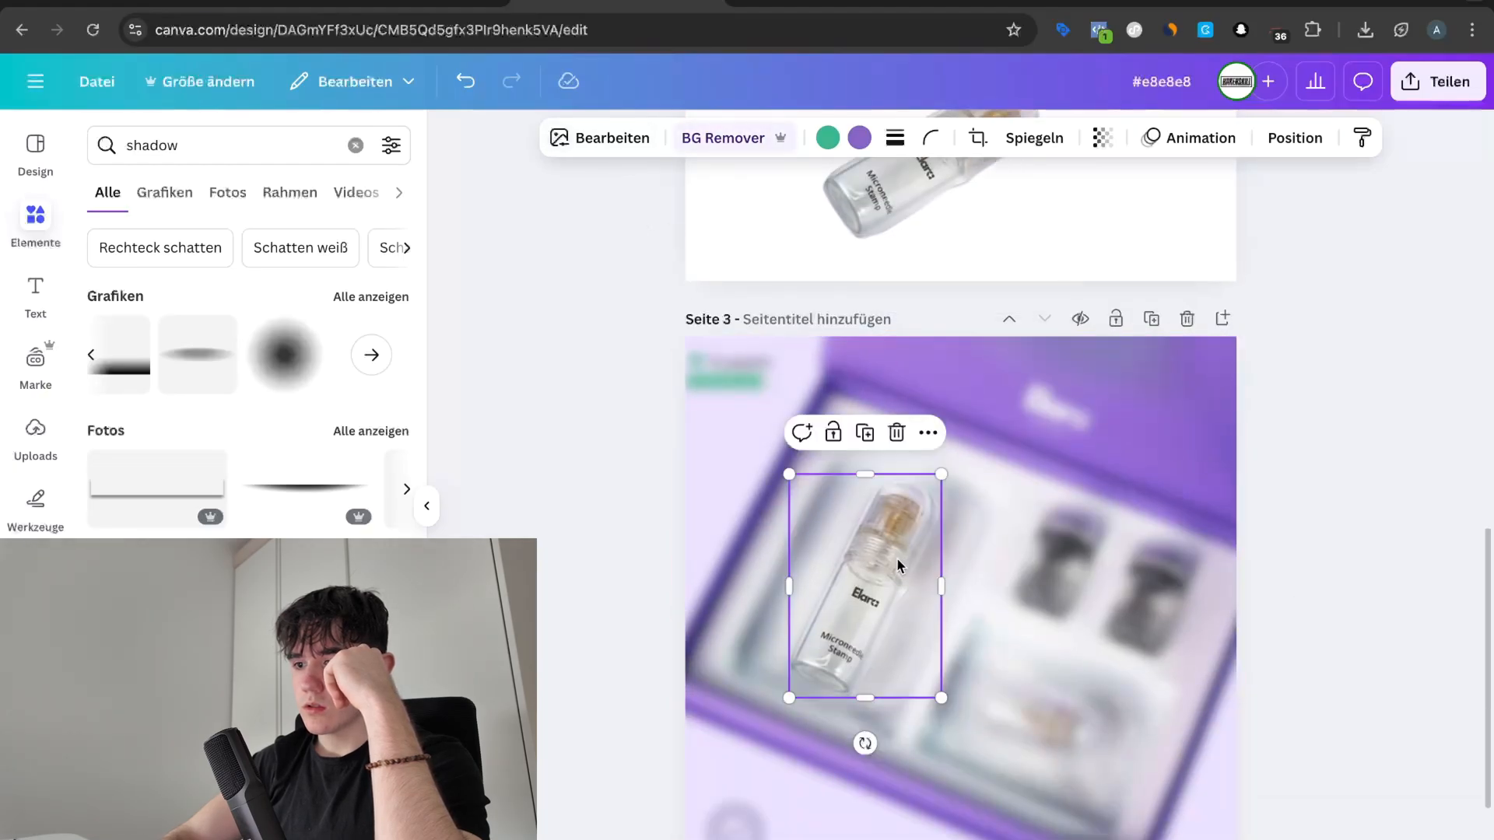
left_click_drag(896, 557, 800, 558)
key("Delete")
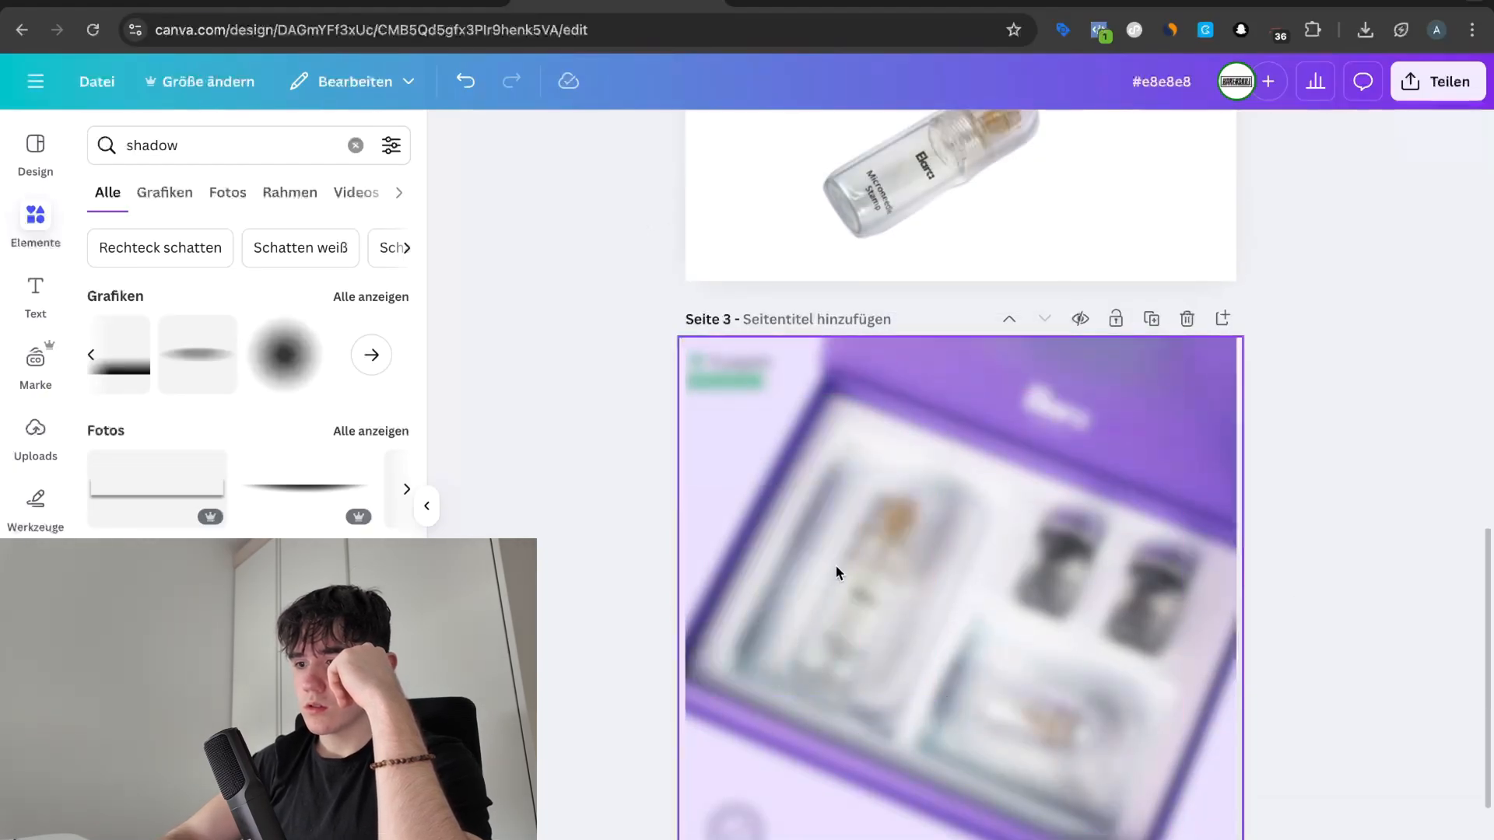
left_click(836, 570)
scroll(865, 610, "down", 2)
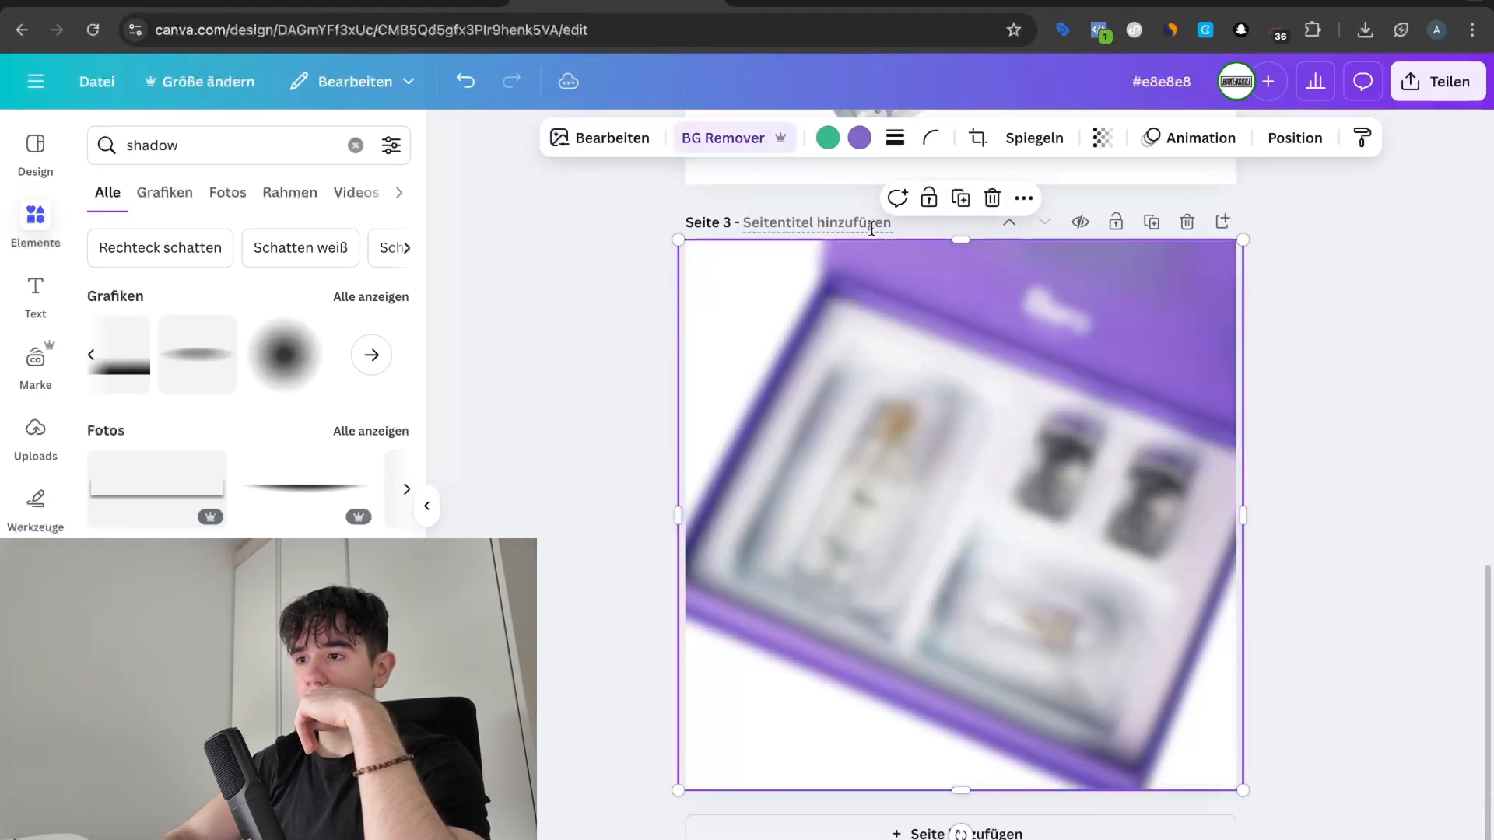
Step: Move the rotated stamp bottle from page 2 onto the lower edge of page 3 and turn it upright
scroll(871, 229, "up", 2)
scroll(884, 325, "down", 1)
left_click(878, 177)
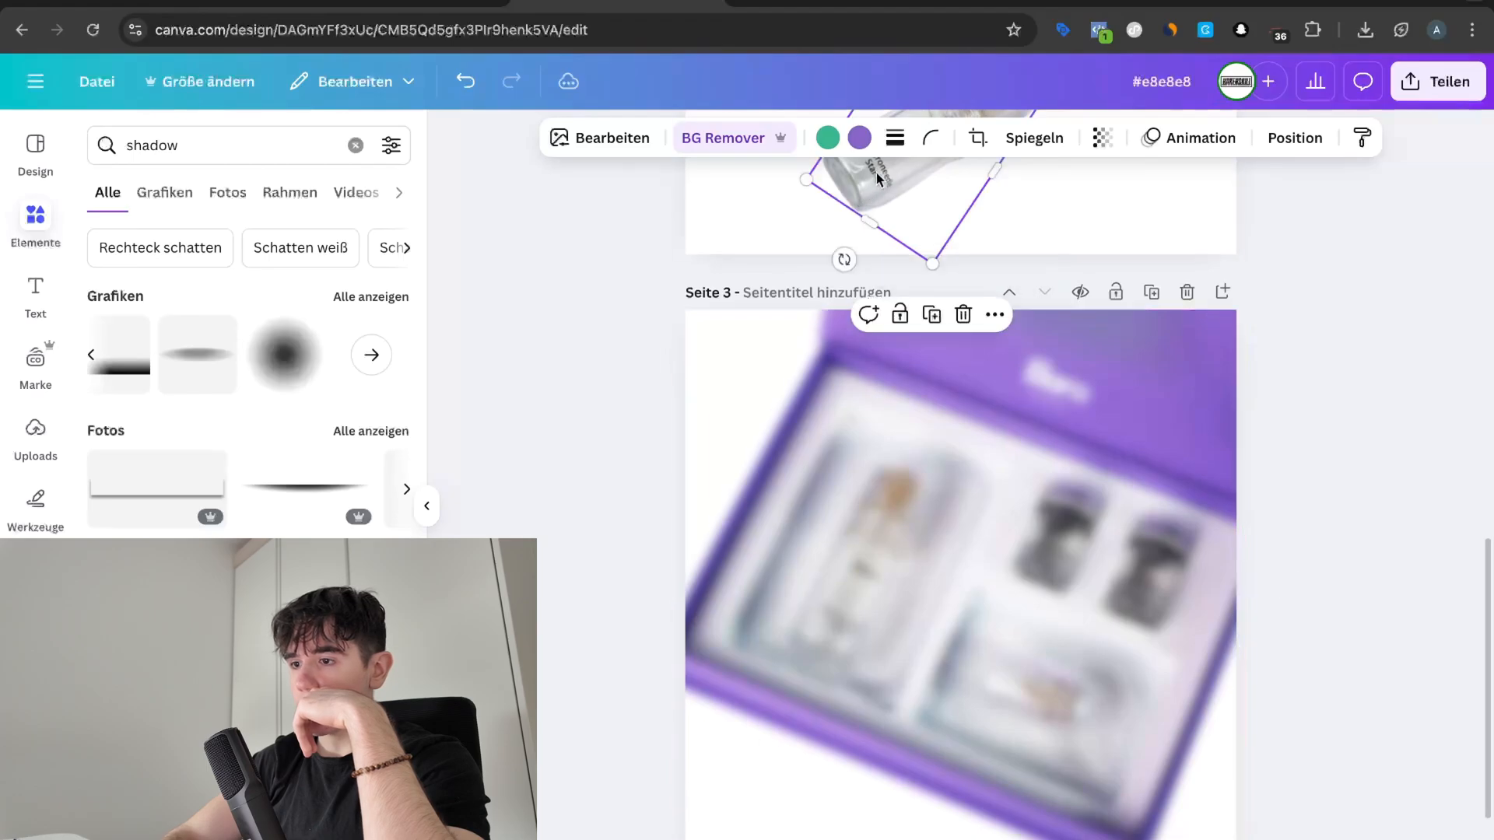
left_click_drag(877, 178, 856, 673)
scroll(863, 653, "down", 1)
left_click_drag(915, 546, 840, 717)
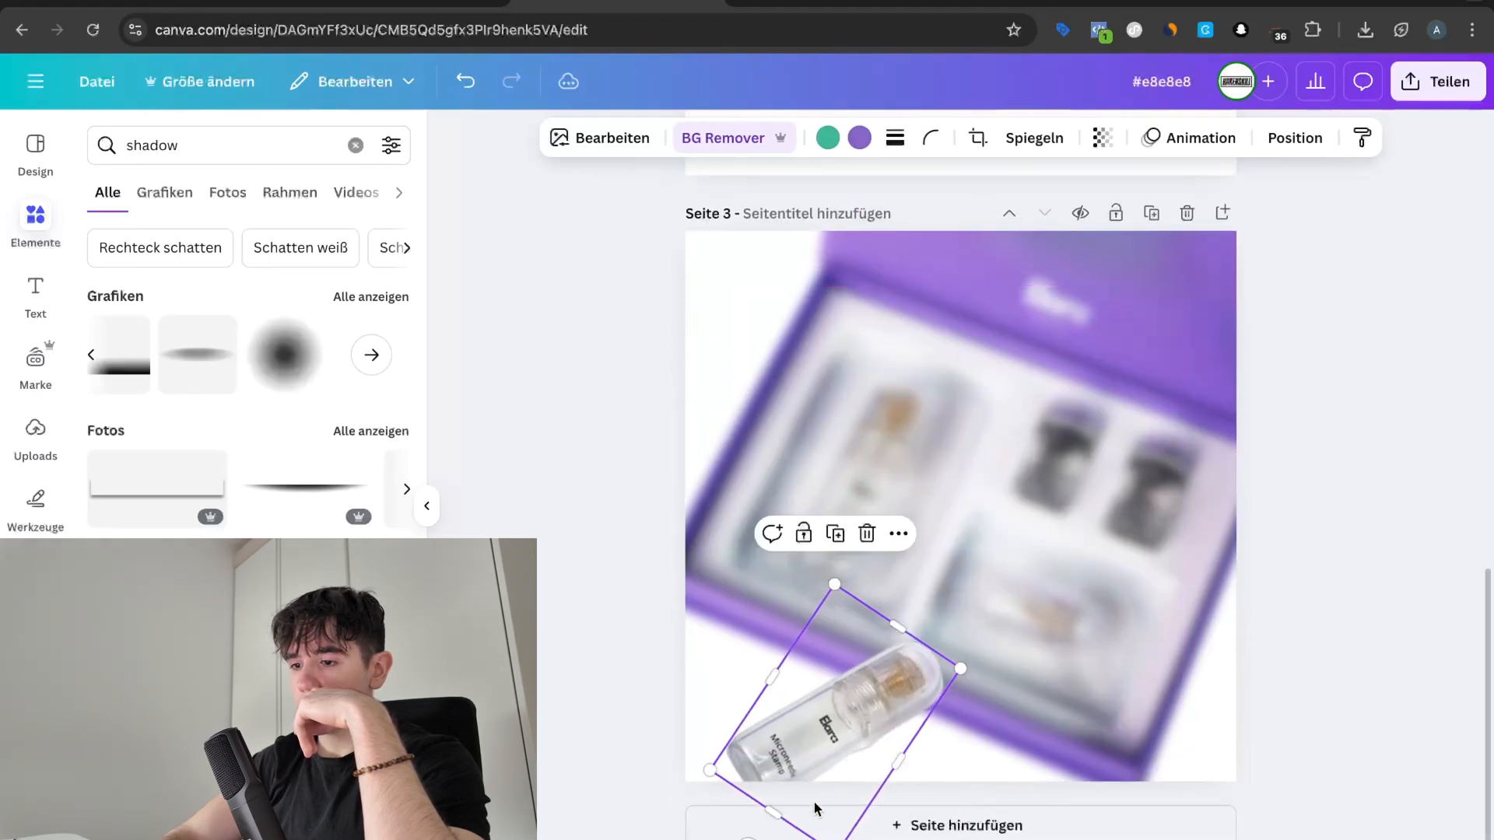
left_click_drag(749, 838, 906, 839)
left_click_drag(843, 735, 837, 703)
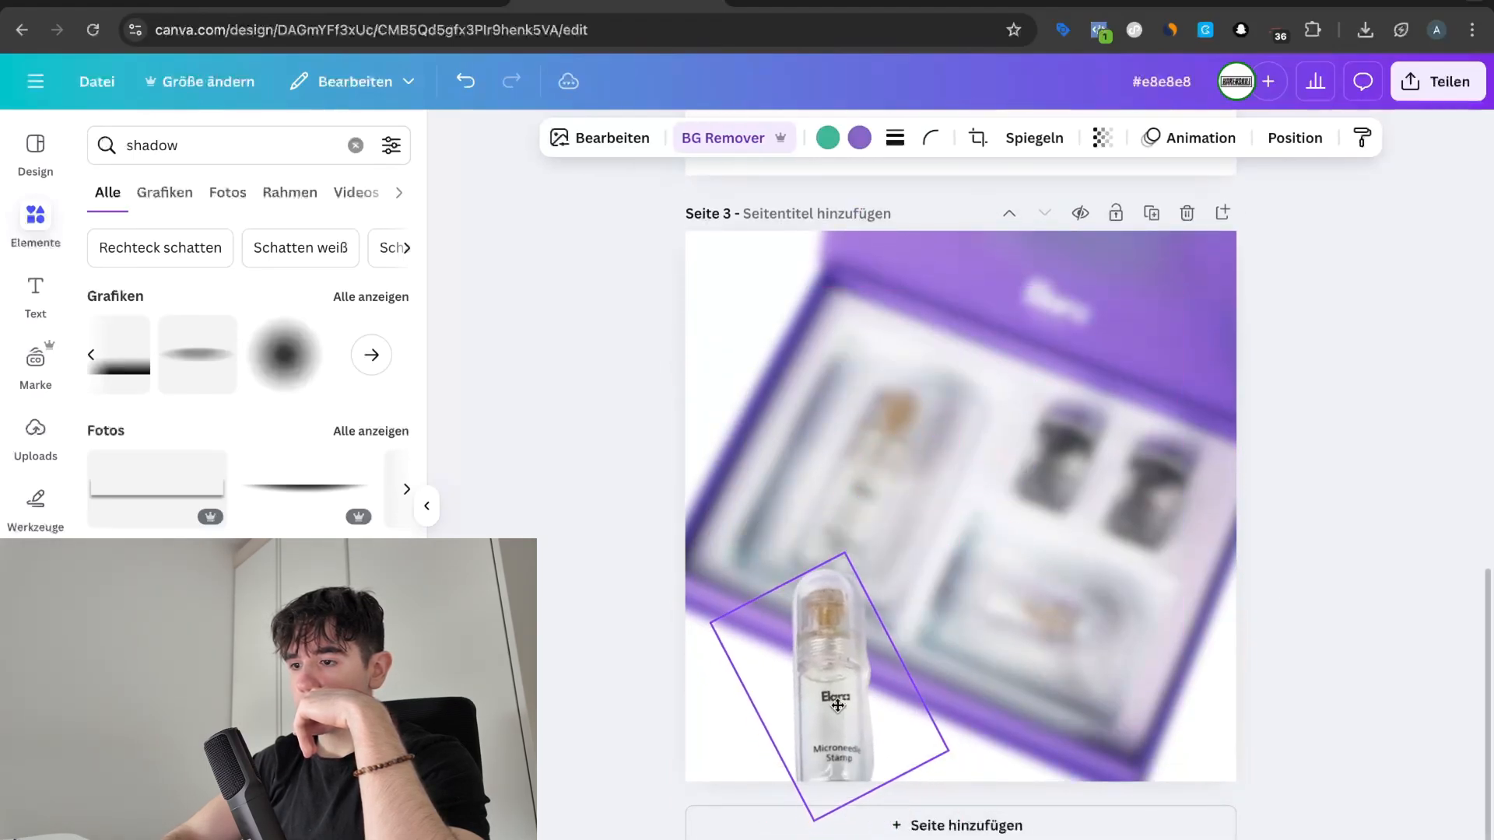
Step: Delete the upright stamp bottle from page 3
scroll(837, 703, "down", 1)
scroll(840, 710, "down", 2)
key("Delete")
Step: Place a copy of page 1's standing Elara bottle in front of the blurred box's lower-left corner on page 3
scroll(856, 684, "up", 8)
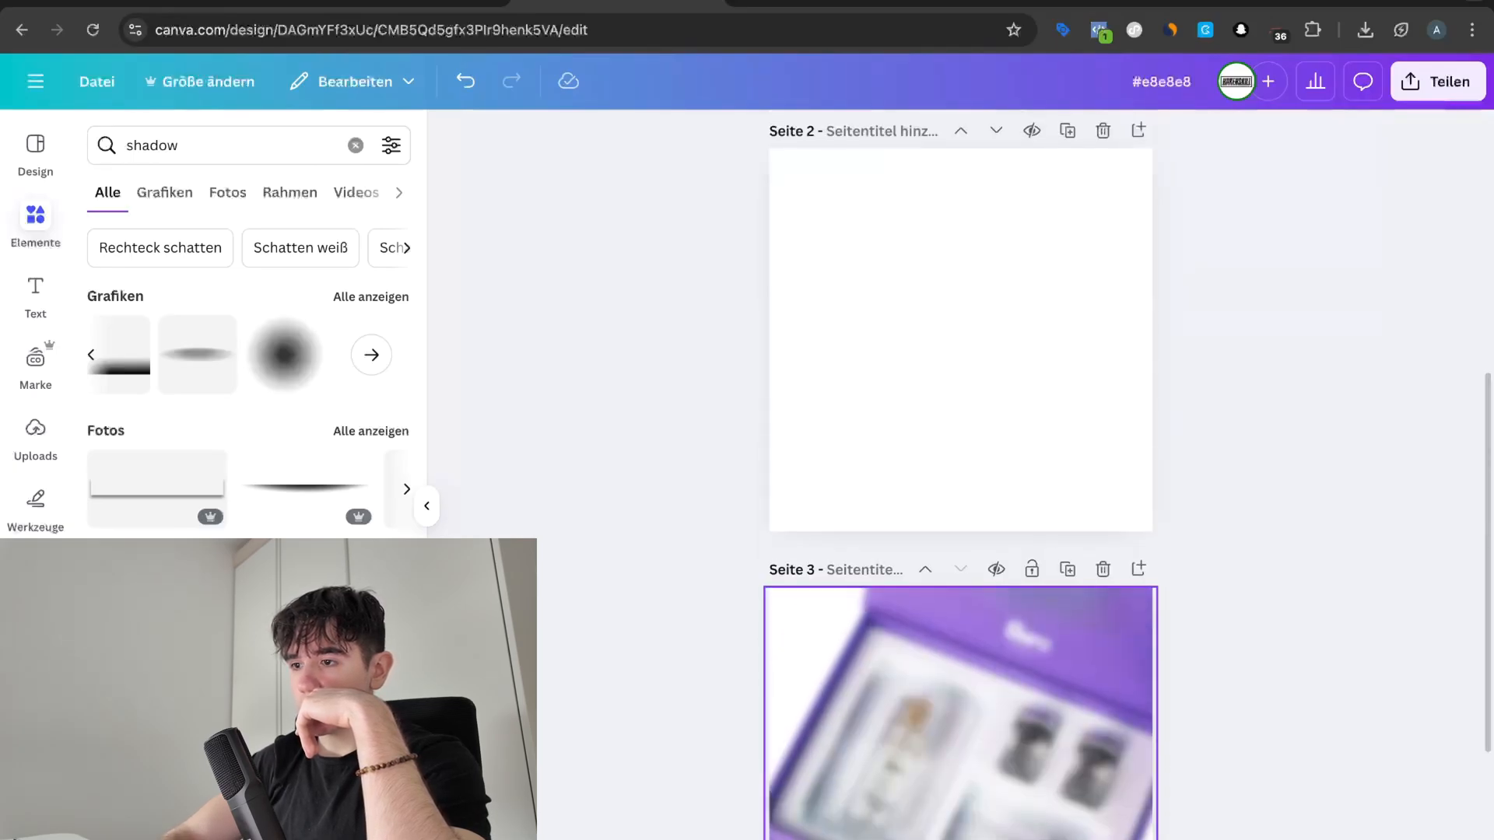
left_click(884, 454)
left_click_drag(885, 448, 904, 837)
scroll(904, 825, "down", 8)
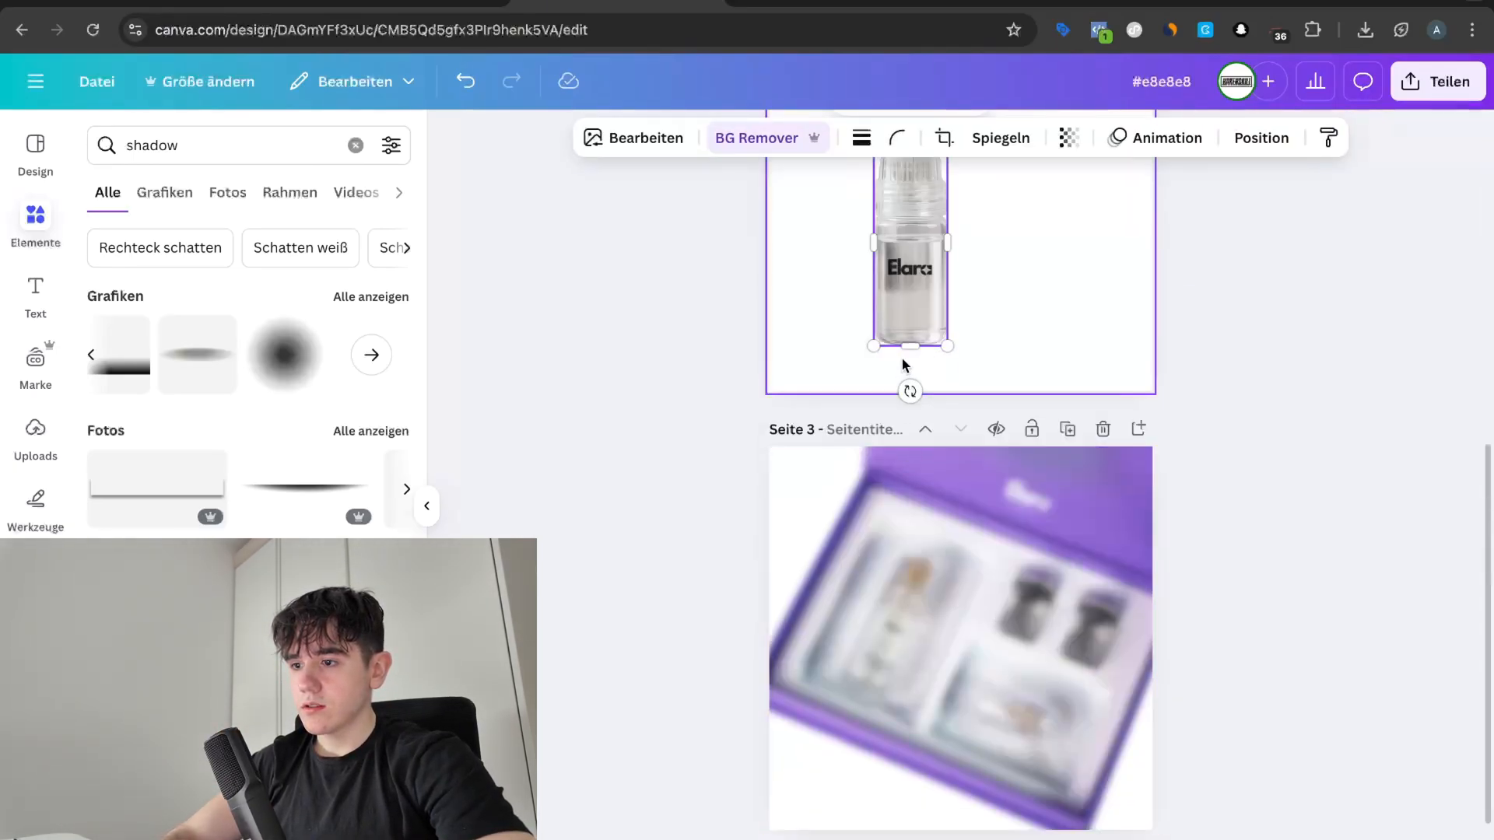
left_click_drag(904, 312, 873, 820)
left_click(982, 769)
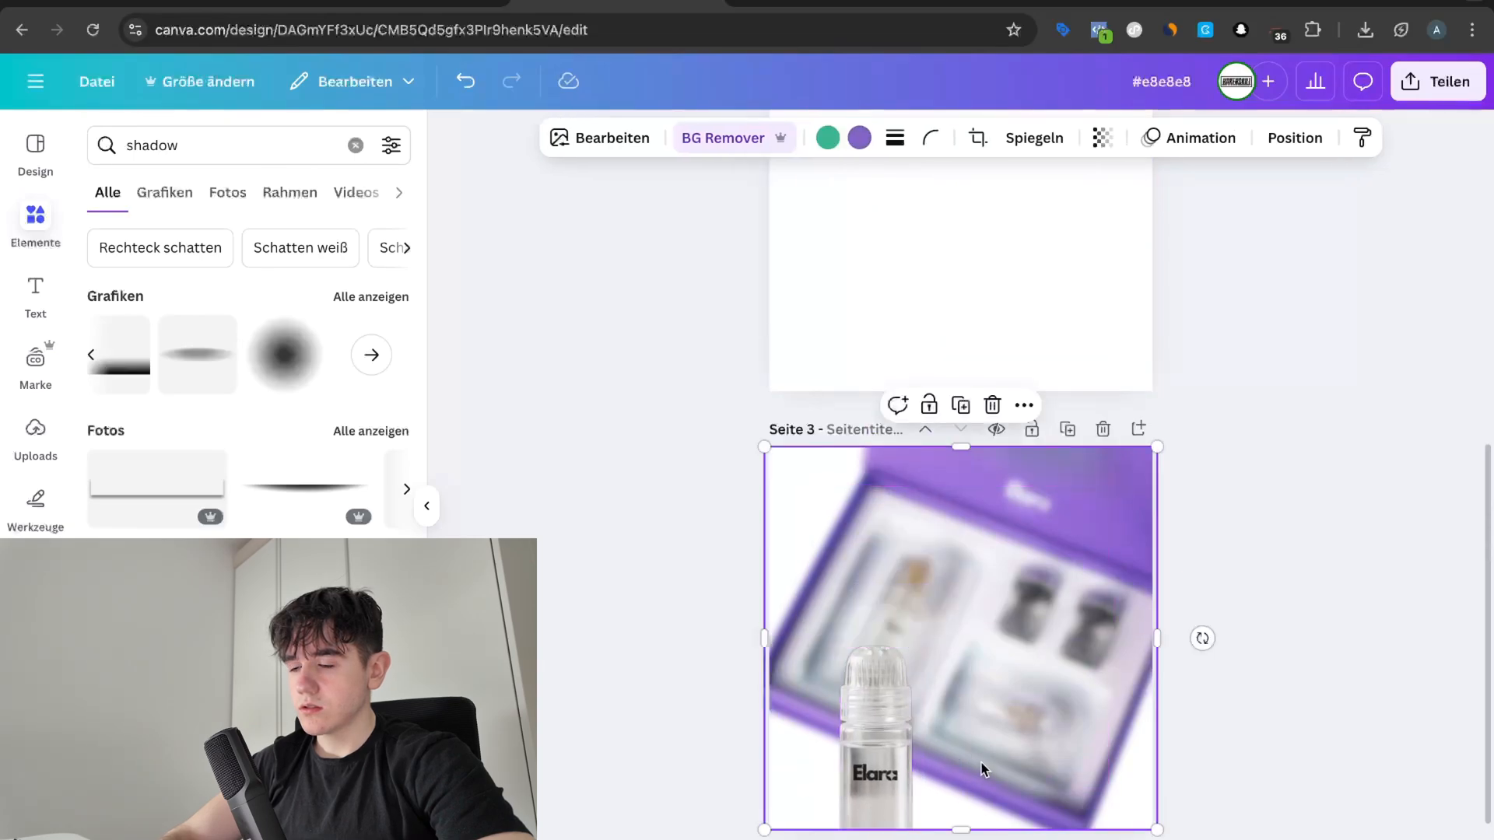
left_click_drag(884, 770, 825, 769)
key("super+z")
left_click(864, 766)
left_click(890, 758)
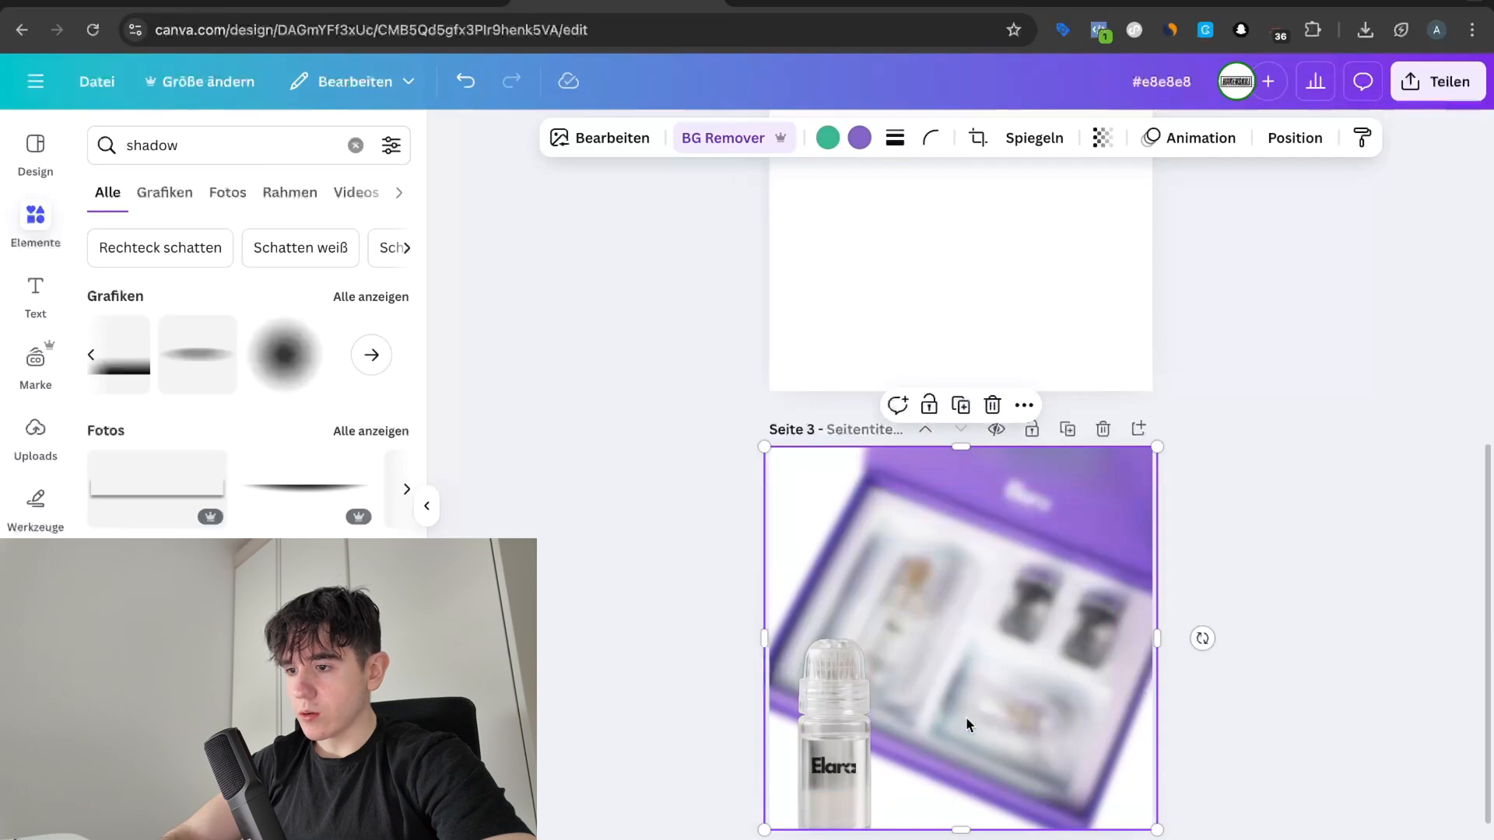
Step: Shrink the standing Elara bottle on page 3 and position it so its base slightly overhangs the page's lower edge
scroll(965, 717, "up", 1)
scroll(964, 716, "up", 3)
scroll(964, 717, "down", 4)
left_click(774, 562)
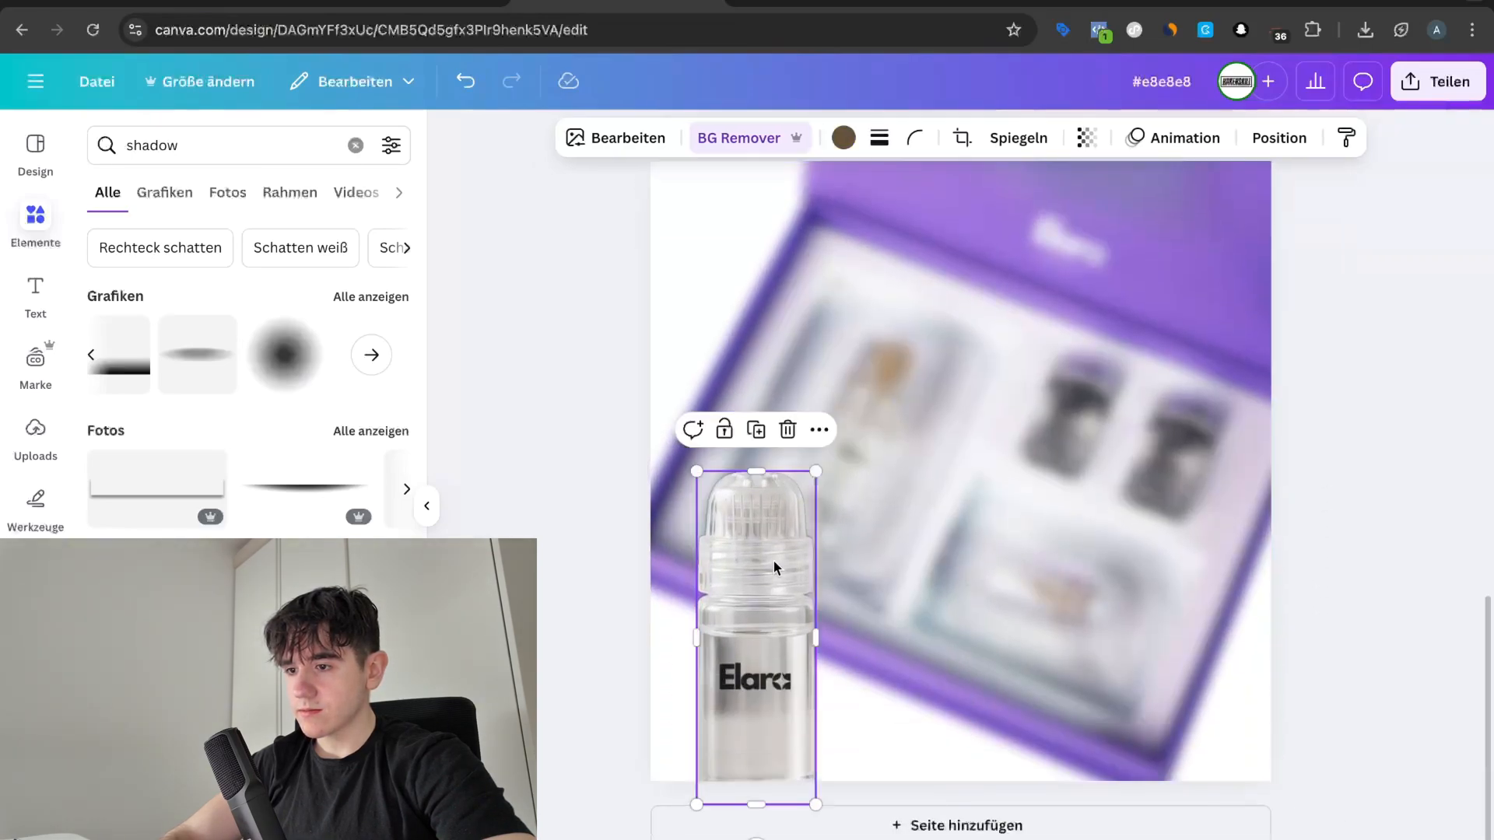
left_click_drag(695, 473, 724, 549)
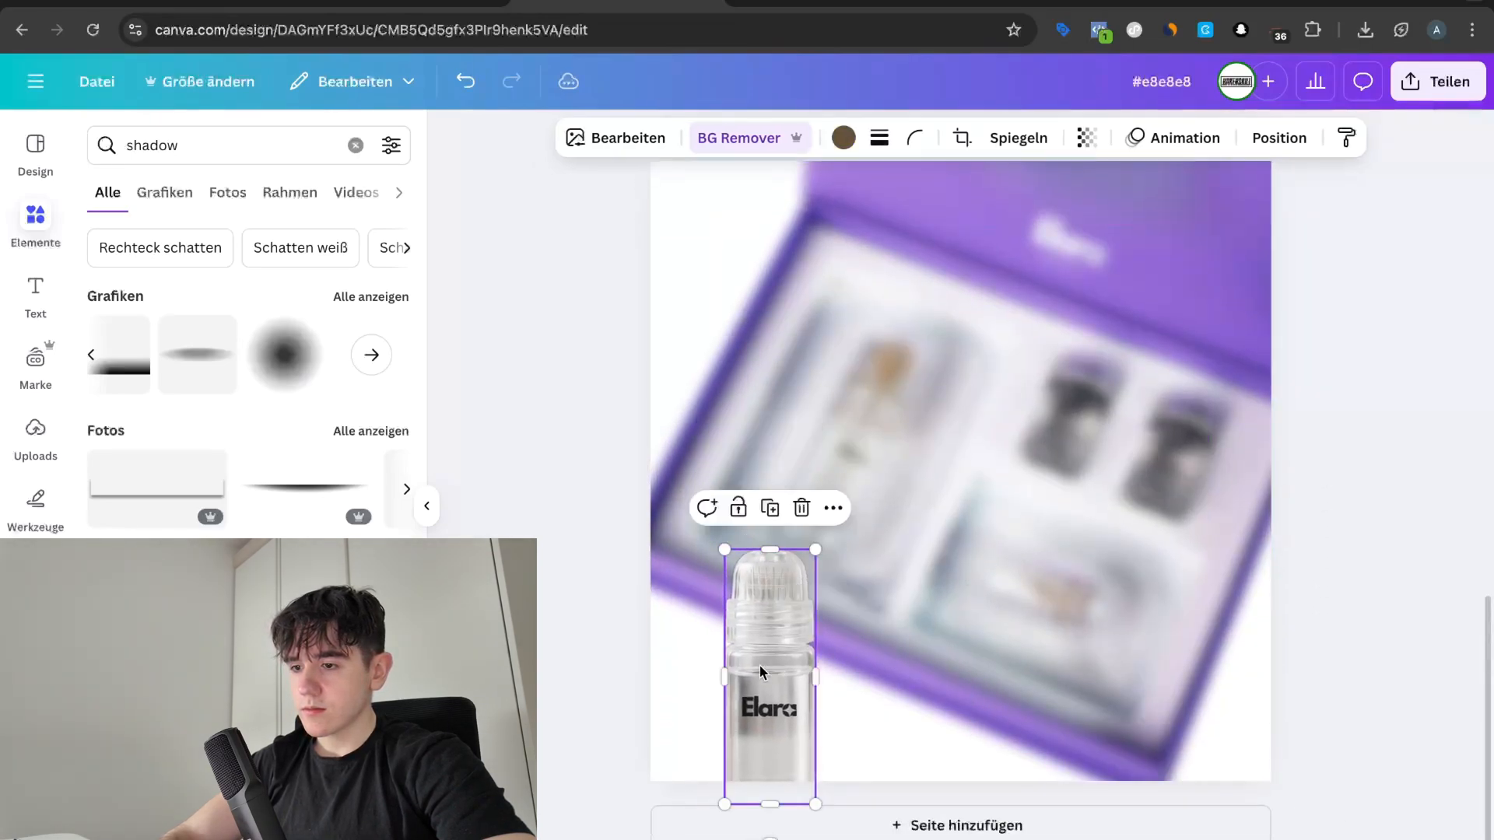
left_click_drag(763, 668, 766, 622)
left_click(867, 666)
scroll(868, 667, "down", 3)
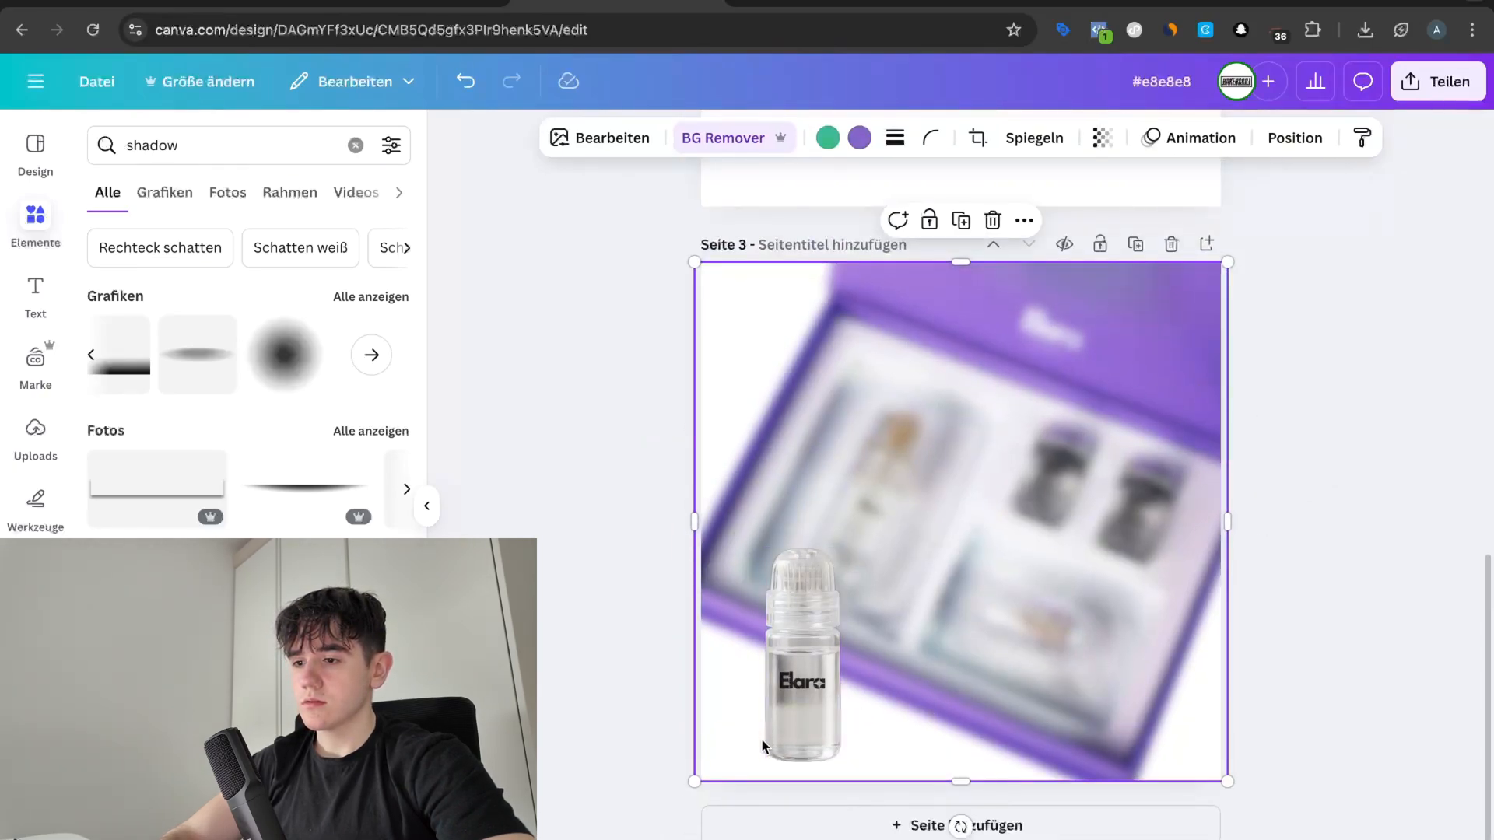
mouse_move(781, 711)
left_mouse_down()
mouse_move(781, 744)
mouse_move(775, 722)
left_mouse_up()
left_click(688, 729)
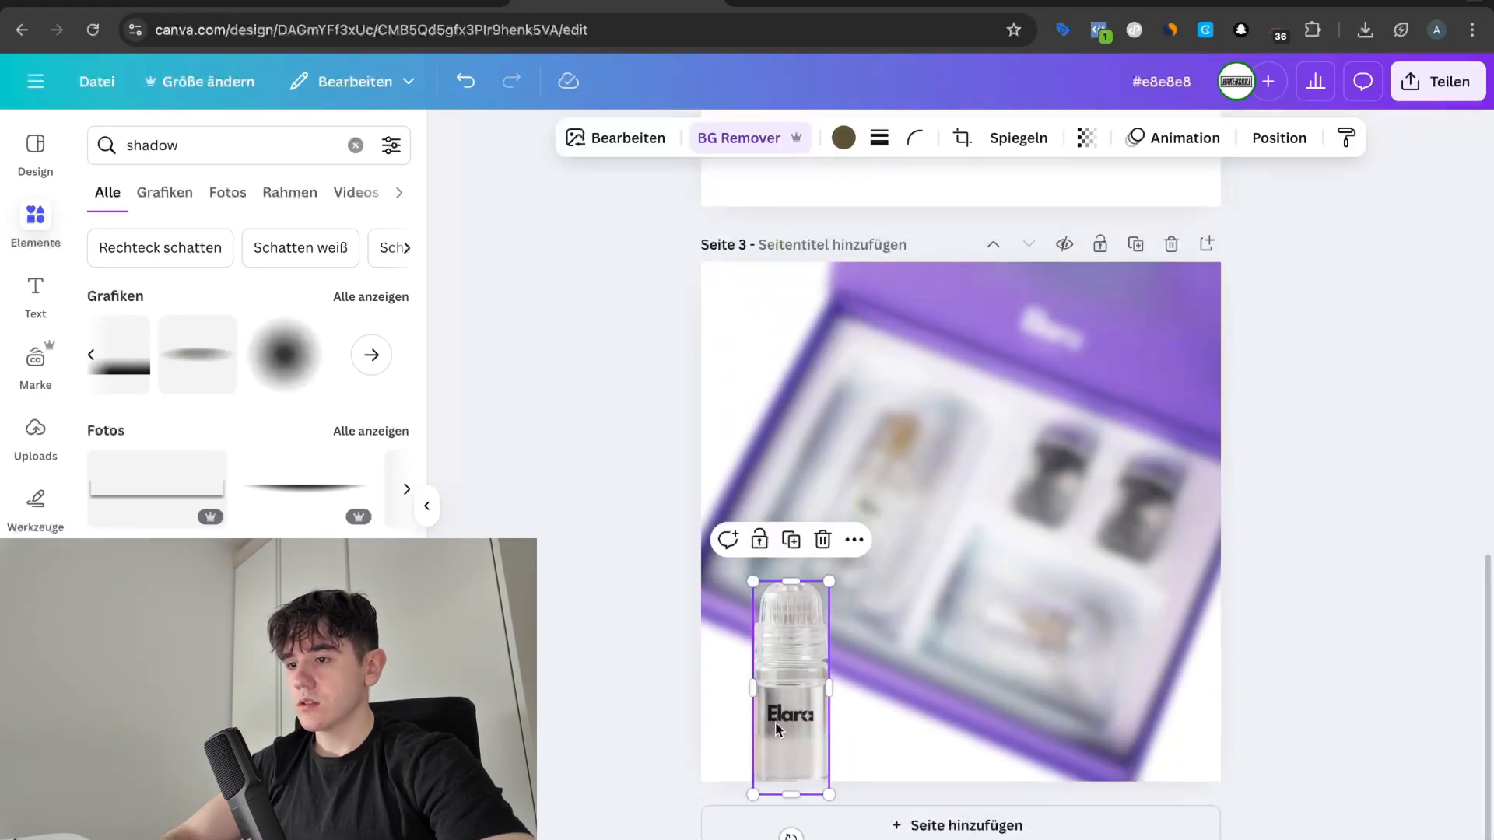
Step: Duplicate page 1's lying bottle, move the copy onto page 3, and place it scaled down beside the standing bottle
scroll(717, 325, "up", 14)
scroll(717, 325, "down", 1)
left_click(1028, 461)
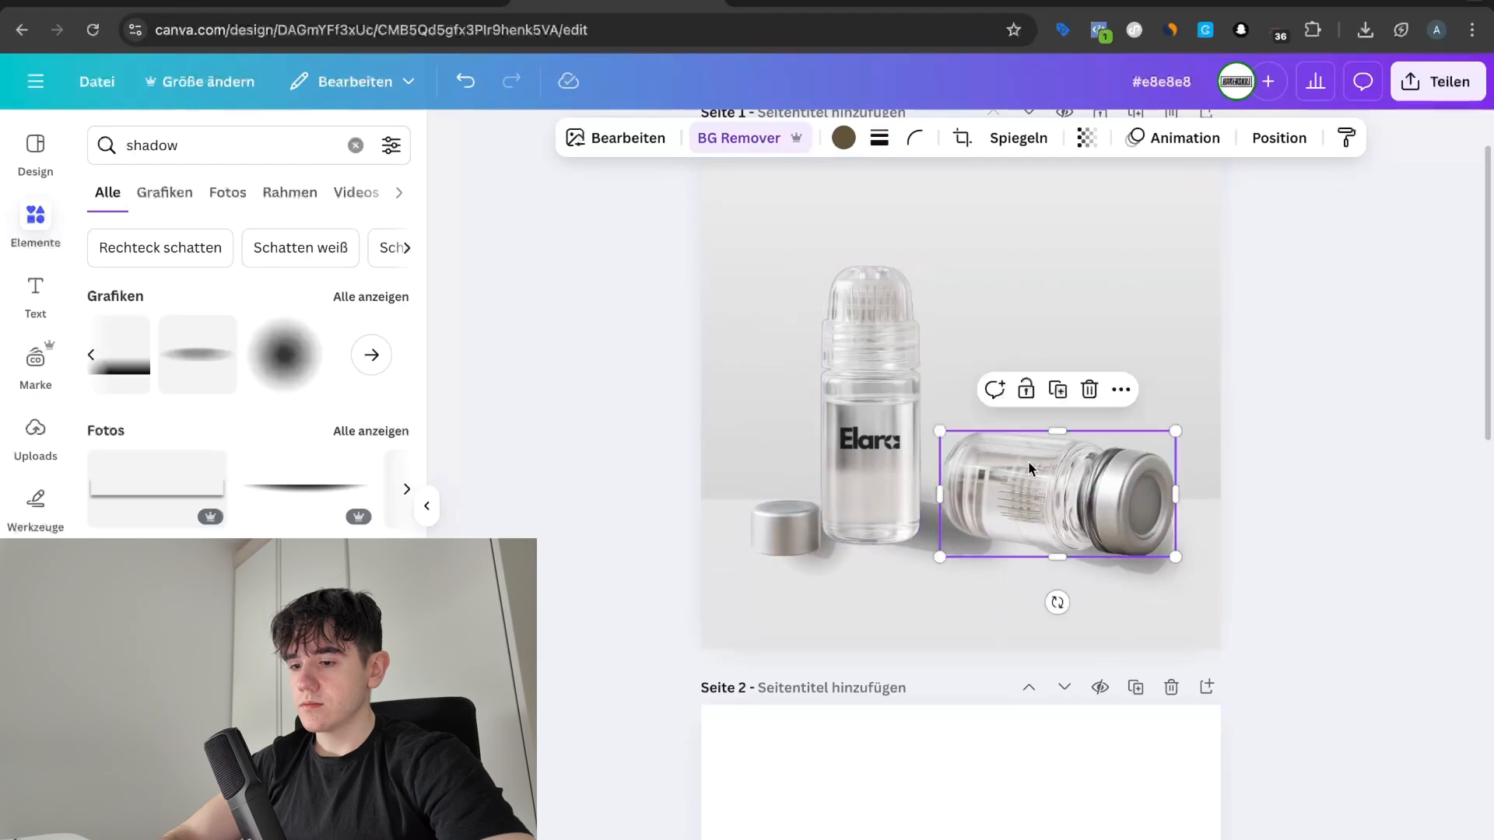
key("super+d")
left_click_drag(1029, 460, 1004, 756)
scroll(1011, 745, "down", 8)
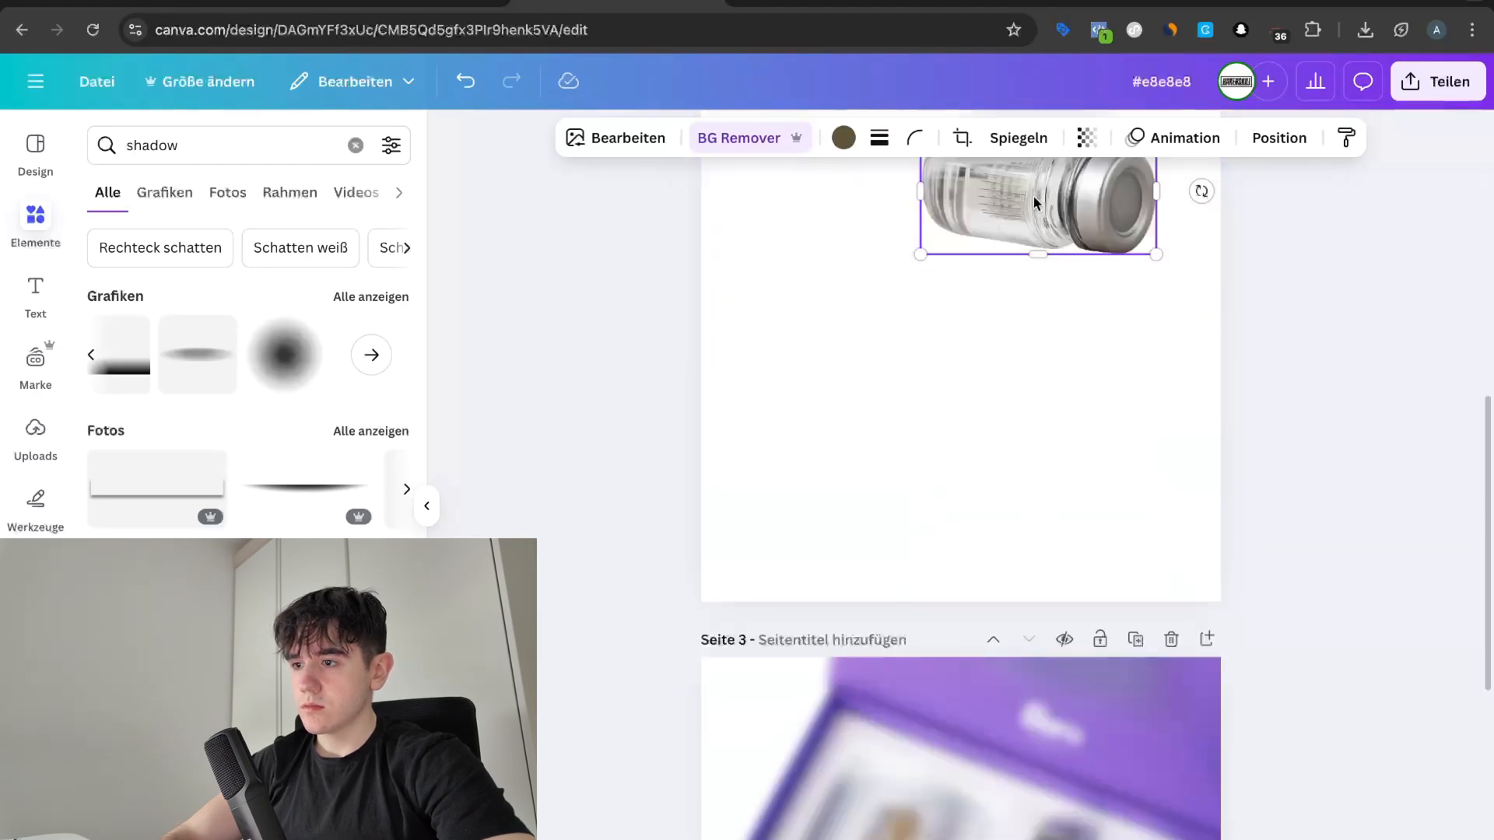
left_click_drag(1034, 203, 1029, 757)
scroll(1030, 746, "down", 5)
left_click_drag(1028, 382, 945, 780)
left_click_drag(830, 688, 901, 730)
left_click_drag(959, 745, 898, 719)
left_click(541, 712)
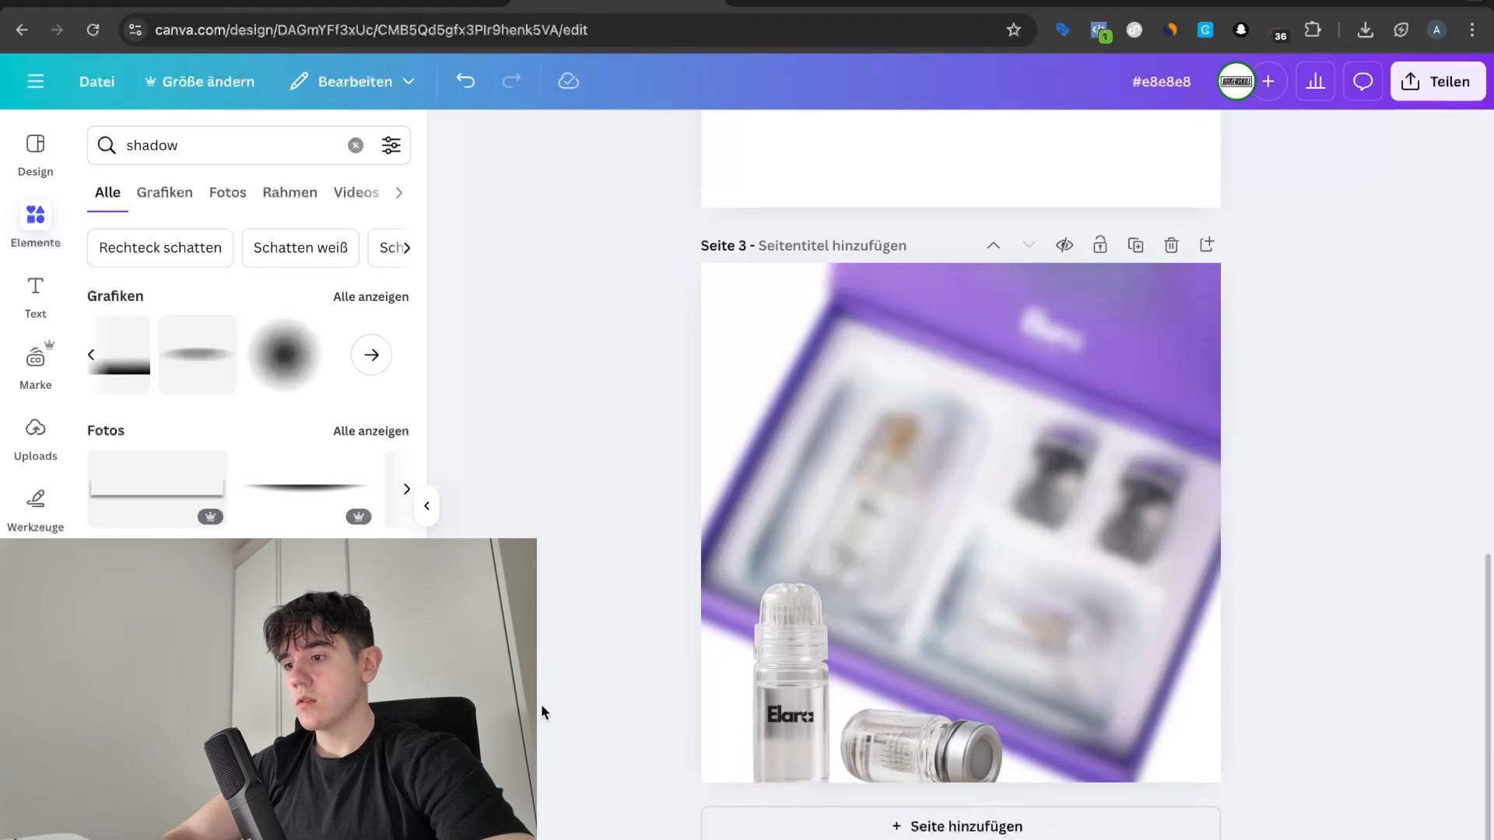
Step: Check the micro infusion product images in the Google results, and delete the lying and standing bottles from page 3 in Canva
scroll(1319, 675, "up", 1)
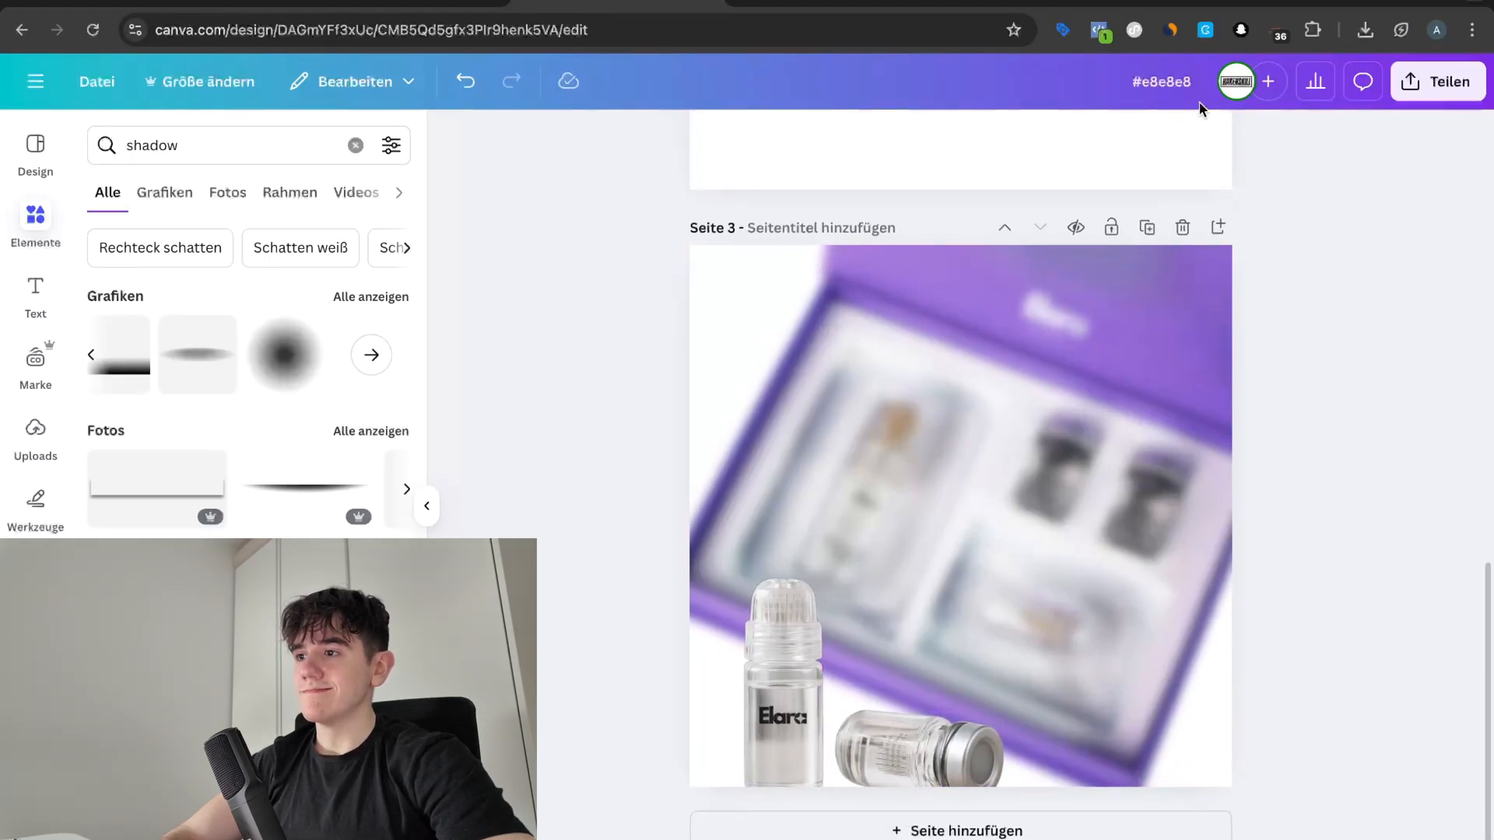
left_click(1041, 4)
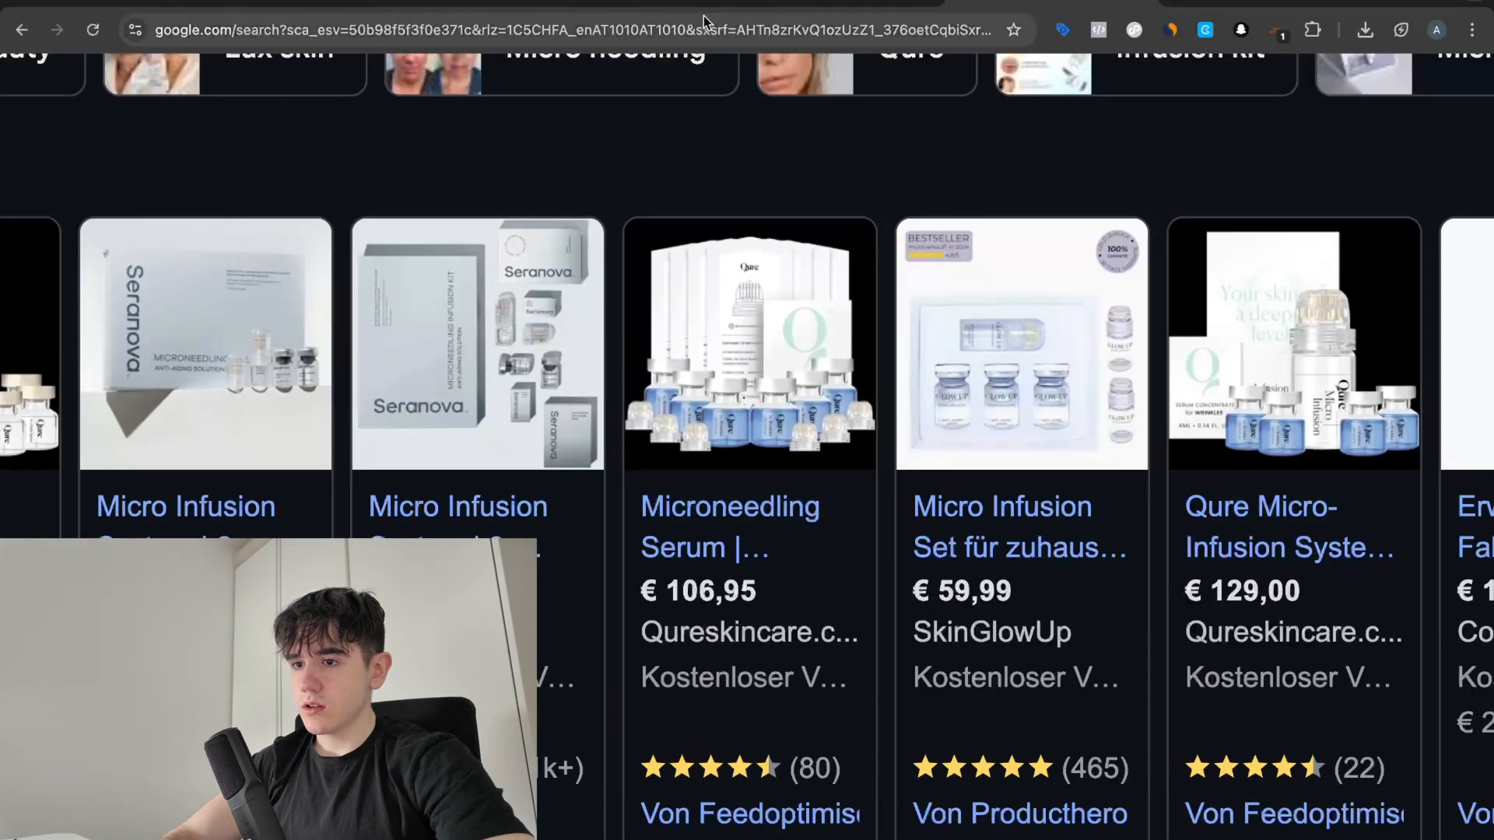
left_click(622, 4)
scroll(962, 311, "down", 2)
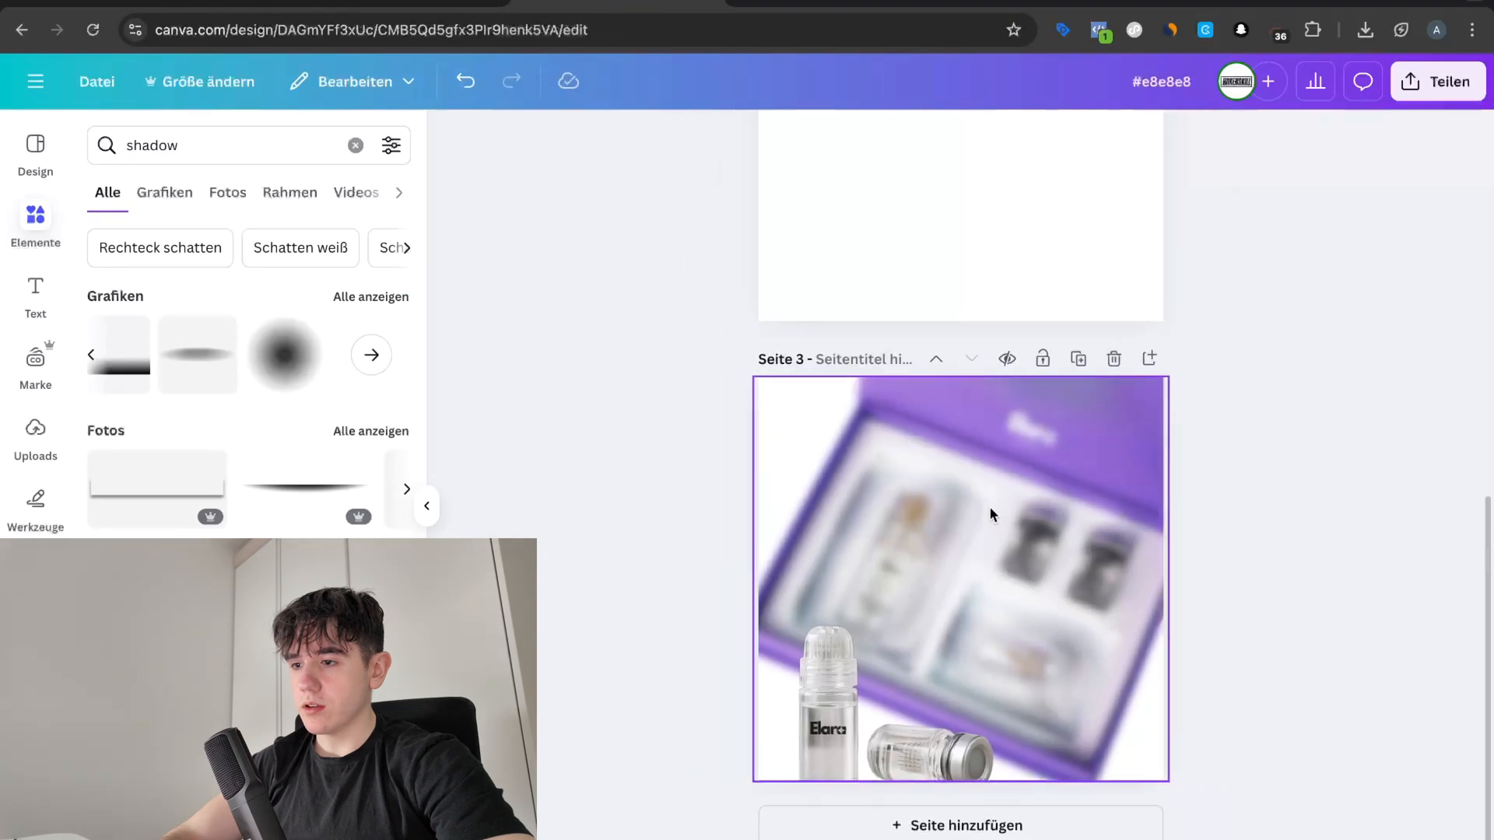
left_click(938, 728)
key("Delete")
left_click(854, 717)
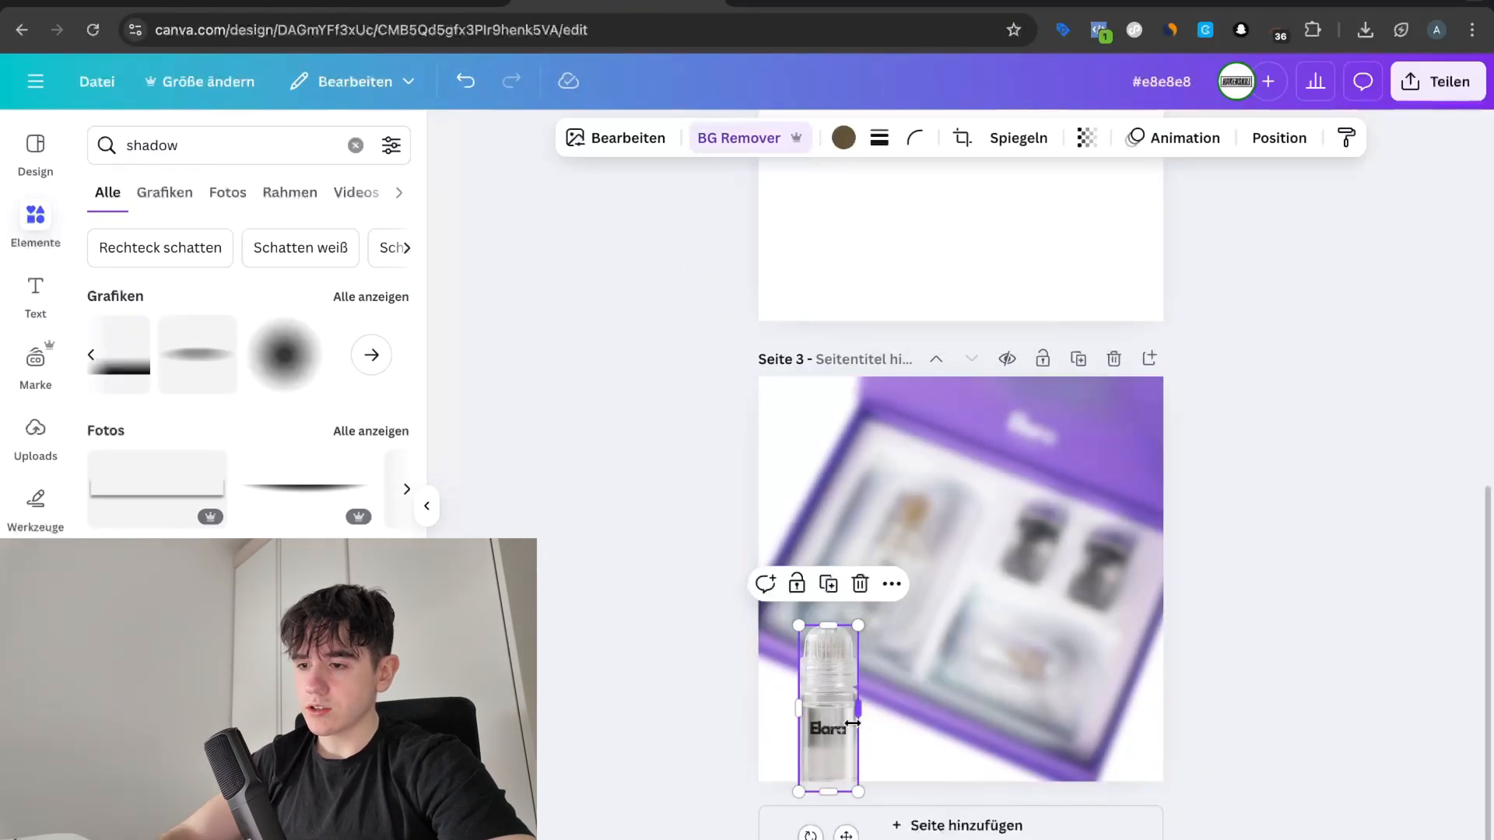
key("Delete")
Step: Set the whole-image blur intensity of the purple box image on page 3 to 0
left_click(904, 684)
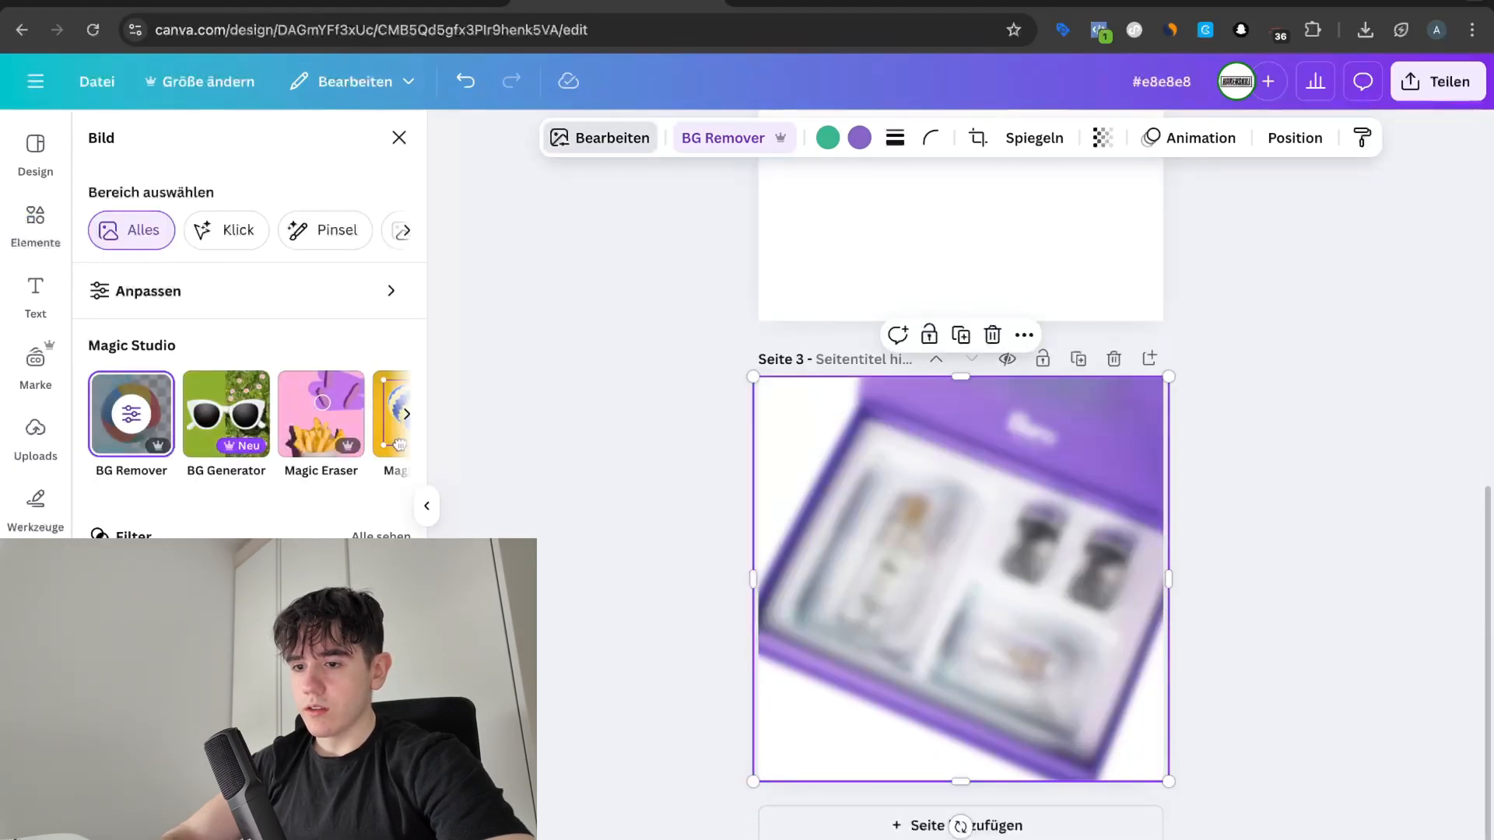
left_click(399, 445)
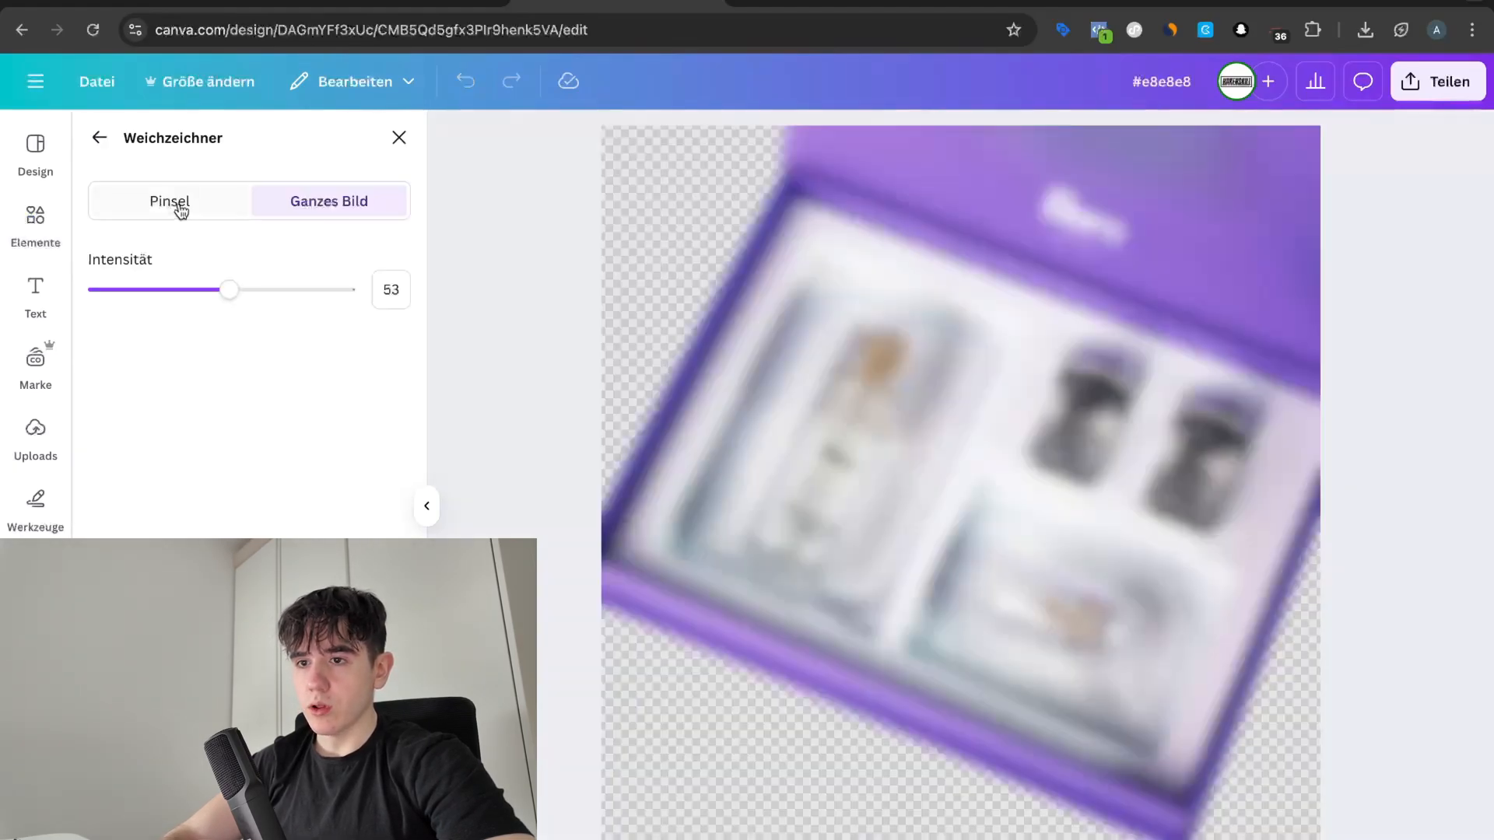
left_click(181, 206)
left_click(237, 206)
left_click_drag(229, 290, 94, 290)
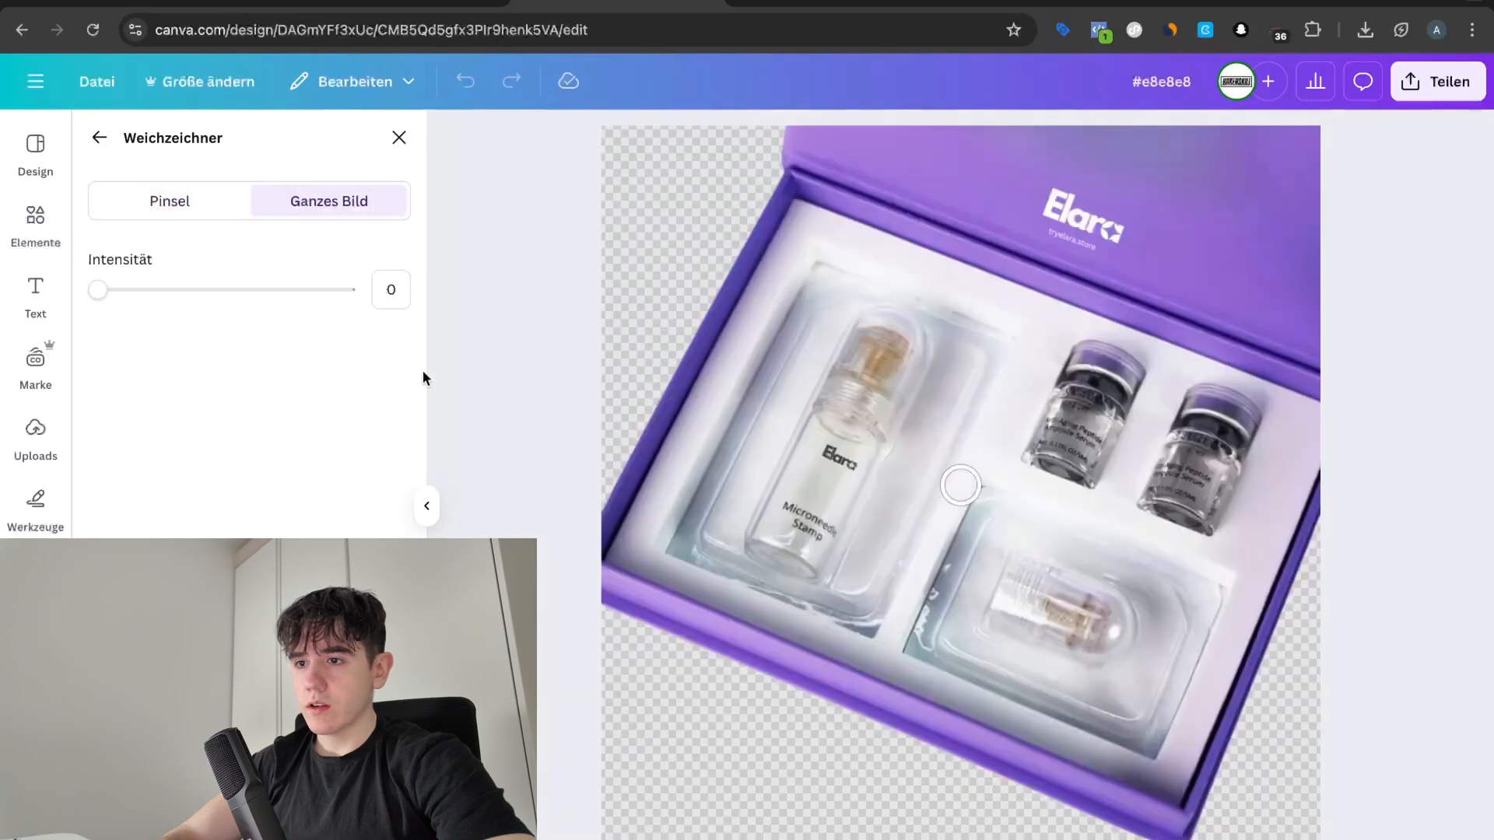
left_click(401, 140)
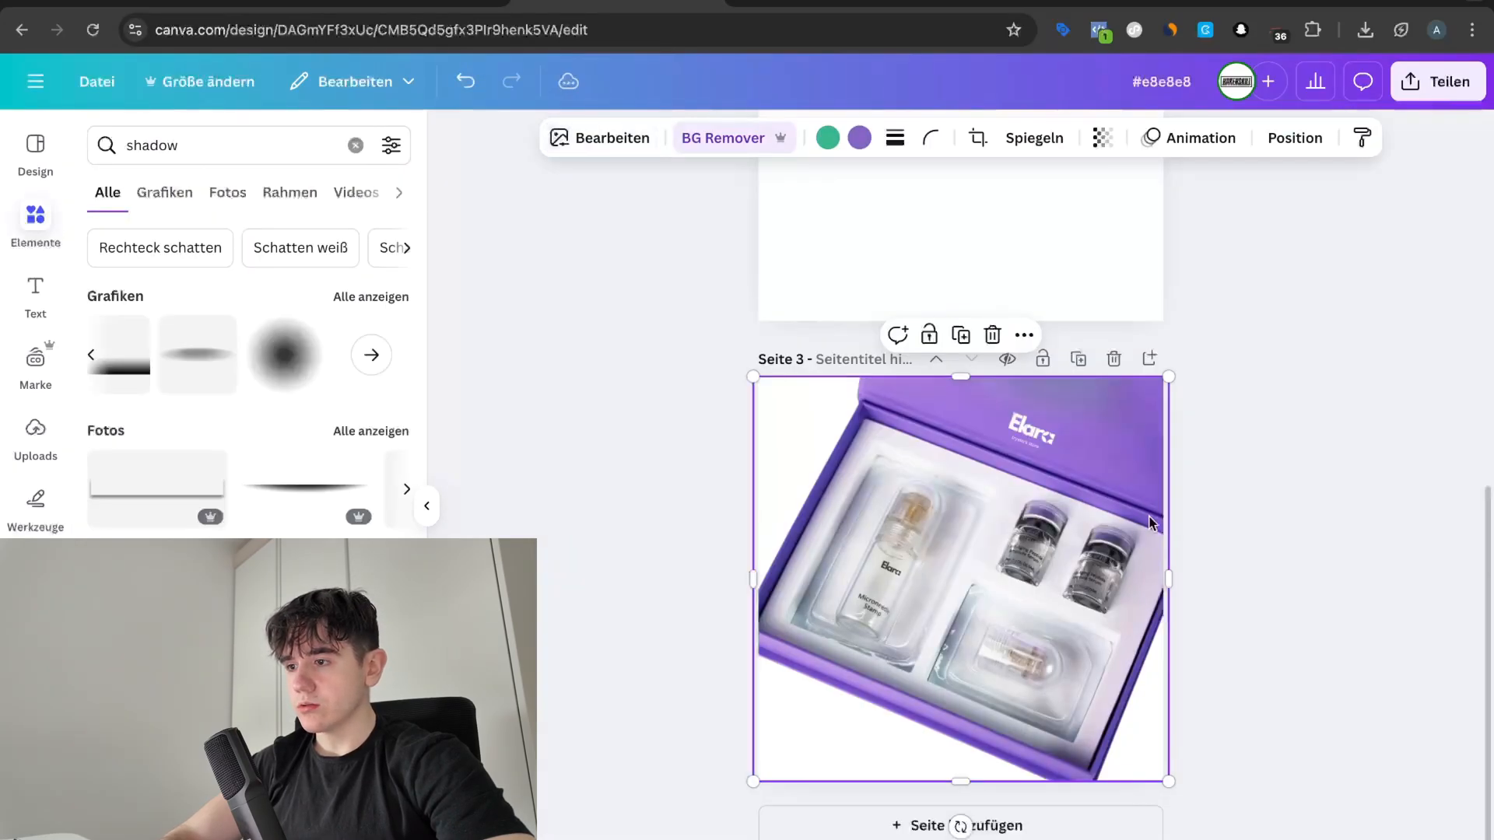
left_click(1206, 510)
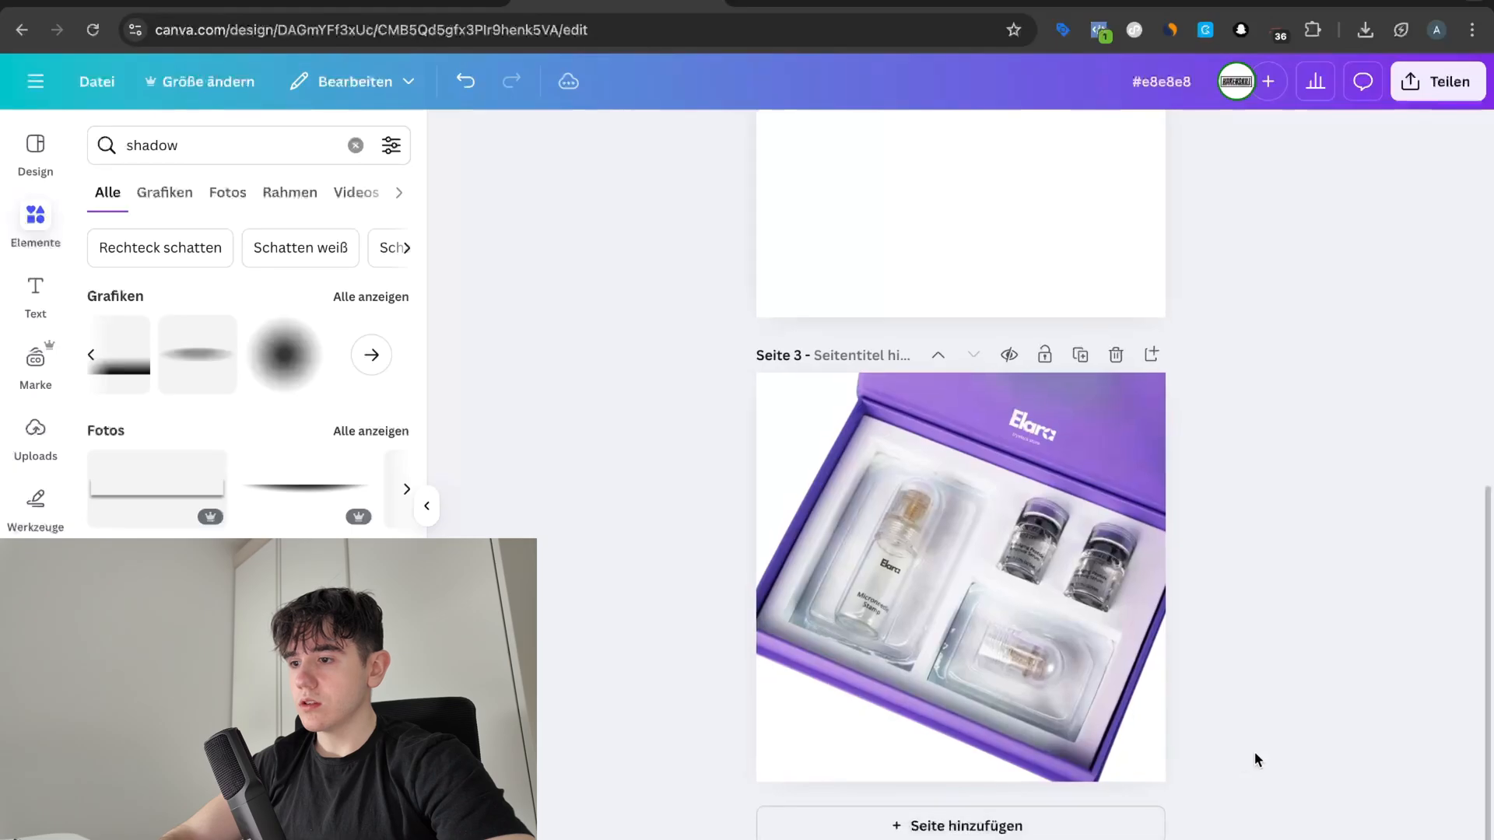
scroll(1254, 751, "up", 2)
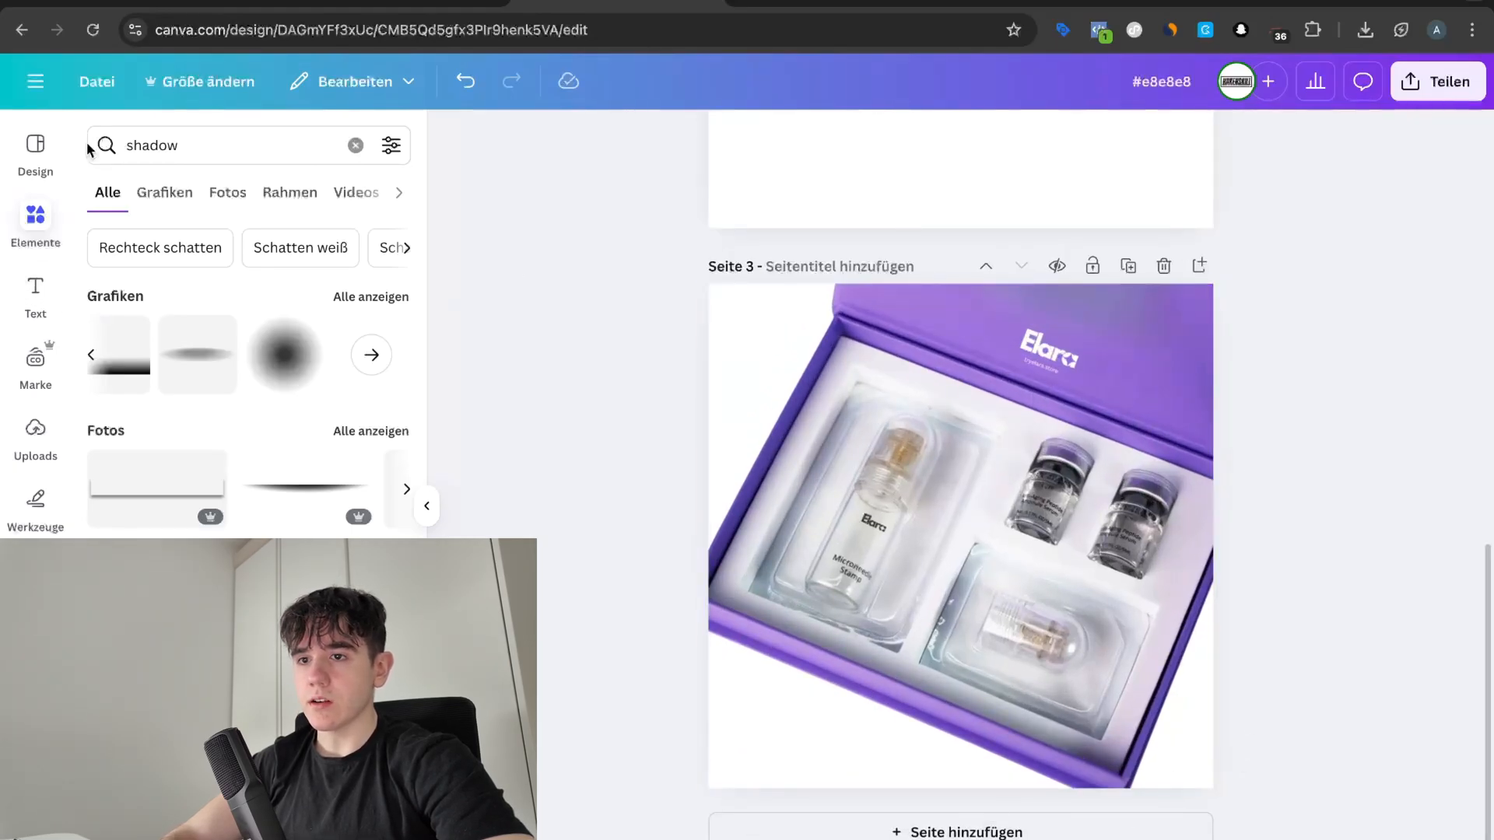
Step: Search the elements for "kreis" and add the black circle outline graphic to page 3
double_click(172, 153)
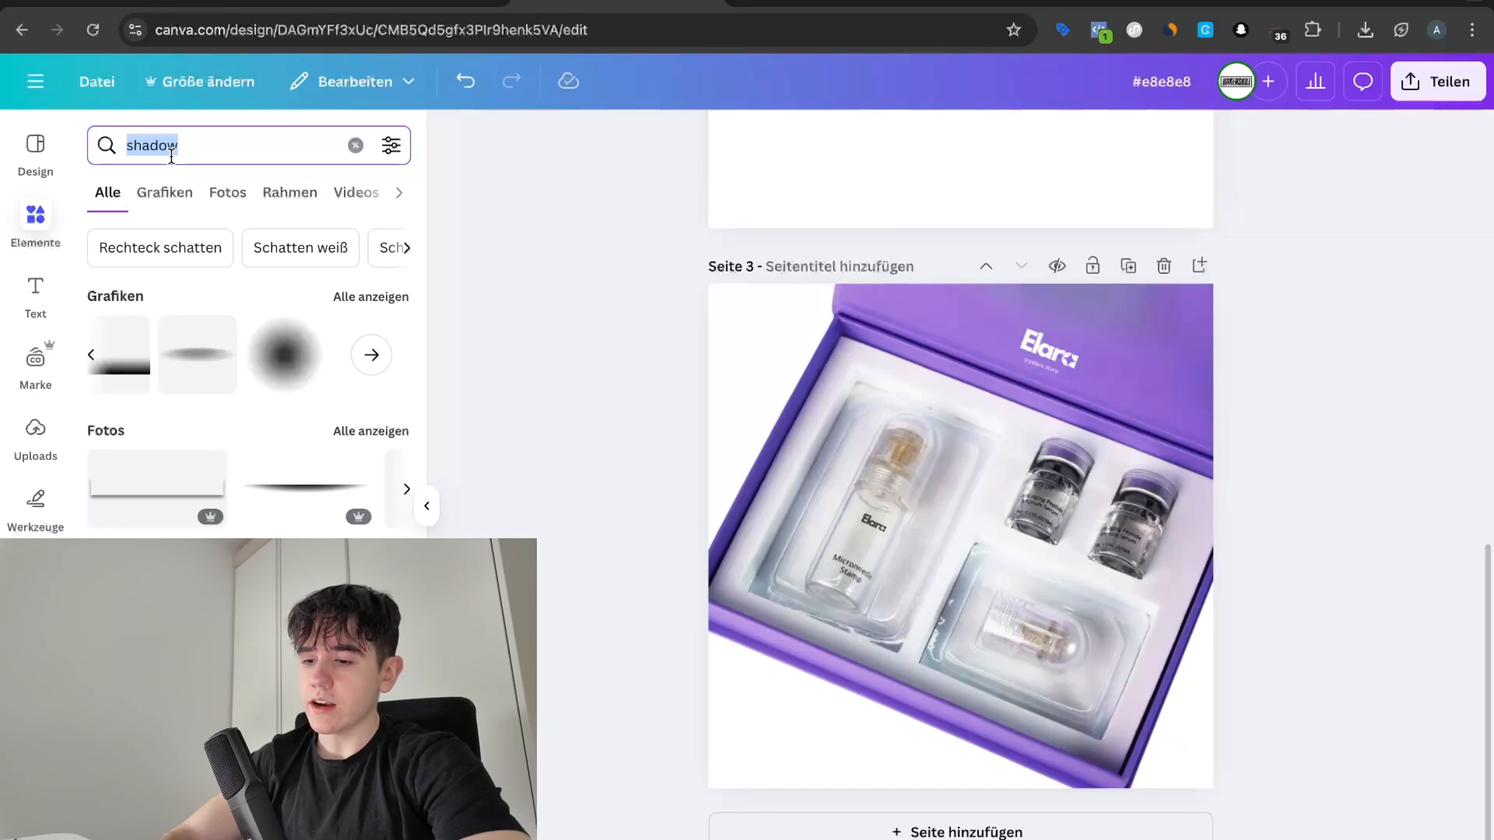
type("ga")
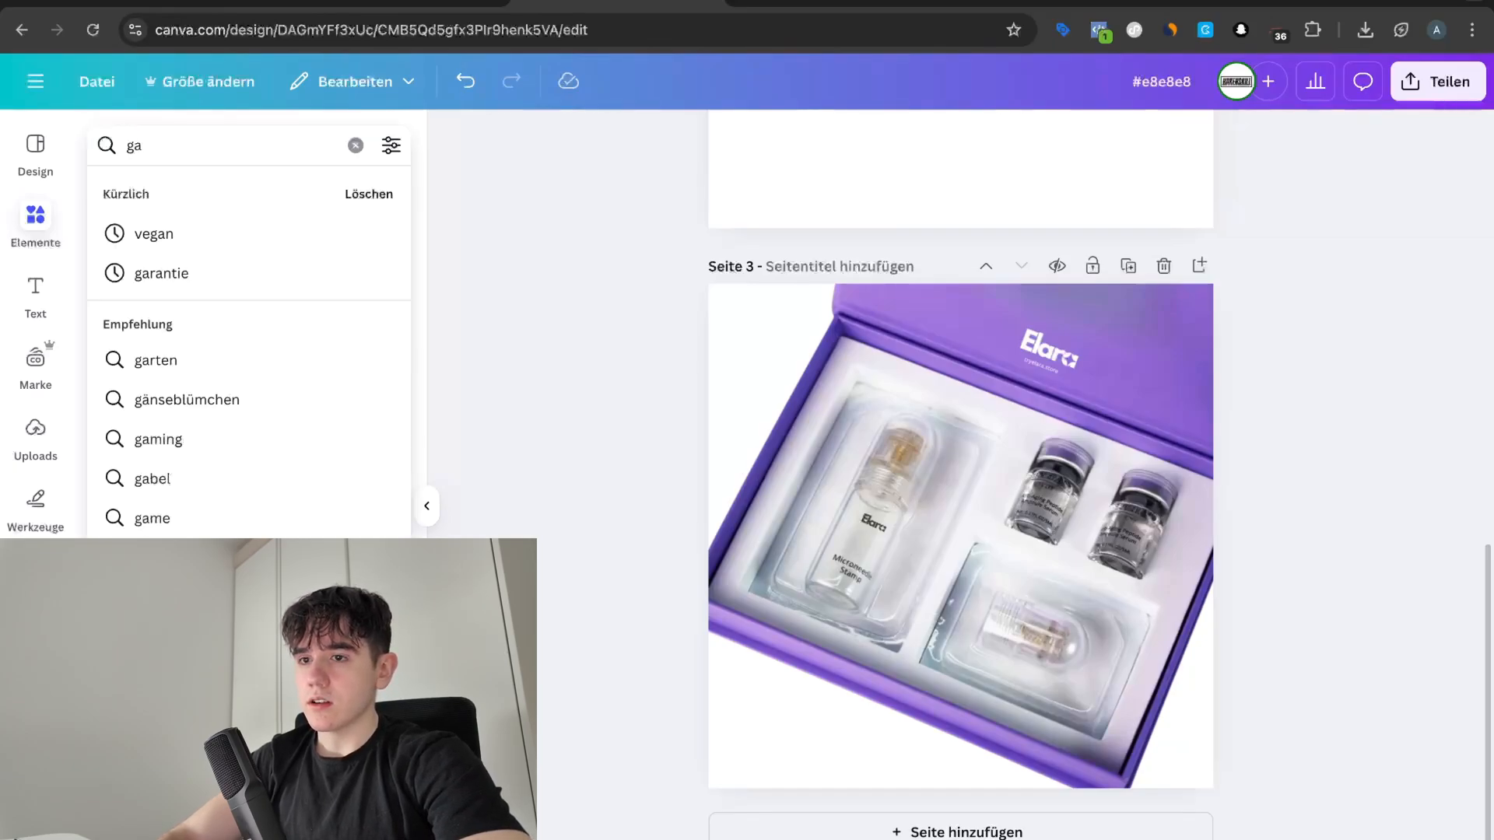
key("BackSpace")
key("BackSpace")
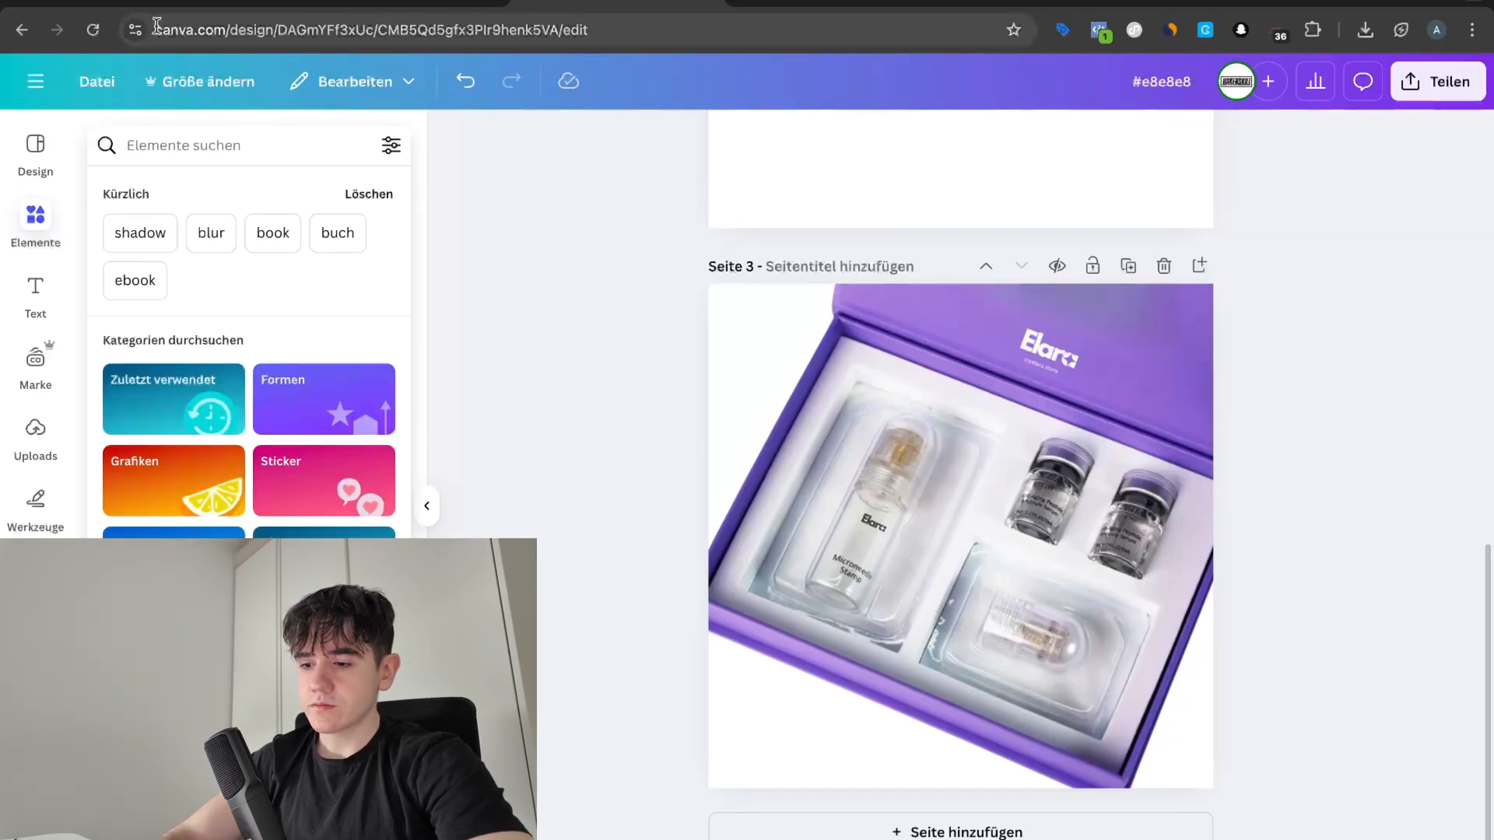
type("kreis")
key("Return")
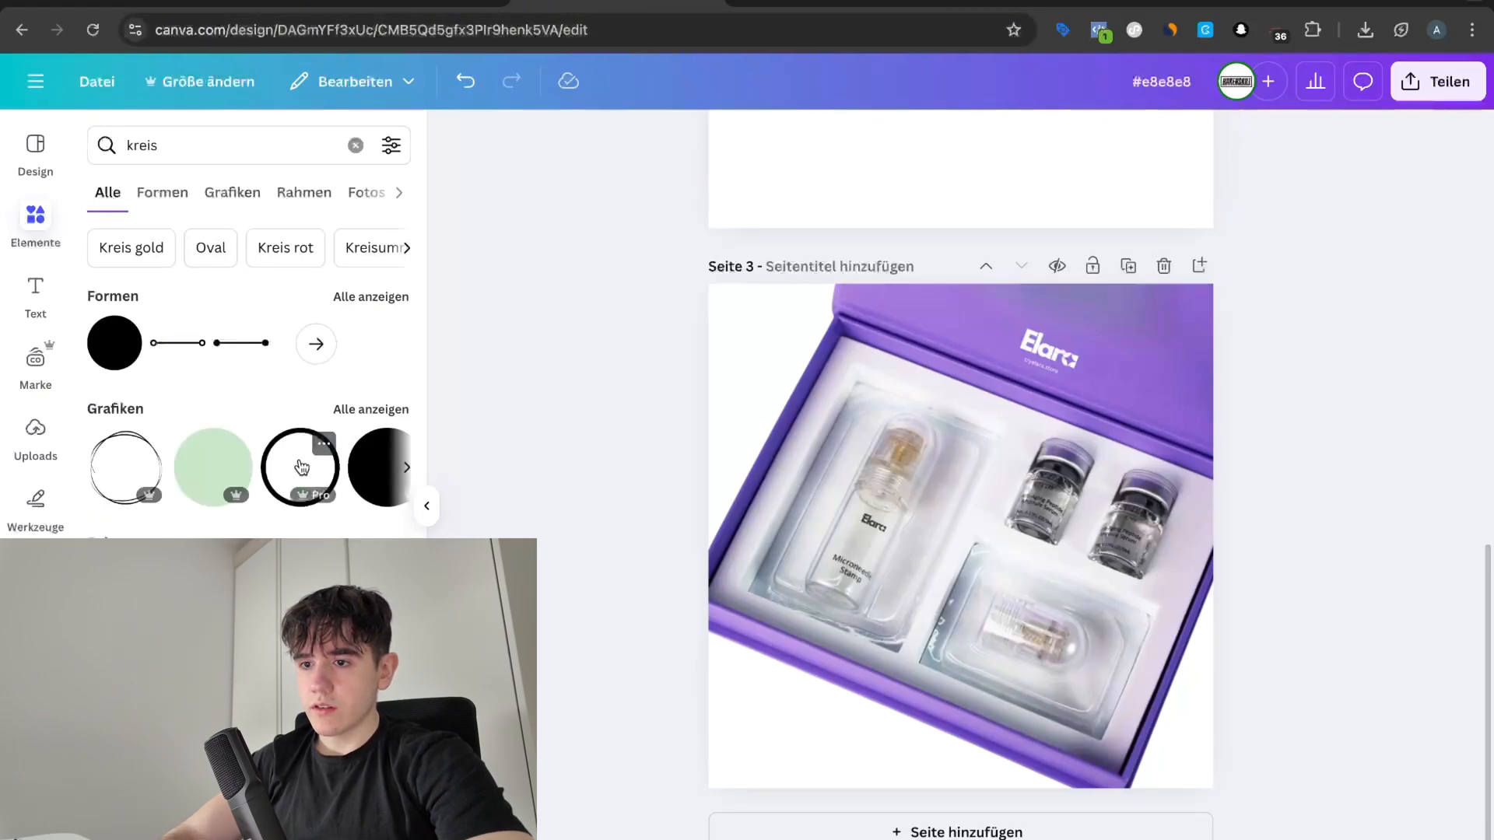
left_click(302, 467)
Step: Shrink the circle outline and place it in the lower-left corner of page 3, below the purple box
left_click_drag(921, 540, 763, 707)
left_click_drag(703, 603, 774, 676)
left_click_drag(827, 737, 774, 718)
left_click_drag(723, 659, 760, 710)
left_click(660, 710)
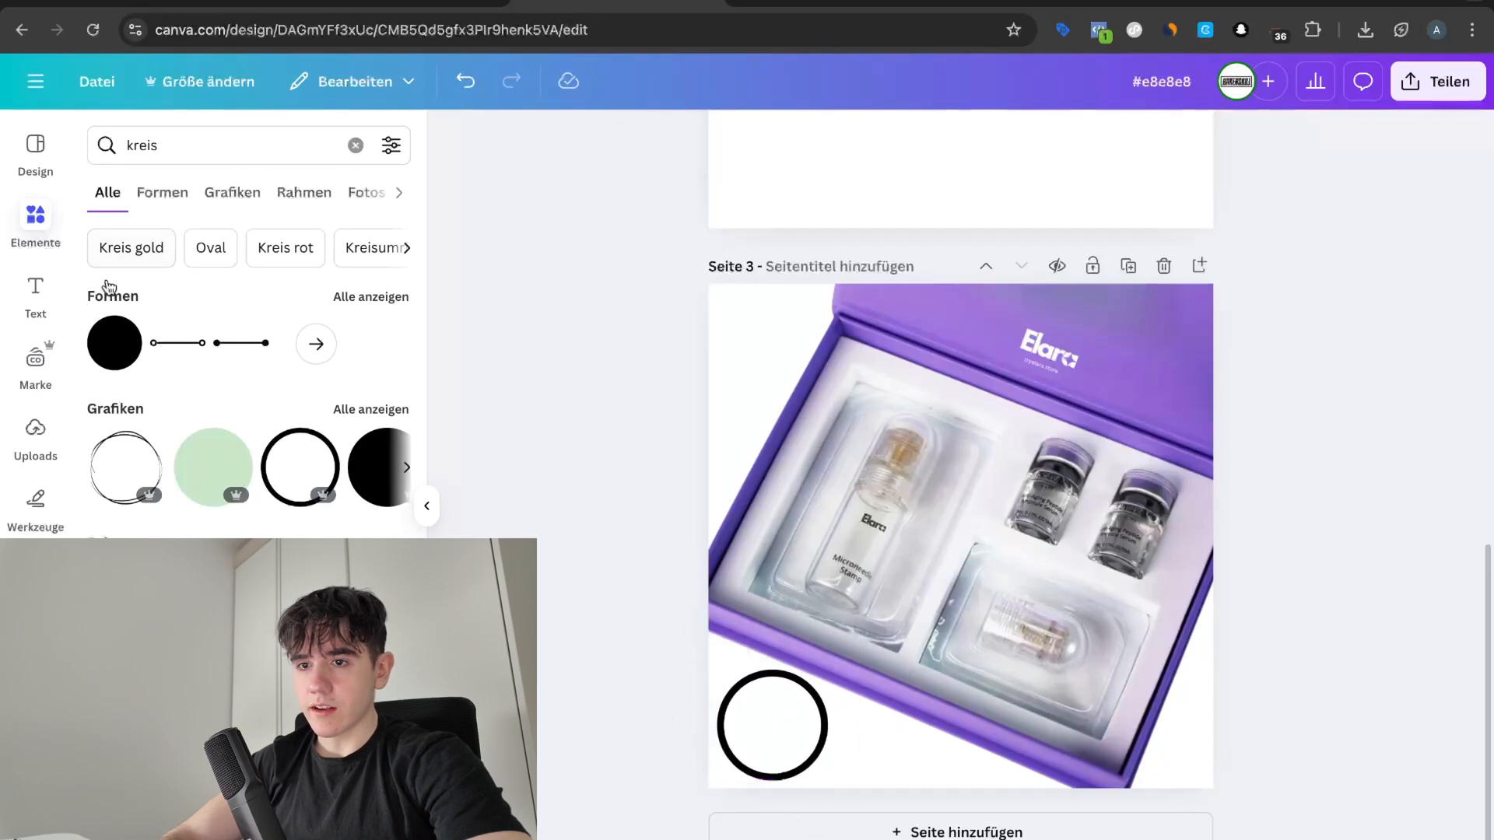
Step: Add a subheading reading "120 Tage Garantie" on two lines, scaled down and centred inside the circle outline
left_click(35, 292)
left_click(233, 521)
type("1")
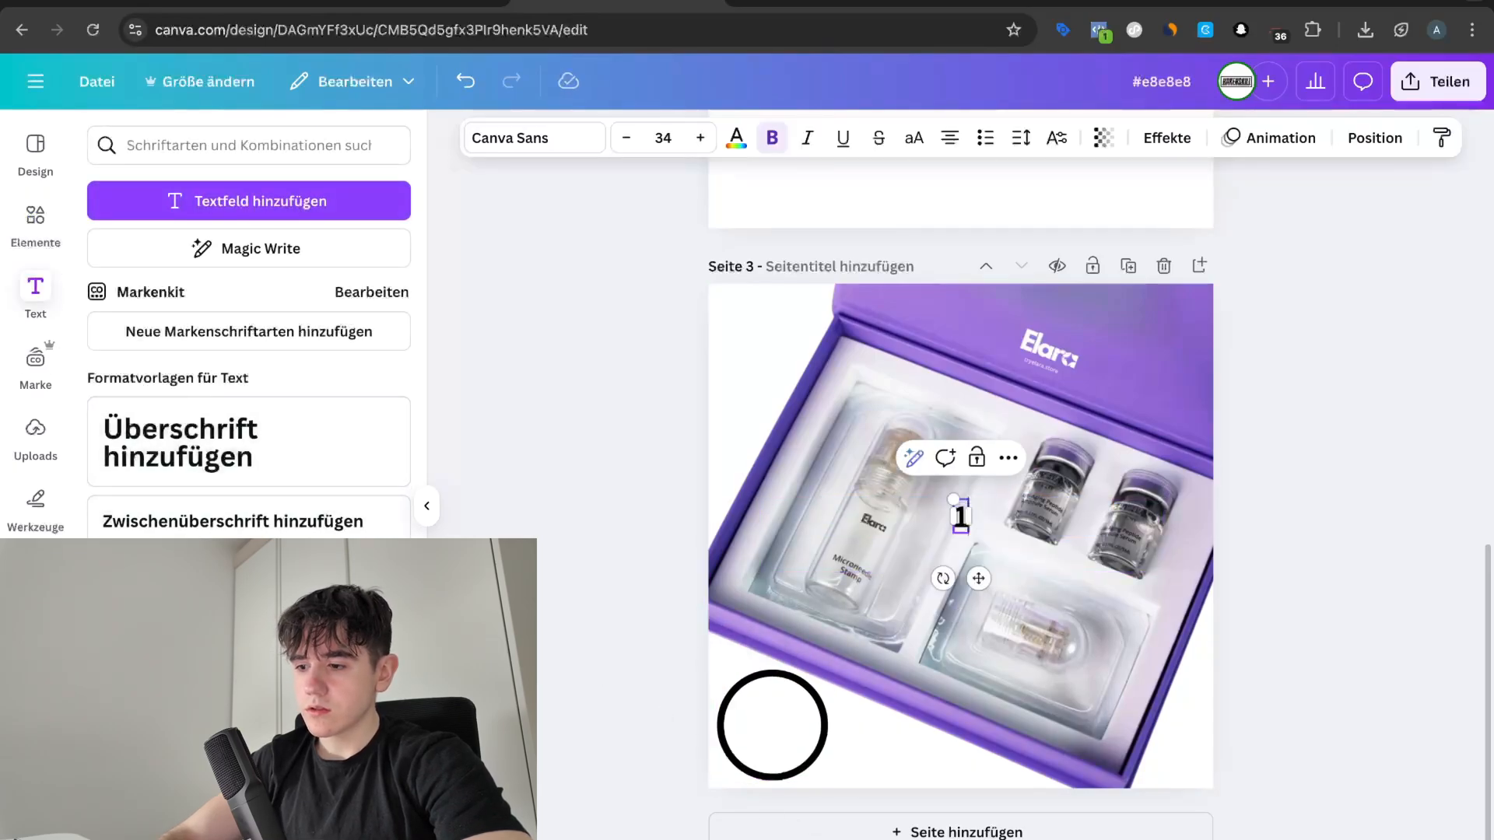
type("20 TAGE")
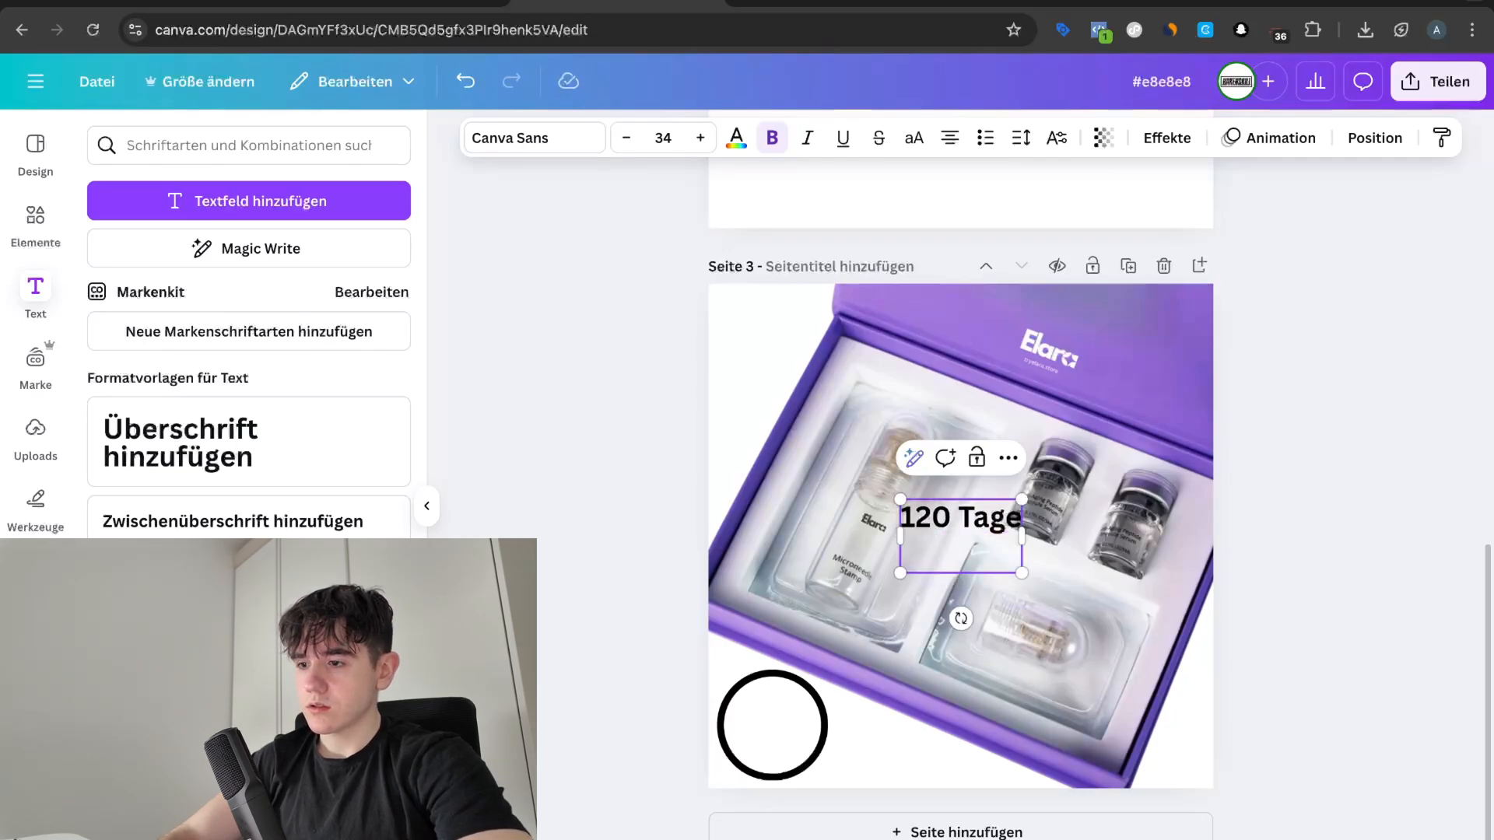
type("Garantie")
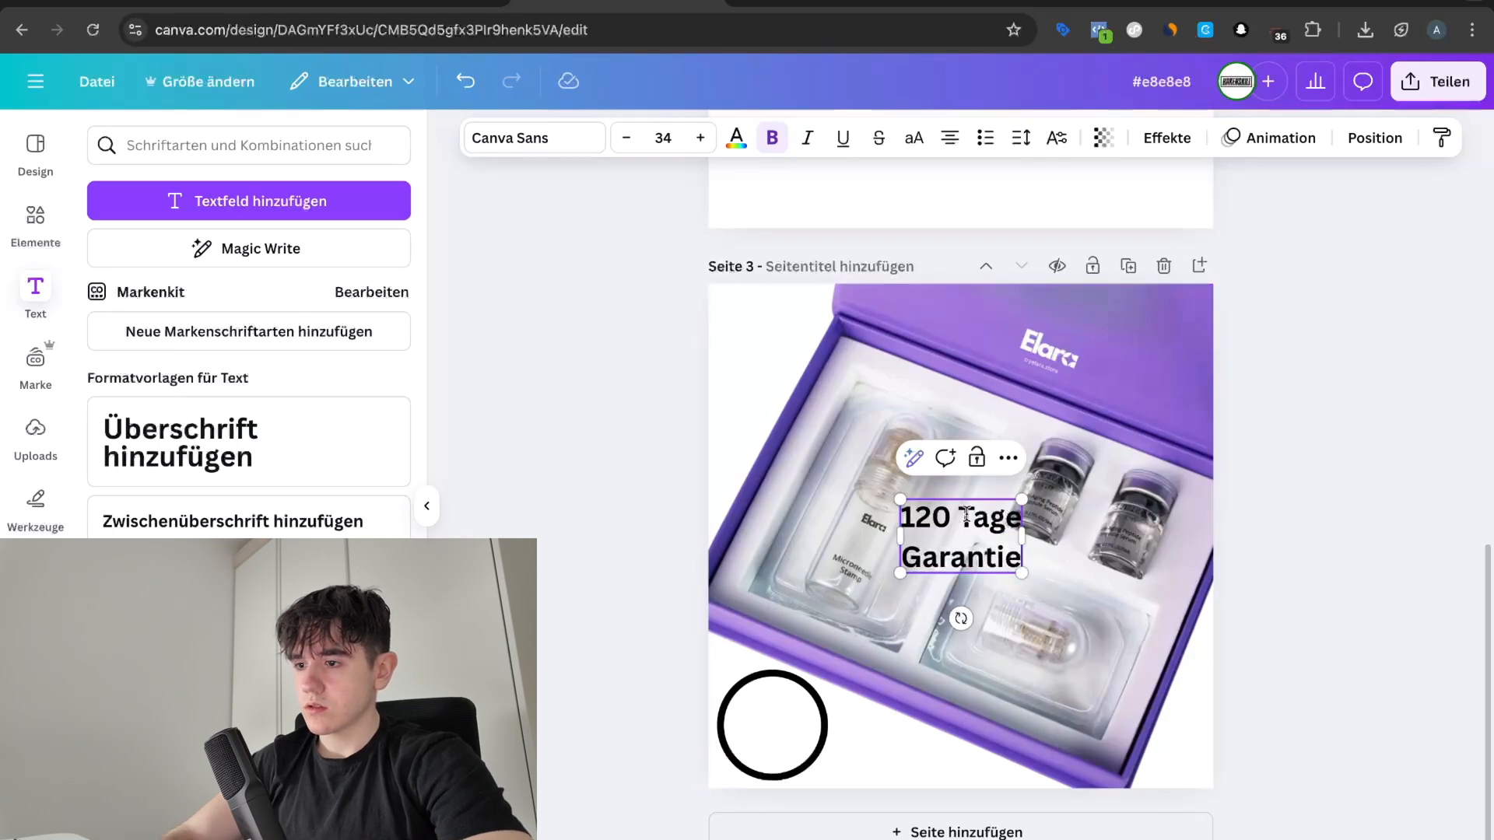
left_click_drag(900, 499, 787, 737)
left_click(1045, 581)
left_click(1004, 555)
left_click(912, 677)
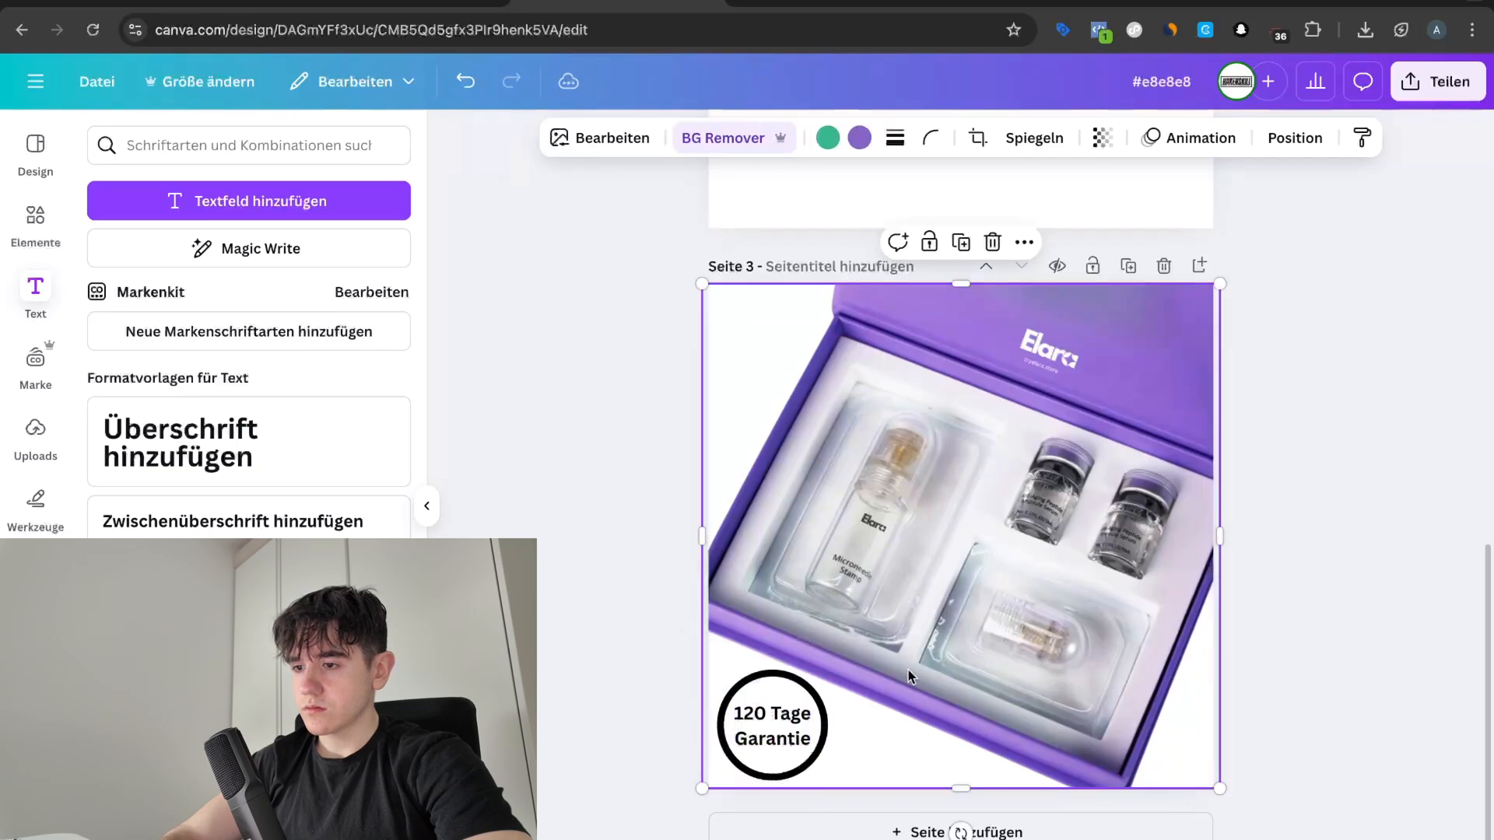
Step: Check the product images in the Google results, and move the "120 Tage Garantie" text slightly up inside the circle in Canva
left_click(1078, 14)
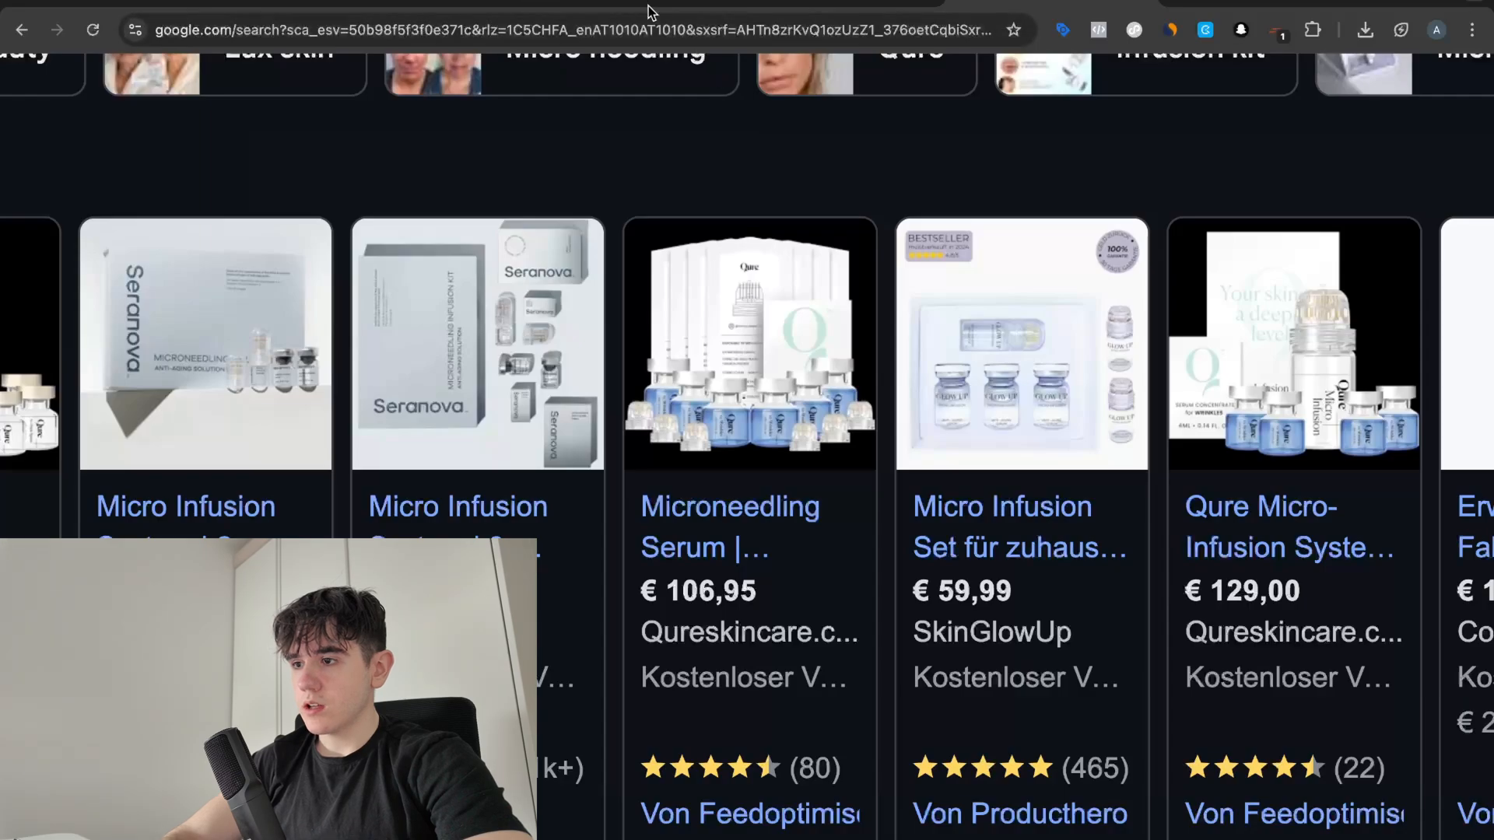
left_click(623, 9)
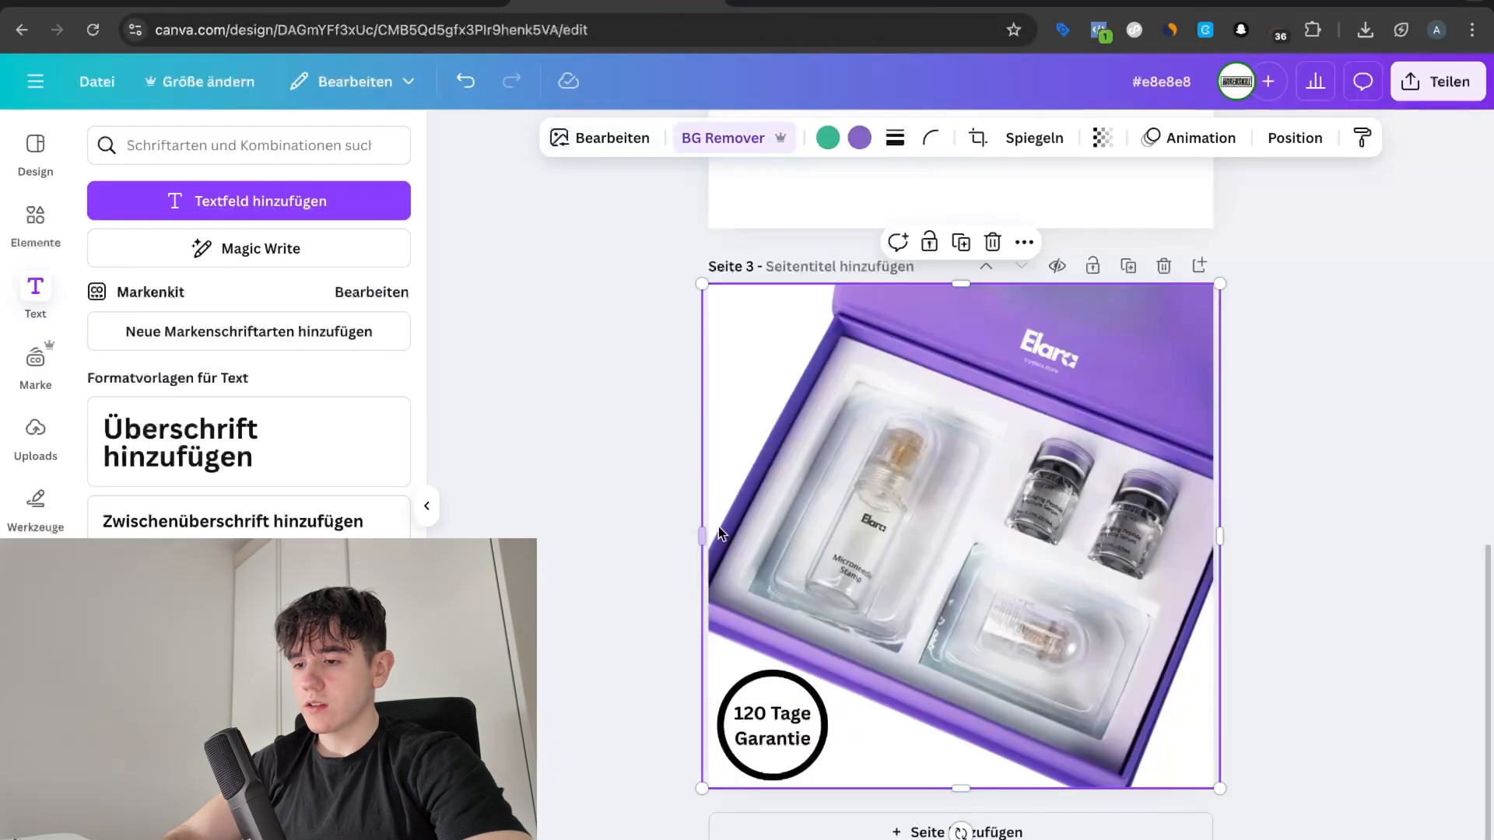
scroll(758, 739, "up", 3)
left_click(759, 738)
scroll(758, 735, "up", 3)
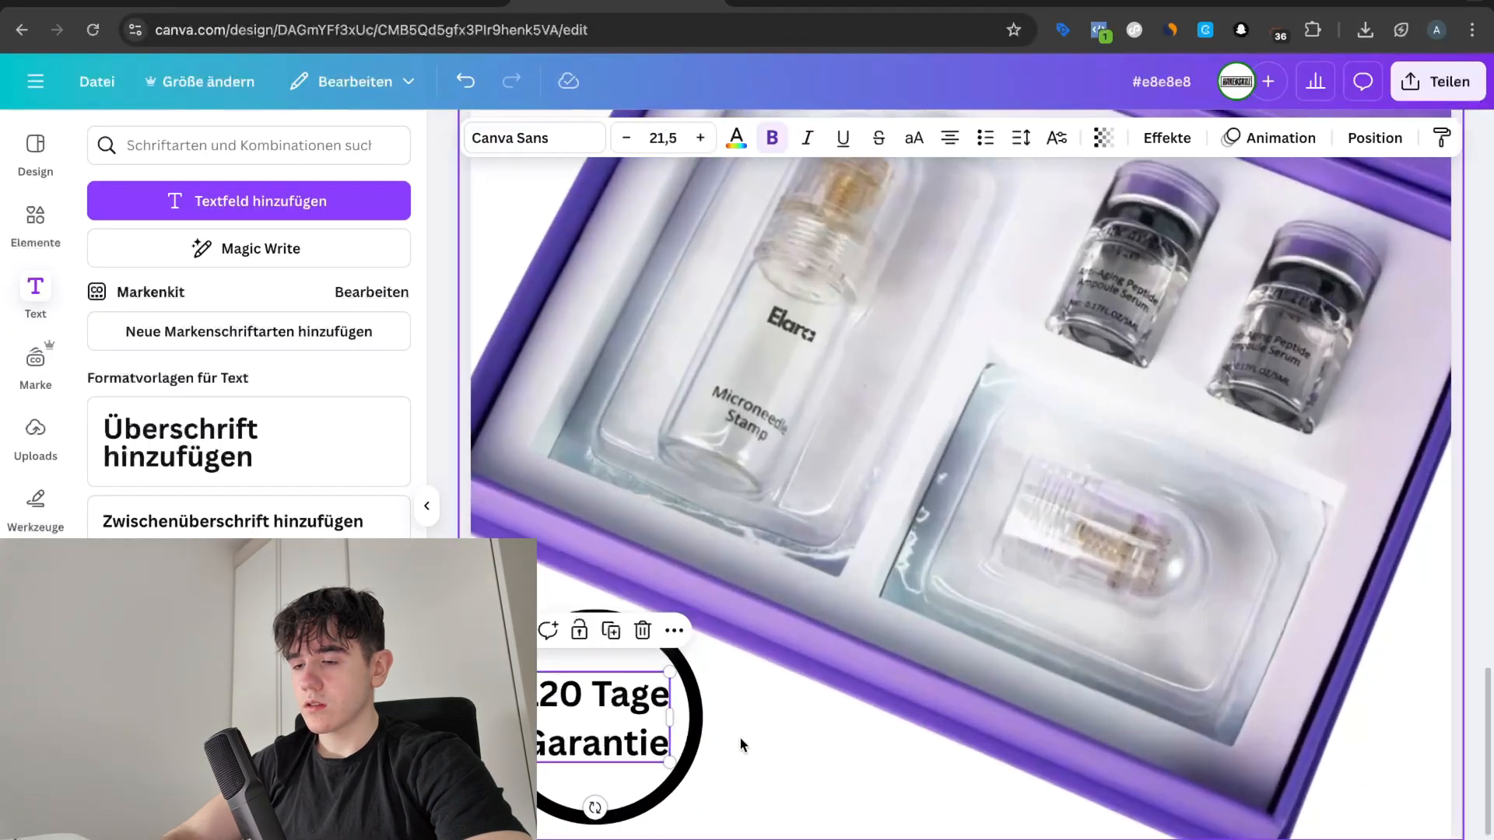
double_click(620, 721)
key("ctrl+a")
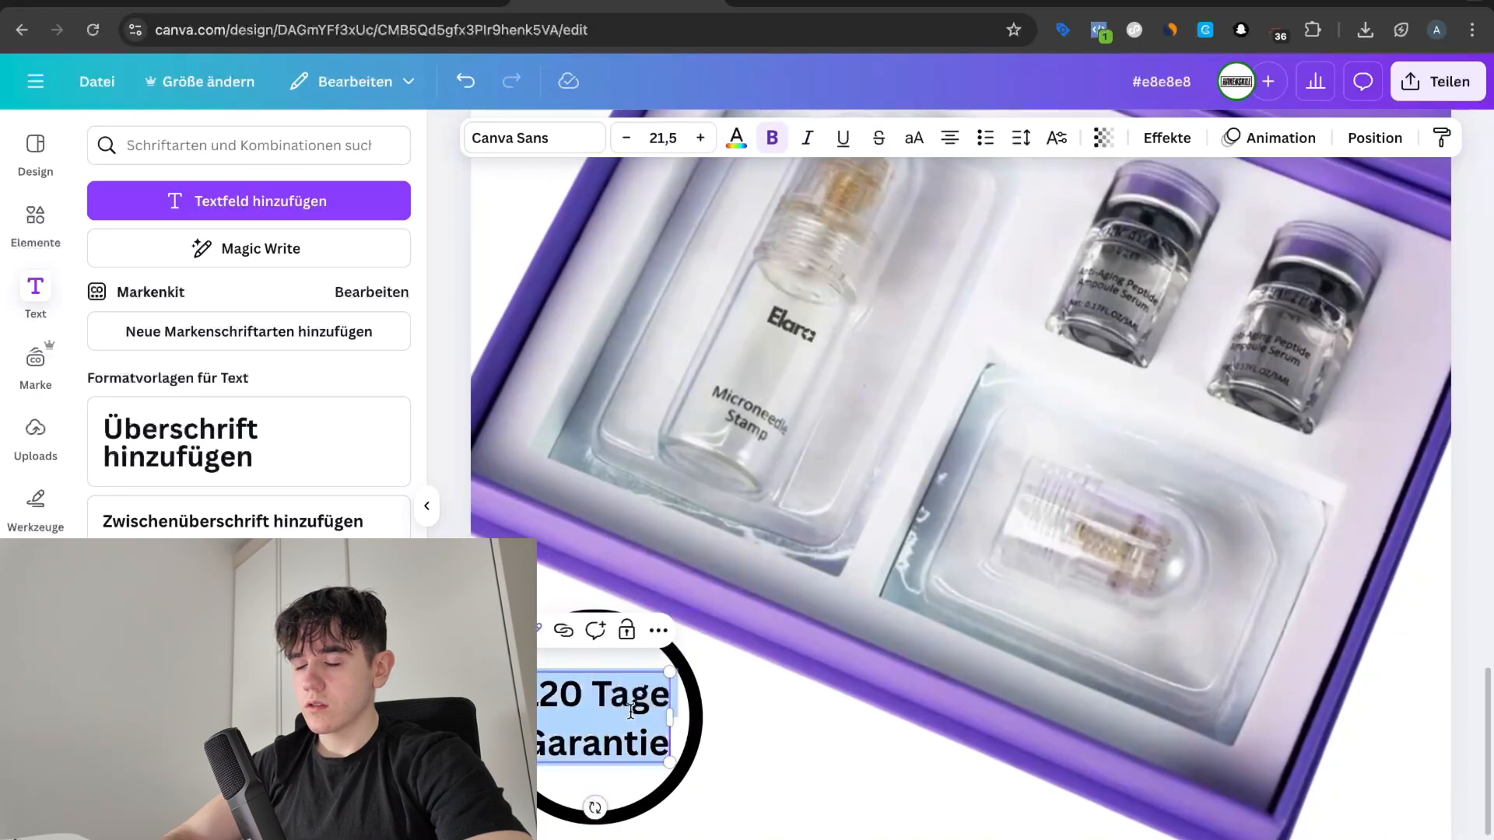
left_click(702, 738)
left_click(621, 727)
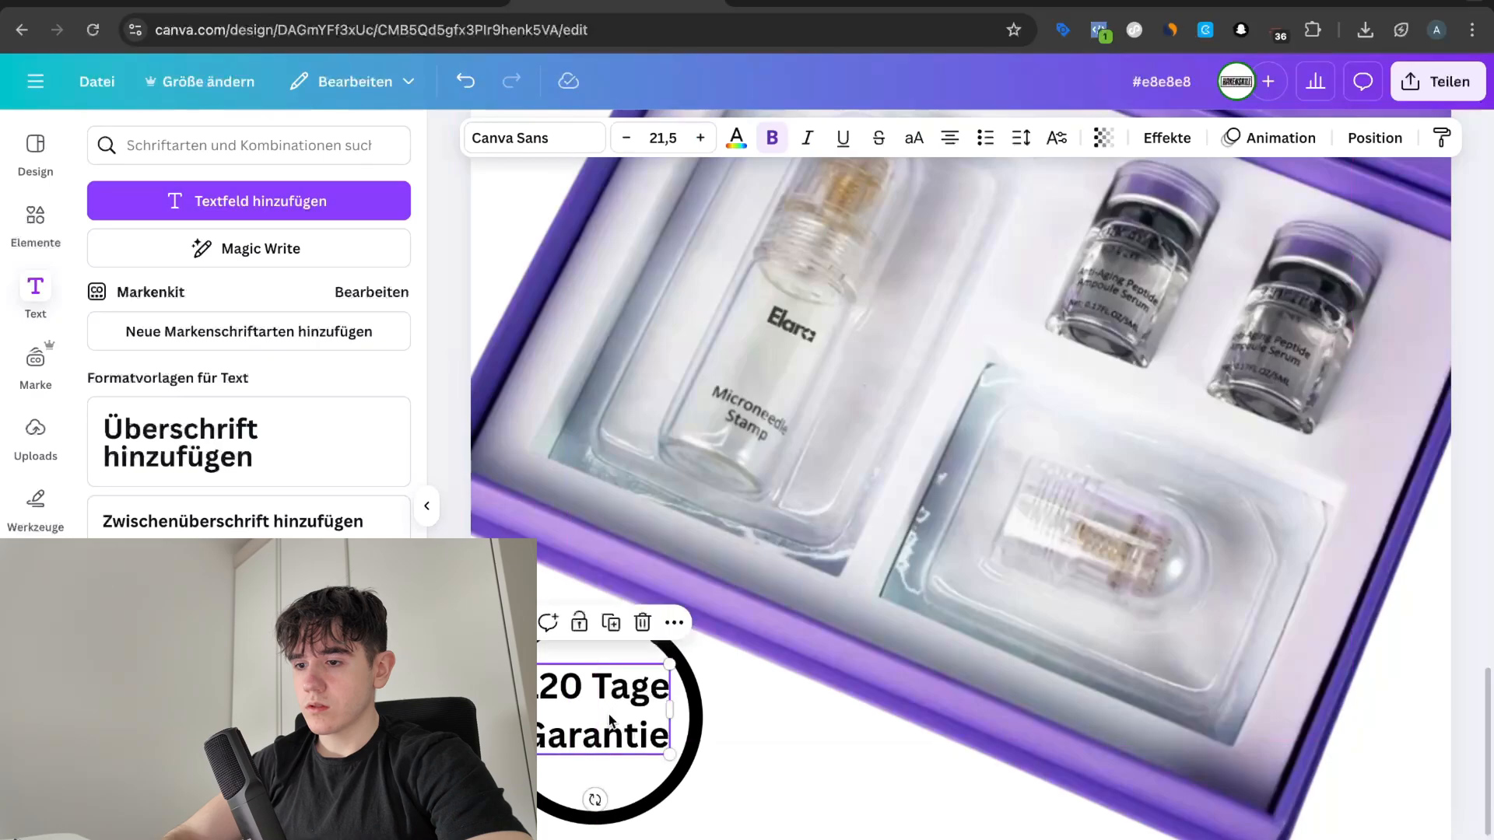
Step: Search the elements for "garantie" and add the black ribbon badge with the check mark to page 3
left_click(35, 221)
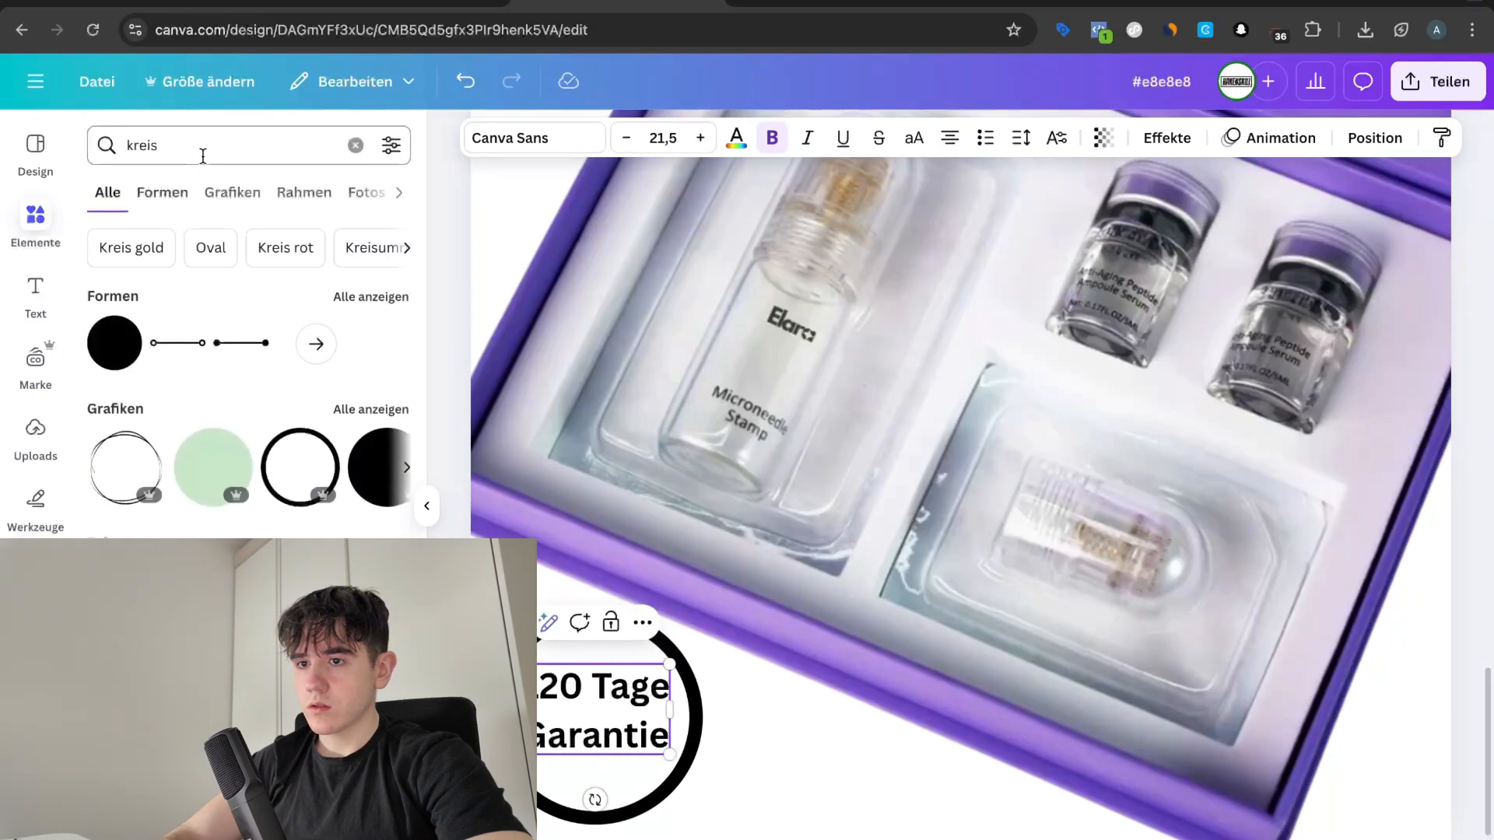
double_click(206, 146)
type("garantie")
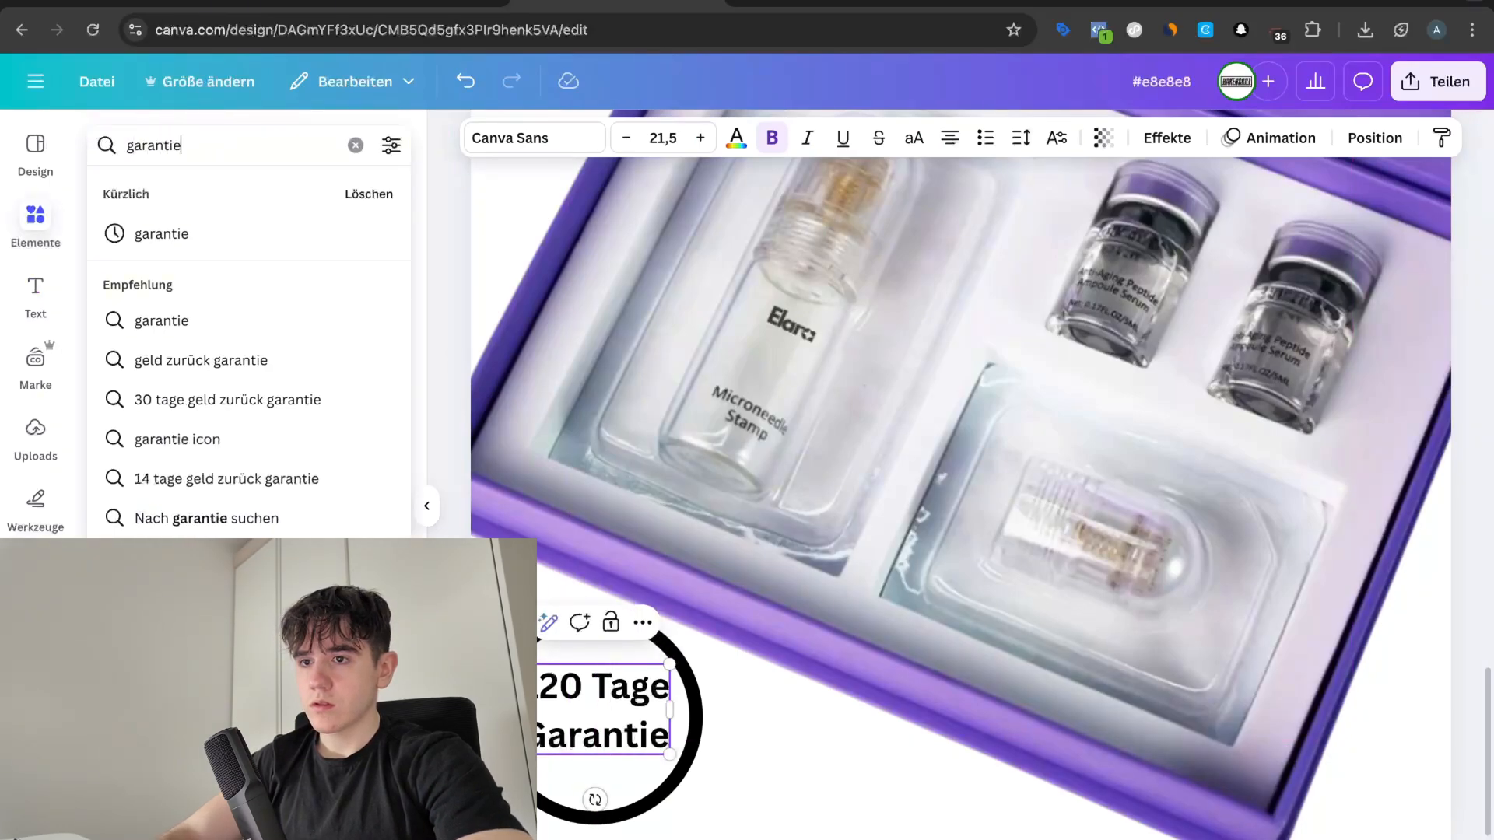
key("Return")
left_click(153, 379)
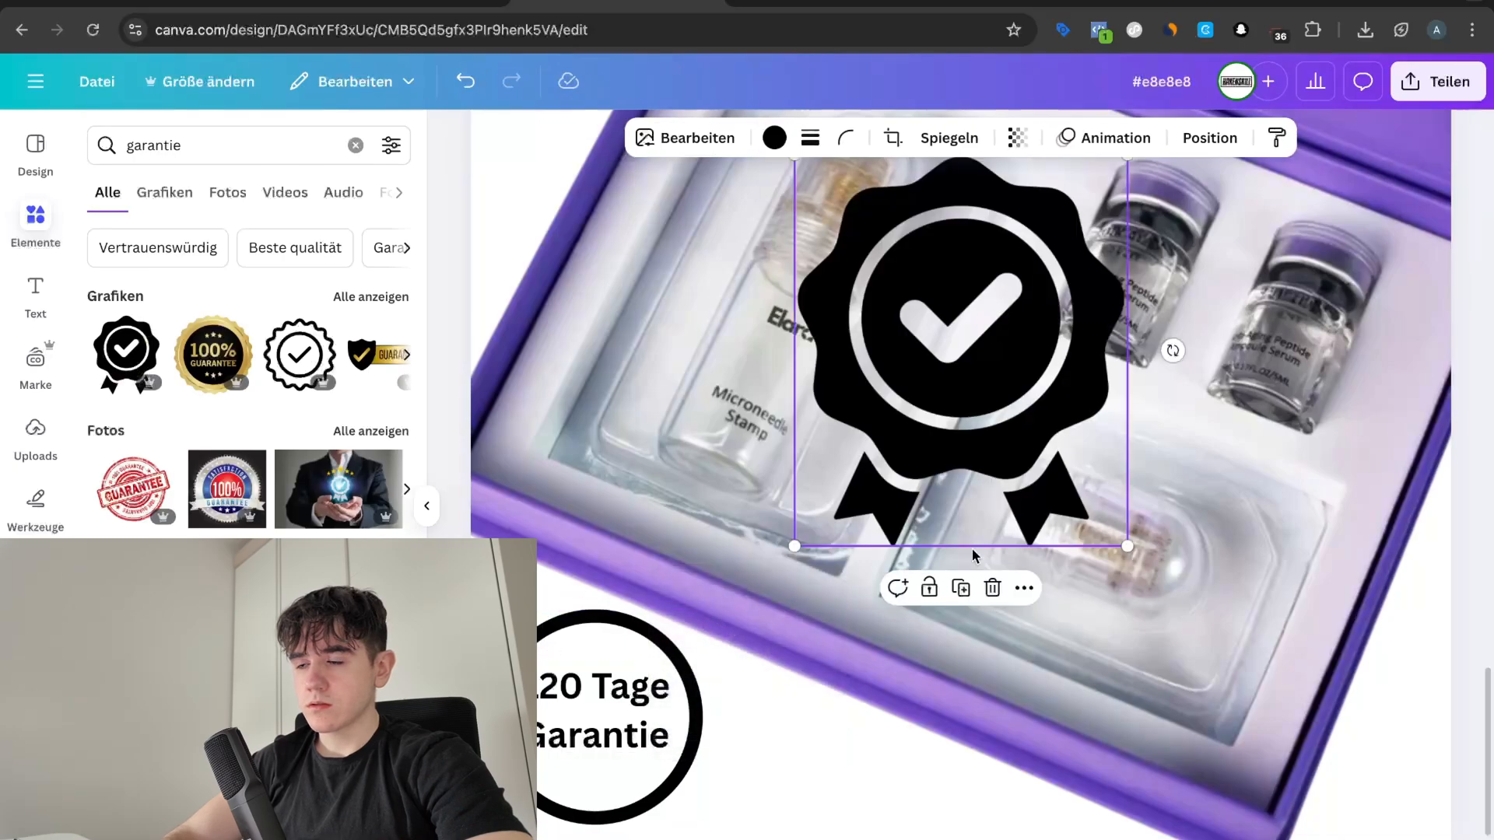
Step: Shrink the black ribbon badge and place it right beside the circle outline in the lower part of page 3
left_click_drag(848, 249, 705, 527)
left_click_drag(650, 411, 777, 633)
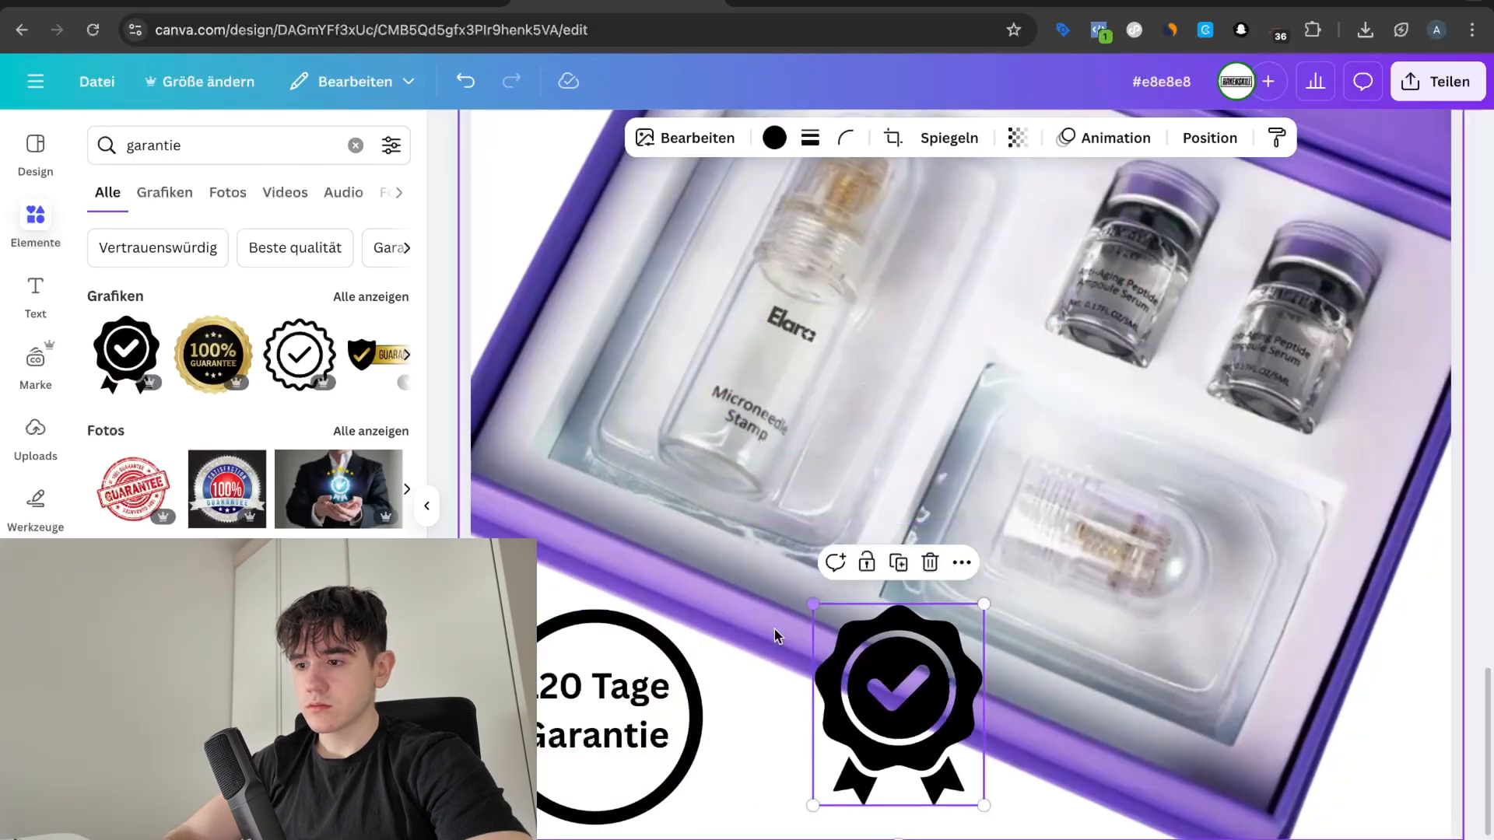
left_click_drag(893, 704, 750, 716)
left_click_drag(670, 617, 717, 709)
left_click_drag(788, 759, 723, 758)
left_click(817, 787)
scroll(817, 786, "down", 3)
left_click(794, 776)
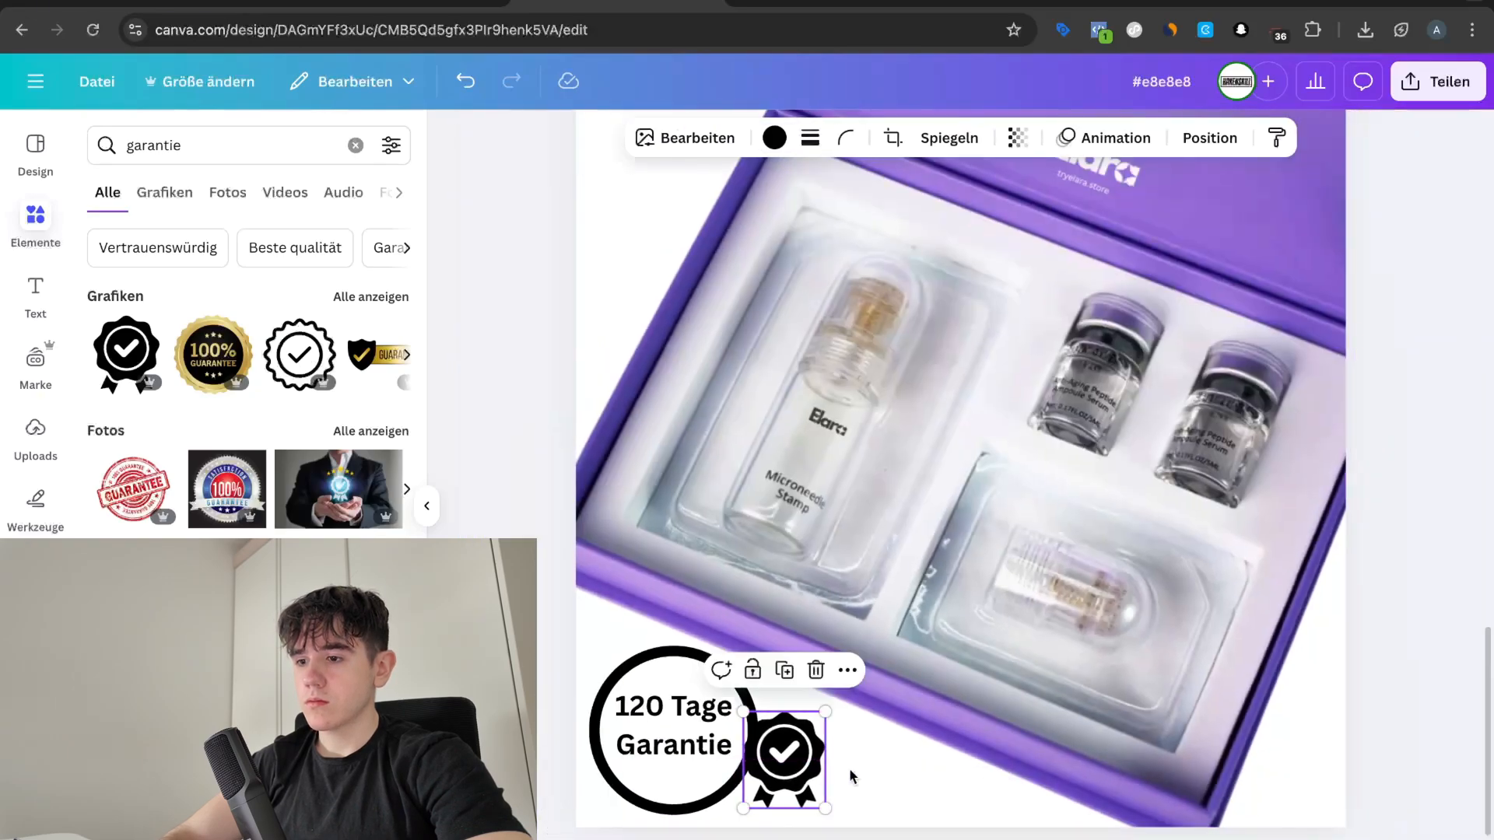
left_click(850, 784)
scroll(884, 773, "down", 3)
Step: Delete the circle outline and arrange the ribbon badge and the "120 Tage Garantie" text side by side in page 3's lower-left corner
left_click(789, 763)
left_click(789, 786)
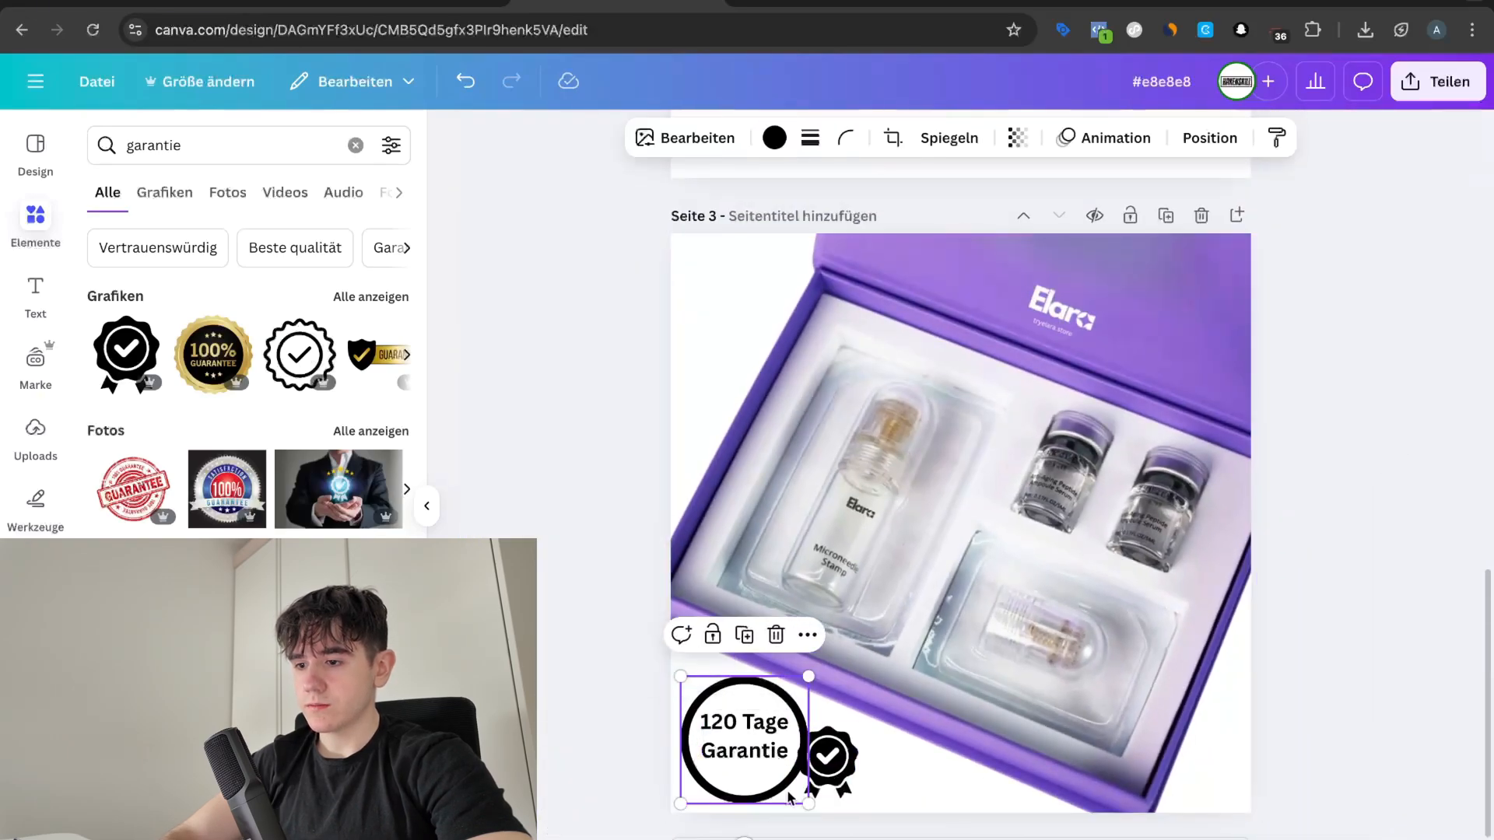
key("BackSpace")
left_click_drag(737, 754, 737, 781)
left_click(838, 783)
mouse_move(838, 782)
left_mouse_down()
mouse_move(732, 782)
mouse_move(784, 757)
mouse_move(720, 759)
mouse_move(819, 771)
left_mouse_up()
left_click(817, 777)
scroll(768, 765, "up", 3)
left_click(907, 783)
scroll(907, 782, "down", 3)
left_click(924, 774)
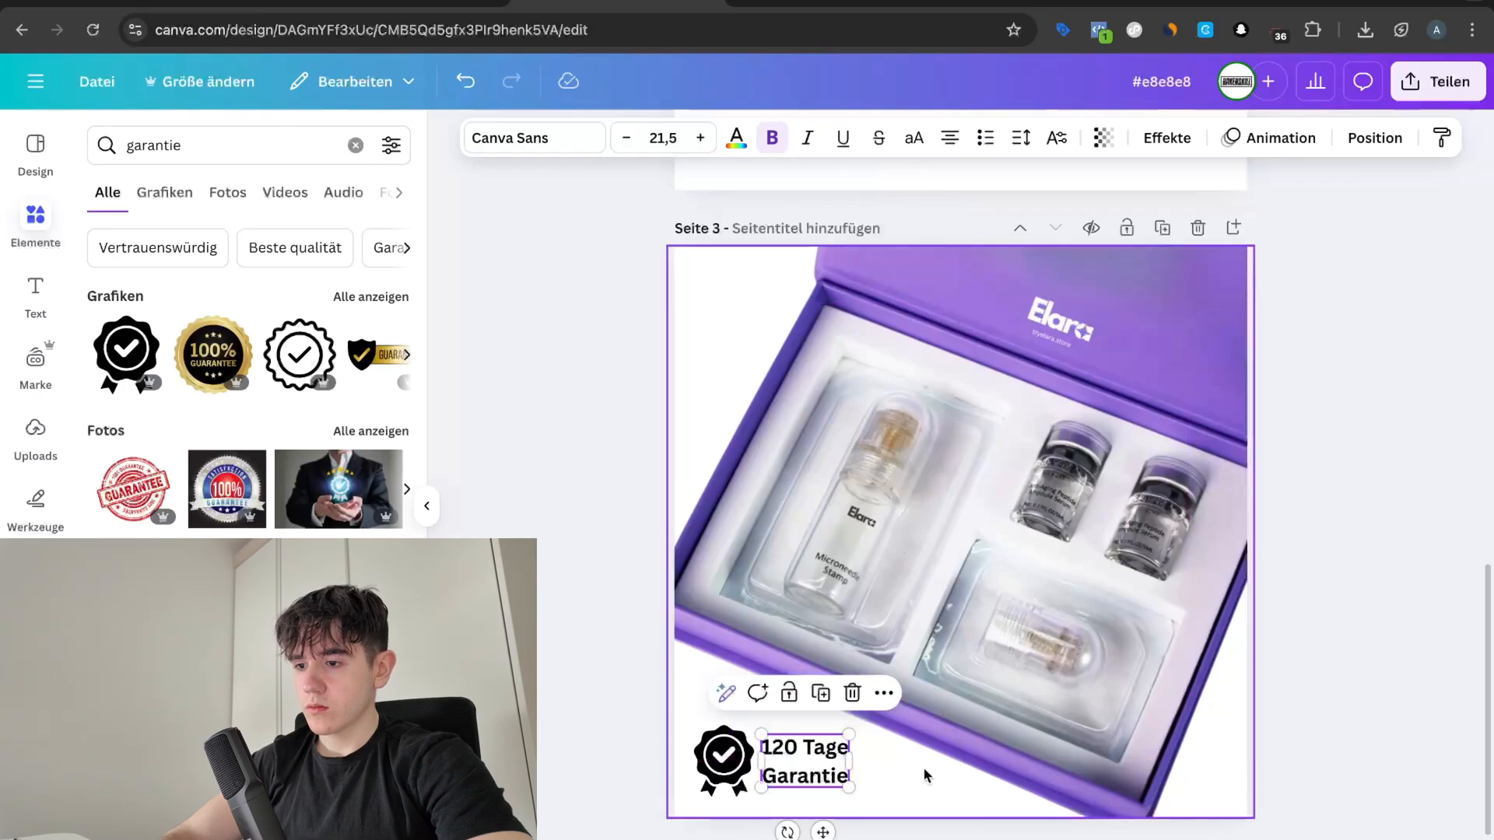
Step: Enlarge the "120 Tage Garantie" text to size 23.1, and delete both the text and the ribbon badge from page 3
left_click(1350, 725)
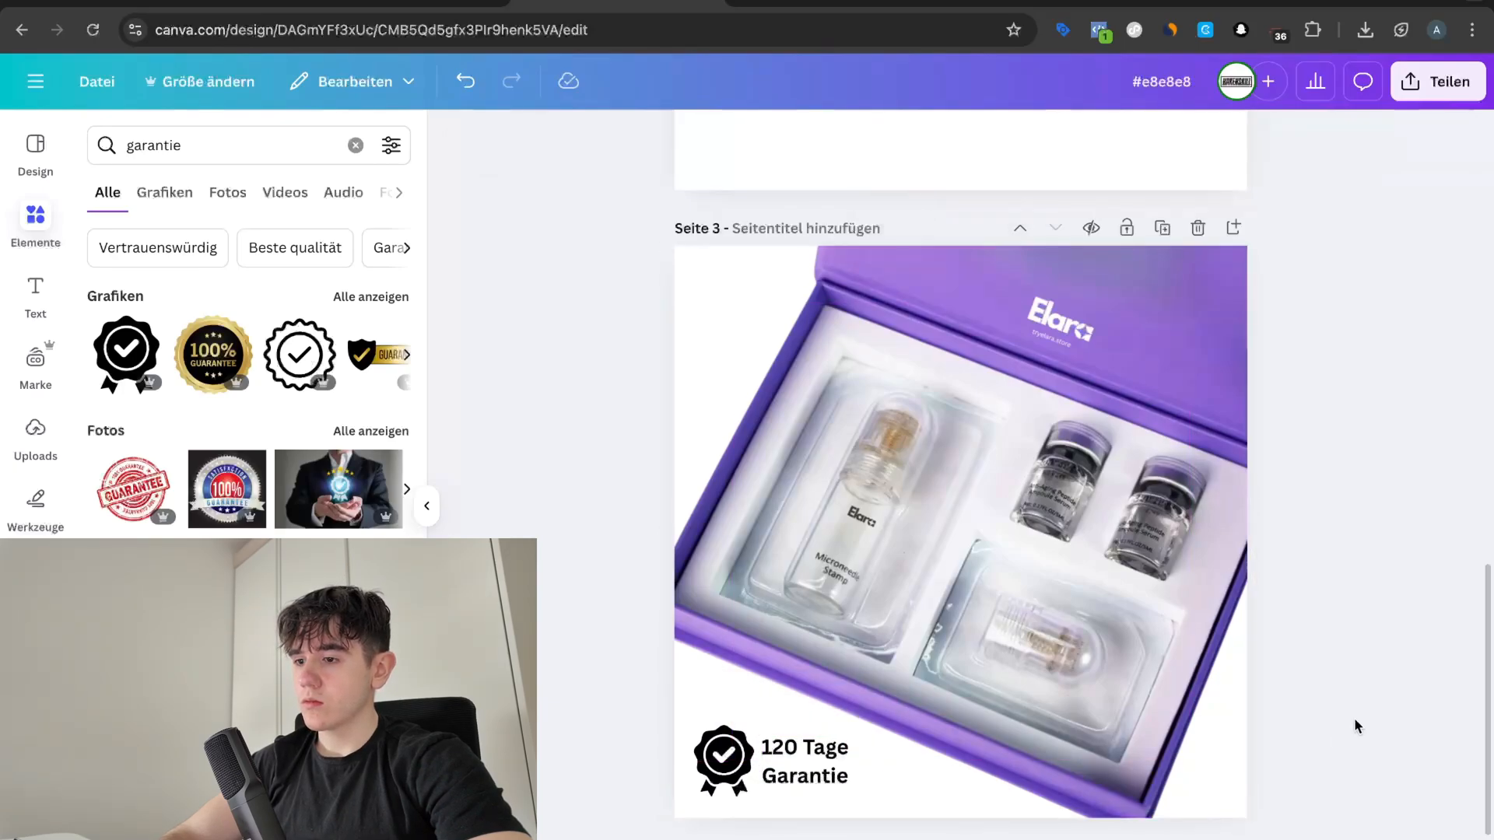
left_click(795, 761)
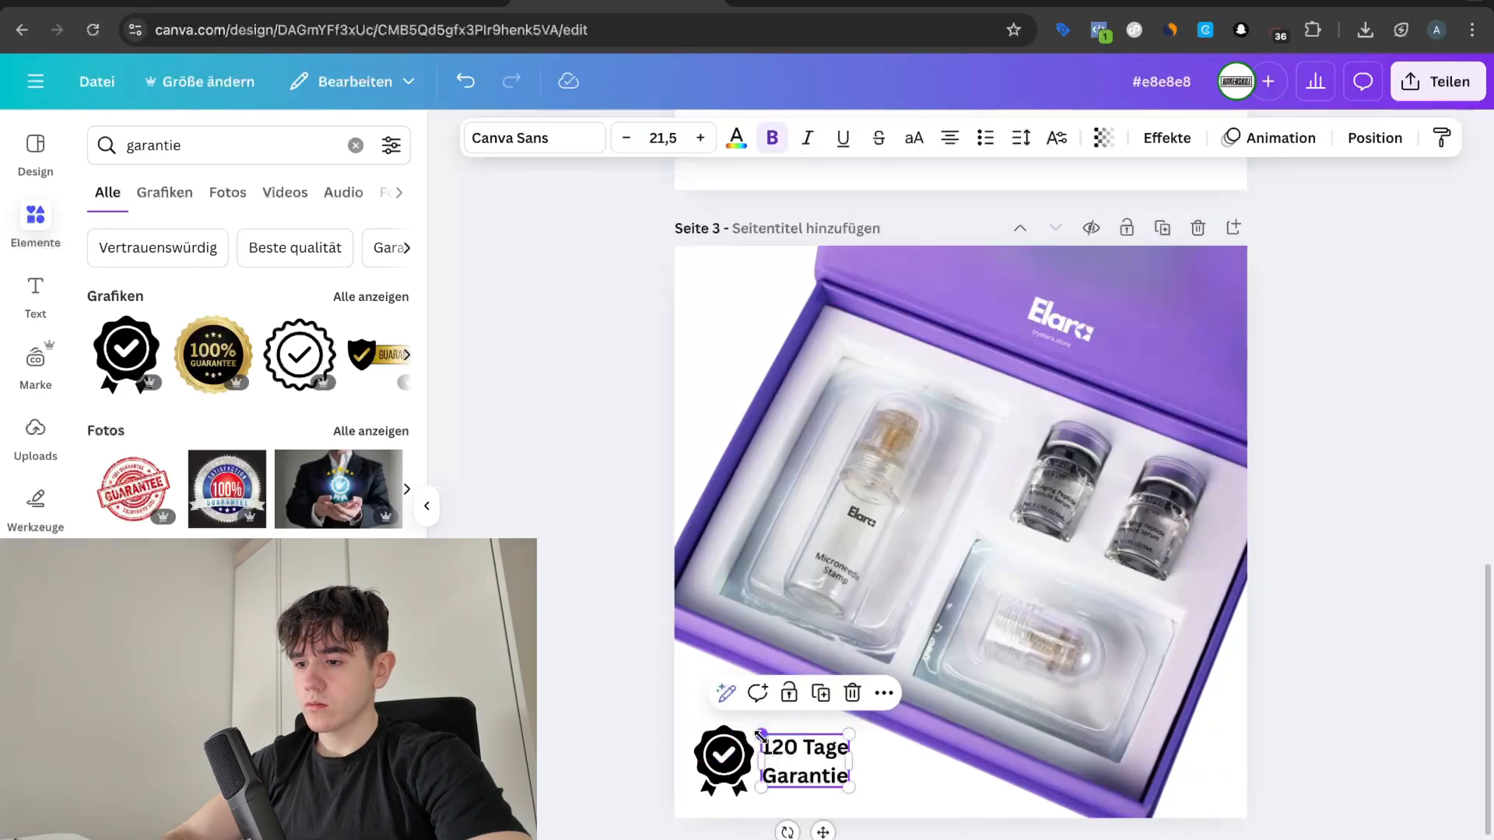
left_click_drag(761, 733, 797, 770)
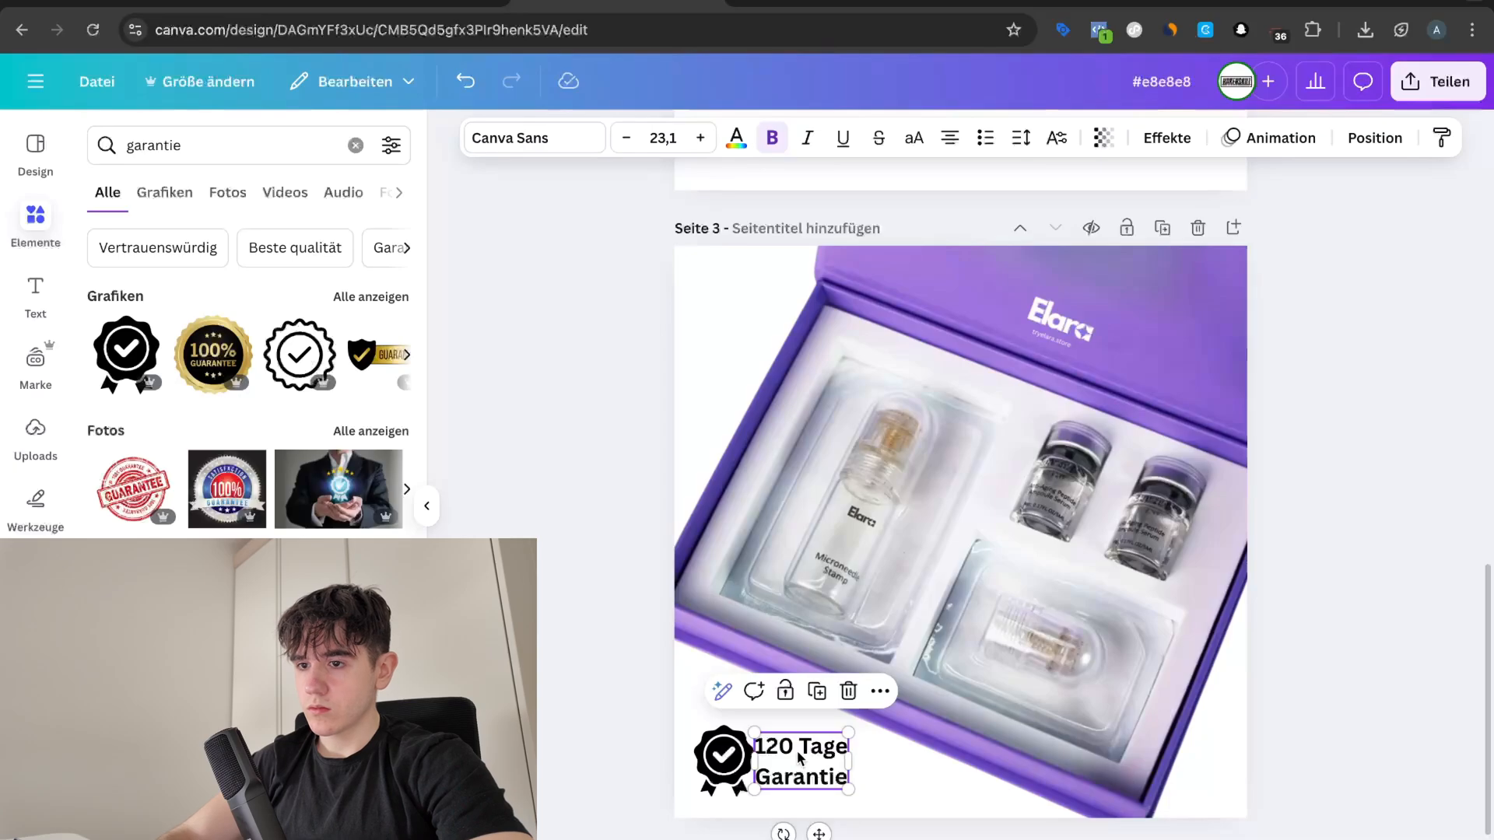
key("BackSpace")
left_click(723, 756)
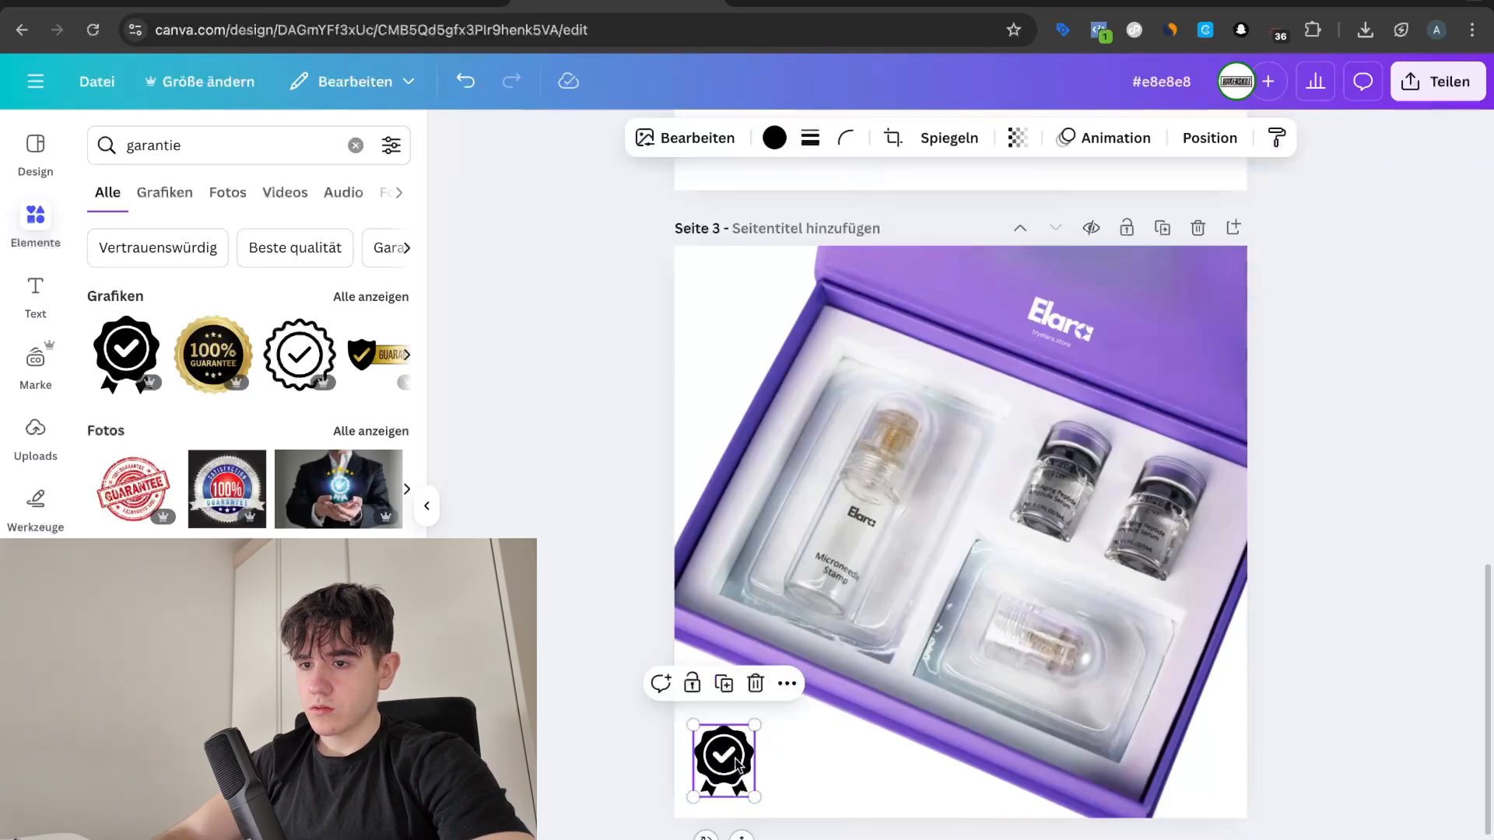
key("BackSpace")
Step: Try the scalloped outline seal with the check mark on page 3, remove it, and browse the other guarantee graphics
left_click(312, 361)
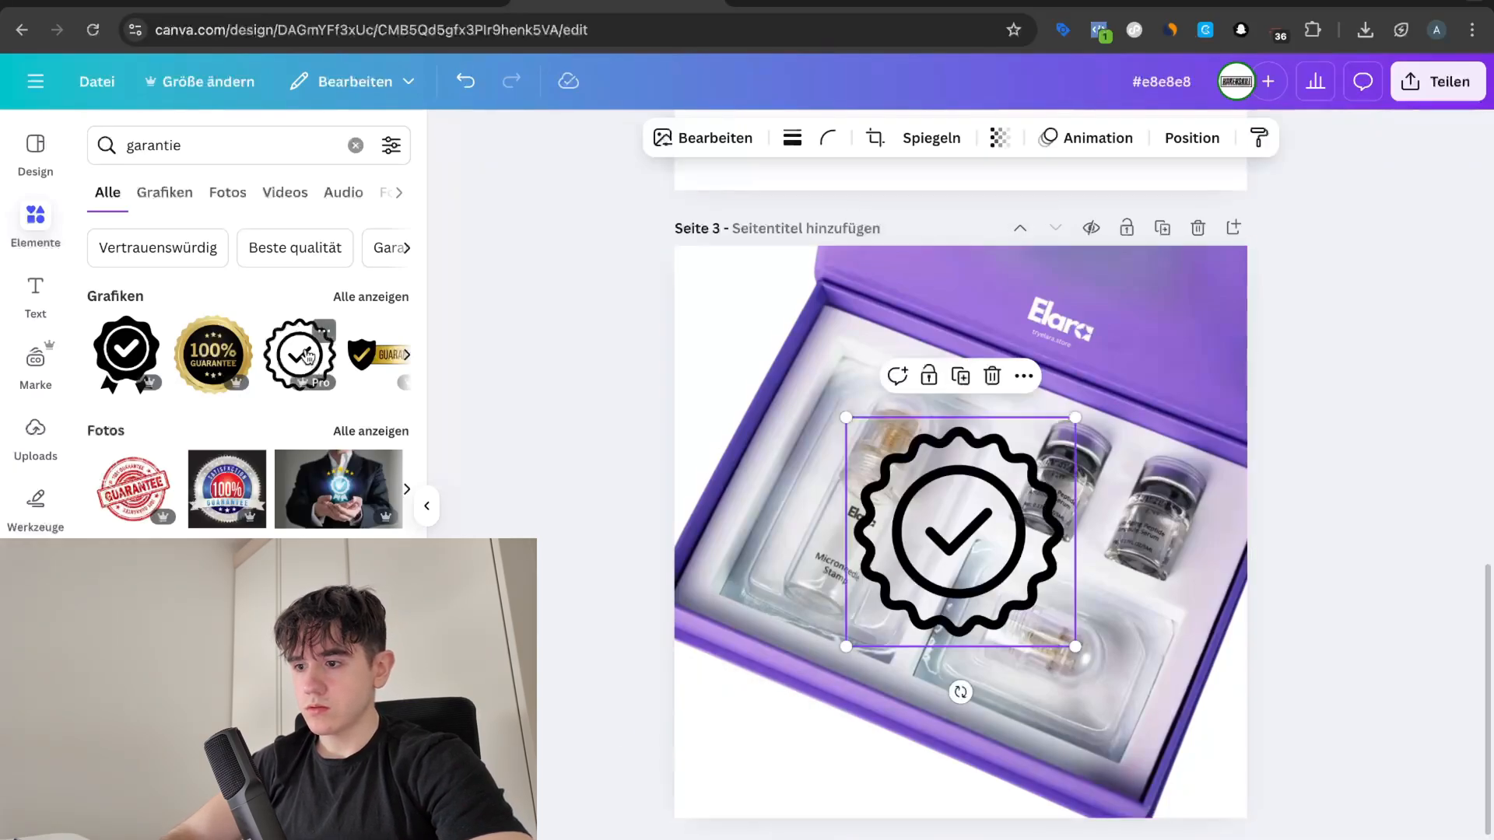
key("BackSpace")
scroll(189, 346, "right", 2)
scroll(189, 346, "right", 5)
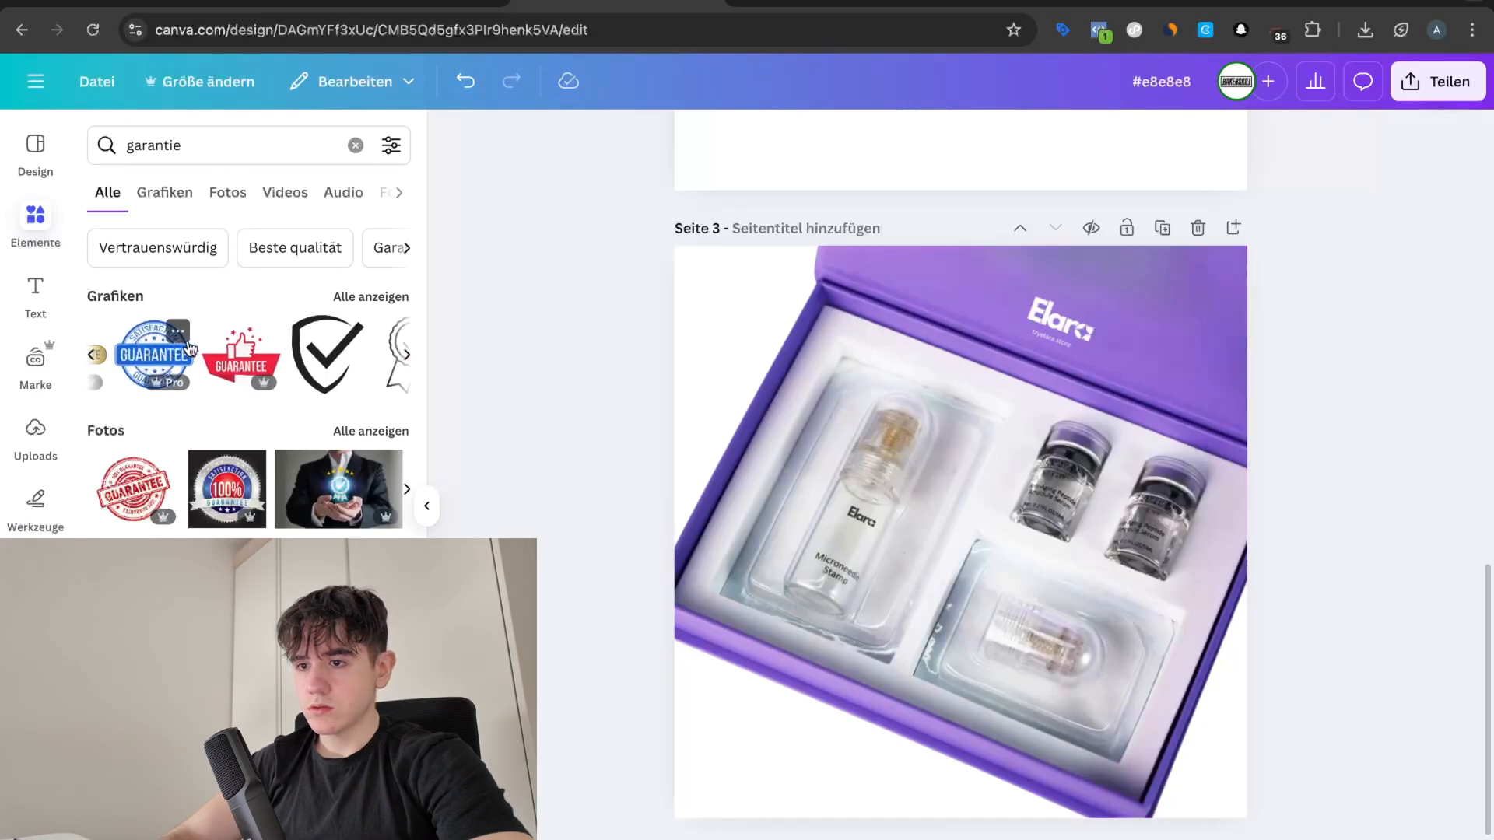
scroll(265, 365, "left", 2)
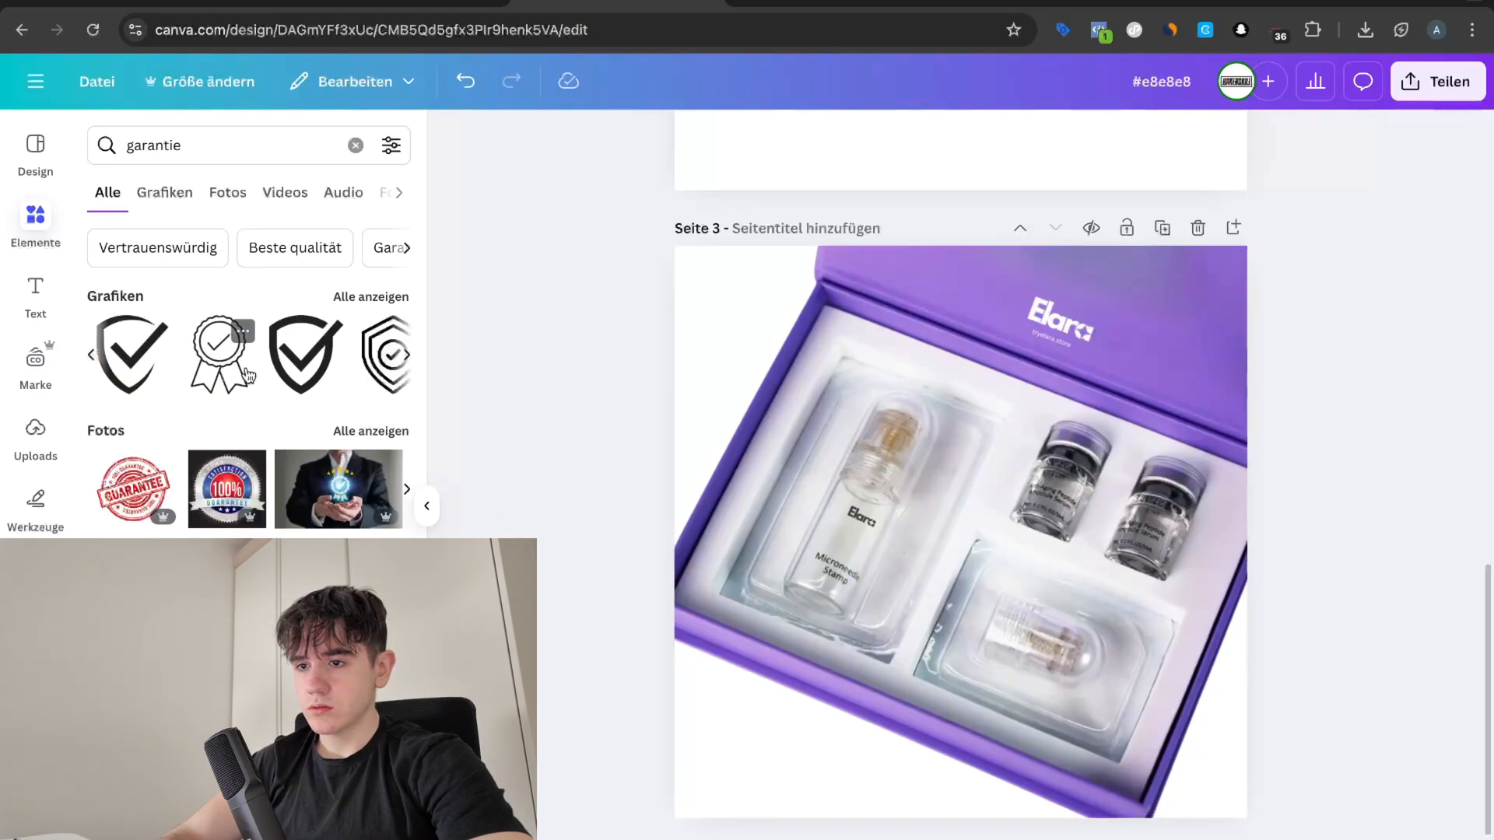
Step: Add the black shield graphic with the check mark, scaled down and placed in the lower-left corner of page 3
left_click(247, 373)
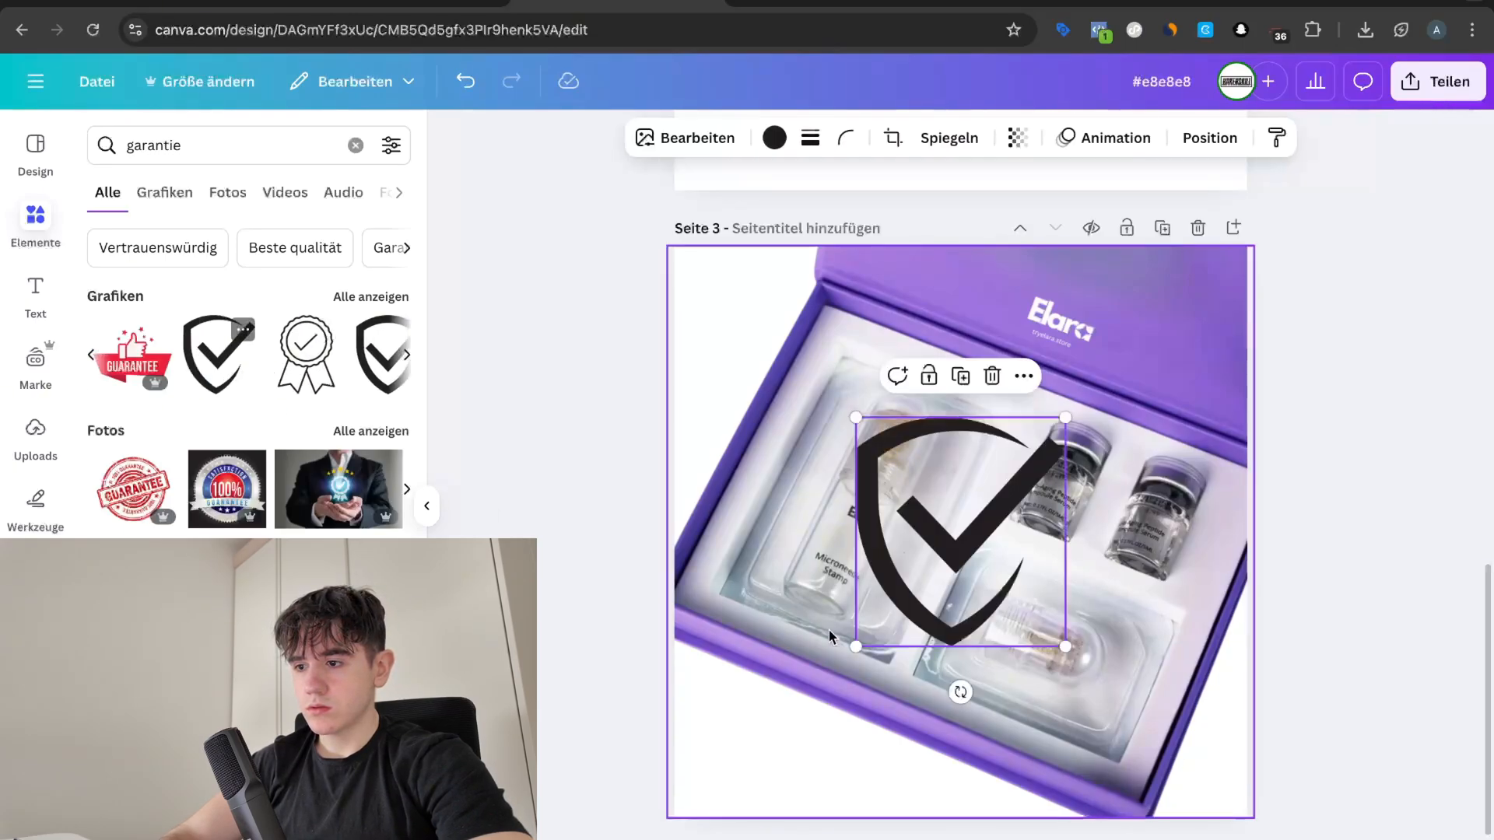
left_click_drag(1023, 611, 876, 747)
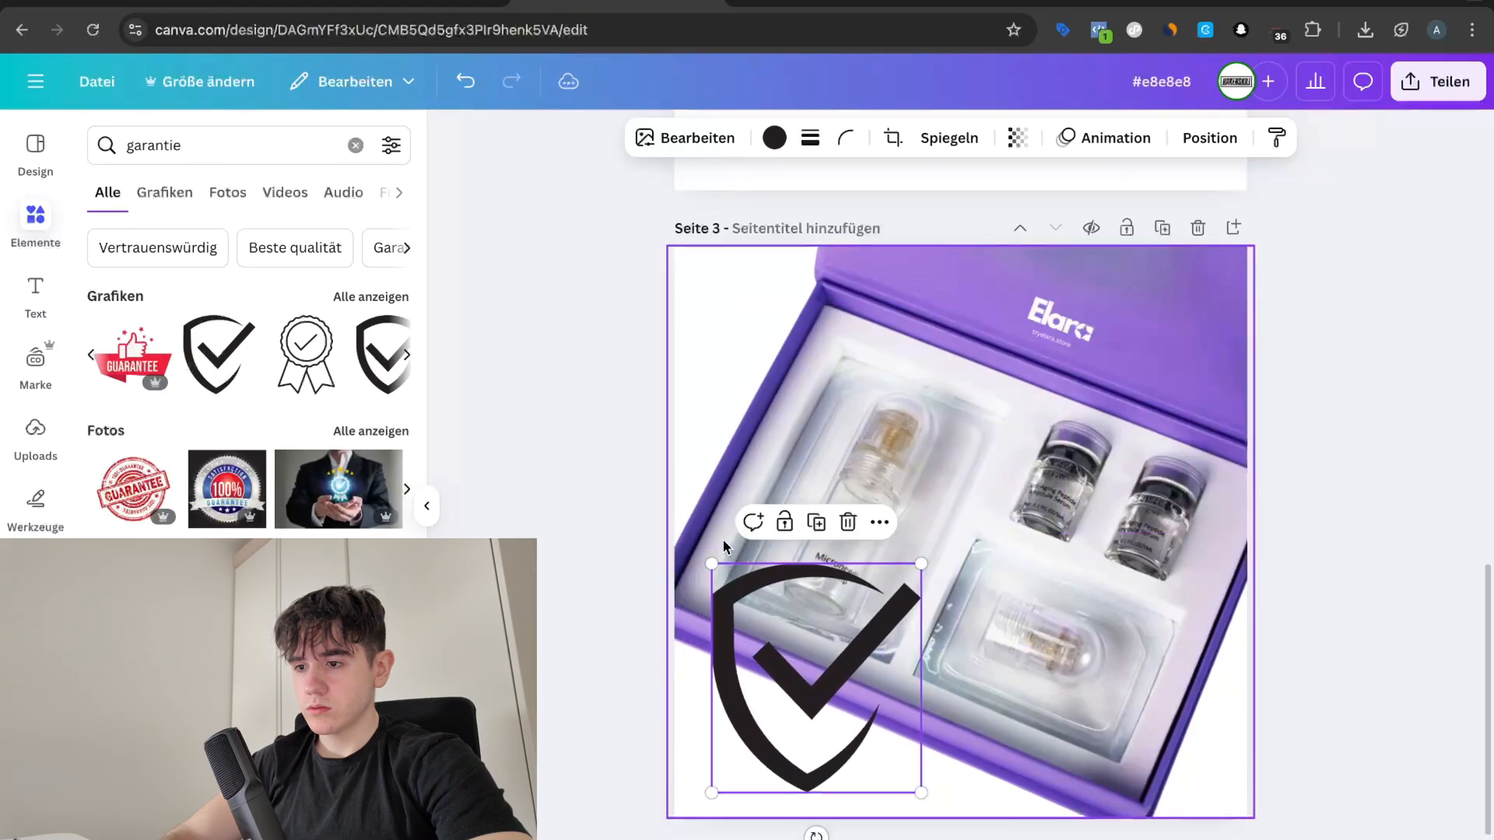
left_click_drag(710, 564, 815, 677)
left_click_drag(882, 735, 772, 731)
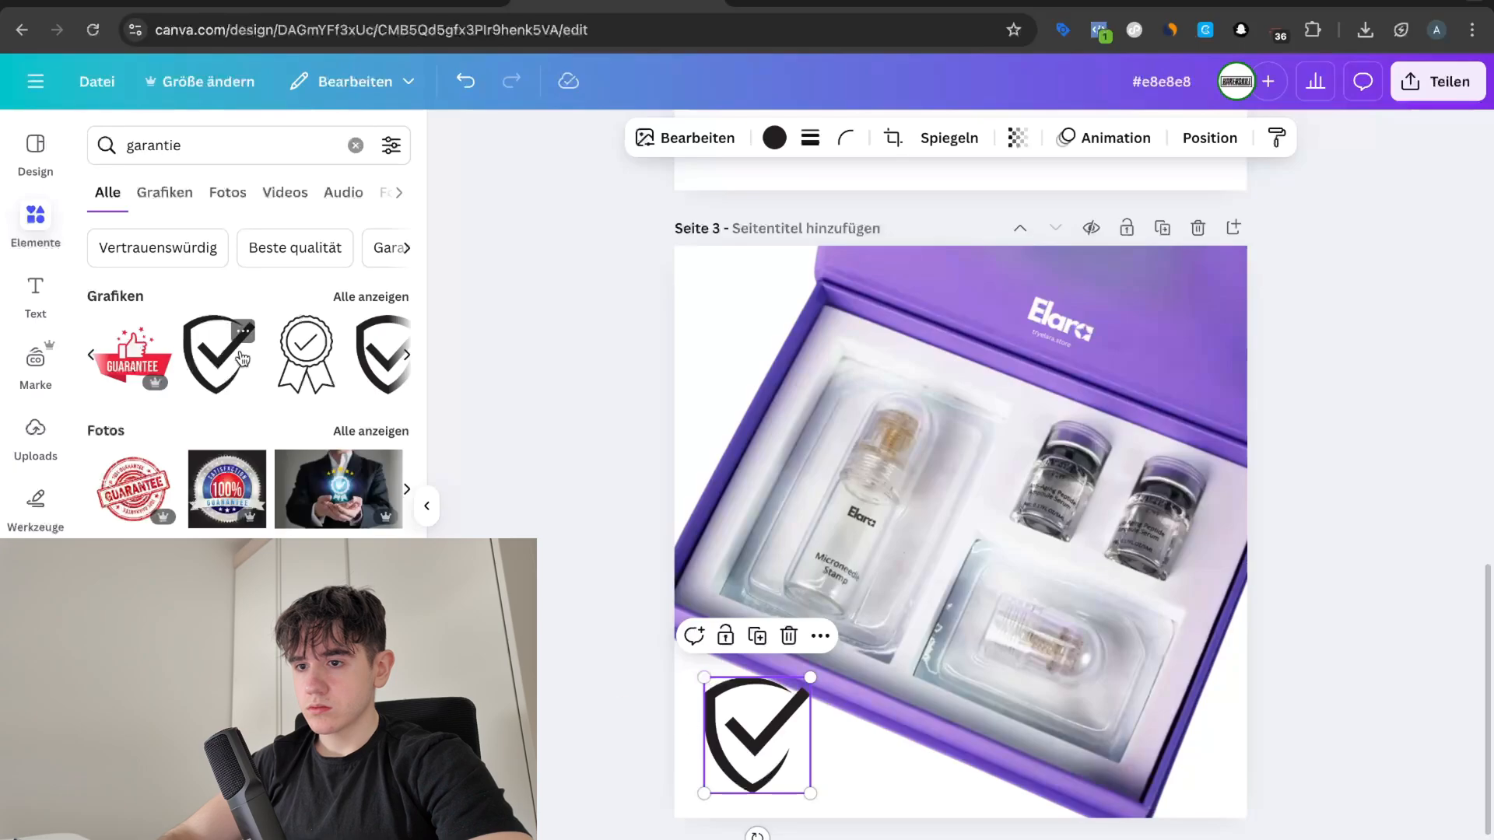
Step: Add the gold and black "100% GUARANTEE" seal to page 3 and delete the shield graphic
scroll(242, 358, "right", 6)
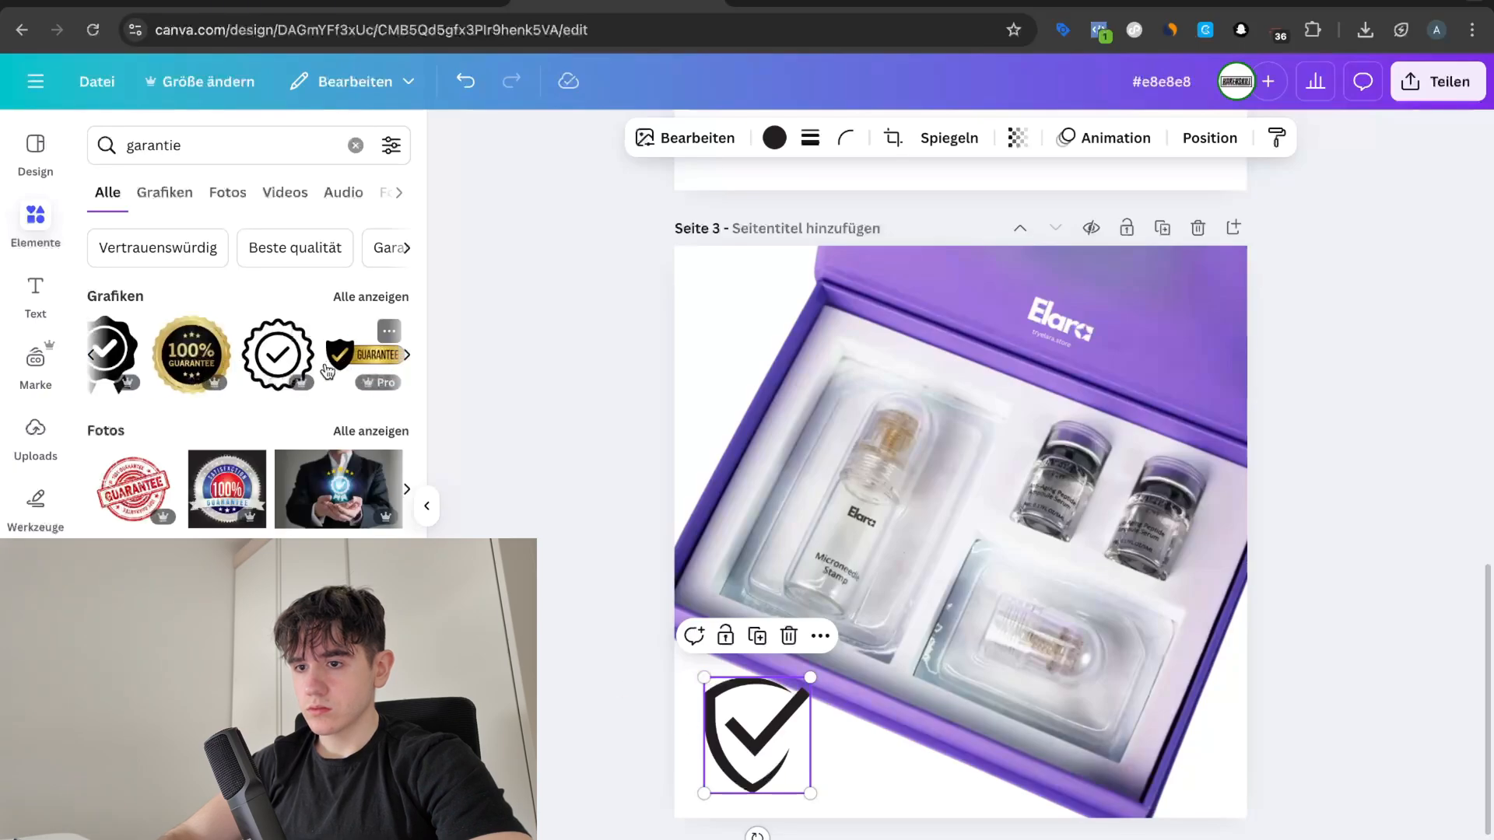
left_click(186, 362)
left_click(747, 732)
key("Delete")
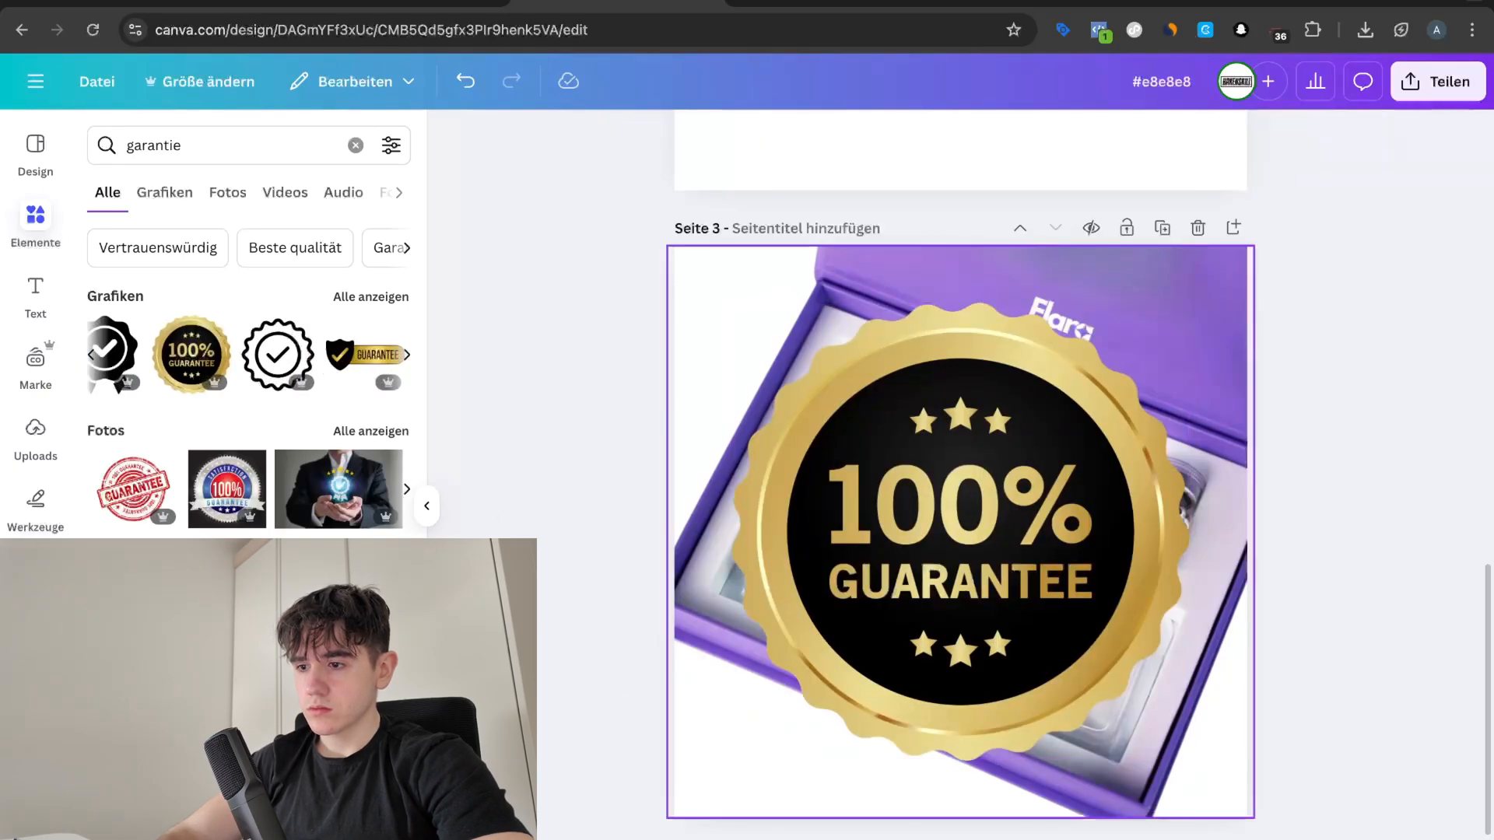
Step: Shrink the "100% GUARANTEE" seal and move it to the left edge of page 3
left_click(894, 661)
left_click_drag(909, 555, 774, 647)
left_click_drag(600, 389, 867, 650)
left_click_drag(961, 745, 738, 531)
Step: Recolour the gold parts of the "100% GUARANTEE" seal purple and move it down toward page 3's lower-left corner
left_click(827, 138)
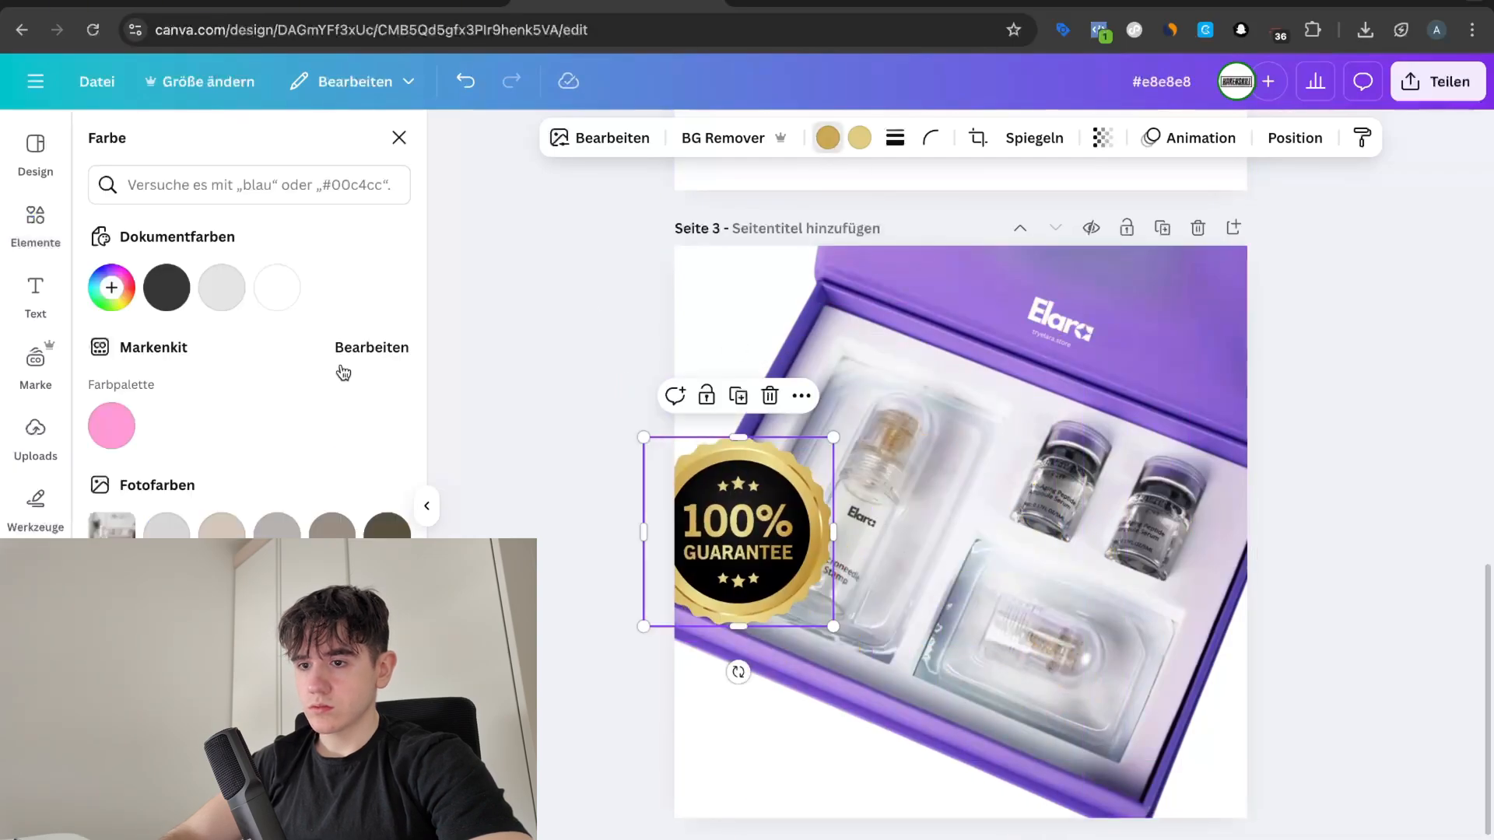
left_click(277, 591)
left_click_drag(731, 499, 777, 614)
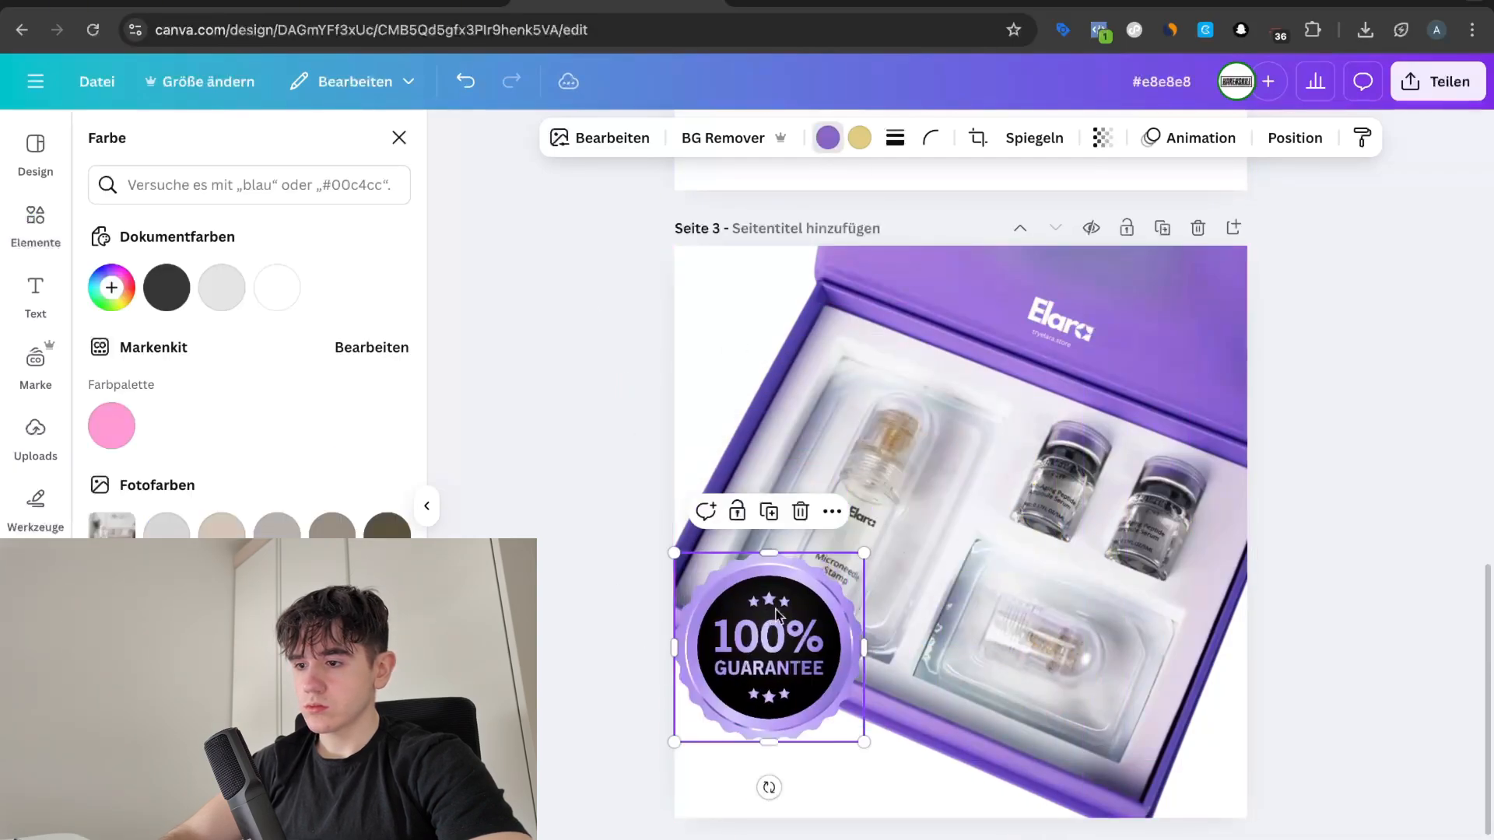
Step: Shrink the purple "100% GUARANTEE" seal to roughly half its size and place it in page 3's lower-left corner
left_click_drag(675, 553, 754, 632)
left_click_drag(810, 673, 702, 697)
left_click(637, 724)
left_click(745, 722)
scroll(634, 750, "up", 3)
left_click(645, 780)
left_click(498, 708)
scroll(498, 708, "down", 3)
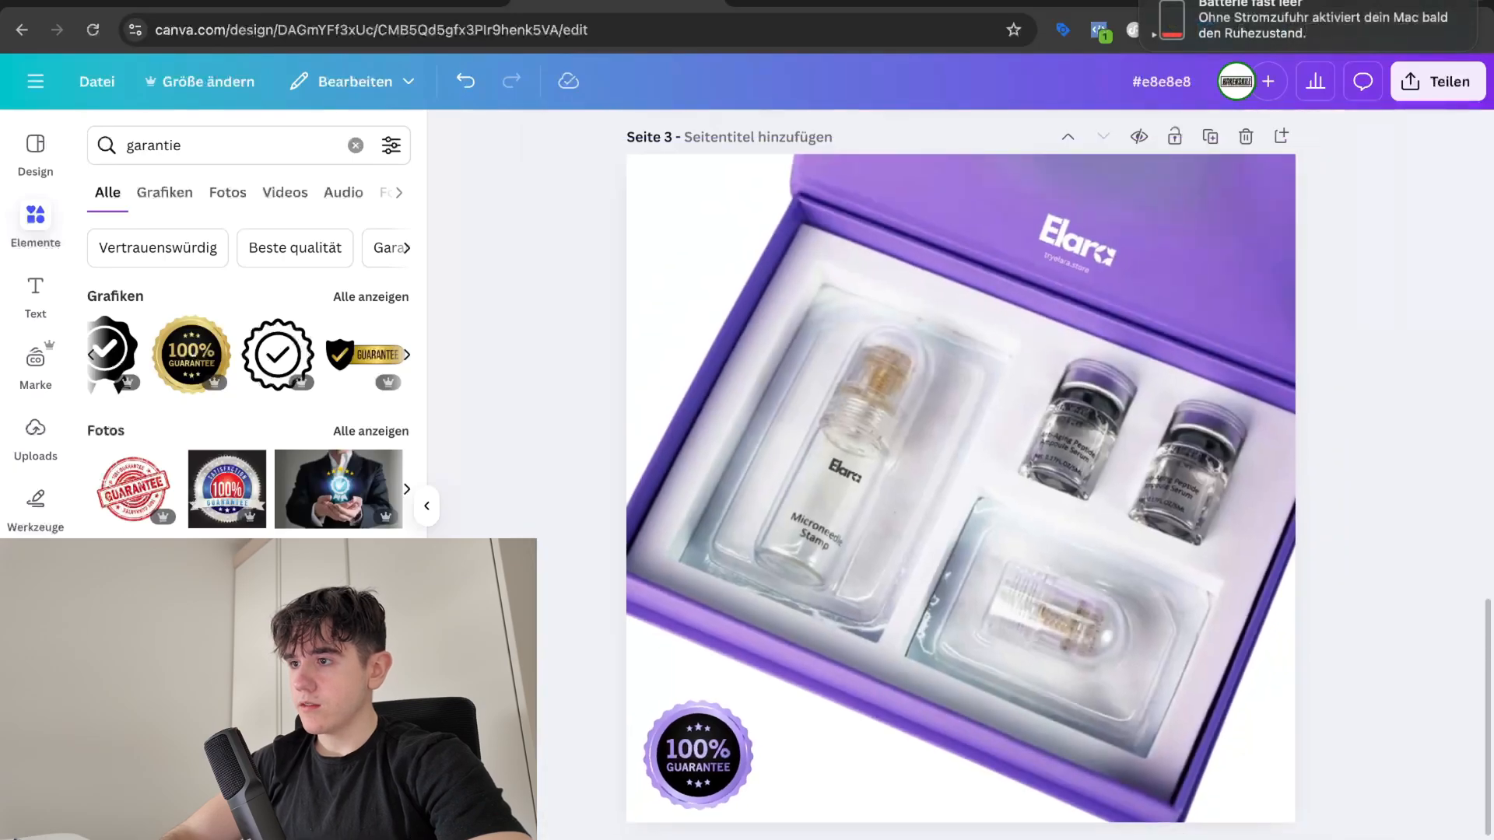
scroll(1400, 519, "down", 3)
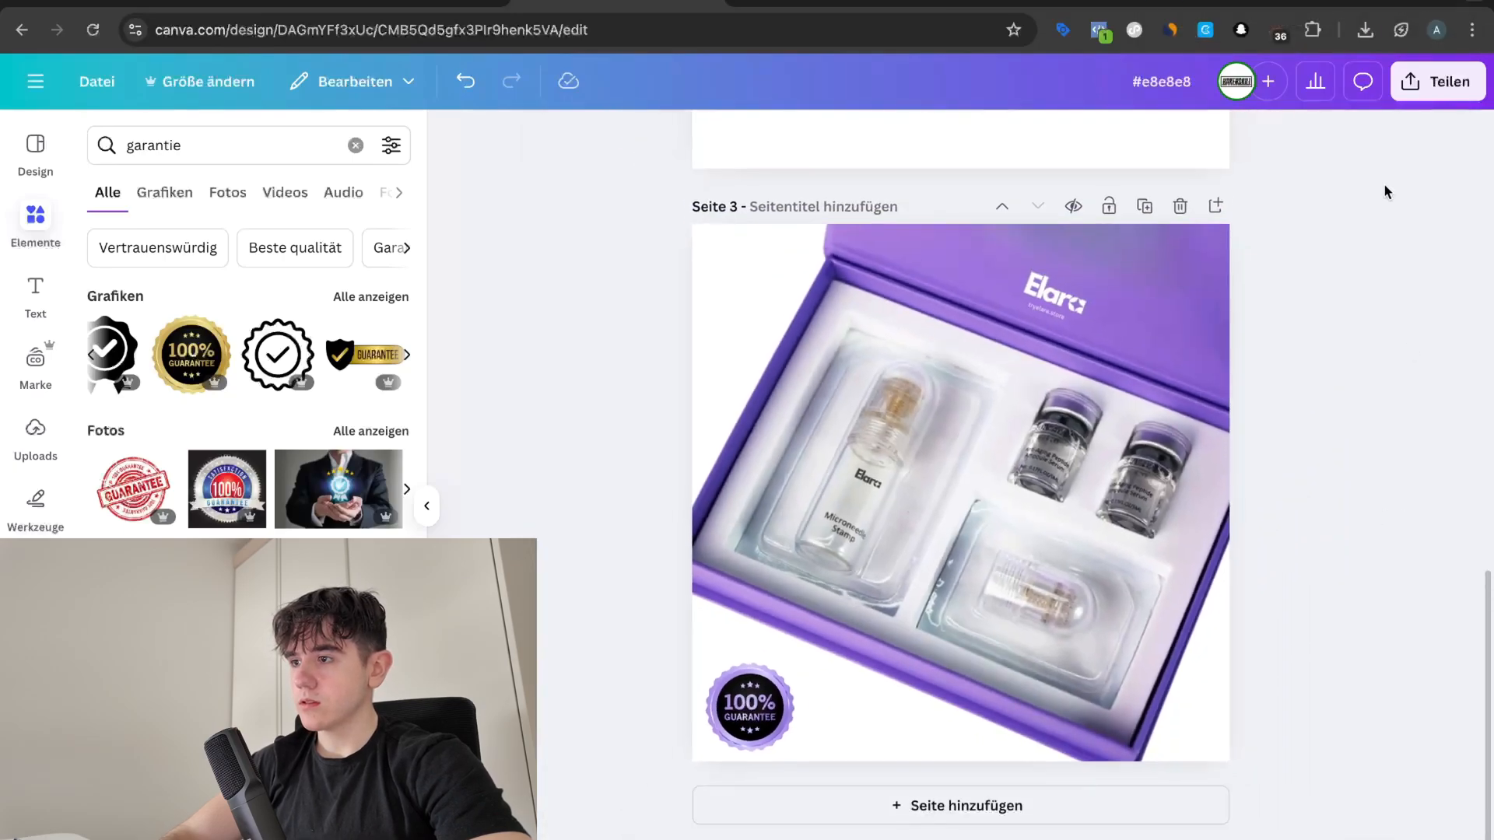
Step: Download page 3 of the design as a PNG at size 1 (800 × 800 px)
left_click(1432, 92)
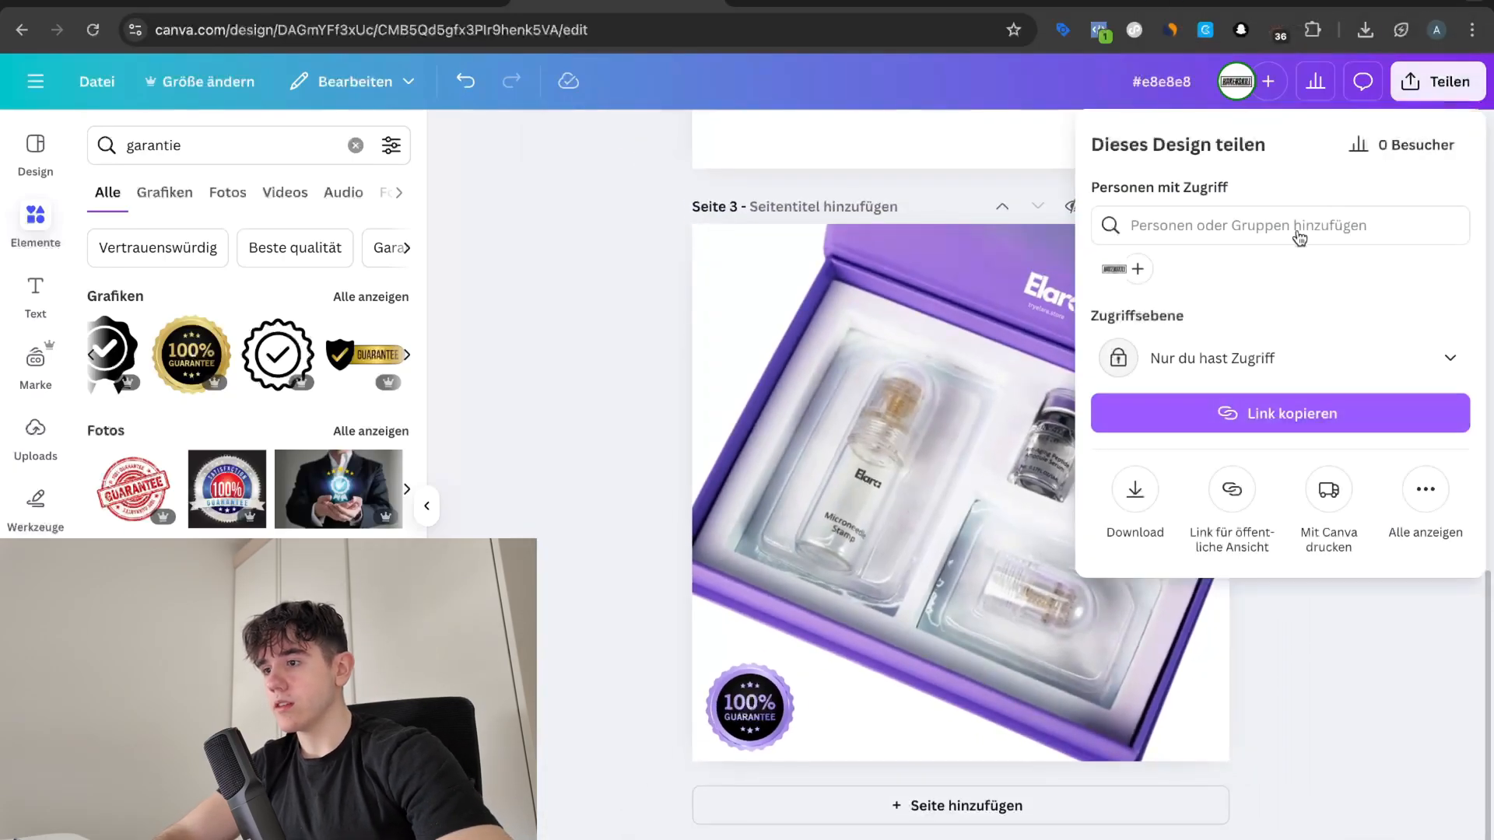
left_click(1136, 487)
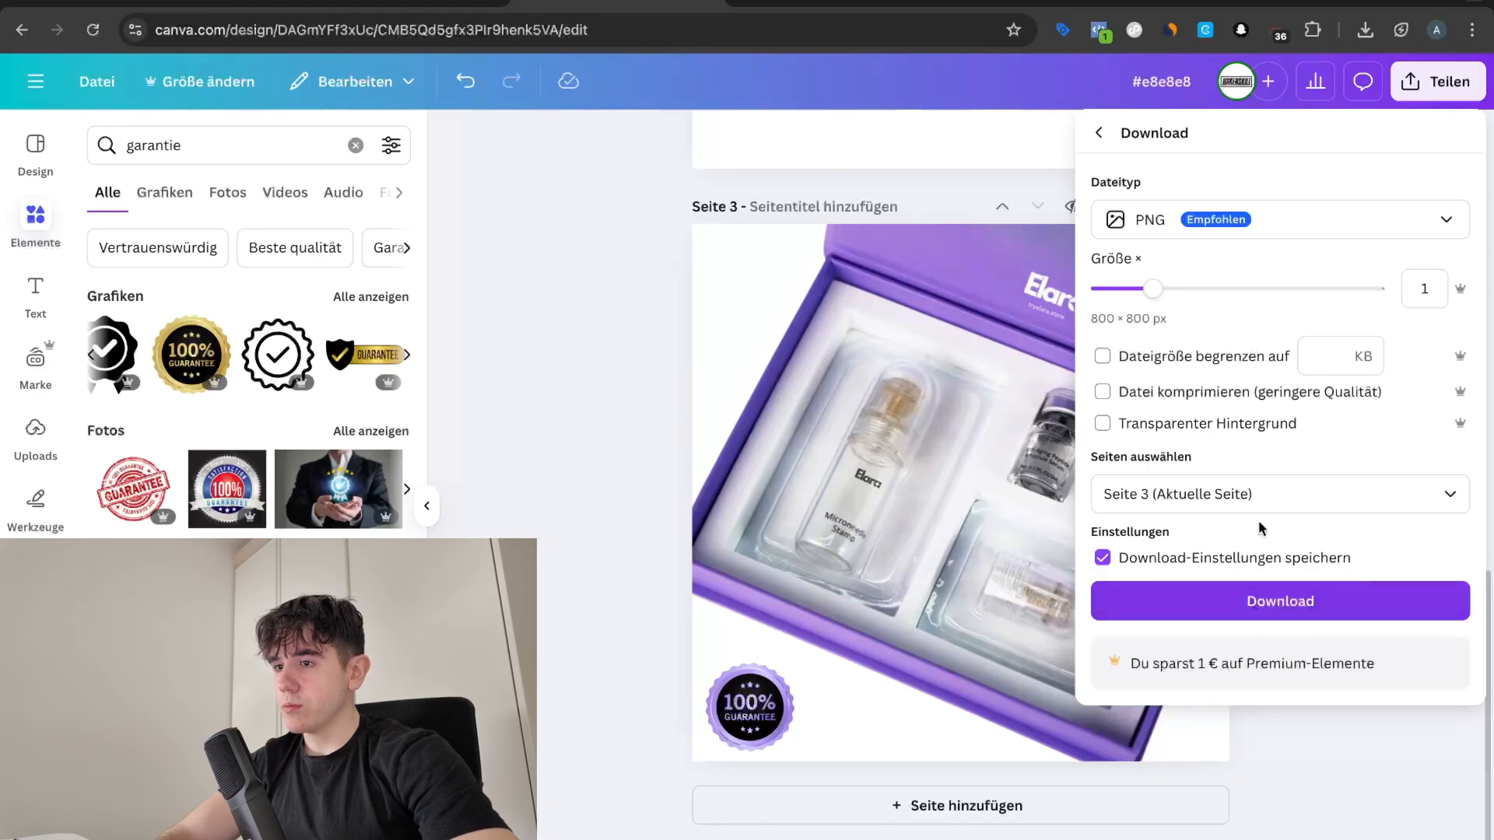
left_click(1213, 605)
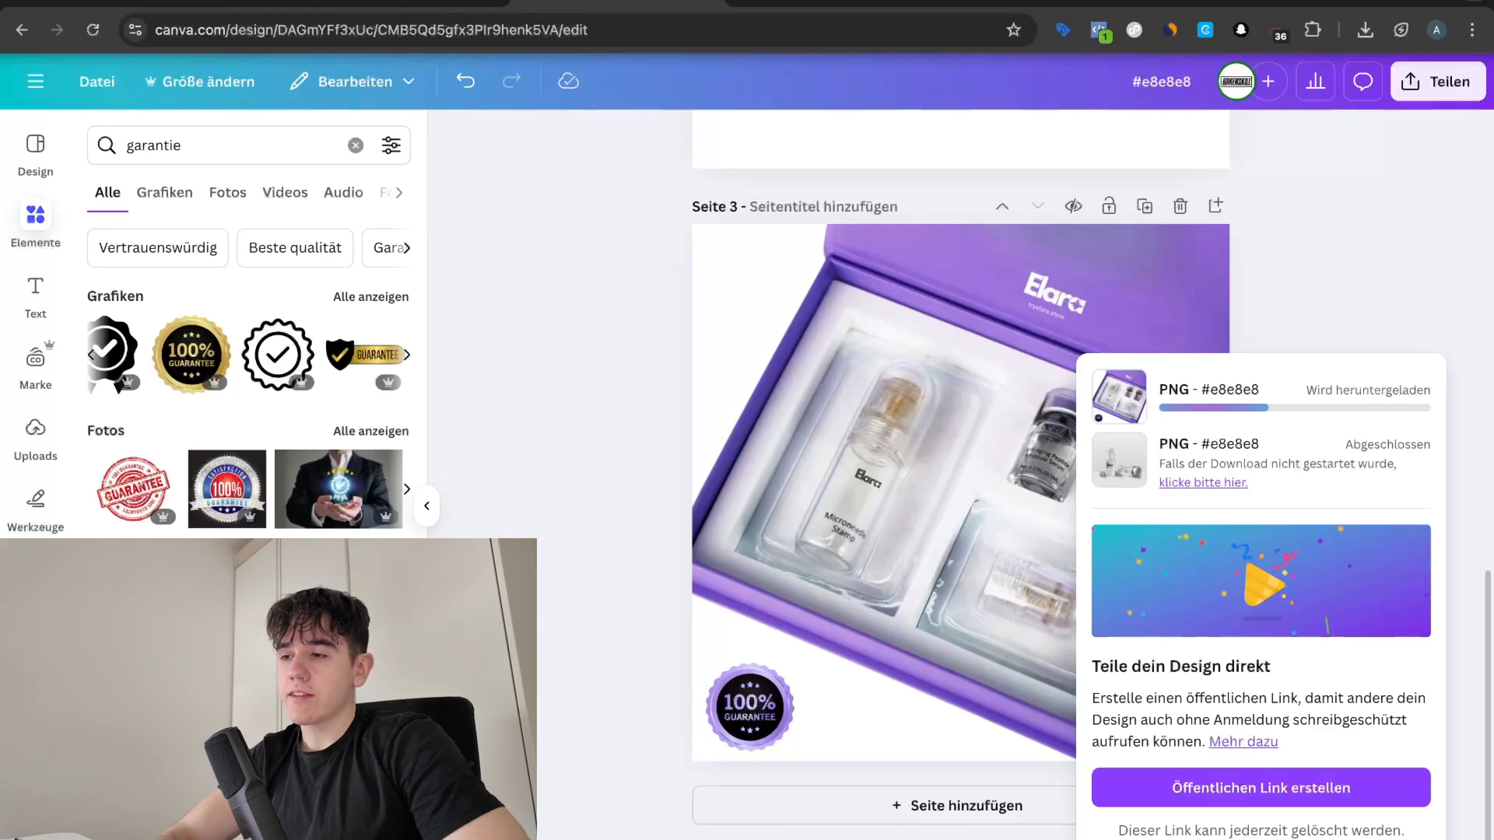
Step: Open the browser's download history to view the downloaded PNG
left_click(423, 3)
left_click(1284, 3)
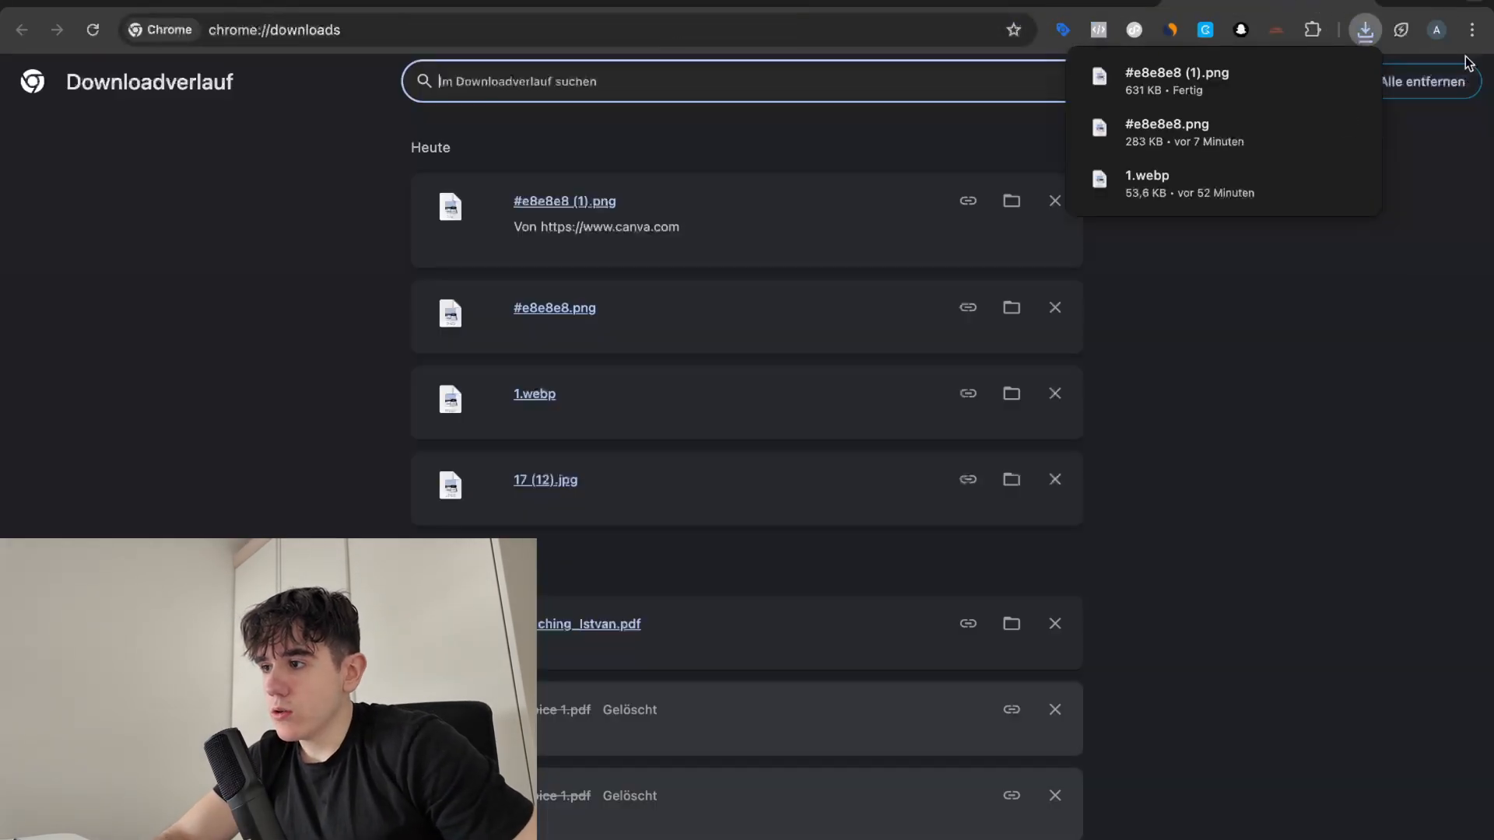
left_click(1472, 29)
left_click(1293, 266)
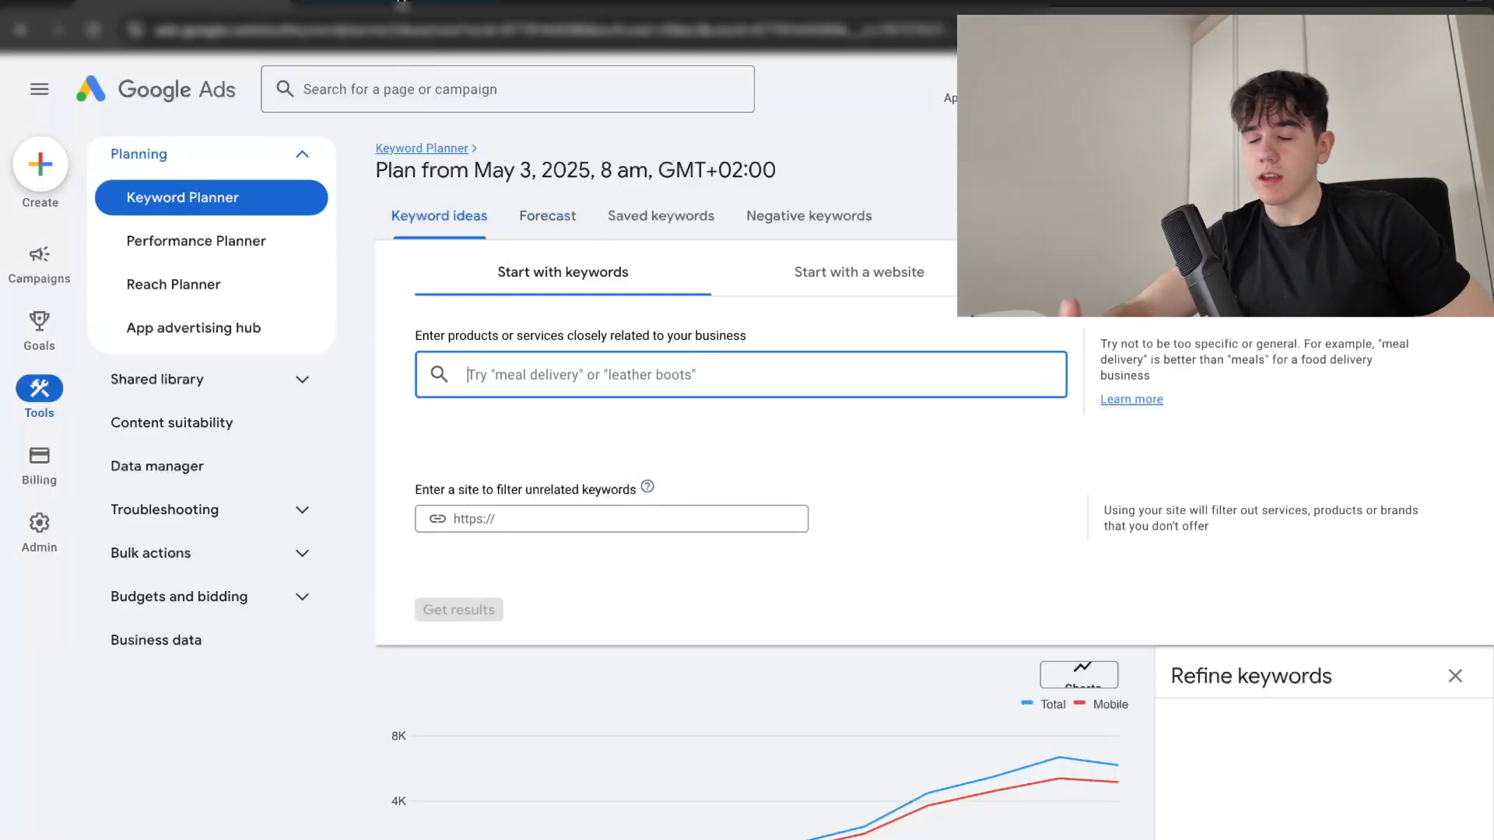
Step: Switch to the blank Google Docs document and write the heading "keywords unaware Elara" followed by an empty line
left_click(401, 3)
type("key")
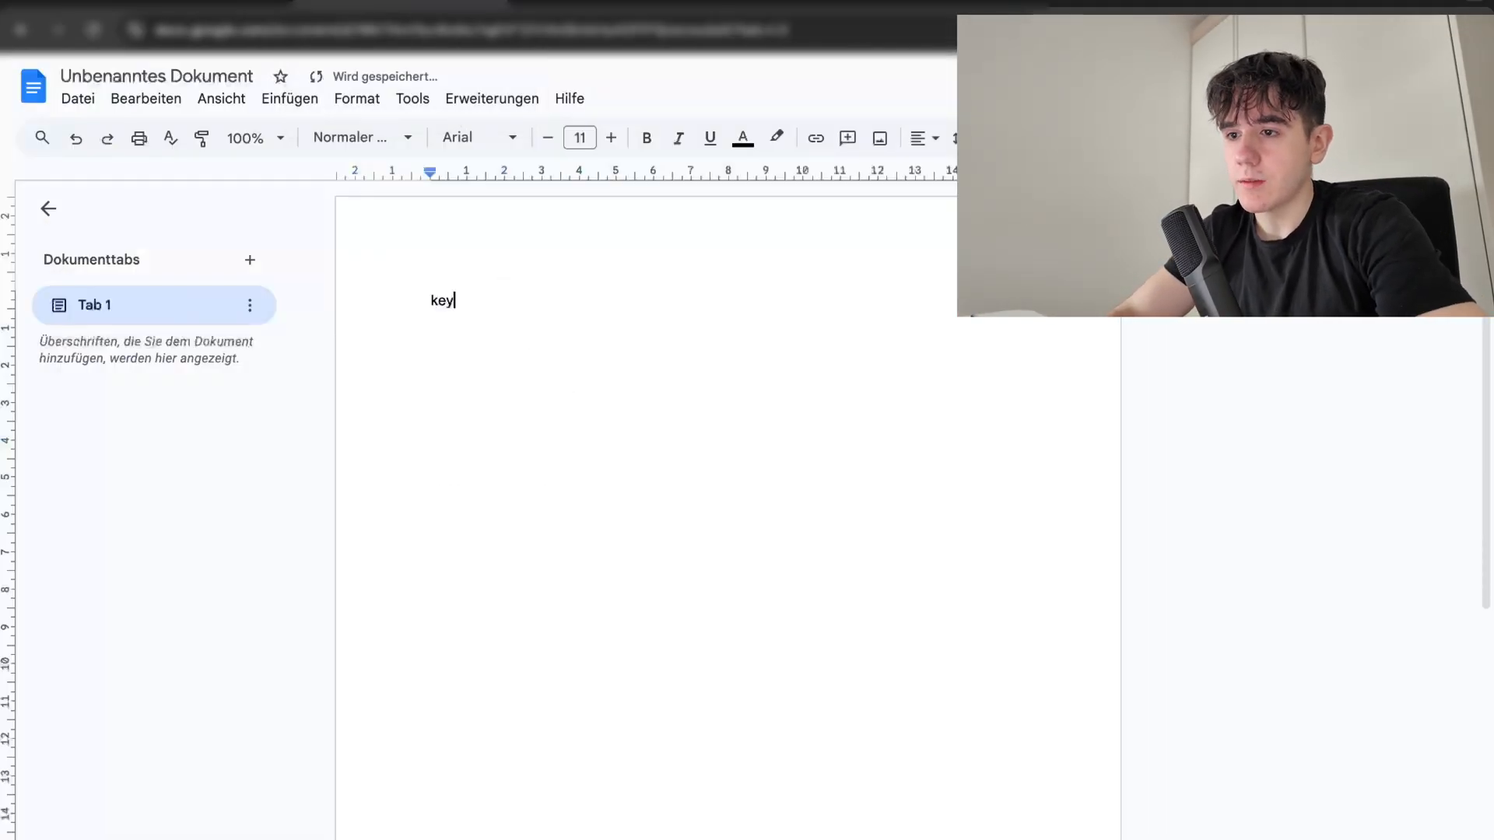
type("word")
key("ctrl+a")
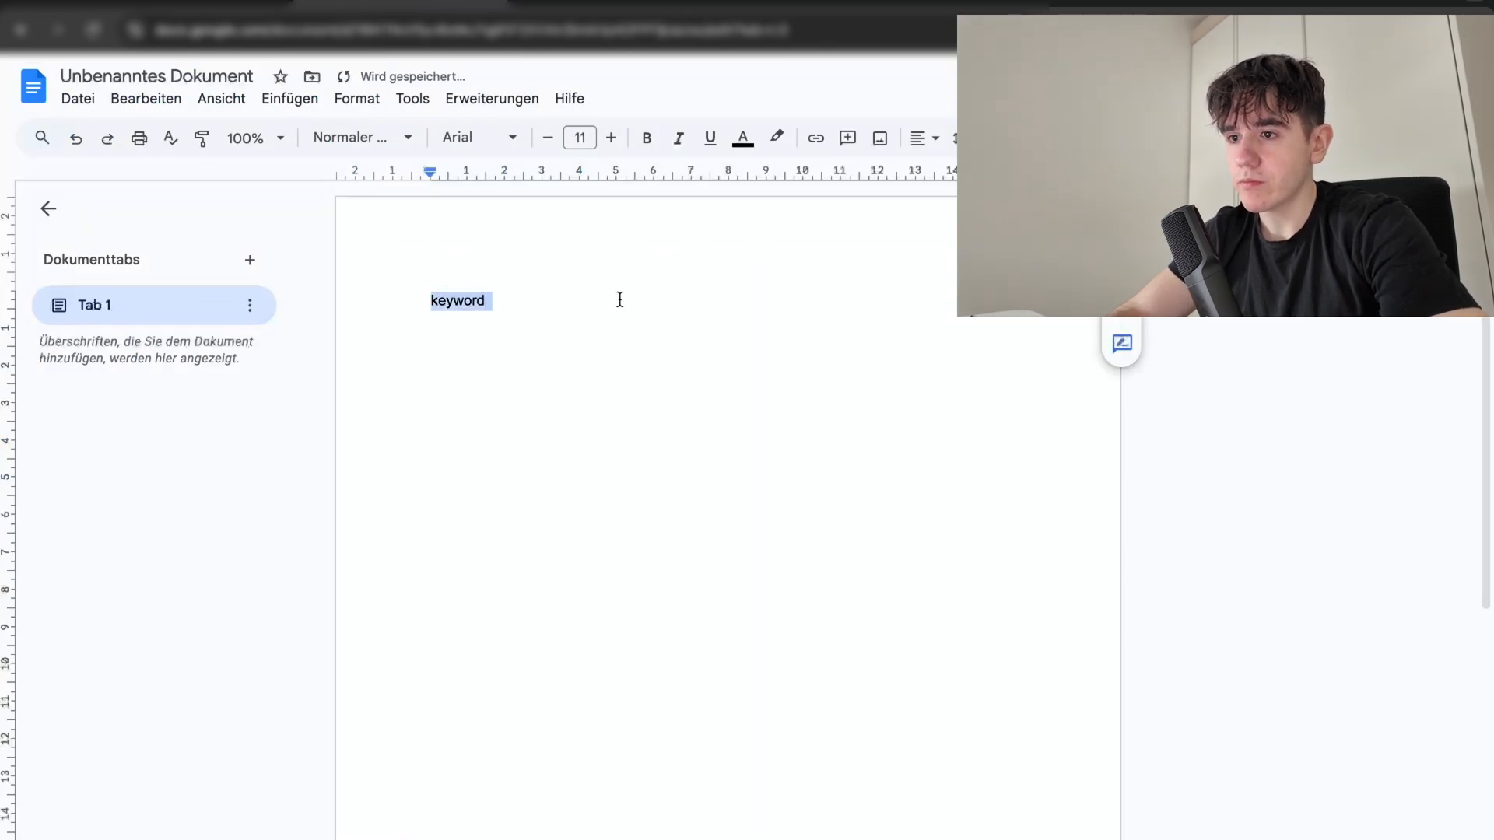
left_click(620, 300)
type("s ")
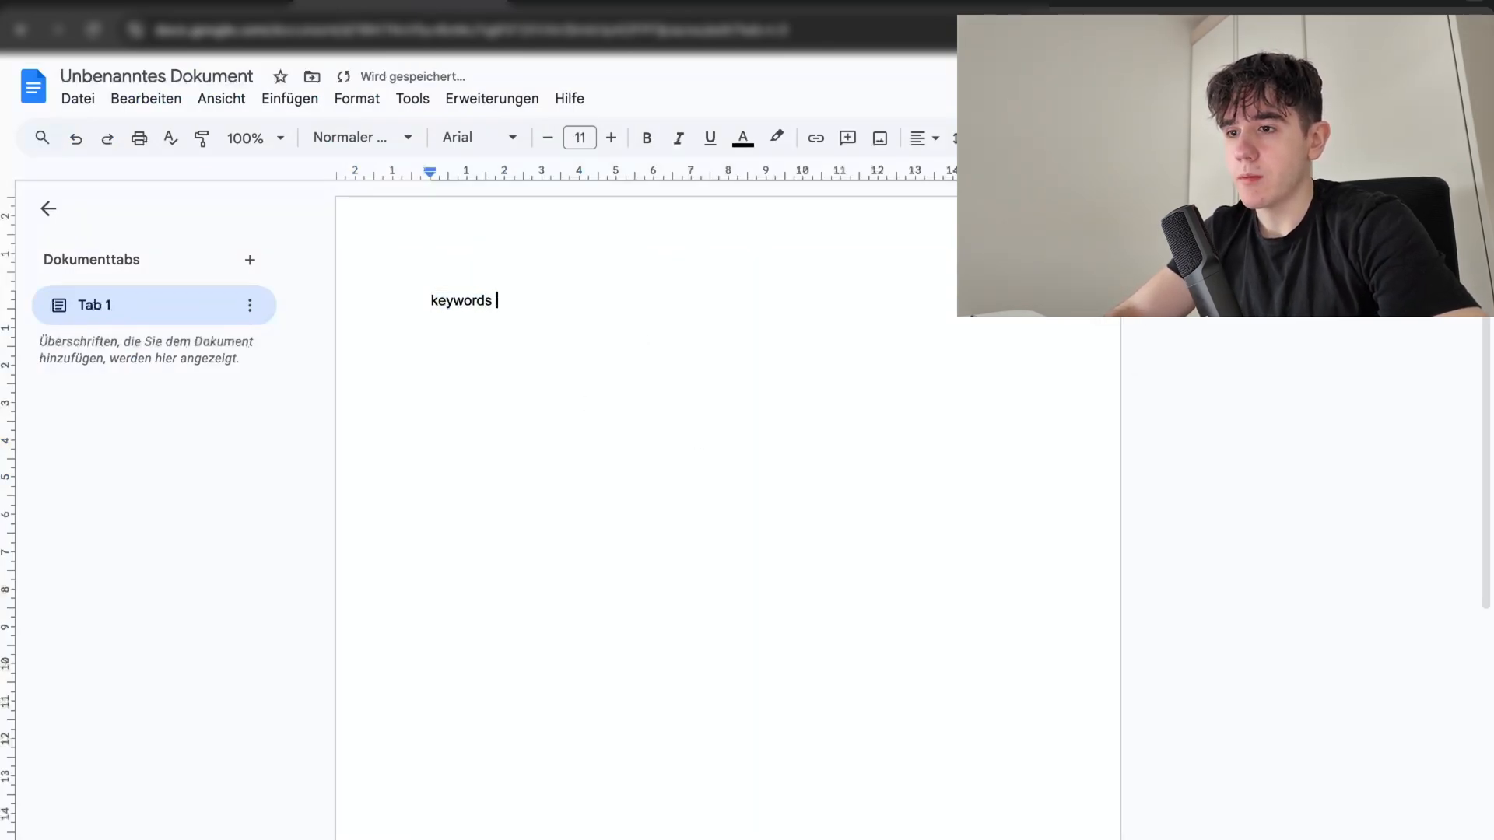
type("unaware El")
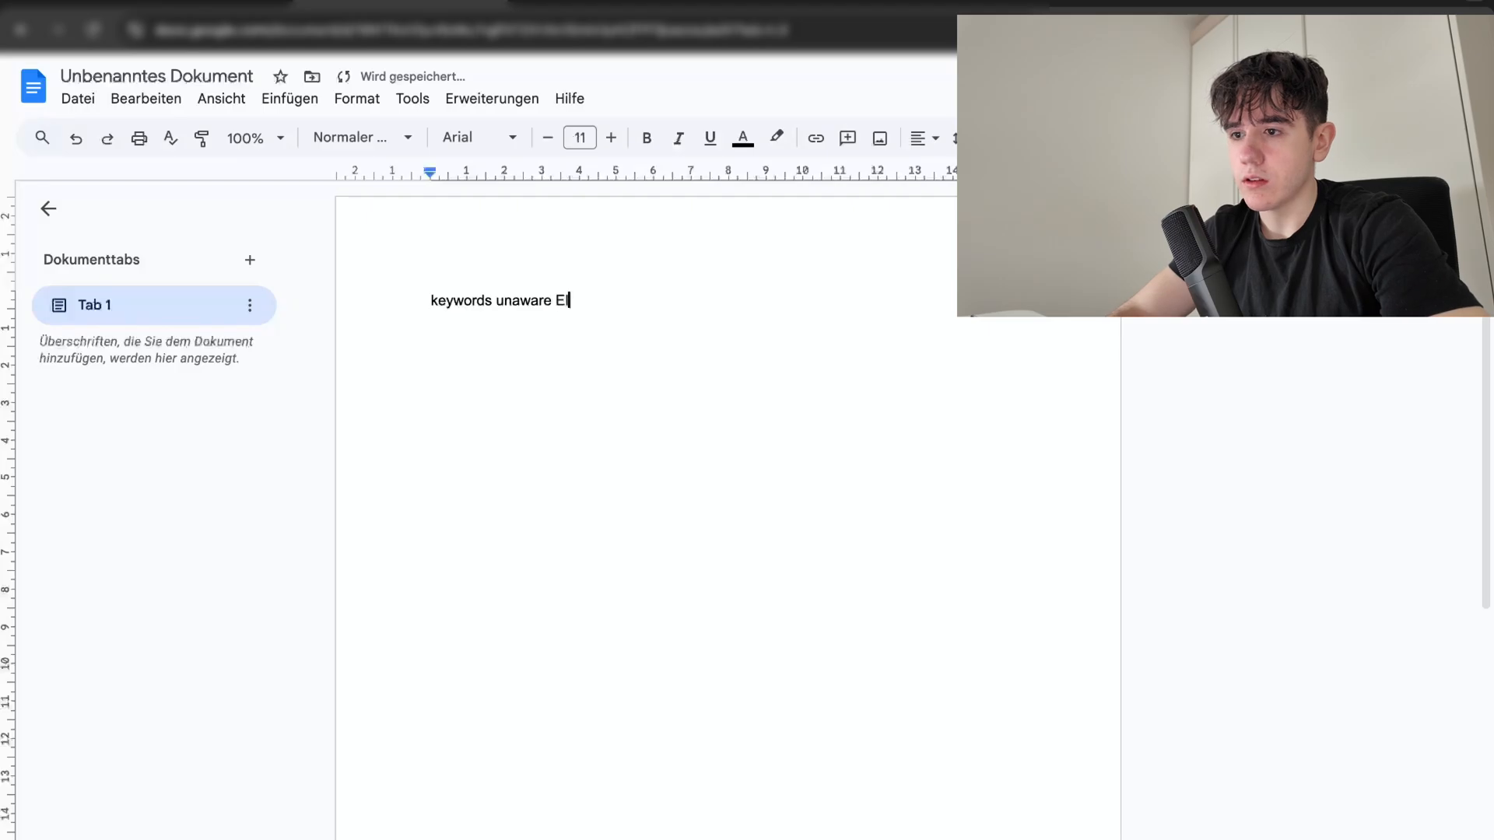
type("ara")
key("Return")
key("Return")
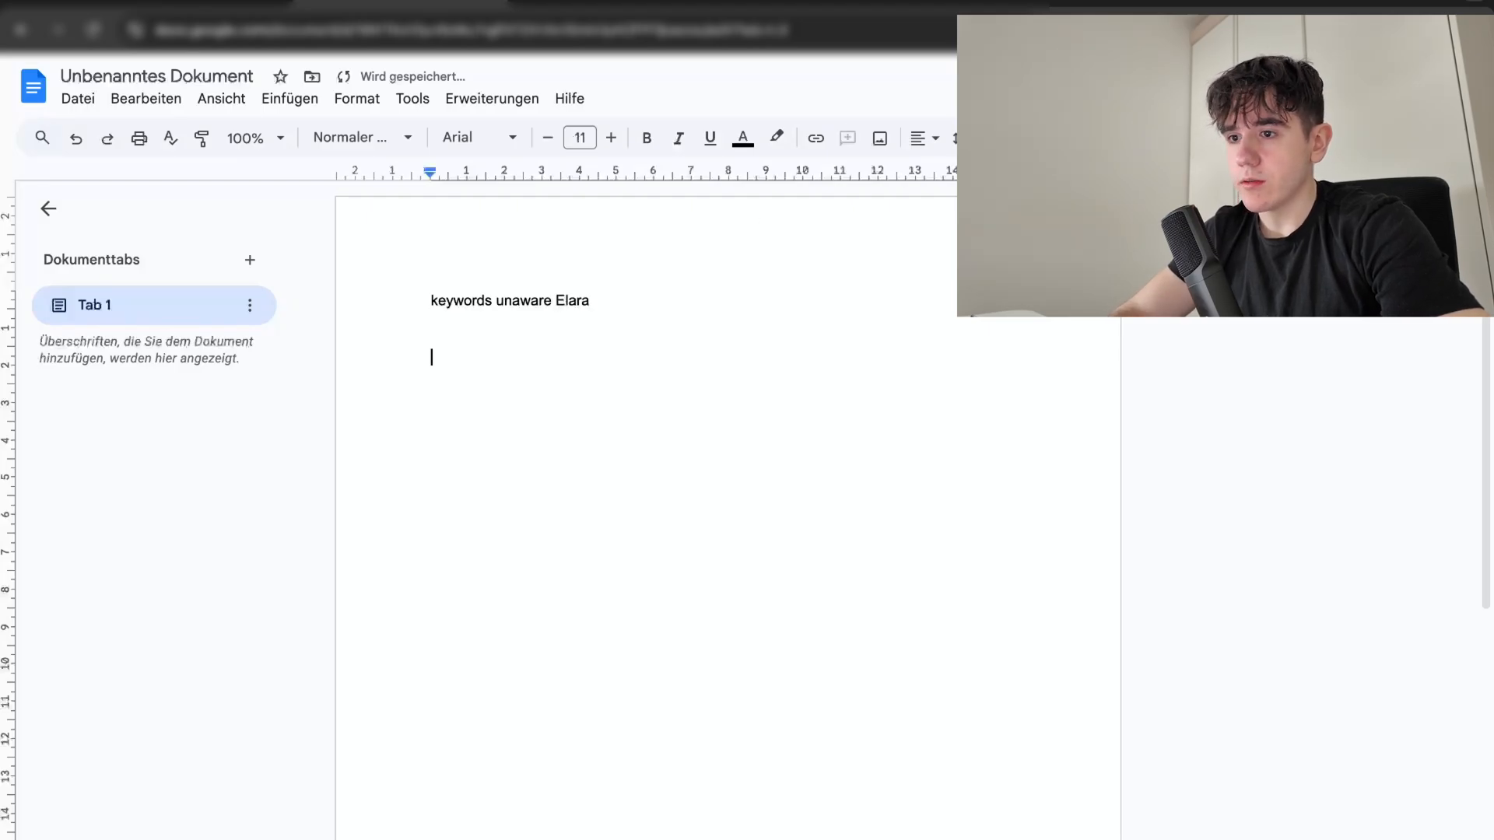
Step: Switch to Google Ads Keyword Planner and get keyword ideas for "wrinkles"
left_click(187, 11)
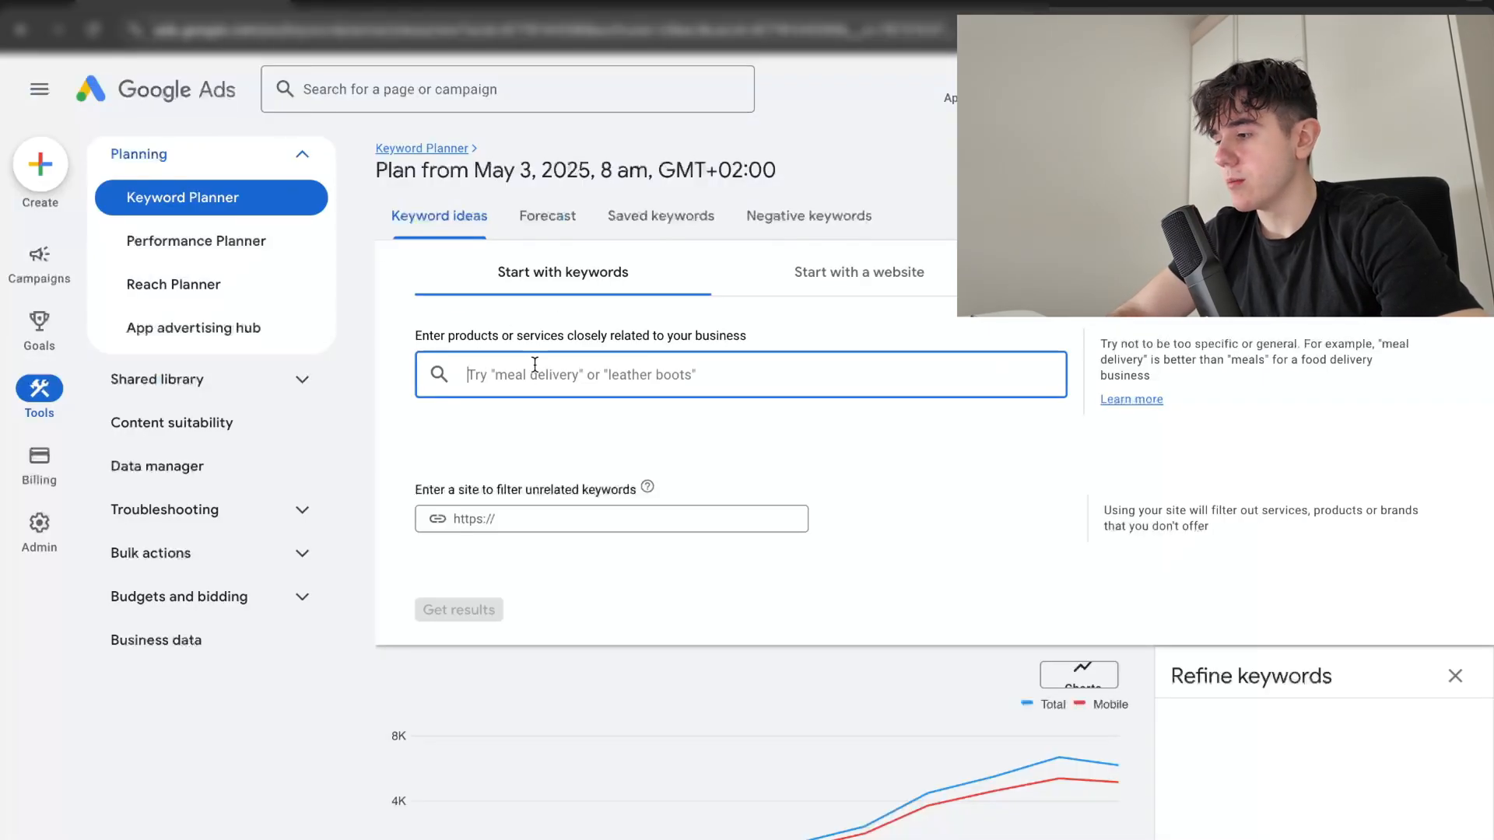
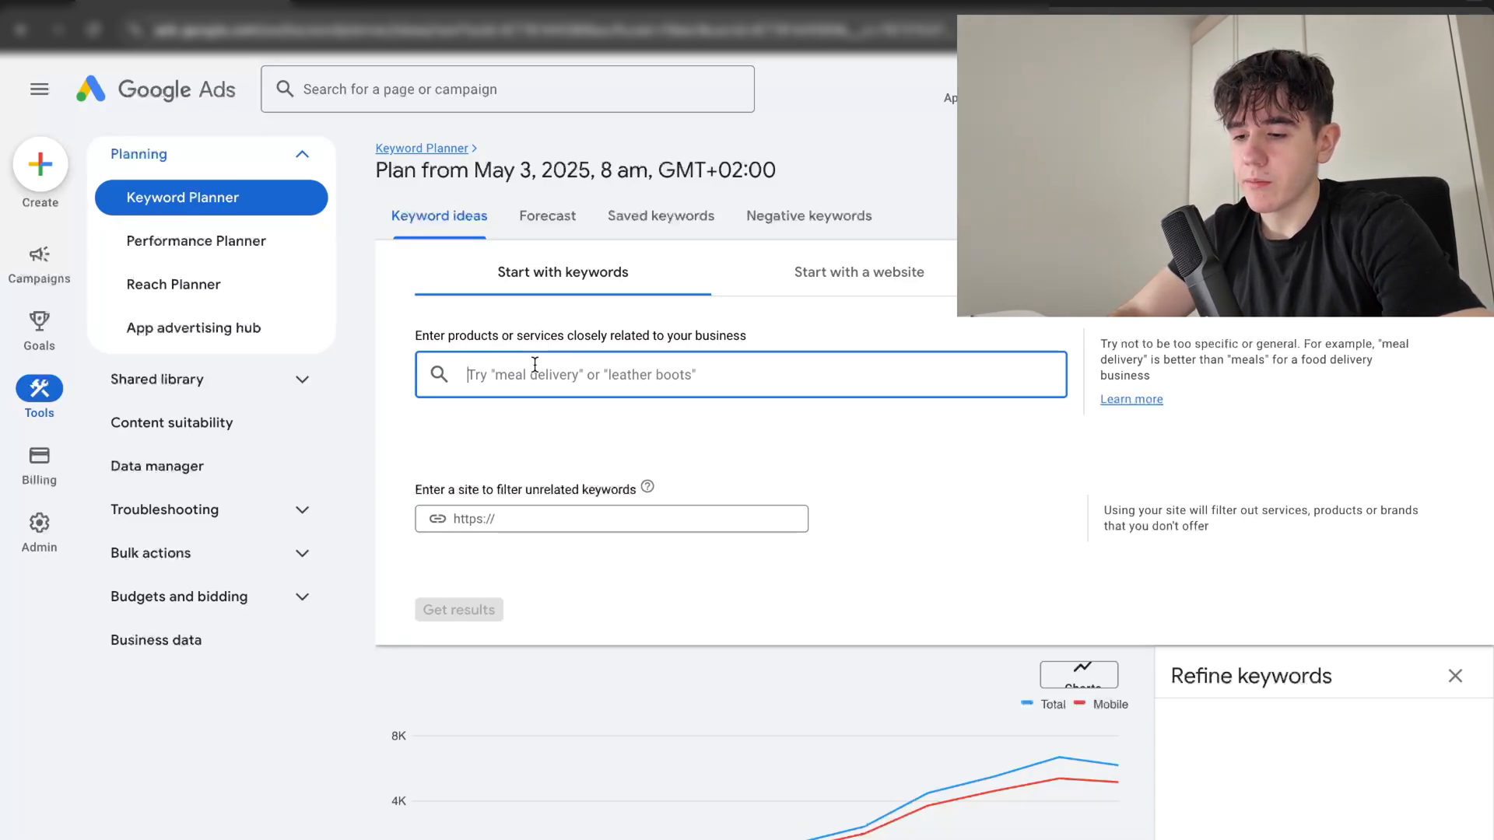
type("wrinkles")
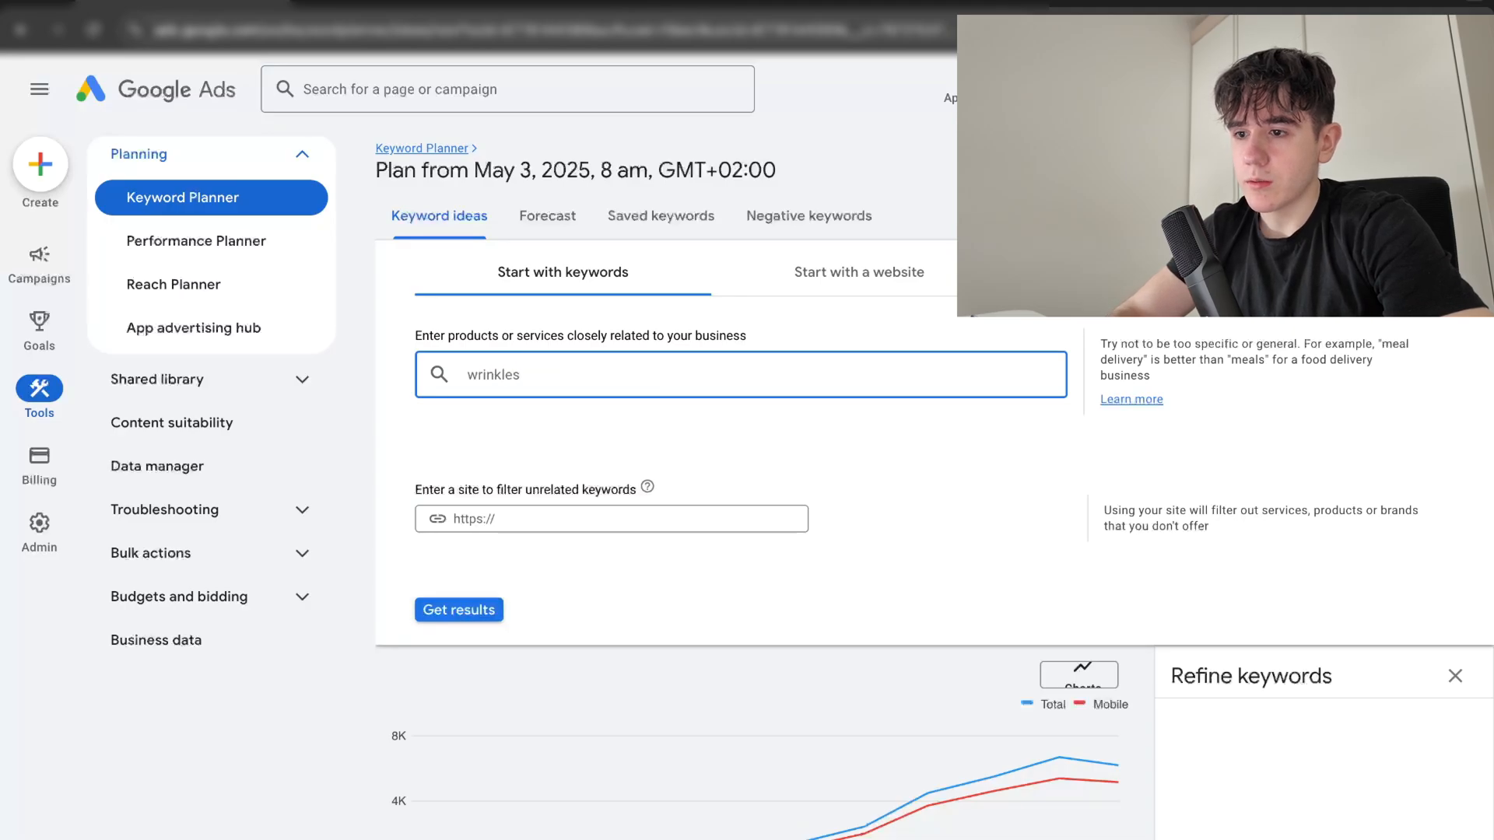
left_click(461, 609)
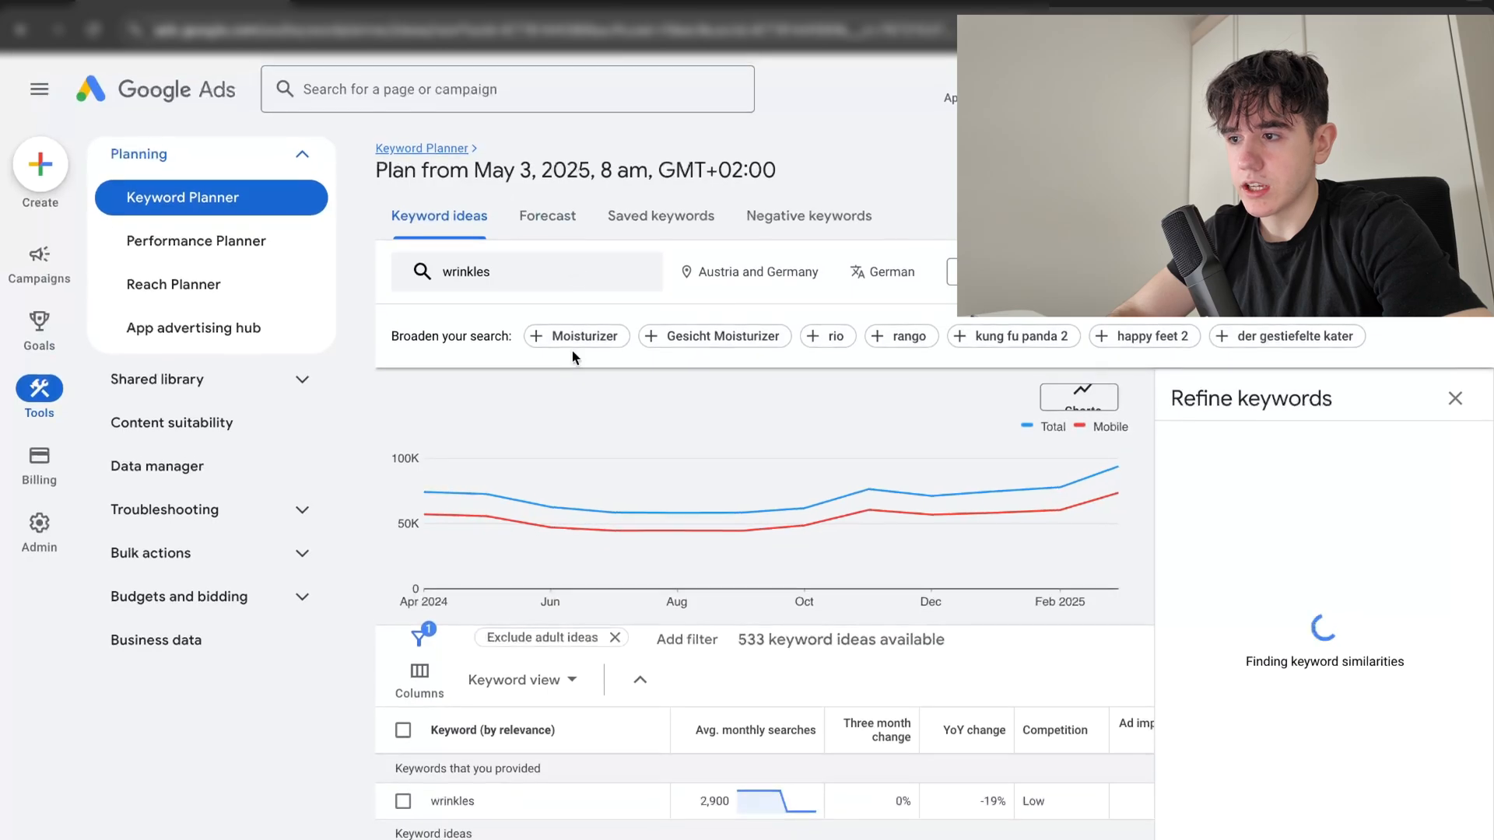
Step: Set the keyword language to English and replace the targeted locations with United States only
left_click(907, 273)
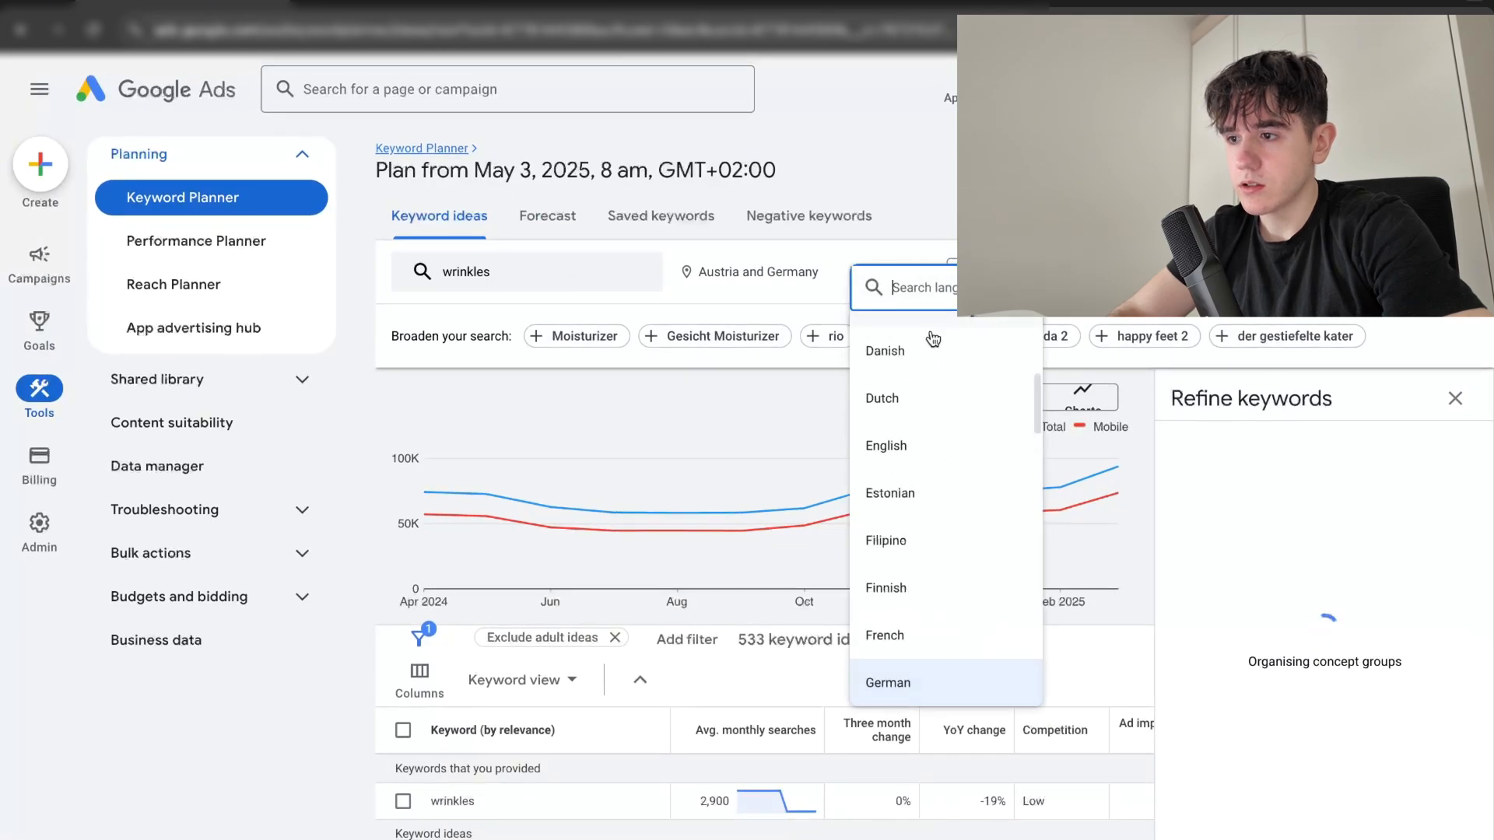
left_click(910, 443)
left_click(754, 271)
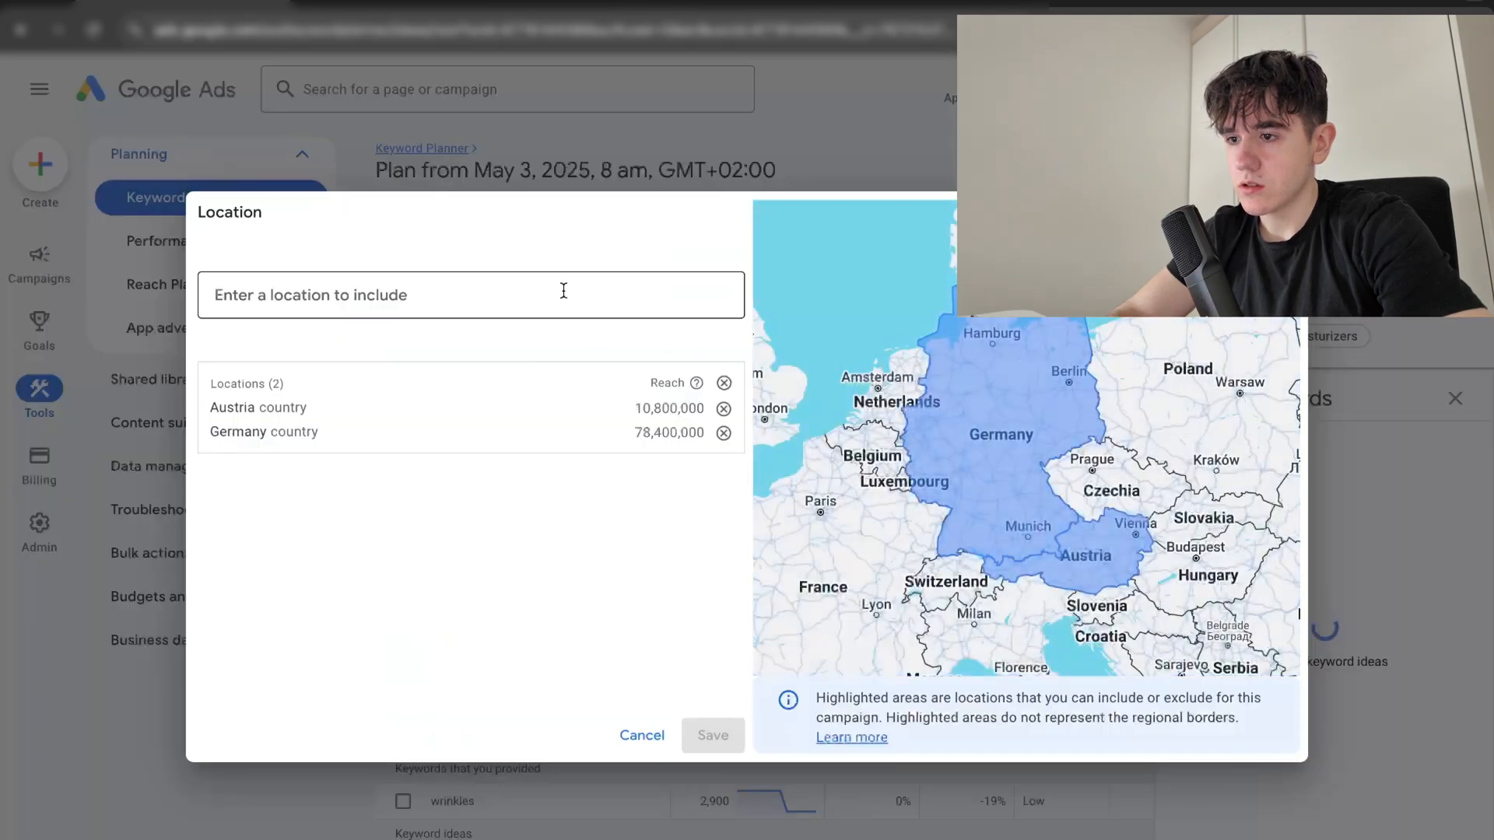
left_click(724, 384)
left_click(594, 291)
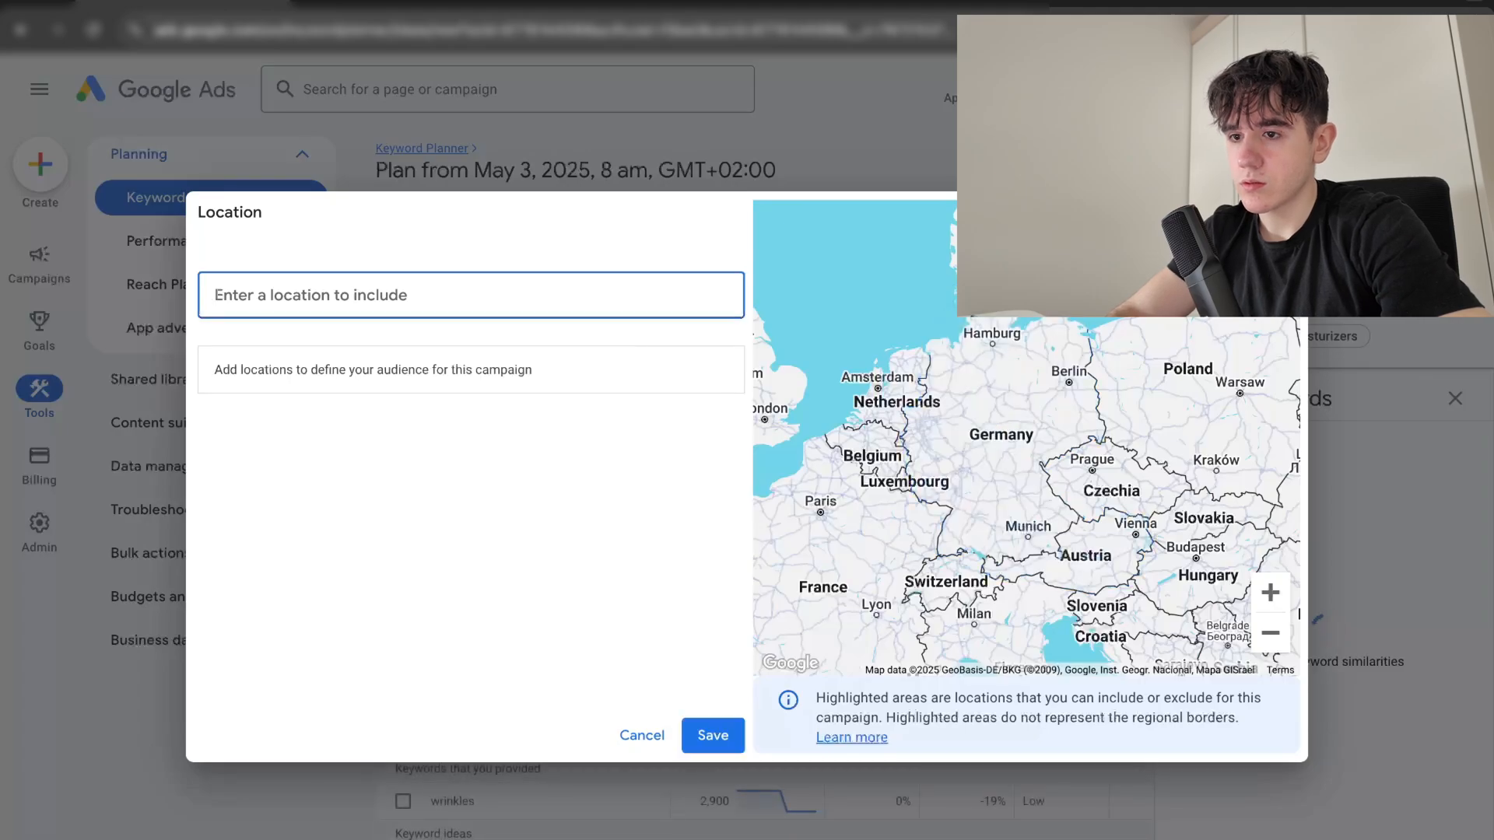
type("united")
left_click(356, 361)
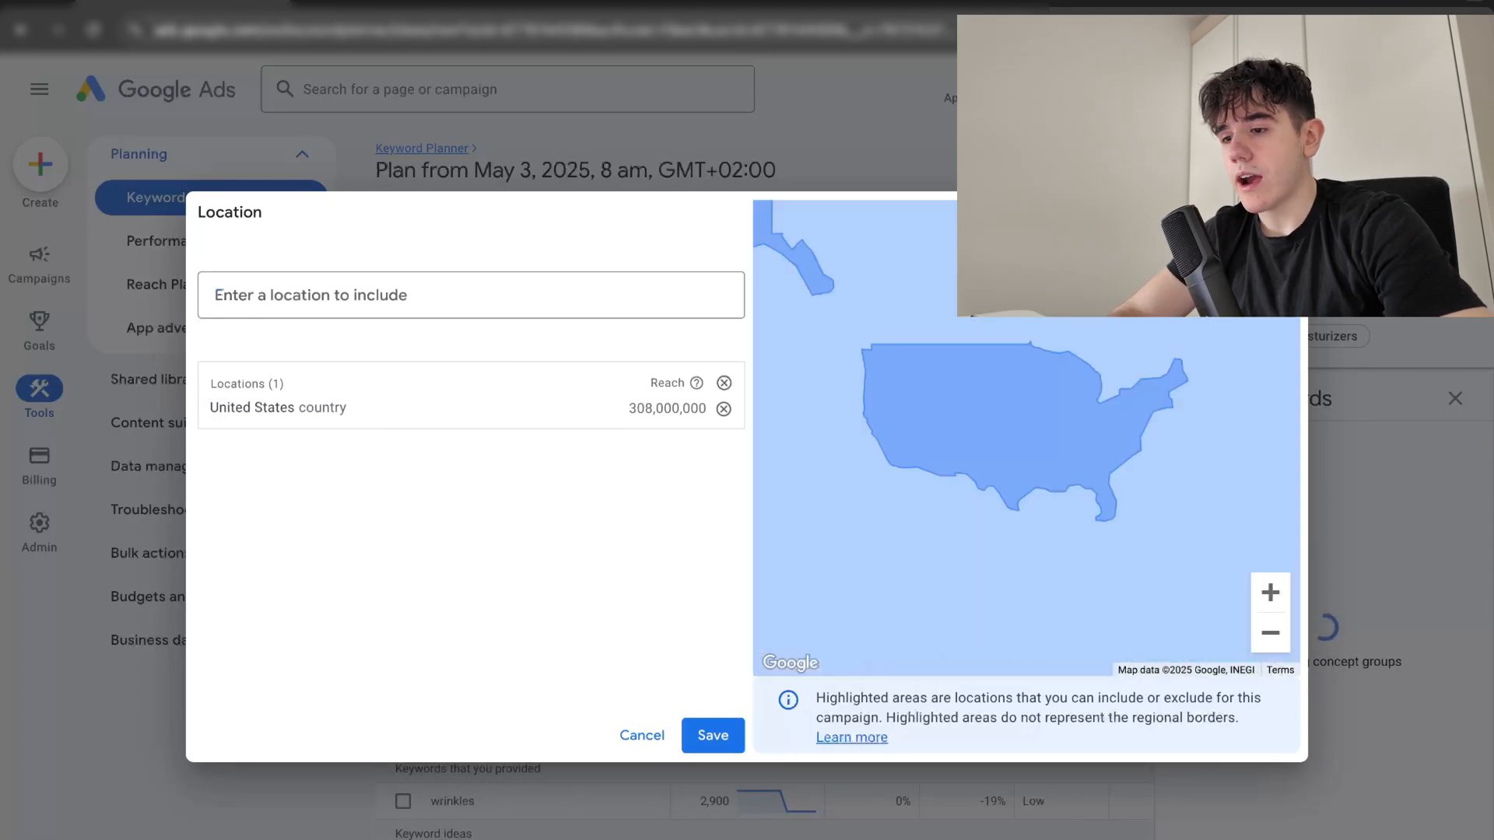
left_click(712, 735)
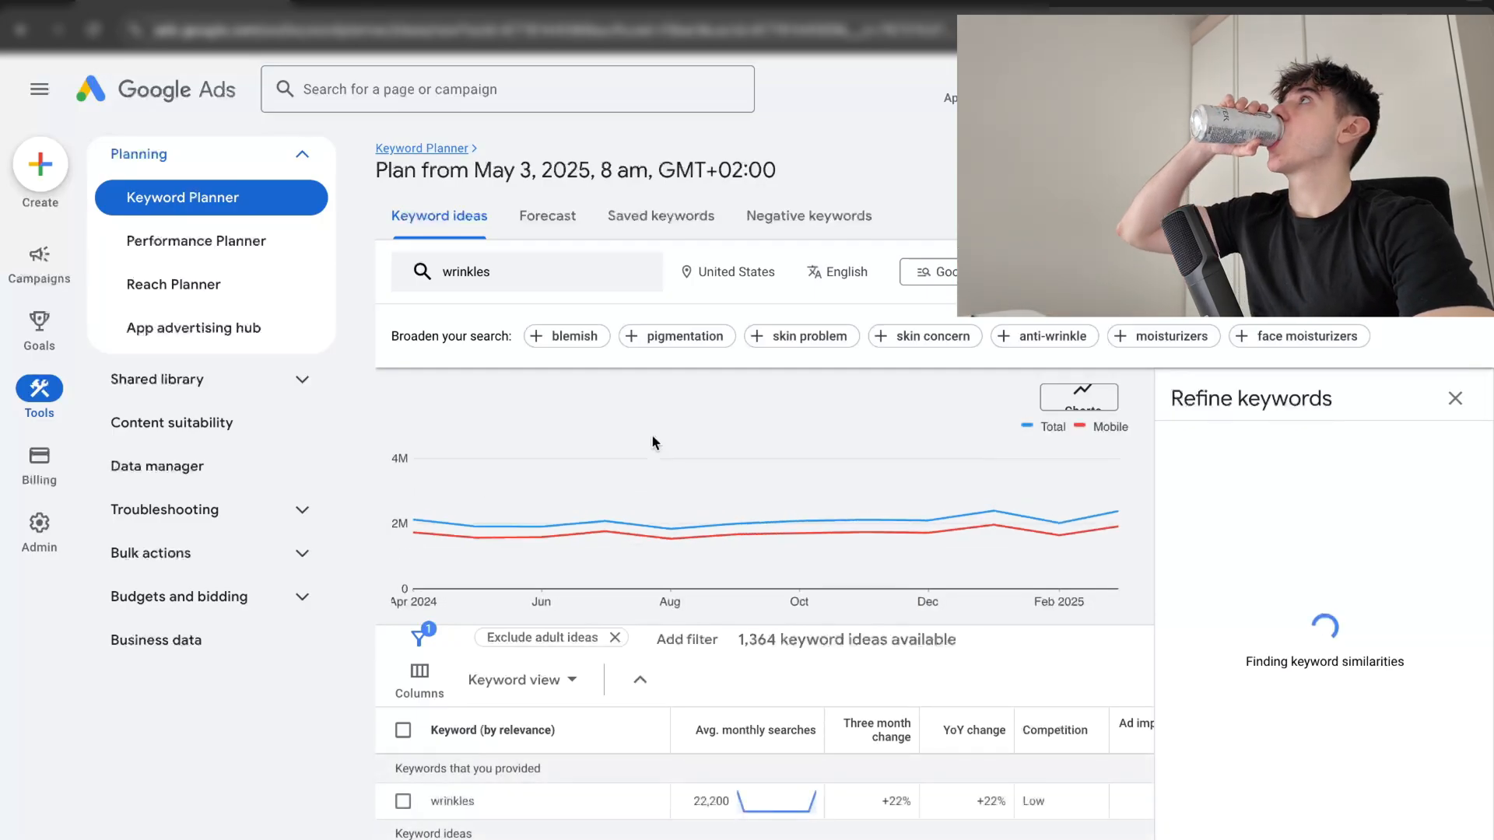
Step: Examine the "wrinkles" keyword ideas, comparing their monthly searches, changes, competition and top-of-page bids
scroll(652, 442, "down", 2)
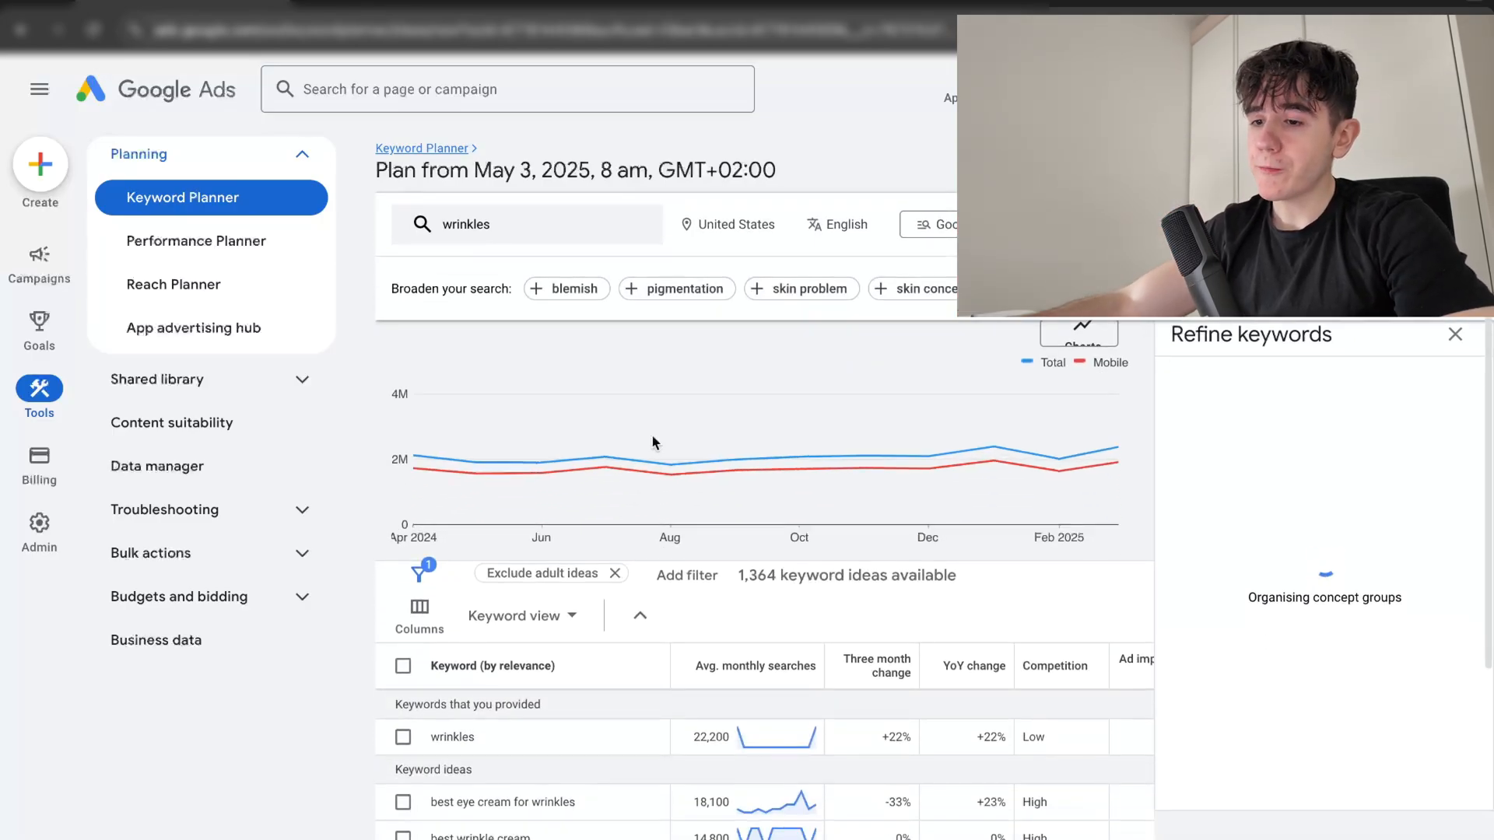
scroll(652, 441, "down", 2)
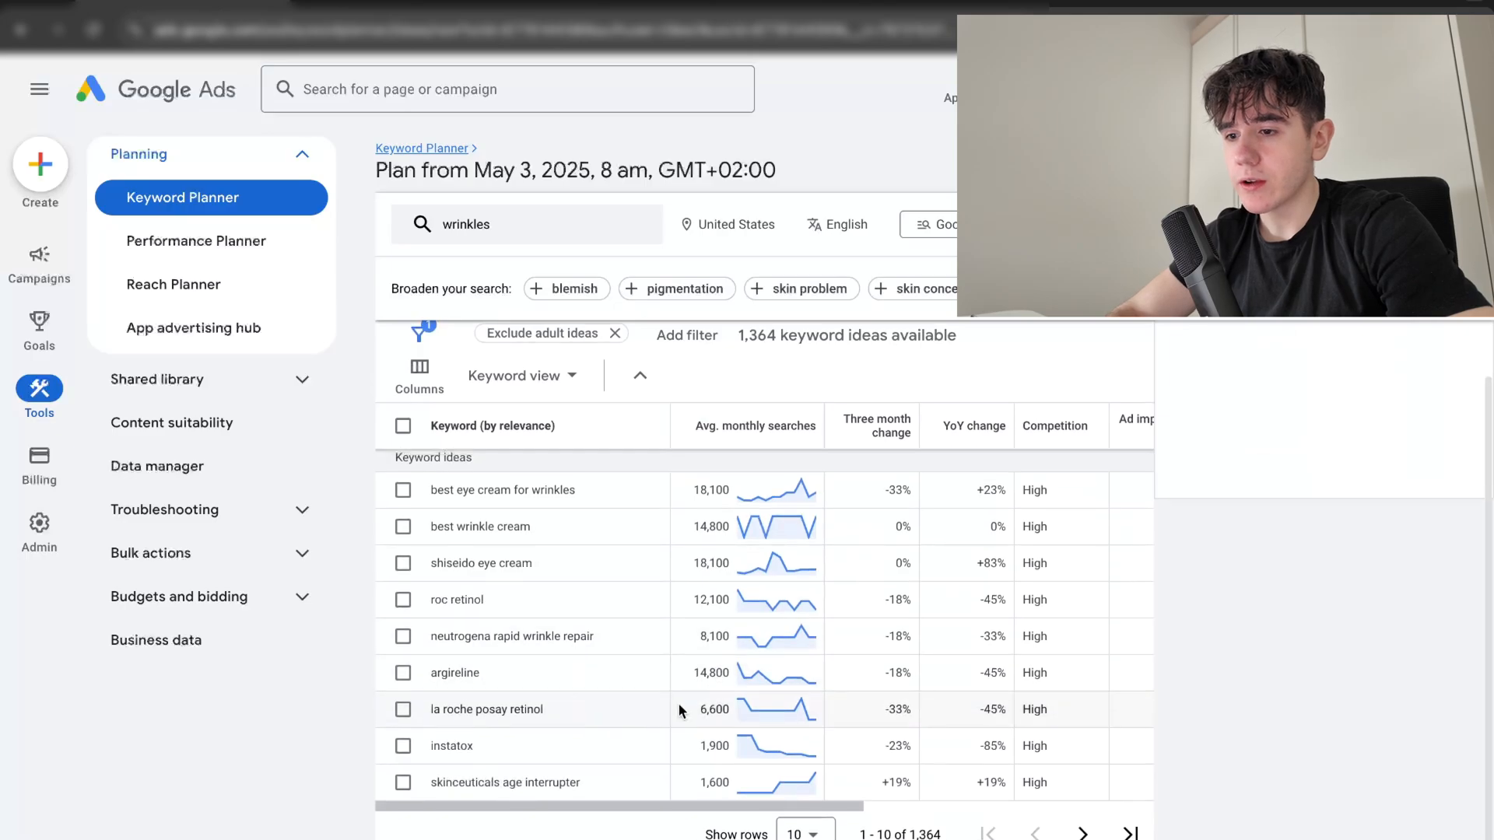
scroll(665, 677, "up", 2)
scroll(663, 692, "down", 1)
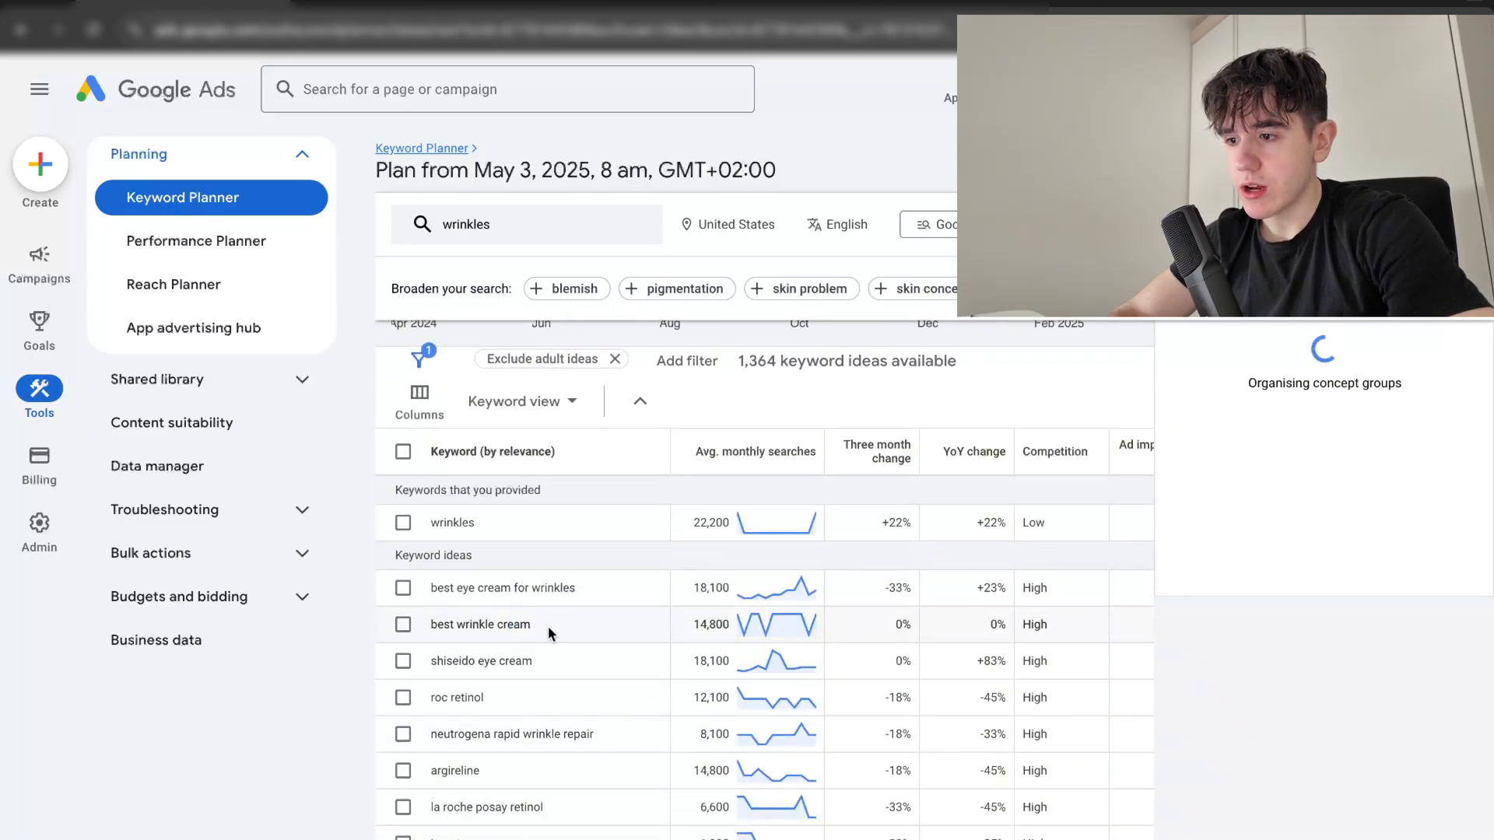
scroll(560, 638, "right", 2)
scroll(825, 621, "right", 4)
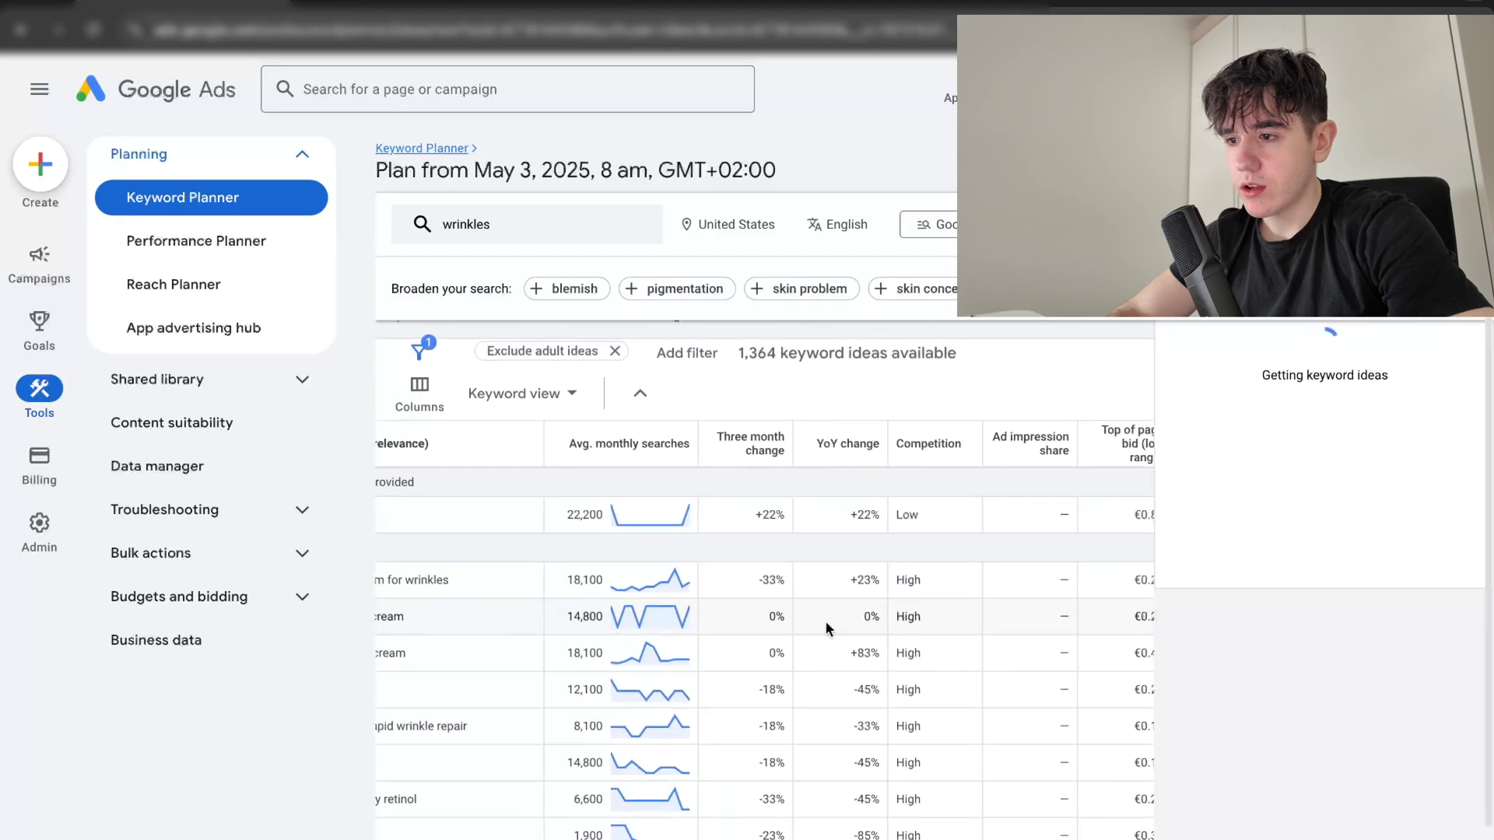
scroll(881, 532, "left", 4)
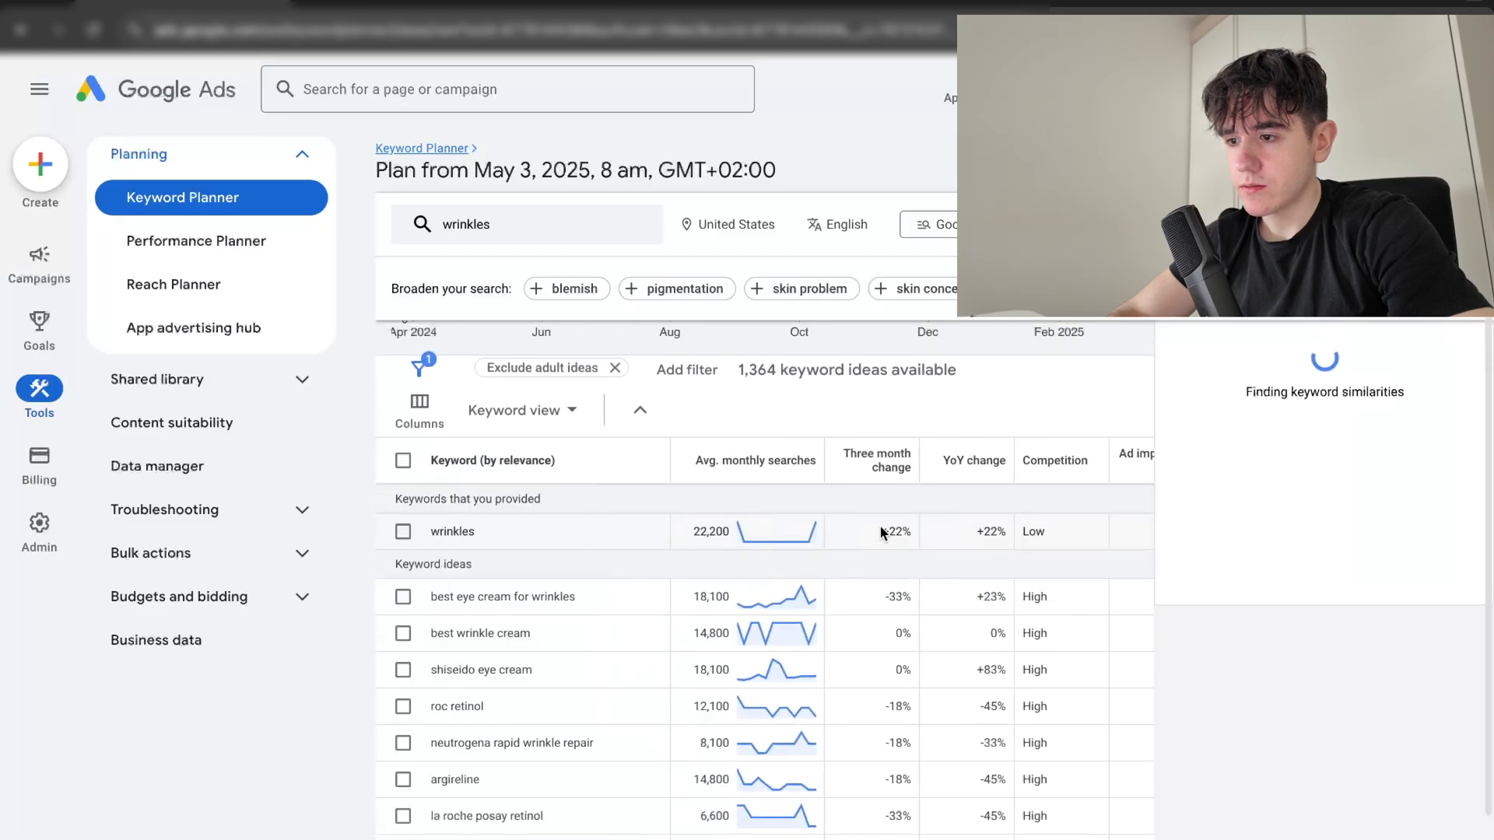
scroll(883, 529, "right", 1)
scroll(884, 529, "right", 8)
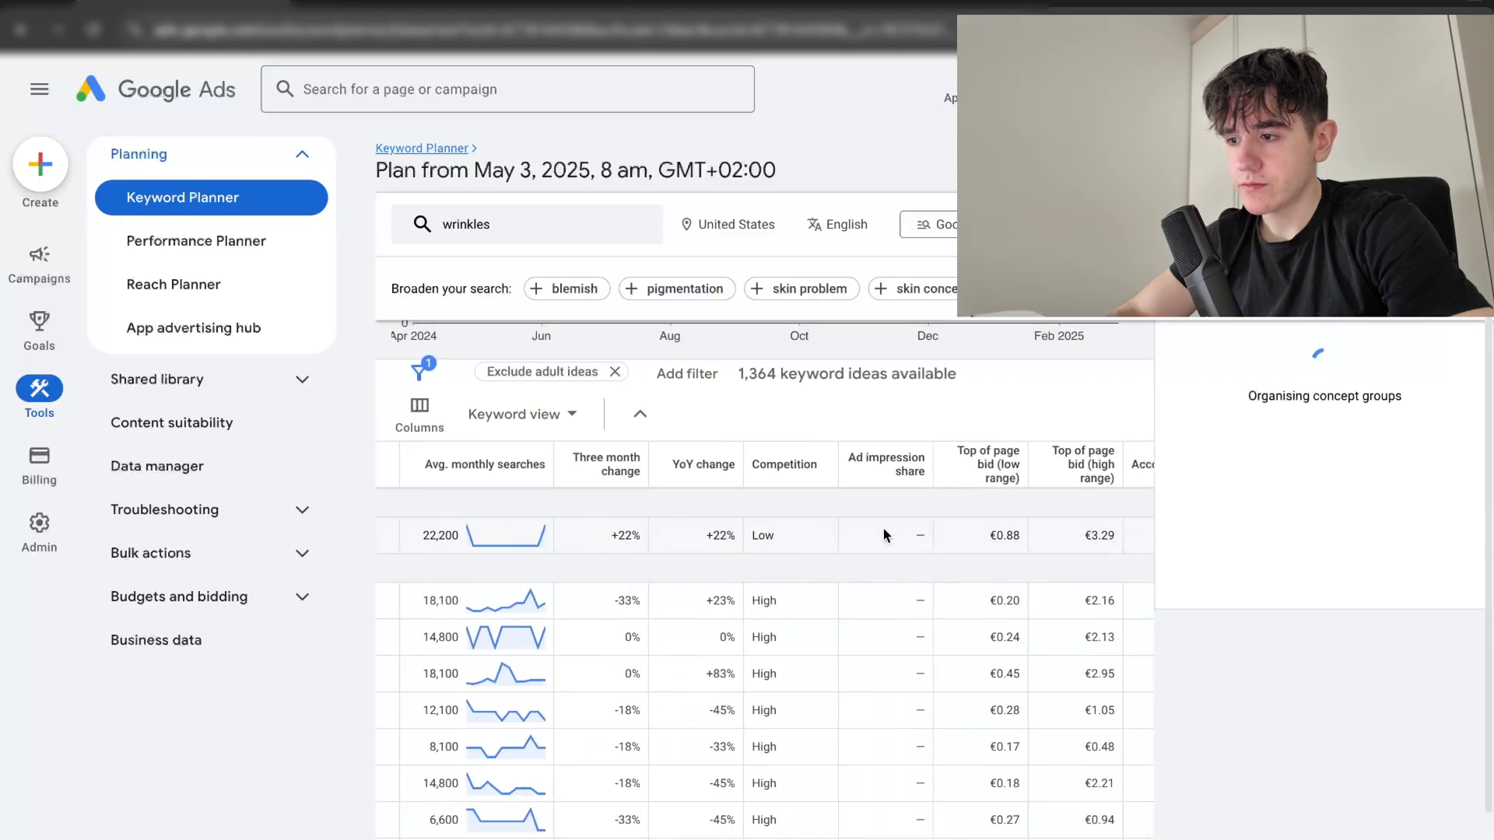
scroll(889, 607, "down", 1)
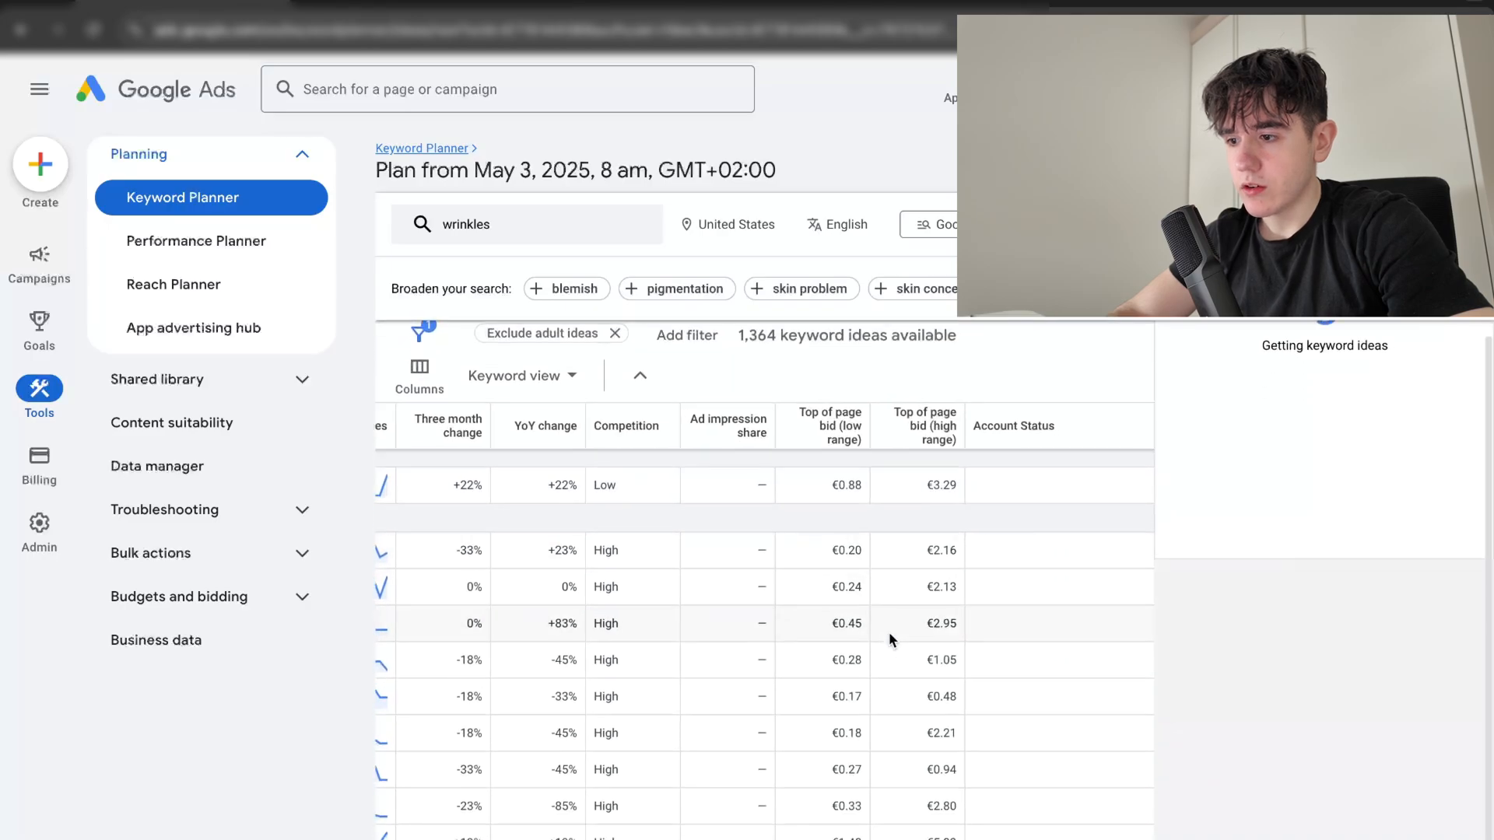
scroll(878, 684, "left", 8)
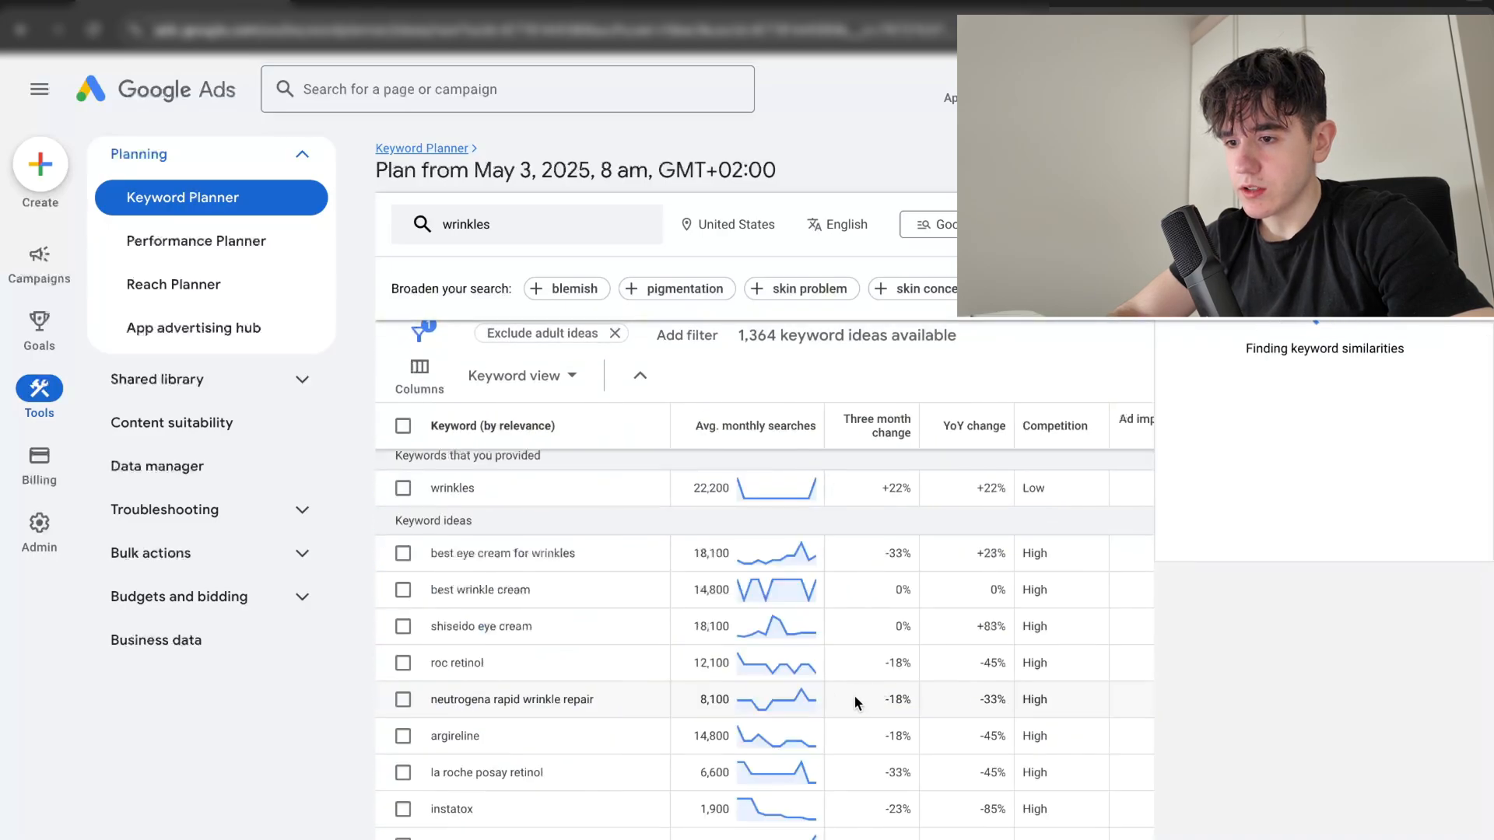
scroll(853, 697, "down", 1)
scroll(854, 704, "right", 1)
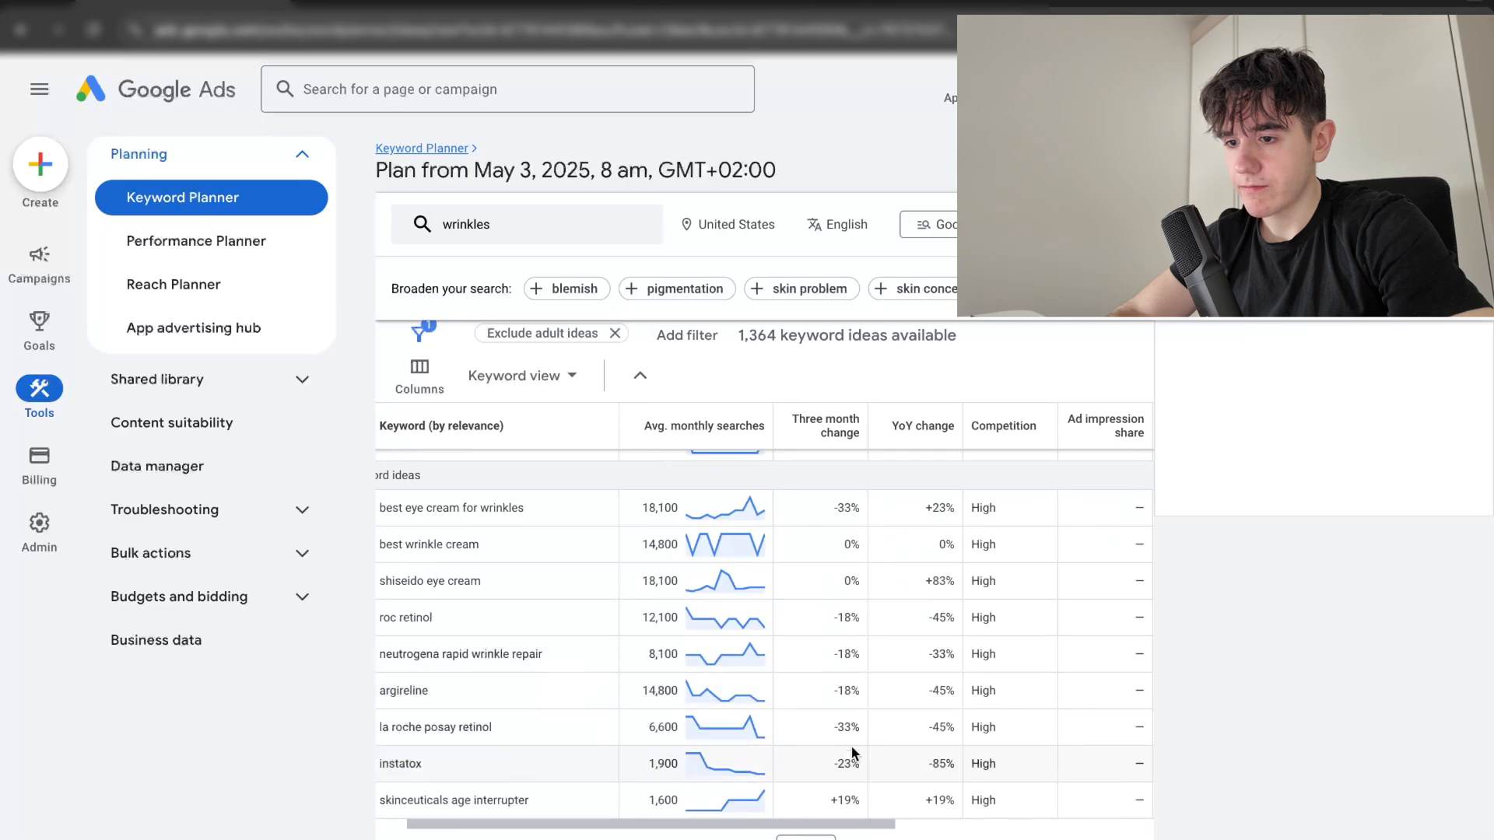
scroll(852, 751, "down", 1)
scroll(853, 753, "left", 1)
Step: Reopen the keyword entry and replace "wrinkles" with the seed keyword "anti wrinkle"
left_click(537, 222)
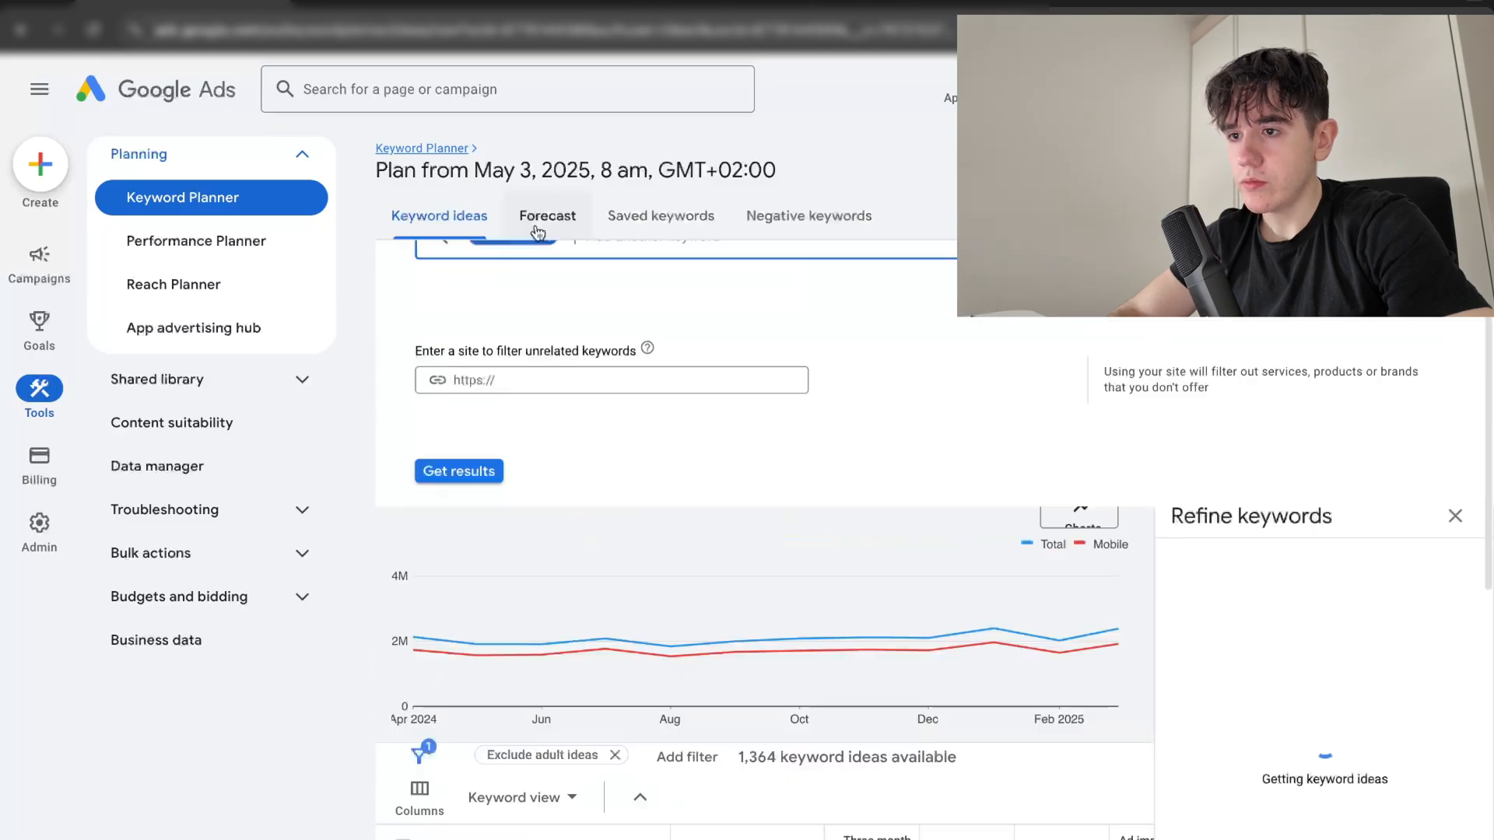
left_click(544, 373)
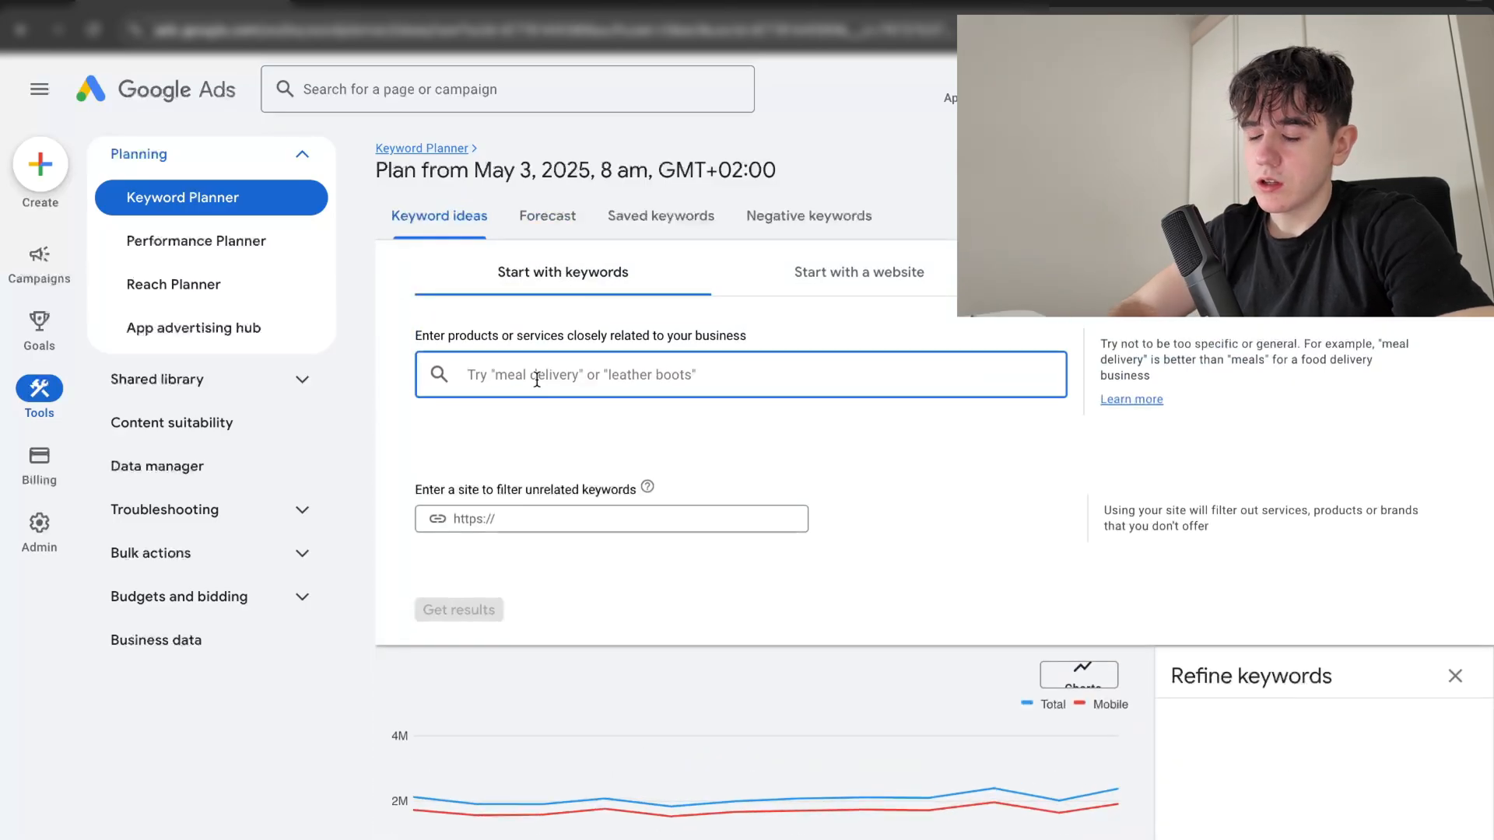
type("anti wrink")
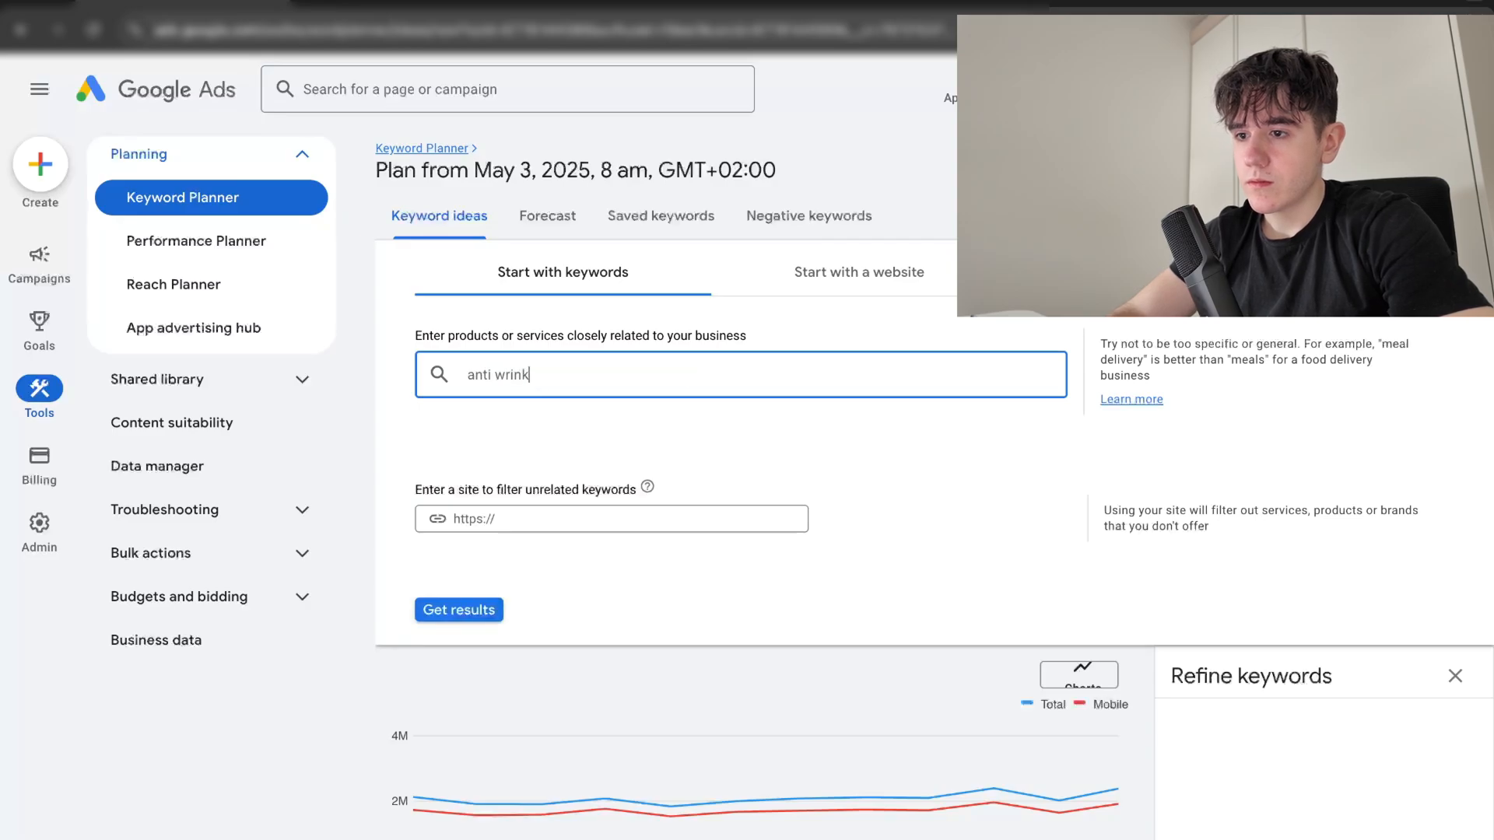
type("le")
key("BackSpace")
type("le")
key("Return")
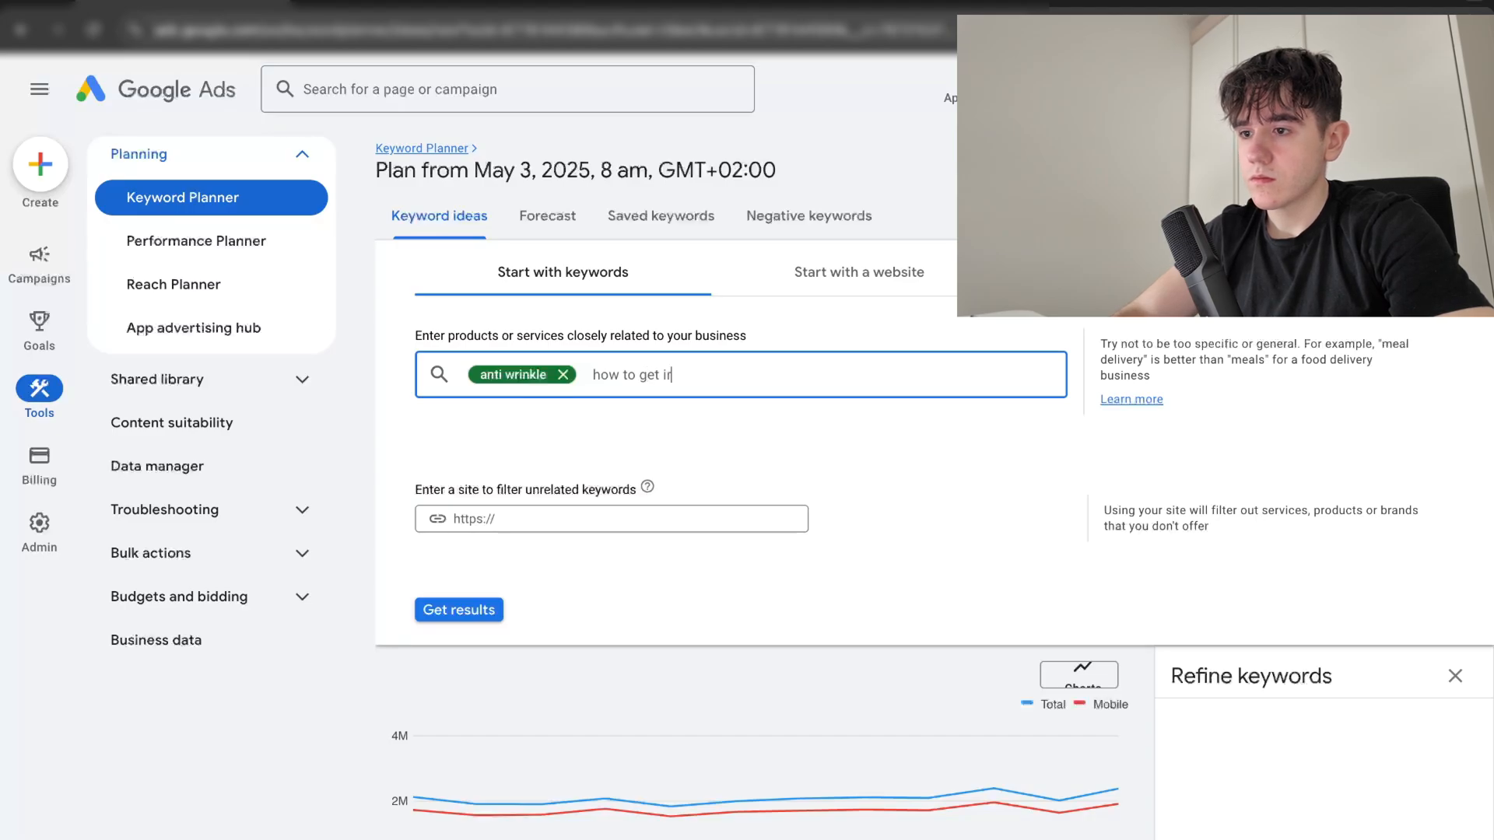
Step: Add the seed keywords "how to get rid of wrinkles" and "how to look younger", and get keyword ideas for all three
type("how to get rid of wrink")
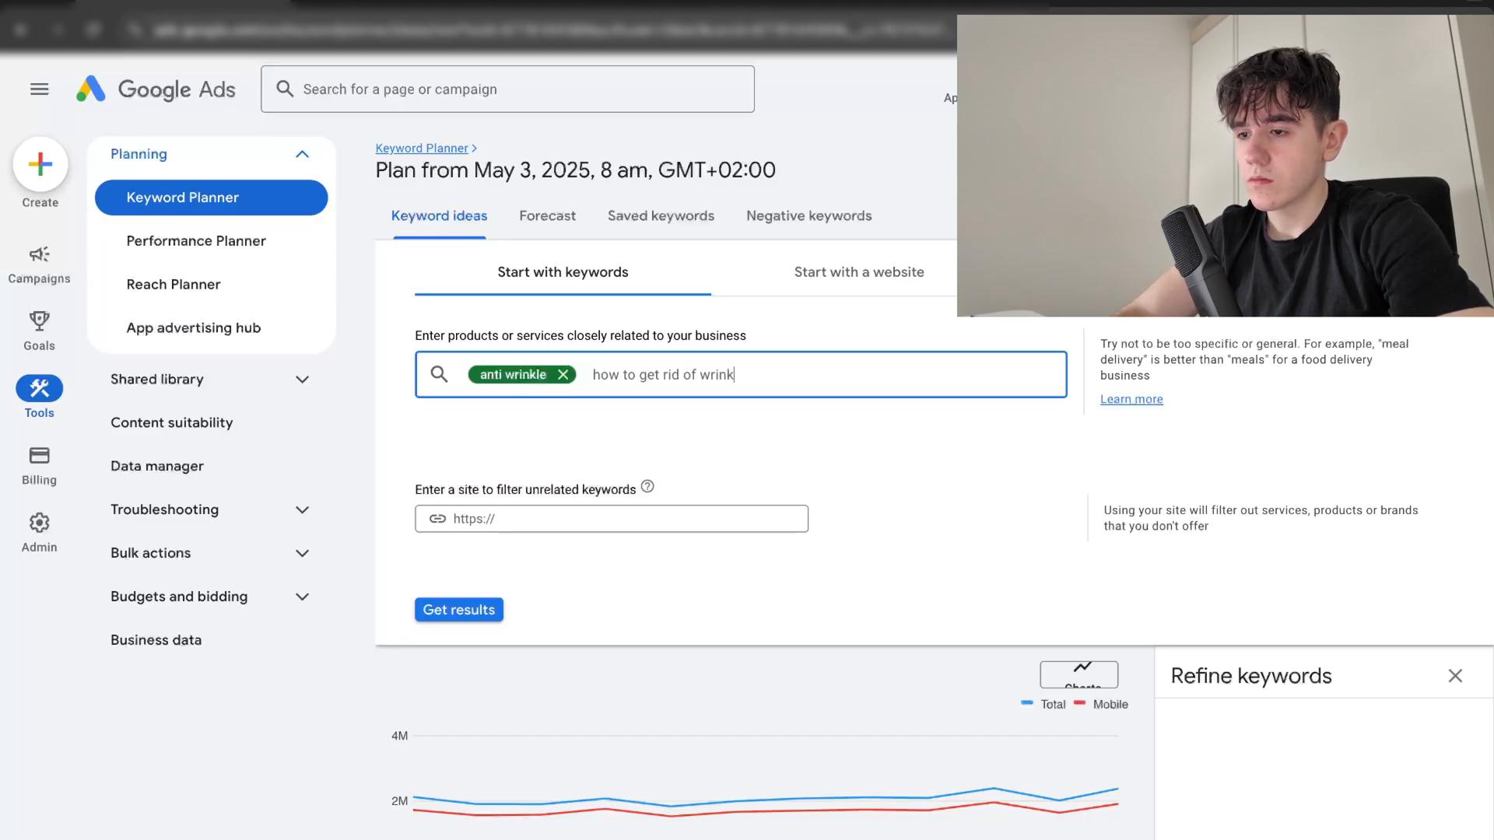
type("les")
key("Return")
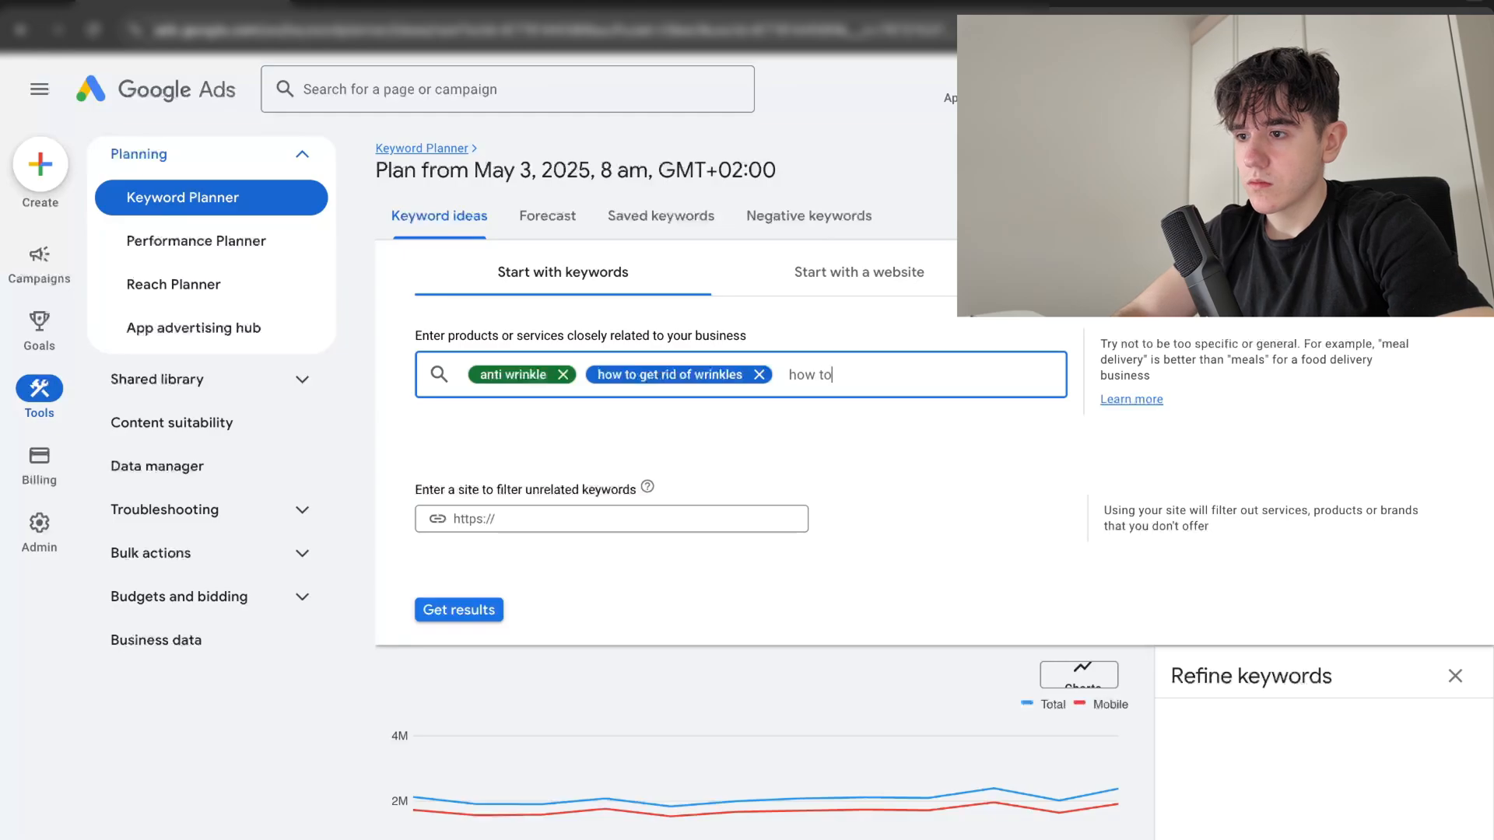
key("Return")
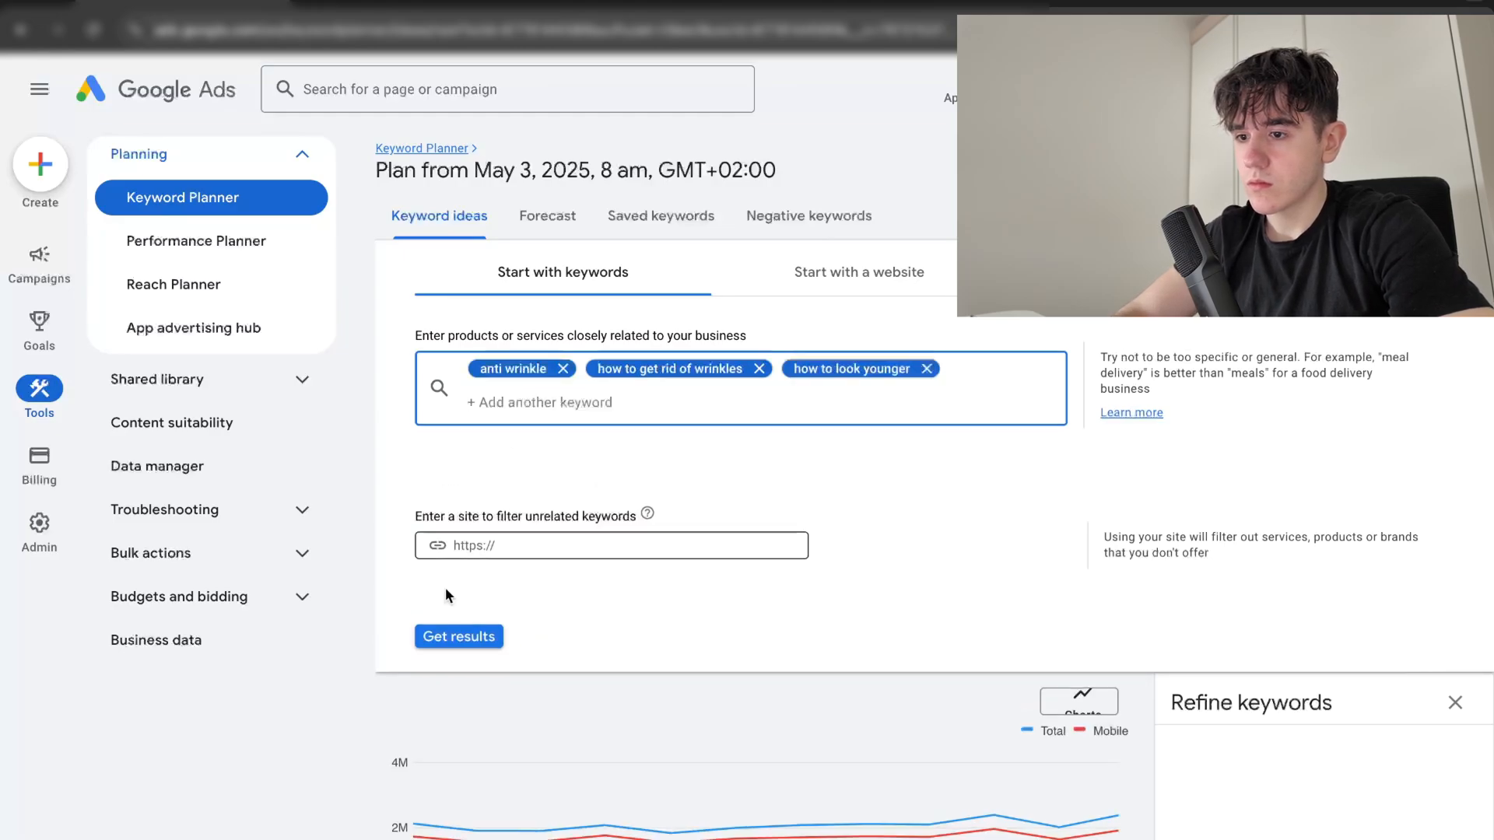
left_click(426, 633)
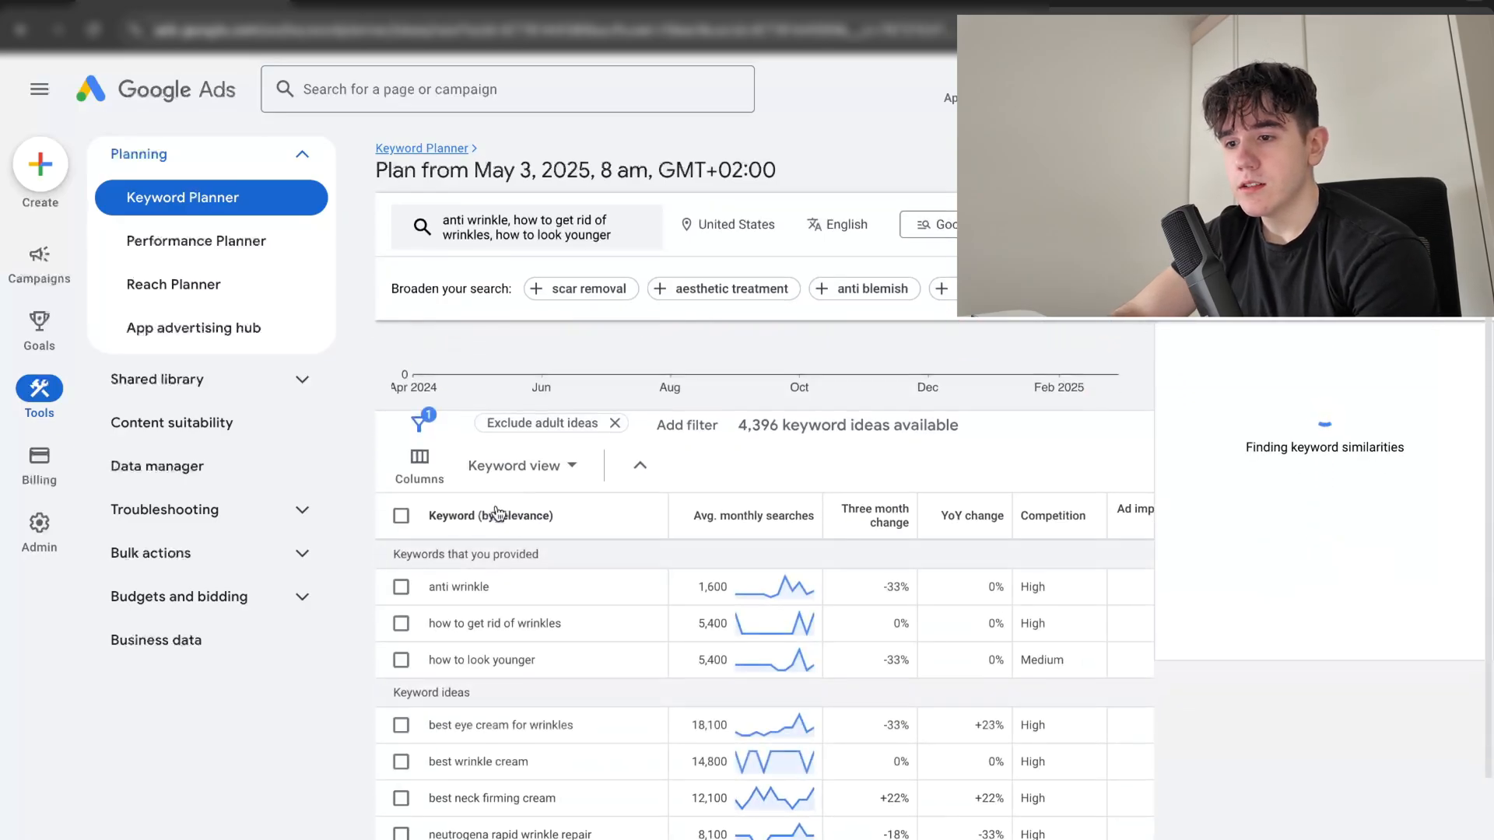
Step: Examine the provided keywords and new keyword ideas, comparing monthly searches, changes, competition and top-of-page bids
scroll(515, 599, "down", 2)
scroll(515, 601, "down", 1)
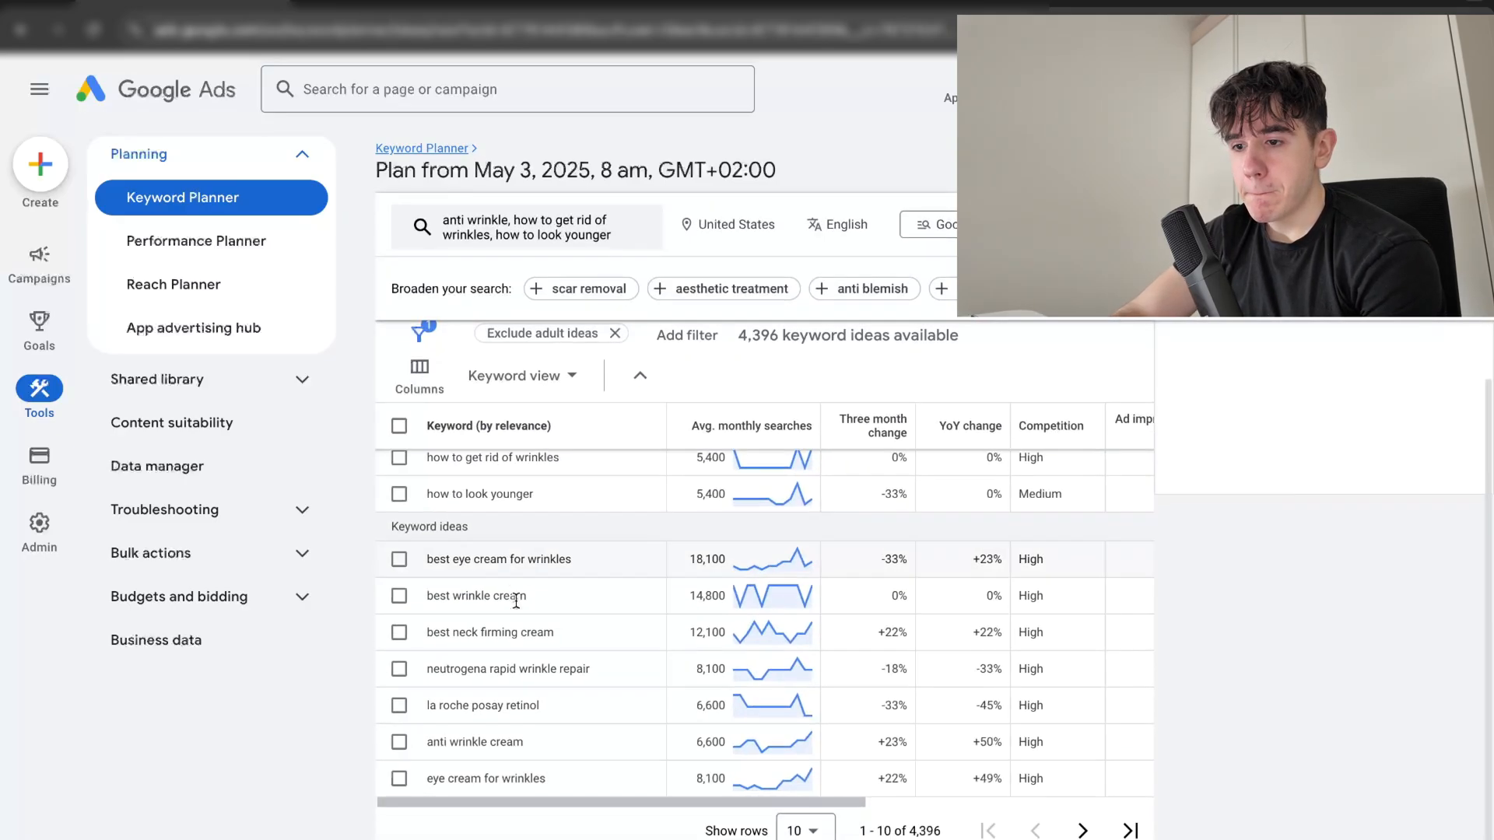
scroll(574, 653, "right", 5)
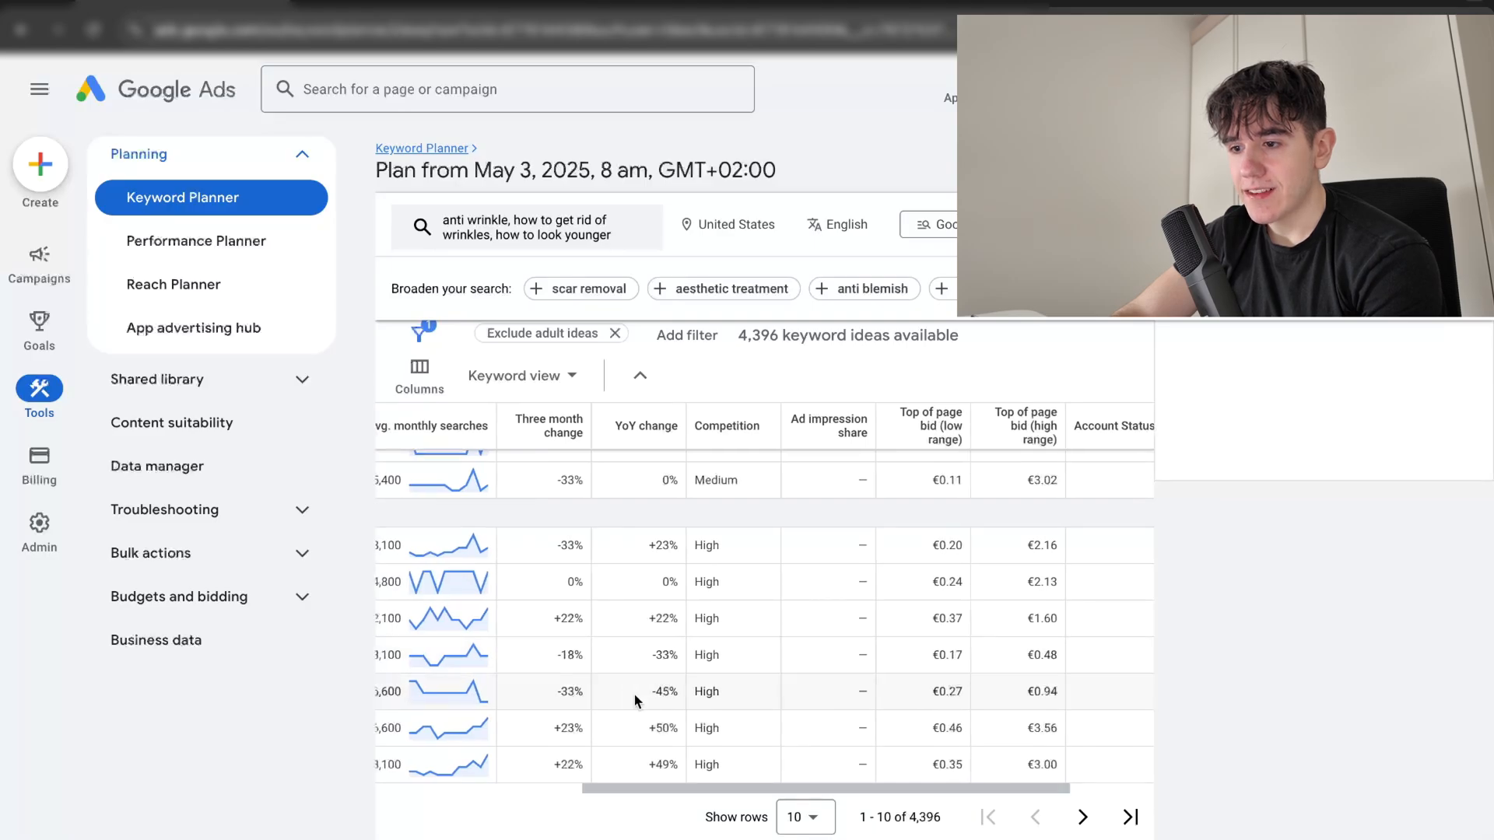
scroll(634, 700, "left", 2)
scroll(634, 698, "left", 5)
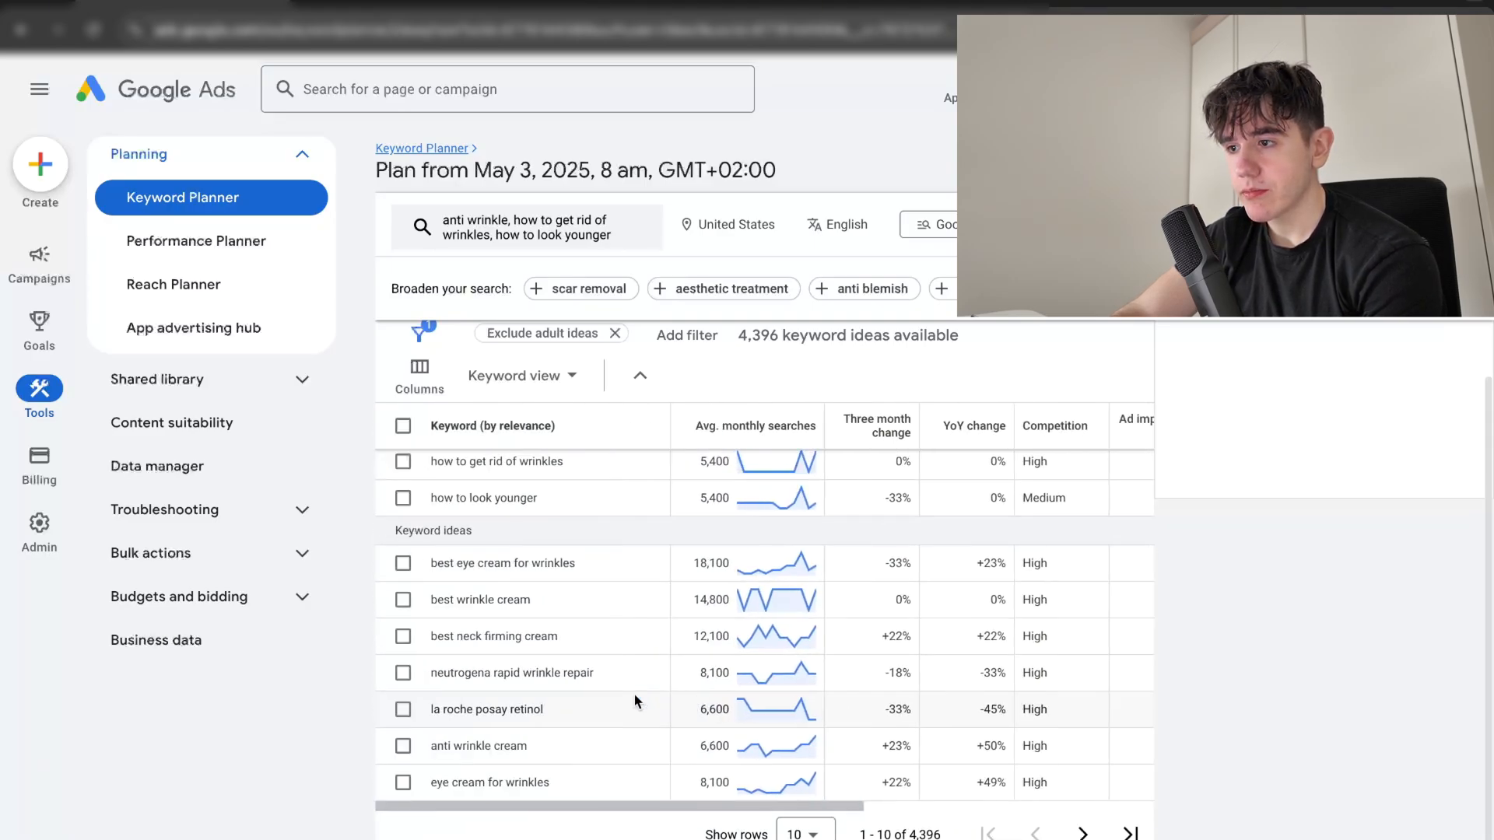
scroll(549, 706, "up", 3)
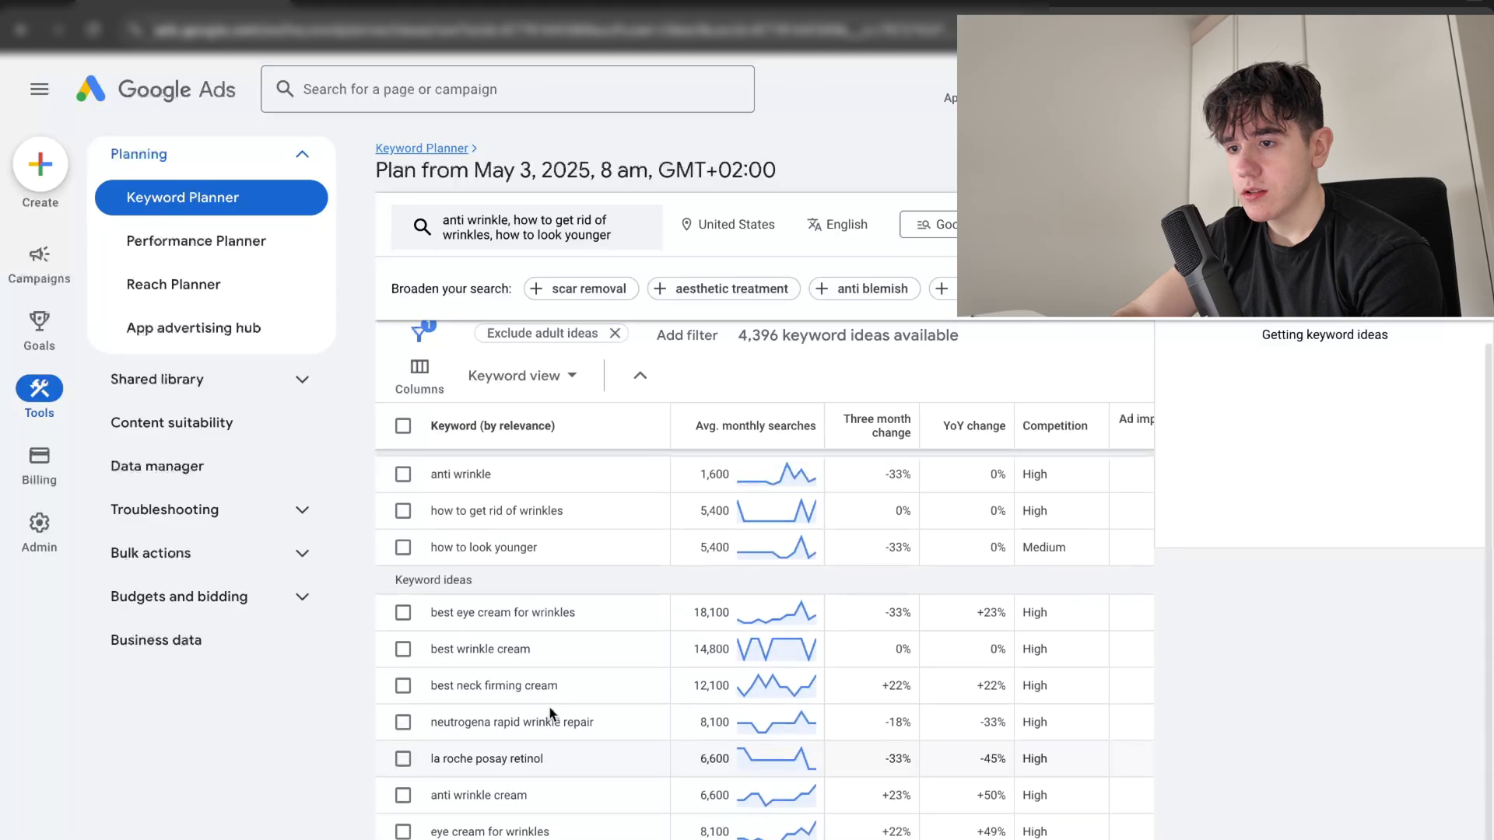
scroll(556, 599, "right", 2)
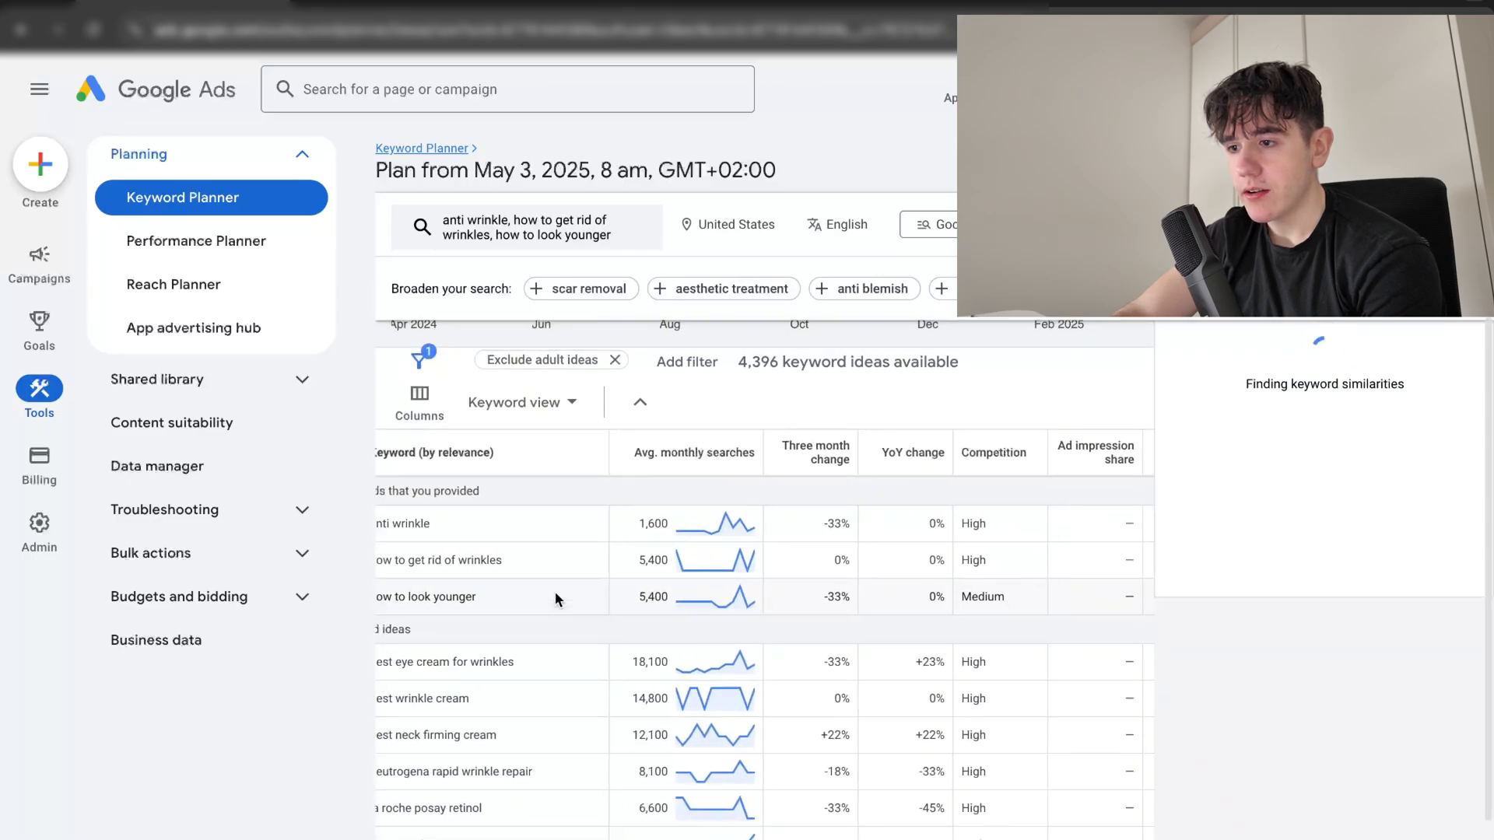
scroll(554, 591, "right", 5)
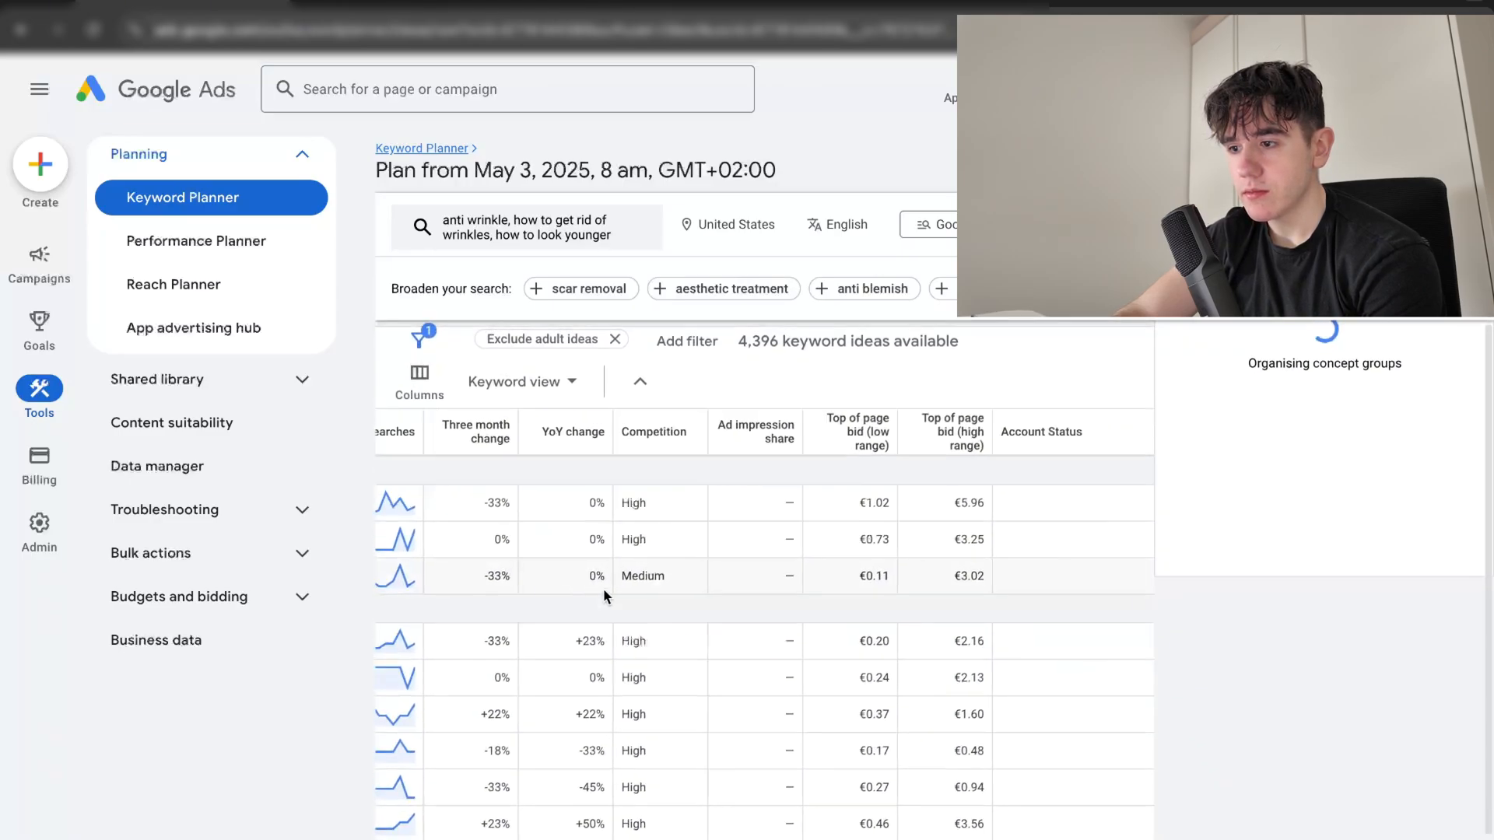
scroll(604, 596, "left", 7)
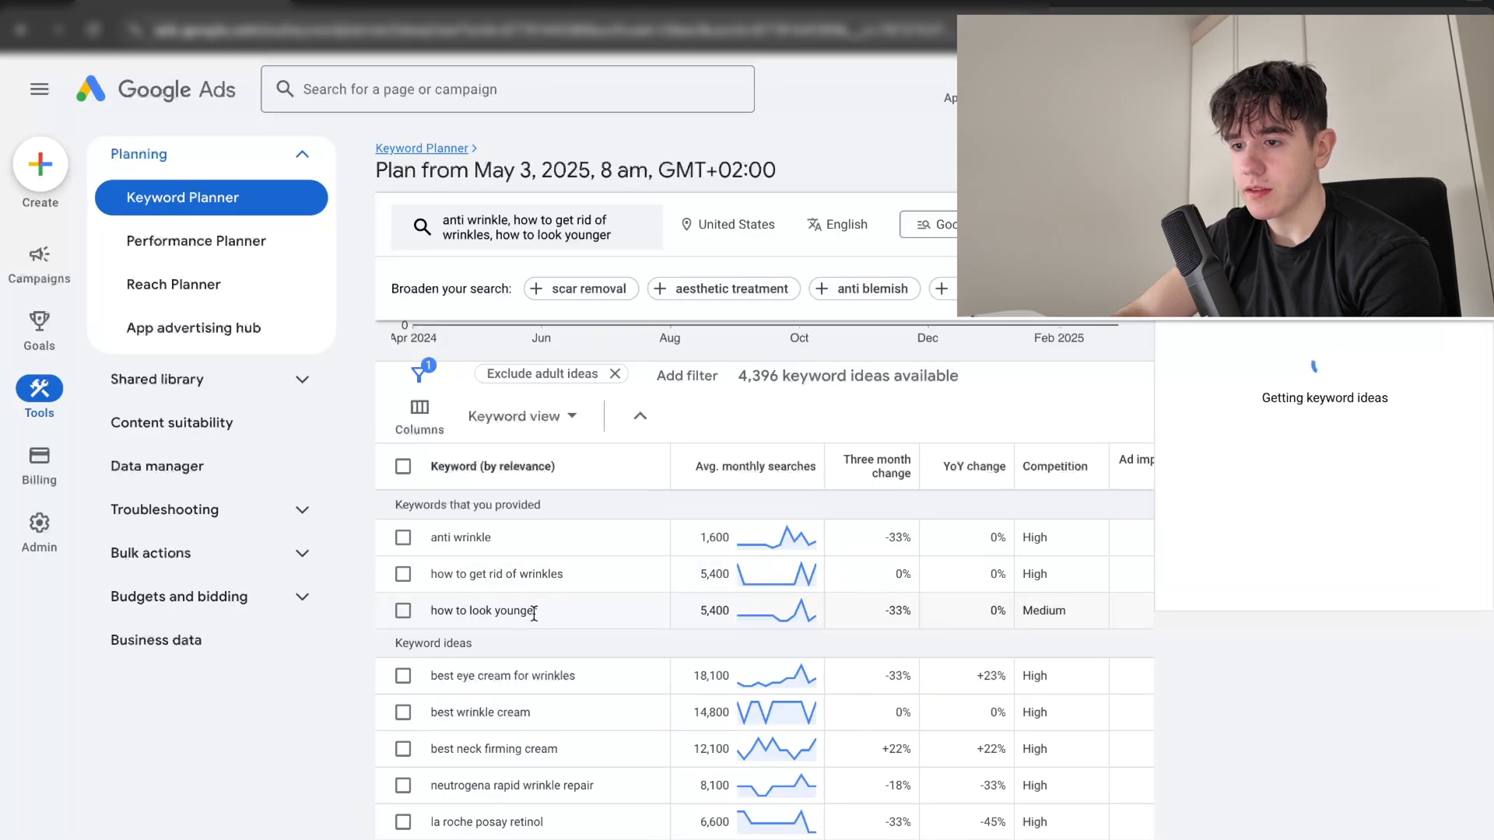
Step: Add the seed keywords "looking younger" and "wrinkles what now" to the search and get updated keyword ideas
left_click(590, 233)
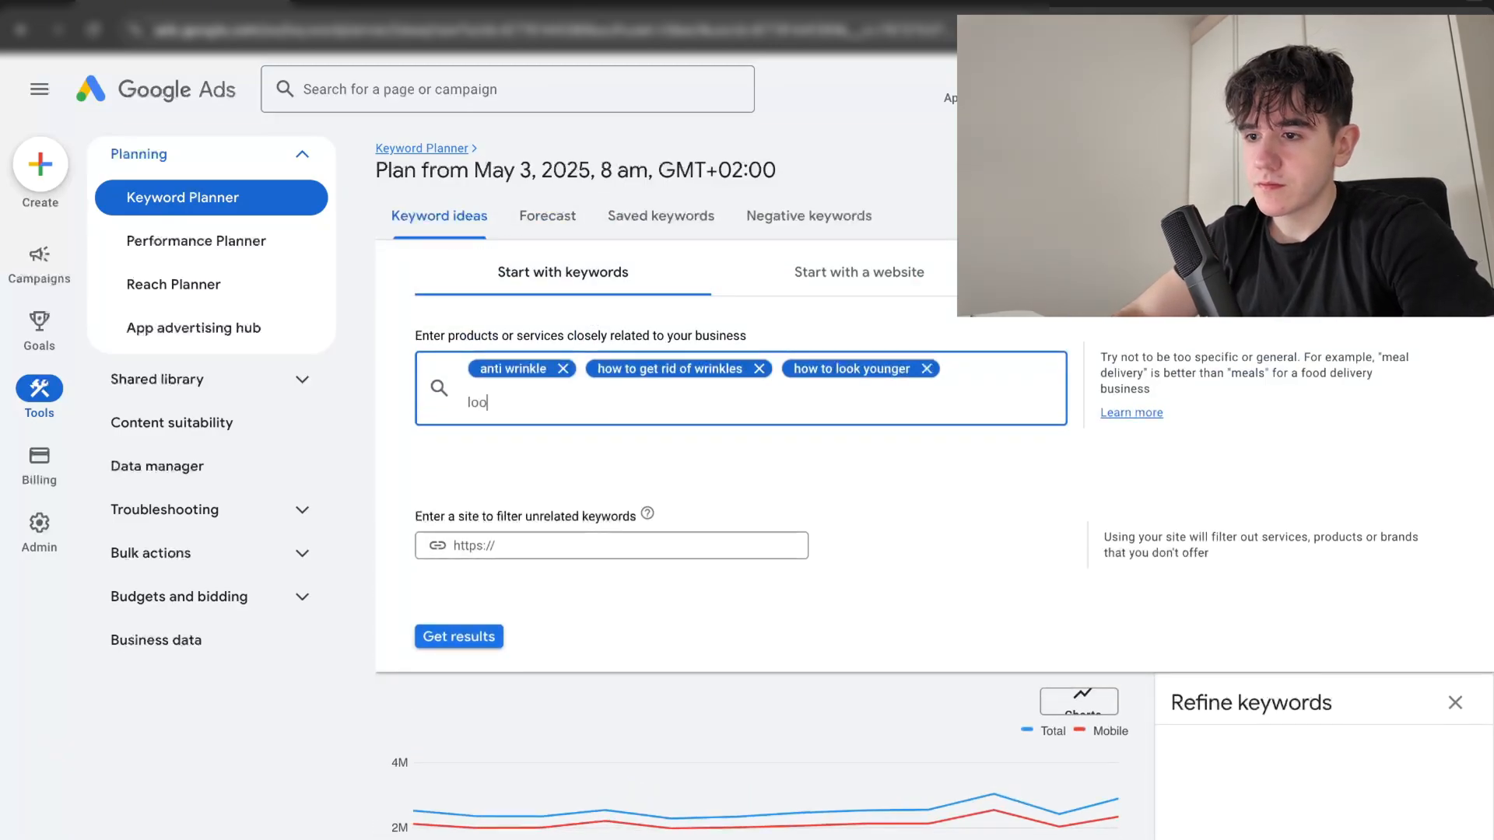
type("looking younger")
key("Return")
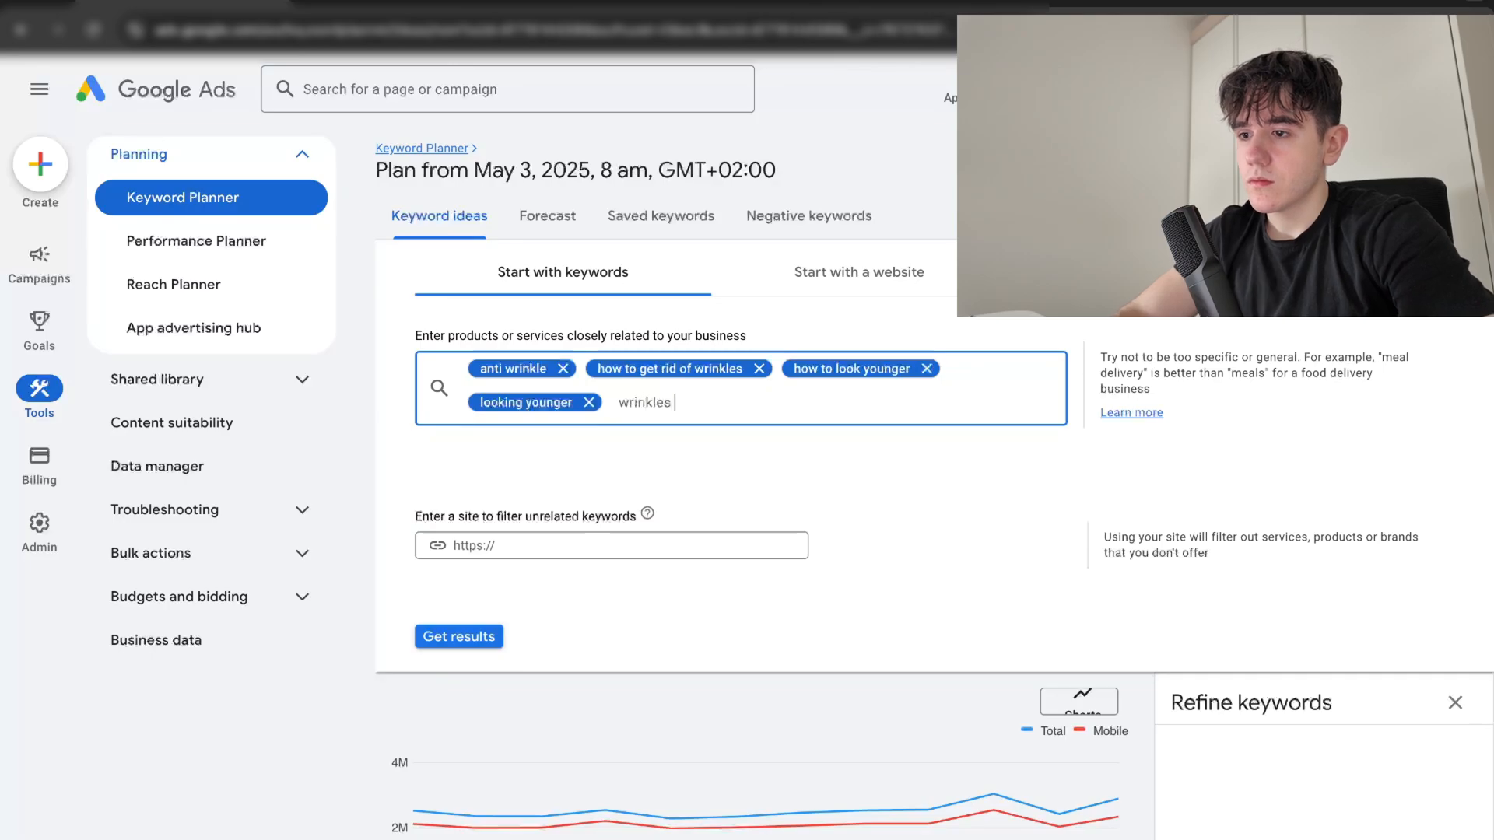
key("Return")
left_click(480, 642)
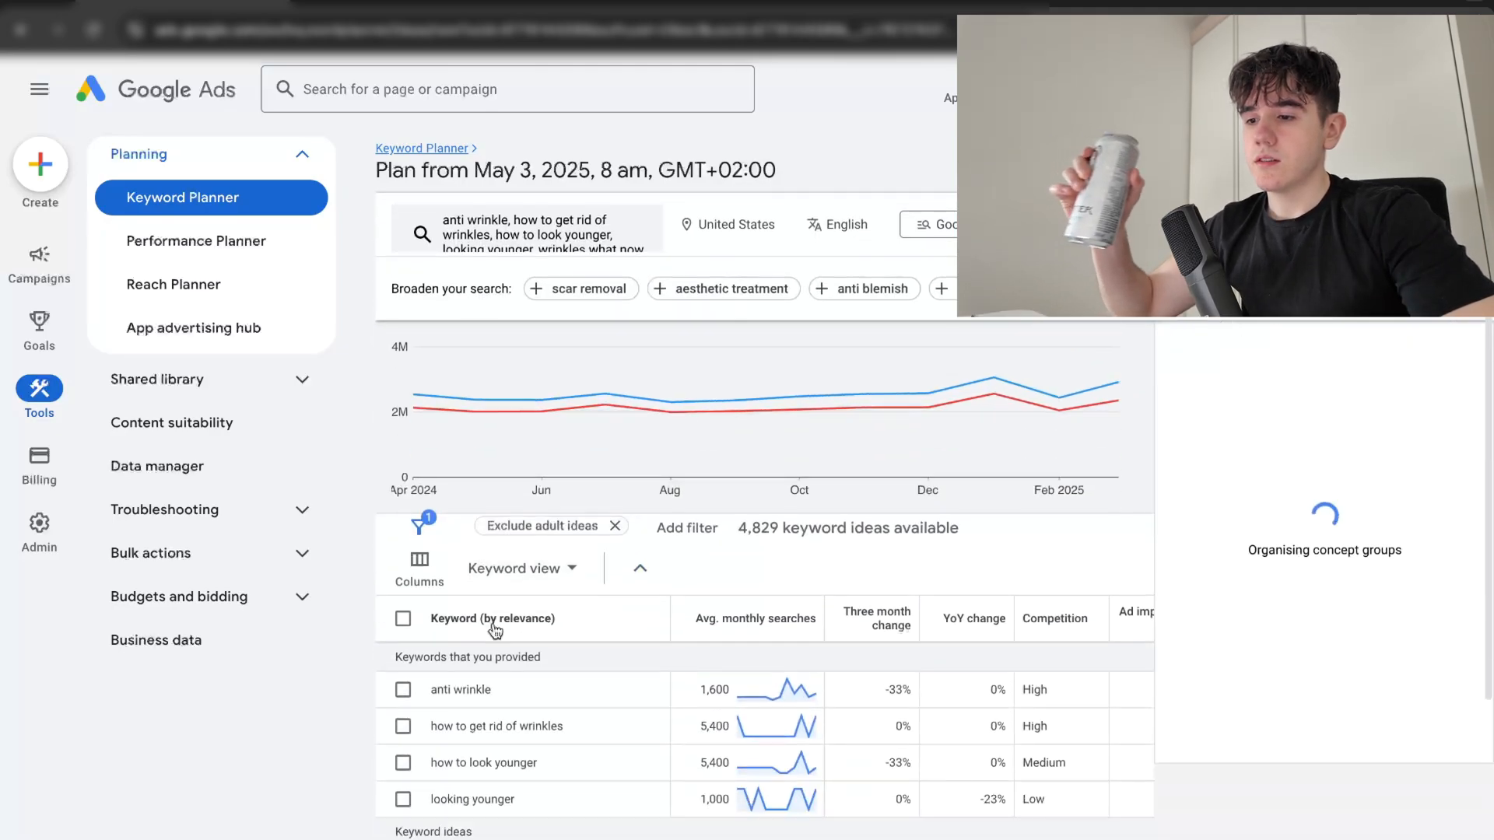
Step: Copy the keyword idea "best eye cream for wrinkles" and paste it as a bullet under the heading in the Google Docs document
scroll(494, 626, "down", 5)
scroll(493, 630, "up", 1)
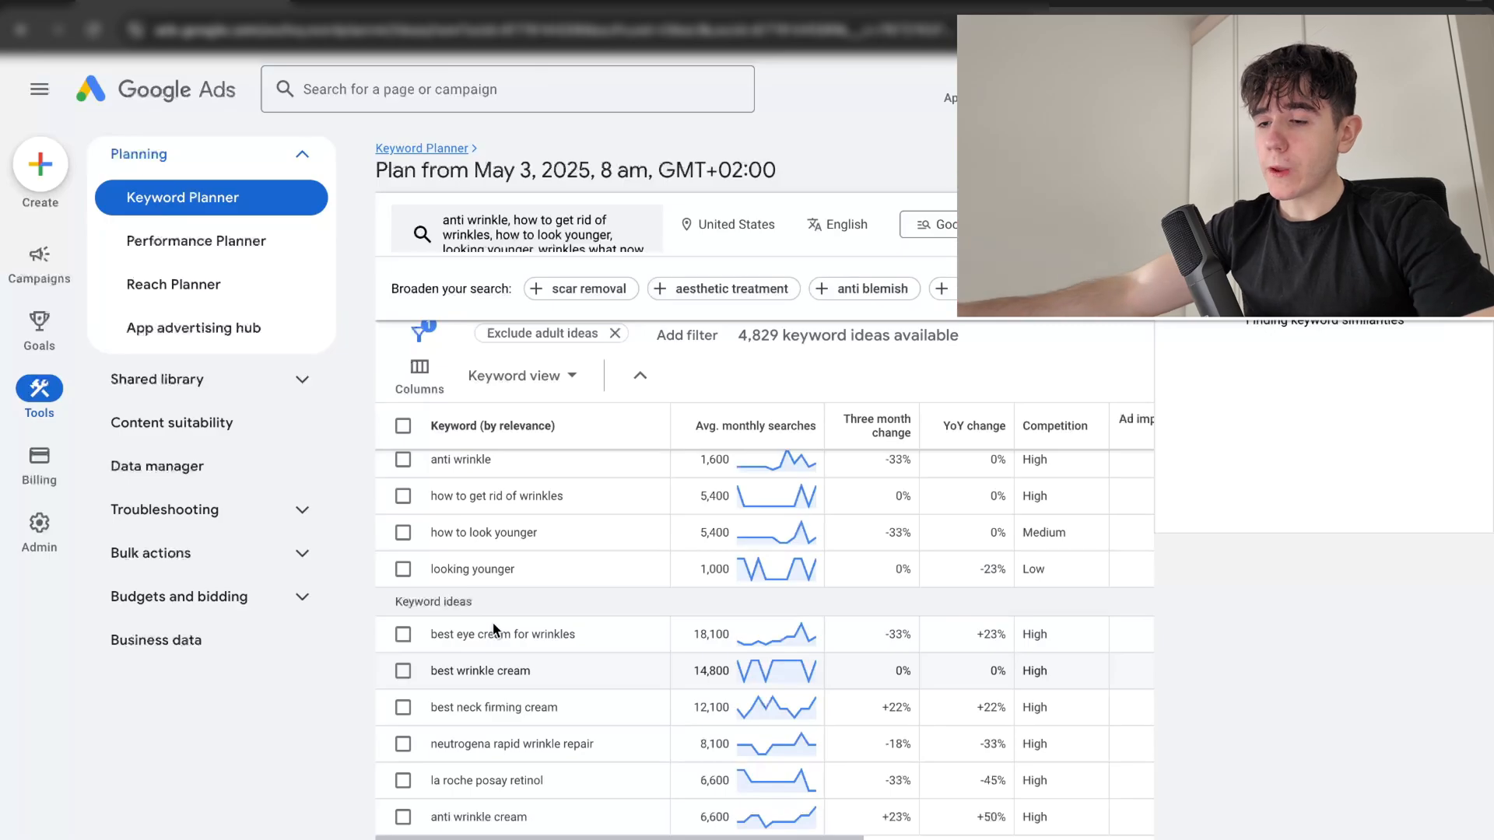
scroll(493, 629, "up", 1)
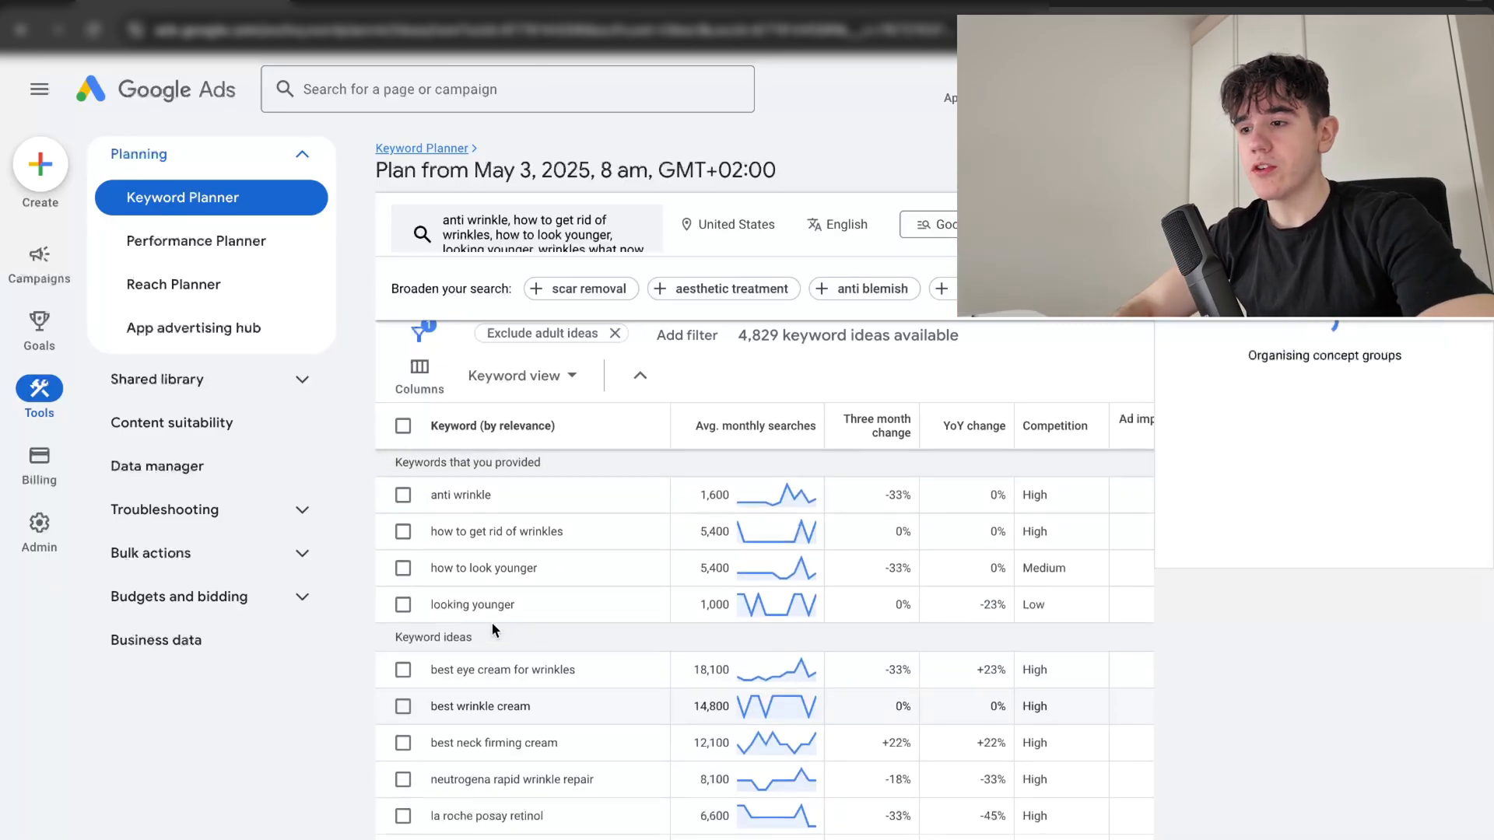
scroll(621, 605, "right", 5)
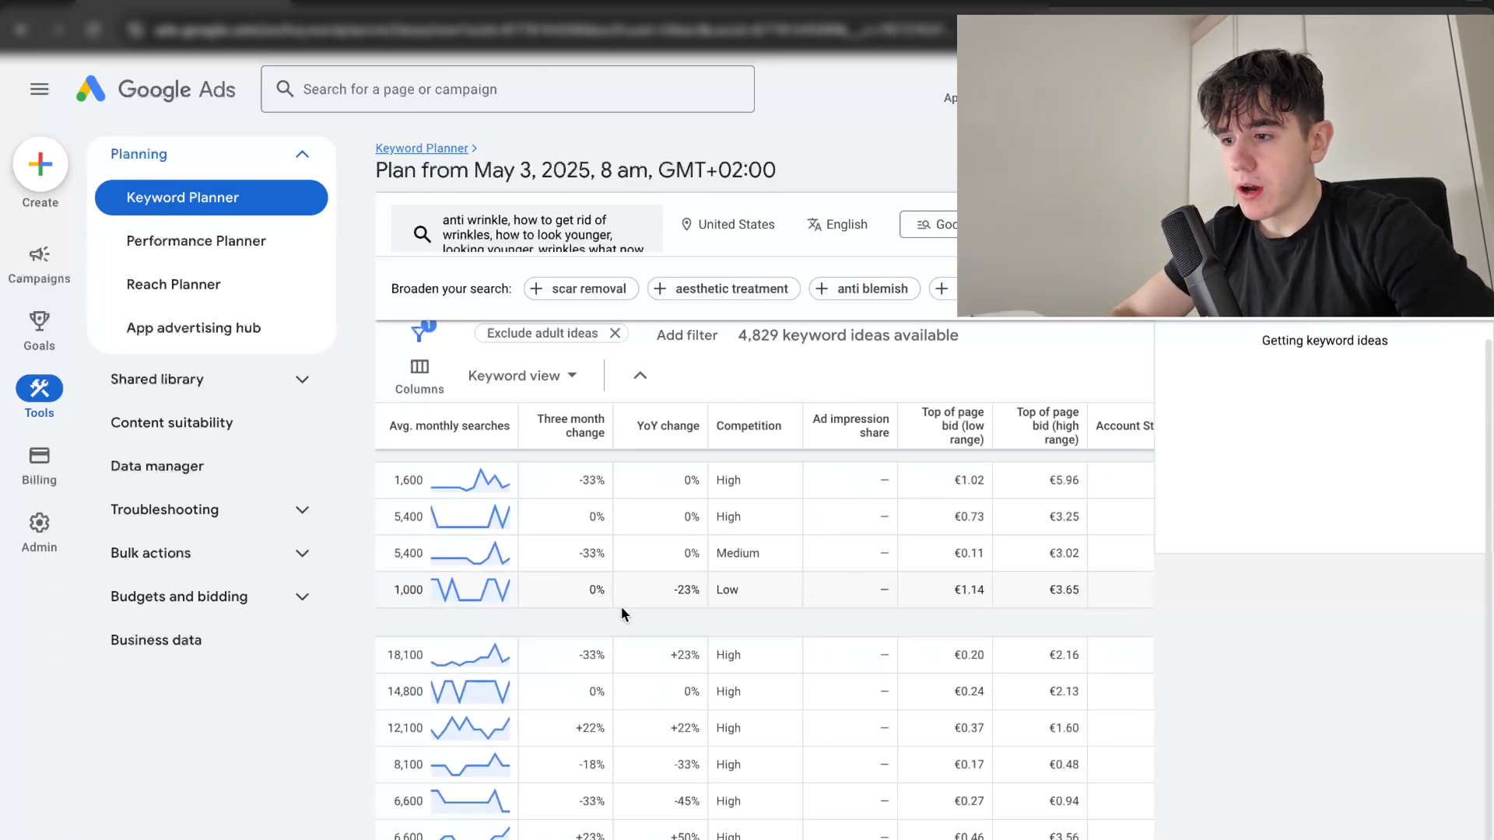
scroll(621, 605, "left", 3)
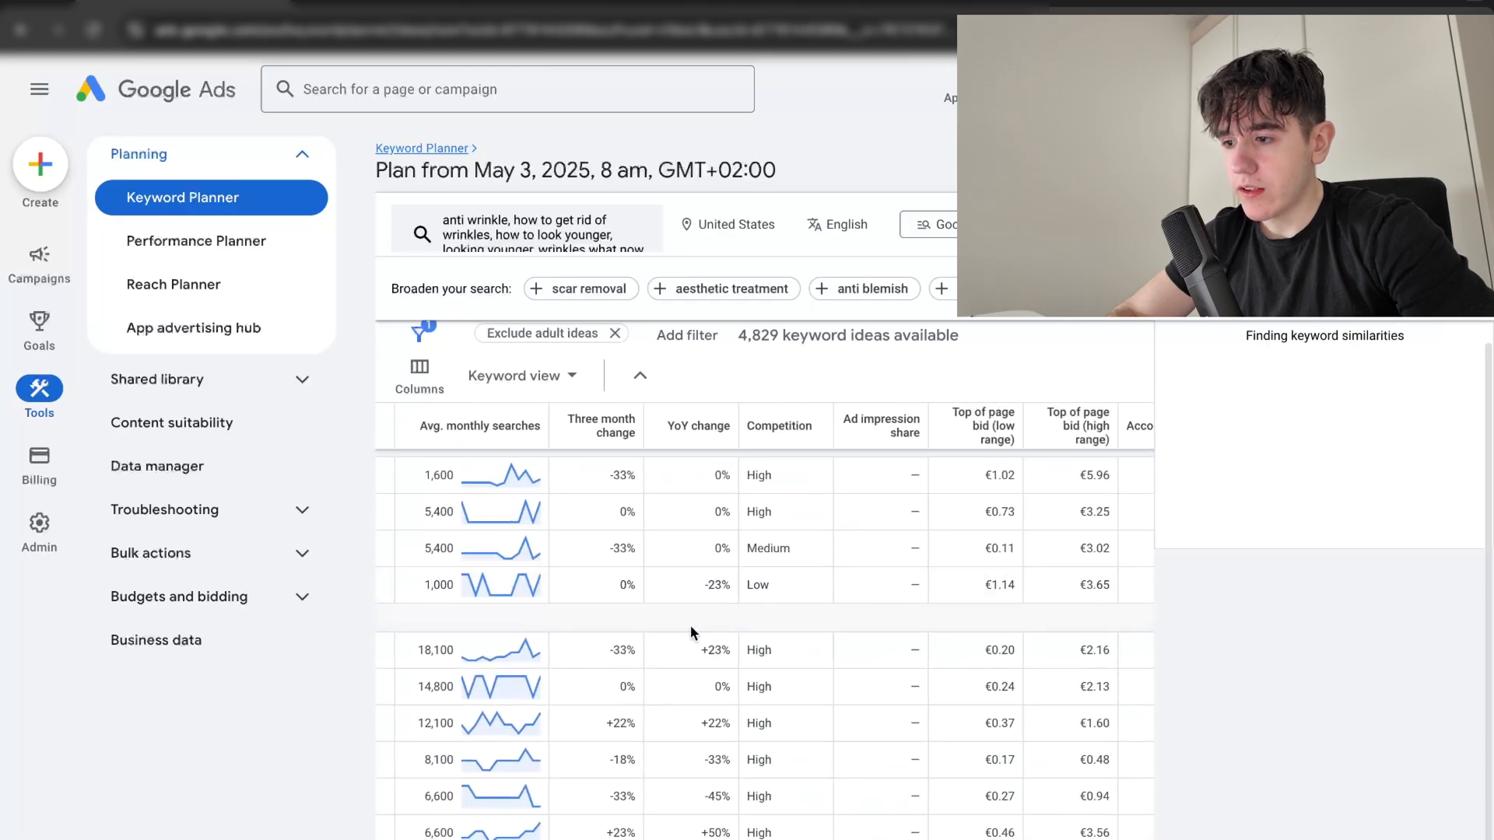
scroll(700, 645, "left", 4)
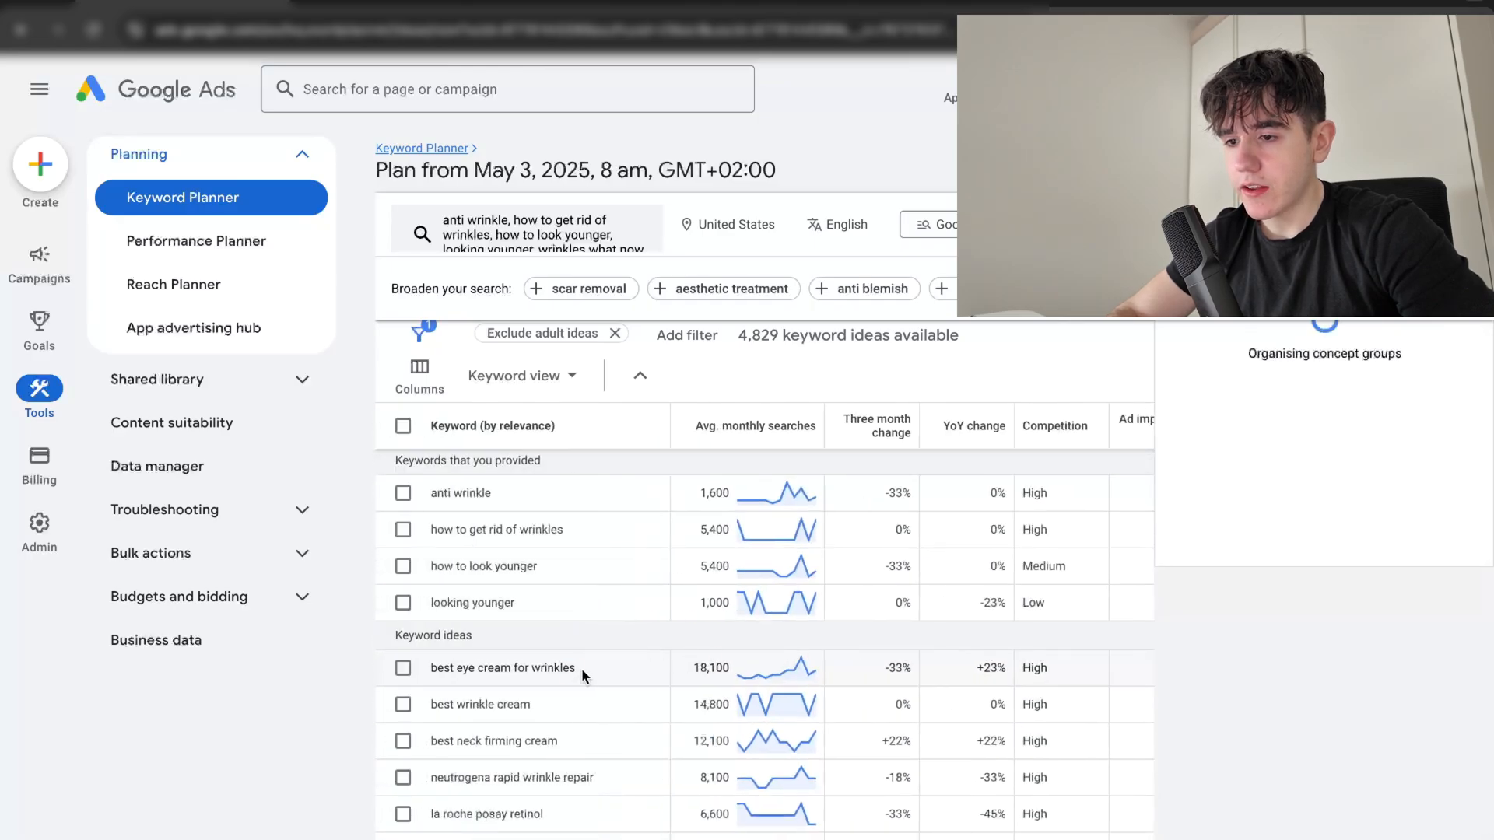
left_click_drag(581, 669, 426, 675)
key("ctrl+c")
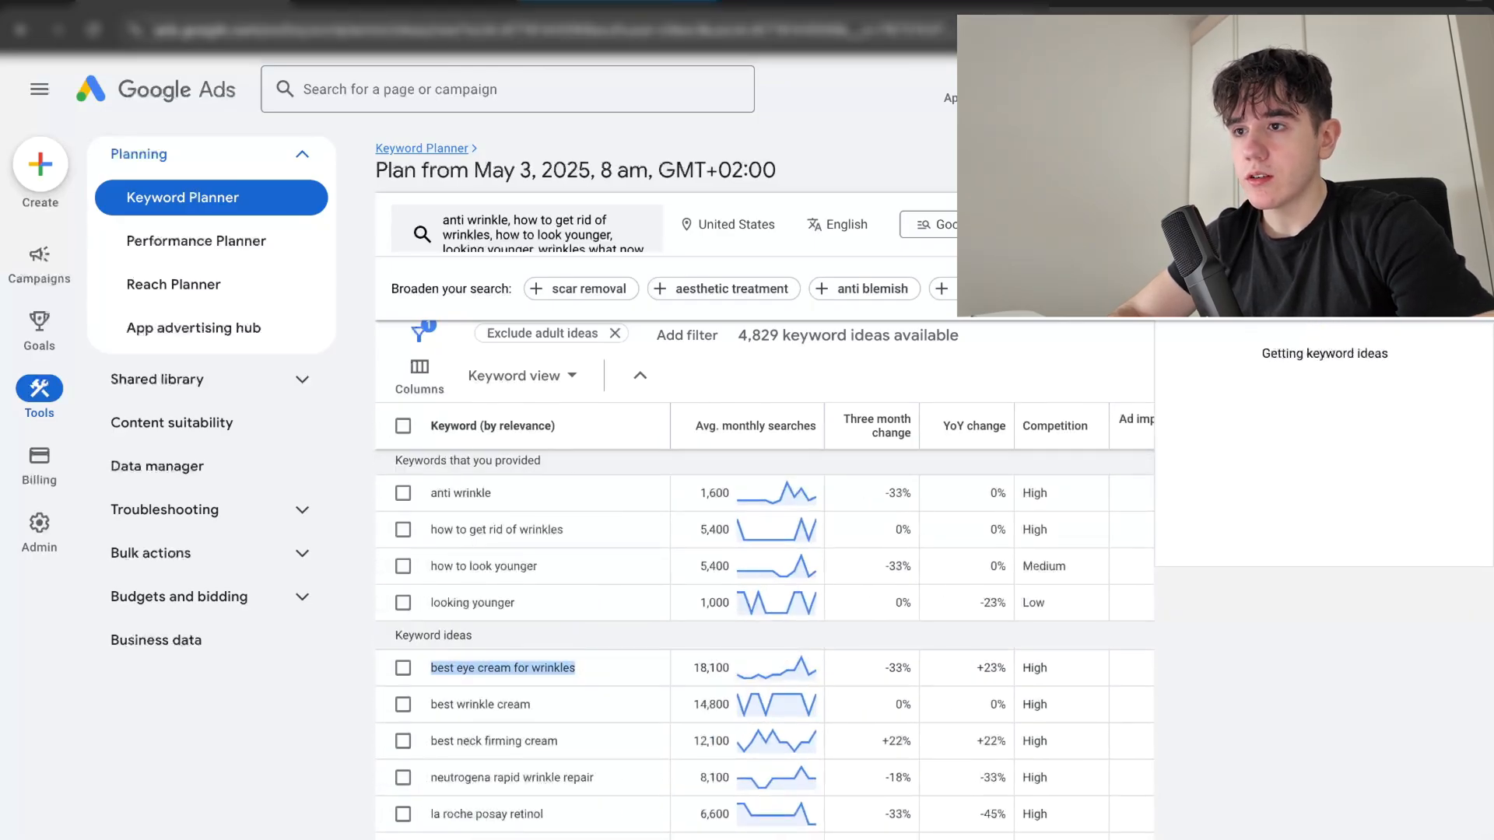
left_click(401, 4)
key("ctrl+v")
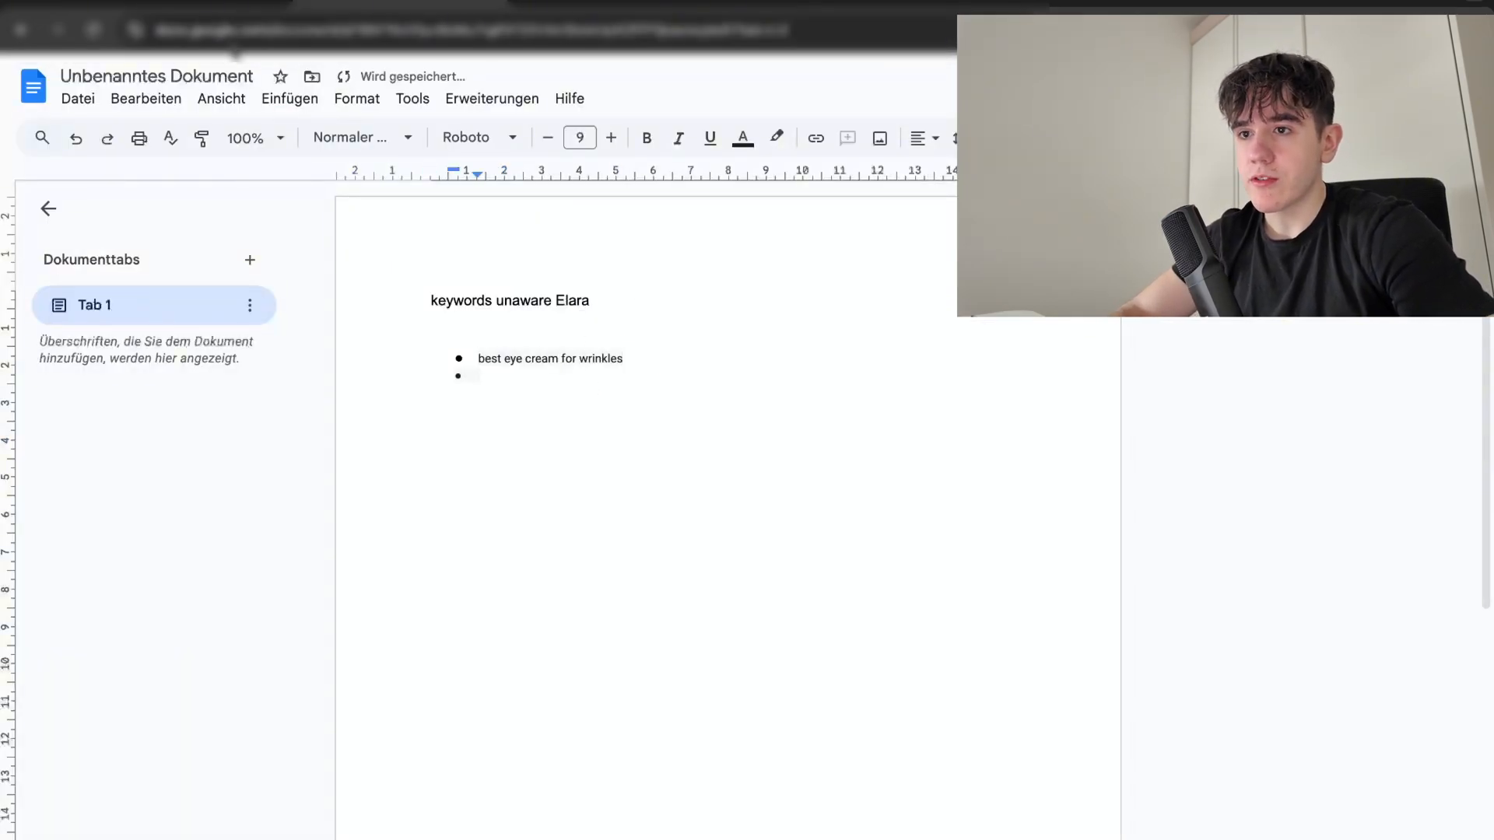
Step: Switch back to Keyword Planner and examine the remaining keyword ideas' monthly searches, changes, competition and top-of-page bids
left_click(225, 3)
scroll(611, 613, "right", 1)
scroll(627, 619, "down", 1)
left_click(791, 662)
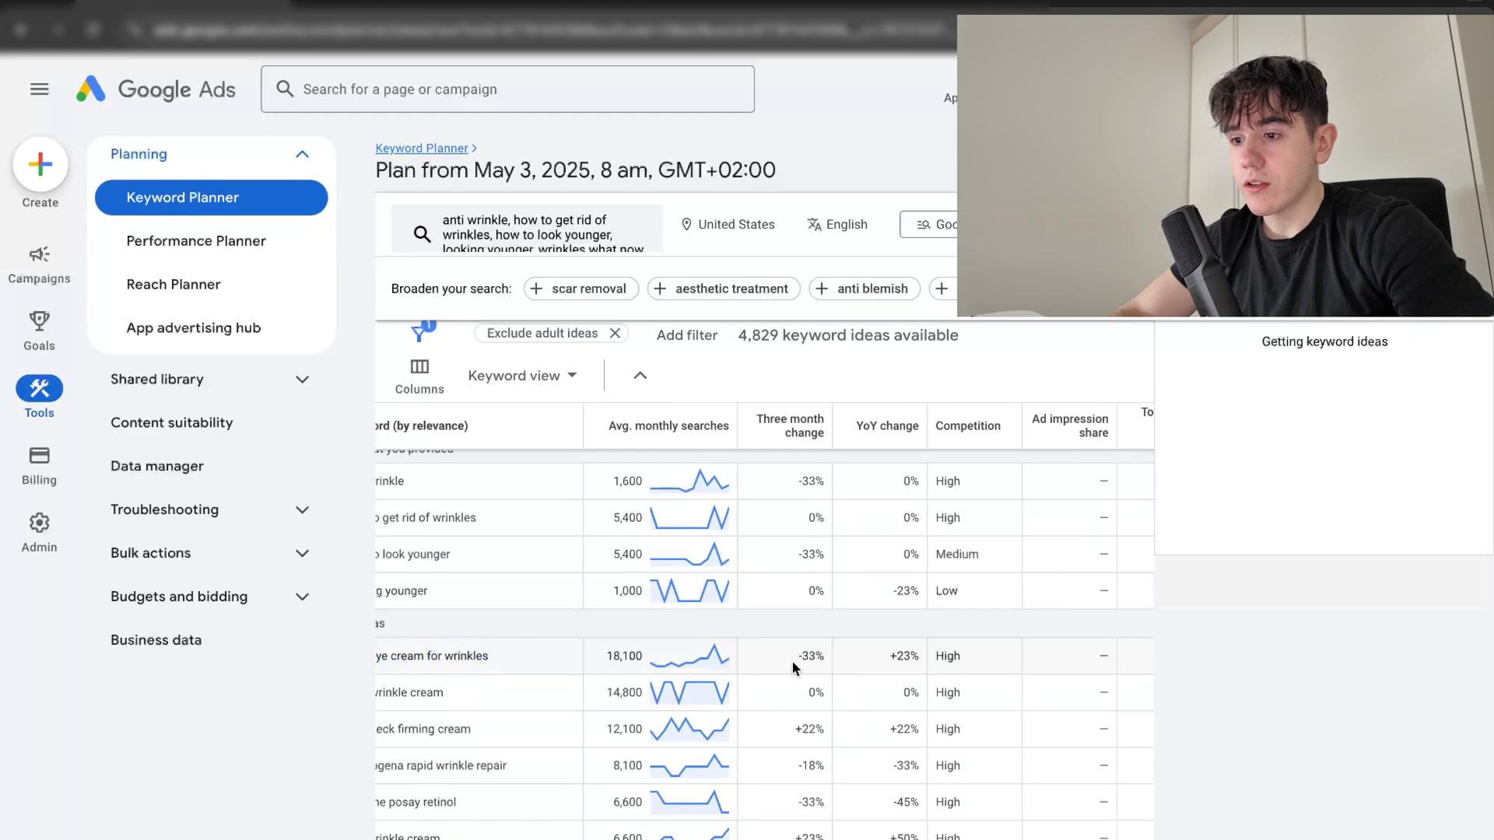
scroll(853, 670, "right", 3)
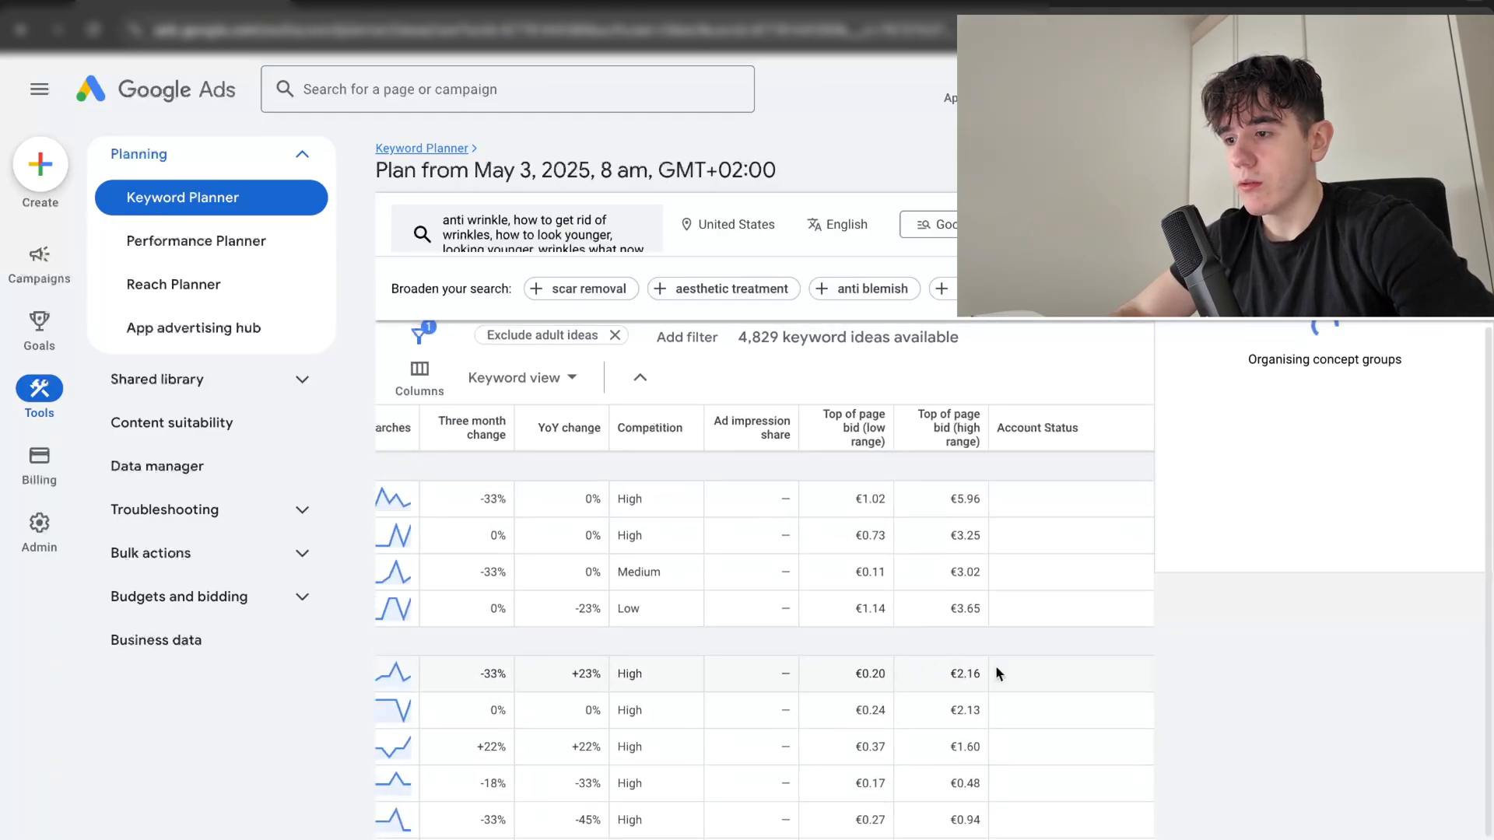
scroll(996, 665, "left", 5)
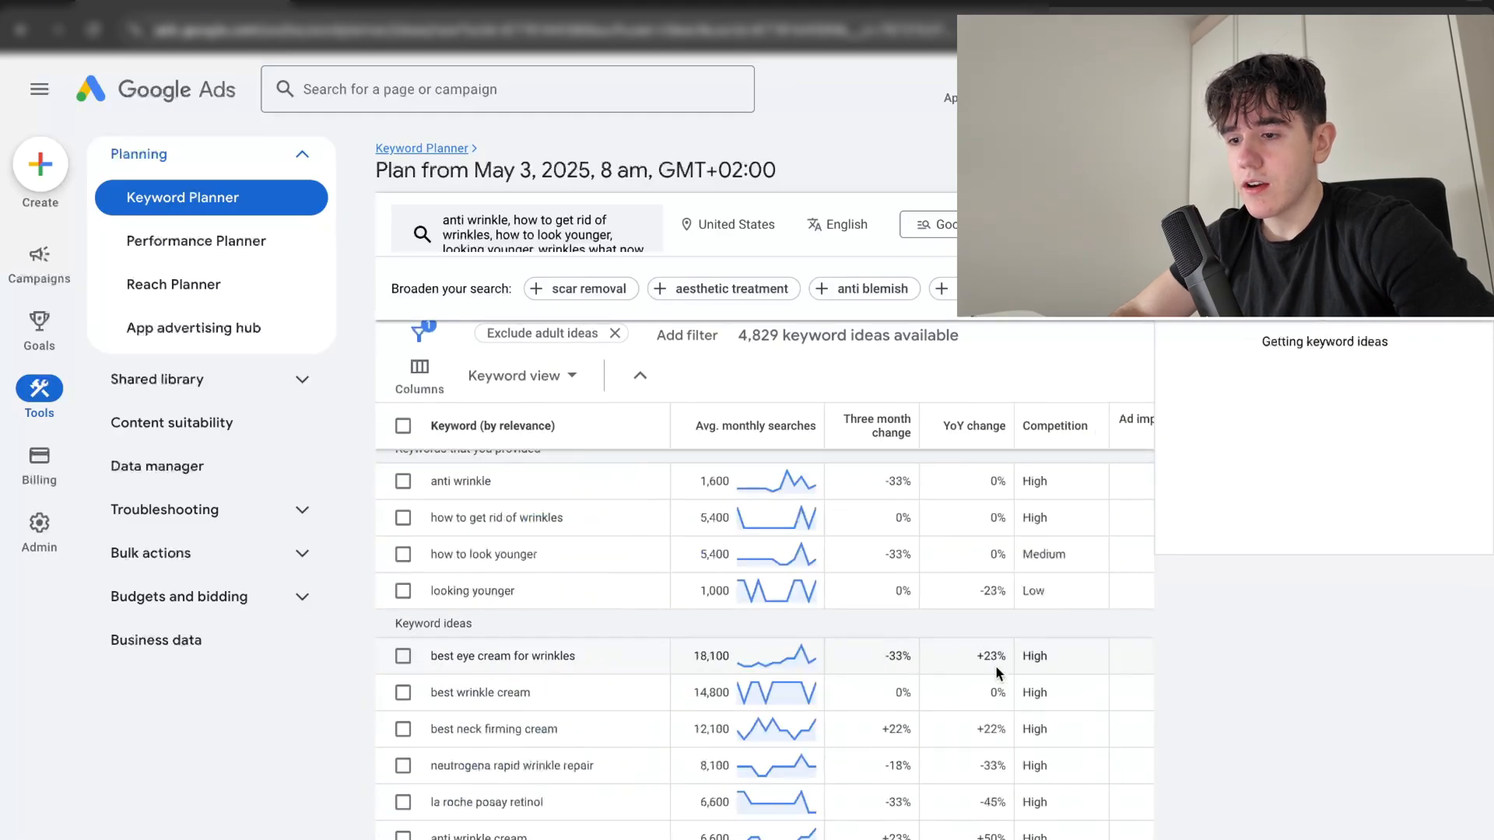
scroll(813, 661, "down", 1)
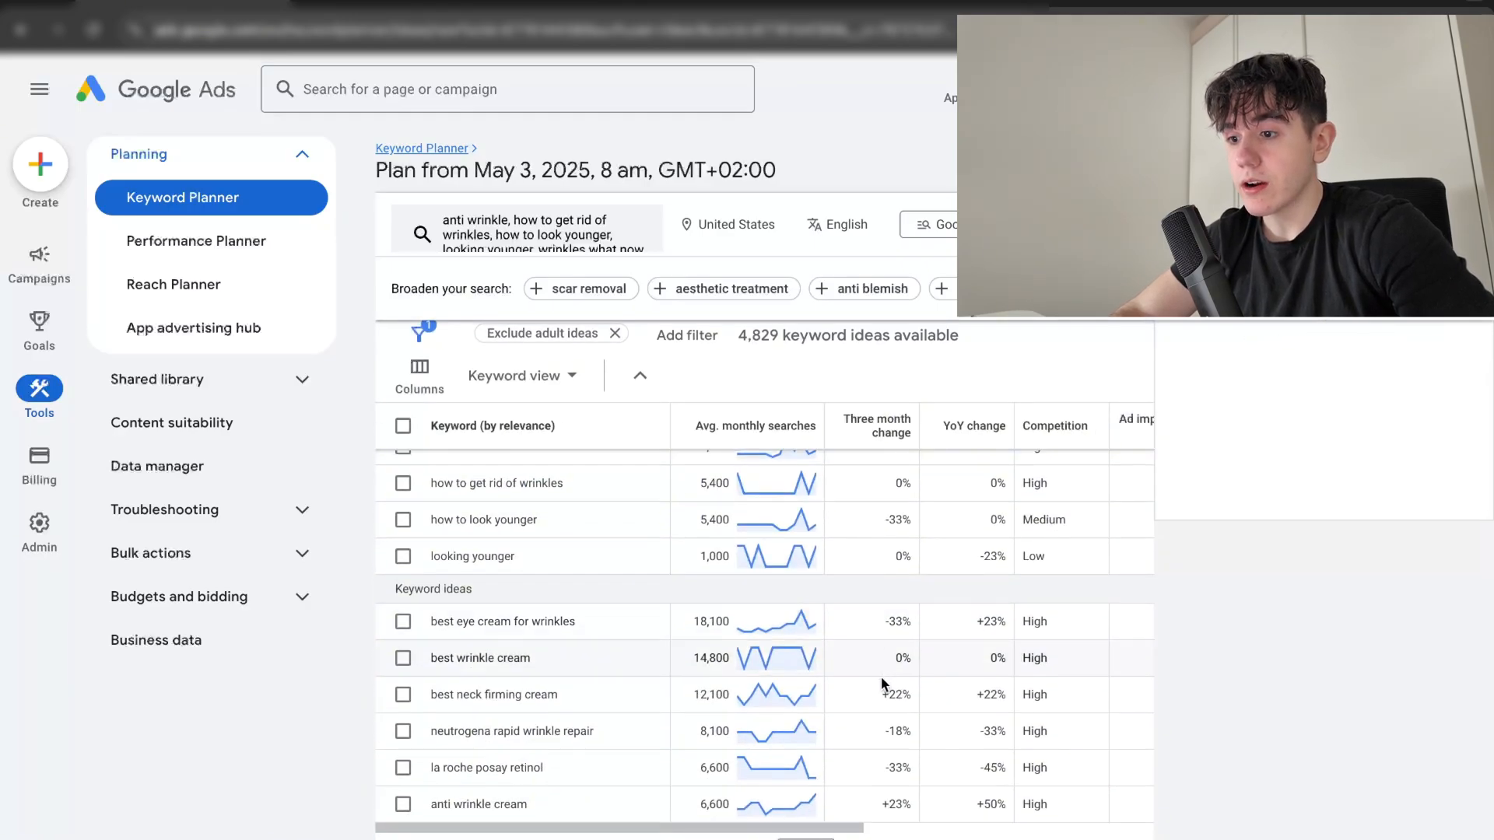
scroll(857, 701, "right", 2)
scroll(858, 702, "right", 2)
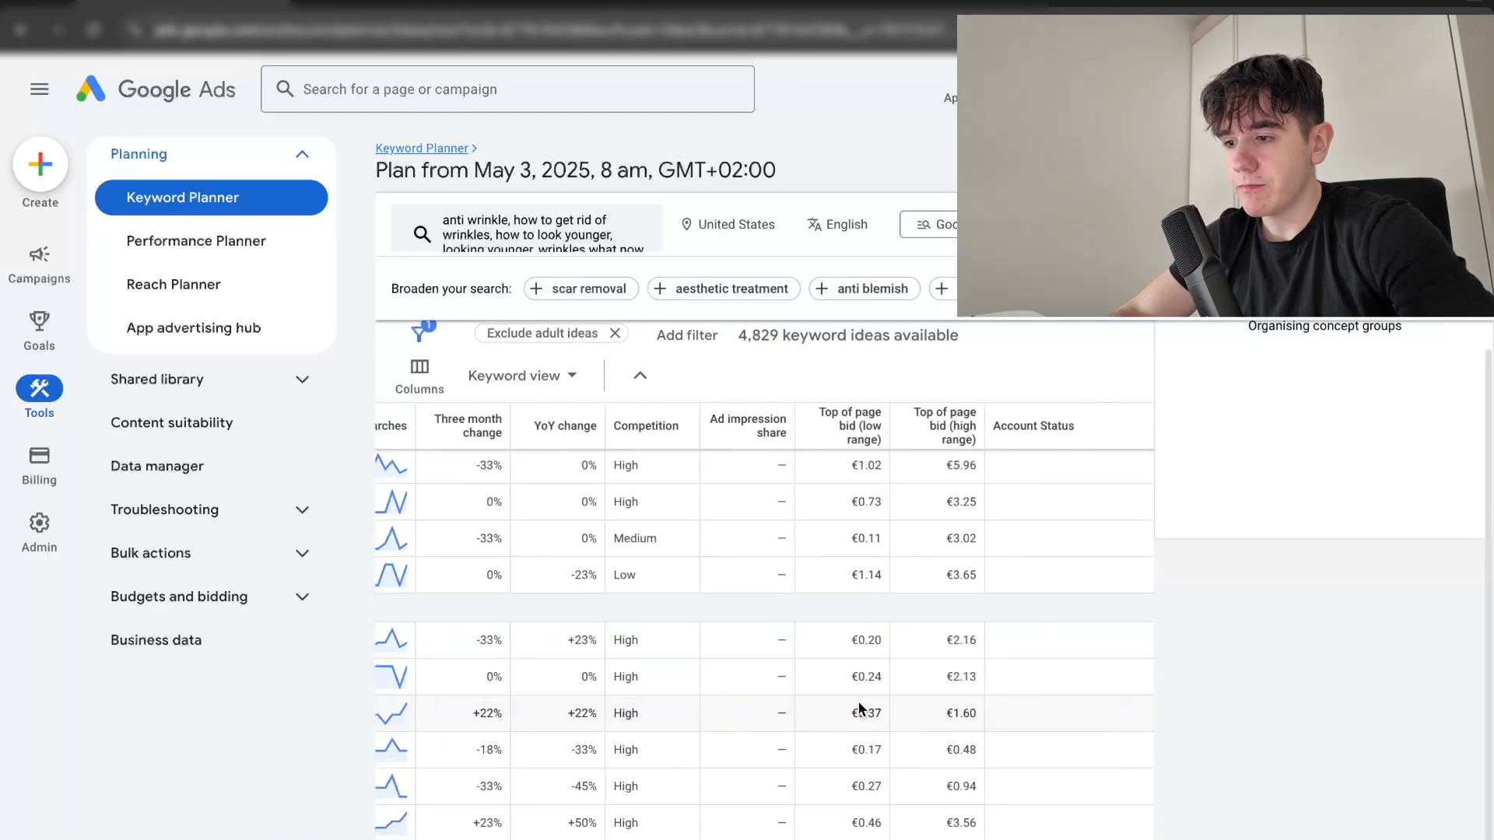
scroll(859, 702, "left", 5)
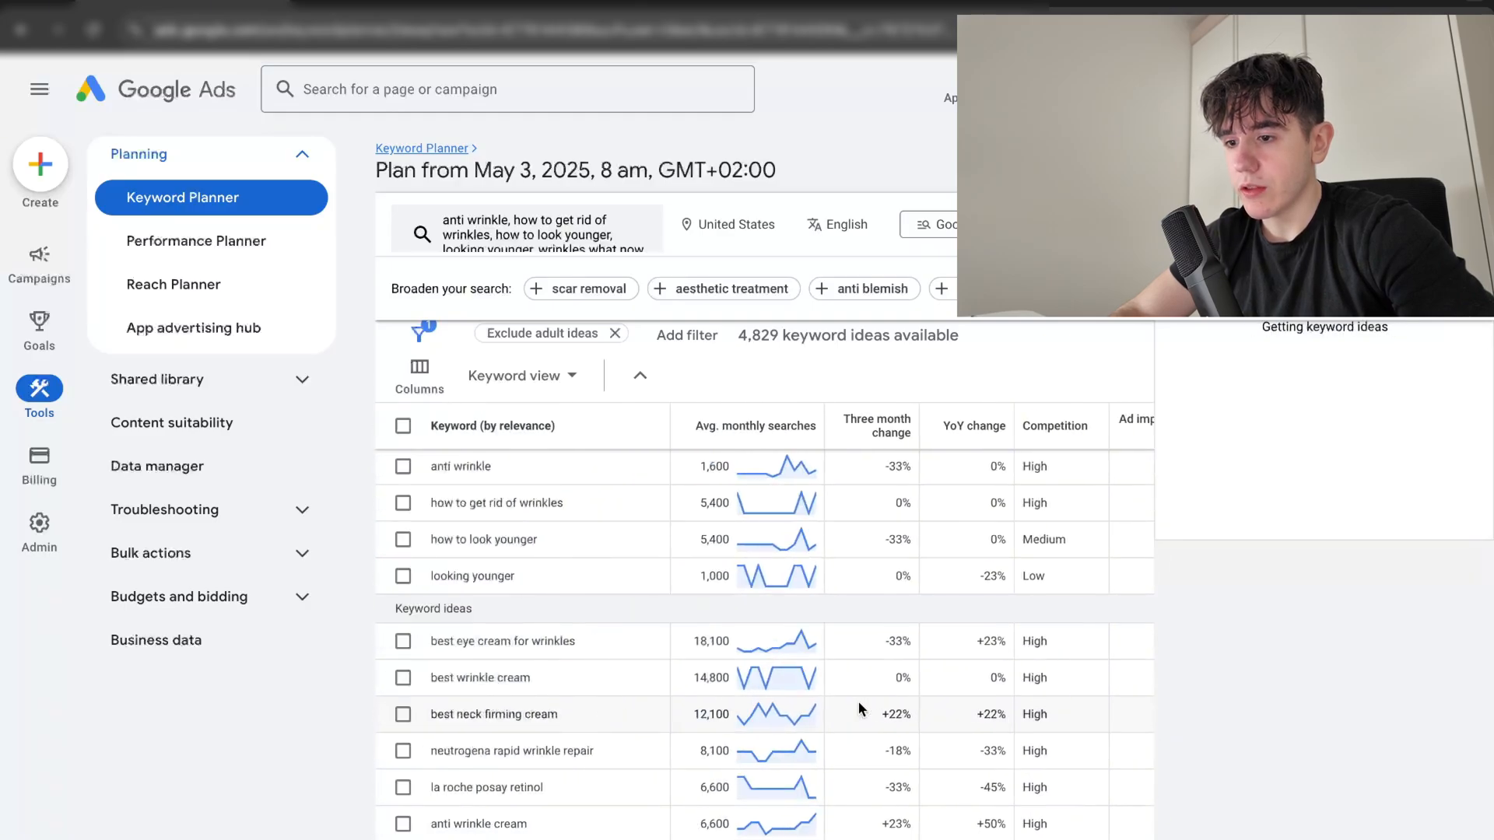
scroll(560, 778, "down", 1)
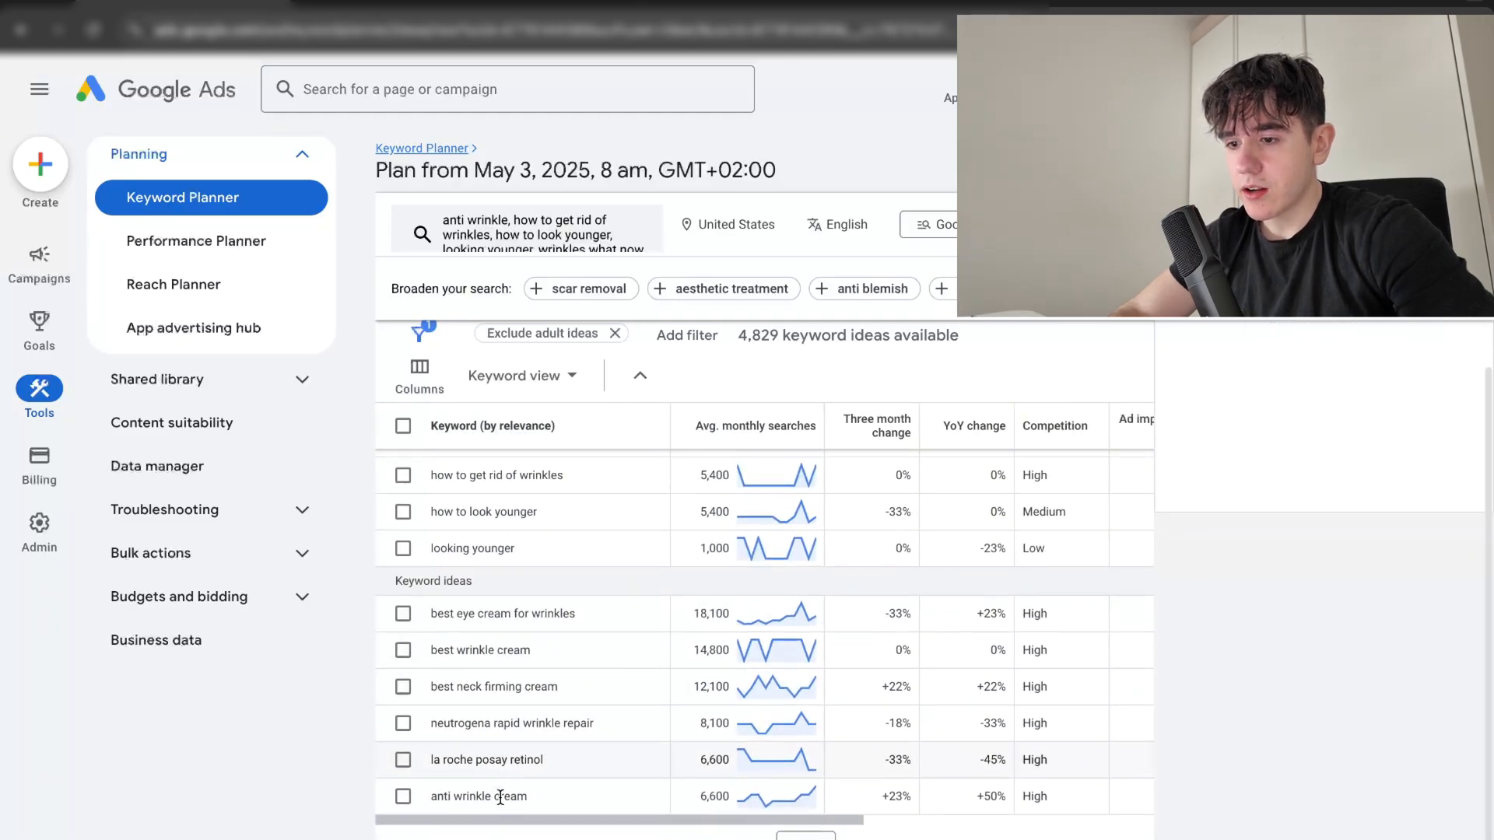
scroll(560, 810, "right", 3)
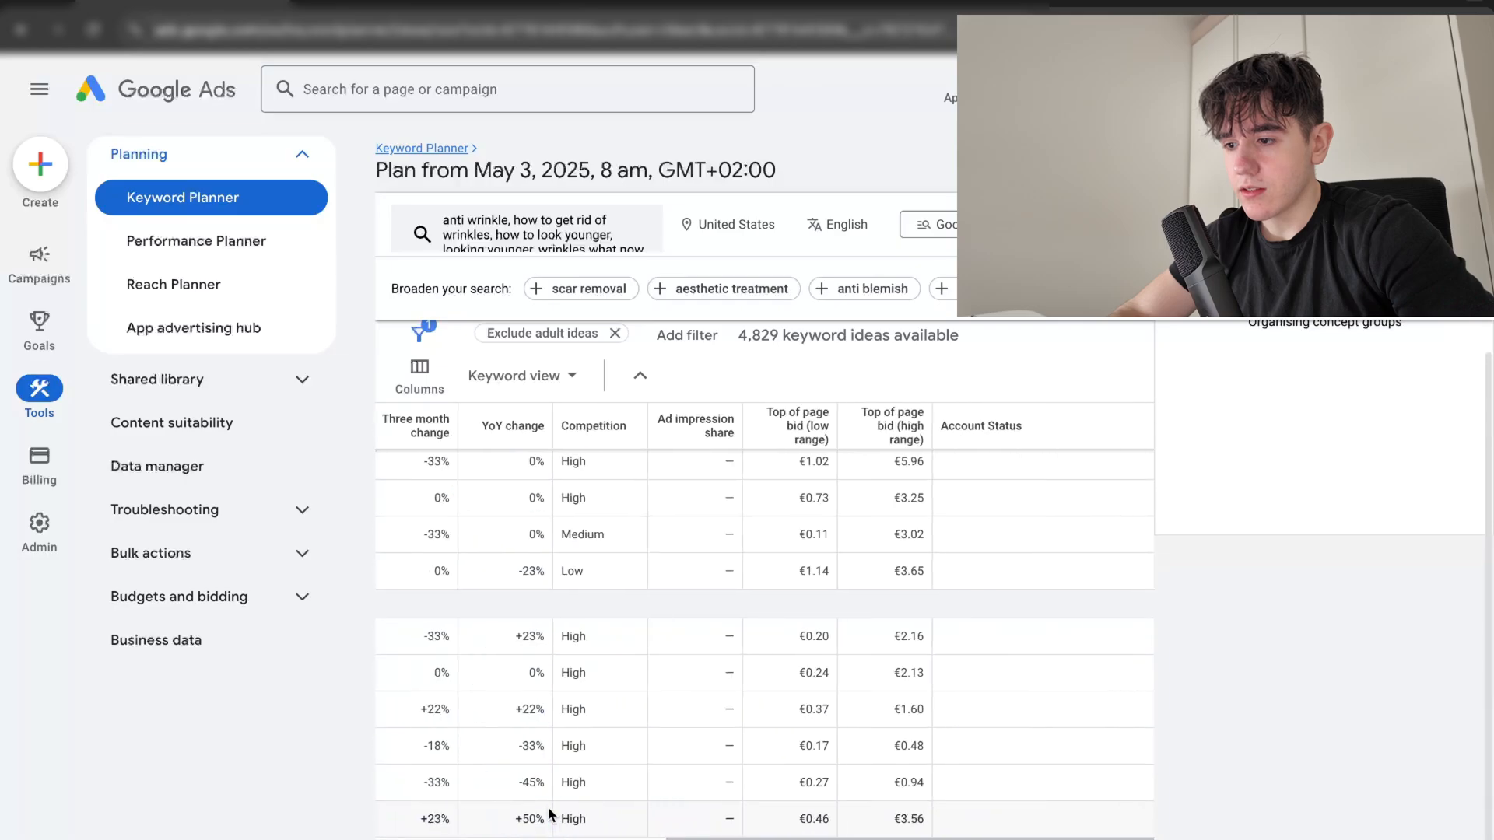
scroll(547, 809, "up", 1)
mouse_move(548, 813)
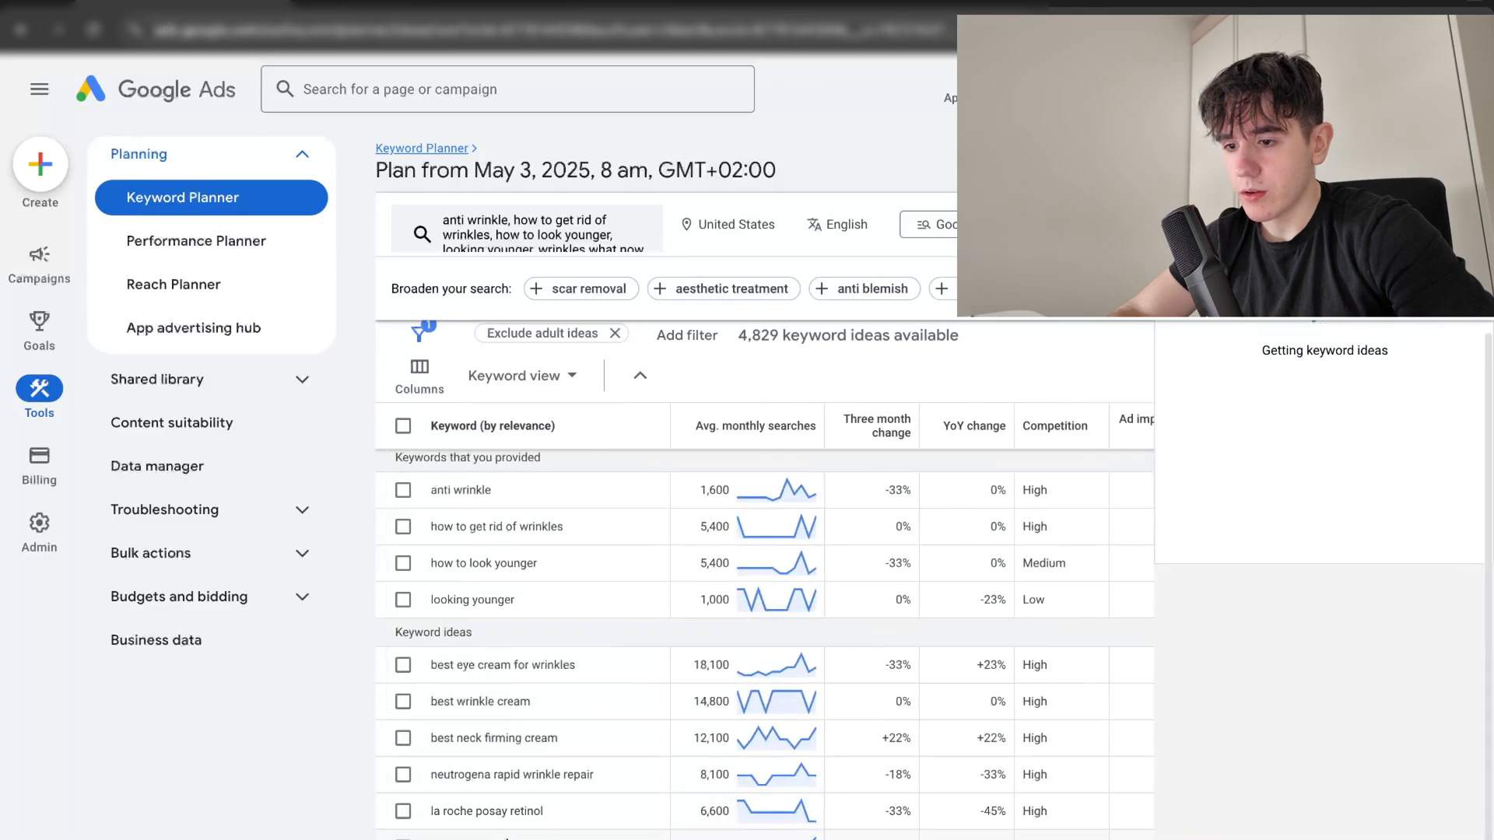
Step: Copy the keyword idea "anti wrinkle cream" and paste it as the next bullet in the Google Docs keyword list
scroll(545, 825, "down", 1)
left_click_drag(537, 826, 434, 824)
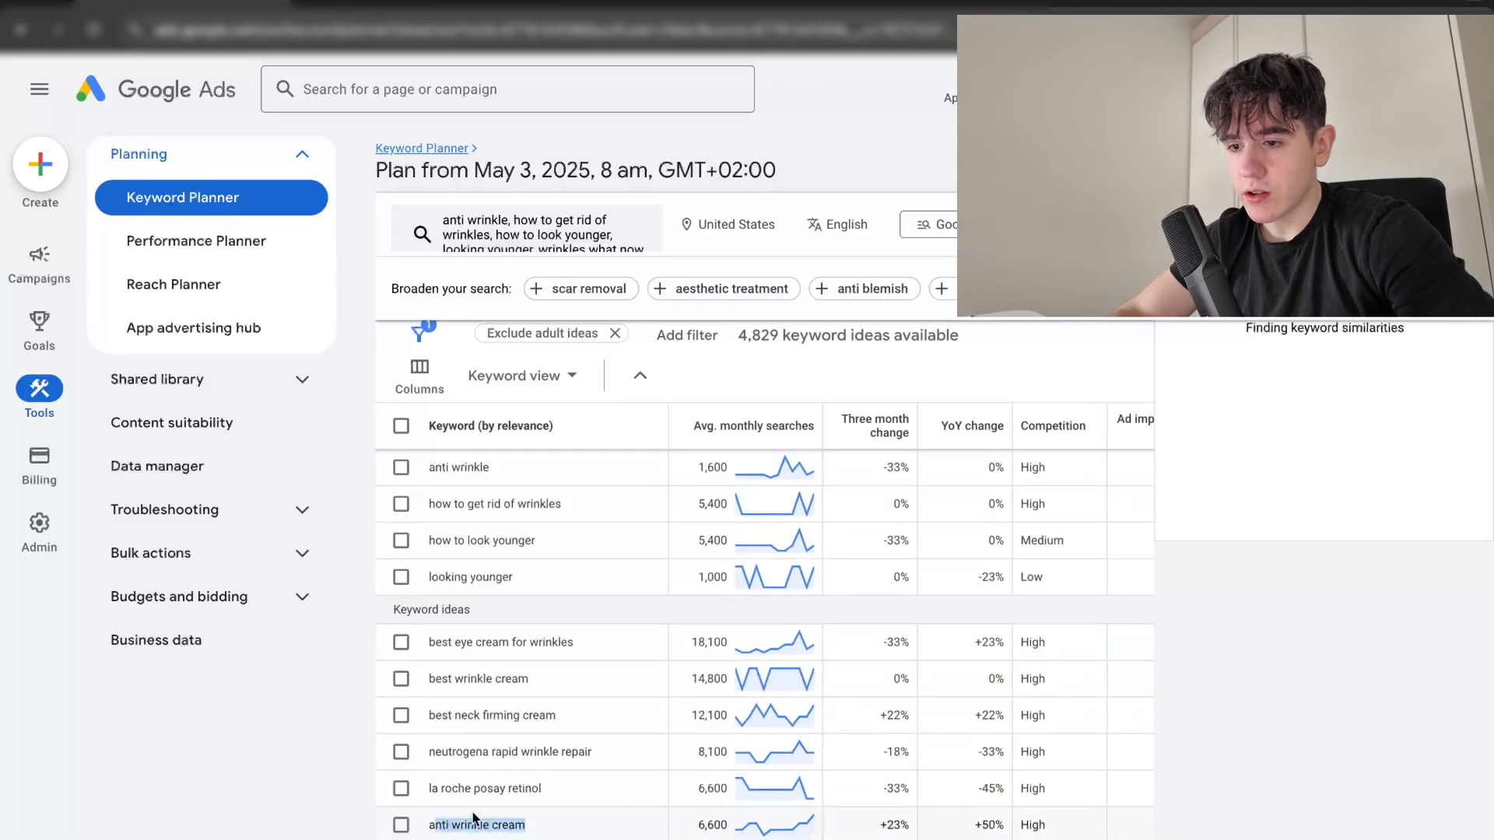
left_click(404, 3)
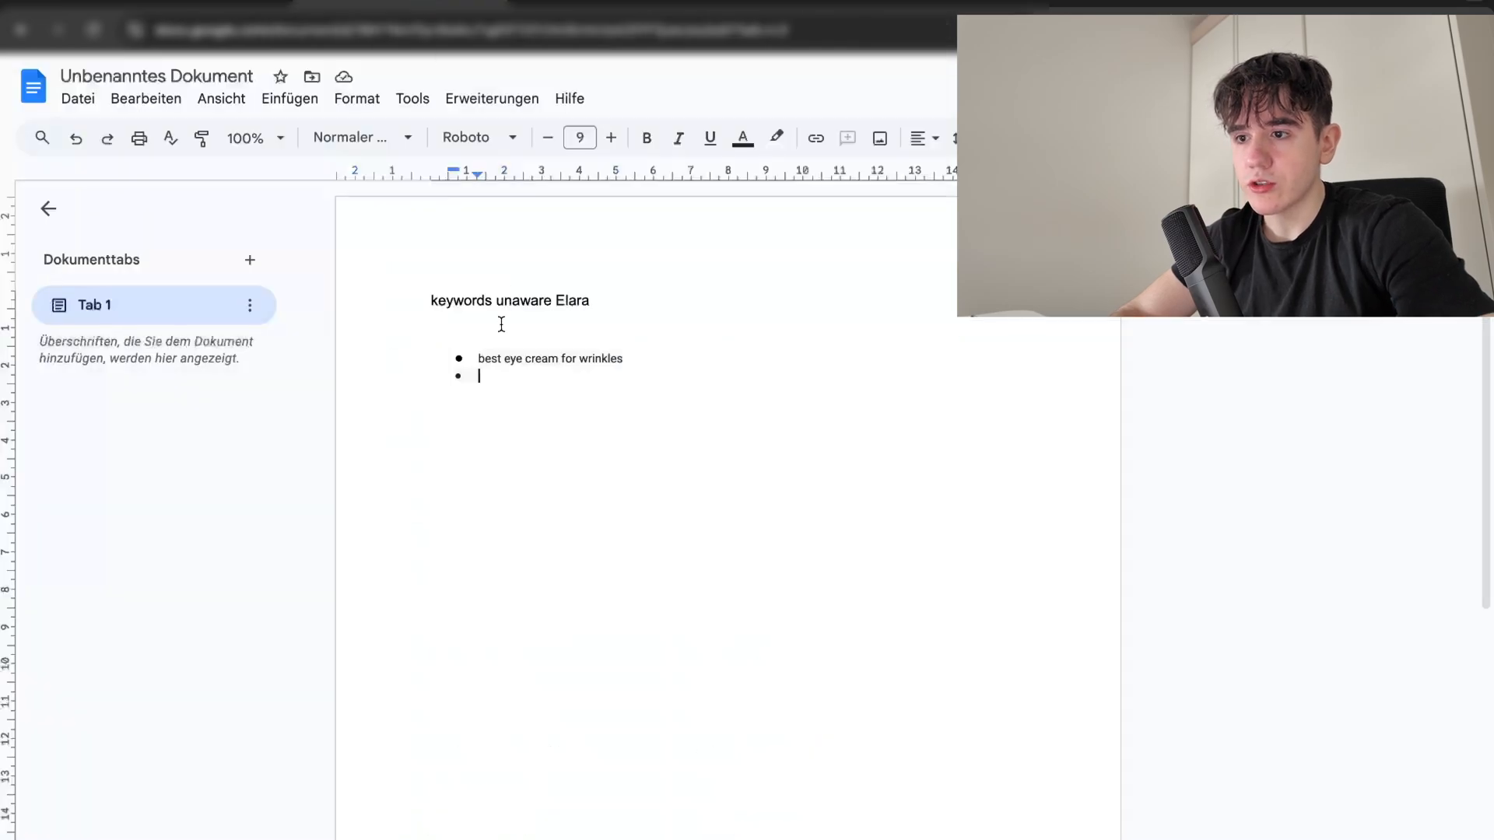
key("ctrl+v")
Step: Back in Keyword Planner, remove every seed keyword except "how to look younger" and get updated keyword ideas
left_click(249, 7)
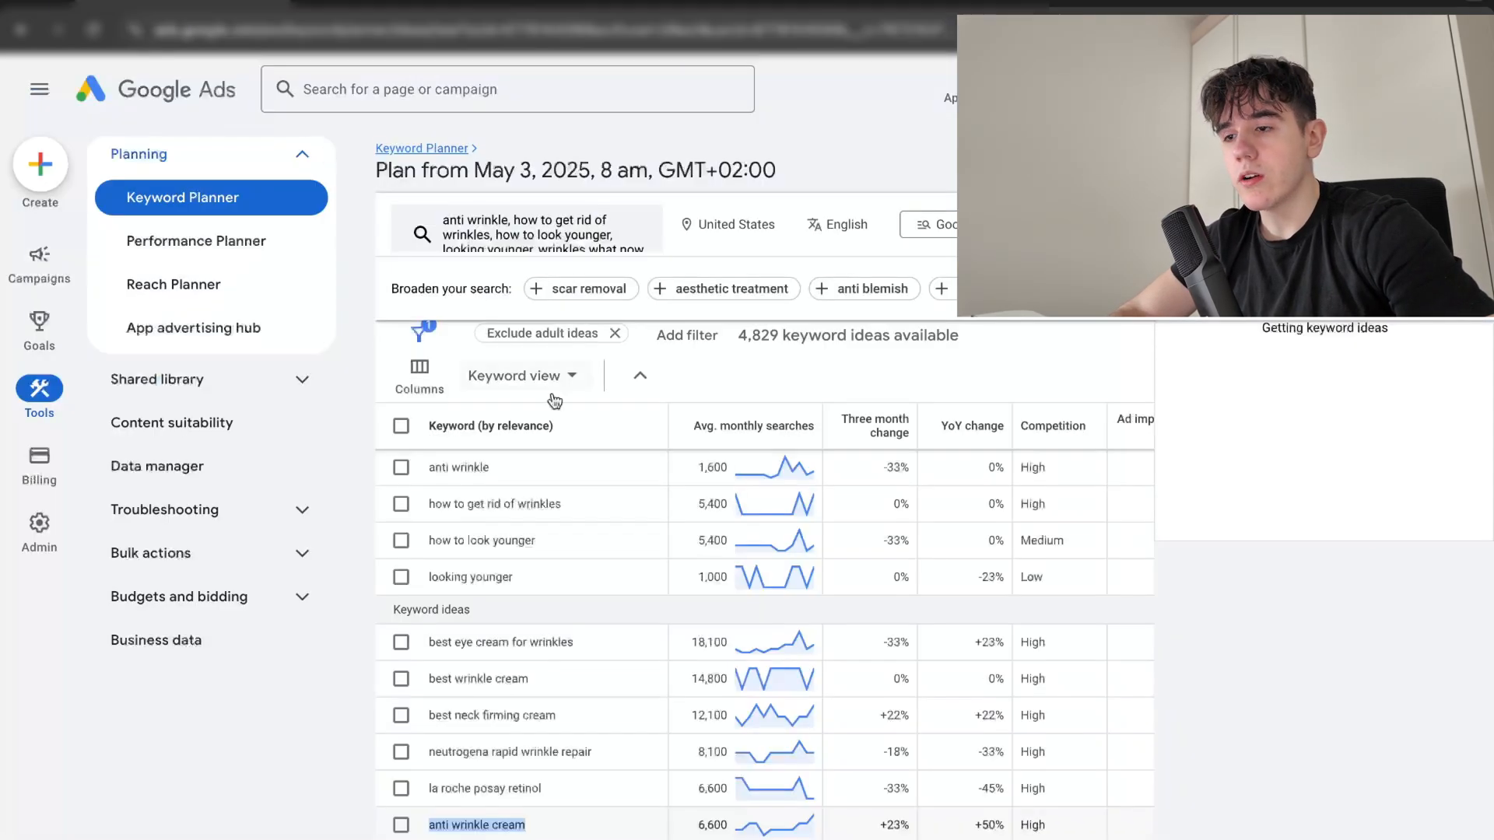
left_click(568, 228)
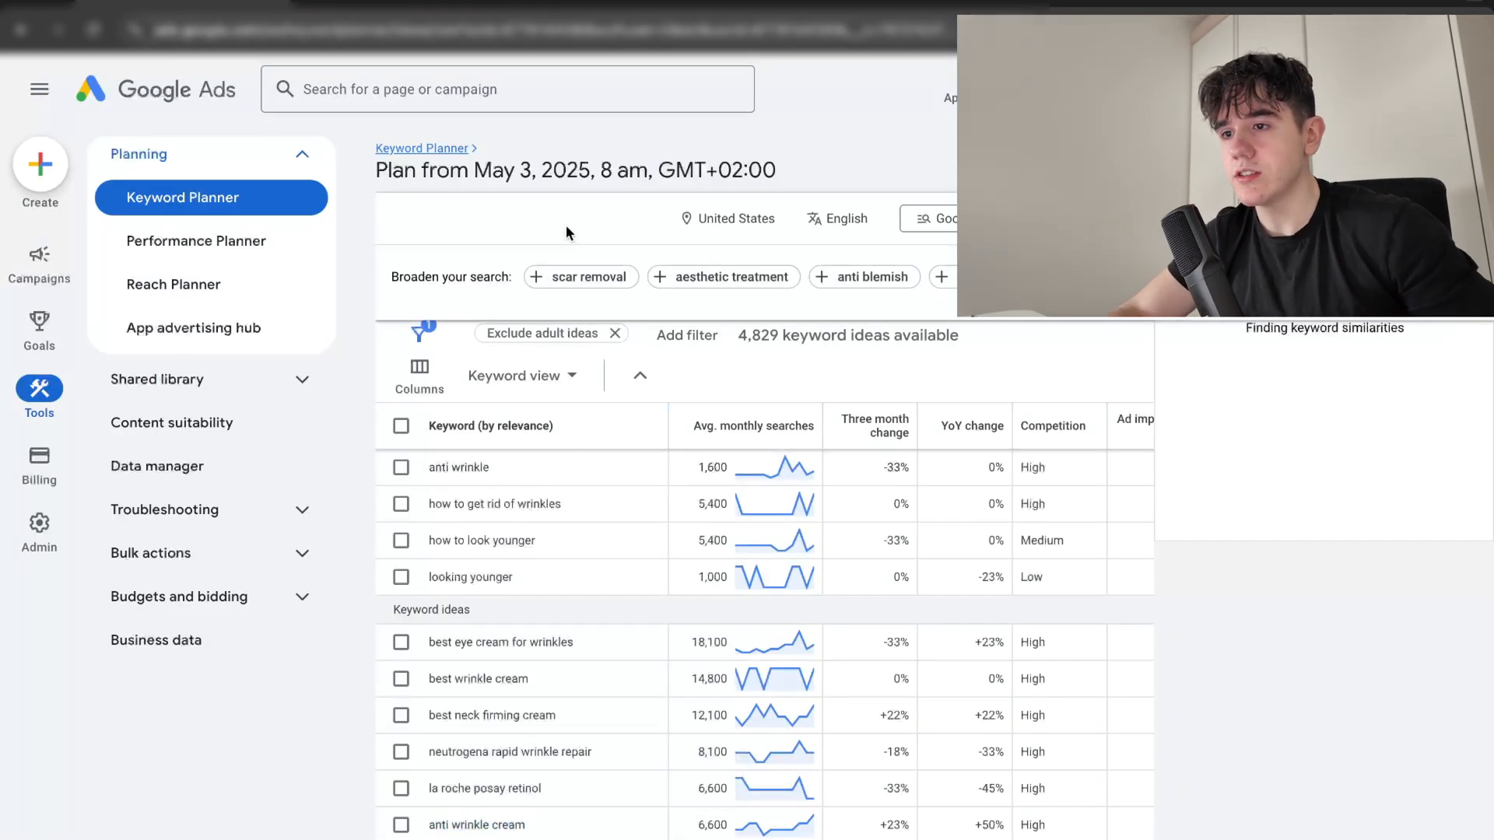
left_click(746, 402)
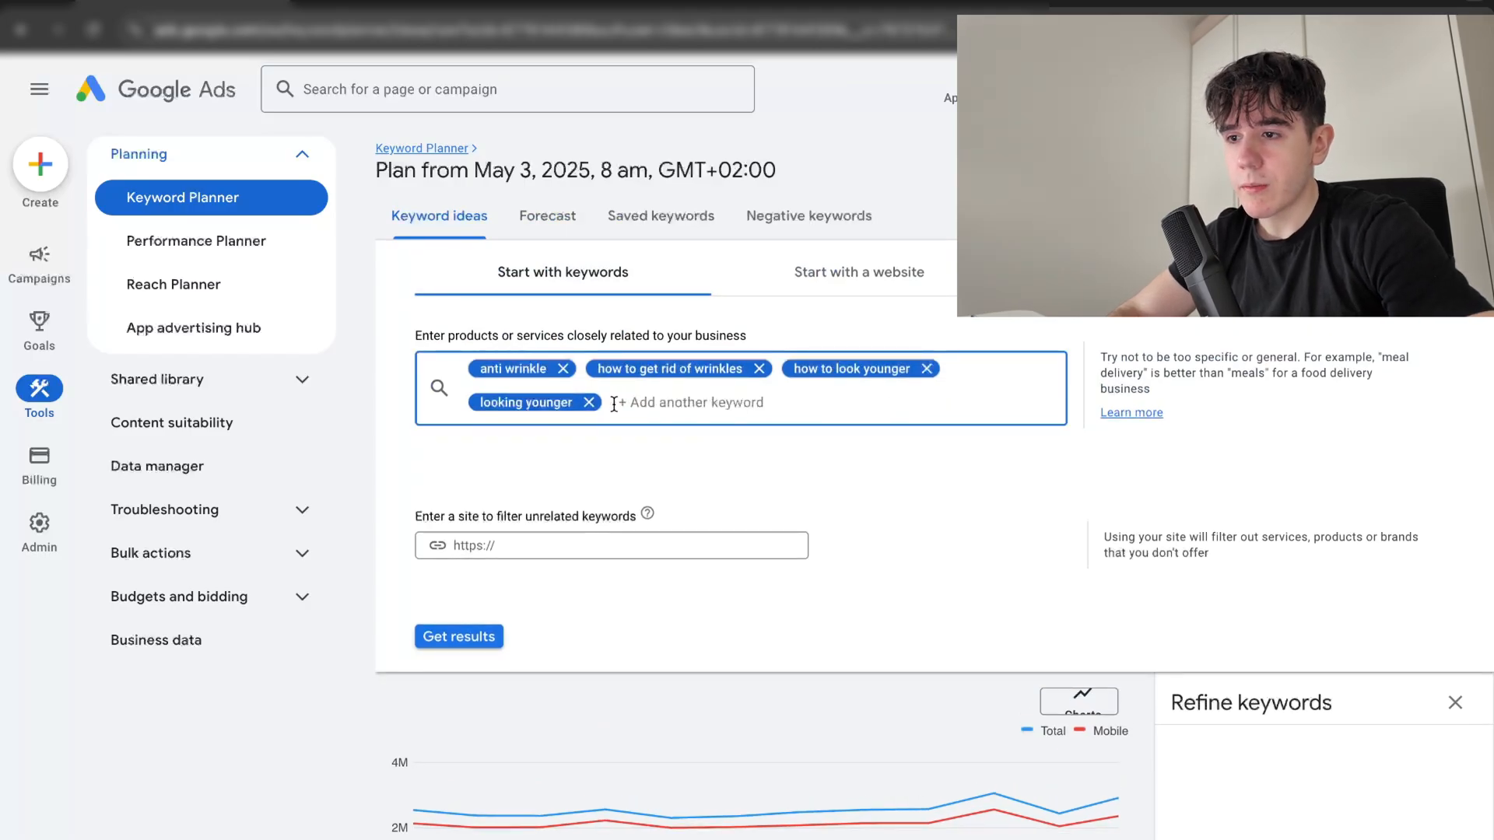
left_click(588, 402)
left_click(563, 368)
left_click(675, 377)
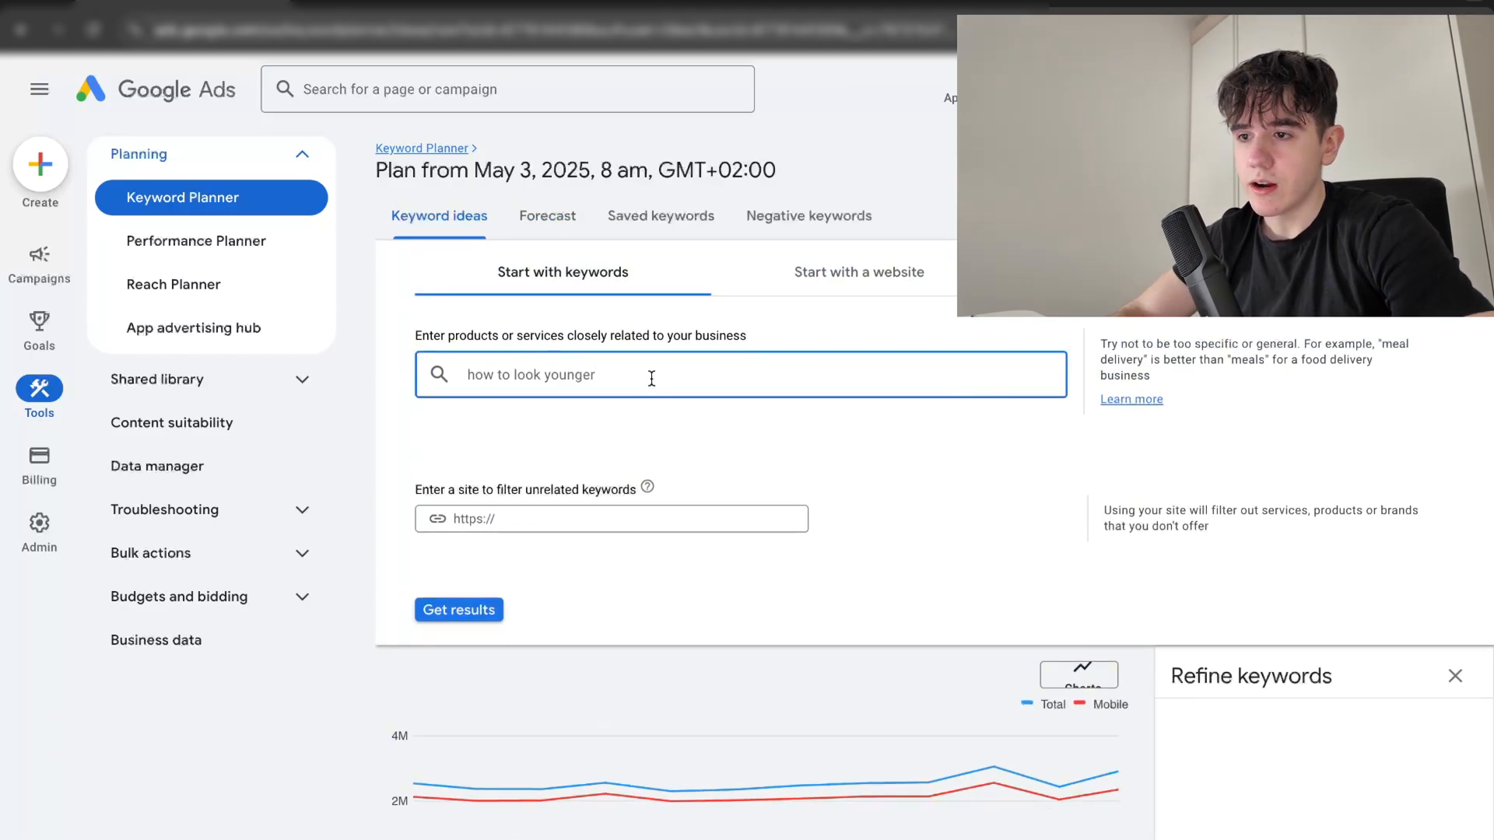
left_click(447, 611)
Step: Examine the first two pages of keyword ideas for searches, changes, competition and top-of-page bids, highlighting the text "how to look younger at 40"
scroll(664, 437, "down", 3)
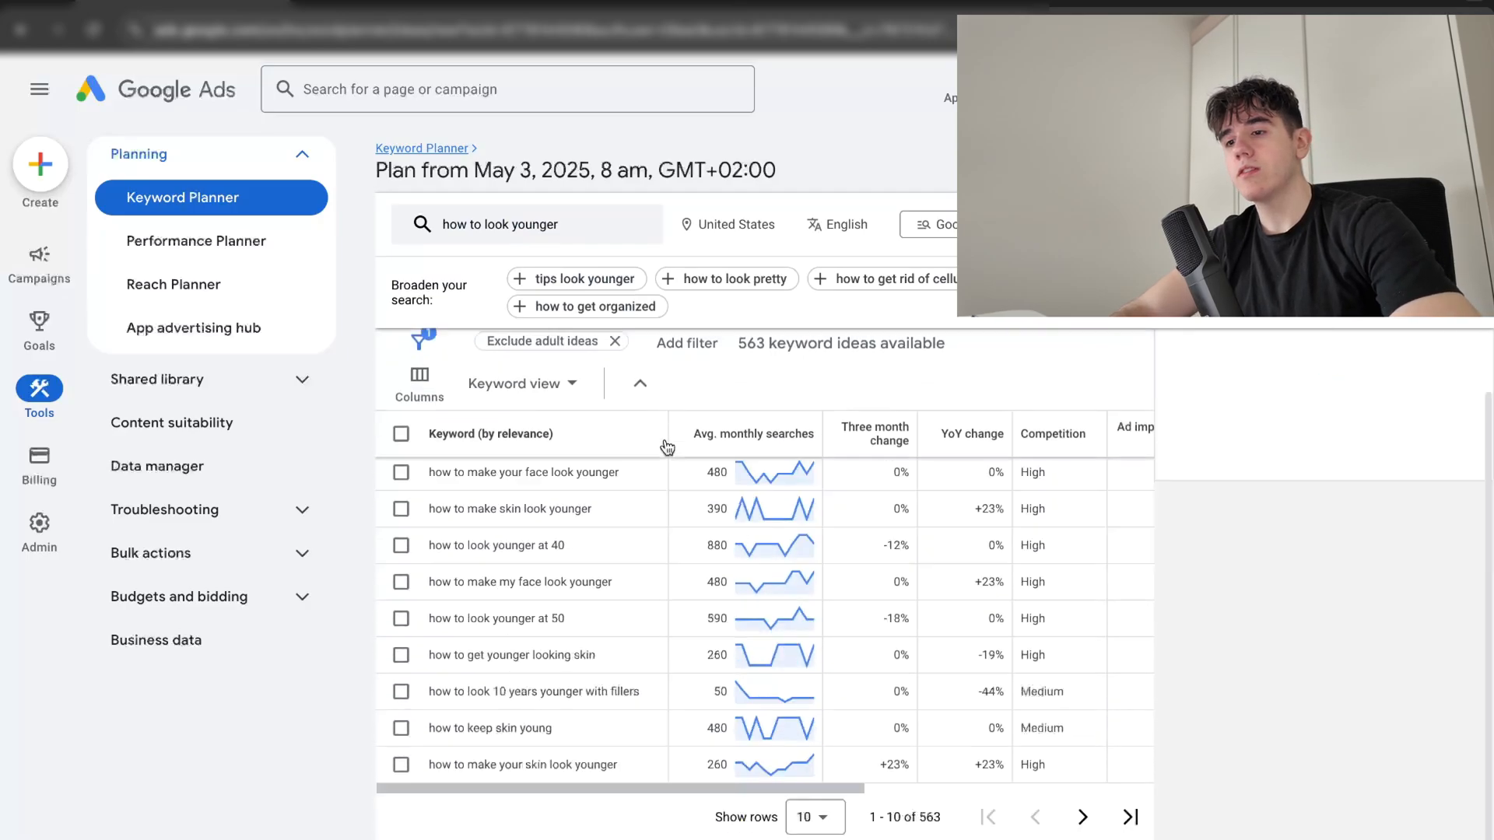
scroll(652, 502, "right", 5)
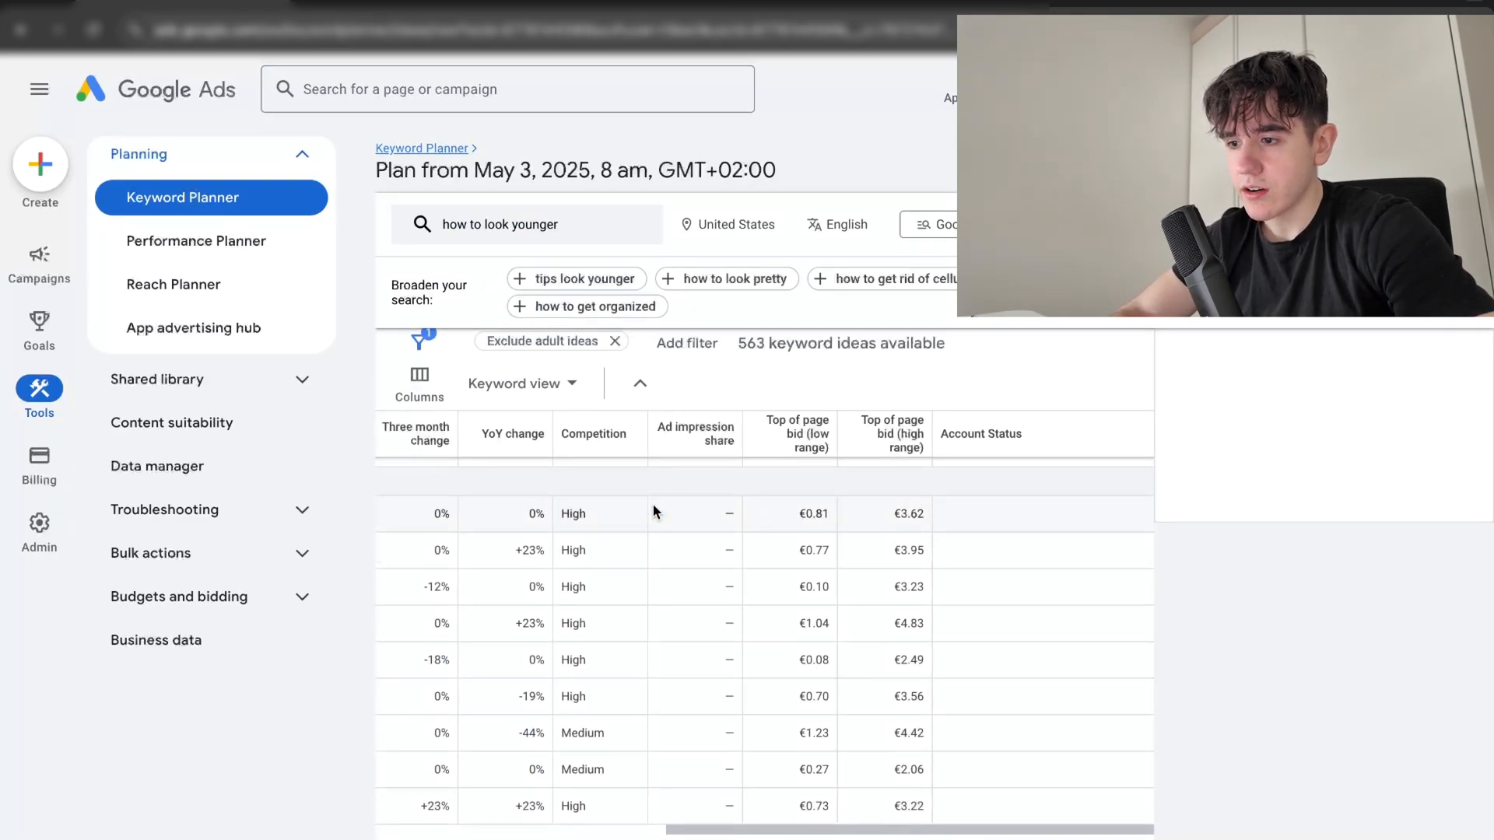
scroll(789, 765, "left", 1)
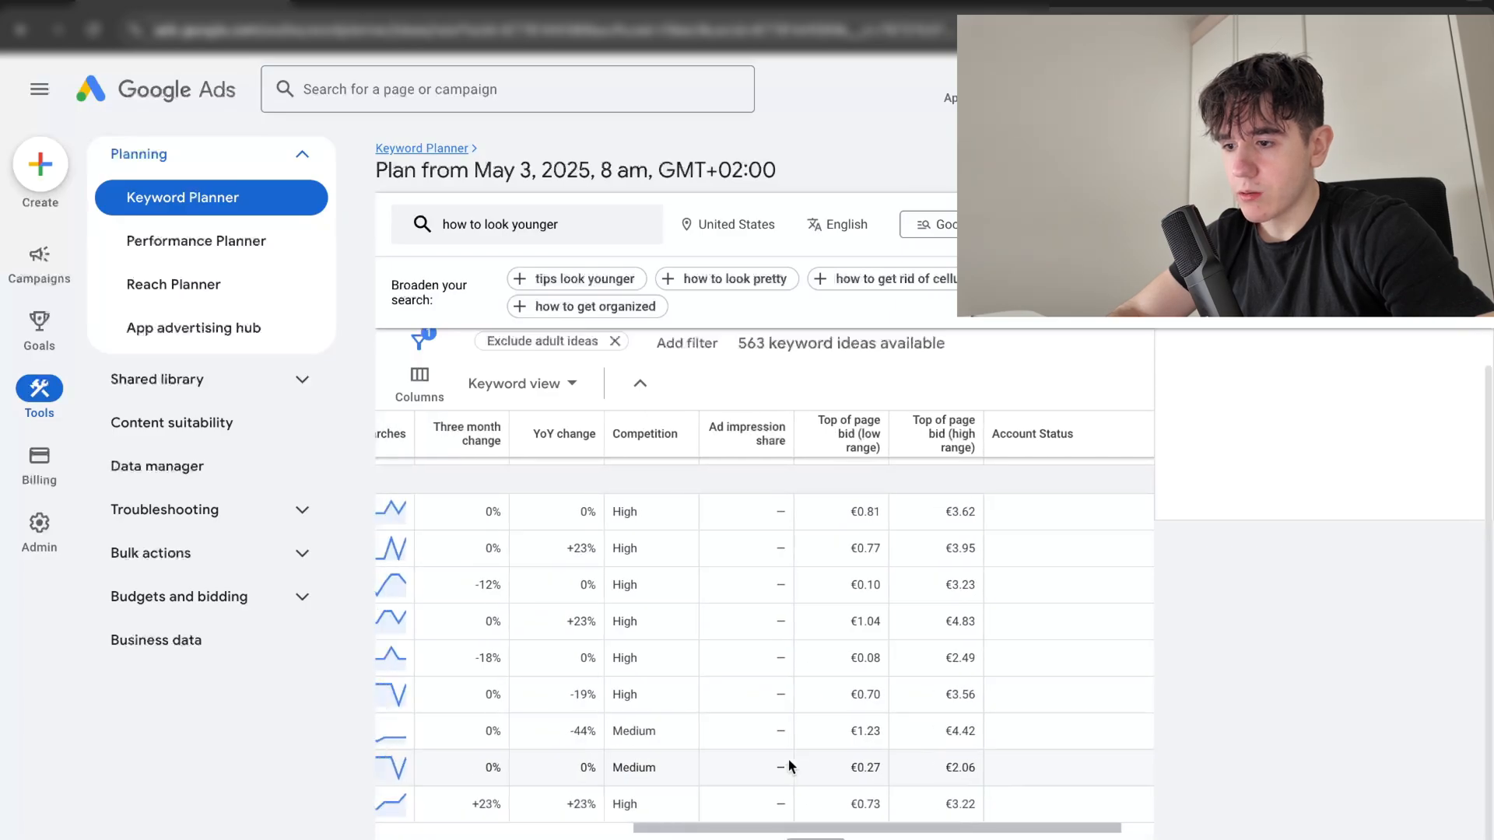
scroll(787, 758, "left", 3)
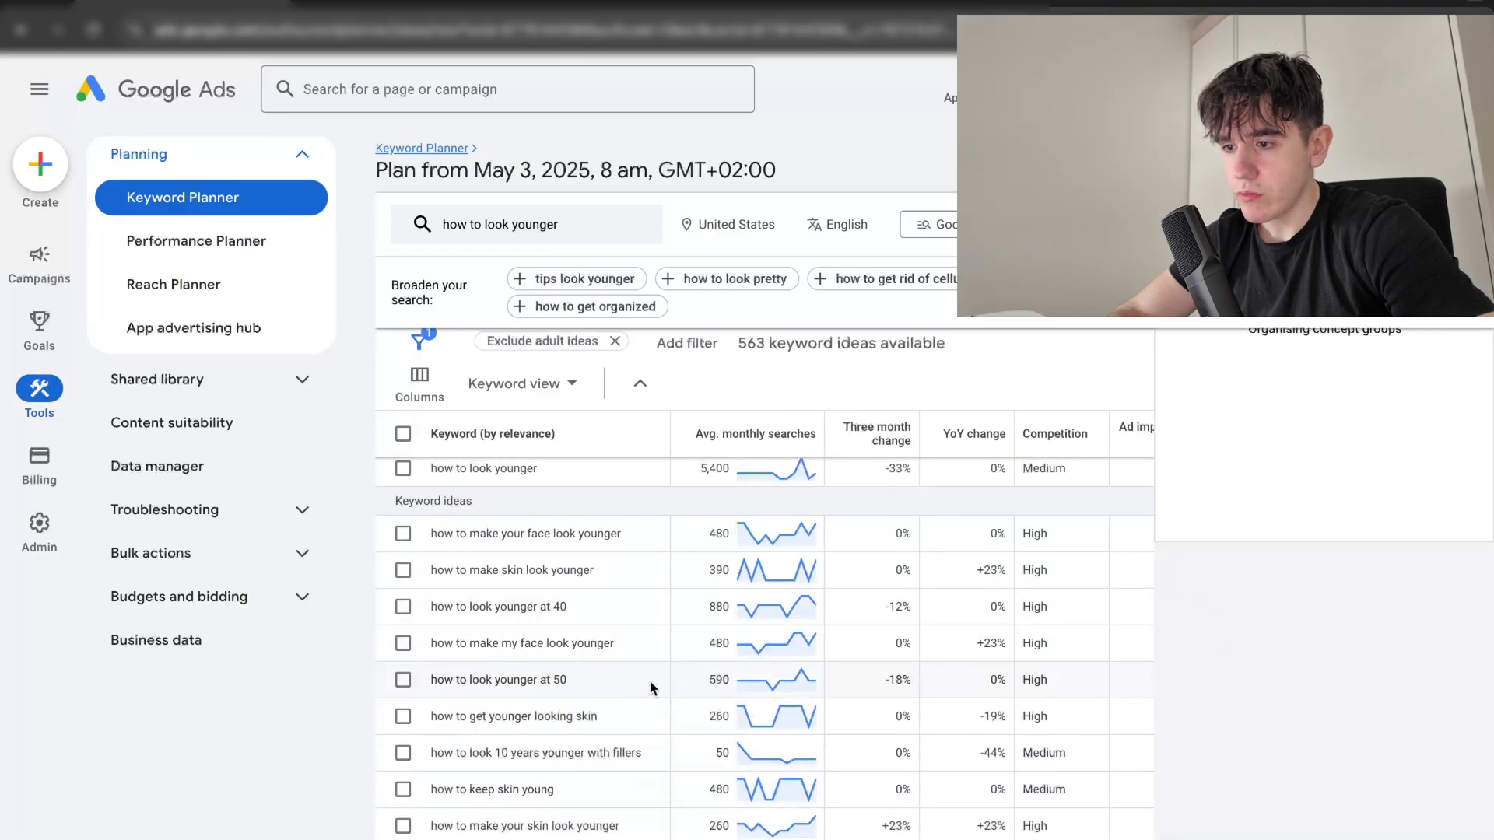
left_click_drag(569, 606, 434, 608)
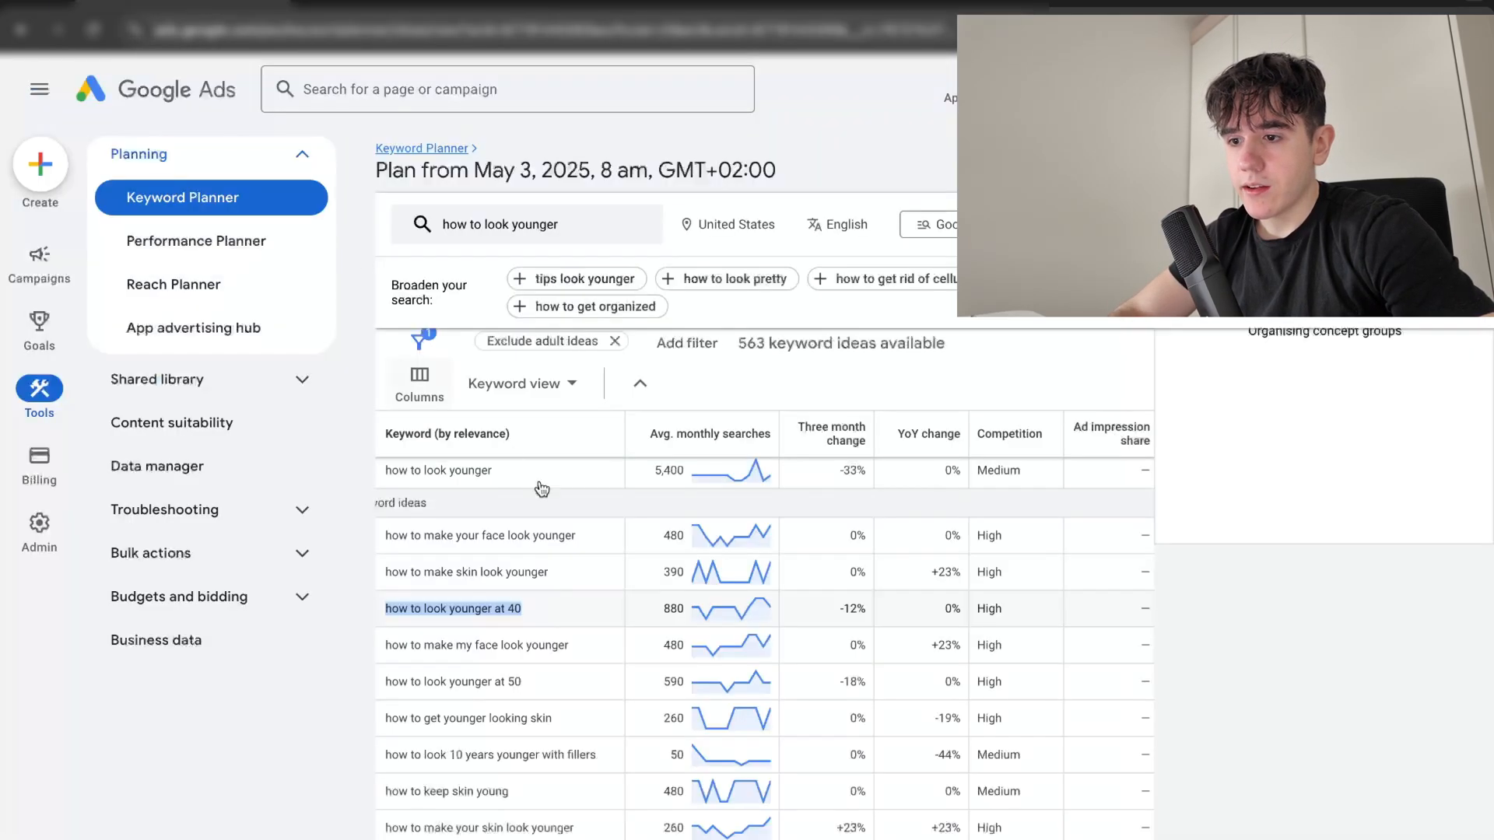
scroll(580, 543, "down", 1)
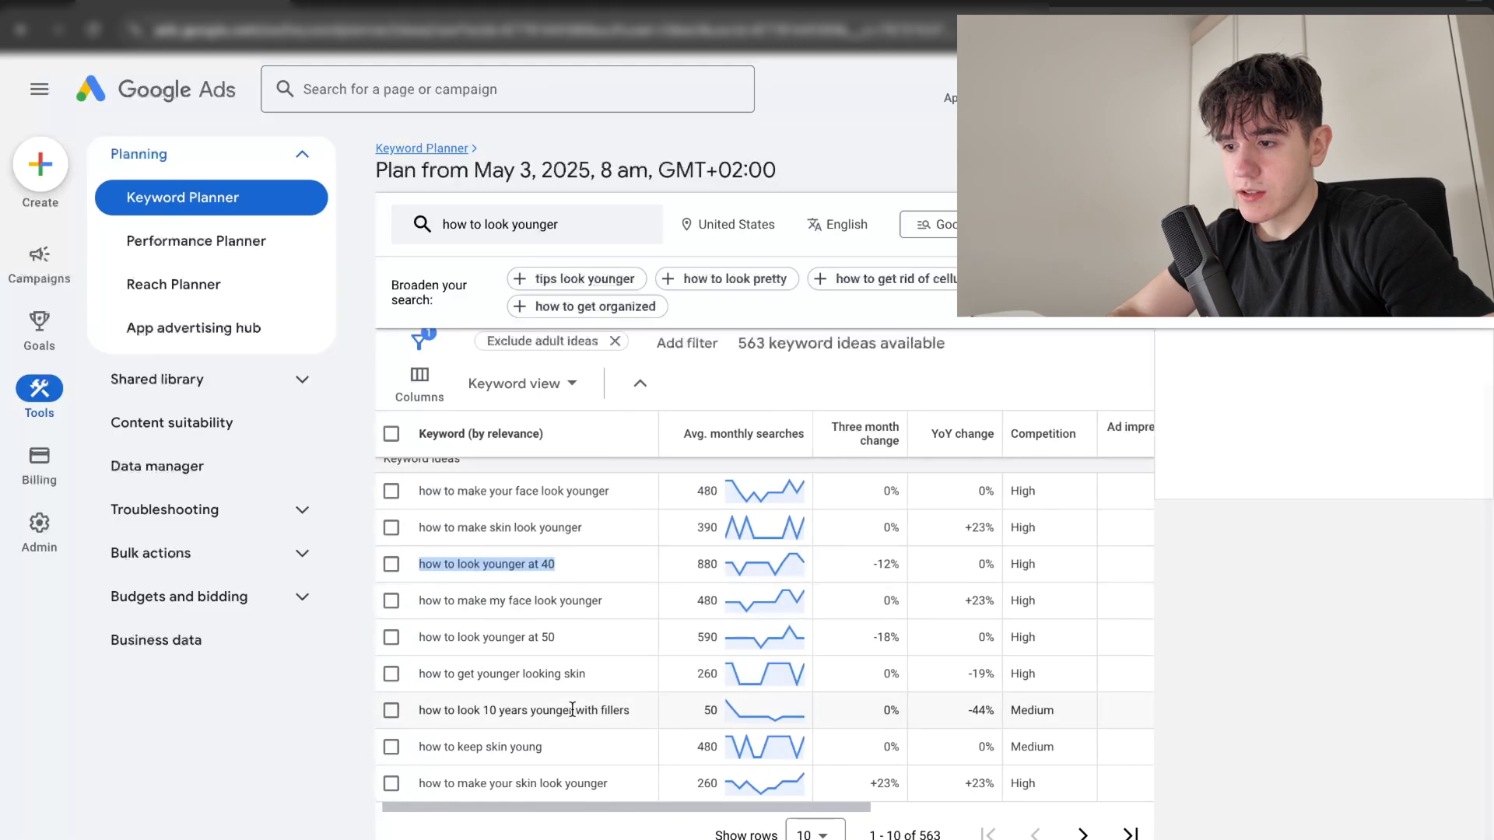
scroll(572, 709, "right", 5)
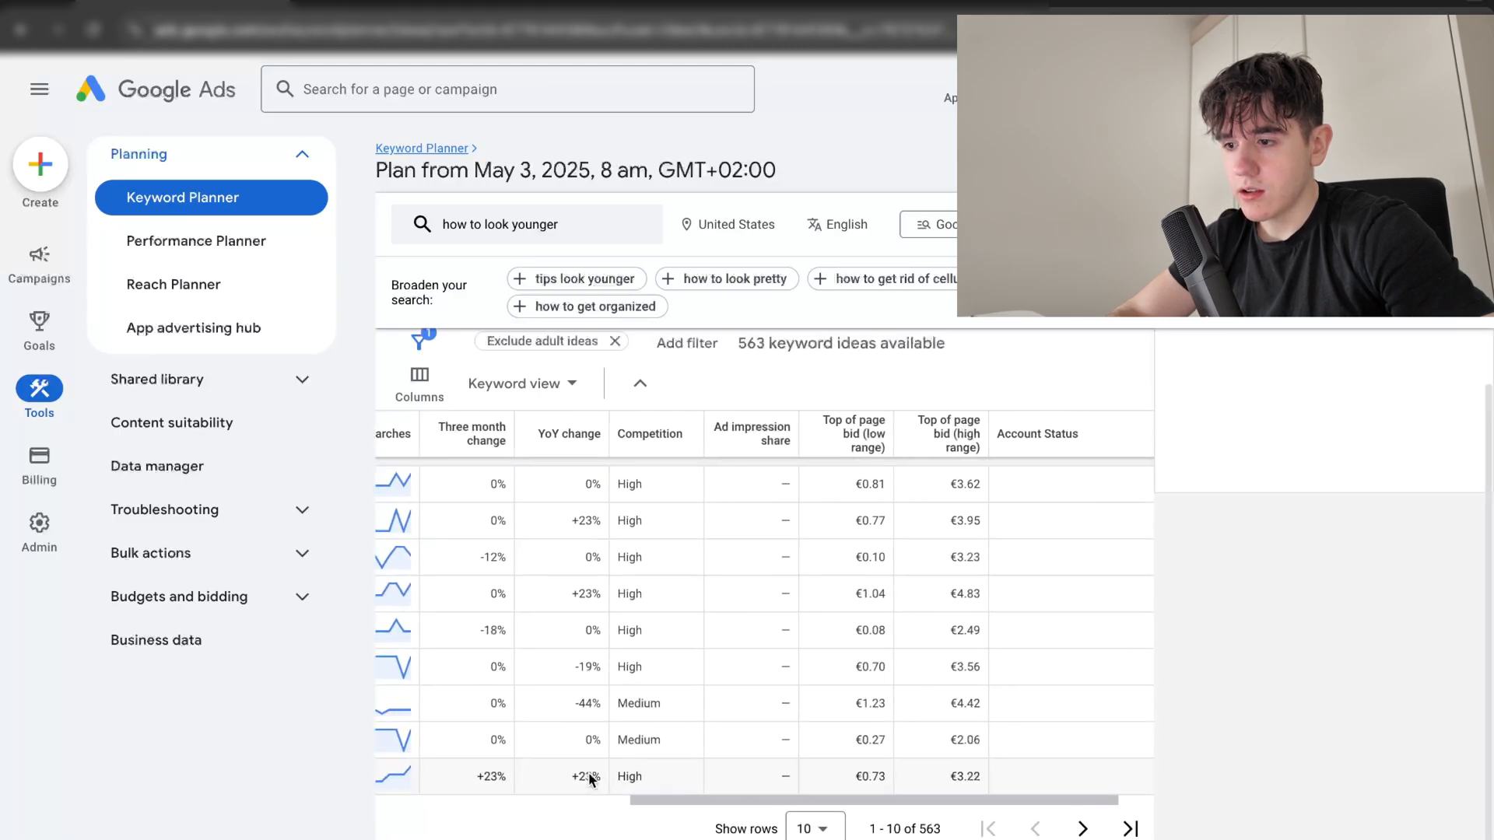
scroll(588, 772, "left", 2)
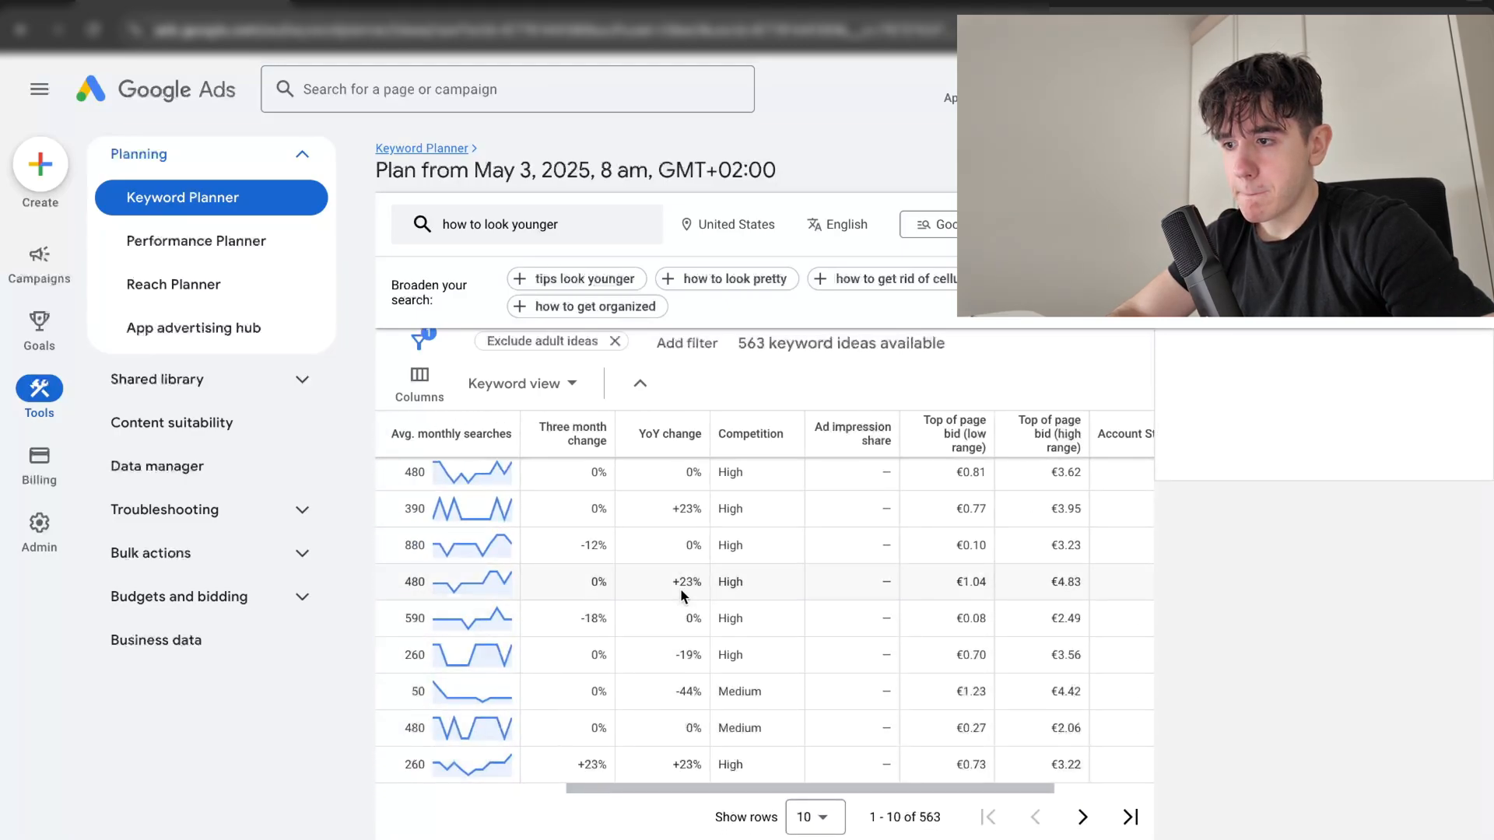
left_click(1081, 817)
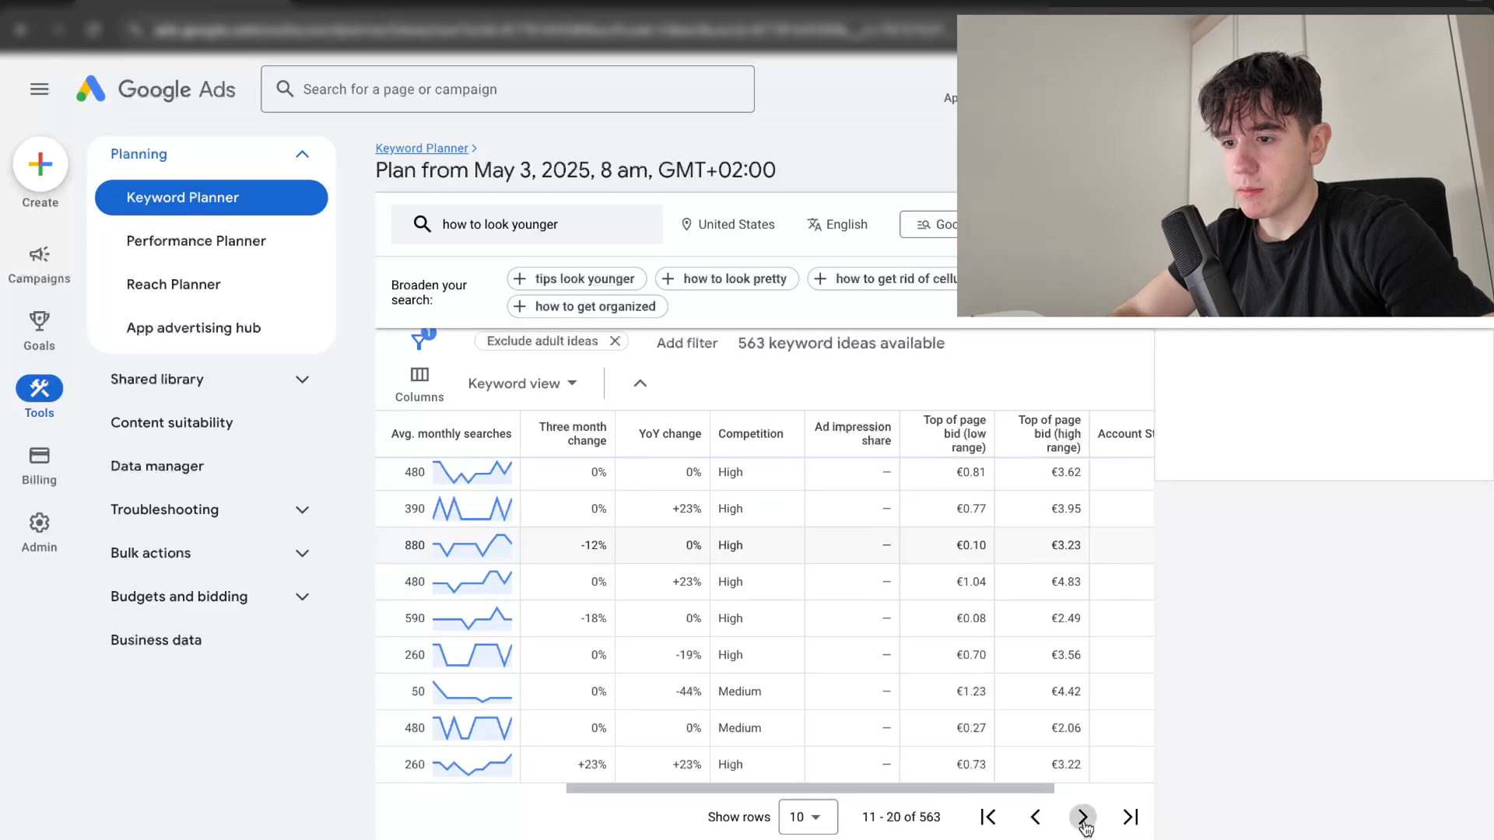
scroll(674, 651, "down", 2)
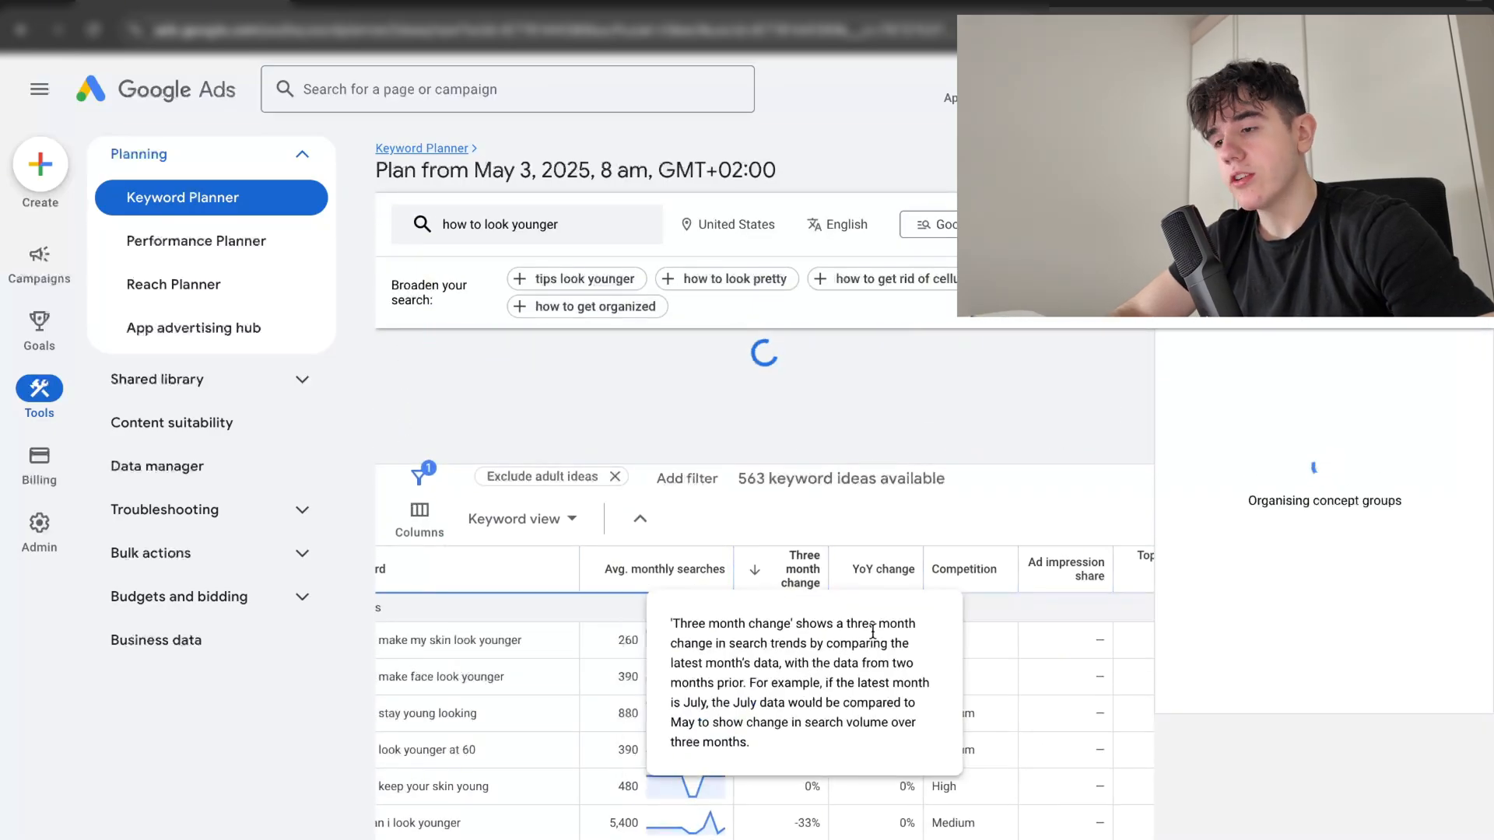
Step: Sort the keyword ideas by three month change and check their searches, competition and top-of-page bids
left_click(767, 580)
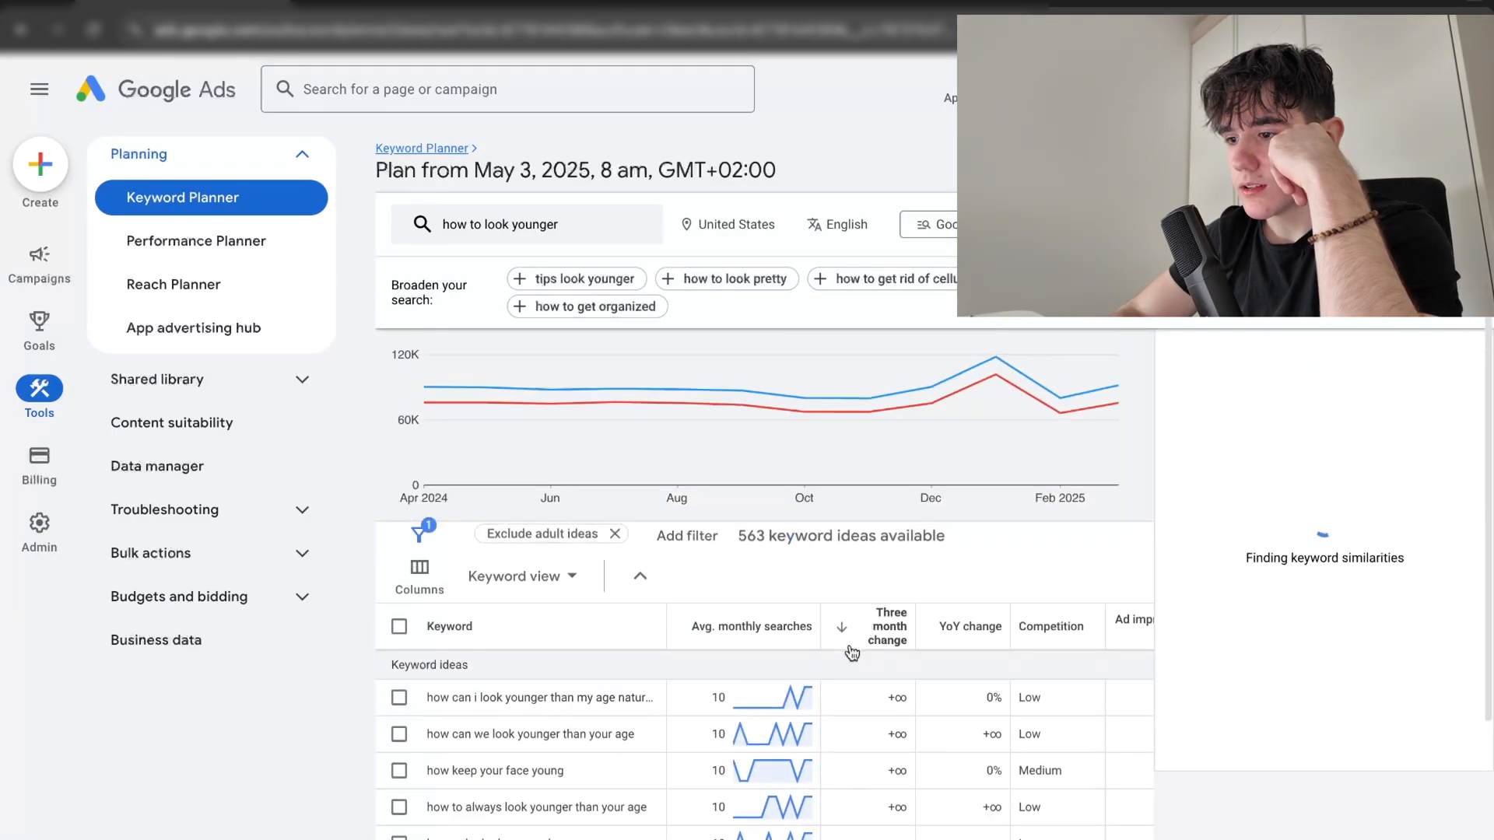
scroll(857, 644, "down", 1)
scroll(856, 645, "right", 1)
scroll(855, 642, "up", 1)
scroll(855, 643, "right", 2)
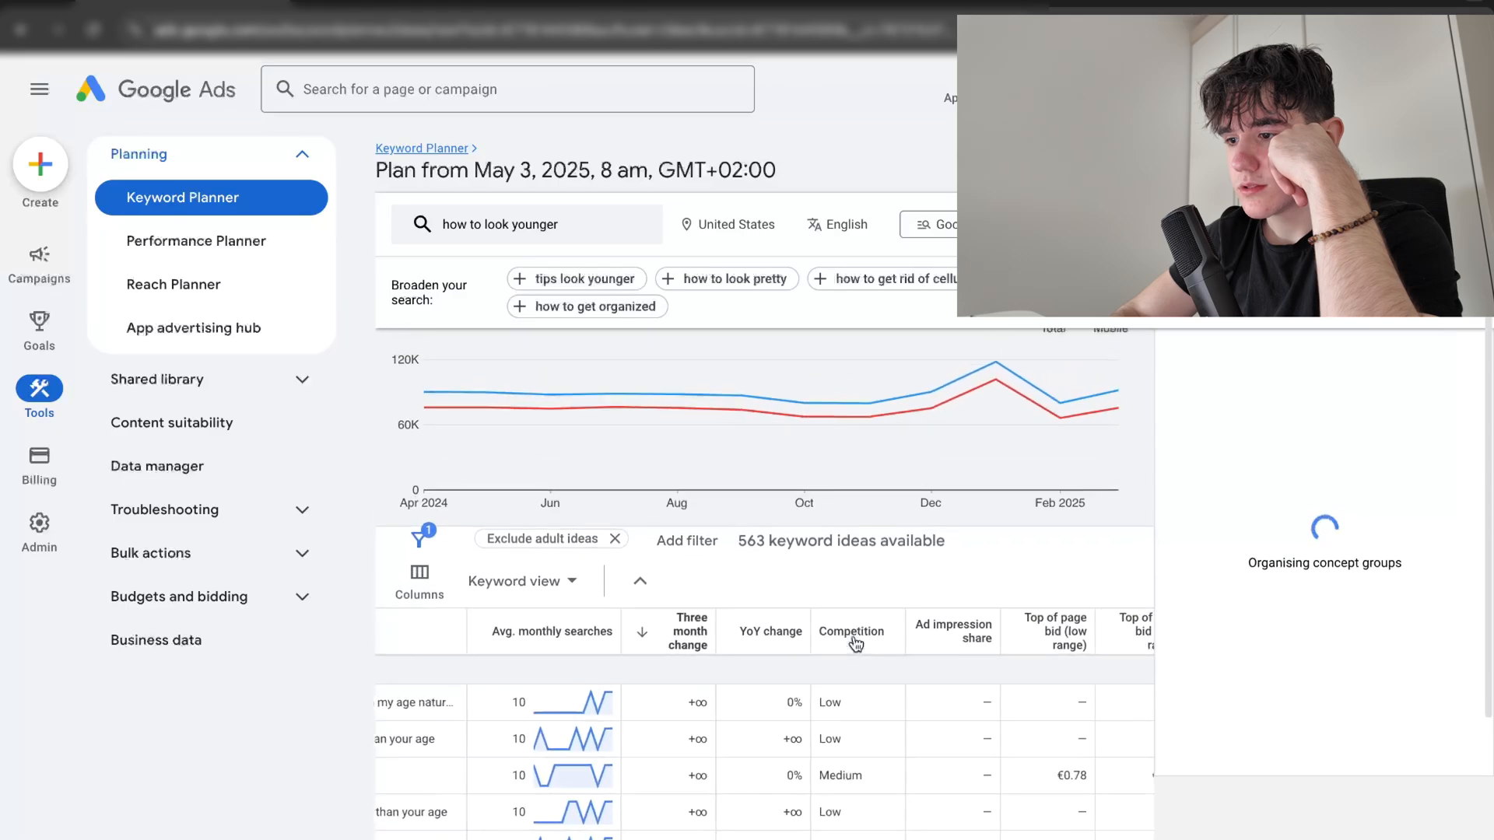
scroll(878, 648, "up", 1)
scroll(878, 648, "right", 2)
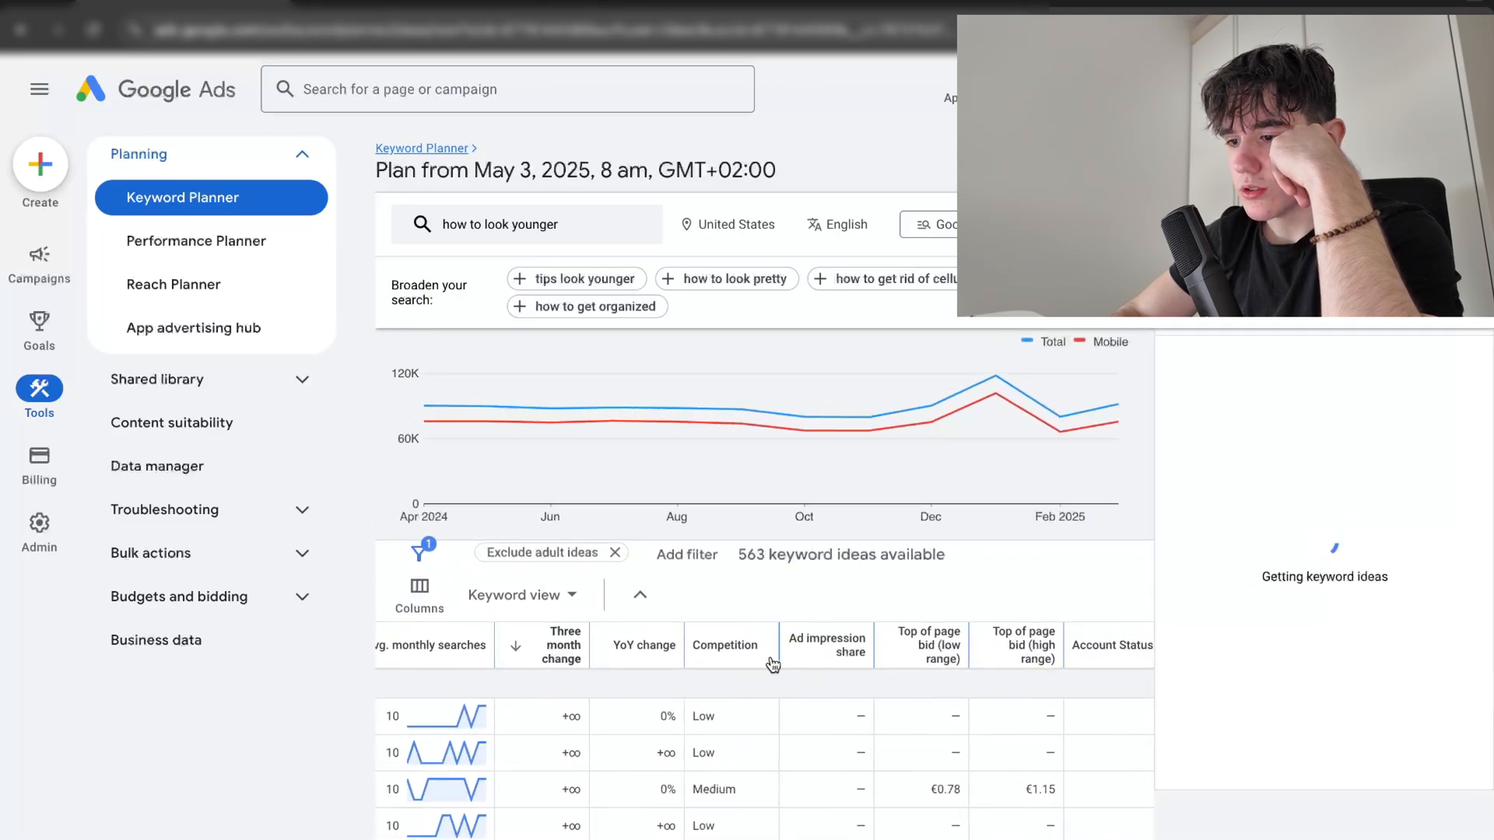
scroll(825, 669, "right", 1)
mouse_move(847, 668)
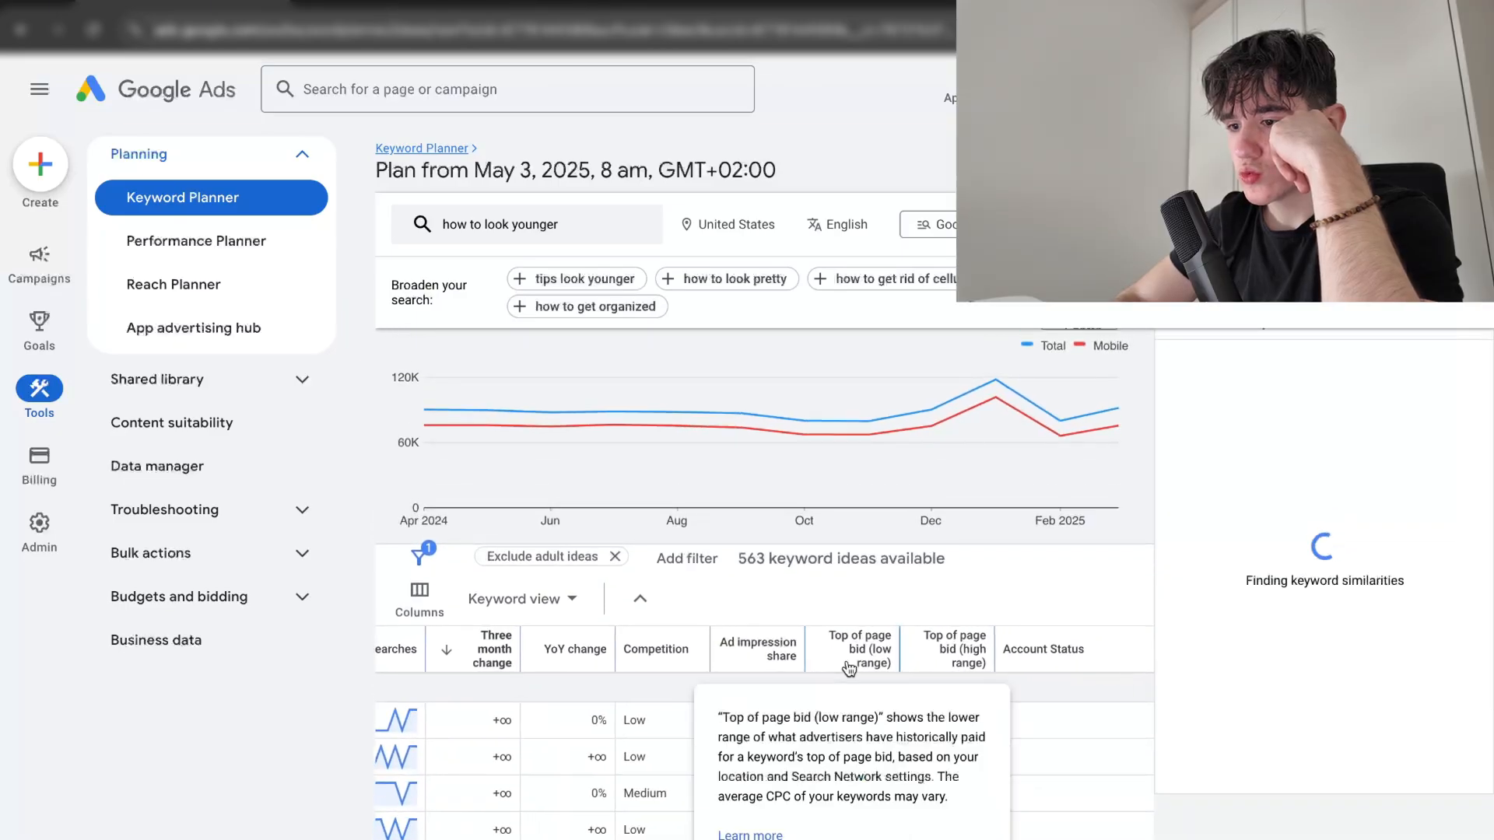
Step: Sort the keyword ideas by competition in ascending order and advance to the third page of results
left_click(665, 671)
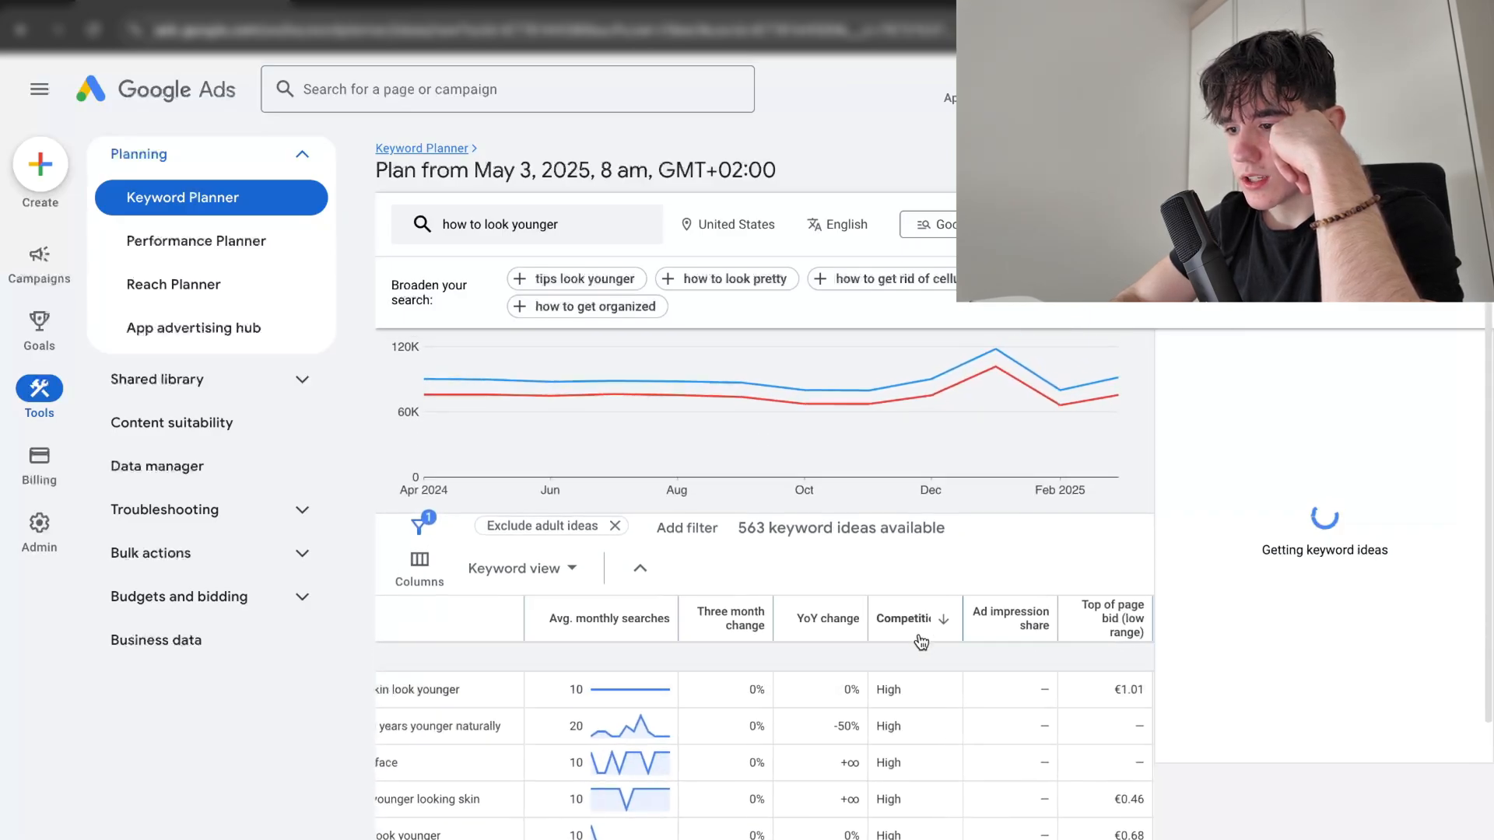
left_click(921, 623)
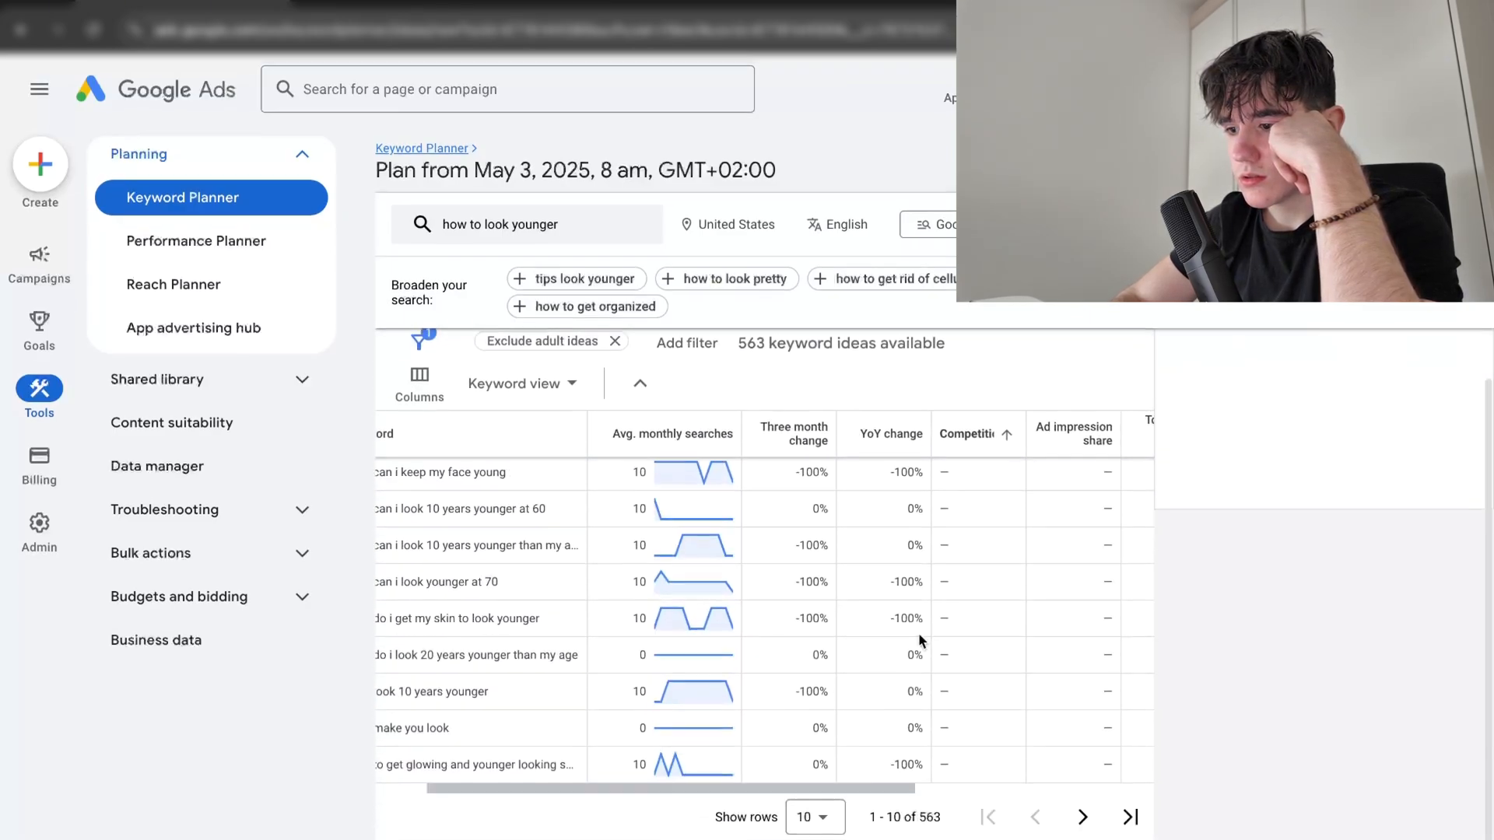
left_click(1081, 817)
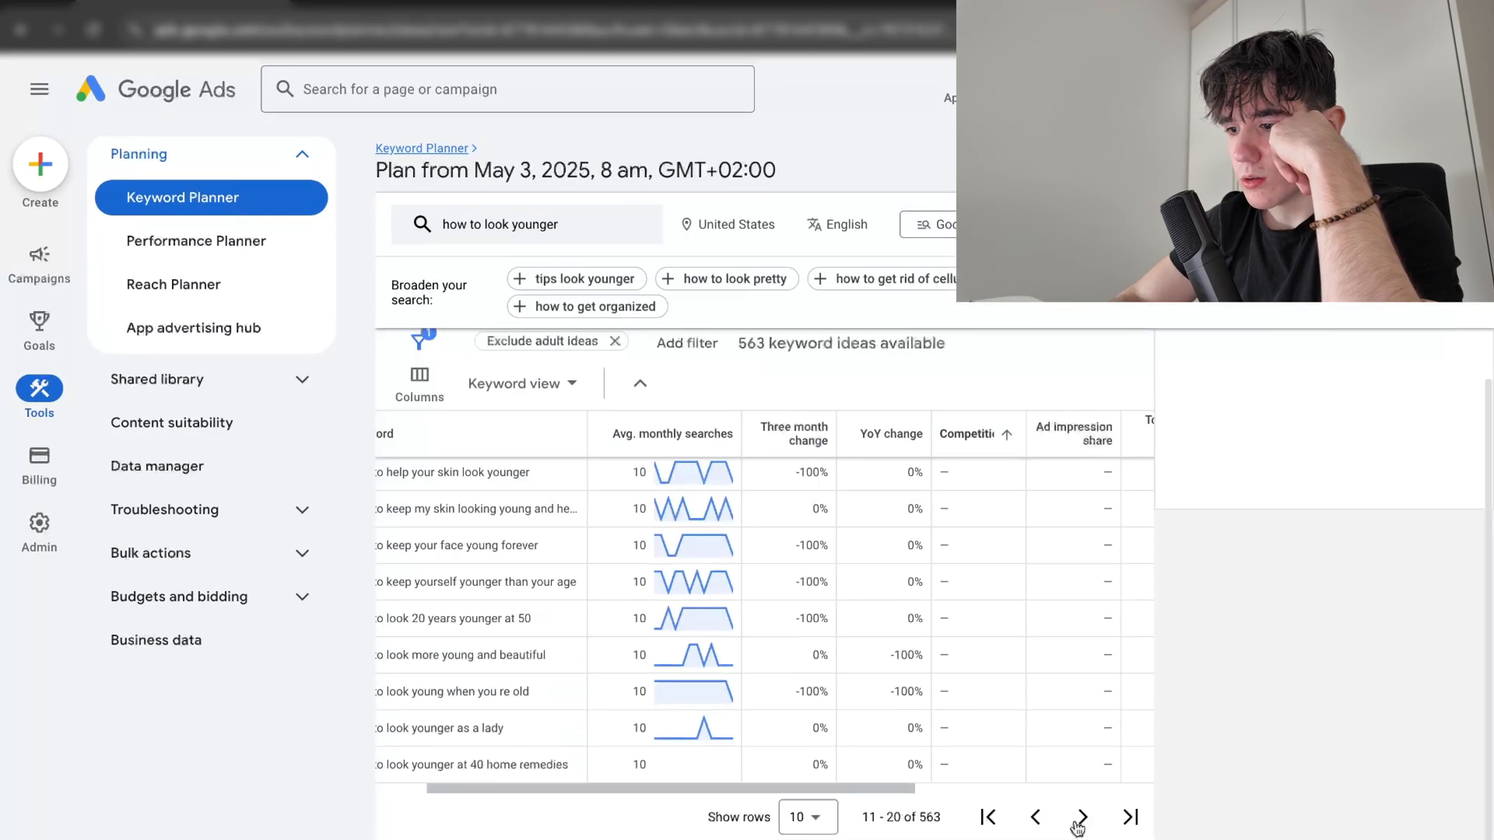
left_click(1081, 817)
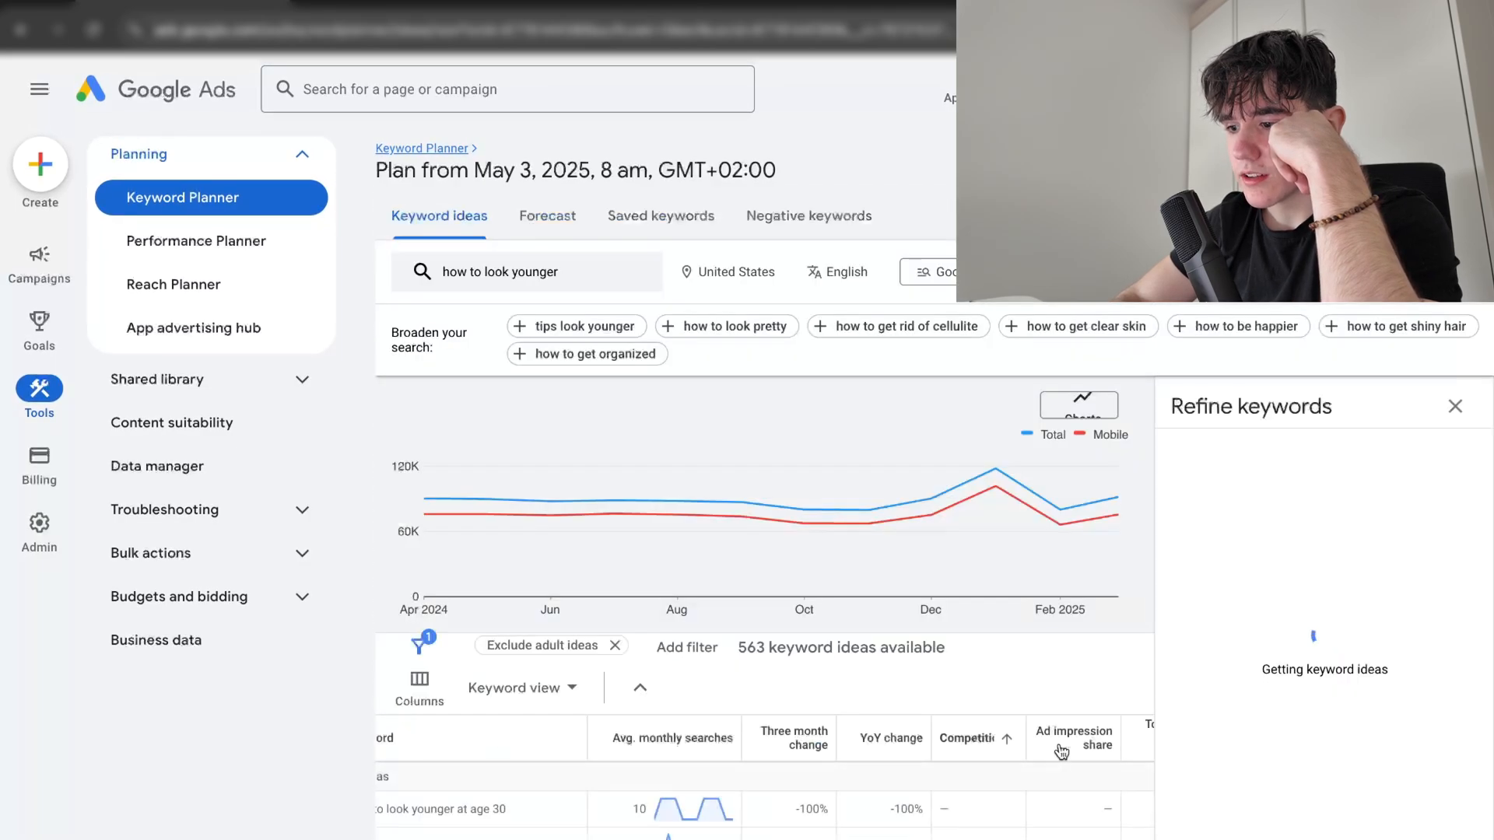
Step: Sort the keyword ideas by highest average monthly searches and compare their changes, competition and top-of-page bids
left_click(627, 451)
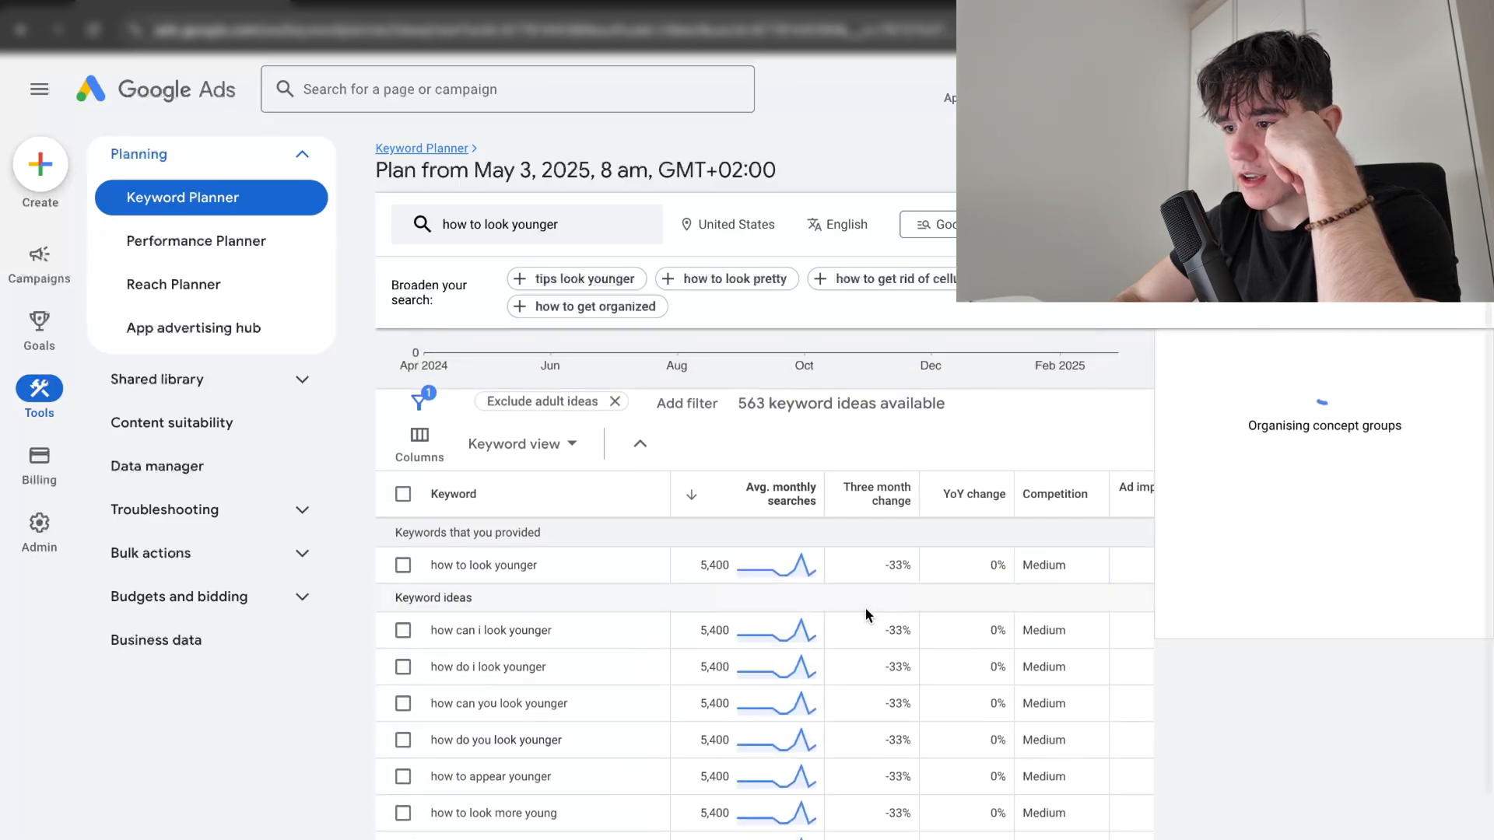
scroll(889, 607, "right", 2)
scroll(889, 608, "left", 2)
scroll(881, 613, "down", 1)
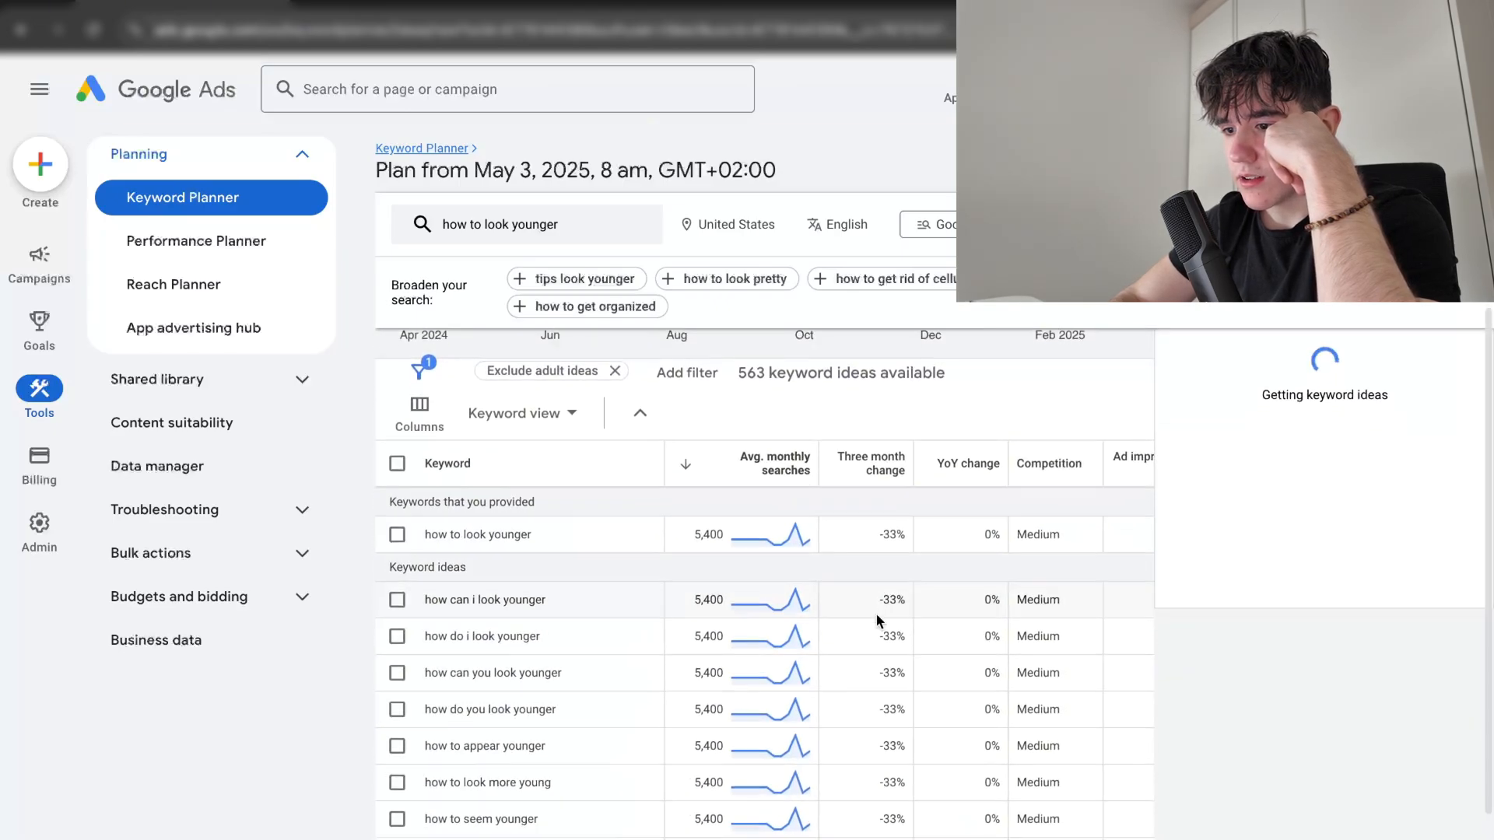
scroll(875, 613, "down", 1)
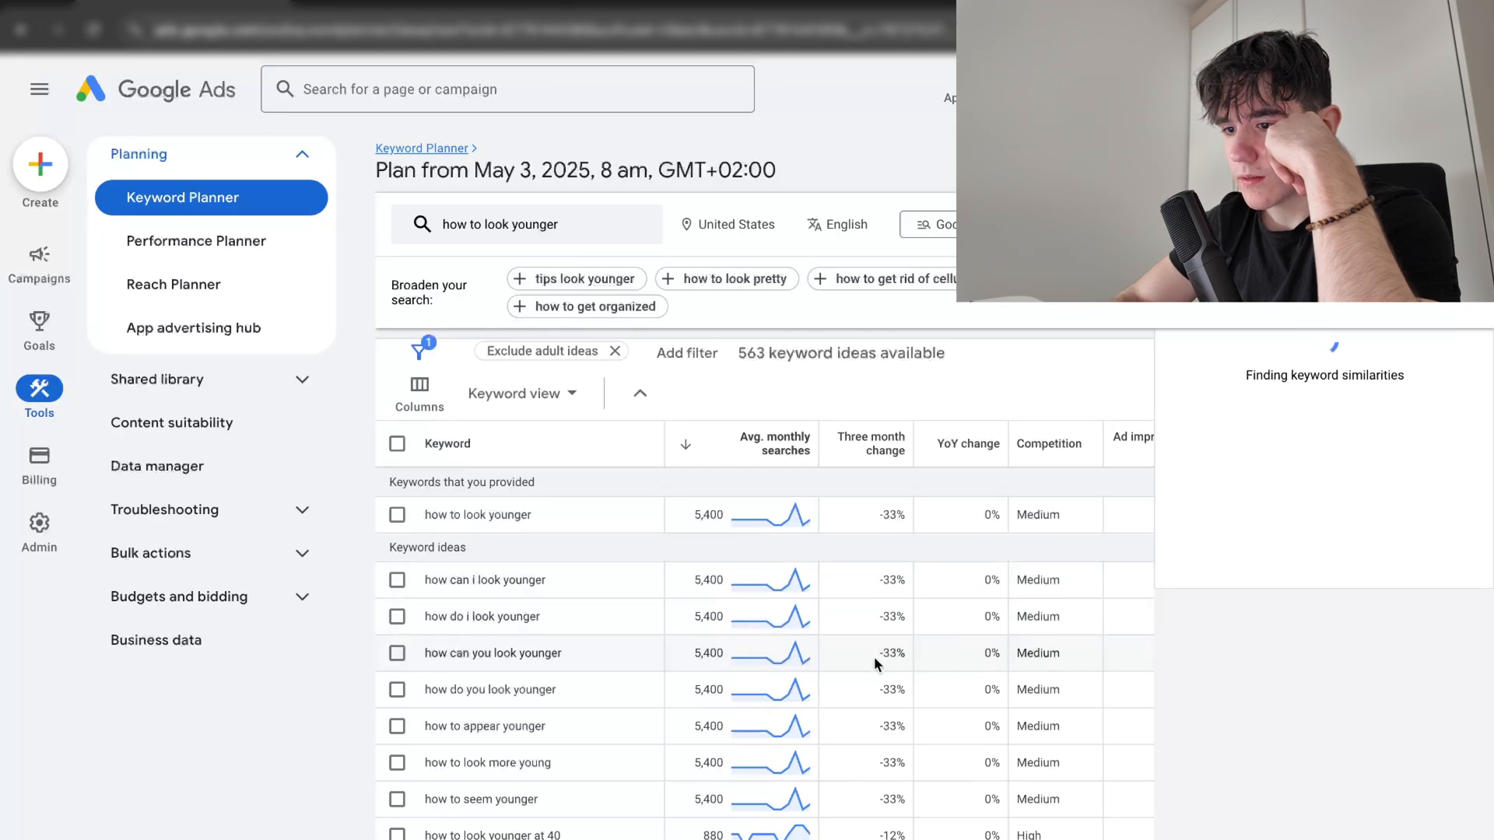
scroll(875, 657, "right", 4)
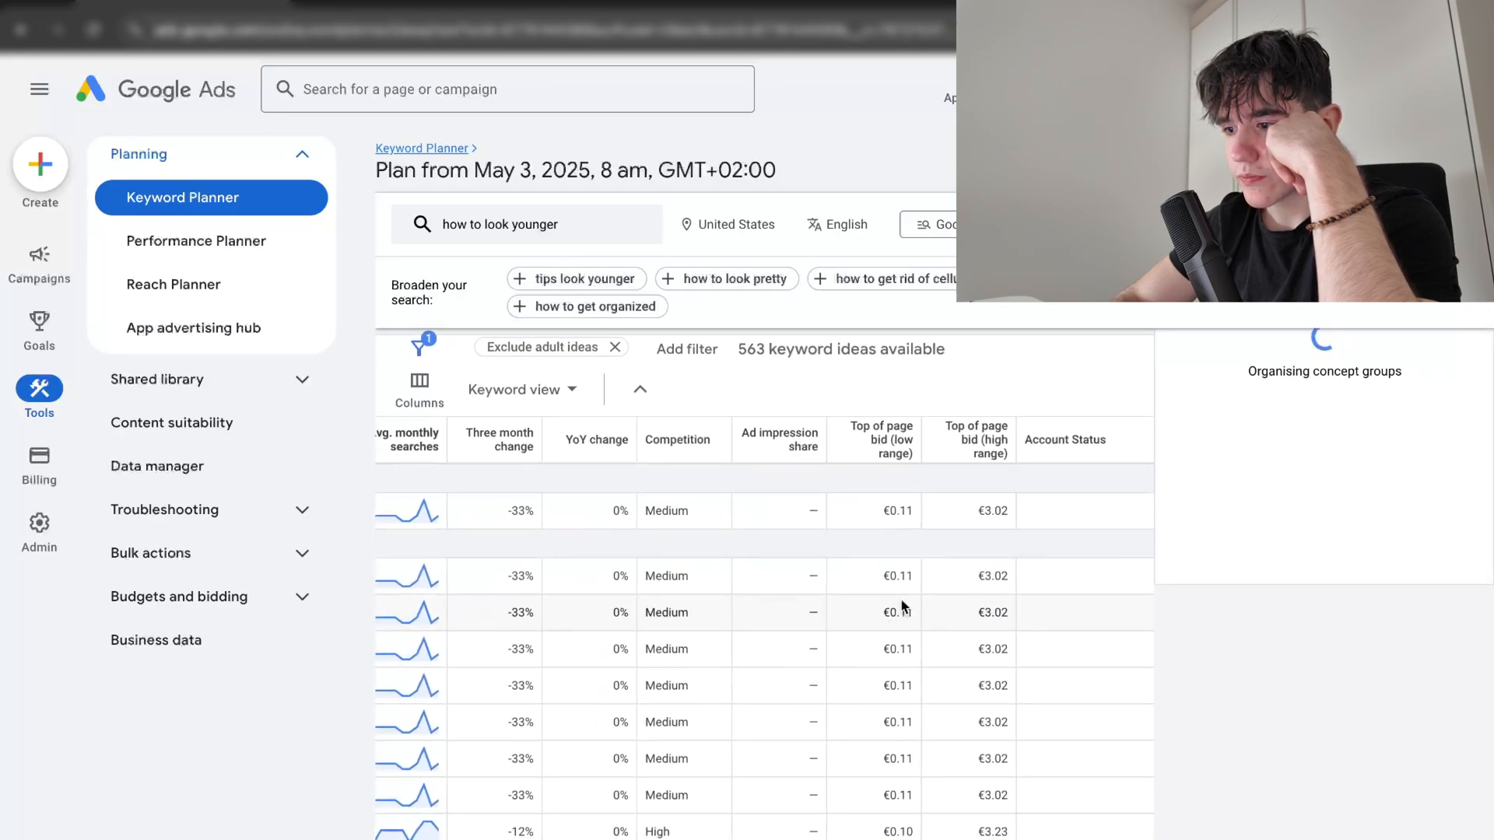
scroll(893, 816, "down", 1)
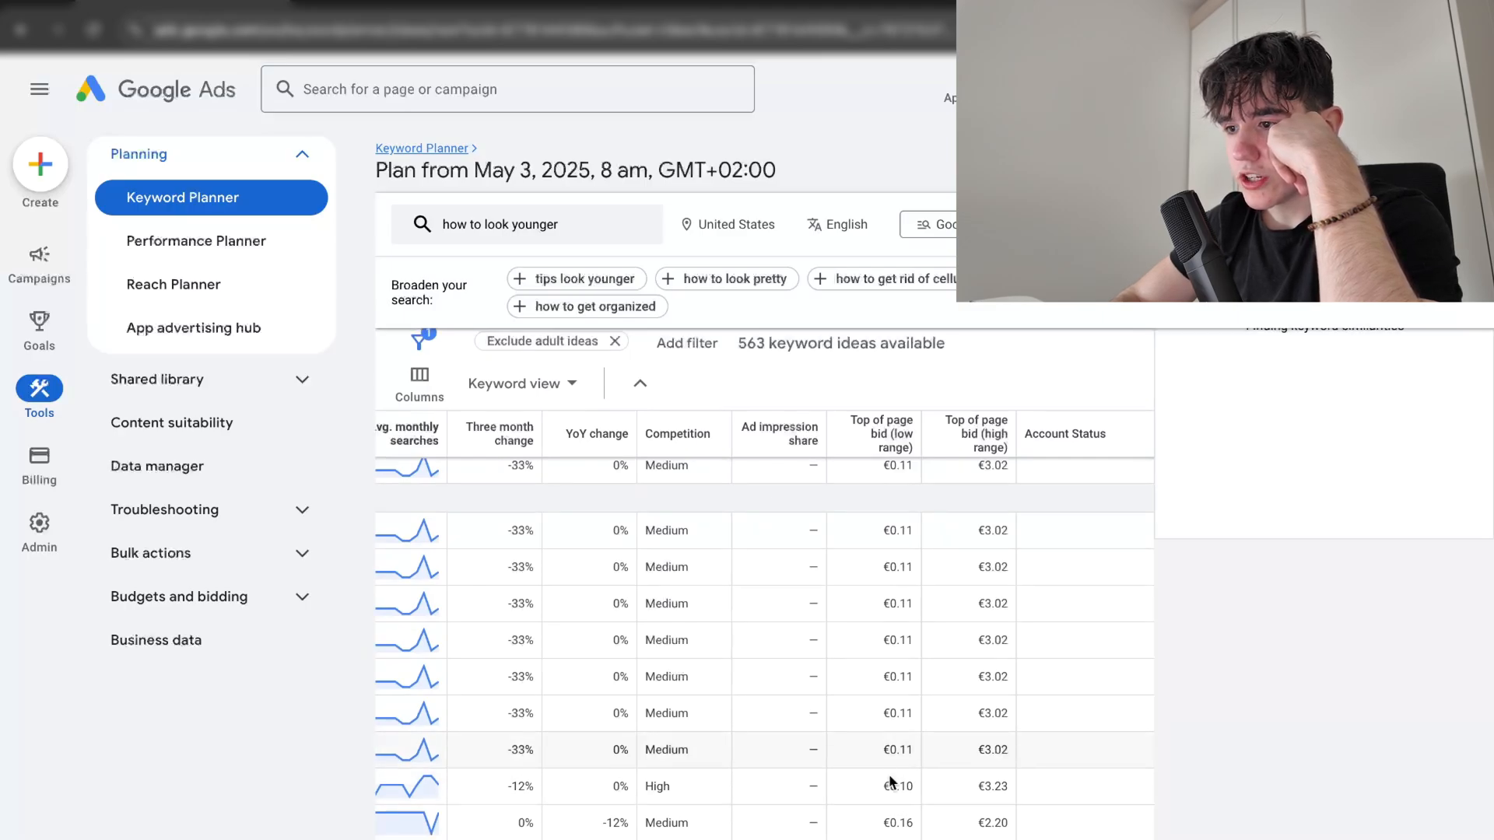
mouse_move(877, 464)
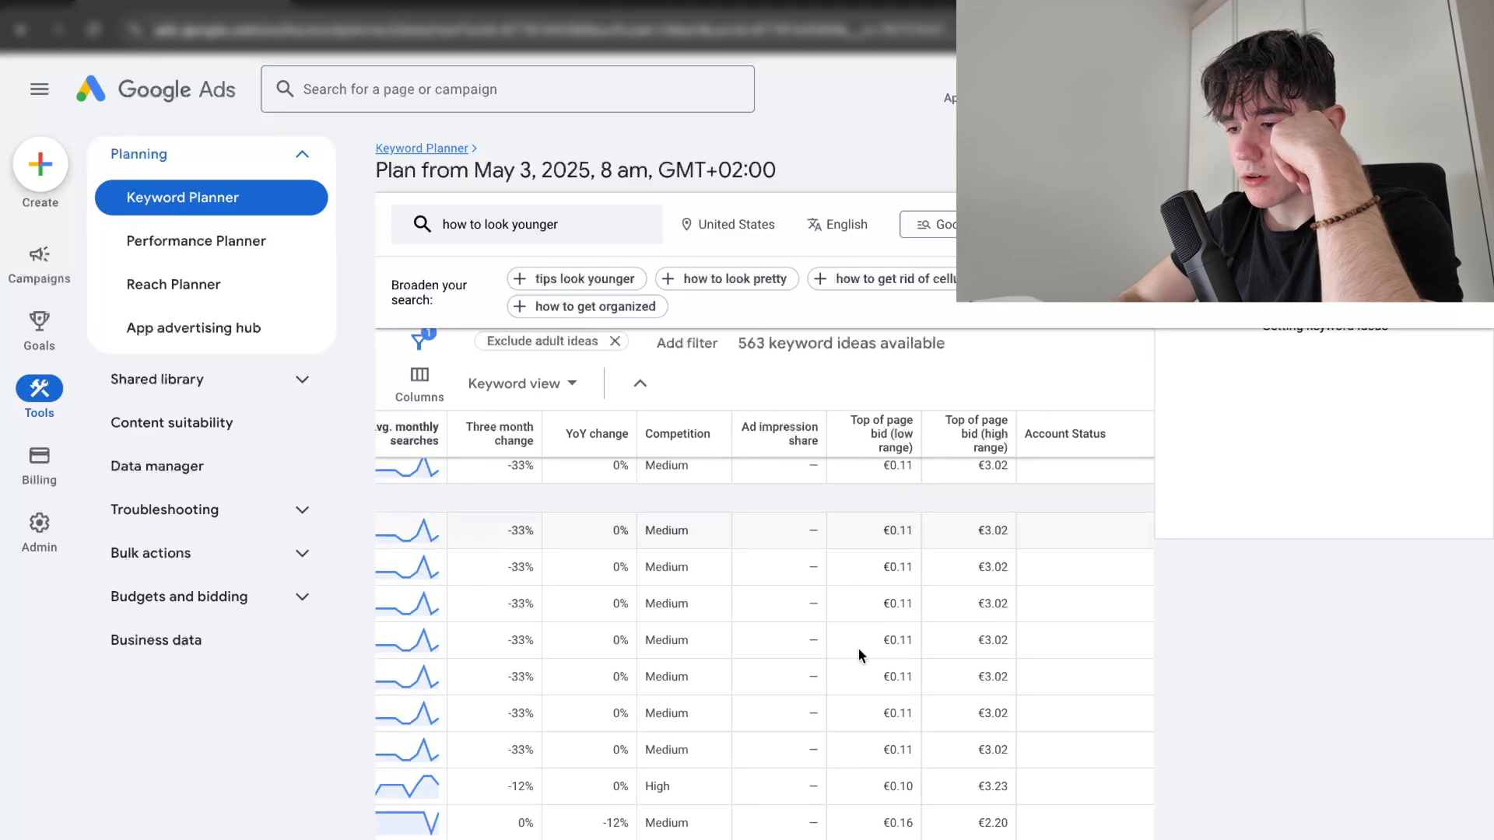
scroll(879, 789, "left", 2)
scroll(879, 789, "right", 1)
scroll(879, 789, "down", 1)
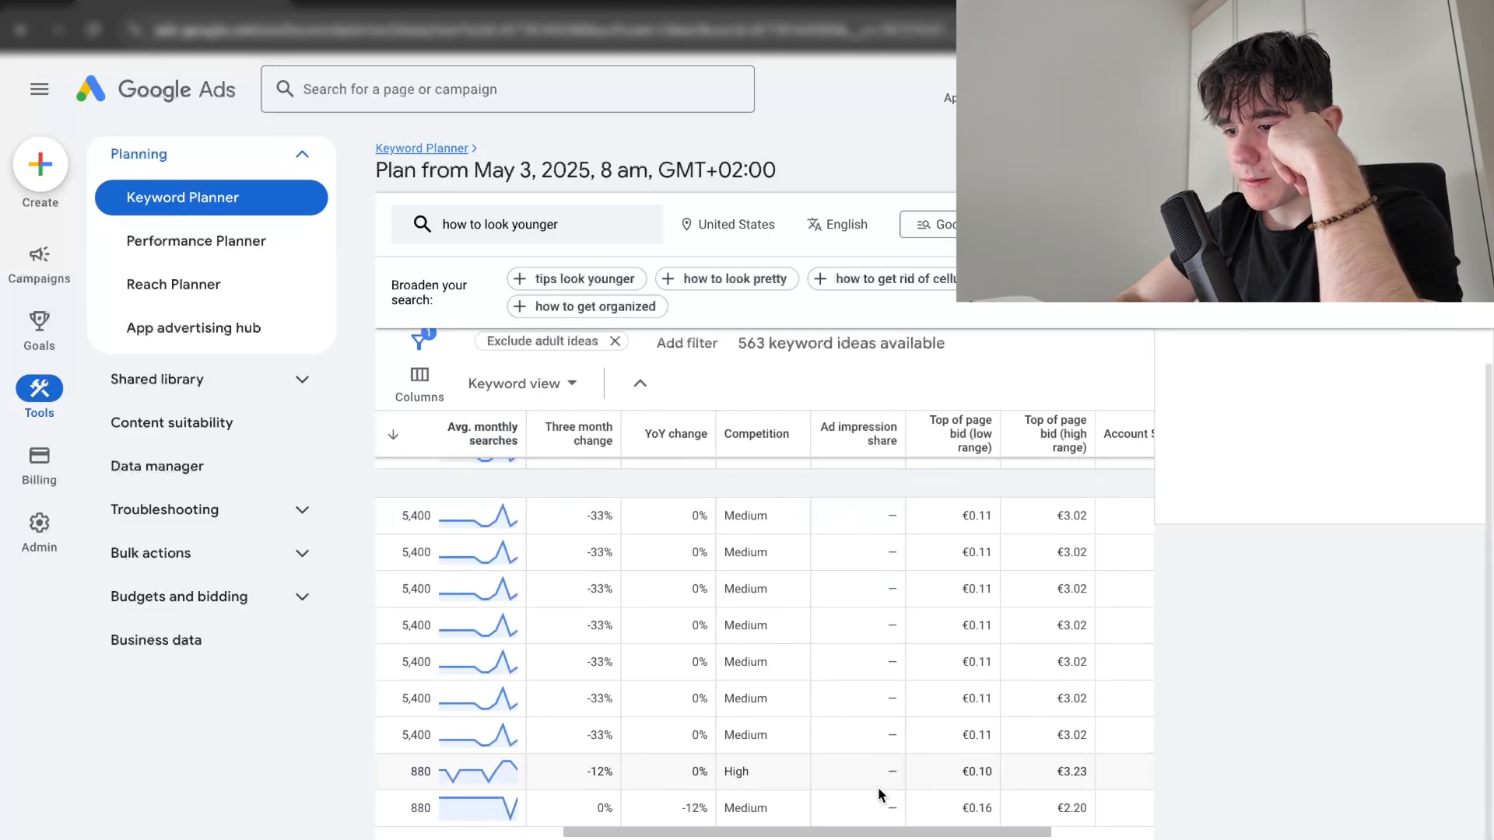
scroll(879, 788, "left", 2)
scroll(878, 786, "right", 3)
Step: Go to the next page of the sorted keyword ideas and examine their monthly searches, changes, competition and top-of-page bids
scroll(977, 784, "up", 5)
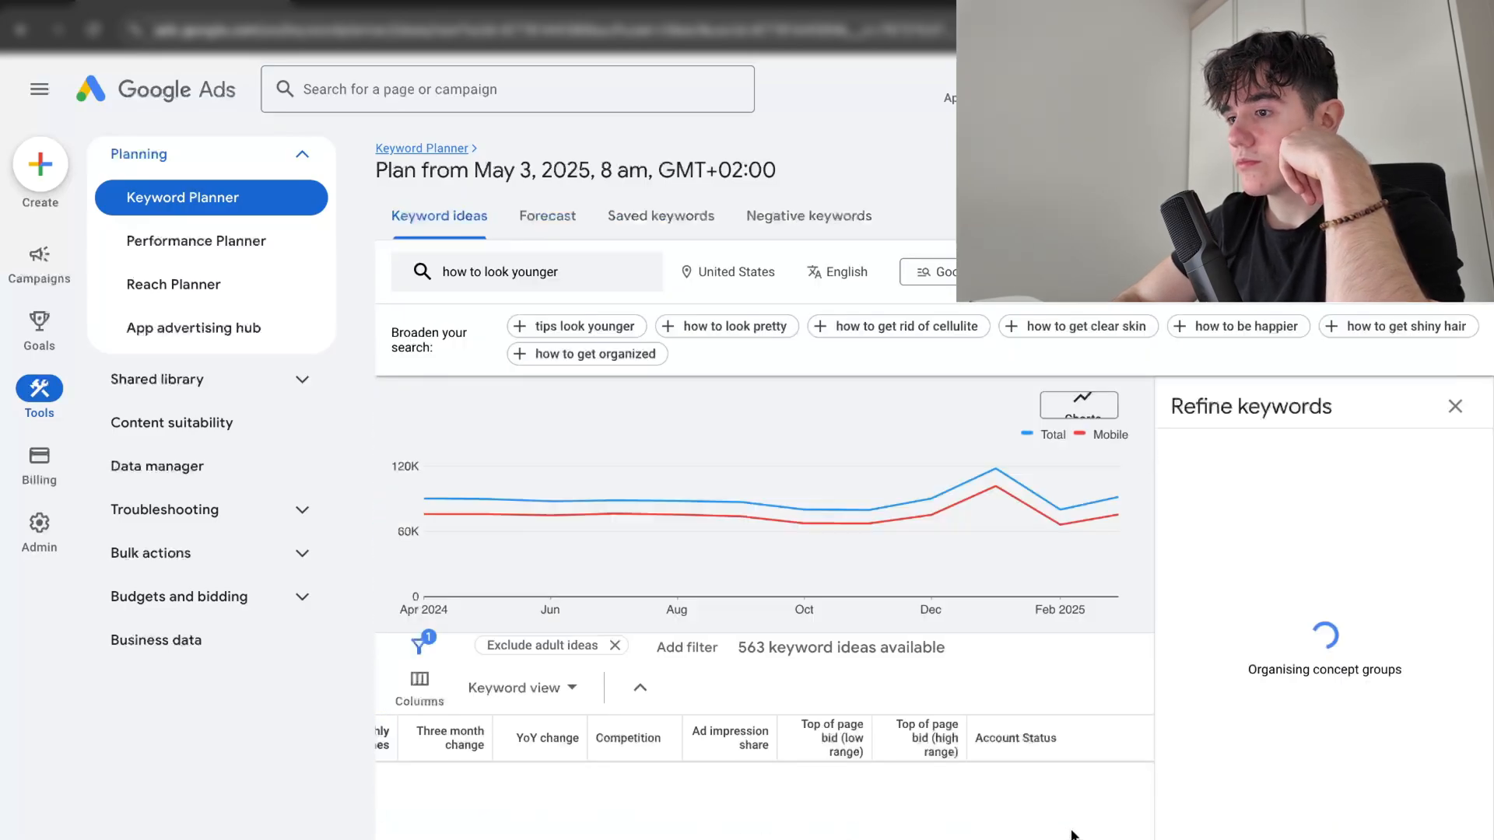
scroll(972, 767, "down", 1)
scroll(961, 751, "left", 3)
scroll(961, 750, "down", 2)
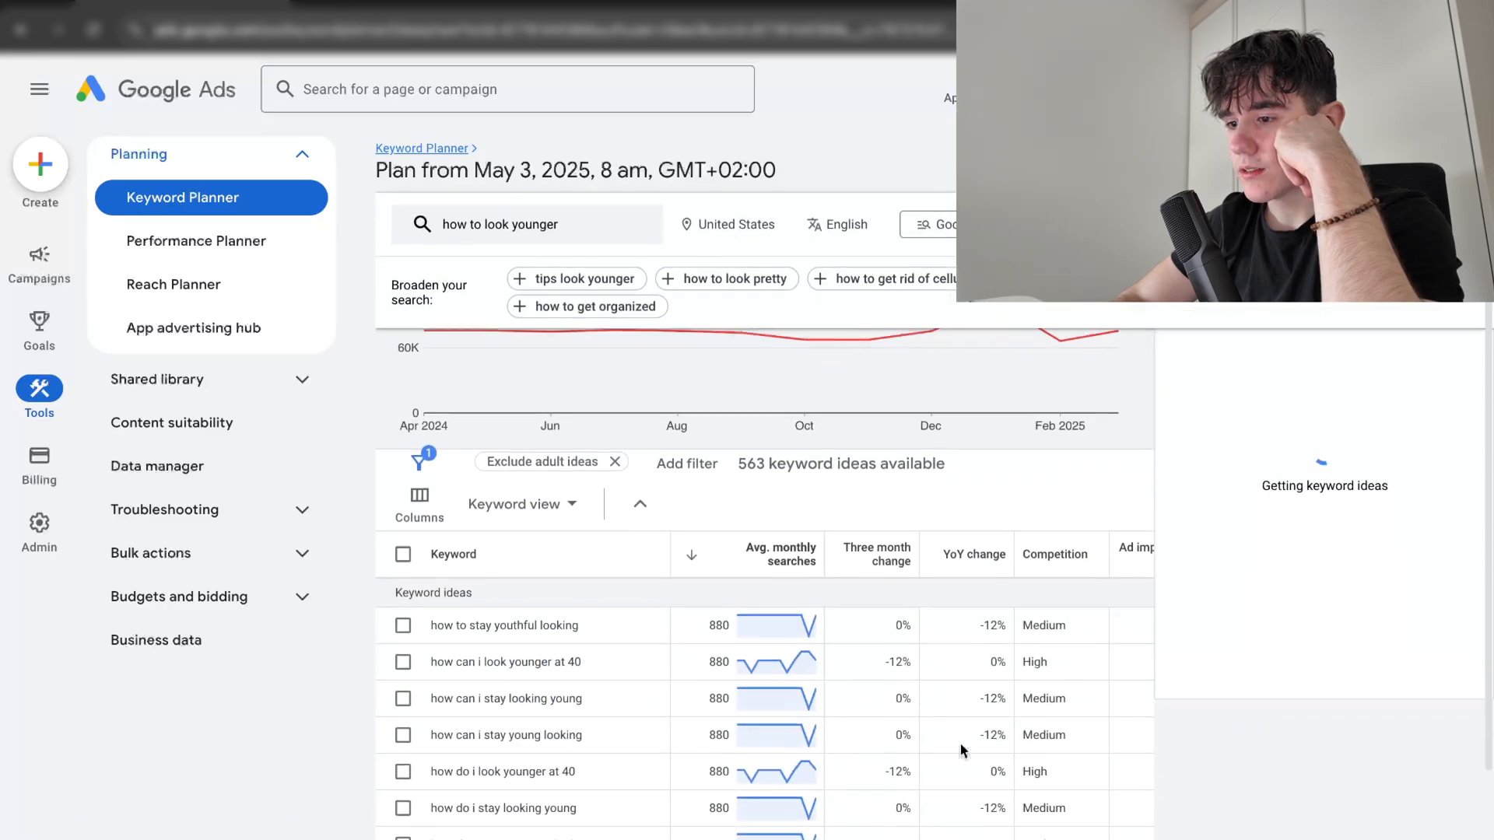
scroll(962, 749, "right", 5)
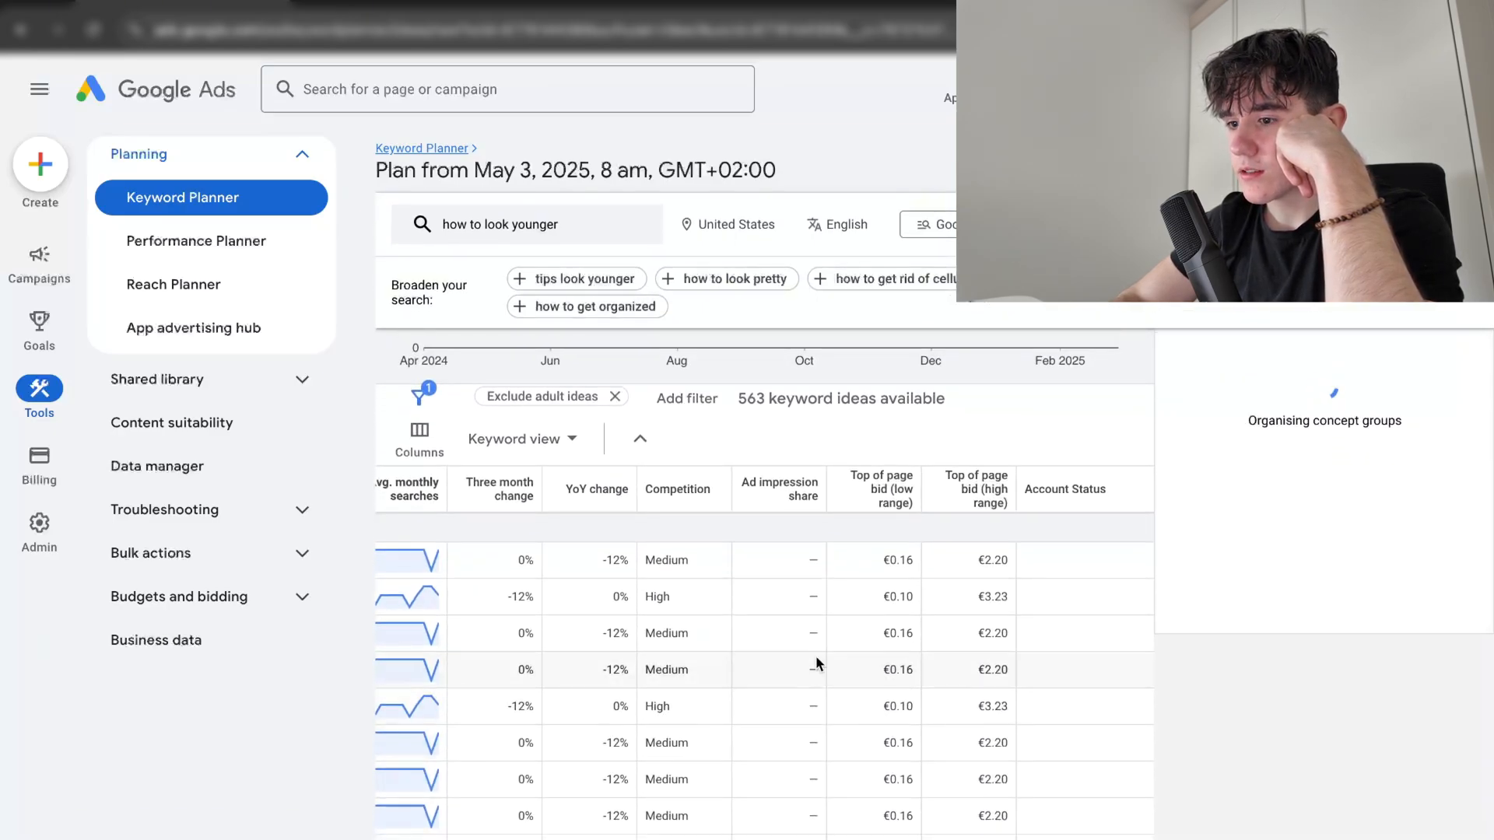
scroll(816, 655, "left", 5)
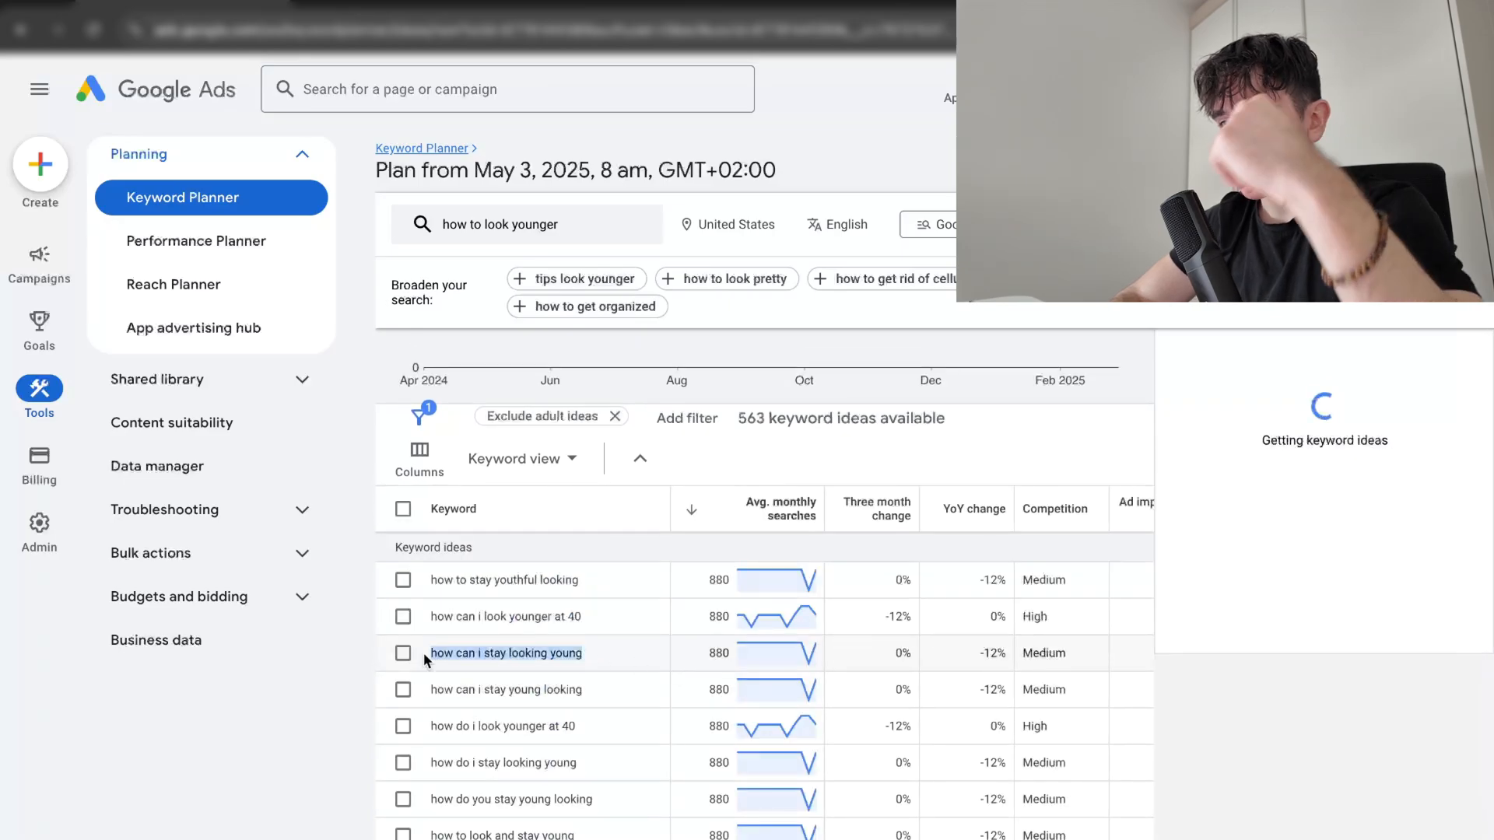
Step: Add "how can i stay looking young" as a new bullet in the Google Docs keyword list and return to Keyword Planner
left_click(417, 9)
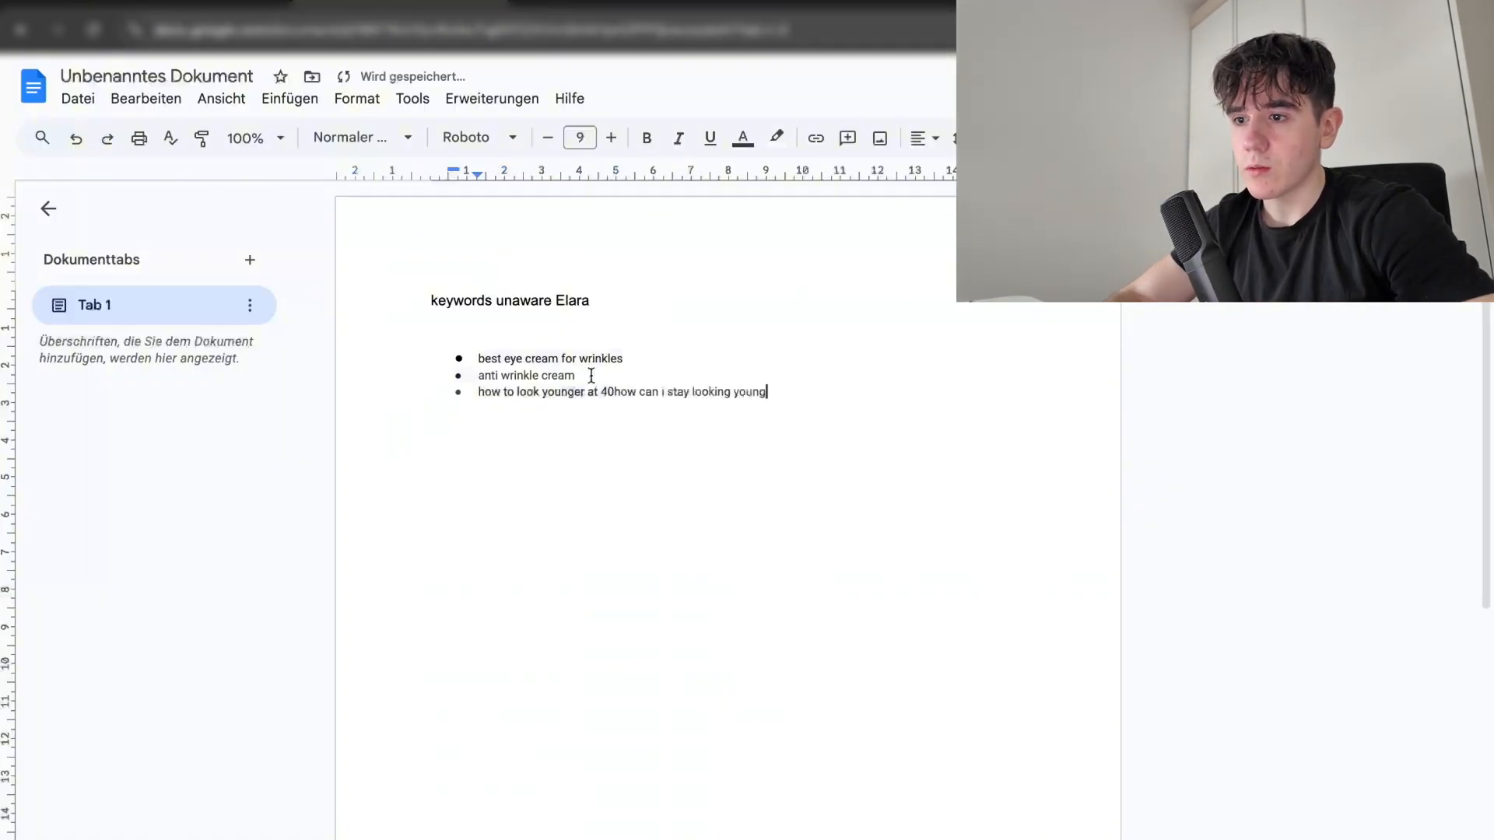
type("how can i stay looking young")
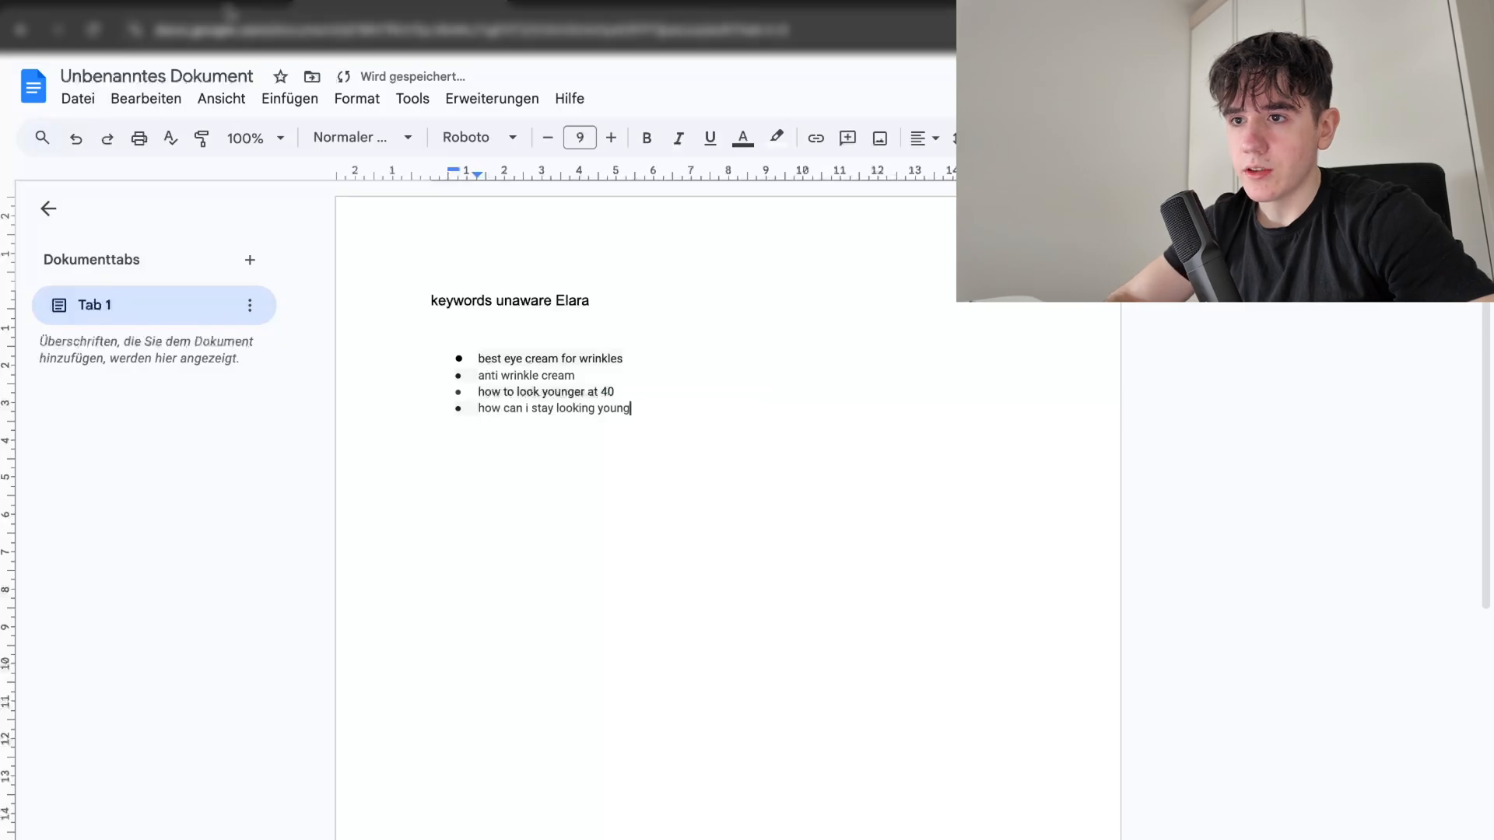
key("ctrl+shift+Tab")
Step: Compare the page's competition and top-of-page bids, and copy "how to look and stay young" into the Google Docs list as a new bullet
scroll(591, 627, "right", 6)
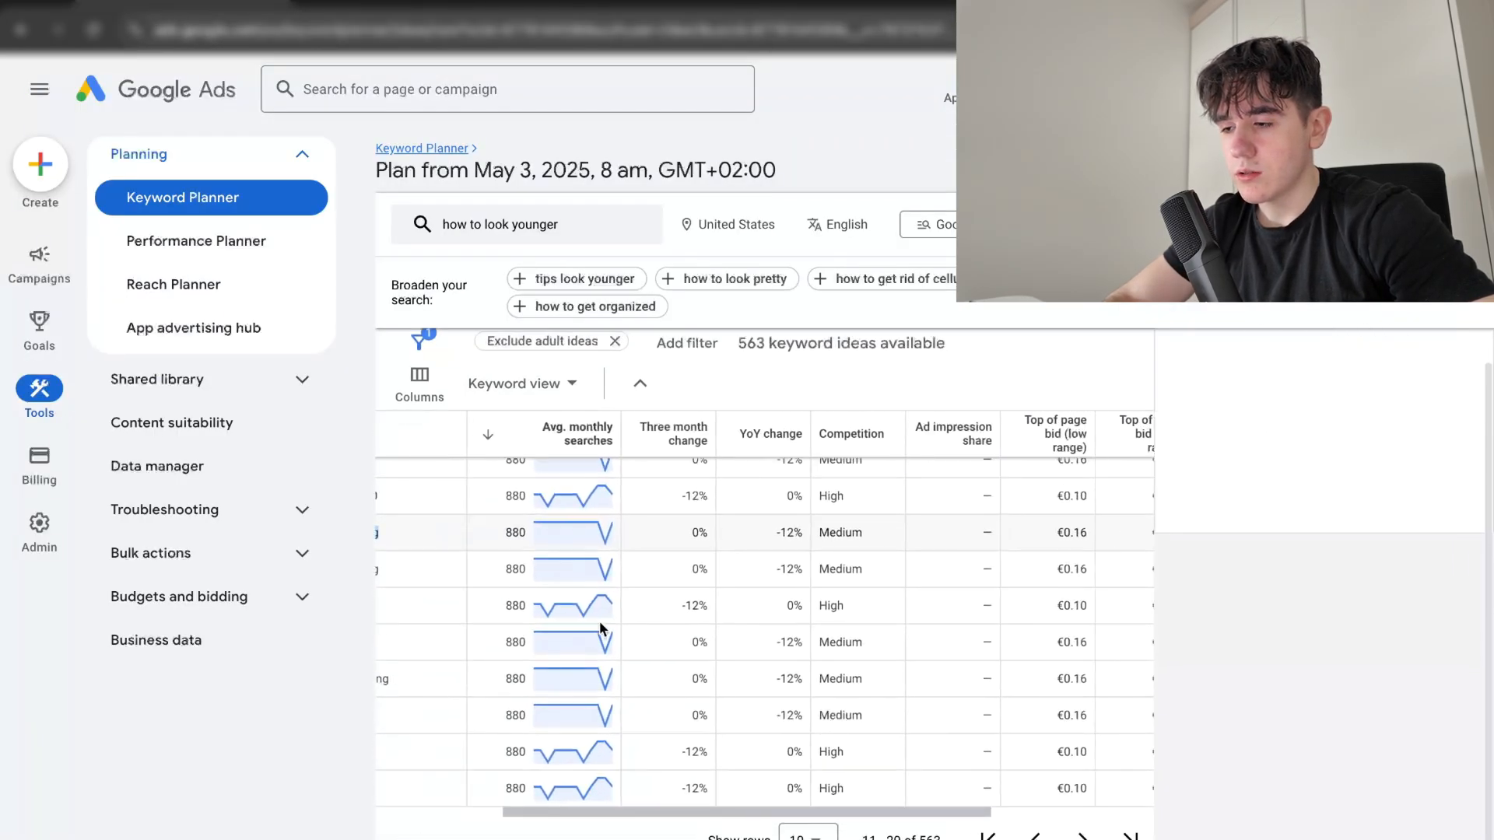
scroll(738, 643, "right", 2)
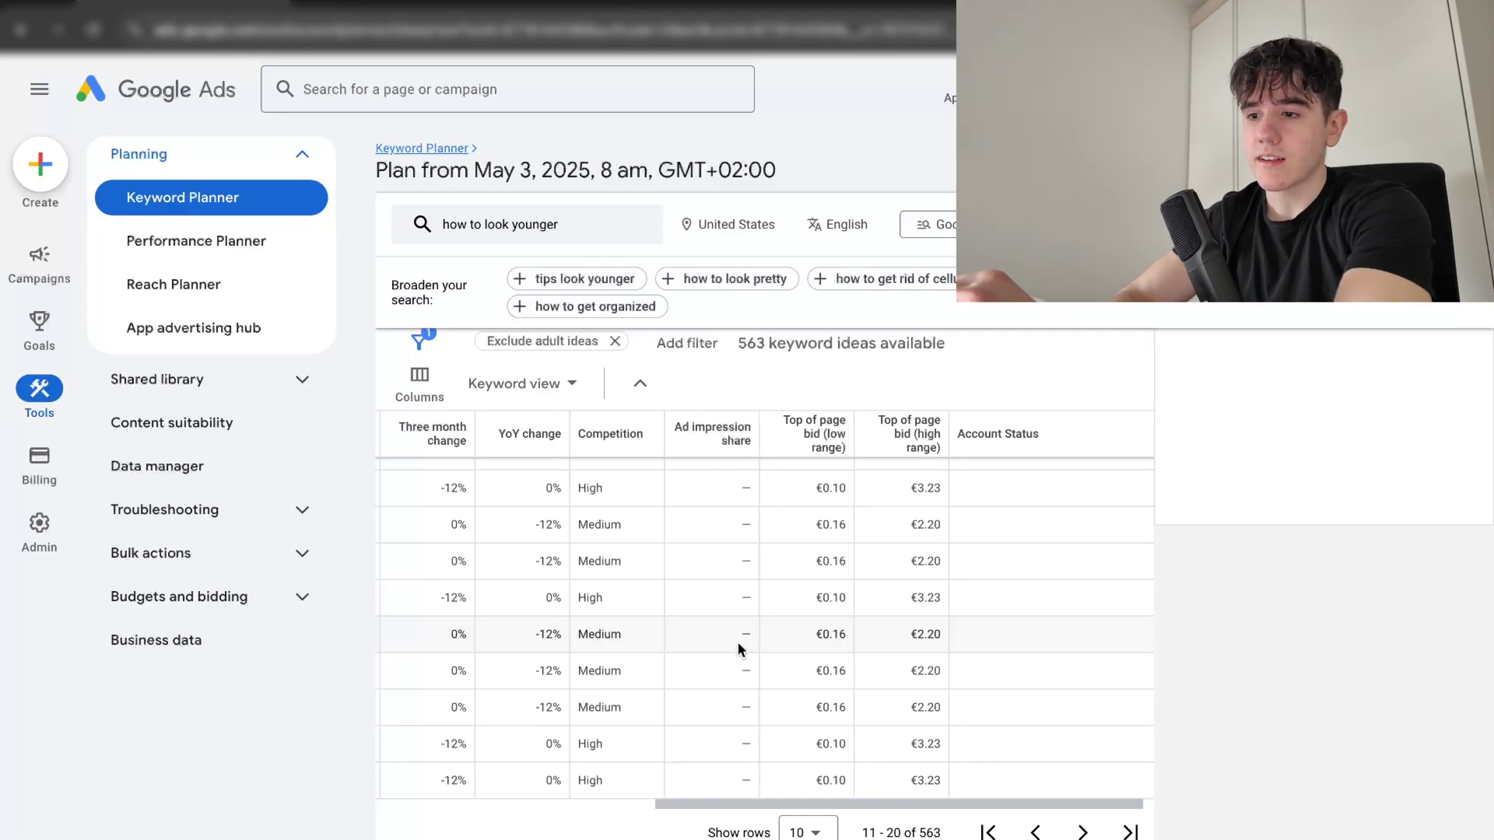
scroll(737, 642, "left", 1)
scroll(737, 641, "left", 1)
scroll(737, 642, "down", 1)
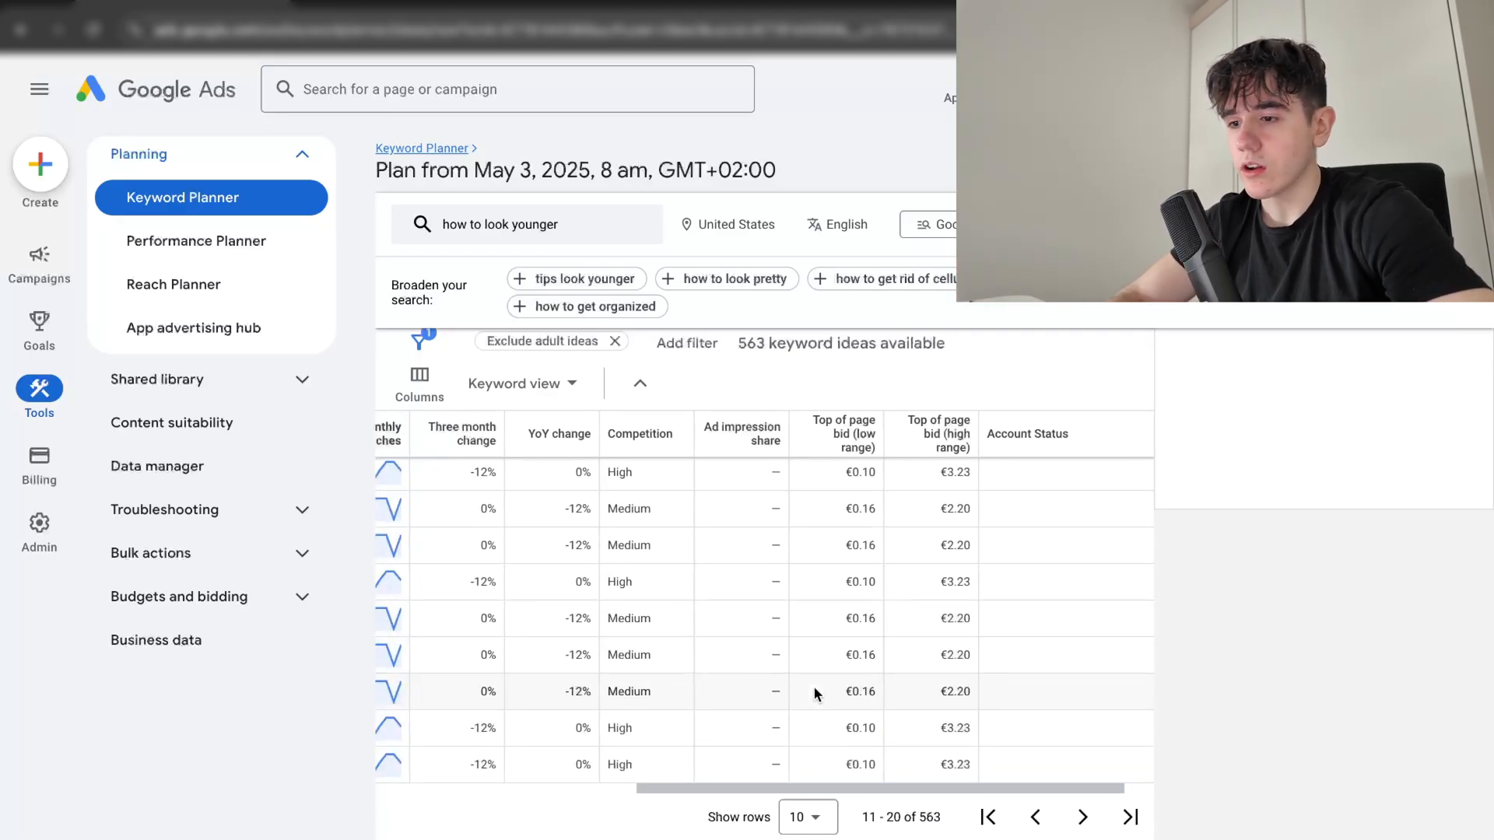
scroll(814, 684, "left", 6)
left_click_drag(684, 691, 464, 691)
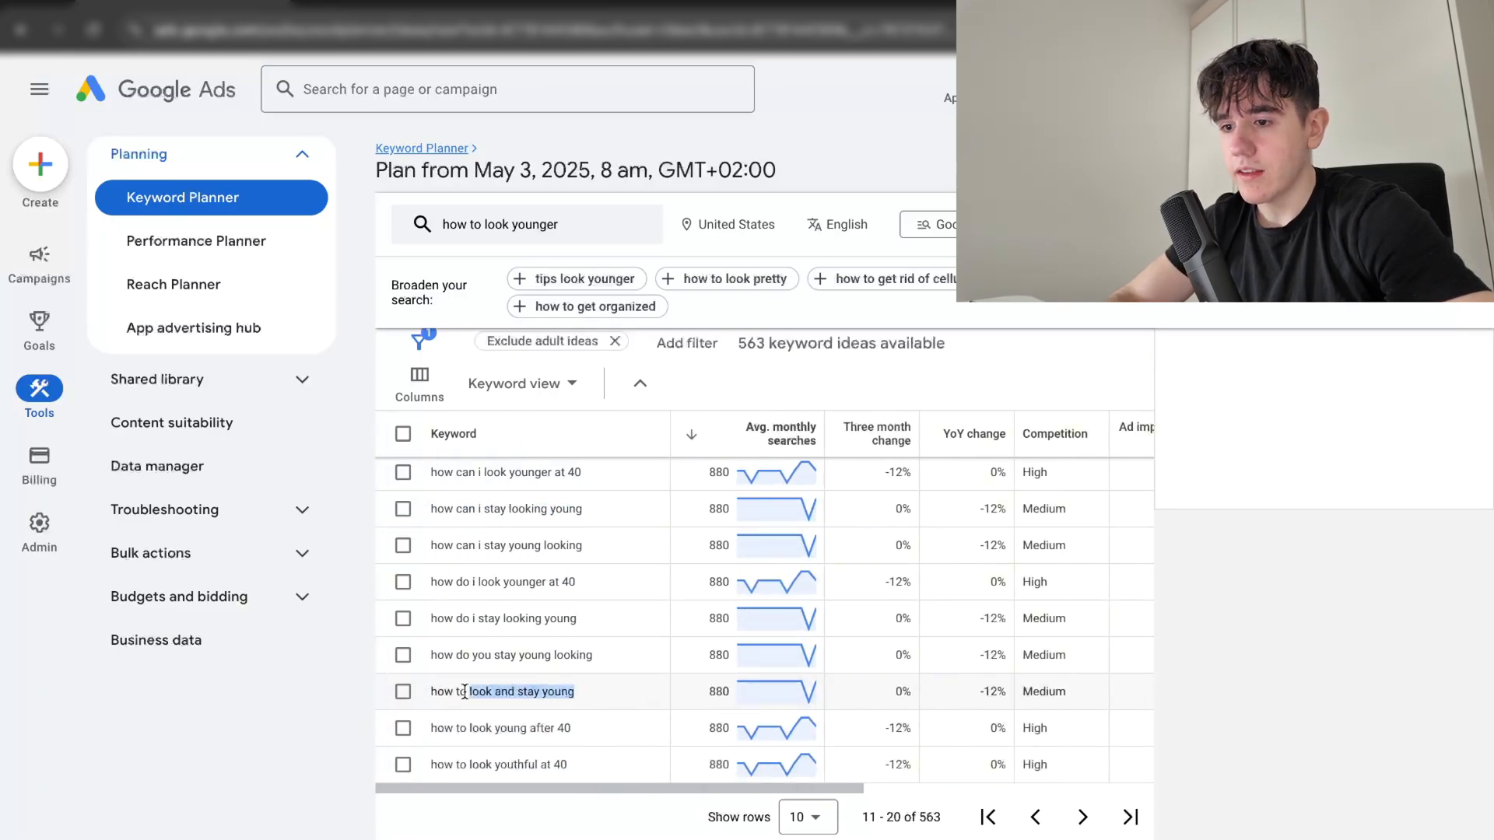
left_click(399, 6)
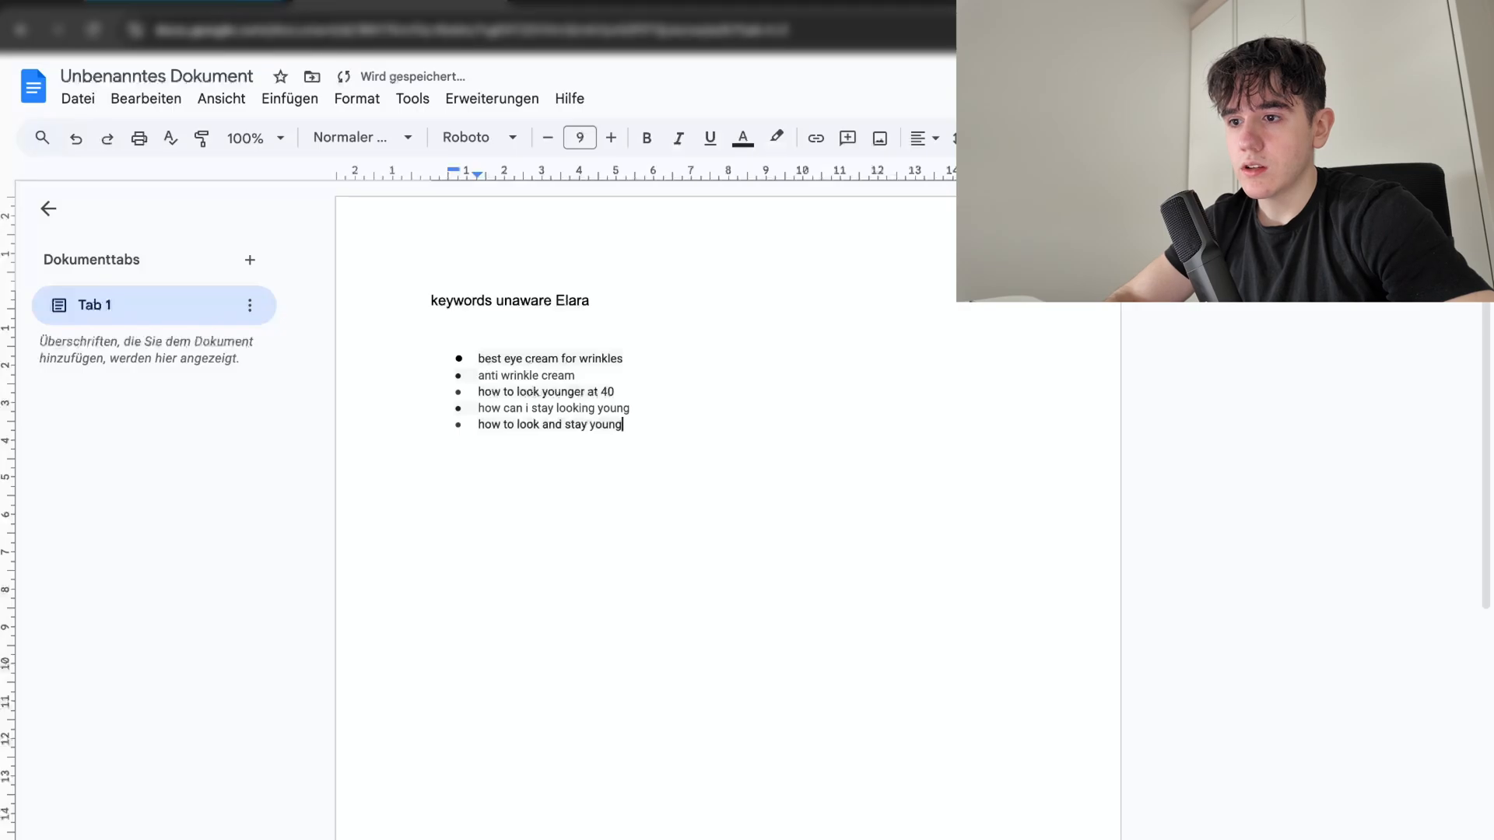
Step: Return to Keyword Planner, advance to keyword ideas 21 - 30 and examine their monthly searches, changes, competition and top-of-page bids
left_click(220, 6)
scroll(704, 721, "right", 2)
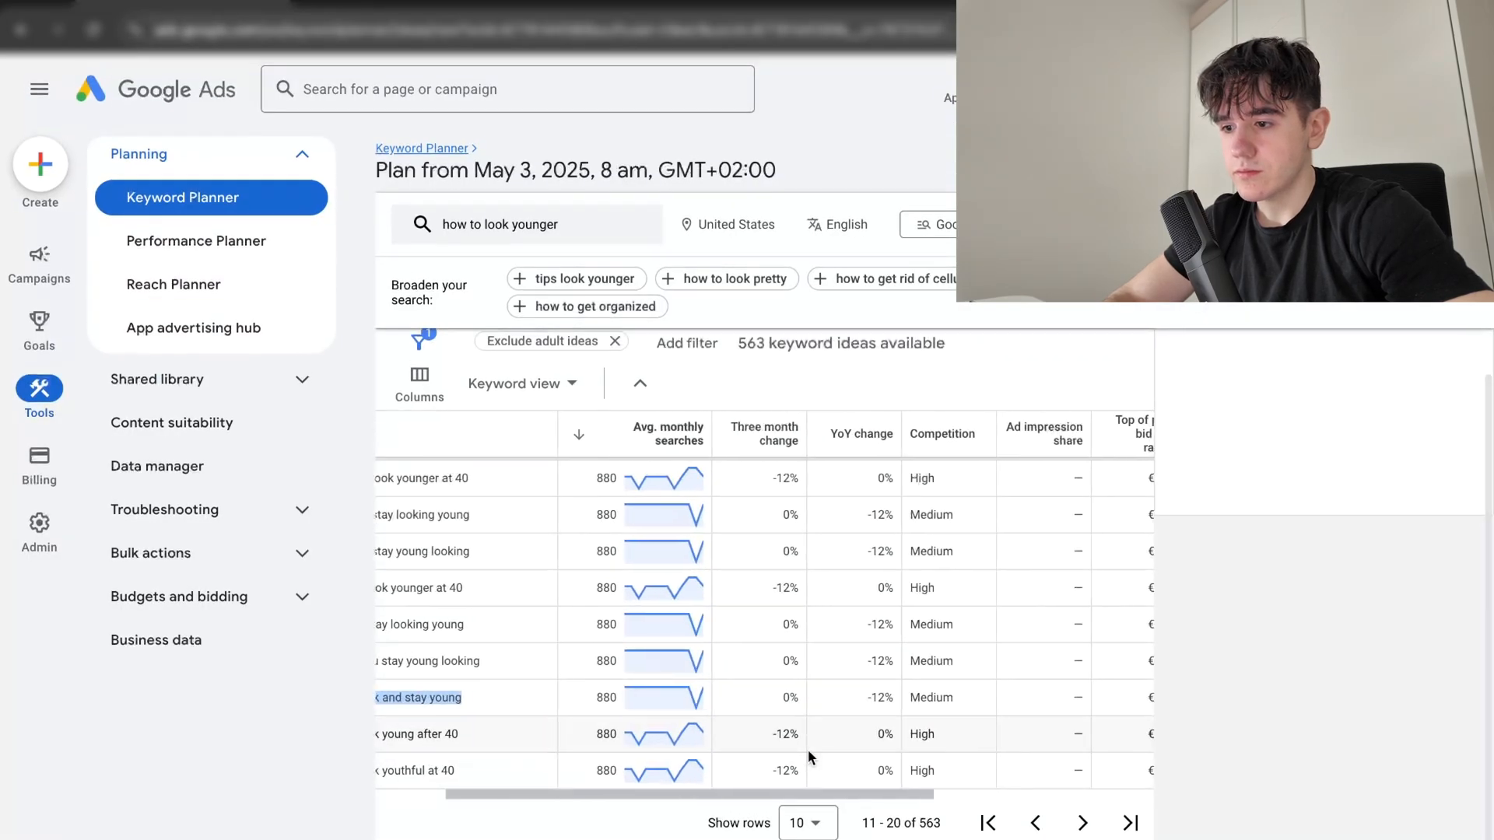
scroll(807, 750, "right", 3)
left_click(1082, 825)
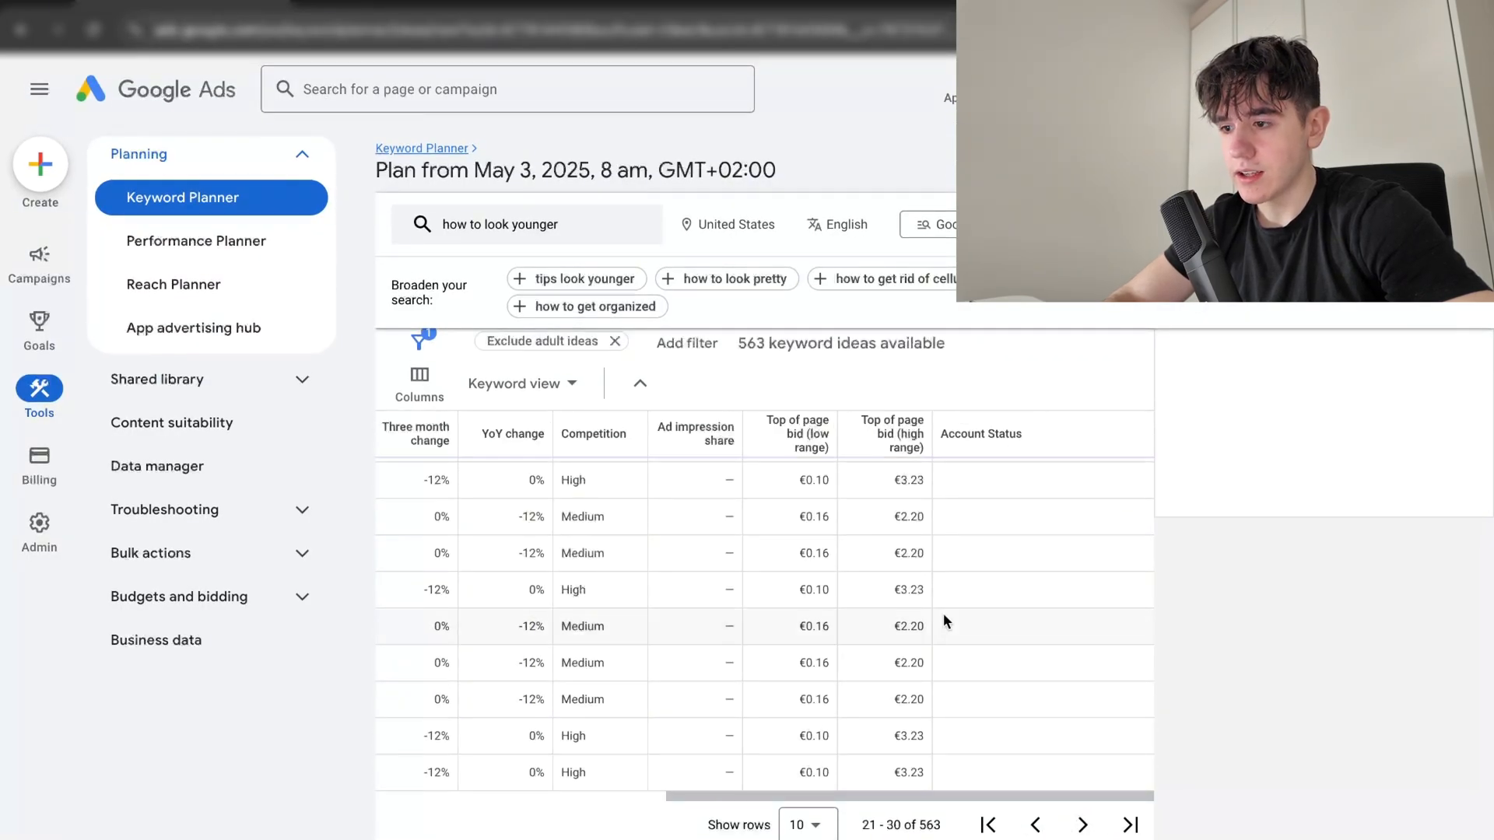
scroll(995, 685, "down", 3)
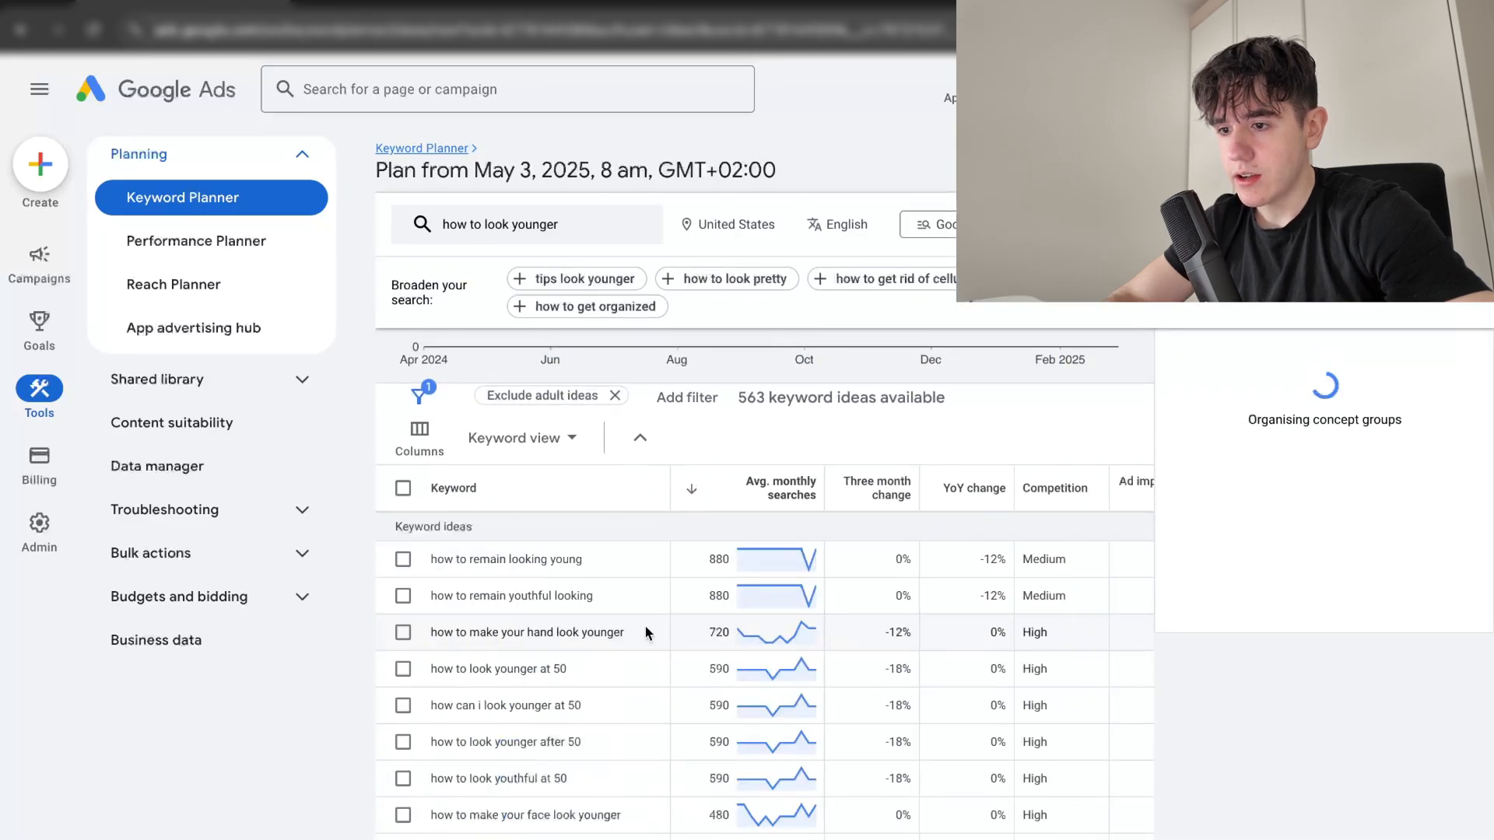
scroll(642, 627, "down", 1)
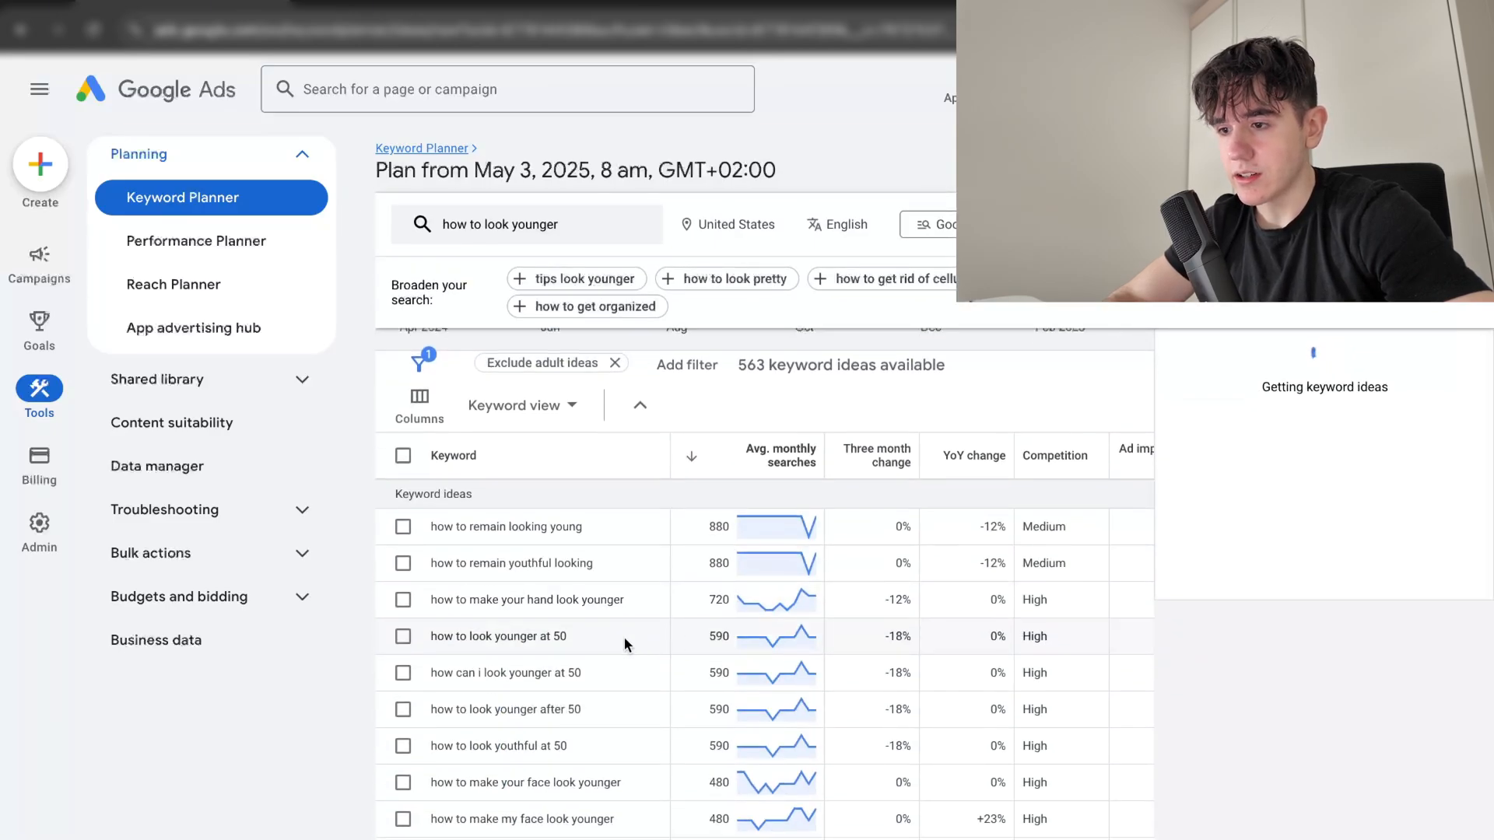
scroll(624, 637, "right", 1)
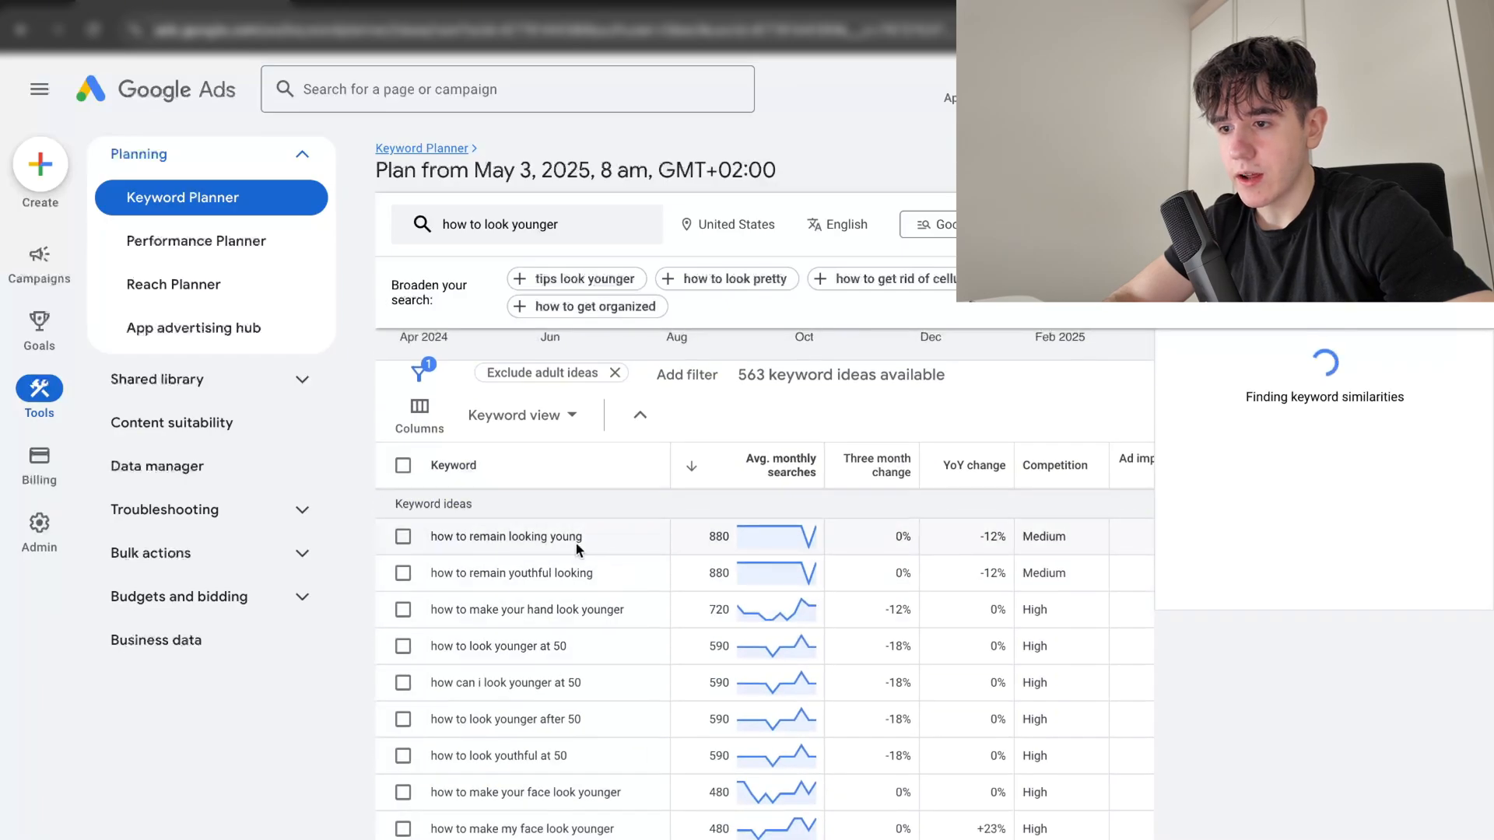
scroll(633, 554, "right", 2)
scroll(631, 554, "right", 3)
scroll(717, 727, "down", 1)
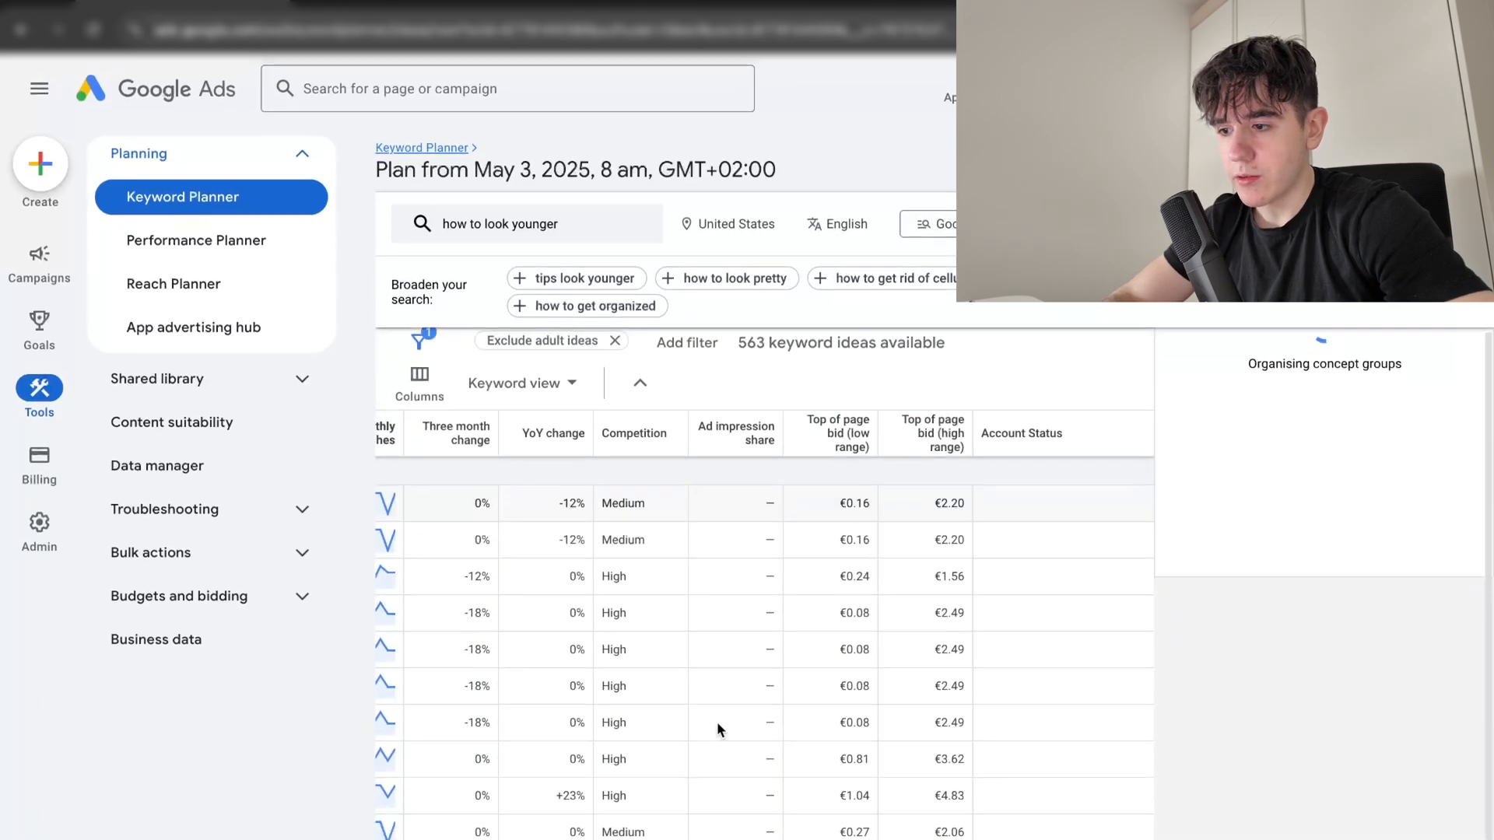
scroll(784, 731, "left", 1)
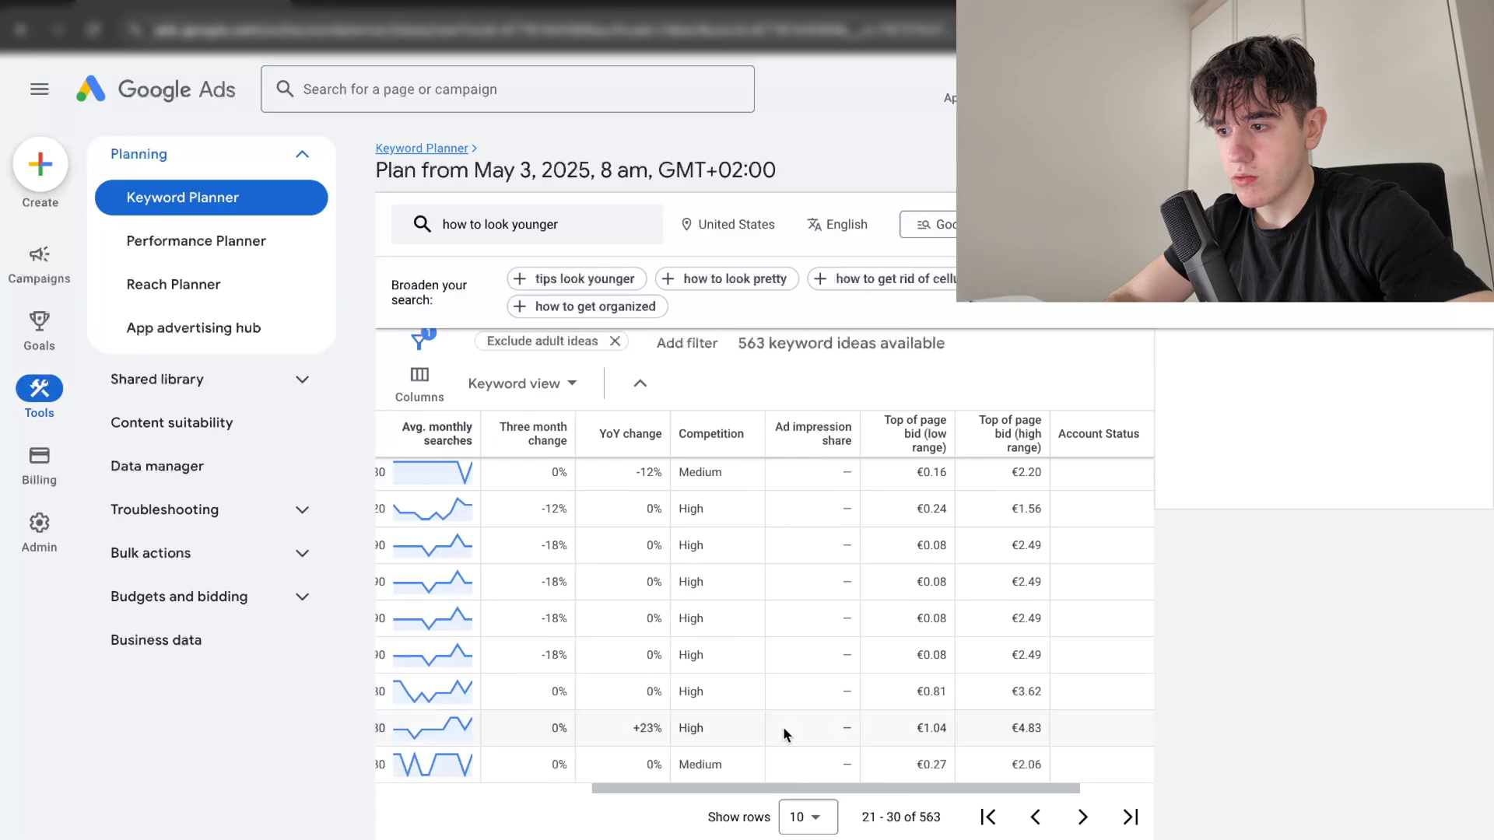
Step: Advance to keyword ideas 31 - 40 and examine their monthly searches, changes, competition and low-range bids
left_click(1082, 817)
scroll(924, 663, "down", 4)
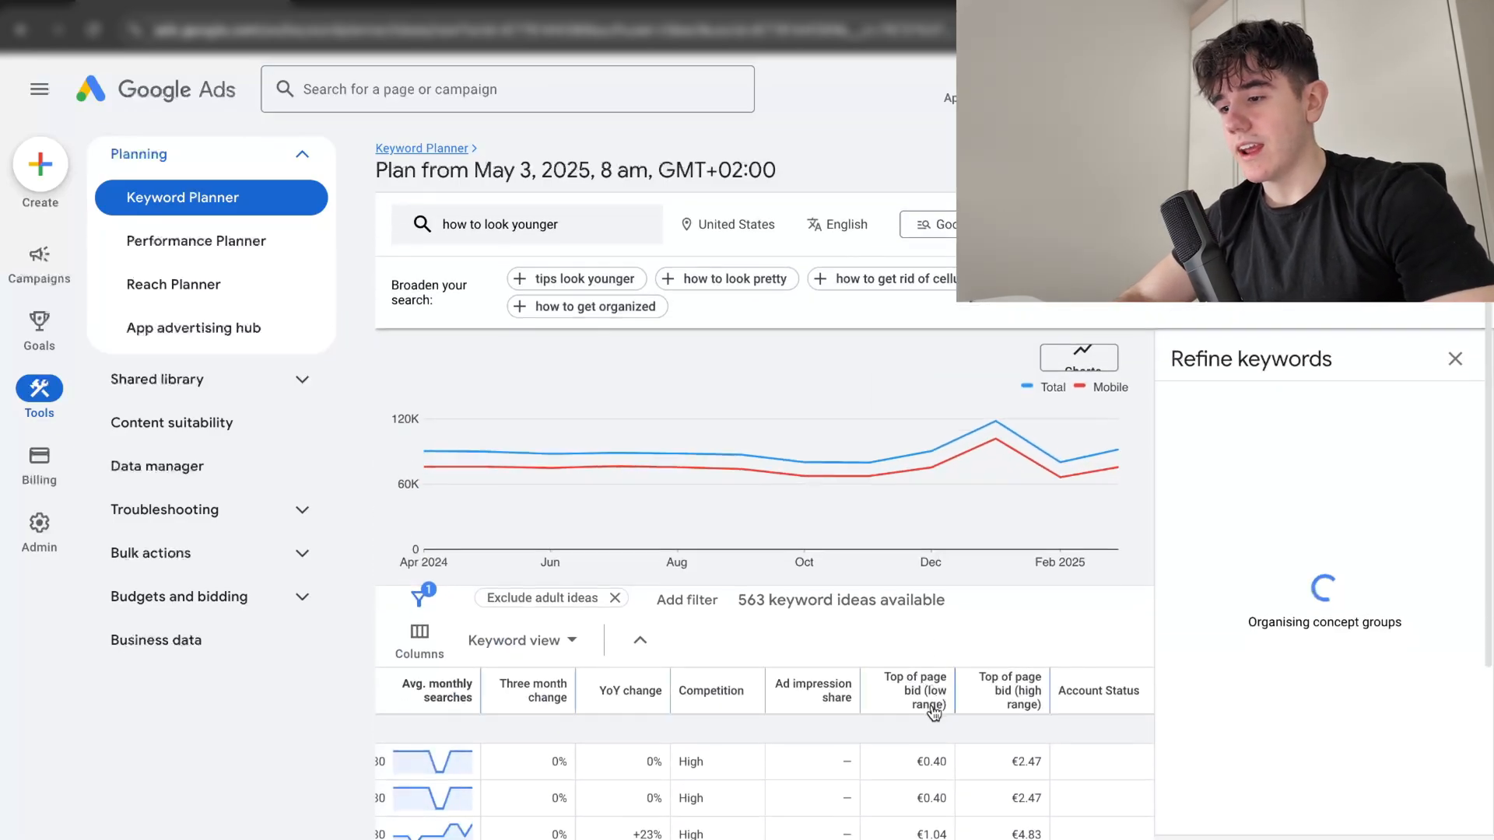
scroll(932, 714, "left", 4)
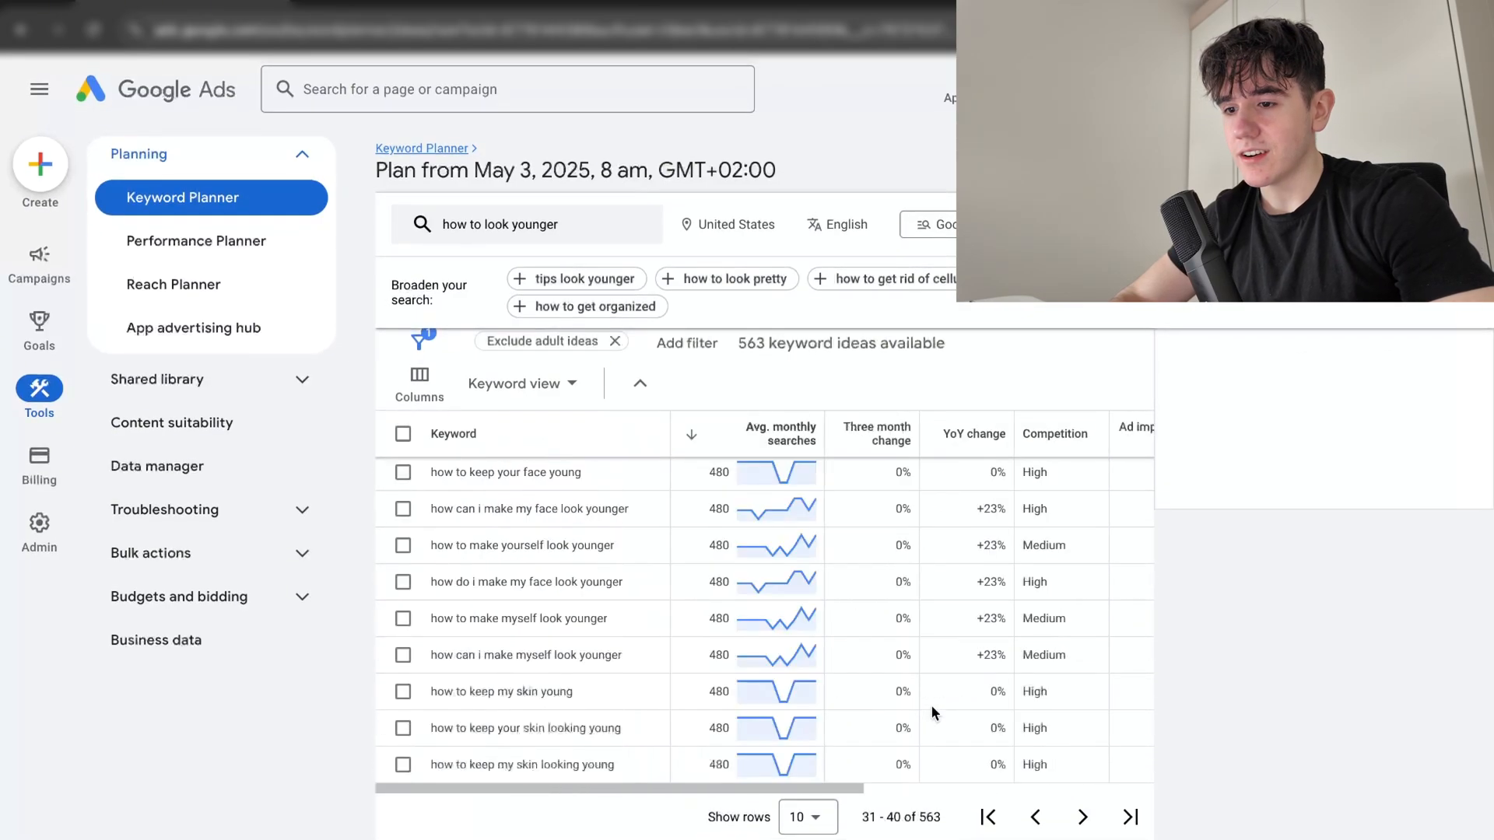
scroll(975, 724, "right", 1)
scroll(976, 724, "up", 1)
scroll(984, 710, "right", 1)
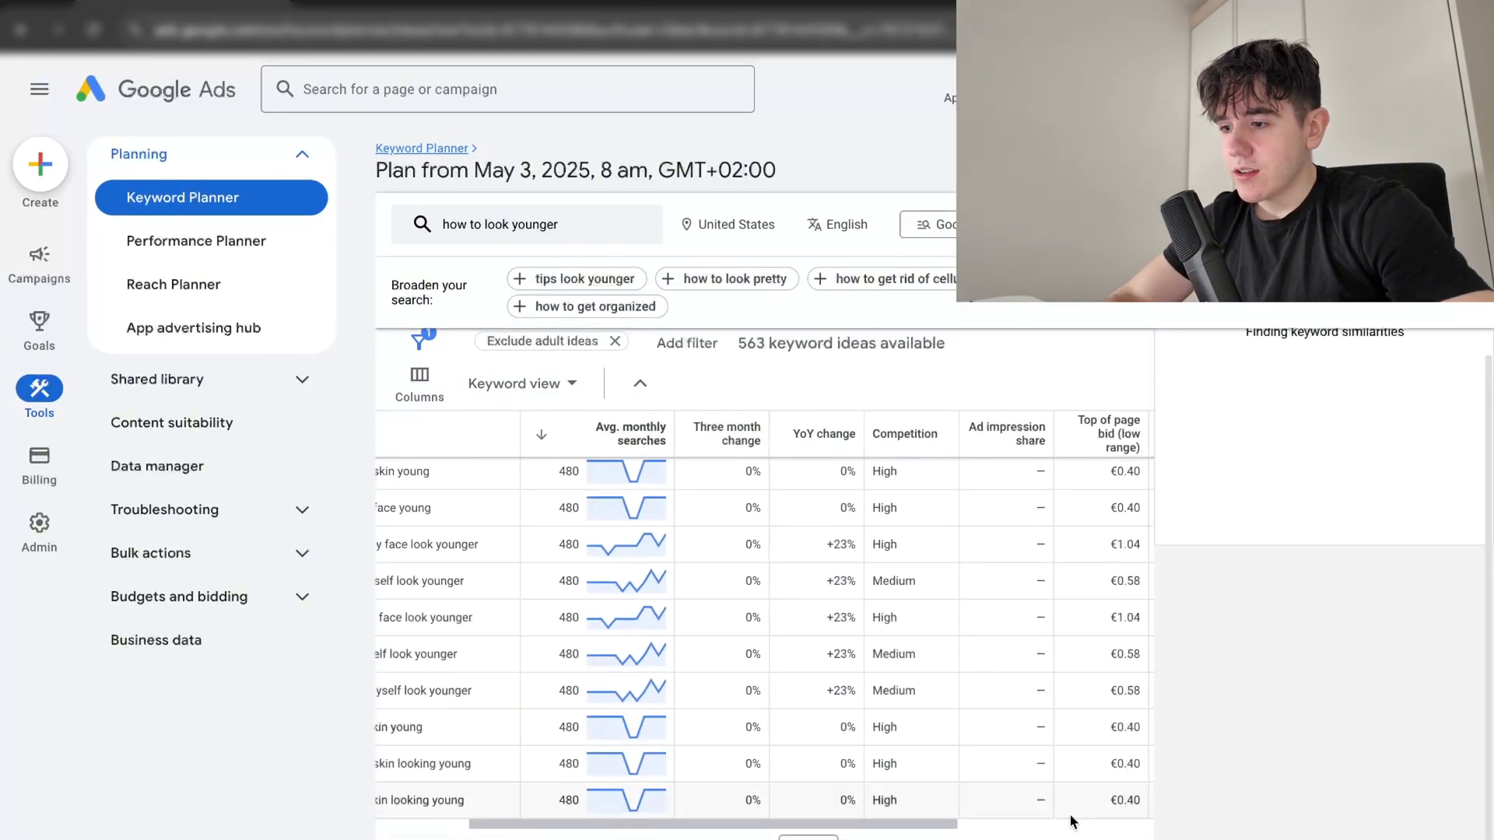
Step: Advance to keyword ideas 41 - 50 and compare their year-over-year change, competition and top-of-page bids
left_click(1082, 835)
scroll(943, 723, "down", 1)
scroll(942, 722, "down", 3)
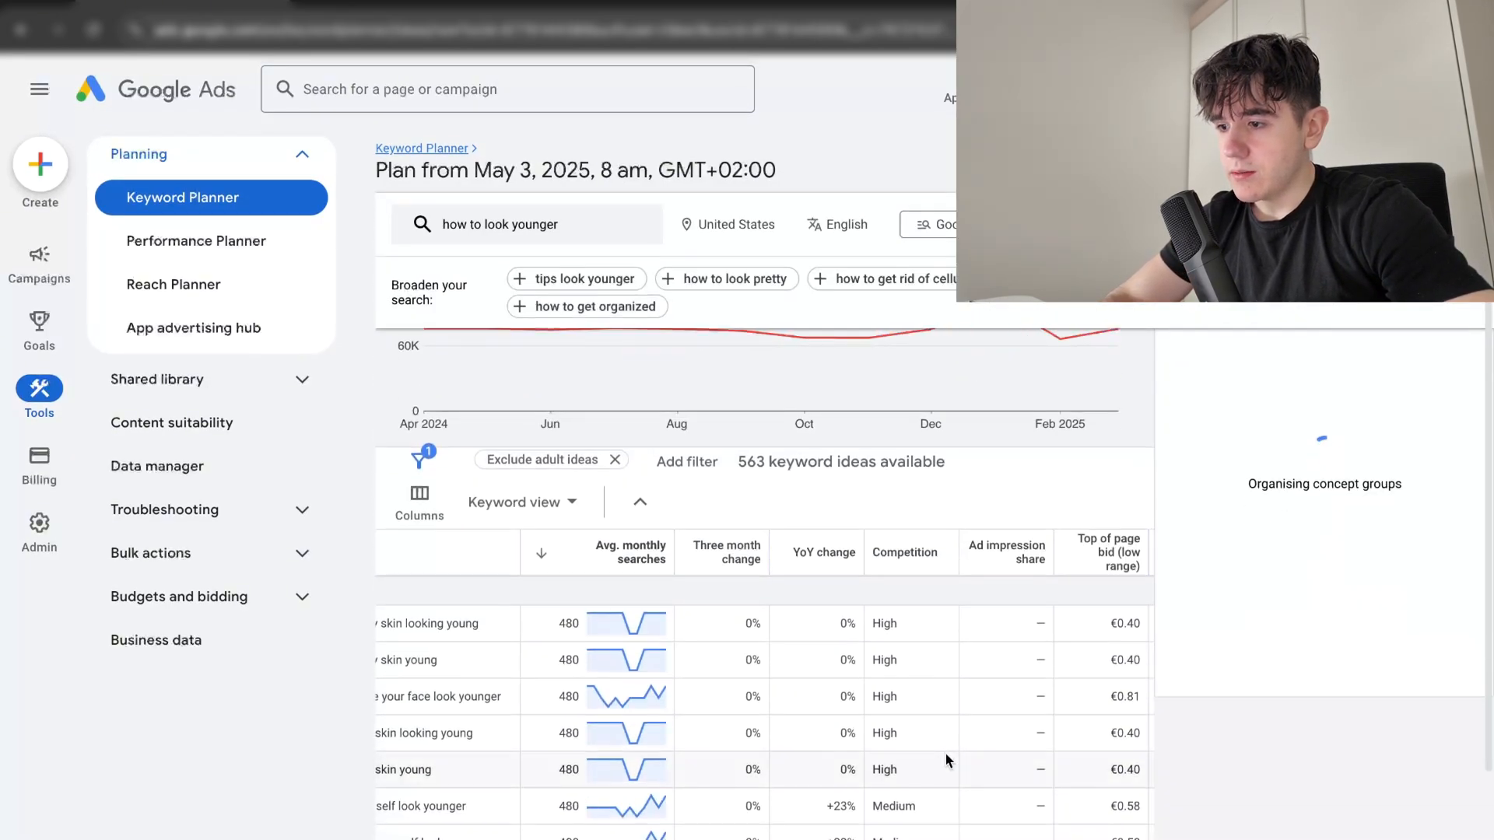
scroll(1033, 609, "left", 3)
scroll(1033, 611, "right", 3)
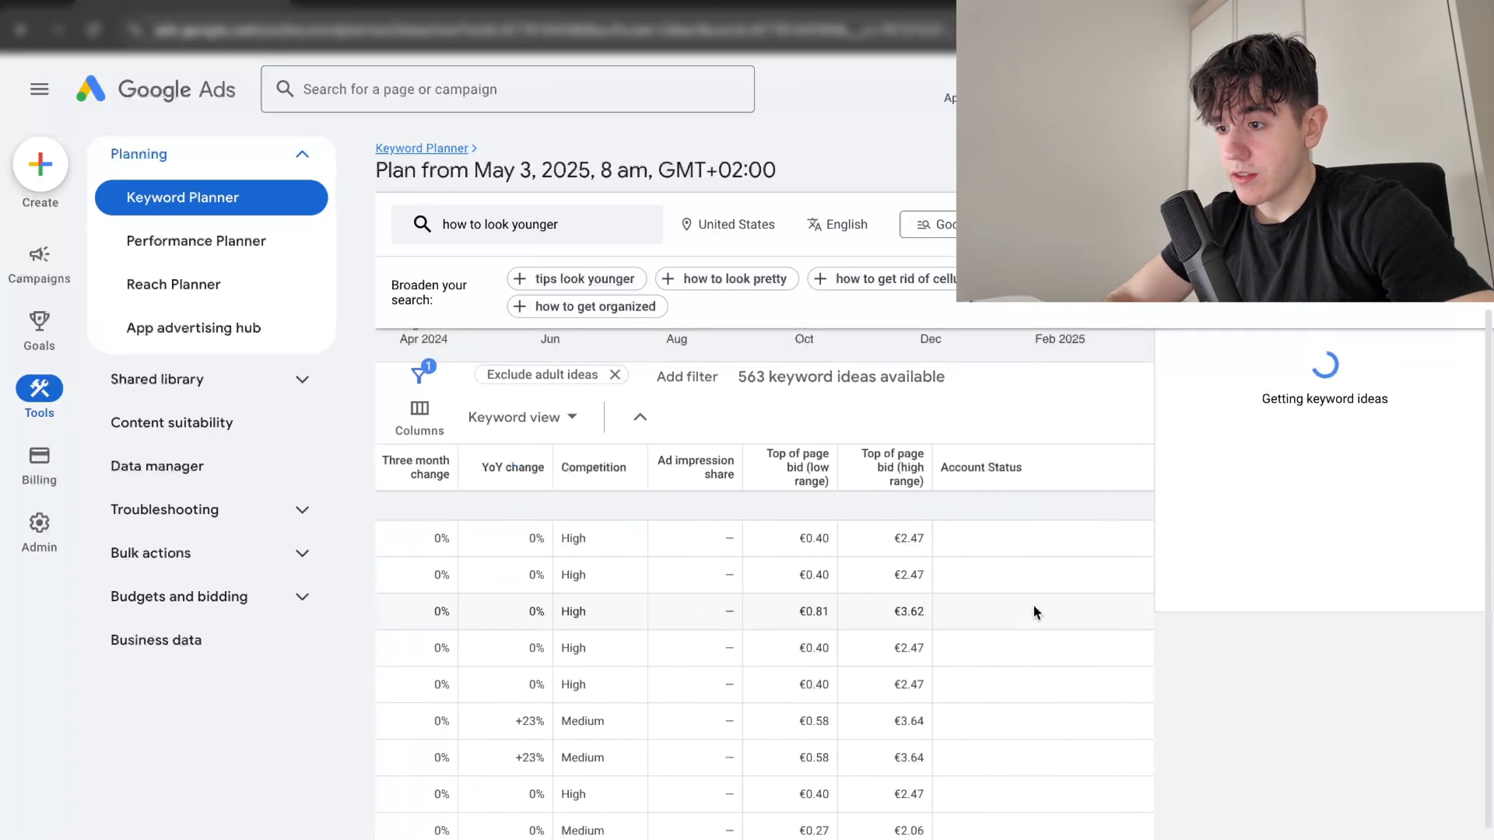
scroll(894, 617, "down", 1)
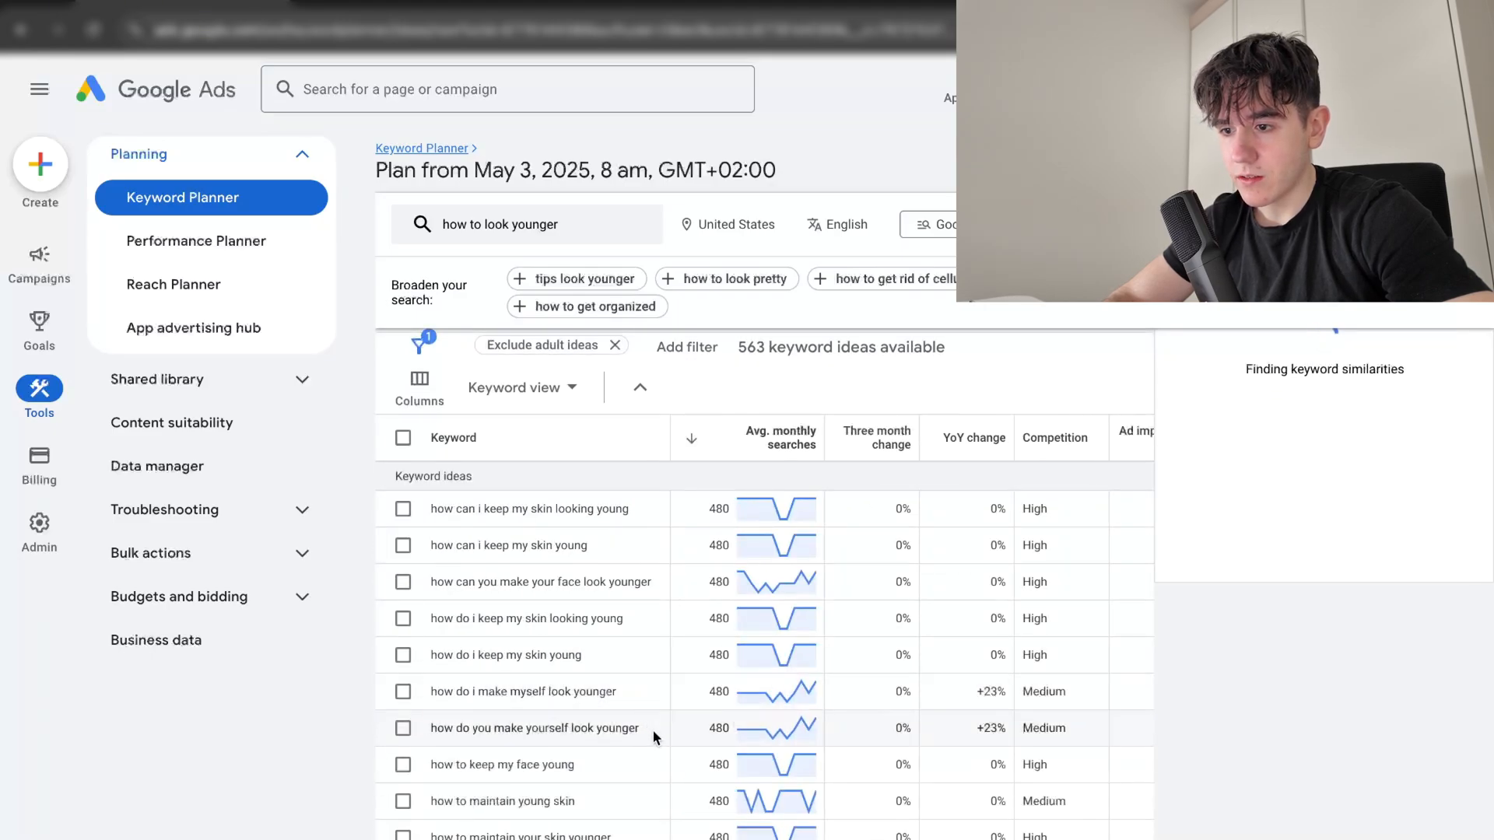
Step: Copy the keyword "how do you make yourself look younger" into the Google Docs list as a new bullet
triple_click(430, 731)
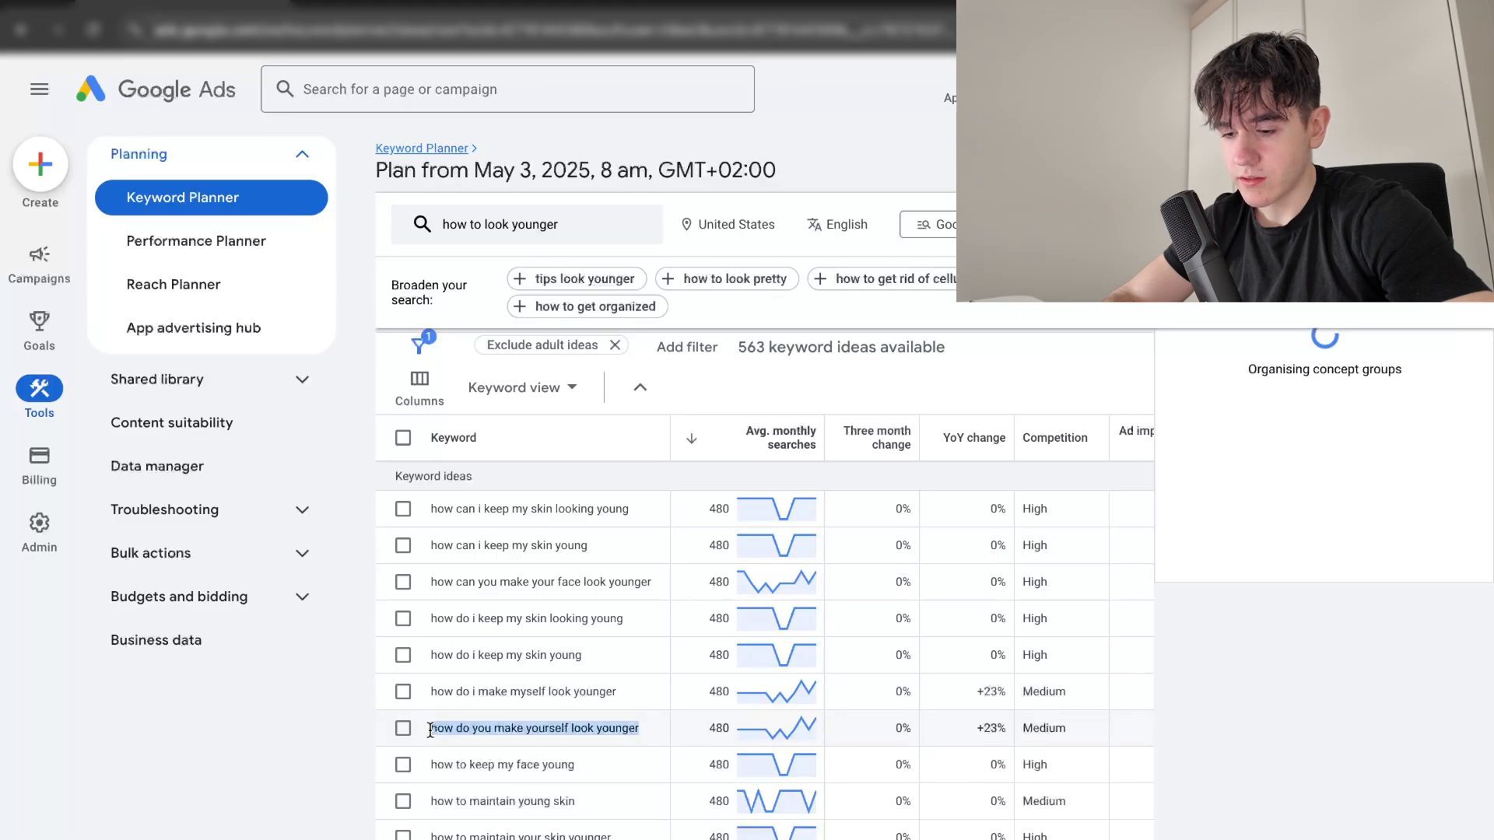
key("ctrl+c")
key("ctrl+Tab")
key("Return")
key("ctrl+v")
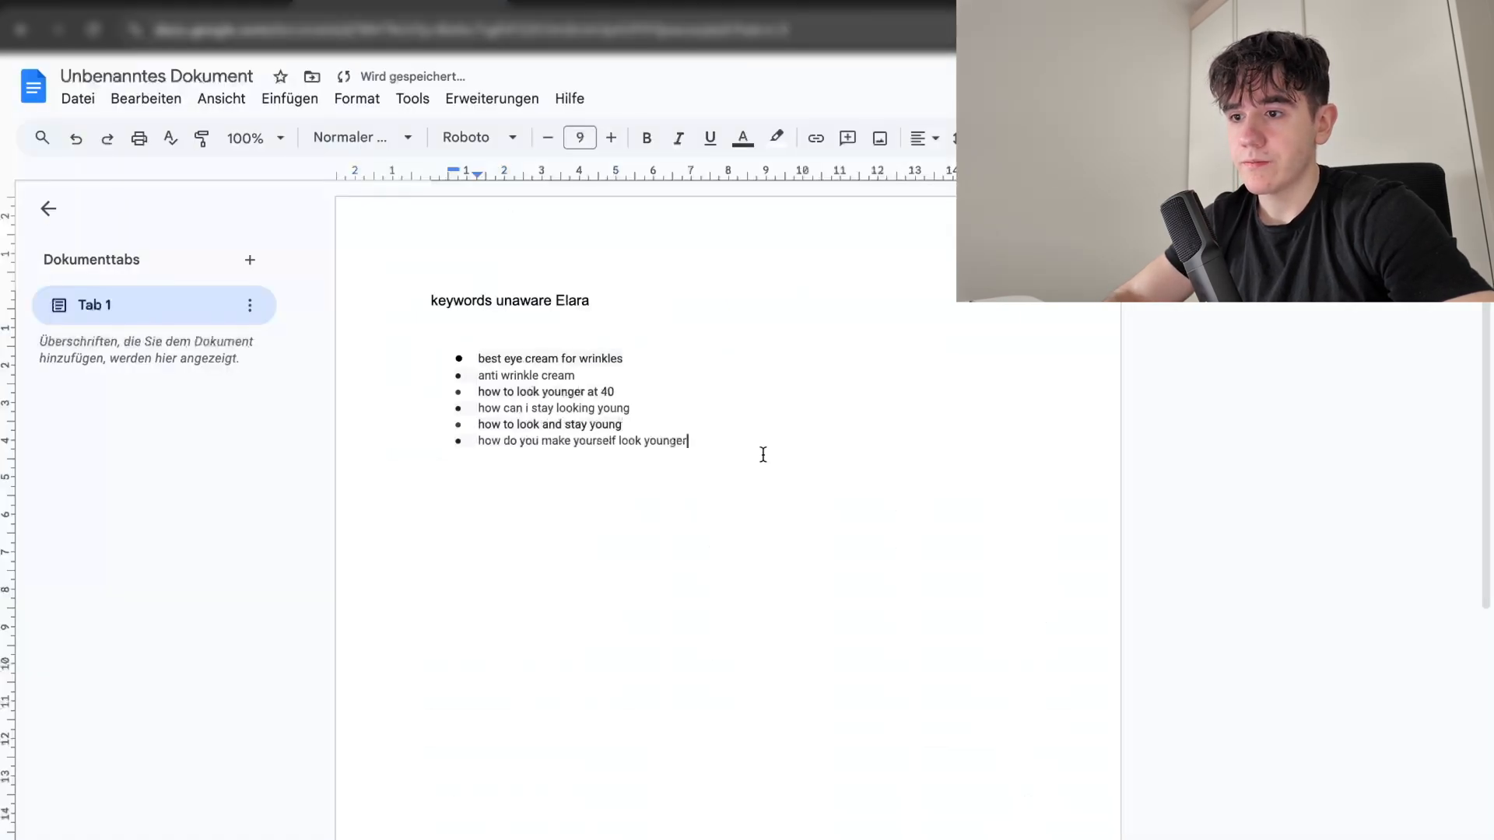
Step: Return to Keyword Planner, advance to keyword ideas 51 - 60 and compare their changes, competition and top-of-page bids
key("ctrl+shift+Tab")
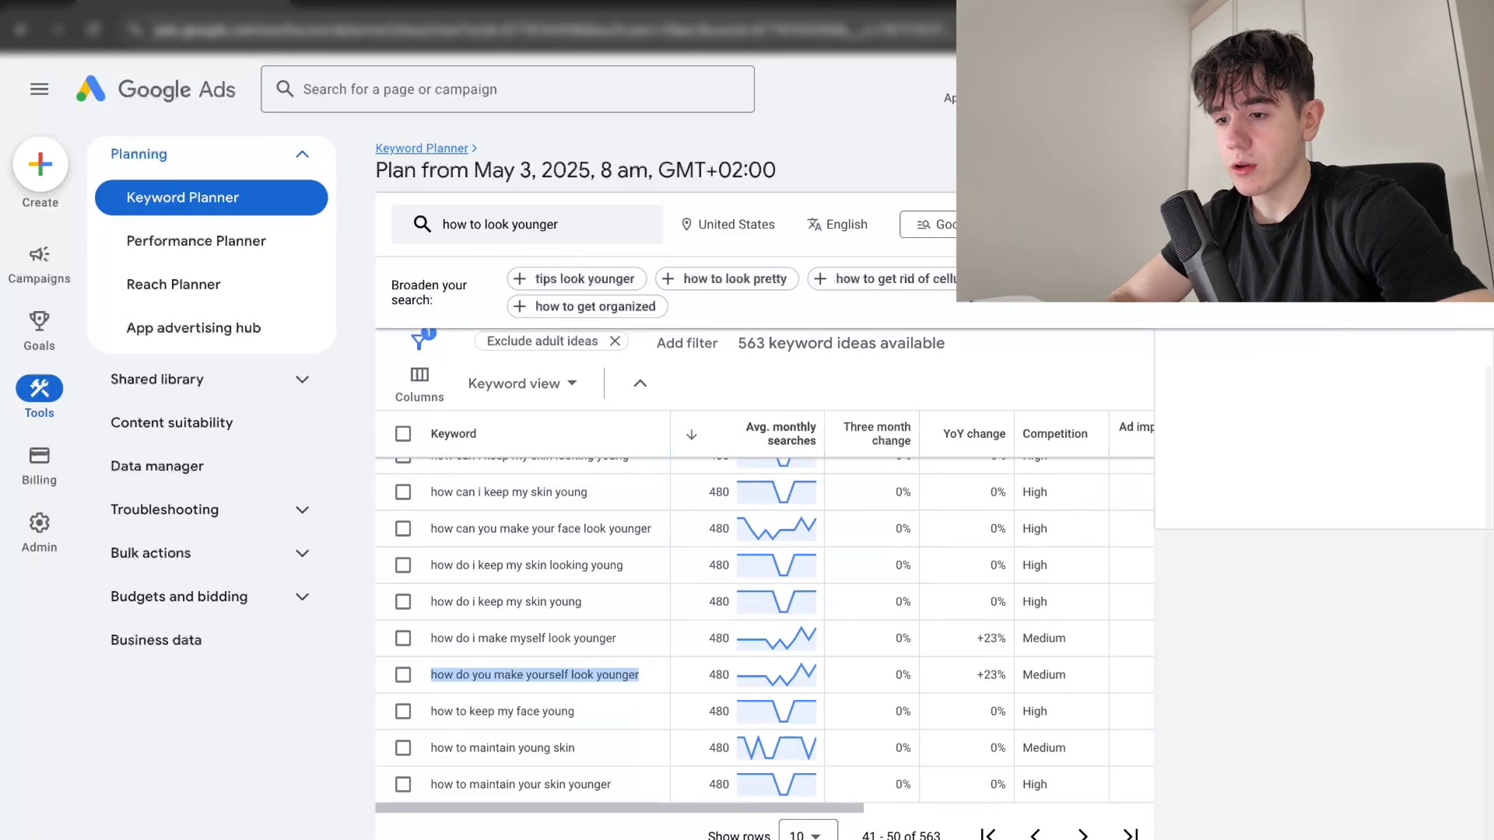
left_click(1082, 834)
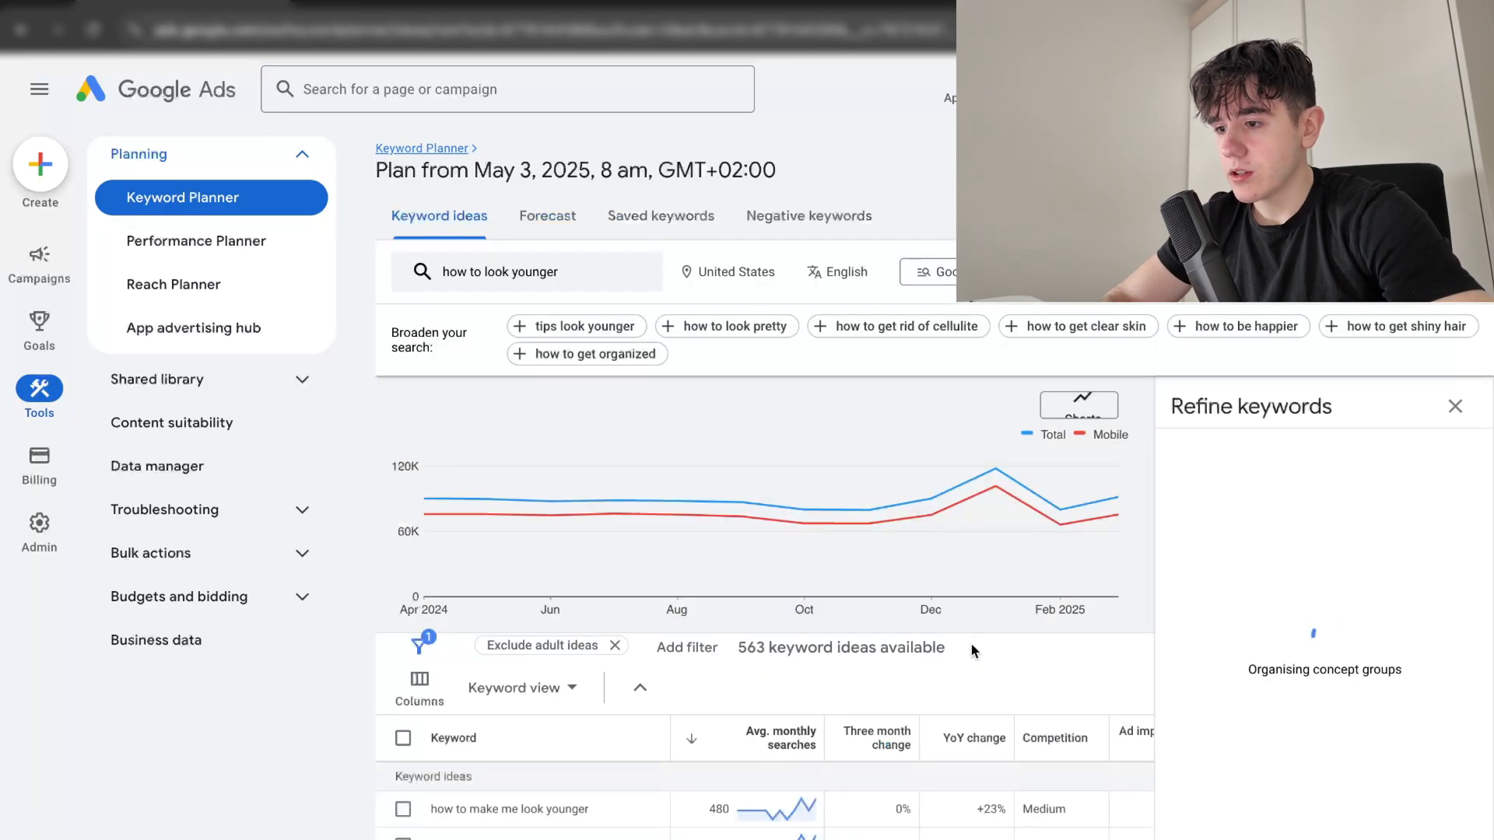
scroll(916, 637, "down", 2)
scroll(924, 735, "right", 5)
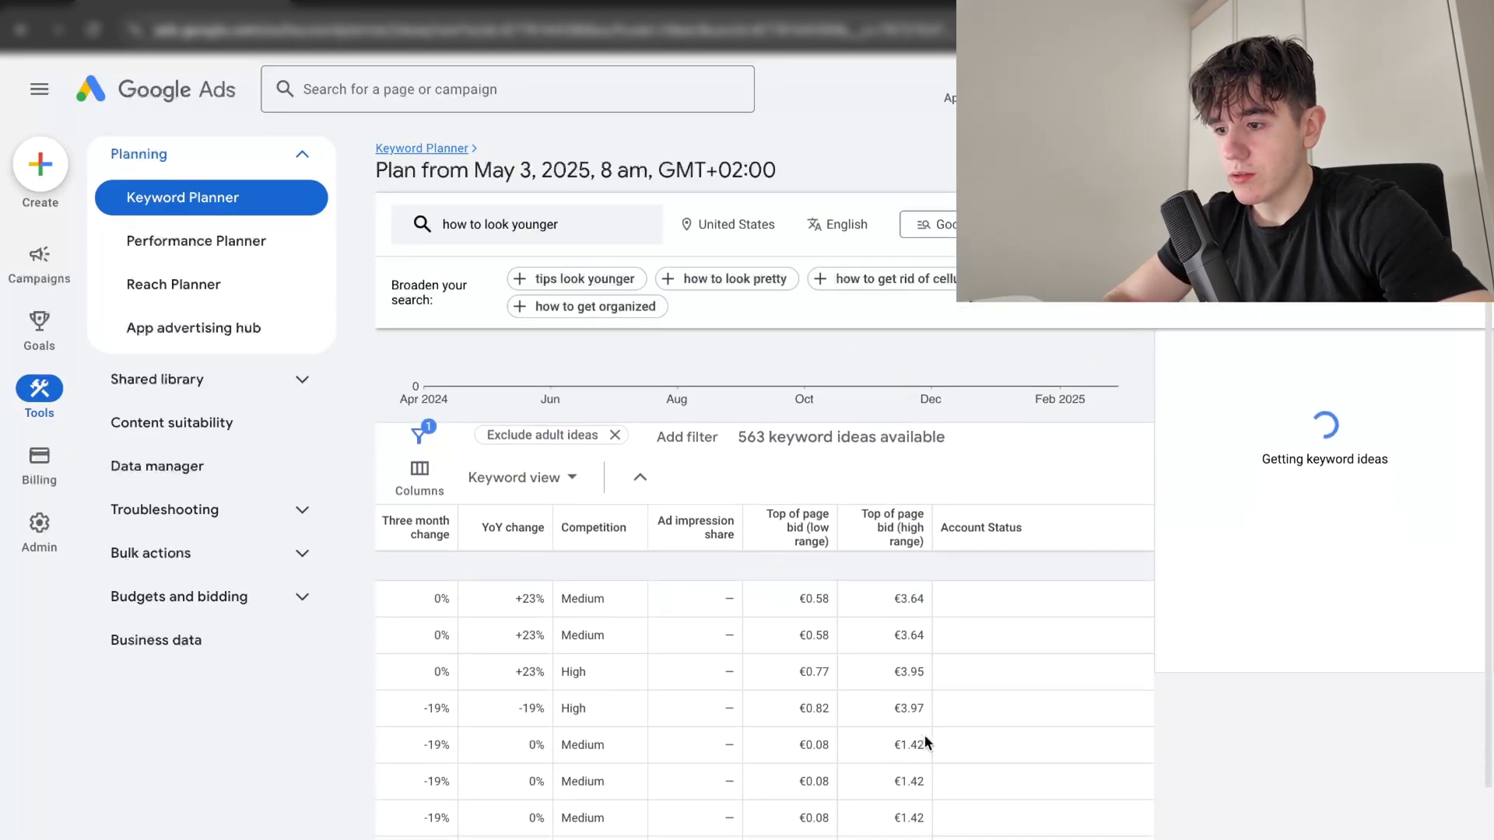
scroll(922, 724, "down", 2)
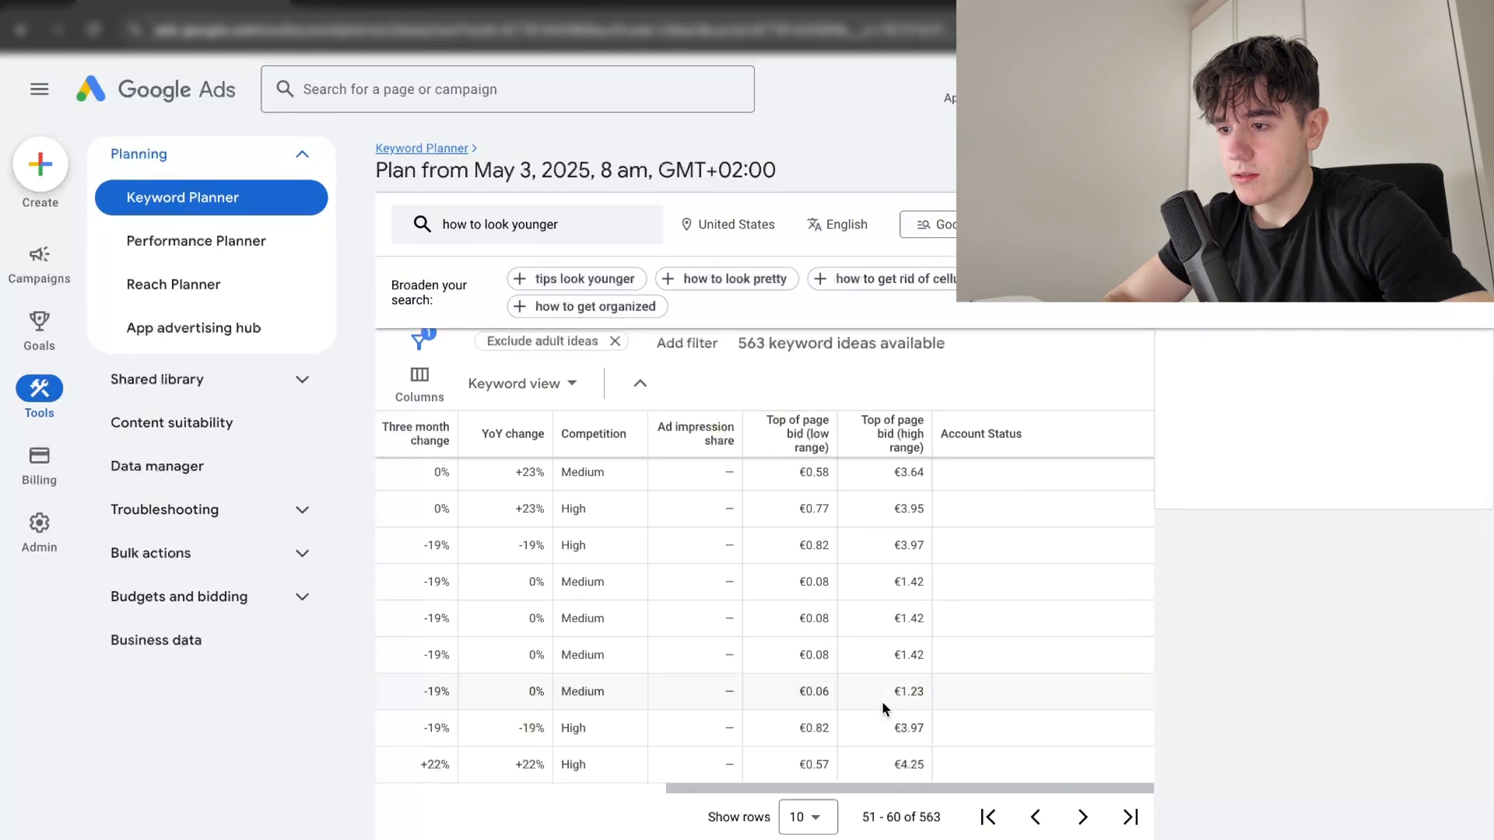
scroll(830, 691, "left", 5)
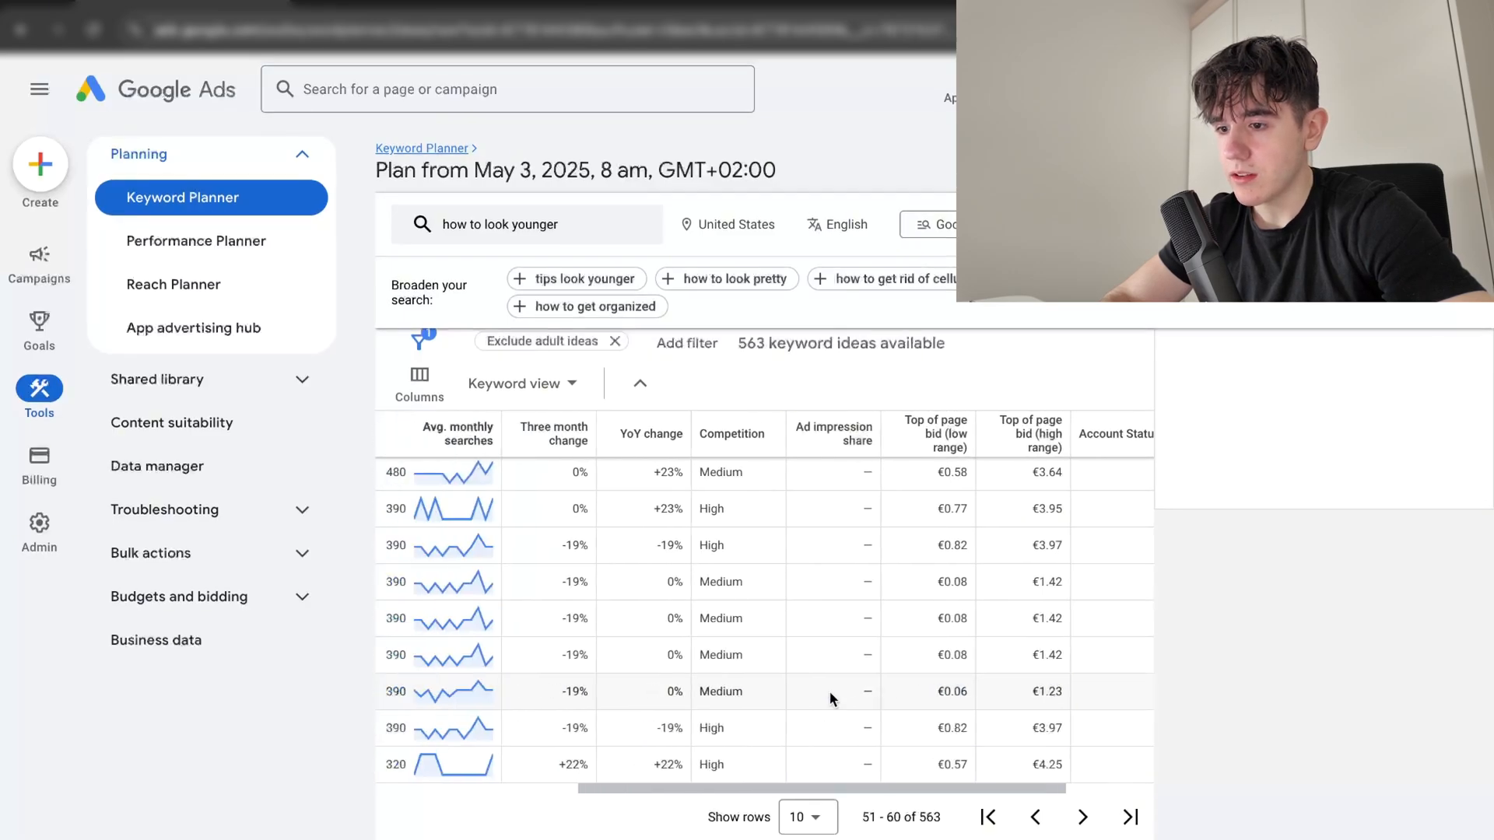
Step: Copy the keyword "how to look younger with make up" into the Google Docs list as a new bullet
left_click_drag(613, 697, 465, 697)
left_click(439, 697)
triple_click(437, 695)
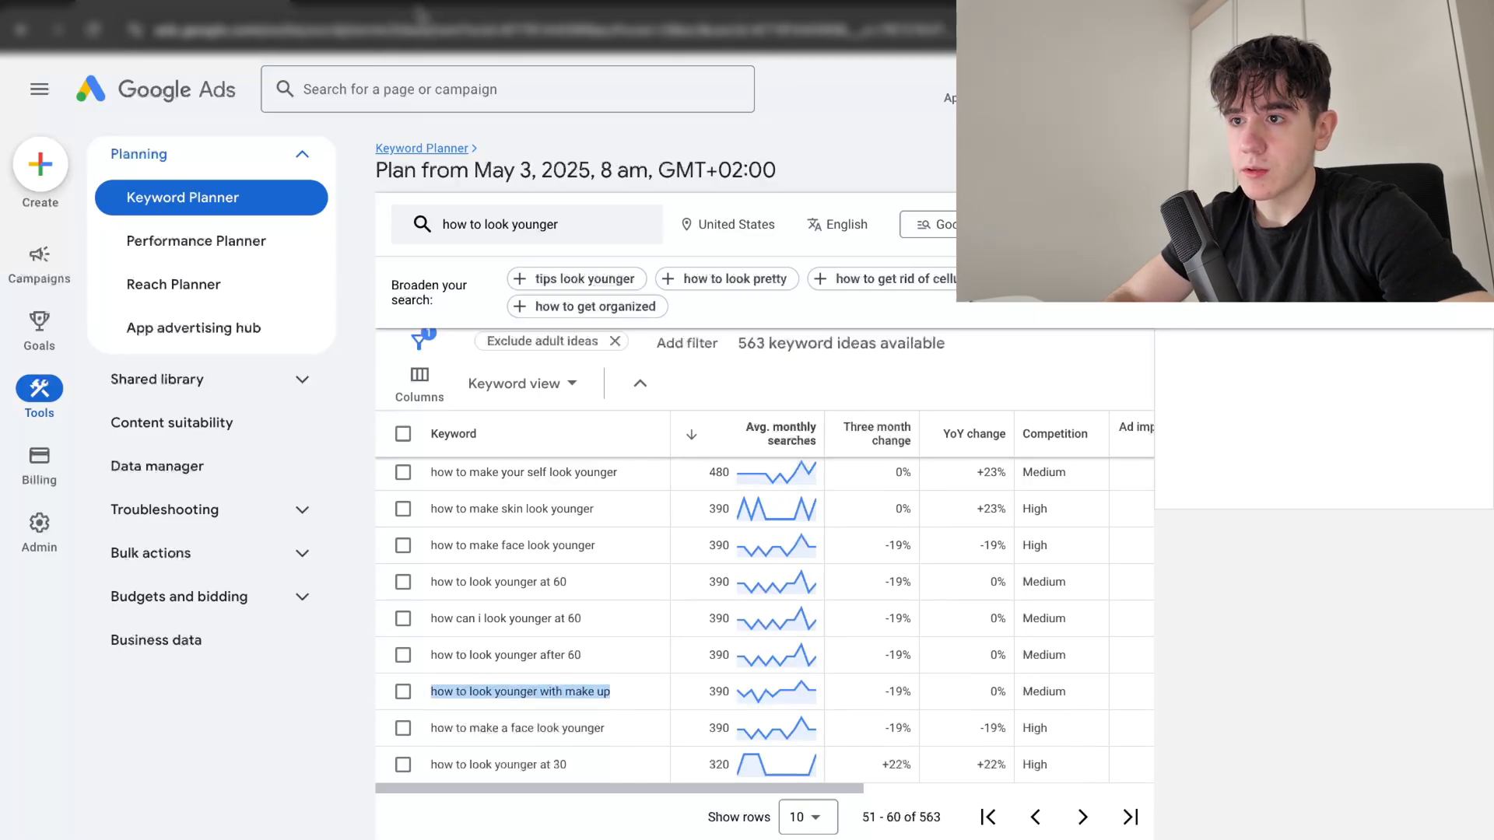
left_click(425, 3)
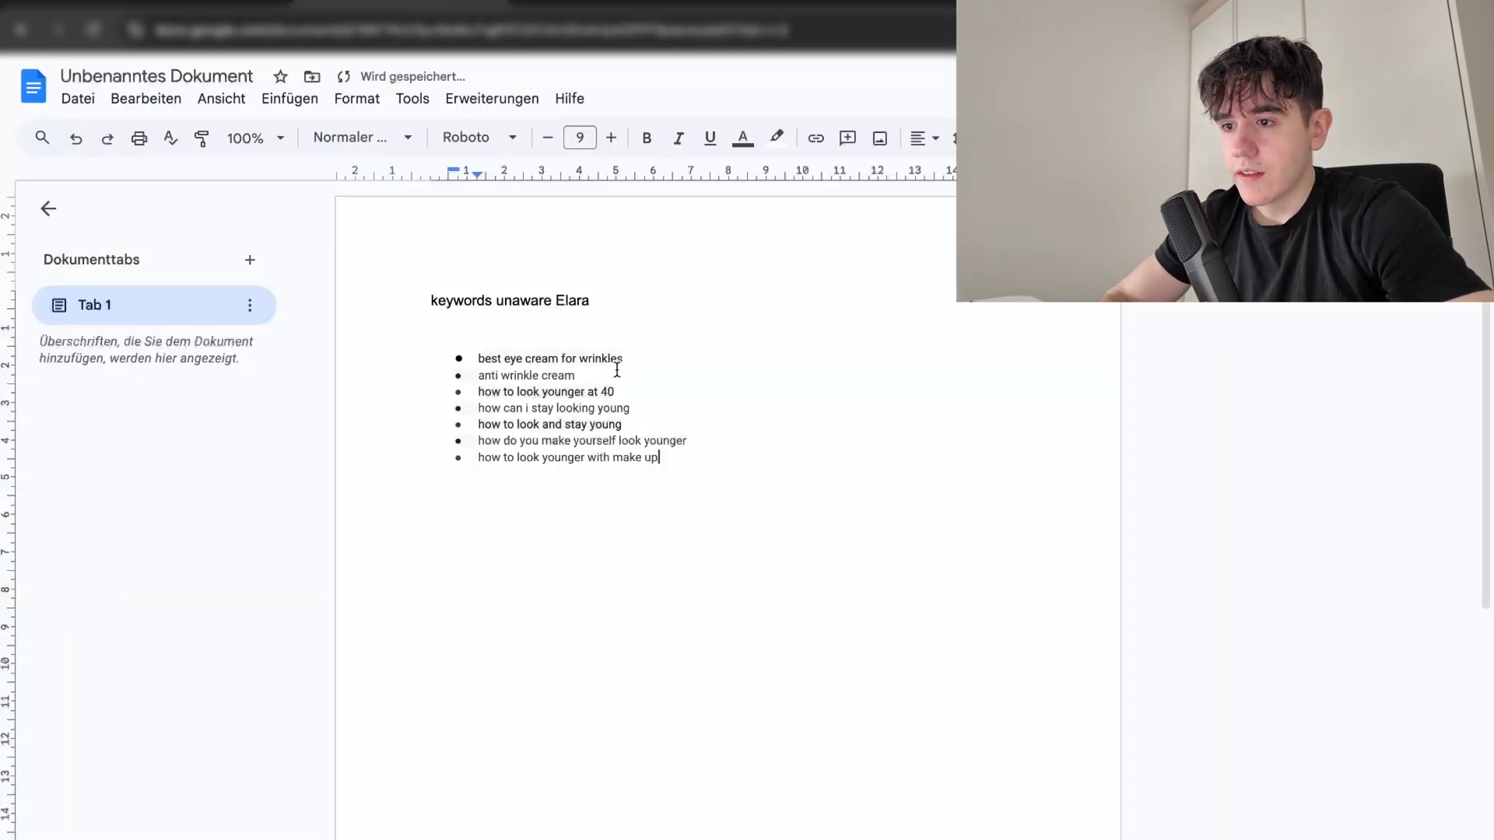
left_click_drag(599, 372, 475, 379)
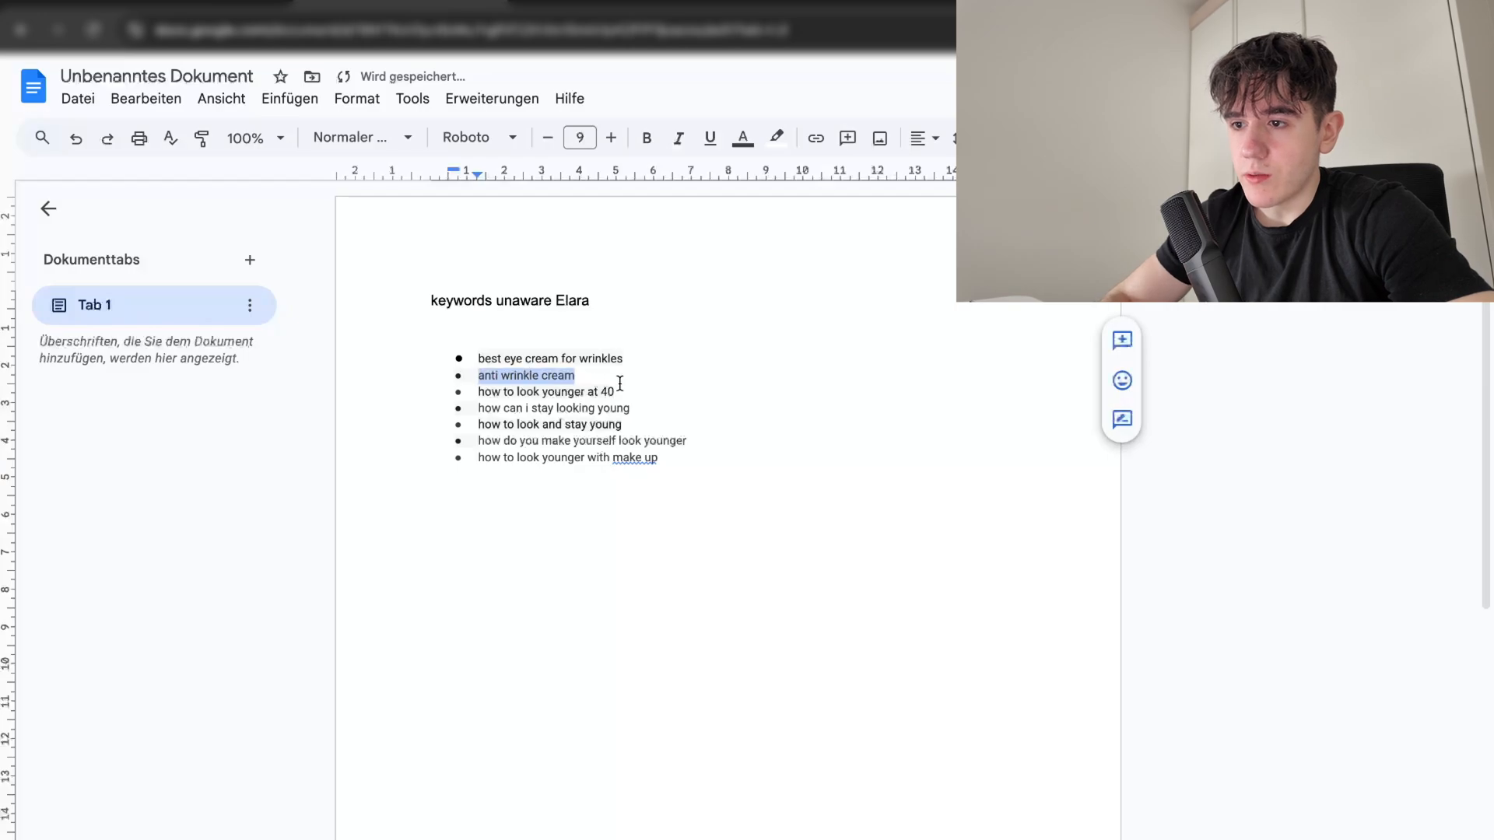
left_click(624, 382)
left_click_drag(647, 381, 479, 360)
left_click(480, 360)
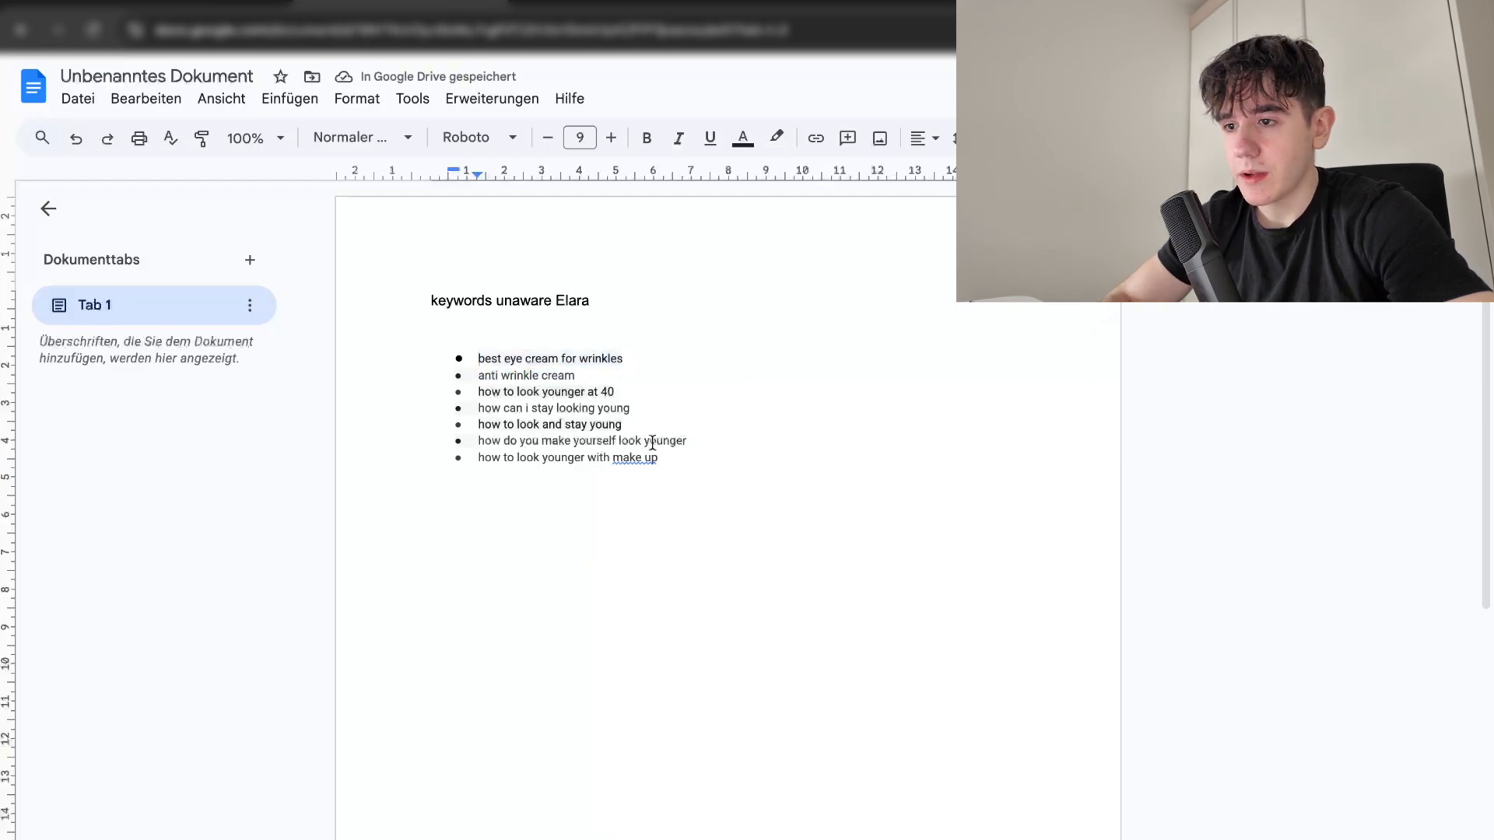
Step: Color the five younger-looking keywords from "how to look younger at 40" onward orange and add the line "→ unaware" below the list
left_click_drag(646, 449, 478, 394)
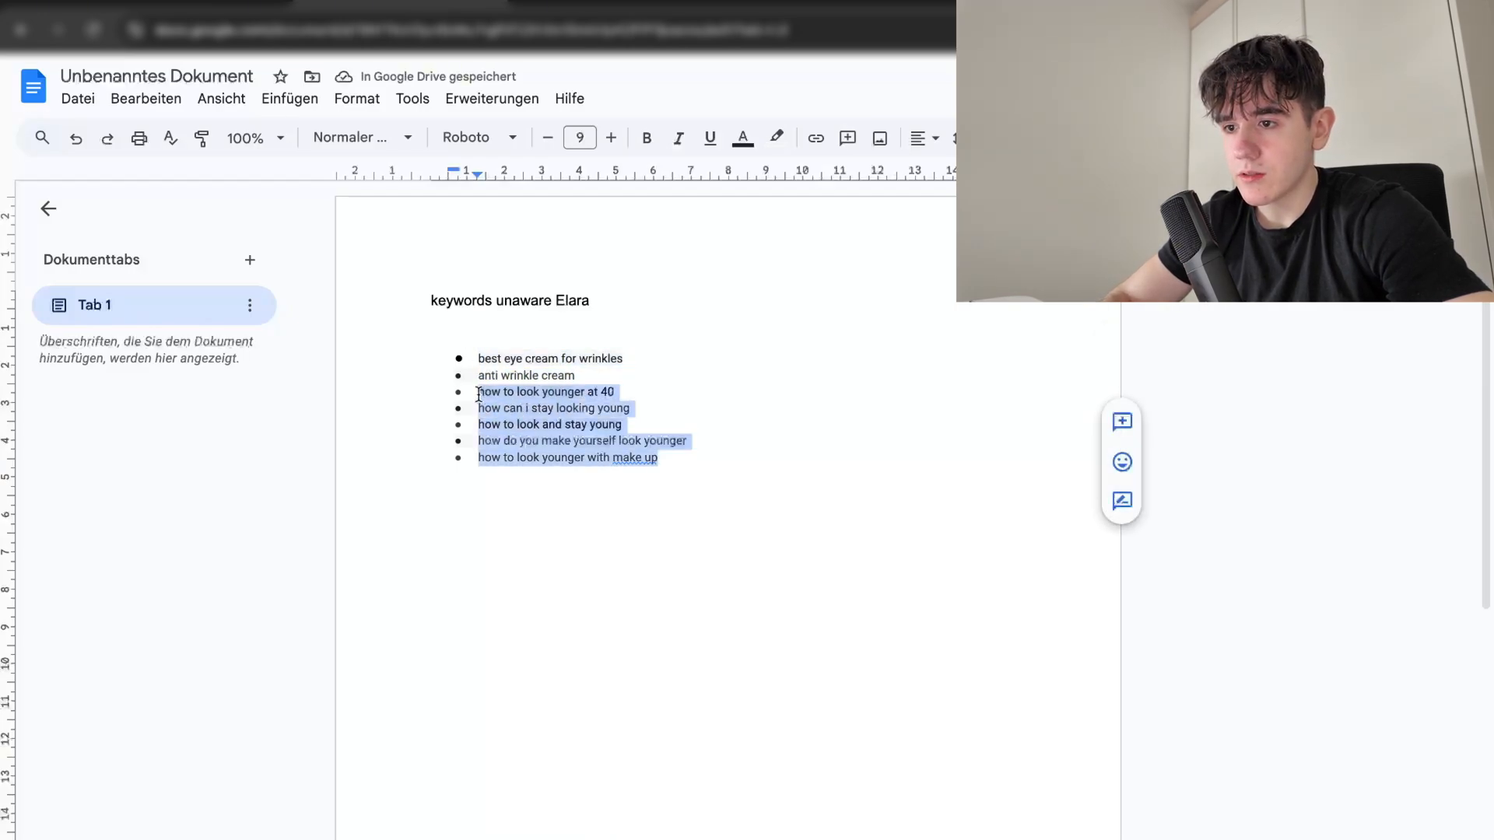
left_click(740, 140)
left_click(793, 199)
left_click(708, 413)
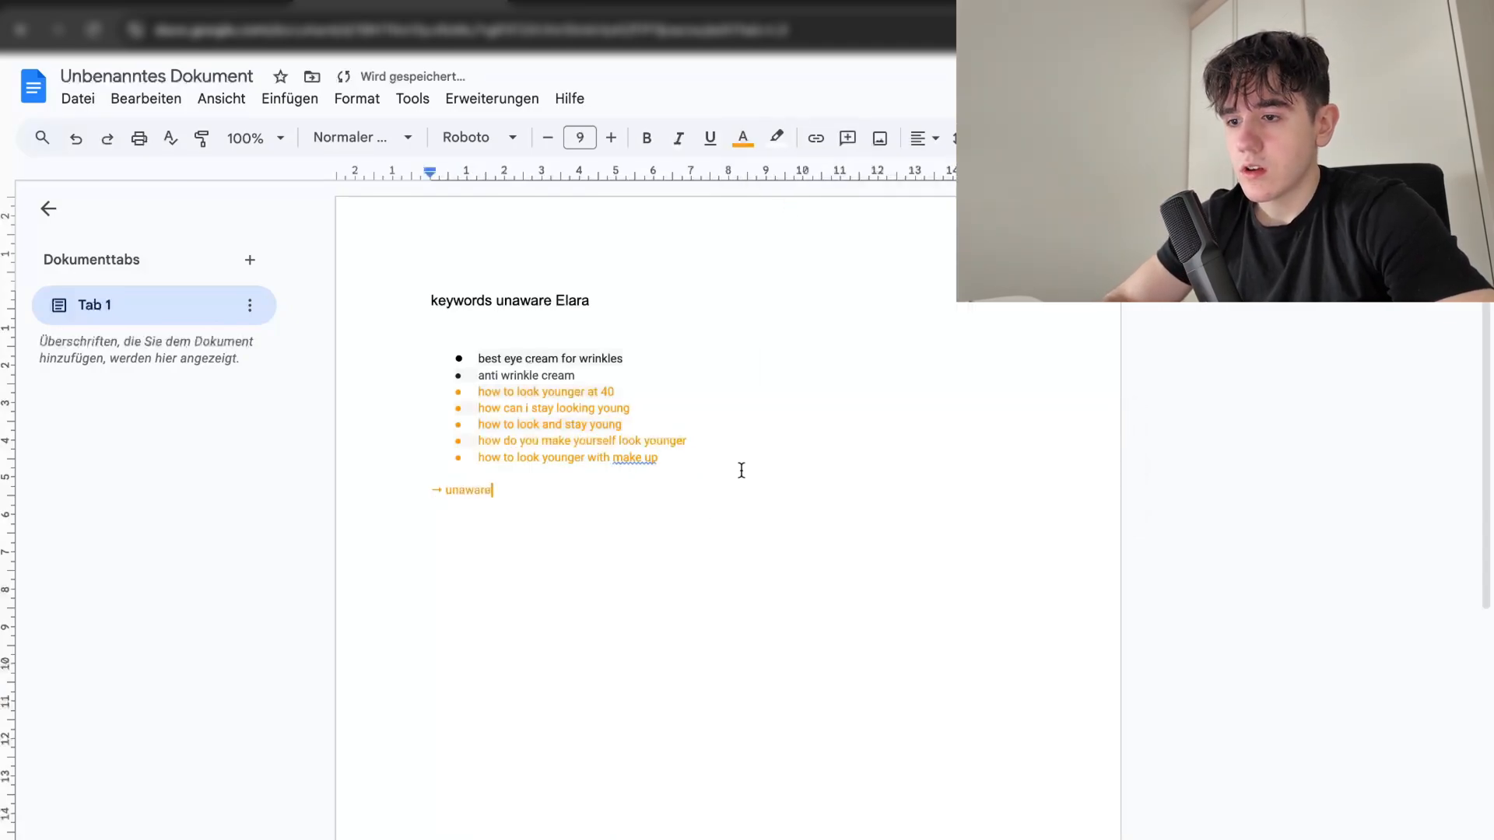
Step: Review the color-coded keyword list up close and return to the Keyword Planner results
scroll(570, 522, "up", 4)
scroll(568, 521, "up", 2)
scroll(568, 520, "left", 2)
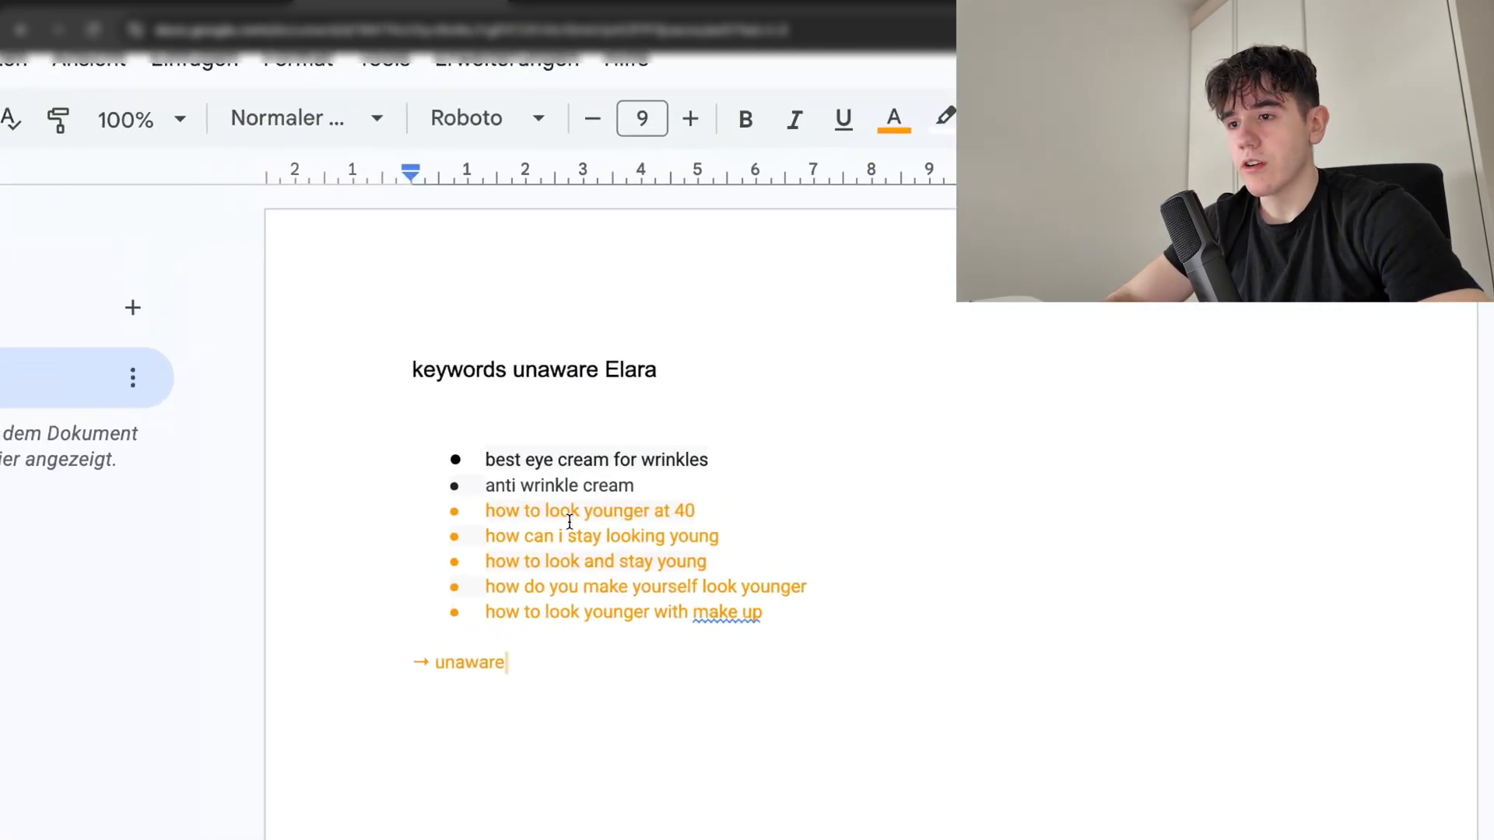
left_click(226, 4)
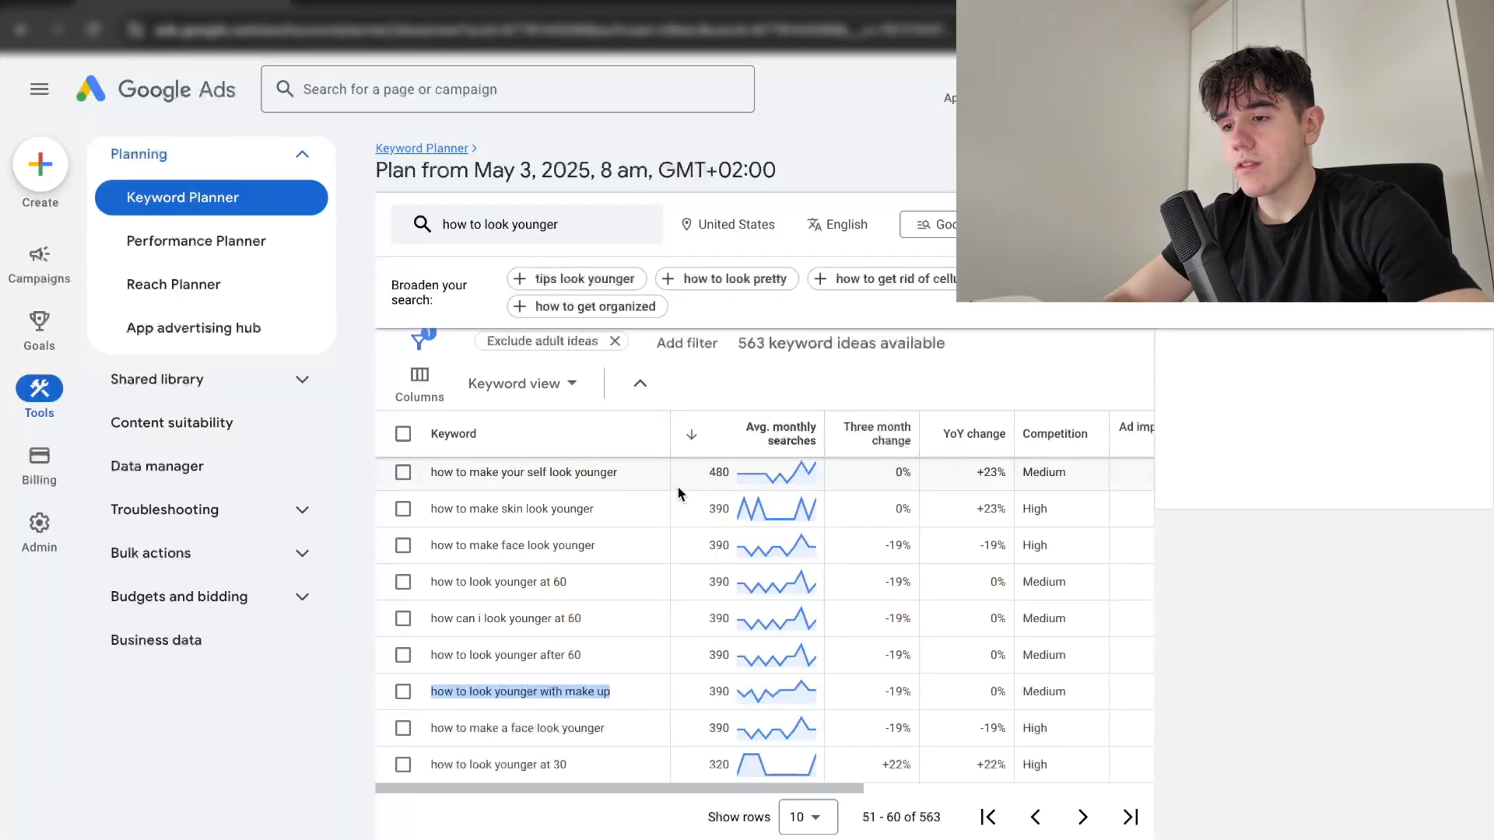